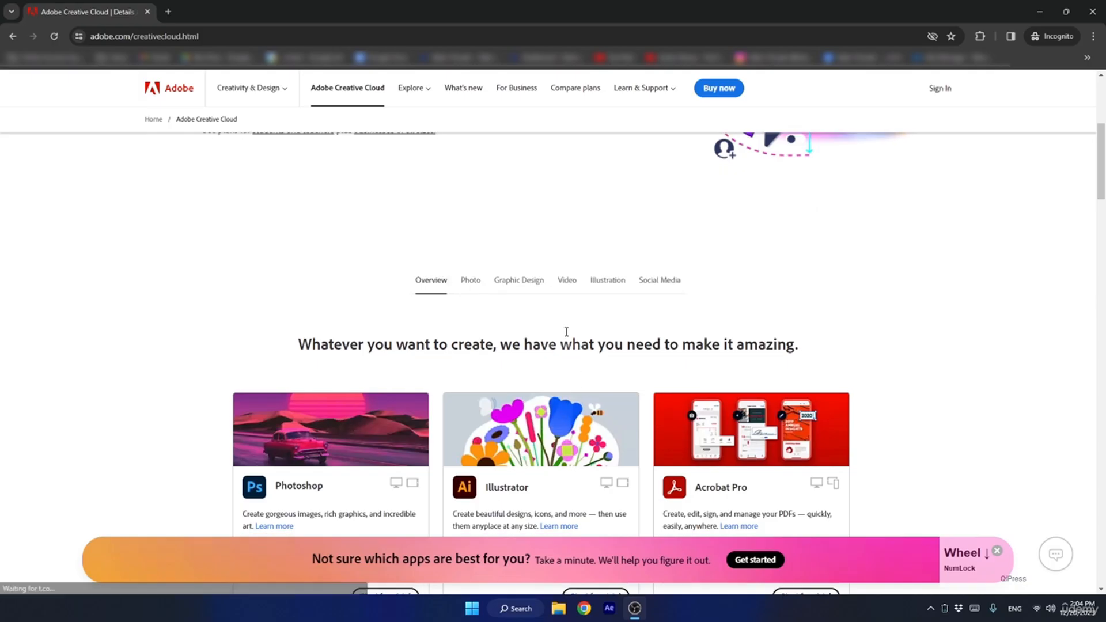
# Browse the Video and Illustration app categories on the Adobe Creative Cloud page.
pyautogui.click(566, 288)
pyautogui.scroll(-3, 566, 288)
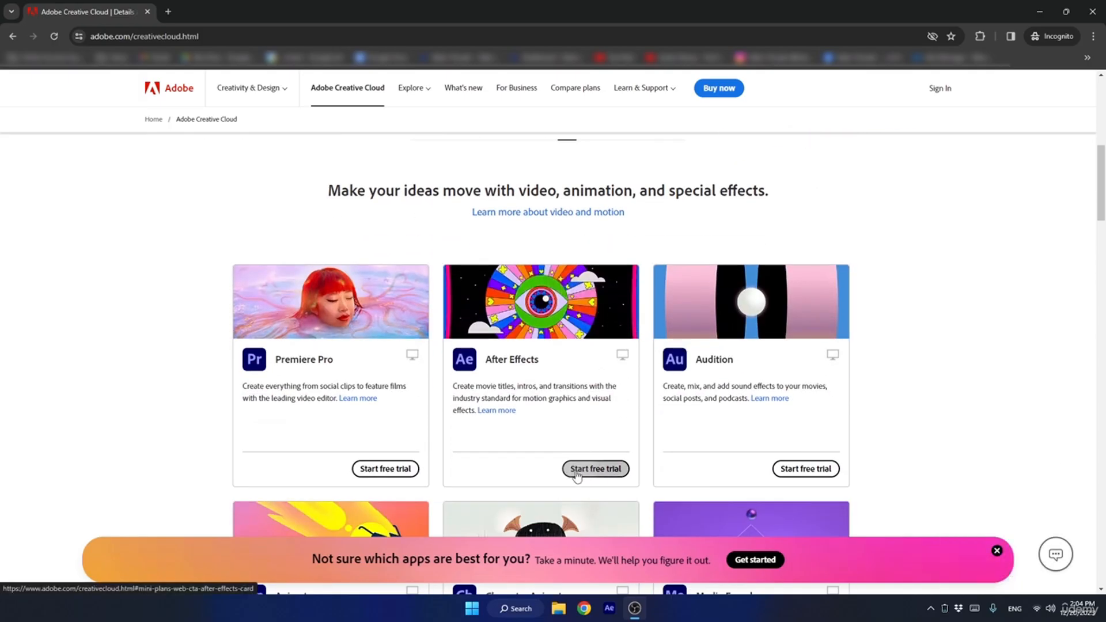
pyautogui.scroll(3, 552, 461)
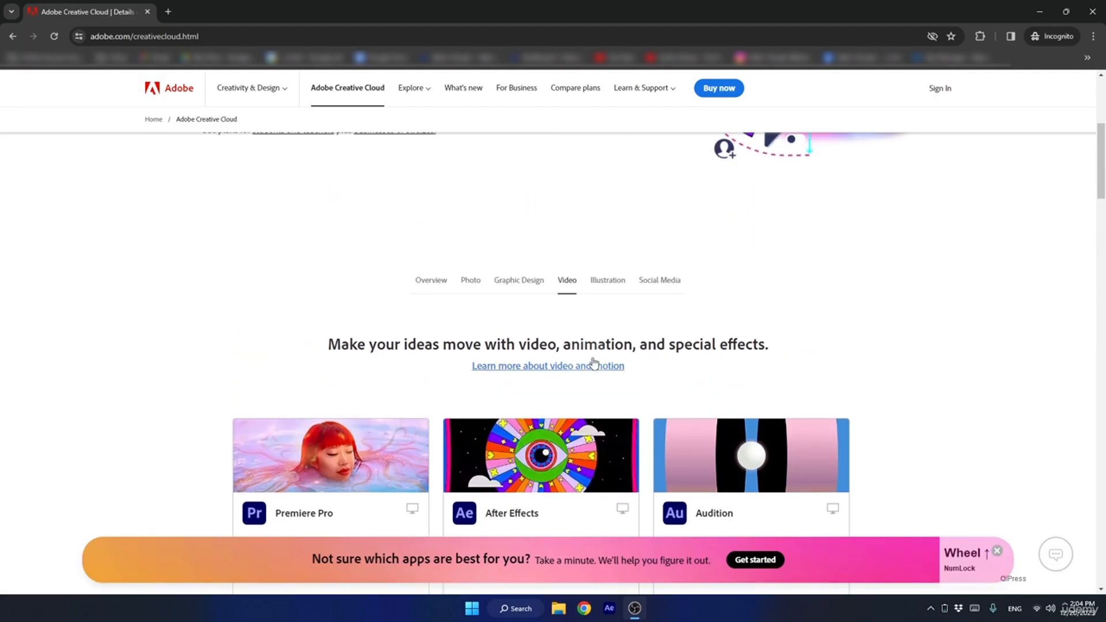
pyautogui.click(608, 280)
pyautogui.scroll(-3, 563, 296)
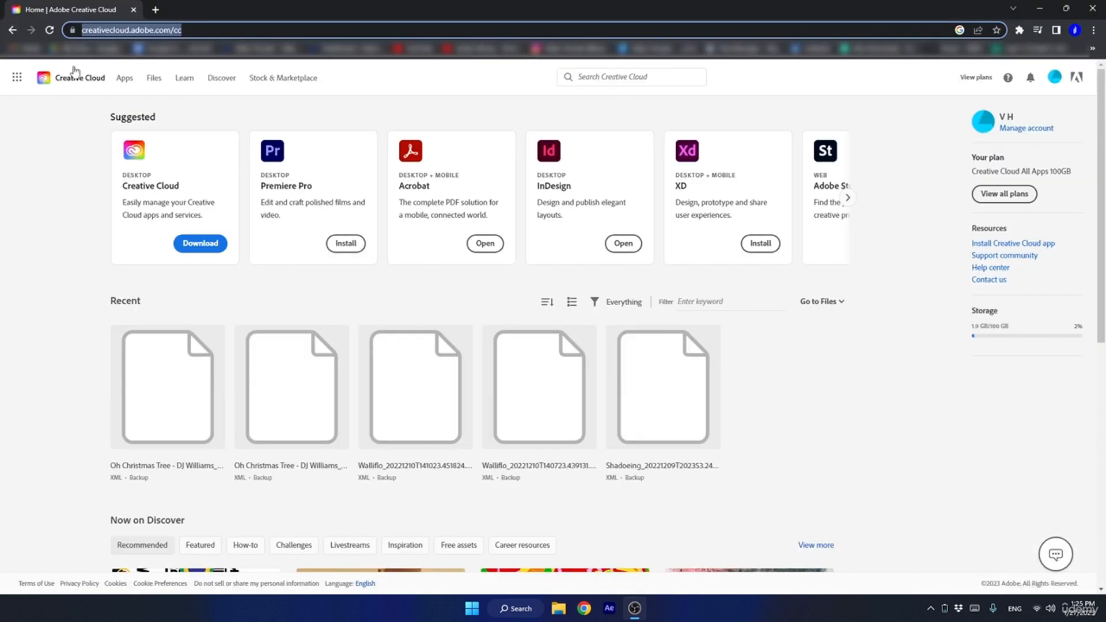
pyautogui.click(59, 148)
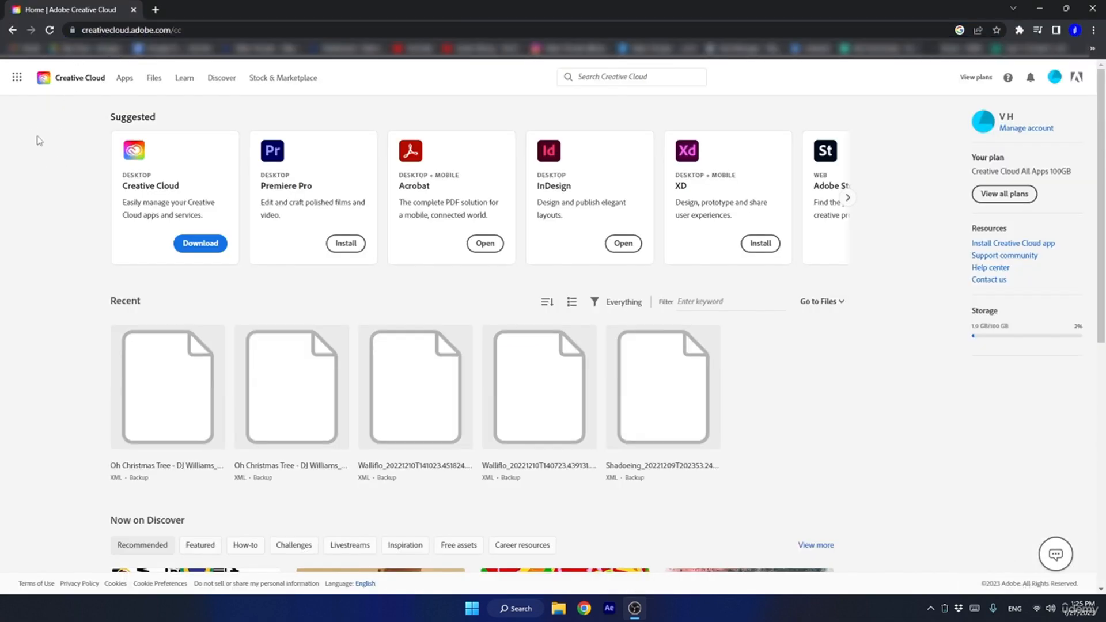
# Minimize the Creative Cloud Desktop window and show the full list of available apps on the Creative Cloud website.
pyautogui.moveTo(1105, 172); pyautogui.dragTo(213, 106)
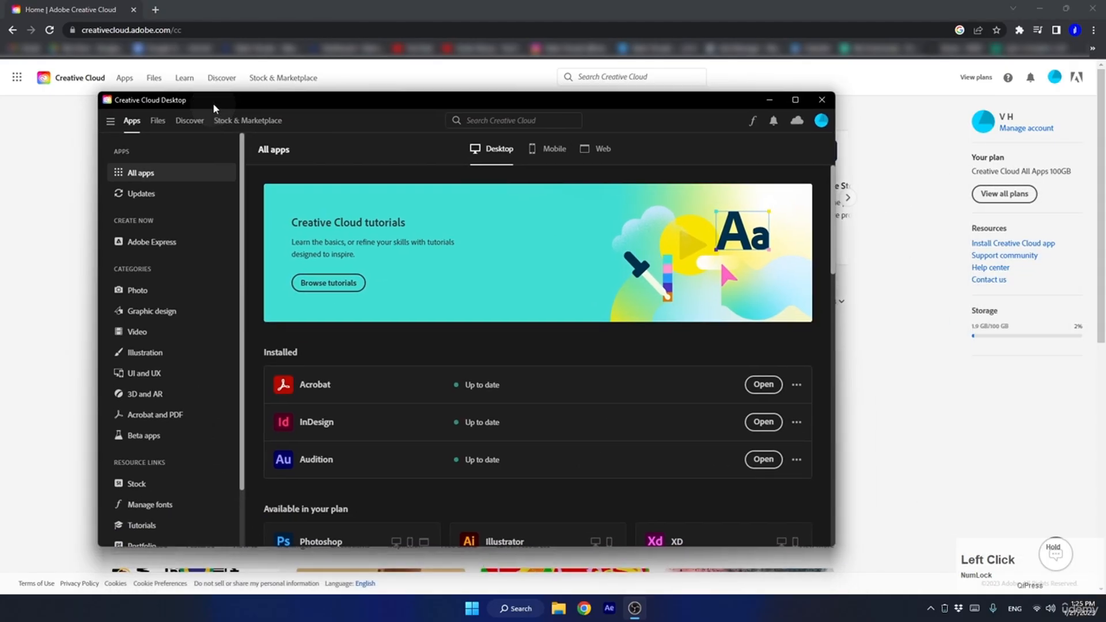
pyautogui.click(768, 100)
pyautogui.click(17, 79)
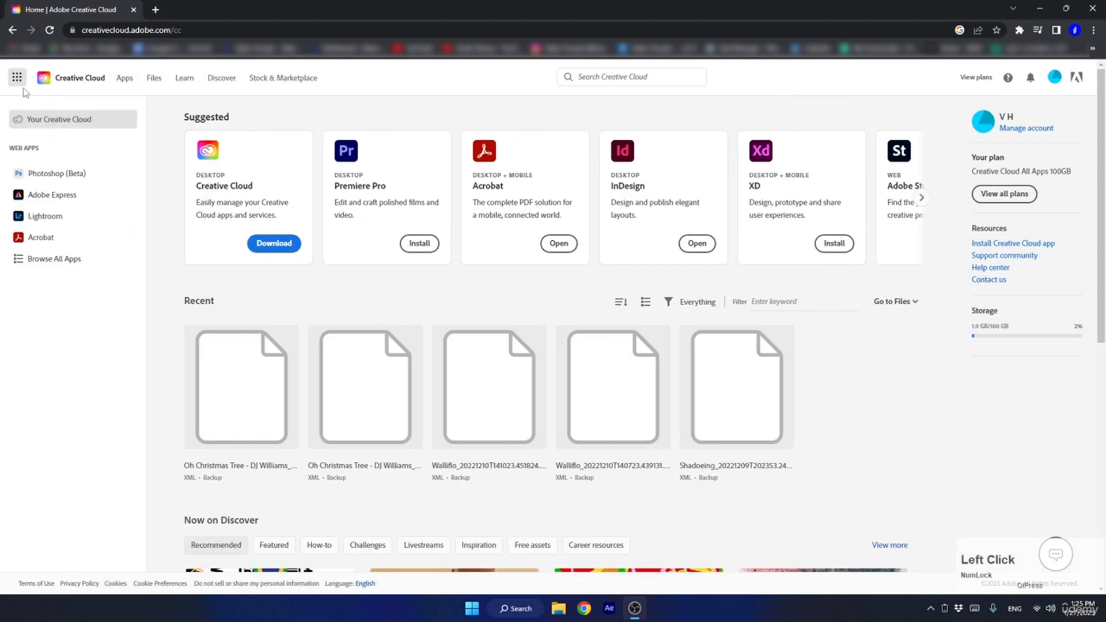
pyautogui.click(50, 257)
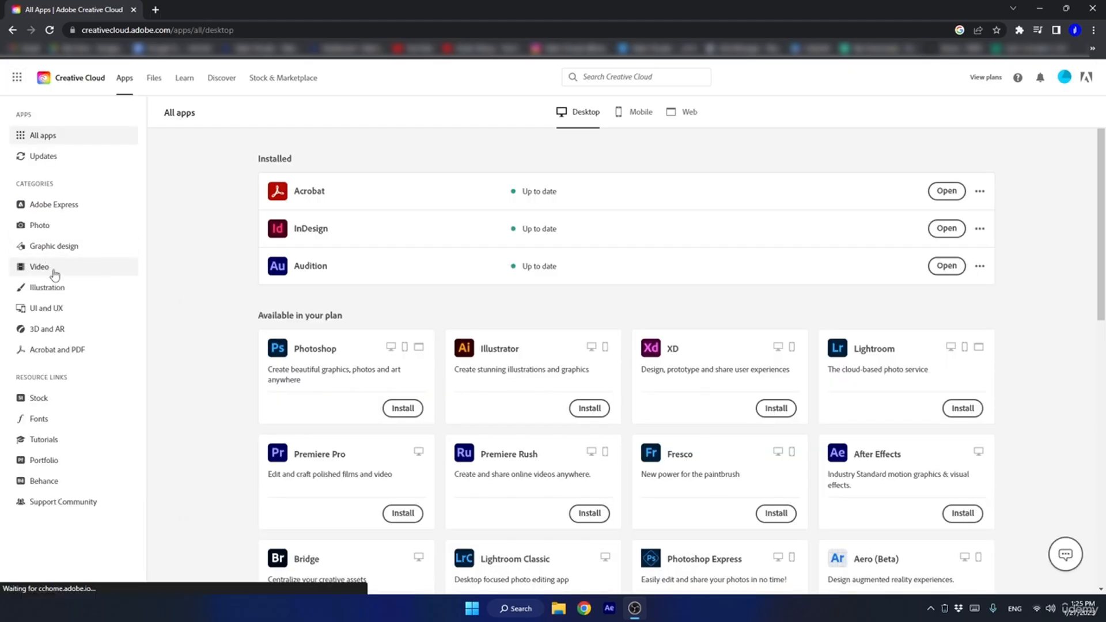
# Install After Effects with the Cinema 4D by Maxon plug-in included, and start the Illustrator installation.
pyautogui.click(963, 513)
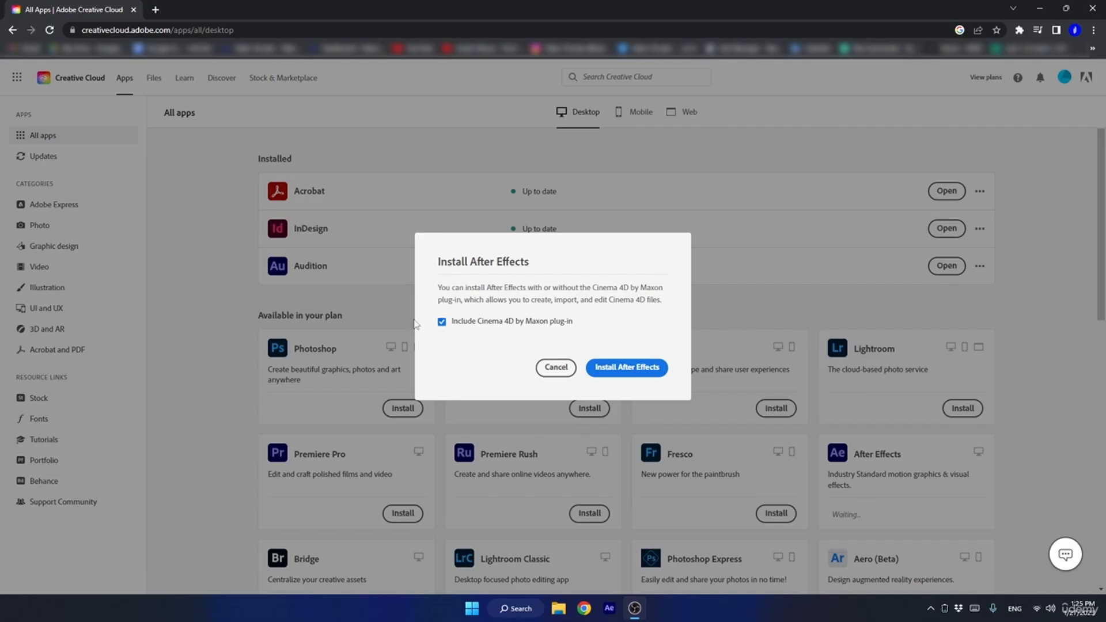
pyautogui.click(609, 374)
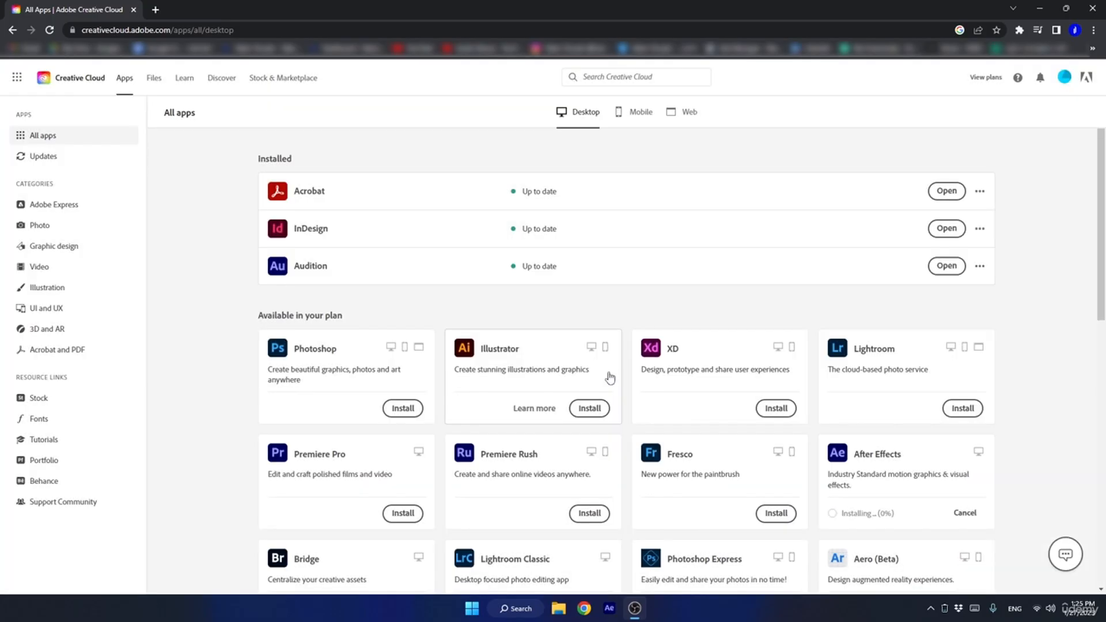
pyautogui.click(587, 410)
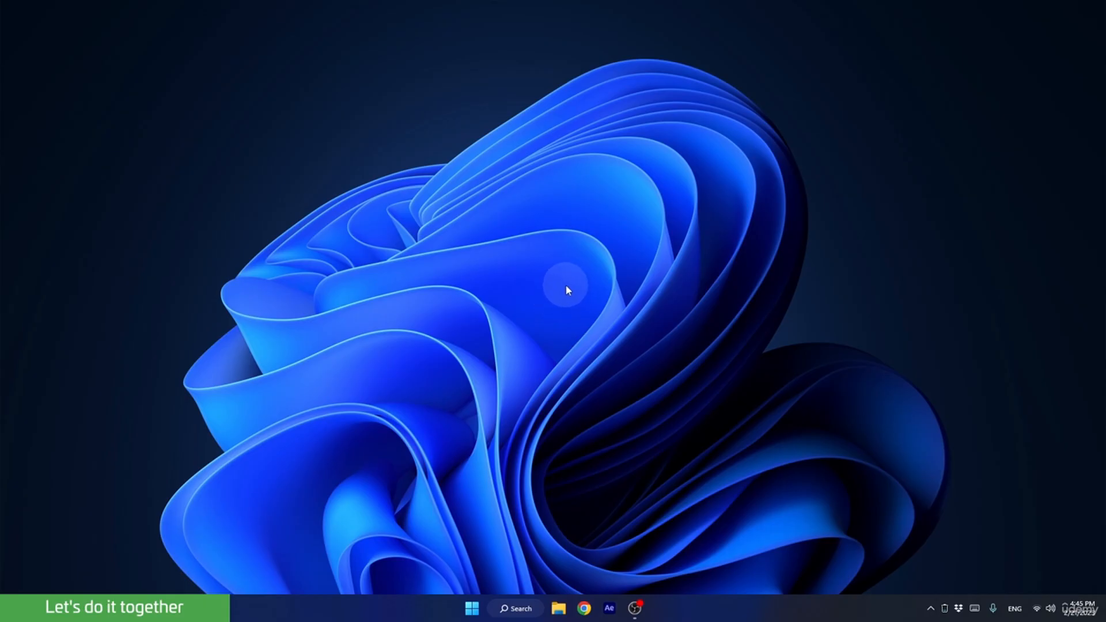
# In File Explorer, open the Valeri Visuals Online Cours folder under Dropbox > Valeri Visuals Folder on Local Disk (E:).
pyautogui.click(558, 608)
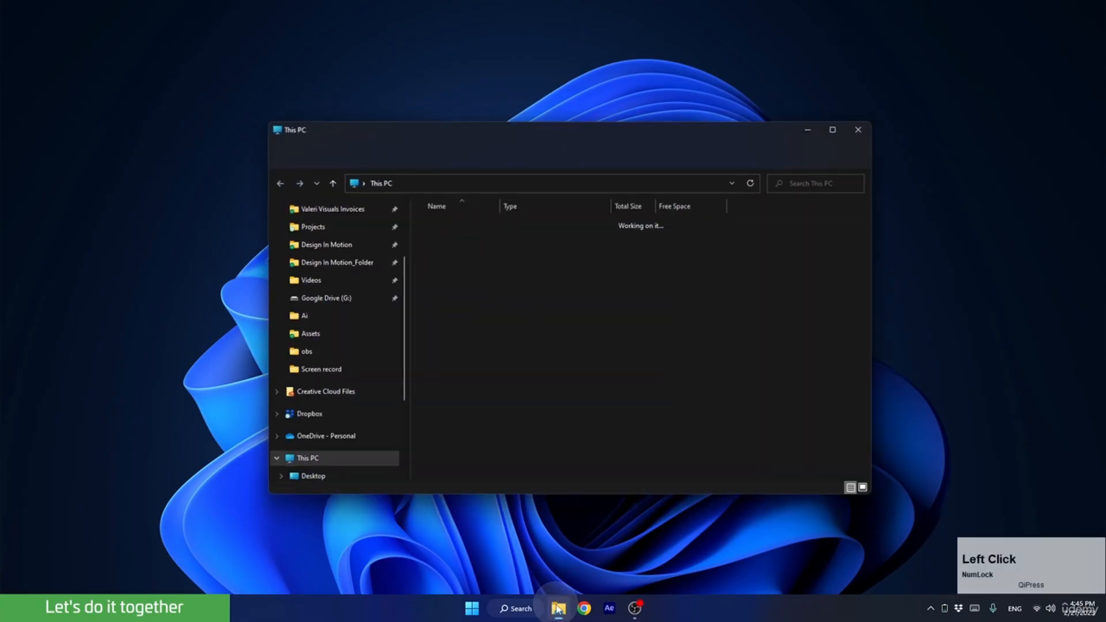
pyautogui.doubleClick(463, 274)
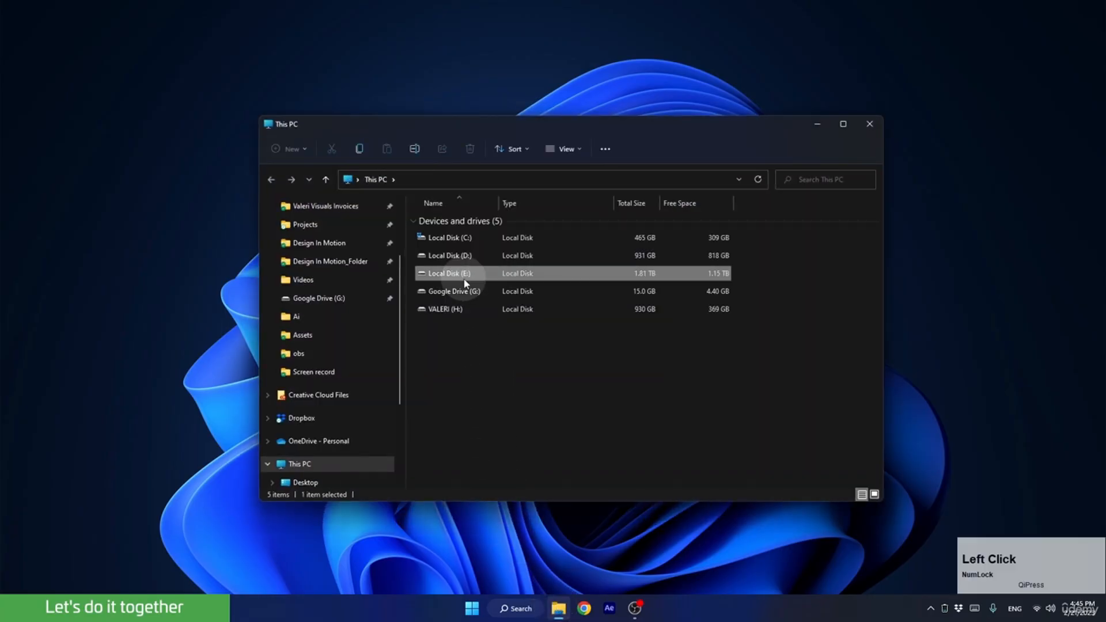
pyautogui.doubleClick(455, 222)
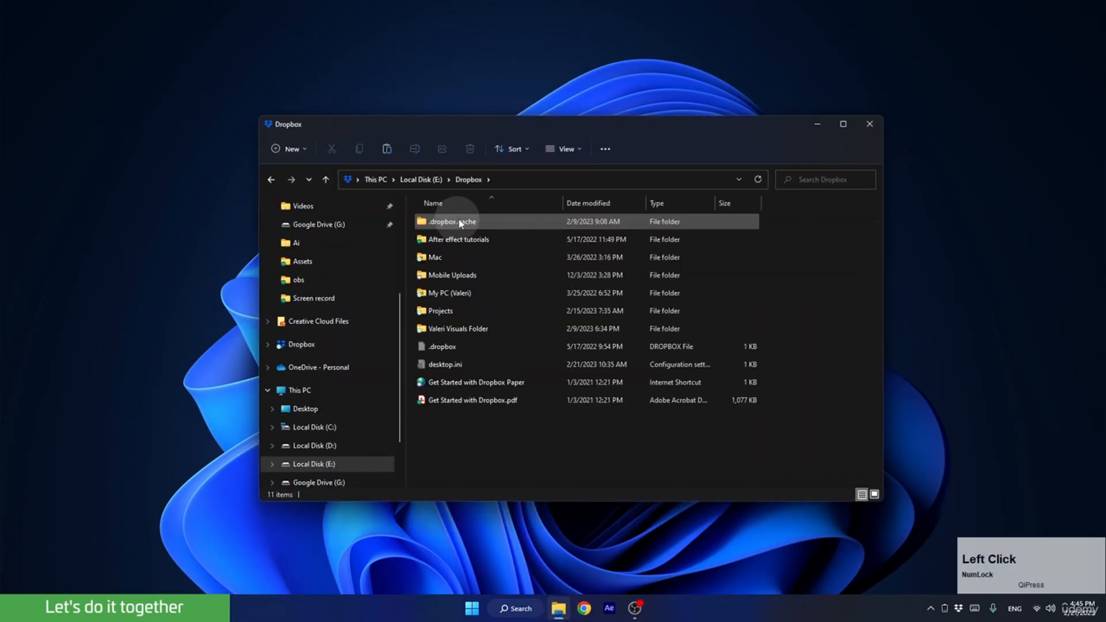
pyautogui.doubleClick(467, 331)
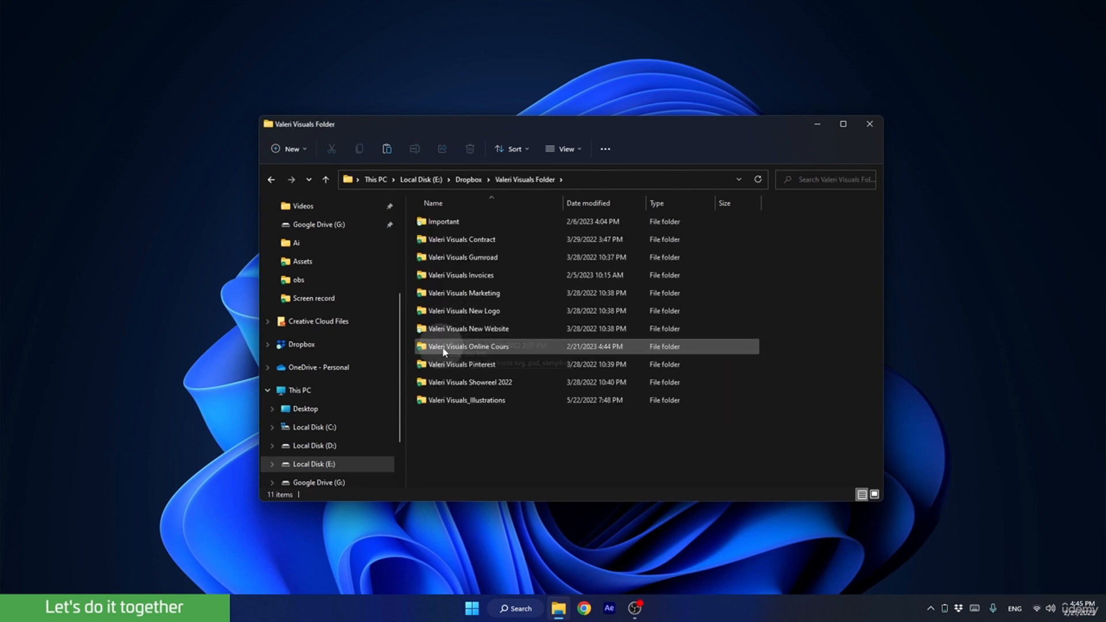
pyautogui.doubleClick(446, 349)
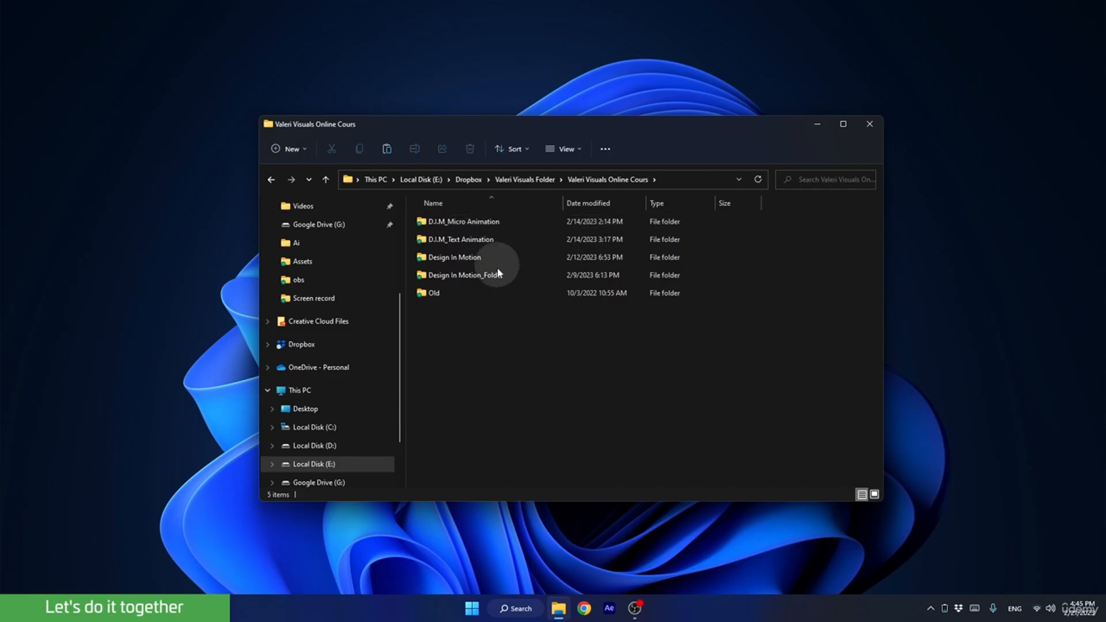
# Create a new folder named D.I.M_Logo Animation in the Valeri Visuals Online Cours folder.
pyautogui.rightClick(486, 314)
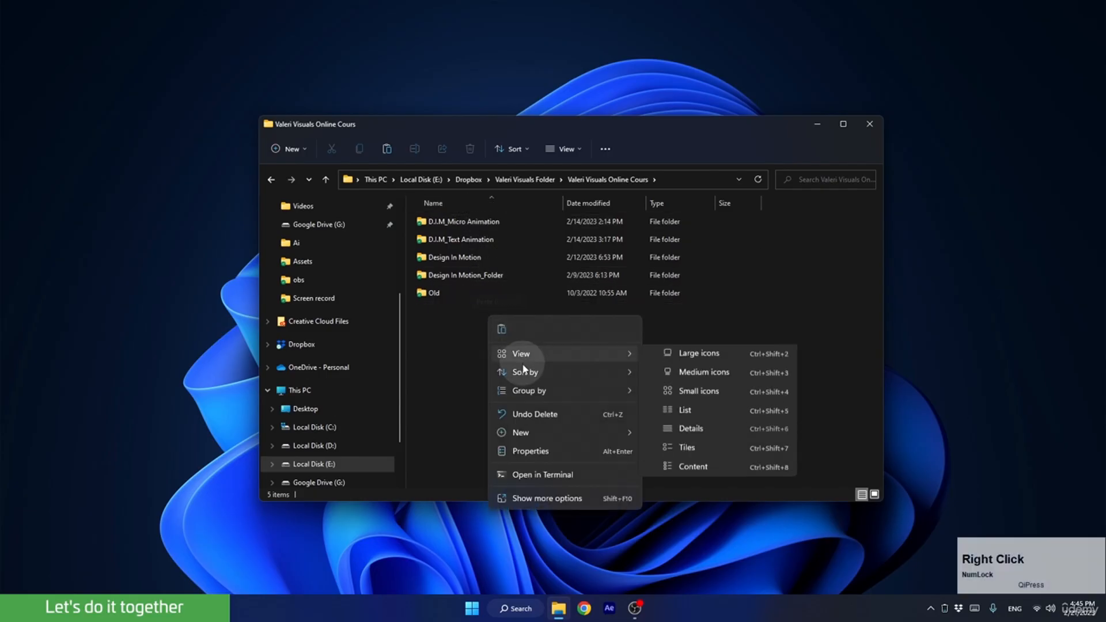
pyautogui.moveTo(527, 436)
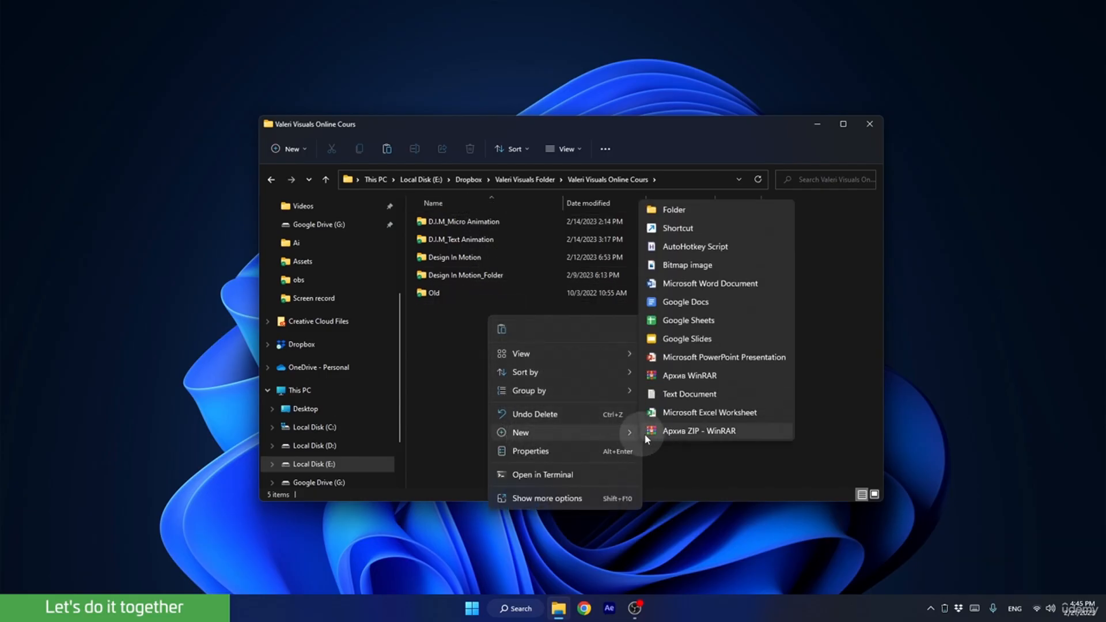
pyautogui.click(671, 210)
pyautogui.write('D.I.M')
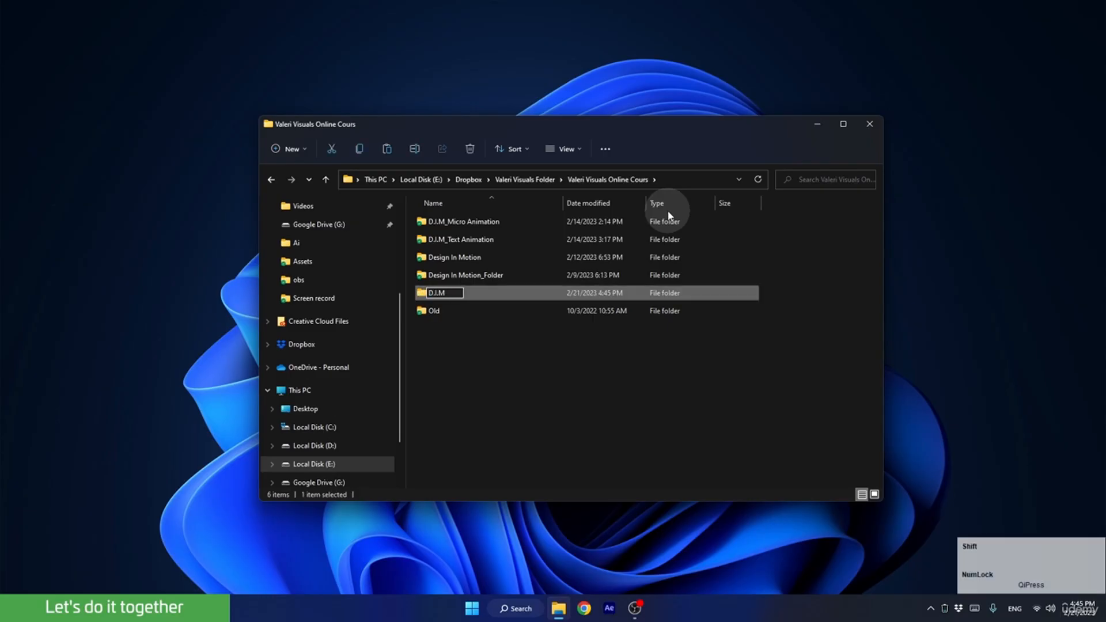
pyautogui.write('_Logo Animation')
pyautogui.click(510, 337)
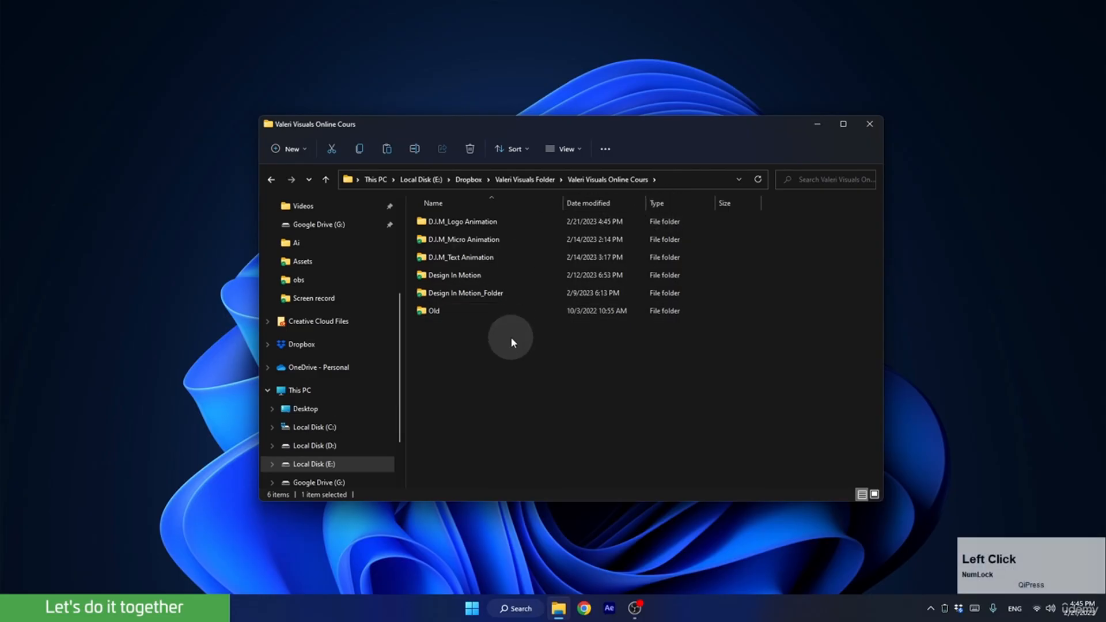
# Pin the D.I.M_Logo Animation folder to Quick access and open the folder.
pyautogui.rightClick(458, 222)
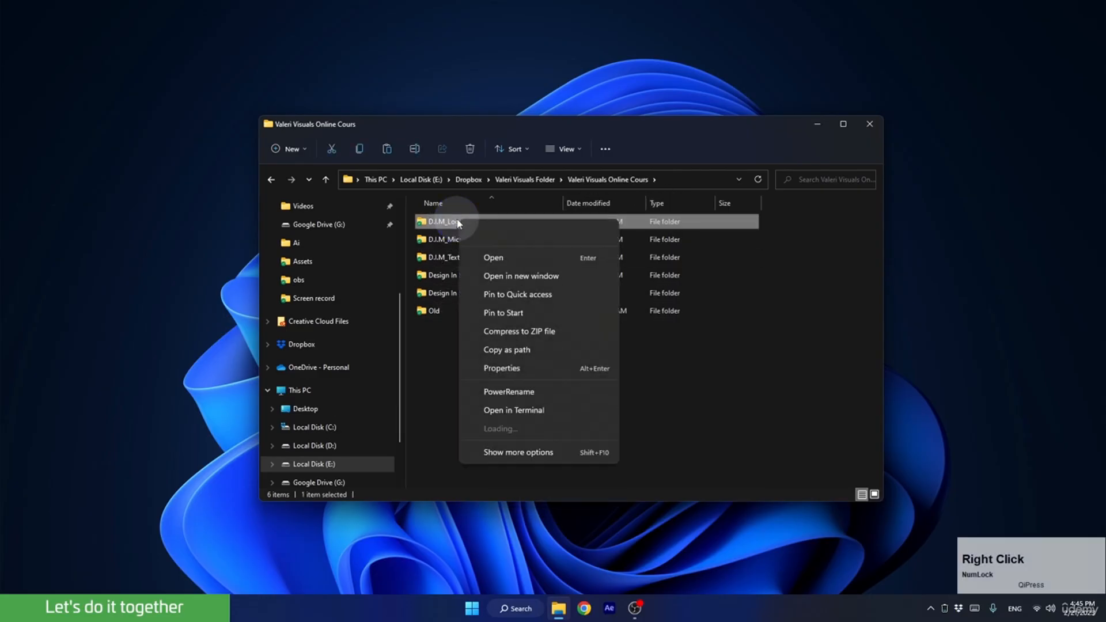
pyautogui.click(499, 295)
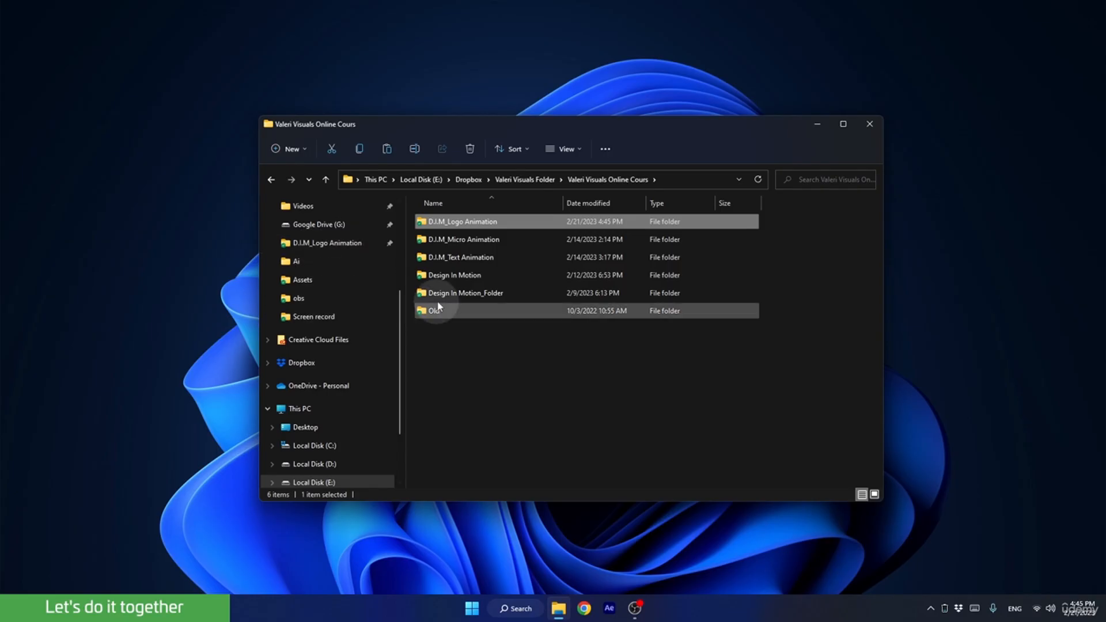
pyautogui.doubleClick(450, 222)
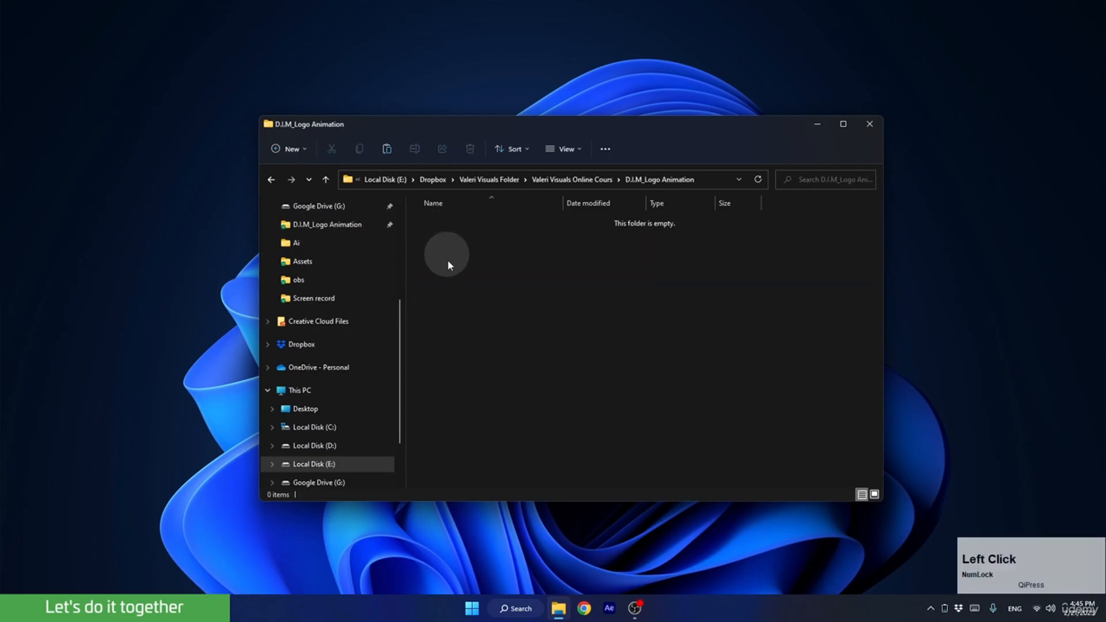
# Create a subfolder named Ae inside D.I.M_Logo Animation.
pyautogui.rightClick(475, 272)
pyautogui.moveTo(521, 391)
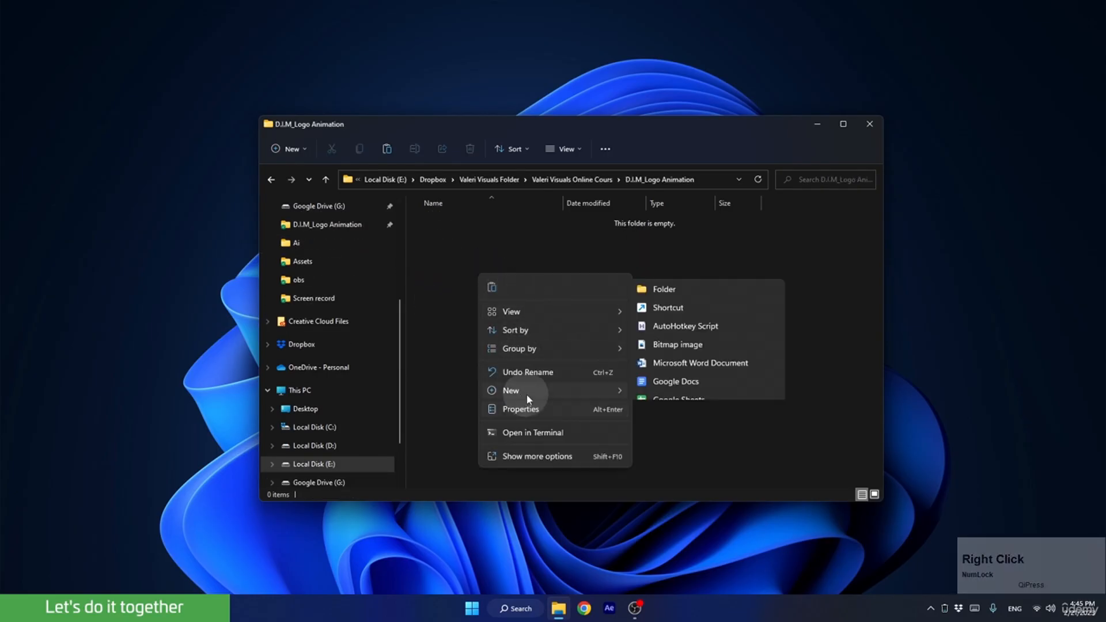
pyautogui.click(668, 170)
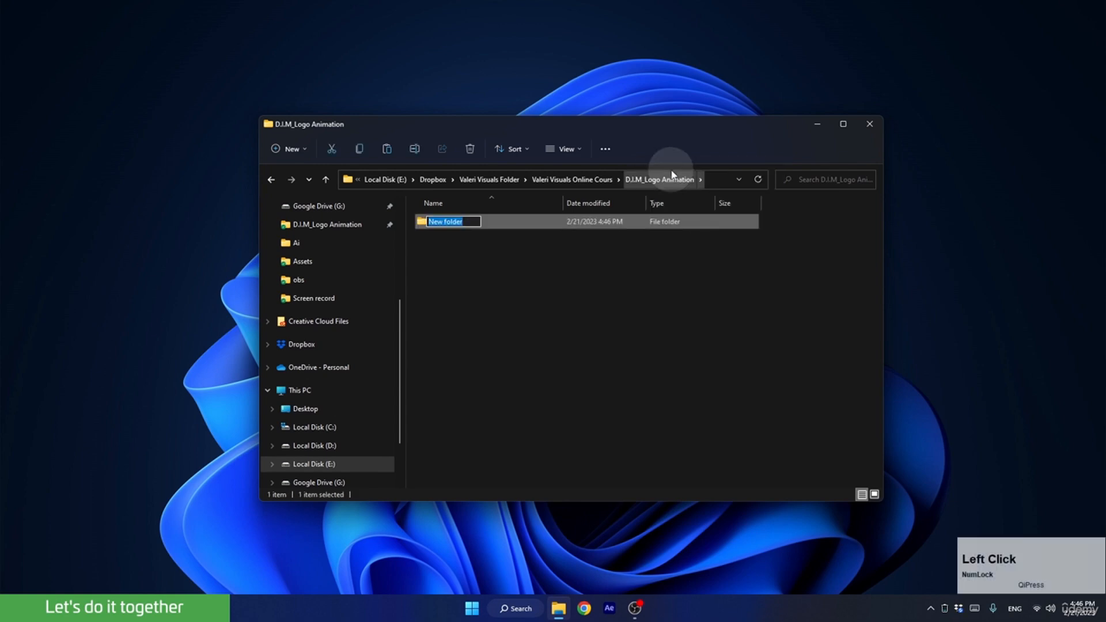
pyautogui.write('Ae')
pyautogui.press('Return')
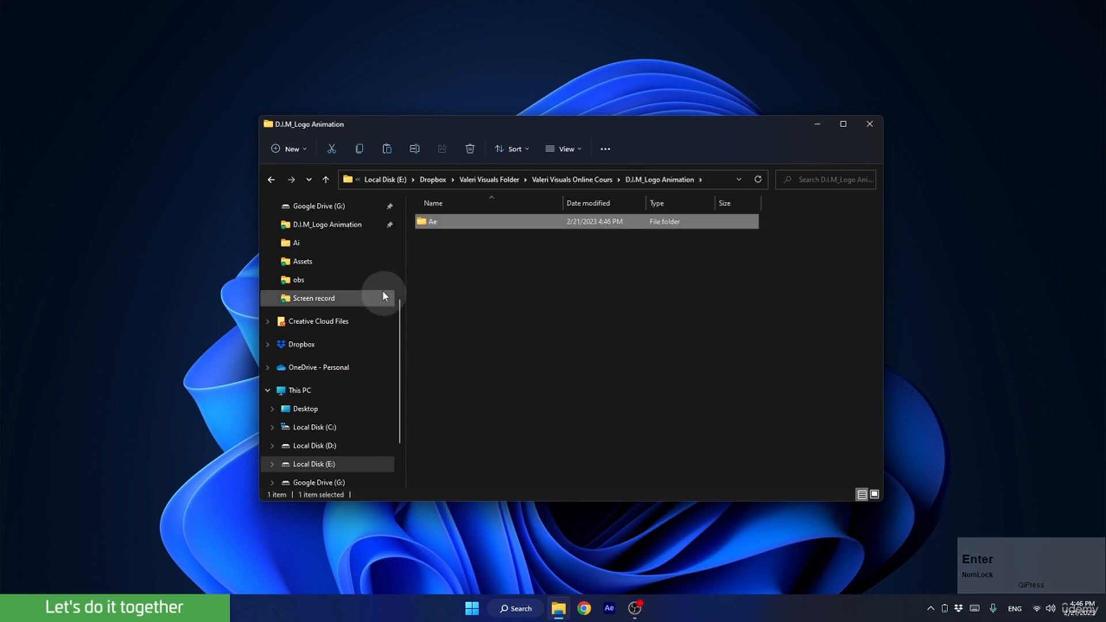
# Create a second subfolder named Renders beside the Ae folder.
pyautogui.rightClick(474, 246)
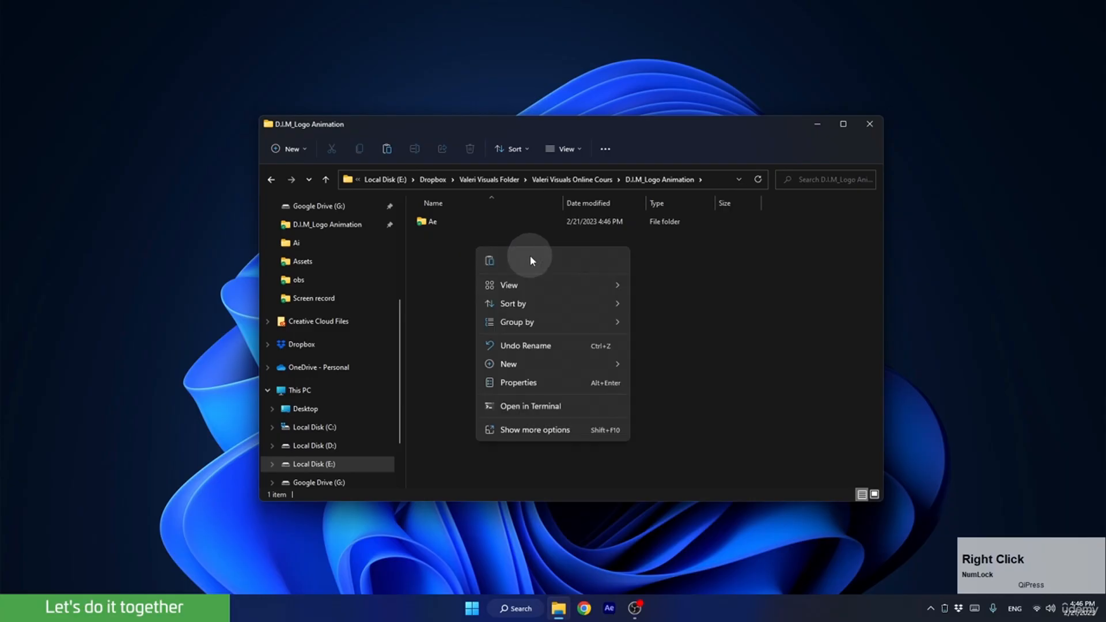
pyautogui.moveTo(614, 364)
pyautogui.click(656, 141)
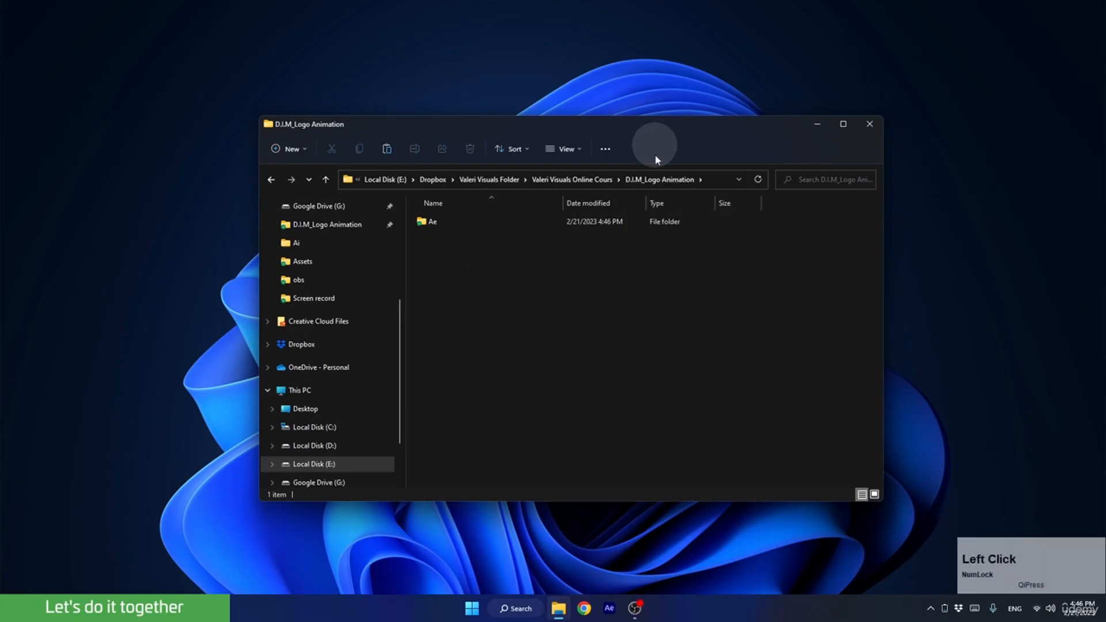
pyautogui.write('Re')
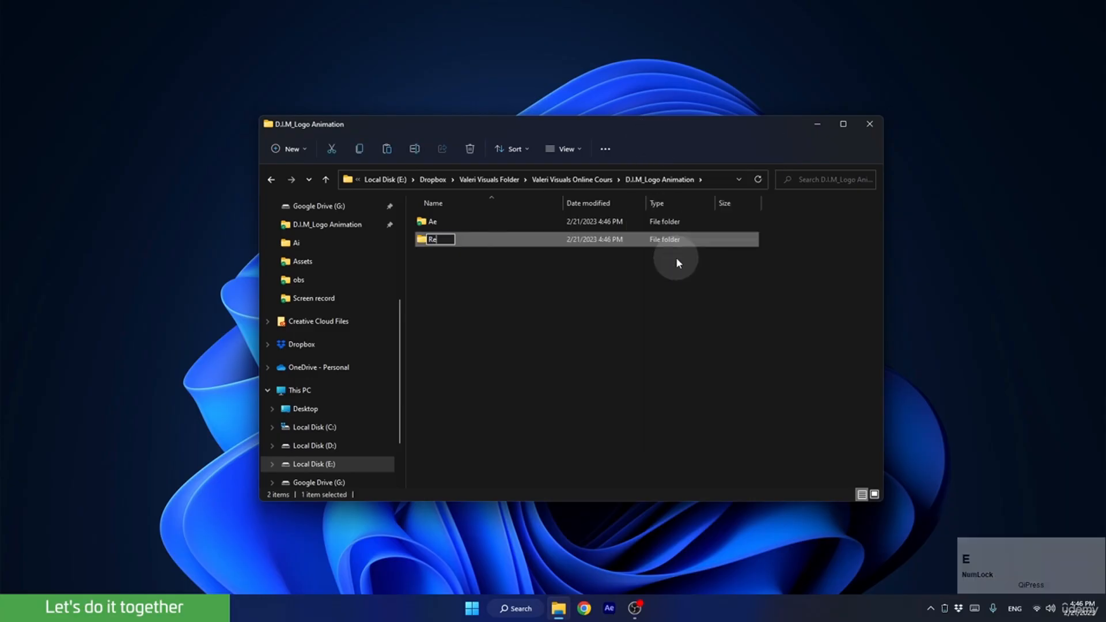
pyautogui.write('nders')
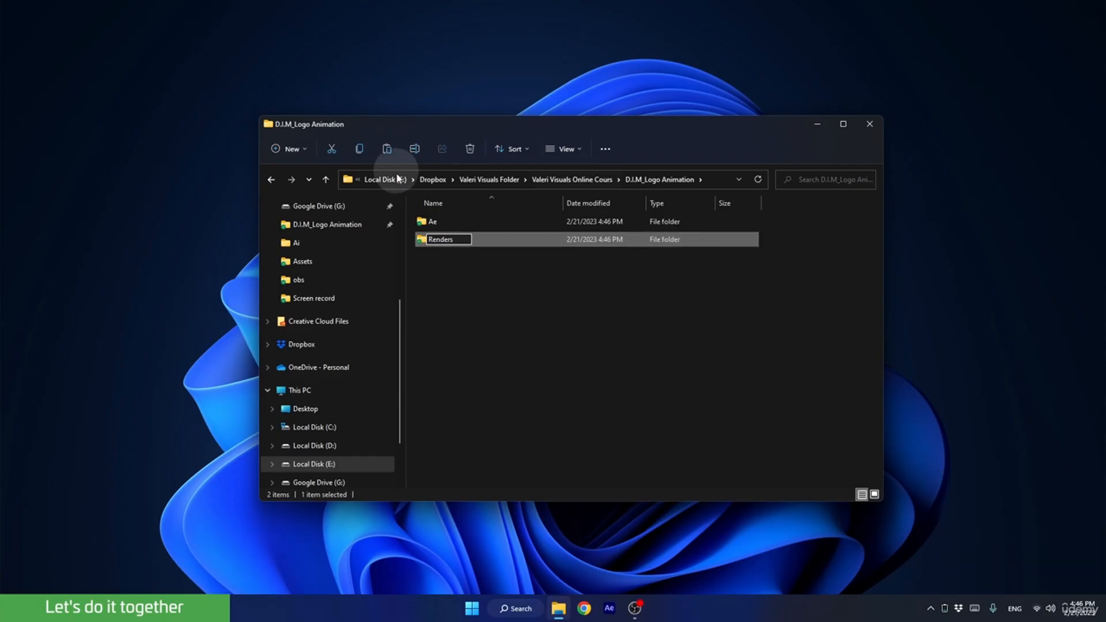
pyautogui.click(472, 285)
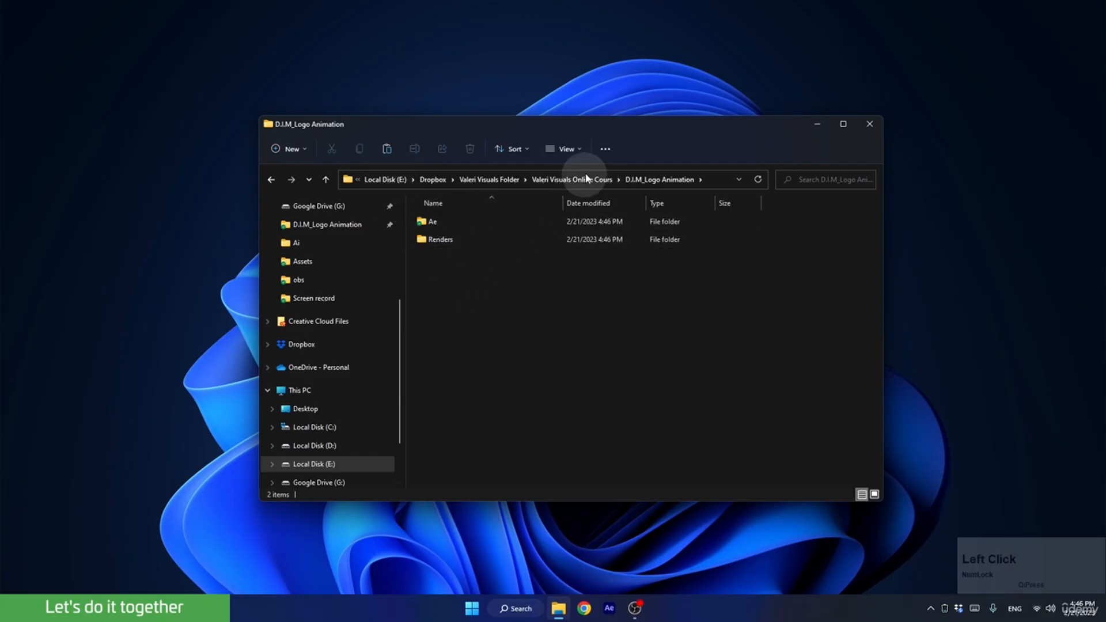
# Place the supplied D.I.M_Logo Animation folder on the desktop, open it, and arrange its window beside the new project folder's window.
pyautogui.moveTo(646, 127); pyautogui.dragTo(453, 186)
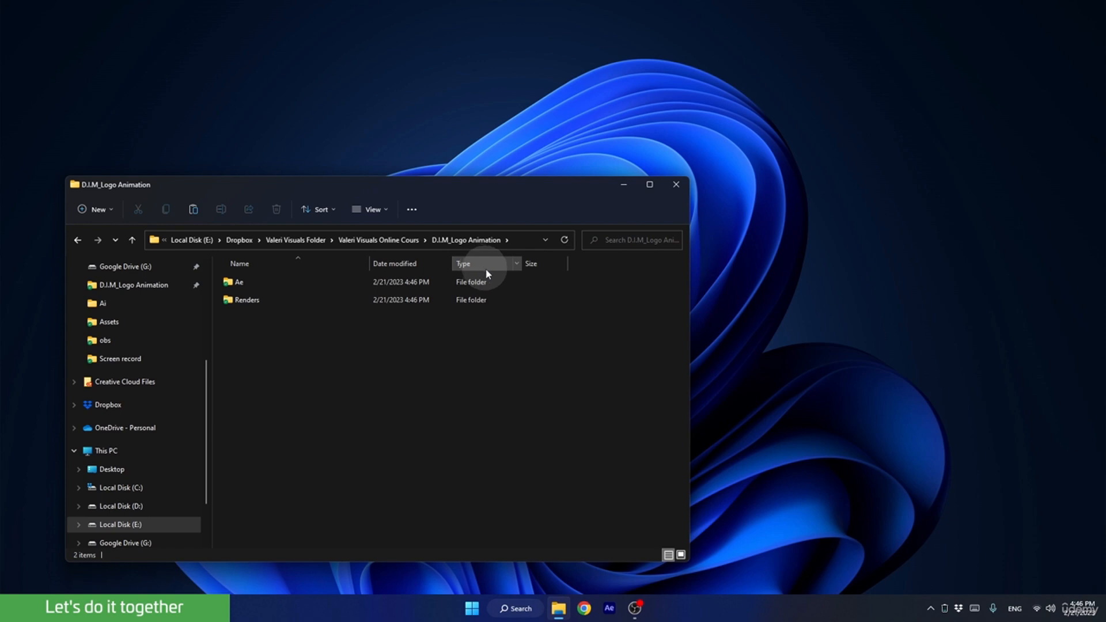
pyautogui.moveTo(1105, 138); pyautogui.dragTo(958, 114)
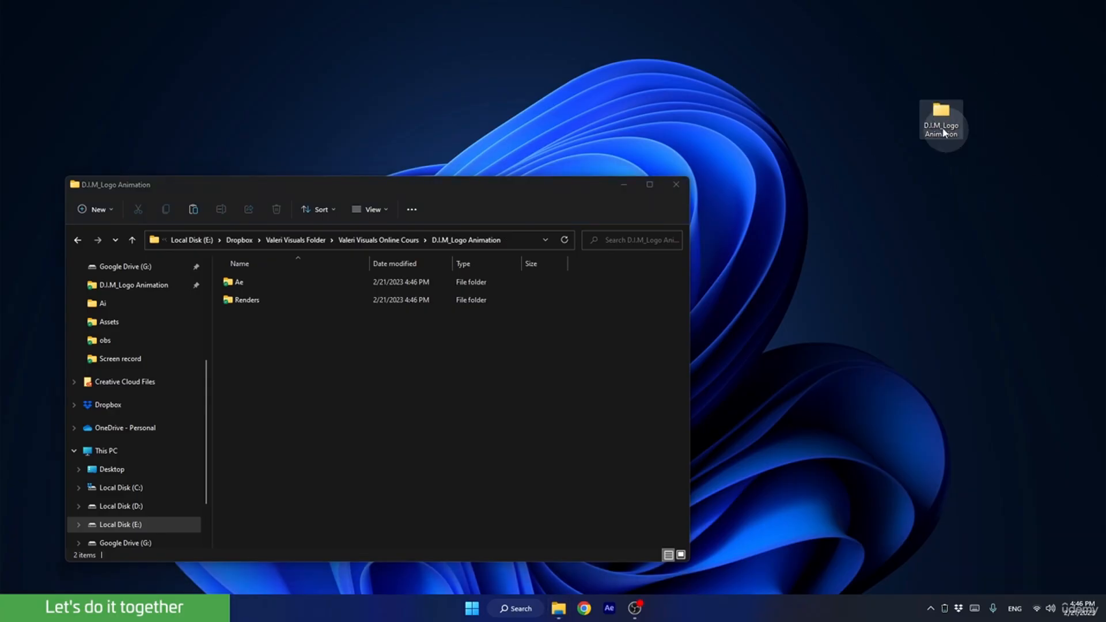
pyautogui.doubleClick(924, 131)
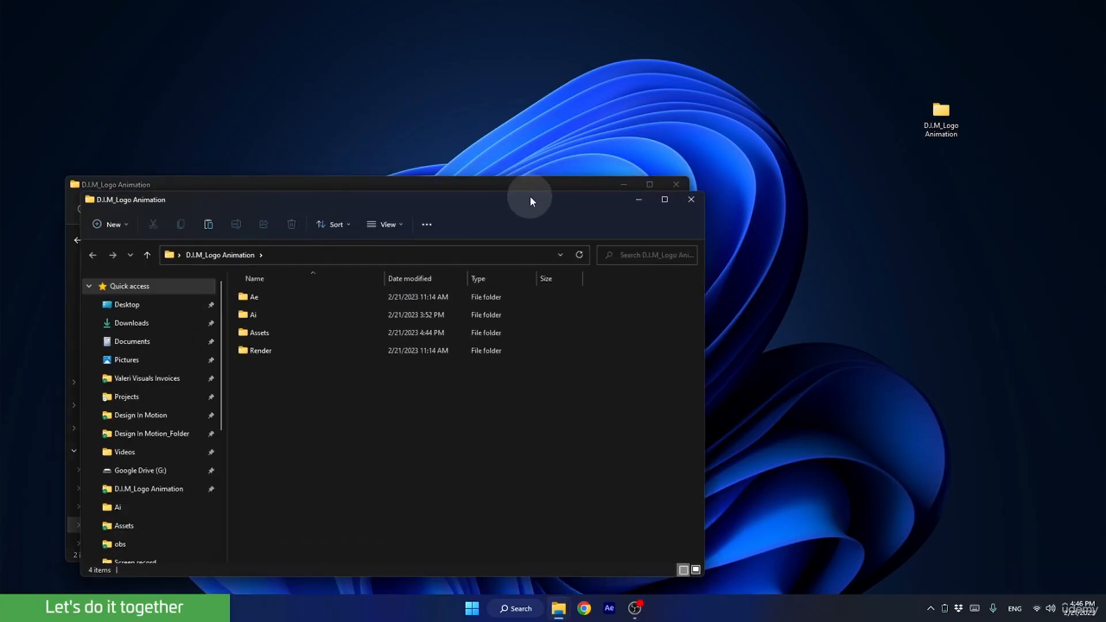
pyautogui.moveTo(529, 196); pyautogui.dragTo(882, 148)
# Copy the Ai and Assets folders from the supplied D.I.M_Logo Animation folder into the new project folder.
pyautogui.click(631, 265)
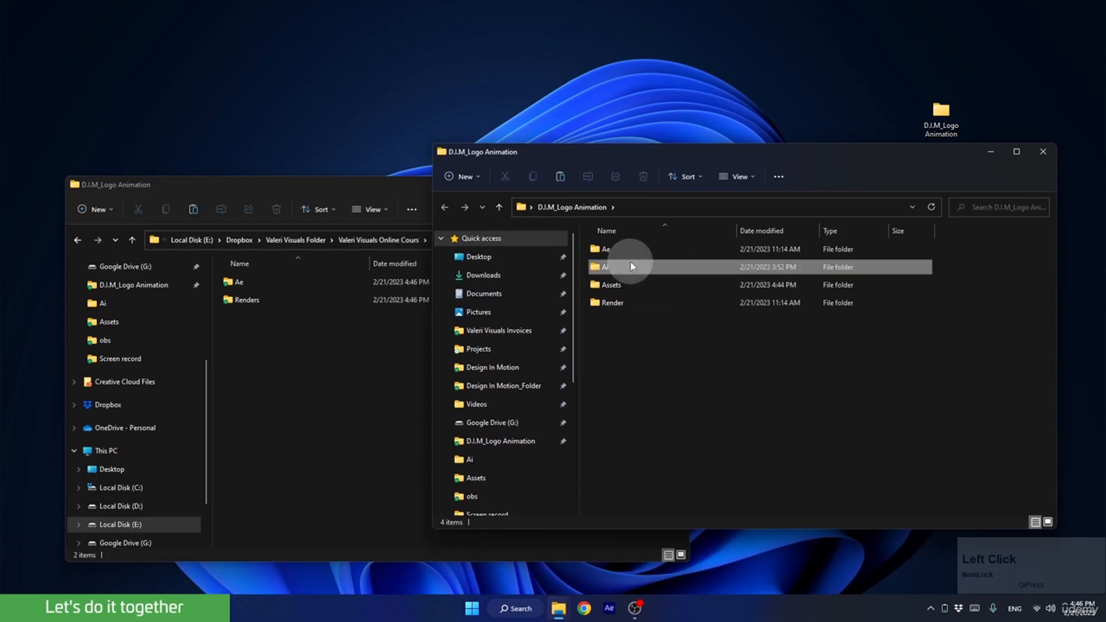
pyautogui.keyDown('ctrl'); pyautogui.click(624, 284); pyautogui.keyUp('ctrl')
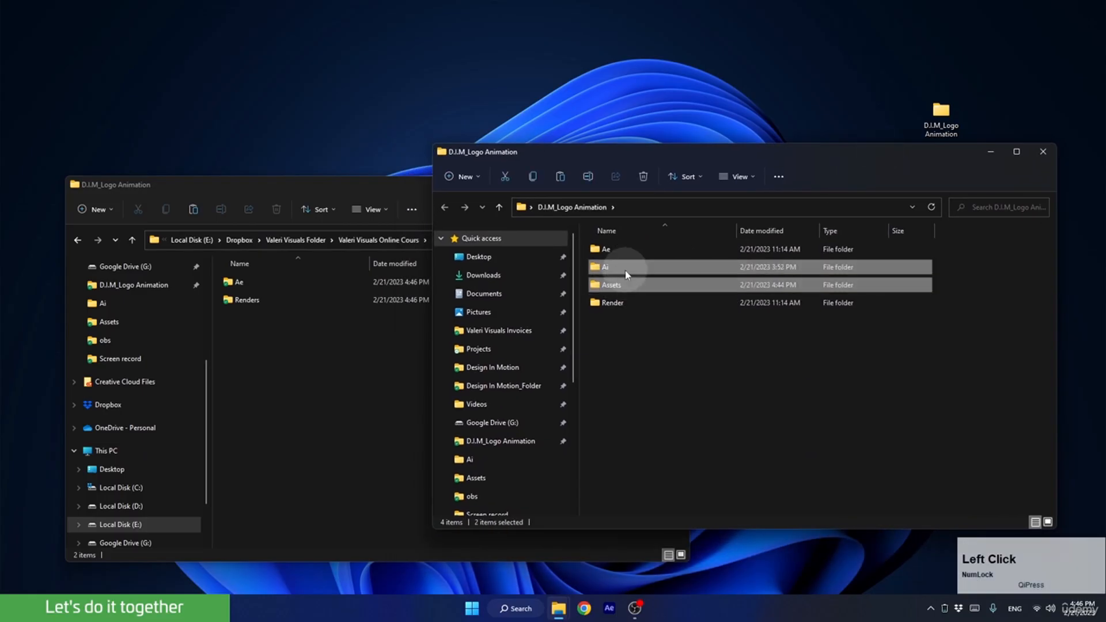
pyautogui.rightClick(629, 273)
pyautogui.click(667, 287)
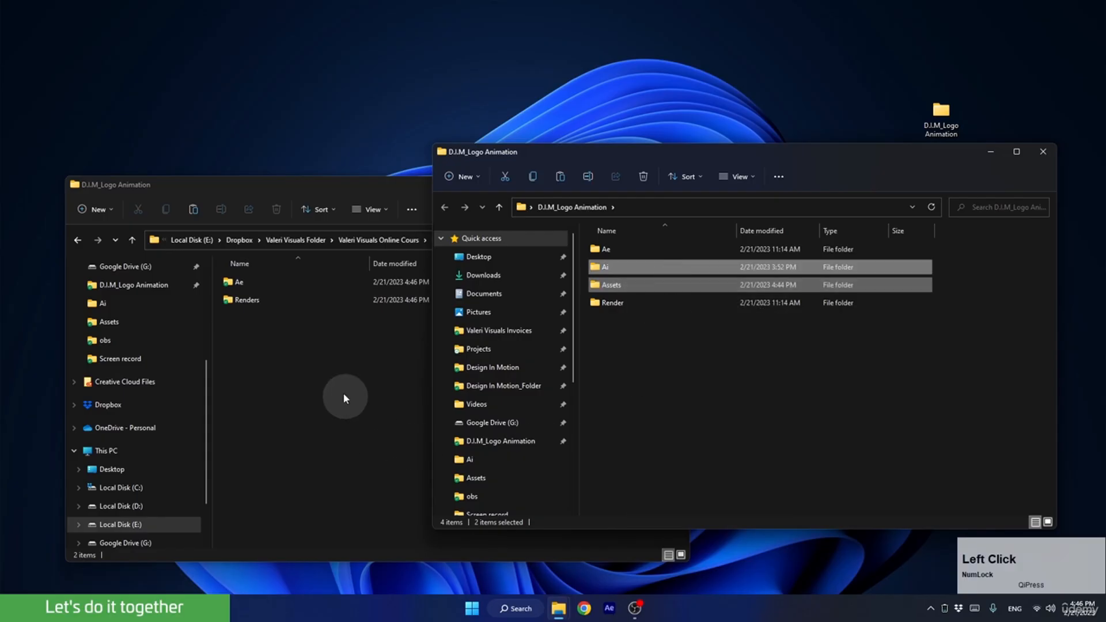
pyautogui.rightClick(300, 344)
pyautogui.click(317, 360)
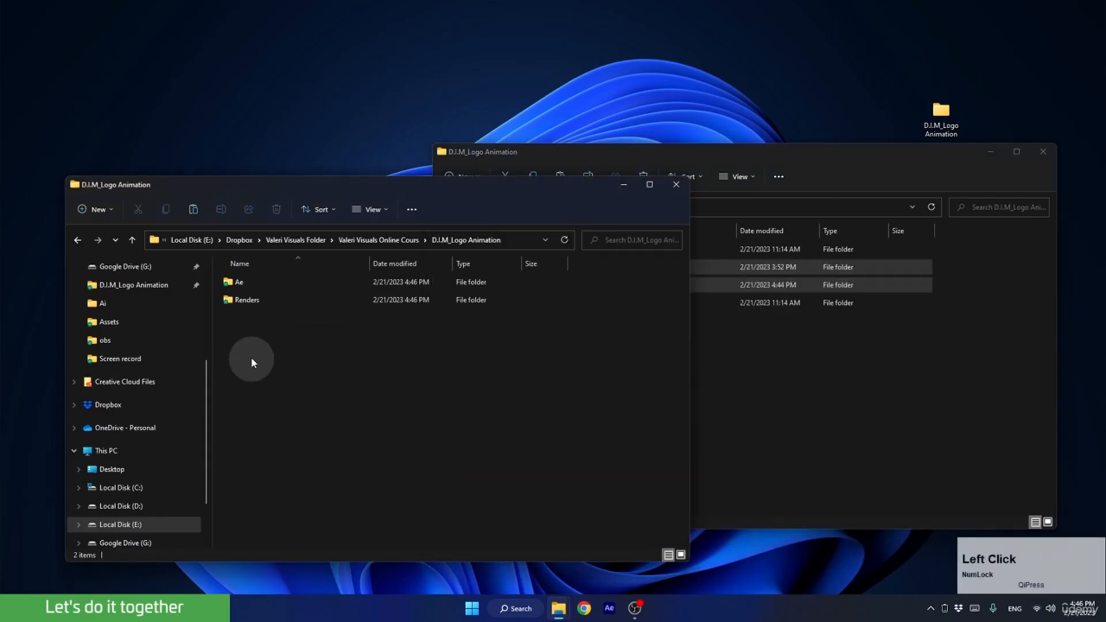
# Clear away the supplied folder's window and desktop icon, and maximize the new project folder's window.
pyautogui.click(1042, 151)
pyautogui.click(943, 114)
pyautogui.moveTo(943, 117); pyautogui.dragTo(1105, 201)
pyautogui.click(649, 184)
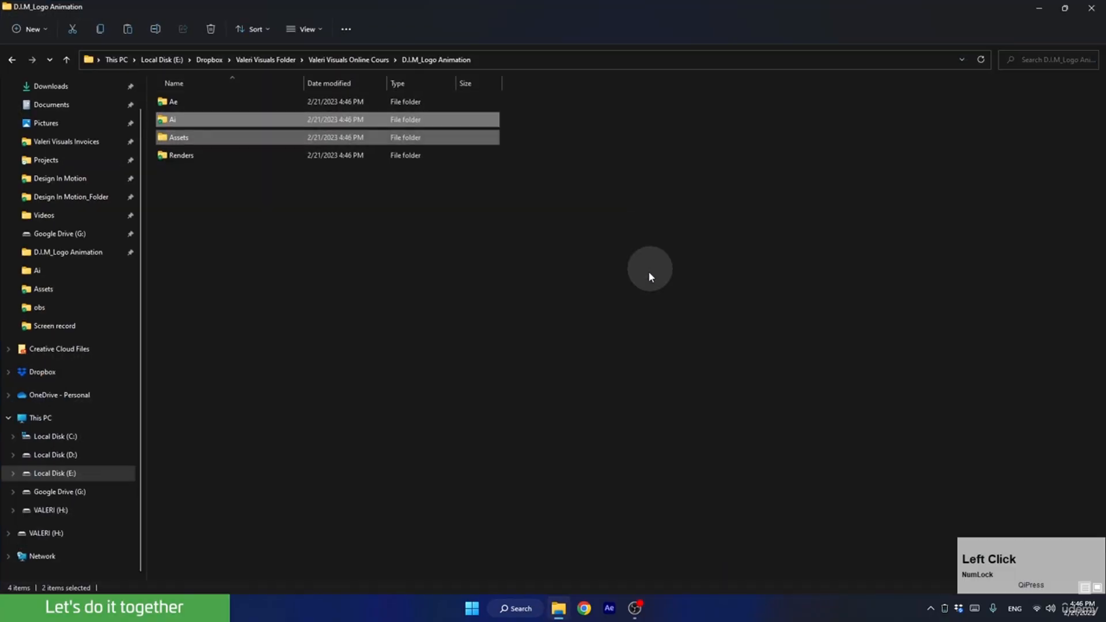
pyautogui.click(227, 214)
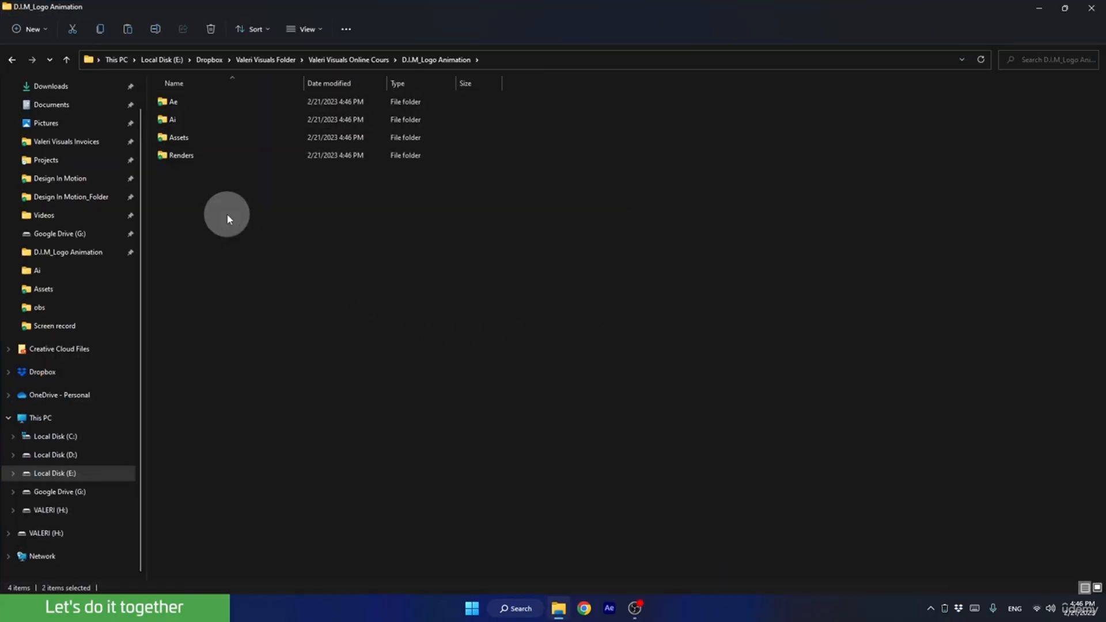
# Open the static folder of the Montserrat(Google) font inside Assets > Fonts.
pyautogui.click(179, 144)
pyautogui.doubleClick(179, 144)
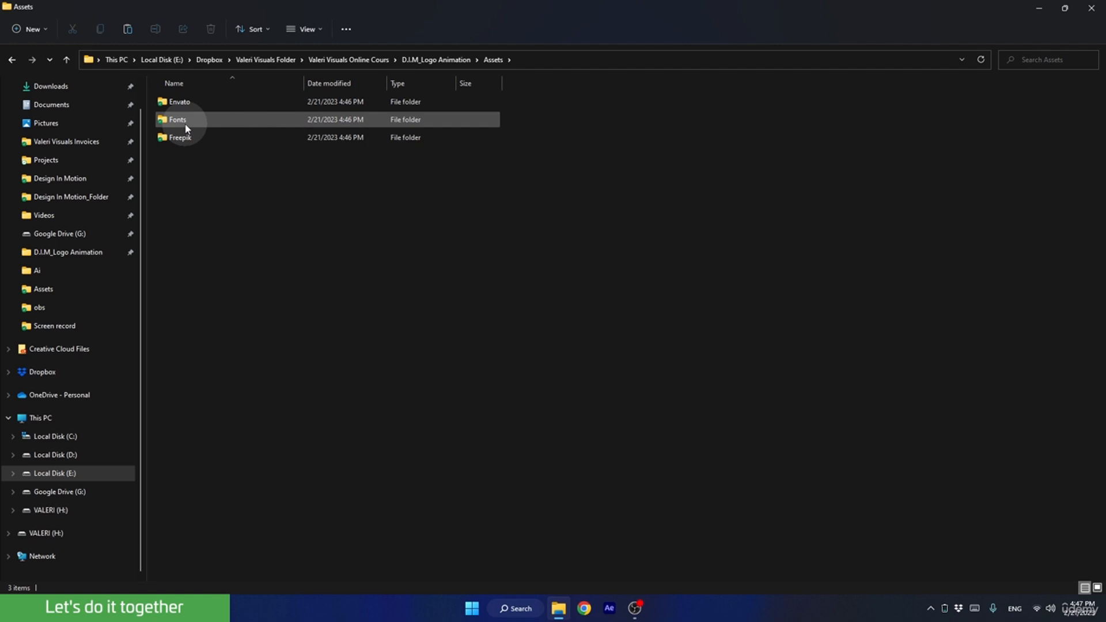
pyautogui.doubleClick(184, 122)
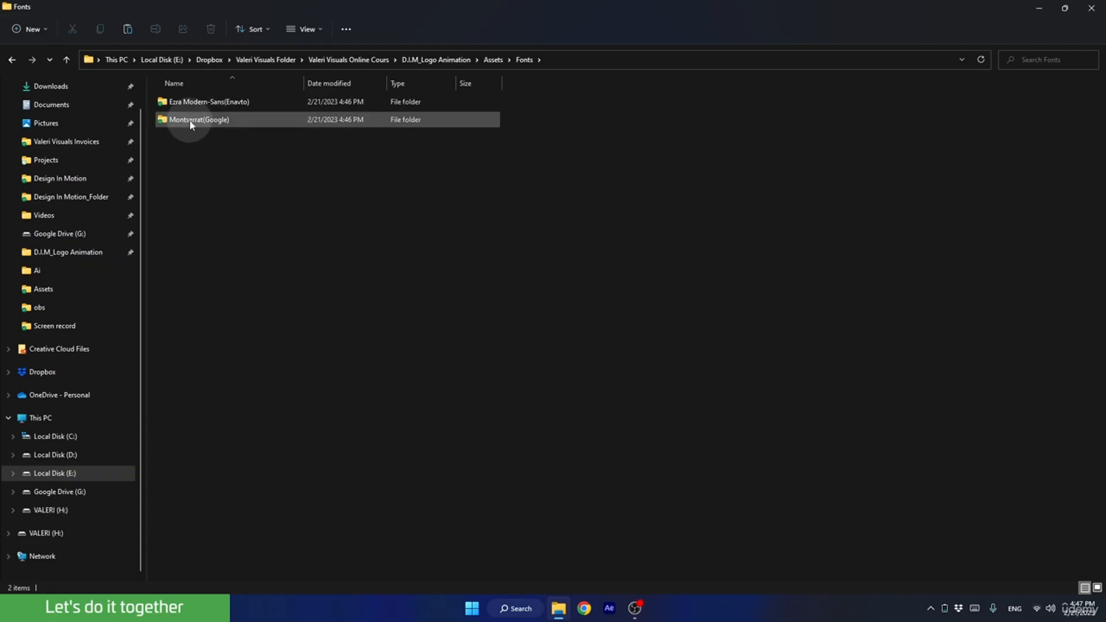
pyautogui.doubleClick(189, 121)
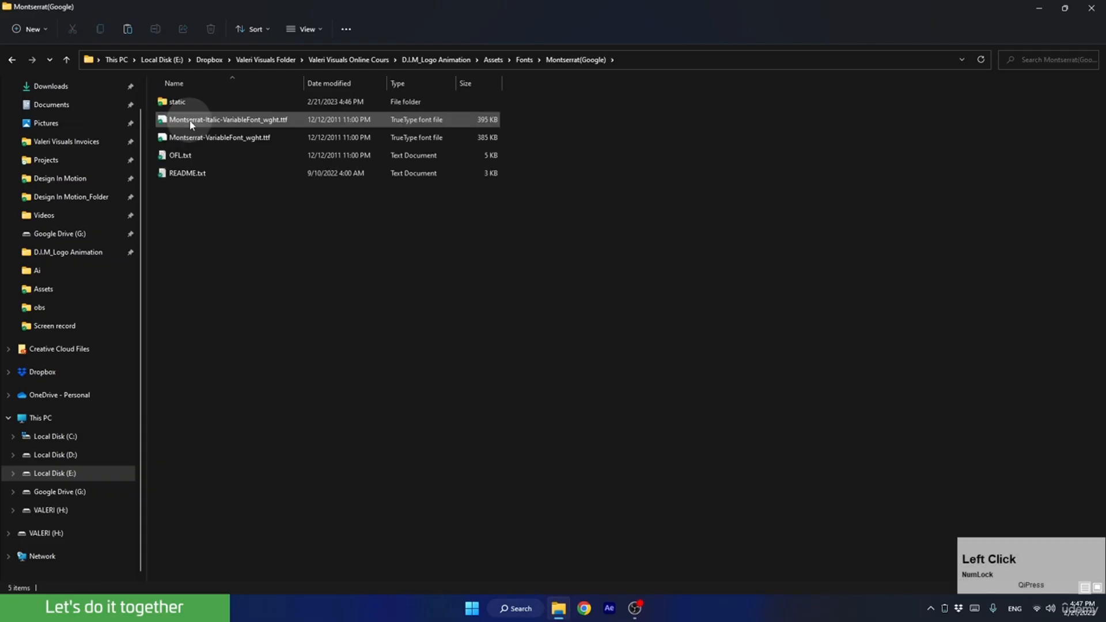
pyautogui.doubleClick(178, 101)
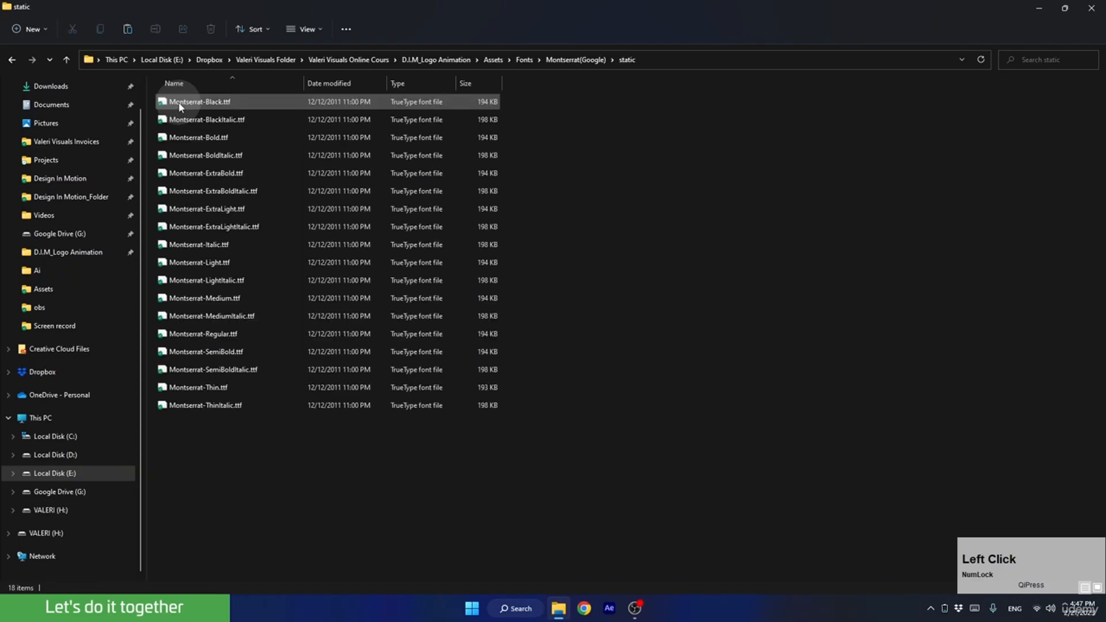
# Select all Montserrat font files in the static folder and bring up their full set of file options.
pyautogui.moveTo(274, 455); pyautogui.dragTo(171, 99)
pyautogui.rightClick(216, 192)
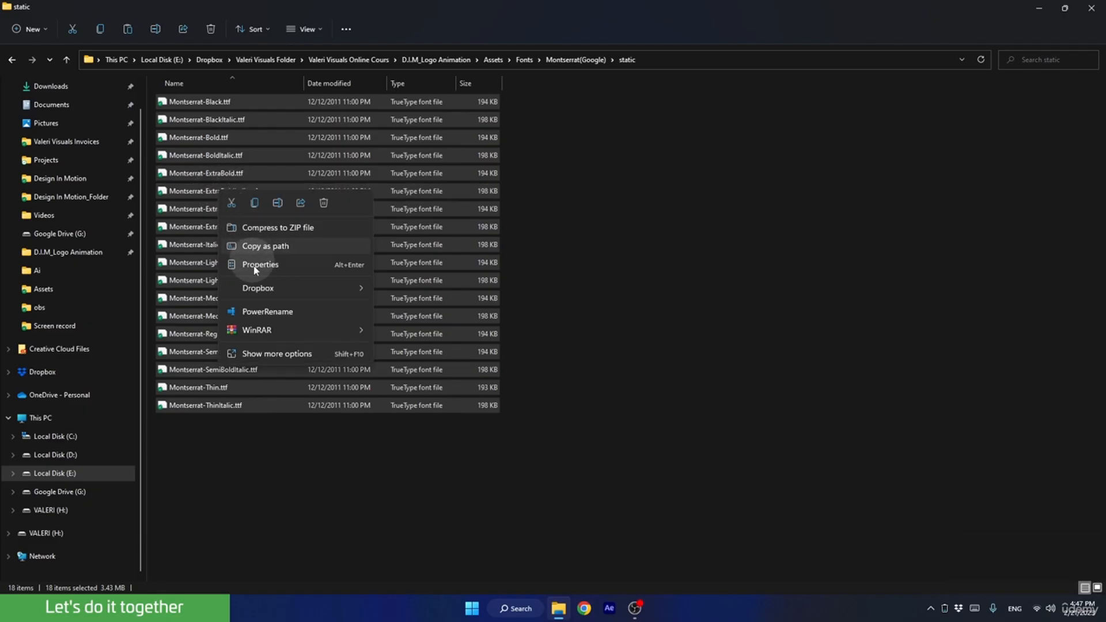
pyautogui.click(268, 354)
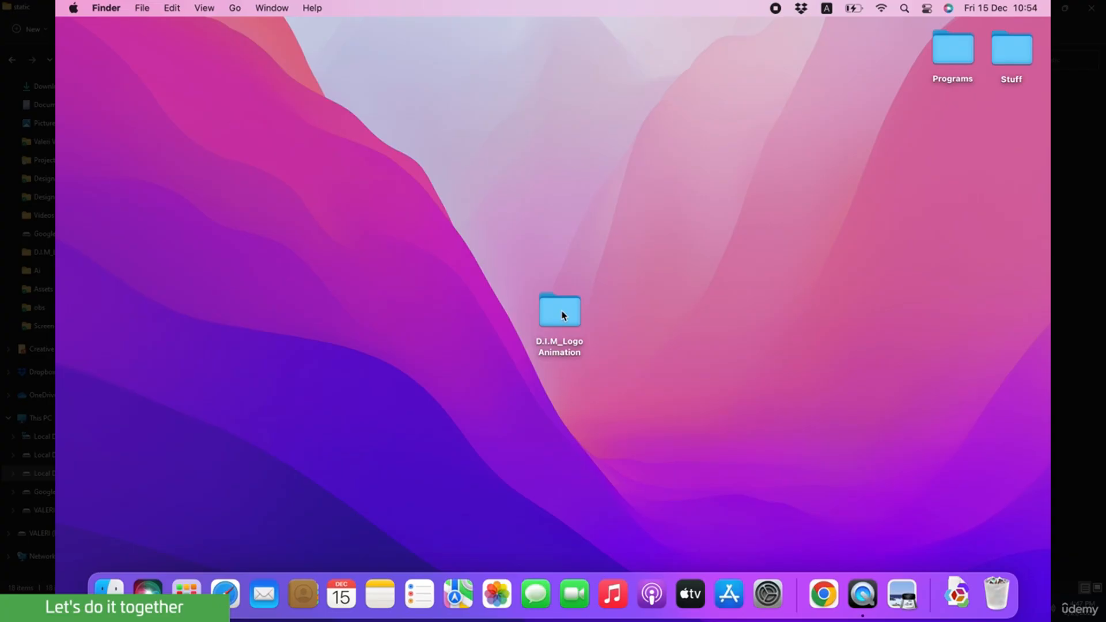
# On the Mac, open the D.I.M_Logo Animation folder, go to /Library/Fonts/ in its window, and move that window aside.
pyautogui.doubleClick(562, 314)
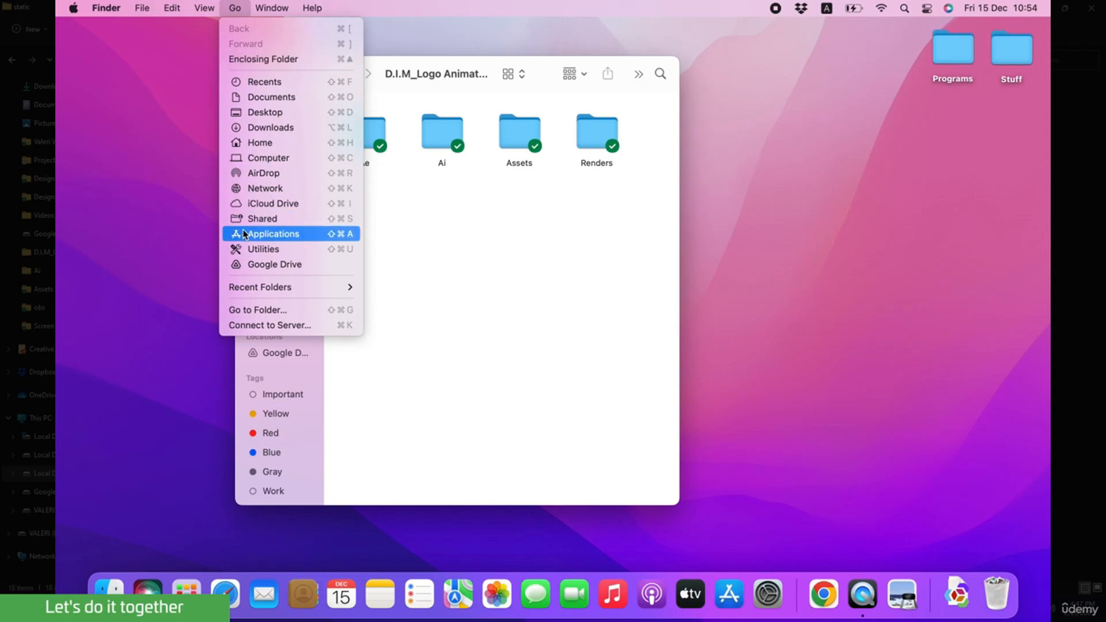
pyautogui.click(259, 309)
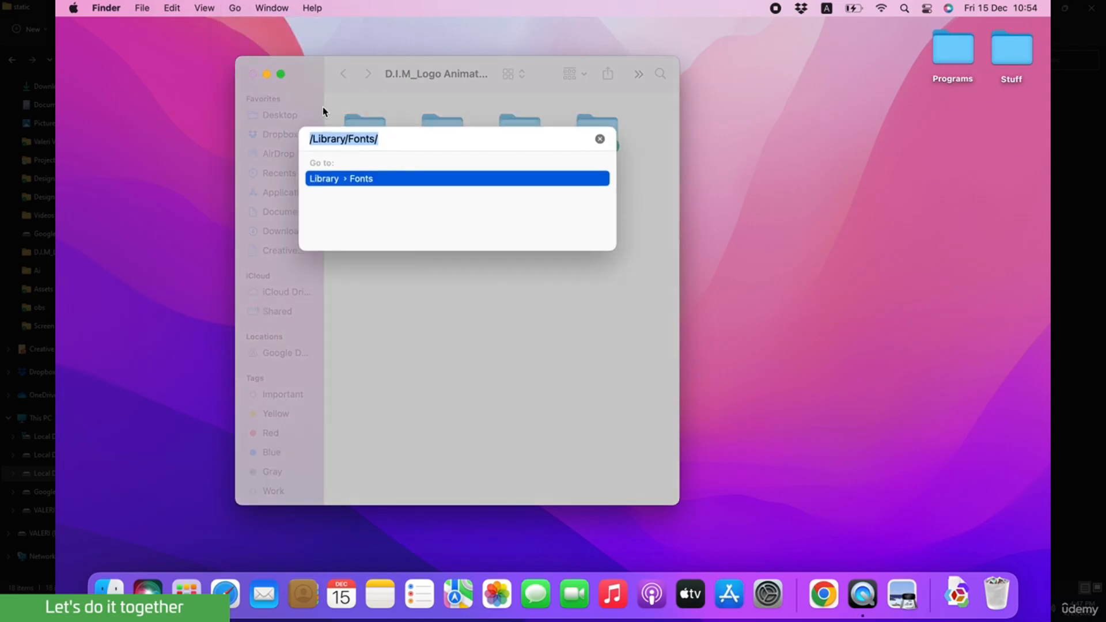
pyautogui.press('Return')
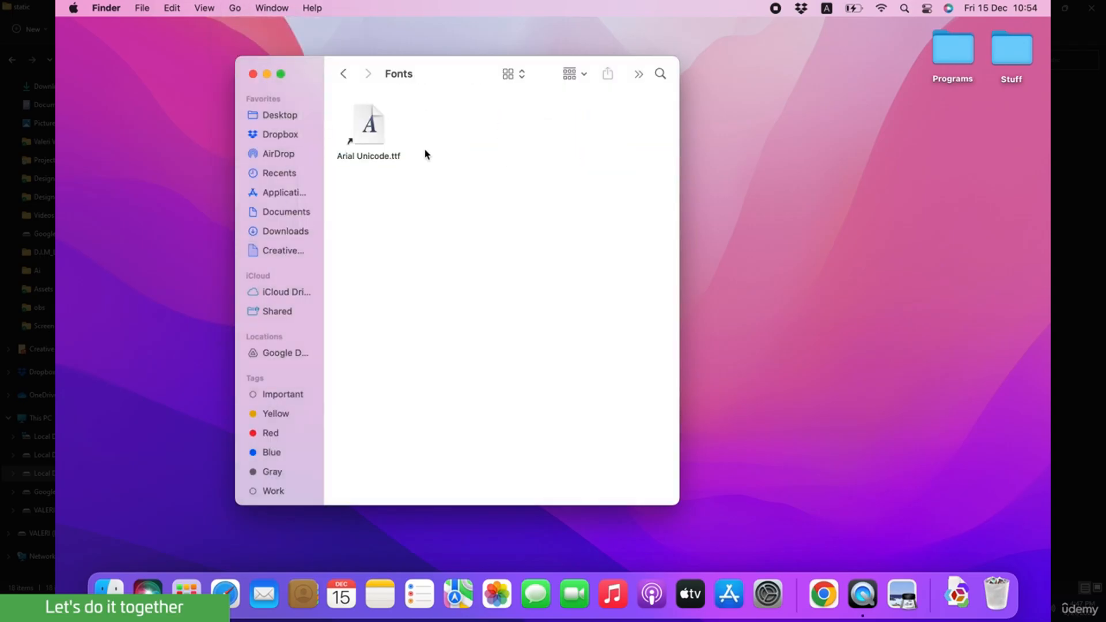
pyautogui.moveTo(464, 73); pyautogui.dragTo(313, 88)
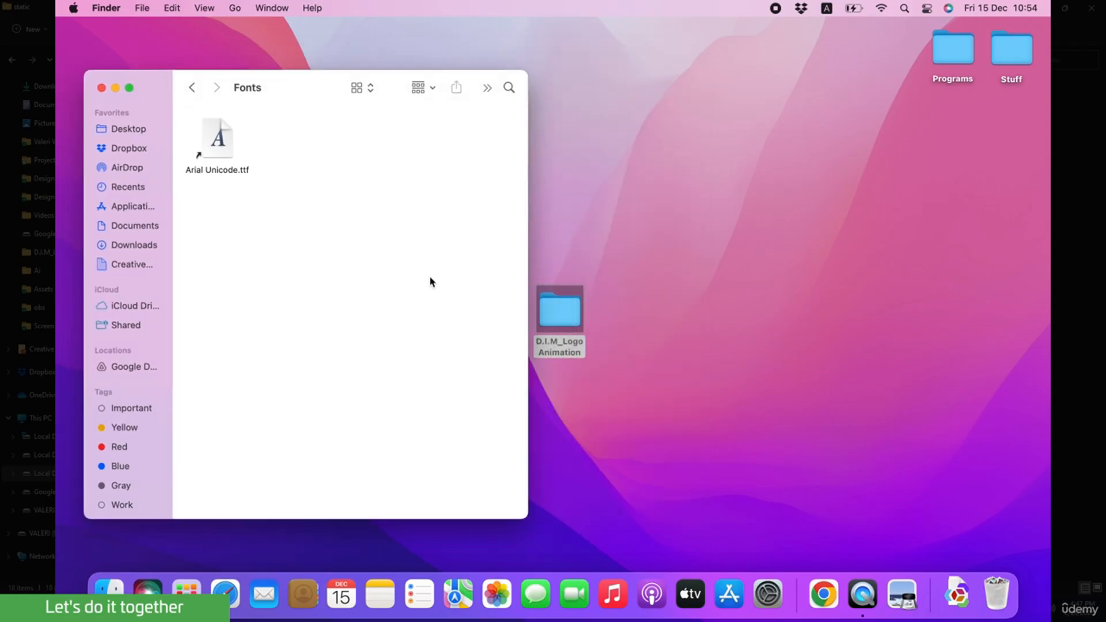
# Open the Montserrat static folder from the project's Assets > Fonts in a second window and place it beside the system Fonts window.
pyautogui.doubleClick(558, 310)
pyautogui.doubleClick(513, 133)
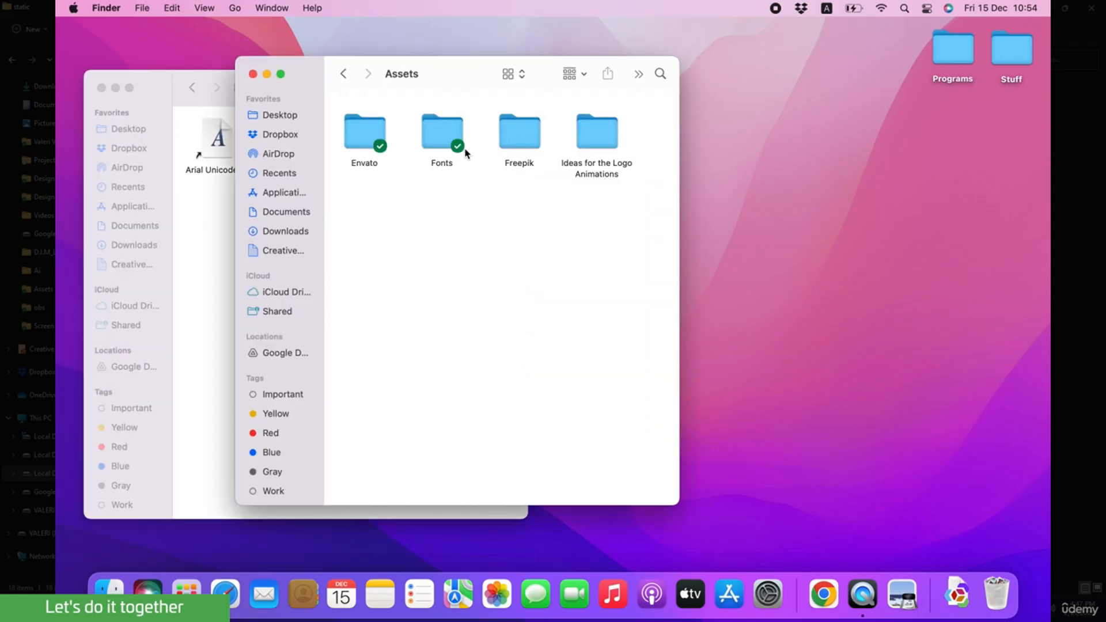
pyautogui.doubleClick(446, 136)
pyautogui.doubleClick(445, 131)
pyautogui.click(372, 207)
pyautogui.doubleClick(371, 208)
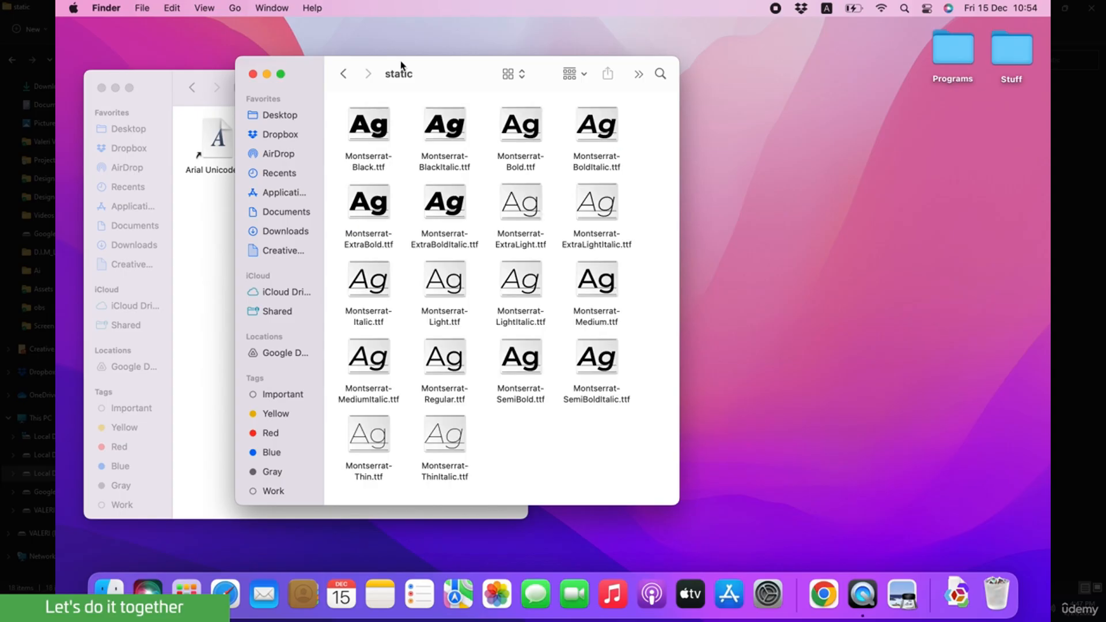
pyautogui.moveTo(461, 74); pyautogui.dragTo(761, 87)
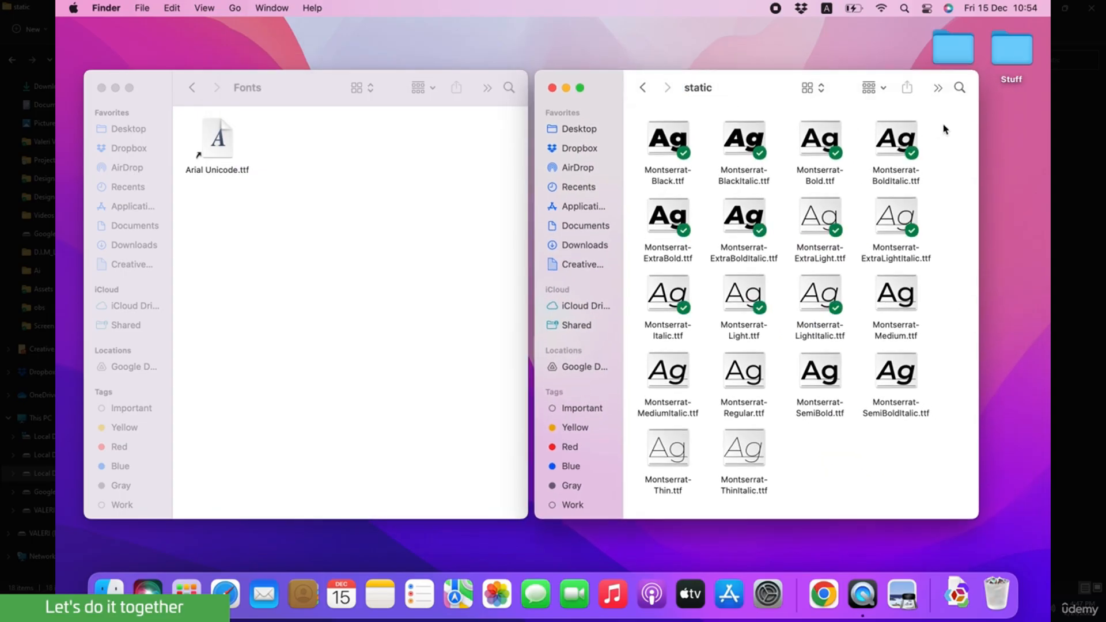
# Copy all Montserrat font files from the static folder and paste them into the system Fonts folder.
pyautogui.moveTo(946, 128); pyautogui.dragTo(596, 473)
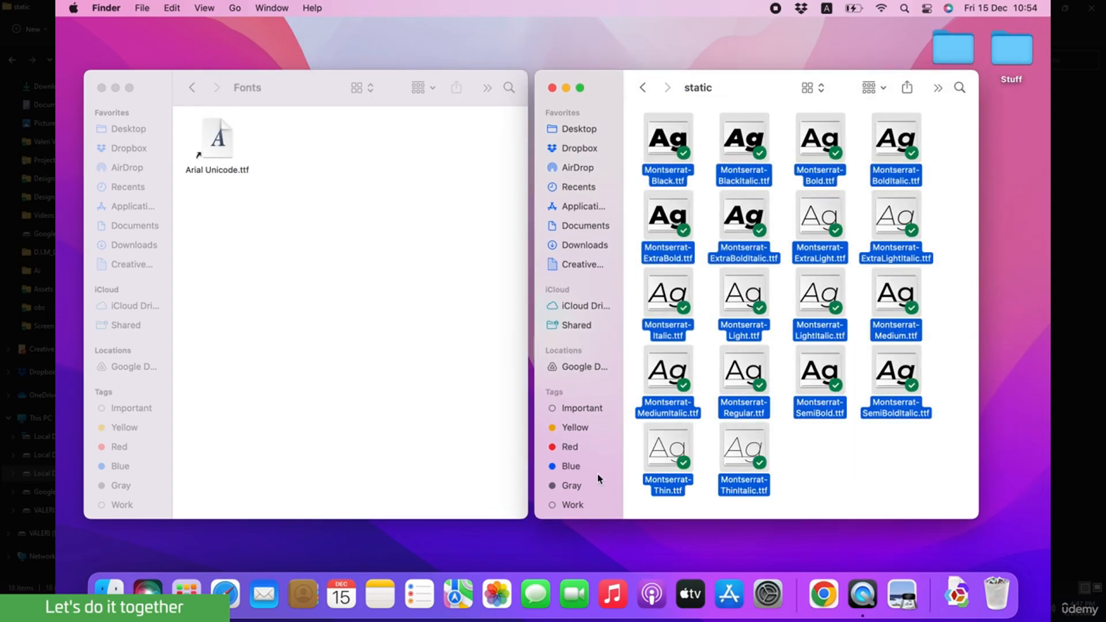
pyautogui.rightClick(653, 455)
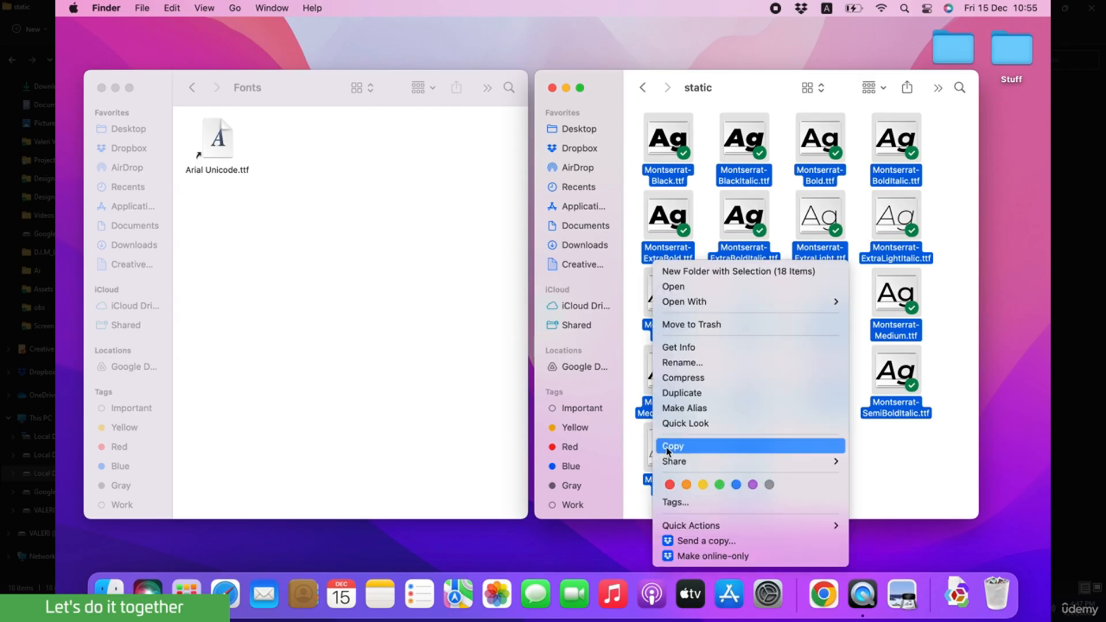
pyautogui.click(668, 447)
pyautogui.click(241, 264)
pyautogui.rightClick(247, 264)
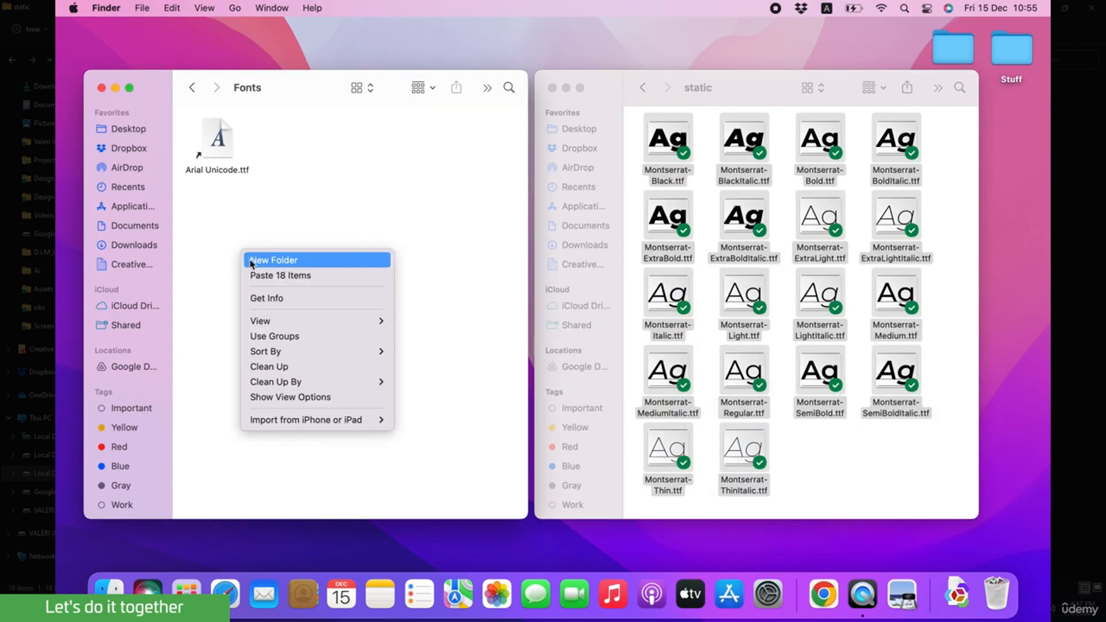
pyautogui.click(279, 276)
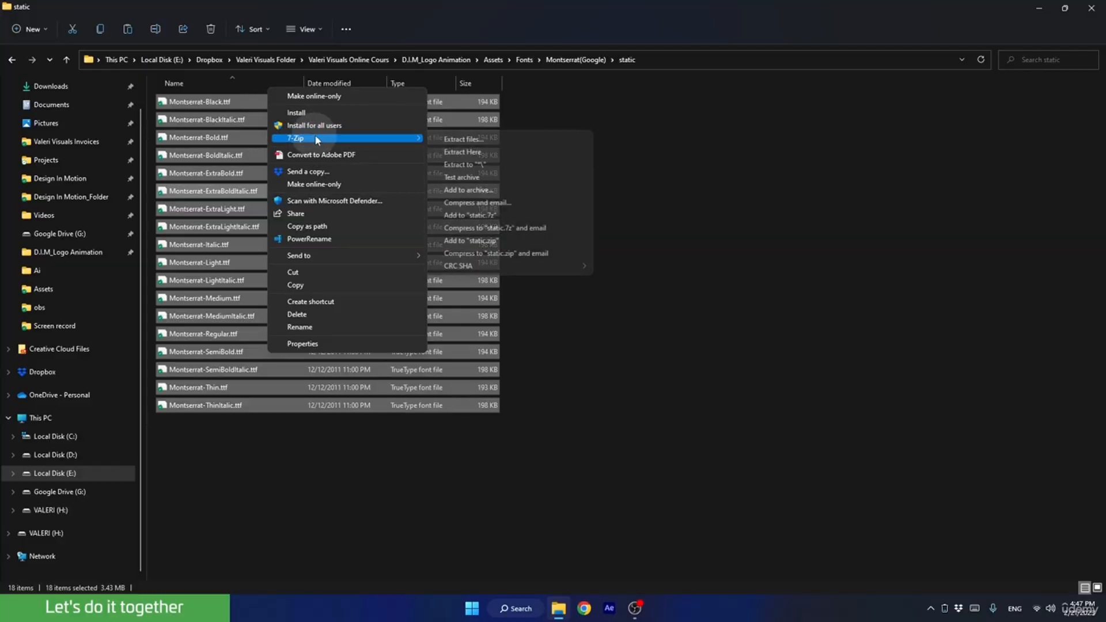
# Back on Windows, return to the project's Fonts folder and open Ezra Modern-Sans(Enavto) > Fonts > OTF.
pyautogui.click(365, 466)
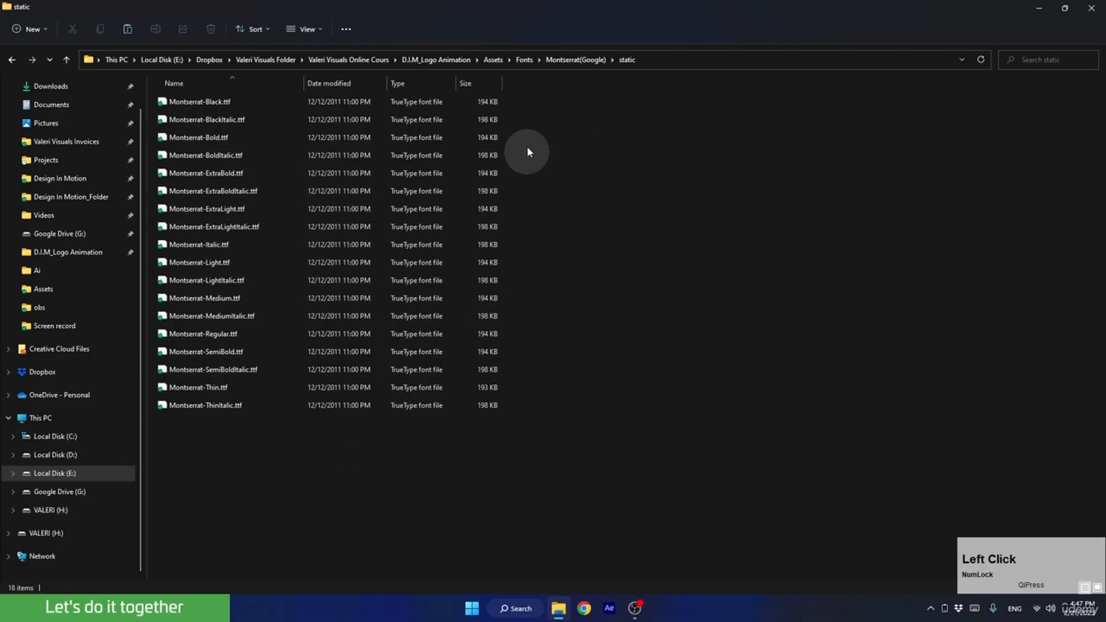
pyautogui.click(523, 60)
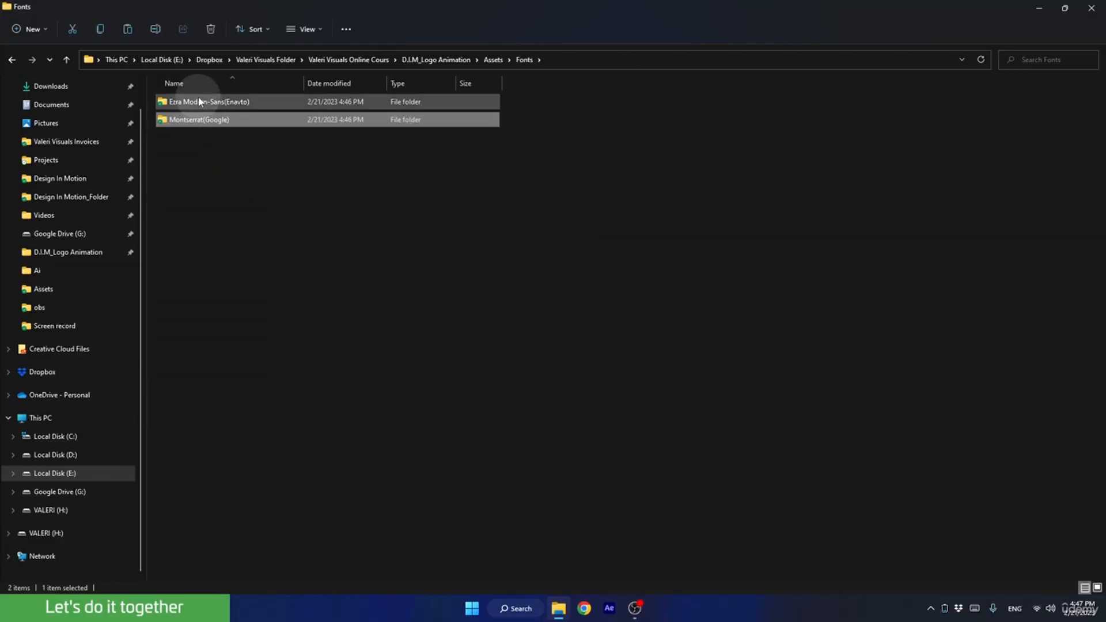
pyautogui.doubleClick(184, 102)
pyautogui.doubleClick(184, 103)
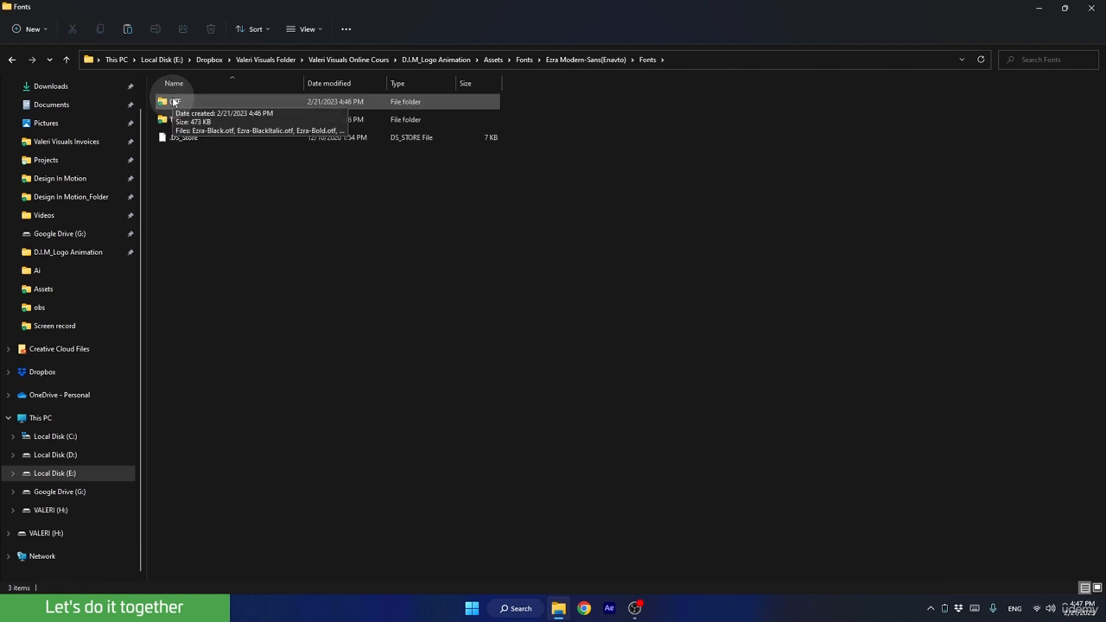
pyautogui.doubleClick(174, 101)
# Select all Ezra font files in the OTF folder and examine their full set of file options for the Install command.
pyautogui.moveTo(267, 387); pyautogui.dragTo(159, 76)
pyautogui.rightClick(185, 142)
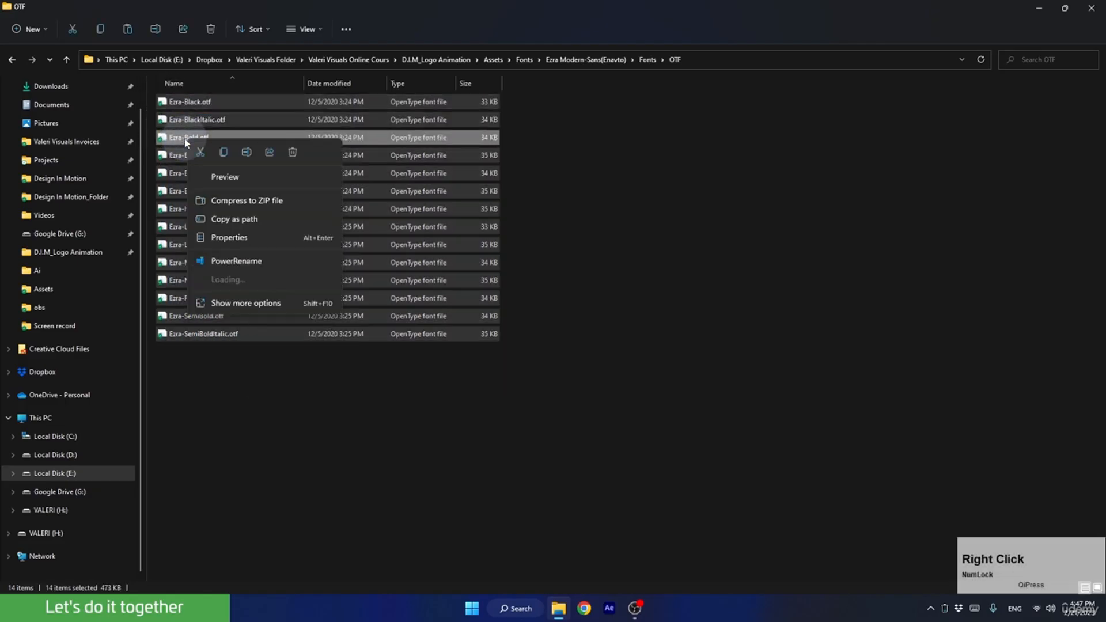
pyautogui.click(243, 324)
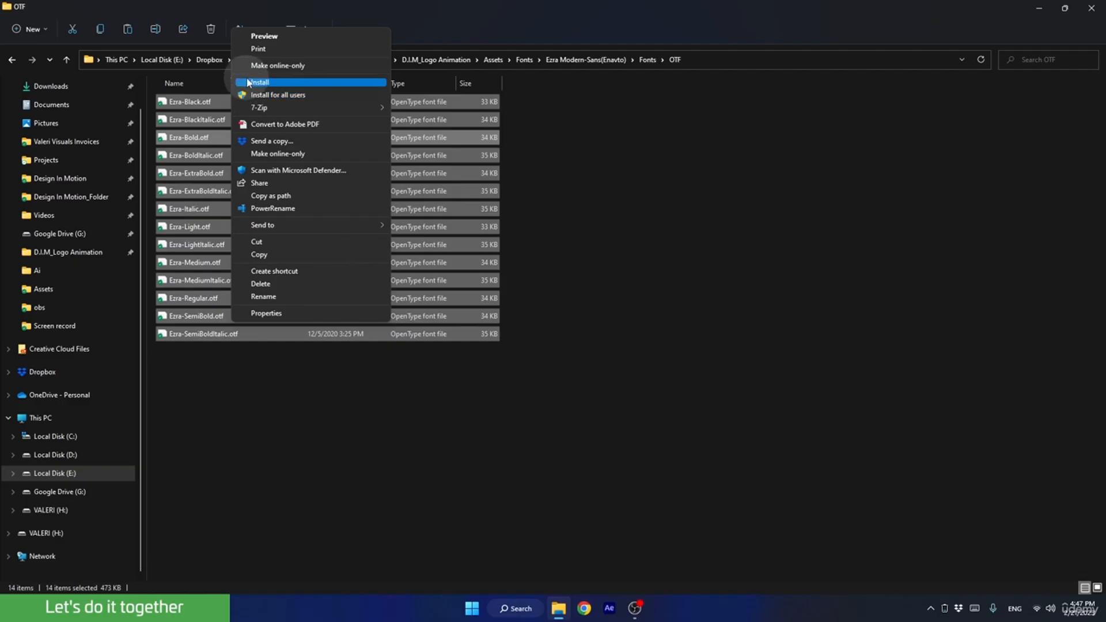
pyautogui.click(398, 394)
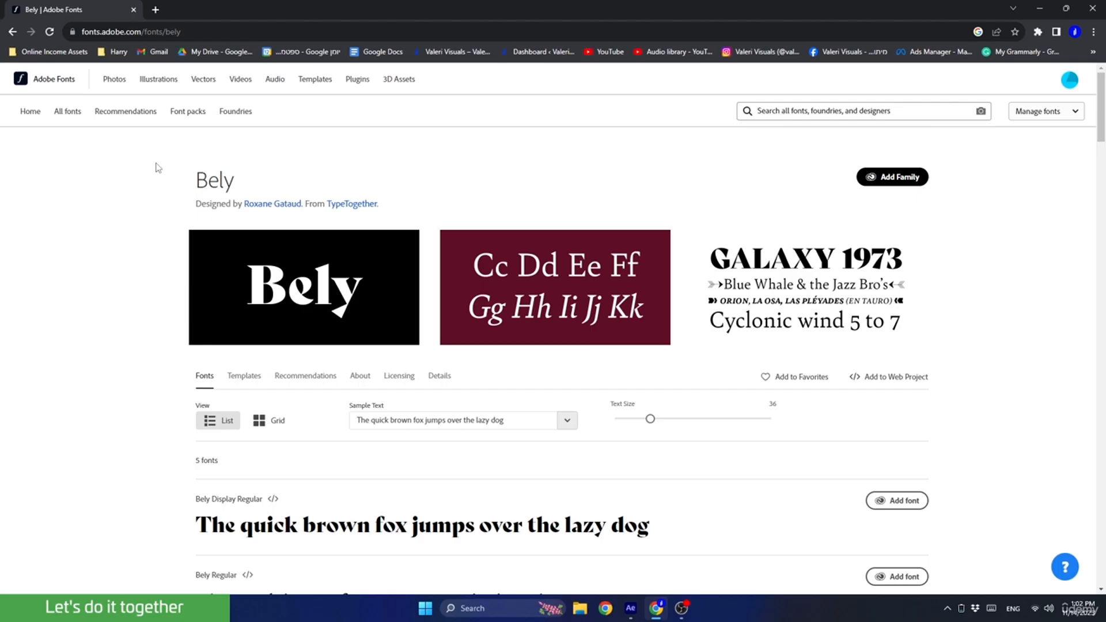
# On the Adobe Fonts page, check which account is signed in and add the Bely font family to the Adobe apps.
pyautogui.click(1069, 82)
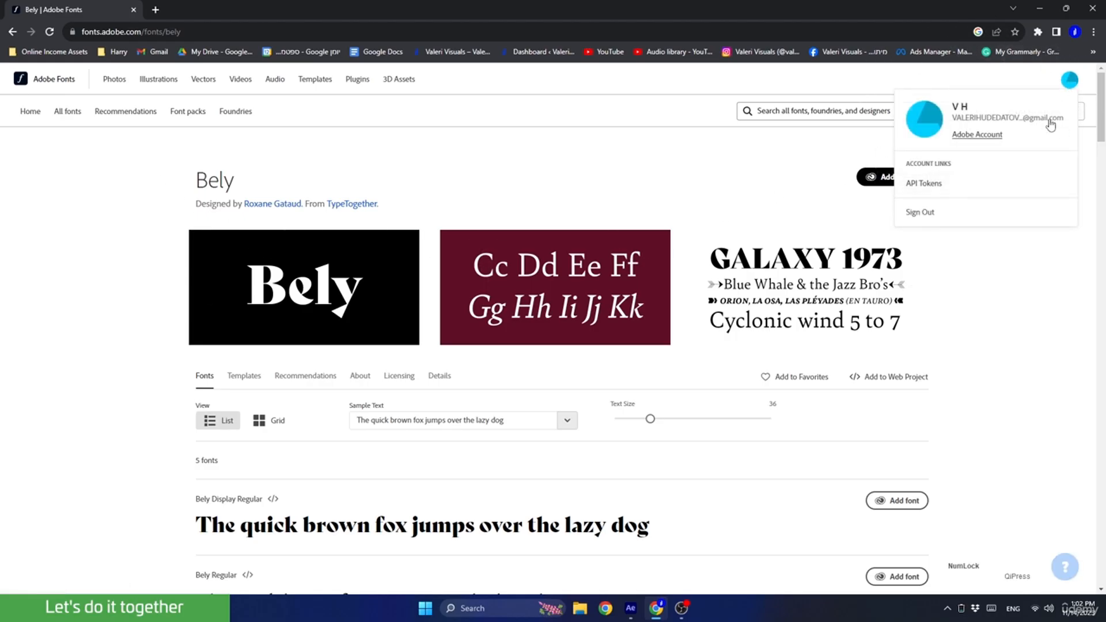
pyautogui.click(795, 190)
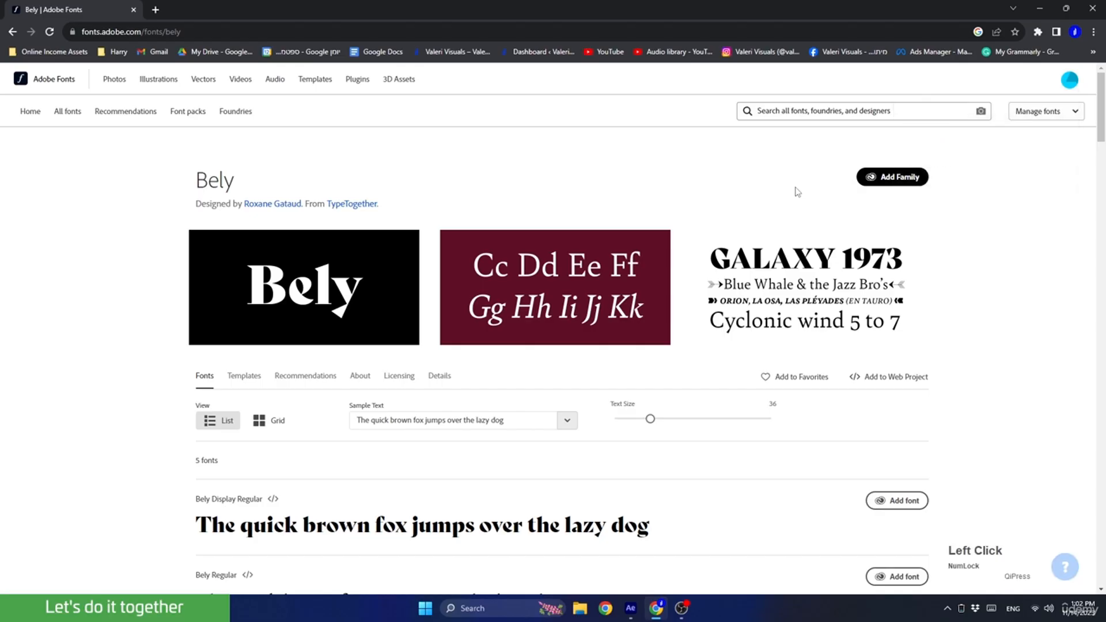
pyautogui.click(899, 177)
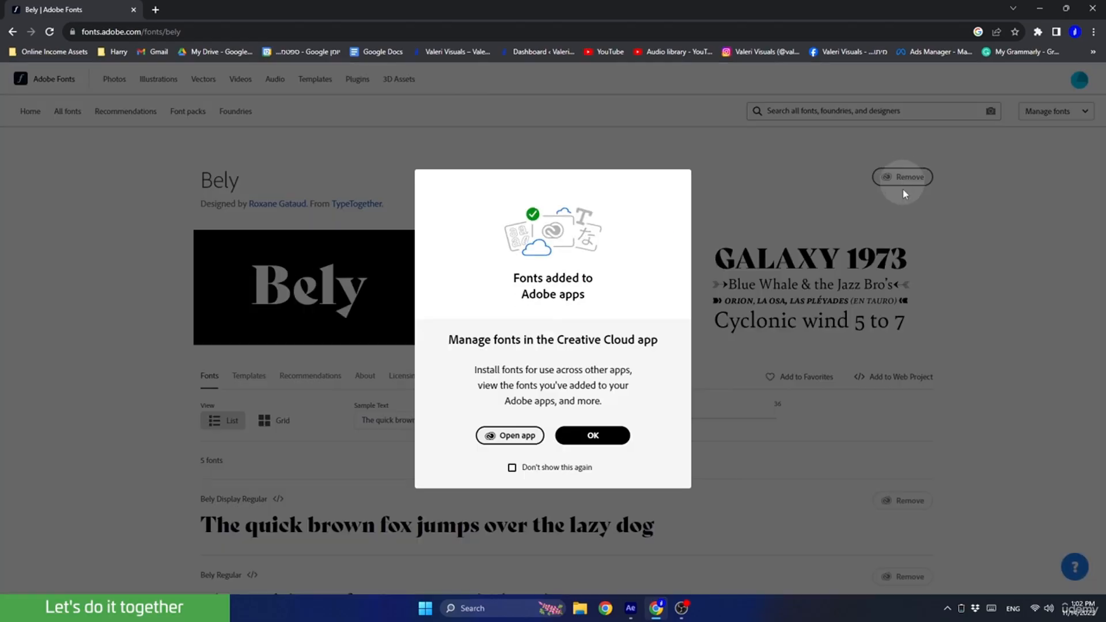
pyautogui.click(579, 436)
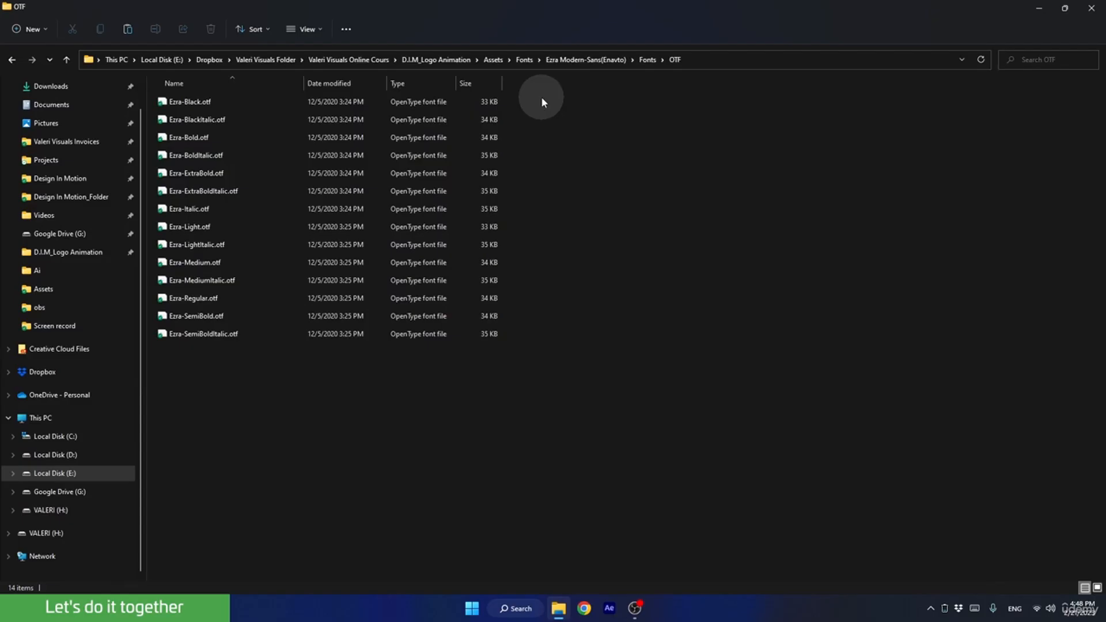
# Go back in File Explorer from the OTF folder through Assets to the main D.I.M_Logo Animation folder.
pyautogui.click(492, 59)
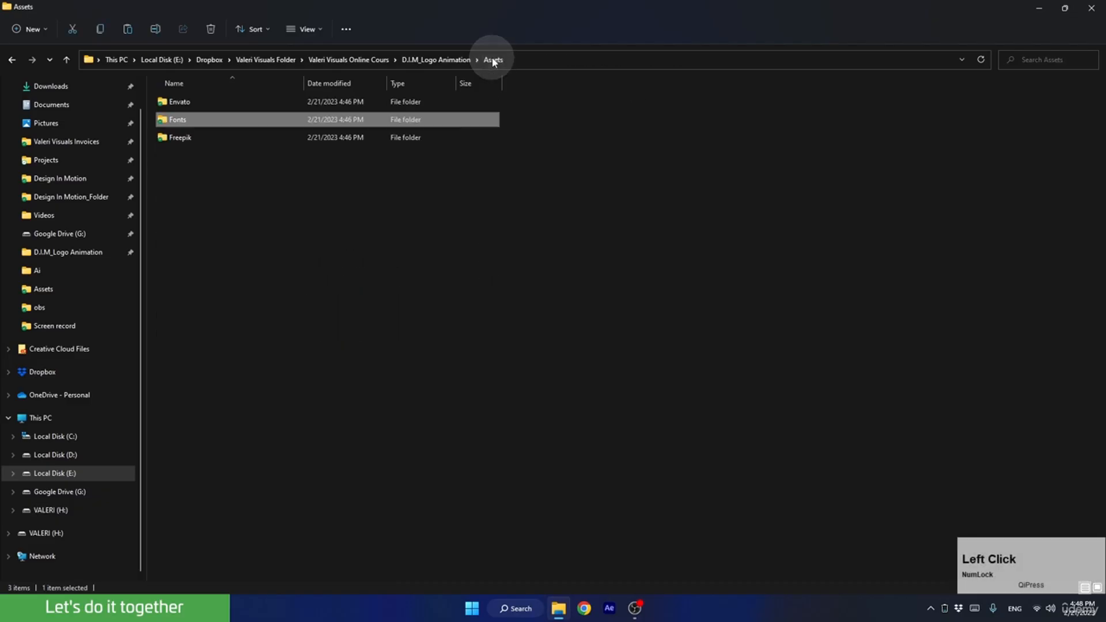
pyautogui.click(455, 59)
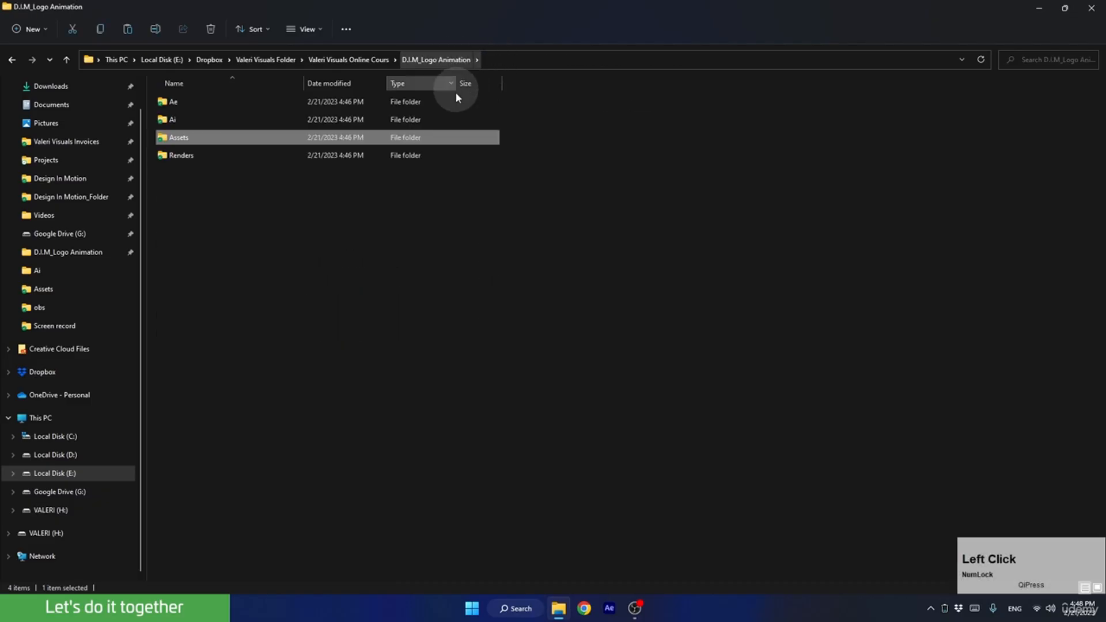
# Open the project's Ai folder, look through the five logo files and open Logo_1_Athena.ai in Illustrator.
pyautogui.doubleClick(173, 119)
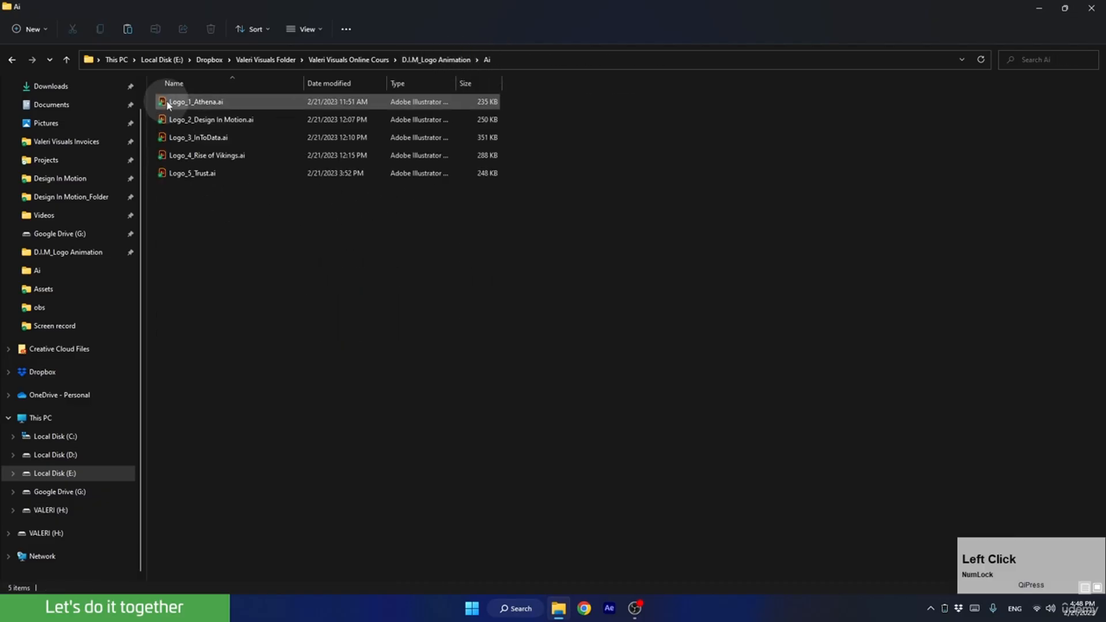
pyautogui.click(194, 101)
pyautogui.click(196, 120)
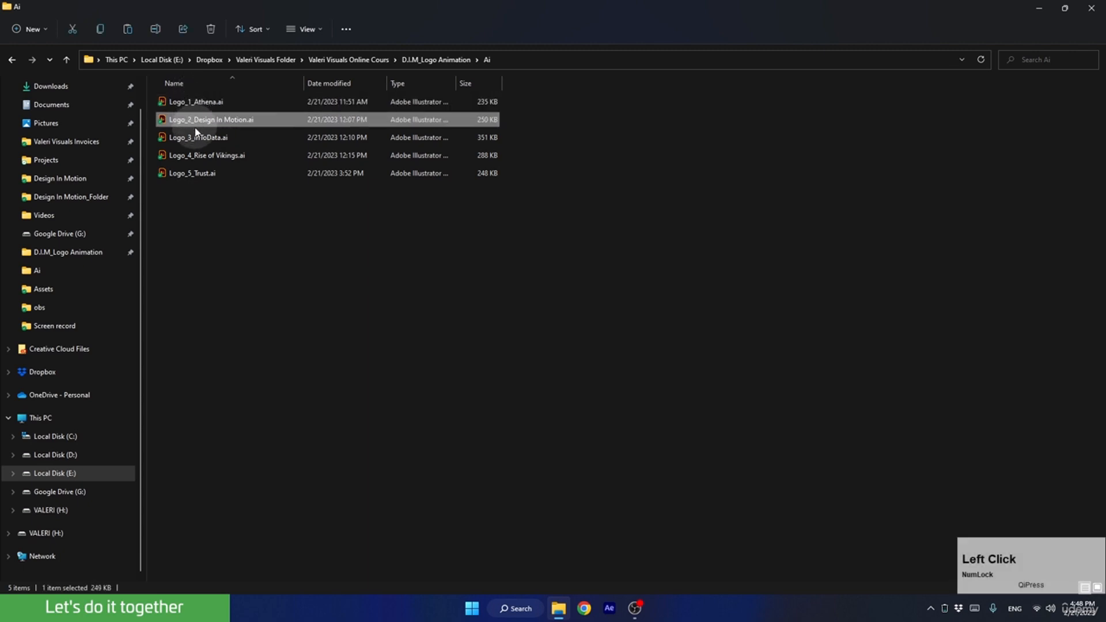
pyautogui.click(194, 141)
pyautogui.click(193, 154)
pyautogui.click(191, 176)
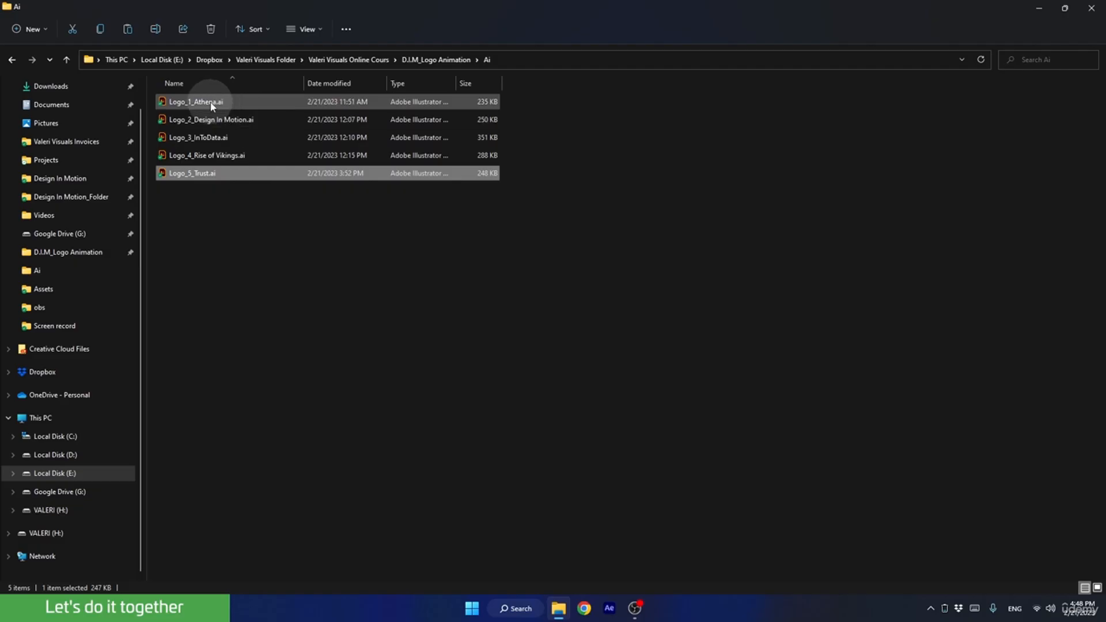
pyautogui.click(186, 102)
pyautogui.click(195, 103)
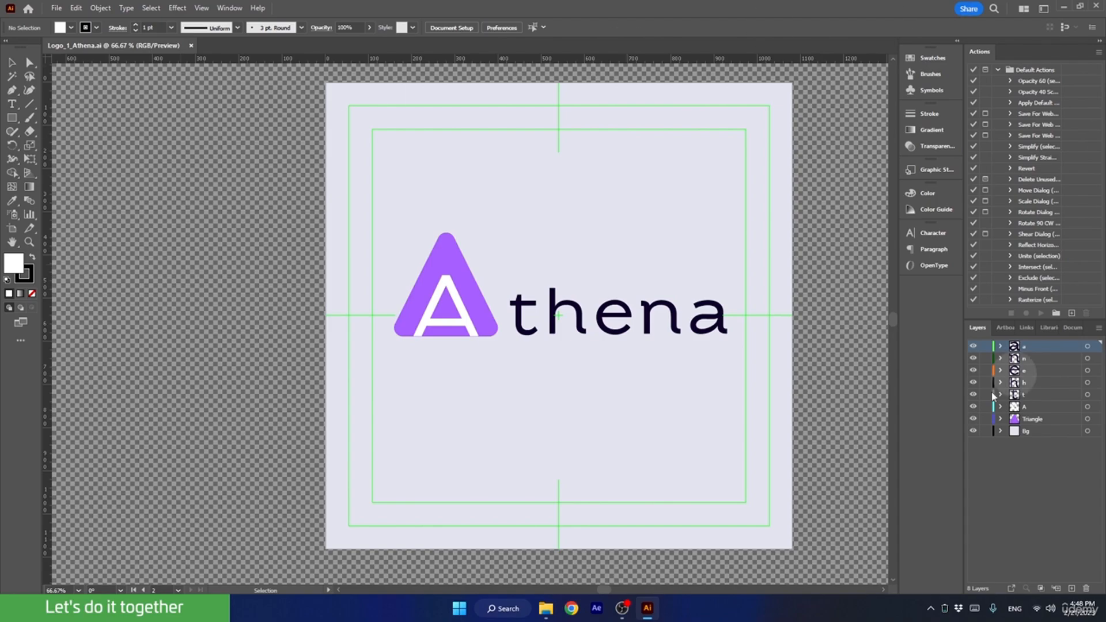
# Choose the Automation workspace for Illustrator.
pyautogui.click(228, 9)
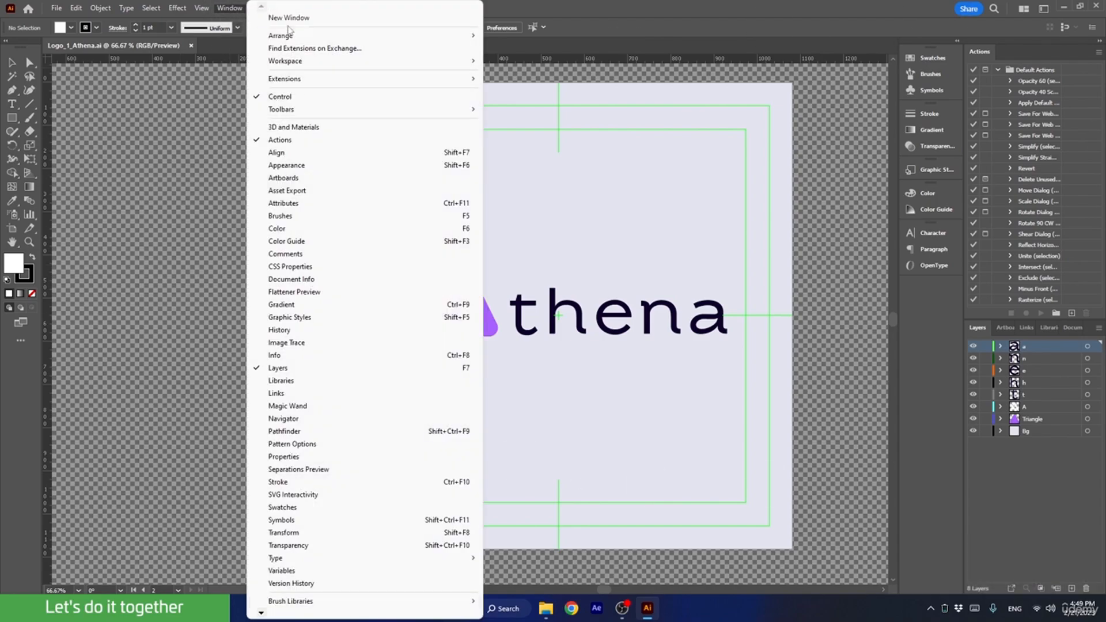
pyautogui.moveTo(299, 63)
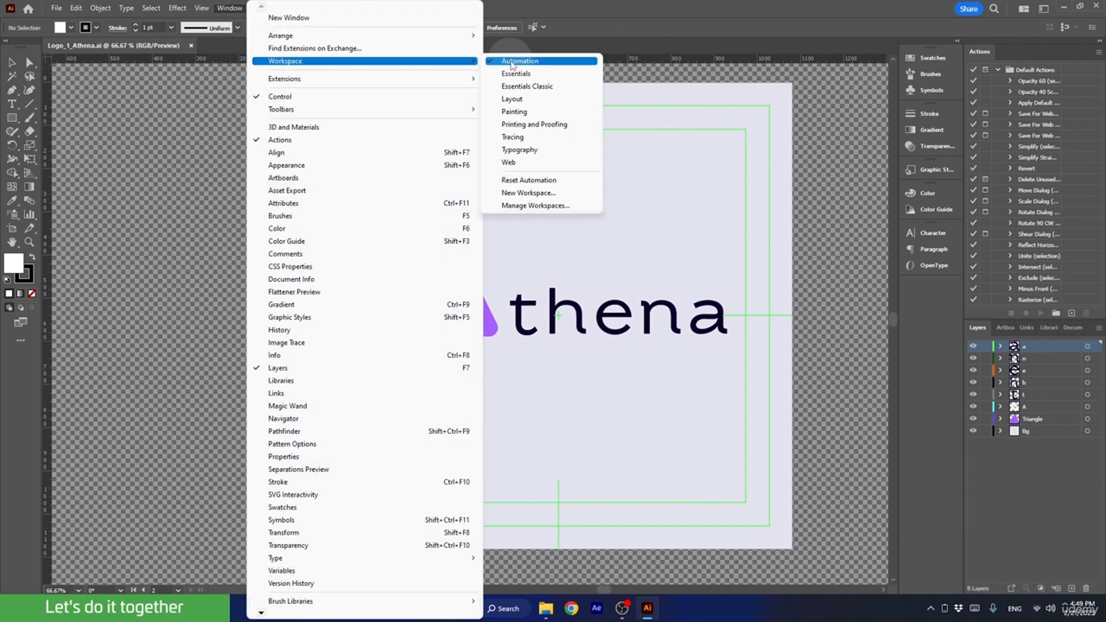
pyautogui.click(512, 61)
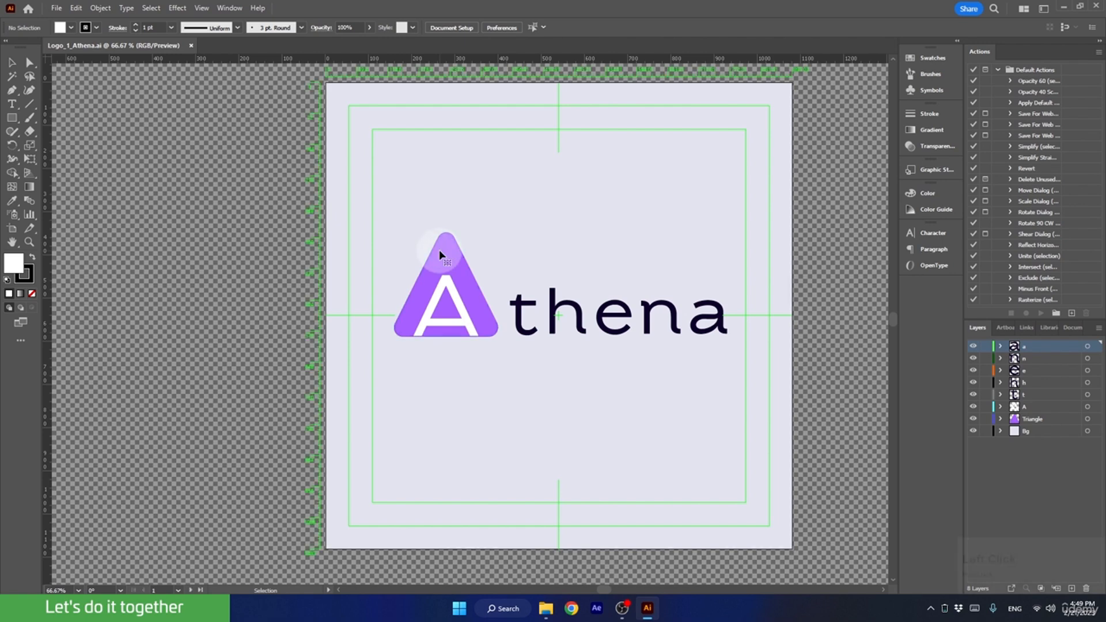
# Select the purple triangle and toggle the visibility of the Triangle, Bg and letter layers to examine how the Athena logo is separated.
pyautogui.click(441, 254)
pyautogui.click(973, 419)
pyautogui.click(973, 419)
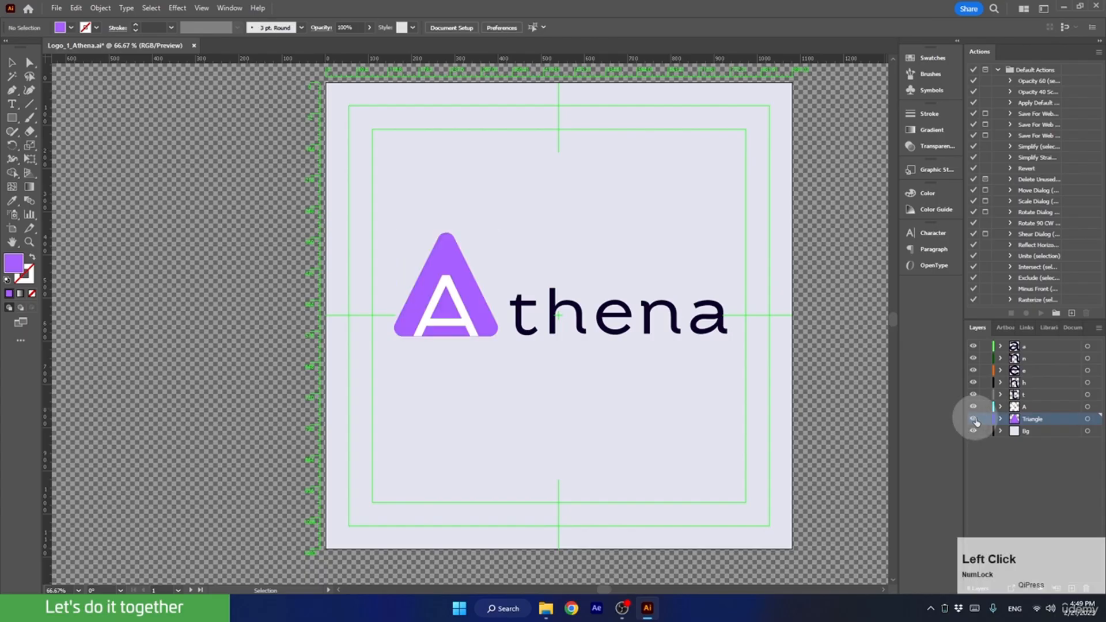
pyautogui.click(974, 430)
pyautogui.click(973, 431)
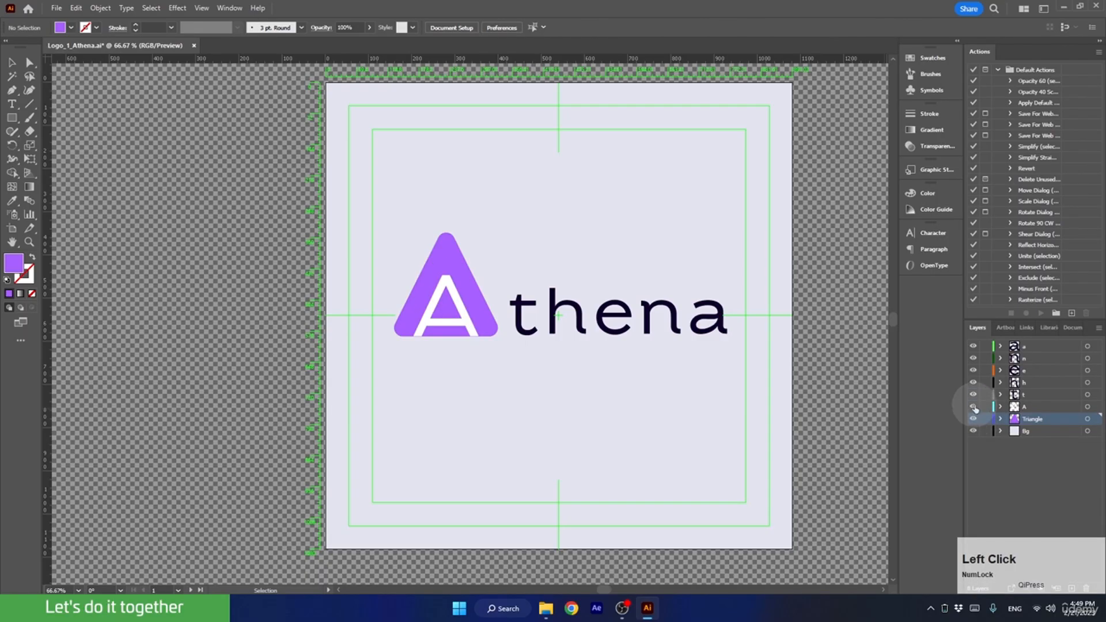
pyautogui.click(974, 407)
pyautogui.click(973, 406)
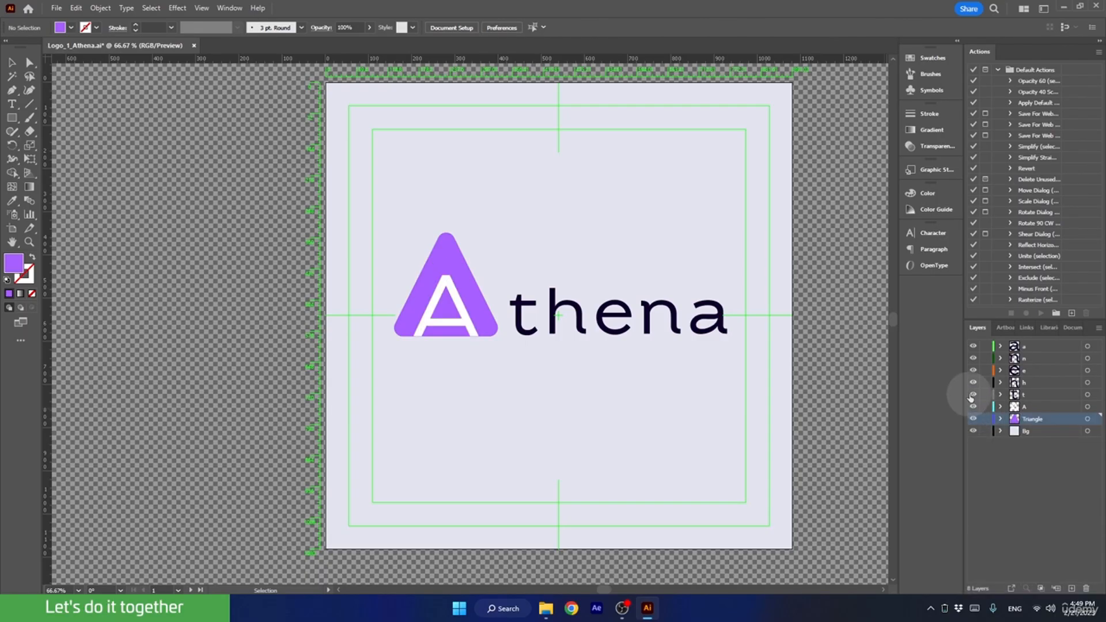
pyautogui.click(974, 395)
pyautogui.click(973, 394)
pyautogui.click(973, 383)
pyautogui.click(973, 383)
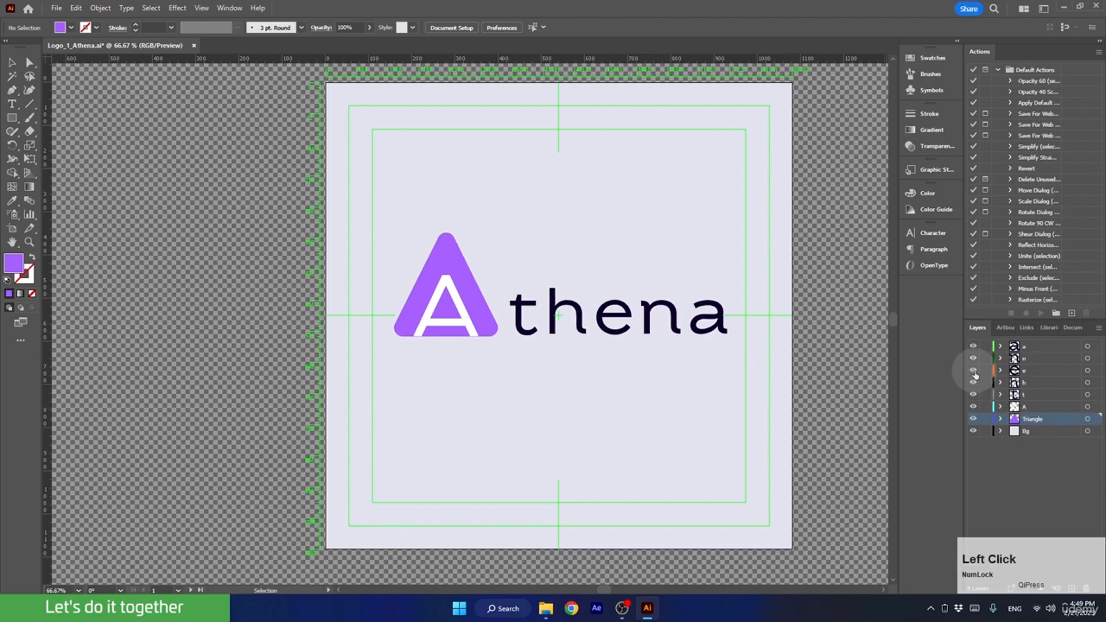
pyautogui.click(973, 371)
pyautogui.click(973, 370)
pyautogui.click(973, 358)
pyautogui.click(973, 358)
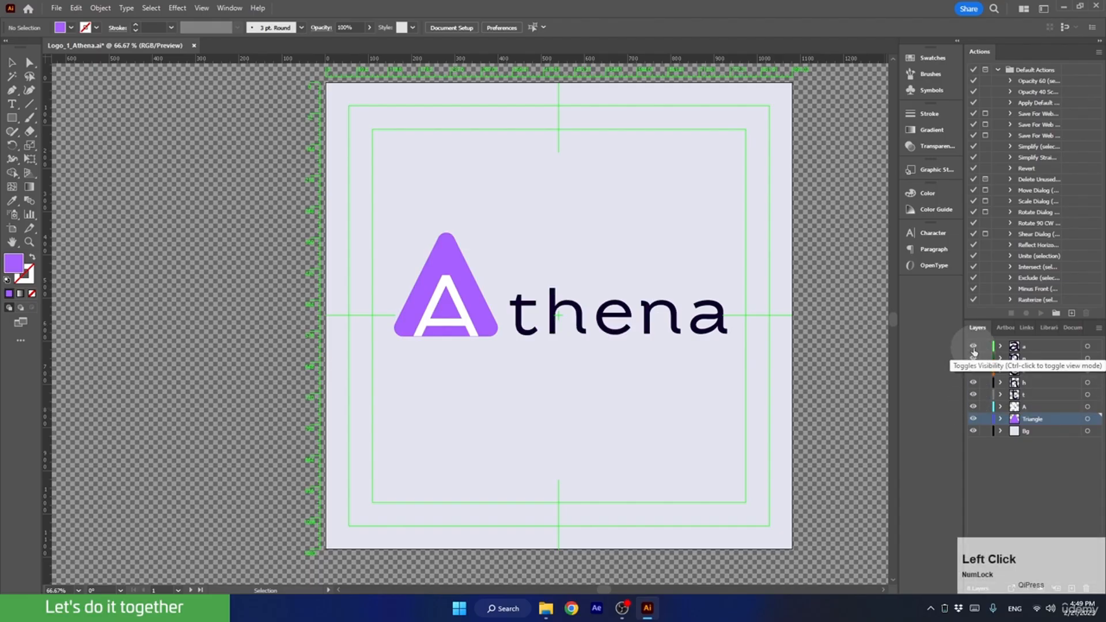
pyautogui.click(974, 346)
pyautogui.click(973, 346)
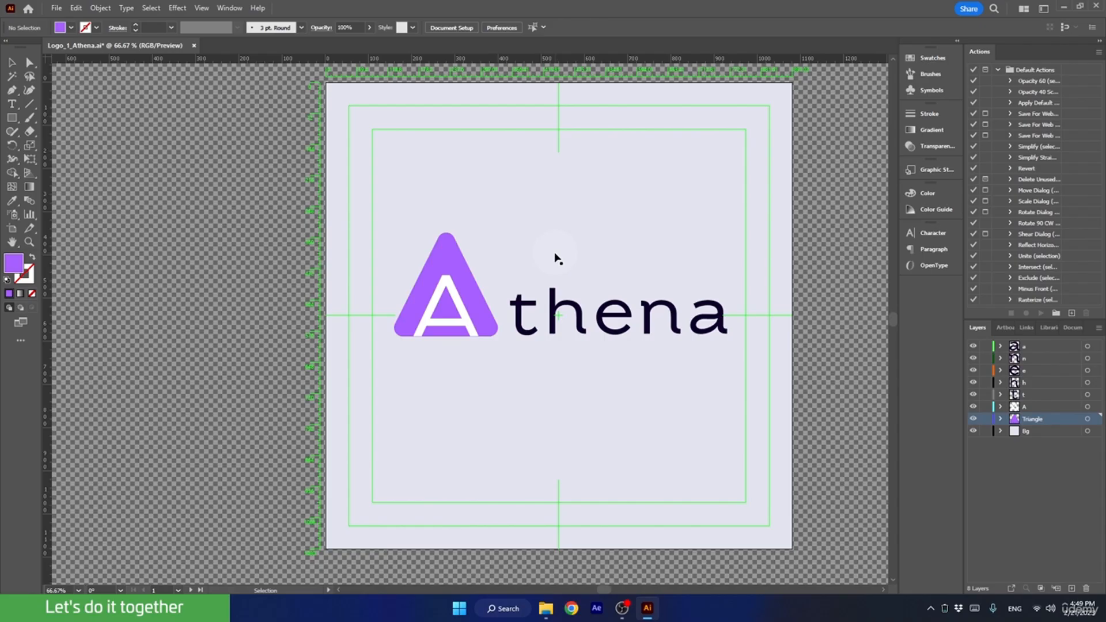
# Switch to File Explorer, open Assets > Ideas for the Logo Animations and view the sketch 1_Athena.jpg.
pyautogui.click(1063, 7)
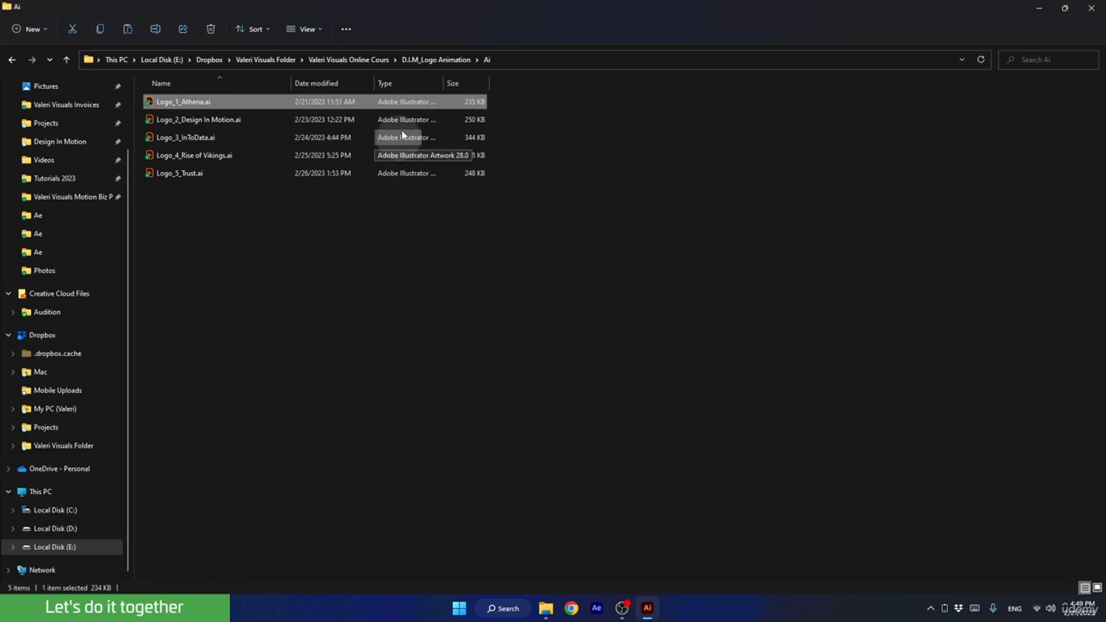
pyautogui.click(427, 59)
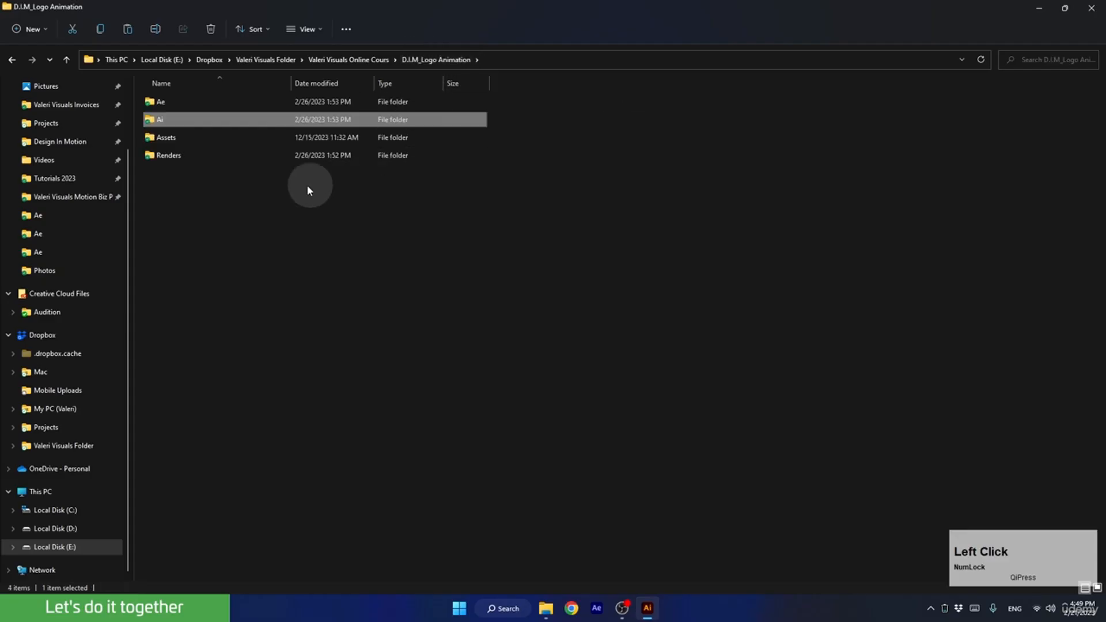
pyautogui.doubleClick(172, 138)
pyautogui.doubleClick(178, 158)
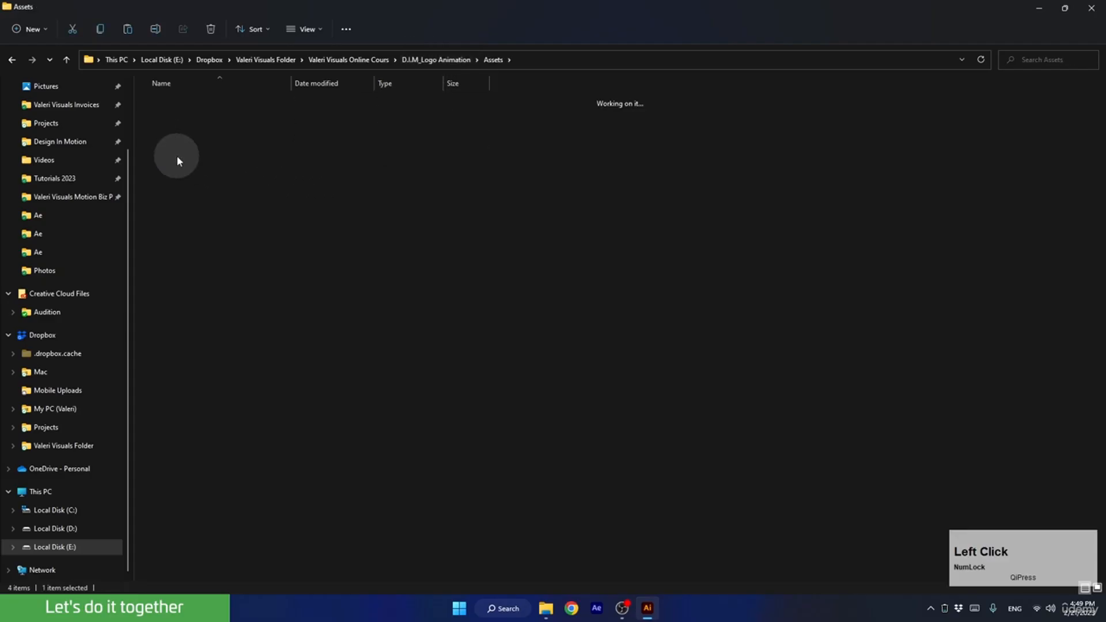
pyautogui.click(170, 104)
pyautogui.doubleClick(168, 105)
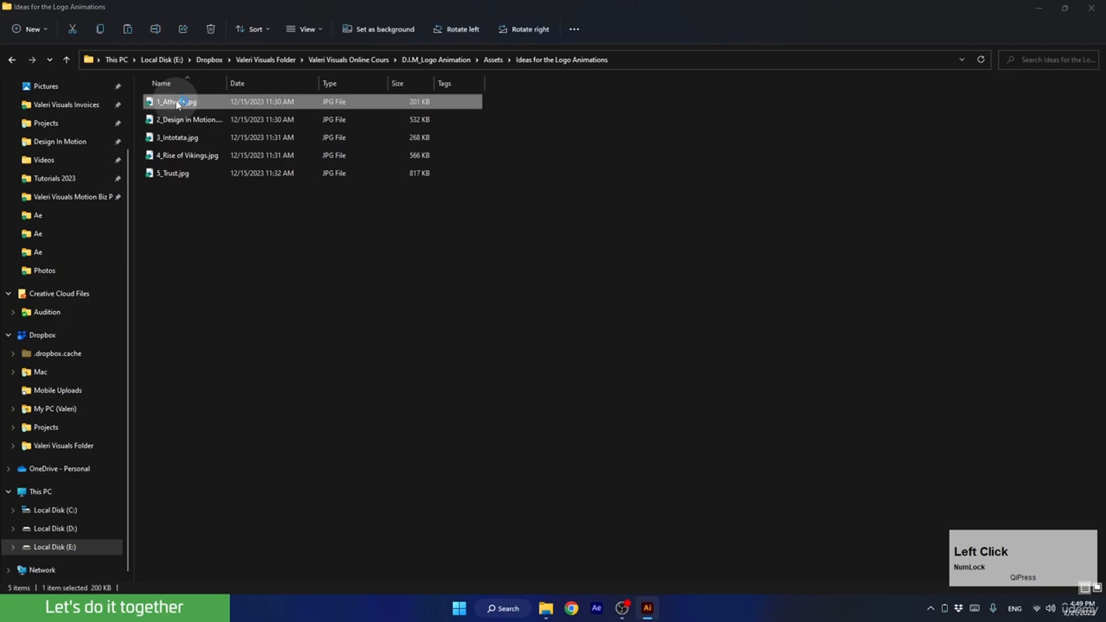
pyautogui.click(177, 104)
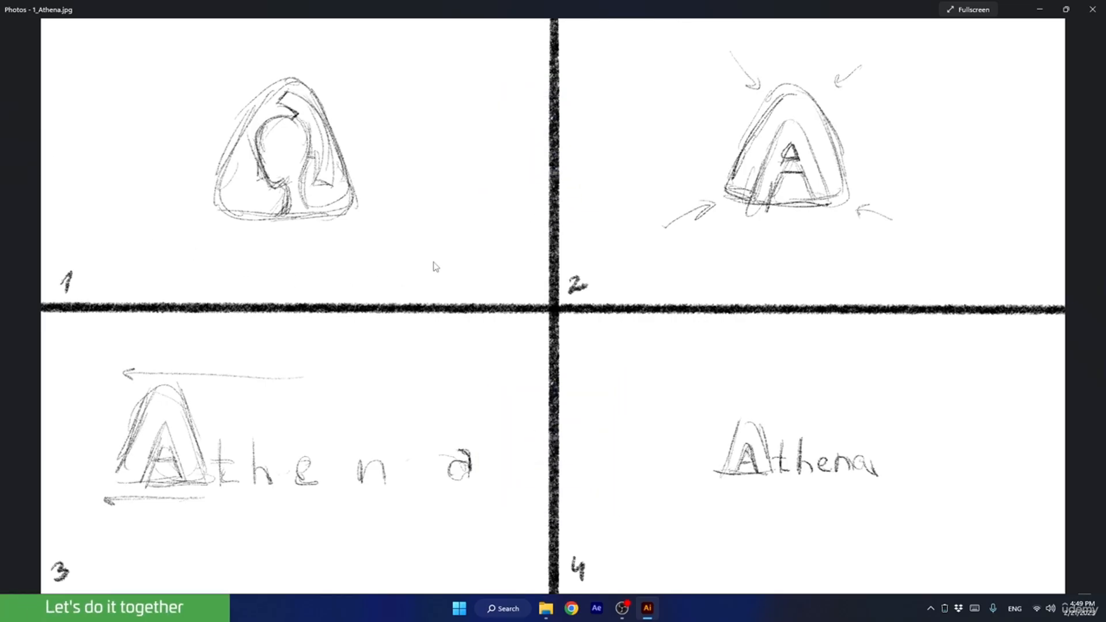
# Close the Athena sketch and go back through D.I.M_Logo Animation to the Ai folder.
pyautogui.click(1092, 9)
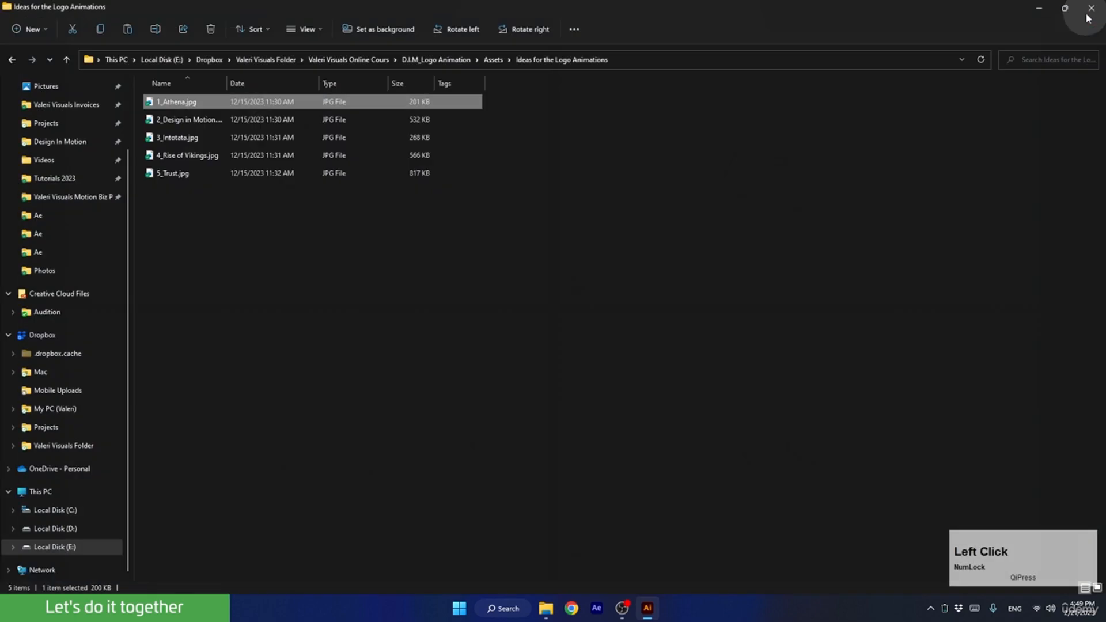
pyautogui.click(446, 60)
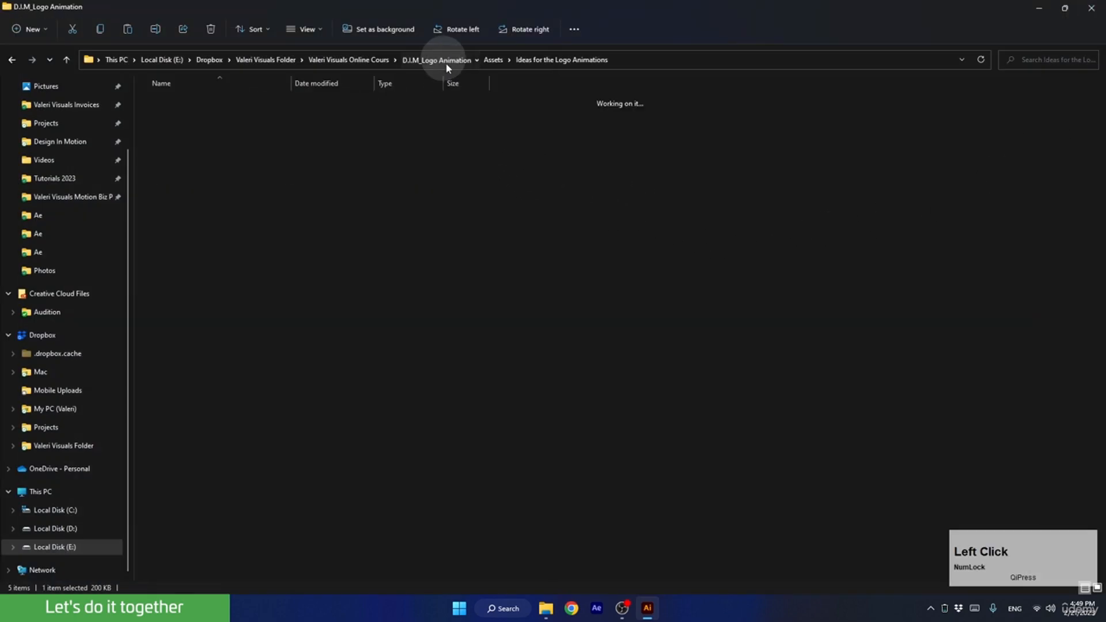
pyautogui.doubleClick(256, 121)
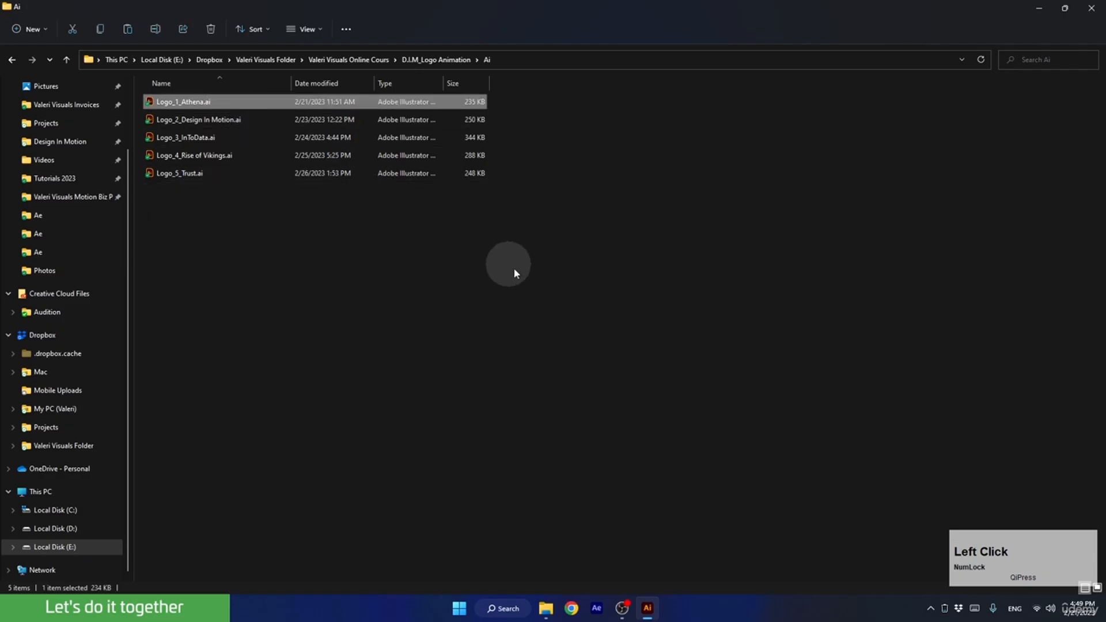
# Launch After Effects, close its Home screen and choose the Default workspace.
pyautogui.click(597, 607)
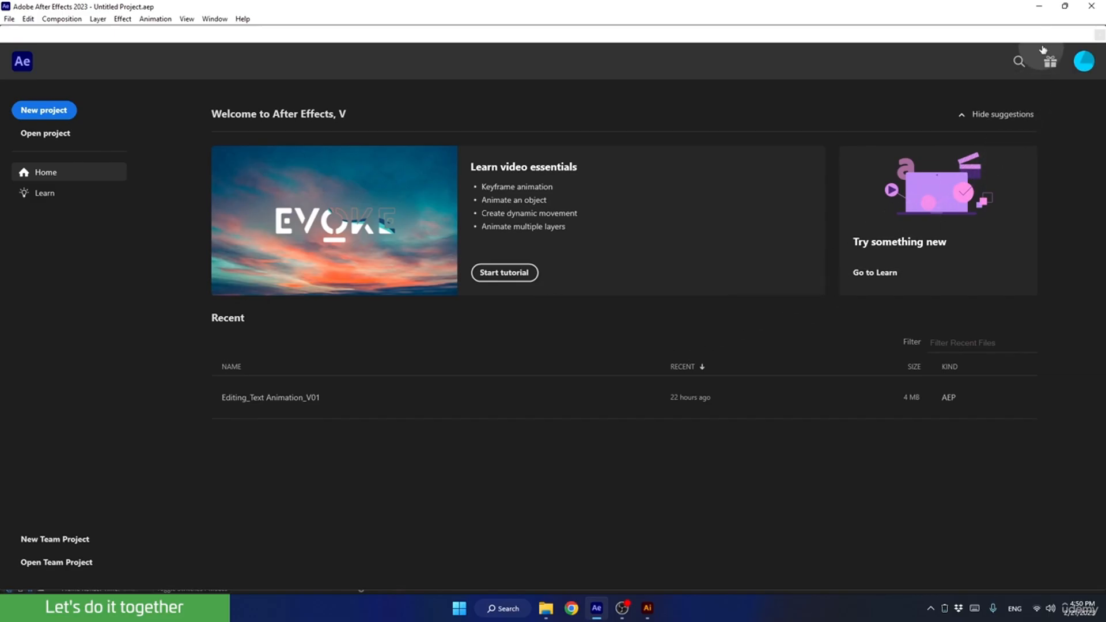
pyautogui.moveTo(1046, 37); pyautogui.dragTo(978, 88)
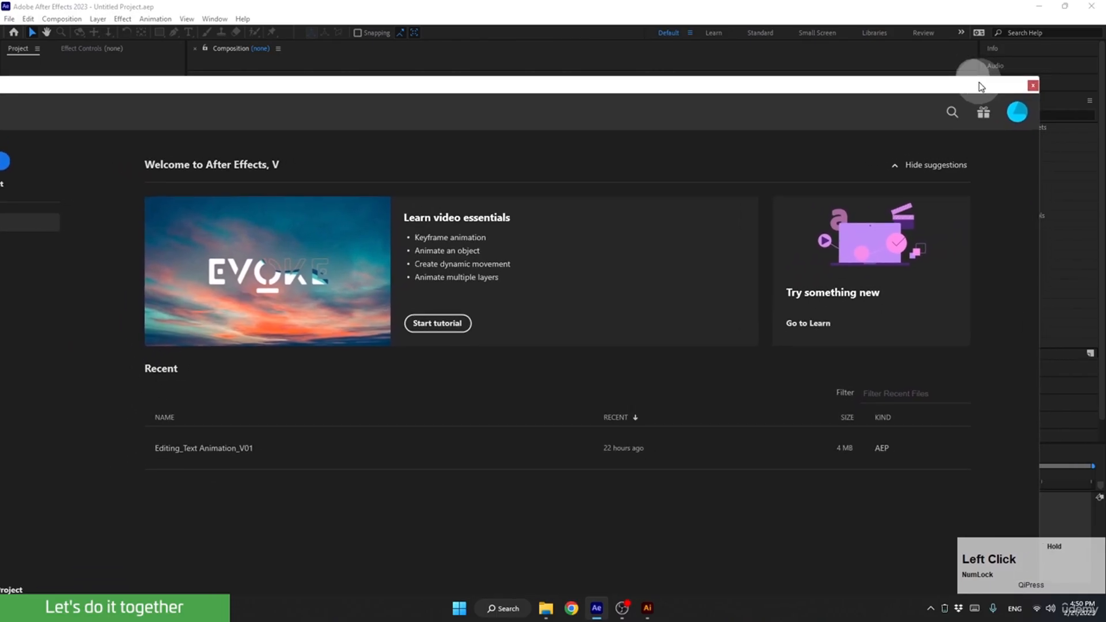
pyautogui.click(1032, 85)
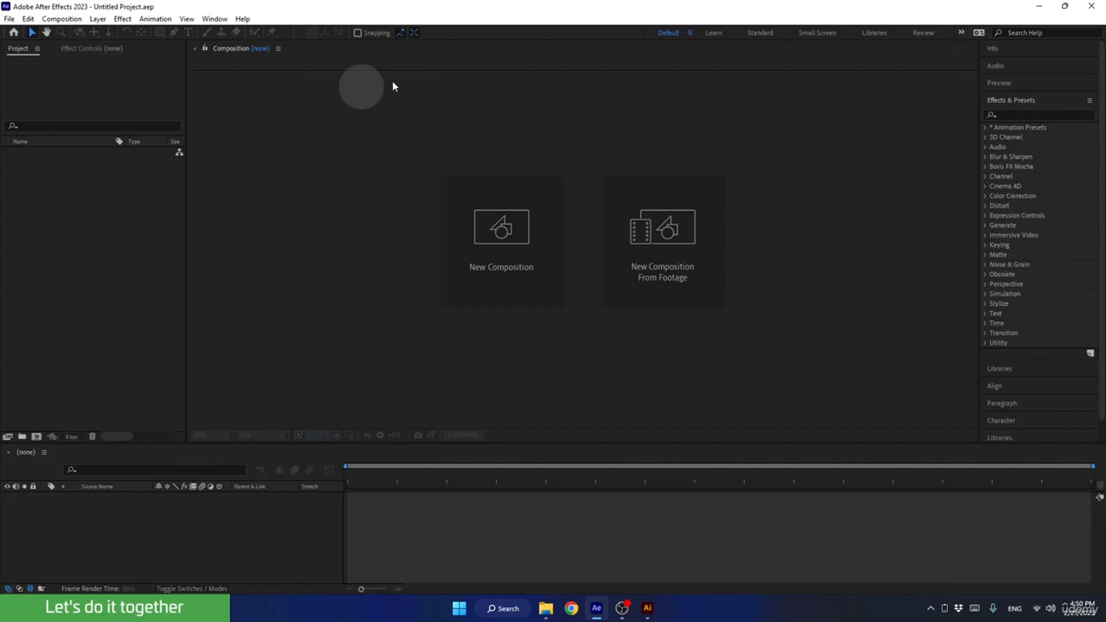
pyautogui.click(667, 32)
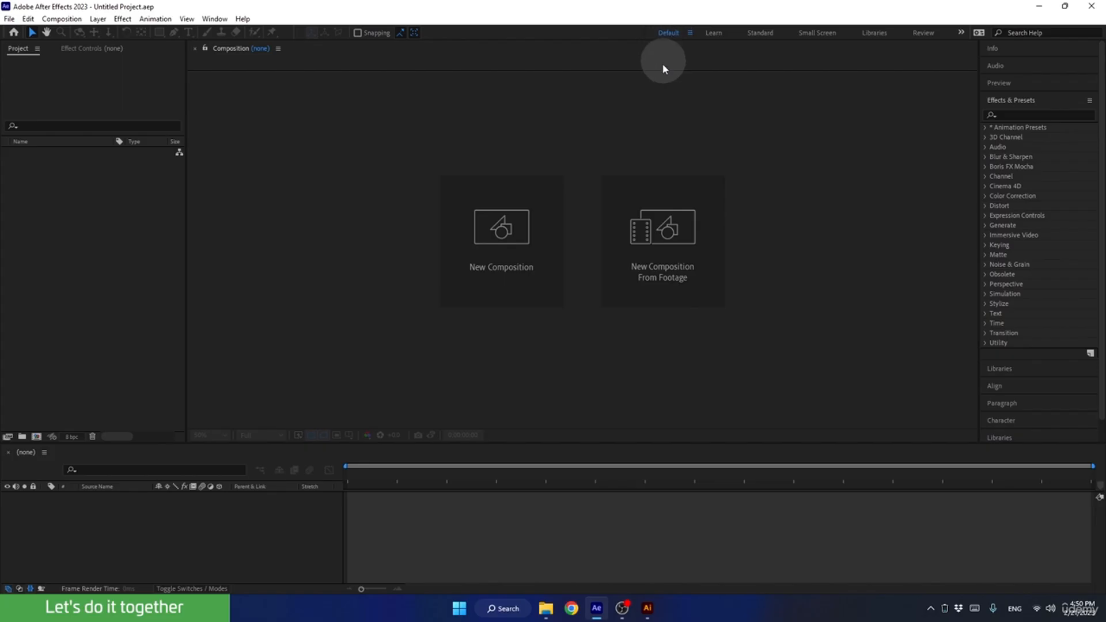
# Start a new composition and name it Logo Animation 1.
pyautogui.click(503, 237)
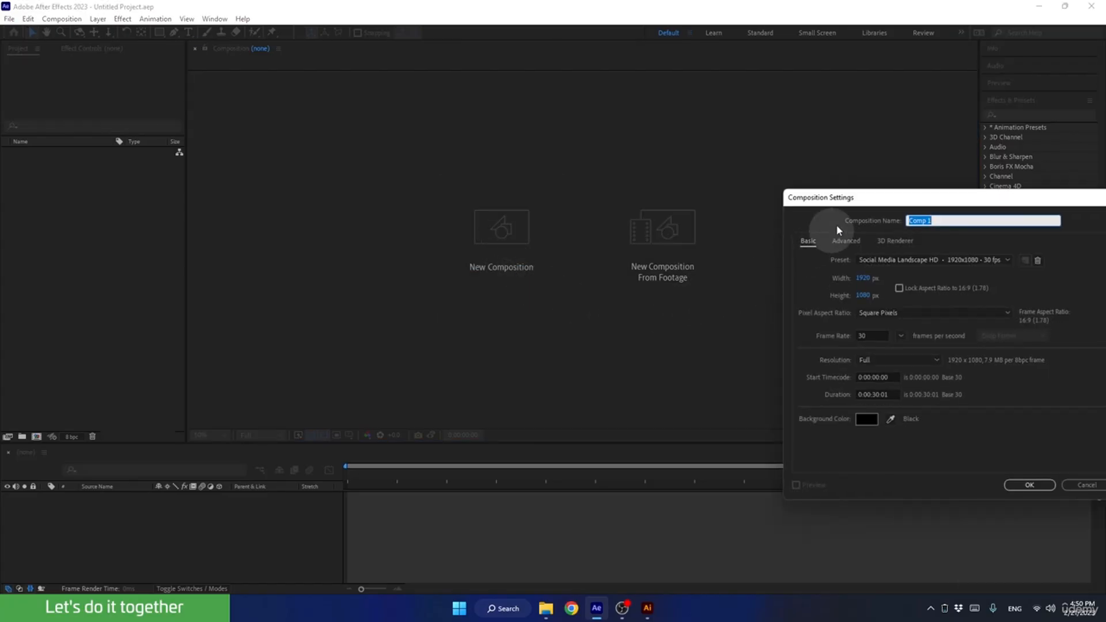
pyautogui.moveTo(850, 202); pyautogui.dragTo(487, 130)
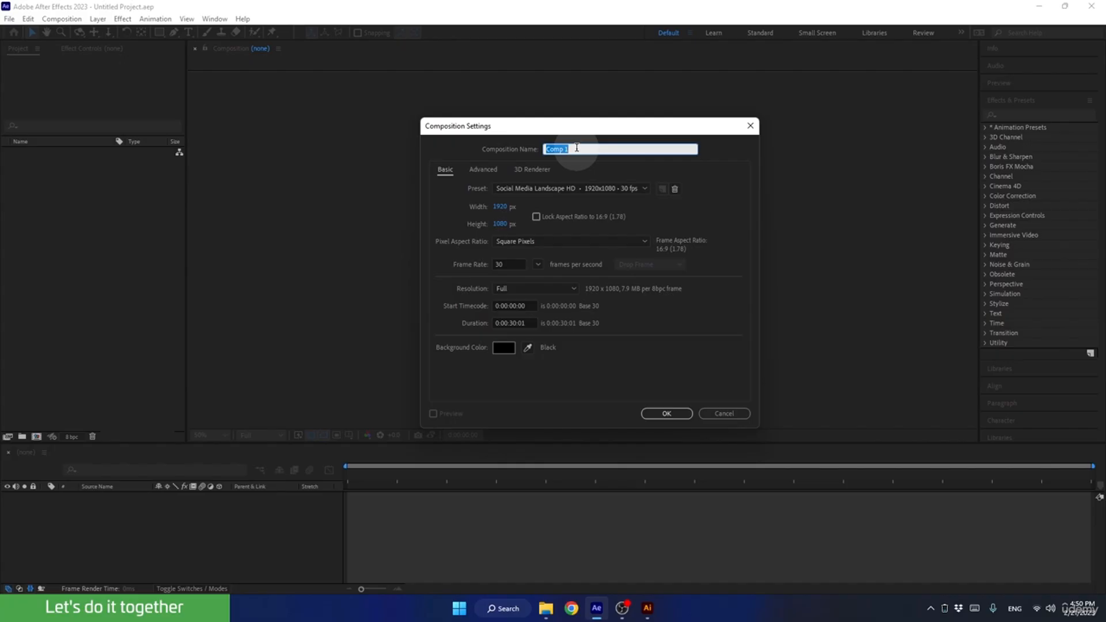
pyautogui.write('Log')
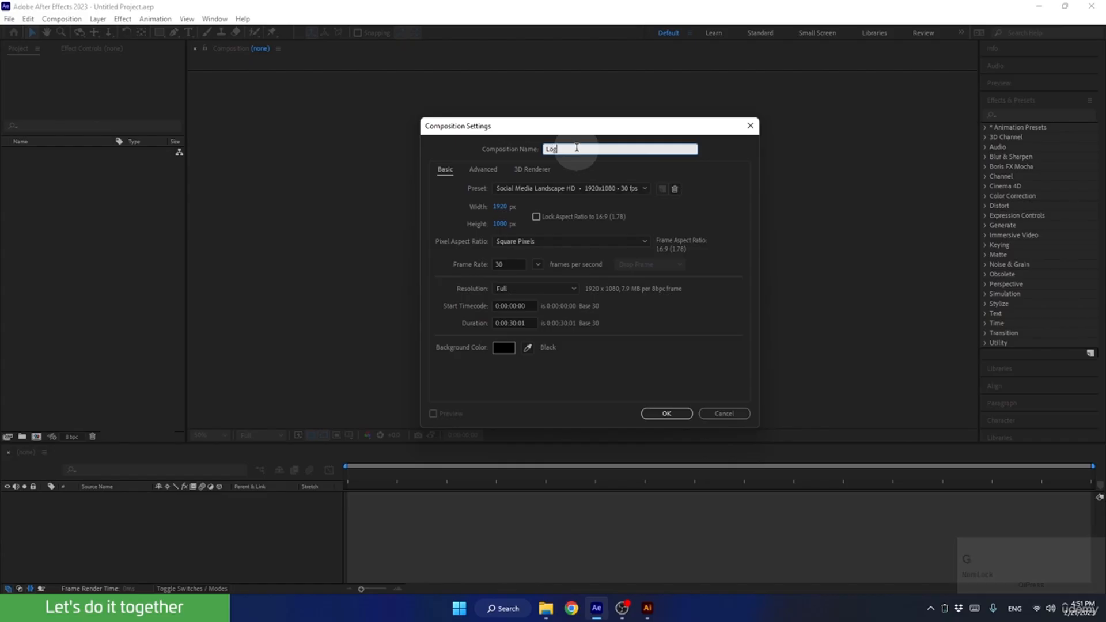
pyautogui.write('o Animation 1')
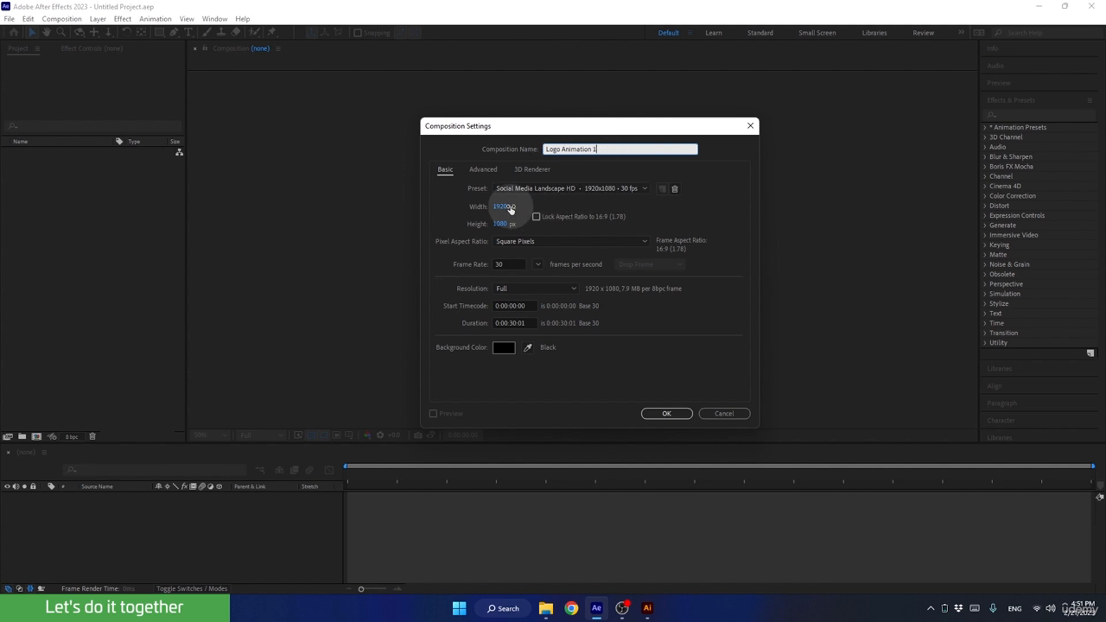
pyautogui.click(482, 204)
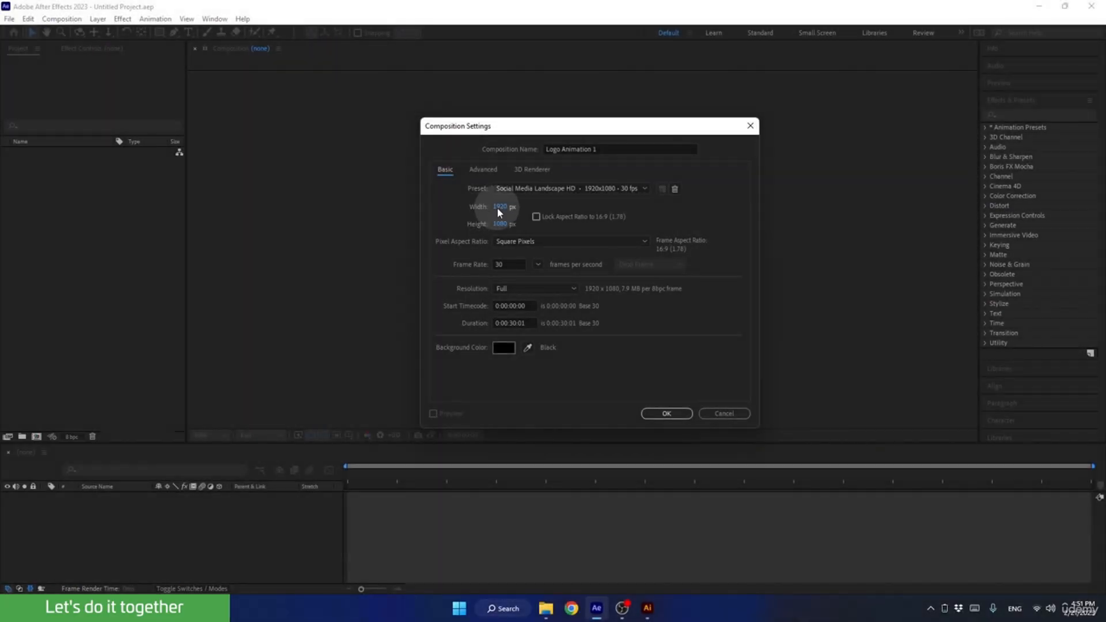
# Set the composition's width to 1920 px and its height to 1080 px.
pyautogui.click(499, 207)
pyautogui.write('1920')
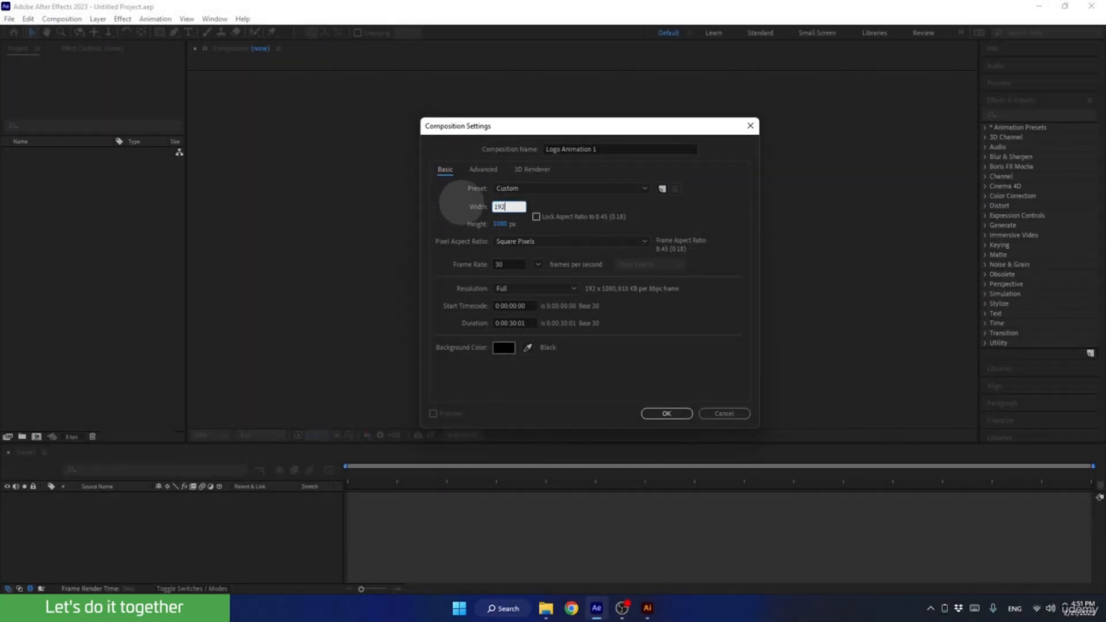
pyautogui.click(461, 211)
pyautogui.click(495, 225)
pyautogui.write('1080')
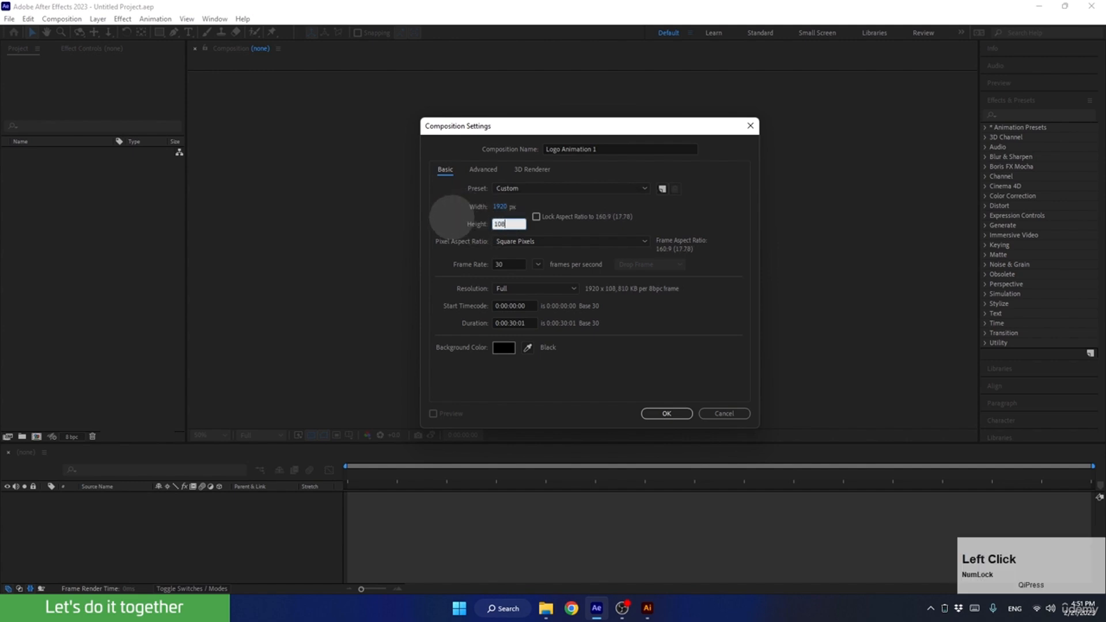
pyautogui.click(453, 217)
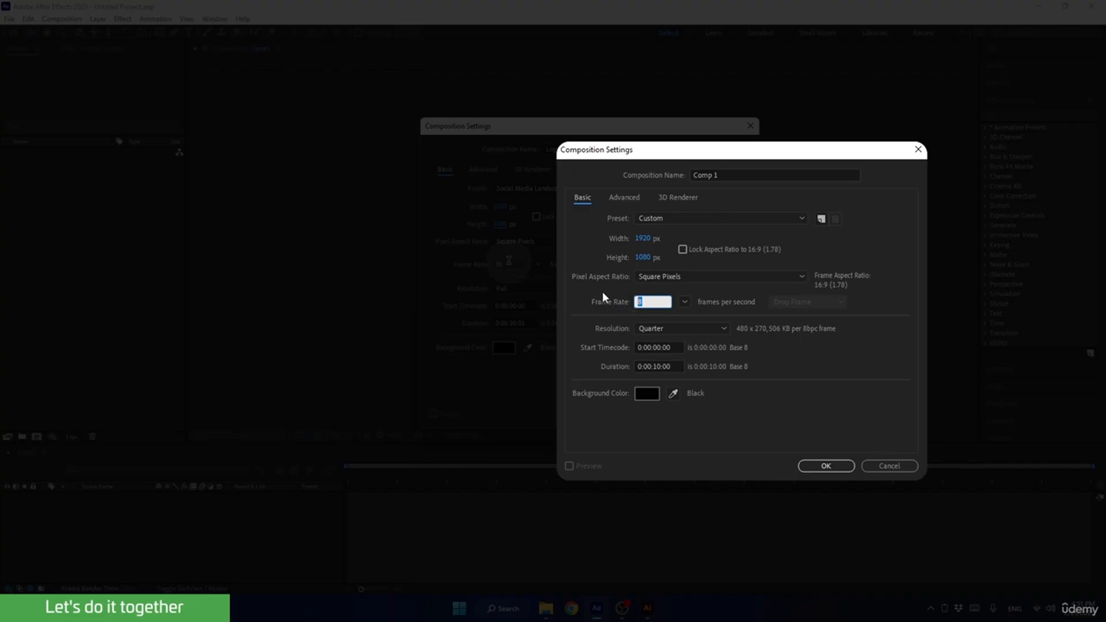
# Try frame rates of 12 and 24 fps in the composition settings, and set the frame rate to 30 fps.
pyautogui.write('12')
pyautogui.press('Tab')
pyautogui.click(653, 302)
pyautogui.write('24')
pyautogui.press('Tab')
pyautogui.click(638, 307)
pyautogui.write('30')
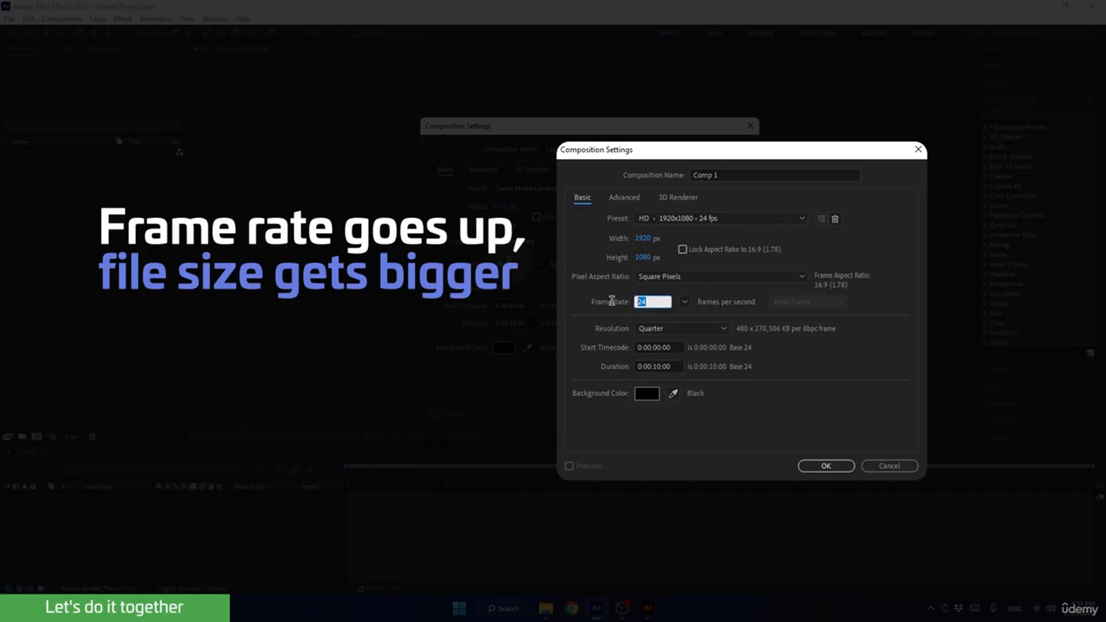
pyautogui.click(619, 290)
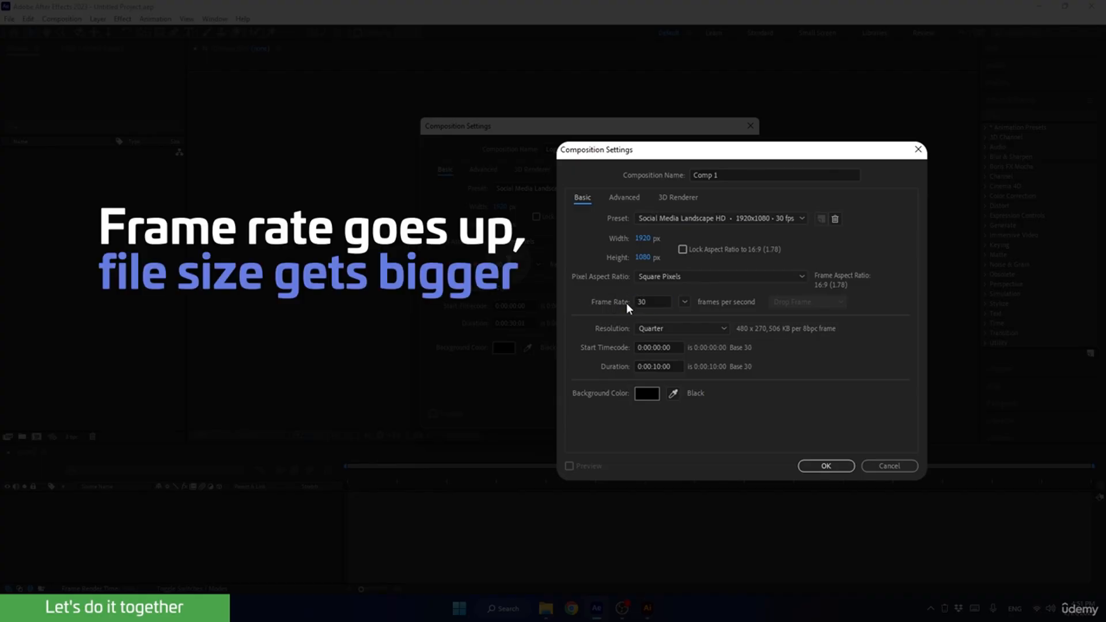
# Try a frame rate of 60 fps in the composition settings.
pyautogui.moveTo(649, 302); pyautogui.dragTo(618, 304)
pyautogui.write('60')
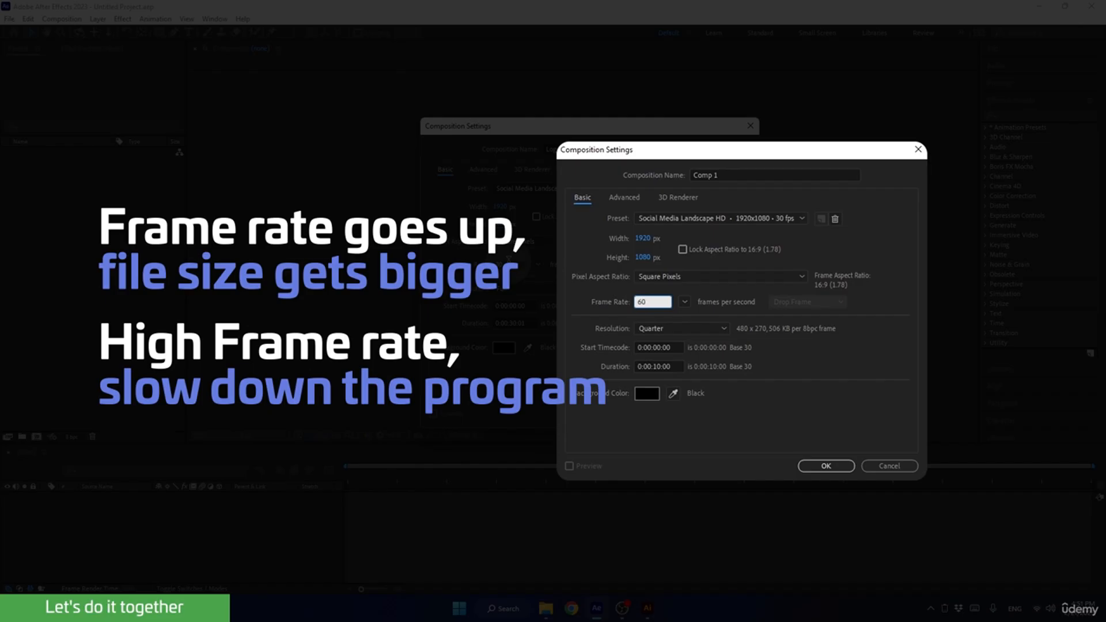
pyautogui.click(613, 288)
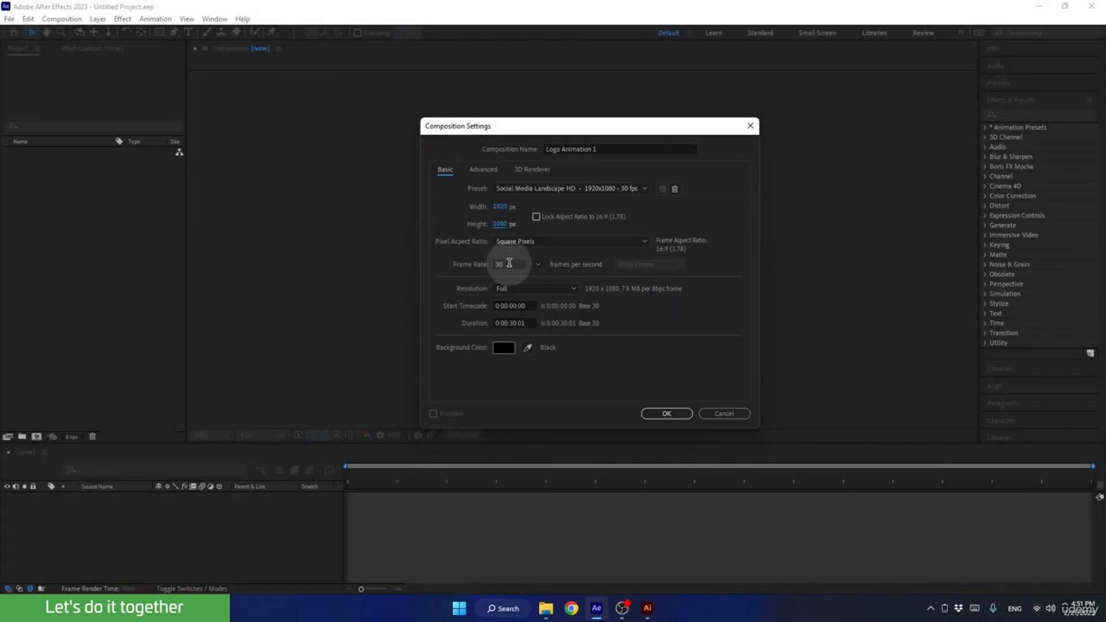
pyautogui.click(508, 263)
pyautogui.click(449, 259)
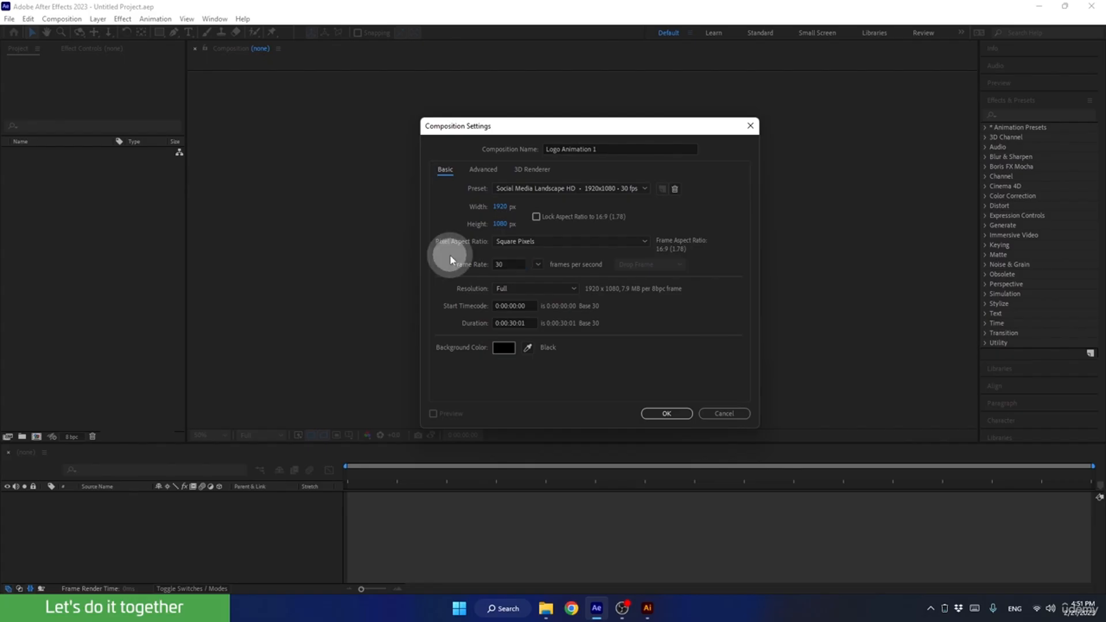
# Set the composition's duration to 0:00:30:00.
pyautogui.click(473, 322)
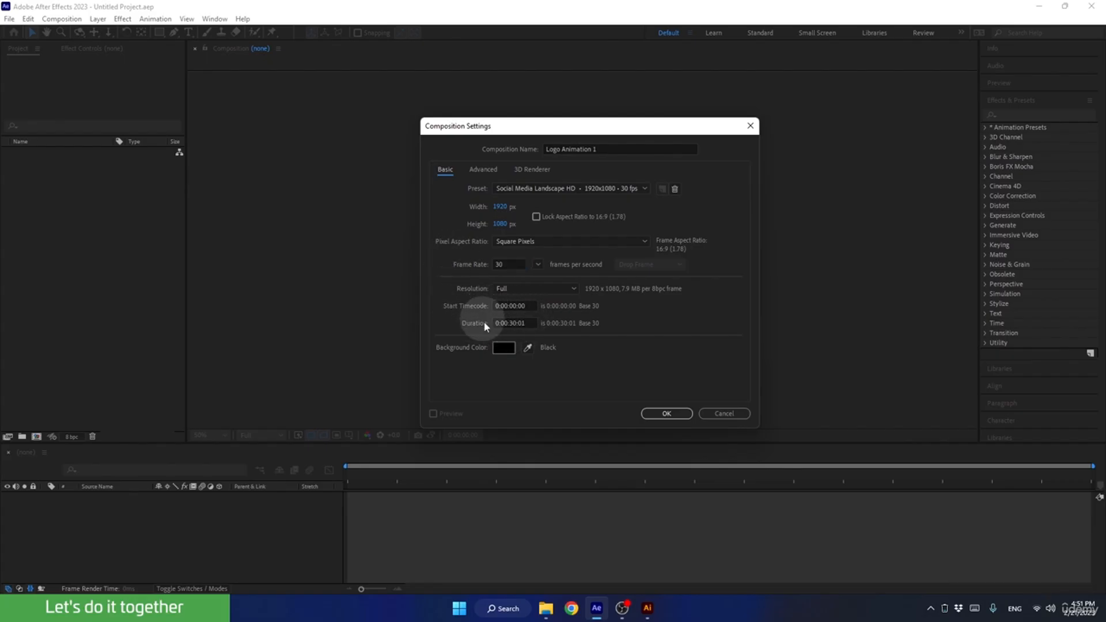
pyautogui.click(526, 322)
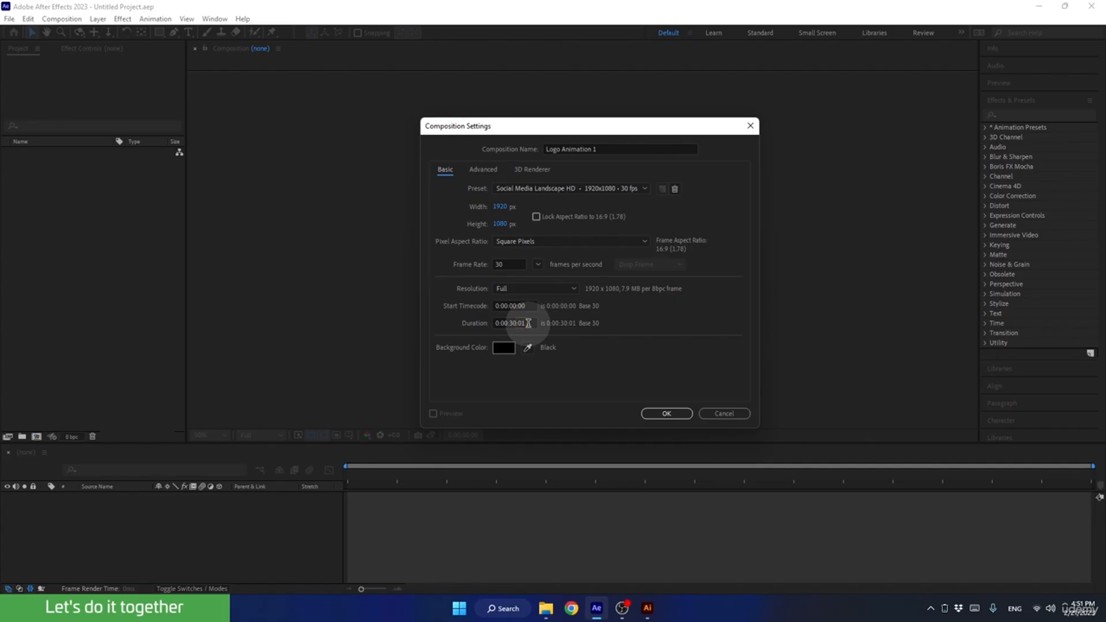
pyautogui.click(528, 323)
pyautogui.press('BackSpace')
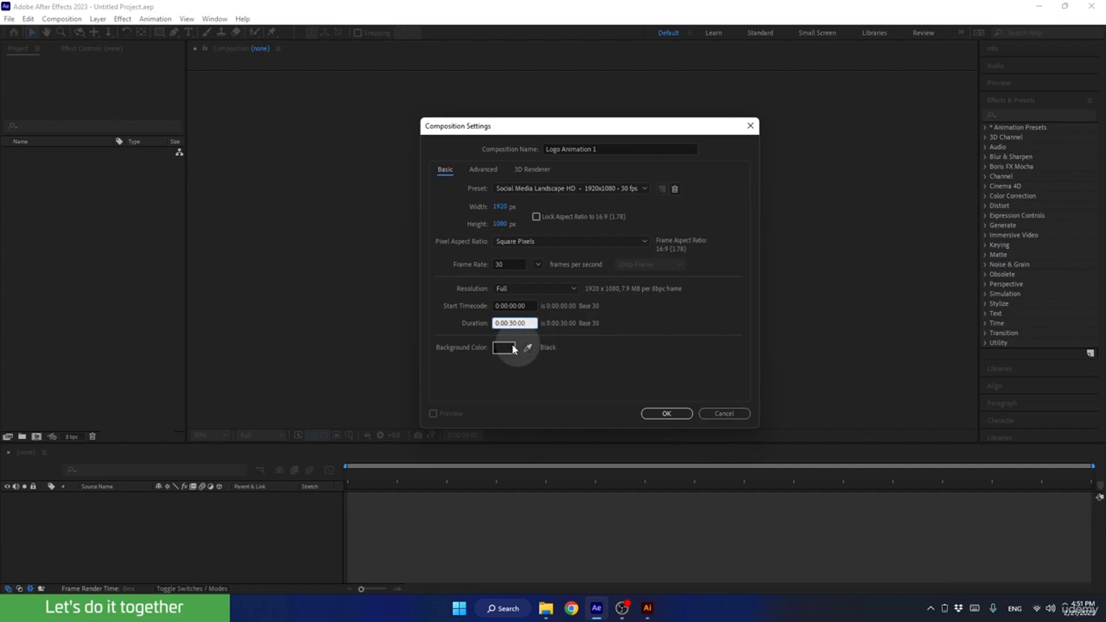
pyautogui.click(455, 324)
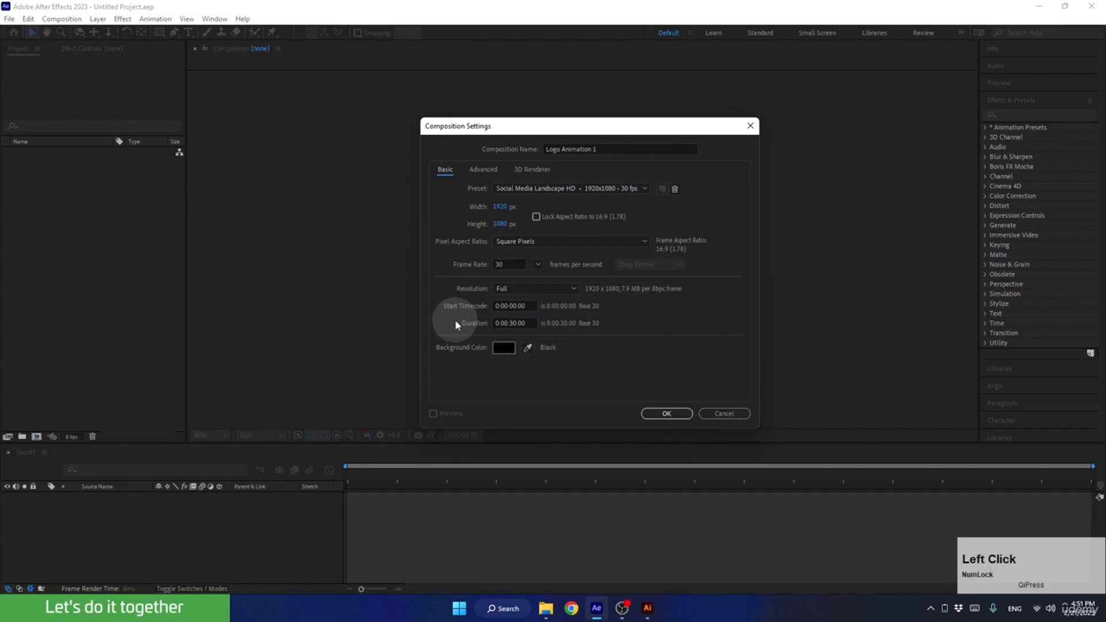
# Keep the composition's background color black (000000) and create the composition.
pyautogui.click(499, 348)
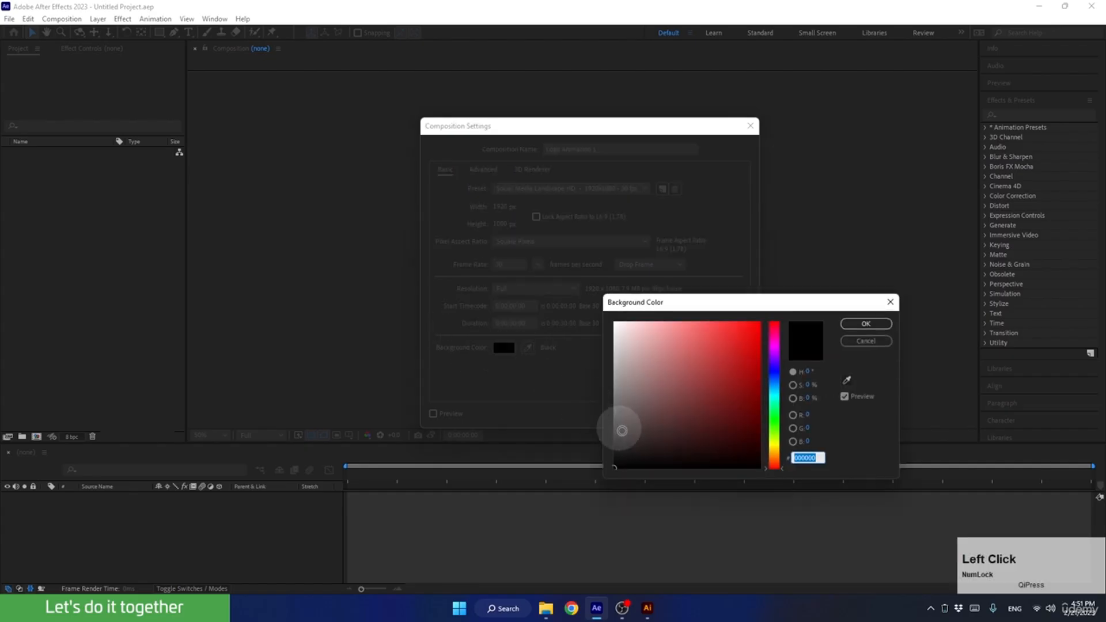
pyautogui.moveTo(629, 437); pyautogui.dragTo(598, 480)
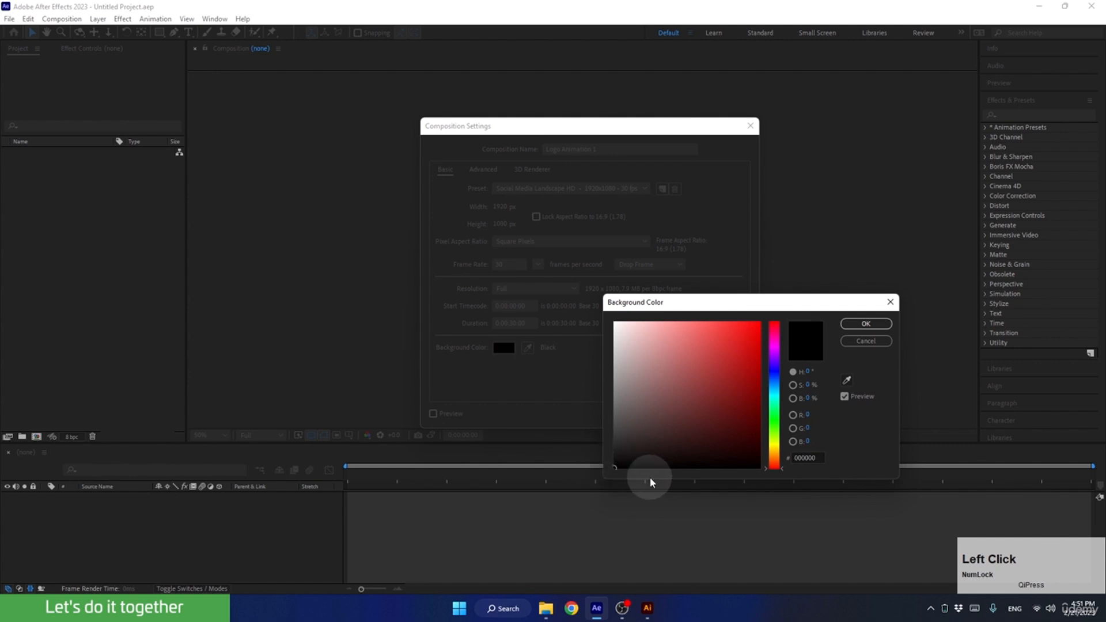
pyautogui.click(859, 324)
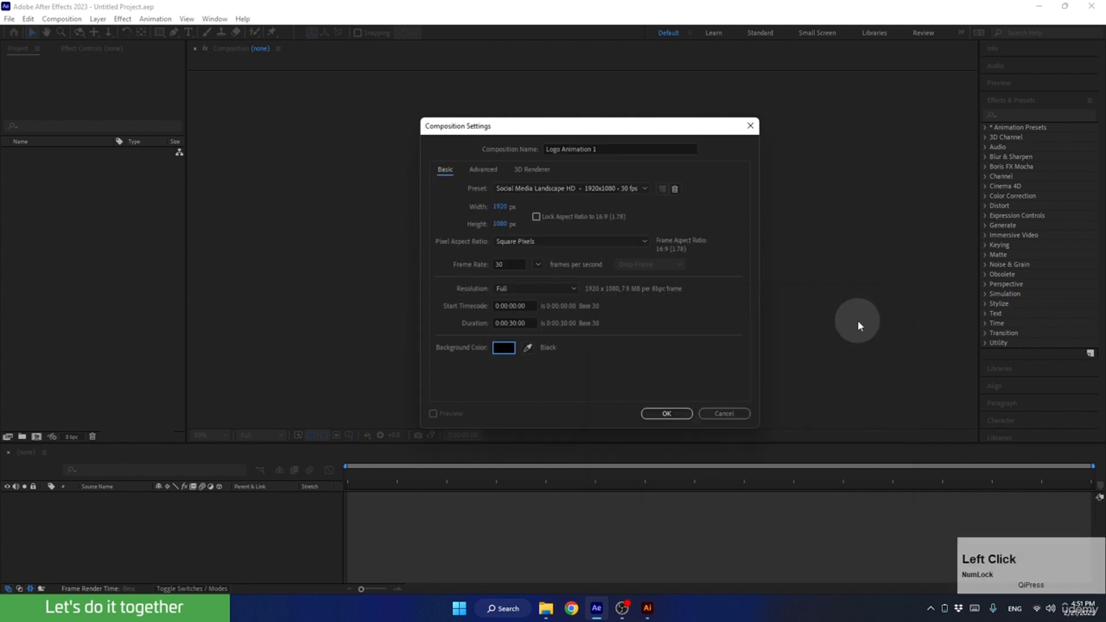
pyautogui.click(667, 414)
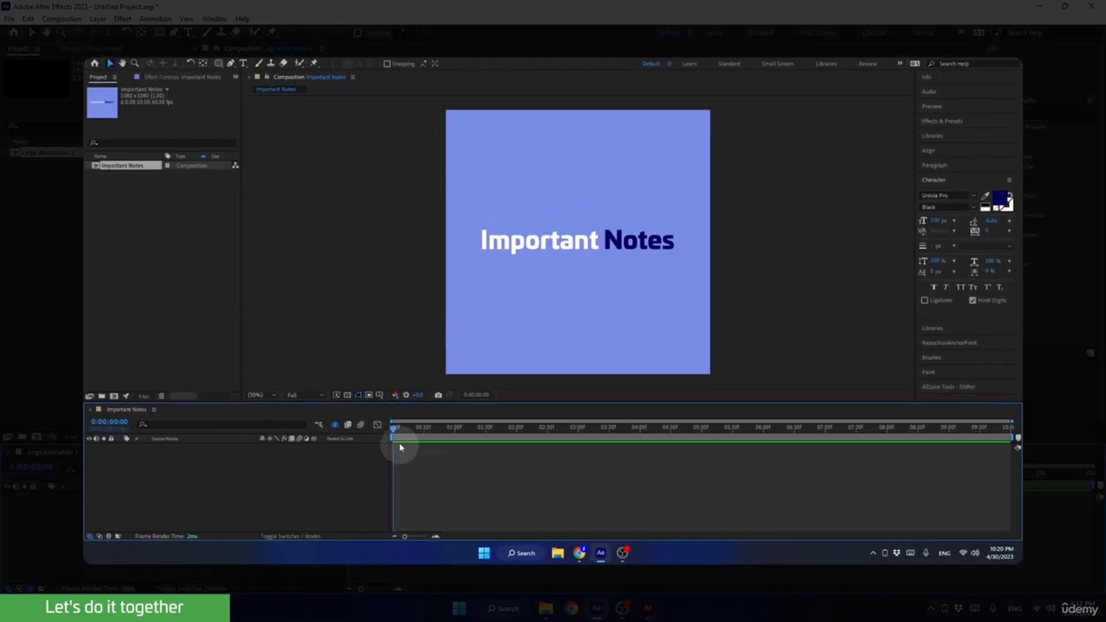
# Re-enable the Important Notes composition's preview refresh and choose the English (United States) keyboard layout.
pyautogui.click(392, 429)
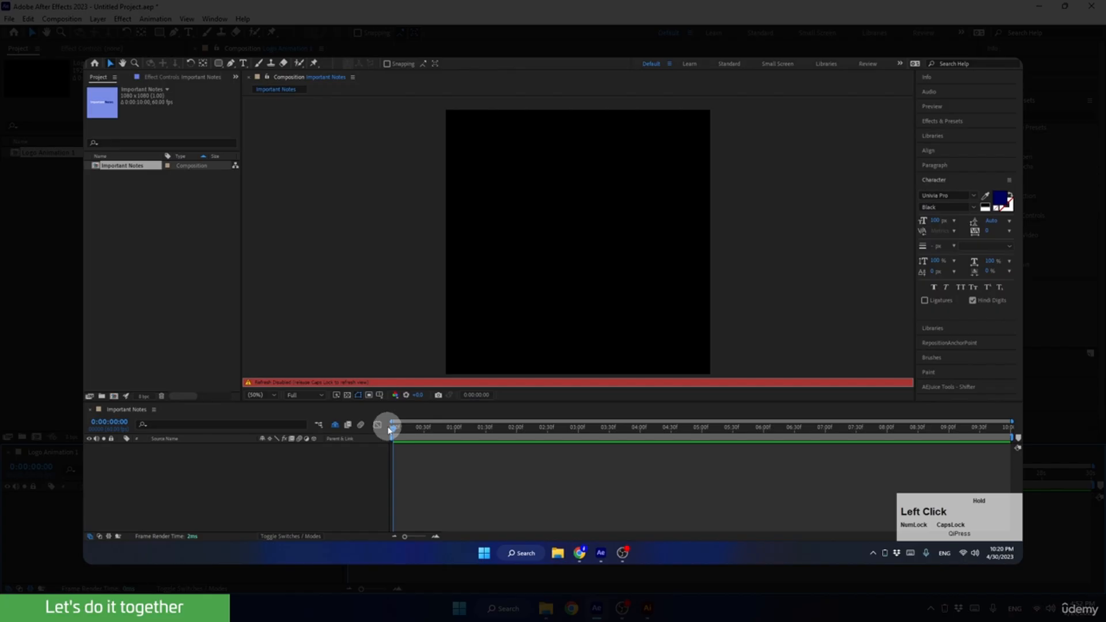
pyautogui.press('capslock')
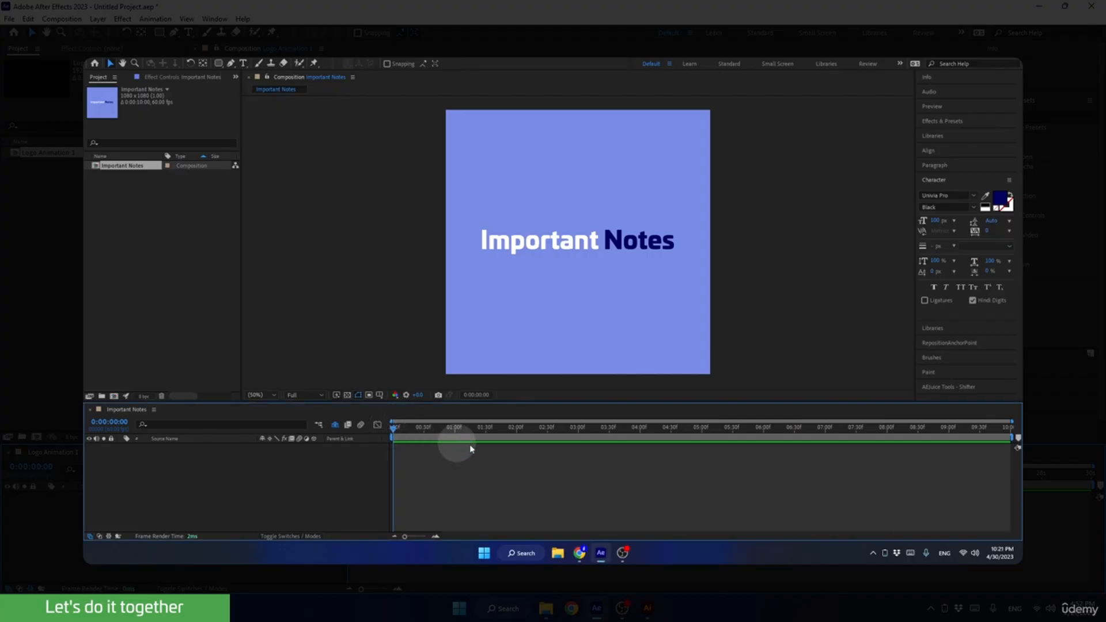
pyautogui.click(944, 552)
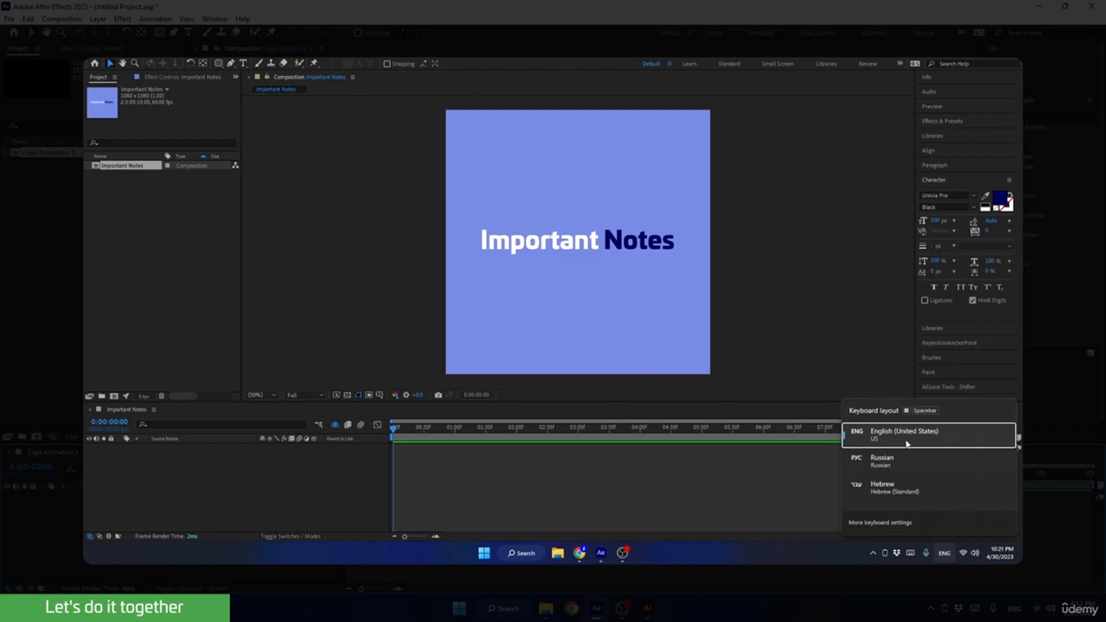
pyautogui.click(886, 444)
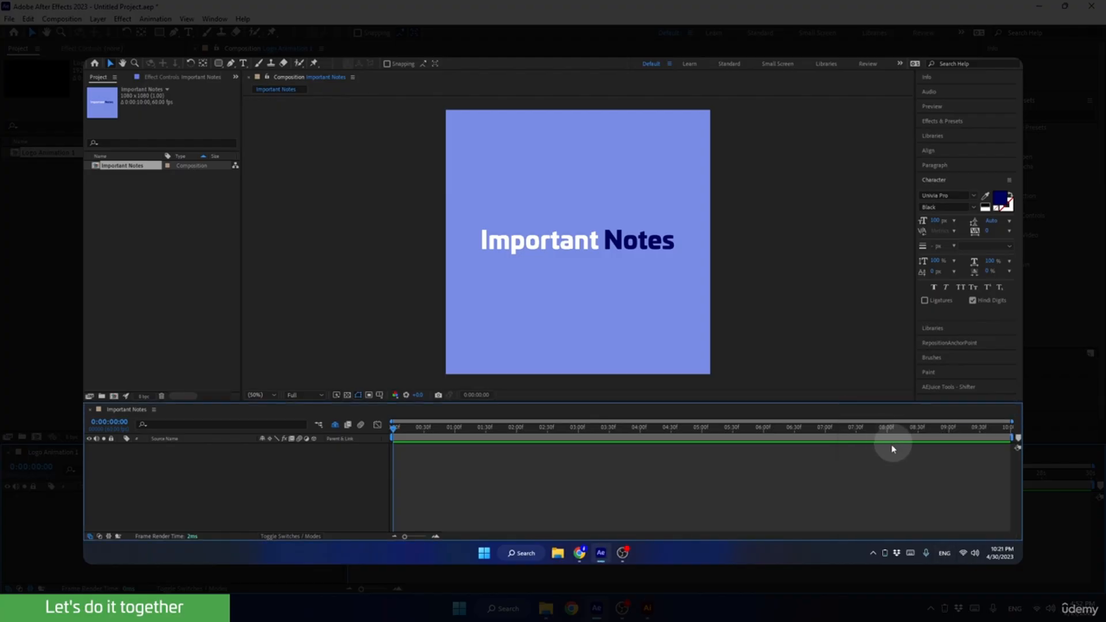
# Try the transparency grid and the alternate time display style in the Important Notes composition.
pyautogui.click(346, 396)
pyautogui.click(346, 397)
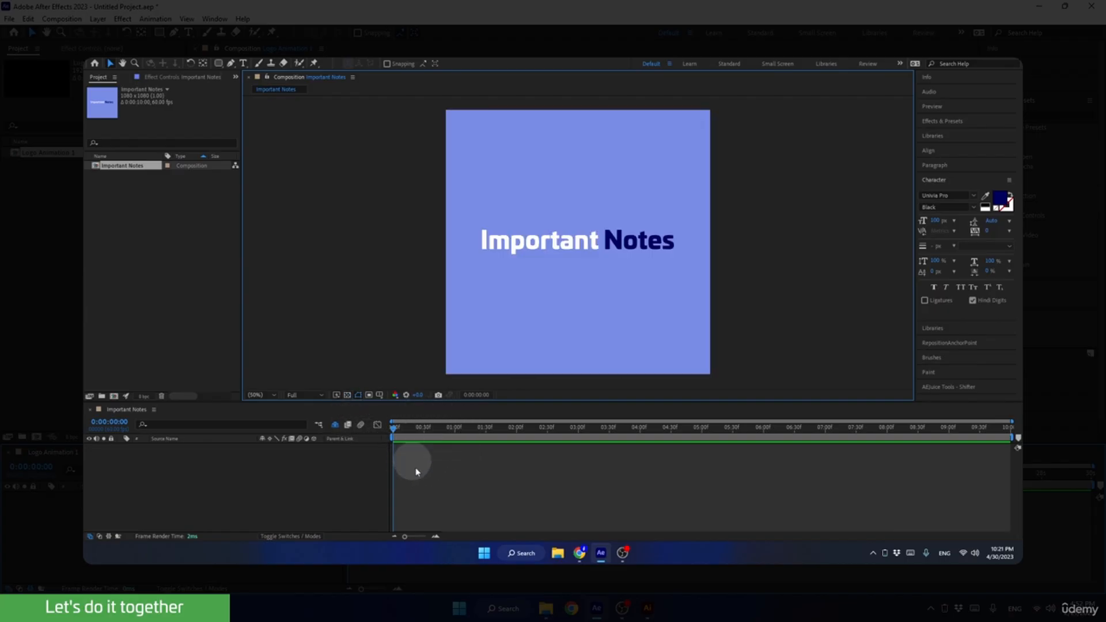
pyautogui.moveTo(405, 536)
pyautogui.mouseDown()
pyautogui.moveTo(422, 536)
pyautogui.moveTo(394, 535)
pyautogui.mouseUp()
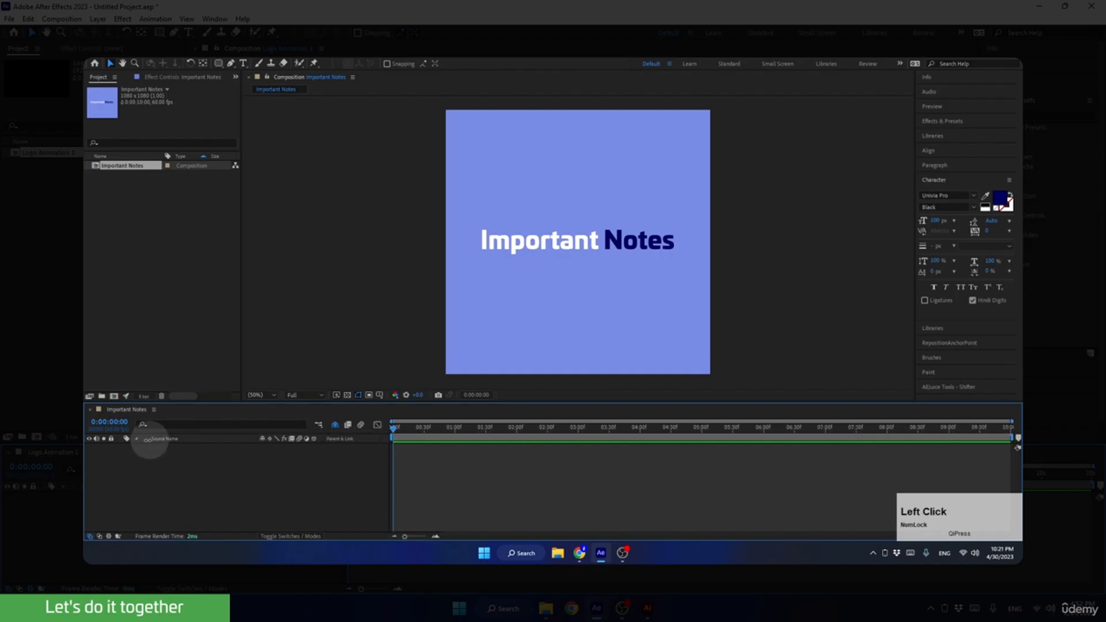
pyautogui.keyDown('ctrl'); pyautogui.click(110, 425); pyautogui.keyUp('ctrl')
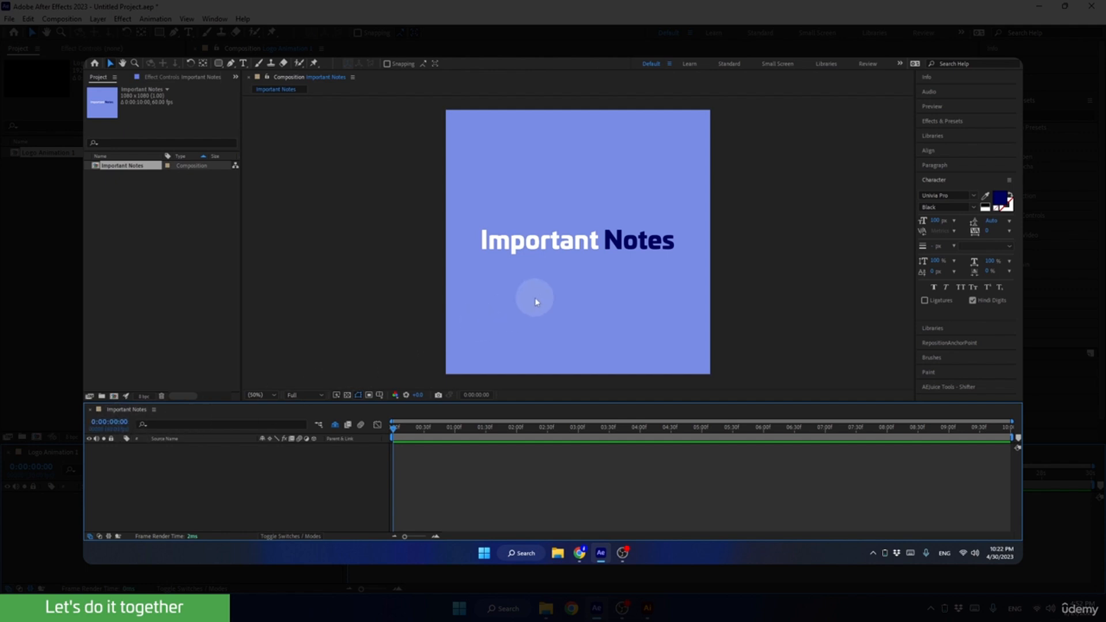
# Fit the Important Notes composition to its viewer and choose Full preview resolution.
pyautogui.scroll(4, 568, 281)
pyautogui.scroll(7, 567, 281)
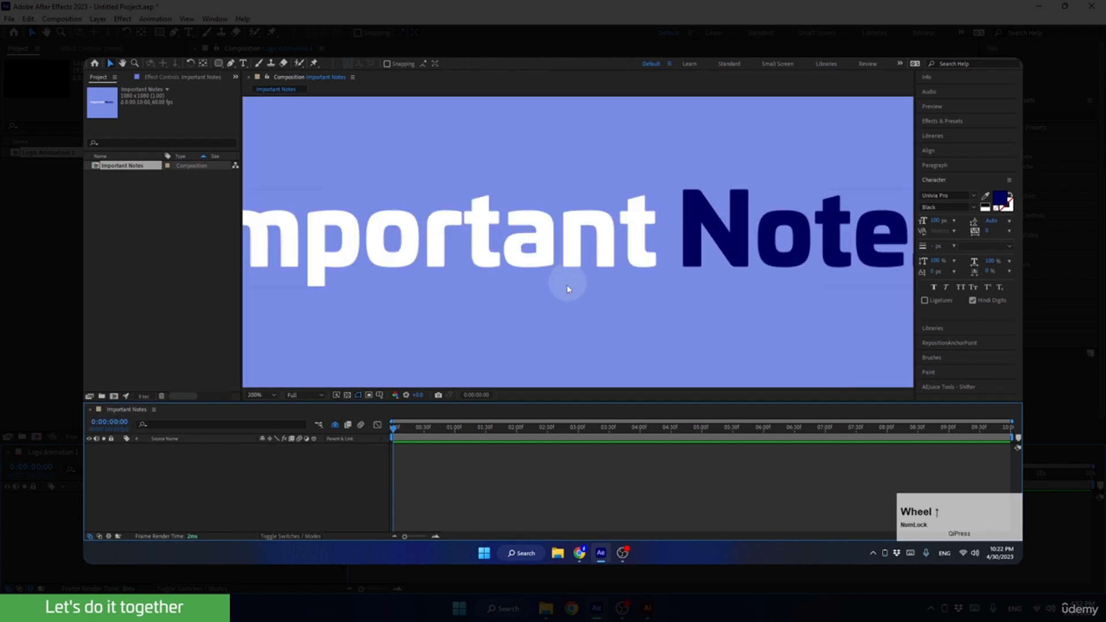
pyautogui.click(255, 394)
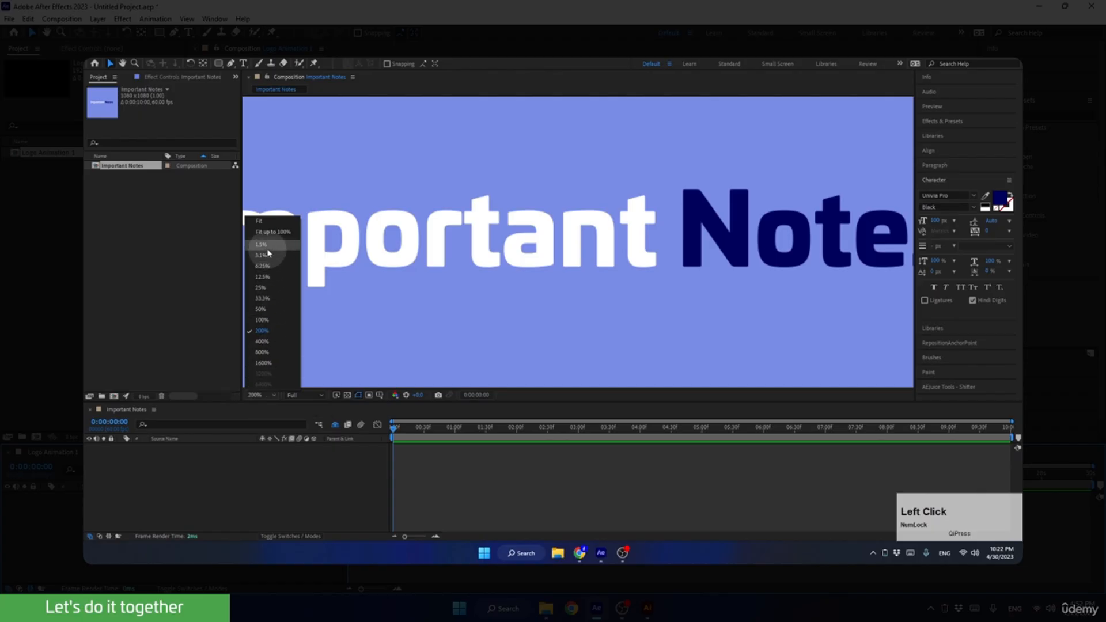
pyautogui.click(258, 221)
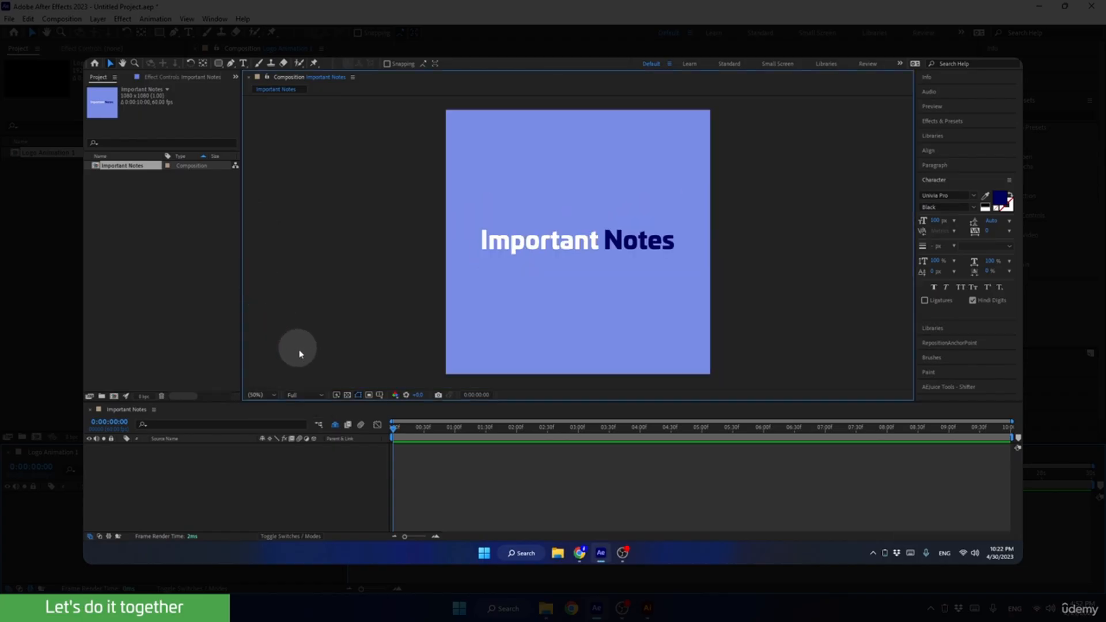
pyautogui.click(300, 396)
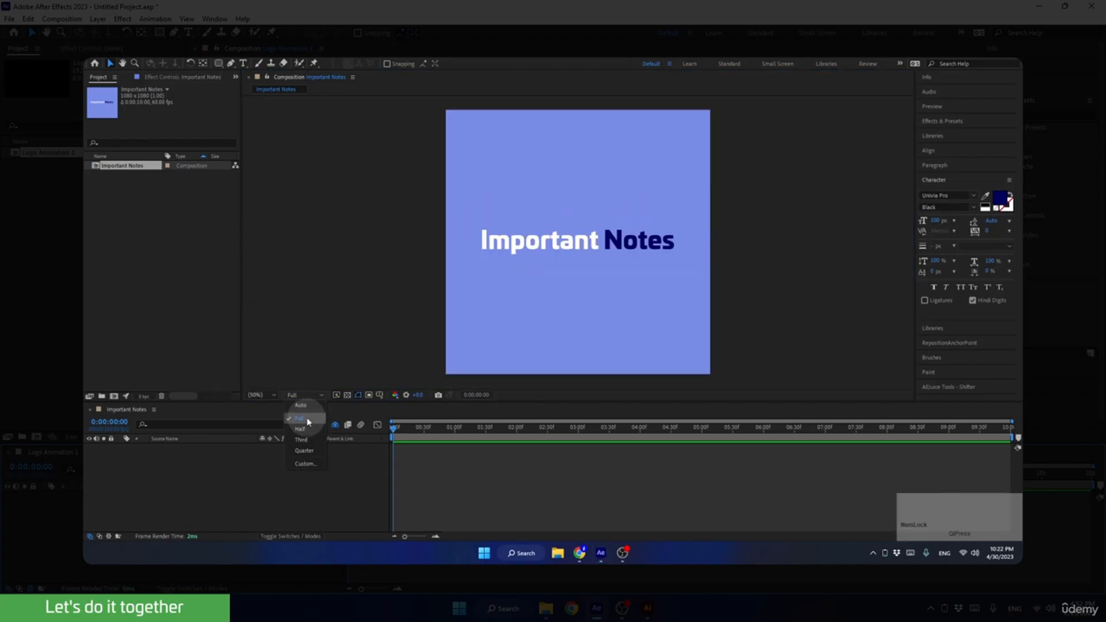
pyautogui.click(306, 418)
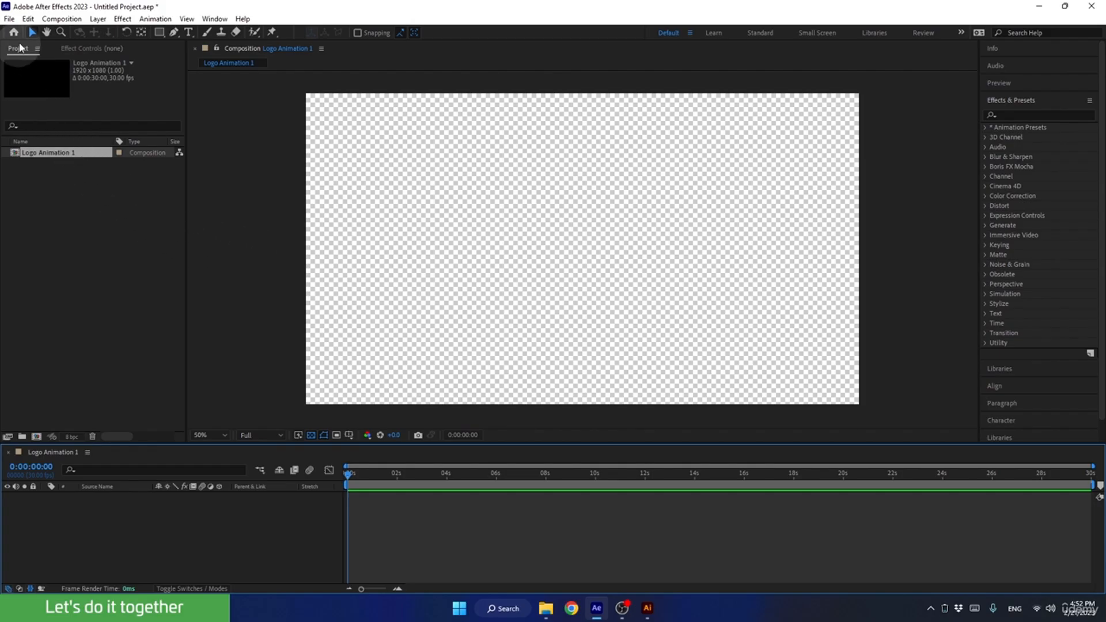
# Examine the General, Grids & Guides, Auto-Save, Memory & Performance, Type, and Scripting & Expressions preferences, and confirm them.
pyautogui.click(27, 20)
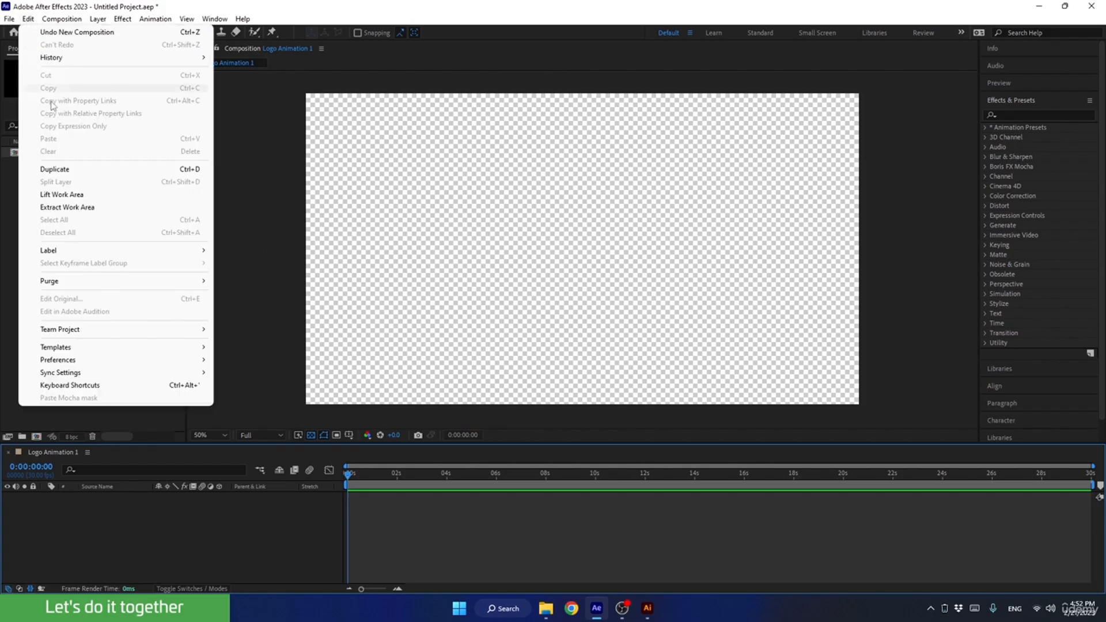
pyautogui.moveTo(103, 364)
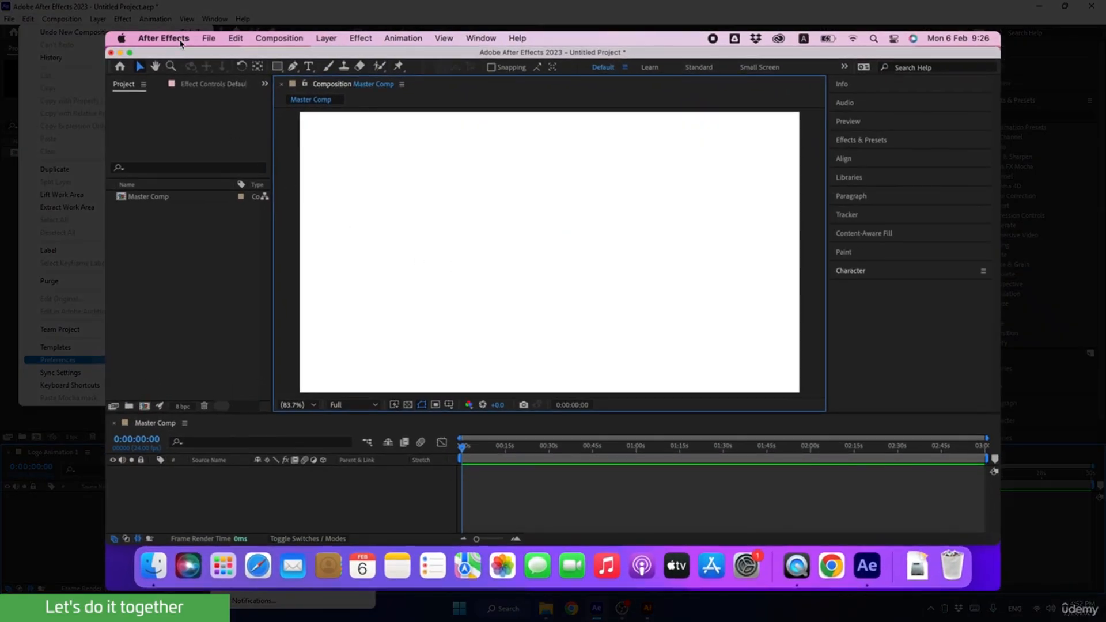
pyautogui.click(199, 57)
pyautogui.moveTo(180, 81)
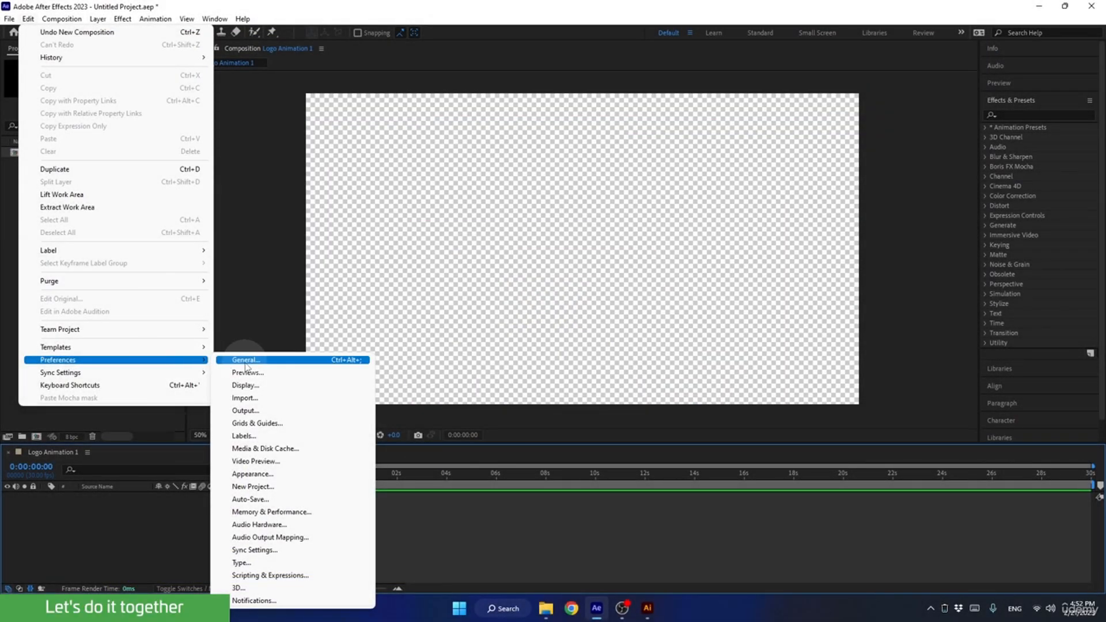
pyautogui.click(245, 362)
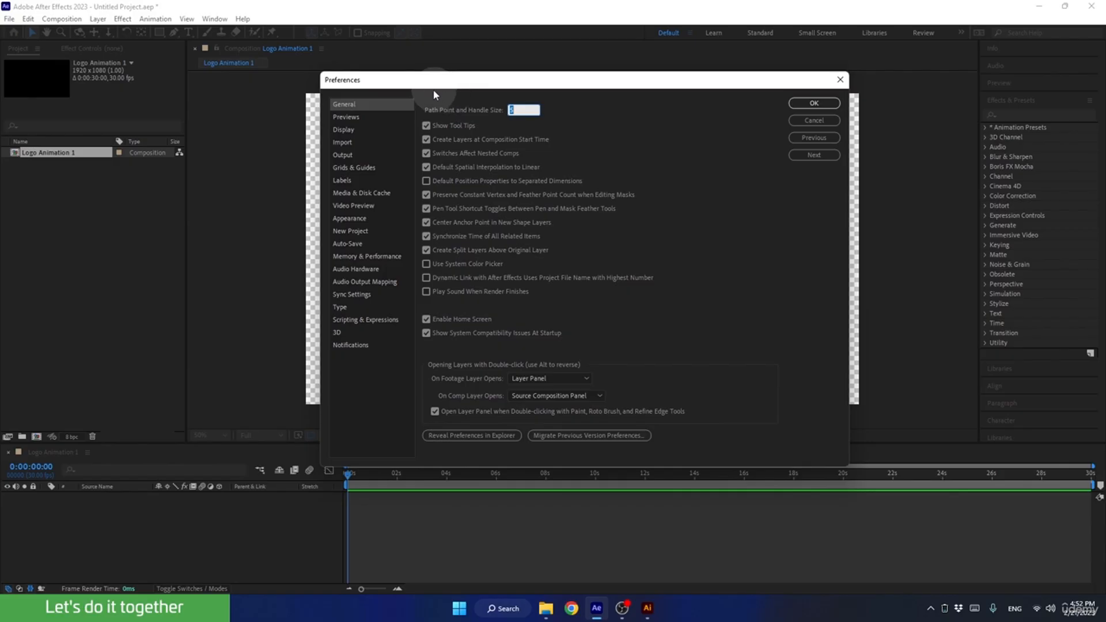
pyautogui.click(352, 168)
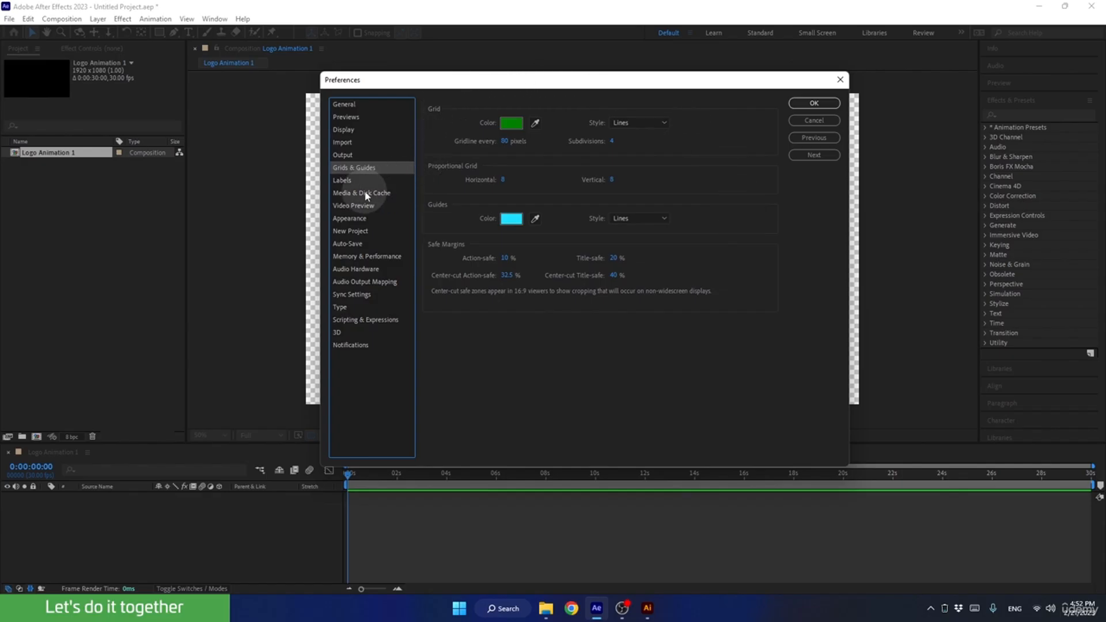
pyautogui.click(342, 244)
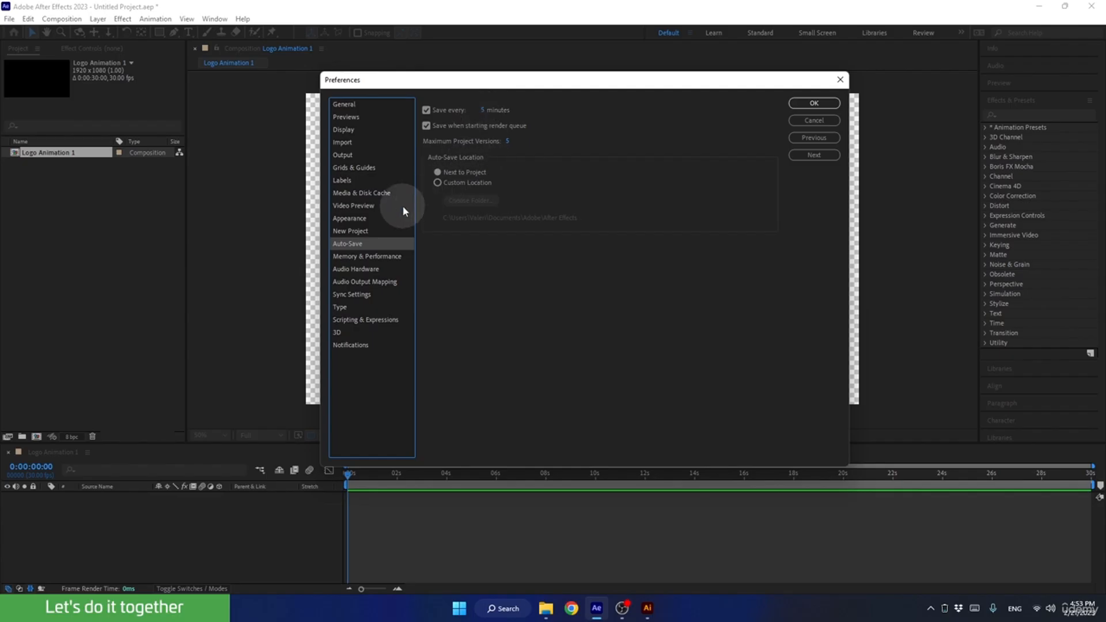
pyautogui.click(356, 257)
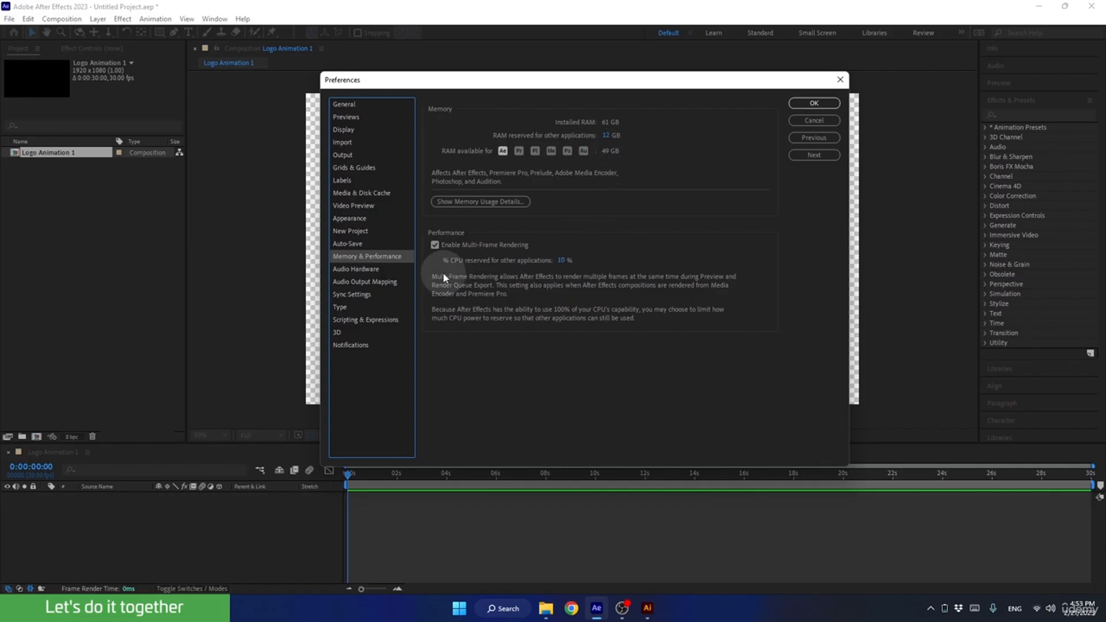
pyautogui.click(351, 307)
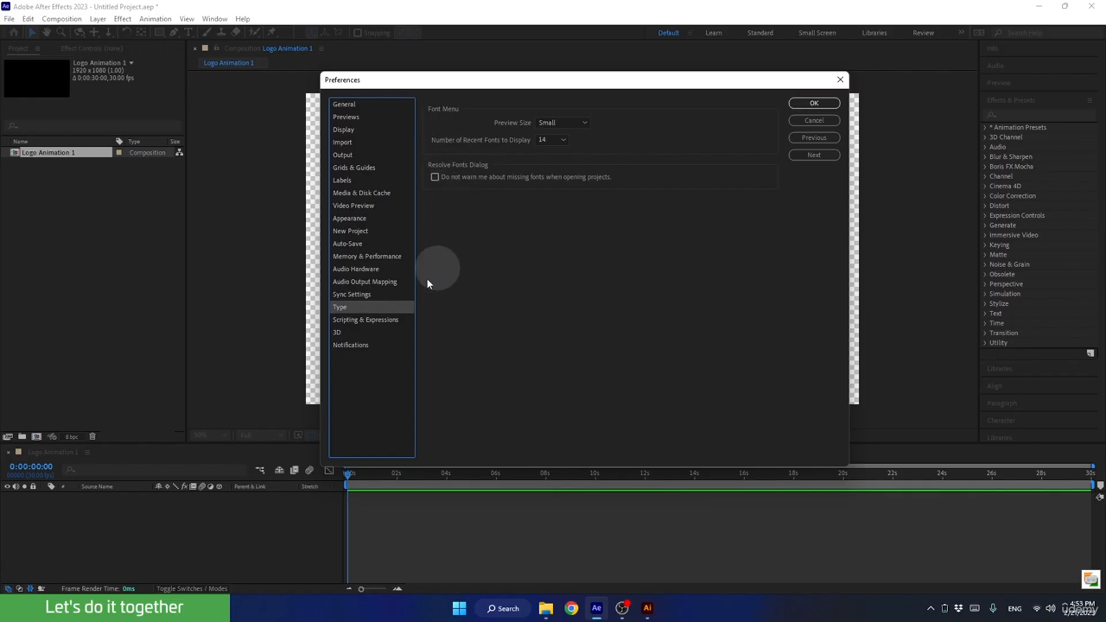
pyautogui.click(363, 320)
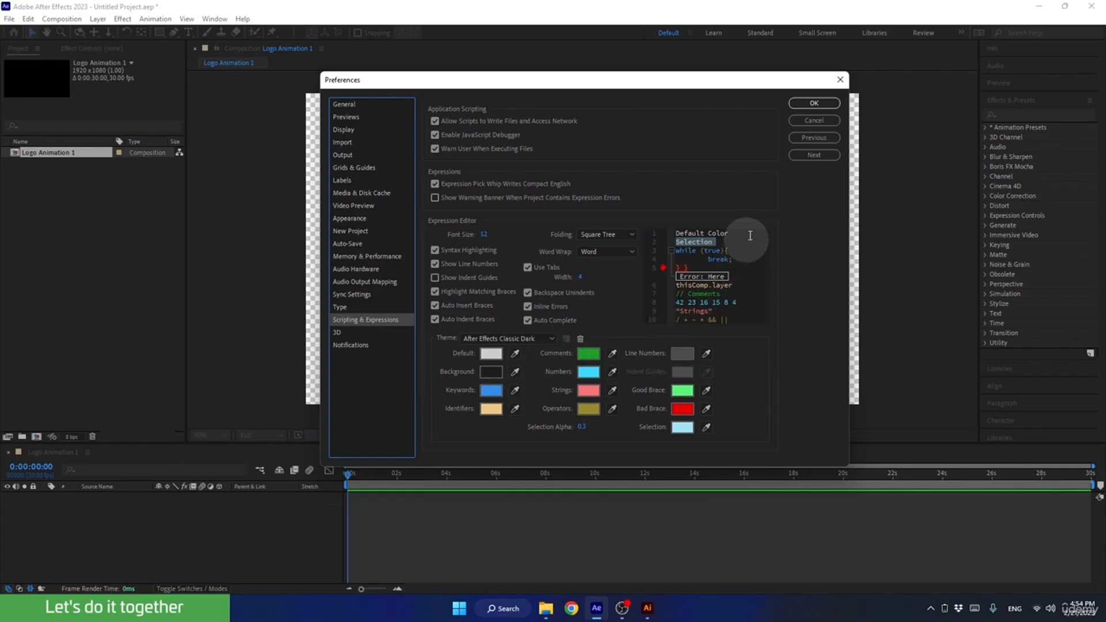
pyautogui.click(814, 103)
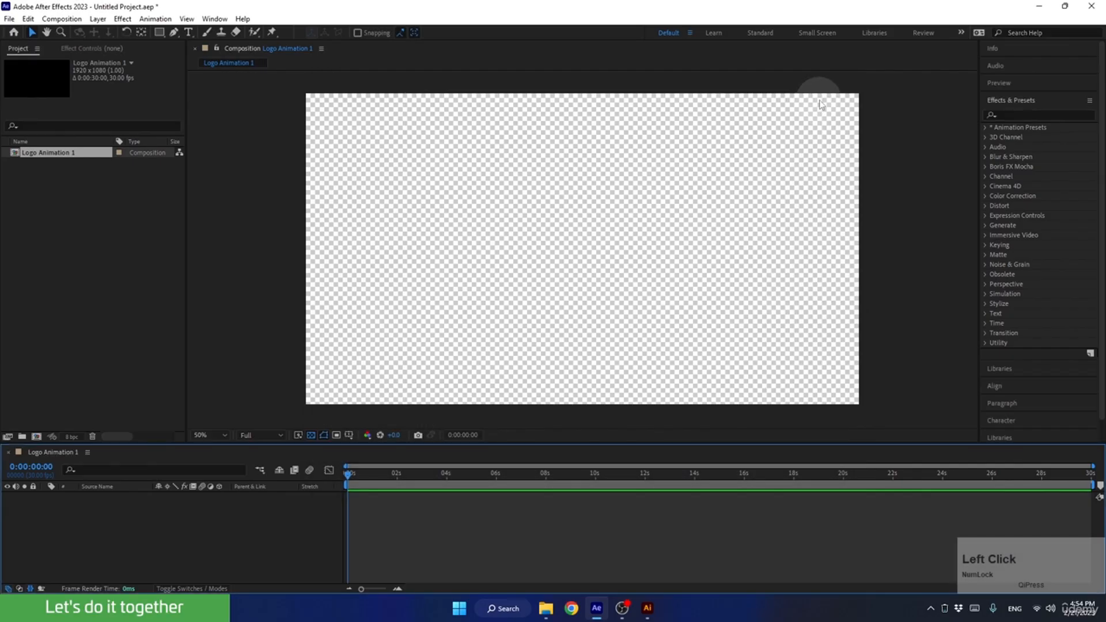
# Save the project as Logo Animation 1_Athena.aep in the Ae folder of D.I.M_Logo Animation.
pyautogui.click(10, 19)
pyautogui.moveTo(25, 74)
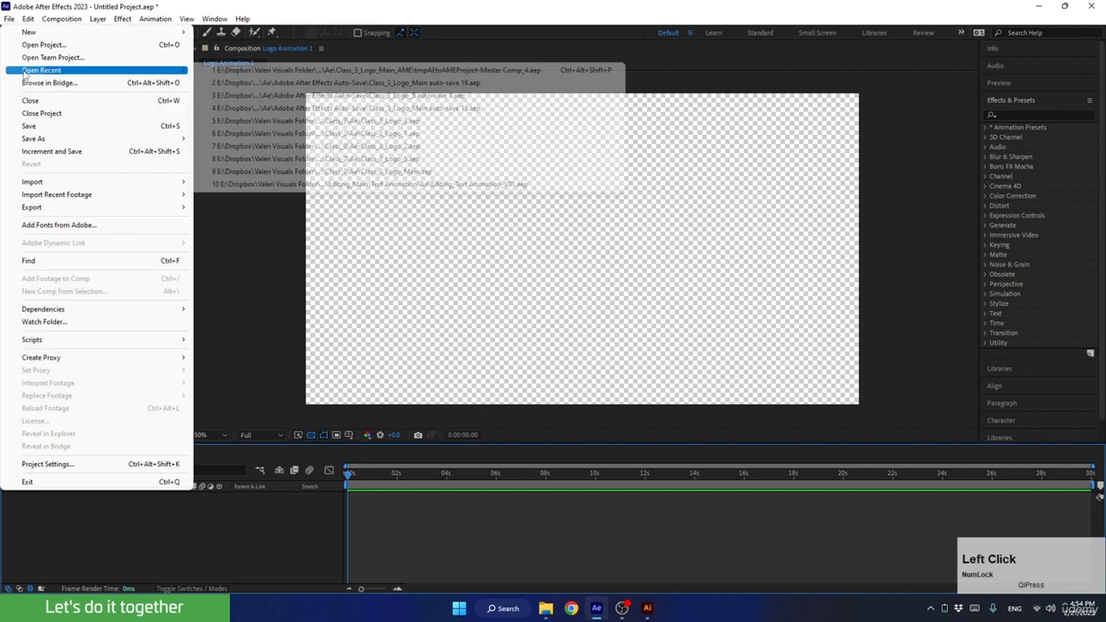
pyautogui.click(29, 124)
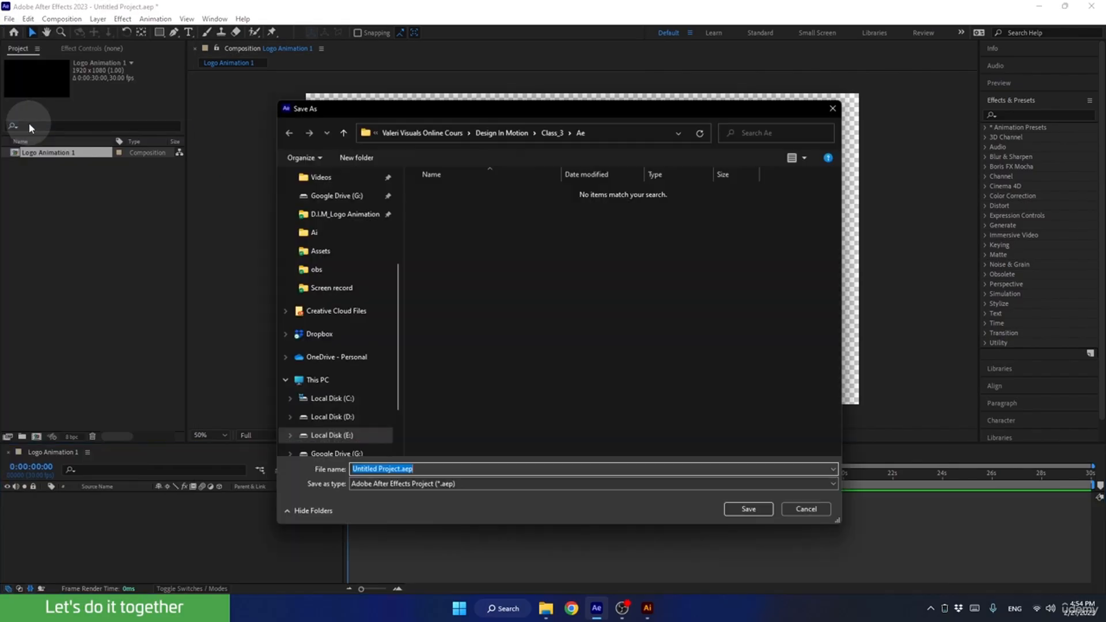
pyautogui.click(323, 215)
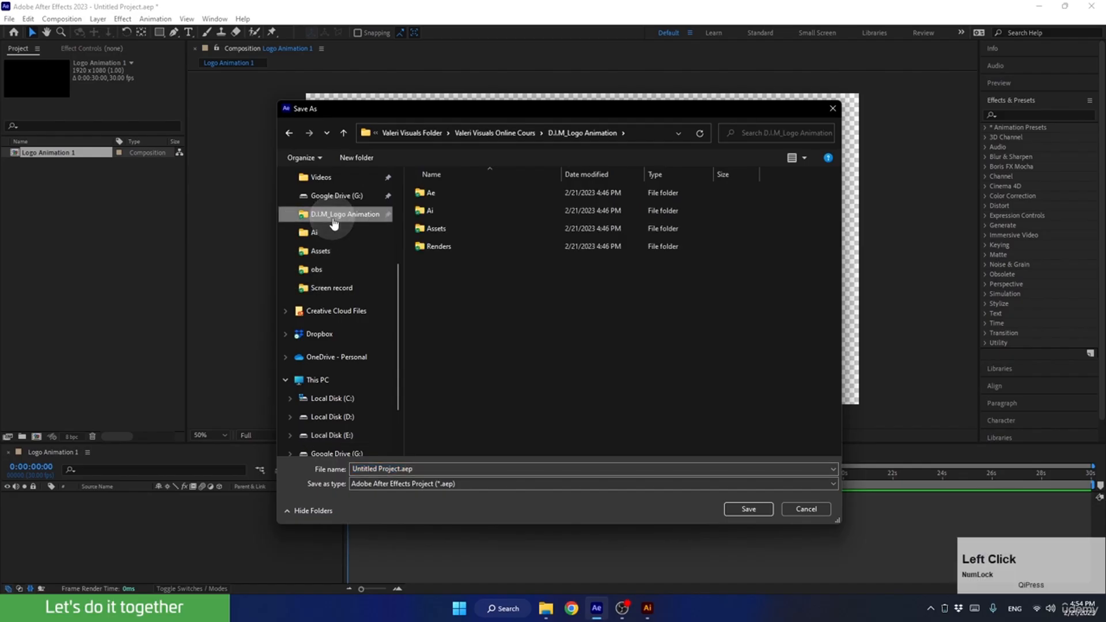
pyautogui.doubleClick(431, 194)
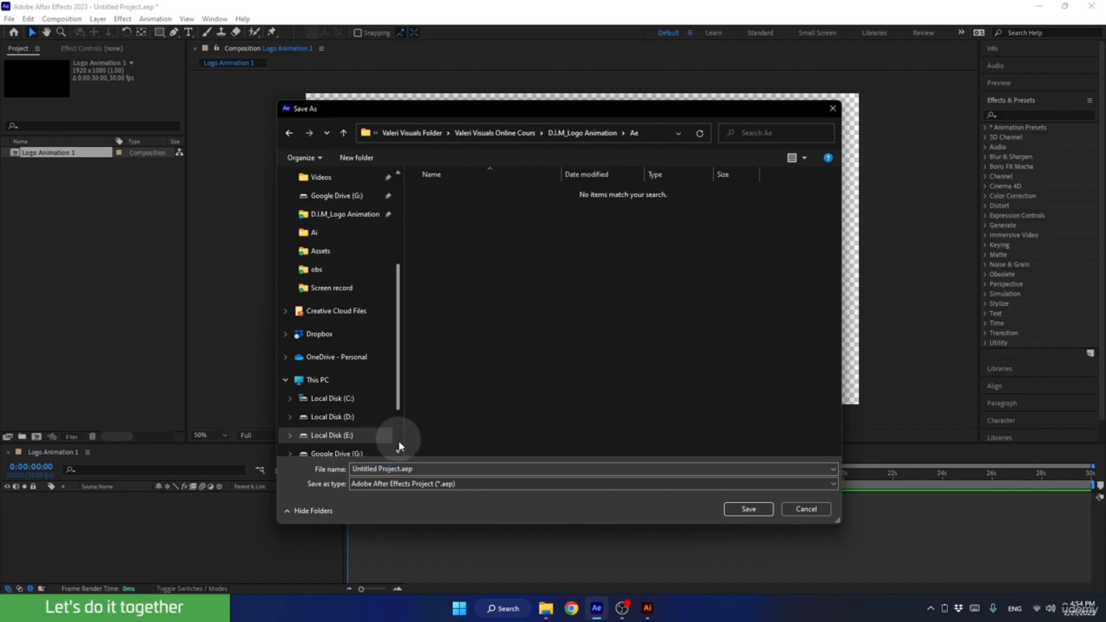
pyautogui.click(401, 468)
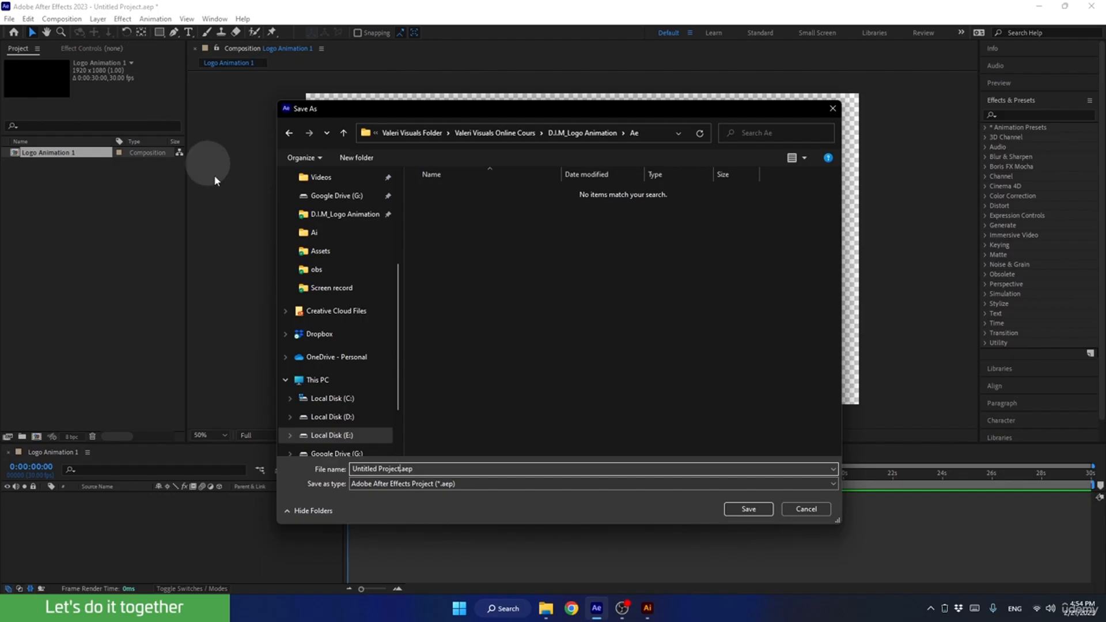
pyautogui.moveTo(401, 468); pyautogui.dragTo(348, 468)
pyautogui.write('Log')
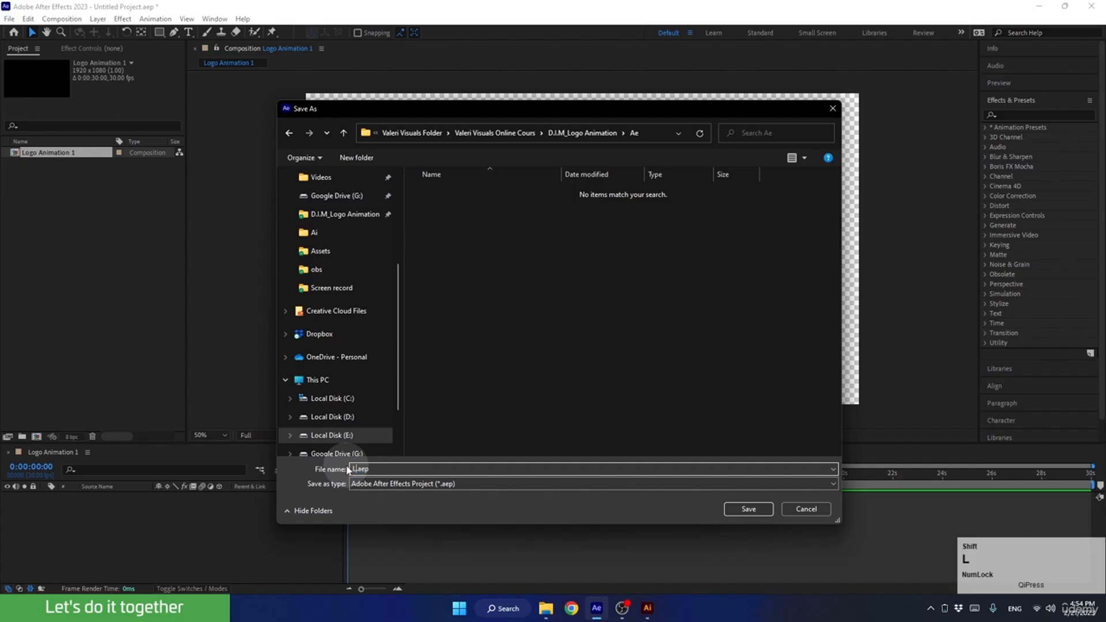
pyautogui.write('o Animation')
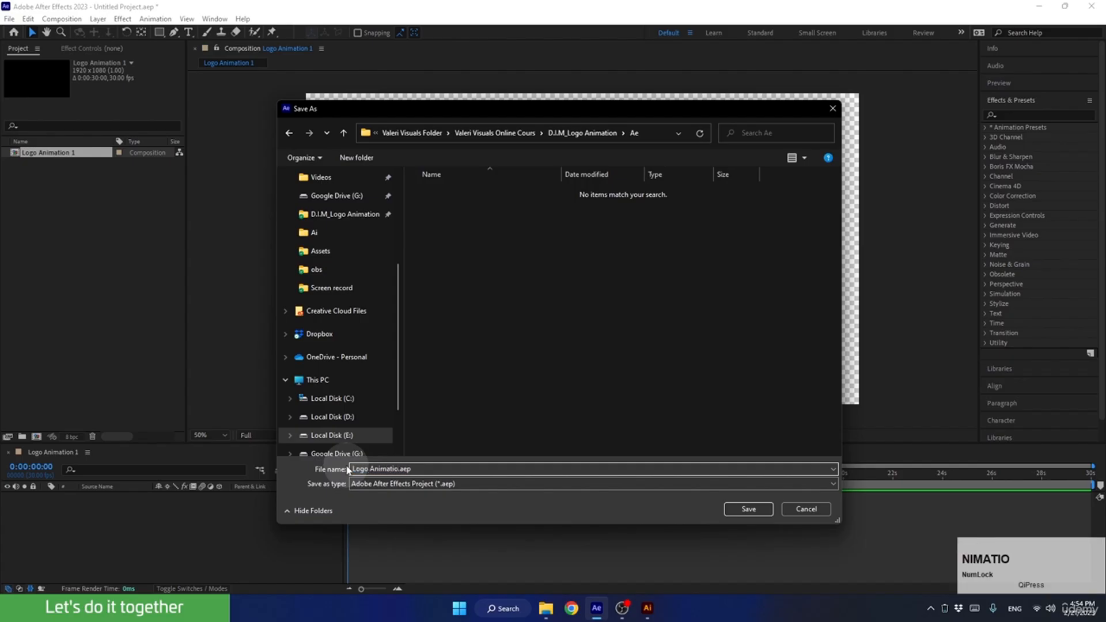
pyautogui.write(' 1')
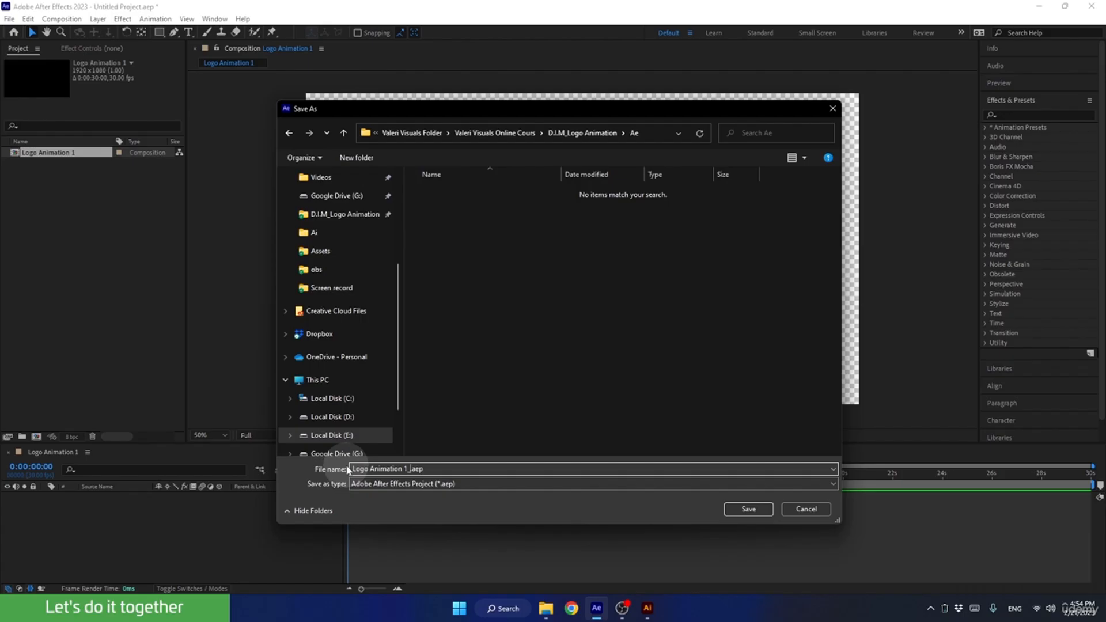
pyautogui.write('_Athena')
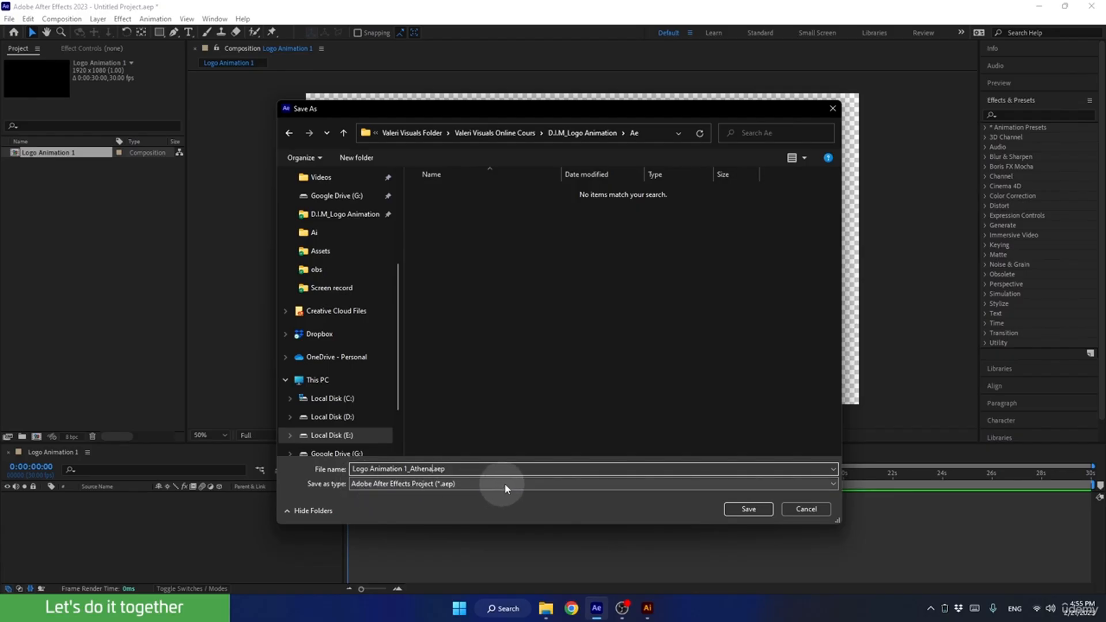
pyautogui.click(736, 507)
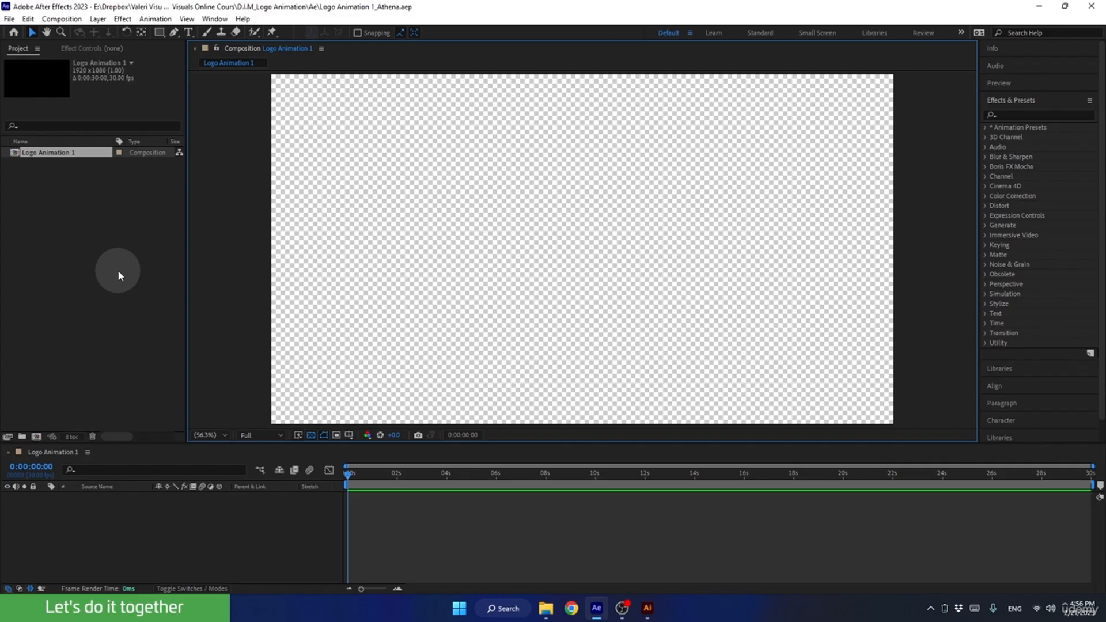
# Check the Illustrator logo files in the Ai folder in File Explorer and dismiss that window.
pyautogui.click(545, 608)
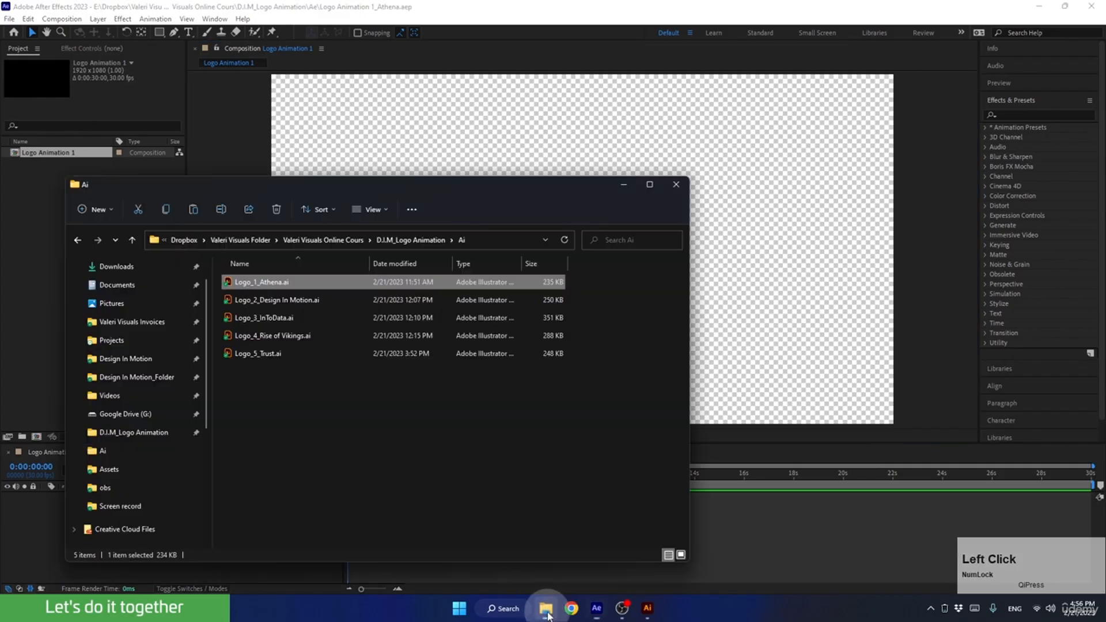
pyautogui.moveTo(194, 182); pyautogui.dragTo(422, 157)
pyautogui.moveTo(478, 257)
pyautogui.mouseDown()
pyautogui.moveTo(233, 282)
pyautogui.moveTo(91, 246)
pyautogui.moveTo(359, 303)
pyautogui.moveTo(488, 260)
pyautogui.mouseUp()
pyautogui.click(850, 159)
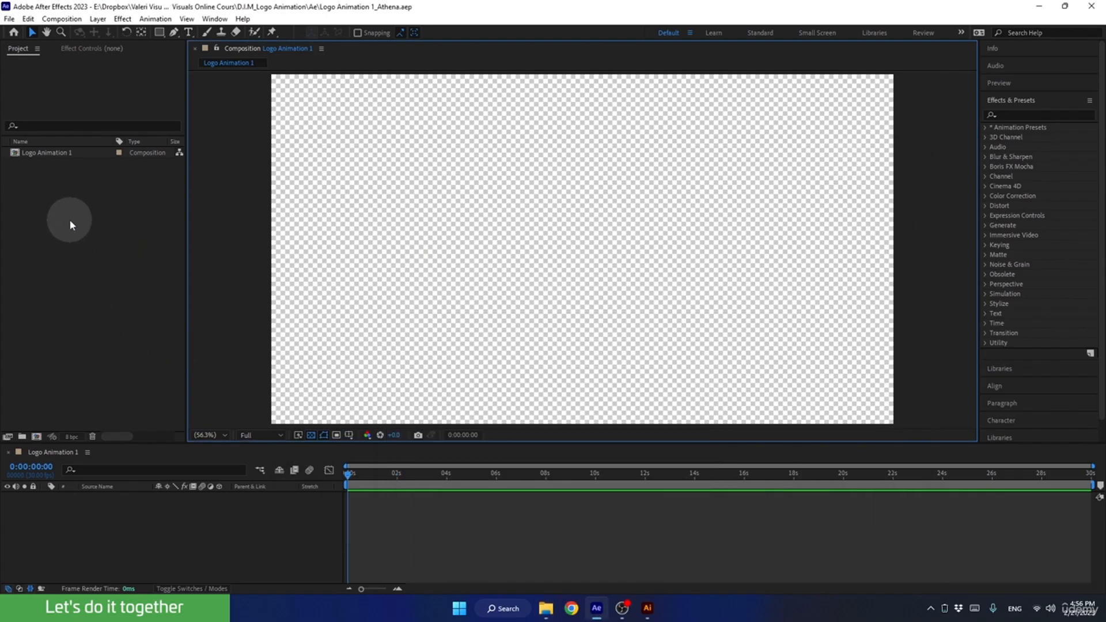
# Choose Logo_1_Athena.ai for import from the Ai folder of D.I.M_Logo Animation.
pyautogui.click(86, 251)
pyautogui.doubleClick(85, 249)
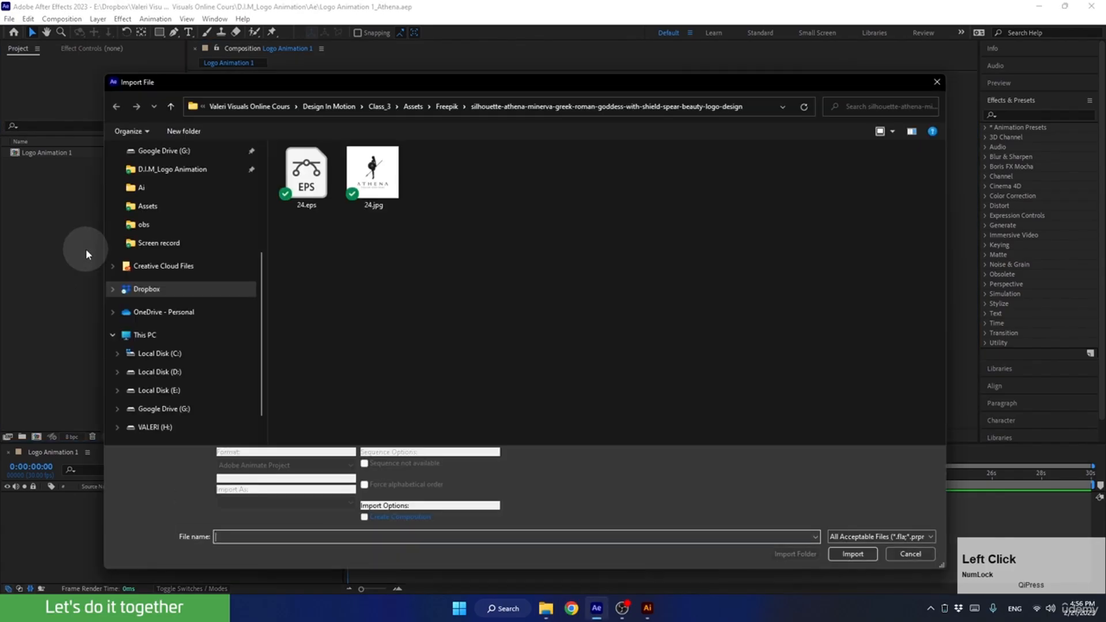
pyautogui.click(148, 293)
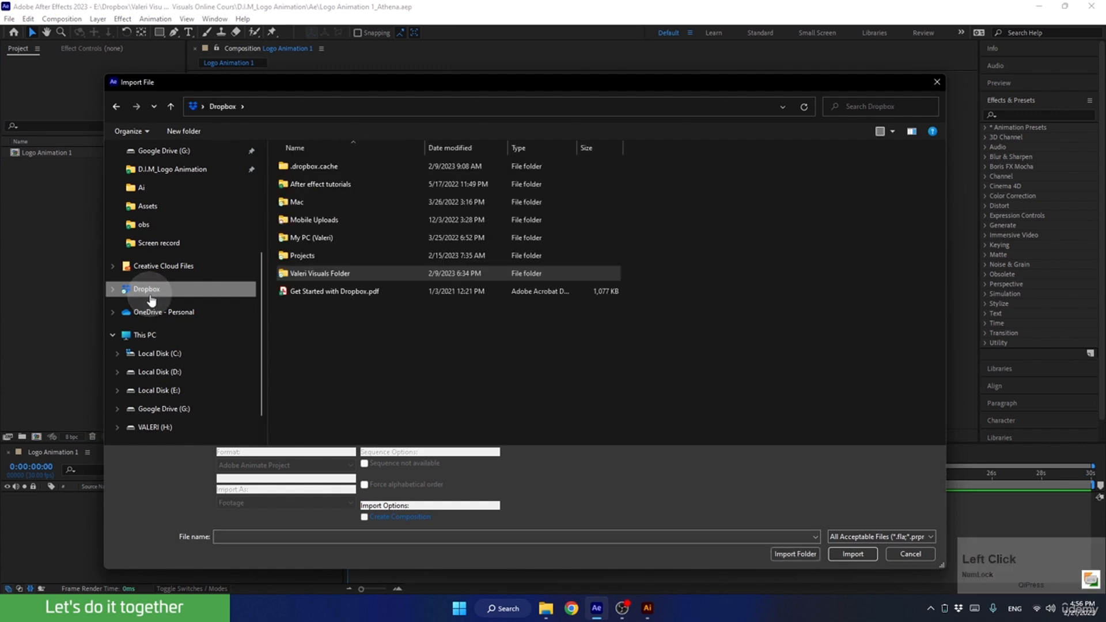
pyautogui.click(162, 173)
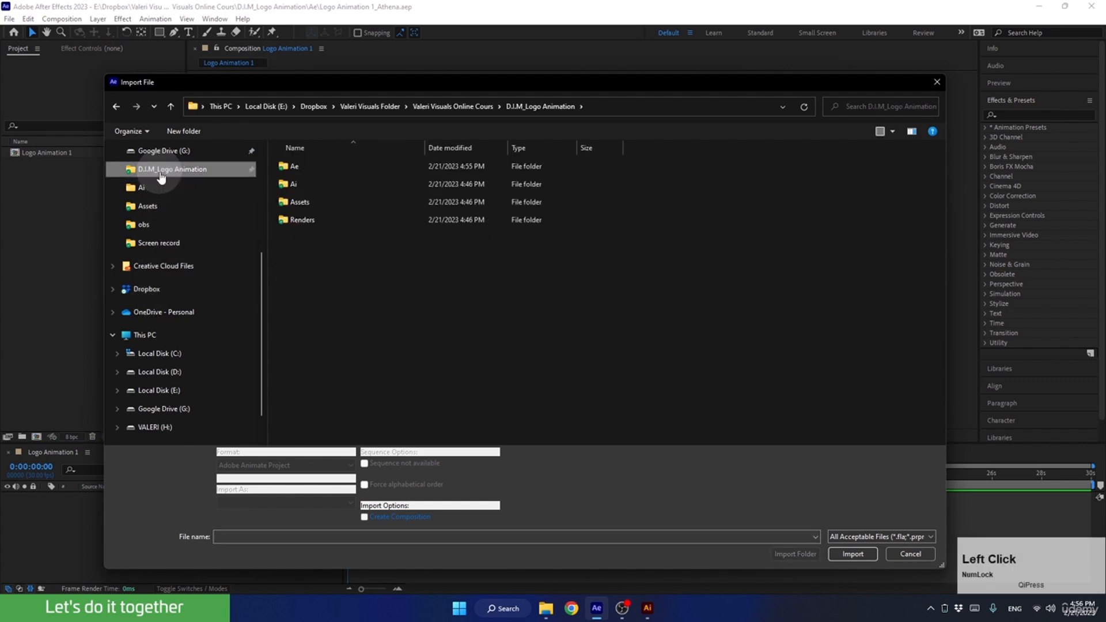
pyautogui.click(295, 184)
pyautogui.doubleClick(297, 186)
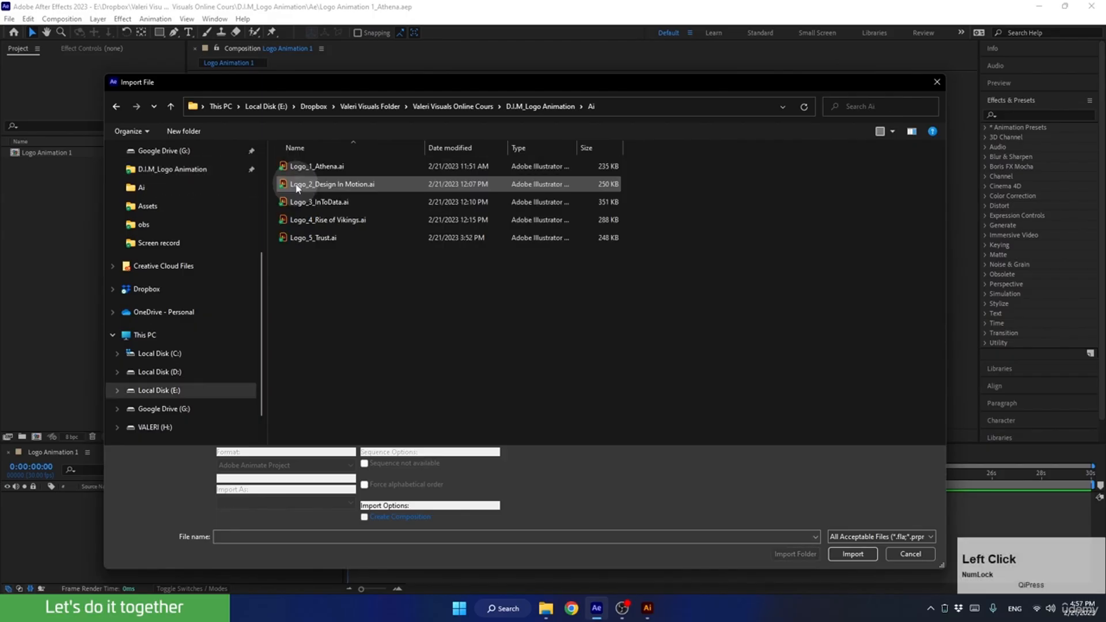
pyautogui.click(294, 166)
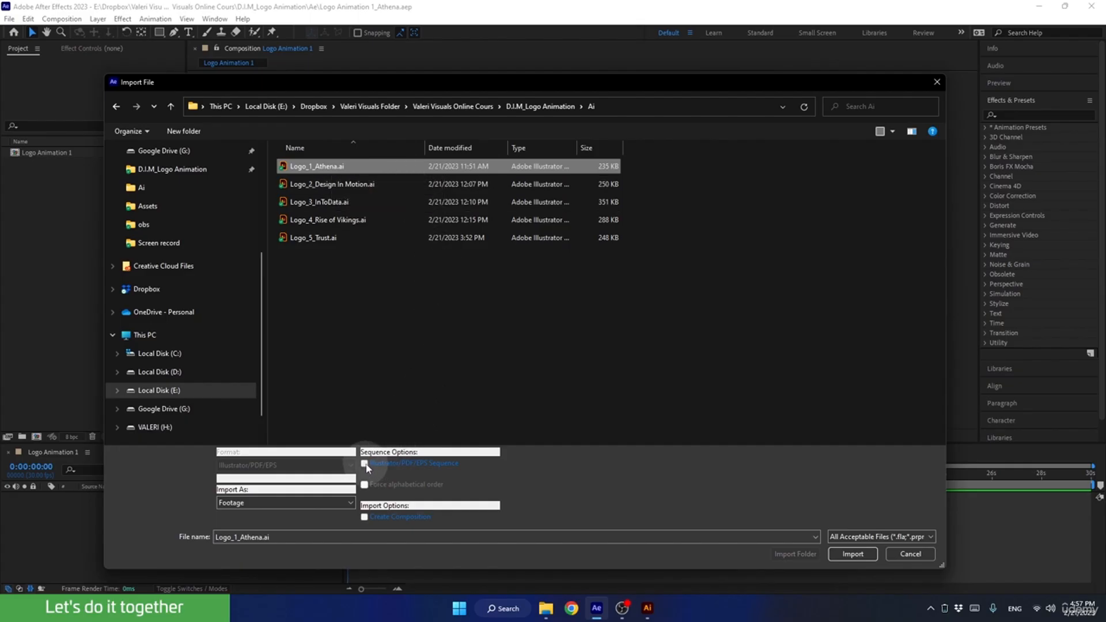
pyautogui.click(851, 554)
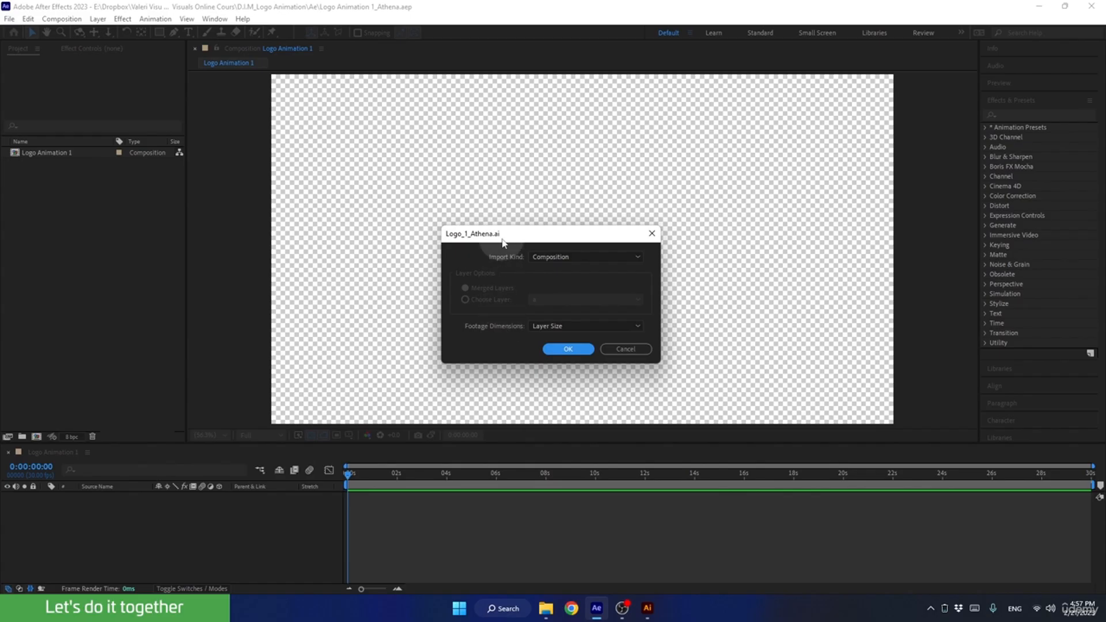
# Try importing Logo_1_Athena.ai with the import kind Footage and Merged Layers.
pyautogui.click(535, 256)
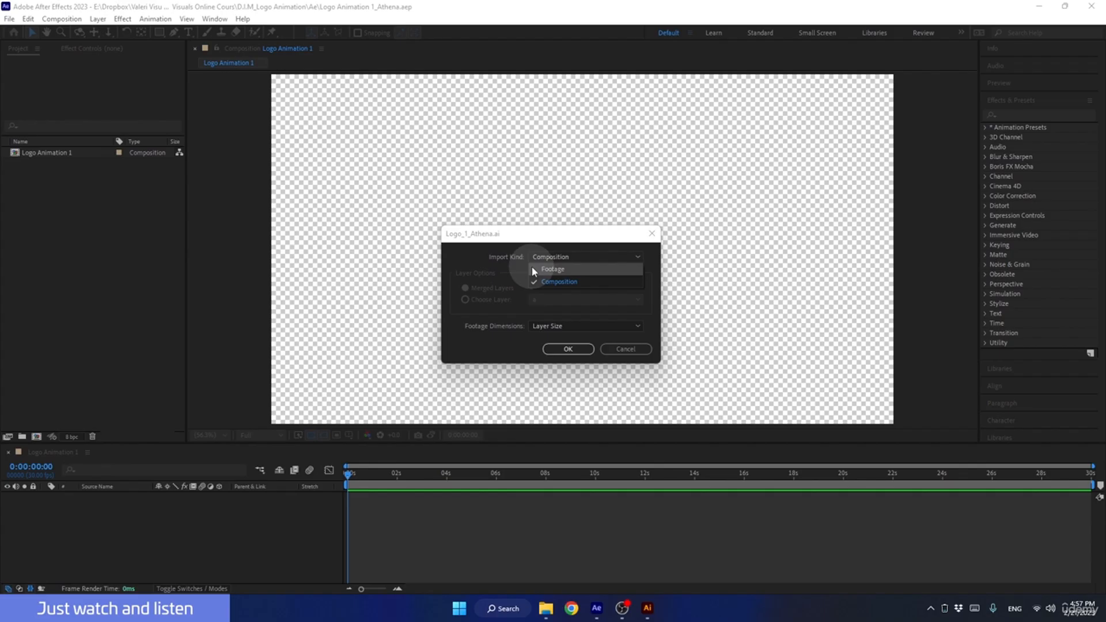
pyautogui.click(530, 269)
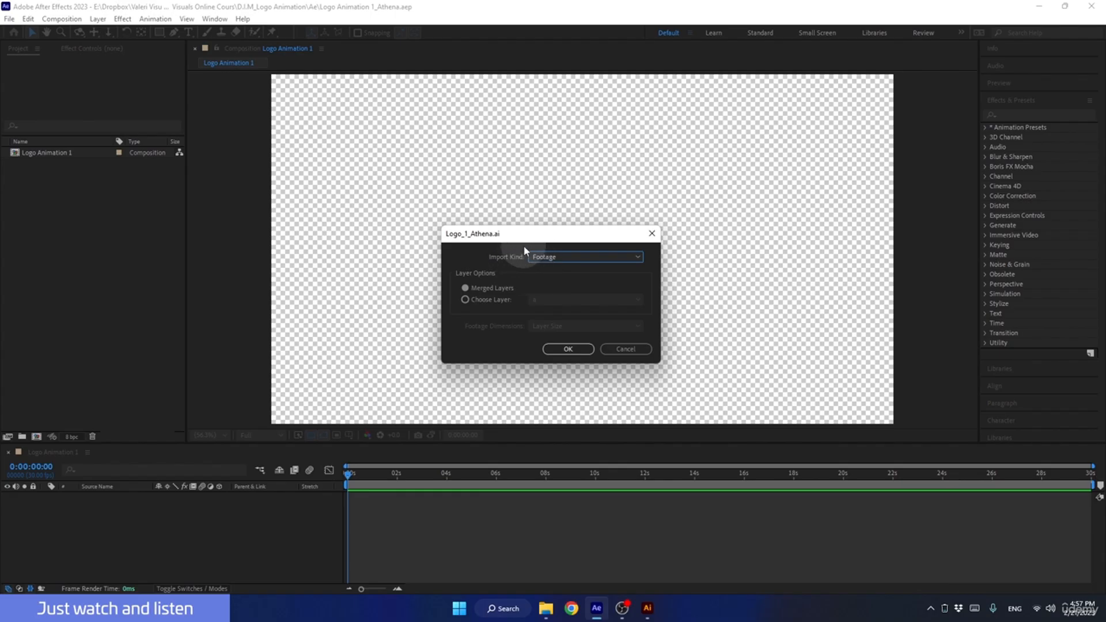
pyautogui.click(462, 285)
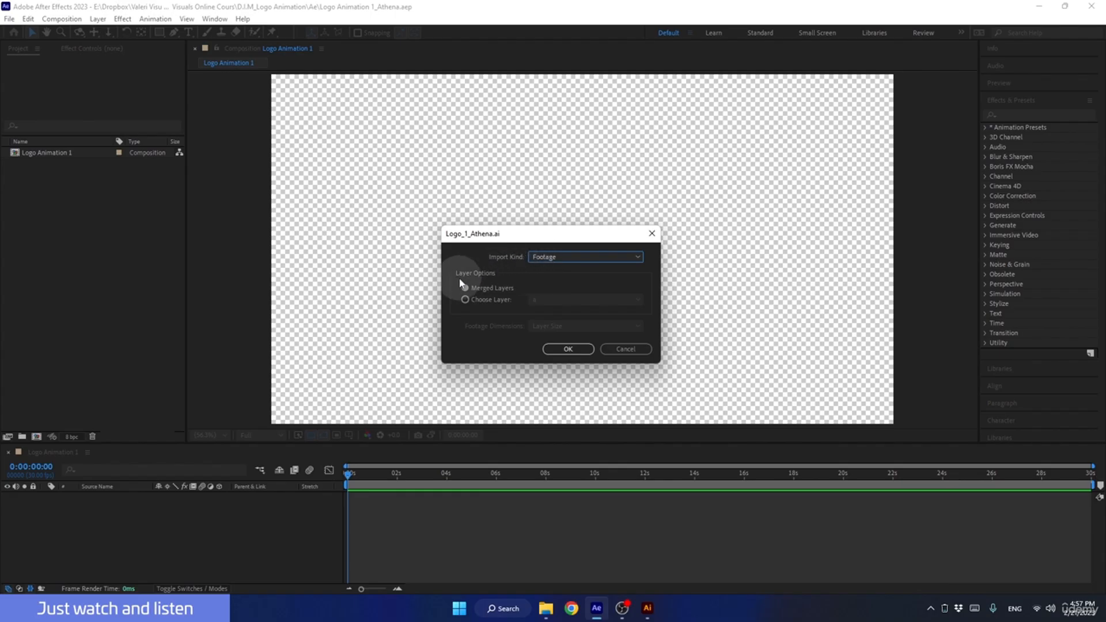
pyautogui.click(565, 347)
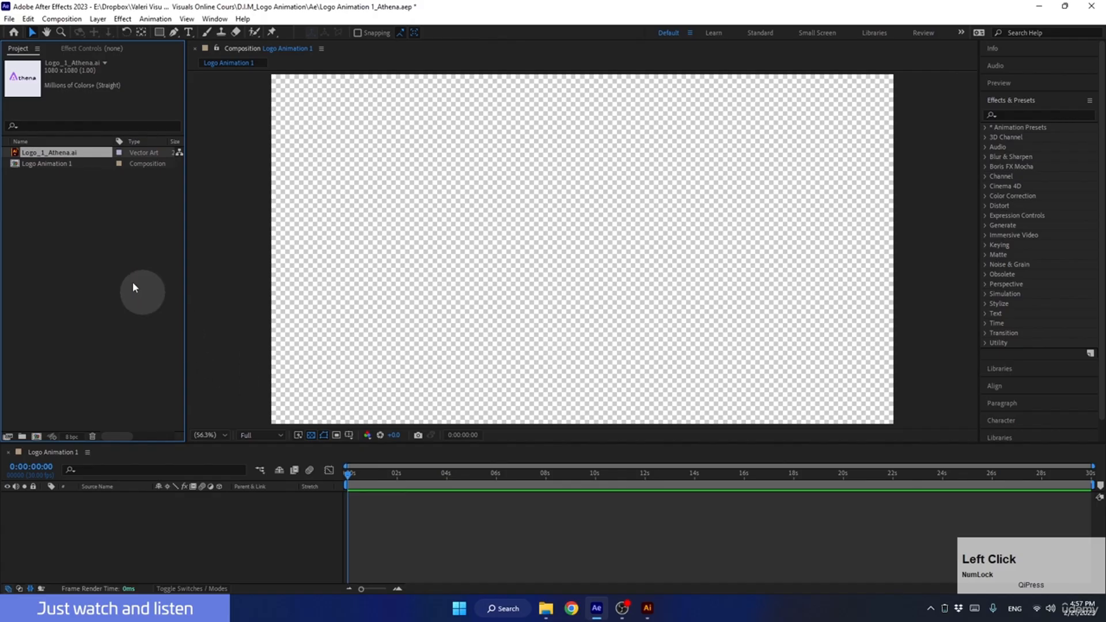
# Place the imported Logo_1_Athena.ai footage in the Logo Animation 1 composition and select its layer.
pyautogui.click(31, 157)
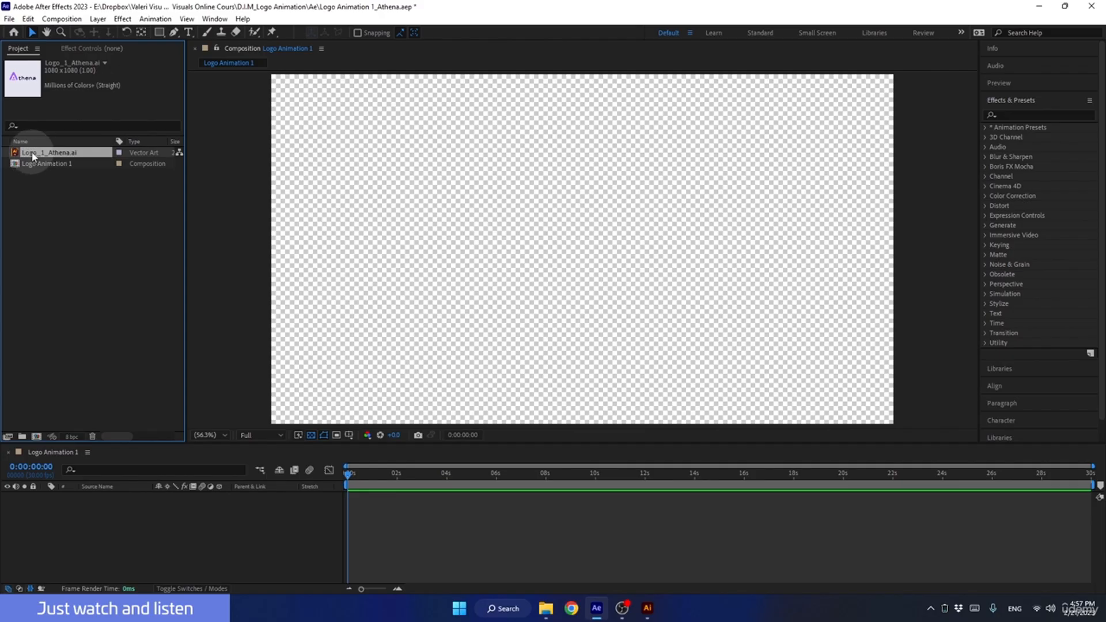
pyautogui.moveTo(32, 153); pyautogui.dragTo(534, 282)
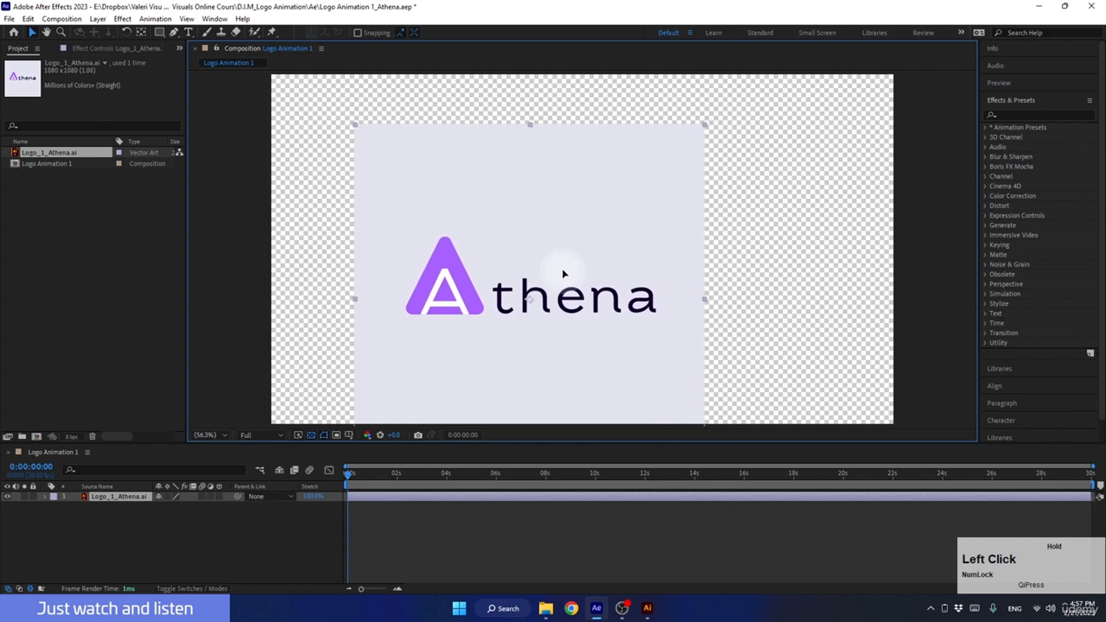
pyautogui.click(115, 499)
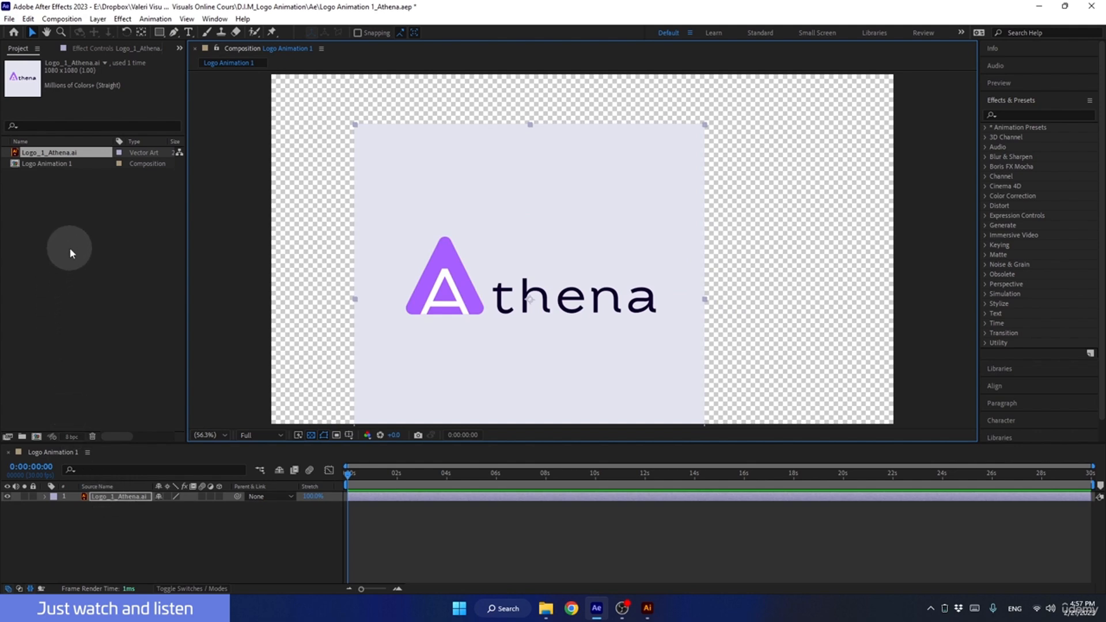
# Undo the placement of the Athena logo layer and the import of its file.
pyautogui.hotkey('ctrl', 'z')
pyautogui.hotkey('ctrl', 'z')
pyautogui.hotkey('ctrl', 'z')
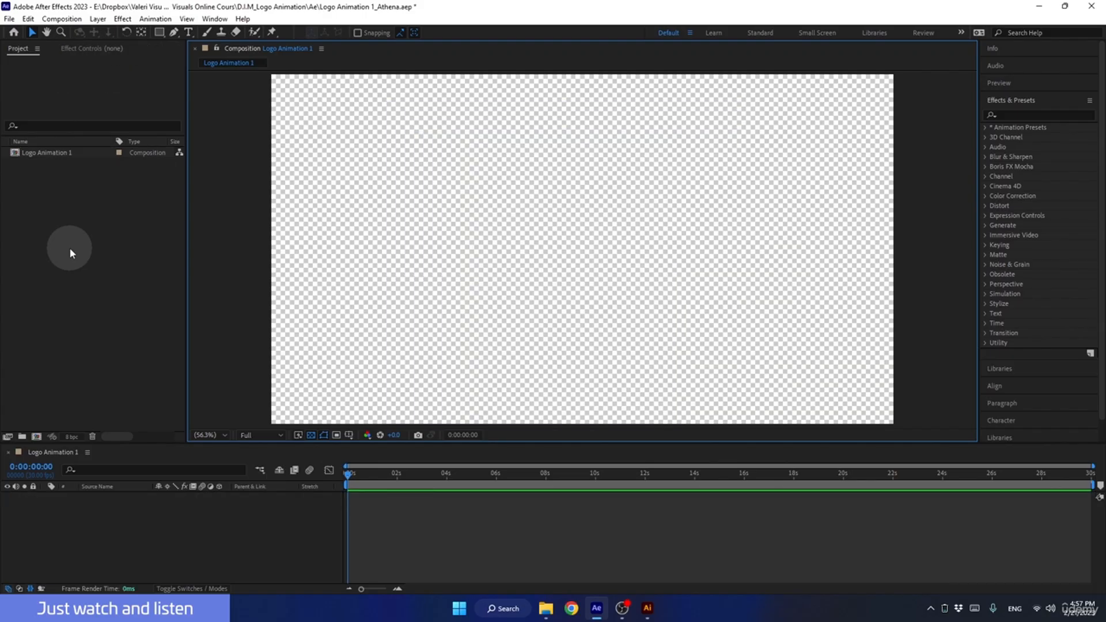
# Choose Logo_1_Athena.ai again for import from the Ai folder.
pyautogui.doubleClick(69, 248)
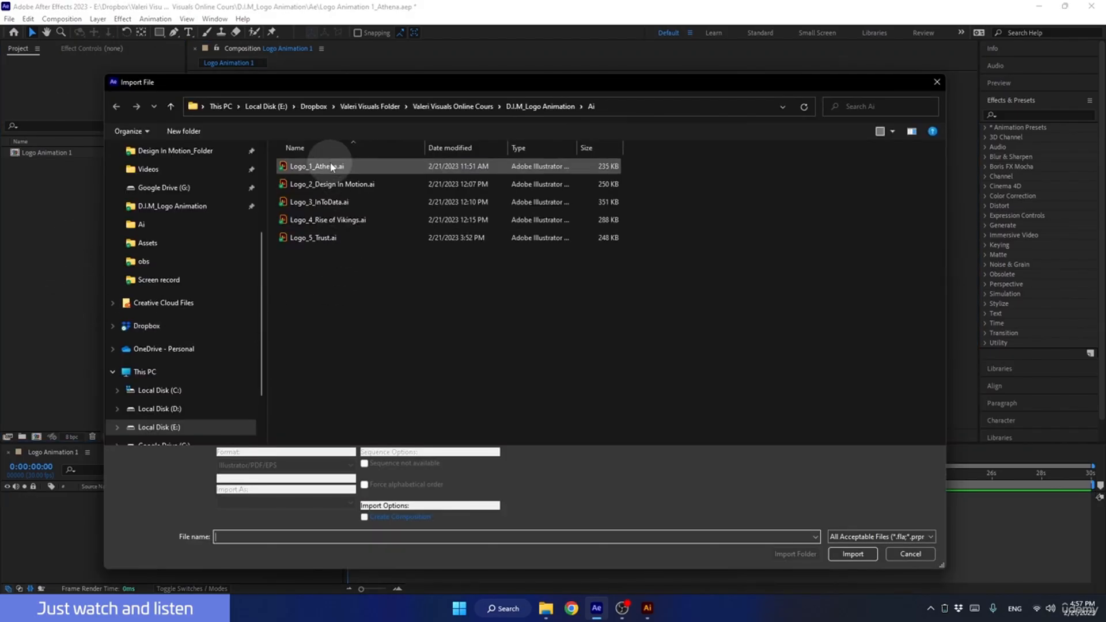
pyautogui.click(332, 167)
pyautogui.click(851, 554)
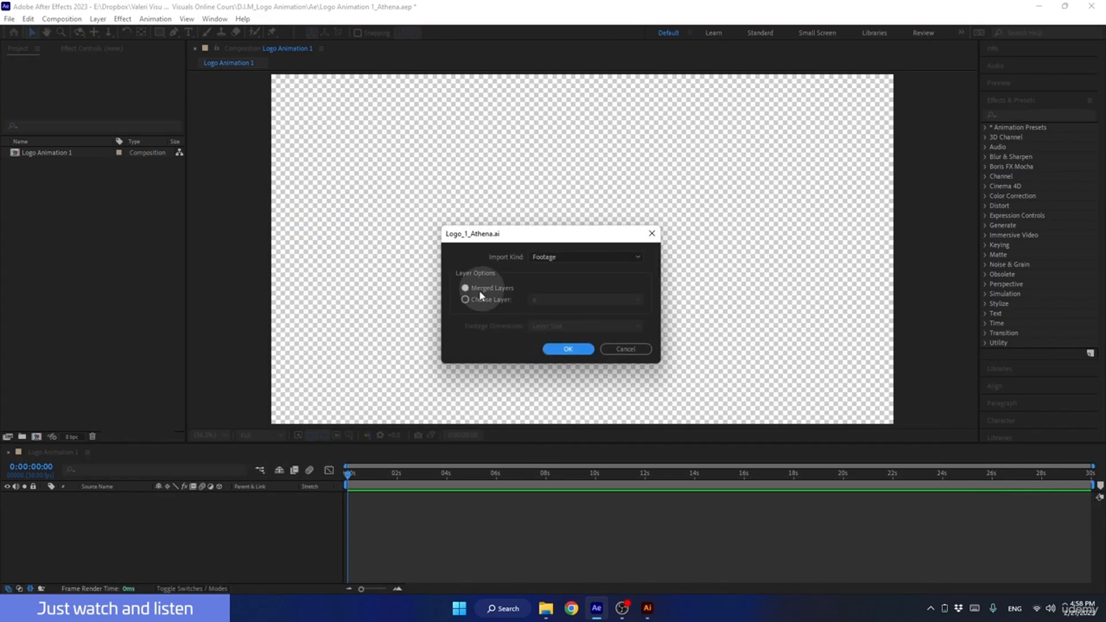
# Try the Choose Layer import option and compare its layer list with the logo's layers in Illustrator.
pyautogui.click(467, 298)
pyautogui.click(546, 299)
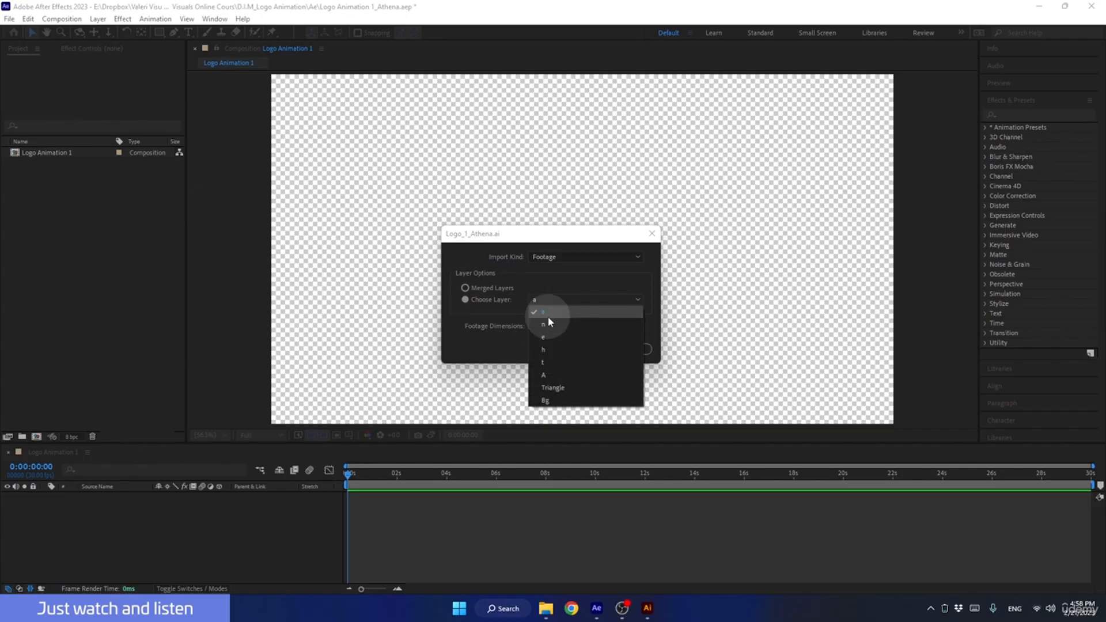
pyautogui.click(648, 608)
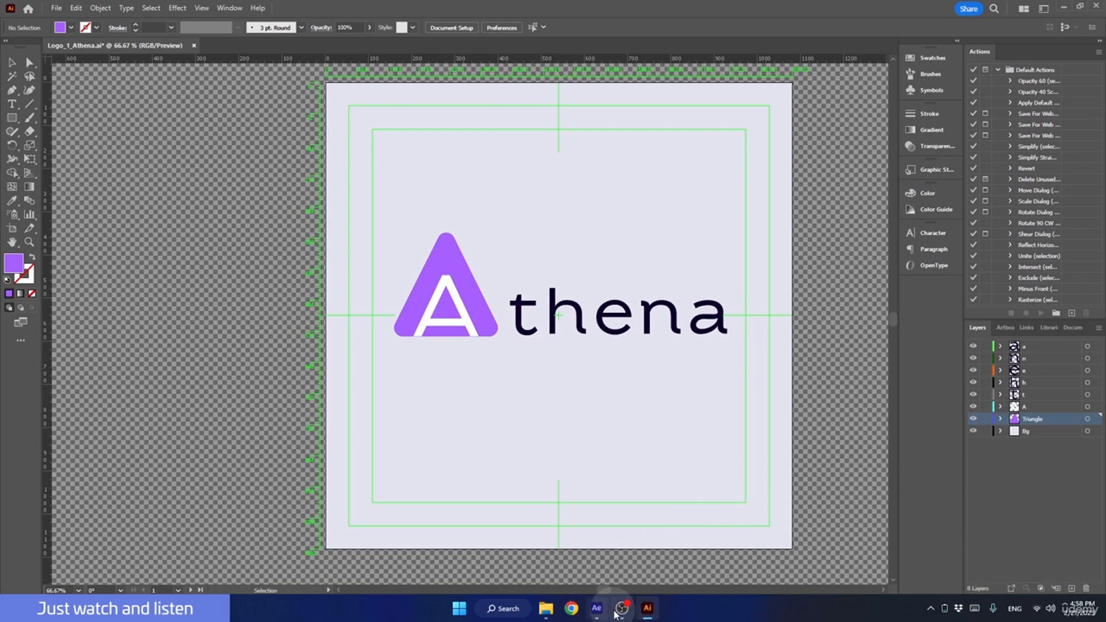
pyautogui.click(645, 609)
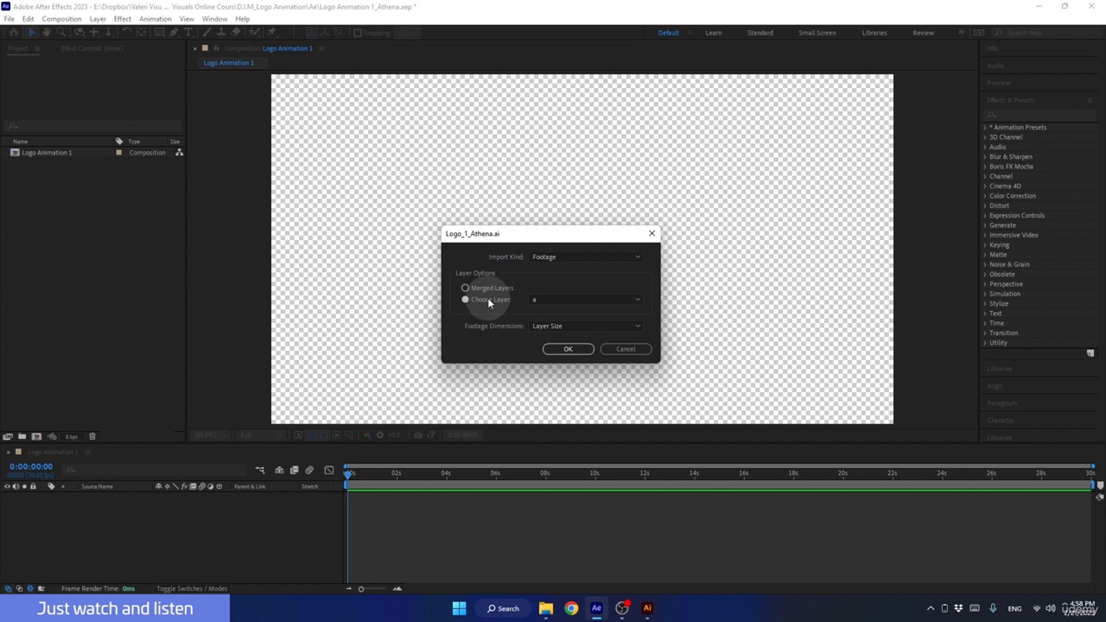
# Import Logo_1_Athena.ai with Import Kind set to Composition and Footage Dimensions set to Document Size.
pyautogui.click(465, 288)
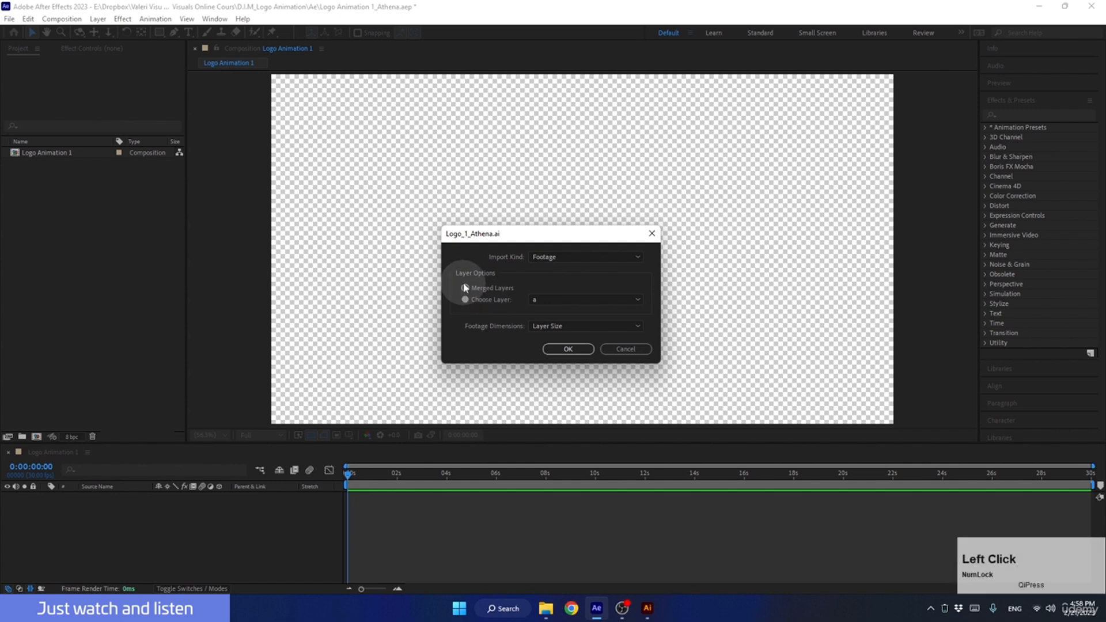
pyautogui.click(545, 256)
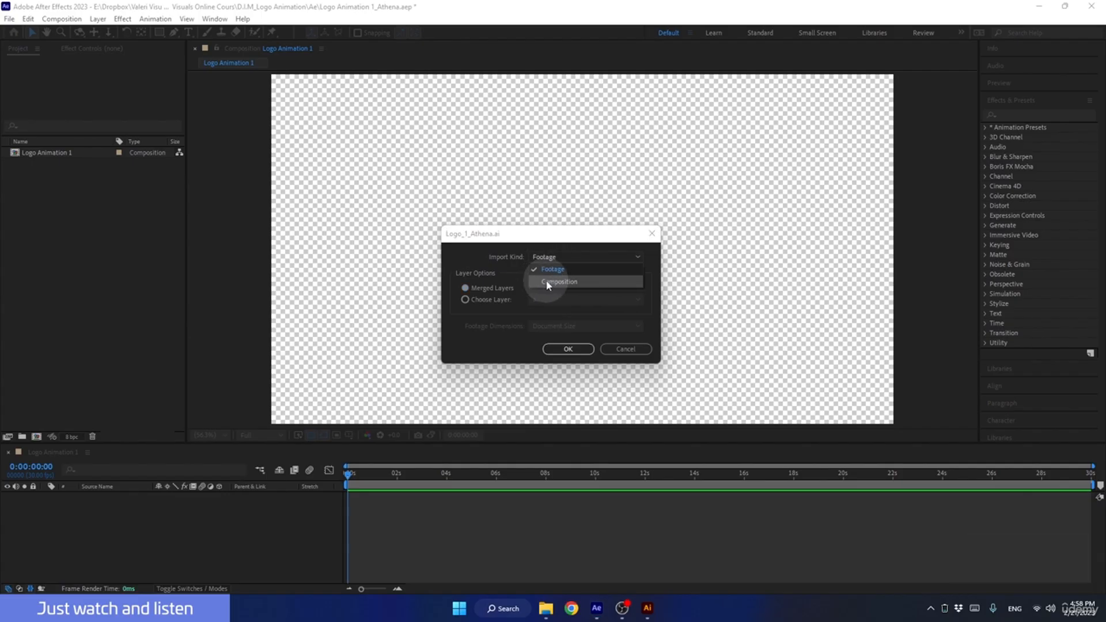
pyautogui.click(547, 282)
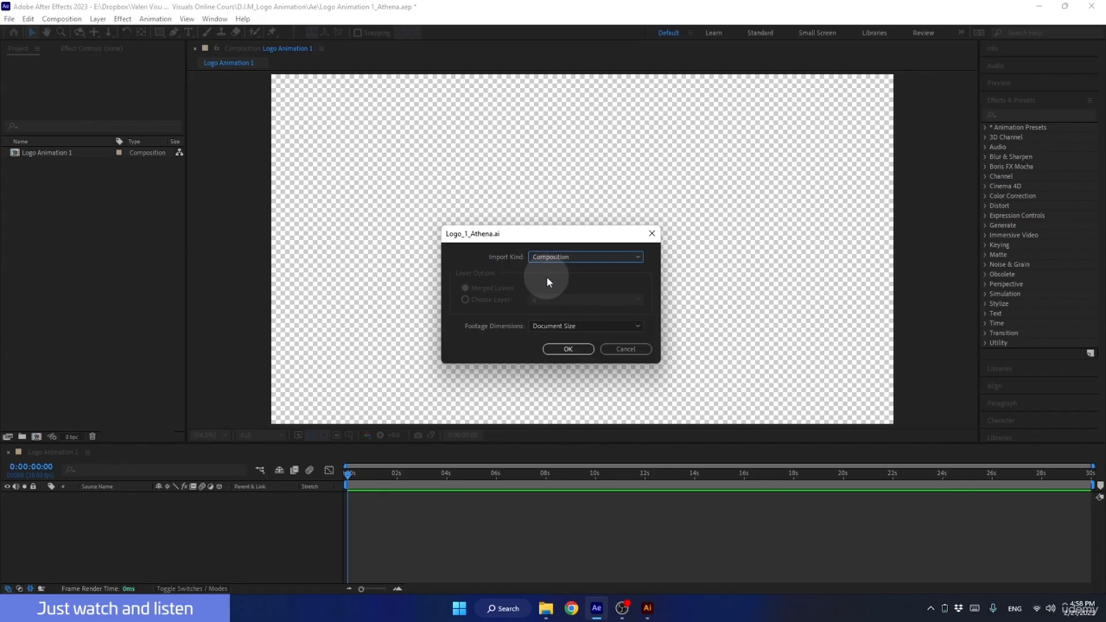
pyautogui.click(542, 326)
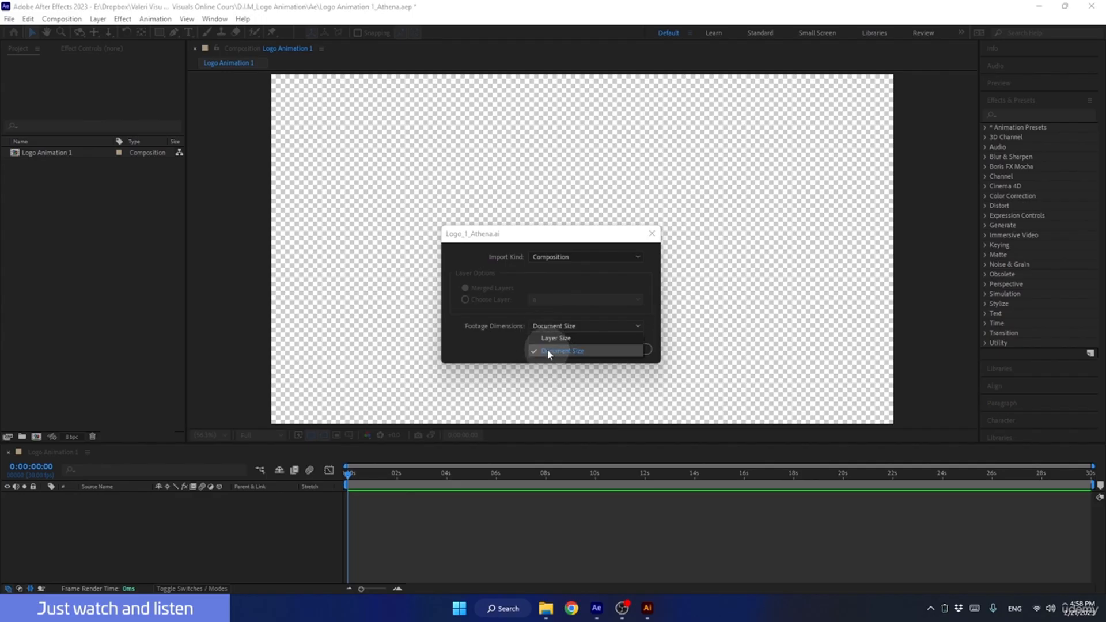
pyautogui.click(548, 349)
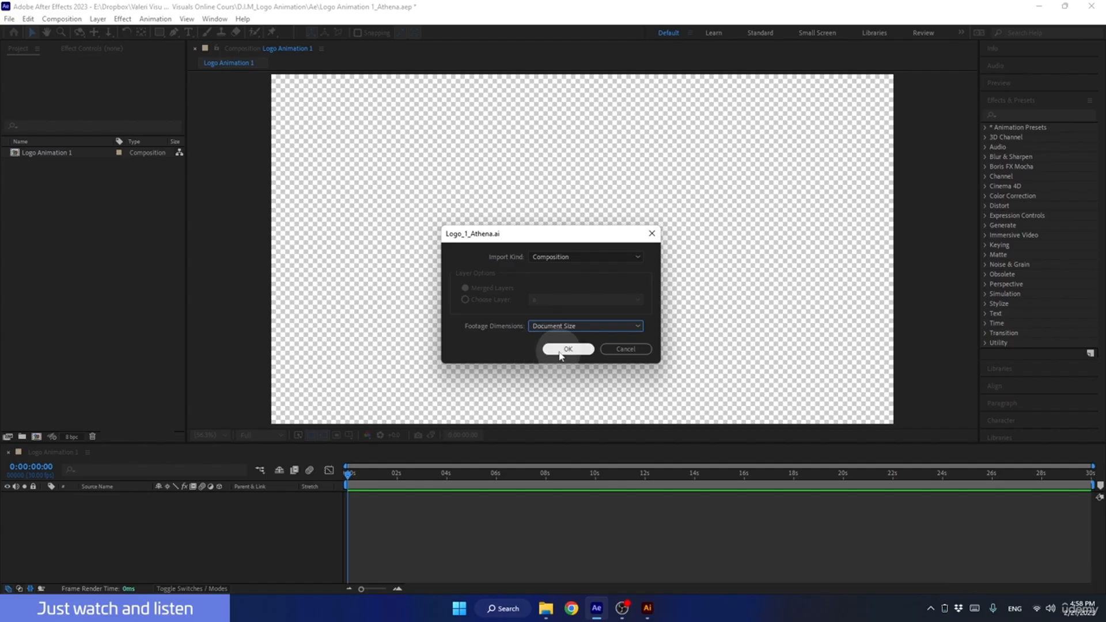
pyautogui.click(558, 351)
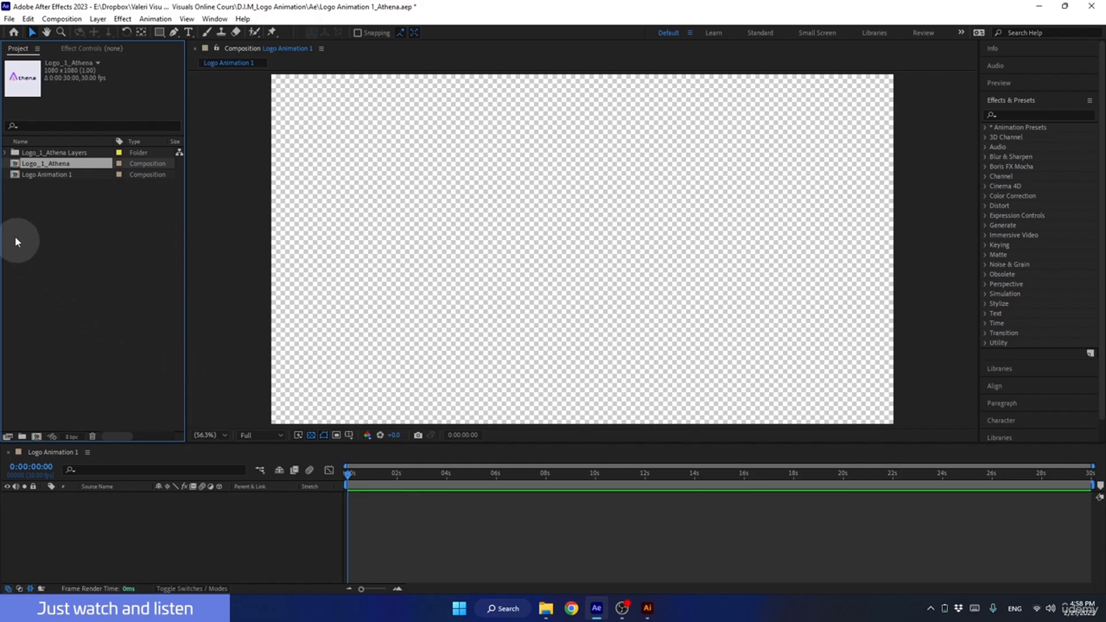
# Look through the Triangle, t, n and h items in the Logo_1_Athena Layers folder, then collapse it.
pyautogui.click(27, 153)
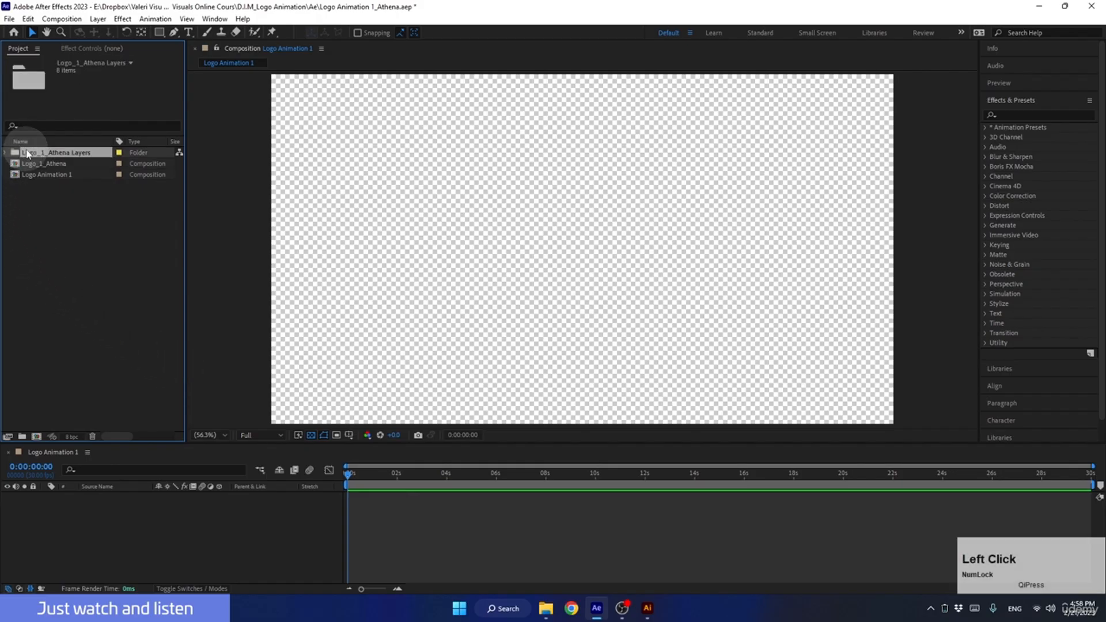
pyautogui.click(5, 153)
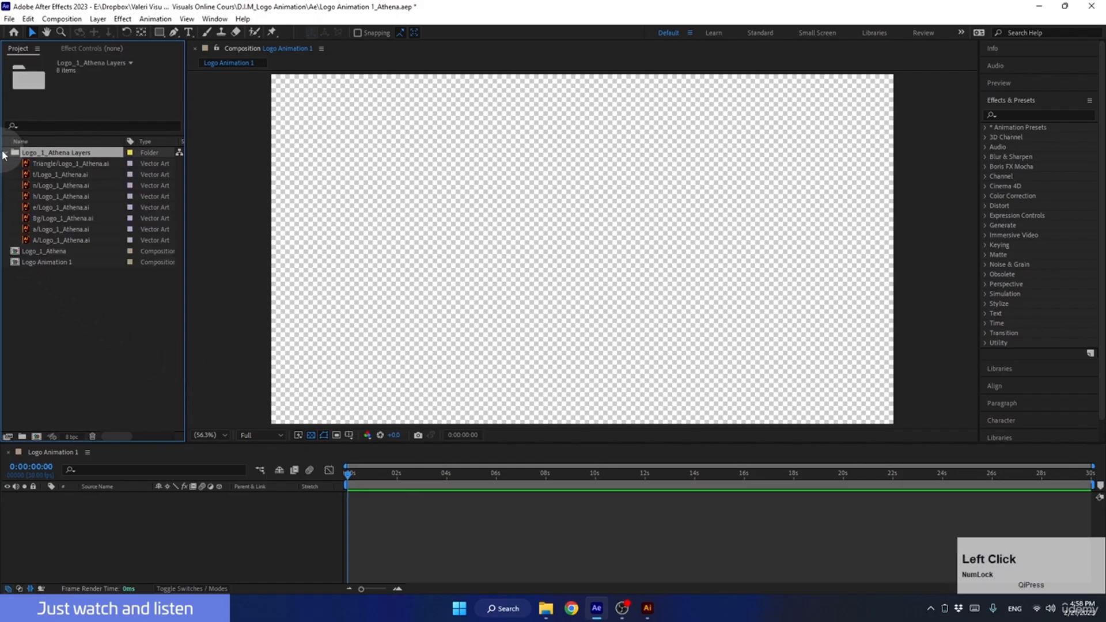
pyautogui.click(42, 165)
pyautogui.click(42, 175)
pyautogui.click(40, 186)
pyautogui.click(40, 196)
pyautogui.click(5, 154)
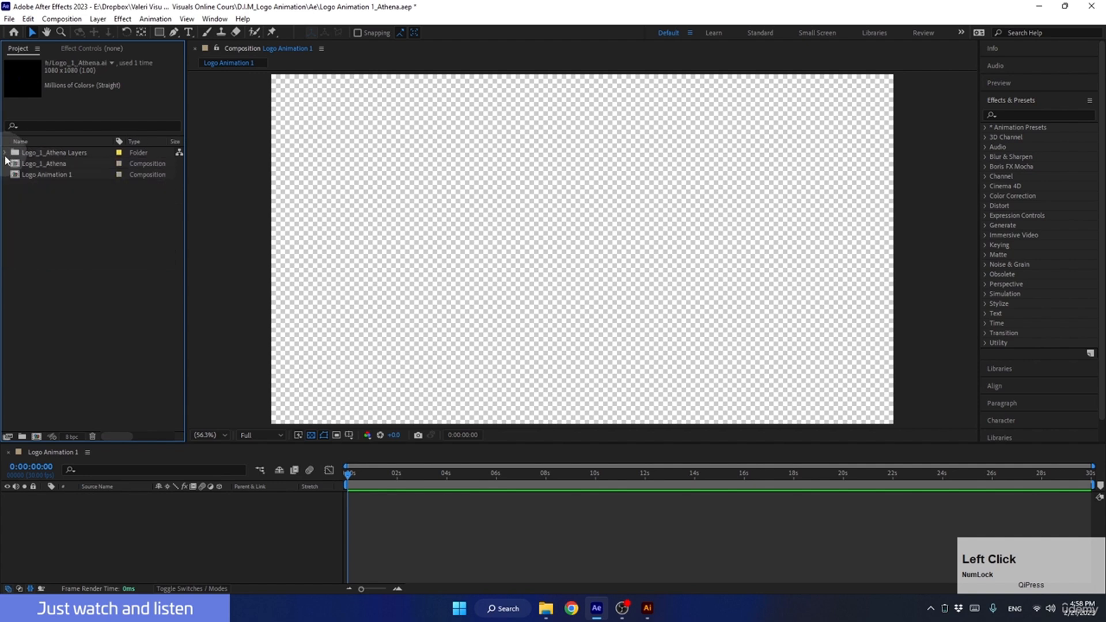
# Open the Logo_1_Athena composition and check its Bg, Triangle and A layers by switching each one's visibility off and on.
pyautogui.click(37, 164)
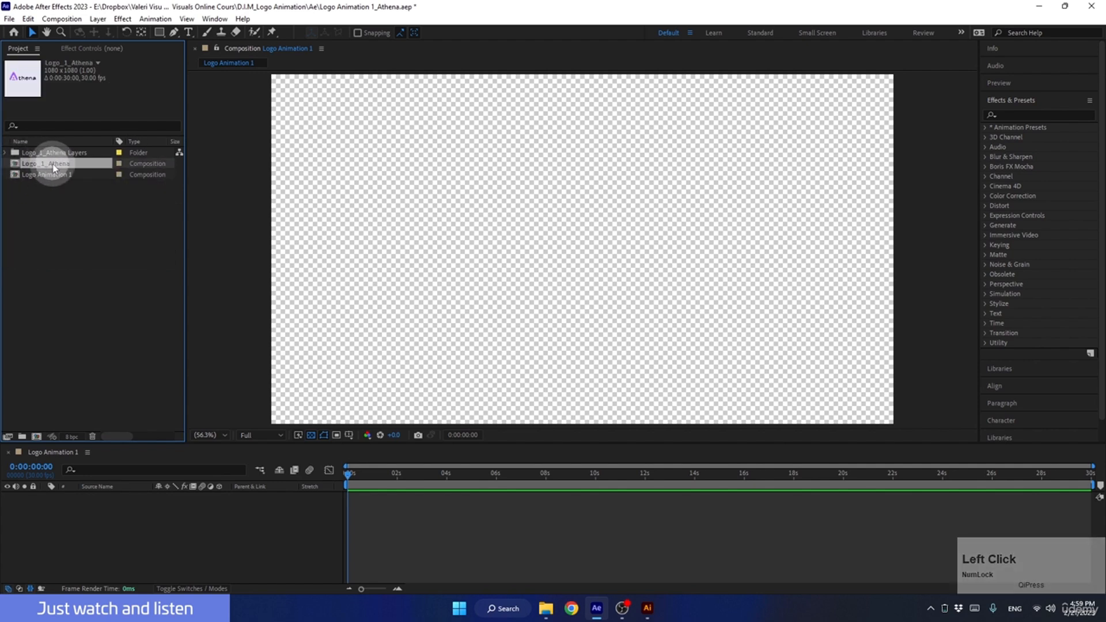
pyautogui.doubleClick(53, 165)
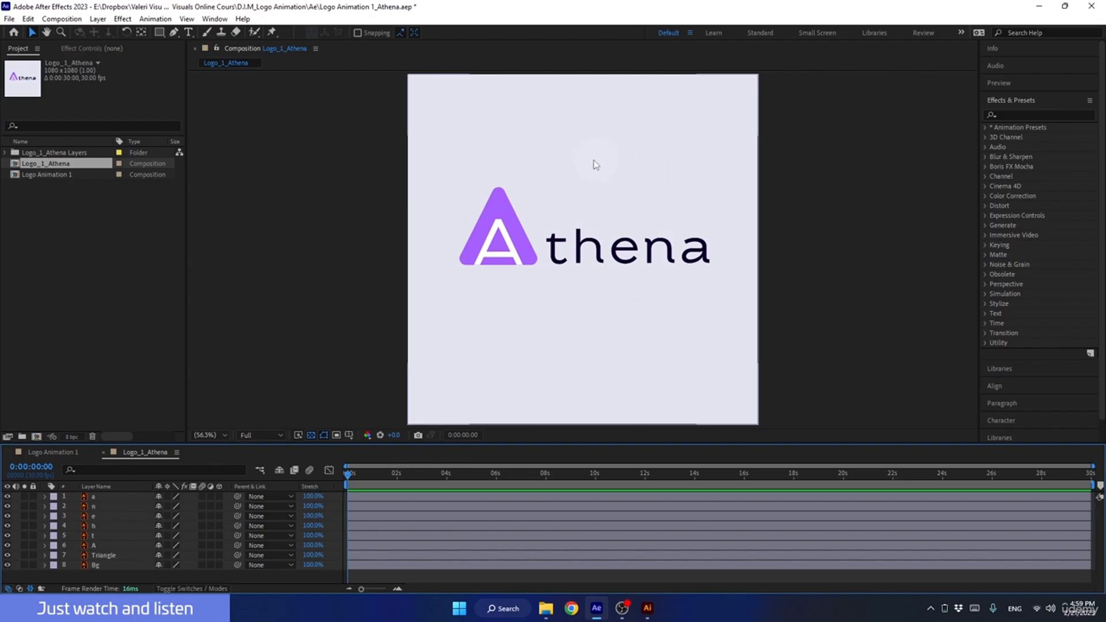
pyautogui.click(108, 565)
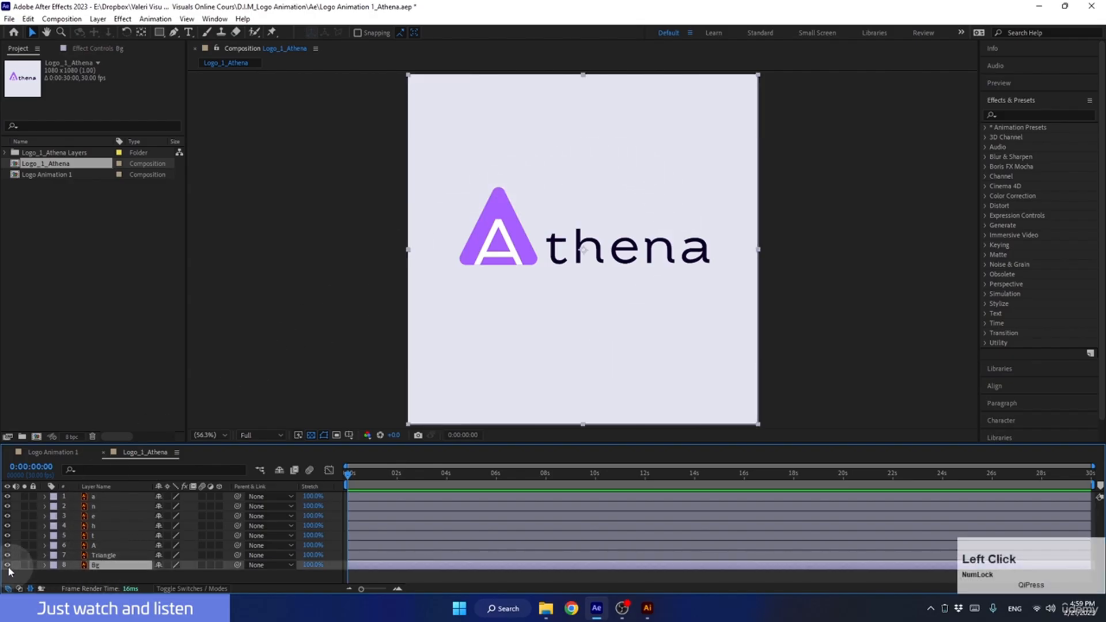
pyautogui.click(7, 564)
pyautogui.click(7, 564)
pyautogui.click(7, 554)
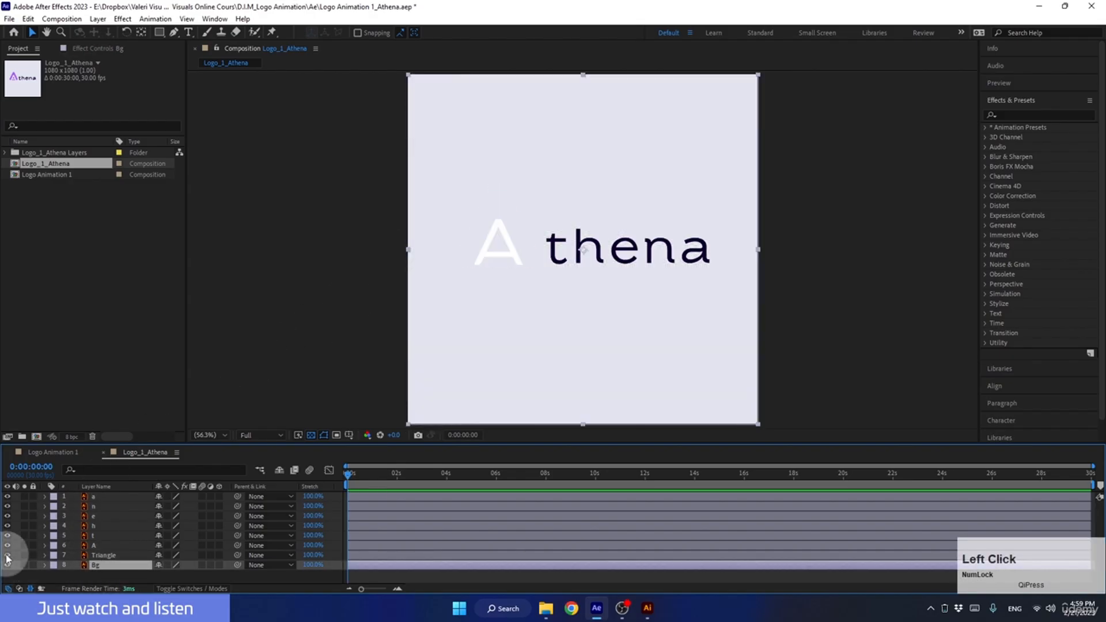
pyautogui.click(7, 554)
pyautogui.click(7, 545)
pyautogui.click(7, 545)
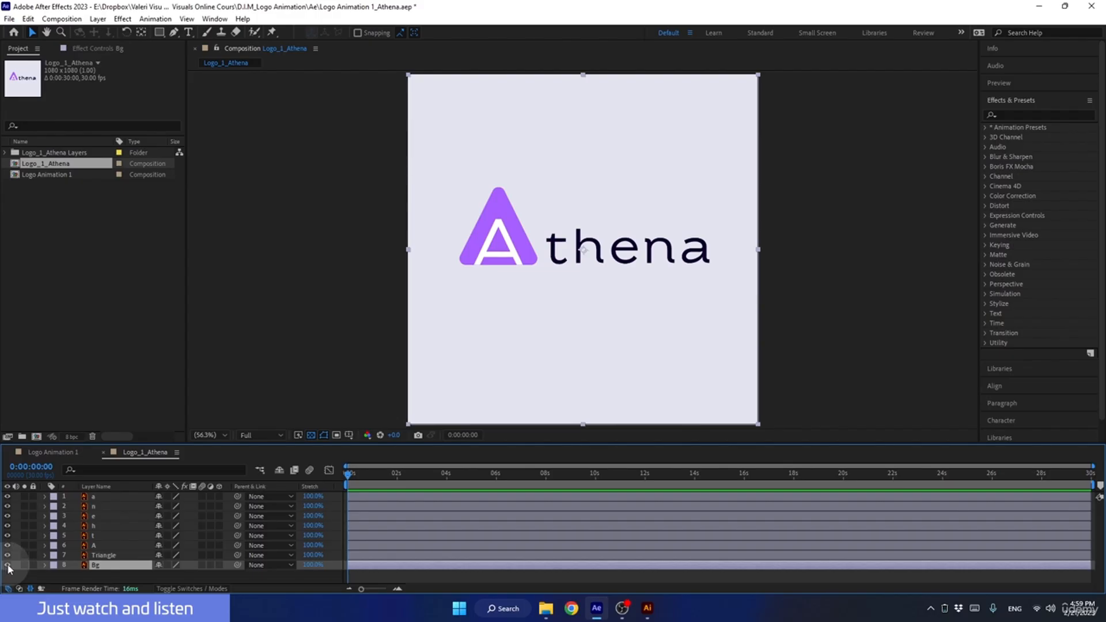
# Show only the Triangle layer with the transparency grid off, and shift the triangle slightly to test its layer bounds.
pyautogui.click(8, 565)
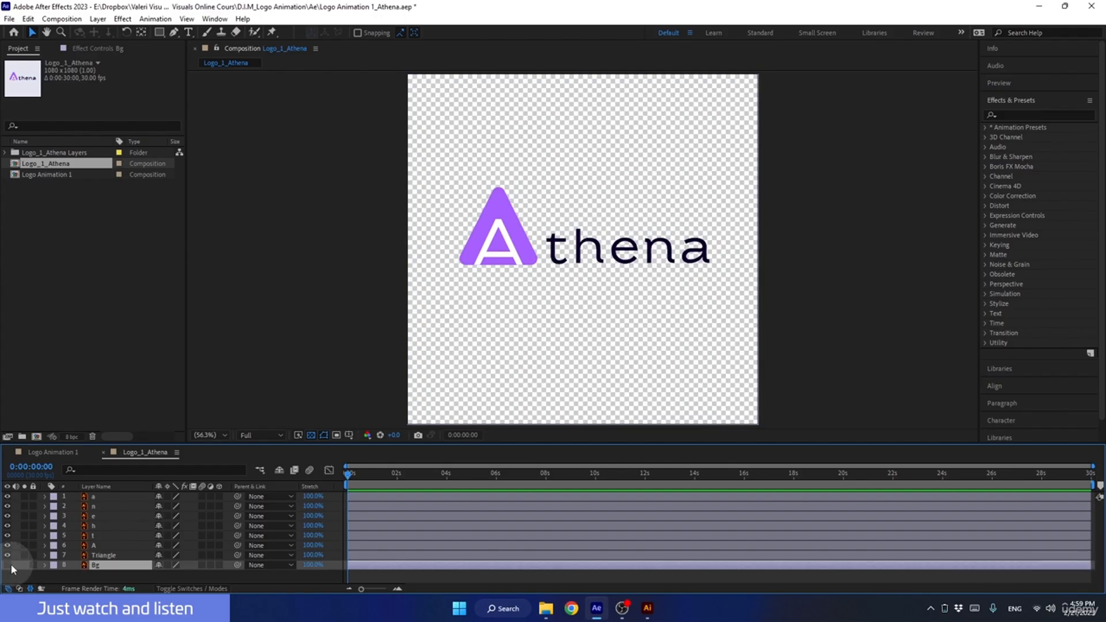
pyautogui.click(311, 436)
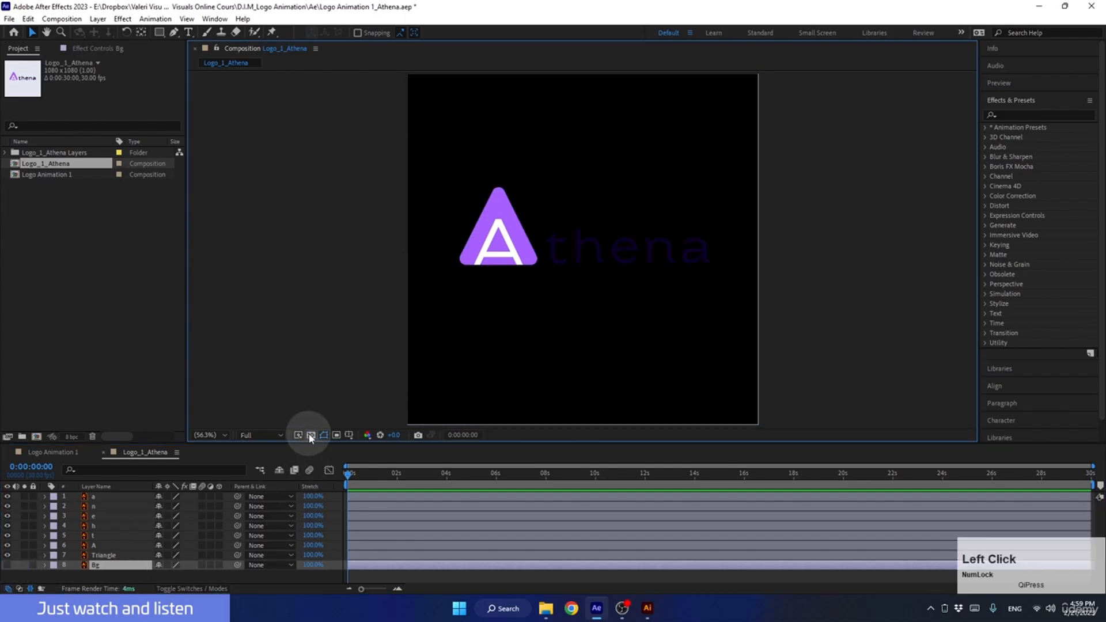
pyautogui.click(103, 555)
pyautogui.moveTo(7, 545); pyautogui.dragTo(9, 500)
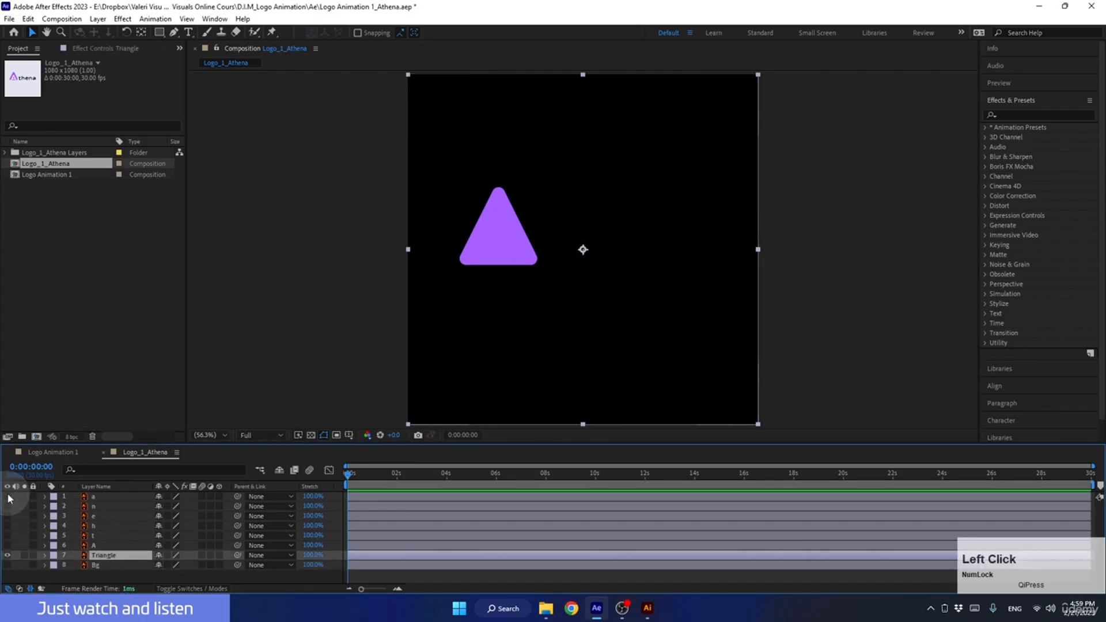
pyautogui.moveTo(496, 244)
pyautogui.mouseDown()
pyautogui.moveTo(563, 275)
pyautogui.moveTo(489, 190)
pyautogui.moveTo(555, 254)
pyautogui.moveTo(476, 232)
pyautogui.moveTo(442, 236)
pyautogui.moveTo(522, 248)
pyautogui.moveTo(437, 256)
pyautogui.moveTo(511, 247)
pyautogui.moveTo(461, 252)
pyautogui.moveTo(498, 243)
pyautogui.mouseUp()
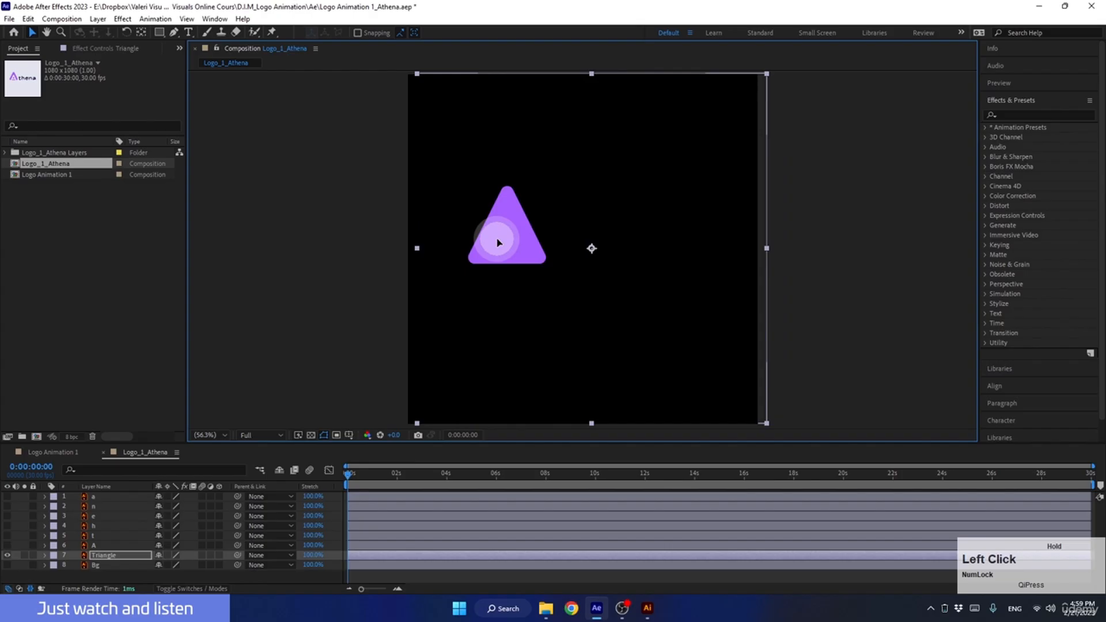
# Hide the Triangle layer, show only the capital A layer, and try moving it around the composition.
pyautogui.click(7, 555)
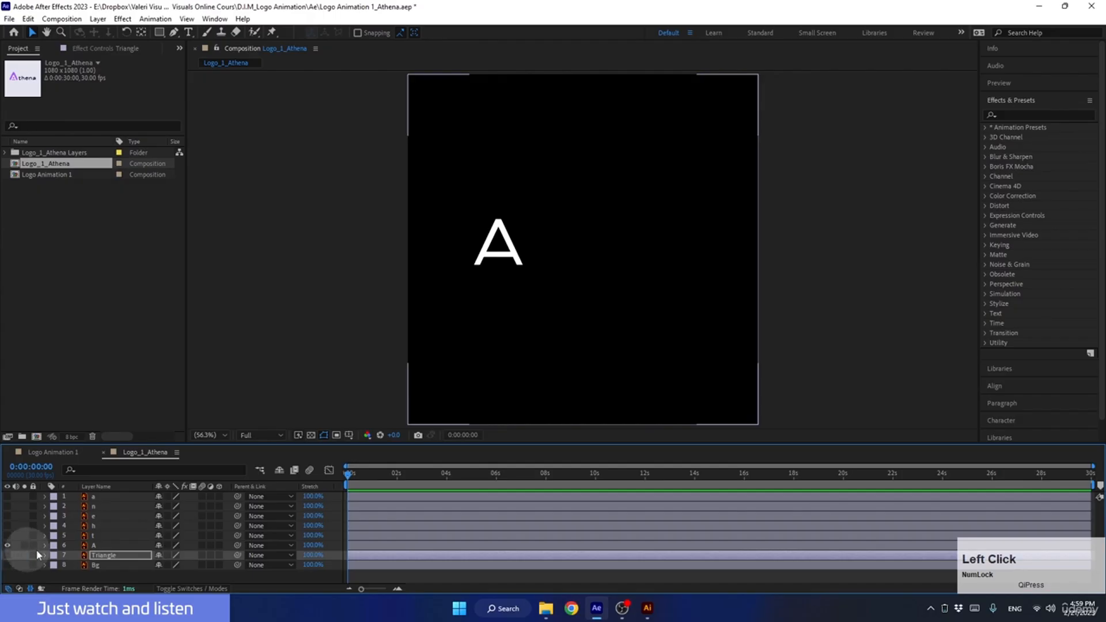
pyautogui.click(95, 546)
pyautogui.moveTo(514, 243); pyautogui.dragTo(471, 287)
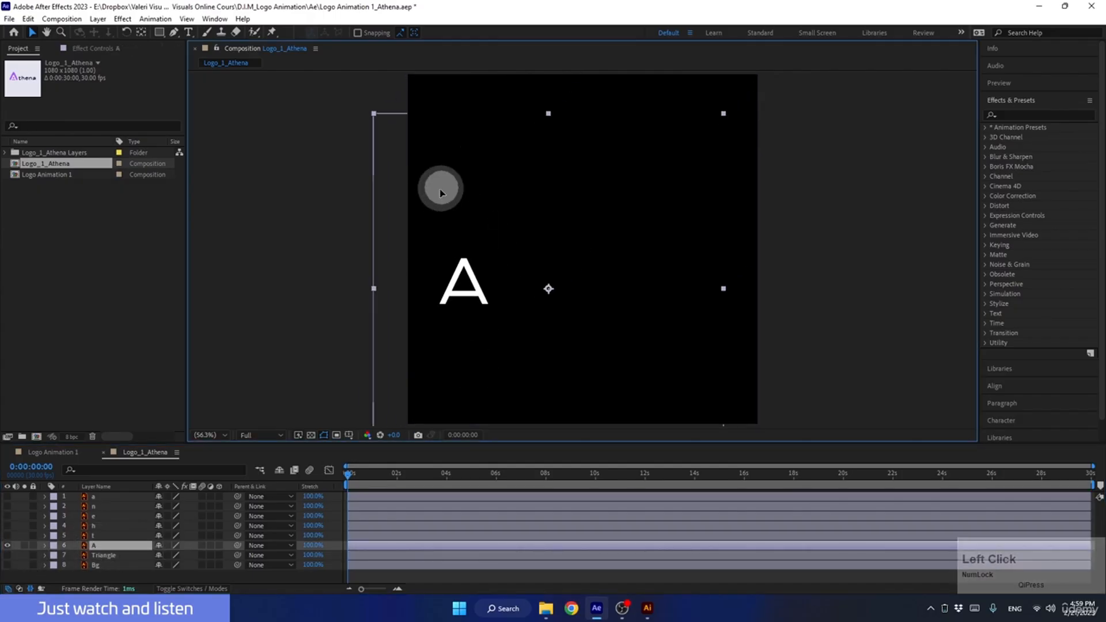
pyautogui.moveTo(582, 373); pyautogui.dragTo(609, 343)
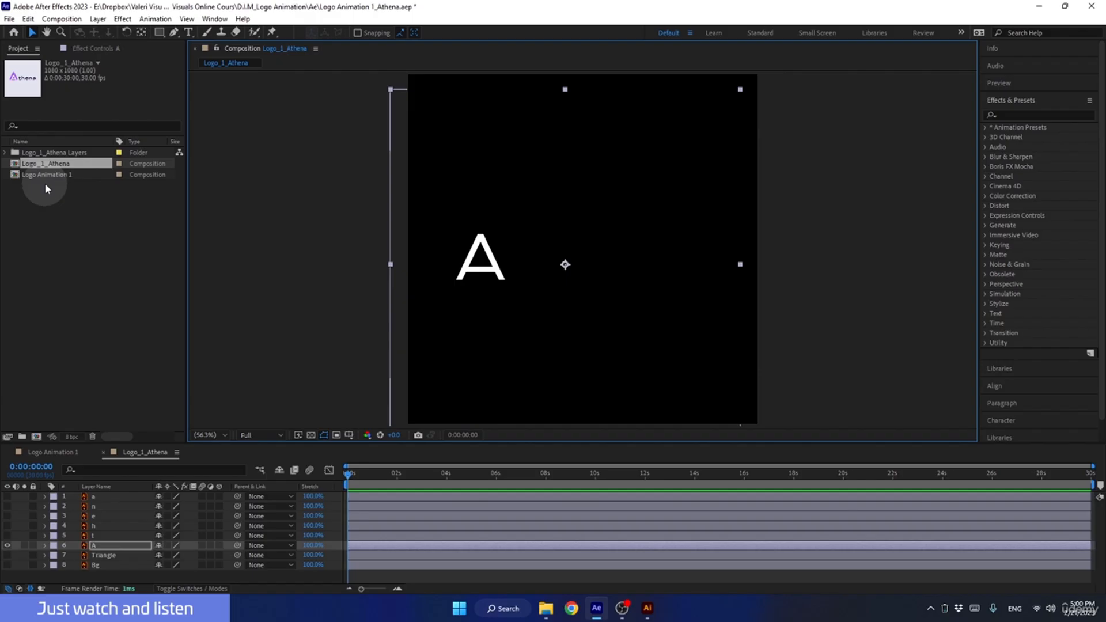
# Delete the Logo_1_Athena Layers folder and the Logo_1_Athena composition from the project.
pyautogui.click(35, 156)
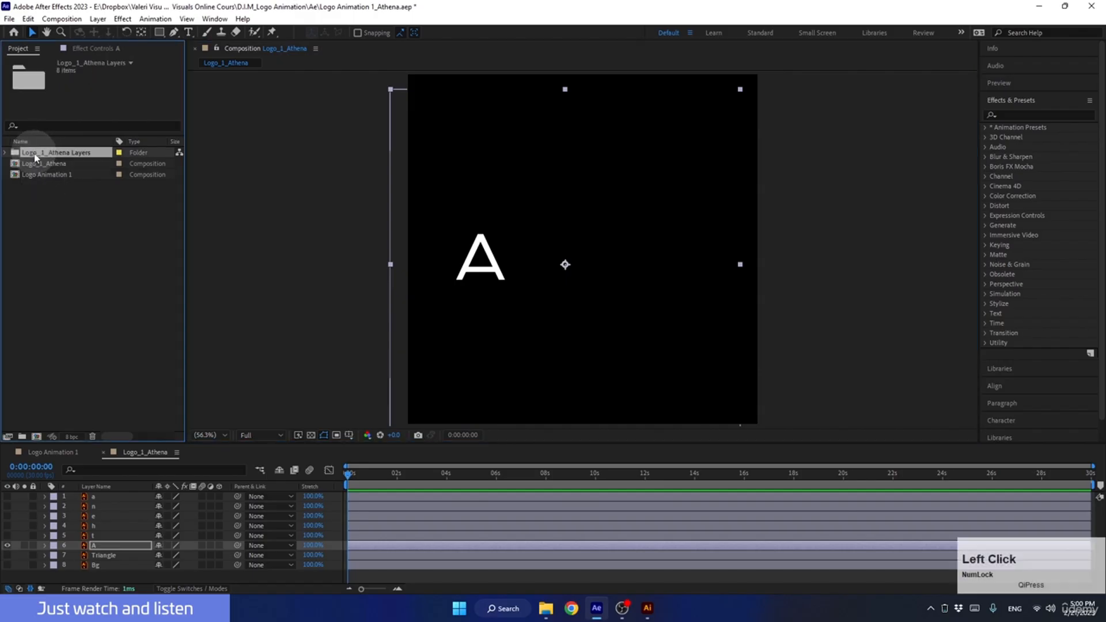
pyautogui.keyDown('shift'); pyautogui.click(39, 167); pyautogui.keyUp('shift')
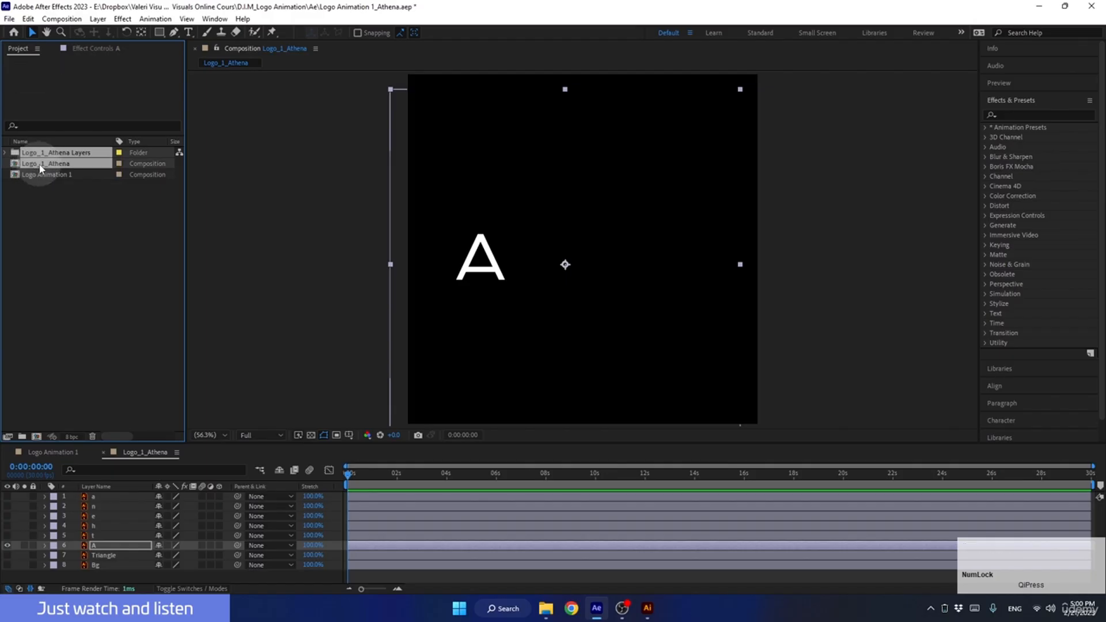
pyautogui.press('Delete')
pyautogui.press('Return')
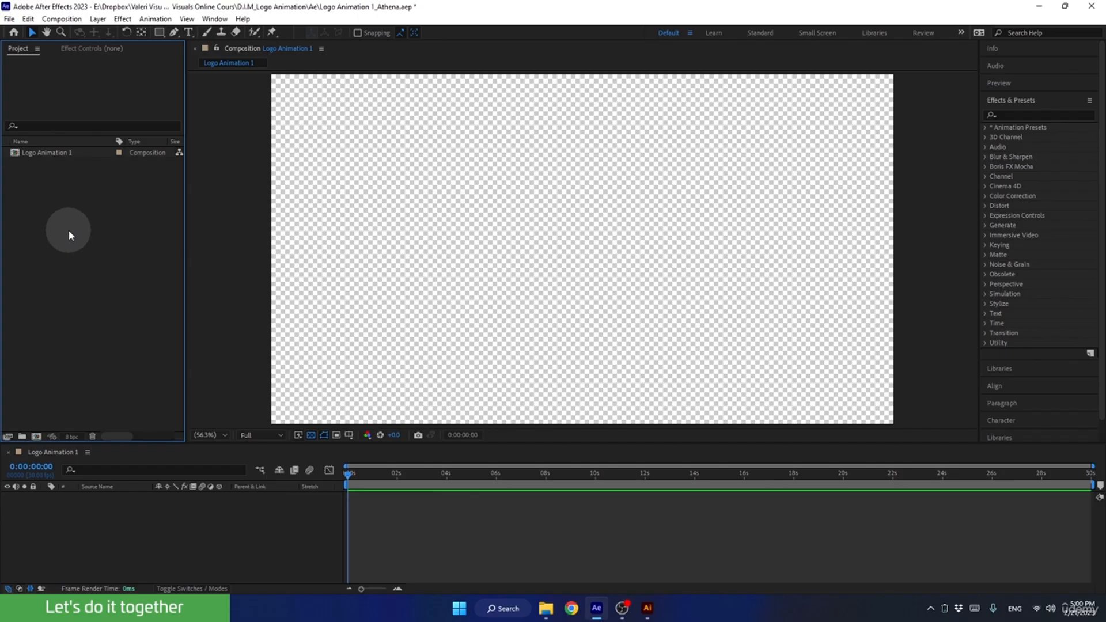
# Import Logo_1_Athena.ai from the Ai folder as a Composition with Footage Dimensions set to Layer Size.
pyautogui.doubleClick(68, 230)
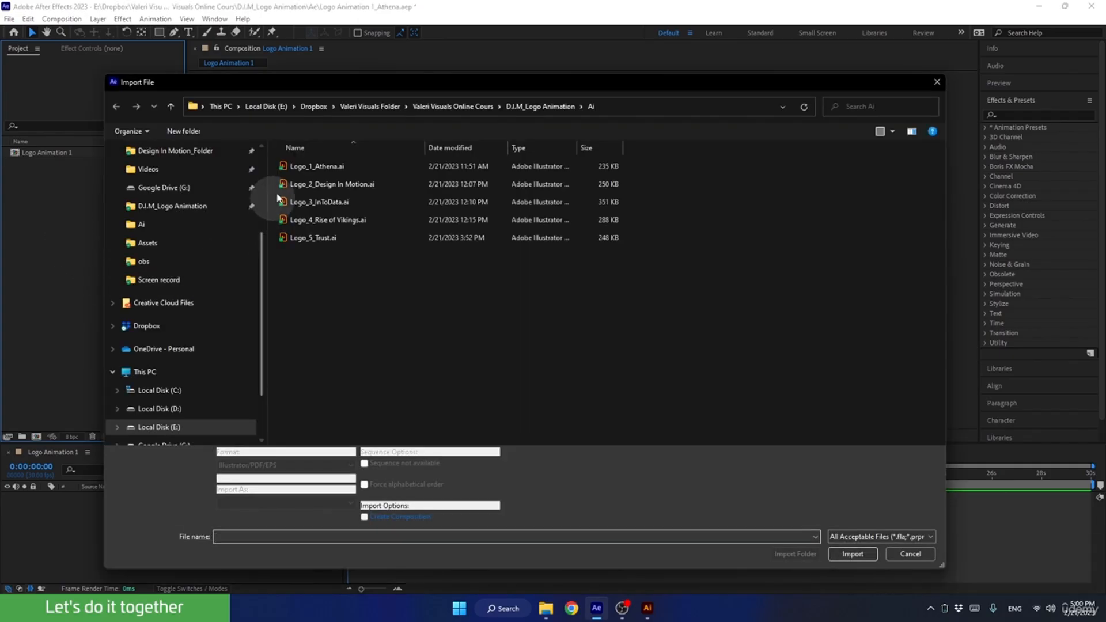
pyautogui.click(294, 168)
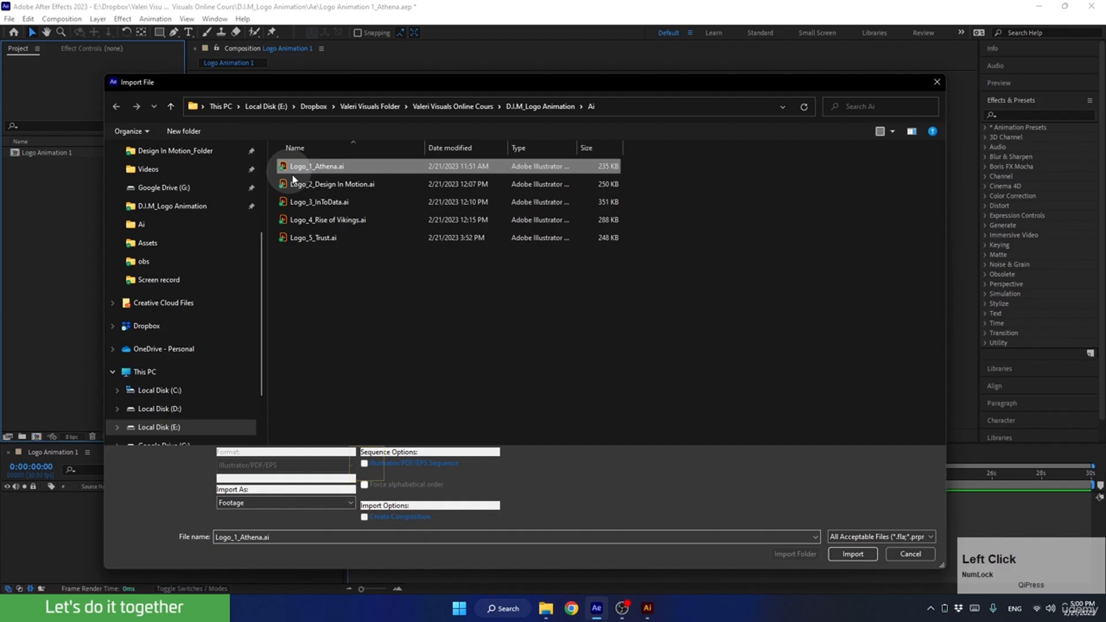
pyautogui.click(841, 555)
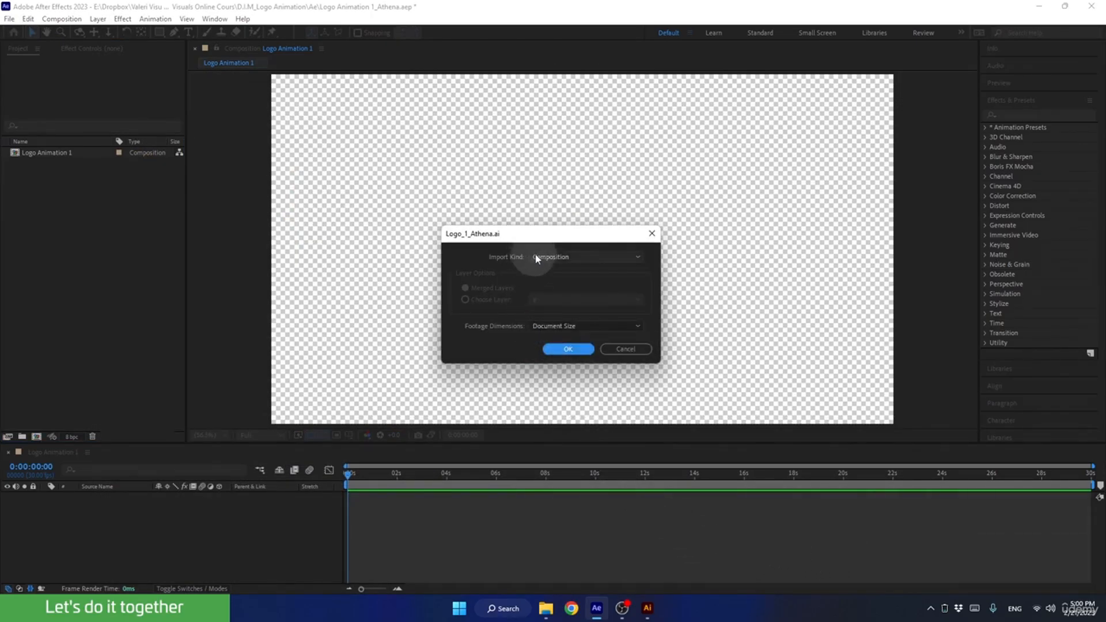
pyautogui.click(535, 258)
pyautogui.click(544, 278)
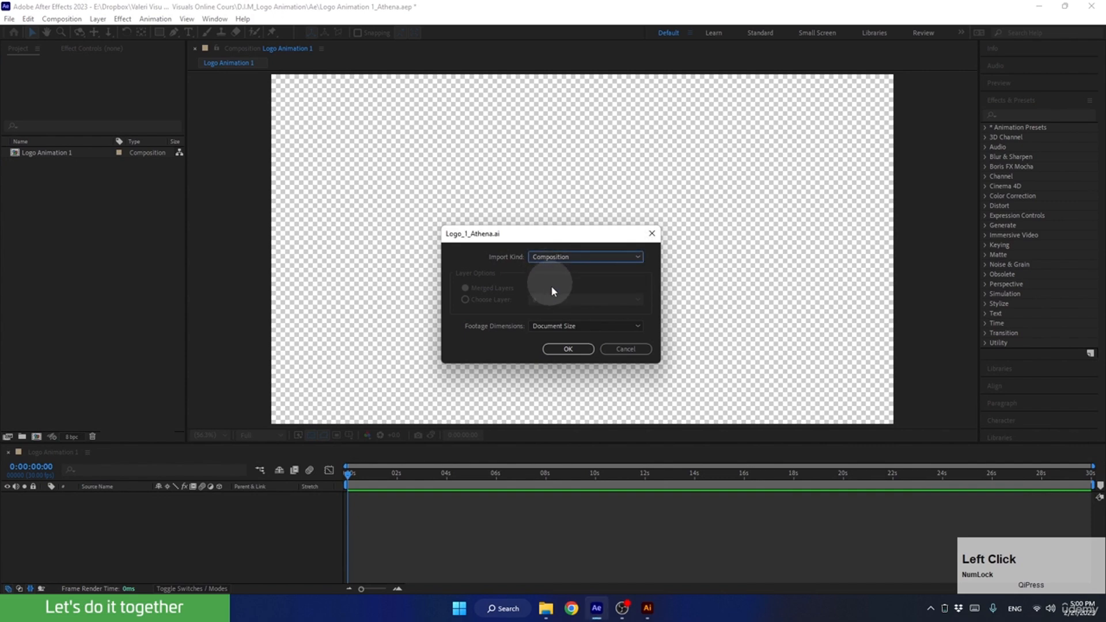
pyautogui.click(550, 326)
pyautogui.click(551, 338)
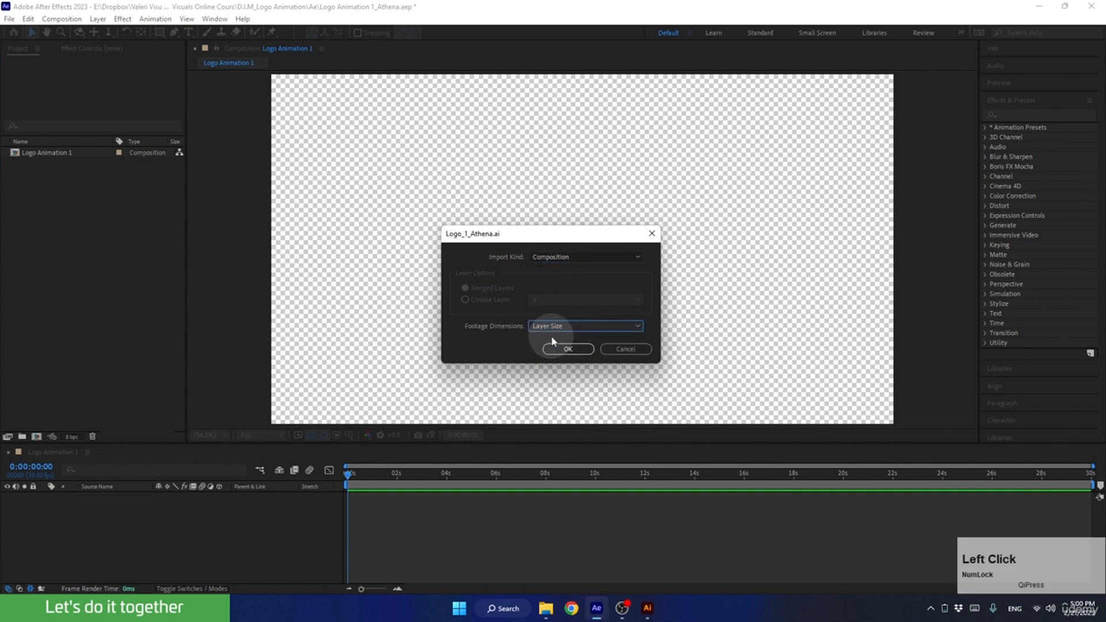
pyautogui.click(563, 349)
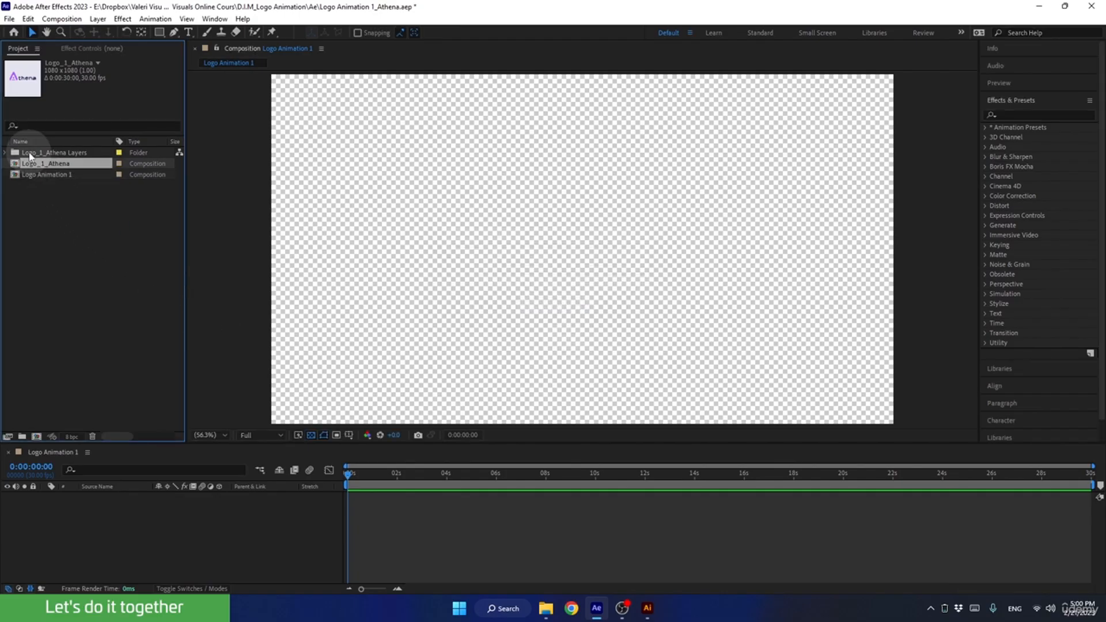
# Check the dimensions of the t and Bg items inside the newly imported Logo_1_Athena Layers folder.
pyautogui.click(46, 152)
pyautogui.click(5, 152)
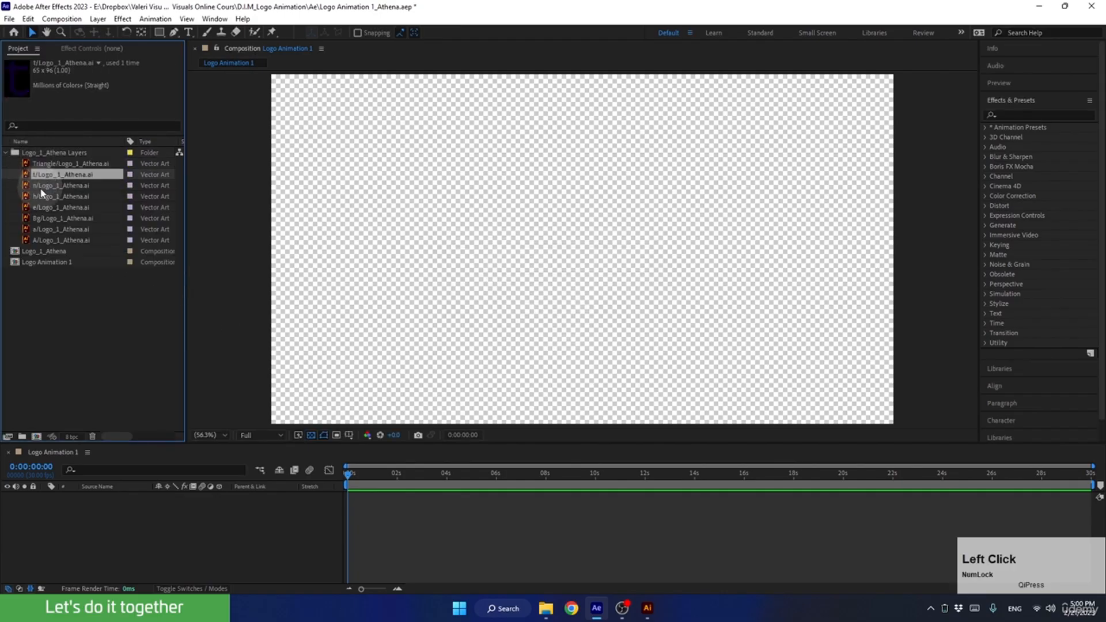
pyautogui.click(43, 218)
pyautogui.click(5, 152)
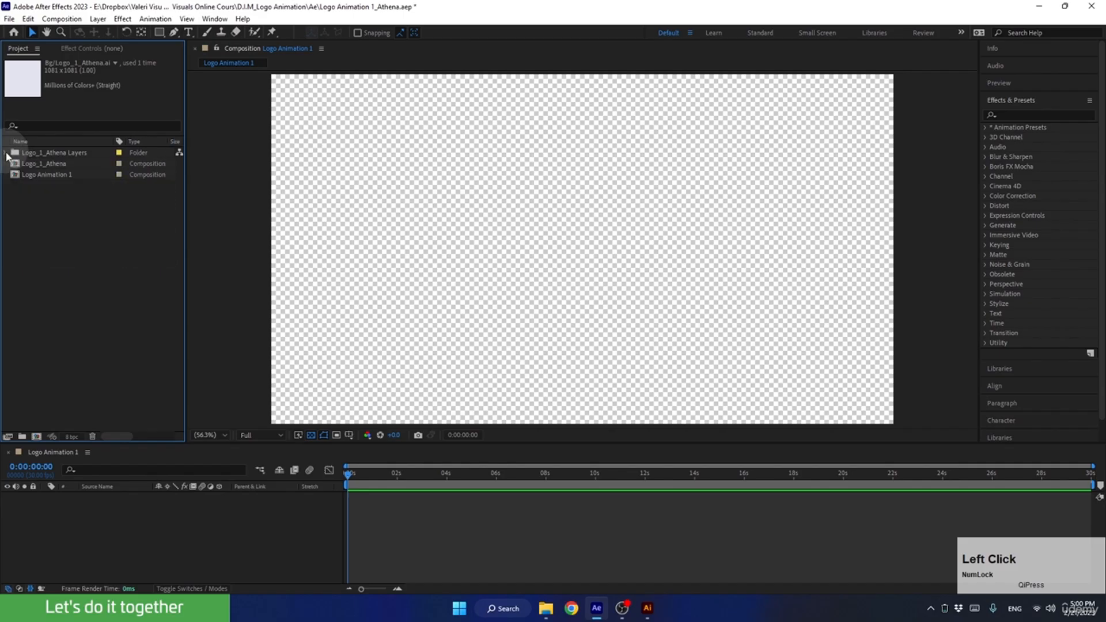
# Open the Logo_1_Athena composition and inspect the bounds of its Triangle and capital A layers.
pyautogui.doubleClick(37, 163)
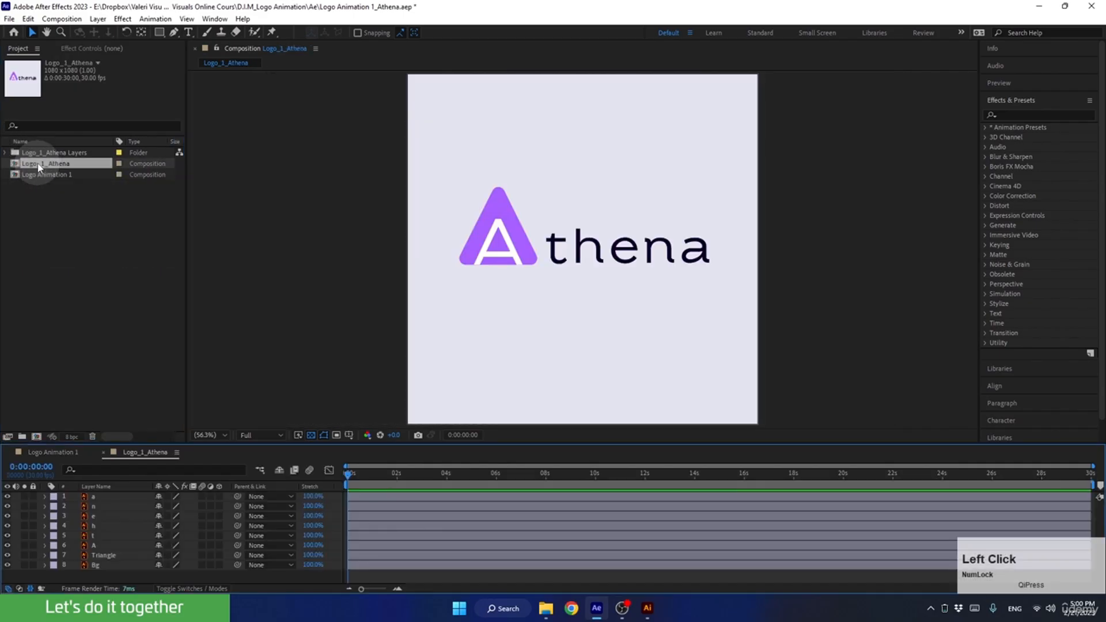
pyautogui.click(95, 555)
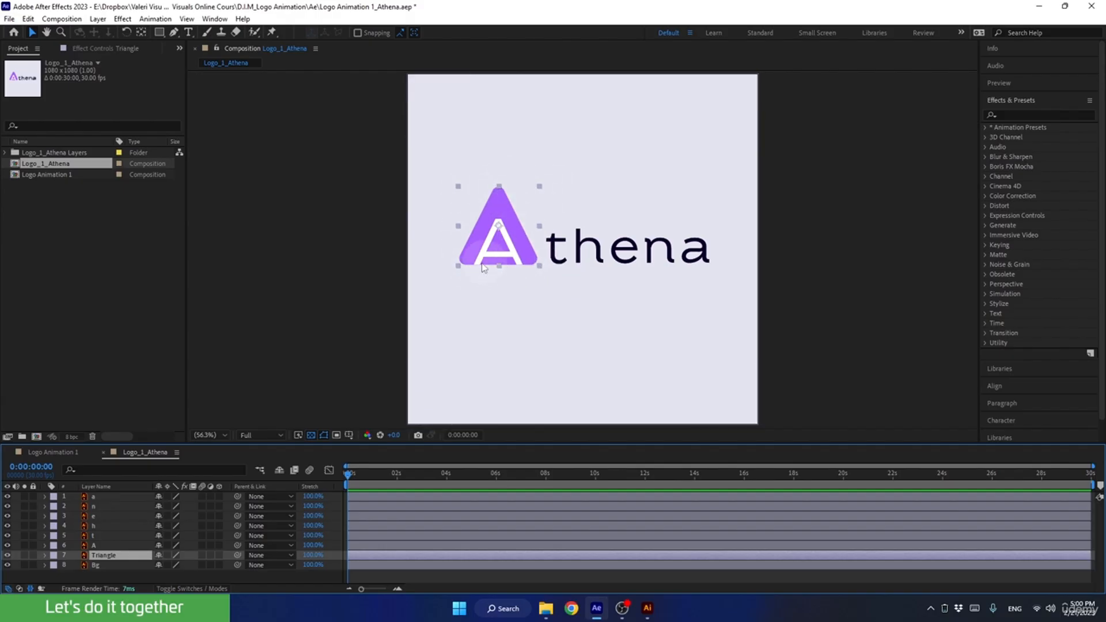
pyautogui.click(102, 545)
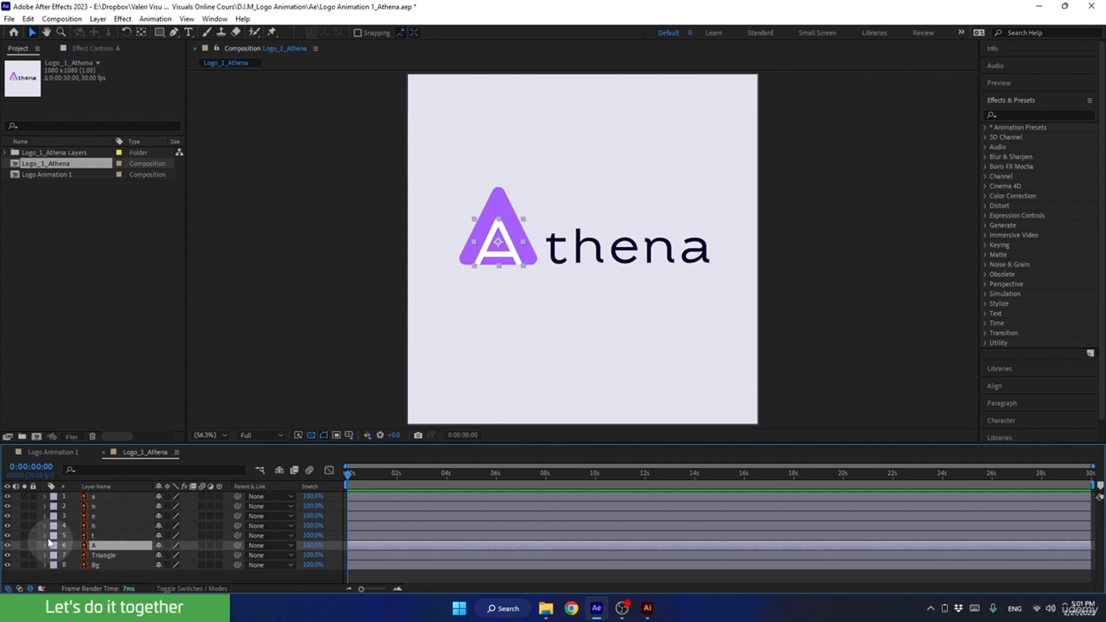
# Add Triangle/Logo_1_Athena.ai from the Logo_1_Athena Layers folder to the Logo Animation 1 composition, and delete that layer again.
pyautogui.click(47, 453)
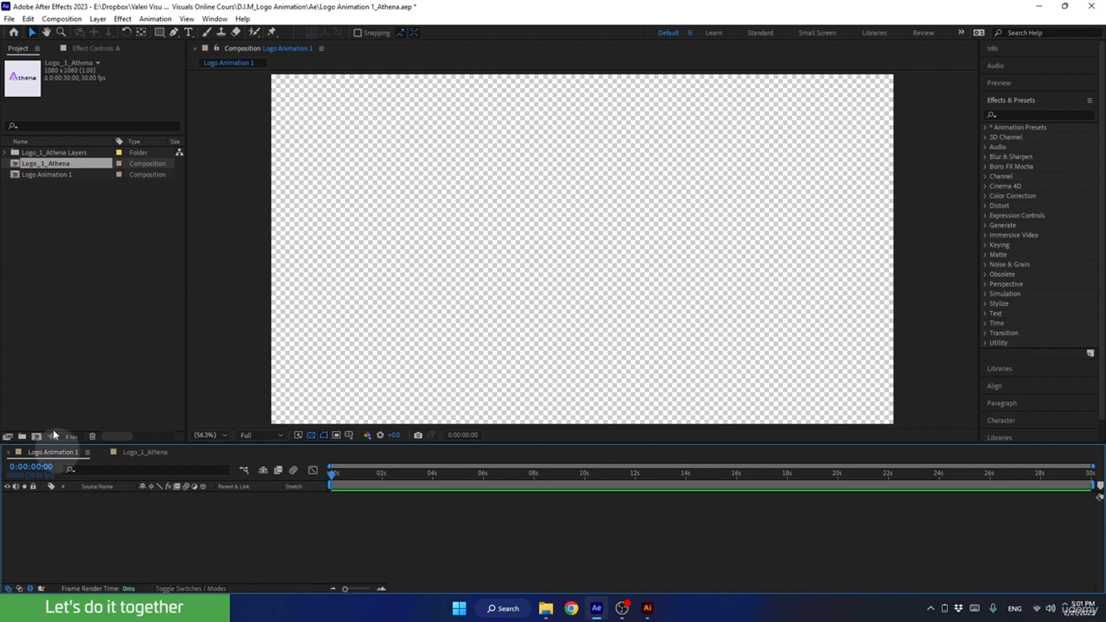
pyautogui.click(6, 153)
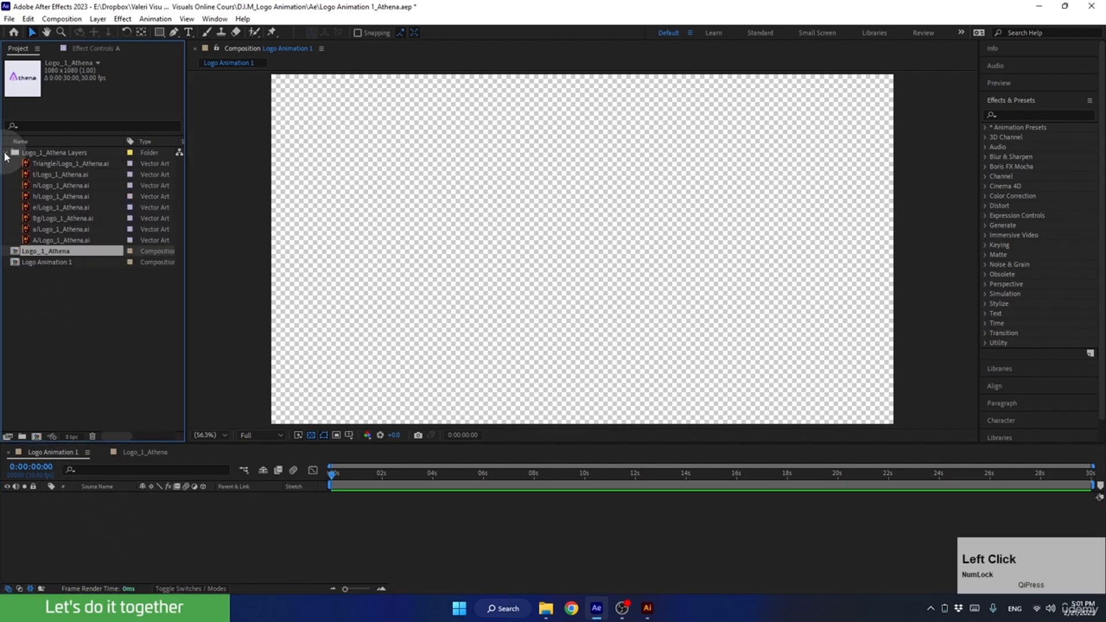
pyautogui.moveTo(40, 166); pyautogui.dragTo(119, 526)
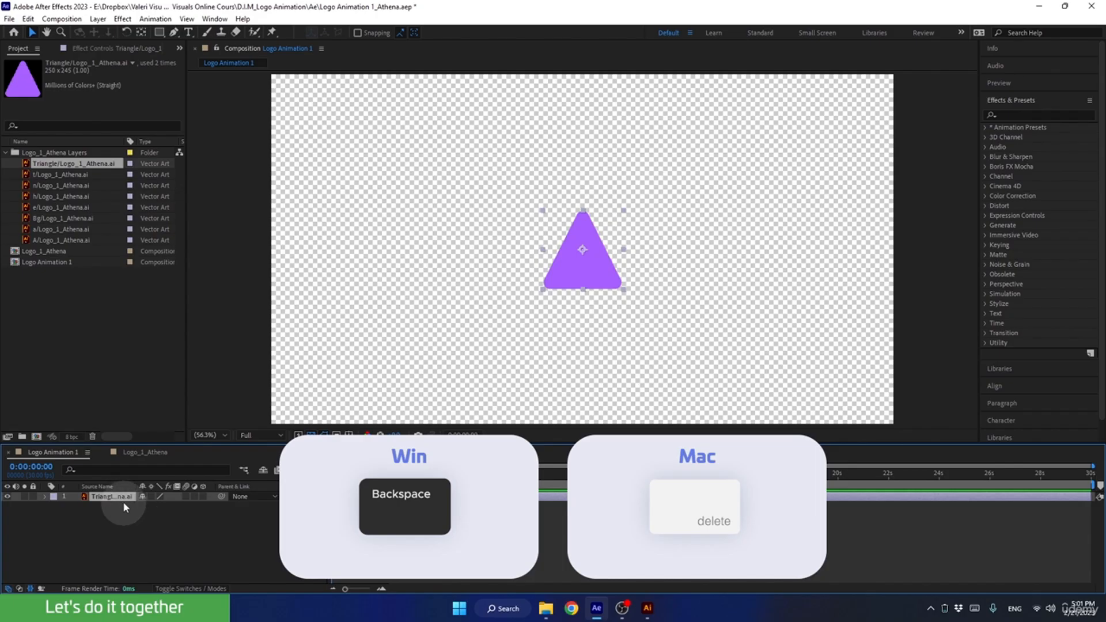
pyautogui.press('BackSpace')
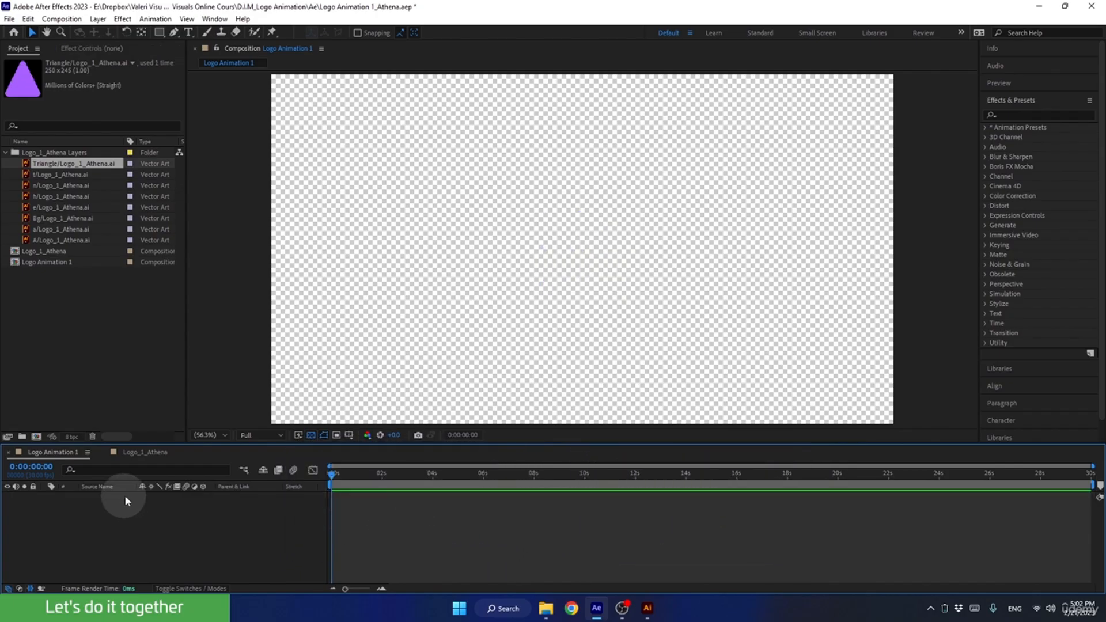
# Copy the Triangle layer from the Logo_1_Athena composition into the Logo Animation 1 composition and collapse the Logo_1_Athena Layers folder.
pyautogui.click(147, 452)
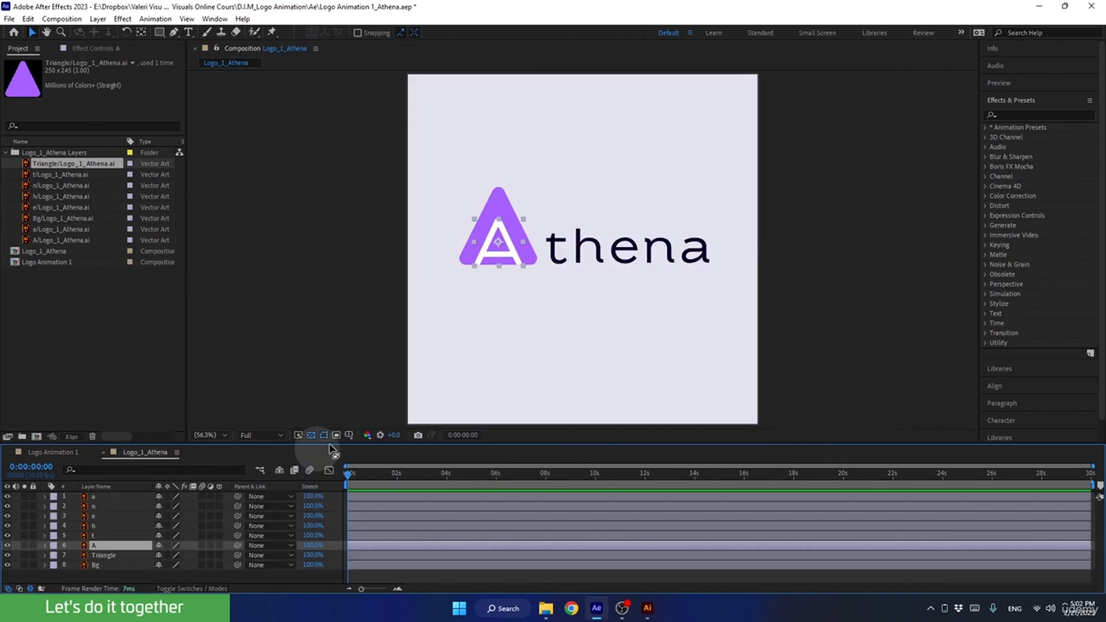
pyautogui.click(491, 206)
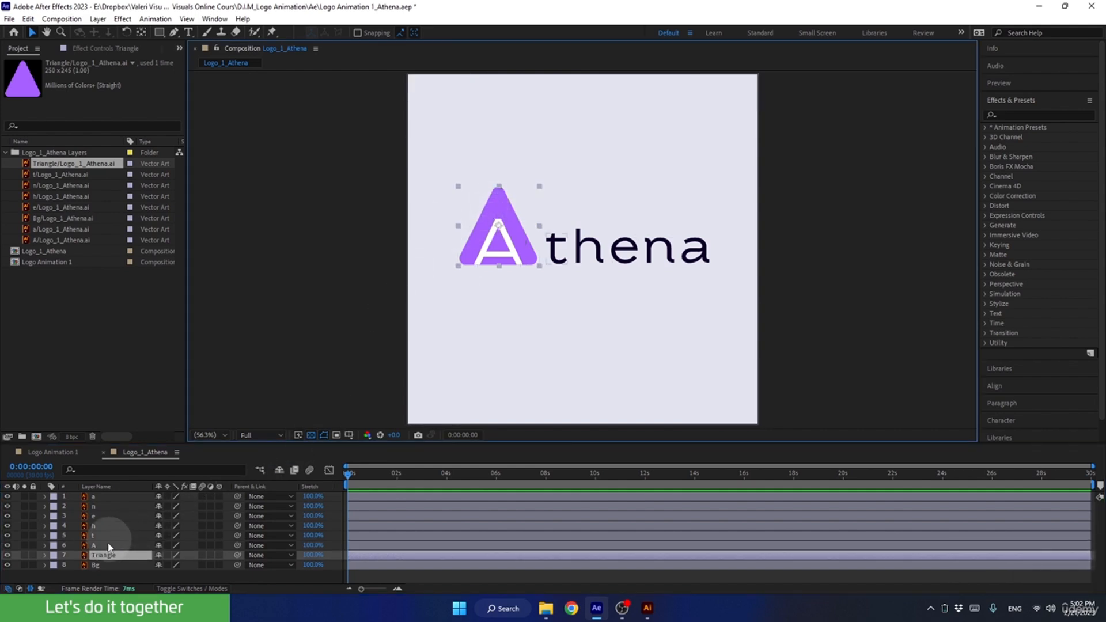
pyautogui.click(102, 556)
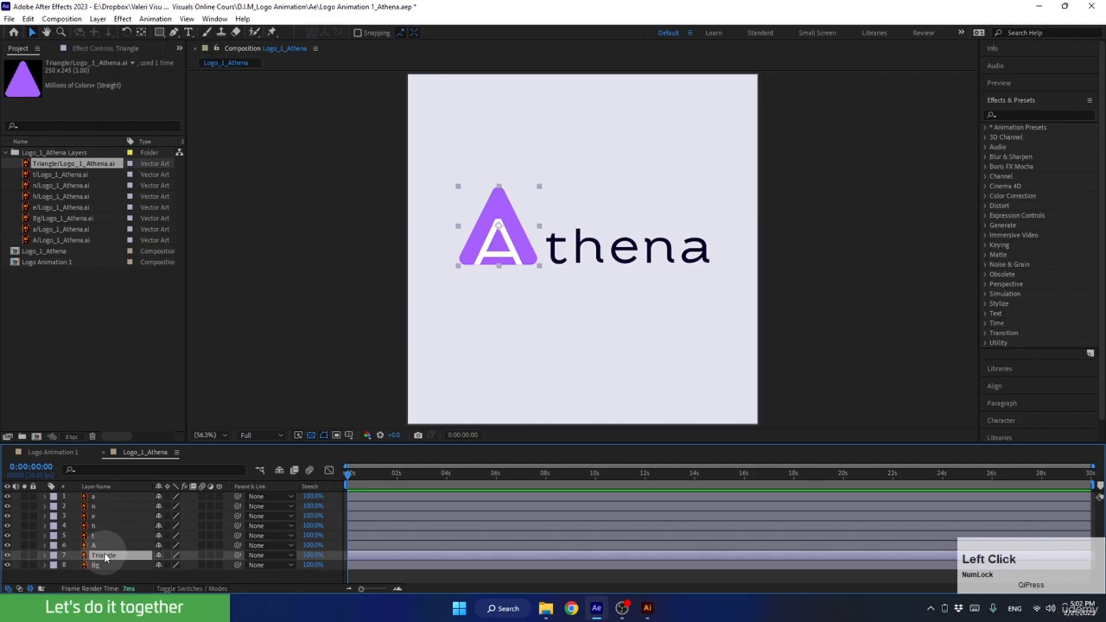
pyautogui.hotkey('ctrl', 'c')
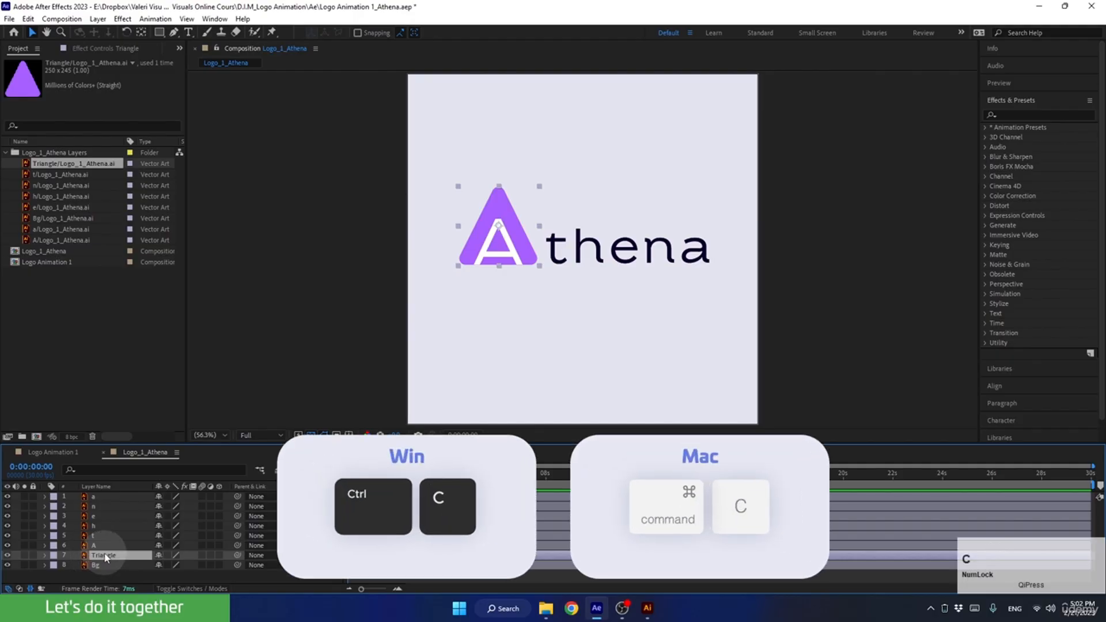
pyautogui.click(51, 452)
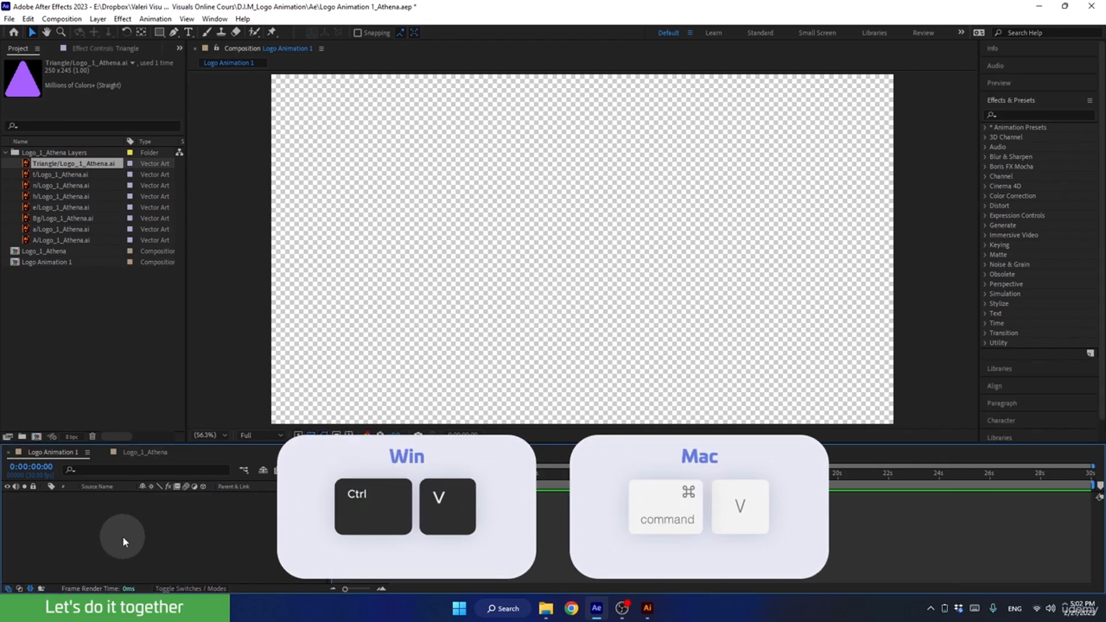
pyautogui.hotkey('ctrl', 'v')
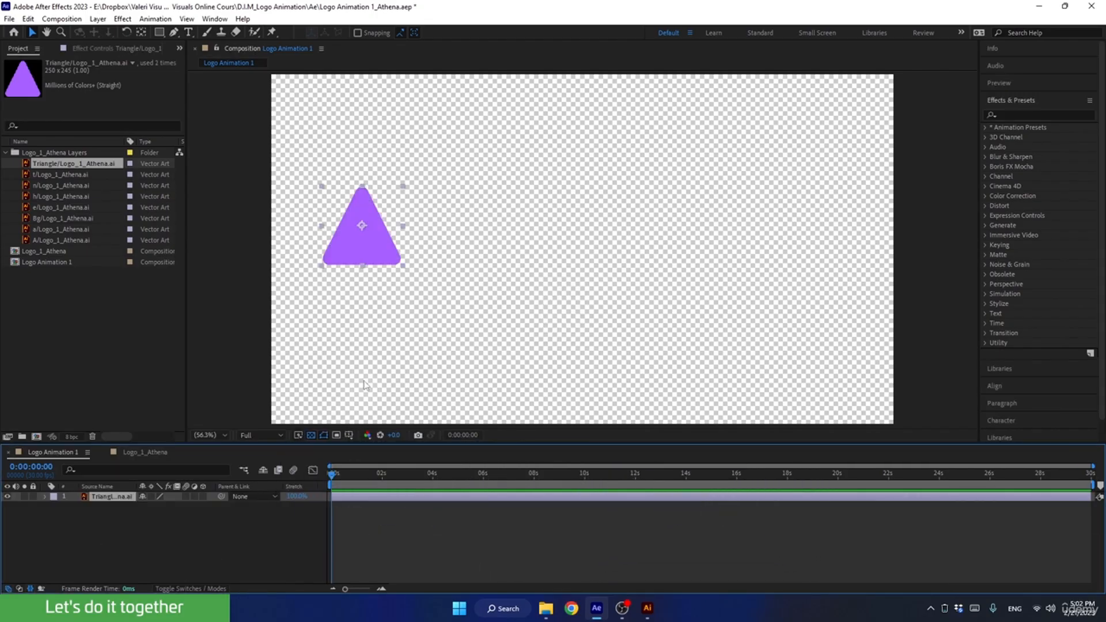
pyautogui.click(360, 244)
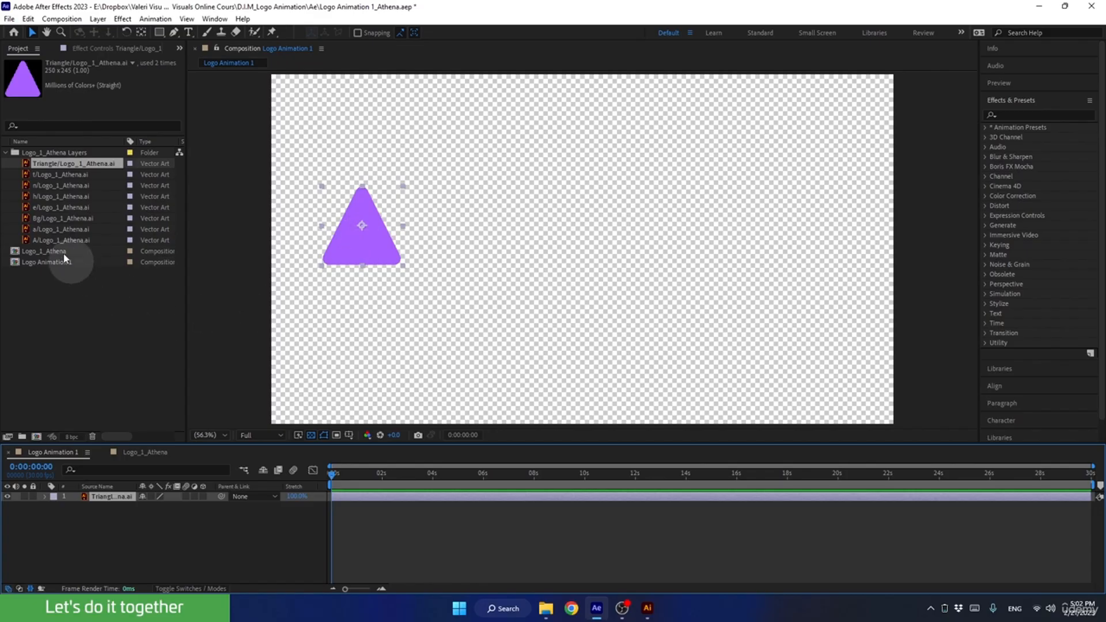
pyautogui.click(6, 152)
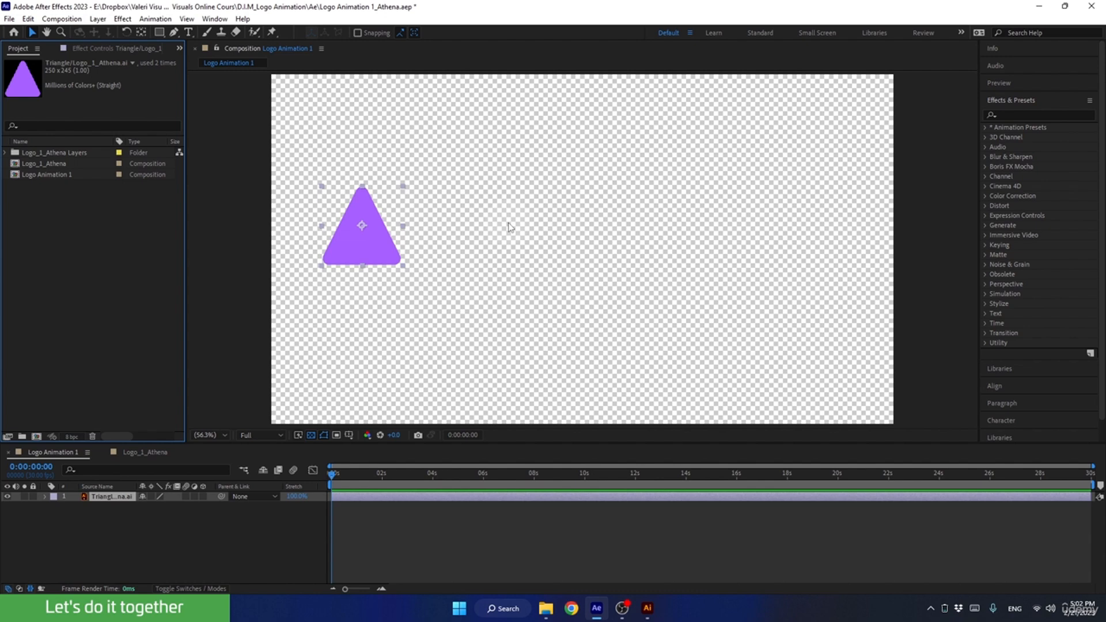
# Show the title/action safe guides over the Logo Animation 1 composition.
pyautogui.click(348, 434)
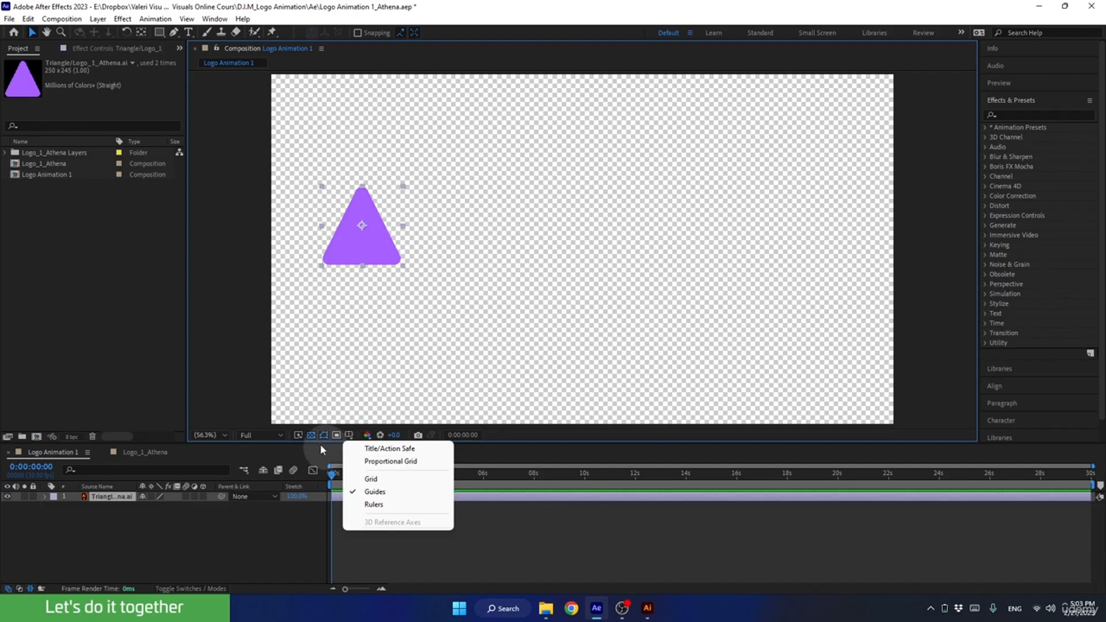
pyautogui.click(251, 323)
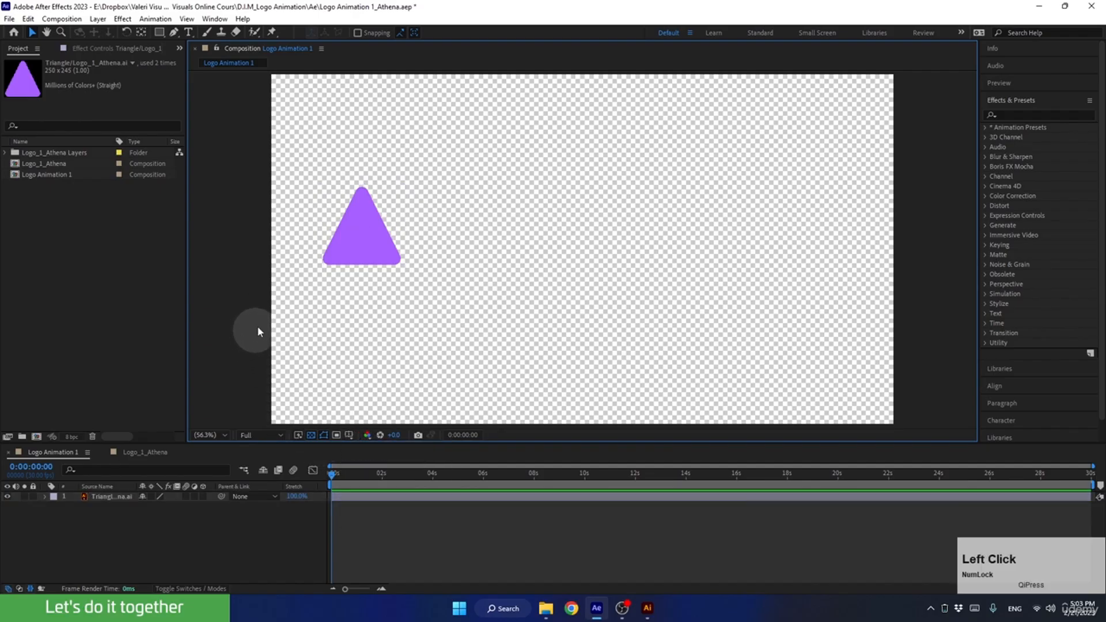
pyautogui.press("'")
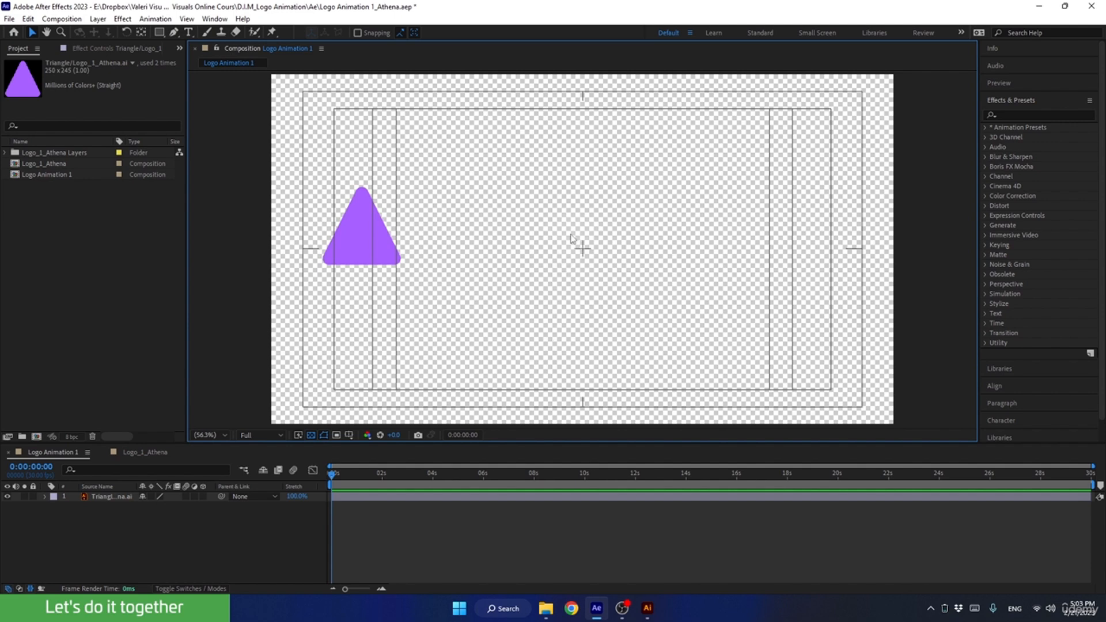
# Move the triangle to a Position of about 480.1, 428.6 and expand its Transform properties.
pyautogui.click(363, 247)
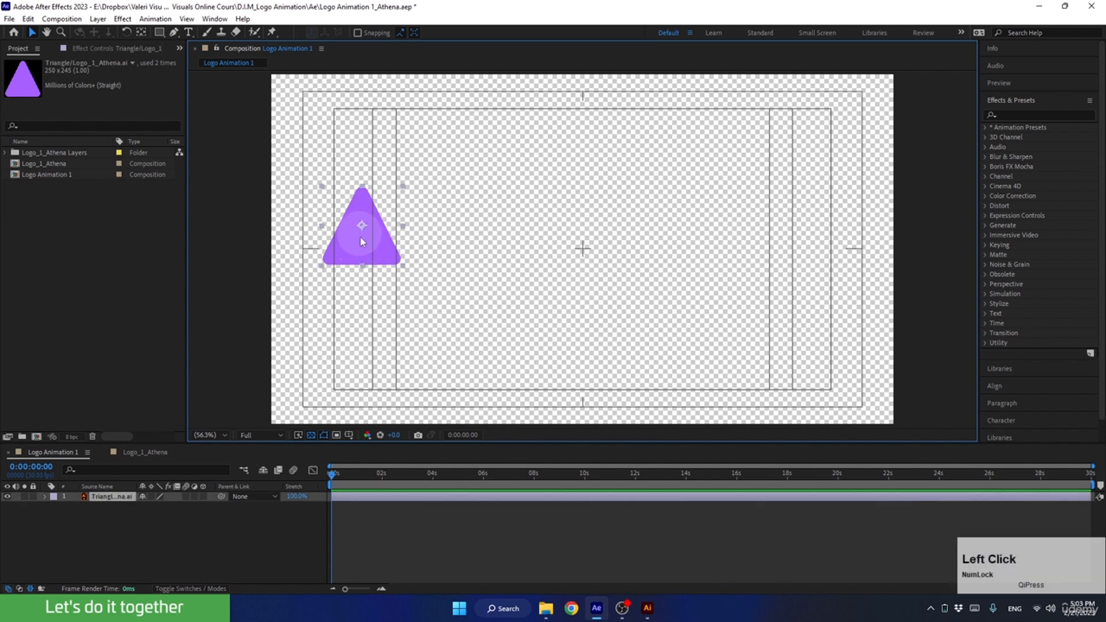
pyautogui.moveTo(362, 247); pyautogui.dragTo(453, 238)
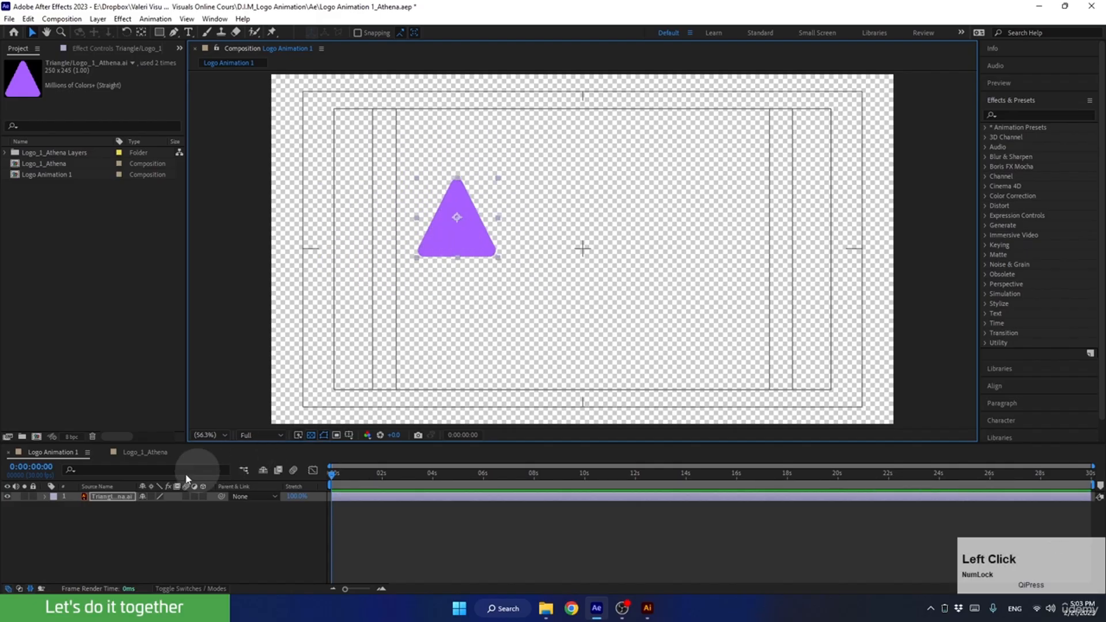
pyautogui.click(45, 497)
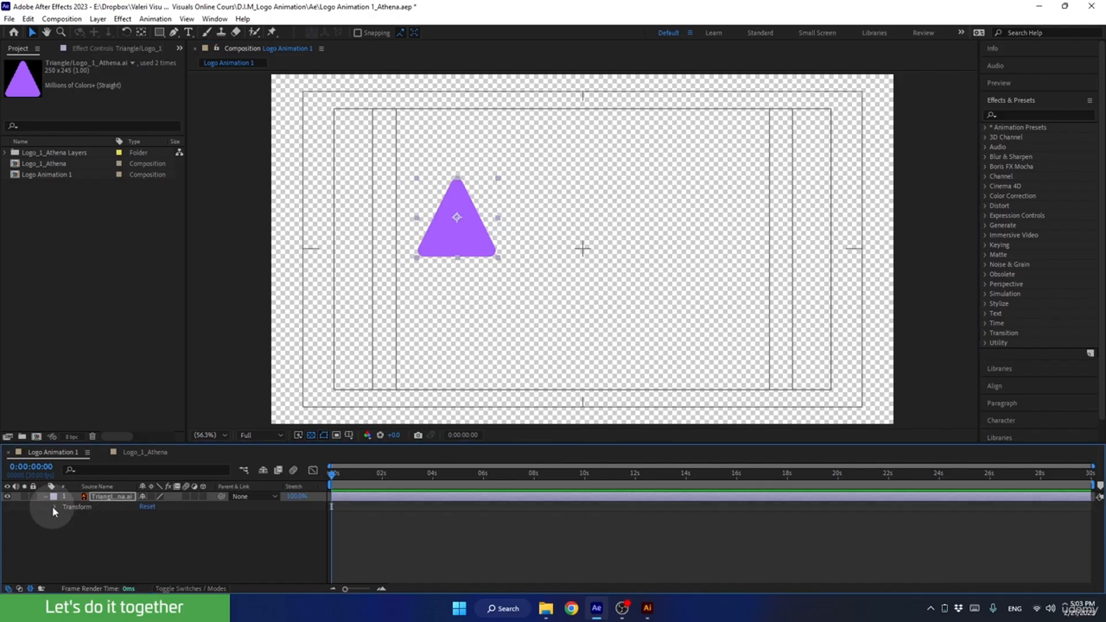
pyautogui.click(54, 507)
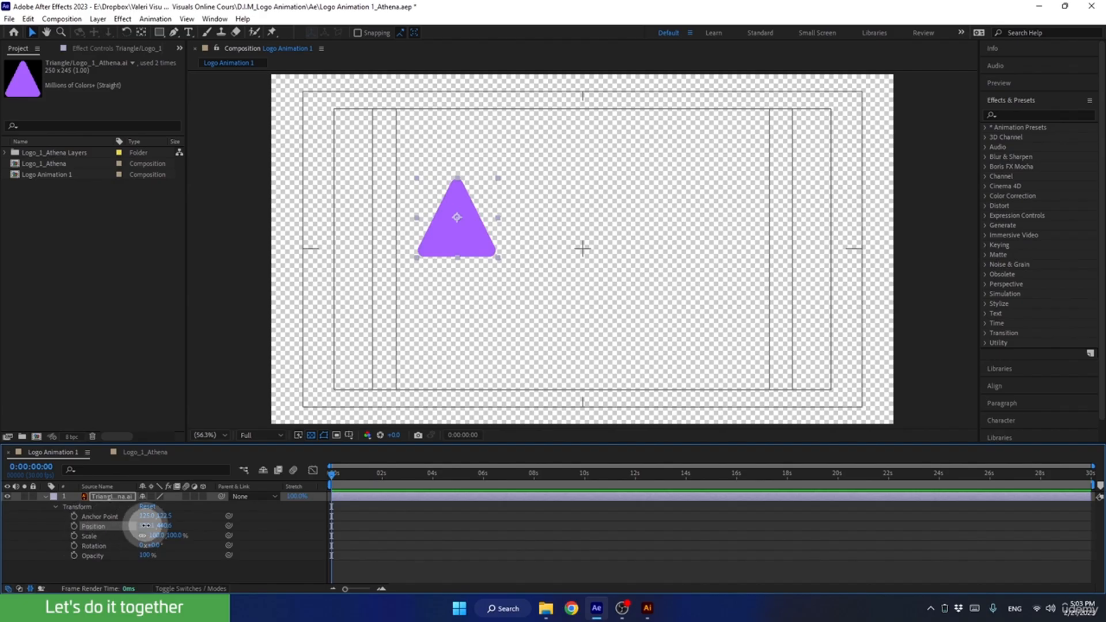
pyautogui.moveTo(148, 525); pyautogui.dragTo(92, 531)
pyautogui.moveTo(164, 526)
pyautogui.mouseDown()
pyautogui.moveTo(227, 532)
pyautogui.moveTo(111, 524)
pyautogui.moveTo(193, 520)
pyautogui.moveTo(116, 524)
pyautogui.moveTo(209, 524)
pyautogui.moveTo(158, 518)
pyautogui.moveTo(217, 533)
pyautogui.moveTo(158, 539)
pyautogui.mouseUp()
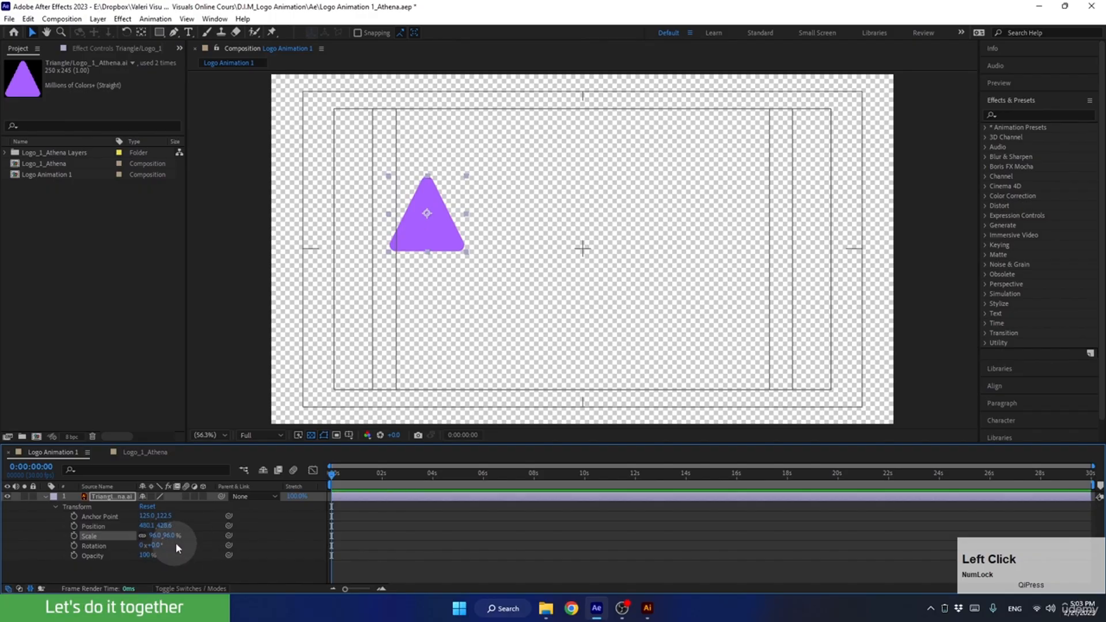
# Set the triangle layer's Scale to 100%.
pyautogui.click(154, 535)
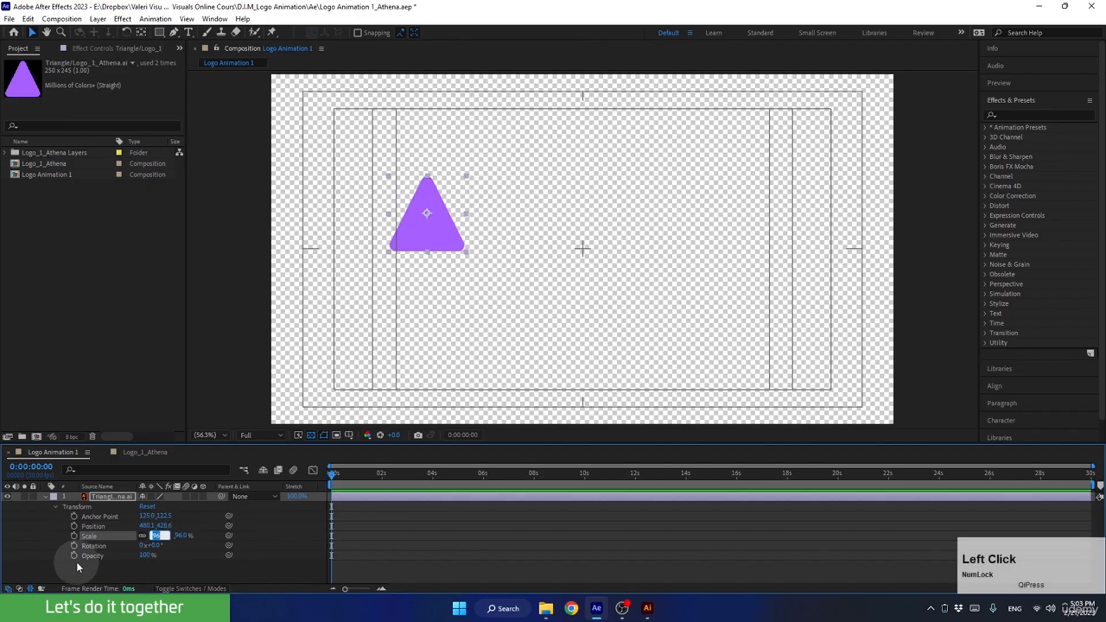
pyautogui.write('100')
pyautogui.press('Return')
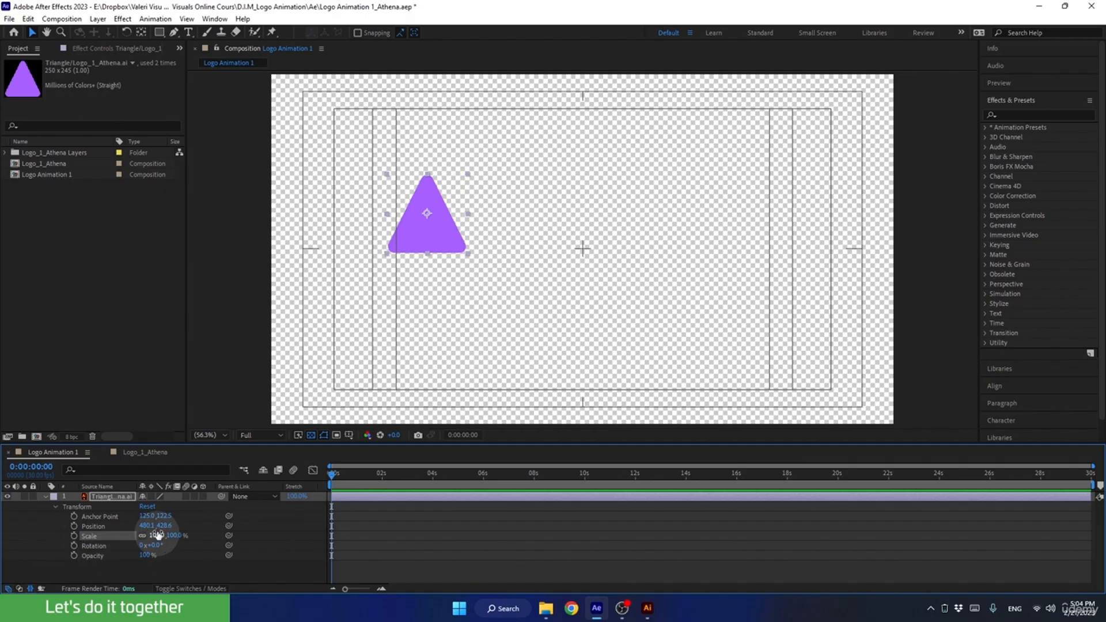
# Try out the triangle's Rotation and return it to 0°, and vary its Opacity, ending at 100%.
pyautogui.moveTo(155, 550); pyautogui.dragTo(178, 562)
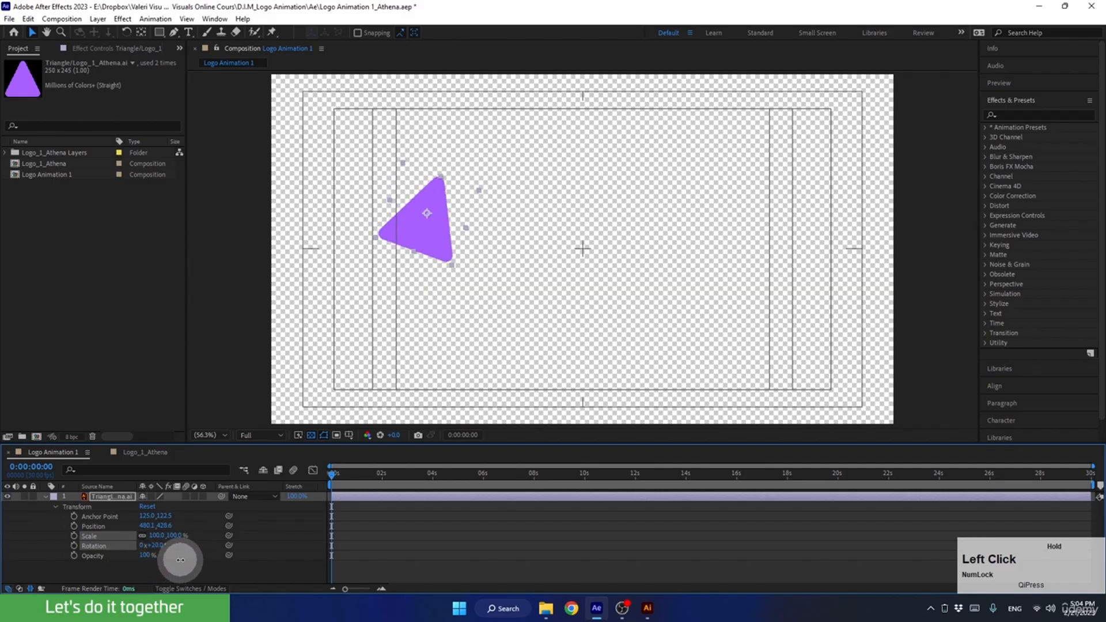
pyautogui.click(161, 546)
pyautogui.write('0')
pyautogui.press('Return')
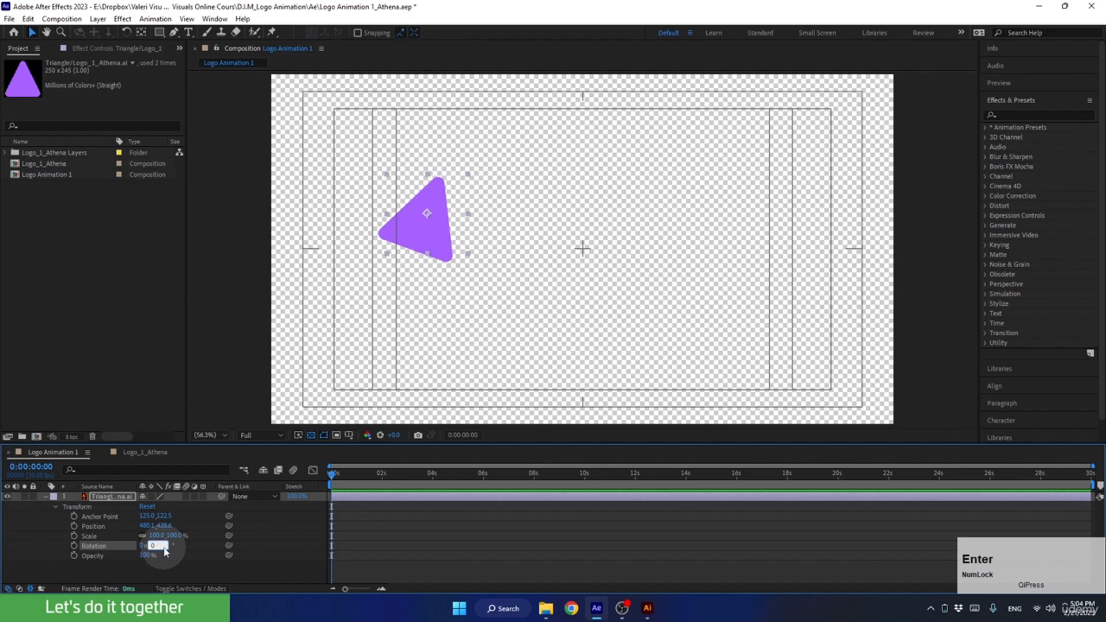
pyautogui.moveTo(146, 556); pyautogui.dragTo(193, 558)
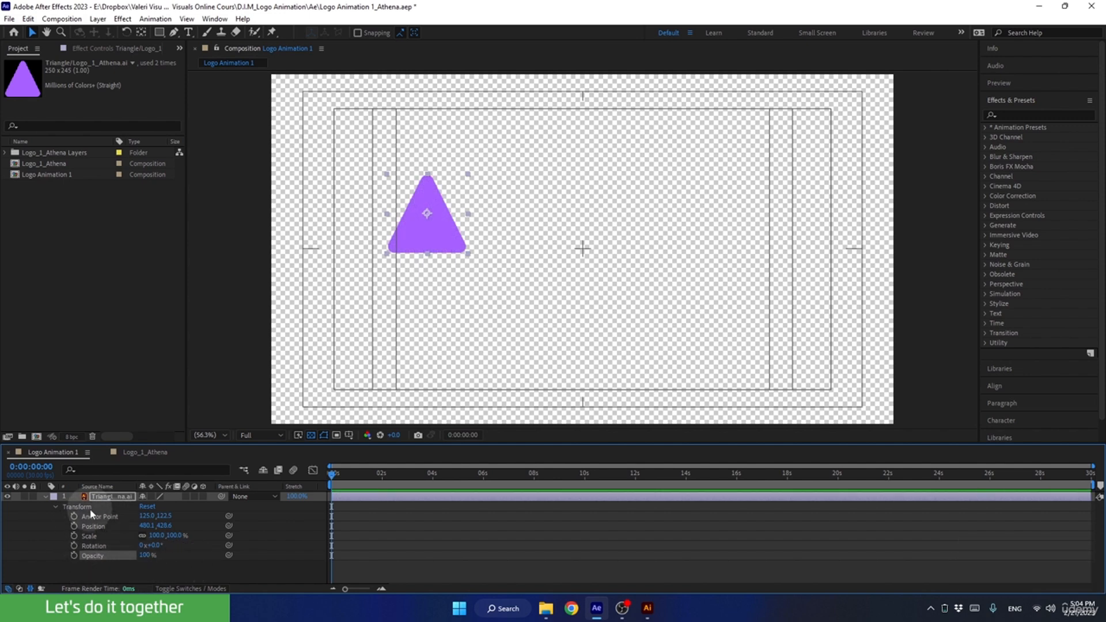
# Examine the triangle's anchor point up close and rotate the triangle to -10° around it.
pyautogui.click(102, 516)
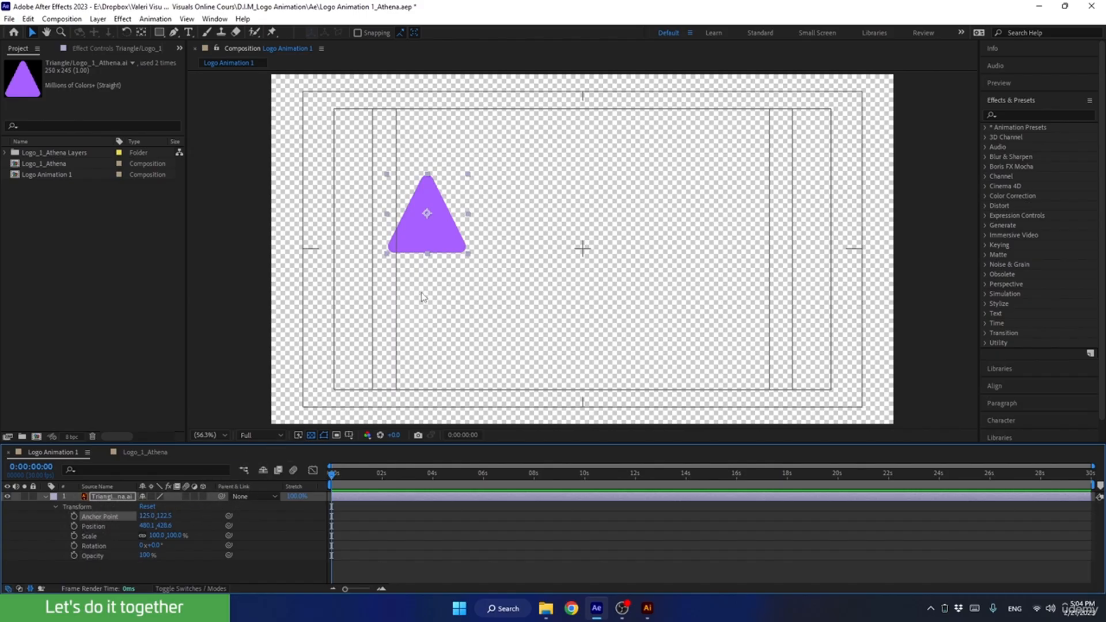
pyautogui.click(434, 217)
pyautogui.press('super+plus')
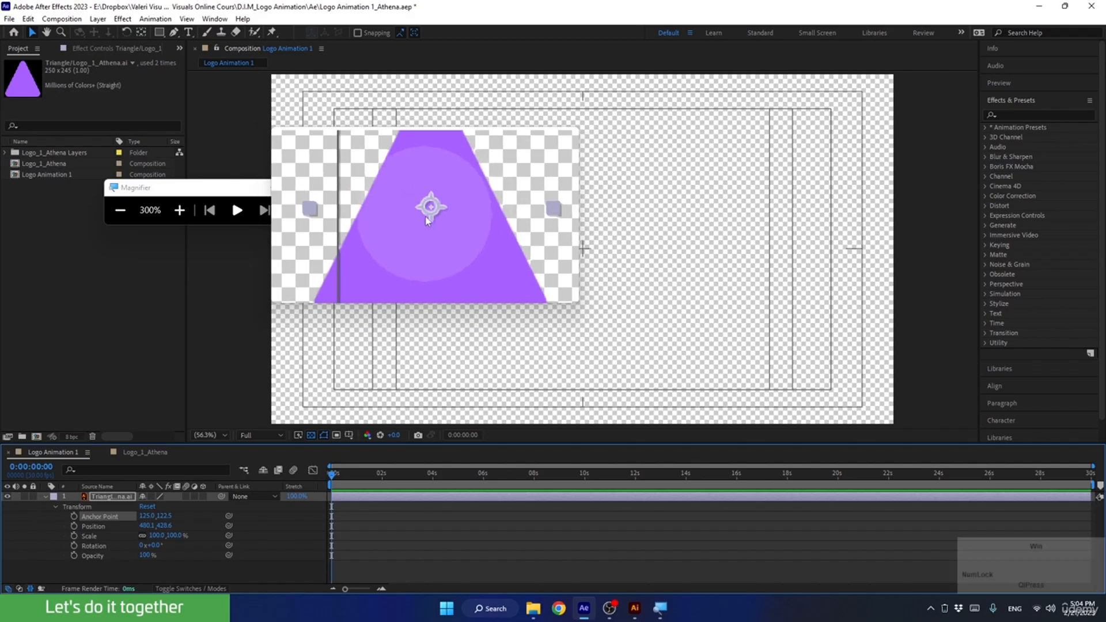
pyautogui.press('super+Escape')
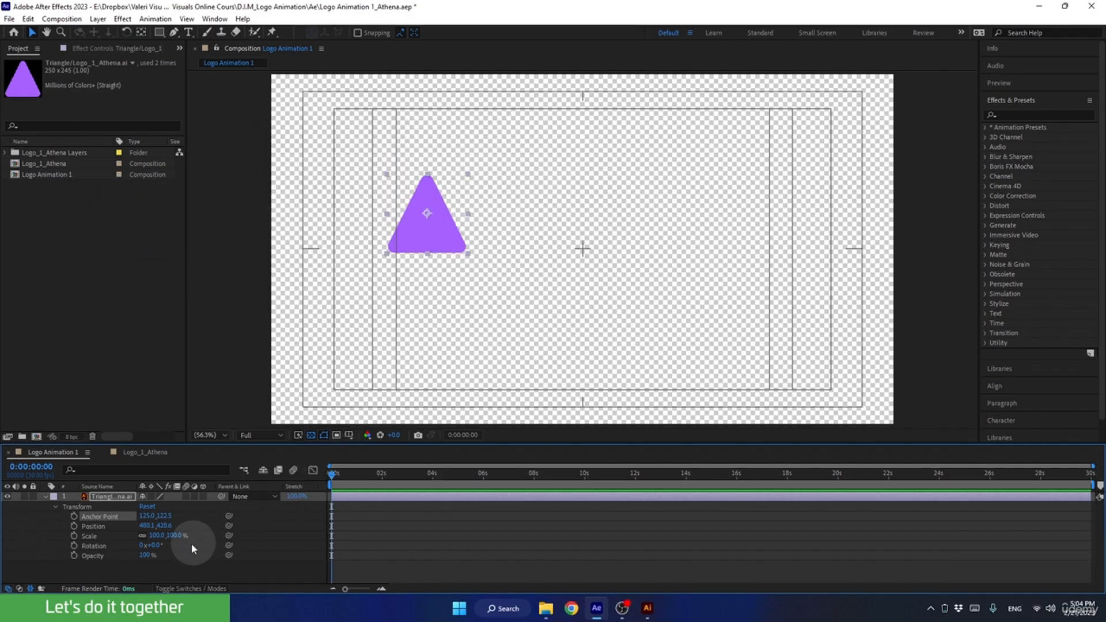
pyautogui.moveTo(155, 545)
pyautogui.mouseDown()
pyautogui.moveTo(167, 541)
pyautogui.moveTo(151, 556)
pyautogui.moveTo(163, 555)
pyautogui.mouseUp()
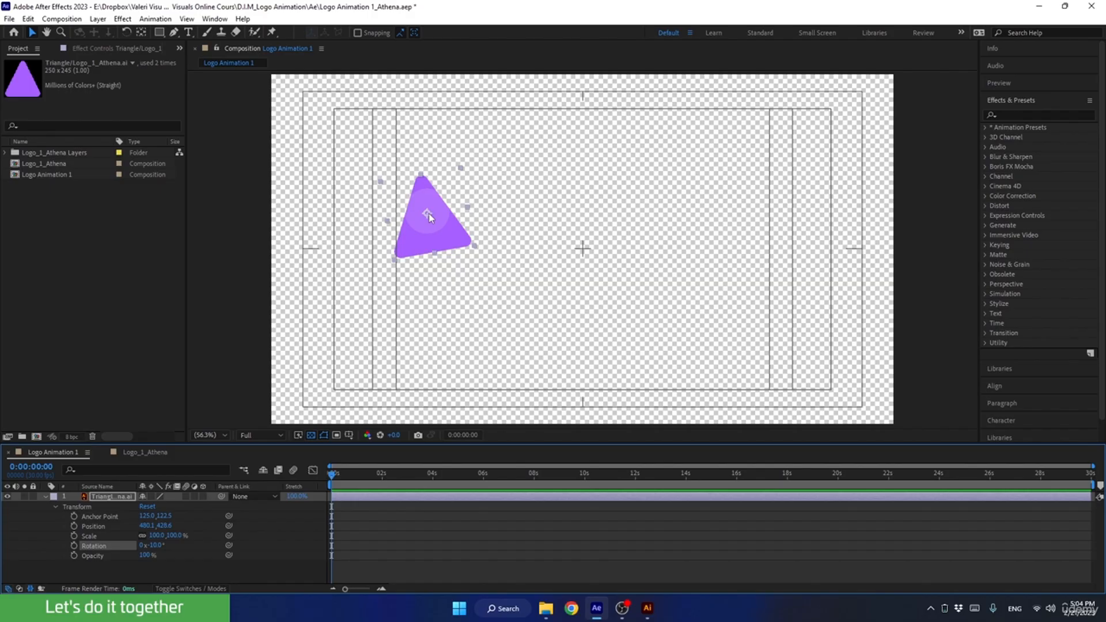
# Move the triangle's anchor point to its lower-right corner, rotate the triangle to -4° around it, and undo both changes.
pyautogui.click(142, 32)
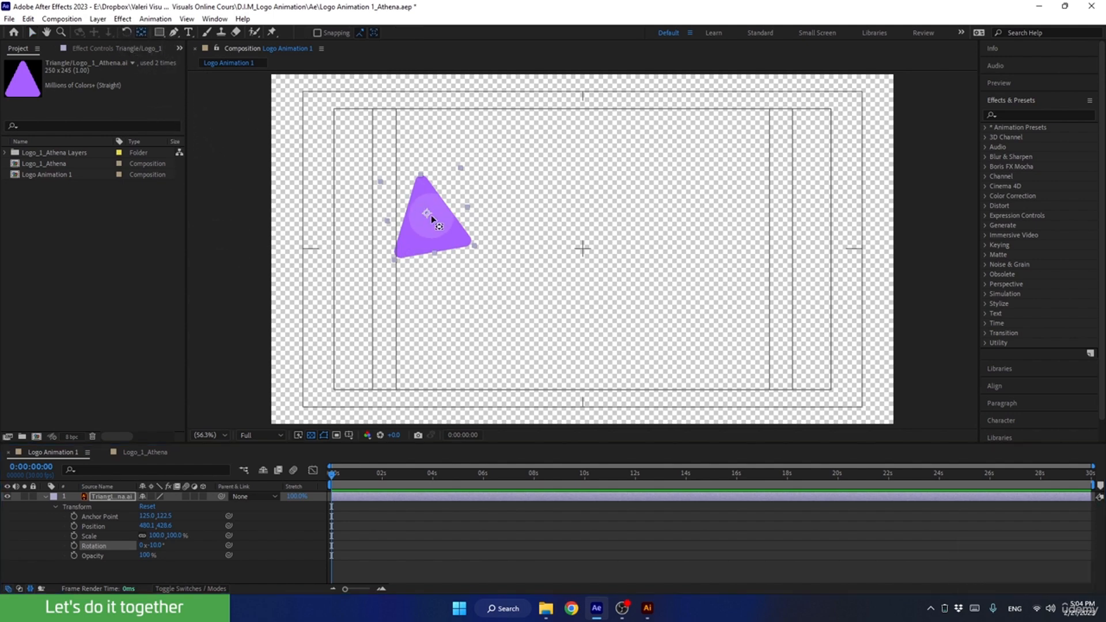
pyautogui.moveTo(431, 219); pyautogui.dragTo(468, 242)
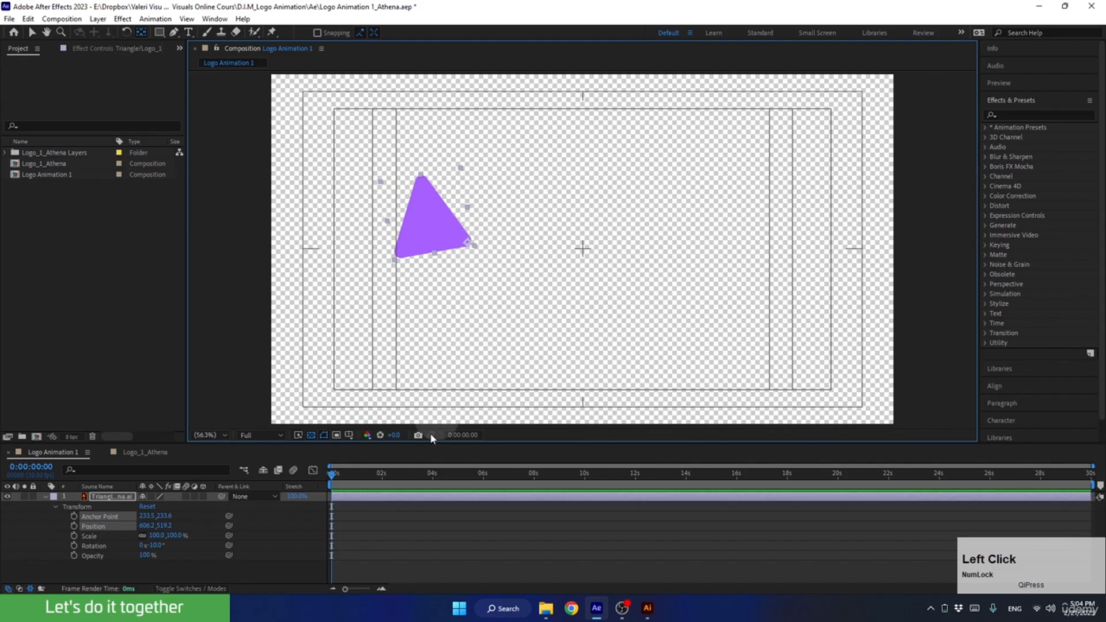
pyautogui.click(187, 559)
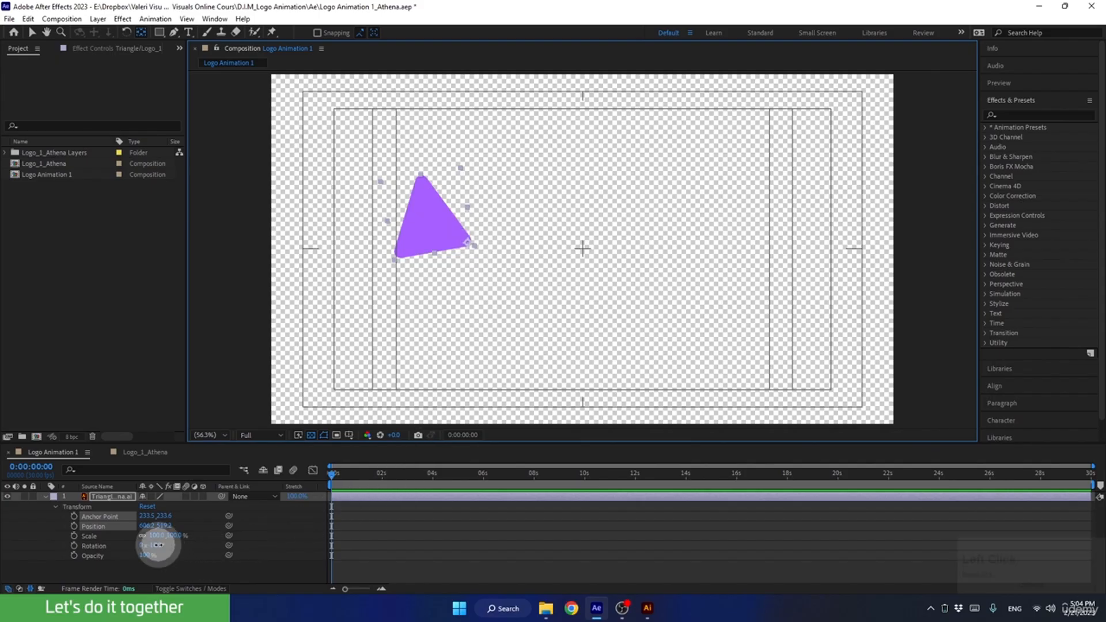
pyautogui.moveTo(152, 545); pyautogui.dragTo(178, 562)
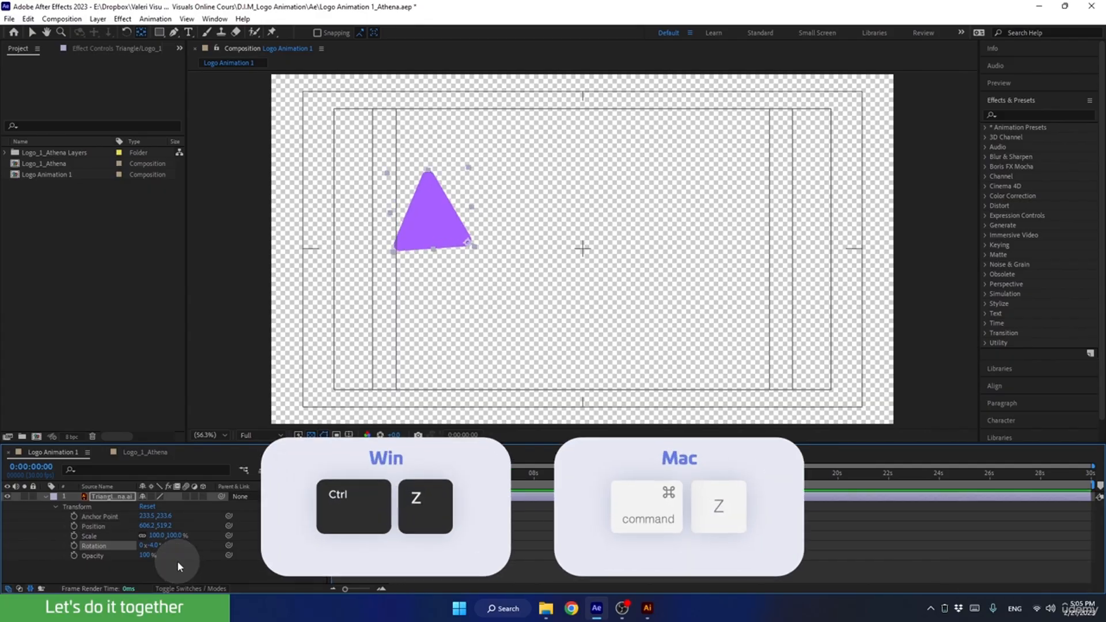
pyautogui.hotkey('ctrl', 'z')
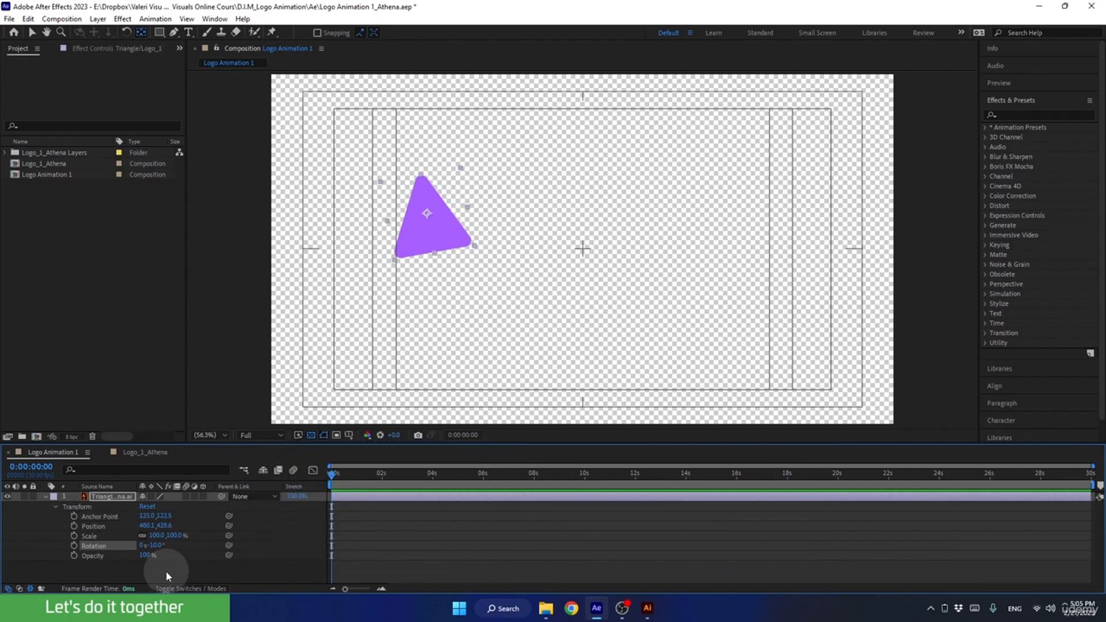
# Reset the triangle layer's Rotation to 0° and select the triangle with the Selection tool.
pyautogui.click(157, 545)
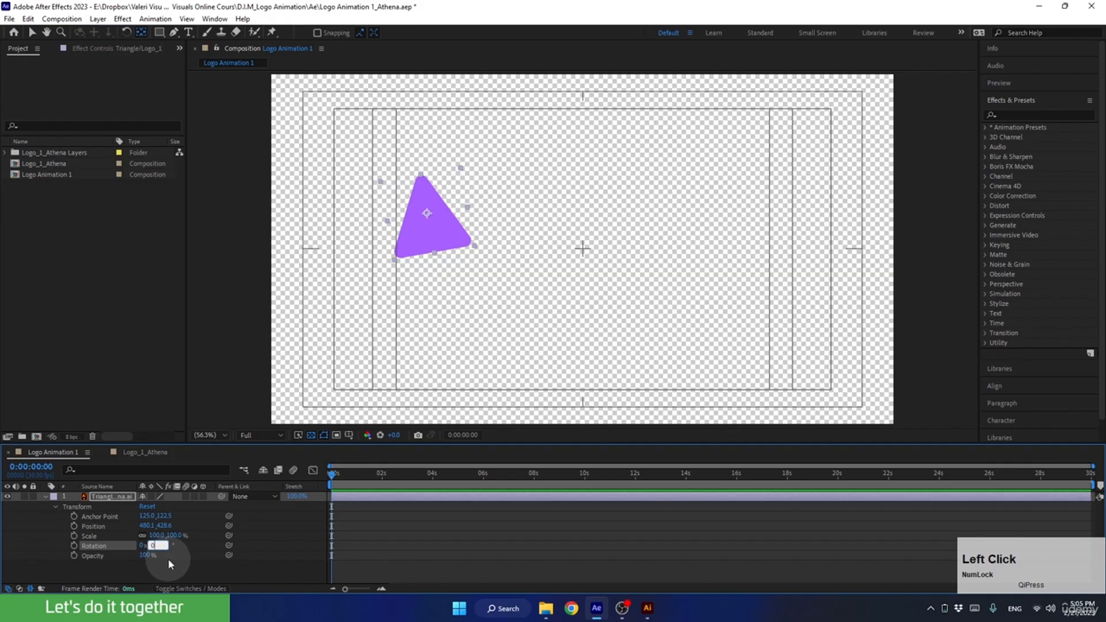
pyautogui.write('0')
pyautogui.press('Return')
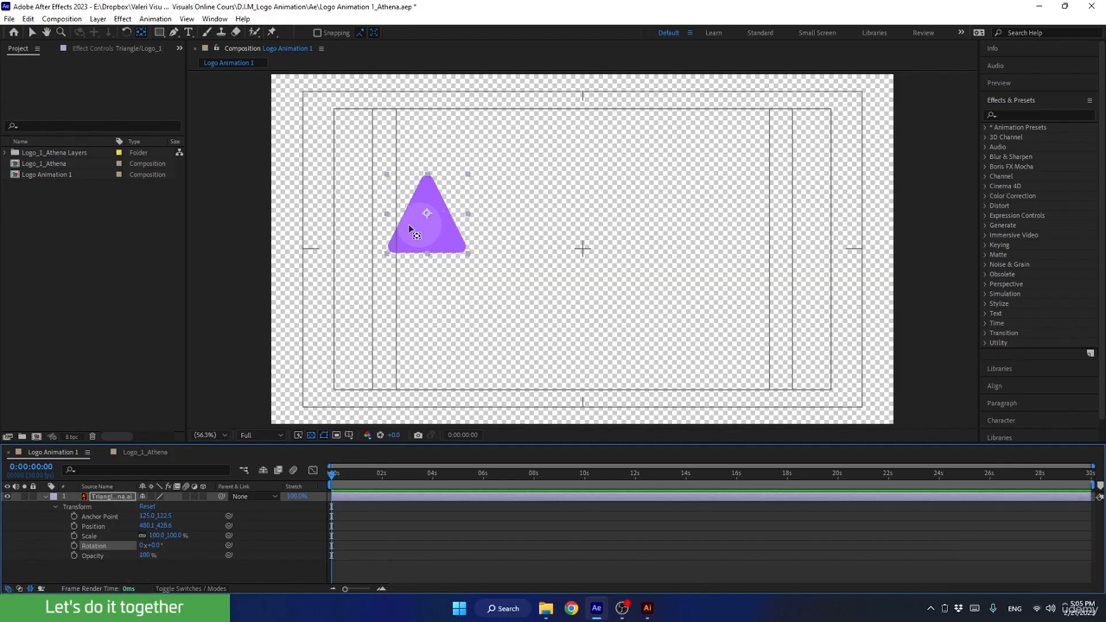
pyautogui.click(32, 32)
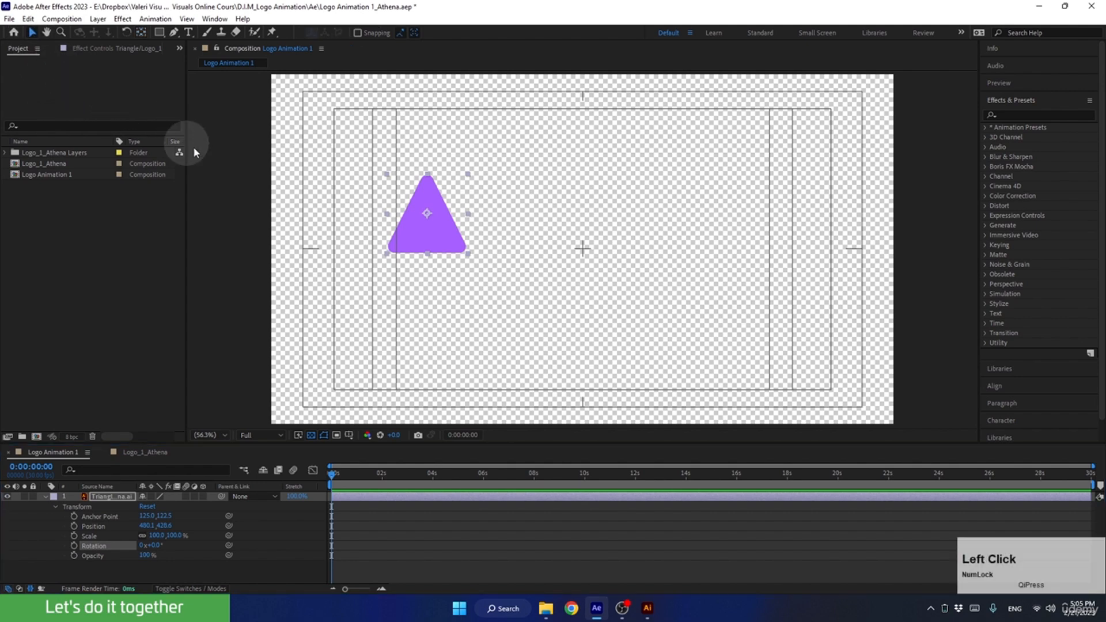
pyautogui.click(427, 217)
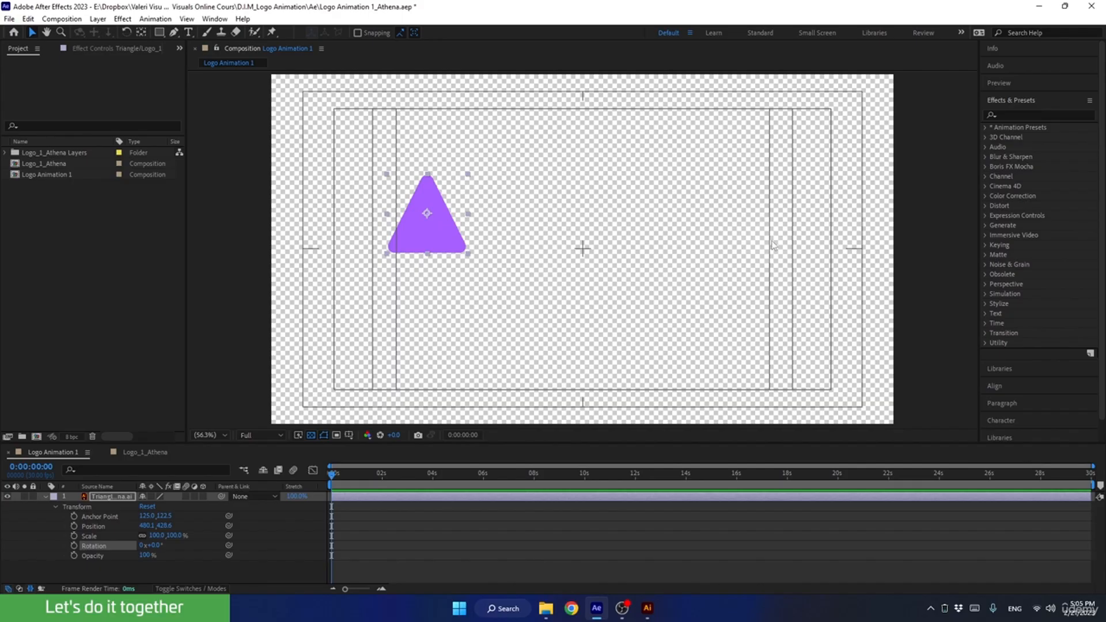
# Align the triangle to the composition's centre both horizontally and vertically.
pyautogui.click(996, 387)
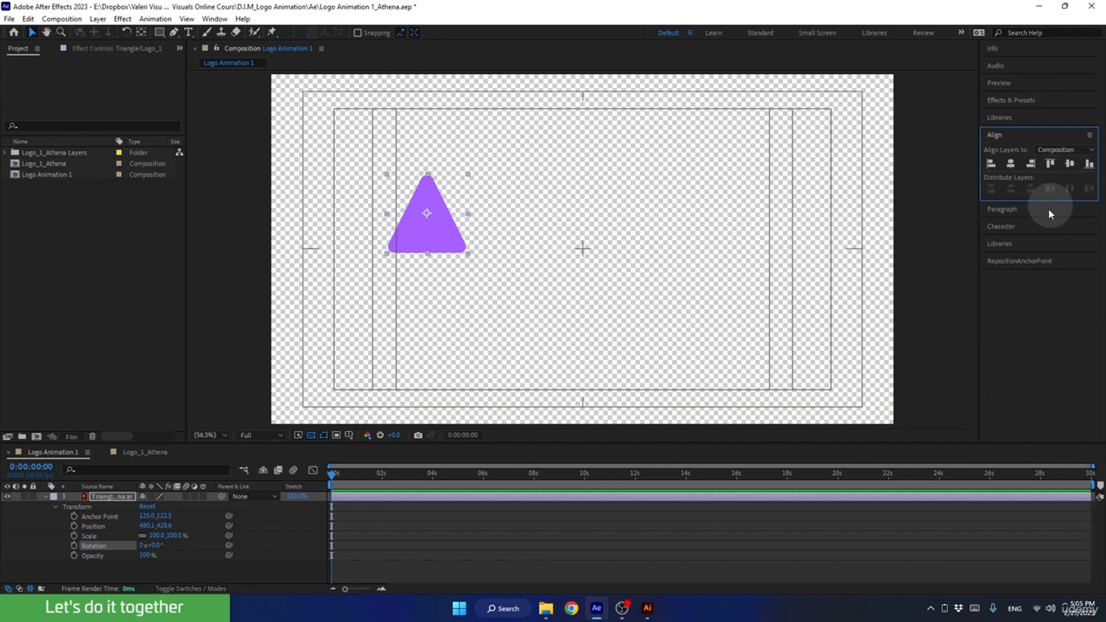
pyautogui.click(215, 18)
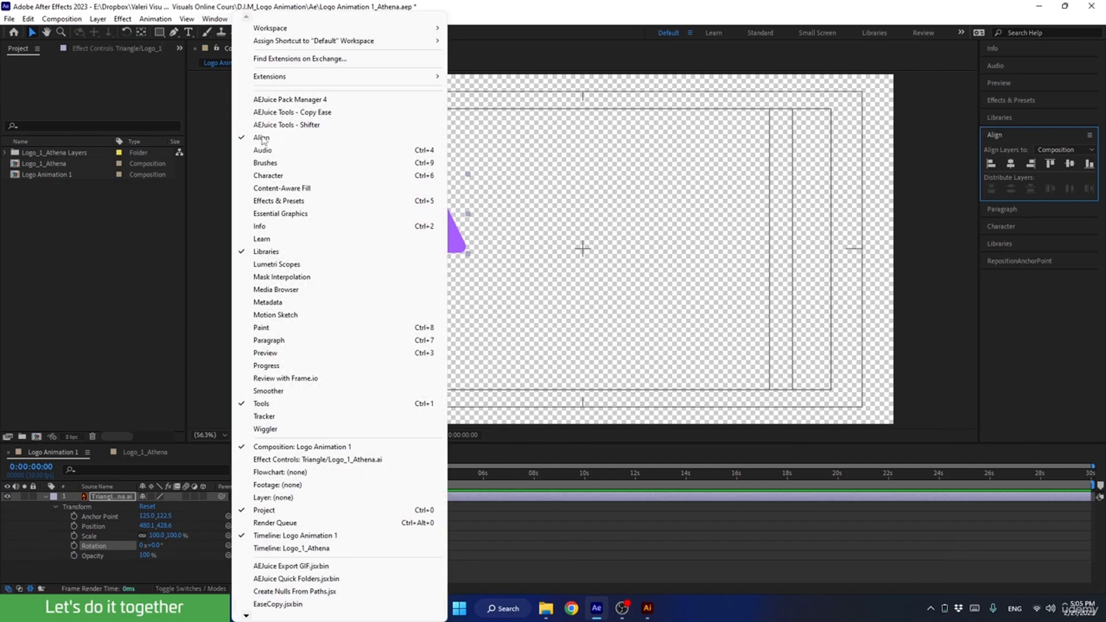
pyautogui.click(1004, 143)
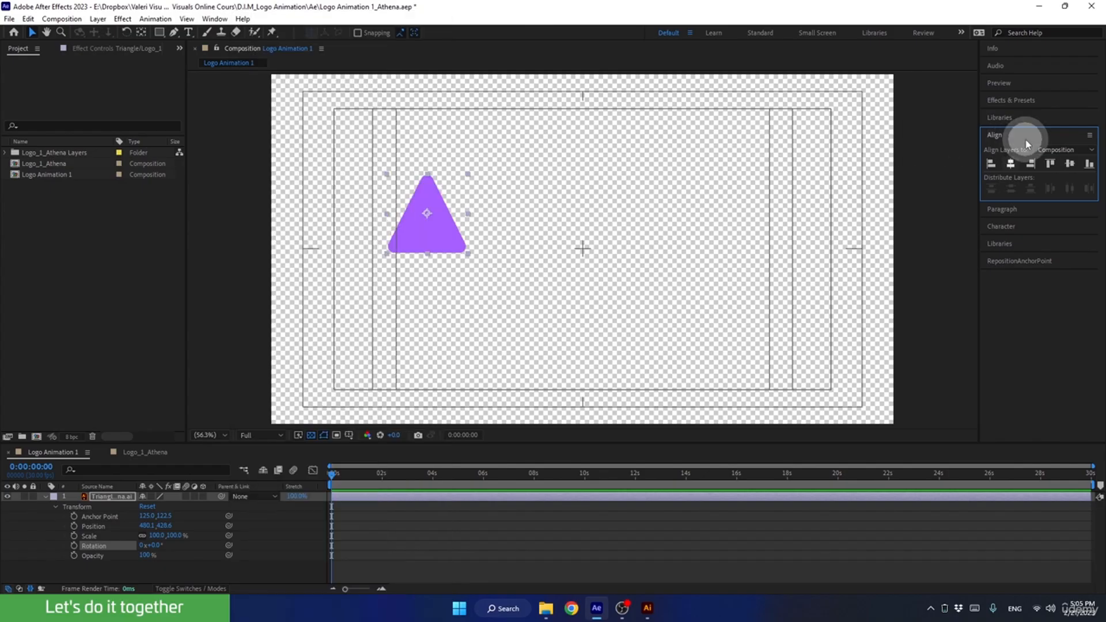
pyautogui.click(1011, 164)
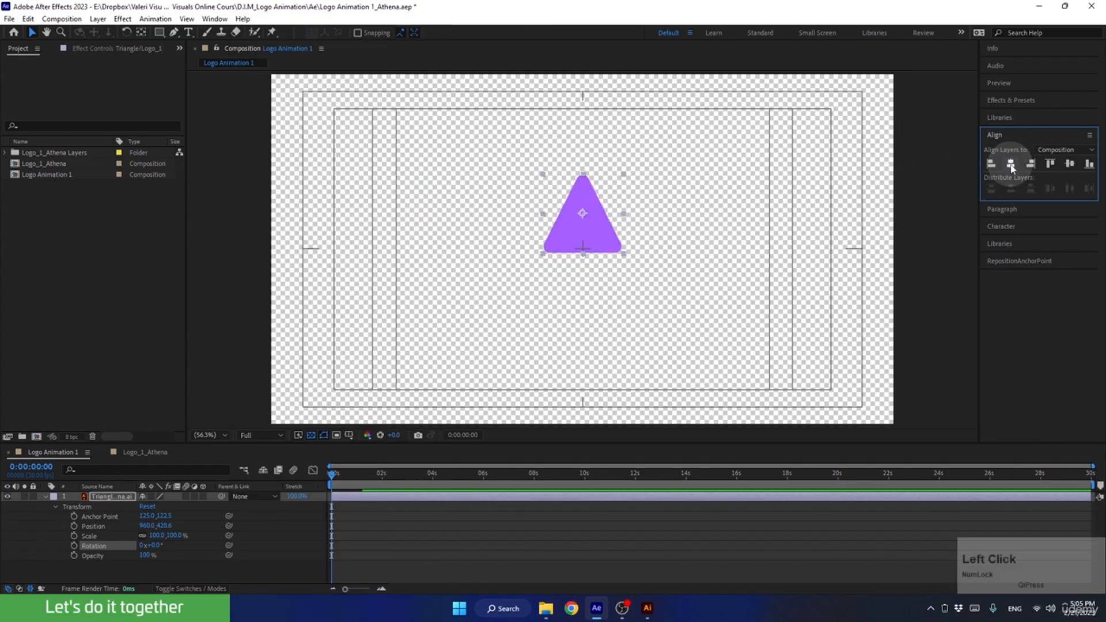
pyautogui.click(1071, 164)
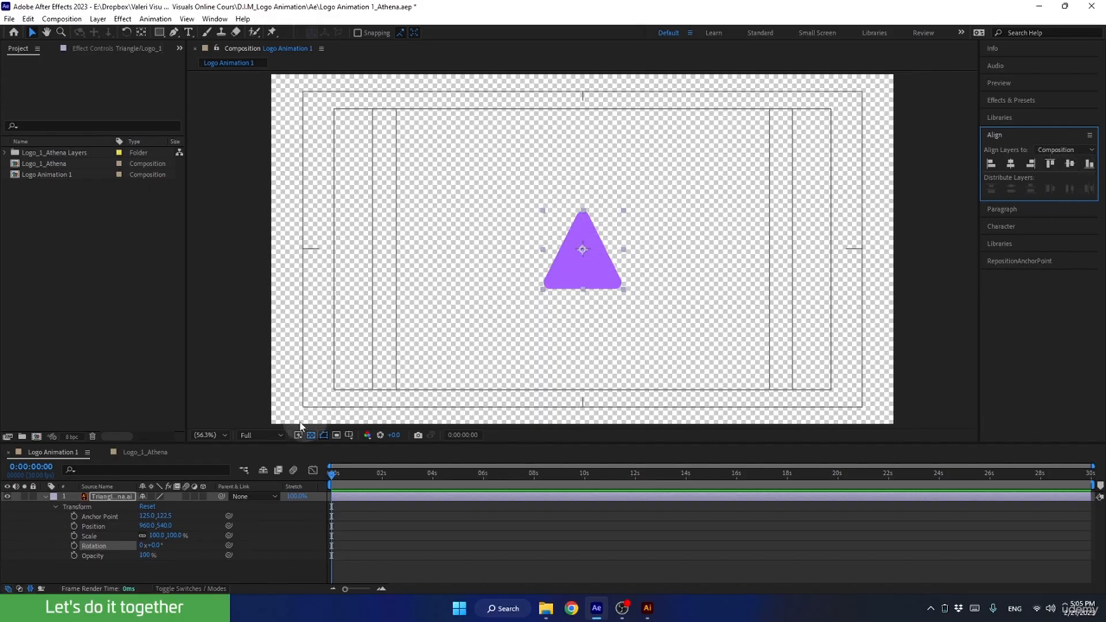
# Set the triangle layer's Scale to 200% and collapse its properties.
pyautogui.click(157, 535)
pyautogui.write('200')
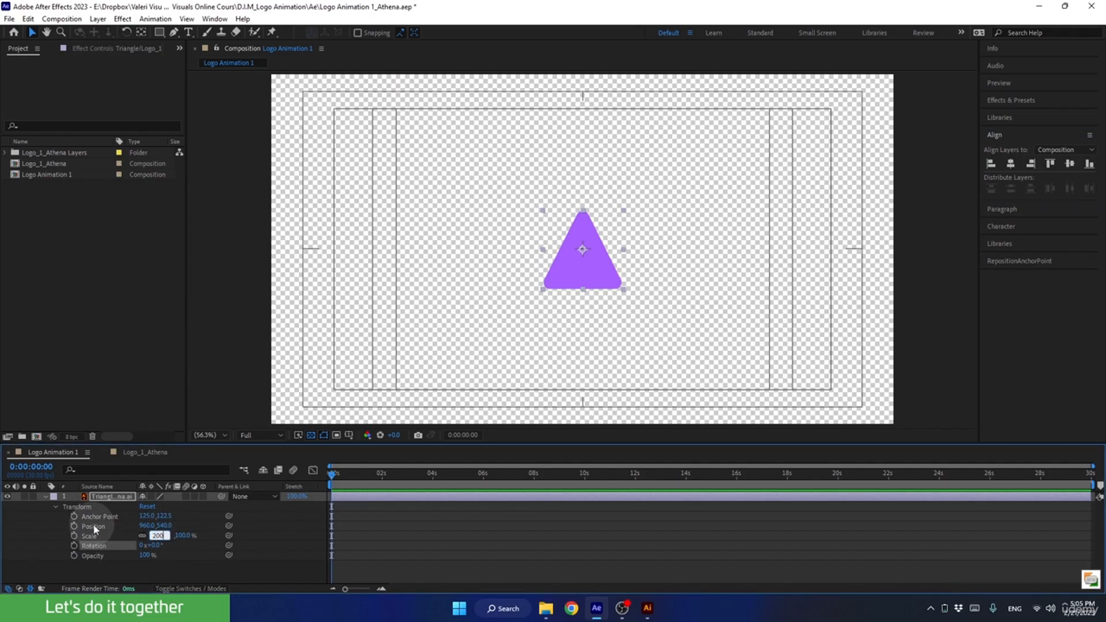
pyautogui.press('Return')
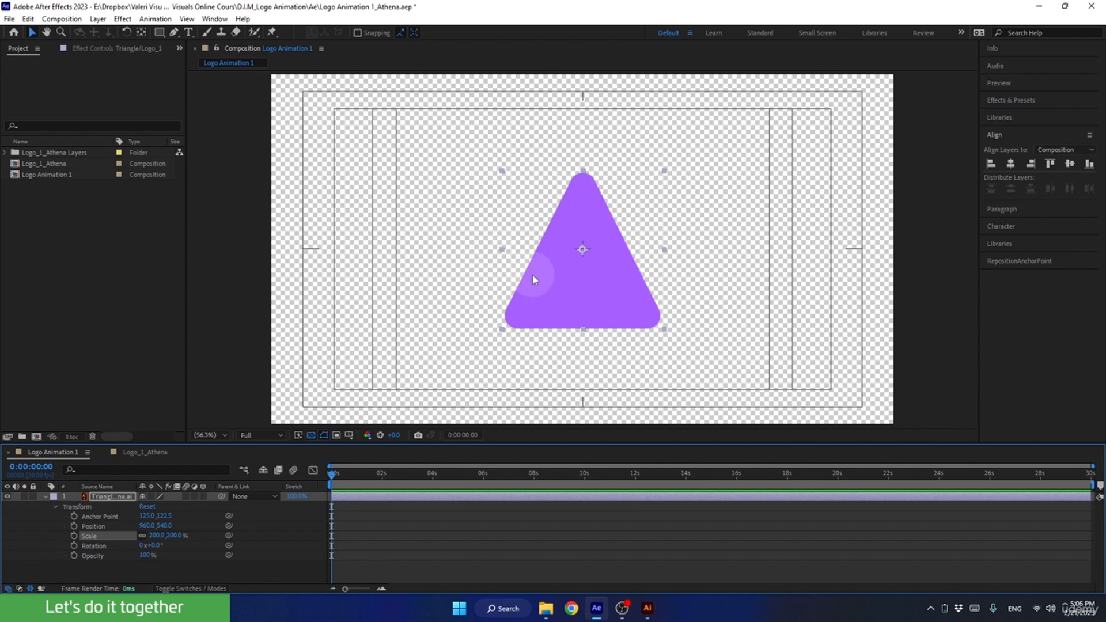
pyautogui.click(46, 497)
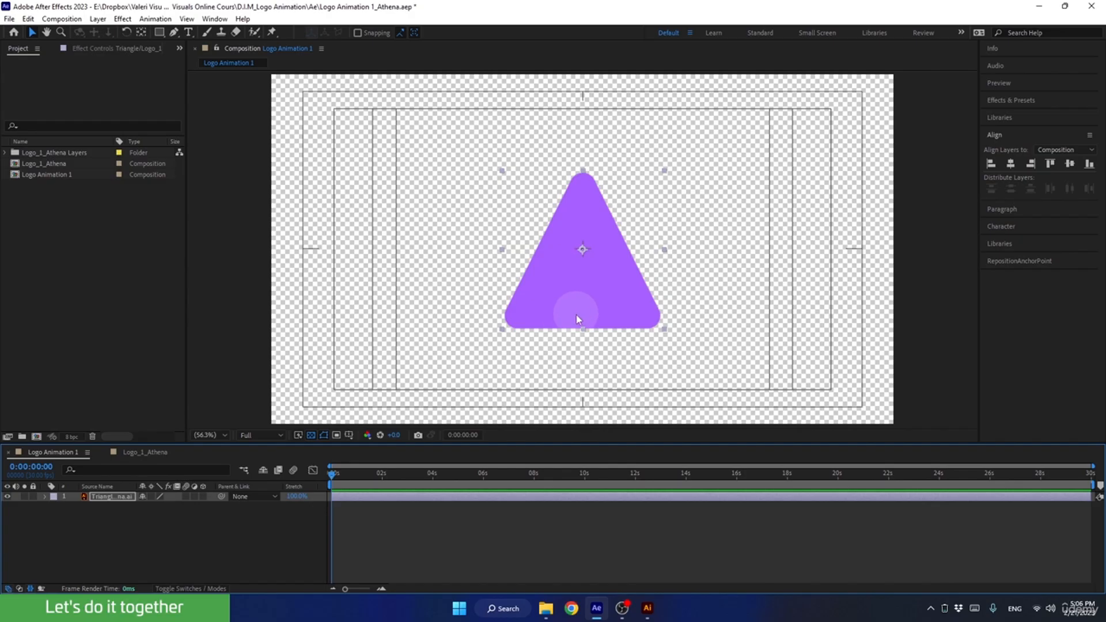
# Inspect the triangle's edges at 200% magnification and turn off the transparency grid.
pyautogui.scroll(2, 570, 328)
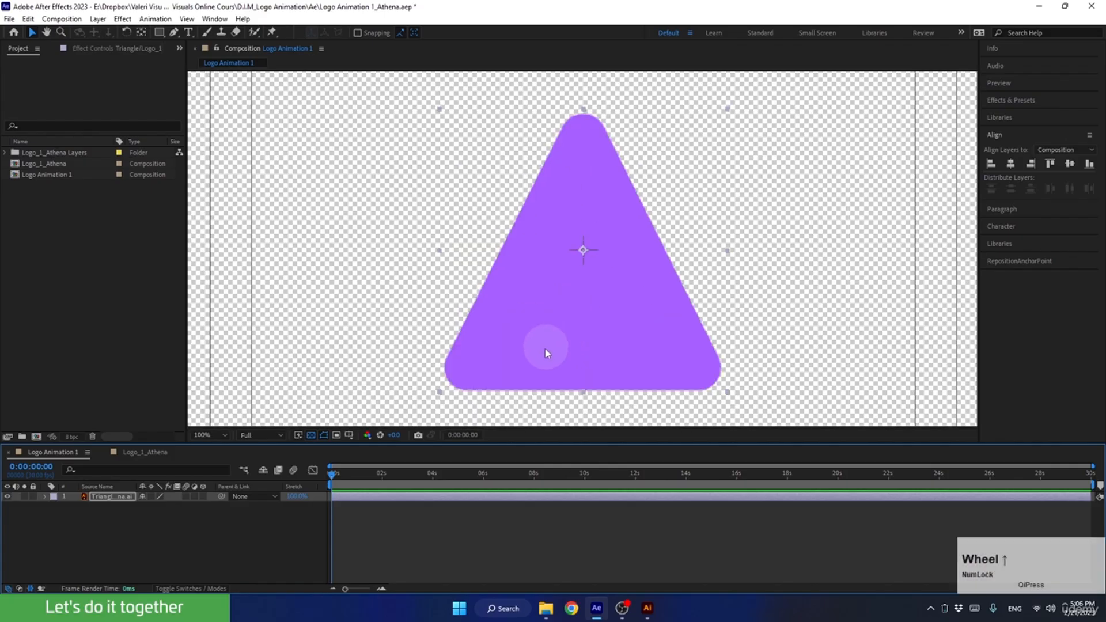
pyautogui.scroll(2, 452, 347)
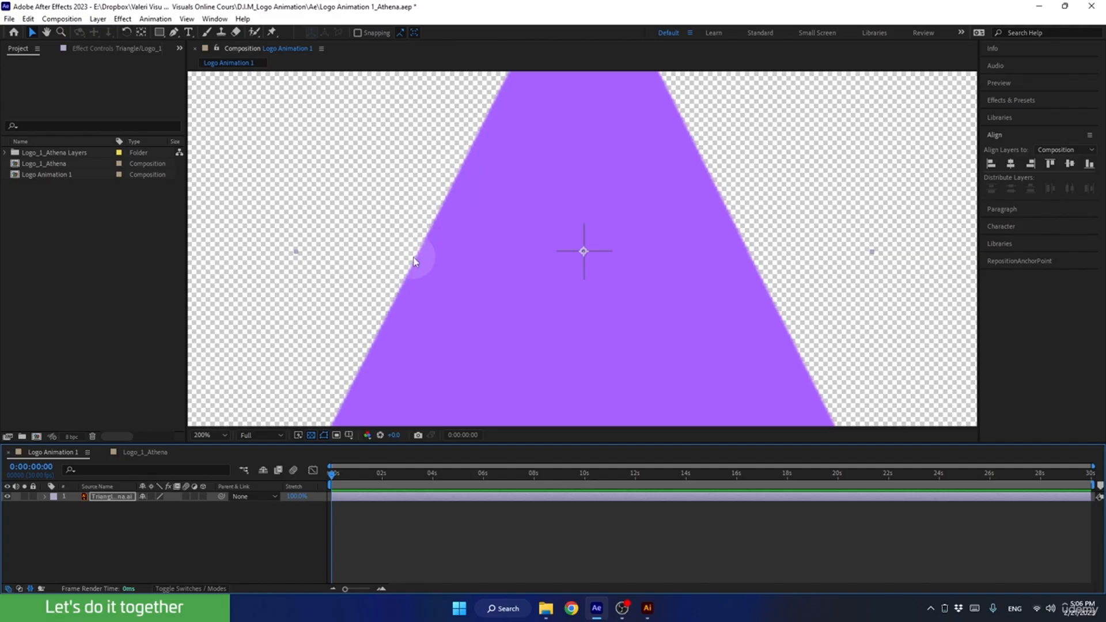
pyautogui.click(311, 435)
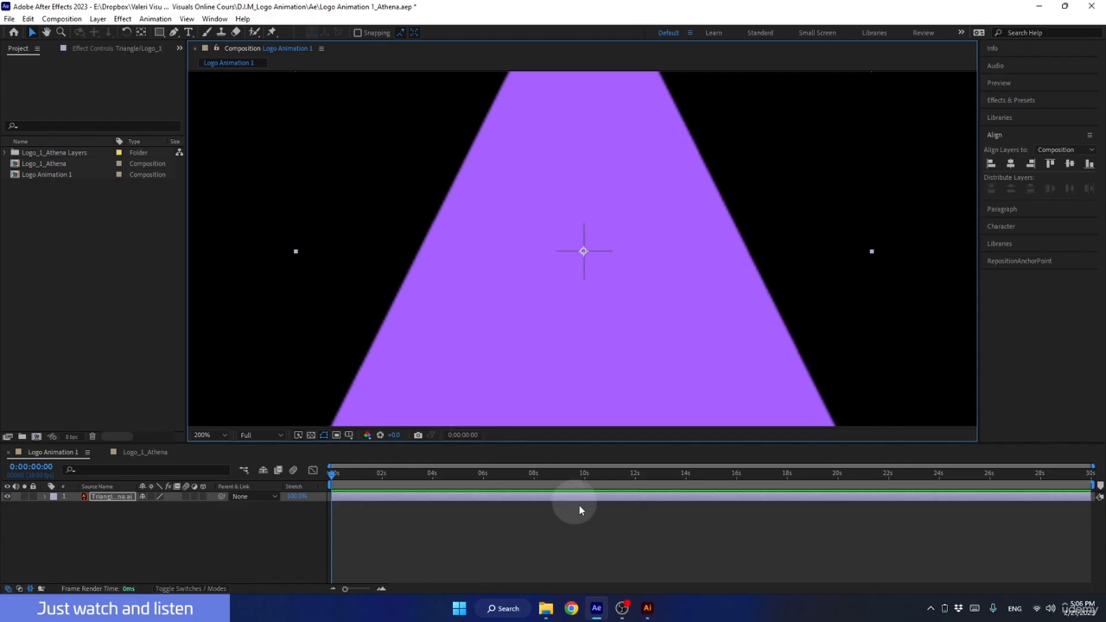
# Switch to Illustrator and enlarge the Athena logo's triangle proportionally from its centre in two passes until it extends past the artboard.
pyautogui.click(648, 608)
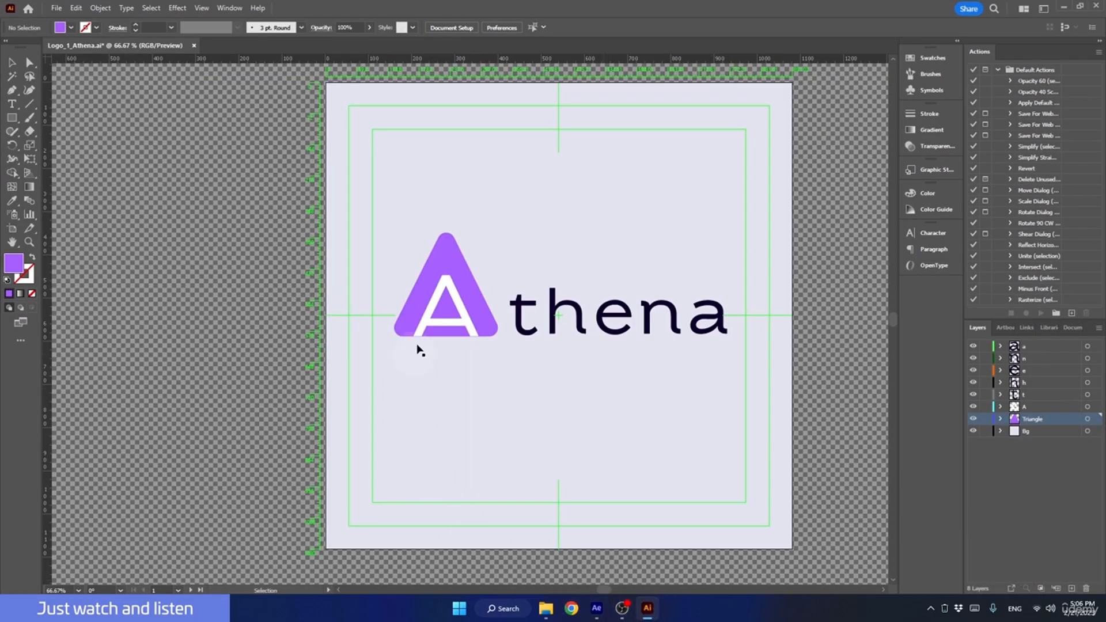
pyautogui.click(445, 268)
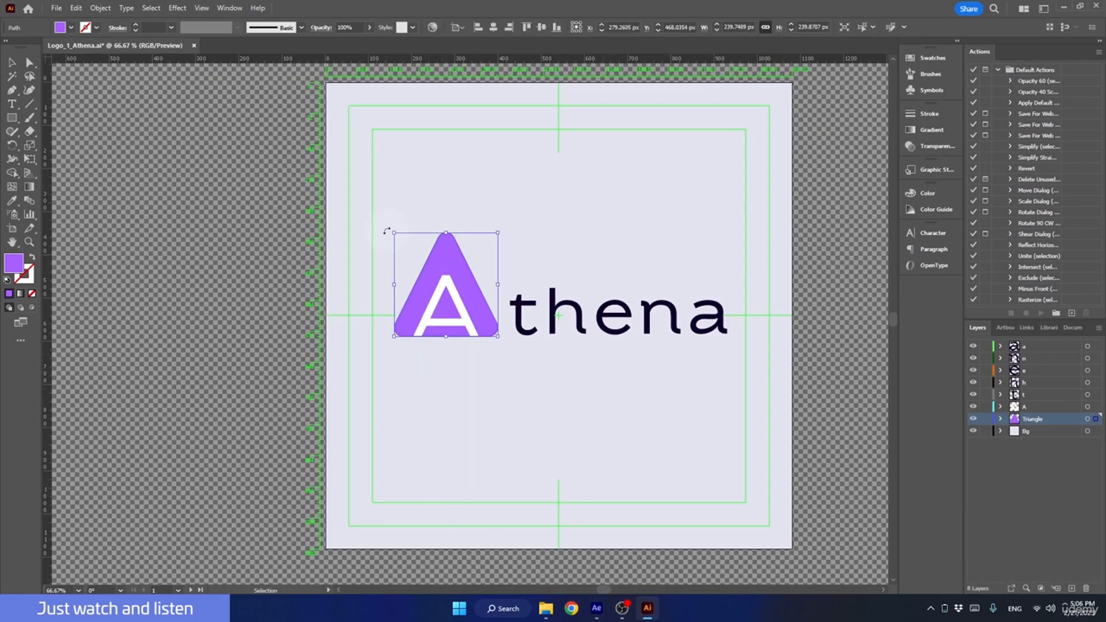
pyautogui.moveTo(390, 230); pyautogui.dragTo(81, 98)
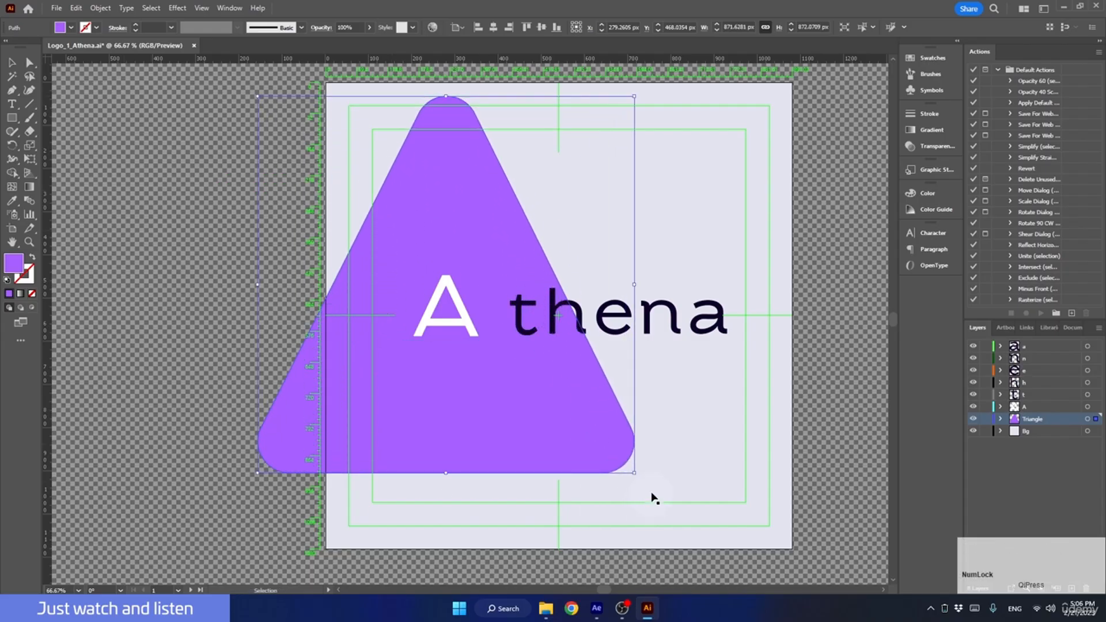
pyautogui.moveTo(634, 472); pyautogui.dragTo(858, 537)
pyautogui.click(704, 329)
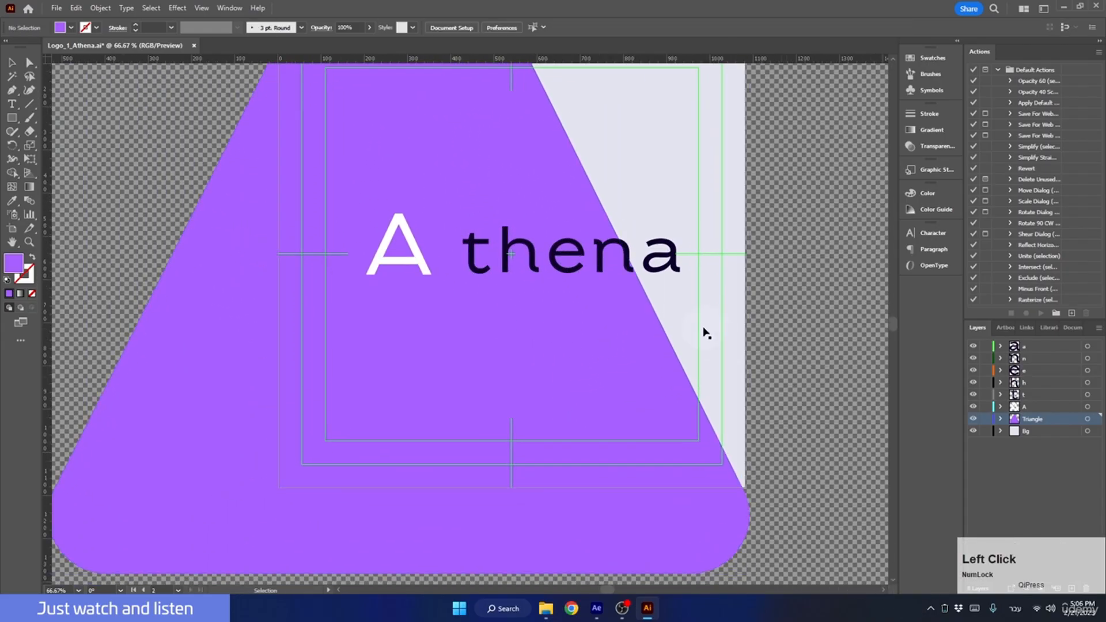
# Examine the enlarged triangle's edge at 400% magnification and undo both enlargements.
pyautogui.scroll(4, 641, 323)
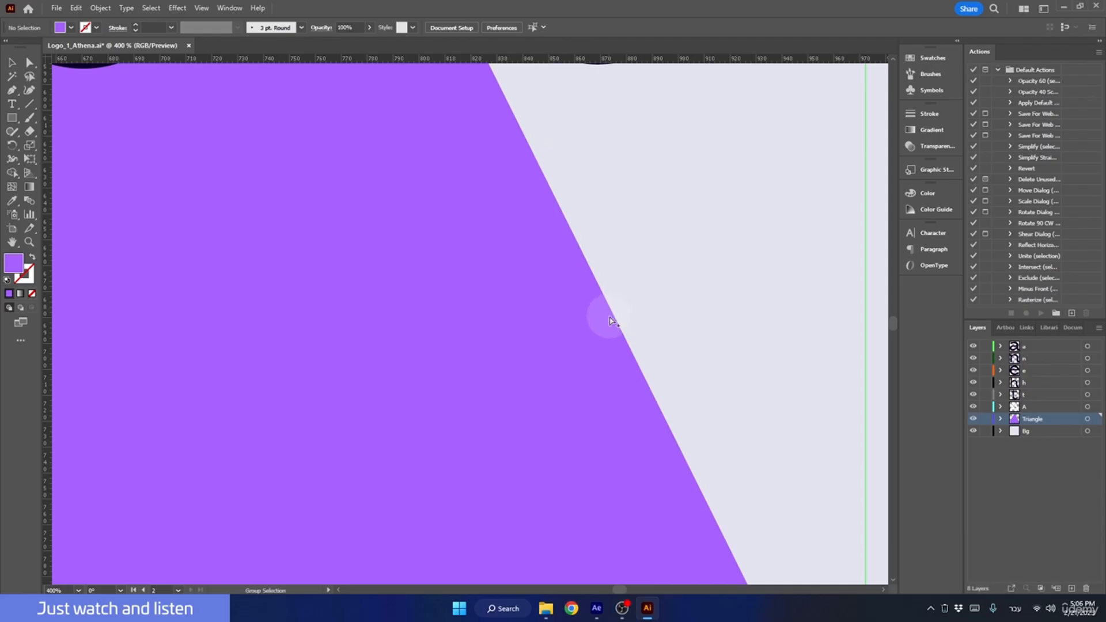
pyautogui.scroll(-2, 609, 328)
pyautogui.scroll(-1, 611, 329)
pyautogui.hotkey('ctrl', 'z')
pyautogui.hotkey('ctrl', 'z')
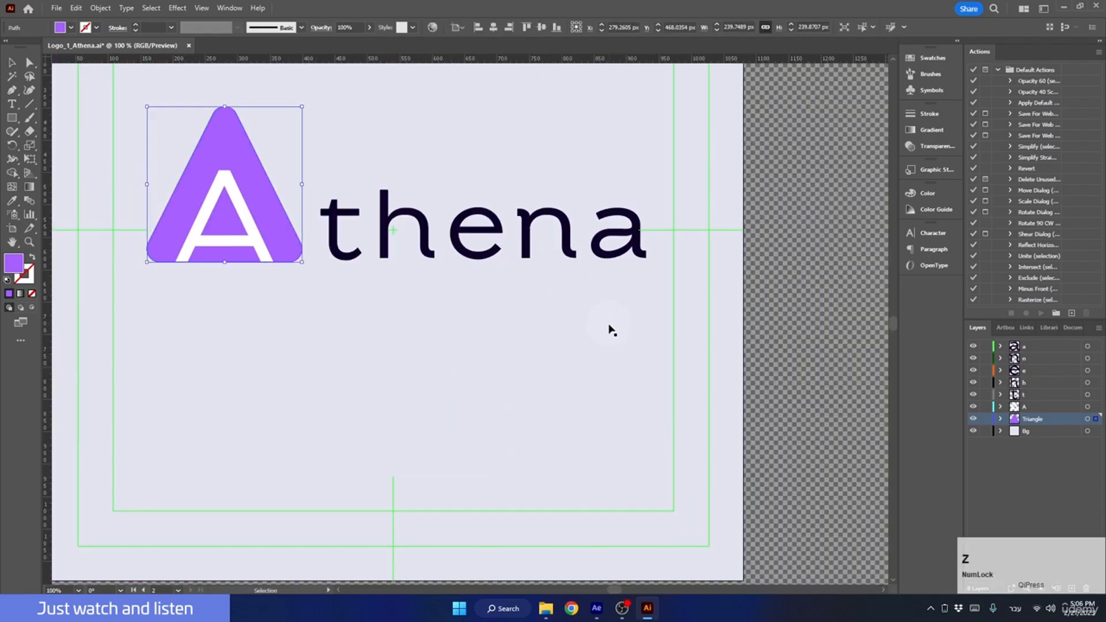
pyautogui.moveTo(363, 365); pyautogui.dragTo(471, 453)
# Switch back to After Effects and turn on Continuously Rasterize for the triangle layer.
pyautogui.click(596, 608)
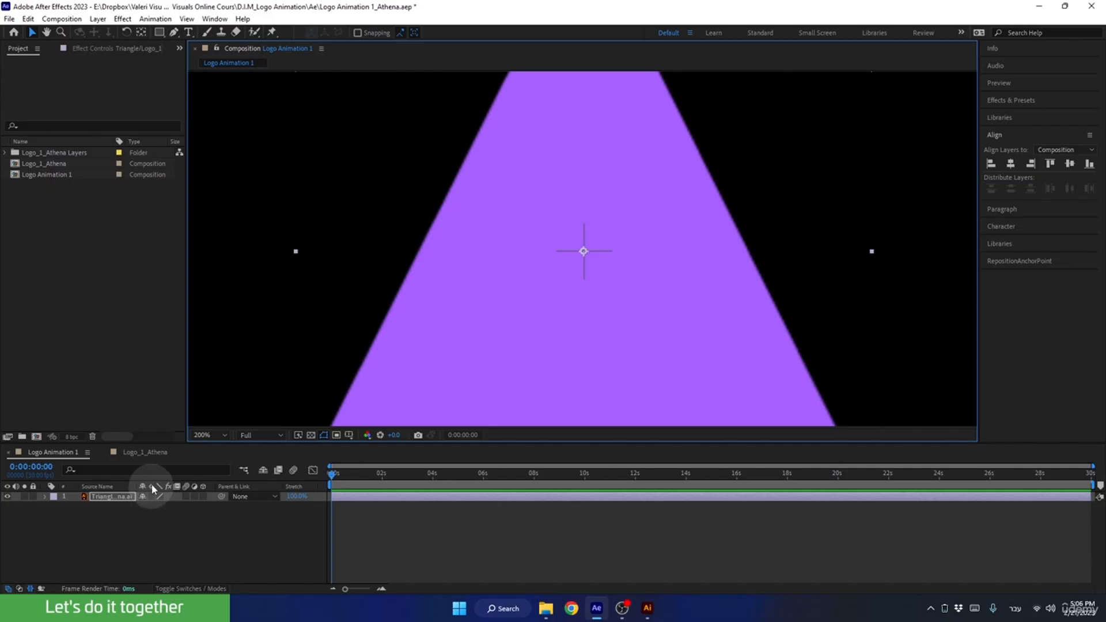
pyautogui.click(171, 588)
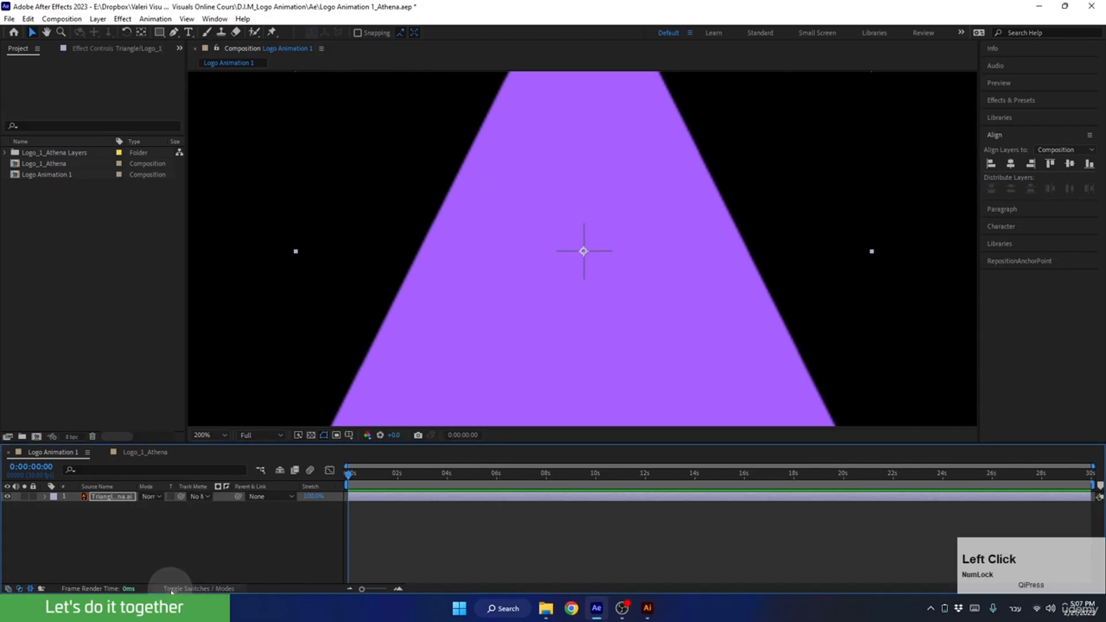
pyautogui.click(171, 588)
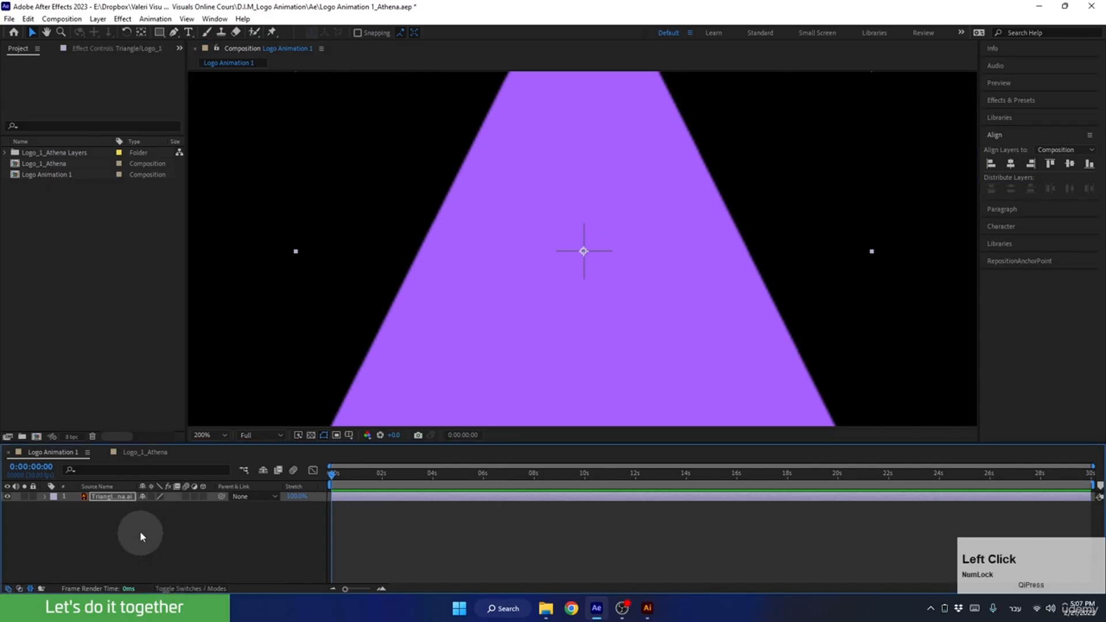
pyautogui.click(151, 496)
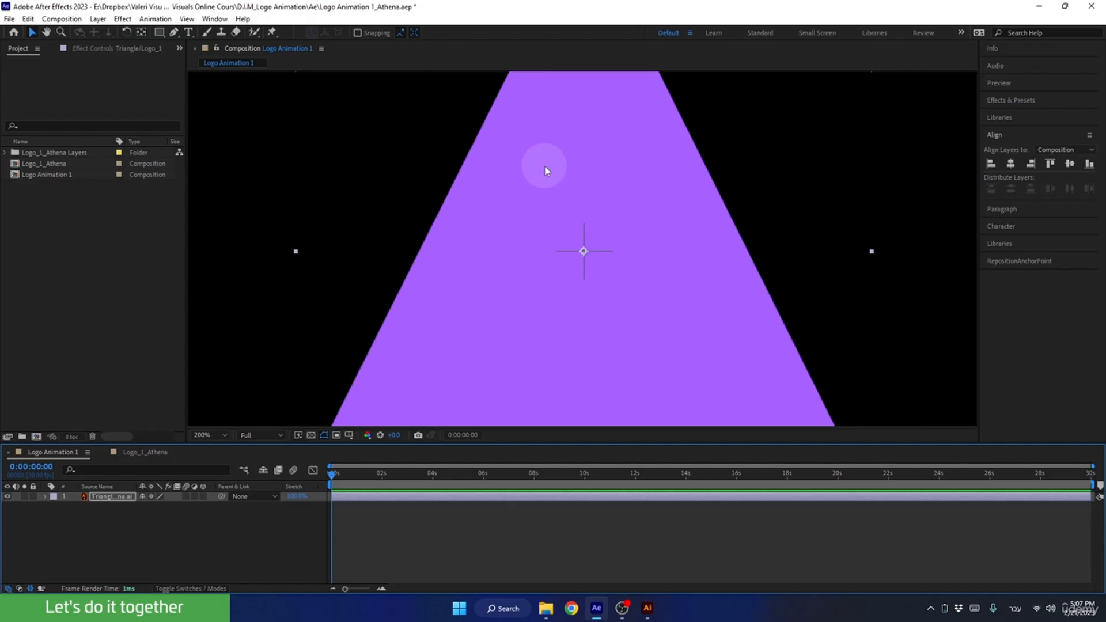
# Examine the triangle's edges and rounded corners at 200% magnification and fit the whole composition in the viewer.
pyautogui.press('space')
pyautogui.moveTo(545, 157); pyautogui.dragTo(588, 275)
pyautogui.moveTo(659, 274); pyautogui.dragTo(409, 188)
pyautogui.moveTo(678, 348); pyautogui.dragTo(488, 252)
pyautogui.moveTo(640, 268); pyautogui.dragTo(426, 51)
pyautogui.moveTo(674, 338); pyautogui.dragTo(758, 229)
pyautogui.moveTo(523, 266); pyautogui.dragTo(805, 192)
pyautogui.moveTo(547, 247); pyautogui.dragTo(857, 360)
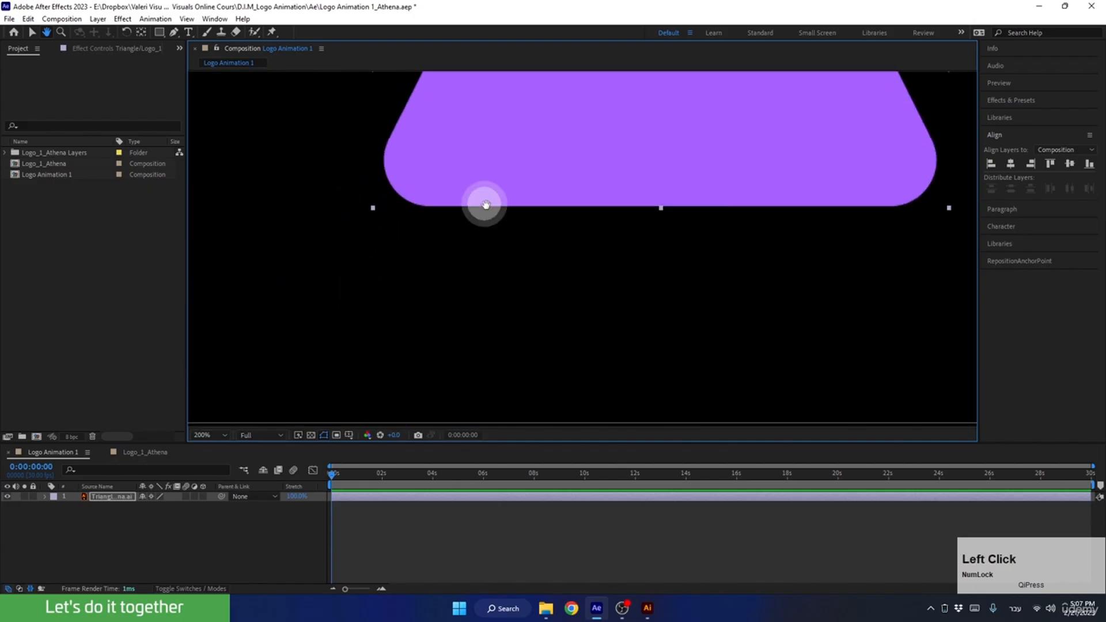
pyautogui.moveTo(486, 205); pyautogui.dragTo(676, 337)
pyautogui.moveTo(521, 188); pyautogui.dragTo(678, 346)
pyautogui.moveTo(649, 199); pyautogui.dragTo(593, 323)
pyautogui.moveTo(693, 254); pyautogui.dragTo(423, 245)
pyautogui.moveTo(551, 243); pyautogui.dragTo(444, 284)
pyautogui.moveTo(451, 196); pyautogui.dragTo(444, 344)
pyautogui.moveTo(716, 246); pyautogui.dragTo(493, 318)
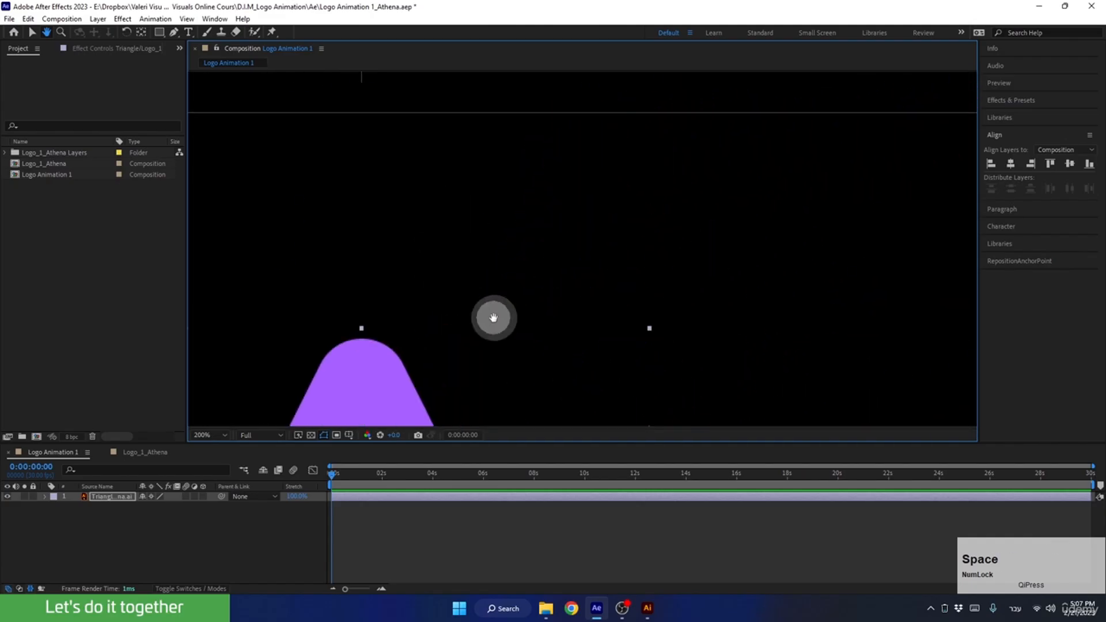
pyautogui.moveTo(660, 208); pyautogui.dragTo(538, 239)
pyautogui.click(510, 158)
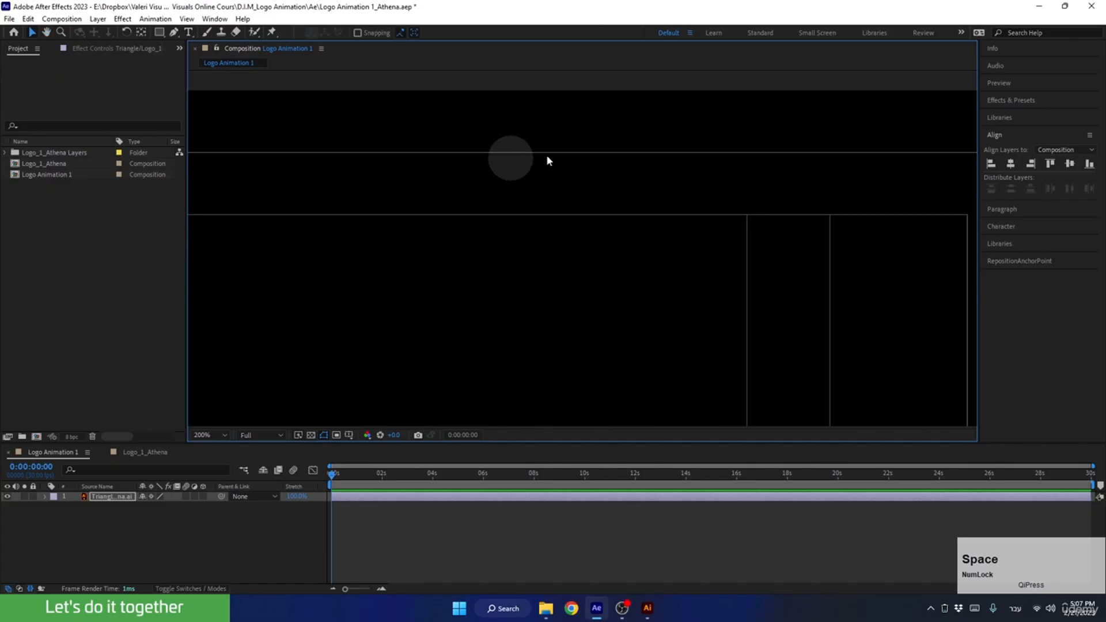
pyautogui.click(201, 435)
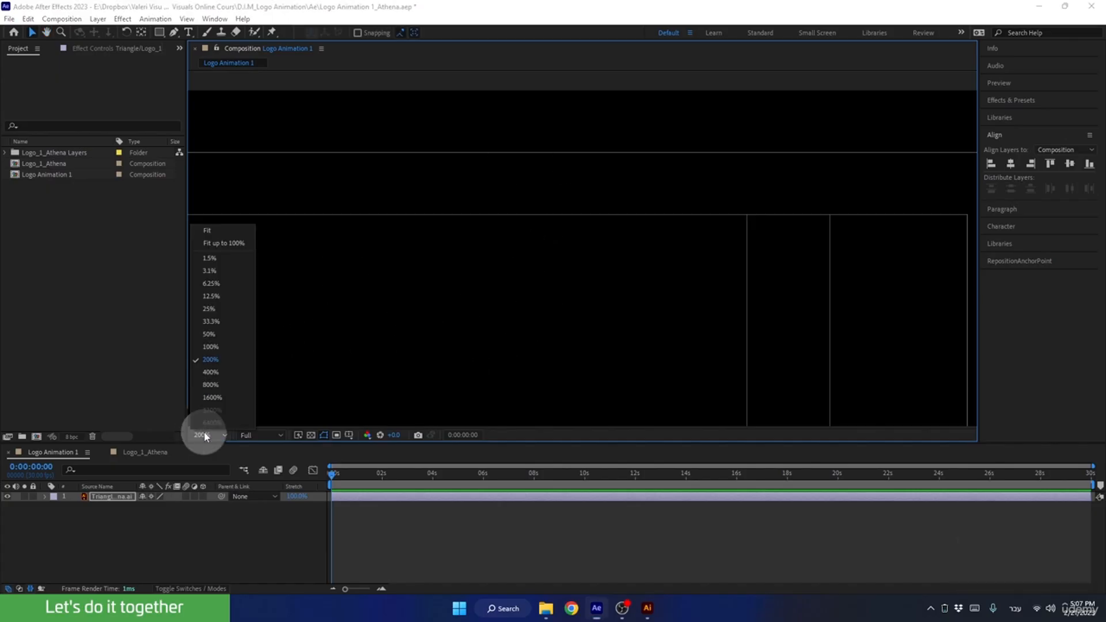
pyautogui.click(206, 228)
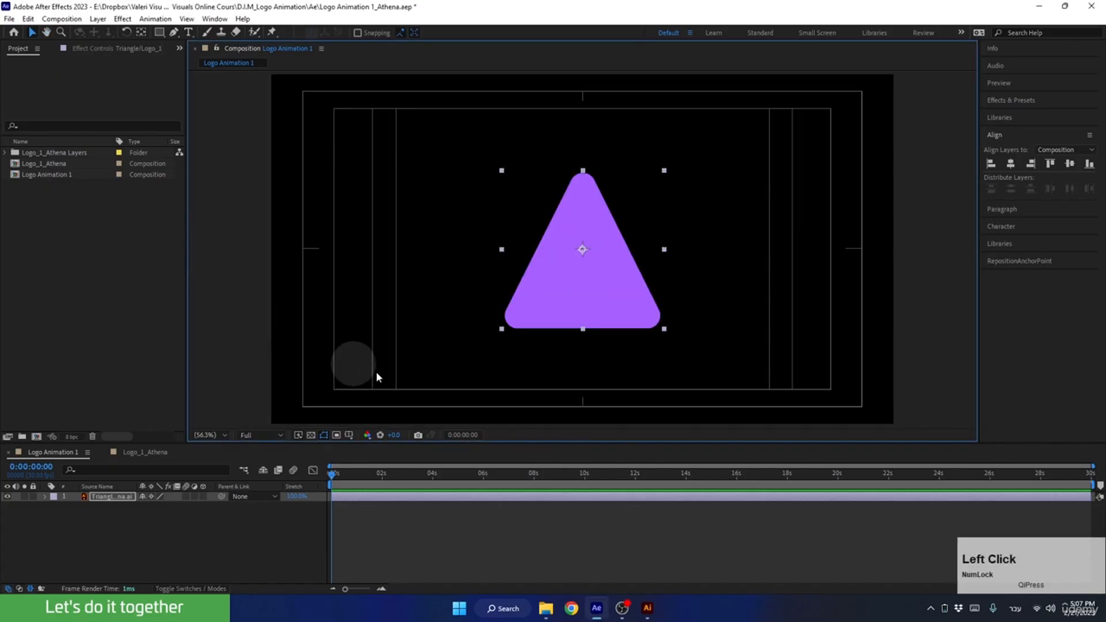
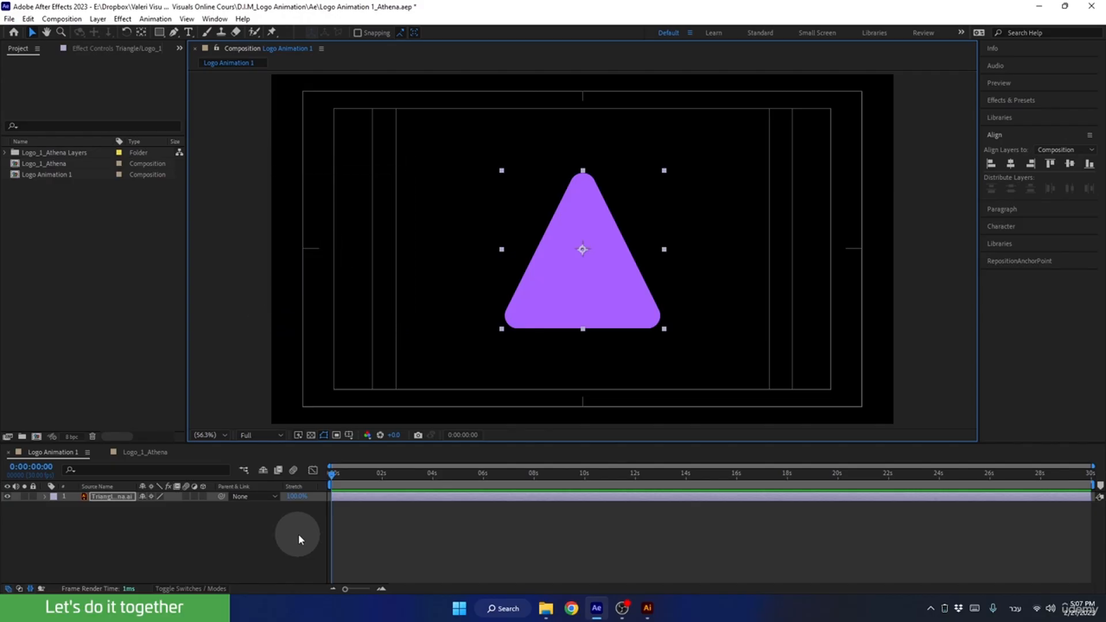
# Switch to File Explorer and open the Assets folder of the D.I.M_Logo Animation project.
pyautogui.click(545, 608)
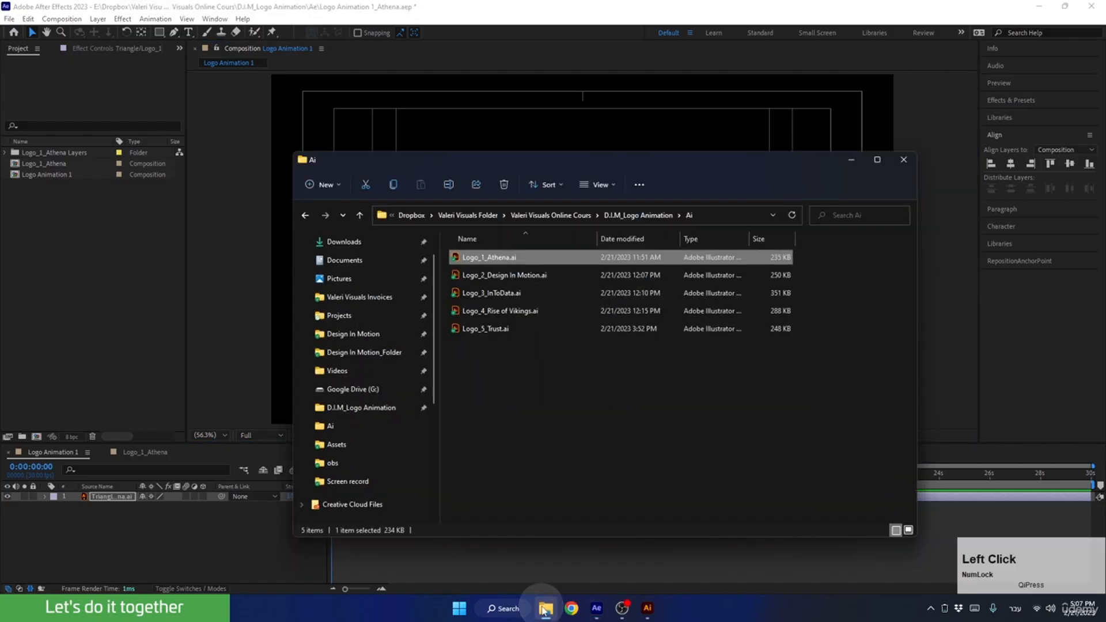
pyautogui.click(615, 215)
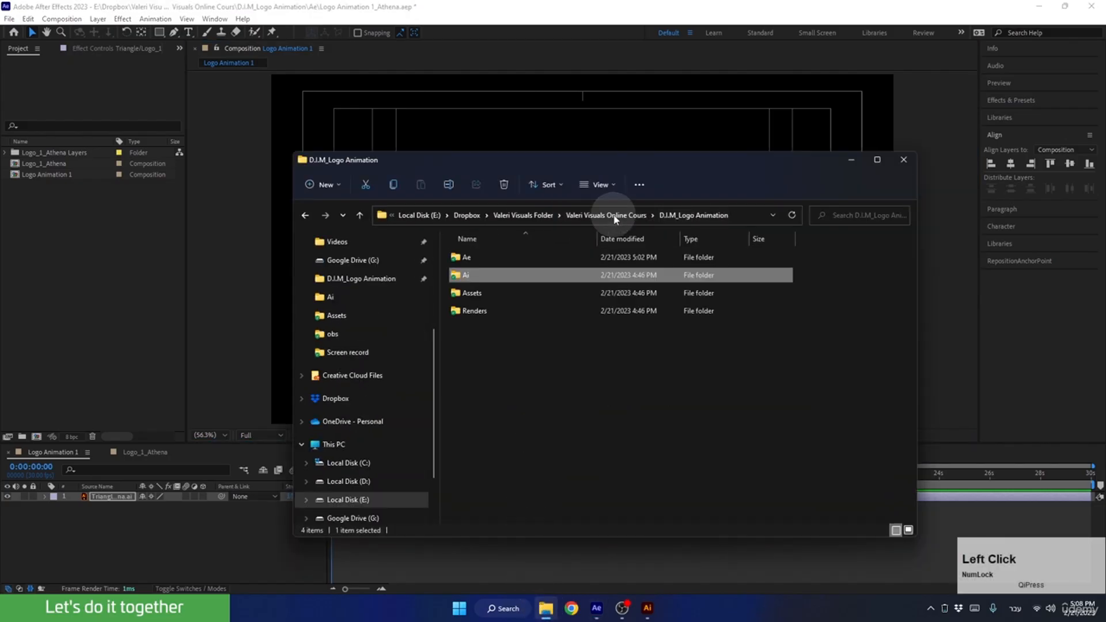
pyautogui.doubleClick(465, 295)
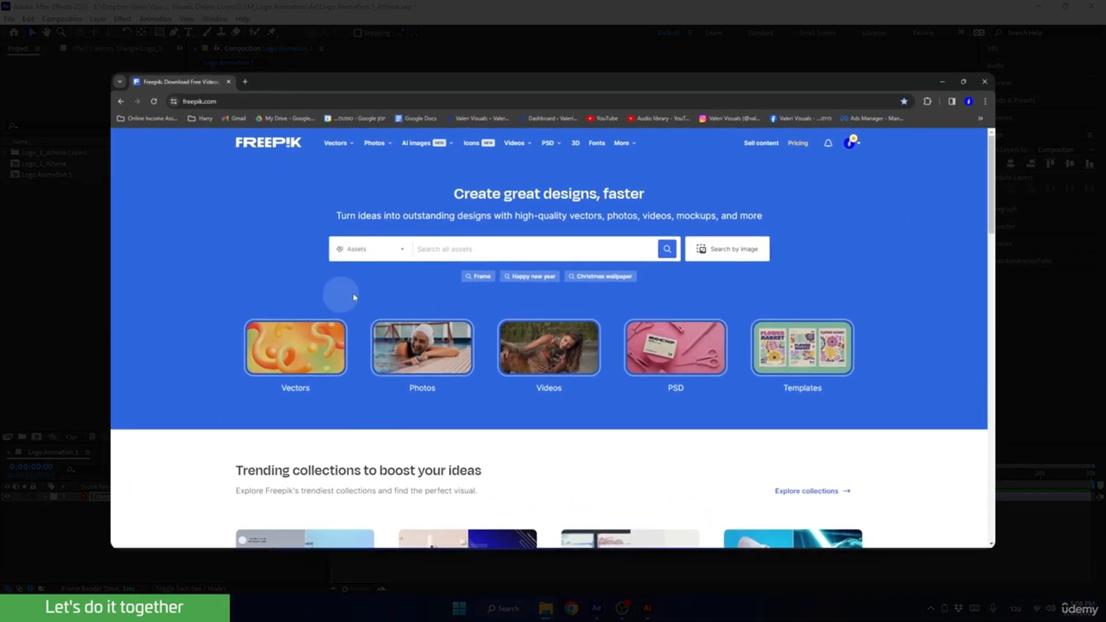
# Search Freepik for Athena, limit the results to free vectors and browse them.
pyautogui.click(430, 249)
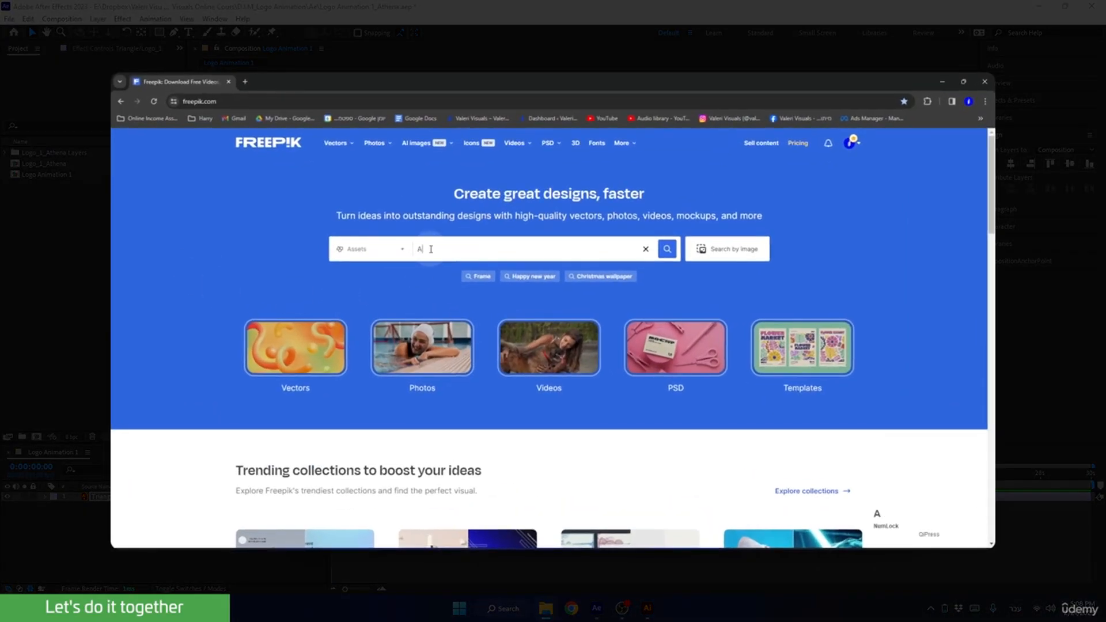
pyautogui.write('Athena')
pyautogui.press('Return')
pyautogui.click(137, 239)
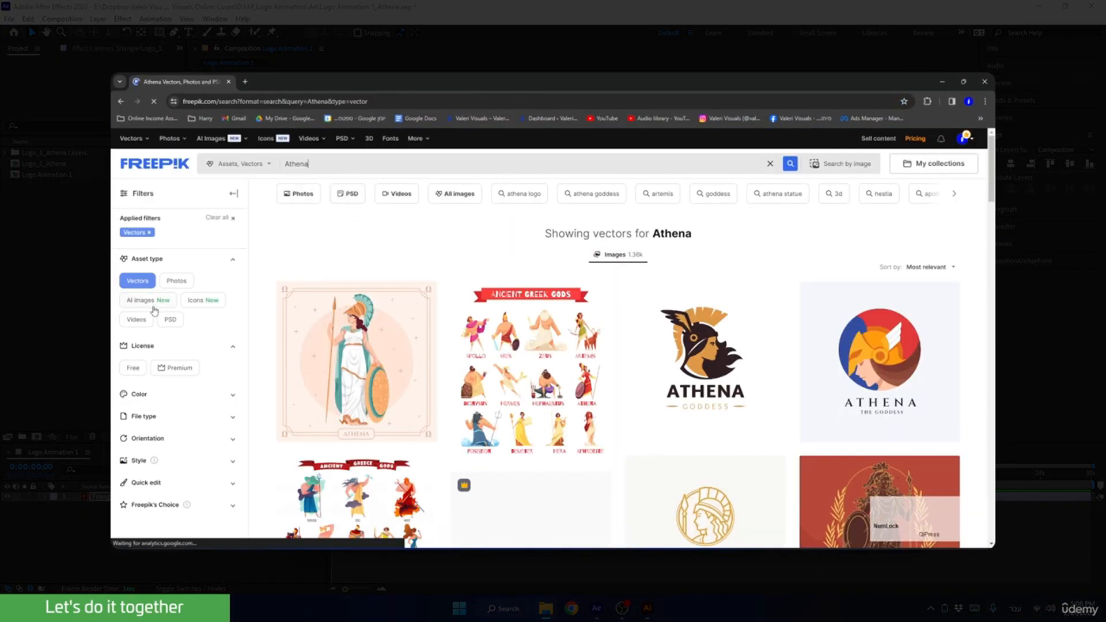
pyautogui.click(132, 369)
pyautogui.scroll(-6, 132, 371)
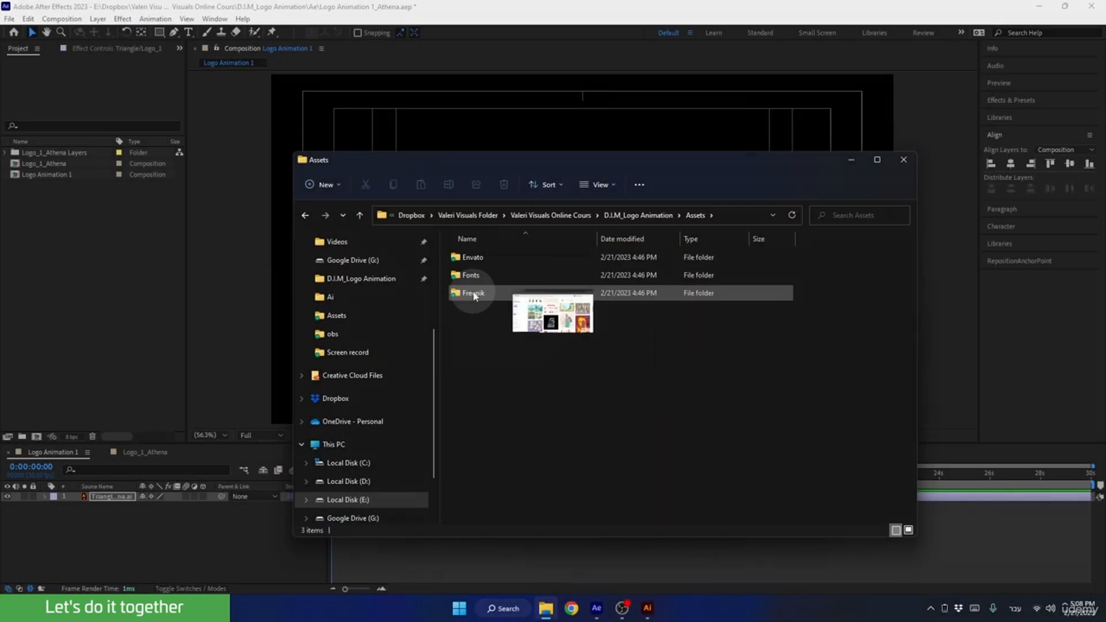
# Open 24.eps from the Athena silhouette folder inside Freepik in Illustrator, retaining the 9-slice scaling option for symbols.
pyautogui.doubleClick(473, 292)
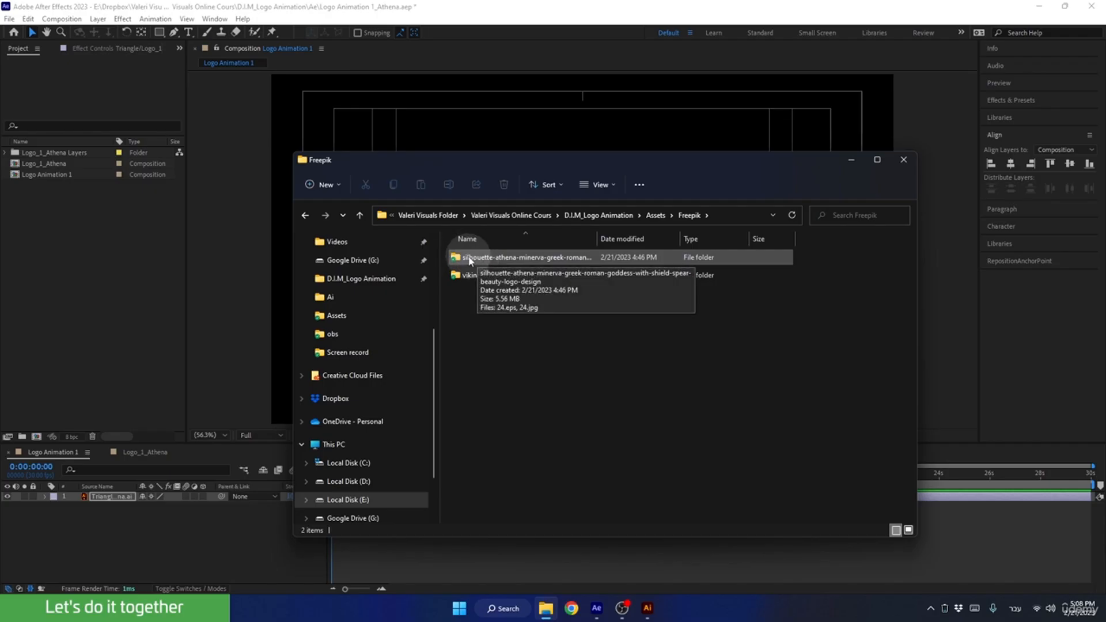
pyautogui.doubleClick(469, 258)
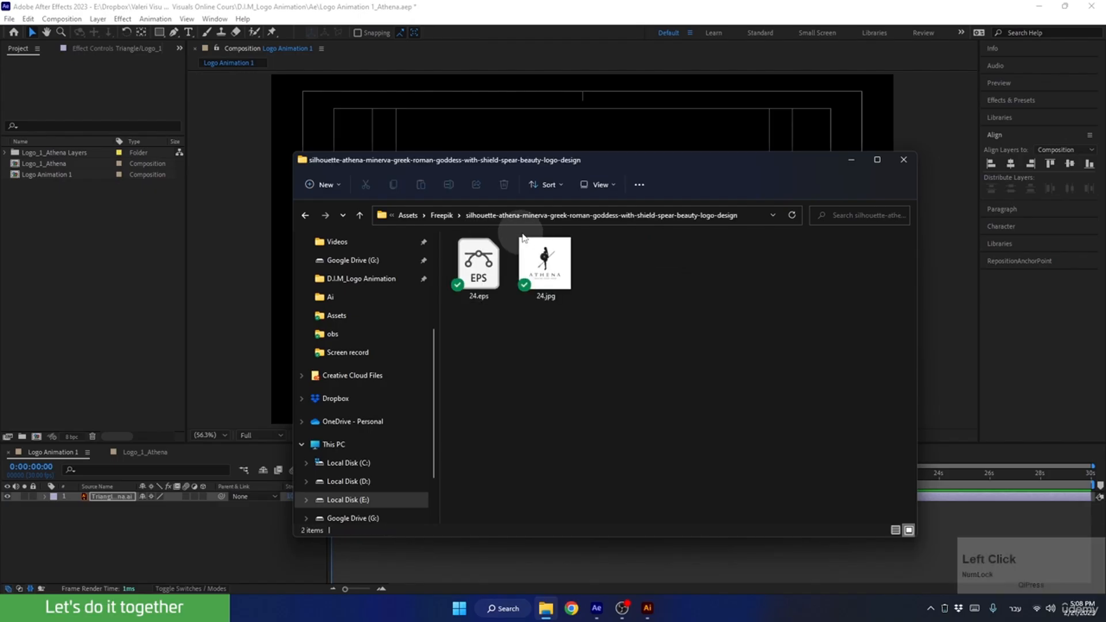
pyautogui.rightClick(480, 264)
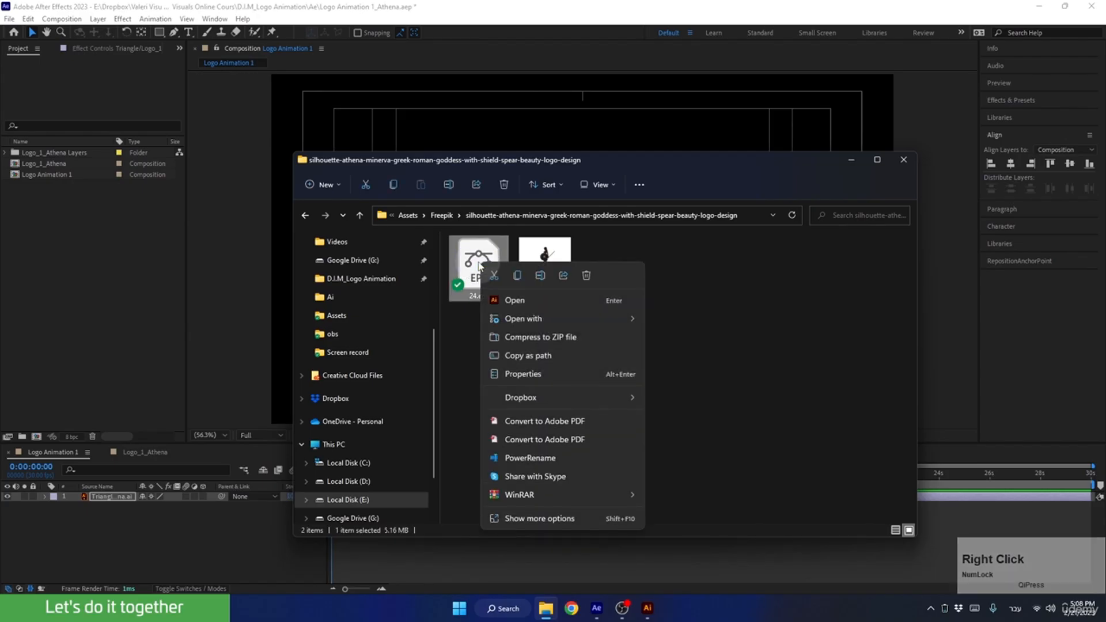
pyautogui.click(514, 301)
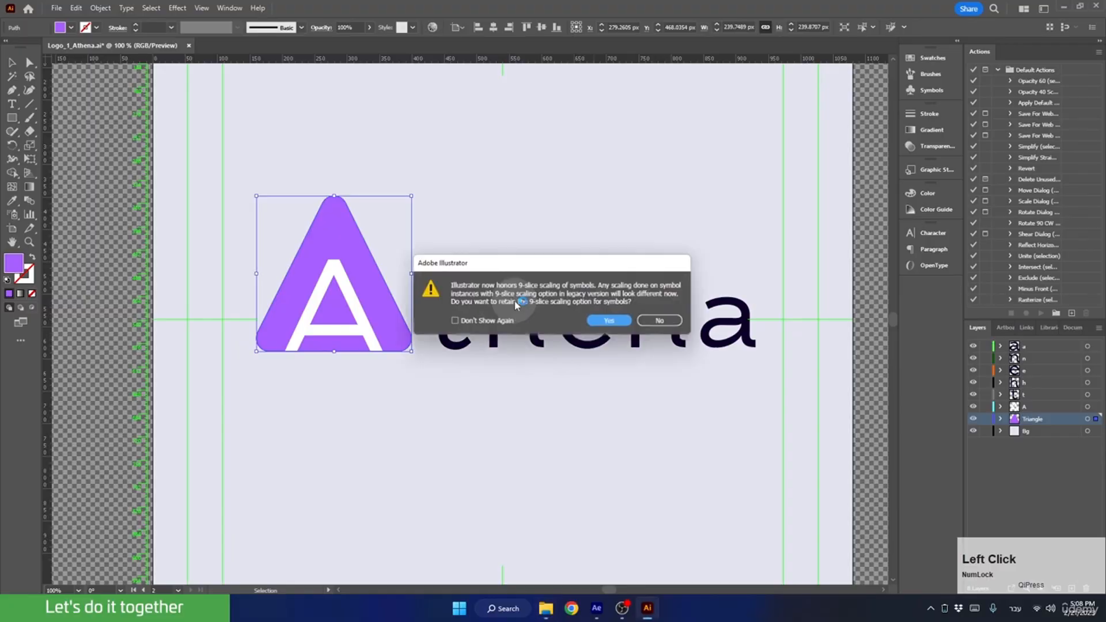
pyautogui.click(612, 321)
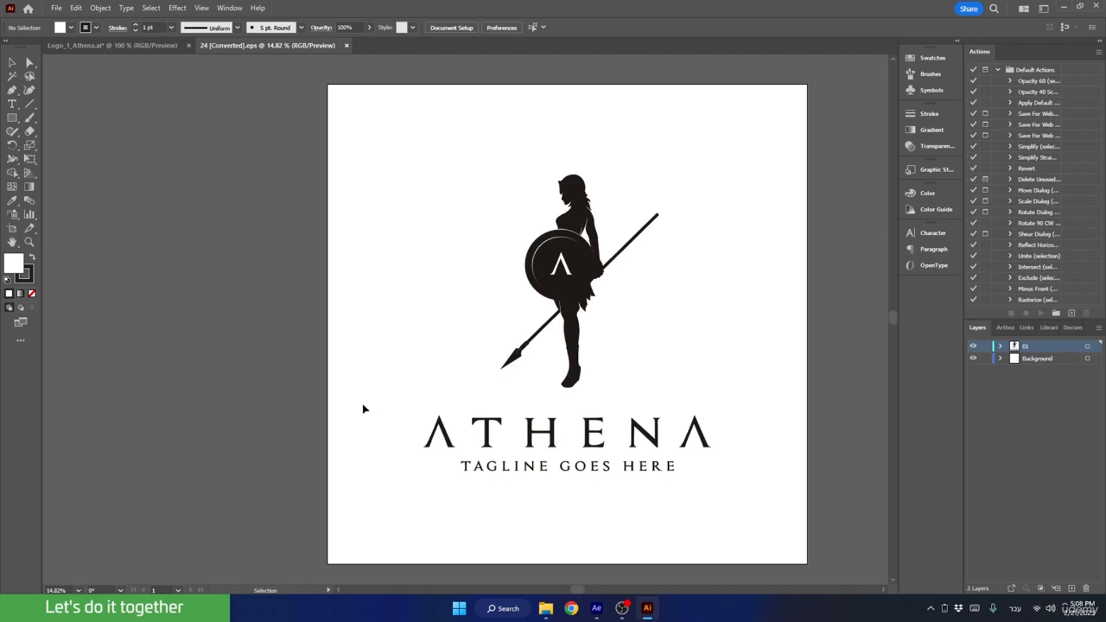
# Delete the ATHENA text with its tagline and the letter on the figure's shield.
pyautogui.moveTo(364, 400); pyautogui.dragTo(750, 532)
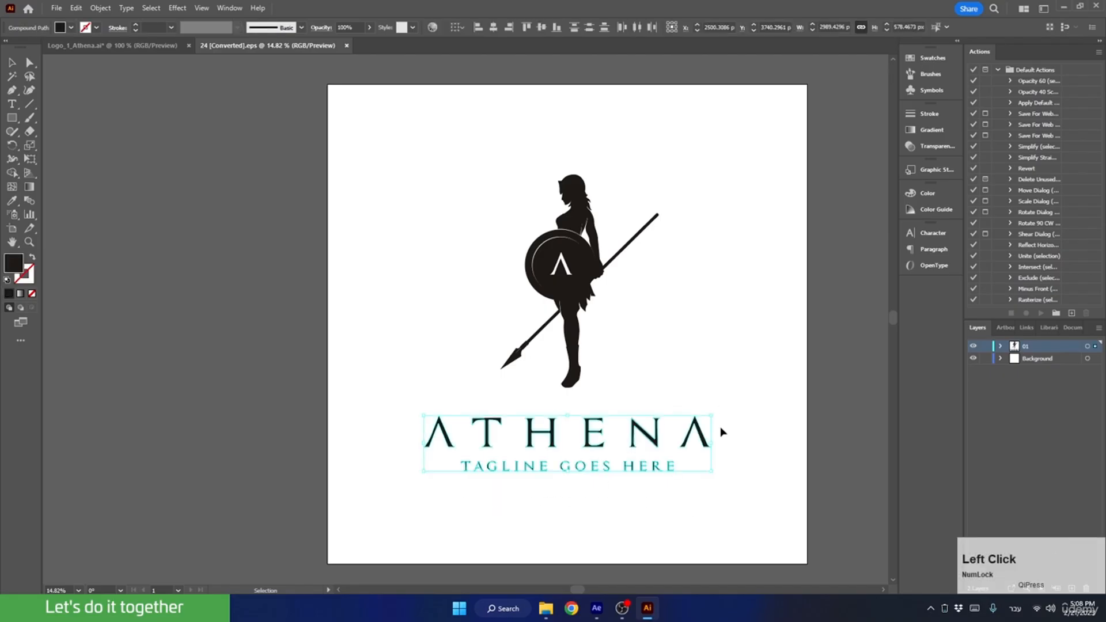
pyautogui.press('Delete')
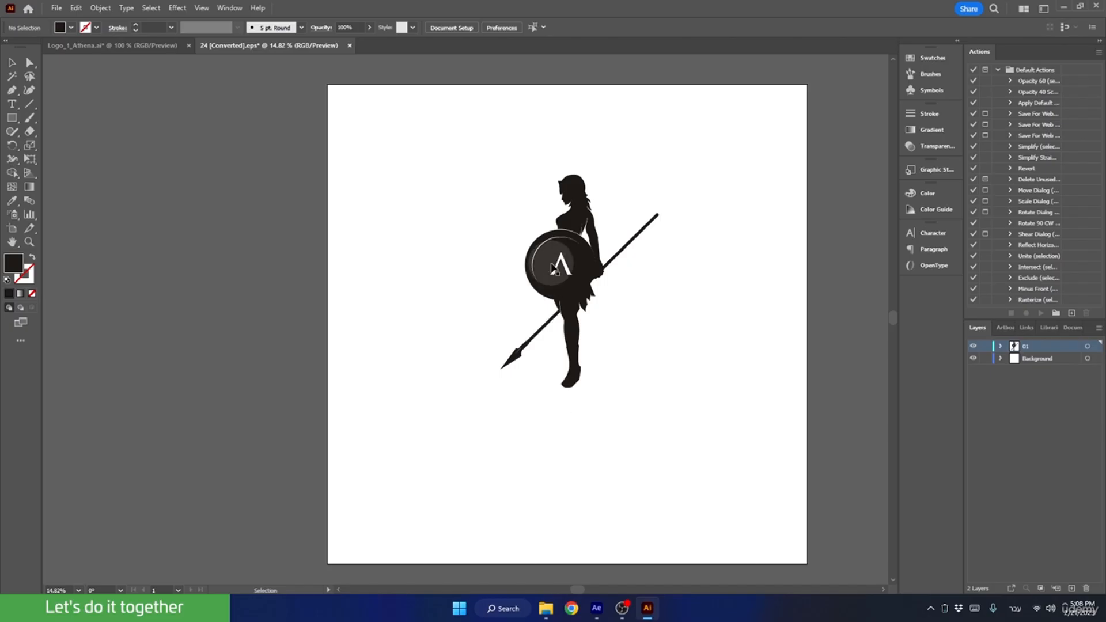
pyautogui.click(566, 277)
pyautogui.moveTo(565, 283); pyautogui.dragTo(551, 261)
pyautogui.press('Delete')
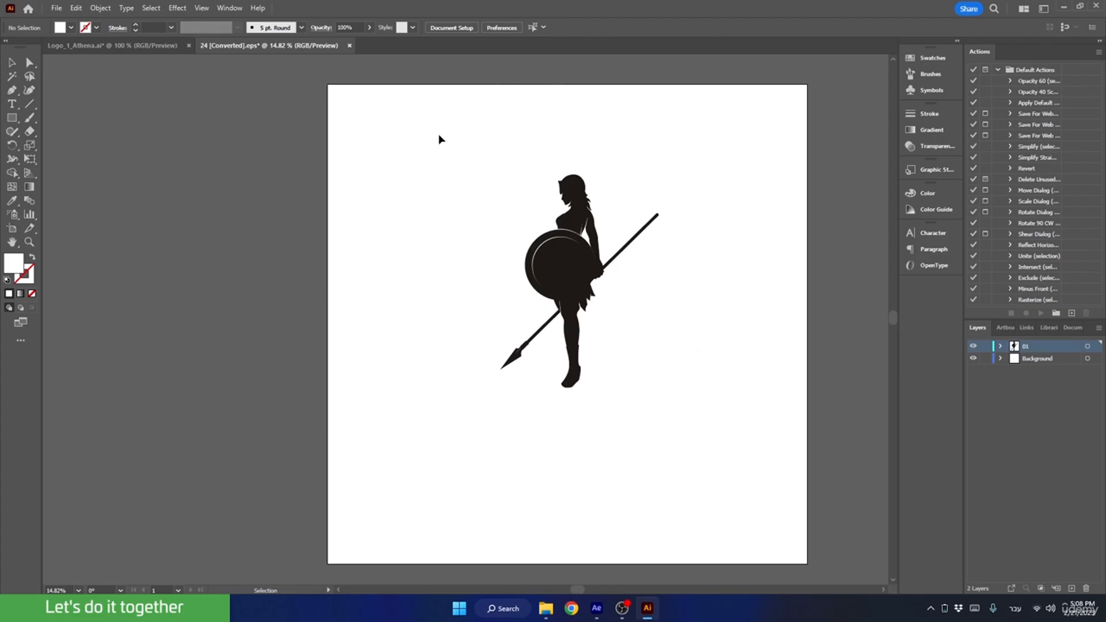
# Delete the Background layer together with its artwork, leaving only the layer with the silhouette.
pyautogui.moveTo(438, 136); pyautogui.dragTo(677, 442)
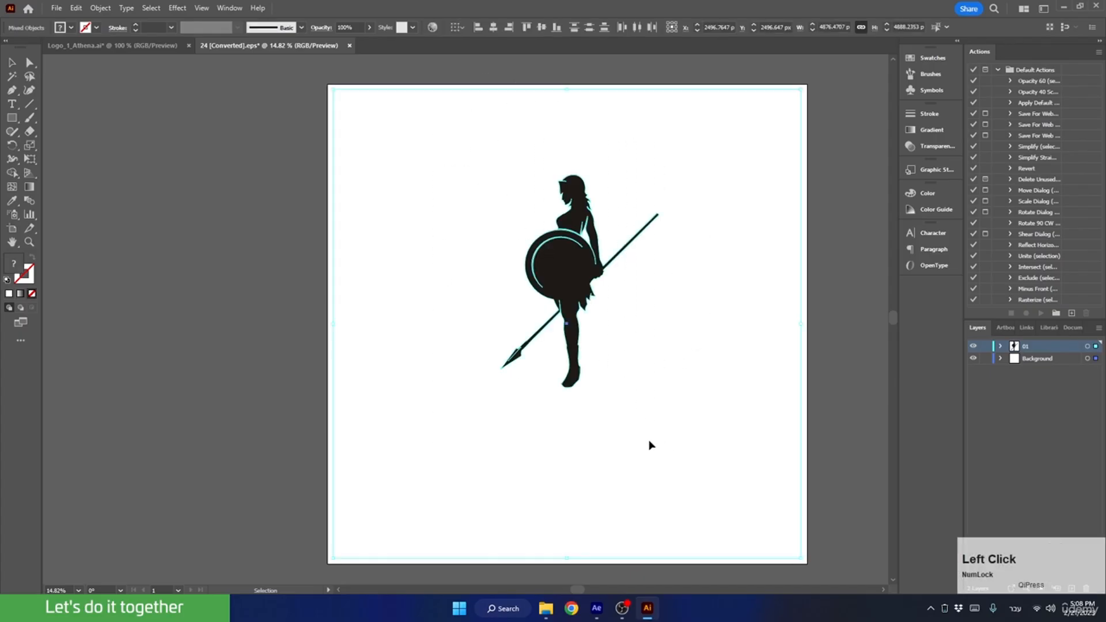
pyautogui.click(12, 62)
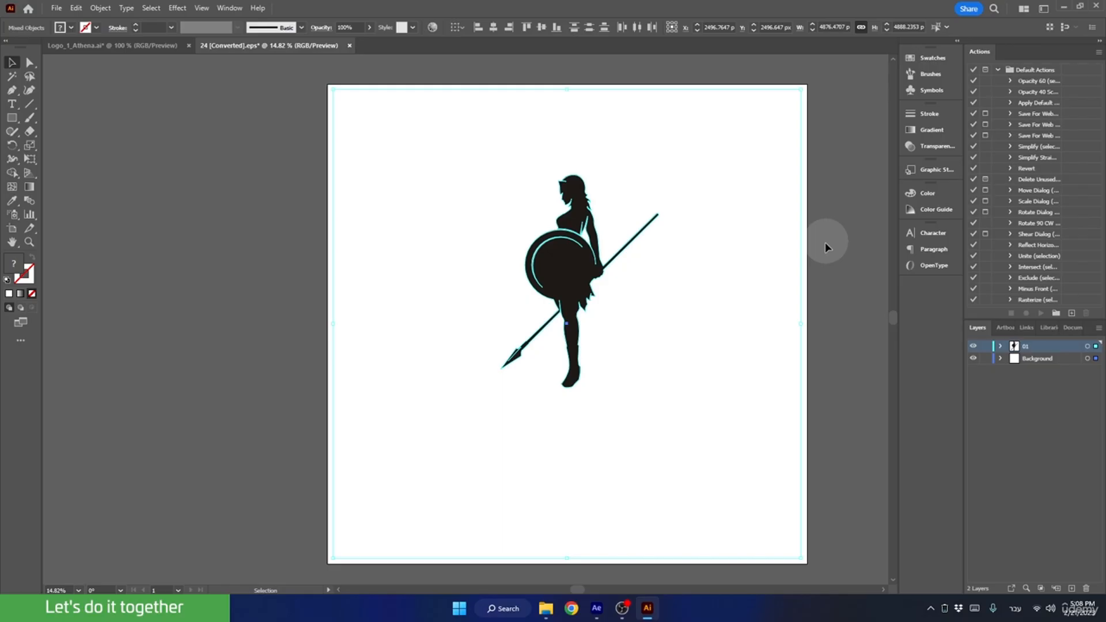
pyautogui.press('z')
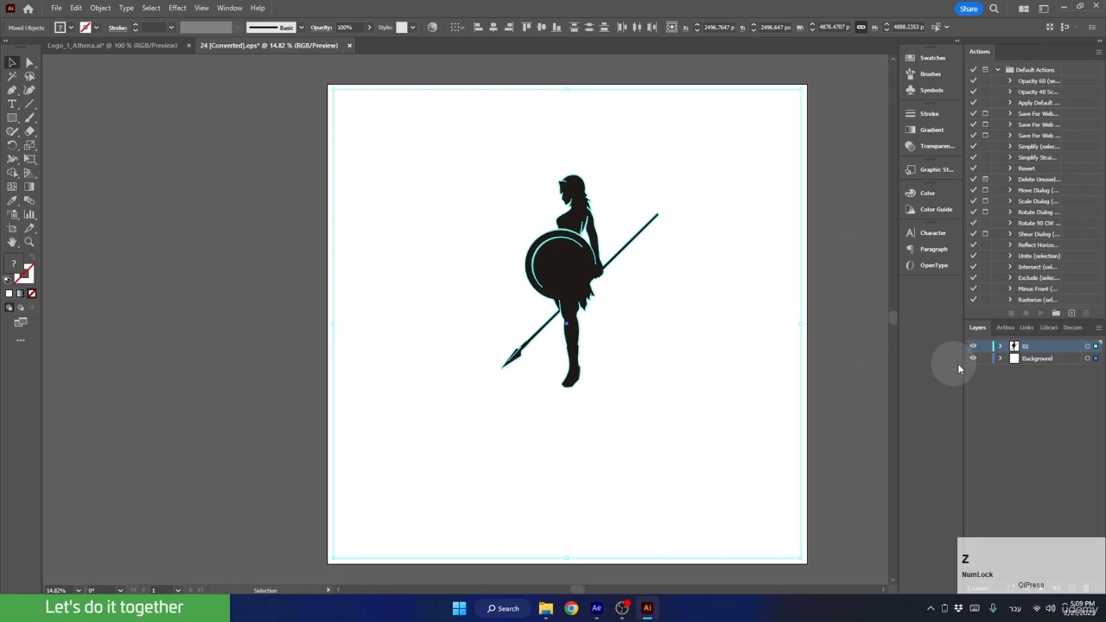
pyautogui.click(1017, 359)
pyautogui.click(1086, 588)
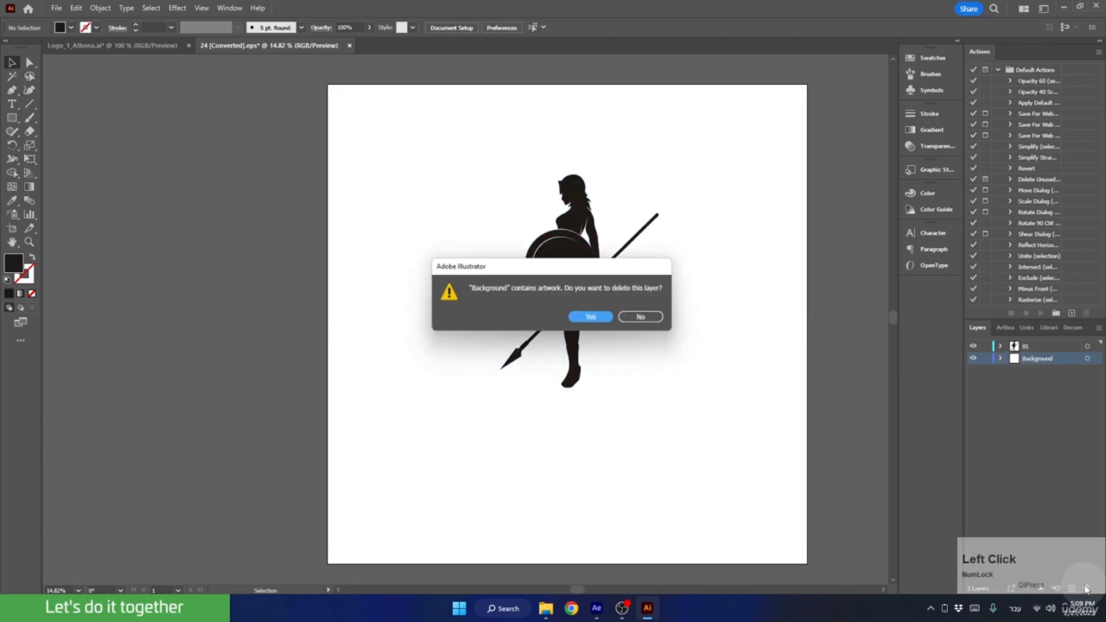
pyautogui.click(591, 317)
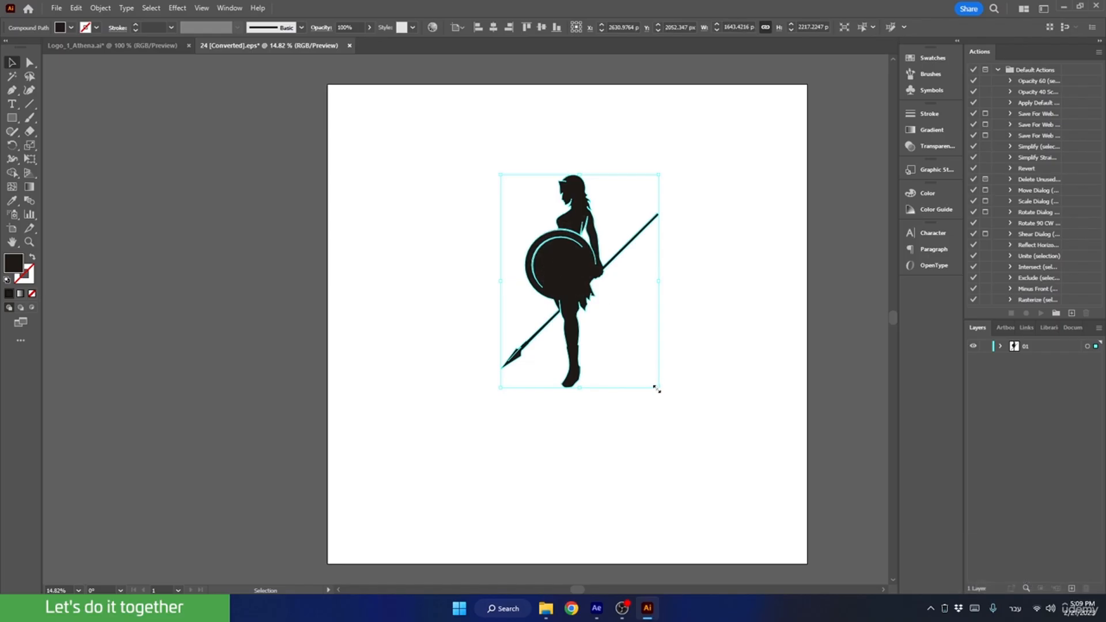
# Enlarge the silhouette proportionally from its centre to about 2748 by 3708 px and centre it horizontally and vertically on the artboard.
pyautogui.moveTo(657, 389); pyautogui.dragTo(750, 461)
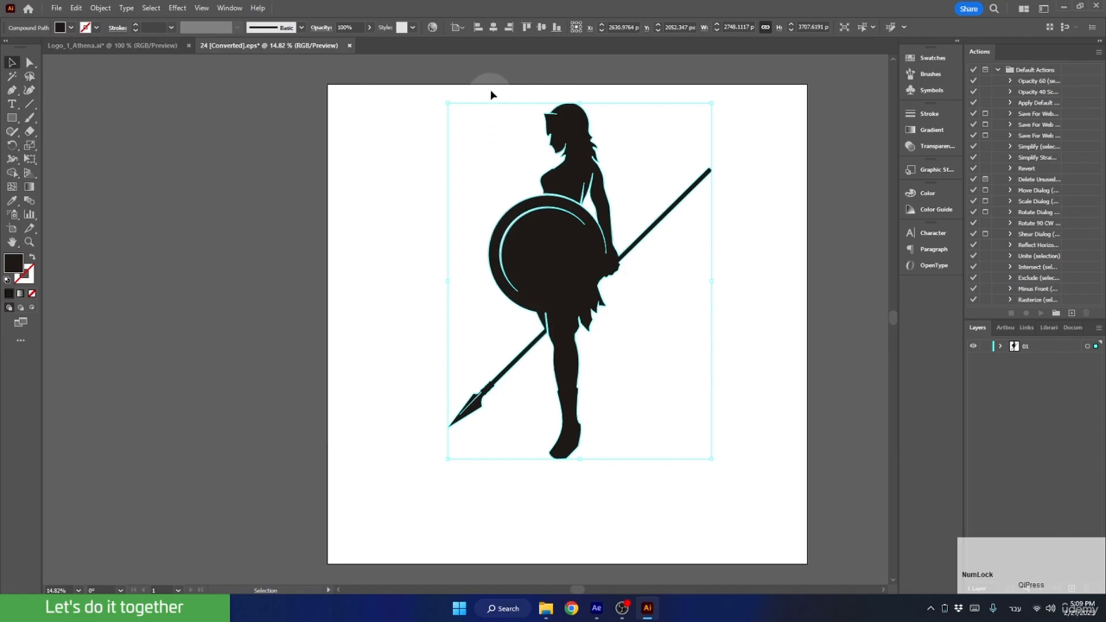
pyautogui.click(493, 28)
pyautogui.click(541, 30)
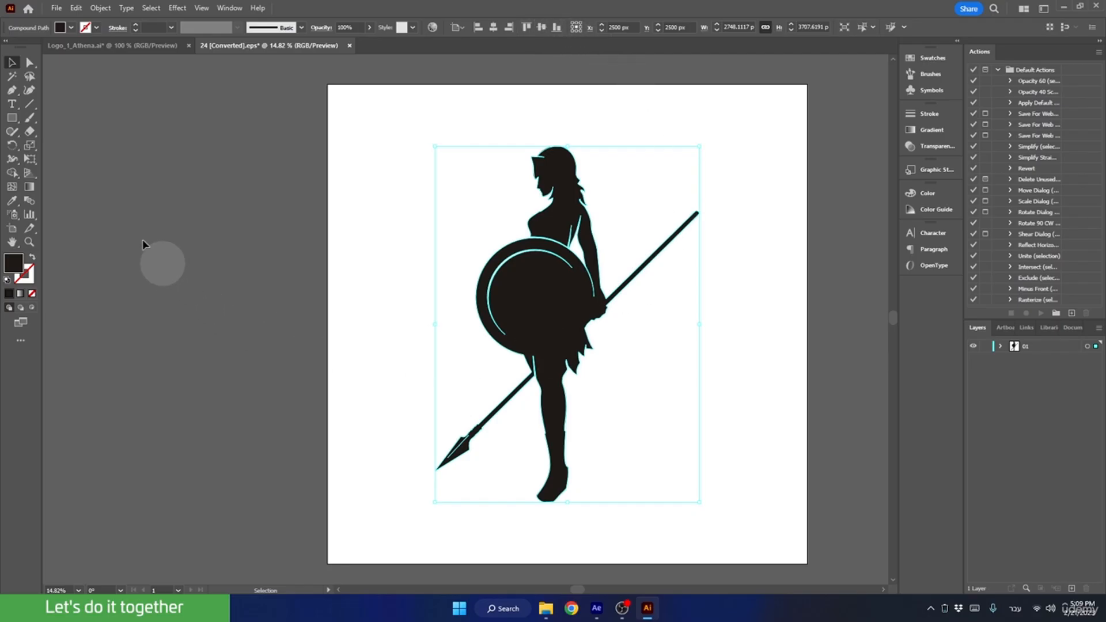
# Start saving the document on the computer and choose the Athena silhouette folder inside Freepik as the location.
pyautogui.click(56, 8)
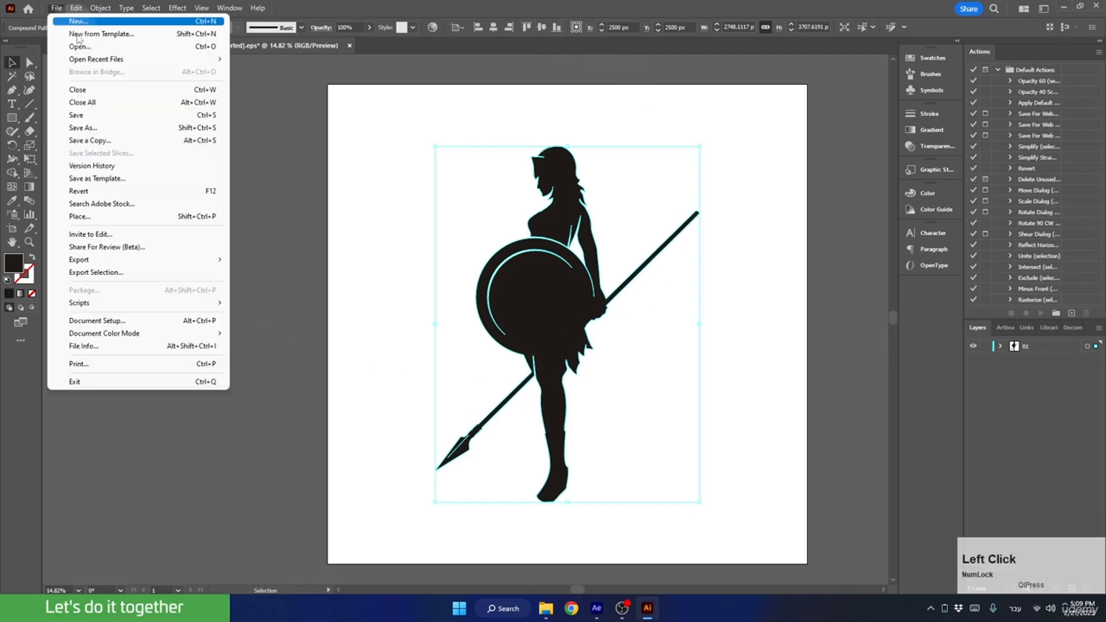
pyautogui.click(88, 117)
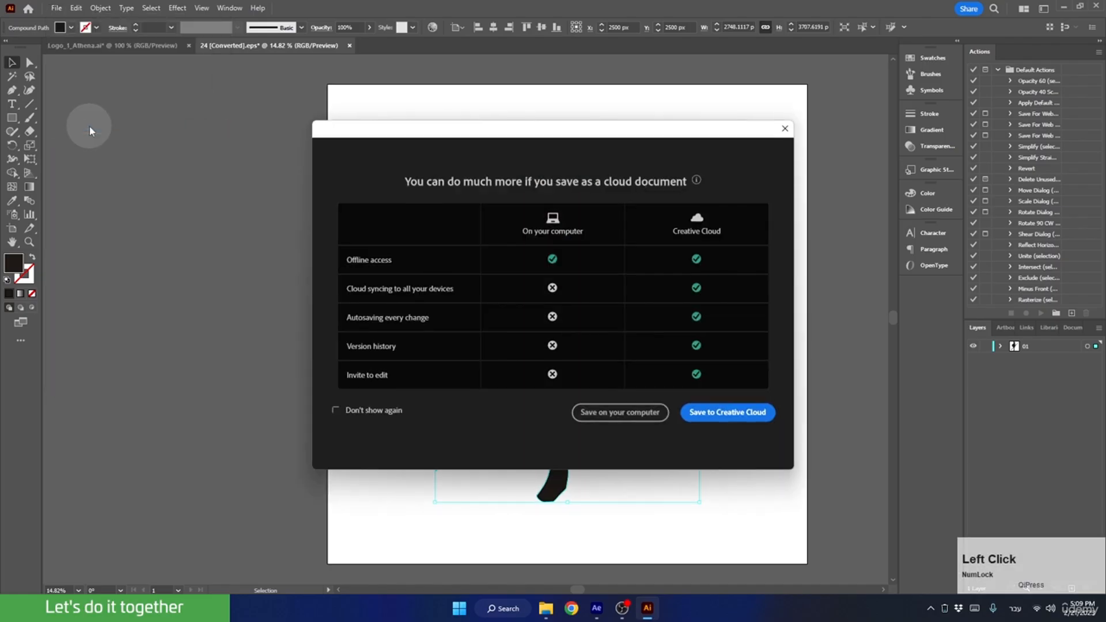
pyautogui.click(600, 414)
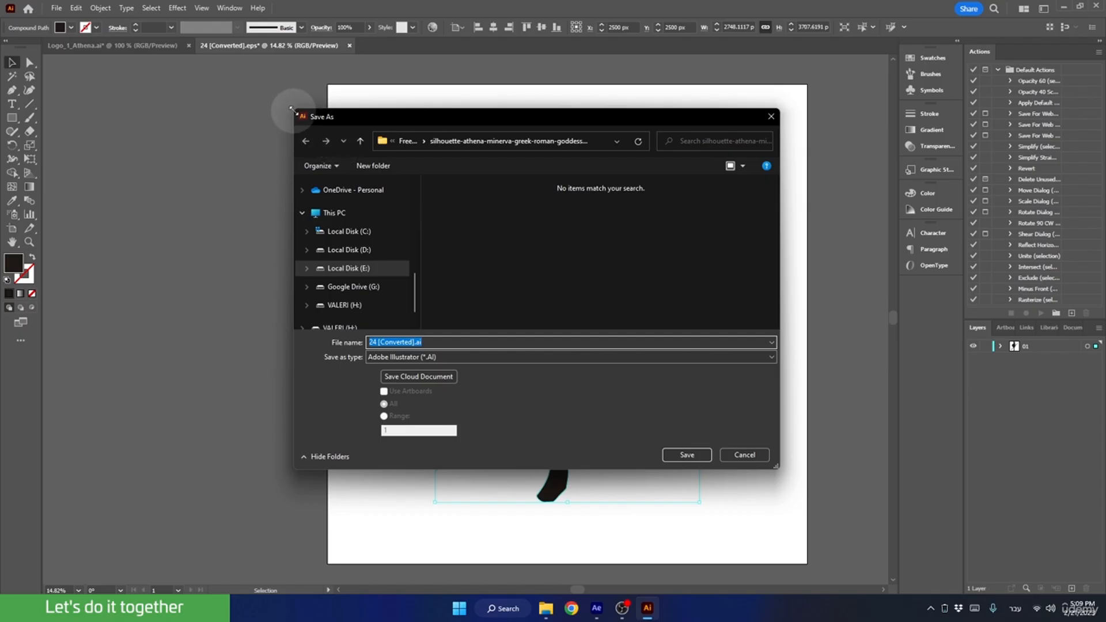
pyautogui.moveTo(263, 98); pyautogui.dragTo(195, 72)
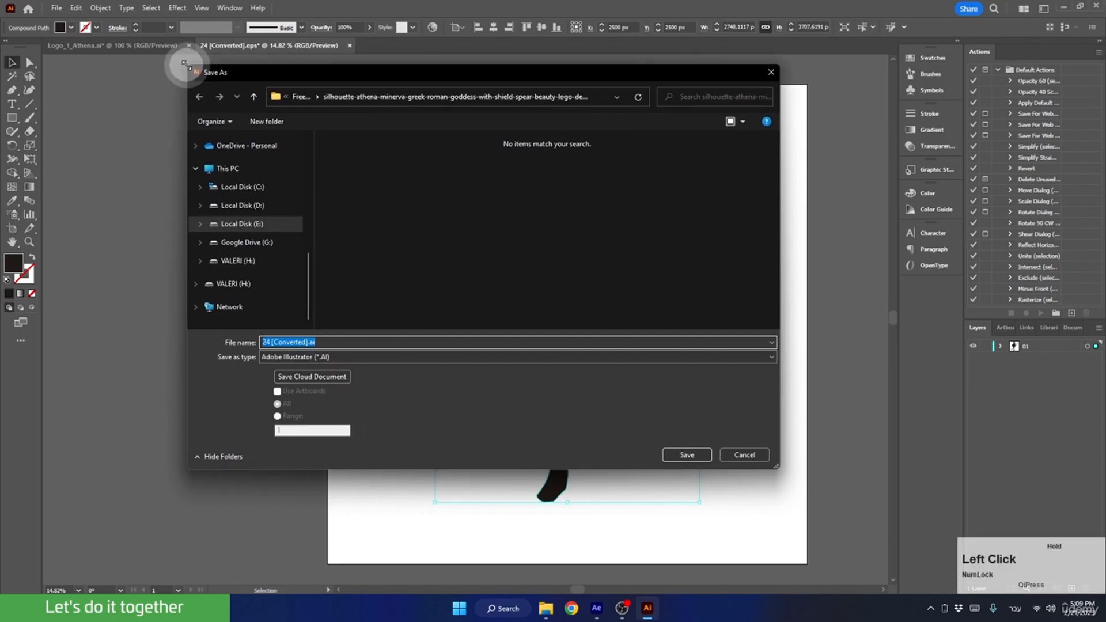
pyautogui.click(297, 97)
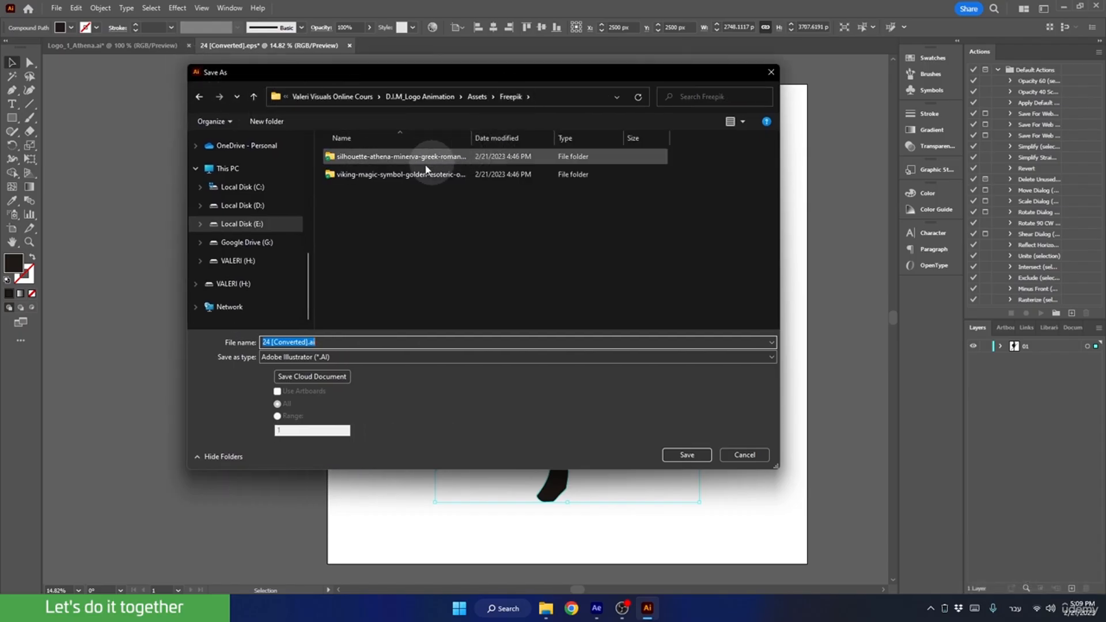
pyautogui.doubleClick(356, 158)
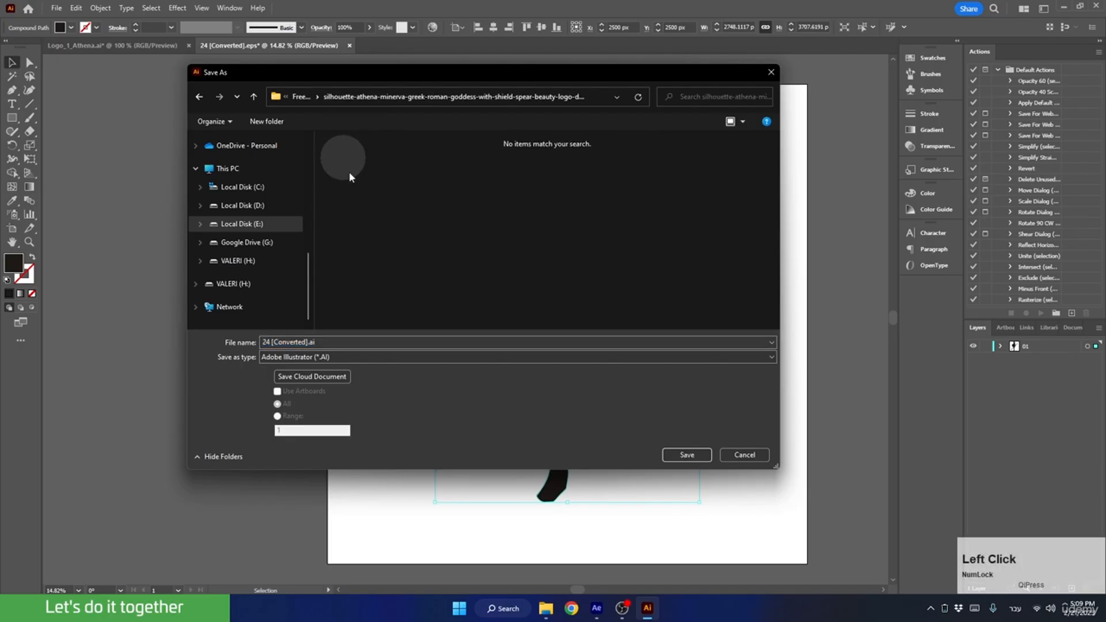
# Save the file as Athena Silhouette.ai in Adobe Illustrator (*.AI) format with the default Illustrator options.
pyautogui.click(320, 357)
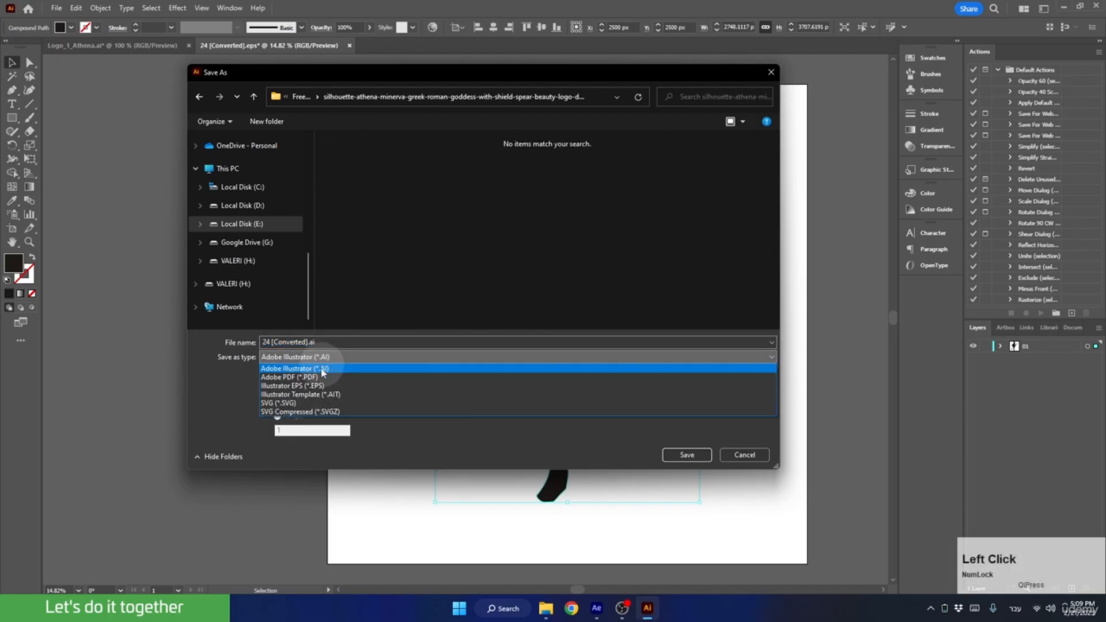
pyautogui.click(311, 368)
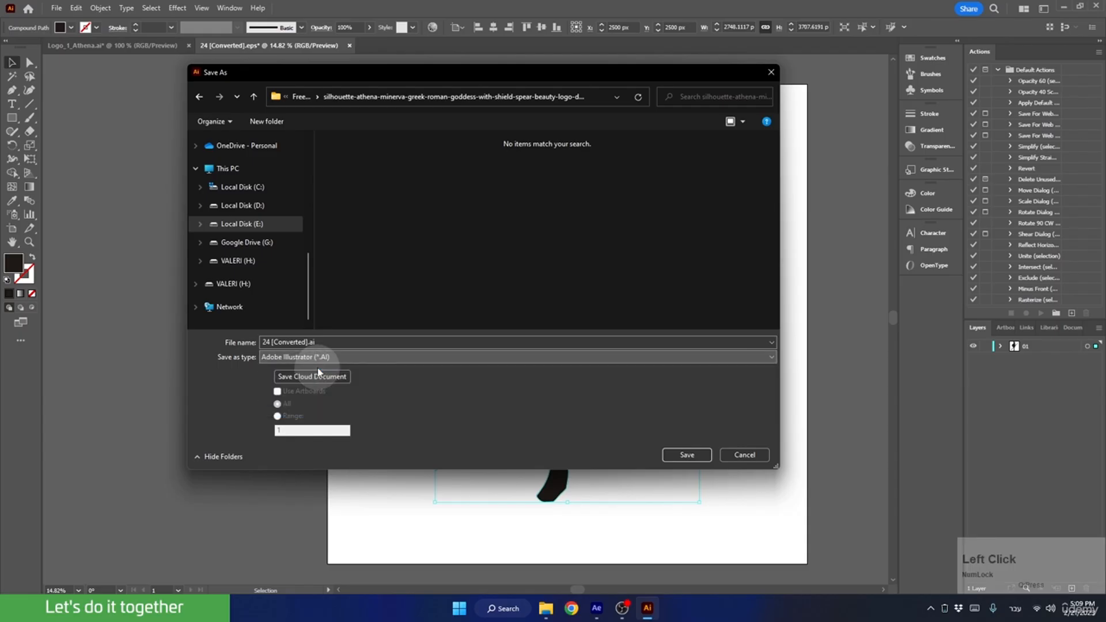
pyautogui.click(305, 343)
pyautogui.press('Right')
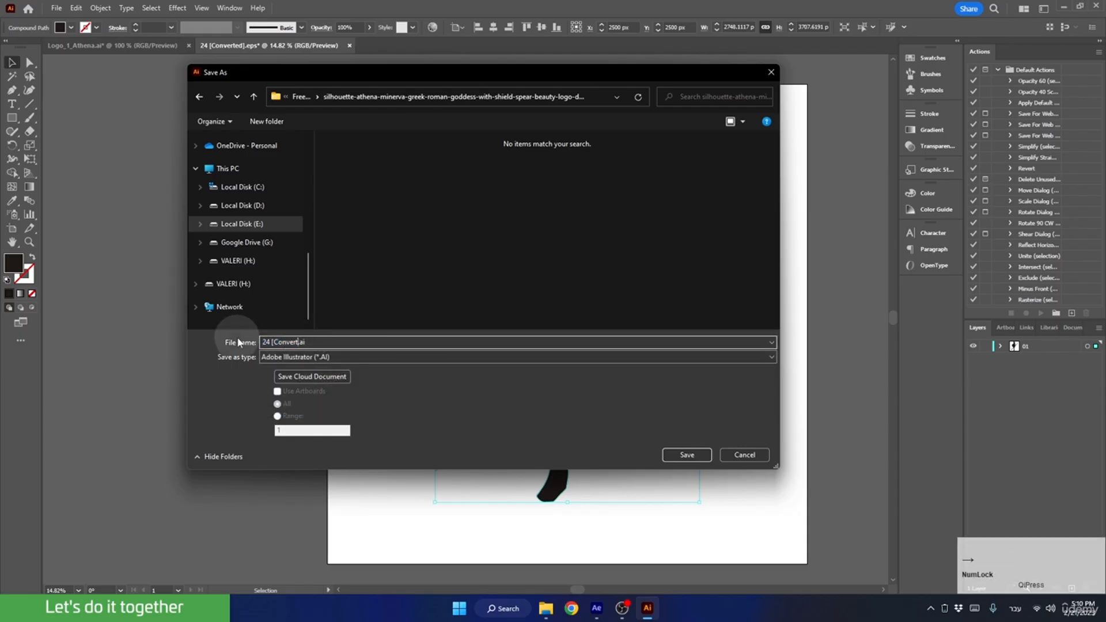
pyautogui.press('BackSpace')
pyautogui.write('Athena Silhouette')
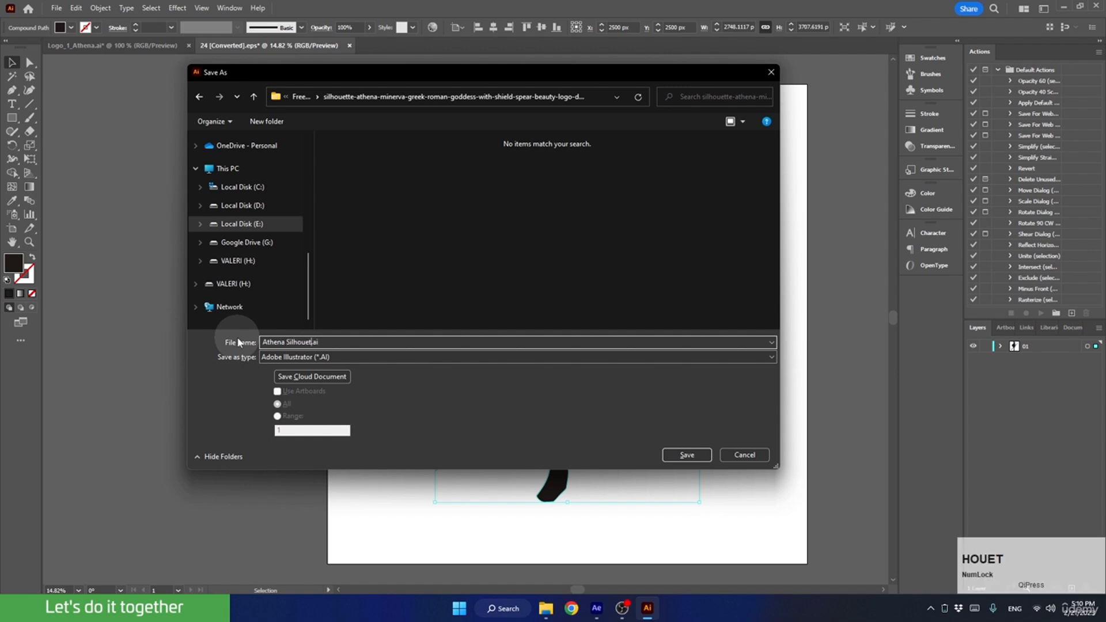
pyautogui.click(673, 455)
pyautogui.click(598, 461)
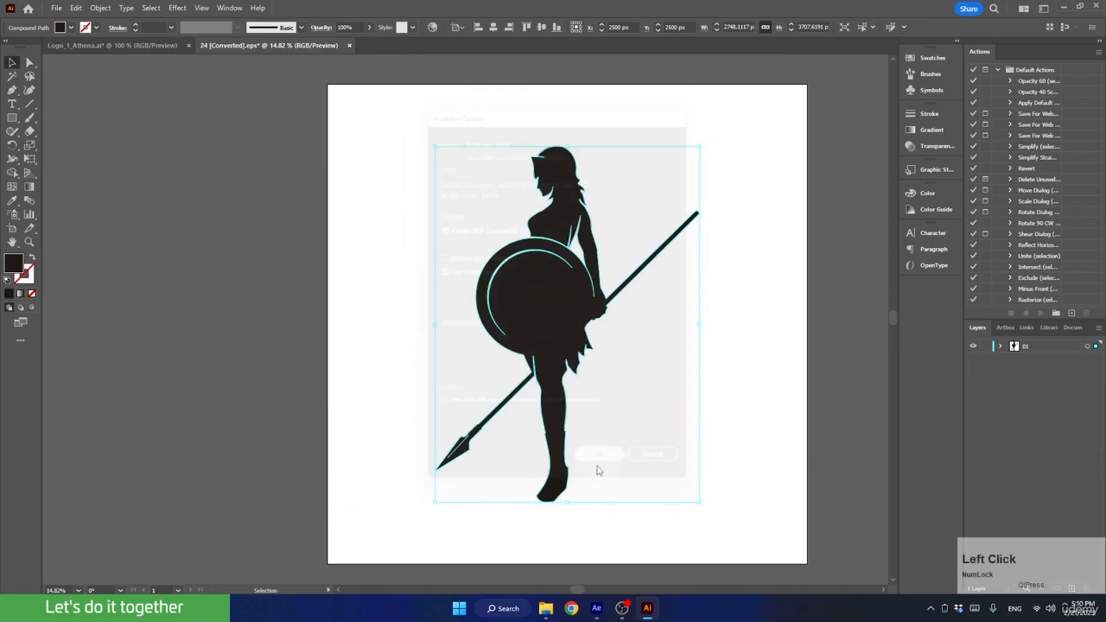
# Switch to After Effects and import Athena Silhouette.ai from the silhouette folder as Footage with Merged Layers.
pyautogui.click(647, 609)
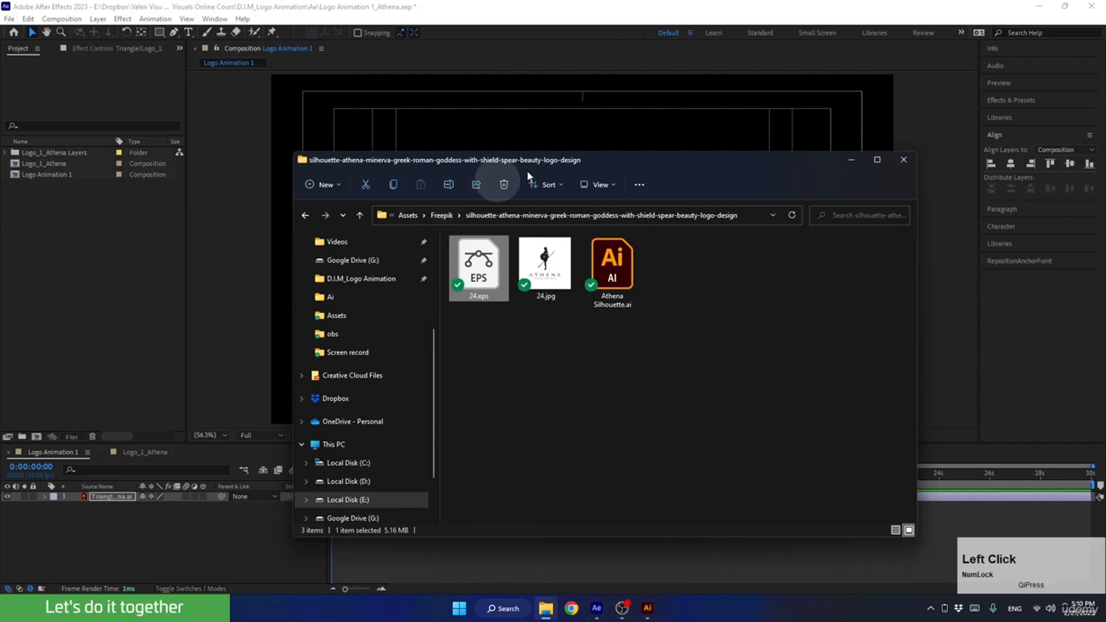
pyautogui.moveTo(618, 294); pyautogui.dragTo(43, 234)
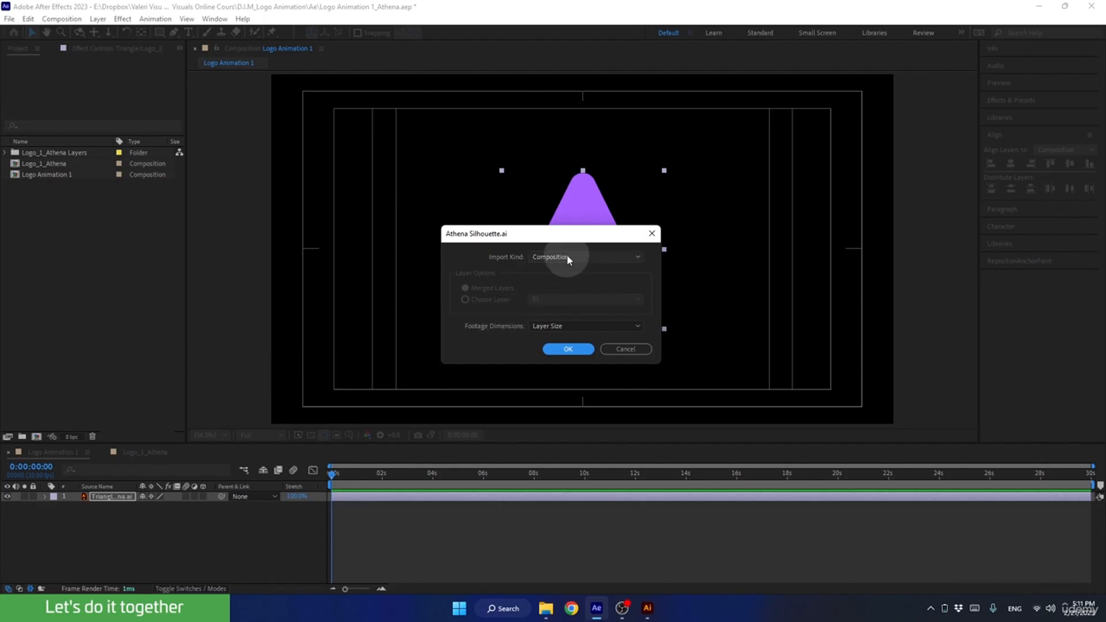
pyautogui.click(535, 258)
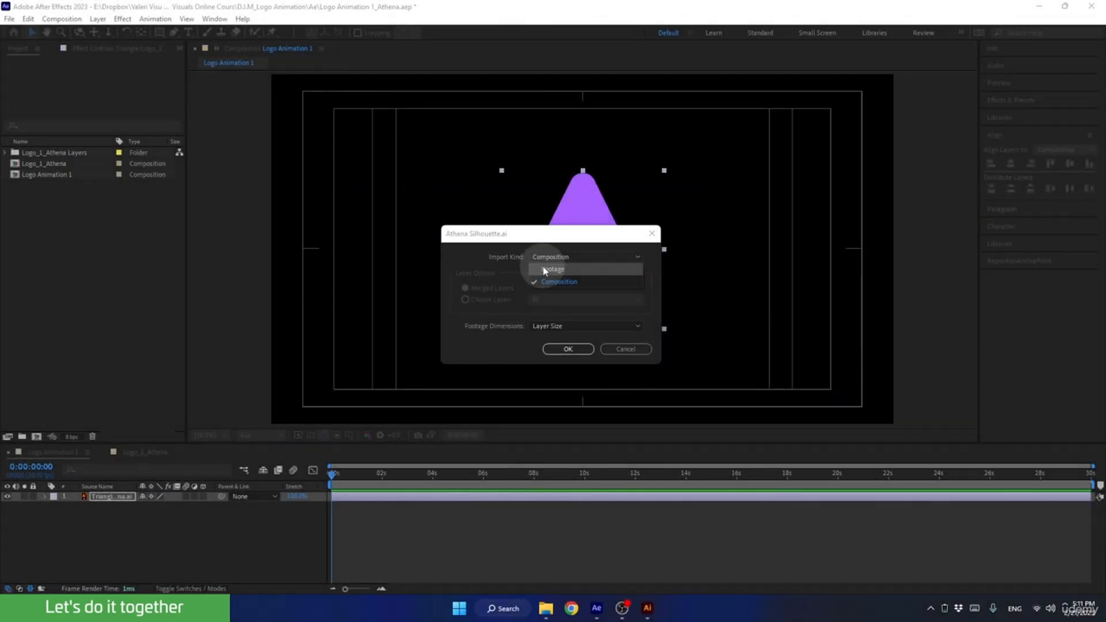
pyautogui.click(545, 270)
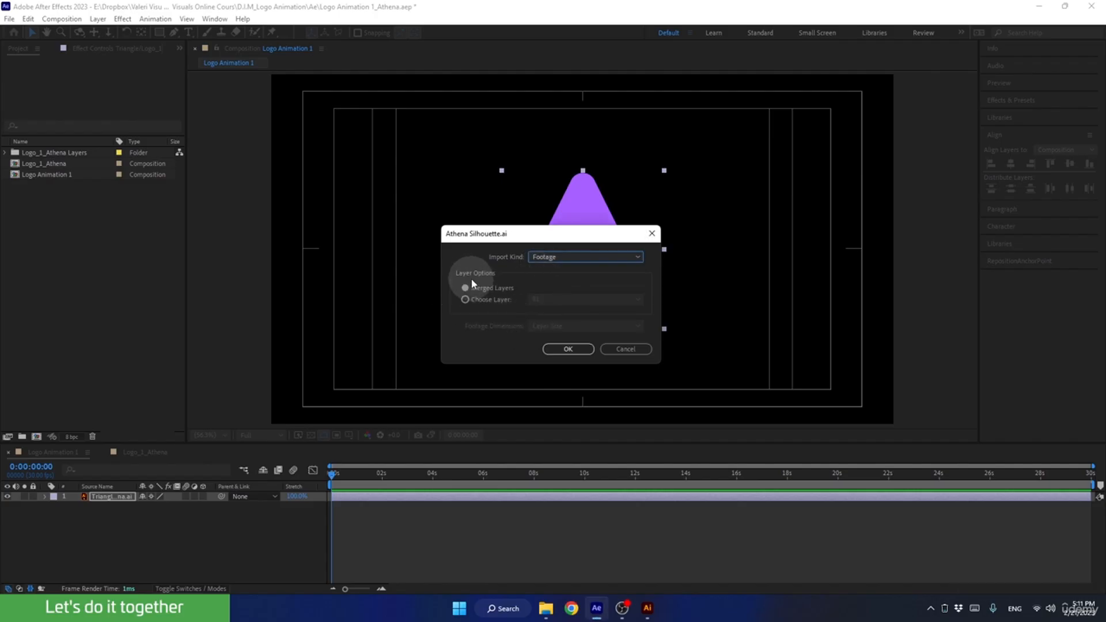
pyautogui.click(565, 347)
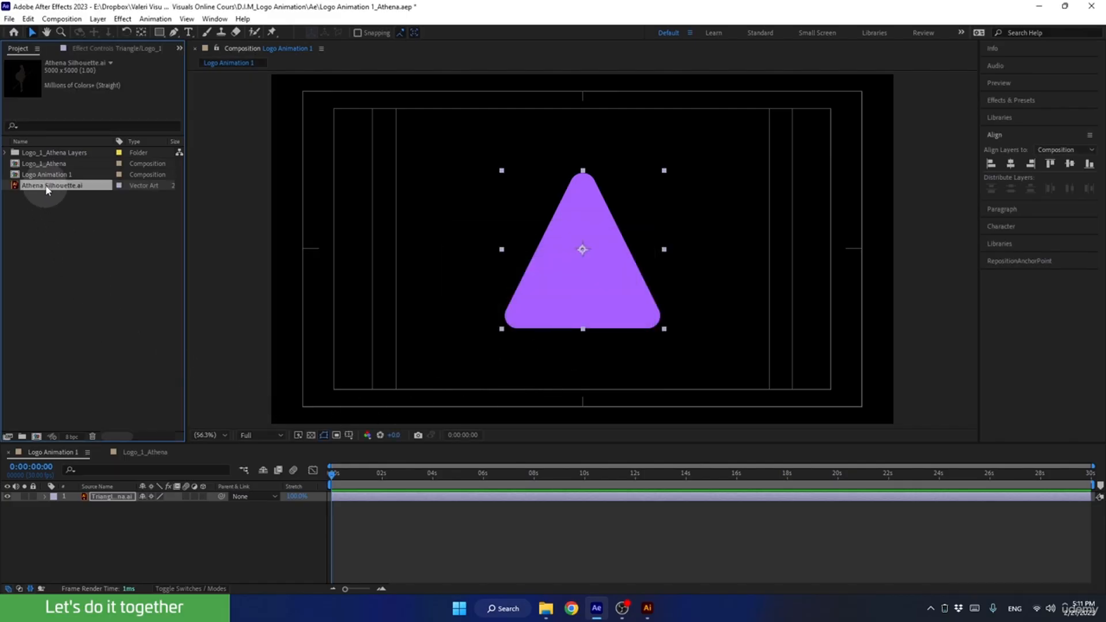
# Add Athena Silhouette.ai above the triangle layer in the Logo Animation 1 composition and set its Scale to 50%.
pyautogui.moveTo(40, 187); pyautogui.dragTo(111, 496)
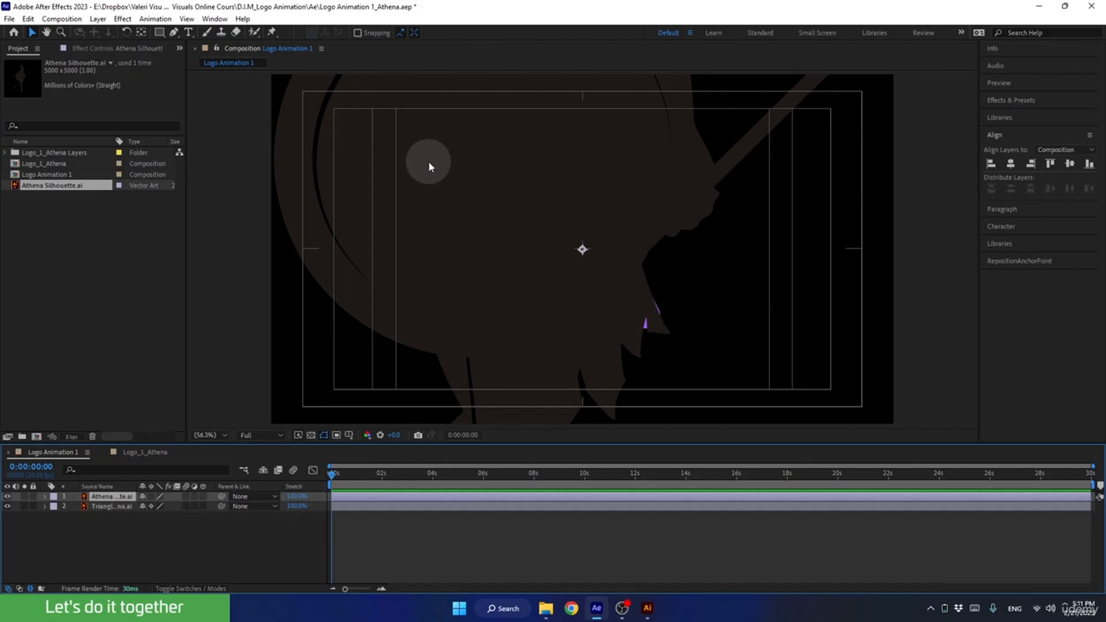
pyautogui.moveTo(429, 161); pyautogui.dragTo(510, 272)
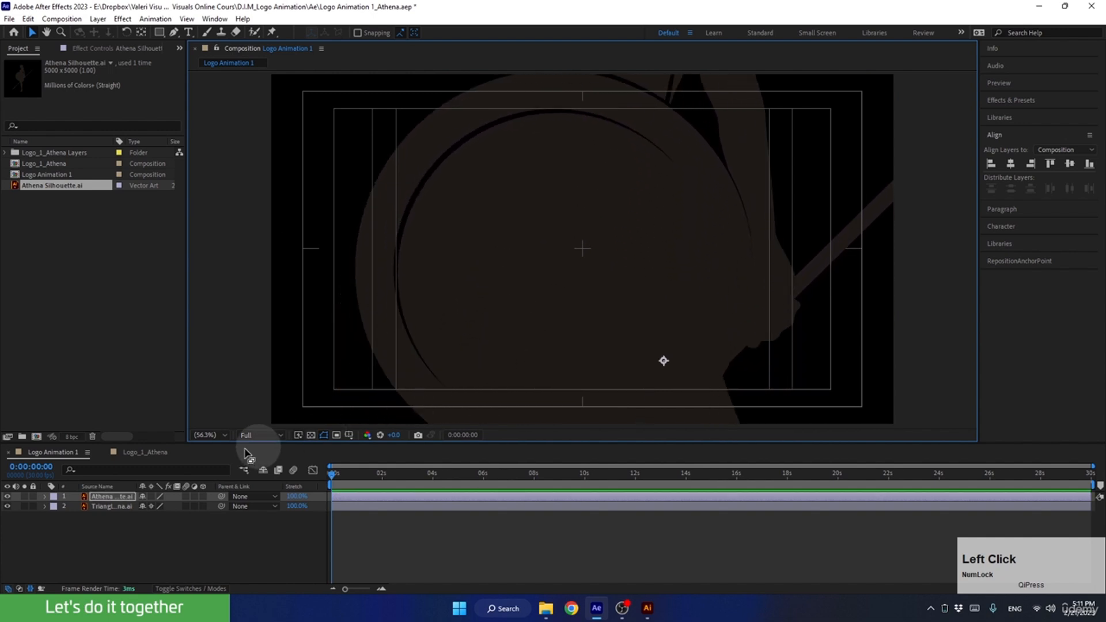
pyautogui.click(108, 497)
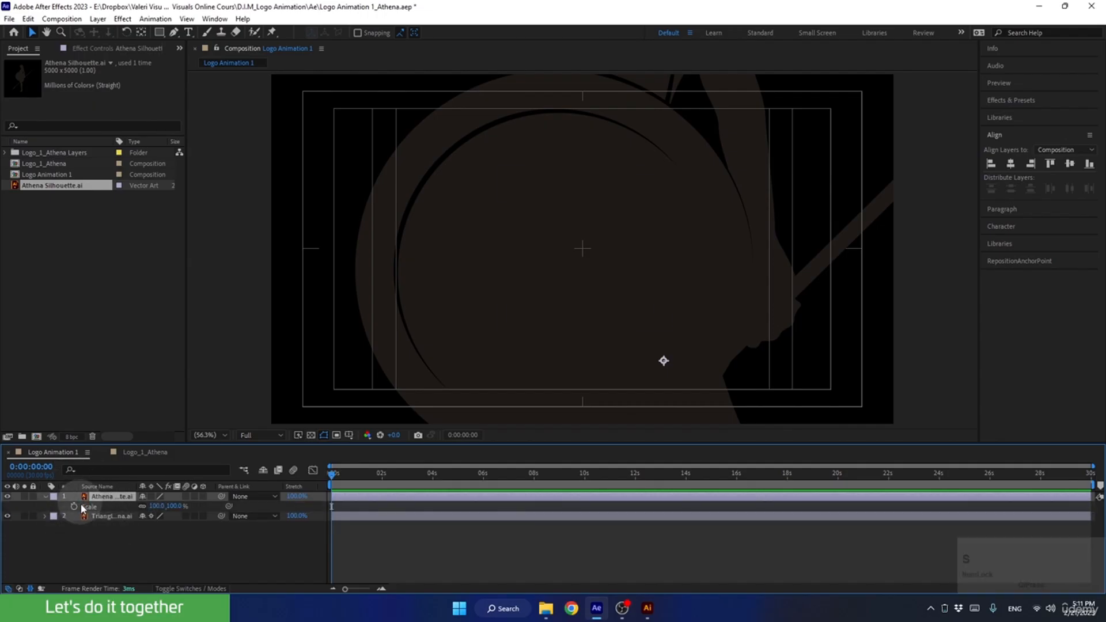
pyautogui.press('s')
pyautogui.click(151, 510)
pyautogui.click(155, 507)
pyautogui.write('50')
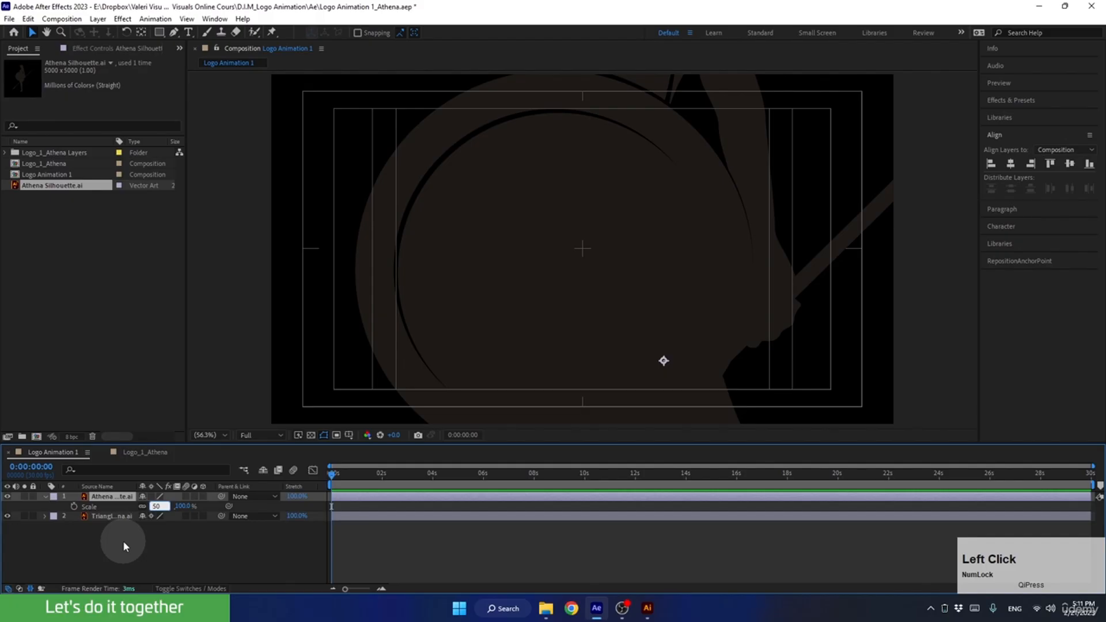
pyautogui.press('Return')
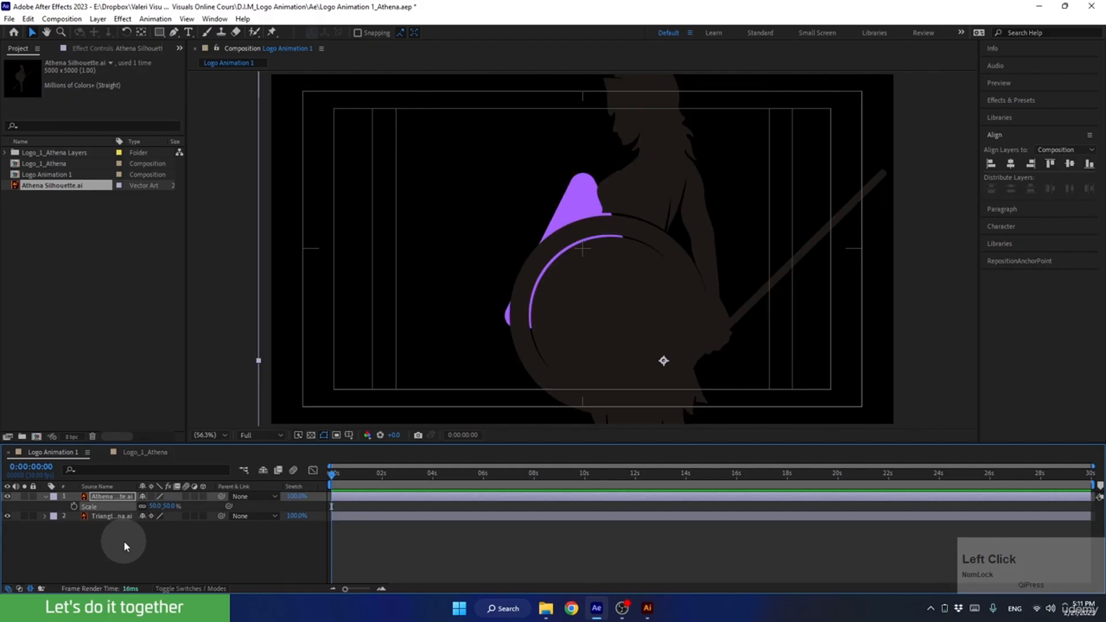
# Set the Athena silhouette layer's Scale to 20% and move the figure over the purple triangle.
pyautogui.click(154, 506)
pyautogui.write('20')
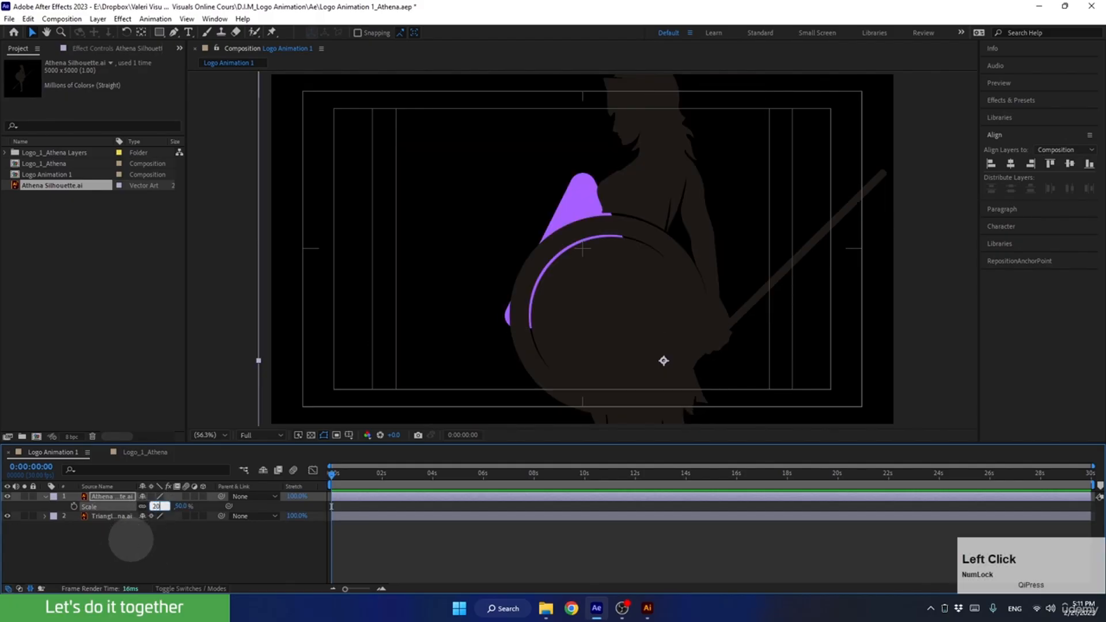
pyautogui.click(131, 540)
pyautogui.moveTo(662, 360); pyautogui.dragTo(589, 312)
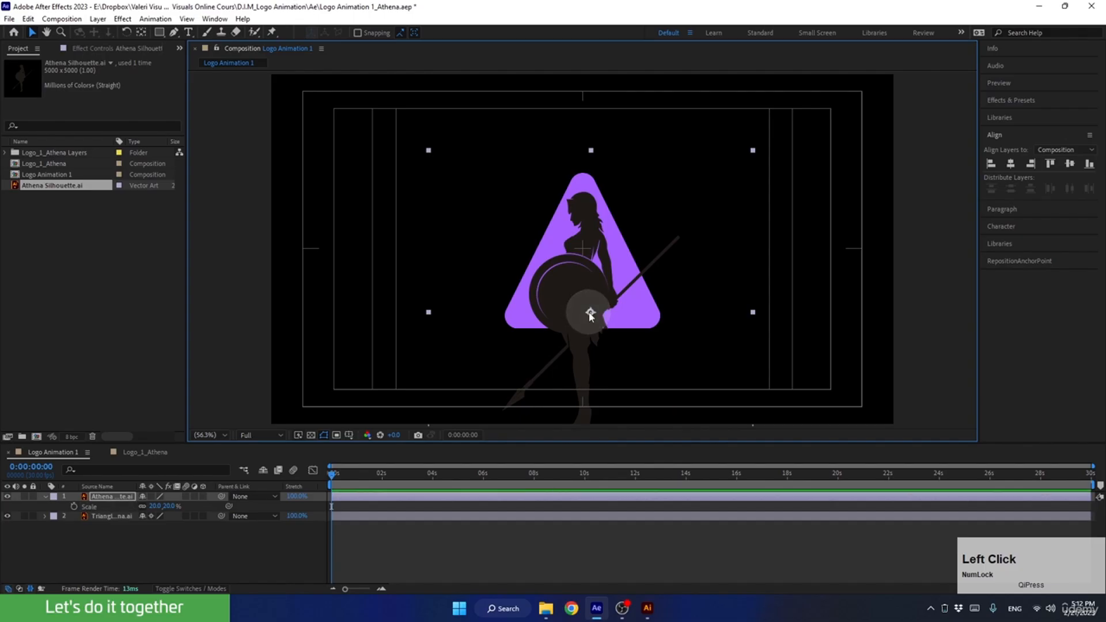
# Set the silhouette layer's Scale to 15% and move it up so the figure stands centred over the triangle.
pyautogui.click(154, 506)
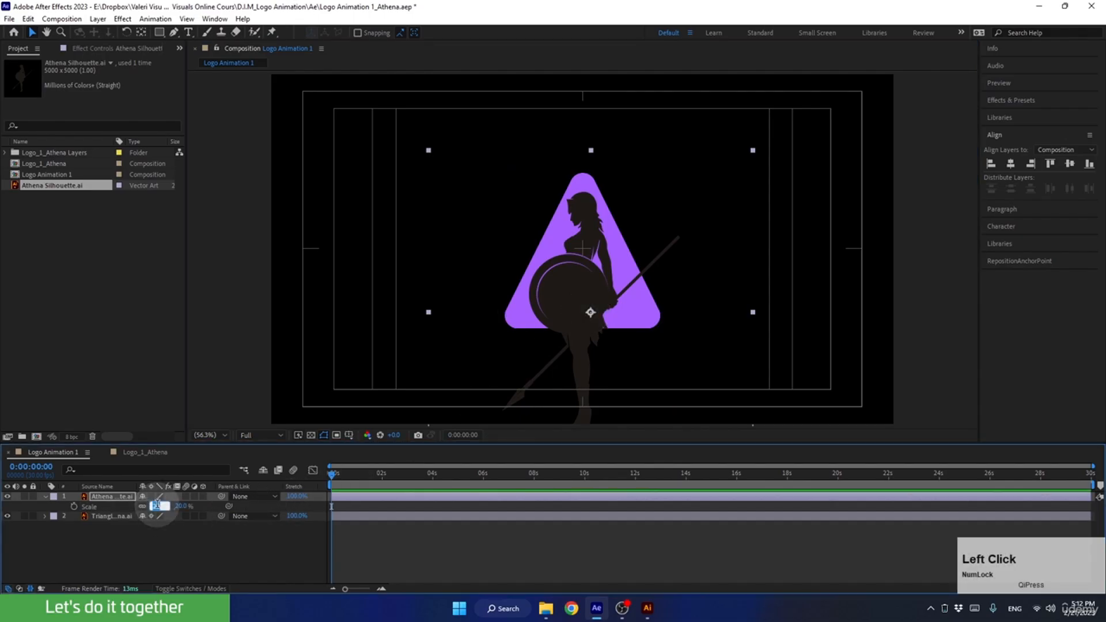
pyautogui.write('15')
pyautogui.press('Return')
pyautogui.moveTo(585, 312); pyautogui.dragTo(581, 280)
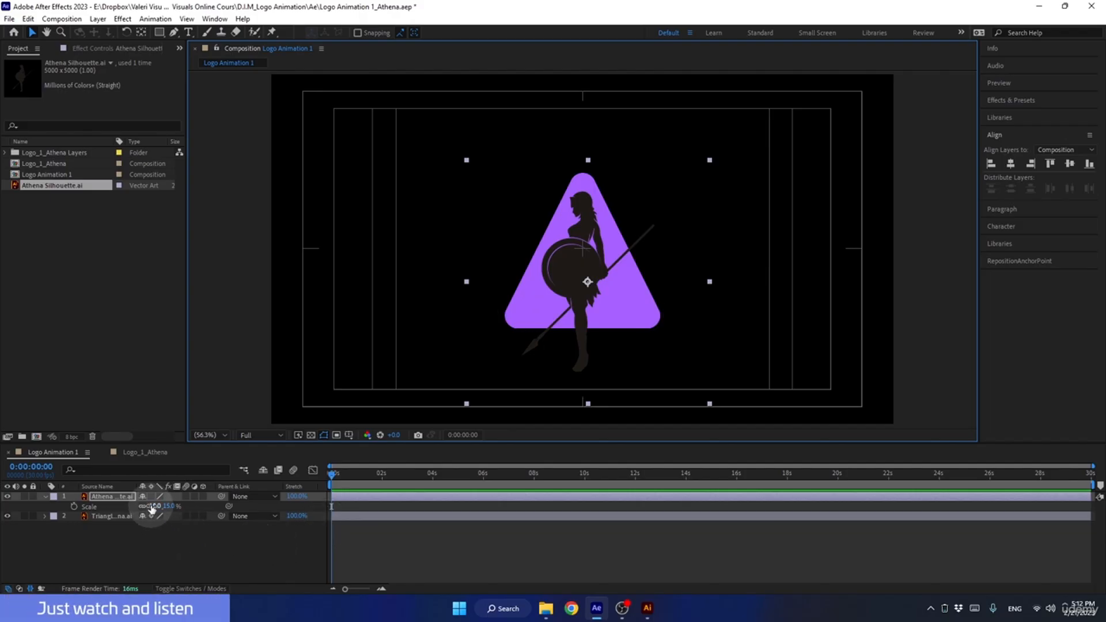
# Test scaling the silhouette layer around its current anchor point and undo the change.
pyautogui.moveTo(153, 508); pyautogui.dragTo(149, 506)
pyautogui.hotkey('ctrl', 'z')
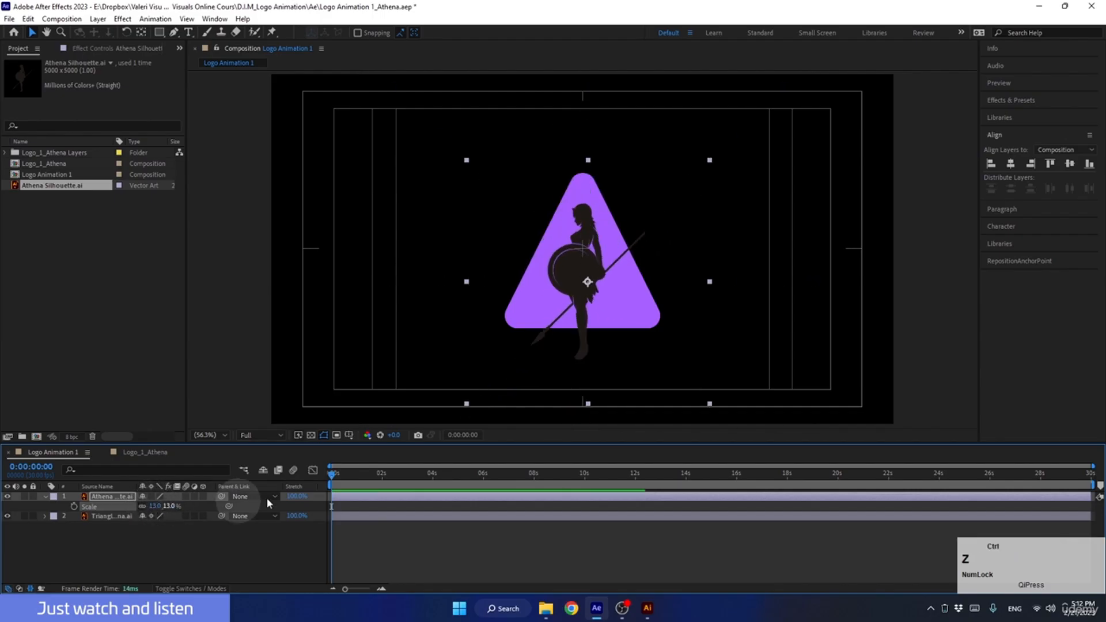
pyautogui.hotkey('ctrl', 'z')
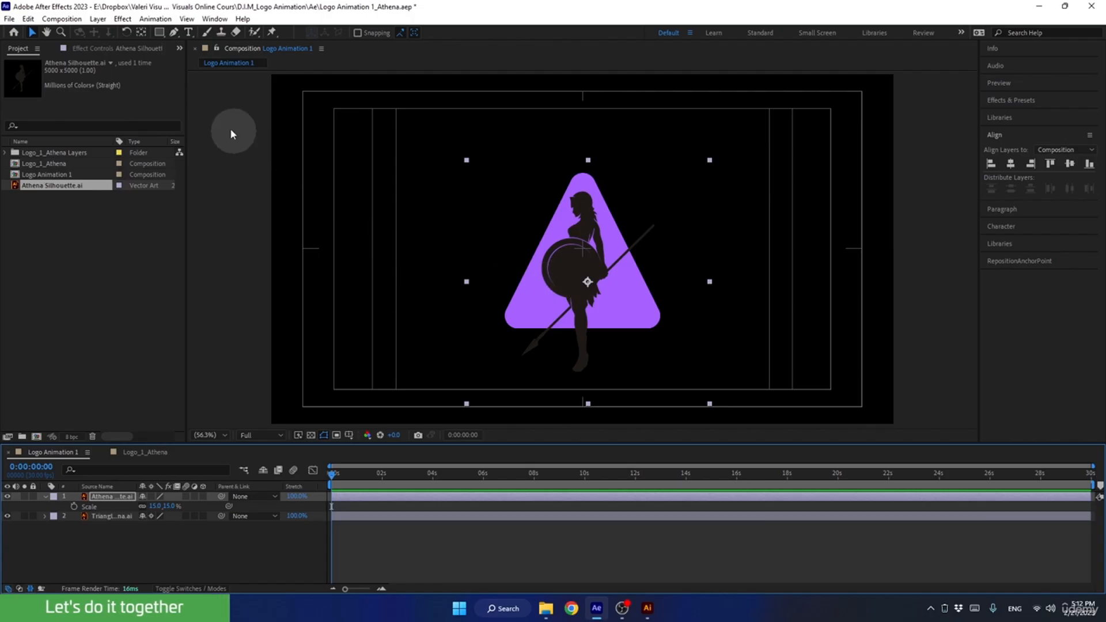
# Move the silhouette layer's anchor point up to the figure's chest with the Pan Behind tool and test scaling around it, keeping 15%.
pyautogui.click(140, 33)
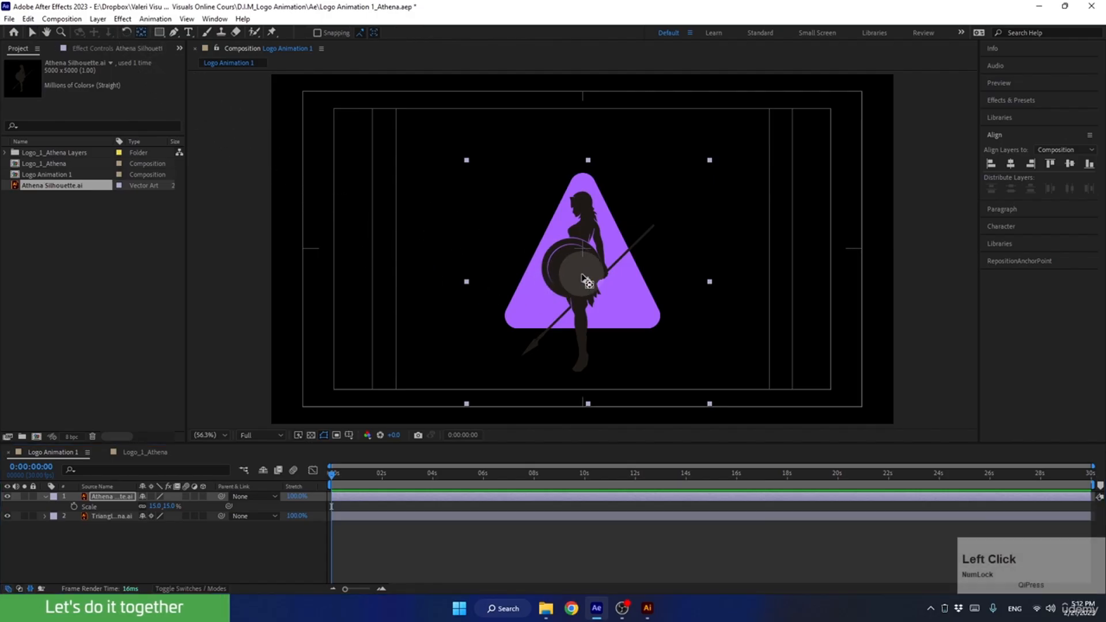
pyautogui.click(585, 279)
pyautogui.moveTo(585, 278); pyautogui.dragTo(579, 239)
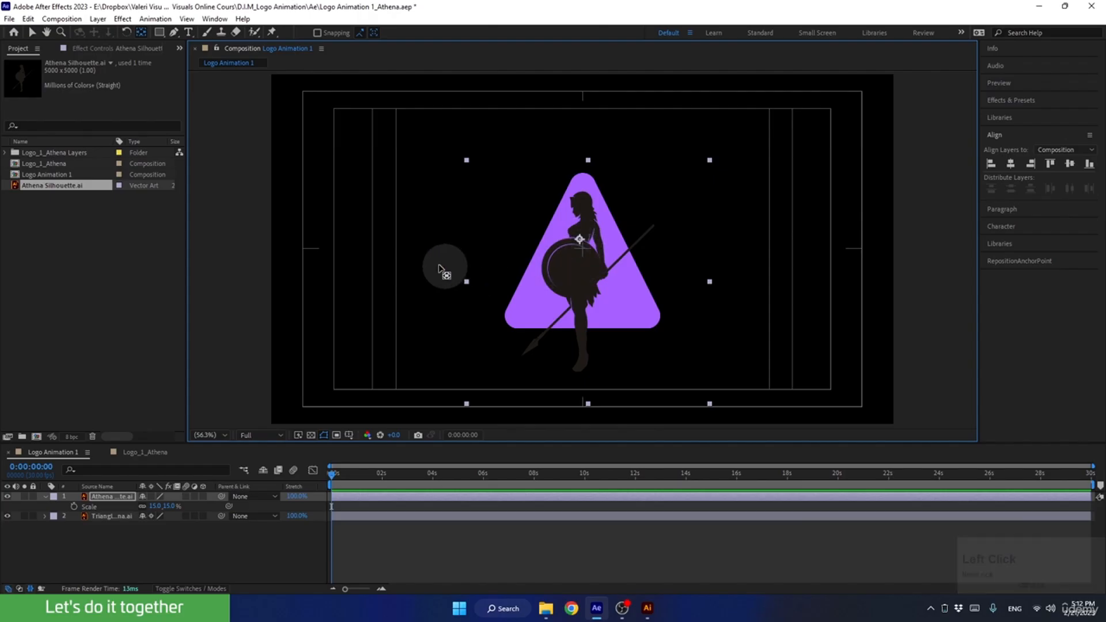
pyautogui.click(31, 32)
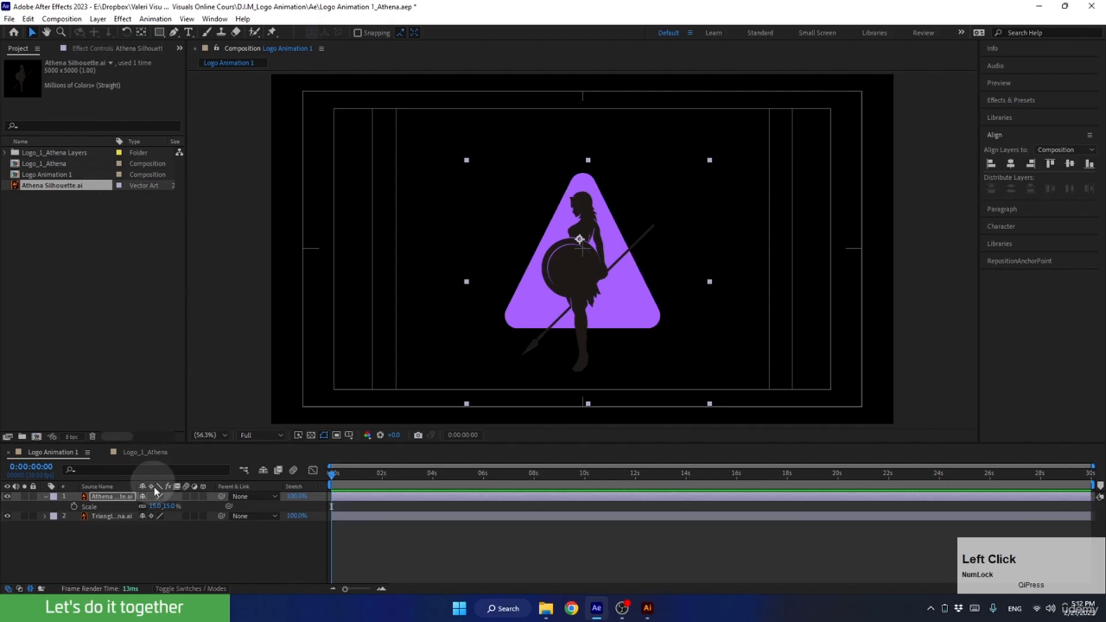
pyautogui.moveTo(157, 509); pyautogui.dragTo(151, 506)
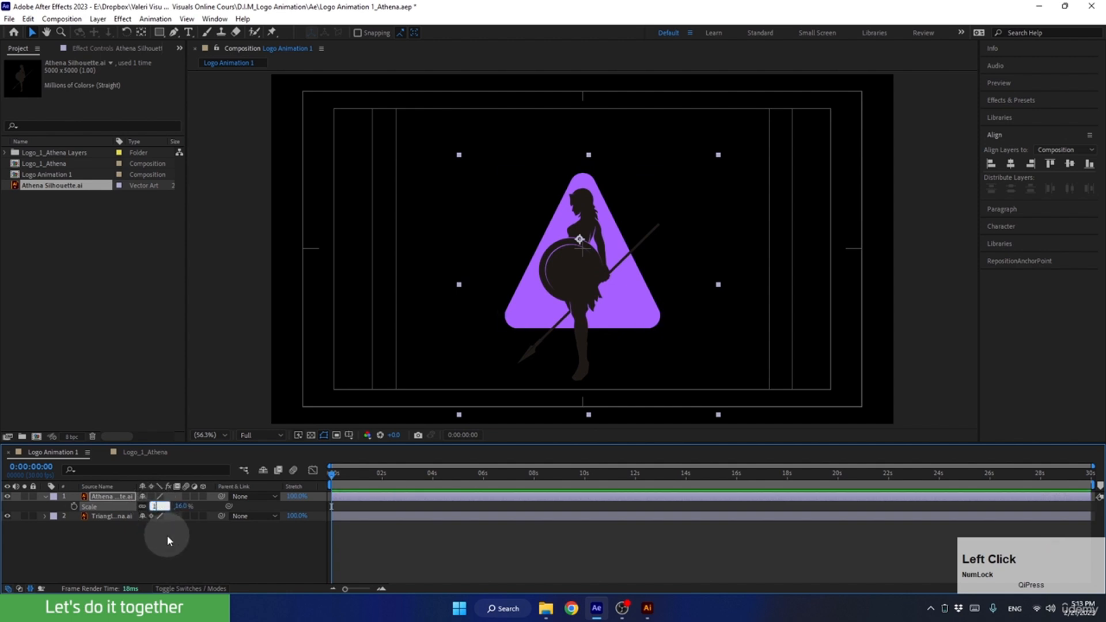
# Collapse the silhouette layer's properties and save the project.
pyautogui.click(45, 497)
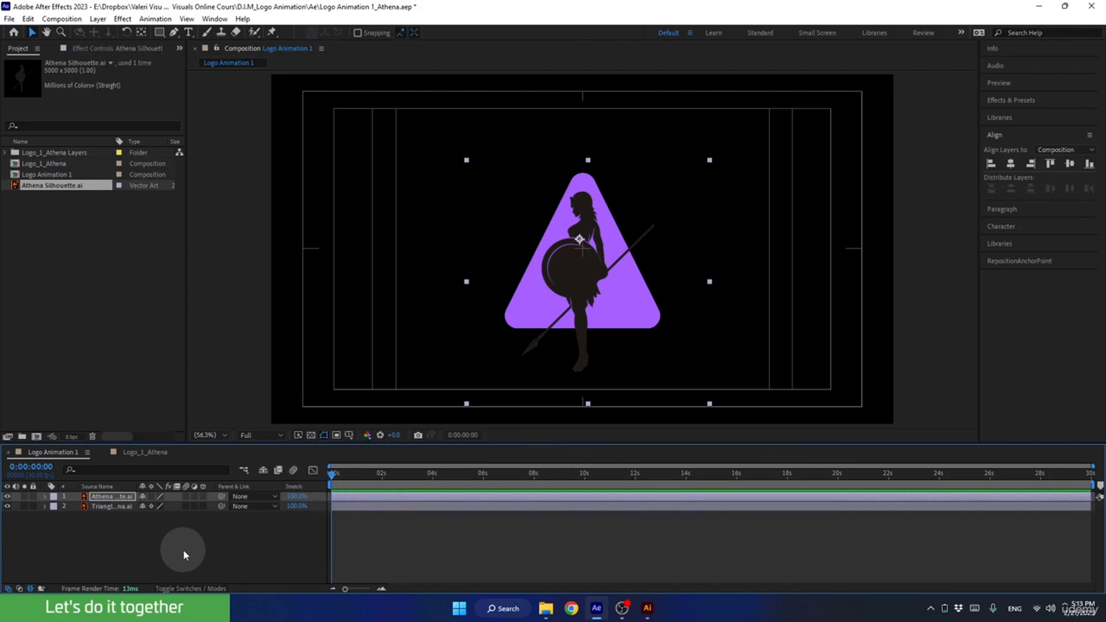
pyautogui.hotkey('ctrl', 's')
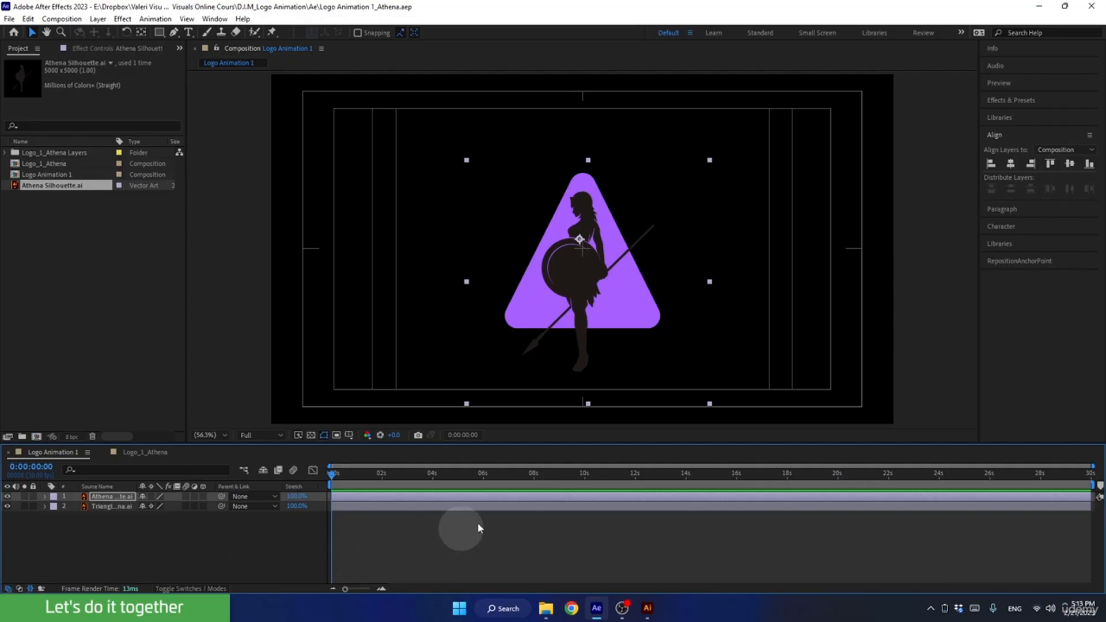
# Show the transparency grid behind the composition and turn on continuous rasterization for the Athena silhouette layer.
pyautogui.moveTo(536, 442); pyautogui.dragTo(537, 418)
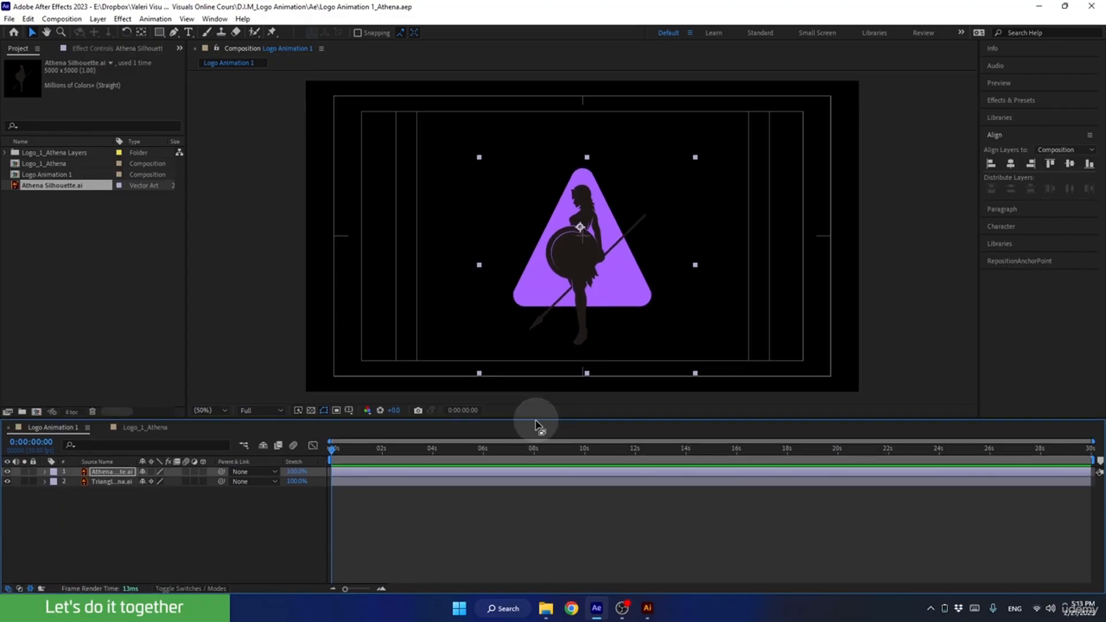
pyautogui.click(311, 410)
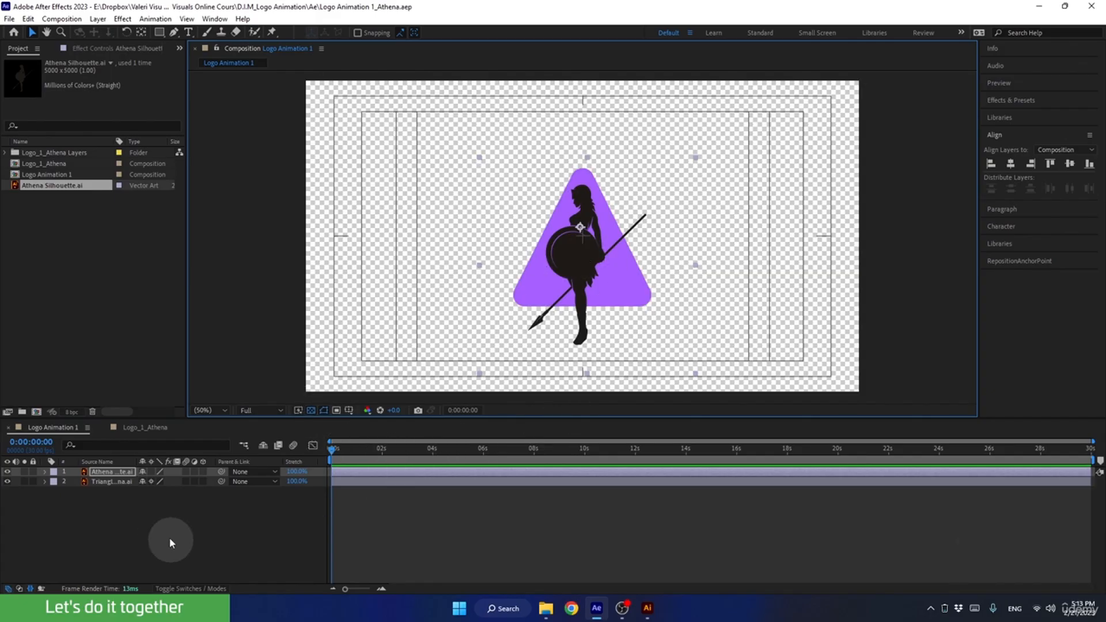
pyautogui.click(150, 471)
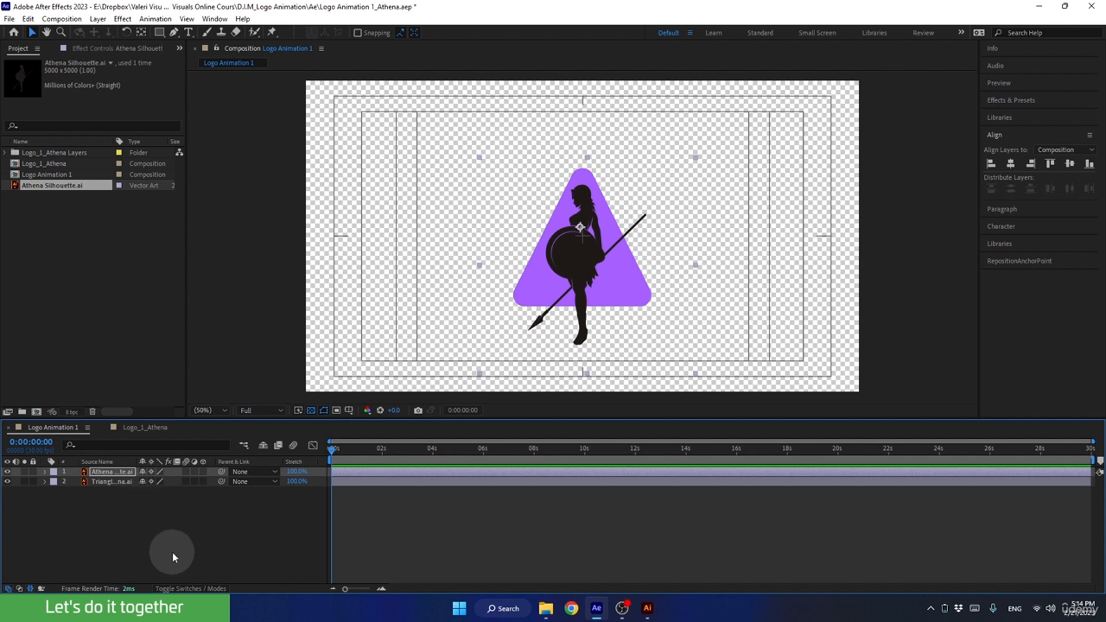
# Show the Mode and Track Matte columns in the timeline, widen them, and examine the two matte switches beside Track Matte under magnification.
pyautogui.click(189, 589)
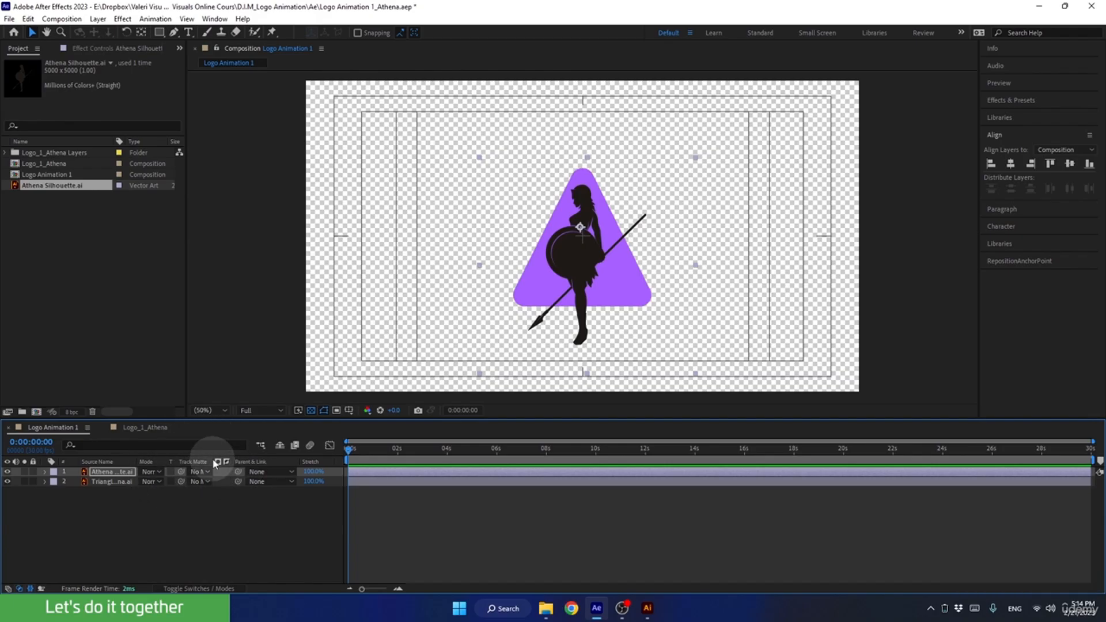
pyautogui.moveTo(235, 464); pyautogui.dragTo(284, 464)
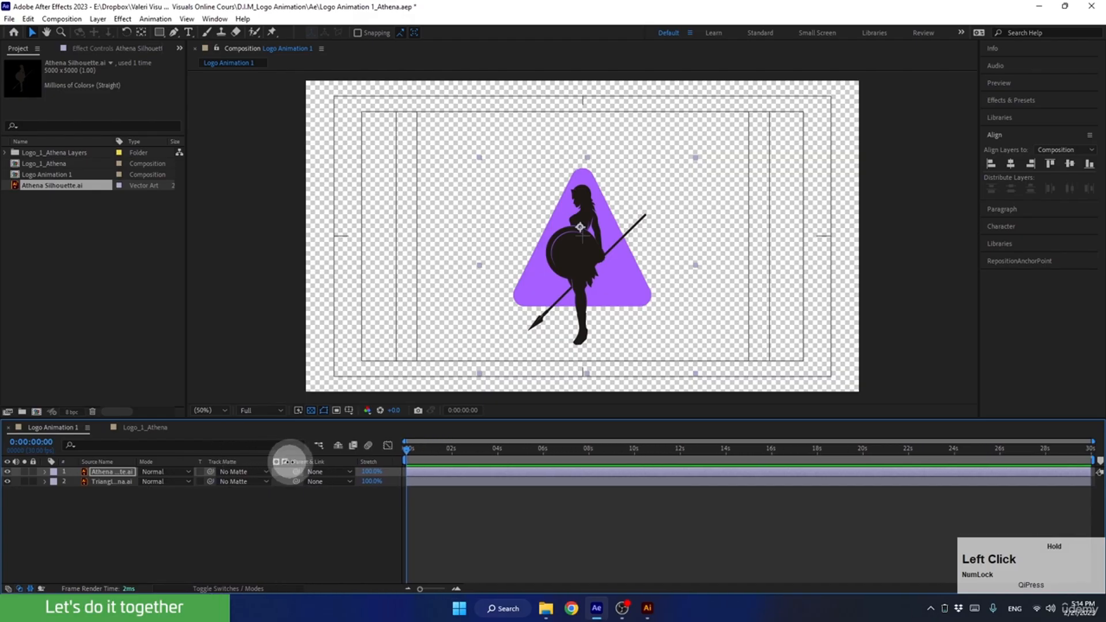
pyautogui.press('super+equal')
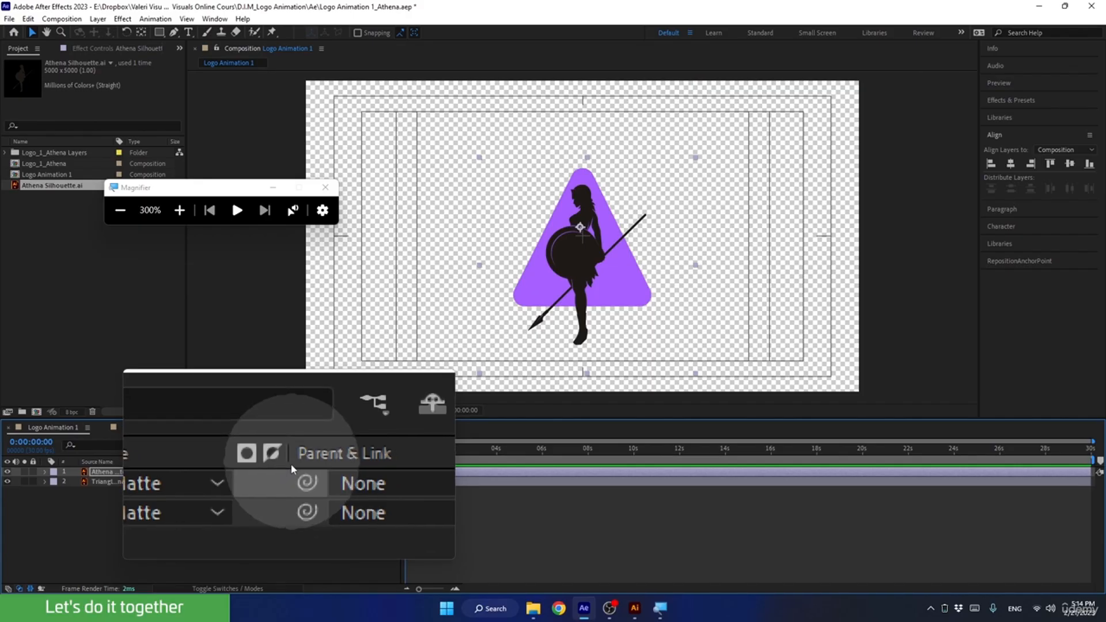
pyautogui.moveTo(296, 462); pyautogui.dragTo(291, 464)
pyautogui.press('super+Escape')
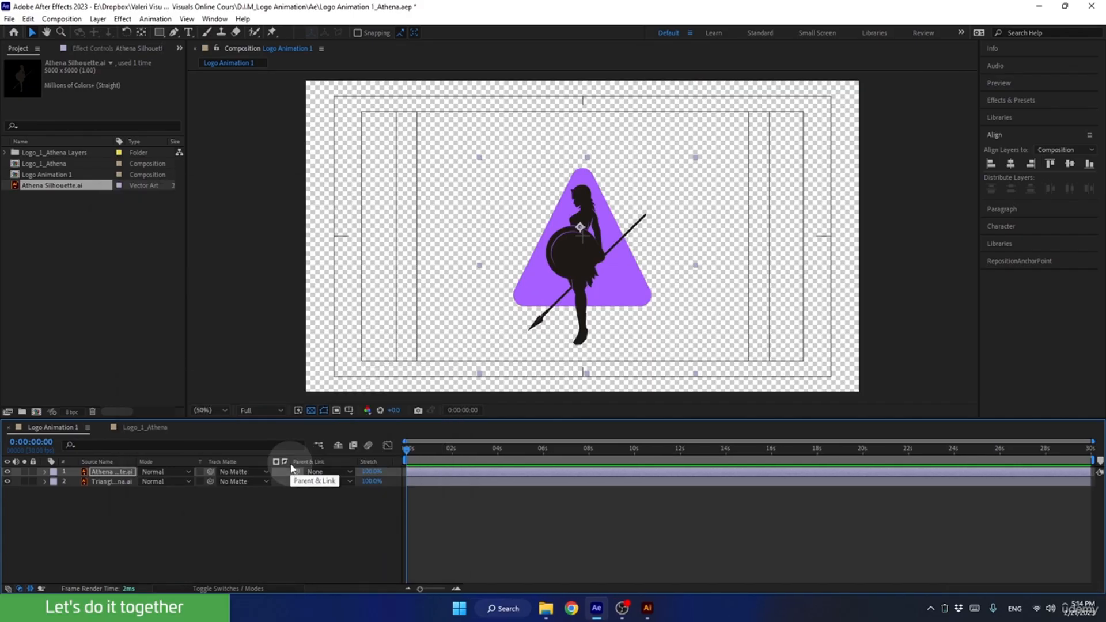
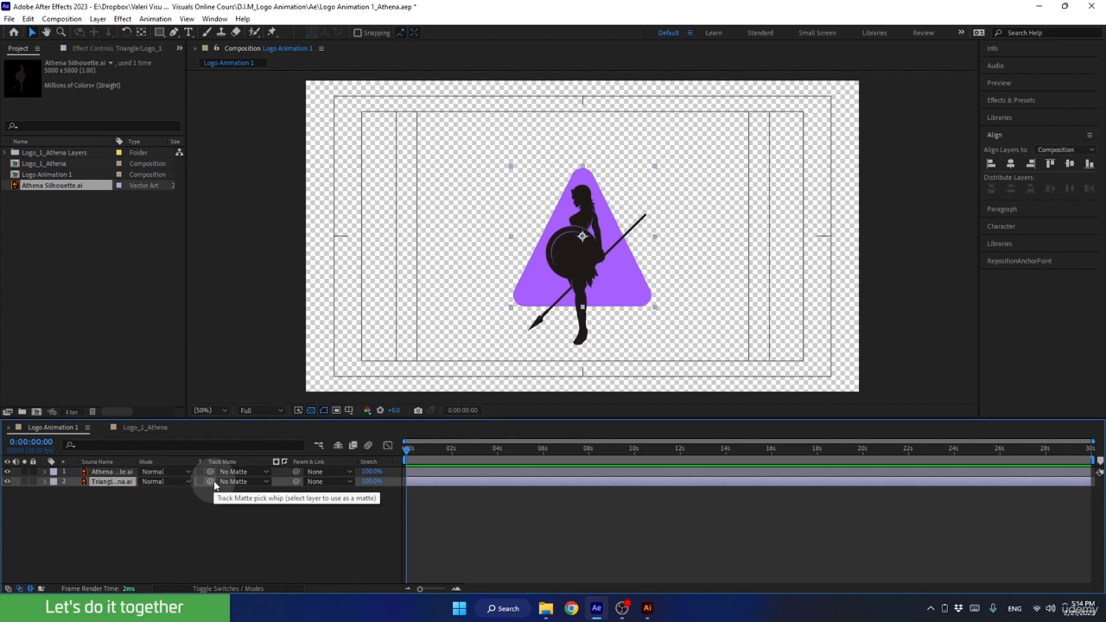
# Use the Athena silhouette layer as the triangle layer's track matte and invert the matte.
pyautogui.moveTo(210, 482); pyautogui.dragTo(111, 474)
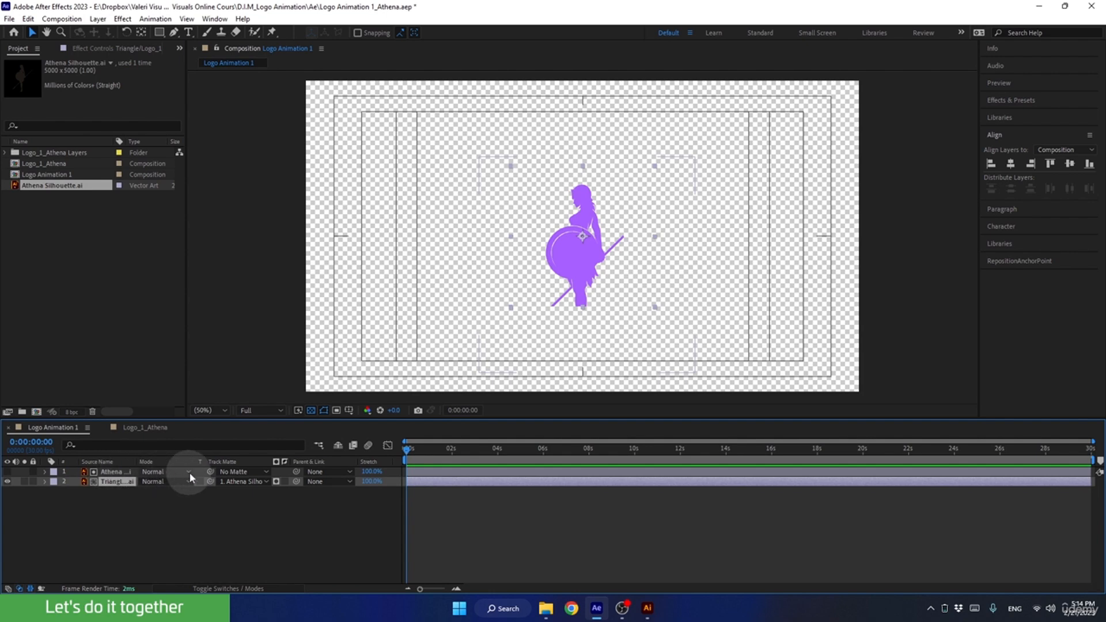
pyautogui.click(285, 482)
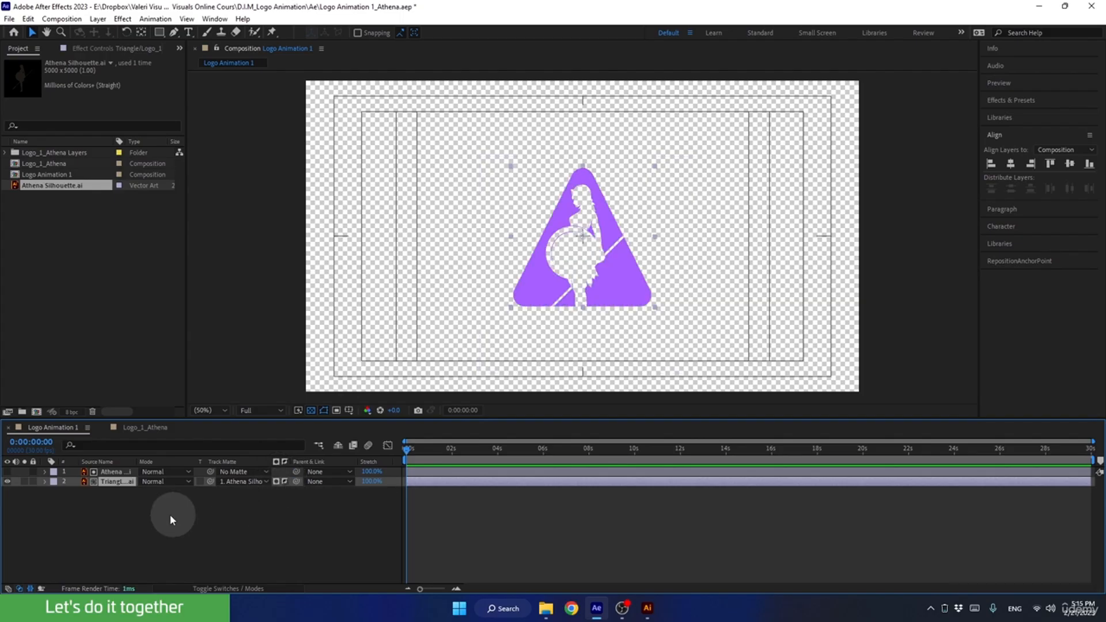
# Try shifting the Athena silhouette layer inside the triangle and undo the move.
pyautogui.click(110, 472)
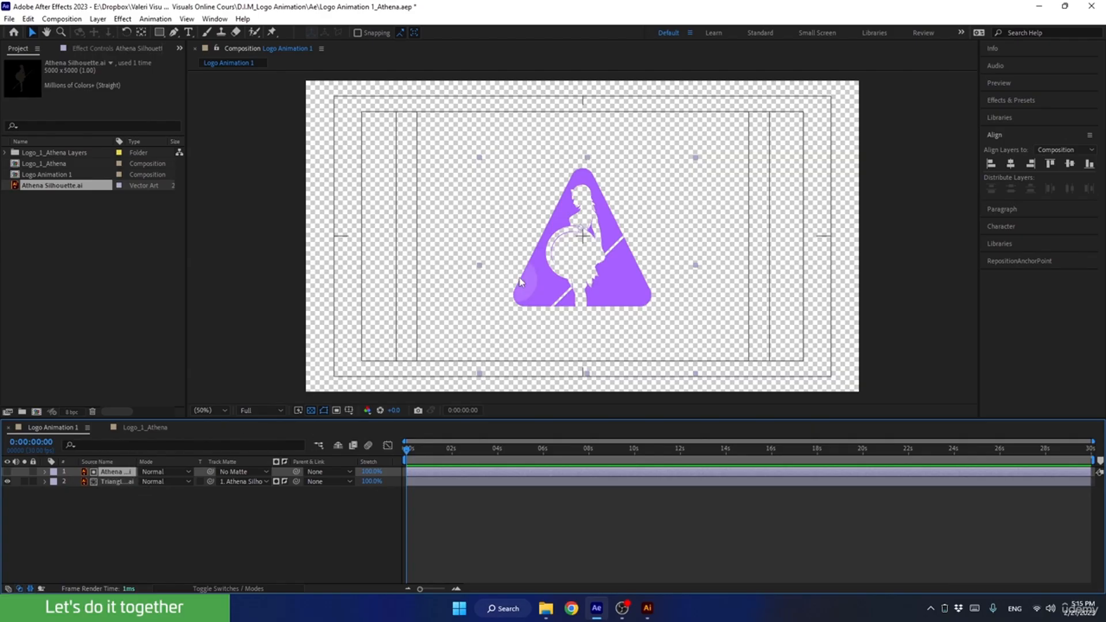
pyautogui.moveTo(580, 231); pyautogui.dragTo(587, 259)
pyautogui.hotkey('ctrl', 'z')
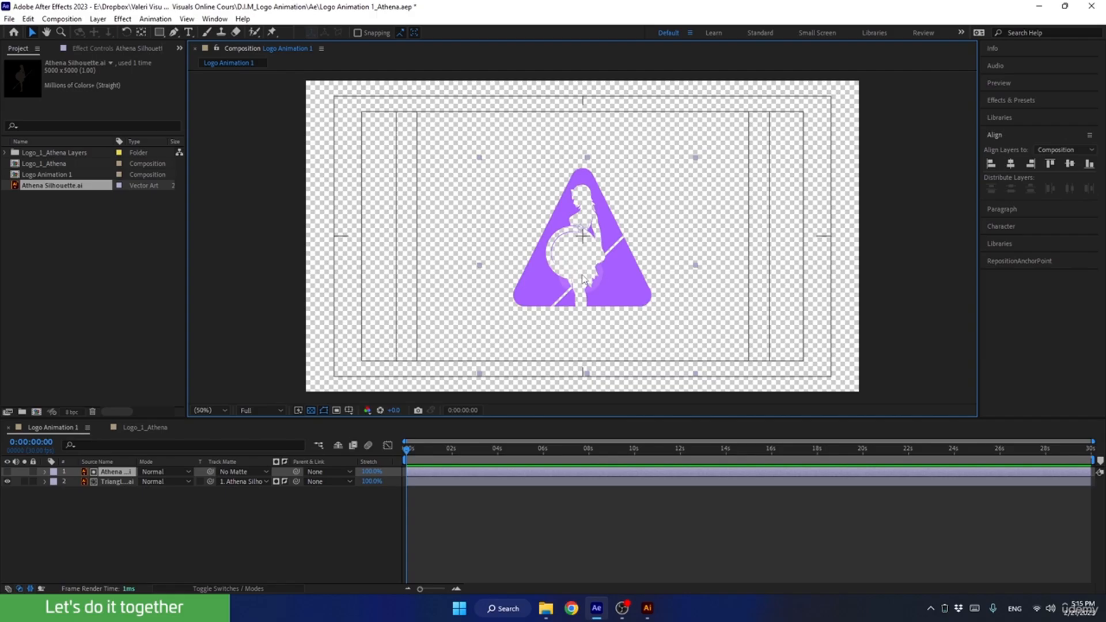
# Reveal only the Scale property of the Athena silhouette layer in the timeline.
pyautogui.click(113, 474)
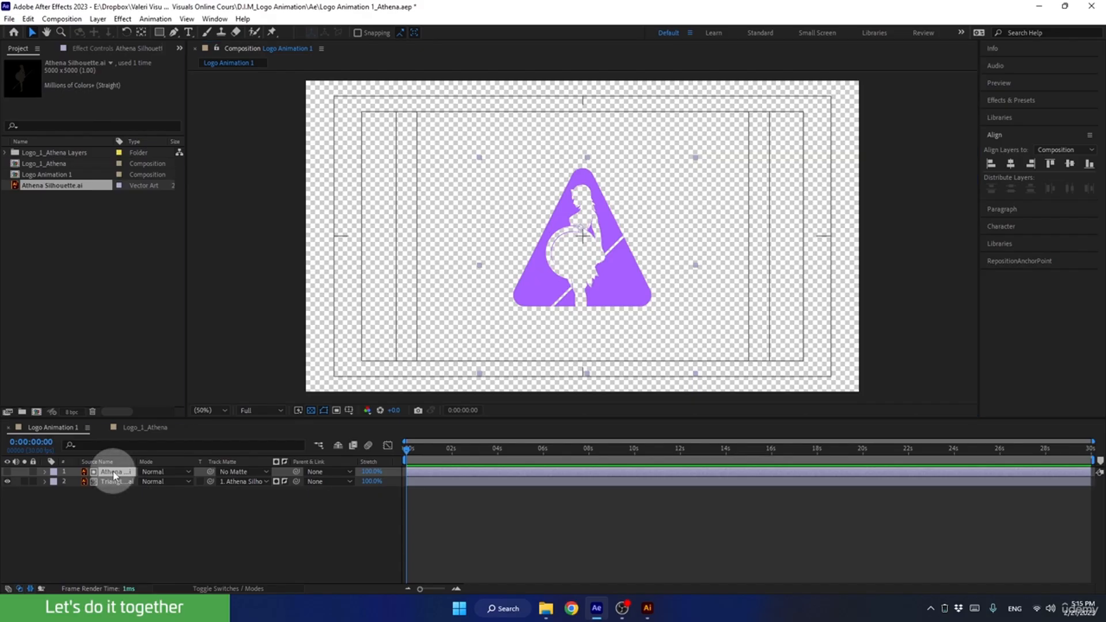
pyautogui.press('s')
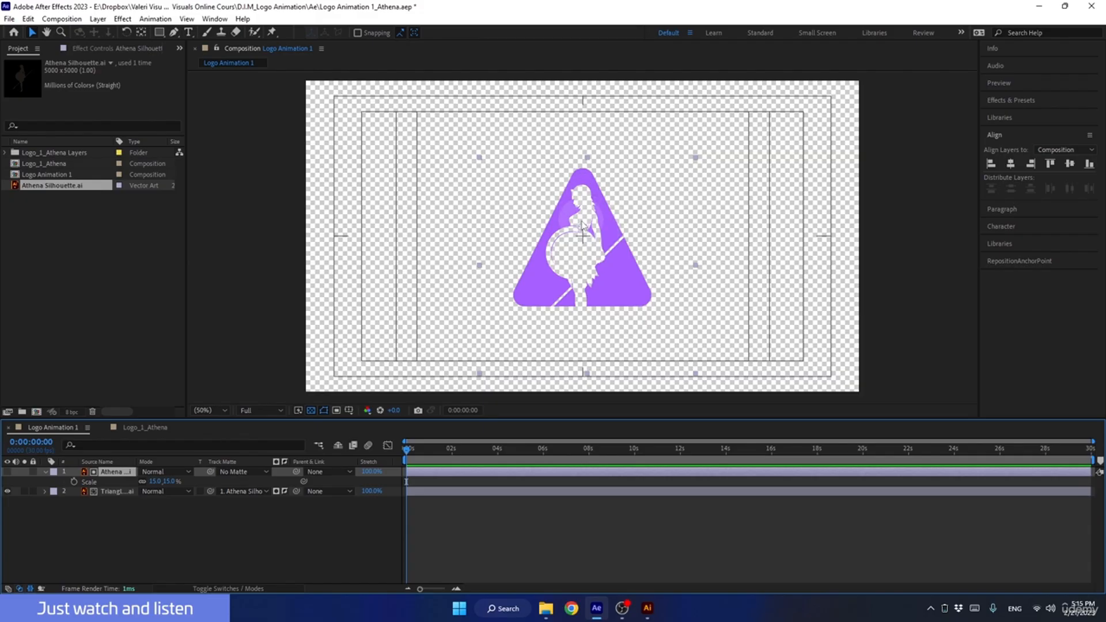
# Try enlarging the silhouette matte to about 44.5% at 4 seconds, undo the scaling and return to the first frame.
pyautogui.click(407, 450)
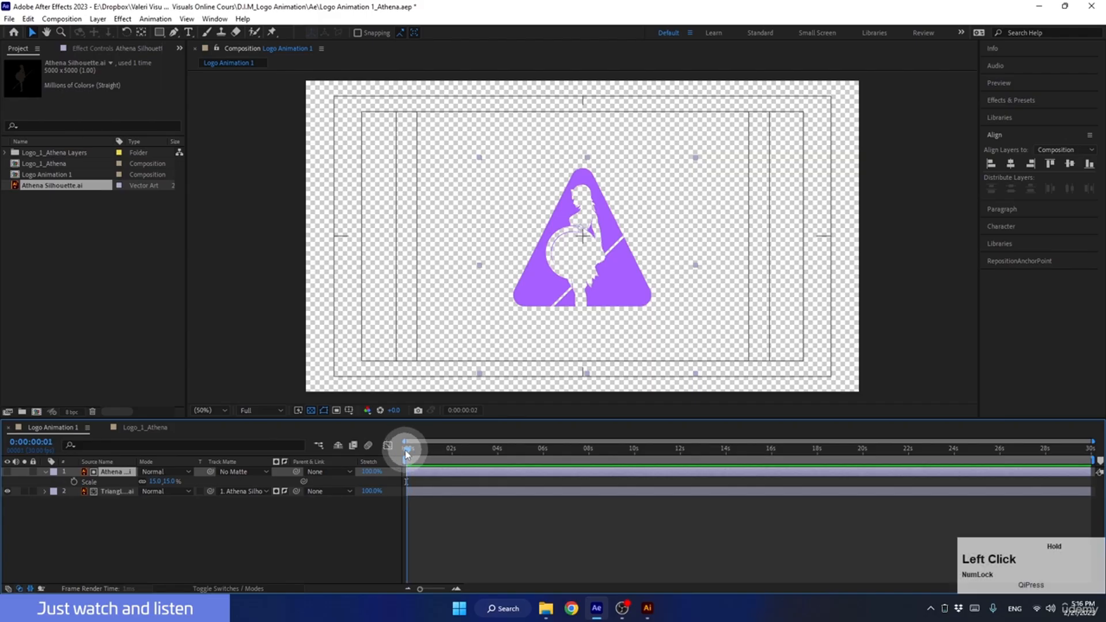
pyautogui.click(404, 454)
pyautogui.moveTo(404, 454); pyautogui.dragTo(498, 467)
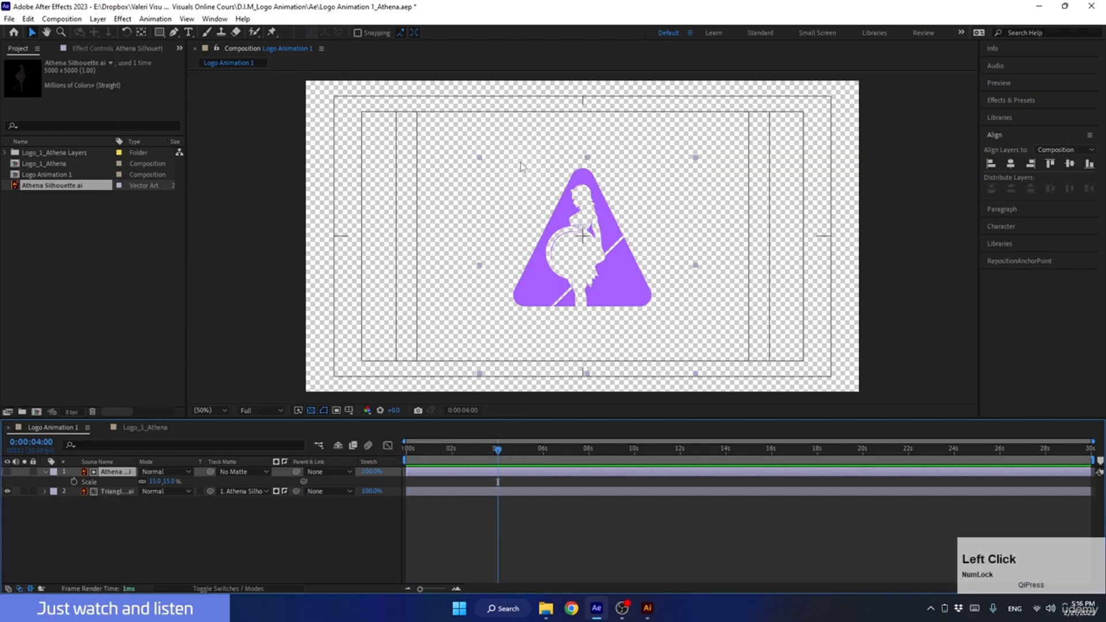
pyautogui.click(482, 162)
pyautogui.moveTo(481, 162); pyautogui.dragTo(282, 84)
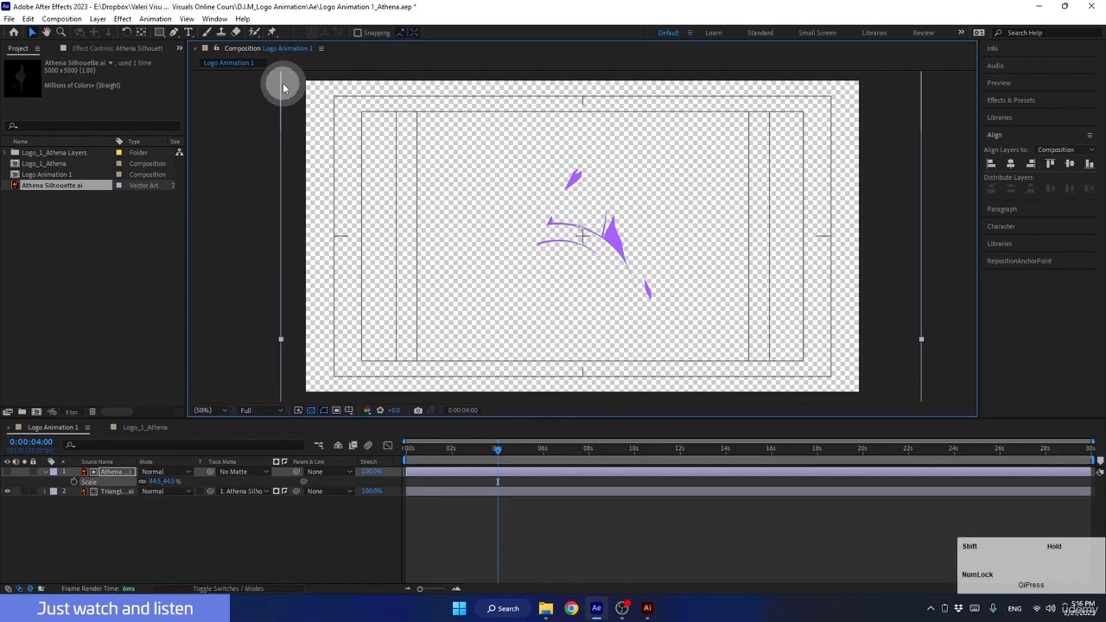
pyautogui.moveTo(446, 455)
pyautogui.mouseDown()
pyautogui.moveTo(497, 447)
pyautogui.moveTo(407, 448)
pyautogui.moveTo(486, 451)
pyautogui.moveTo(431, 459)
pyautogui.mouseUp()
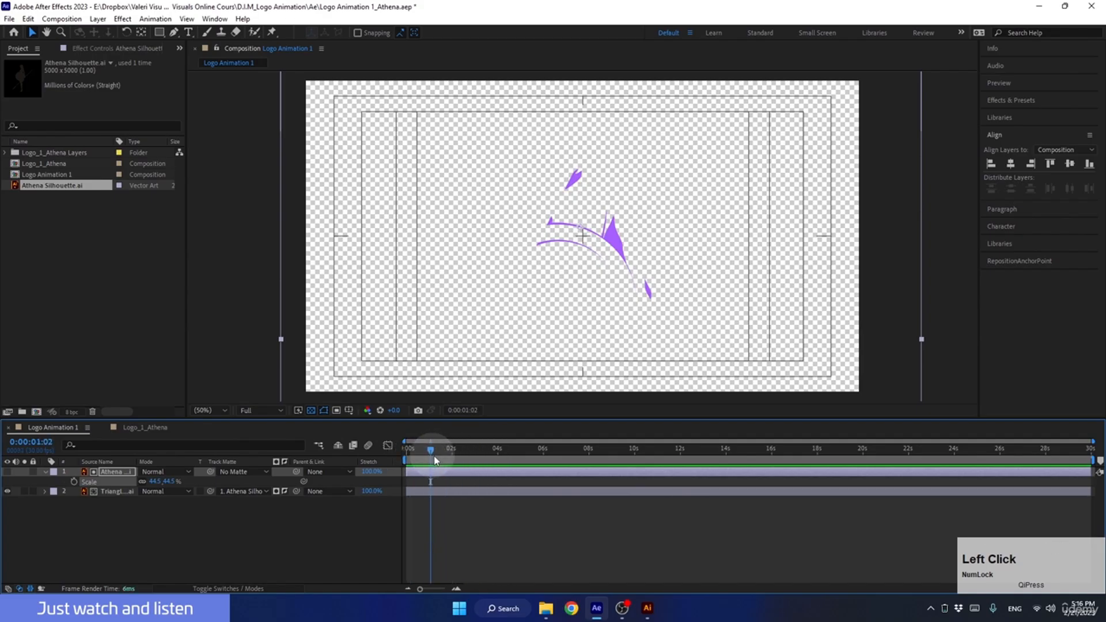
pyautogui.hotkey('ctrl', 'z')
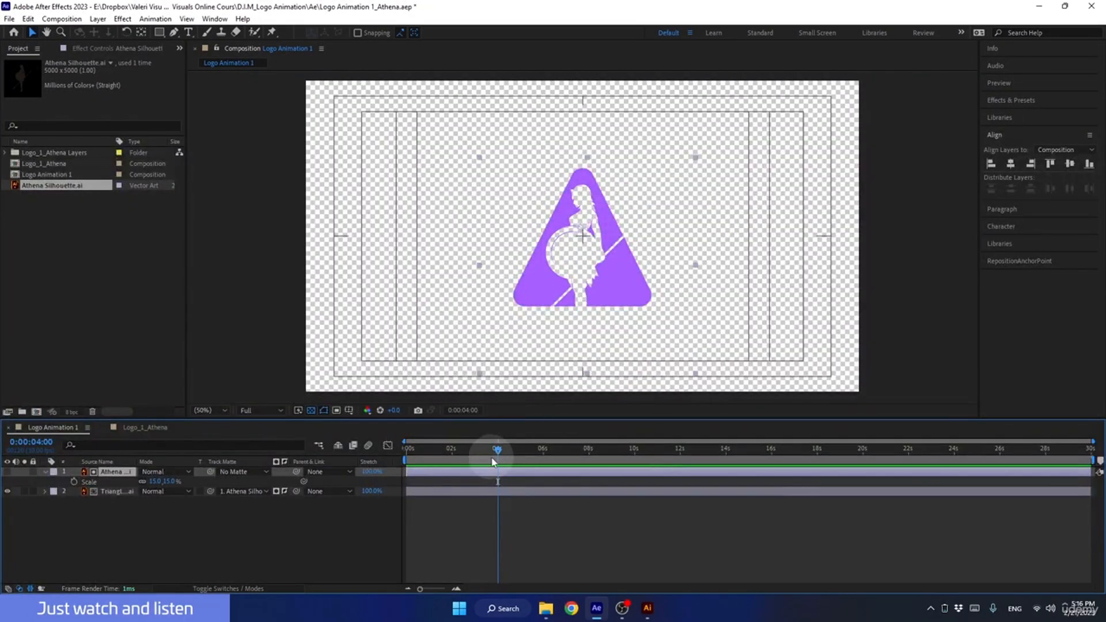
pyautogui.moveTo(495, 450); pyautogui.dragTo(358, 461)
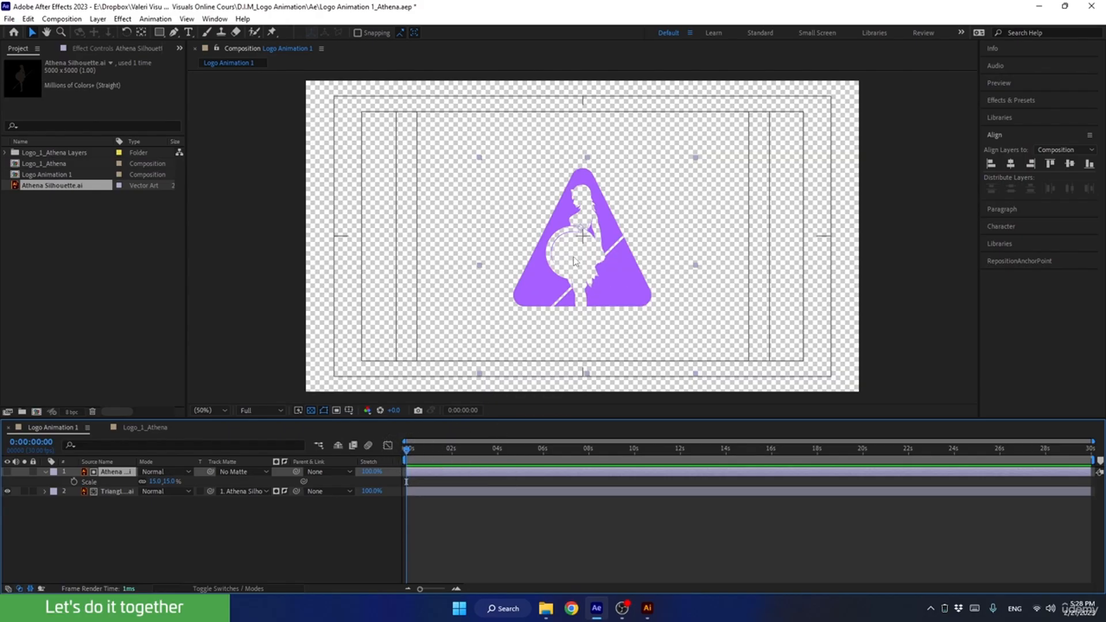
# Enlarge the silhouette to 88% and shift it down so the figure's head lies over the triangle.
pyautogui.click(520, 324)
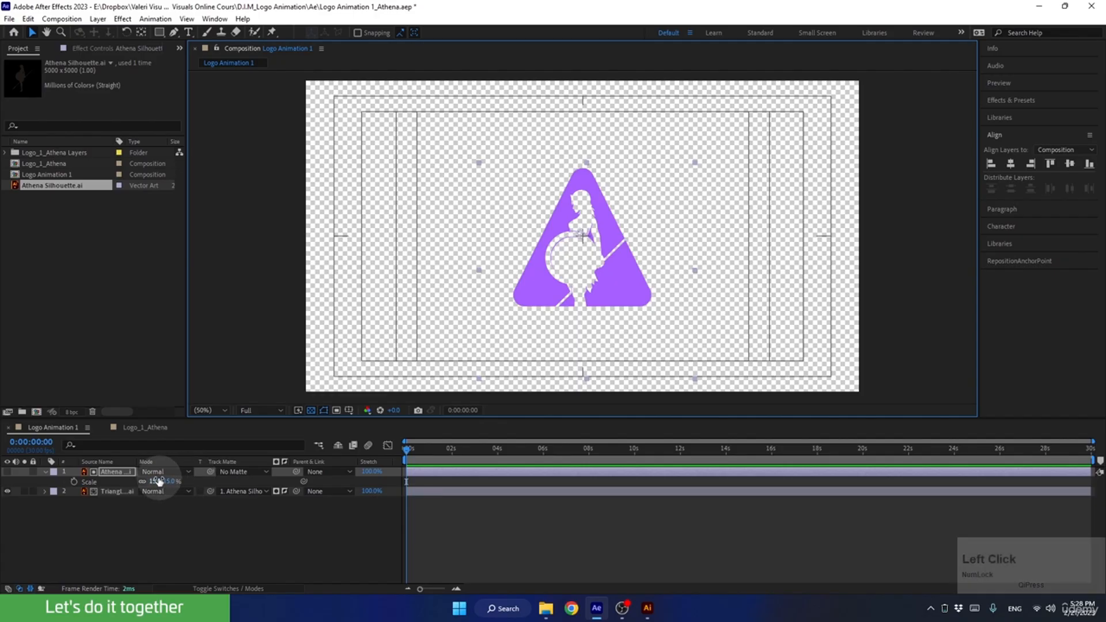
pyautogui.moveTo(153, 481); pyautogui.dragTo(162, 480)
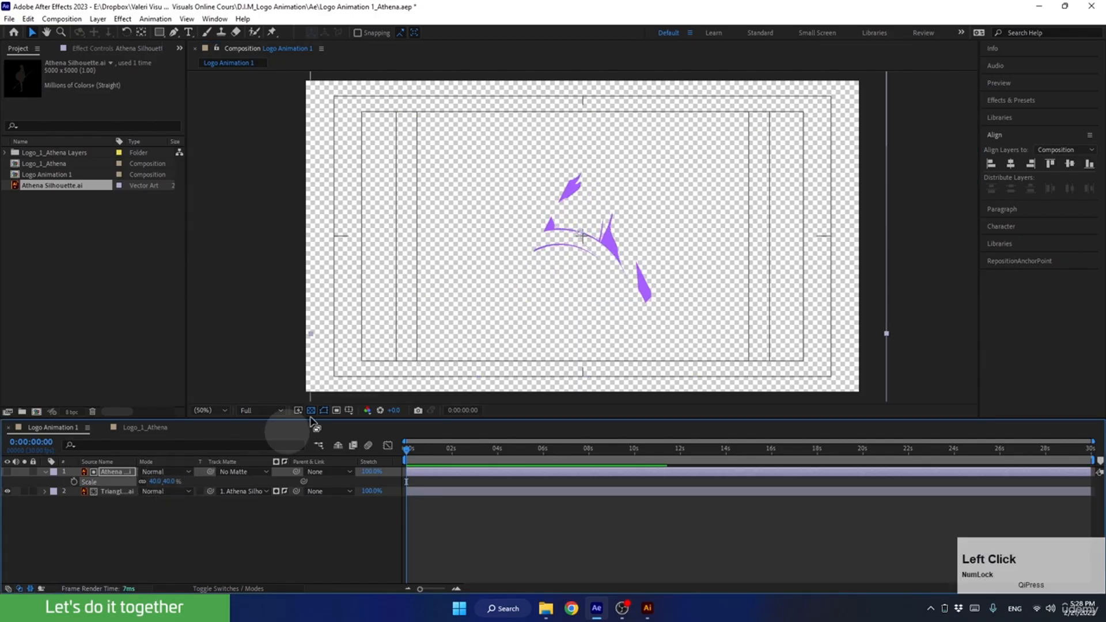
pyautogui.click(580, 223)
pyautogui.moveTo(580, 222); pyautogui.dragTo(580, 296)
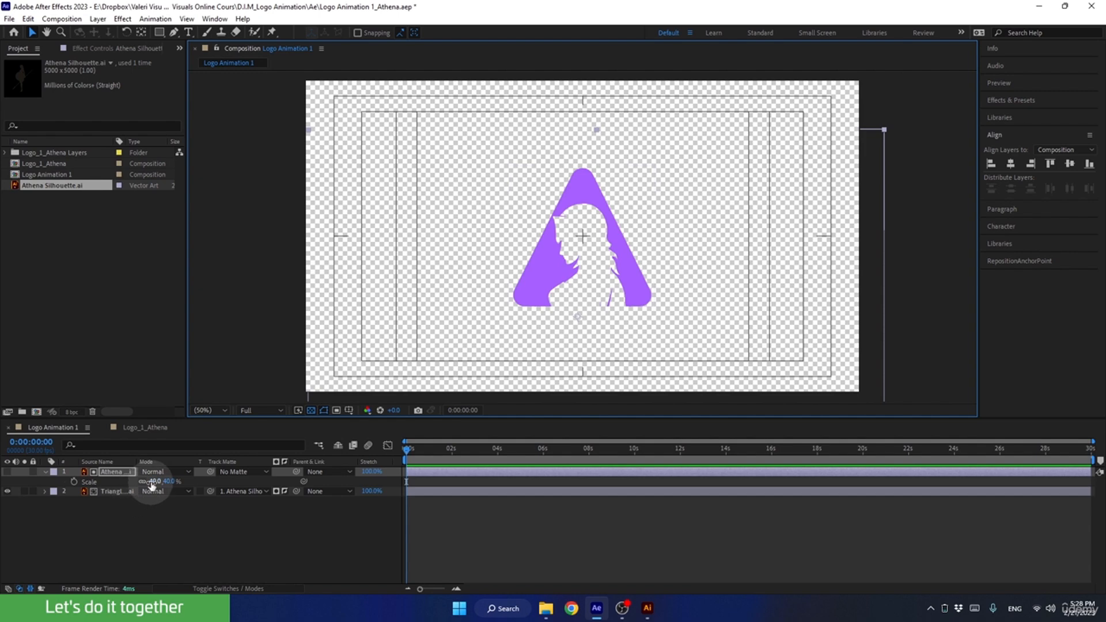
pyautogui.moveTo(152, 484); pyautogui.dragTo(186, 485)
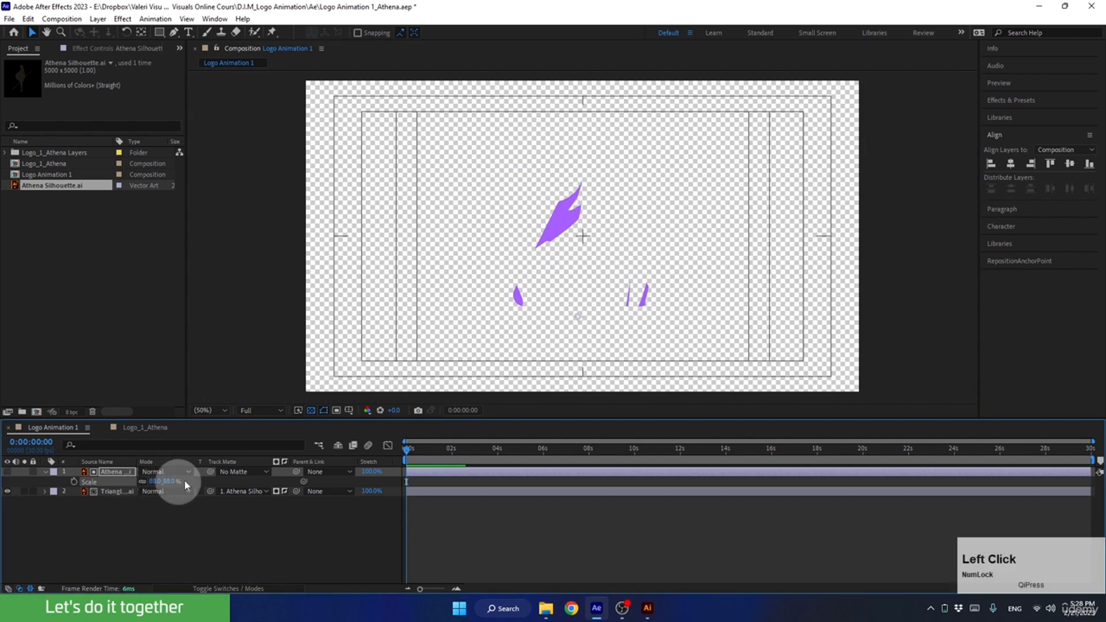
pyautogui.moveTo(582, 234); pyautogui.dragTo(570, 345)
# Make the silhouette layer visible, enlarge it to 102% and reposition its head over the triangle.
pyautogui.click(8, 471)
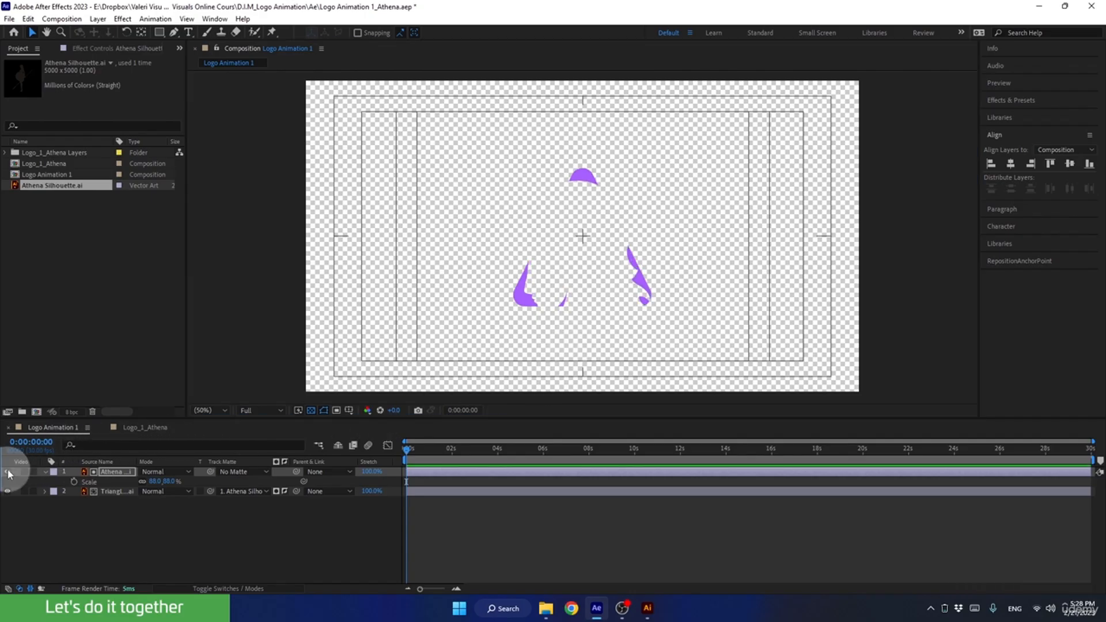
pyautogui.click(7, 471)
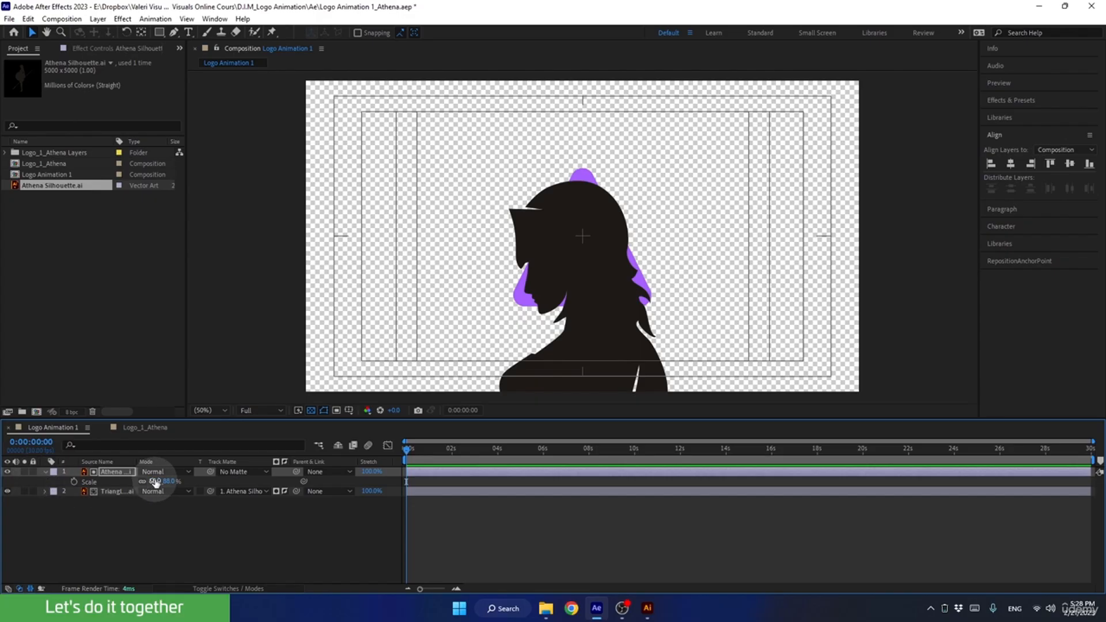
pyautogui.moveTo(155, 480); pyautogui.dragTo(154, 480)
pyautogui.click(578, 215)
pyautogui.moveTo(578, 215); pyautogui.dragTo(571, 239)
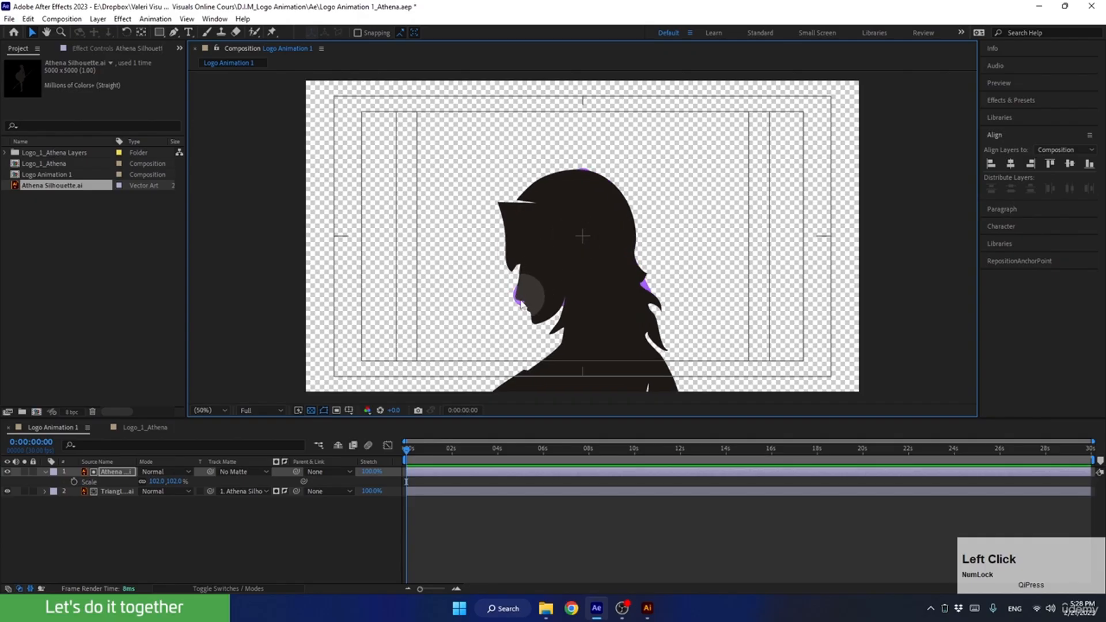
# Check the matte with the silhouette hidden, enlarge it to 127% and move the head down over the triangle.
pyautogui.click(7, 472)
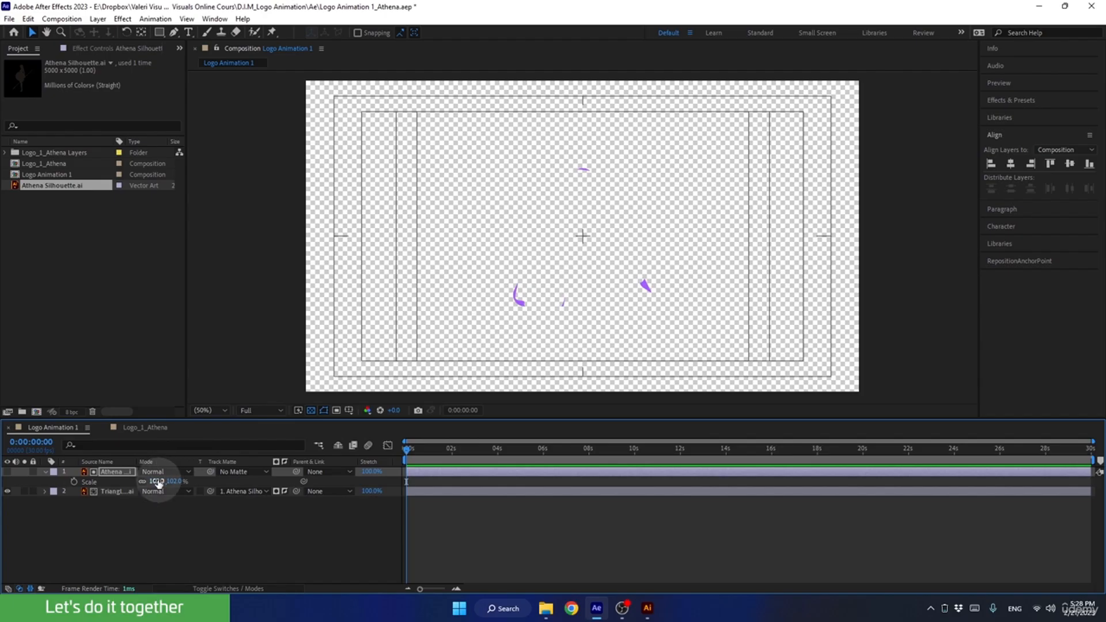
pyautogui.moveTo(158, 483); pyautogui.dragTo(167, 480)
pyautogui.click(7, 472)
pyautogui.click(575, 209)
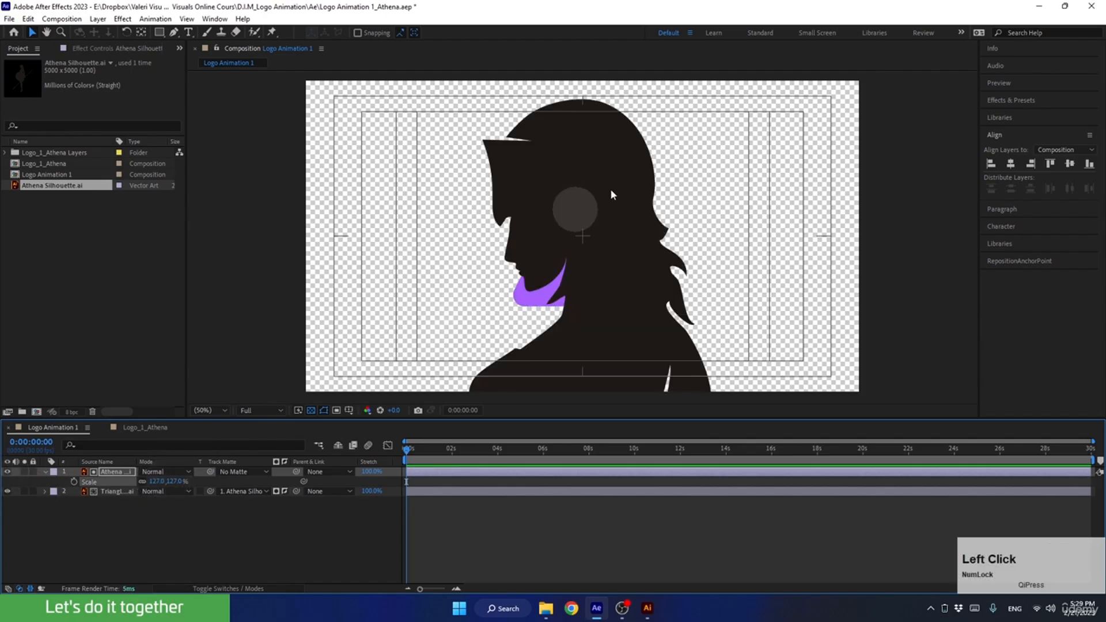
pyautogui.moveTo(599, 190); pyautogui.dragTo(593, 234)
# Set the silhouette's scale to 130%, nudge it down to cover the whole triangle and hide the layer.
pyautogui.click(156, 481)
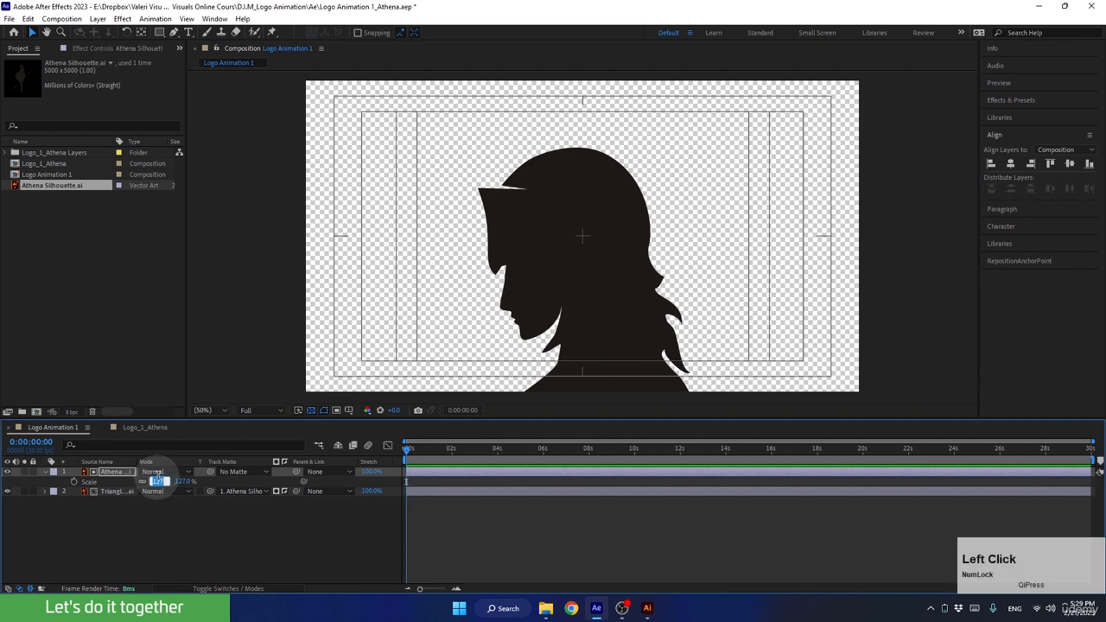
pyautogui.write('130')
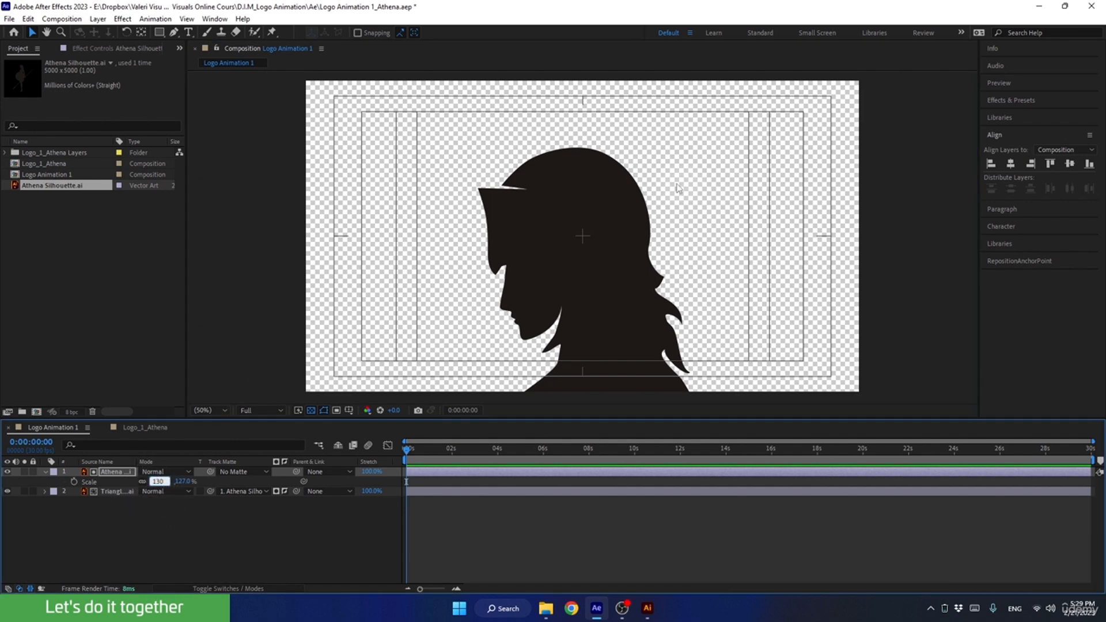
pyautogui.moveTo(588, 240); pyautogui.dragTo(590, 249)
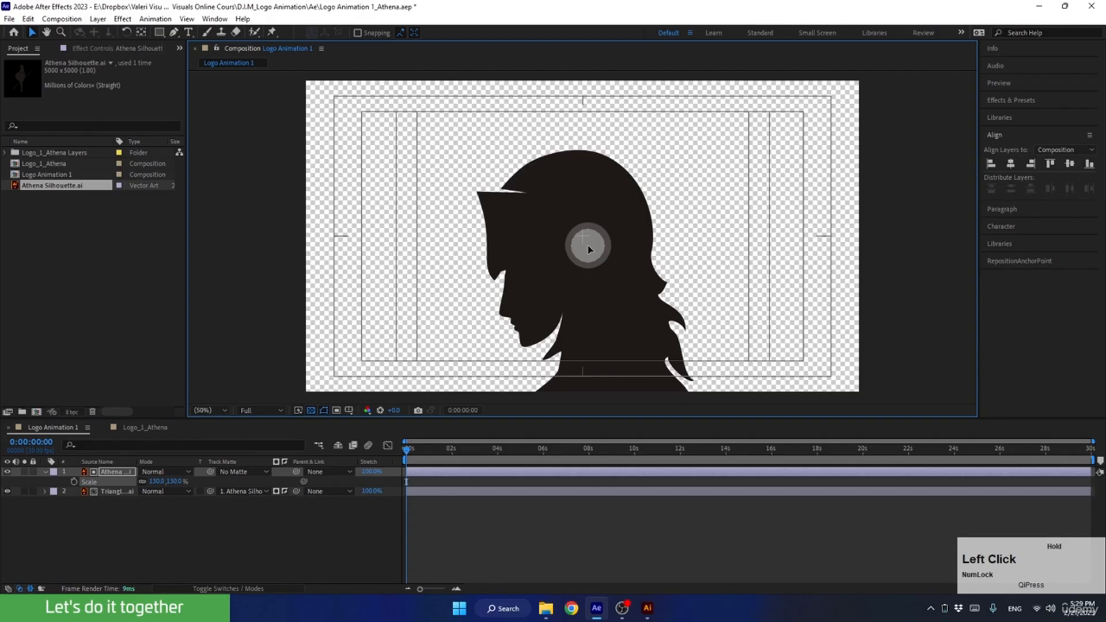
pyautogui.click(7, 472)
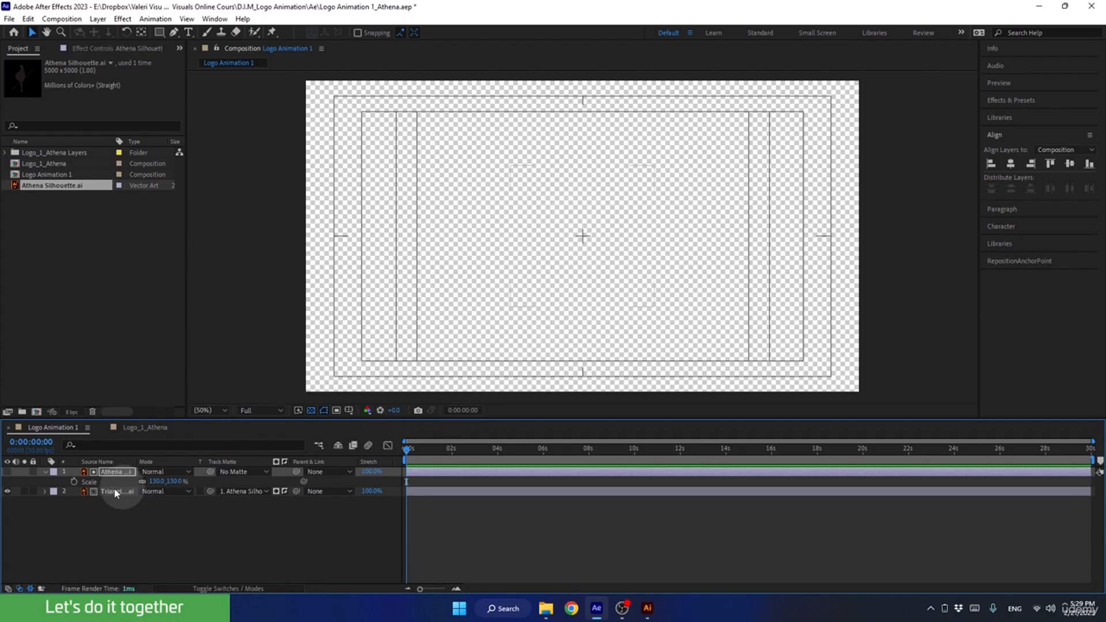
# Keyframe the silhouette's scale at 130% on the first frame and reduce it to 53% at 2 seconds.
pyautogui.click(74, 482)
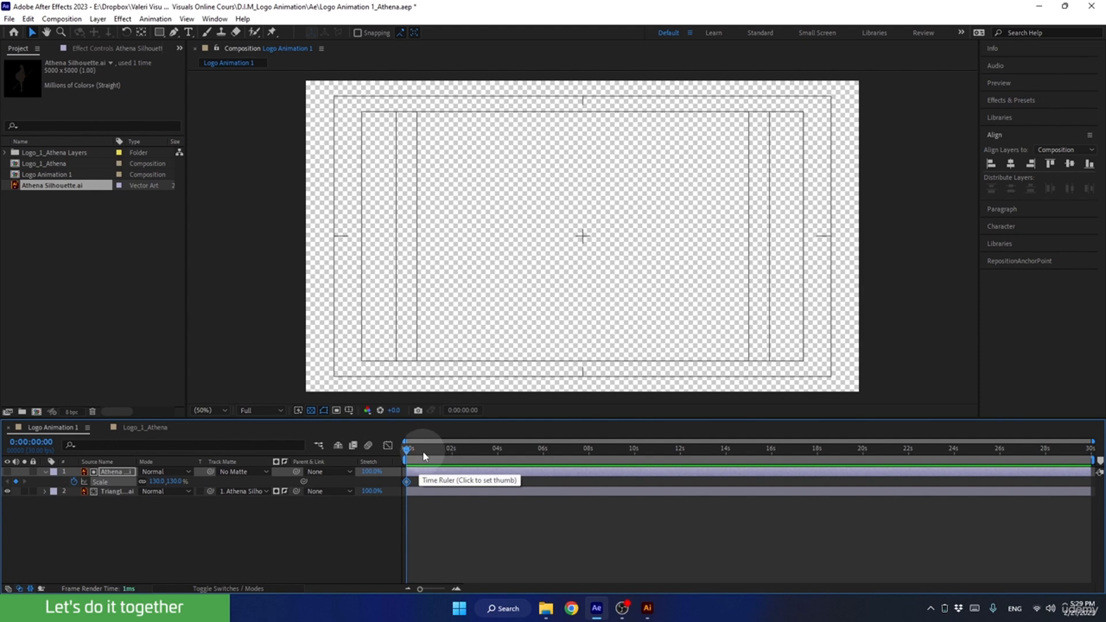
pyautogui.moveTo(423, 451); pyautogui.dragTo(440, 455)
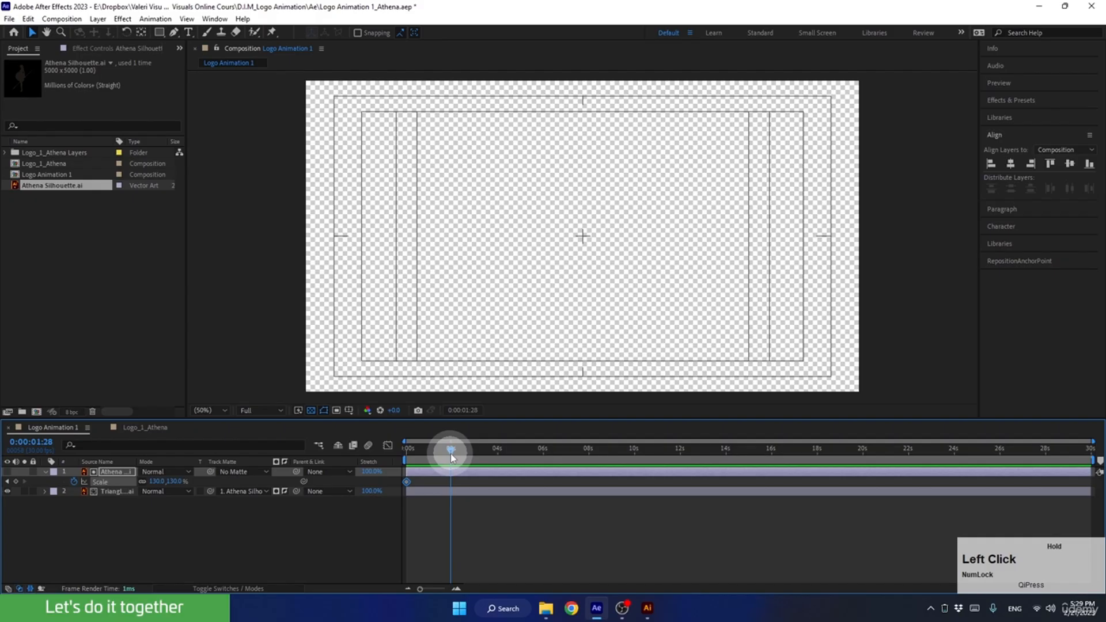
pyautogui.click(457, 589)
pyautogui.click(456, 589)
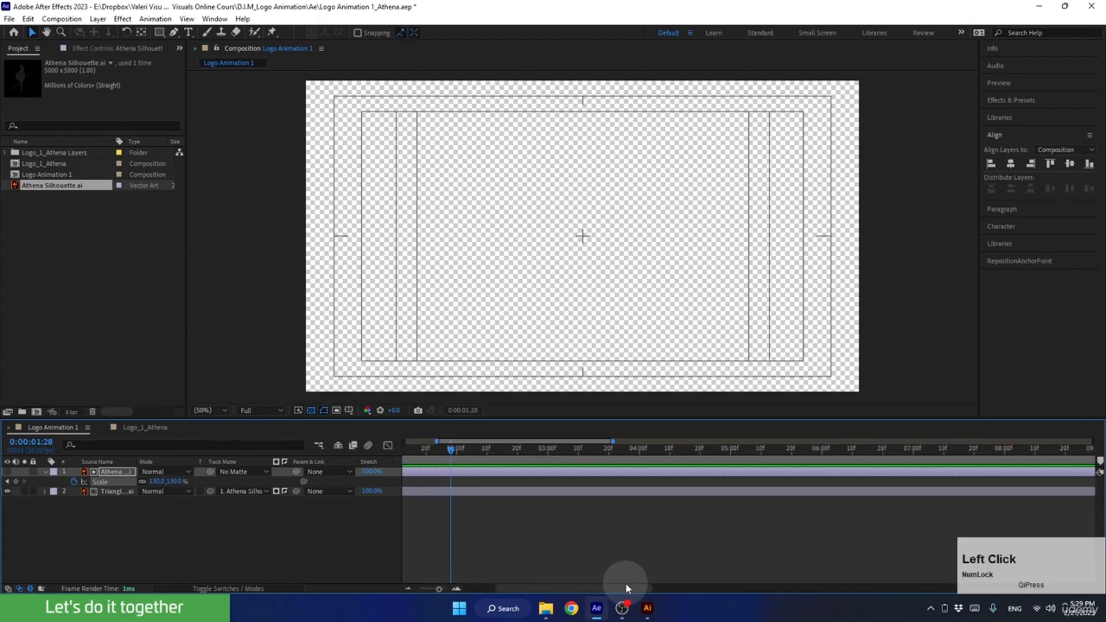
pyautogui.moveTo(625, 583); pyautogui.dragTo(556, 587)
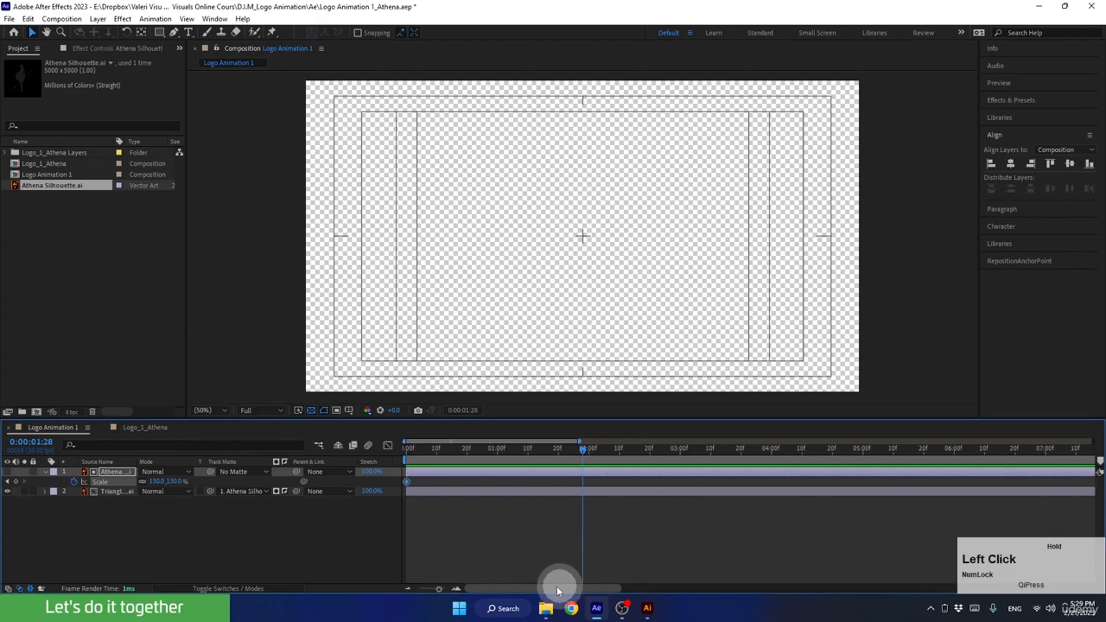
pyautogui.click(578, 454)
pyautogui.moveTo(588, 461); pyautogui.dragTo(602, 458)
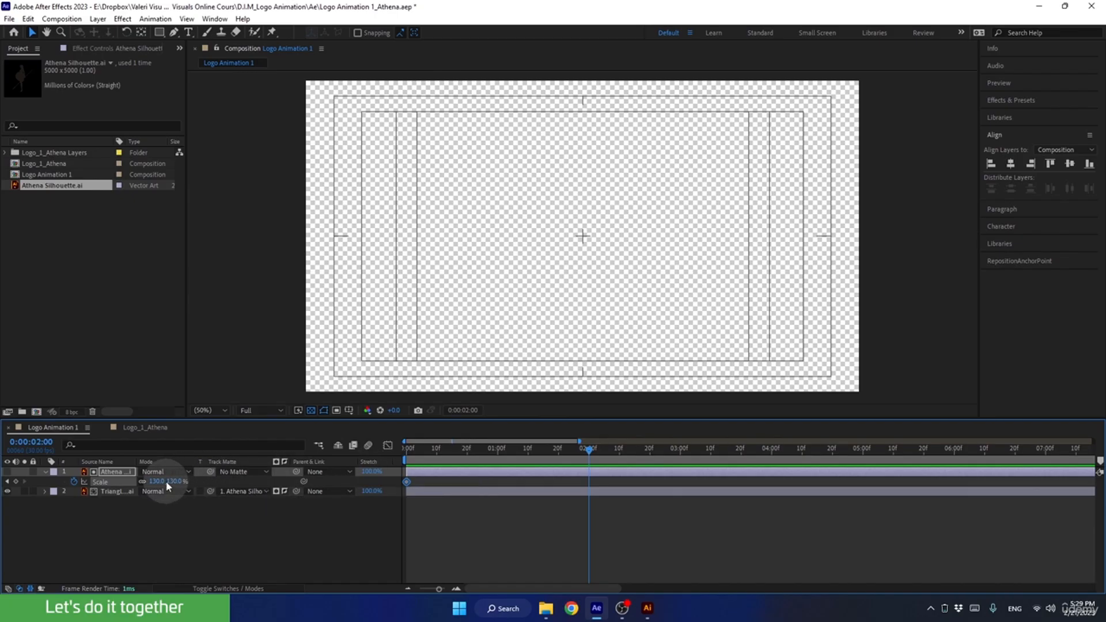
pyautogui.moveTo(165, 481); pyautogui.dragTo(122, 485)
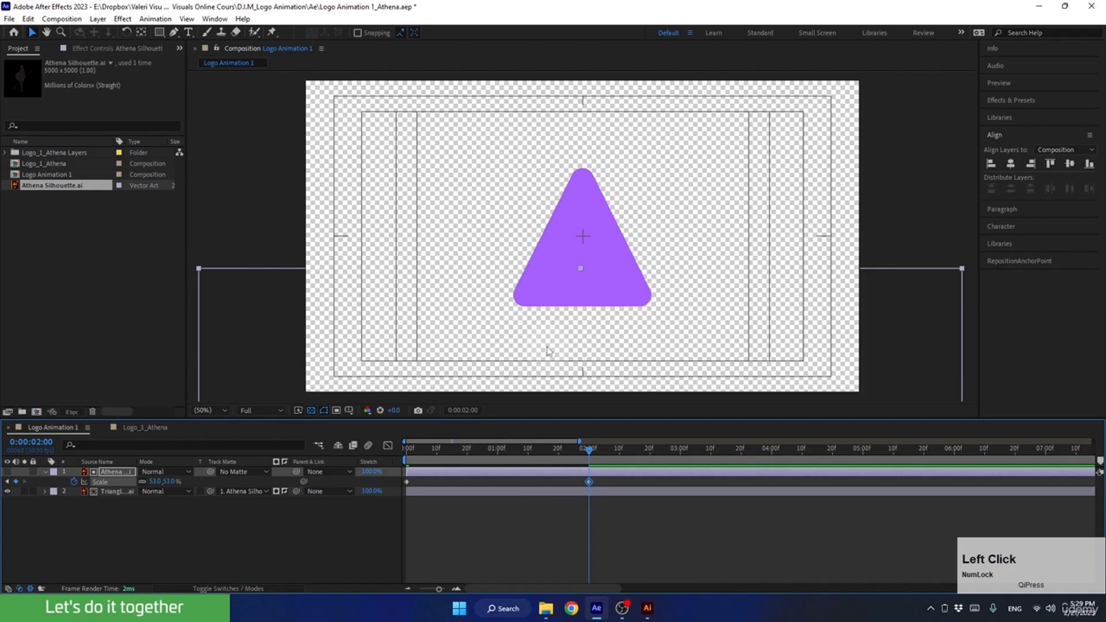
# Set the silhouette's scale at 2 seconds to 56%, make the layer visible and scrub the animation back to the start.
pyautogui.scroll(-2, 547, 351)
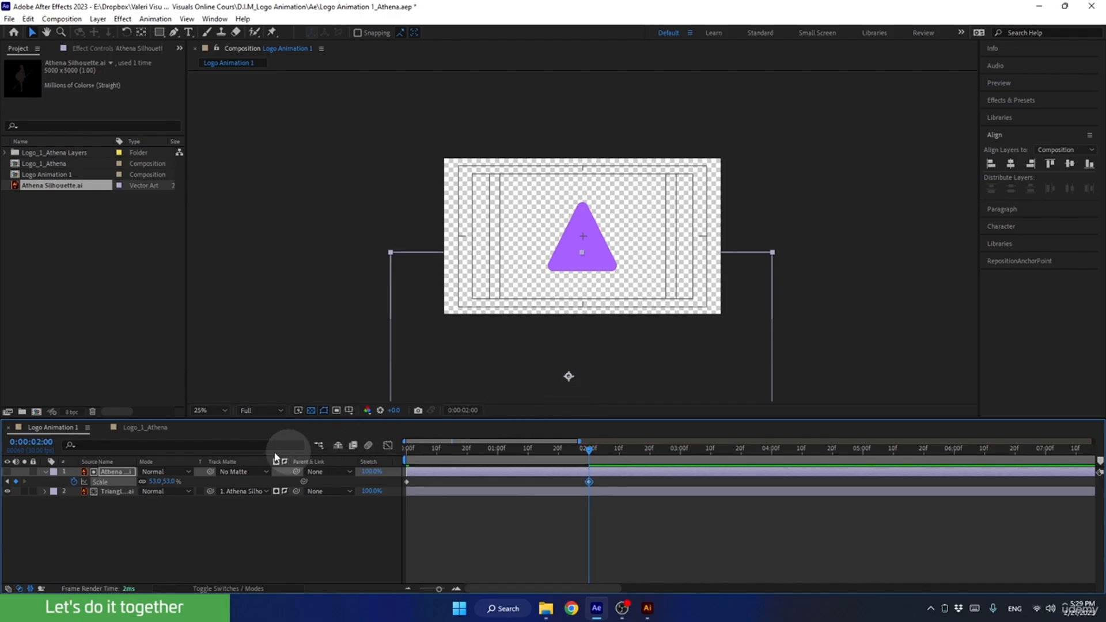
pyautogui.moveTo(154, 482)
pyautogui.mouseDown()
pyautogui.moveTo(185, 481)
pyautogui.moveTo(167, 481)
pyautogui.mouseUp()
pyautogui.click(8, 472)
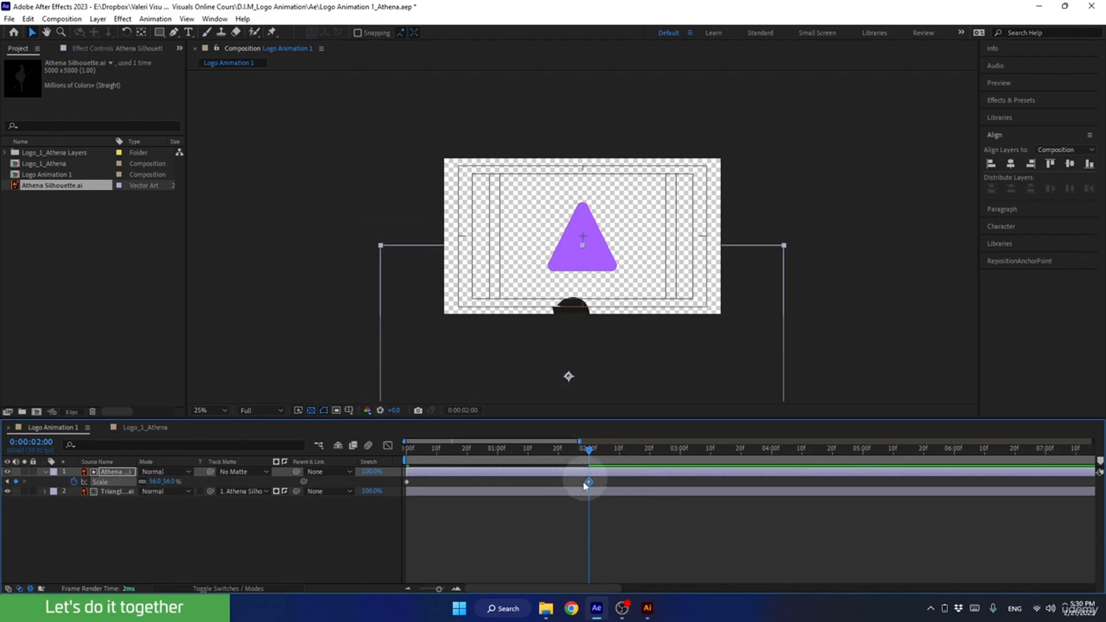
pyautogui.moveTo(588, 455); pyautogui.dragTo(575, 491)
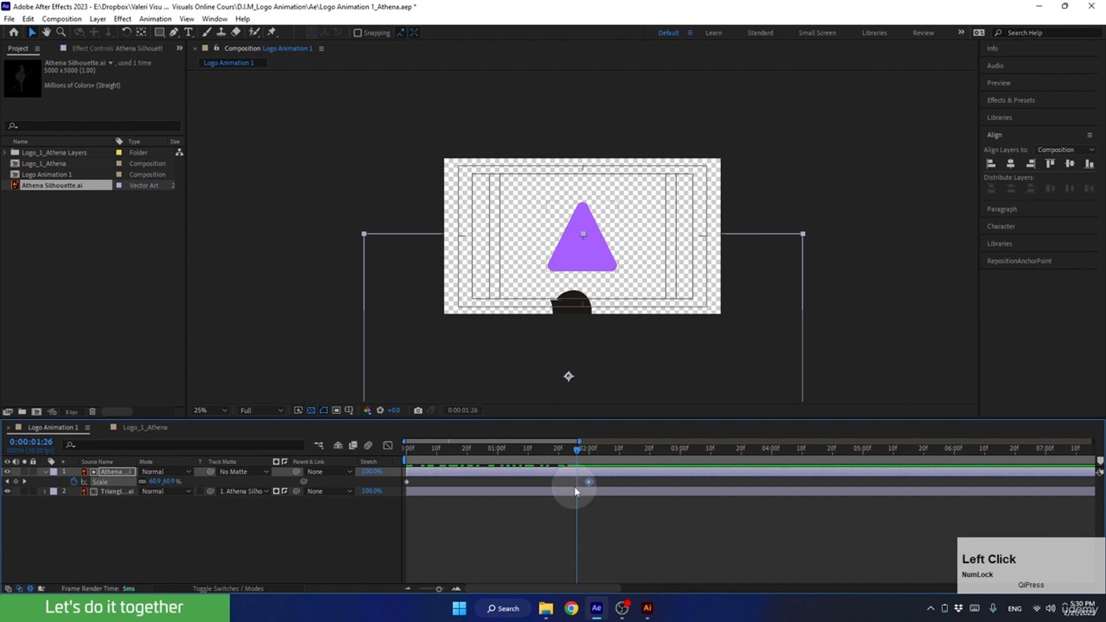
pyautogui.moveTo(575, 447); pyautogui.dragTo(399, 471)
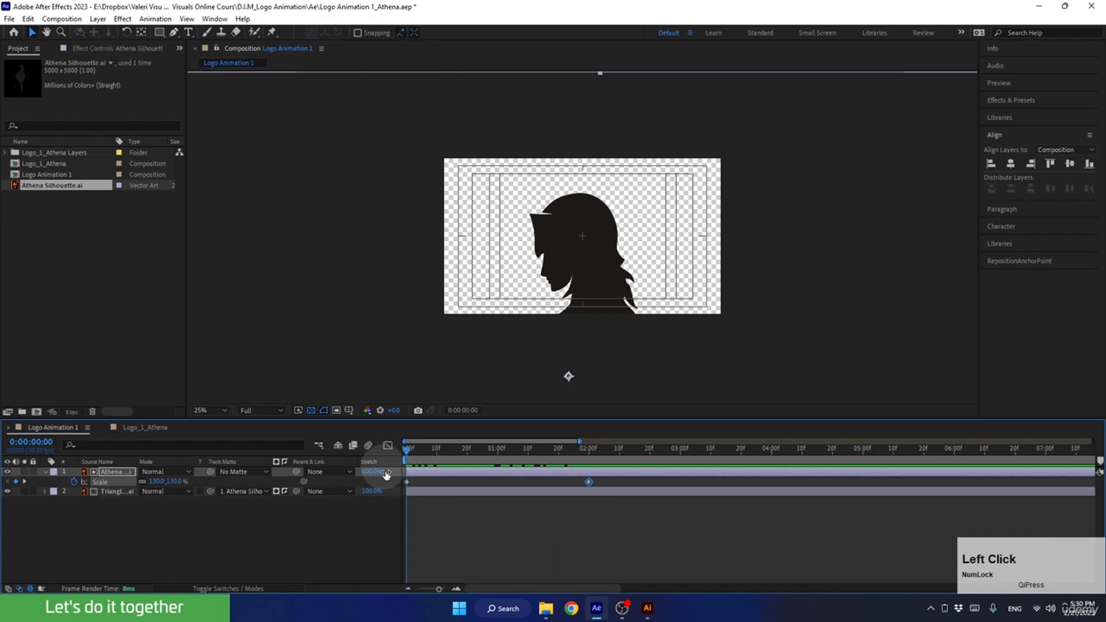
# Reveal the silhouette layer's position along with its scale and keyframe the position on the first frame.
pyautogui.click(129, 527)
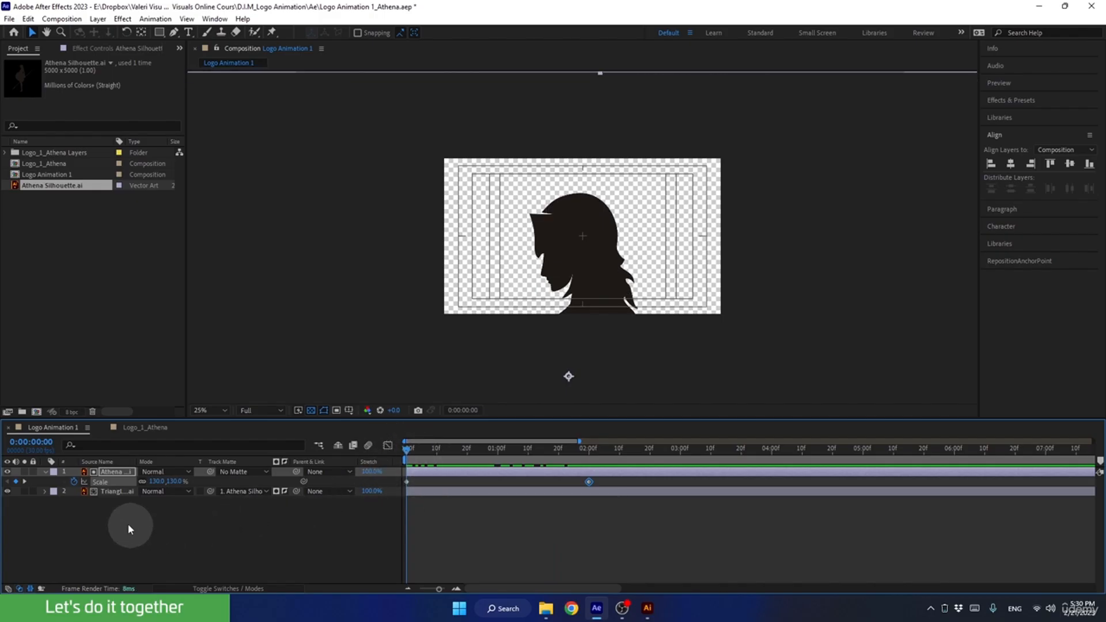
pyautogui.click(113, 471)
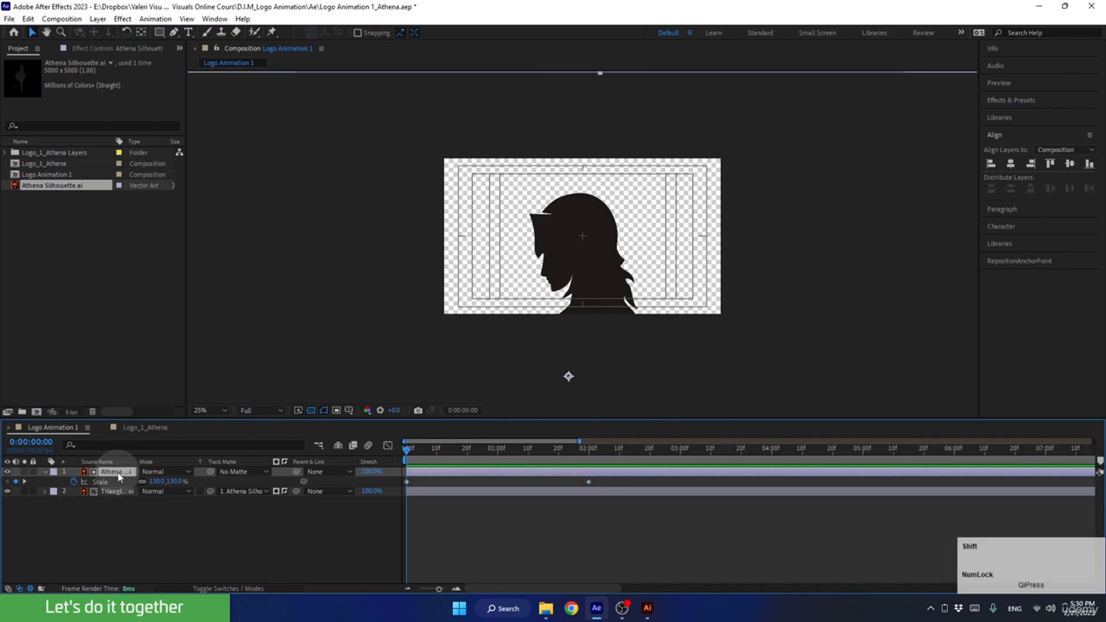
pyautogui.hotkey('shift', 'p')
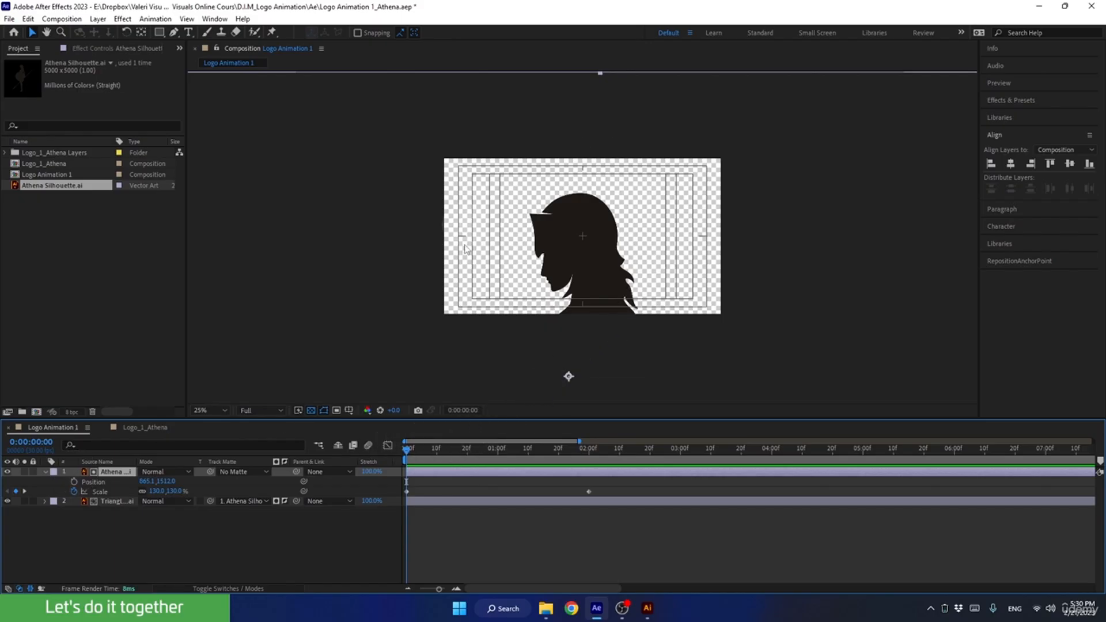
pyautogui.scroll(-4, 311, 183)
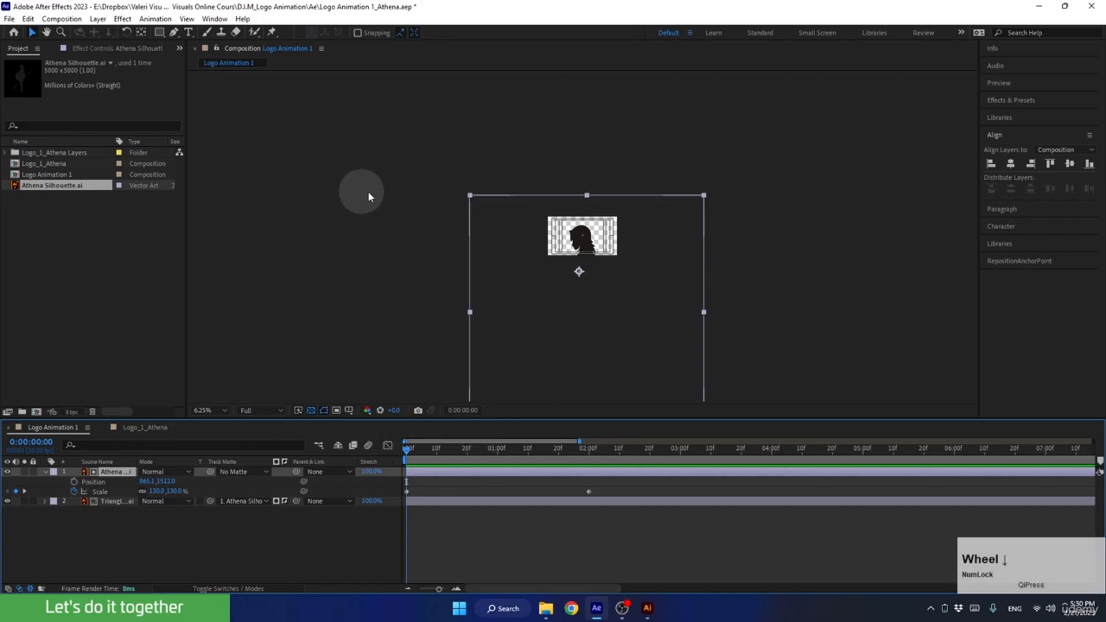
pyautogui.scroll(4, 557, 236)
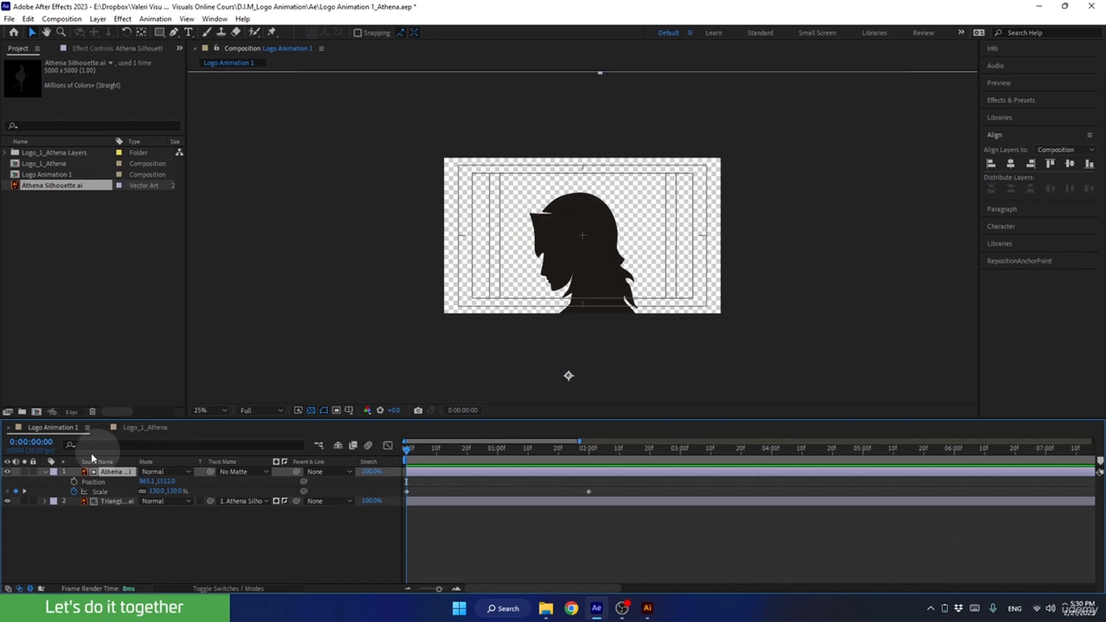
pyautogui.click(73, 481)
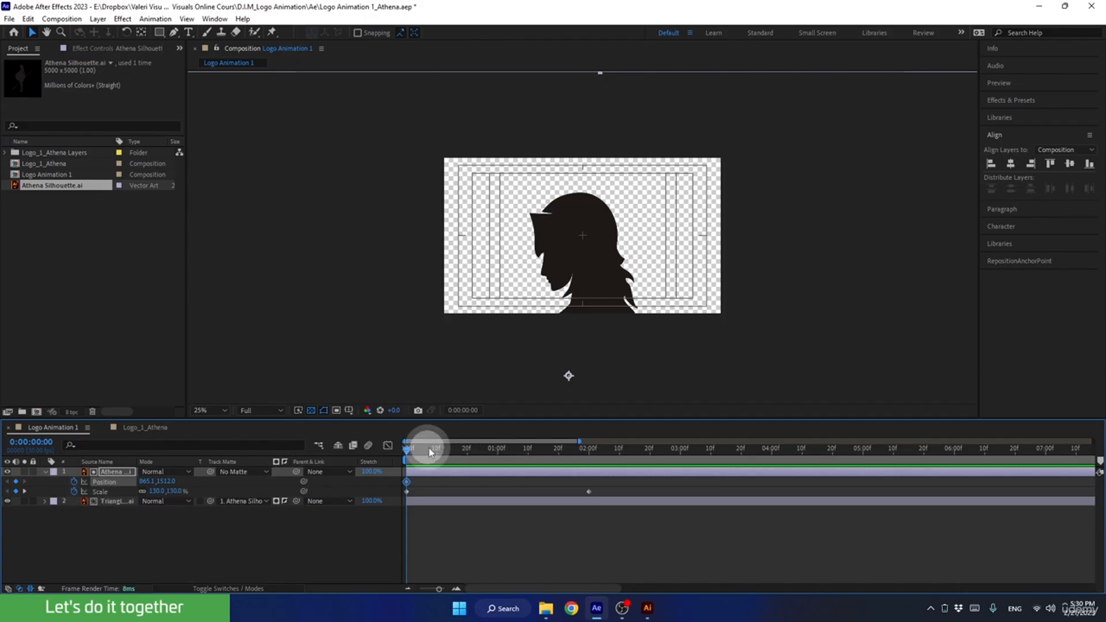
# At 2 seconds, move the silhouette up so its head overlaps the triangle, at a position of about 933, 944.
pyautogui.moveTo(424, 449); pyautogui.dragTo(590, 467)
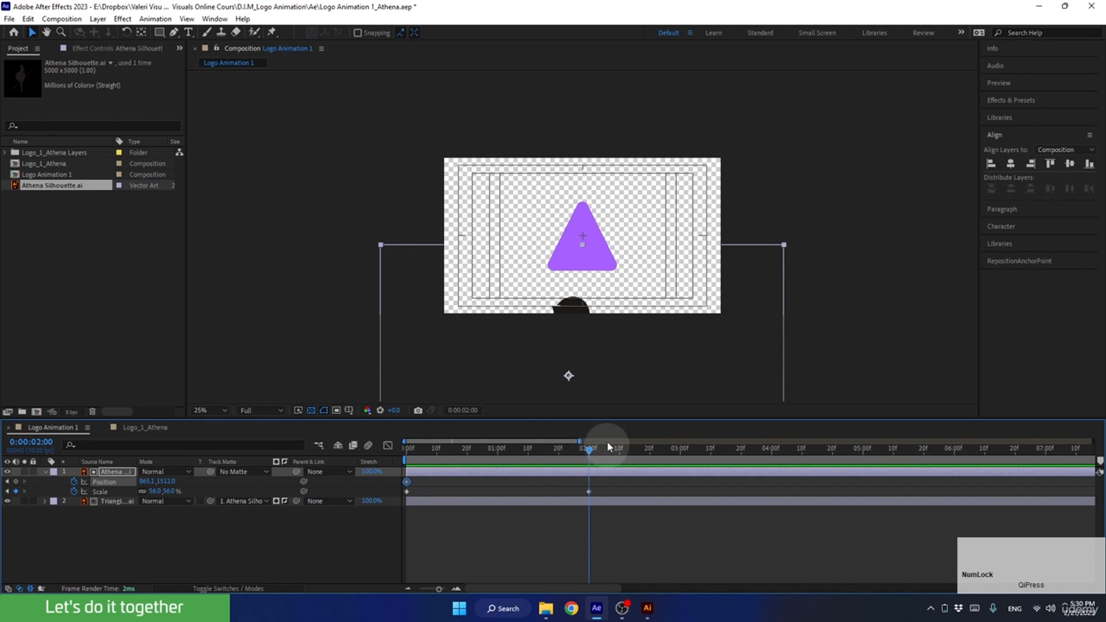
pyautogui.moveTo(581, 451)
pyautogui.mouseDown()
pyautogui.moveTo(563, 452)
pyautogui.moveTo(582, 458)
pyautogui.mouseUp()
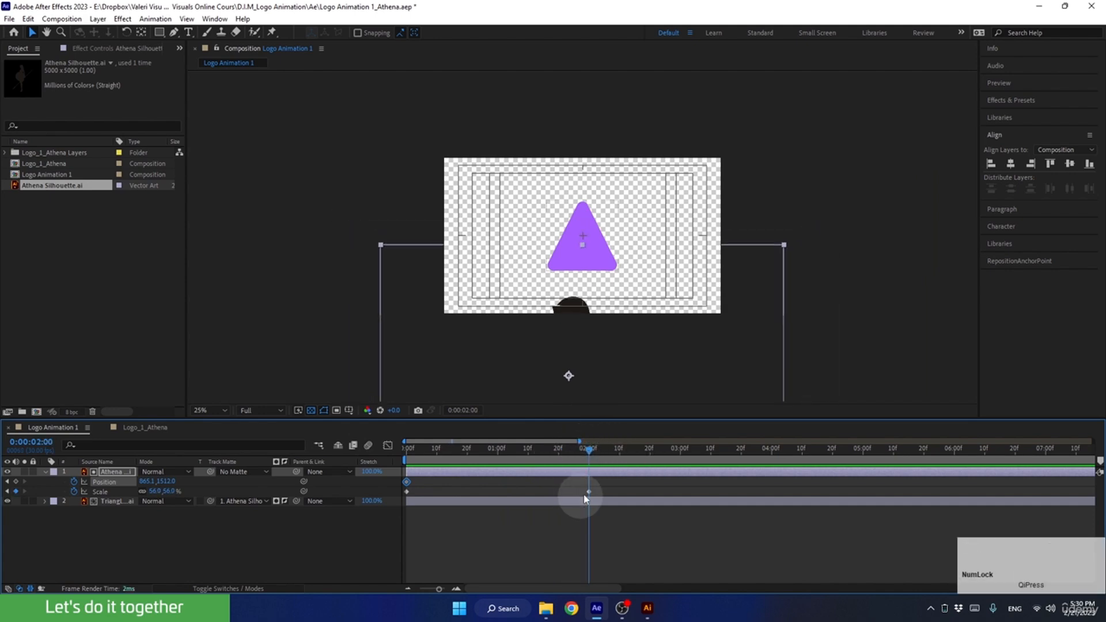
pyautogui.moveTo(518, 378); pyautogui.dragTo(524, 289)
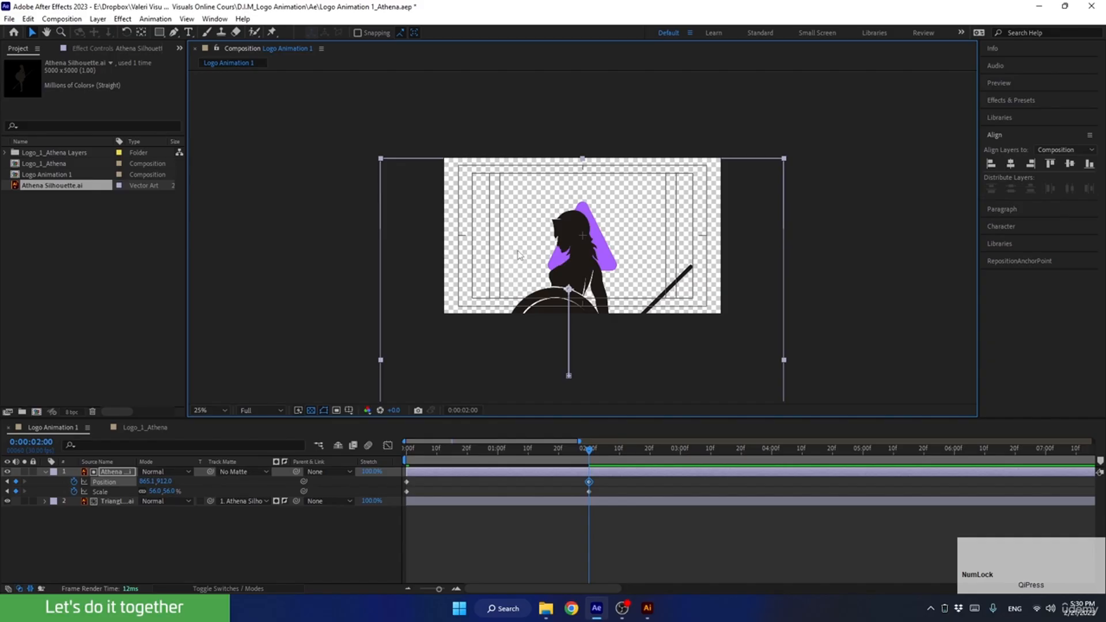
pyautogui.moveTo(529, 282); pyautogui.dragTo(538, 286)
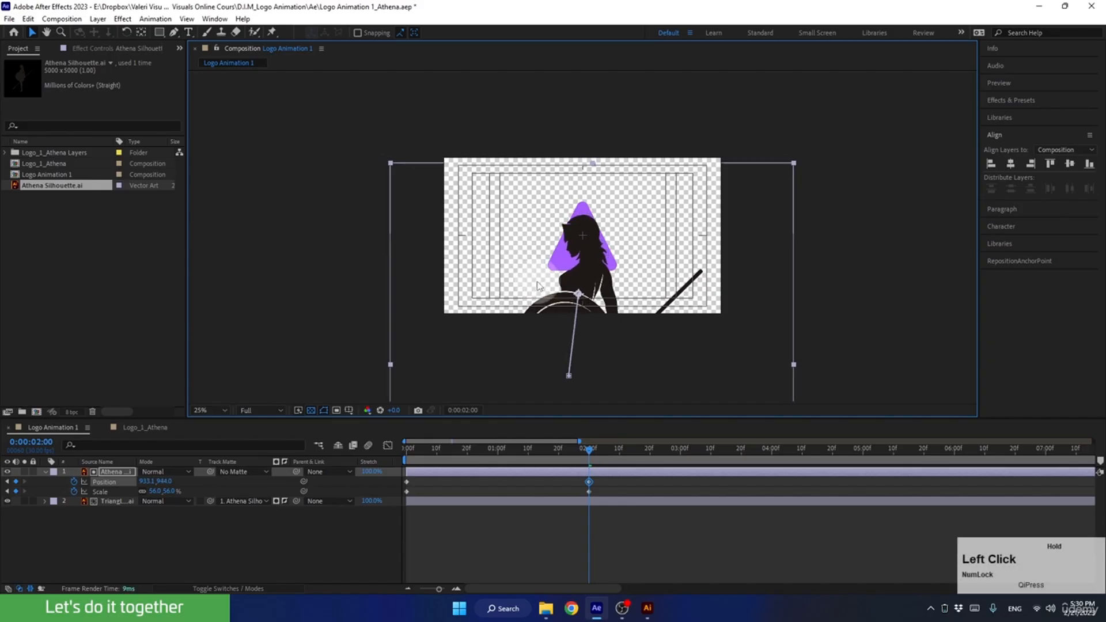
# Set the silhouette's scale at 2 seconds to 15% and move the figure up onto the triangle, to about 953, 556.
pyautogui.moveTo(153, 491); pyautogui.dragTo(140, 494)
pyautogui.click(154, 491)
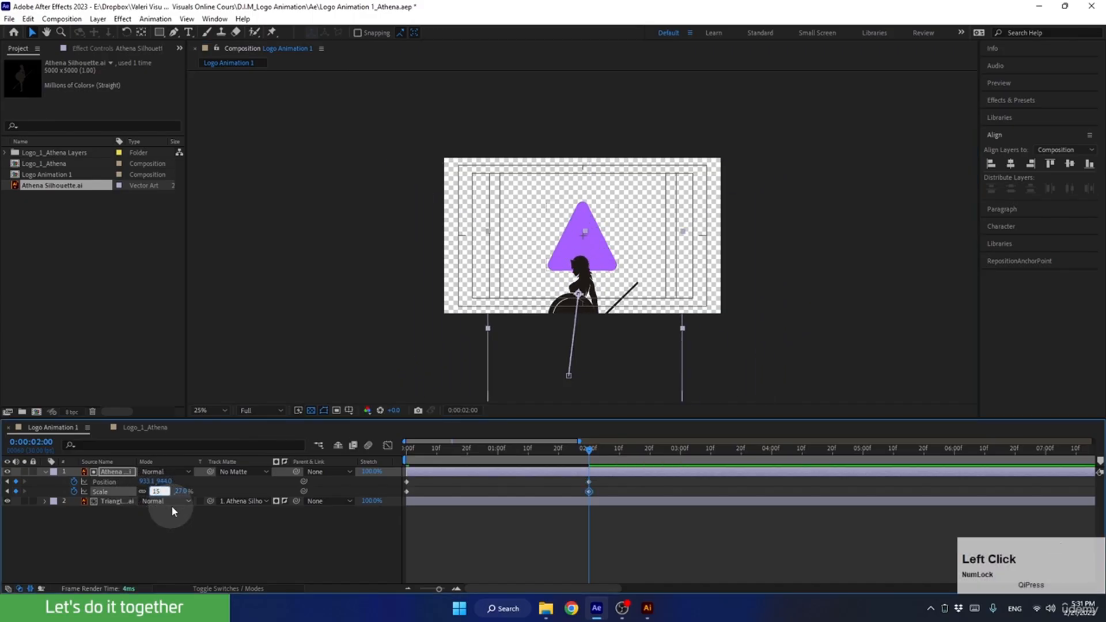
pyautogui.click(167, 516)
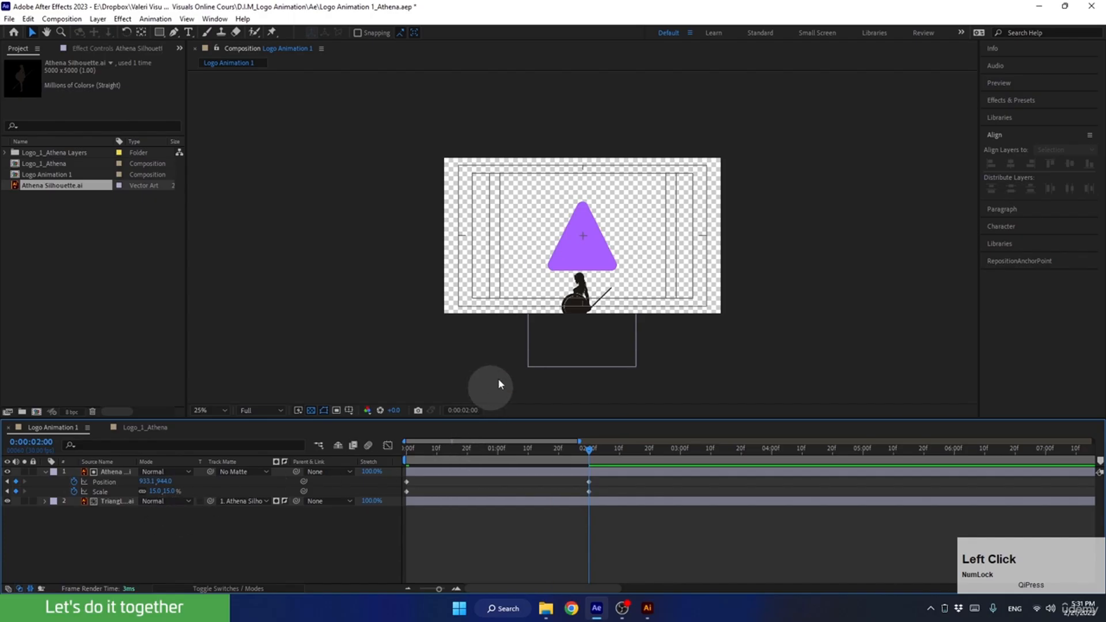
pyautogui.moveTo(564, 348); pyautogui.dragTo(568, 295)
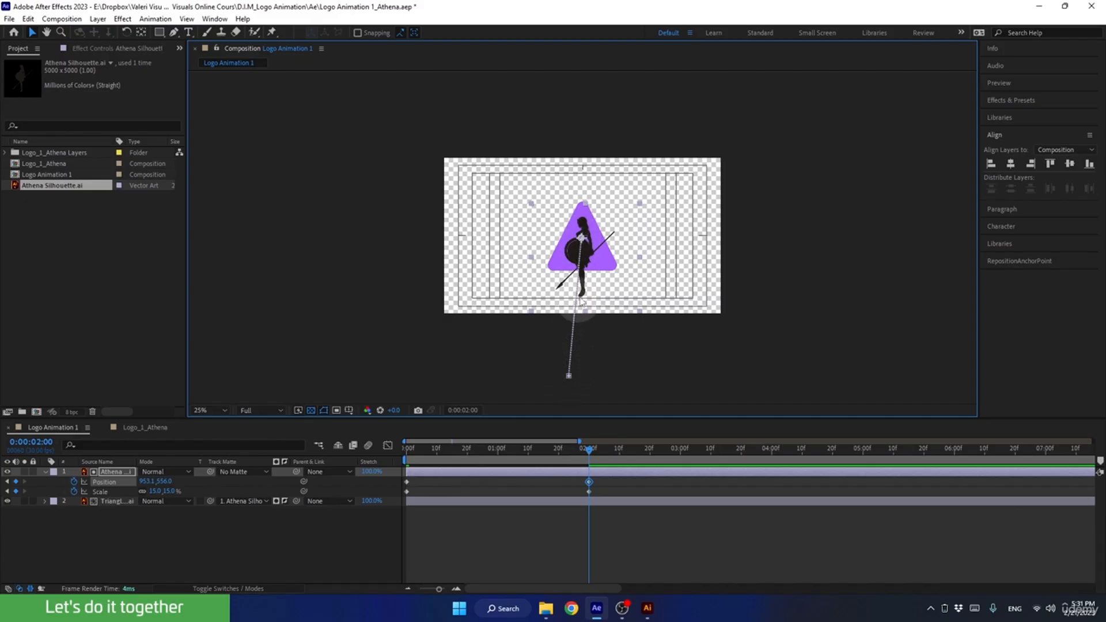
# Play the animation from the first frame and fit the composition in the viewer.
pyautogui.moveTo(588, 455); pyautogui.dragTo(353, 513)
pyautogui.press('space')
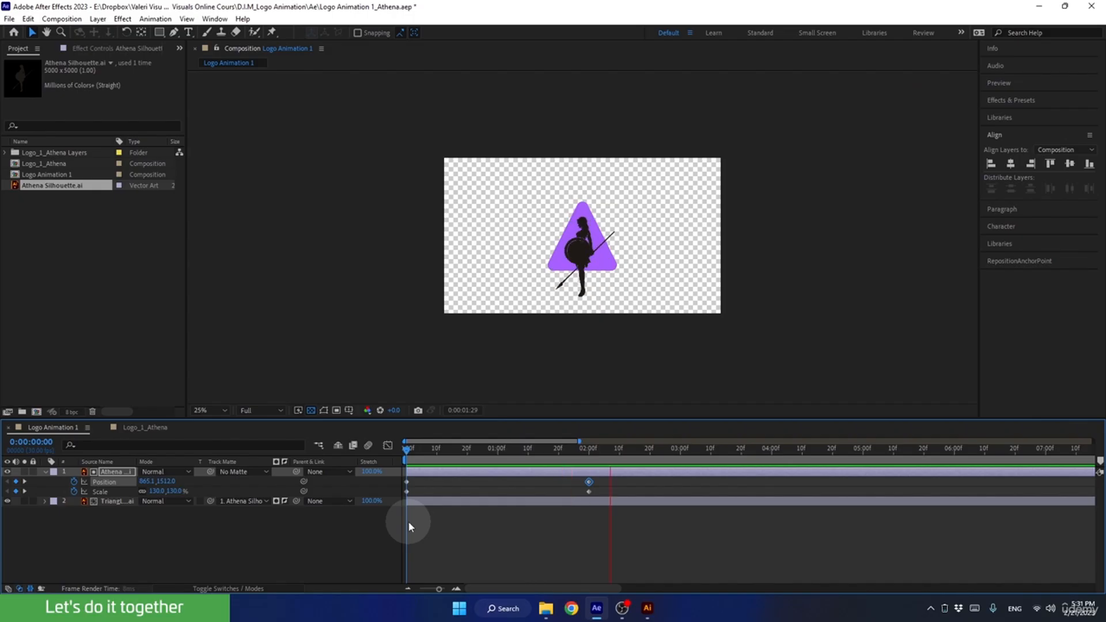
pyautogui.press('space')
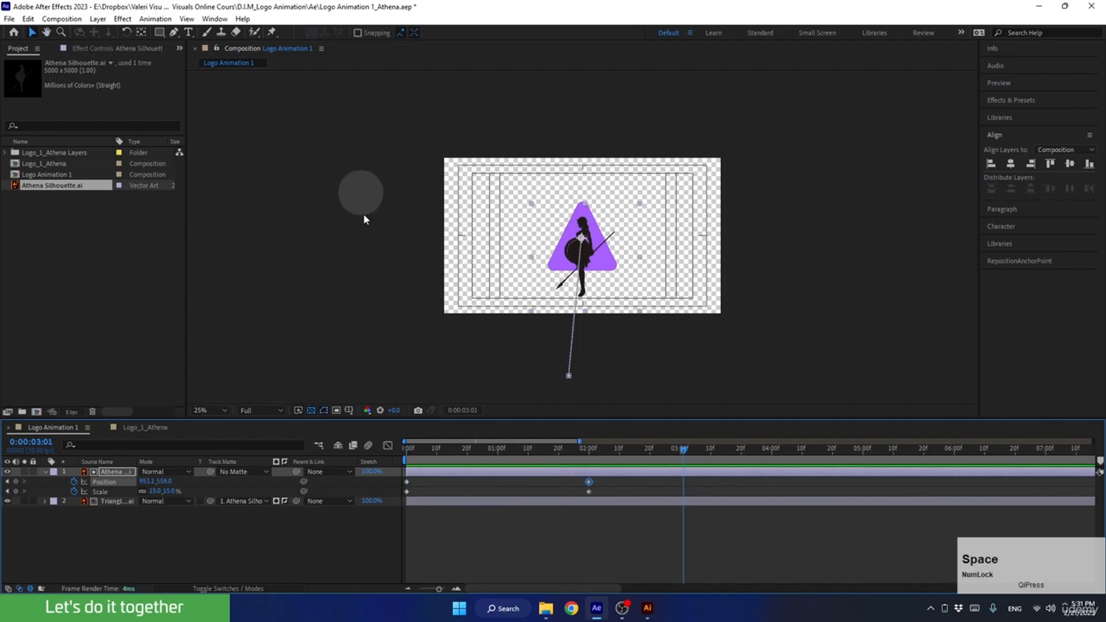
pyautogui.click(196, 407)
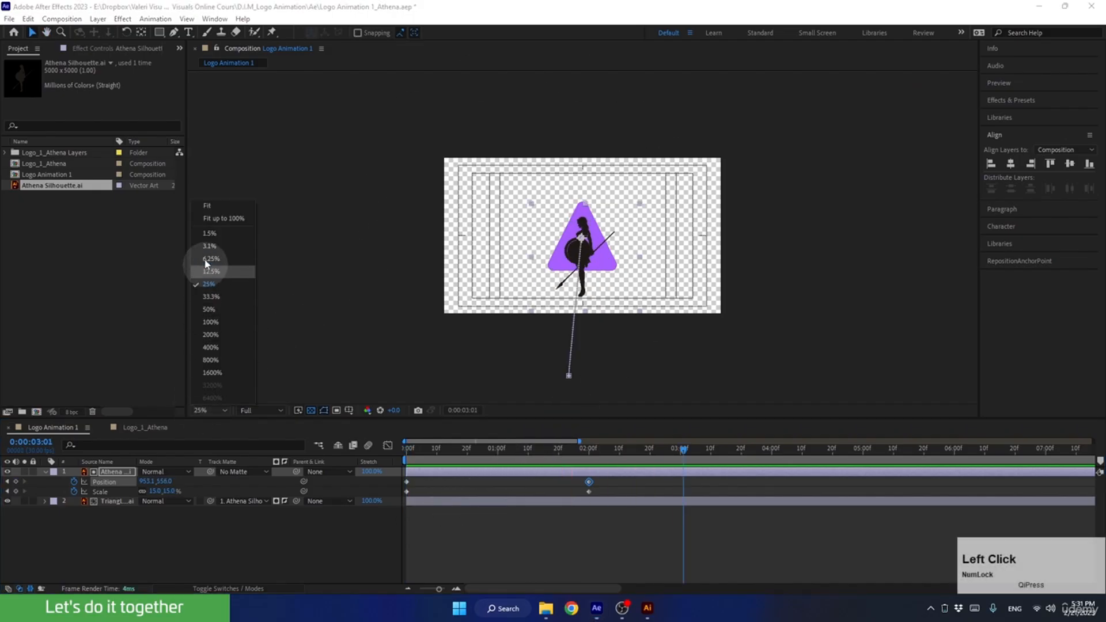
pyautogui.click(200, 209)
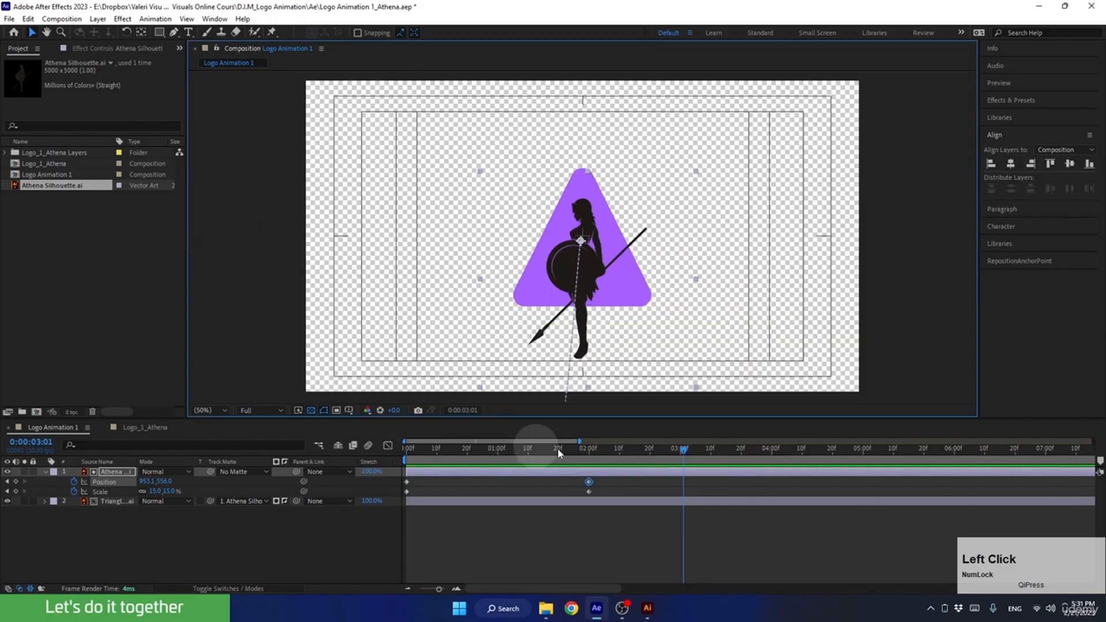
# Copy the silhouette's position and scale keyframes from the first frame and paste them at 4 seconds.
pyautogui.moveTo(683, 449); pyautogui.dragTo(772, 473)
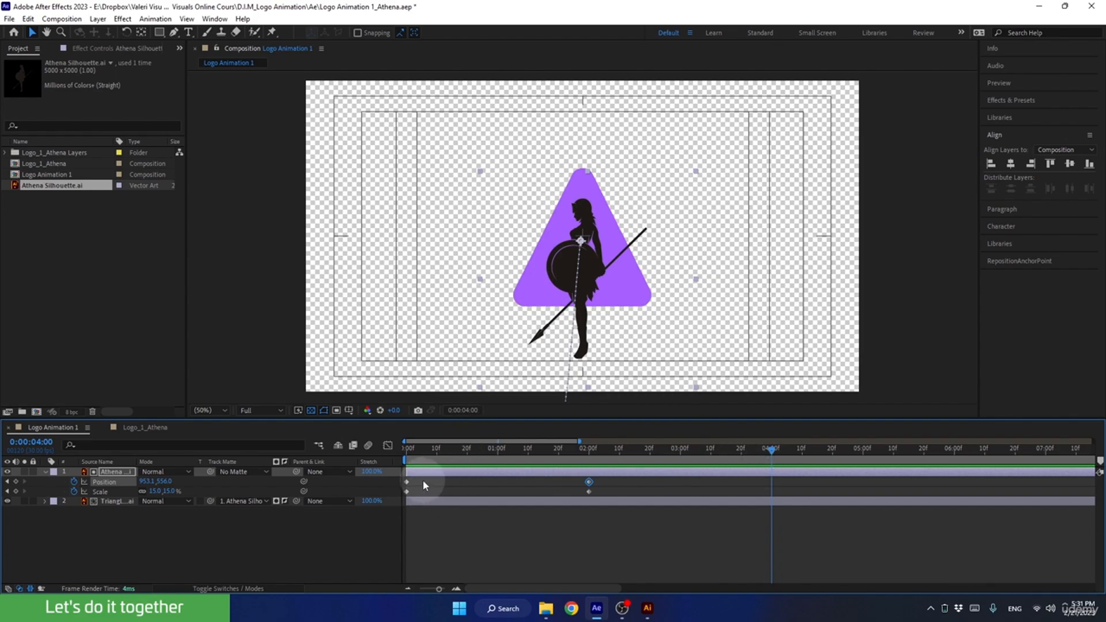
pyautogui.moveTo(423, 482); pyautogui.dragTo(389, 499)
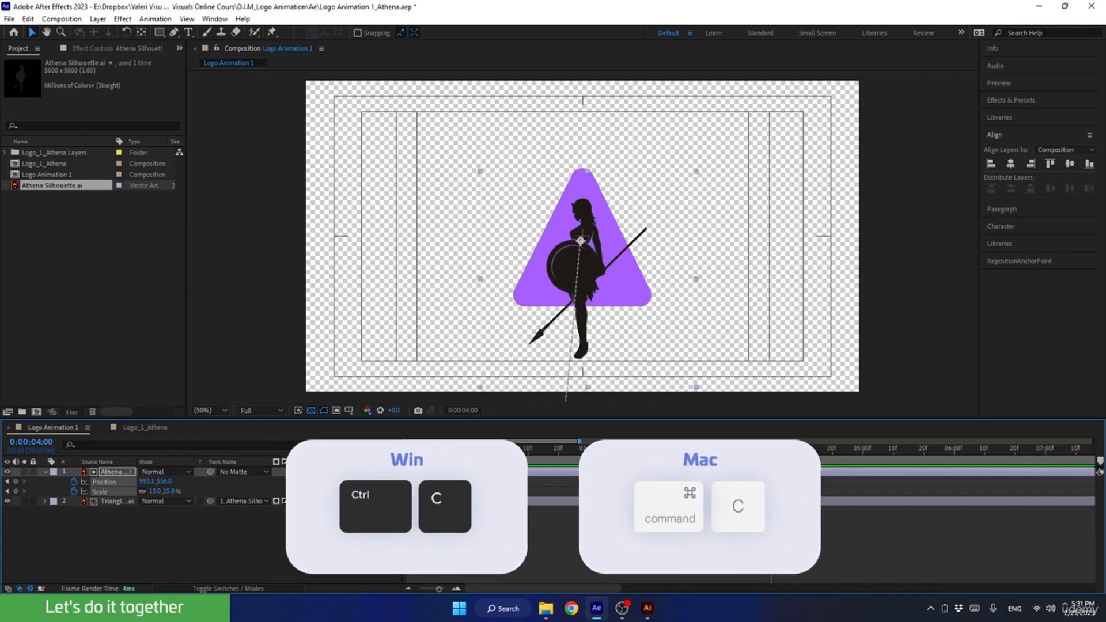
pyautogui.hotkey('ctrl', 'c')
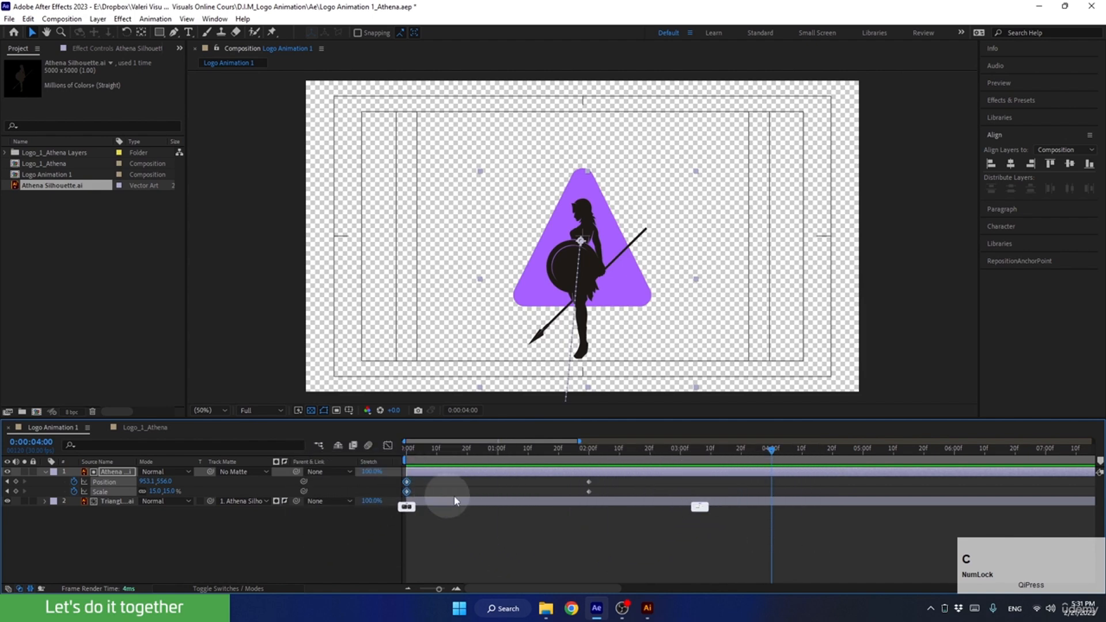
pyautogui.hotkey('ctrl', 'v')
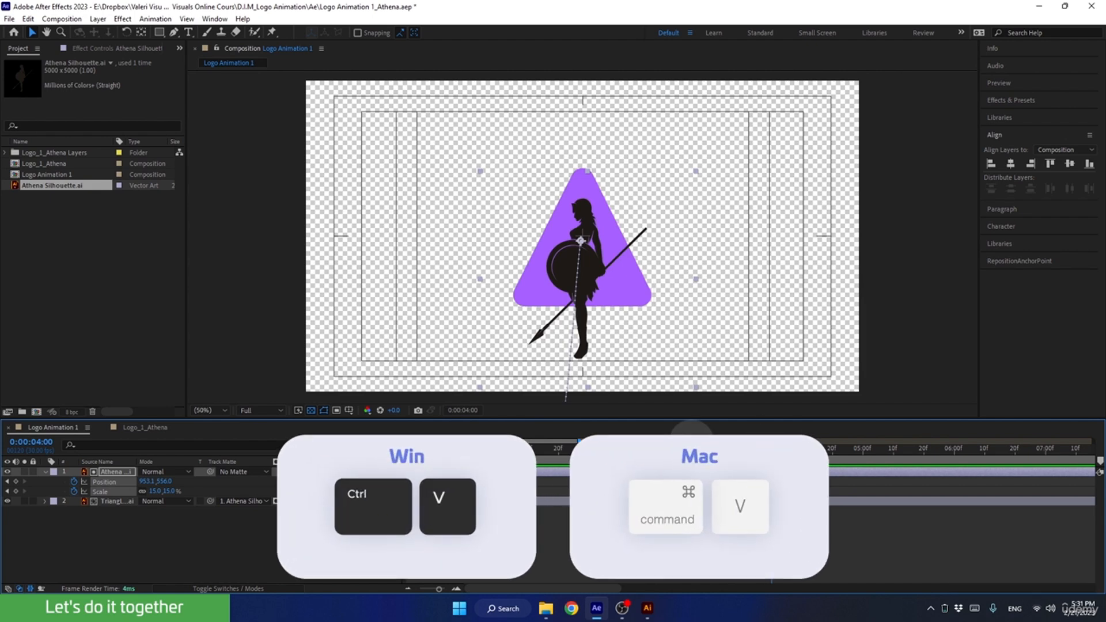
pyautogui.hotkey('ctrl', 'v')
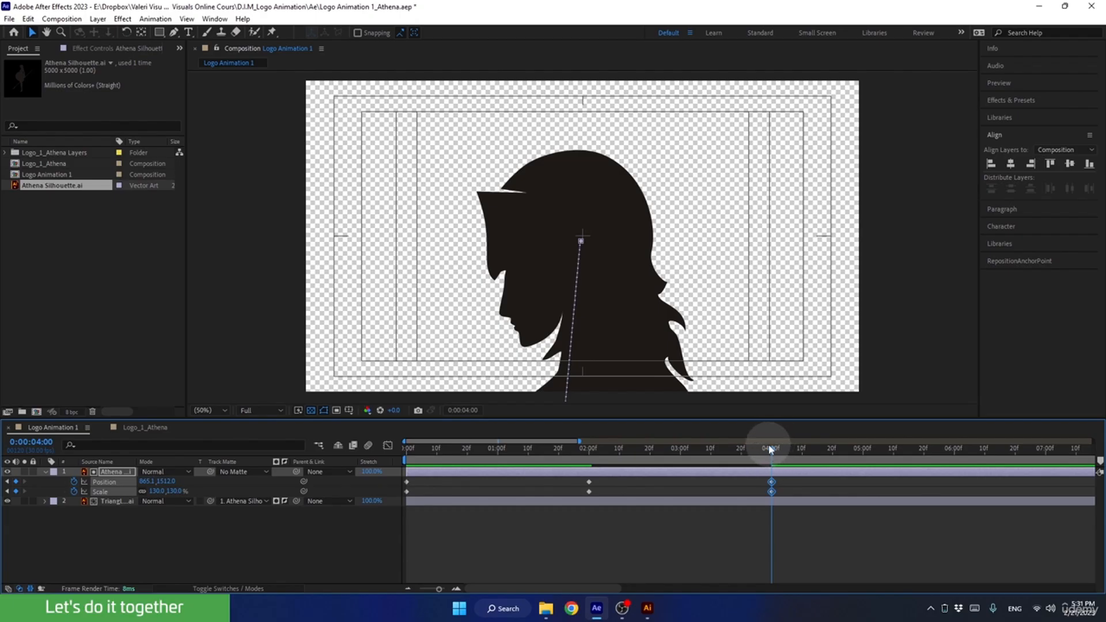
# Play the full animation from the first frame with the silhouette visible.
pyautogui.moveTo(769, 451); pyautogui.dragTo(362, 490)
pyautogui.press('space')
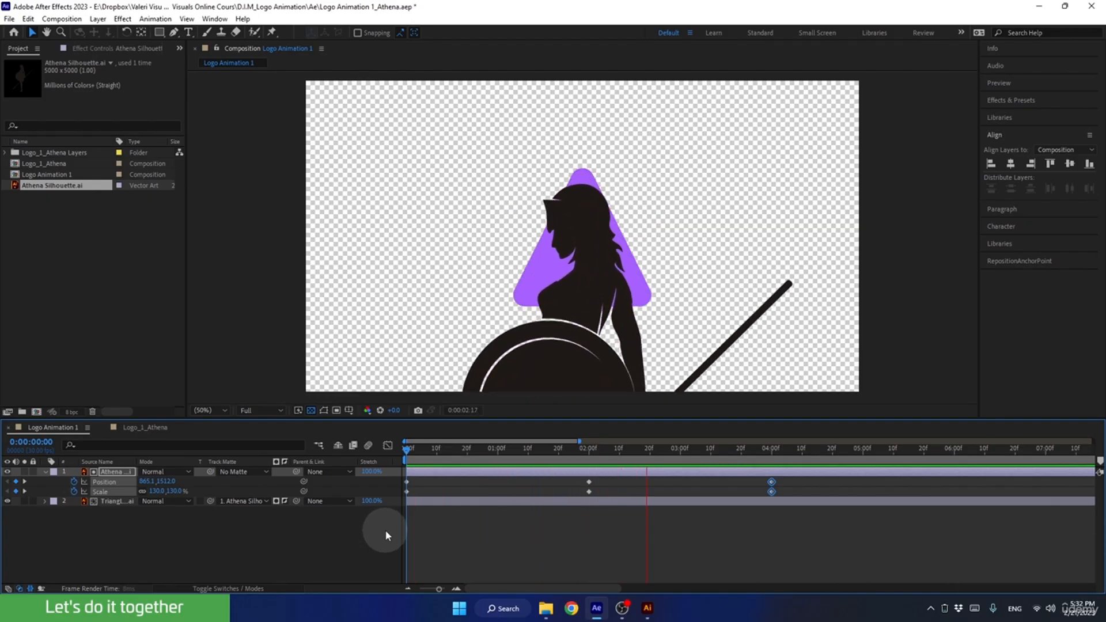
pyautogui.press('space')
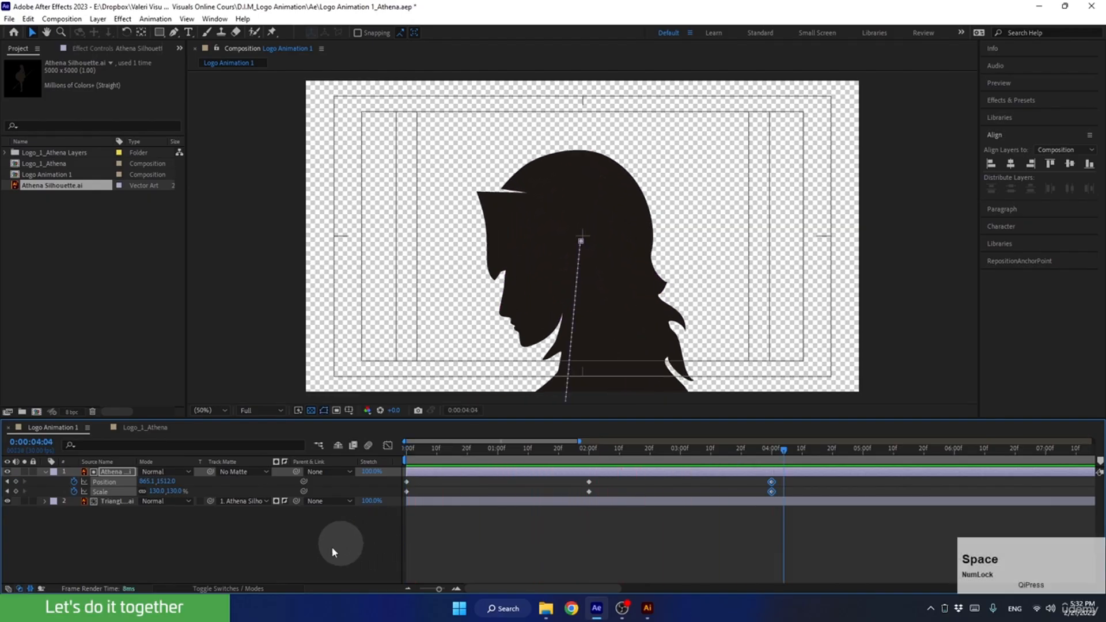
# Hide the silhouette layer and play the triangle's matte animation from the first frame.
pyautogui.click(7, 472)
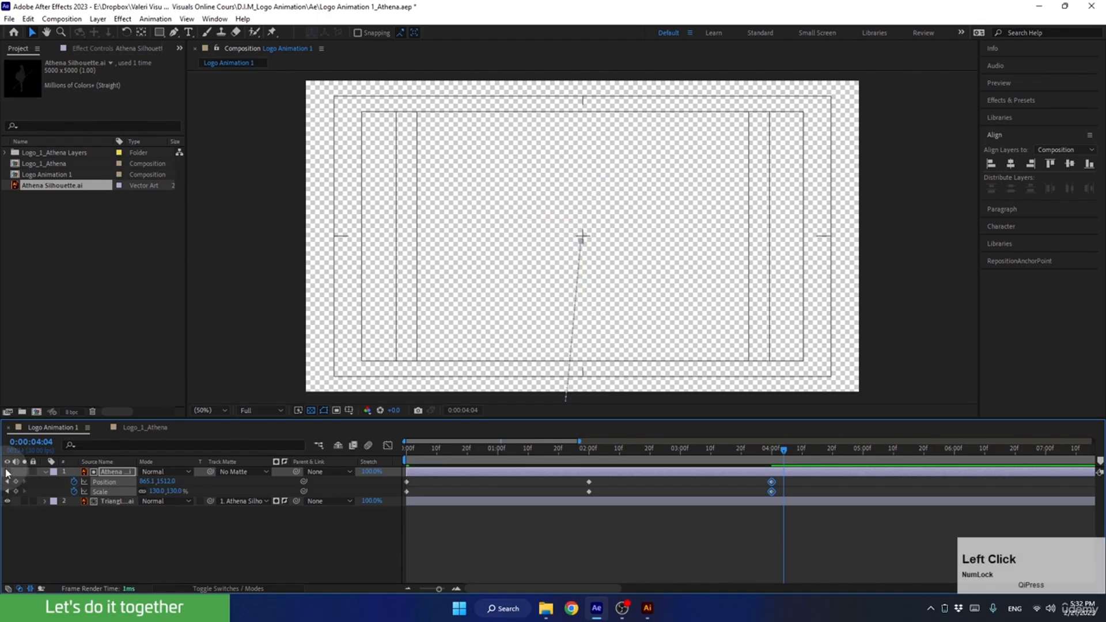
pyautogui.moveTo(731, 449); pyautogui.dragTo(414, 462)
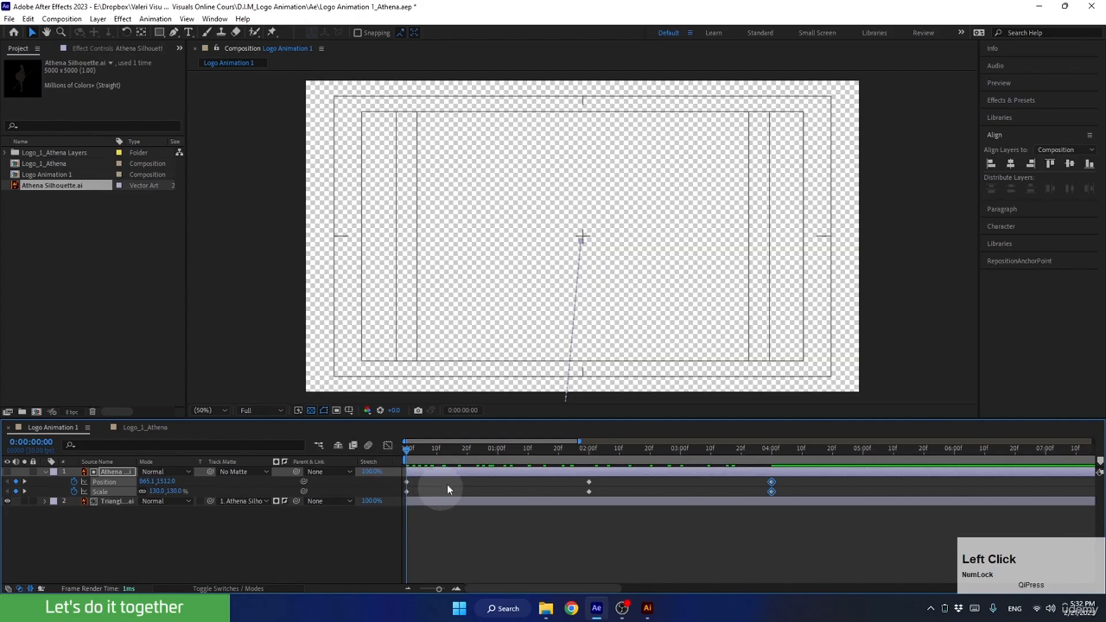
pyautogui.press('space')
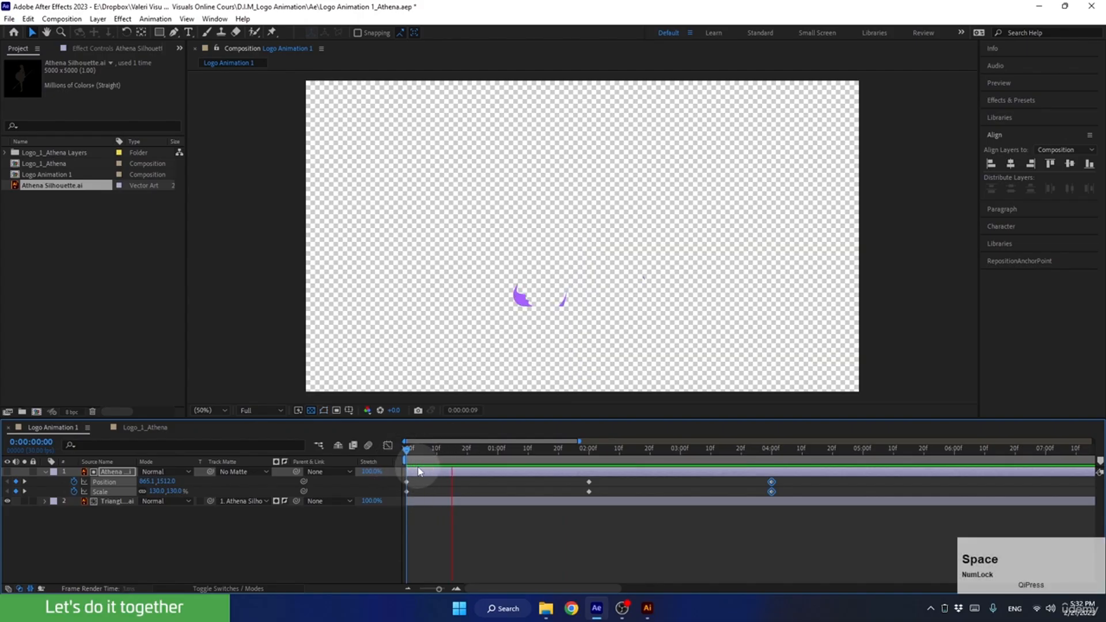
pyautogui.press('space')
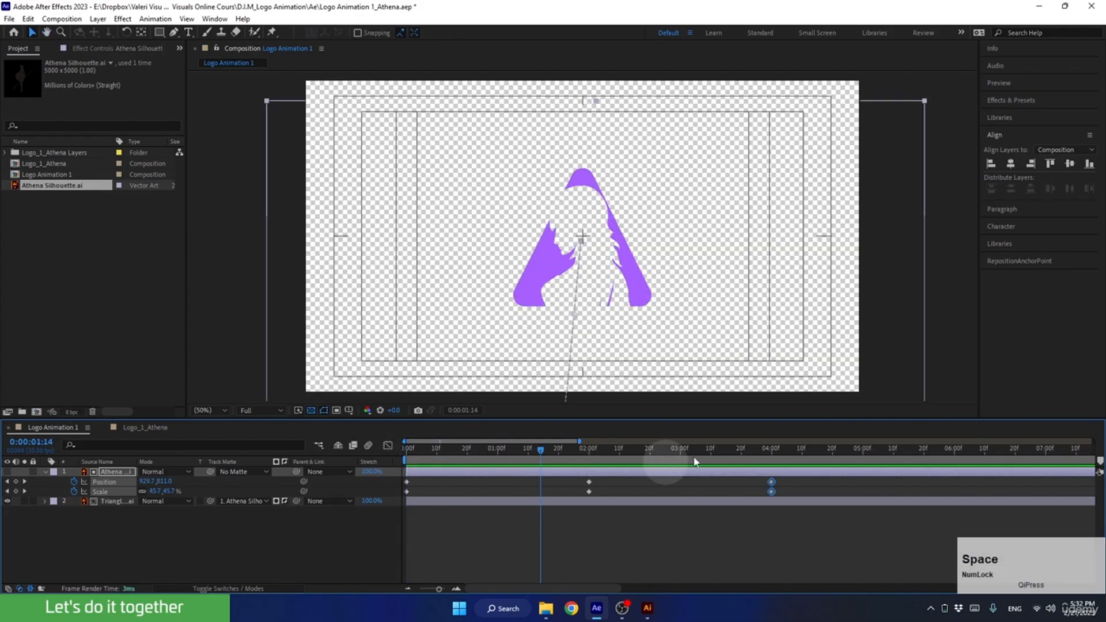
# Expand the Preview settings, deselect the layer and check where those settings can be switched on.
pyautogui.click(1001, 84)
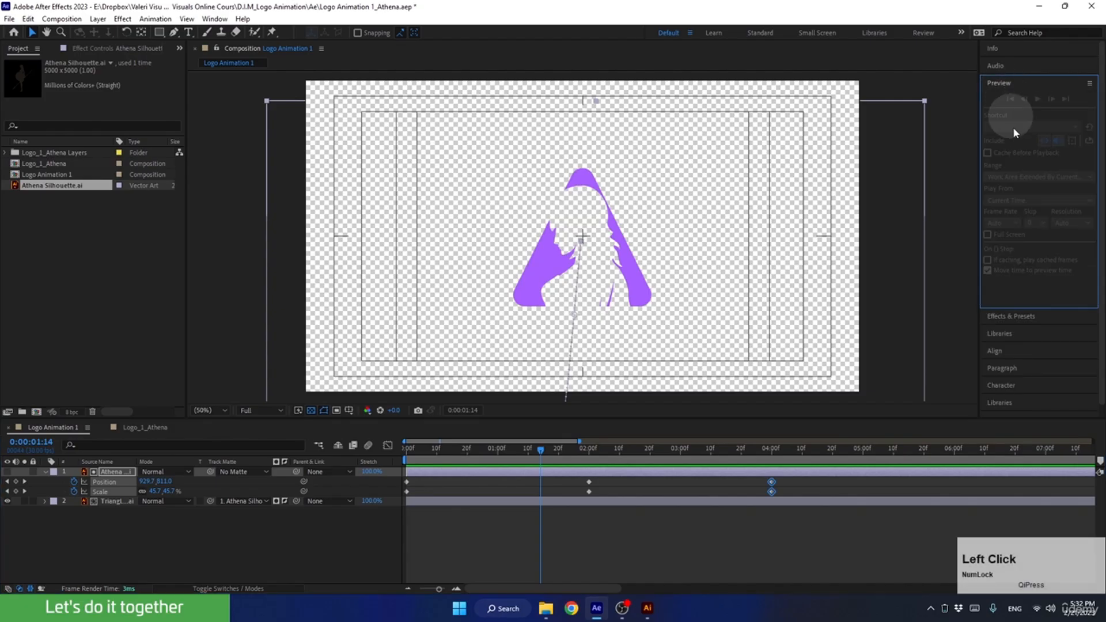
pyautogui.click(295, 542)
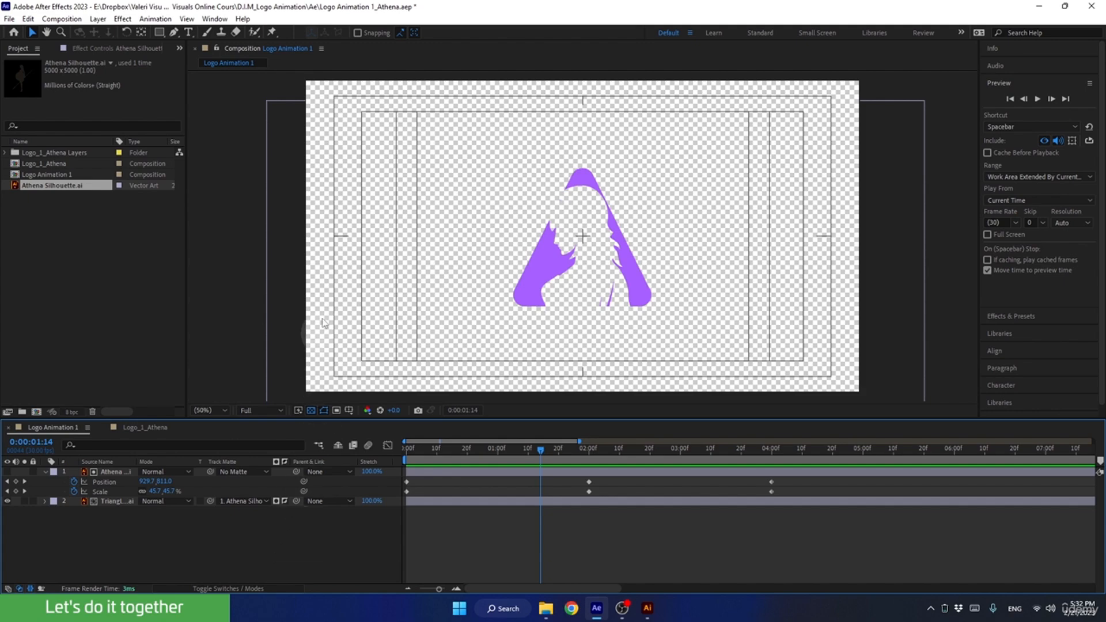
pyautogui.click(215, 19)
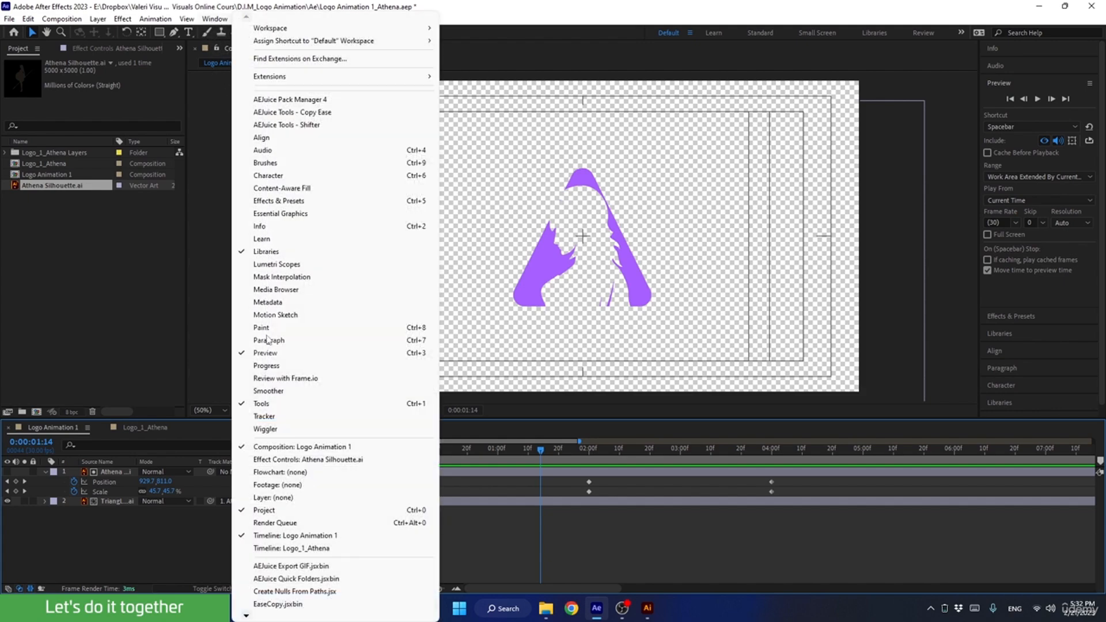
pyautogui.click(95, 526)
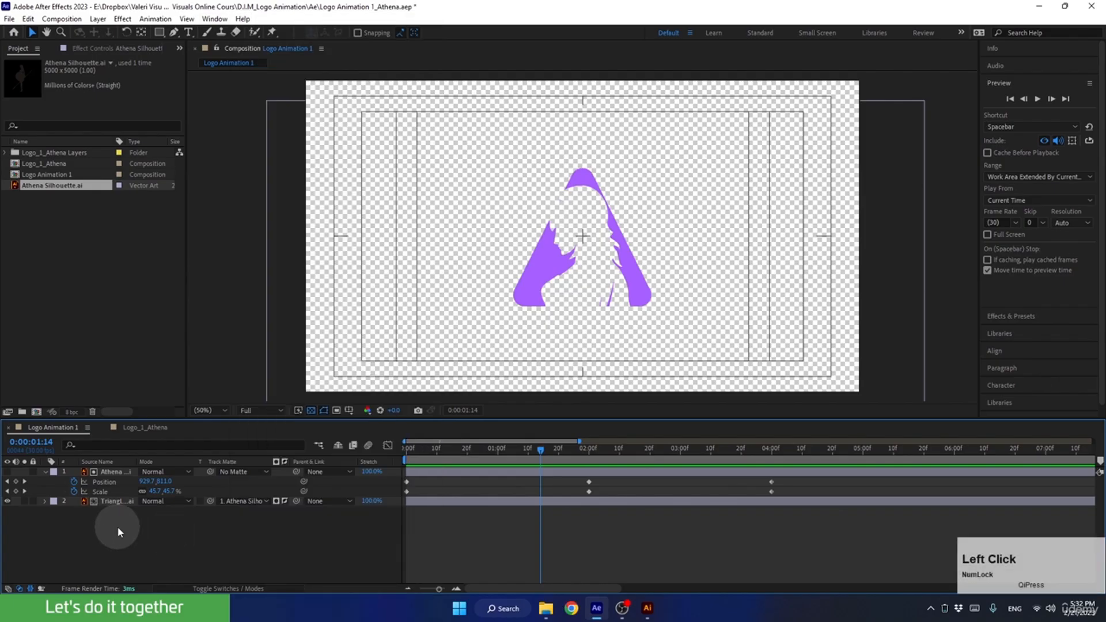
# Set the preview shortcut to Spacebar, the range to Work Area Extended By Current Time and Play From to Current Time, then collapse the Preview settings.
pyautogui.click(1011, 126)
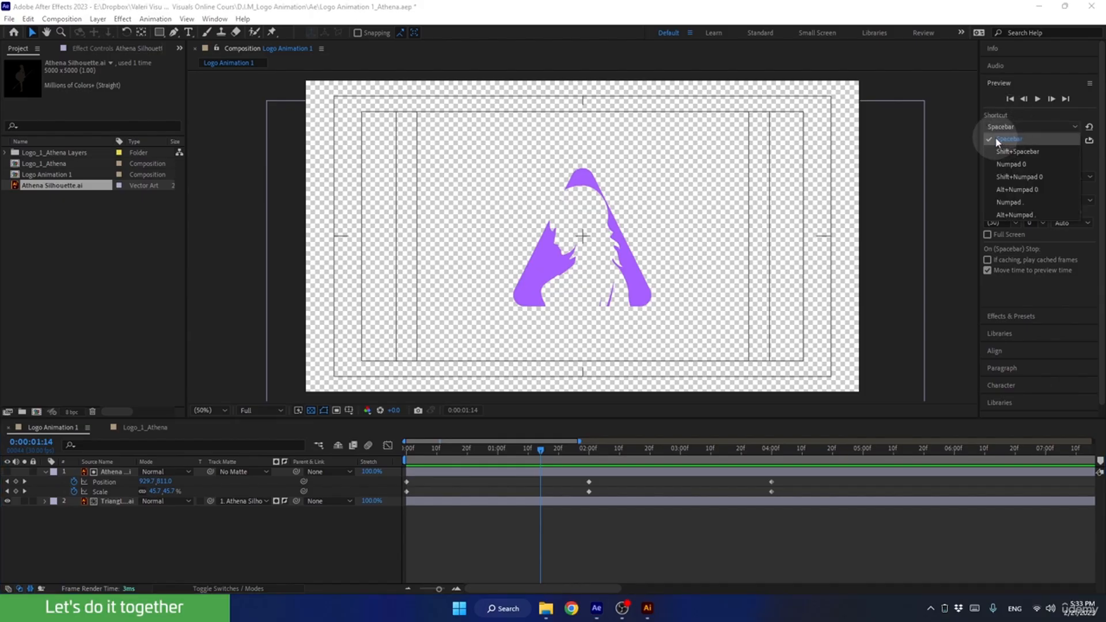
pyautogui.click(999, 140)
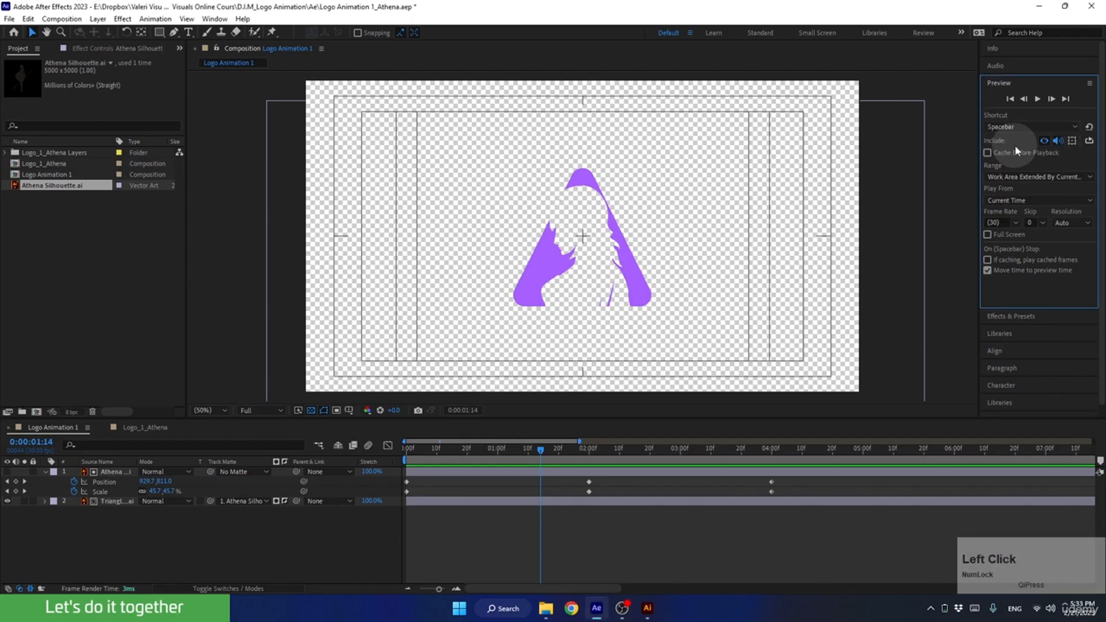
pyautogui.click(1023, 177)
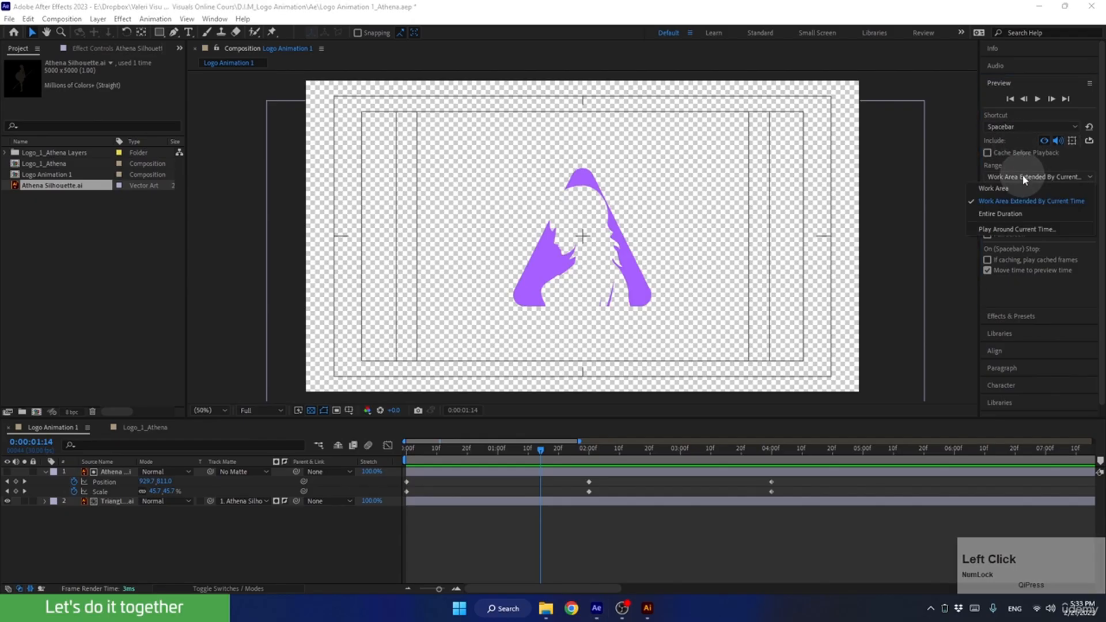
pyautogui.click(1011, 200)
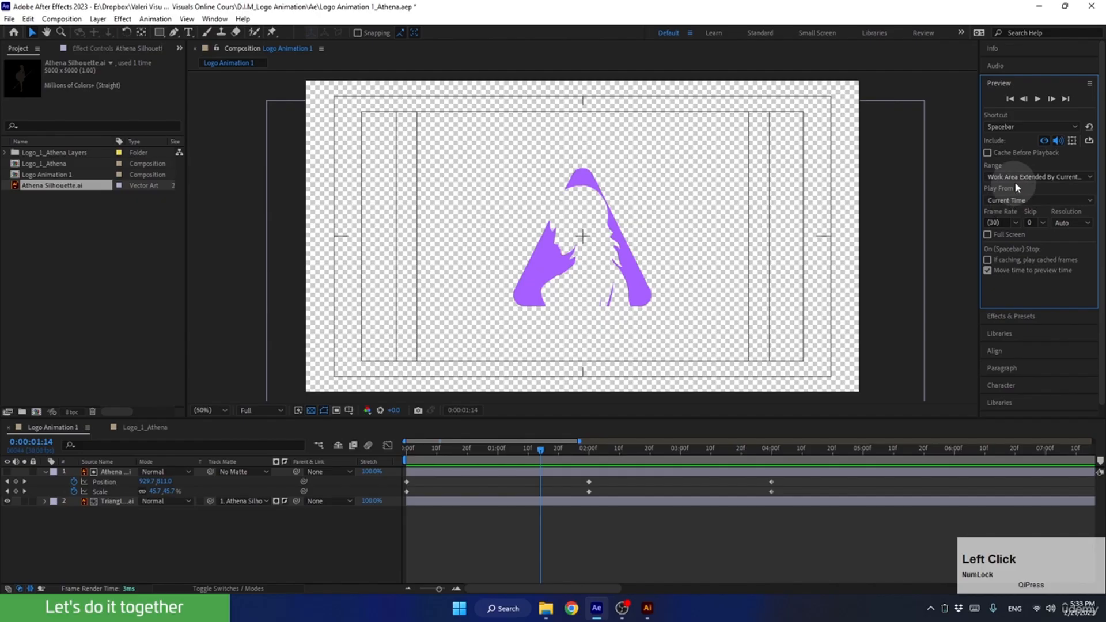
pyautogui.click(1023, 200)
pyautogui.click(1012, 224)
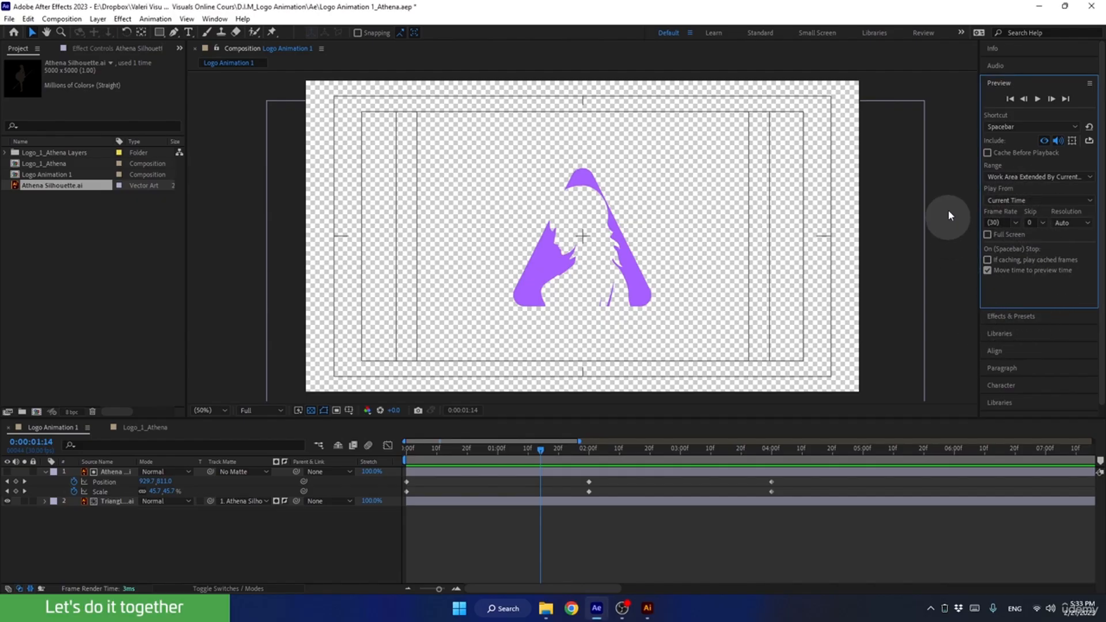
pyautogui.click(992, 85)
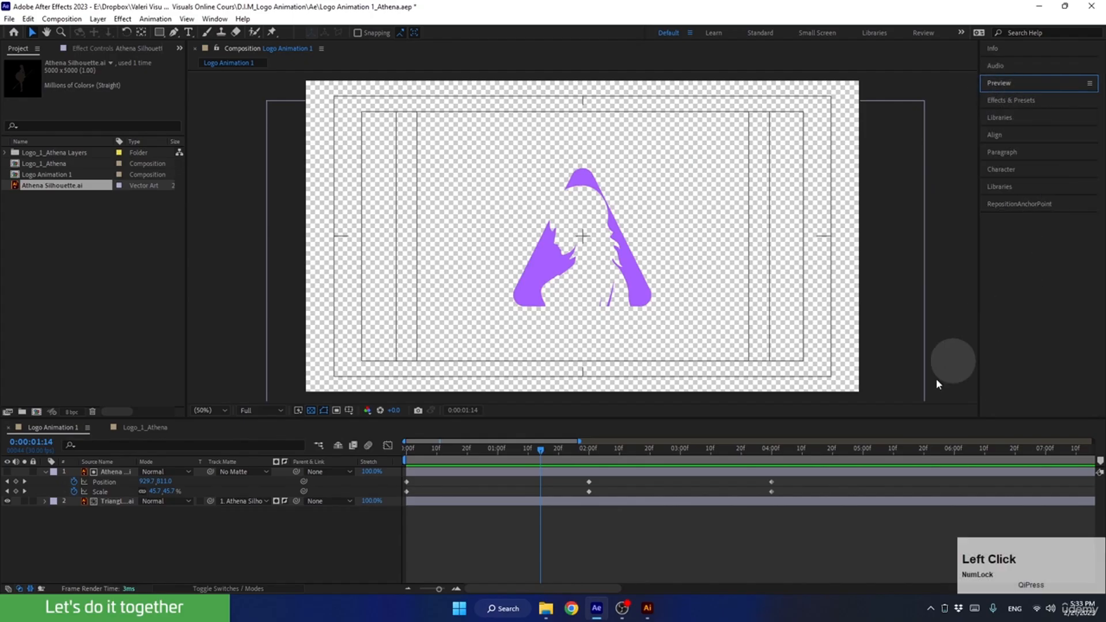
# Enable scale animation on the triangle layer with a keyframe at 2 seconds, keeping its current size.
pyautogui.moveTo(539, 449); pyautogui.dragTo(560, 457)
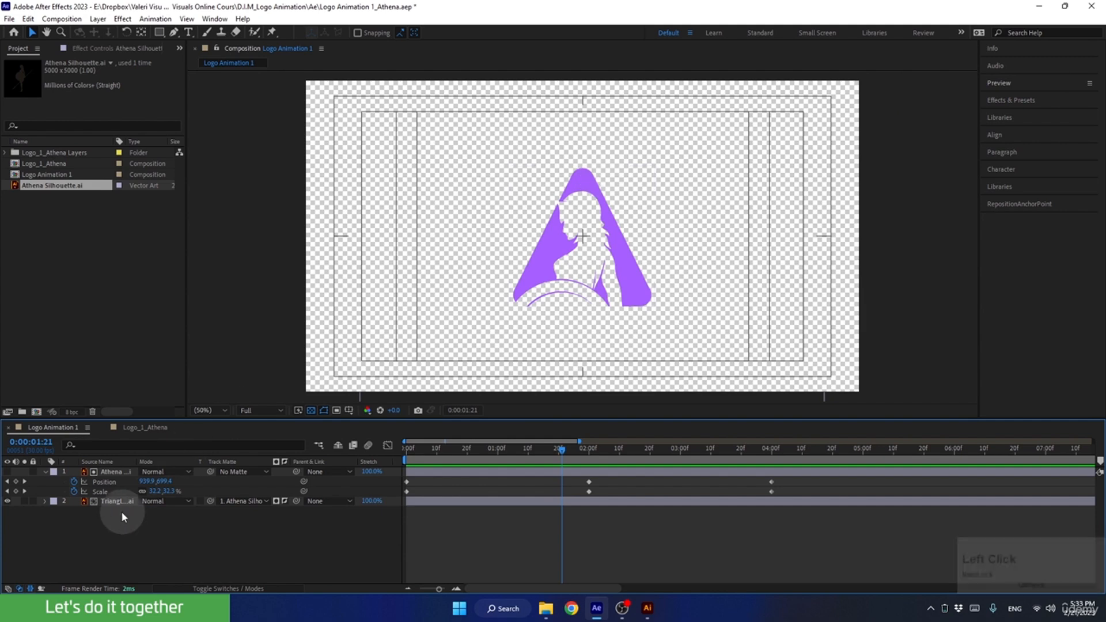
pyautogui.click(109, 501)
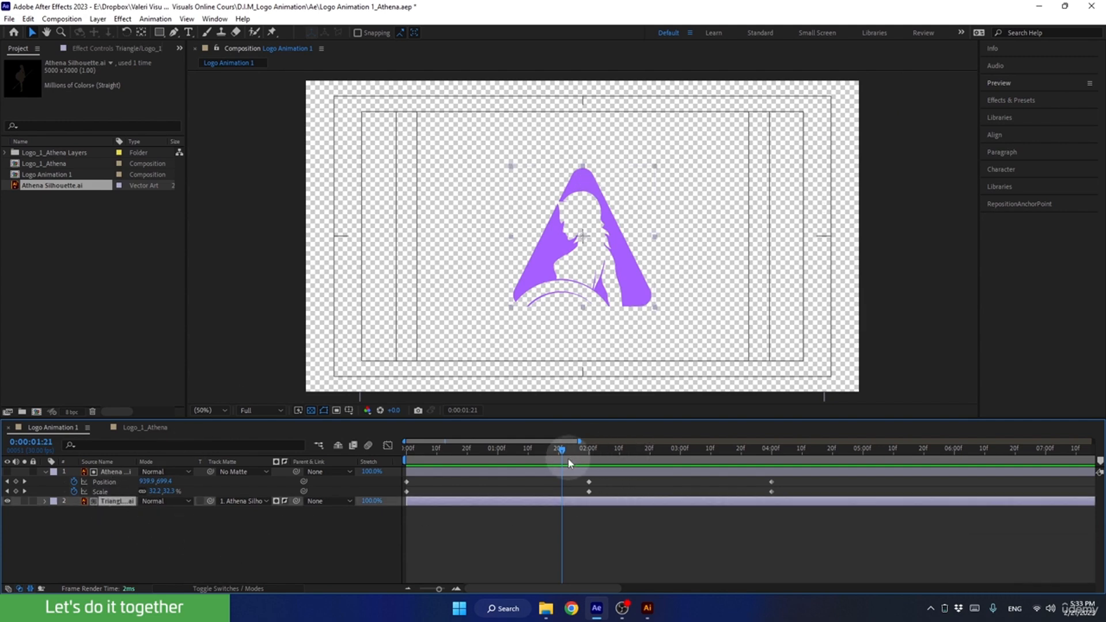
pyautogui.moveTo(557, 450); pyautogui.dragTo(588, 447)
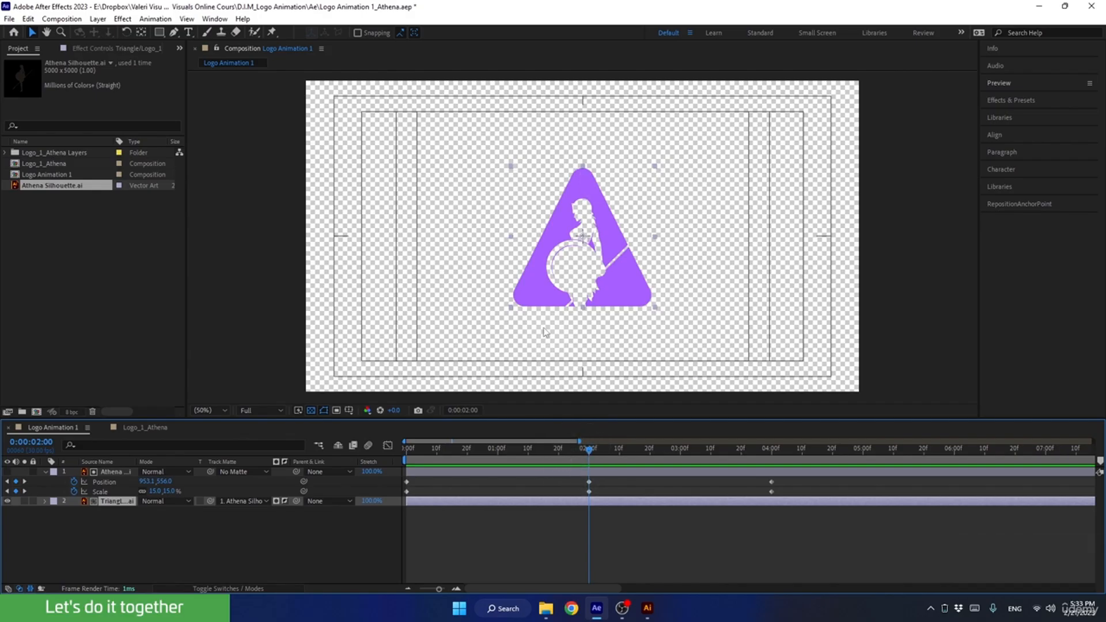
pyautogui.moveTo(592, 451); pyautogui.dragTo(594, 457)
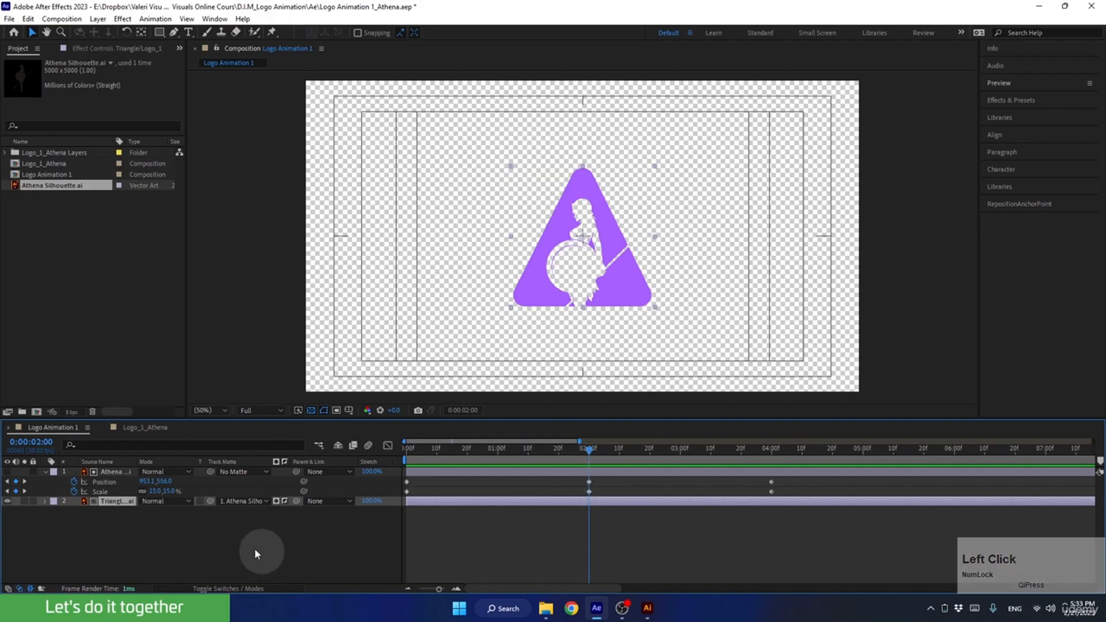
pyautogui.click(109, 501)
pyautogui.press('s')
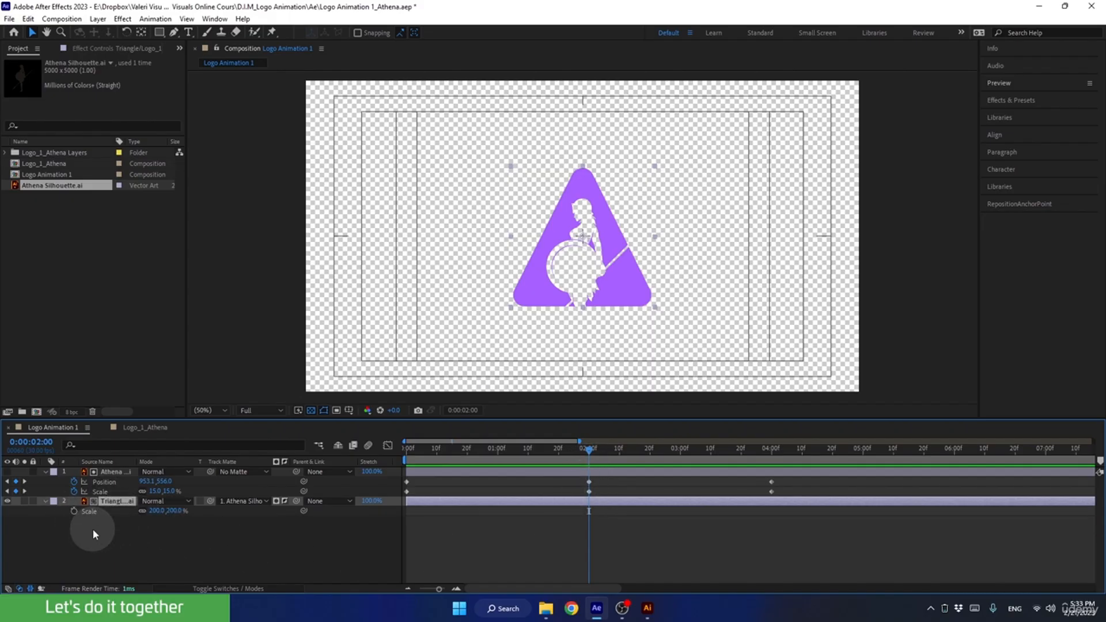
pyautogui.click(73, 511)
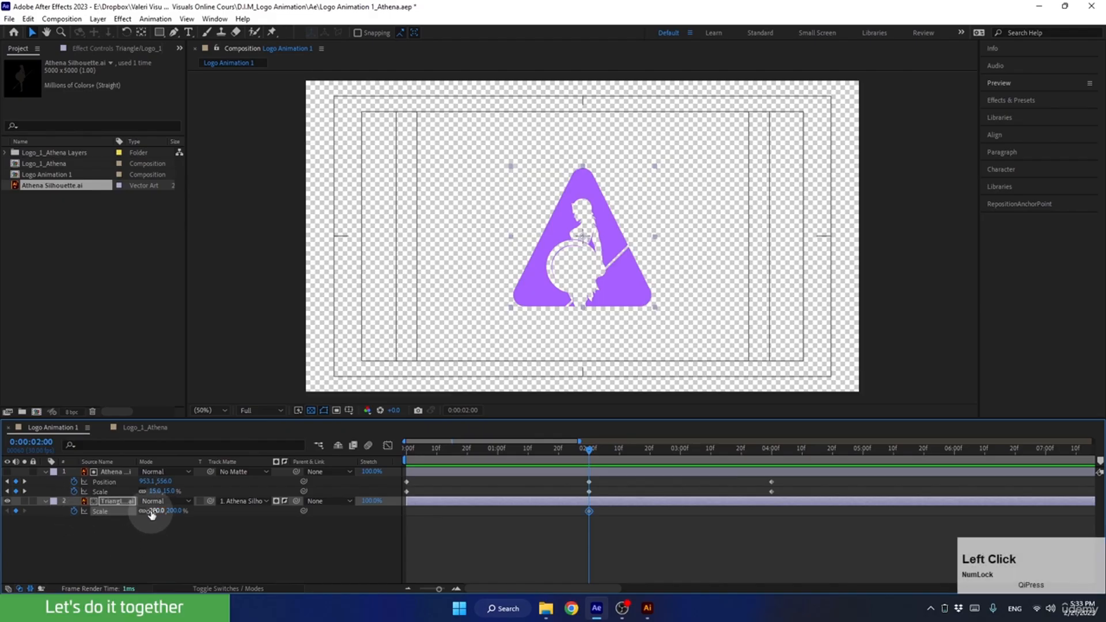
# Set the triangle layer's scale to 0% at the first frame.
pyautogui.moveTo(582, 448); pyautogui.dragTo(450, 482)
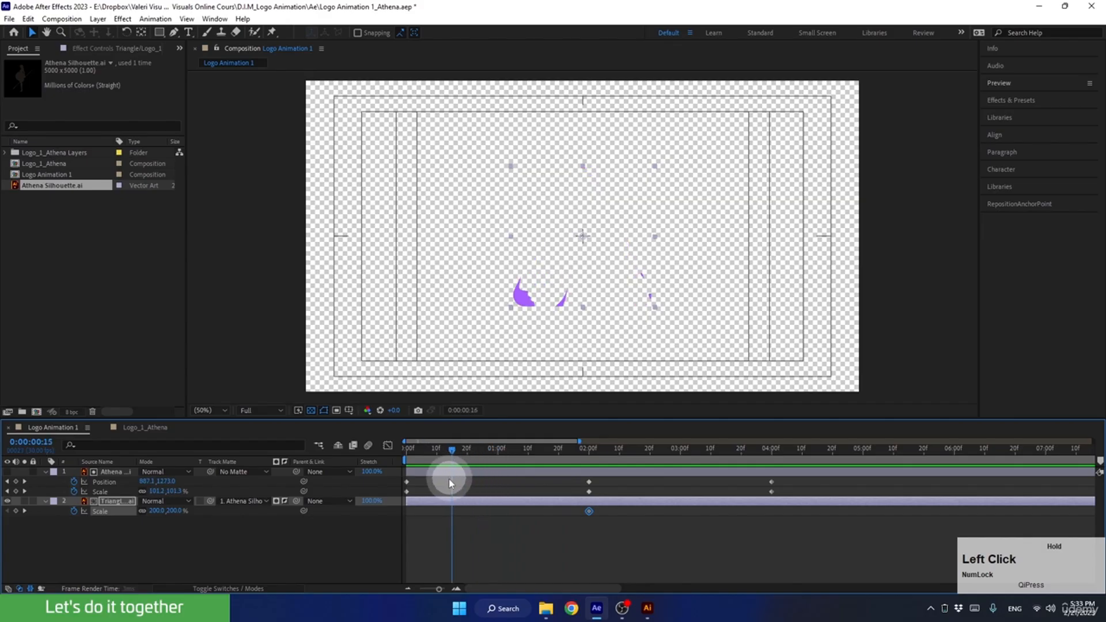
pyautogui.click(151, 516)
pyautogui.write('0')
pyautogui.click(174, 541)
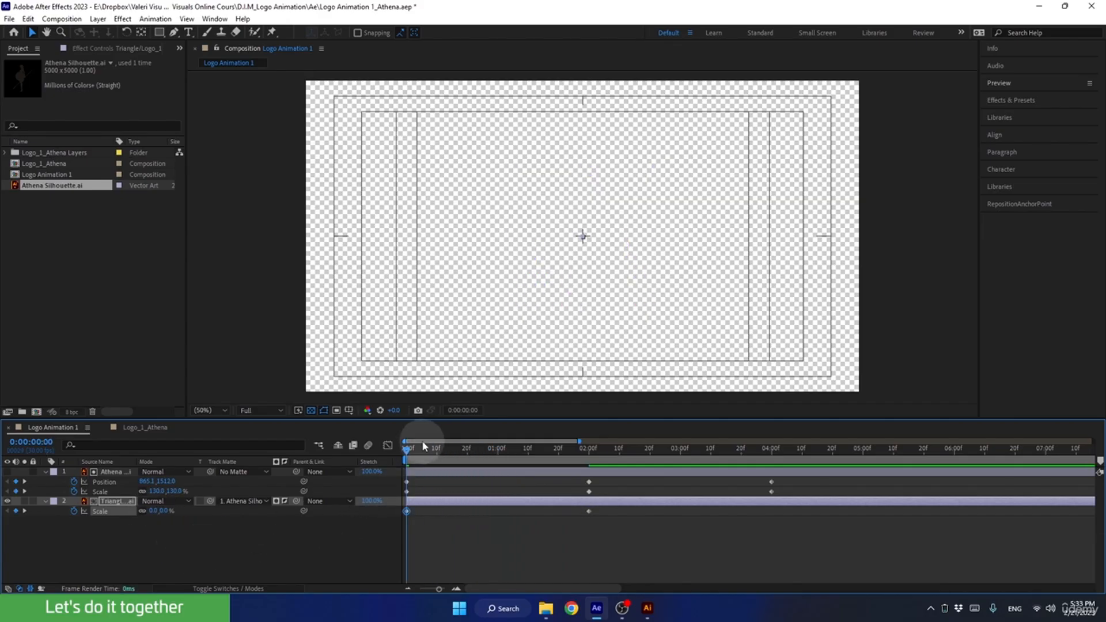
# Set the triangle layer's scale to 0% at 4 seconds.
pyautogui.moveTo(429, 456); pyautogui.dragTo(772, 493)
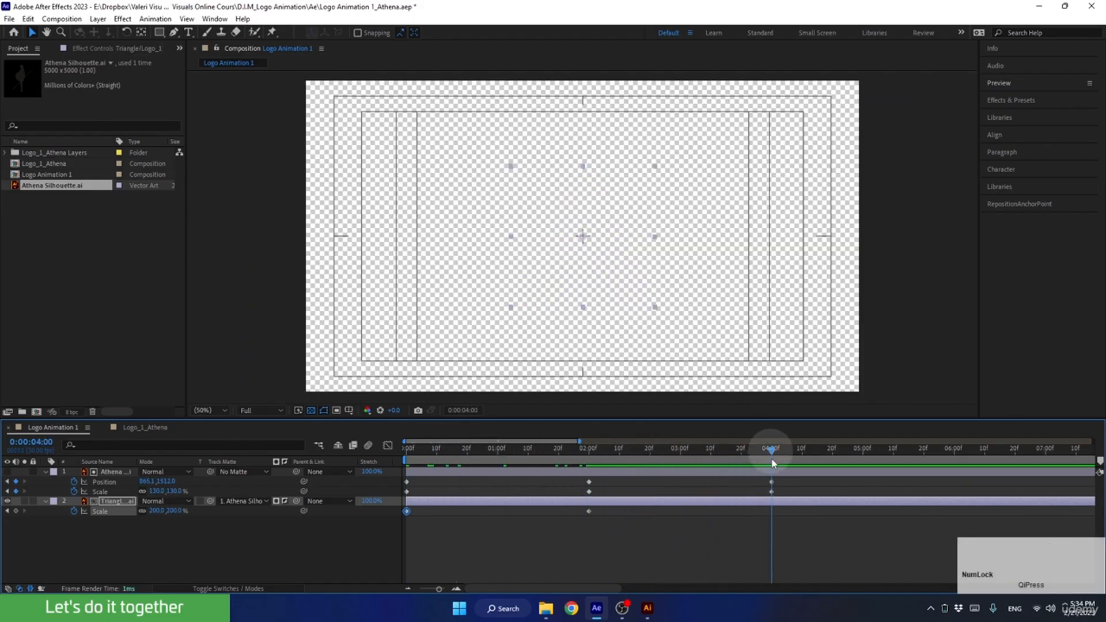
pyautogui.click(154, 511)
pyautogui.write('0')
pyautogui.press('Return')
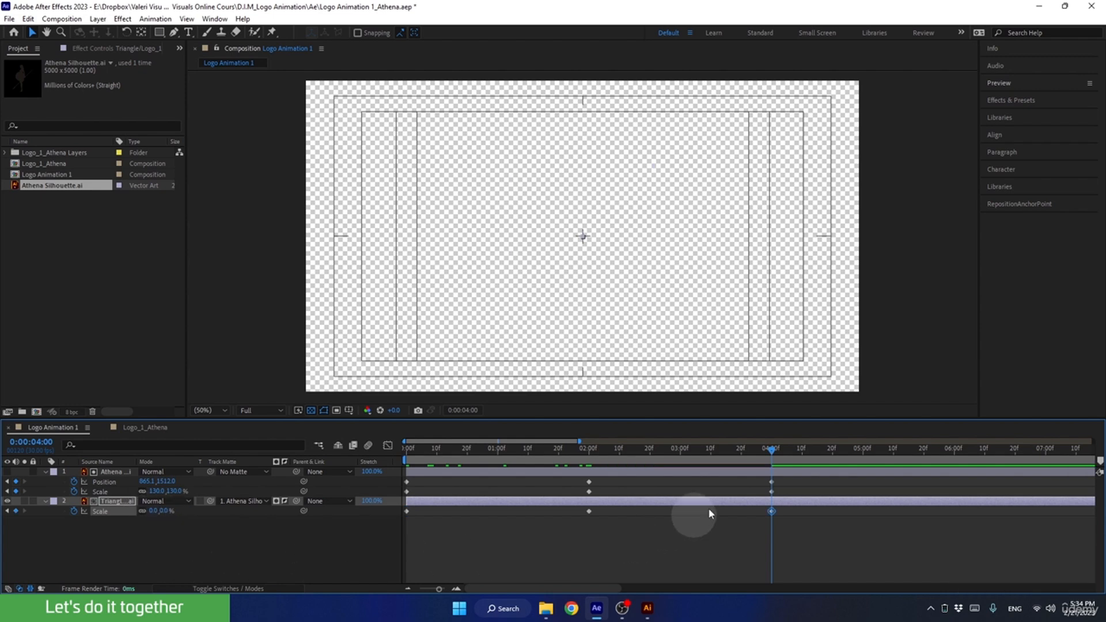
# Play the animation with the scaling triangle from the first frame, stop it and move back to frame 26.
pyautogui.moveTo(751, 456); pyautogui.dragTo(372, 502)
pyautogui.press('space')
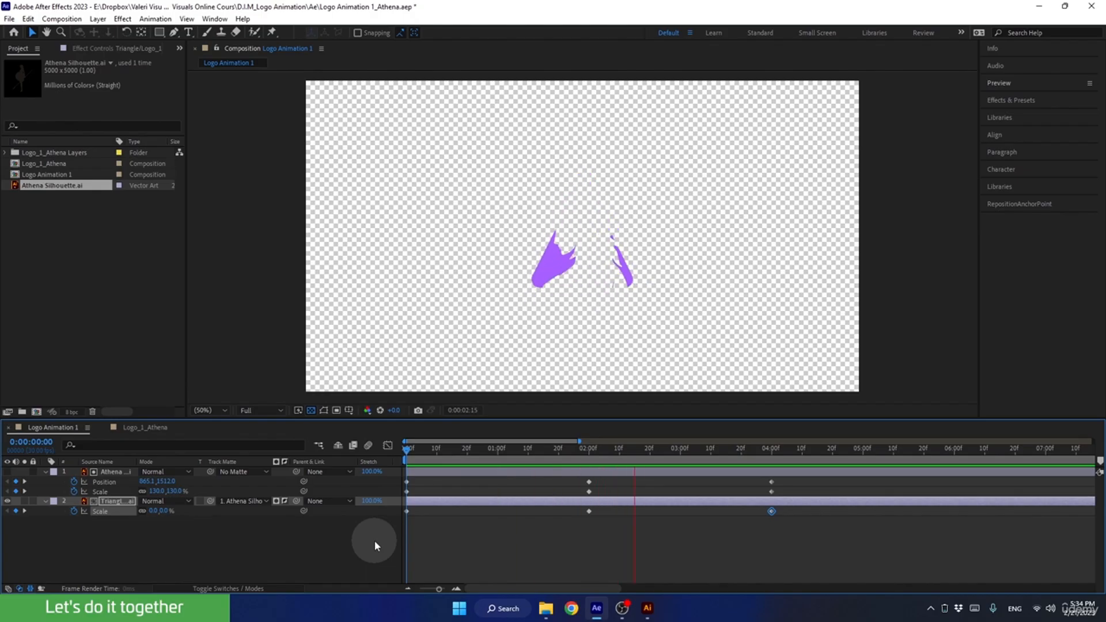
pyautogui.press('space')
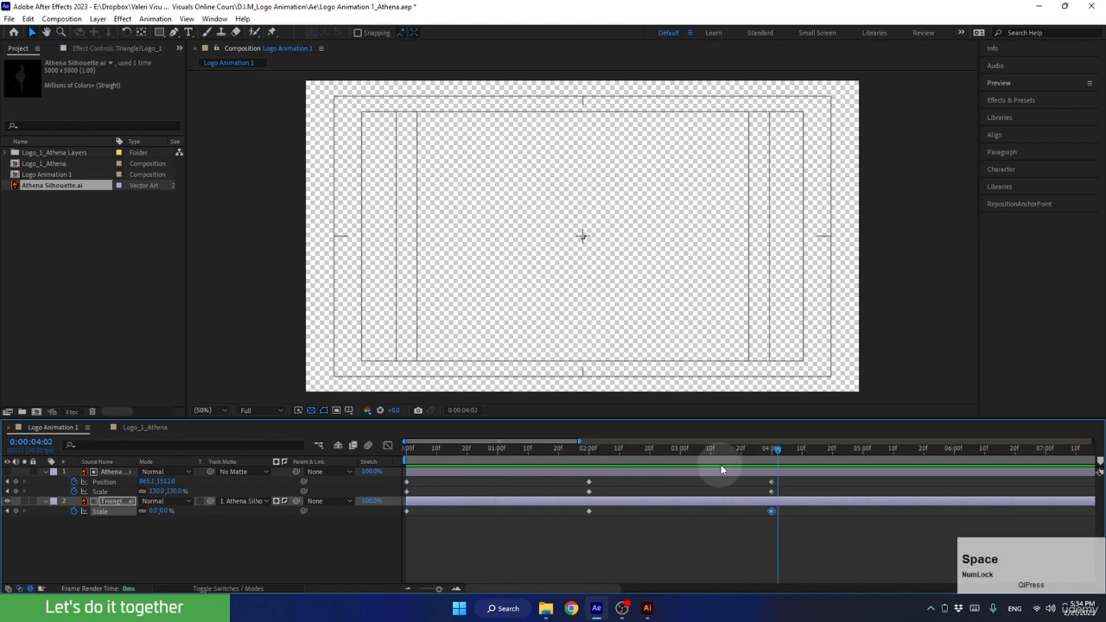
pyautogui.moveTo(719, 448); pyautogui.dragTo(483, 489)
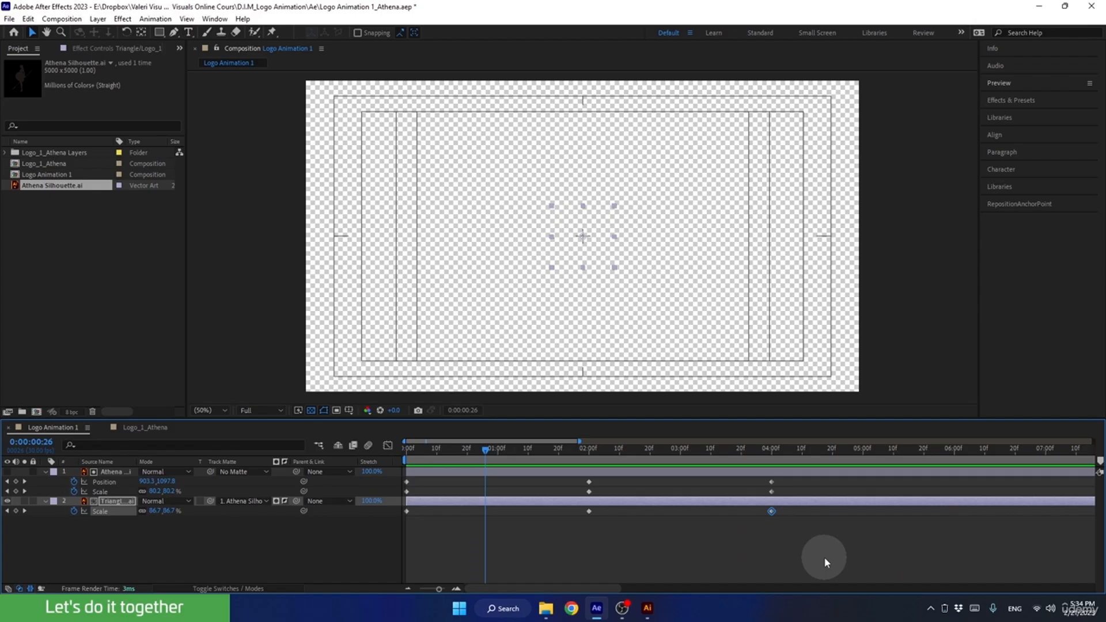
# Apply Easy Ease to all position and scale keyframes of the silhouette and triangle layers.
pyautogui.moveTo(824, 558); pyautogui.dragTo(376, 479)
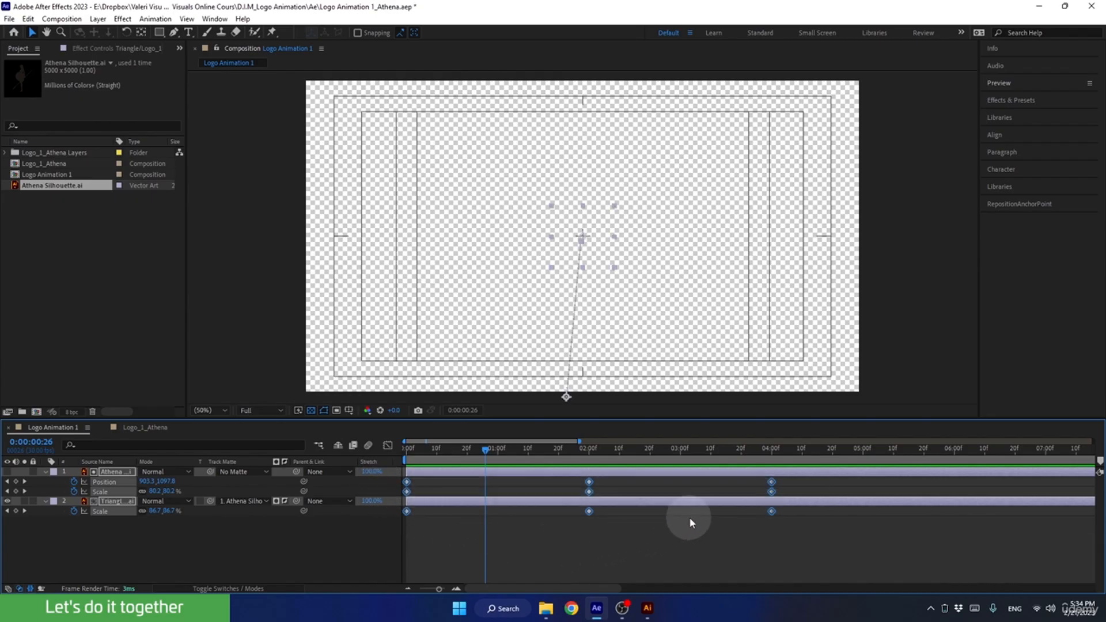
pyautogui.rightClick(772, 509)
pyautogui.moveTo(817, 502)
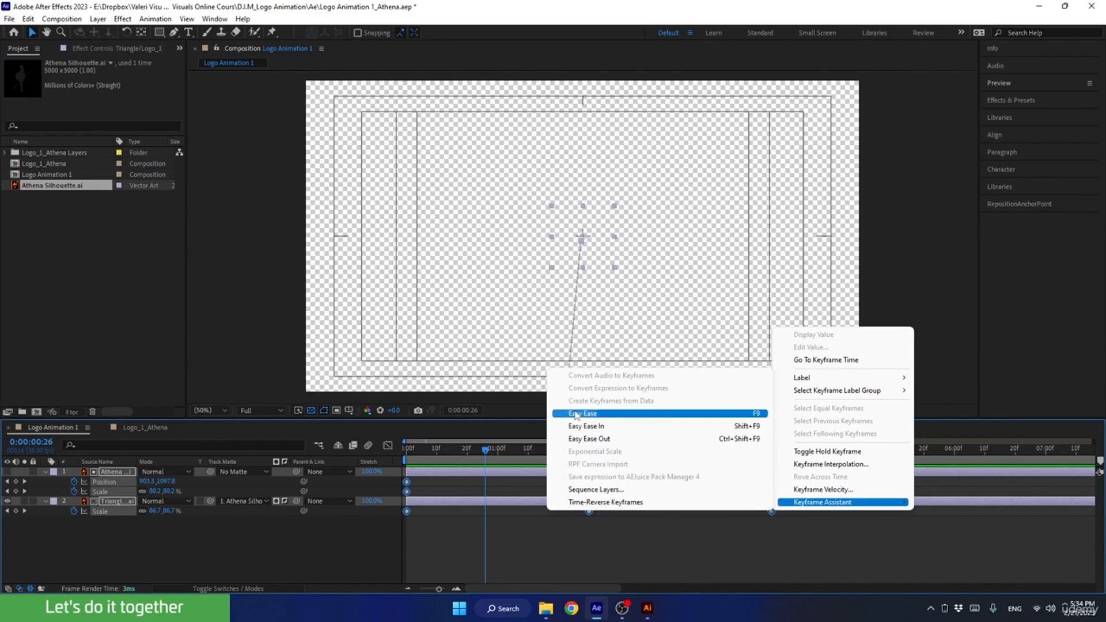
pyautogui.click(744, 413)
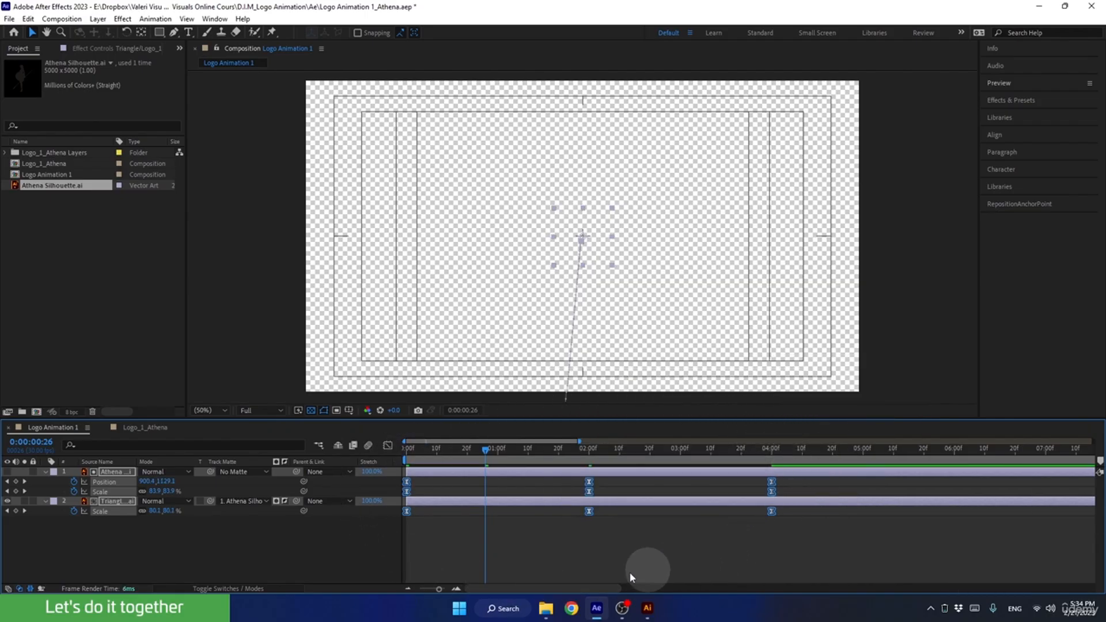
# Play the eased logo animation from the first frame, then stop and scrub back through it.
pyautogui.moveTo(429, 457); pyautogui.dragTo(373, 459)
pyautogui.press('space')
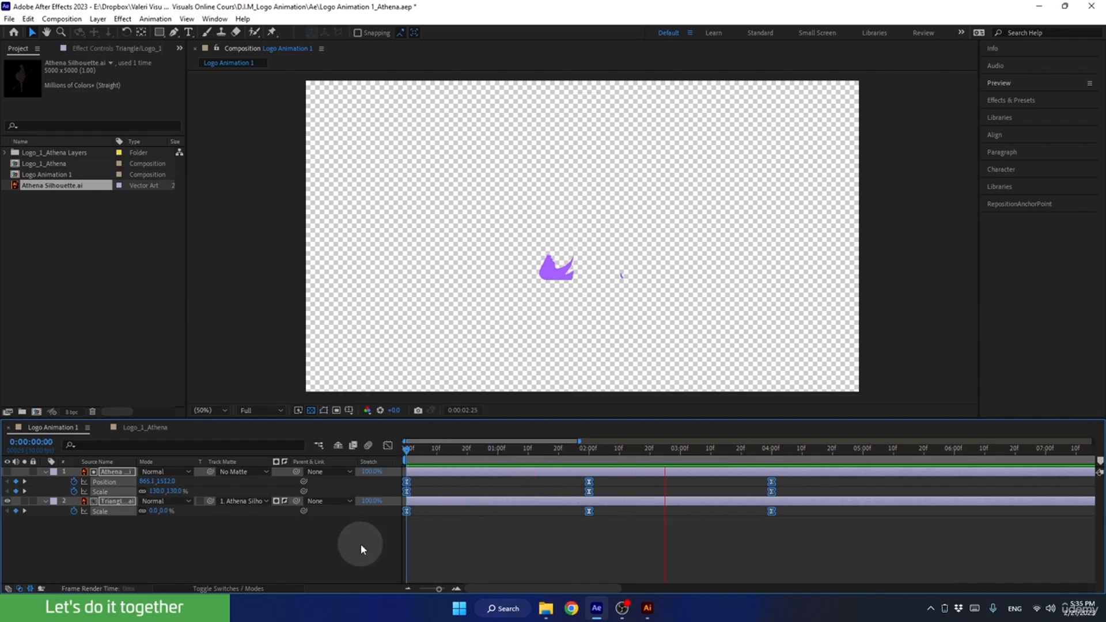
pyautogui.press('space')
pyautogui.moveTo(749, 451); pyautogui.dragTo(552, 499)
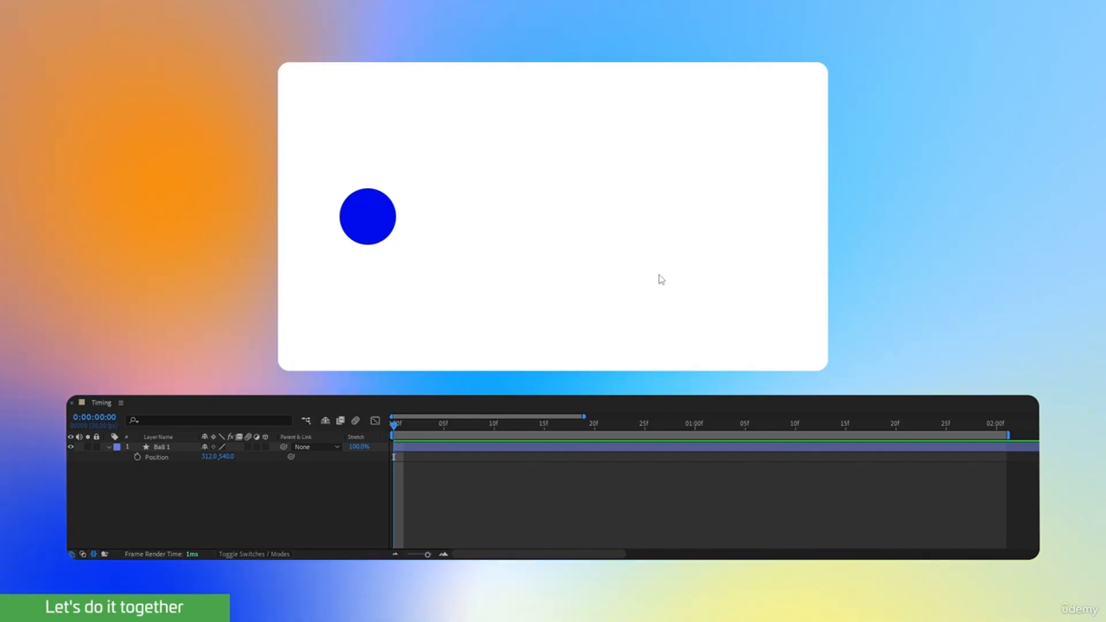
# In the Timing composition, animate the ball's position from the first frame to about 1636, 540 at 2 seconds and play the motion.
pyautogui.click(368, 219)
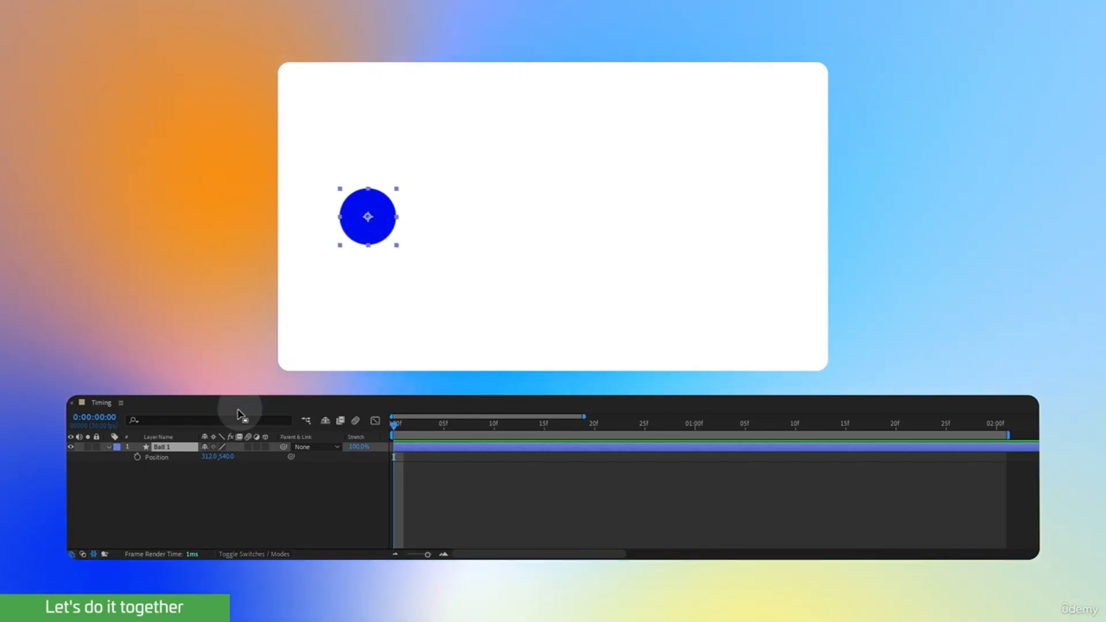
pyautogui.click(137, 457)
pyautogui.moveTo(397, 424); pyautogui.dragTo(995, 446)
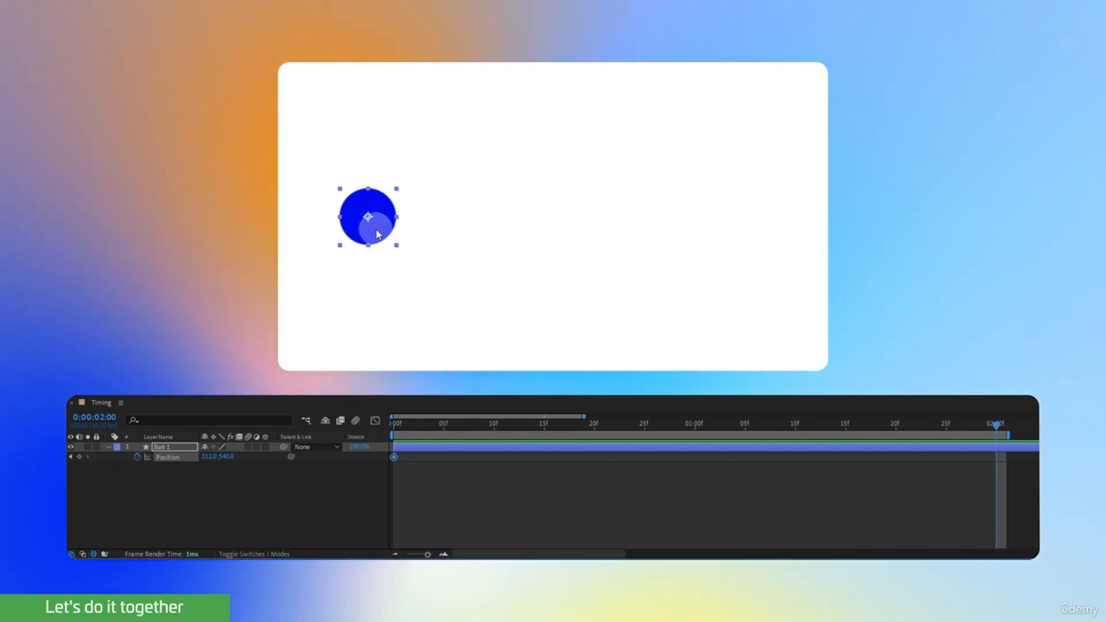
pyautogui.moveTo(378, 234); pyautogui.dragTo(759, 235)
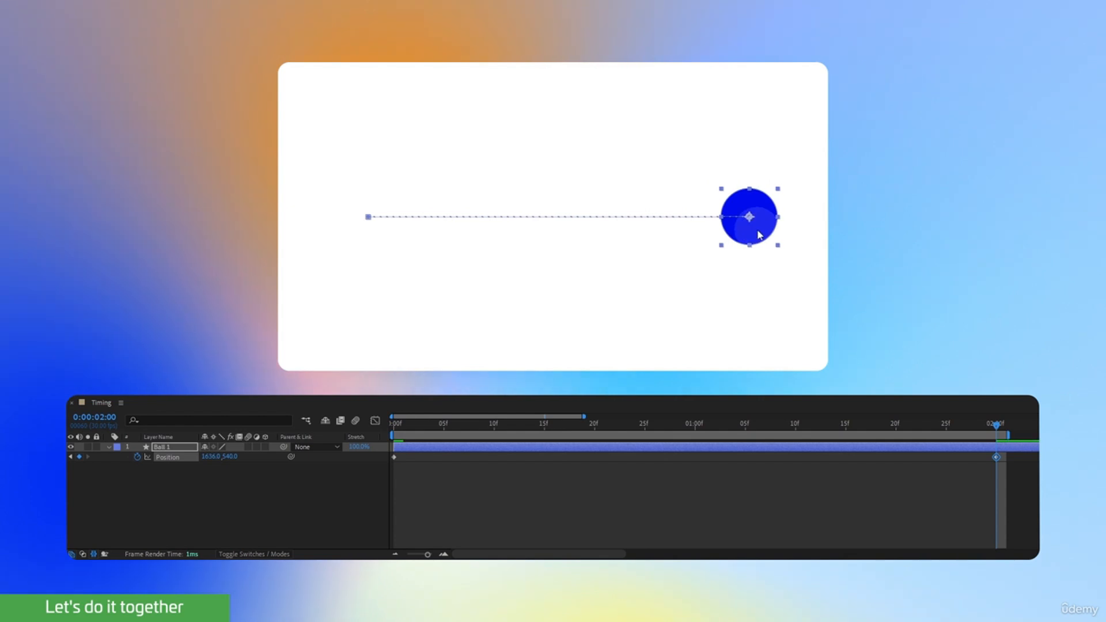
pyautogui.moveTo(996, 425); pyautogui.dragTo(357, 490)
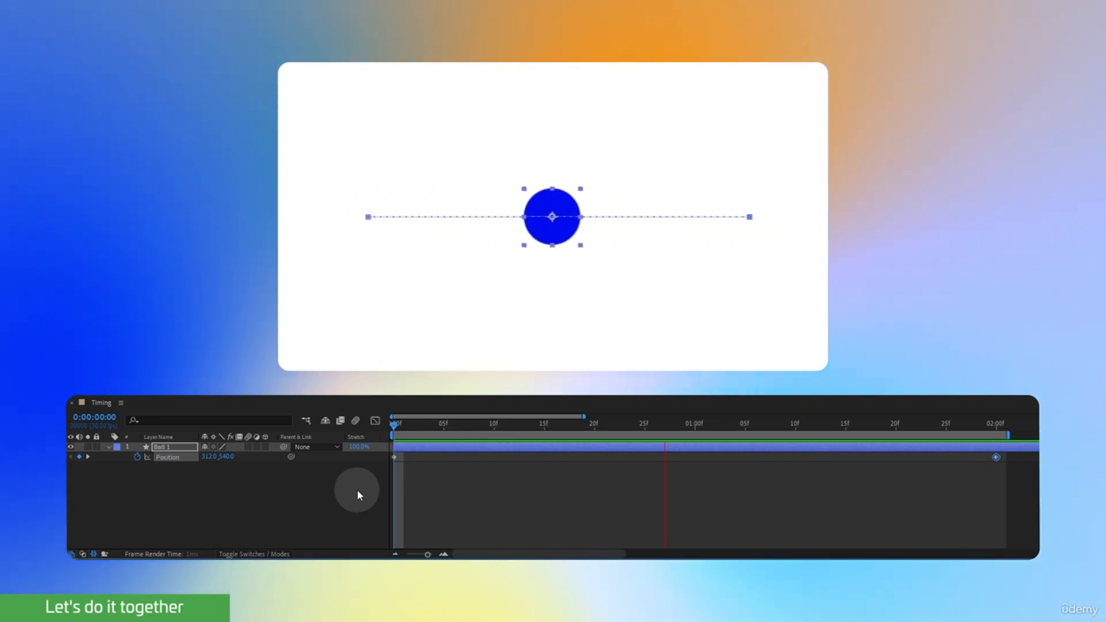
pyautogui.press('space')
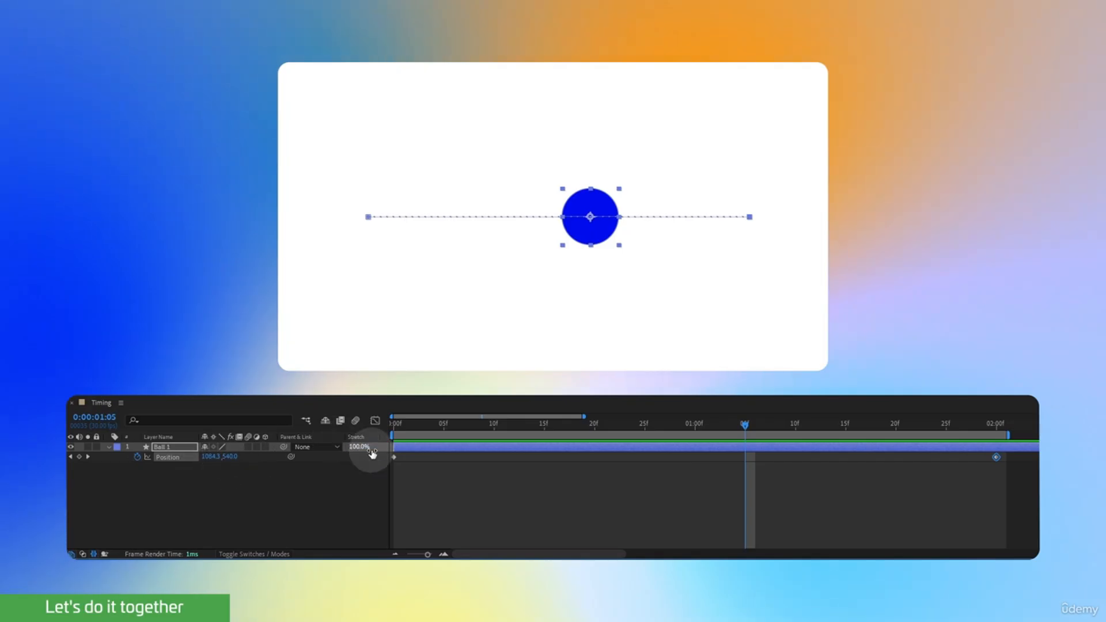
# Apply Easy Ease to both of the ball's position keyframes.
pyautogui.moveTo(375, 455); pyautogui.dragTo(1018, 505)
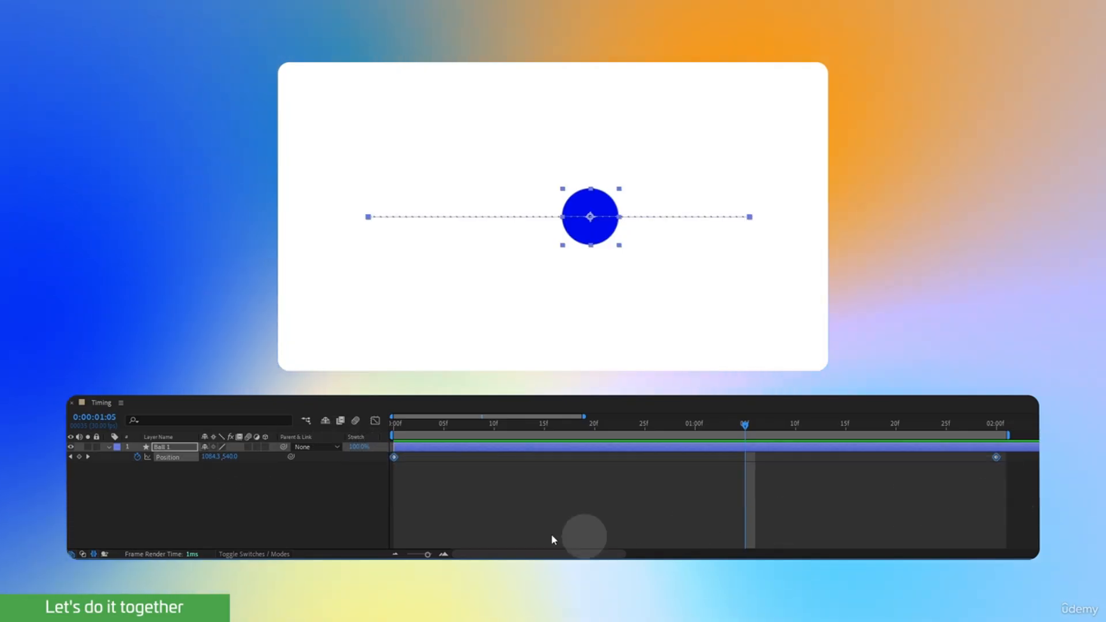
pyautogui.rightClick(395, 456)
pyautogui.moveTo(490, 447)
pyautogui.click(568, 487)
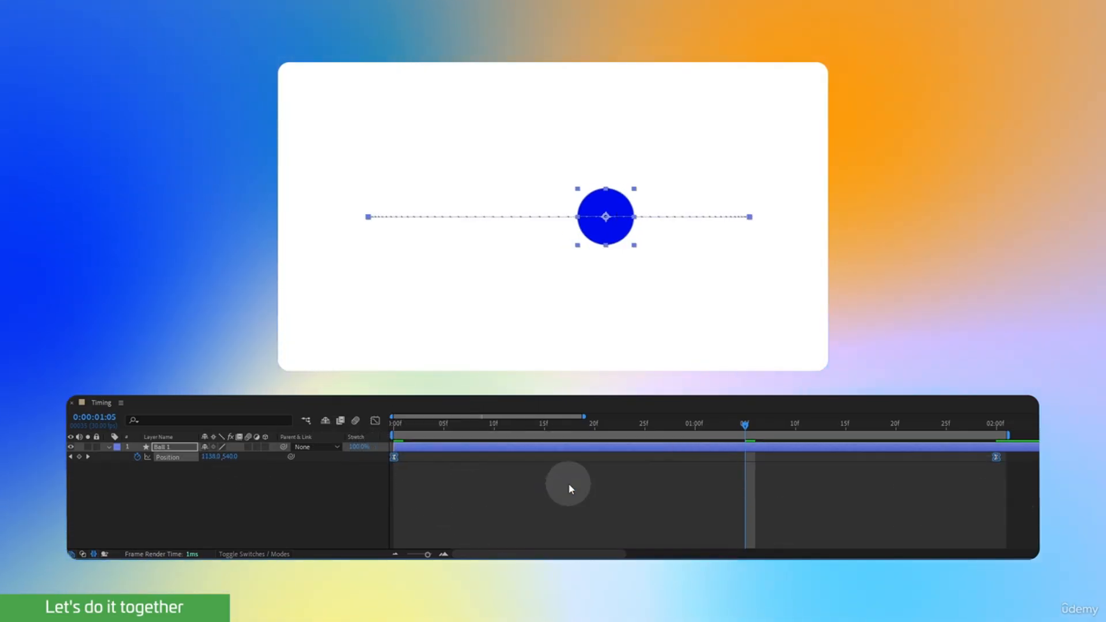
# Play the ball's eased motion from the first frame and stop it.
pyautogui.moveTo(730, 428); pyautogui.dragTo(353, 478)
pyautogui.press('space')
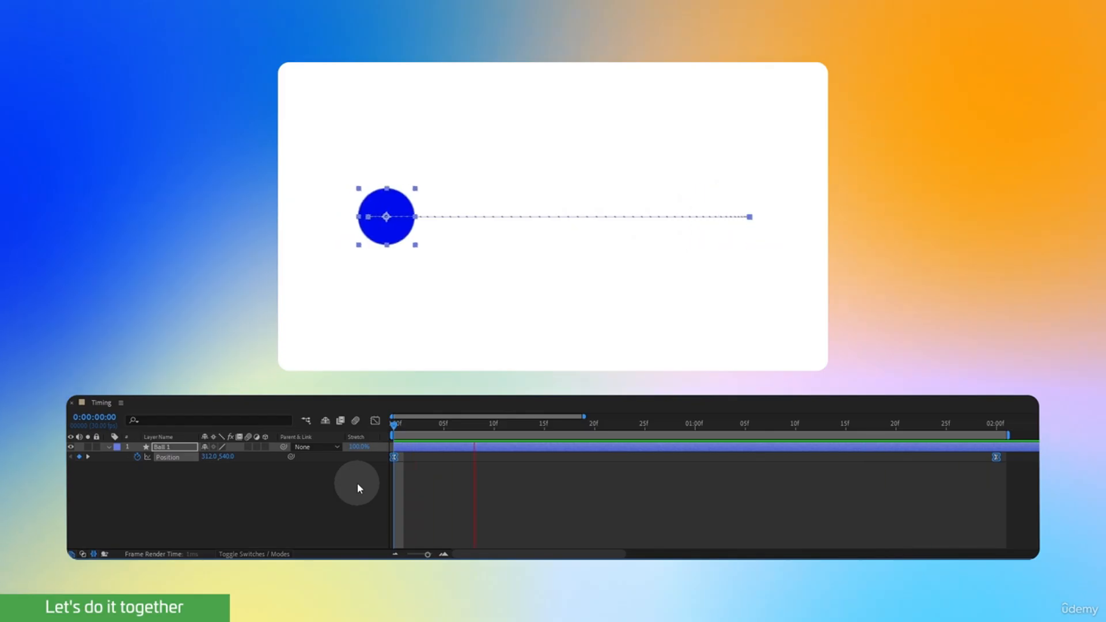
pyautogui.press('space')
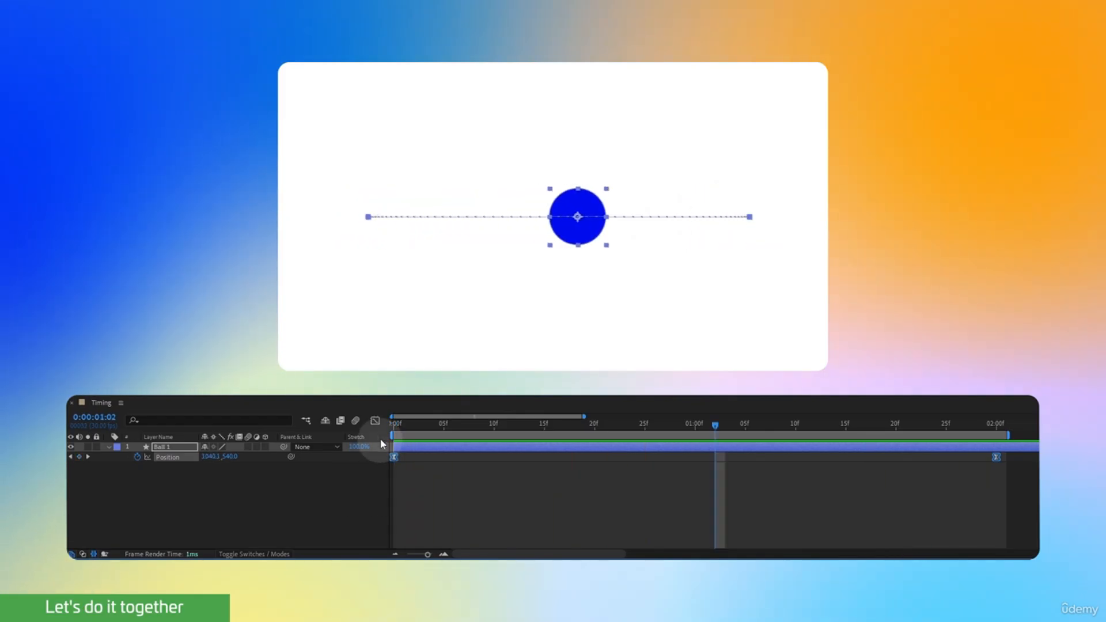
# Show the ball's speed graph, stretch the first position keyframe's outgoing influence to 100%, and play the motion from the first frame.
pyautogui.click(376, 420)
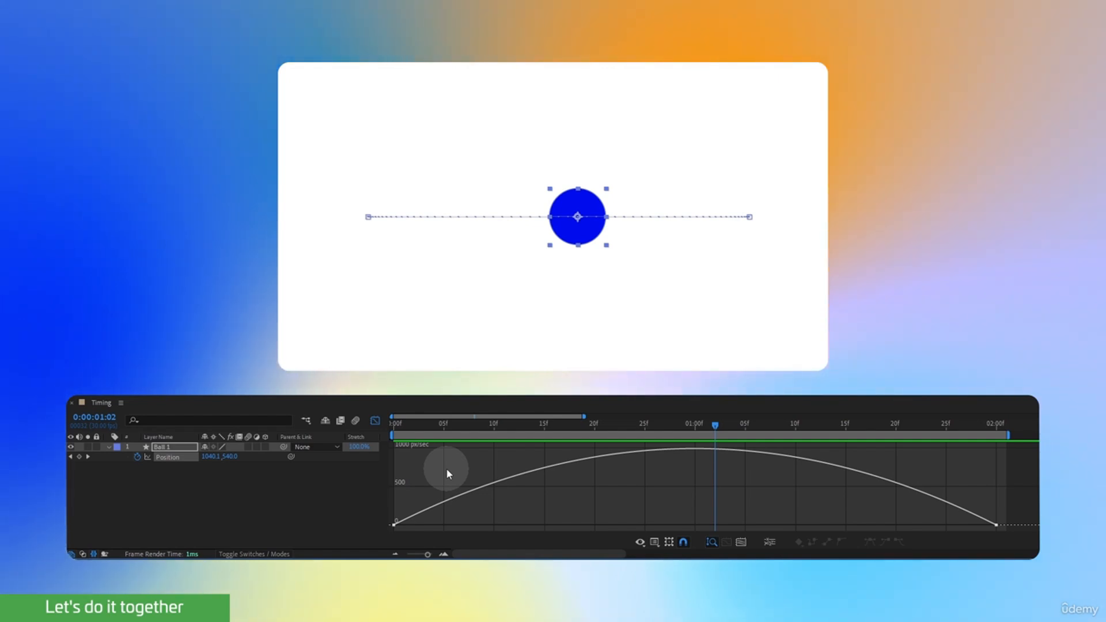
pyautogui.moveTo(446, 467); pyautogui.dragTo(385, 527)
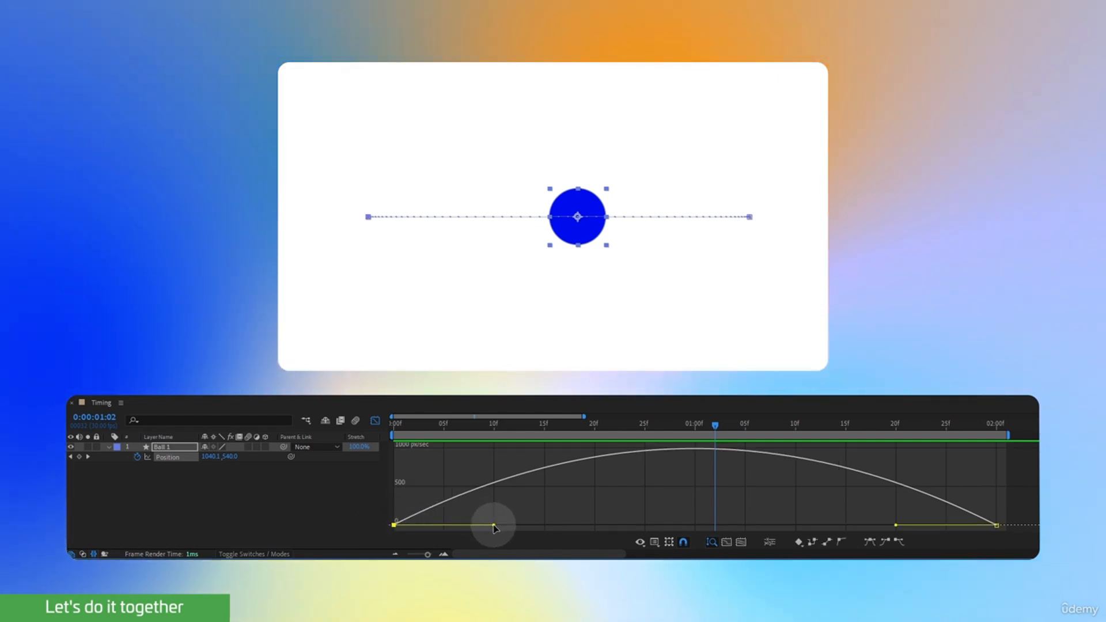
pyautogui.moveTo(493, 527); pyautogui.dragTo(713, 528)
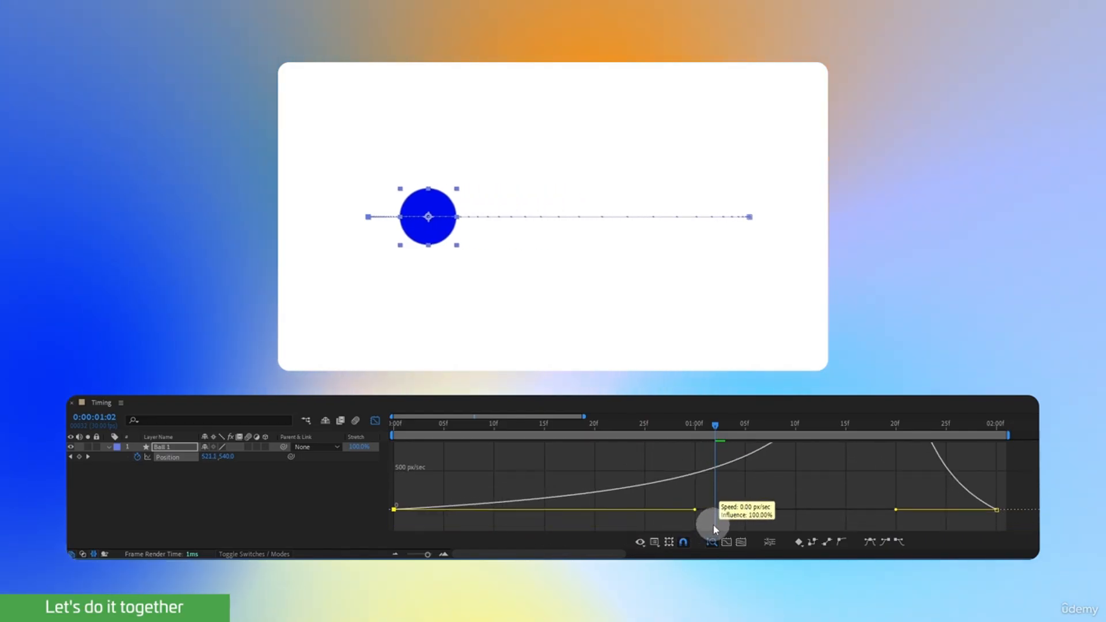
pyautogui.moveTo(712, 428); pyautogui.dragTo(375, 452)
pyautogui.press('space')
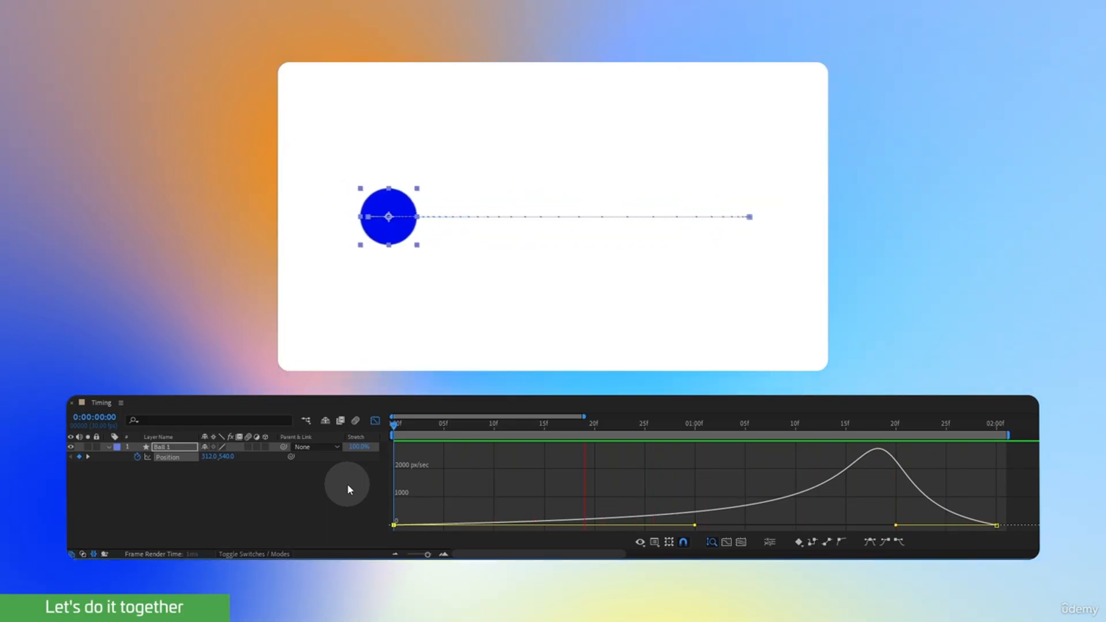
pyautogui.press('space')
# Shorten the first keyframe's speed handle to about frame 13, stretch the last keyframe's handle back to 1 second, and play the motion.
pyautogui.moveTo(694, 525); pyautogui.dragTo(528, 525)
pyautogui.moveTo(895, 525); pyautogui.dragTo(695, 524)
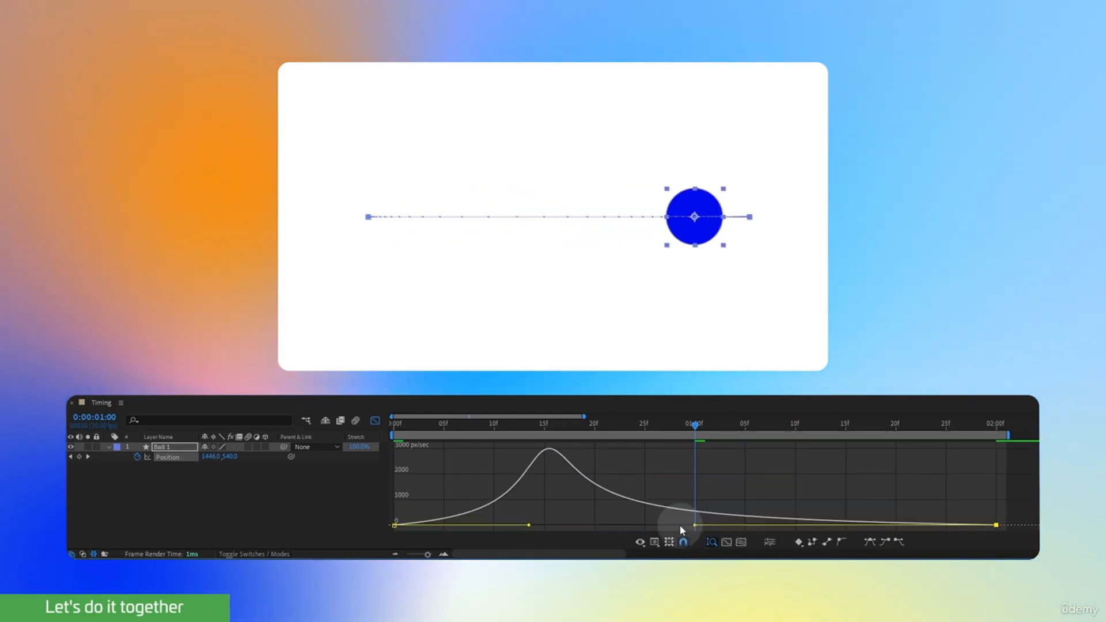
pyautogui.click(358, 481)
pyautogui.press('space')
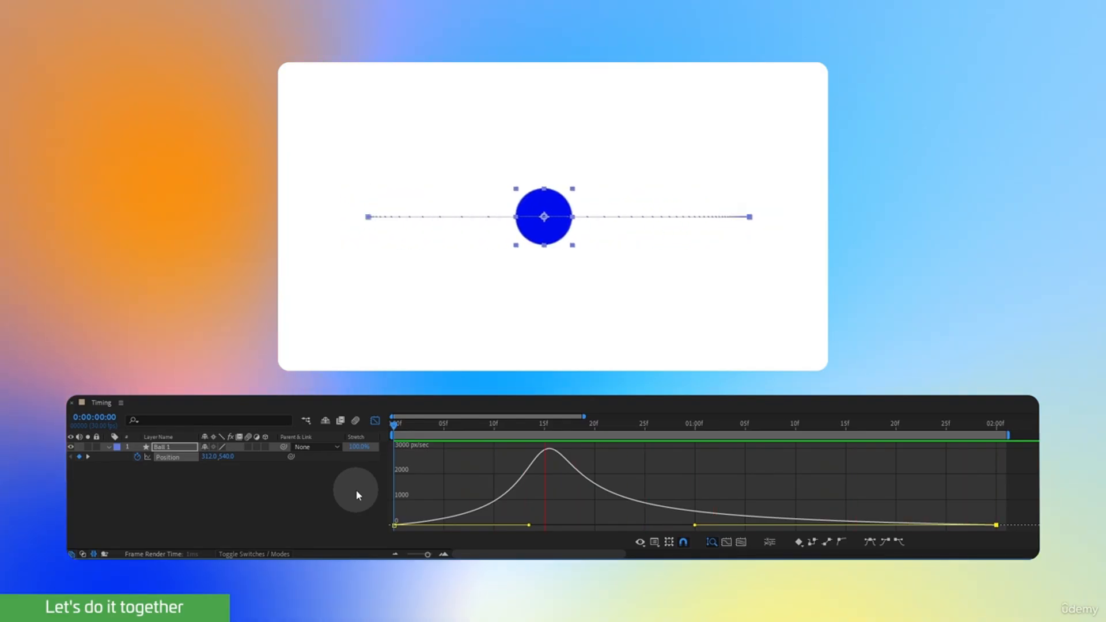
pyautogui.press('space')
# Extend the first keyframe's speed handle to 1 second, pull the last keyframe's handle to about 1:04, and play the sharp-peaked motion.
pyautogui.moveTo(695, 525); pyautogui.dragTo(732, 527)
pyautogui.moveTo(529, 524); pyautogui.dragTo(706, 529)
pyautogui.moveTo(716, 425); pyautogui.dragTo(366, 465)
pyautogui.press('space')
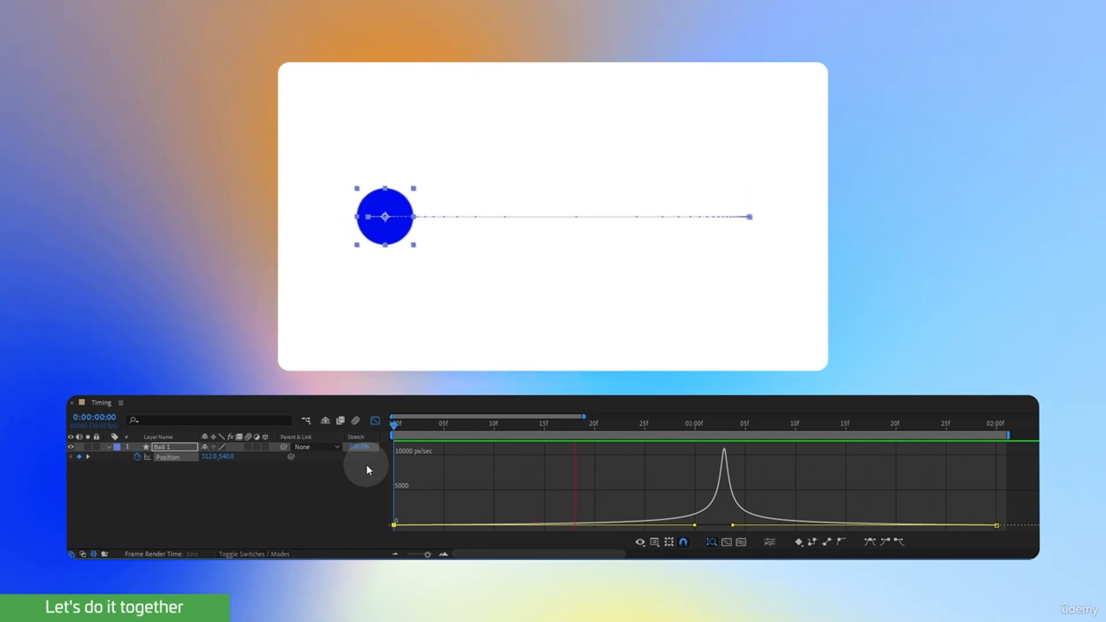
pyautogui.press('space')
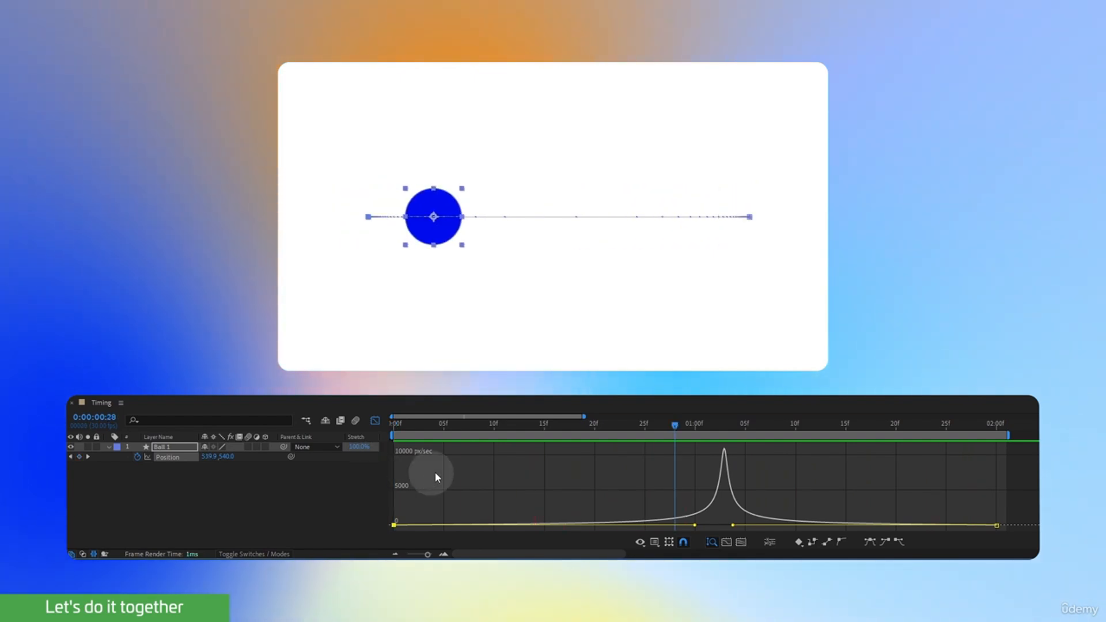
# Adjust the ball's speed handles so the first keyframe's ends near frame 27 and the last keyframe's ends at 1 second.
pyautogui.moveTo(694, 524); pyautogui.dragTo(659, 529)
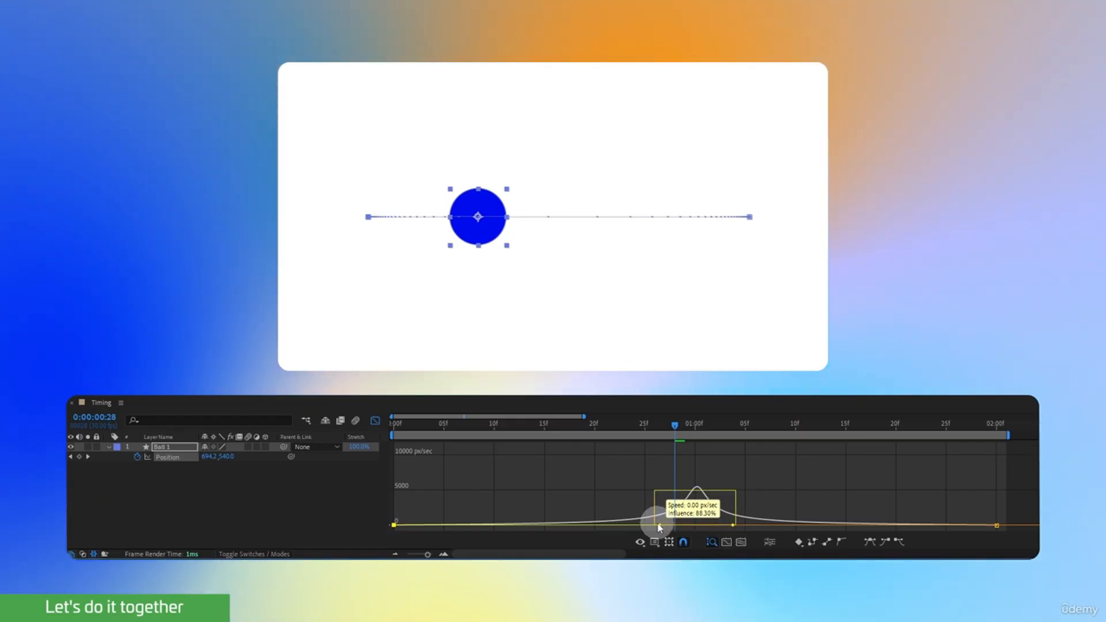
pyautogui.moveTo(660, 528); pyautogui.dragTo(642, 526)
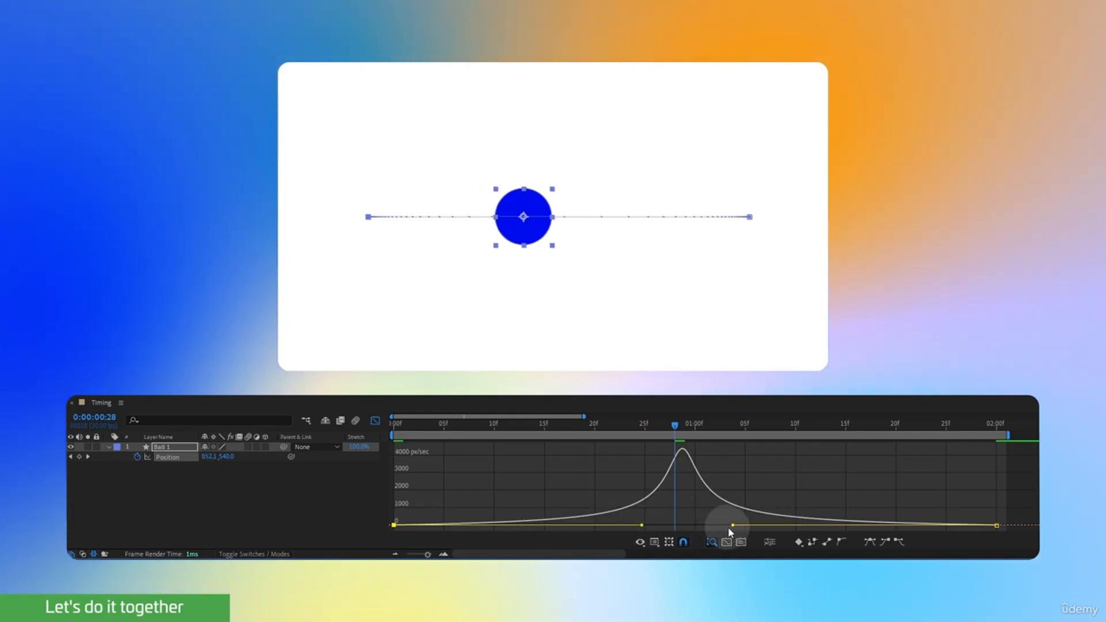
pyautogui.moveTo(732, 527); pyautogui.dragTo(666, 530)
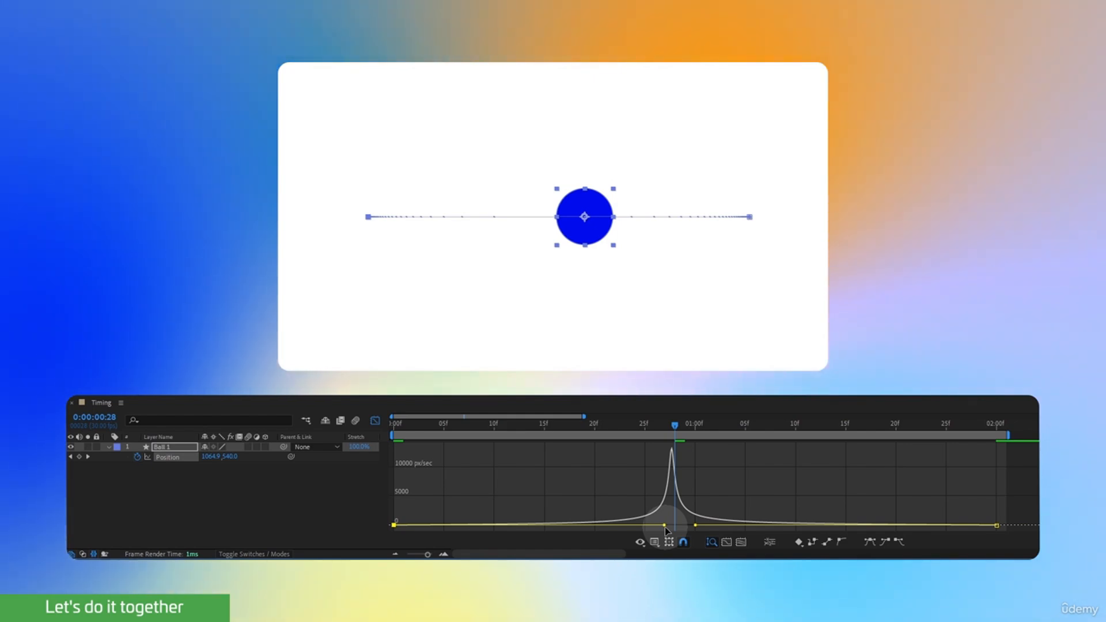
# Leave the speed graph and set both ball position keyframes' incoming and outgoing velocity influence to 85%.
pyautogui.click(375, 420)
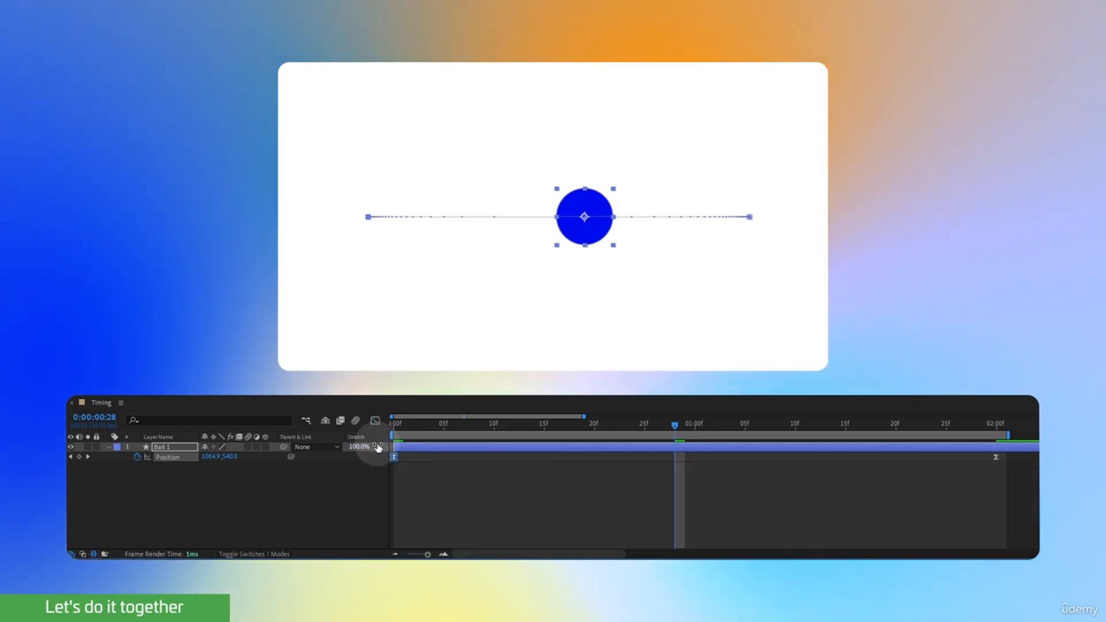
pyautogui.click(173, 461)
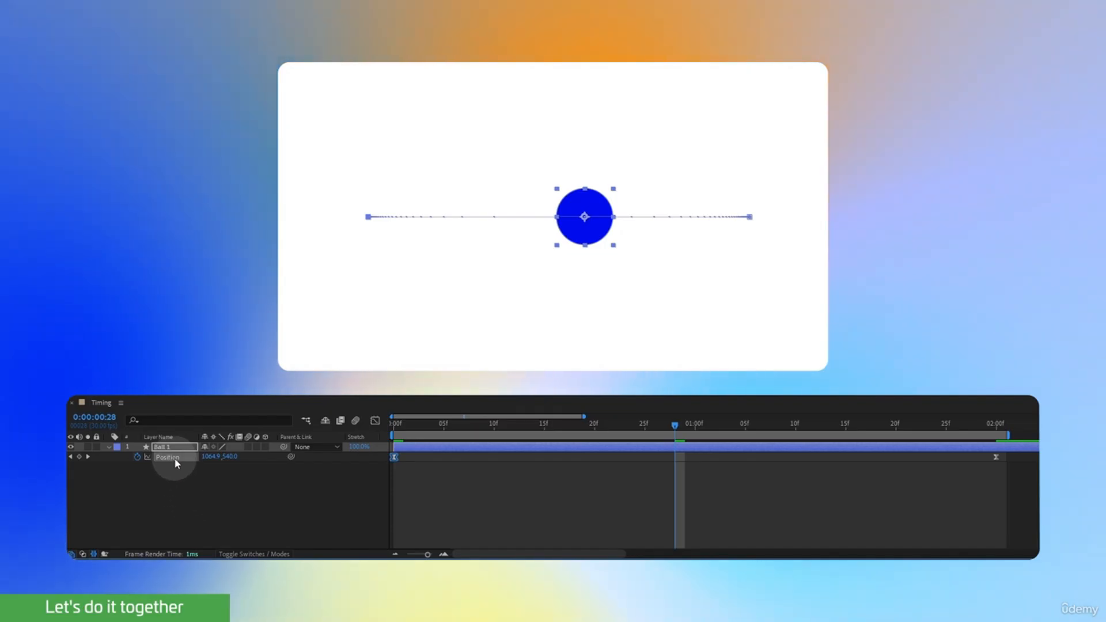
pyautogui.rightClick(393, 456)
pyautogui.moveTo(408, 452)
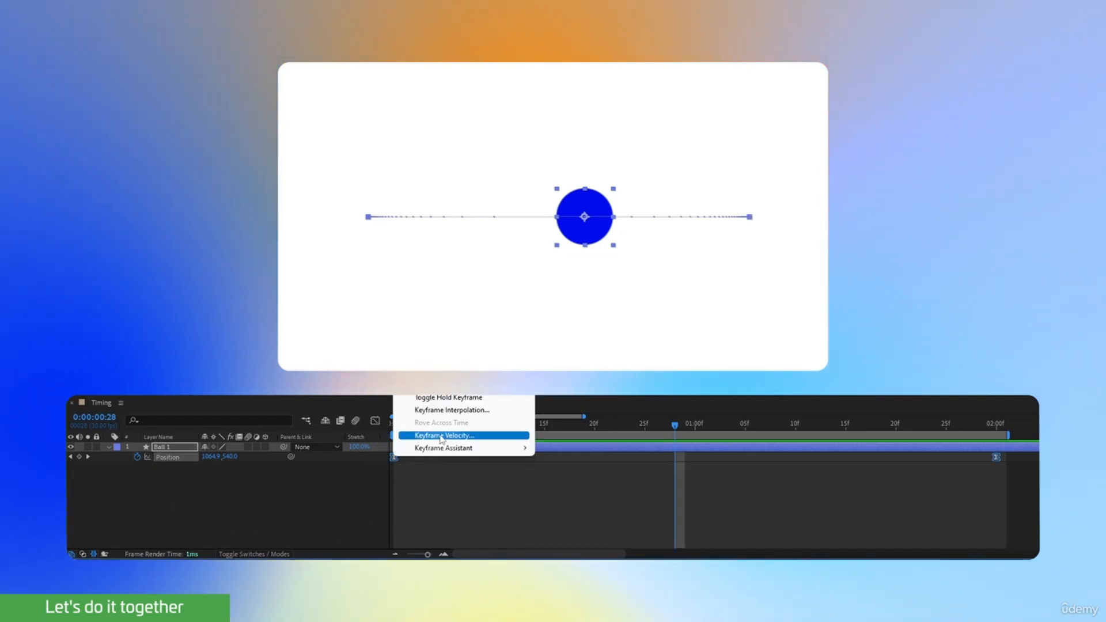
pyautogui.click(426, 436)
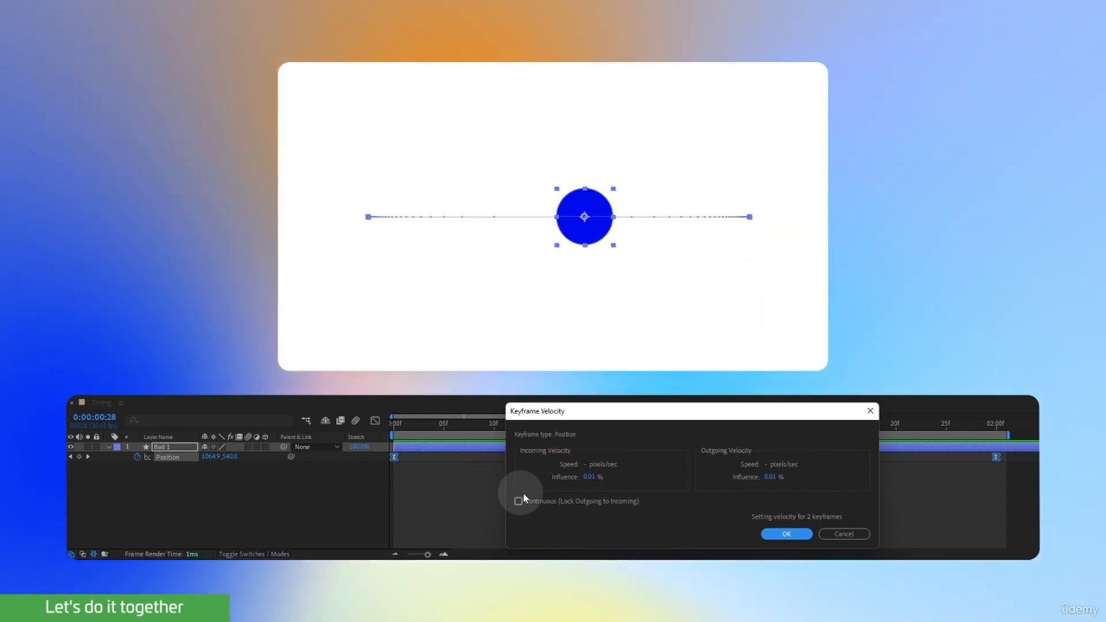
pyautogui.click(589, 479)
pyautogui.write('85')
pyautogui.press('Return')
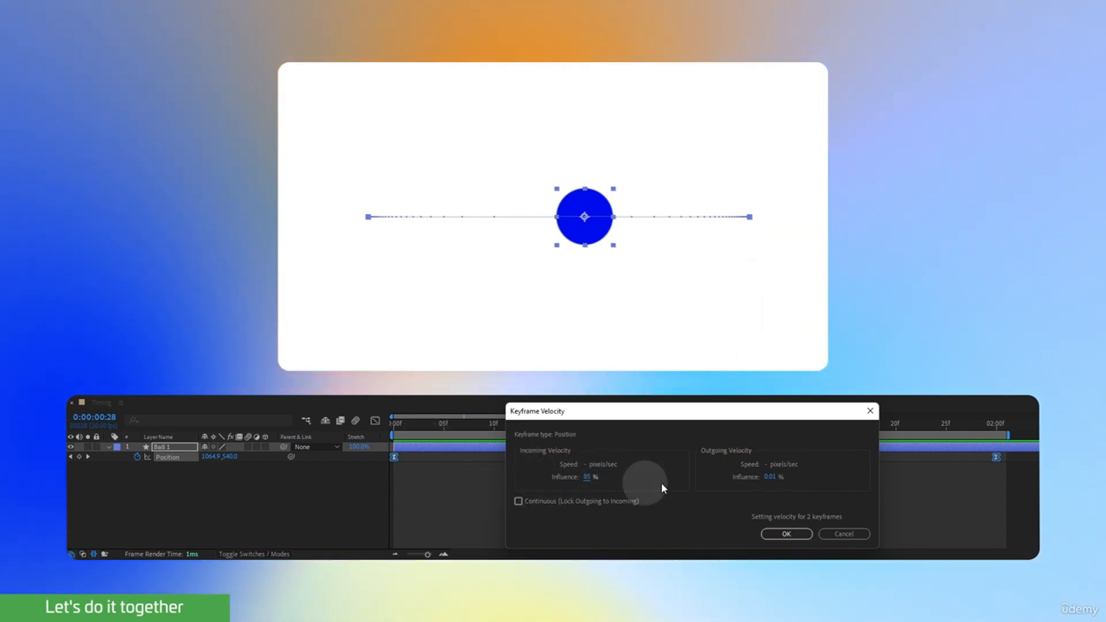
pyautogui.click(770, 477)
pyautogui.write('85')
pyautogui.press('Return')
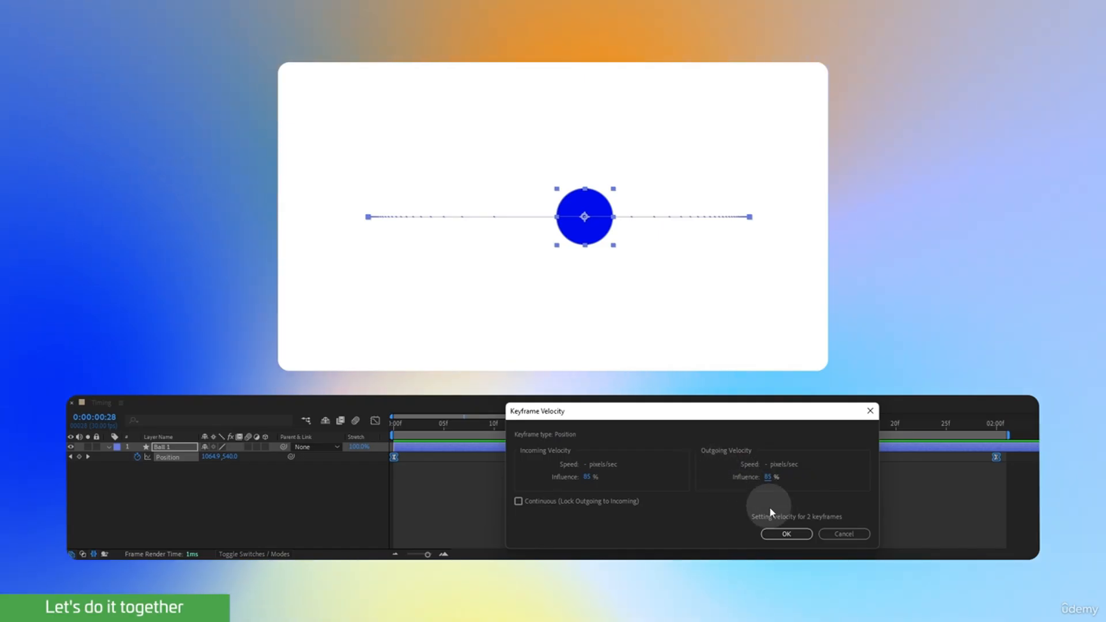
pyautogui.click(776, 536)
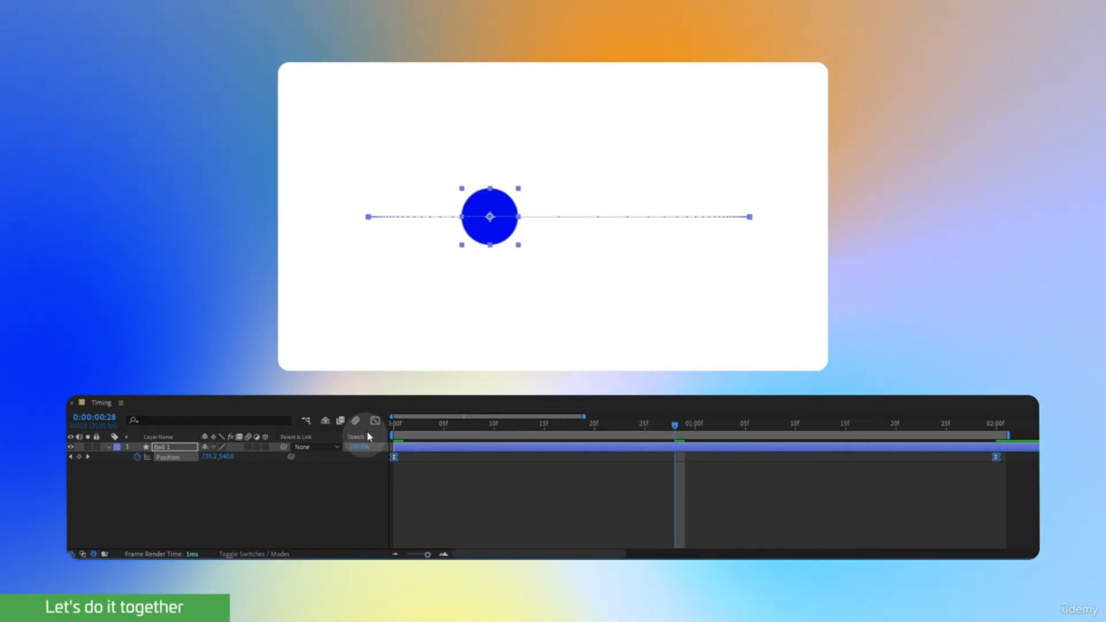
# Examine the ball's speed curve and both keyframes' handles in the graph, and scrub back to the first frame.
pyautogui.click(375, 421)
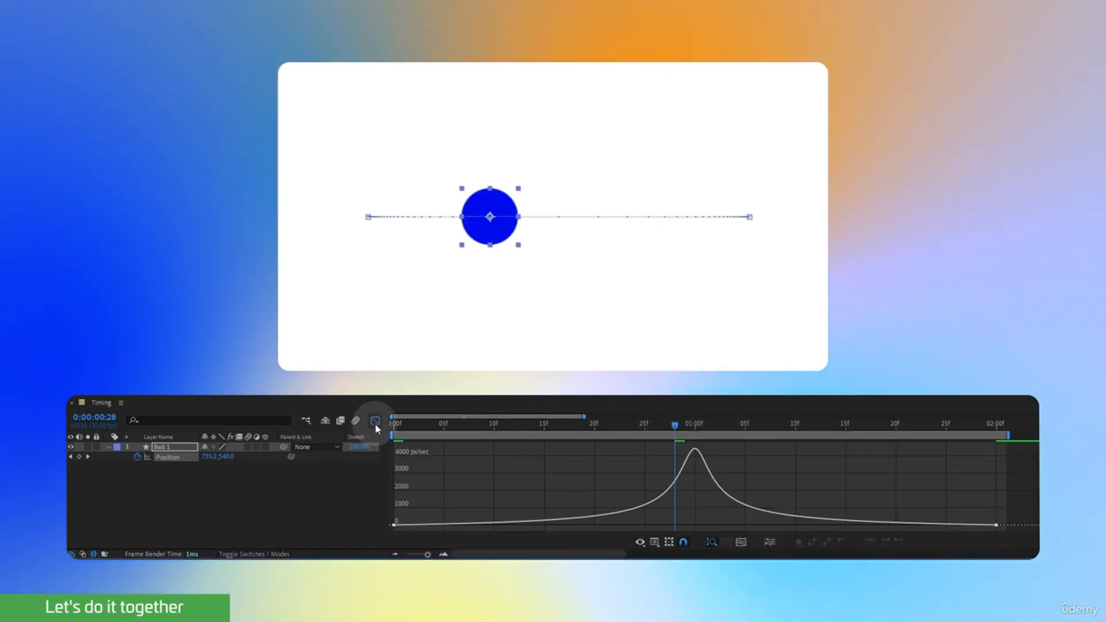
pyautogui.click(395, 525)
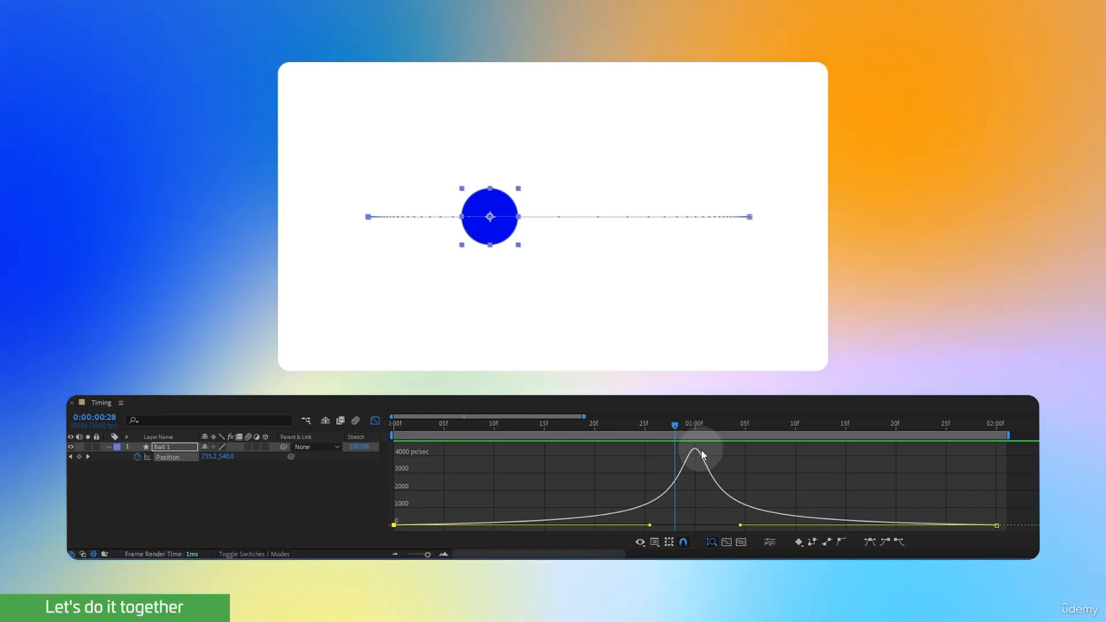
pyautogui.moveTo(808, 521)
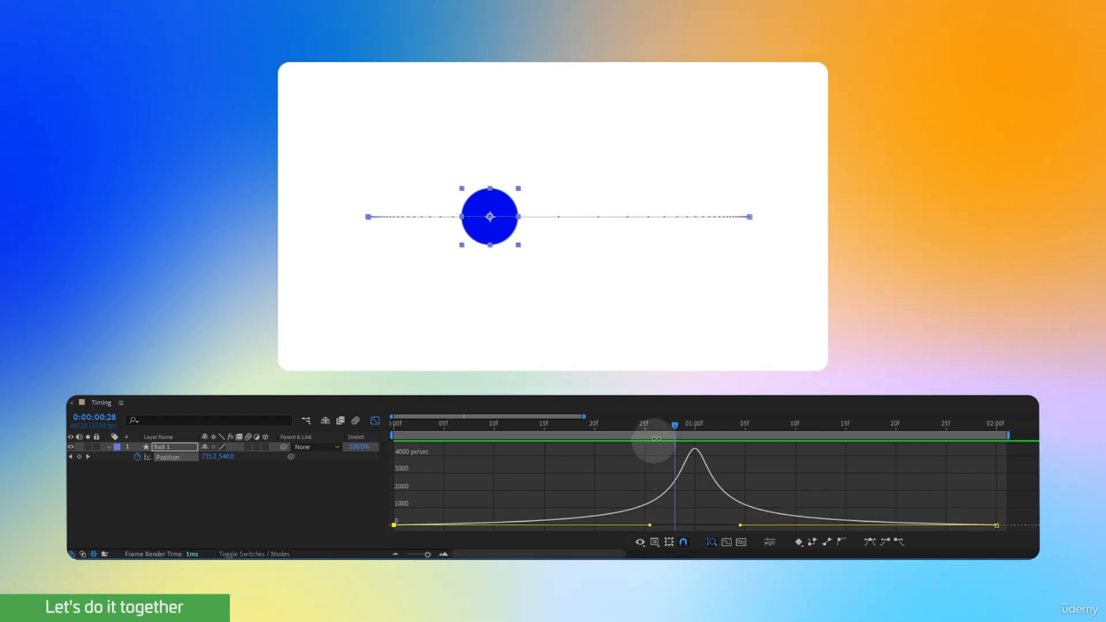
pyautogui.moveTo(674, 425); pyautogui.dragTo(334, 472)
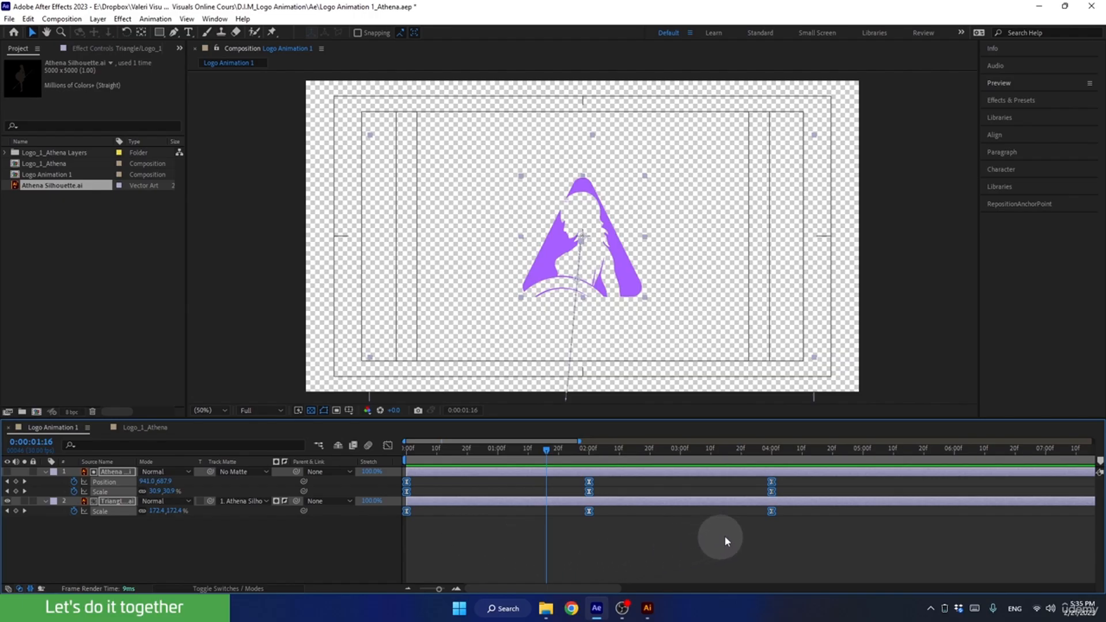
# In Logo Animation 1, set the incoming and outgoing velocity influence to 85% for all Scale keyframes of the silhouette and triangle layers.
pyautogui.click(788, 481)
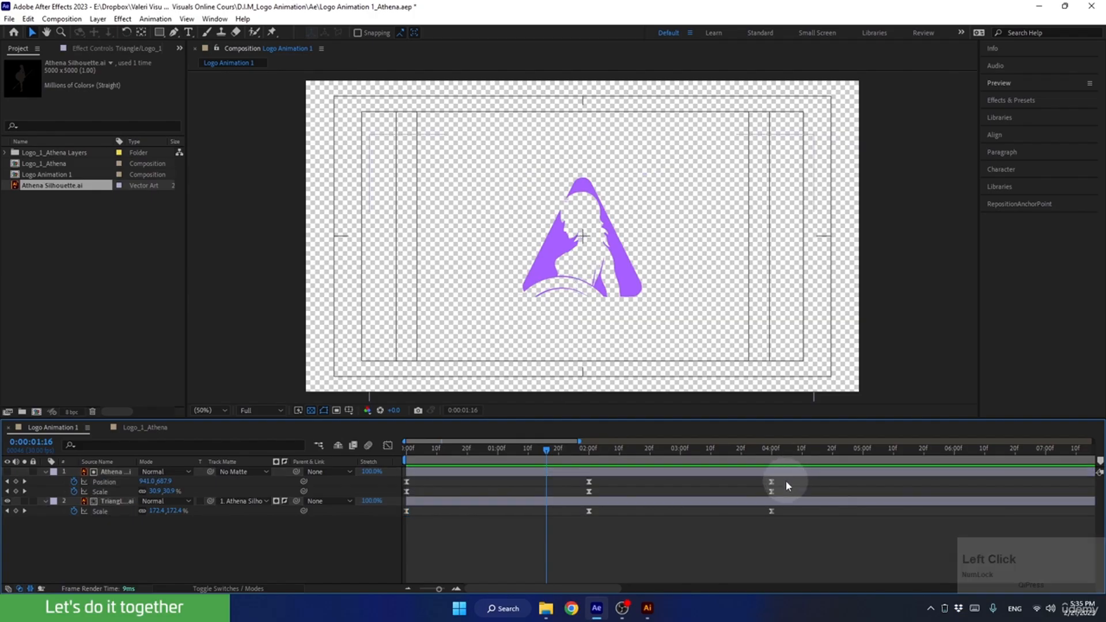
pyautogui.click(99, 490)
pyautogui.click(97, 510)
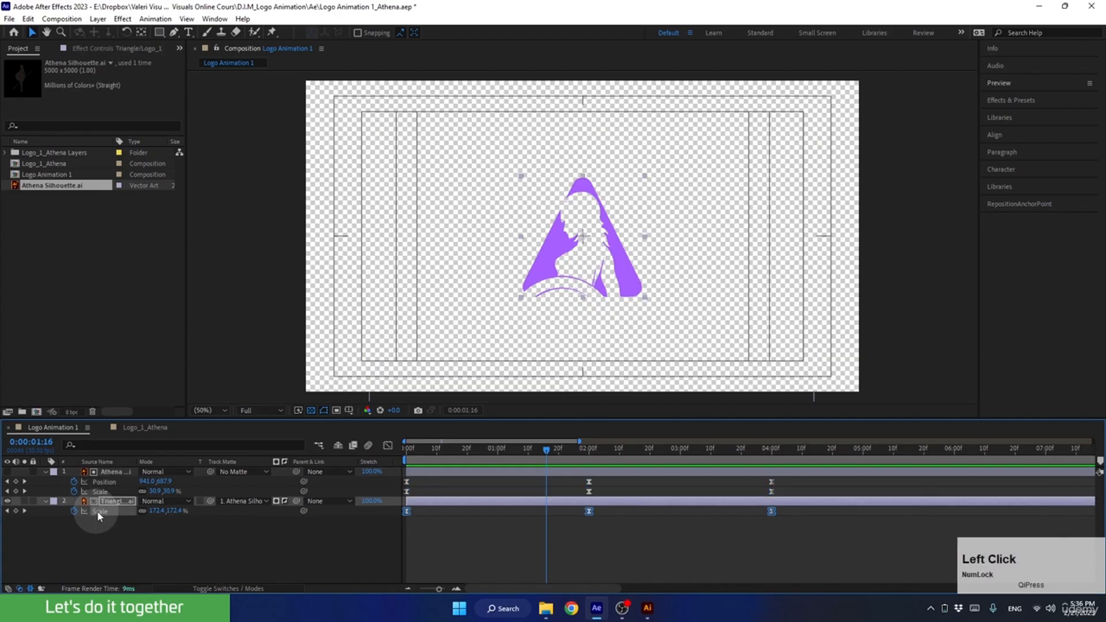
pyautogui.moveTo(782, 490); pyautogui.dragTo(374, 540)
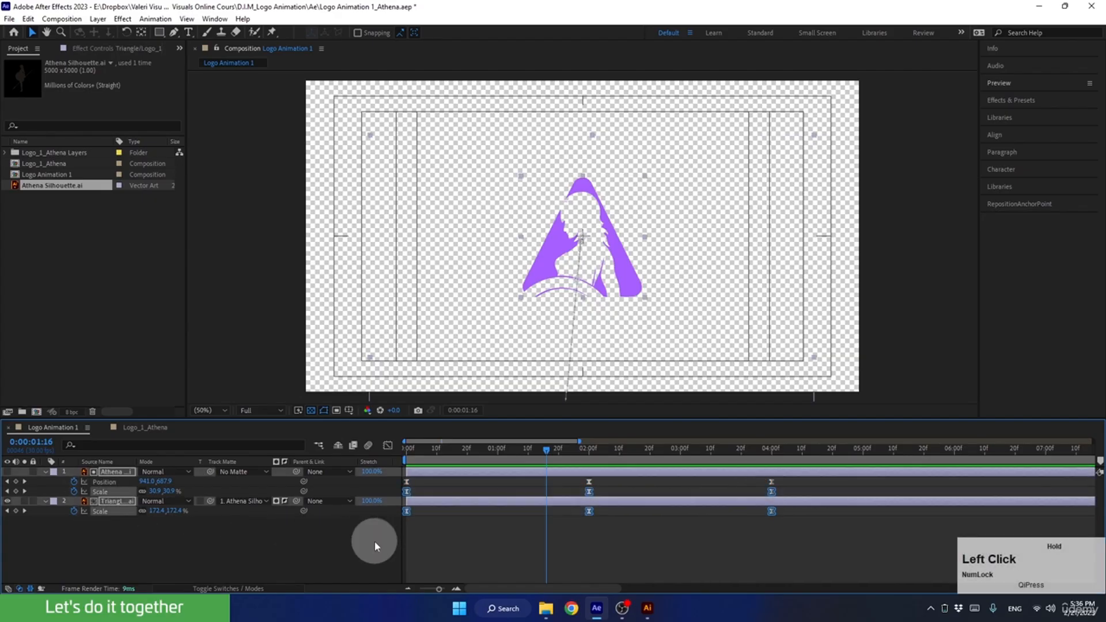
pyautogui.keyDown('alt'); pyautogui.doubleClick(589, 511); pyautogui.keyUp('alt')
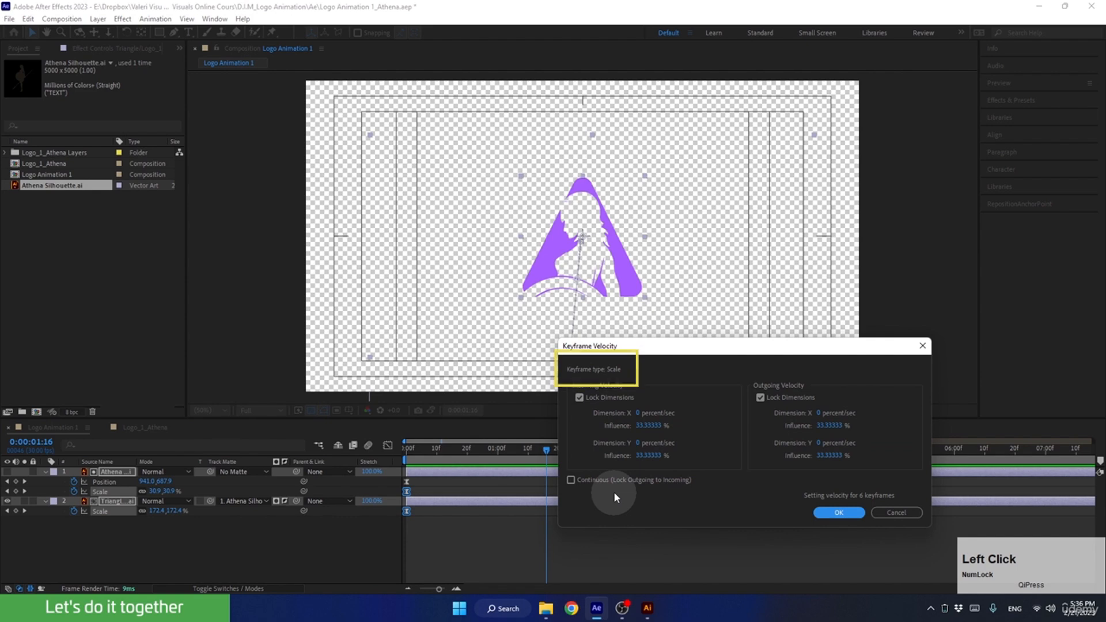
pyautogui.click(646, 425)
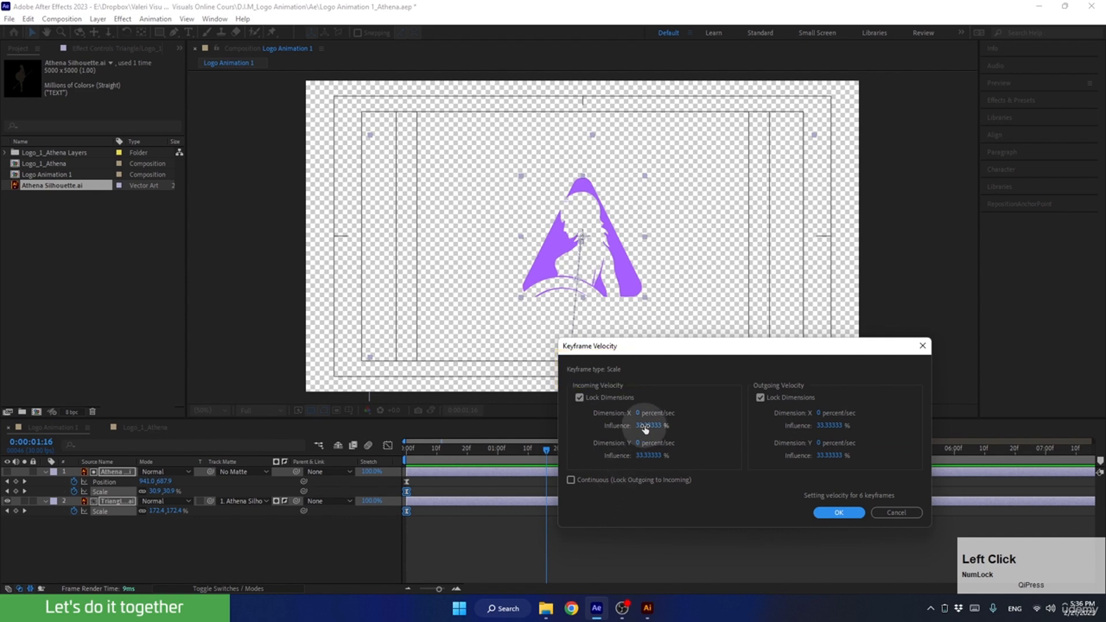
pyautogui.write('85')
pyautogui.click(829, 425)
pyautogui.write('85')
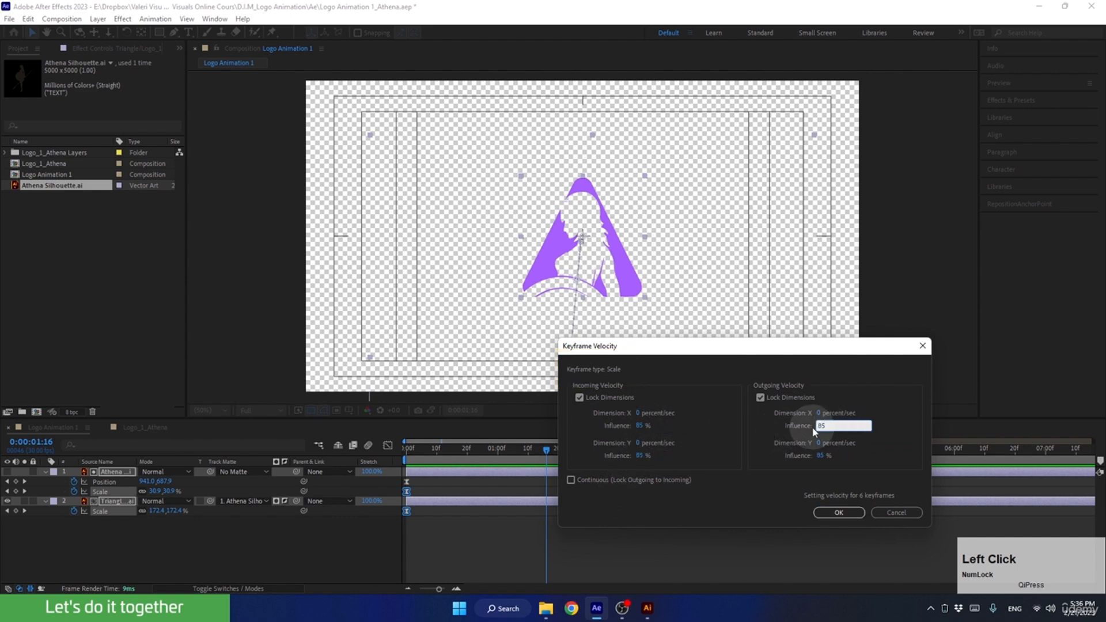
pyautogui.click(757, 433)
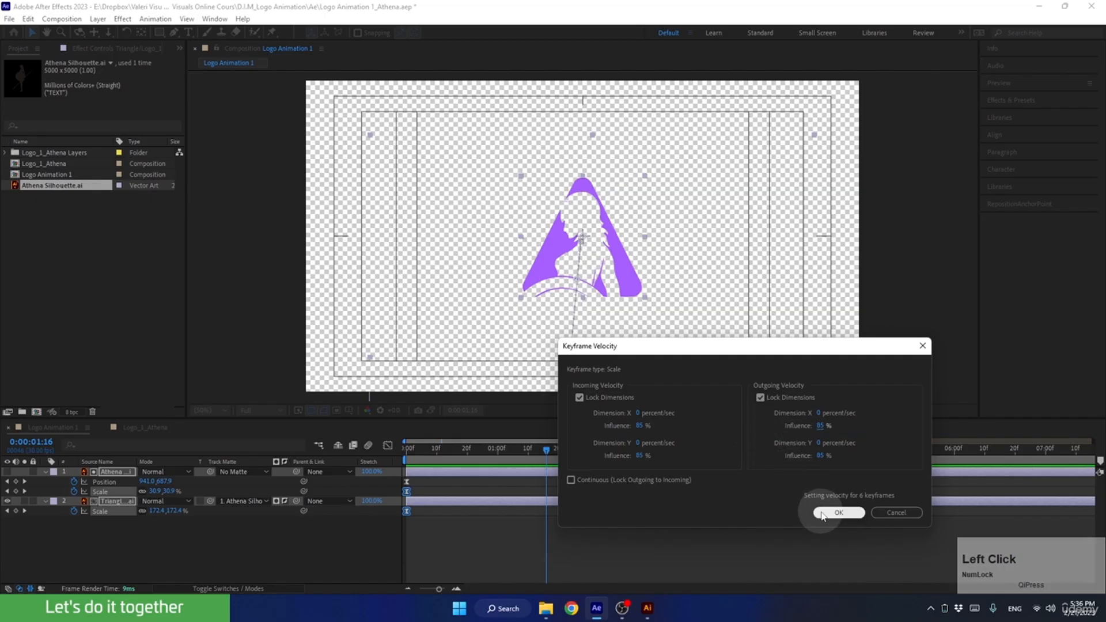
pyautogui.click(838, 513)
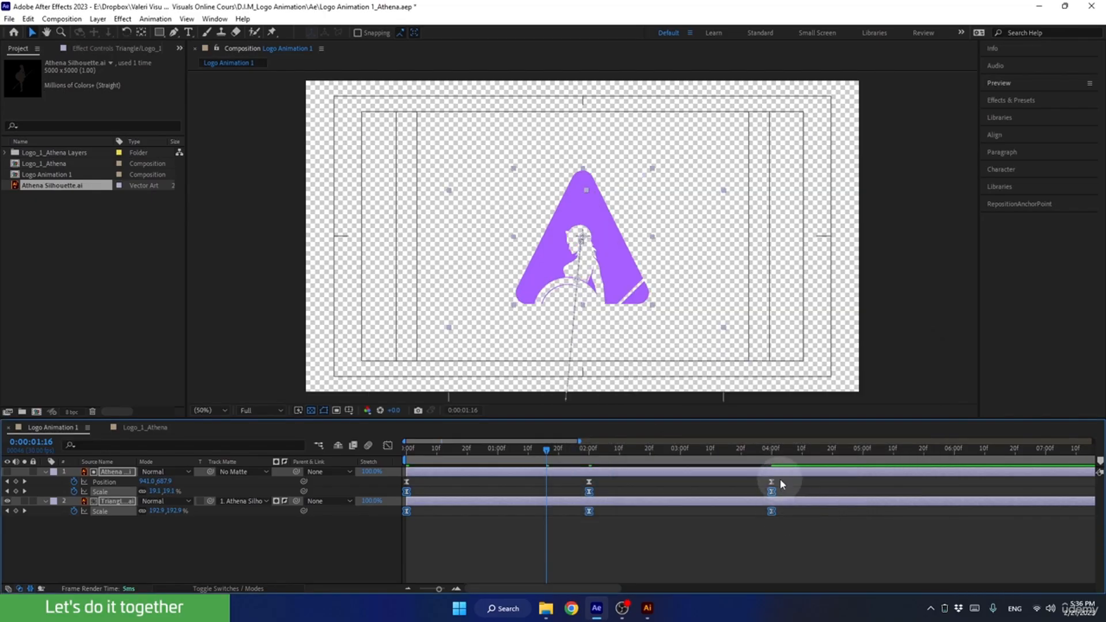
# Set the incoming and outgoing velocity influence to 85% for all three Position keyframes of the Athena silhouette layer.
pyautogui.moveTo(779, 478); pyautogui.dragTo(382, 485)
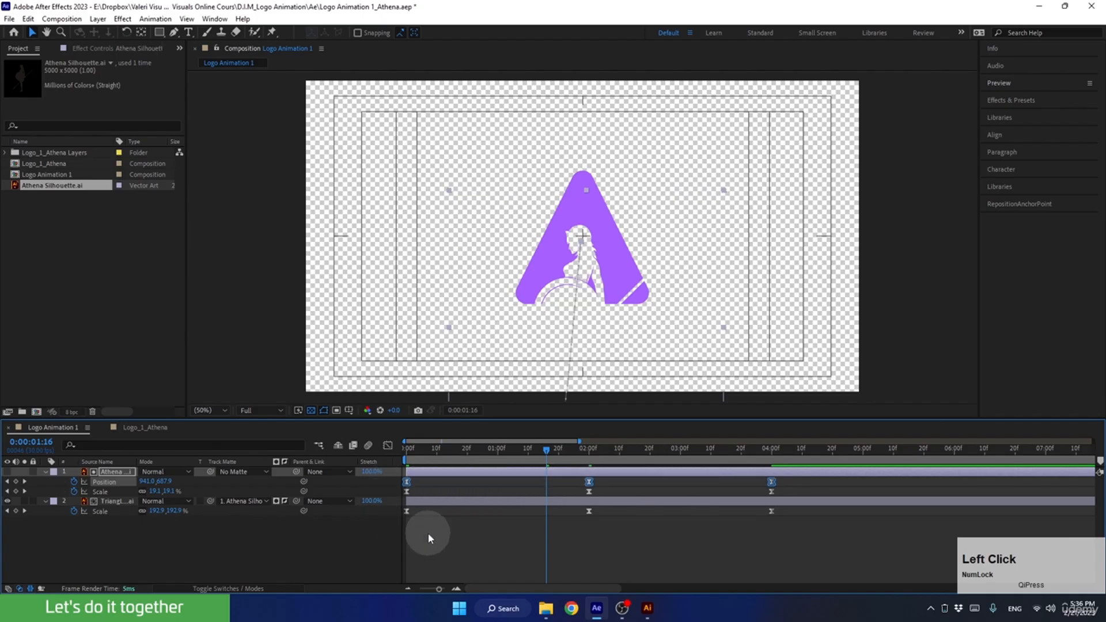
pyautogui.click(392, 555)
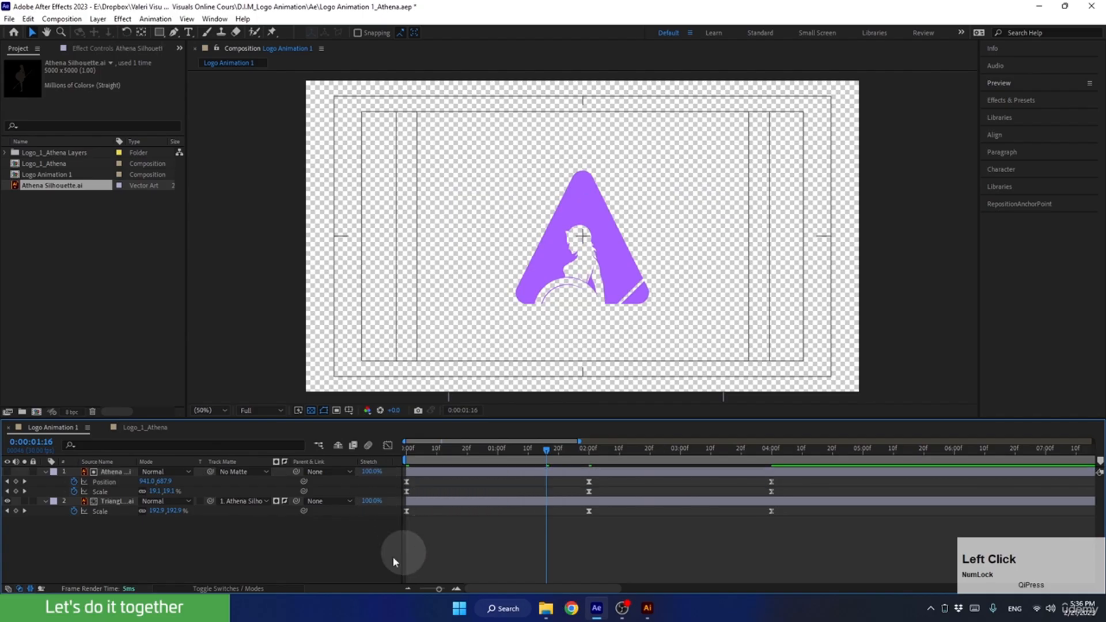
pyautogui.click(105, 482)
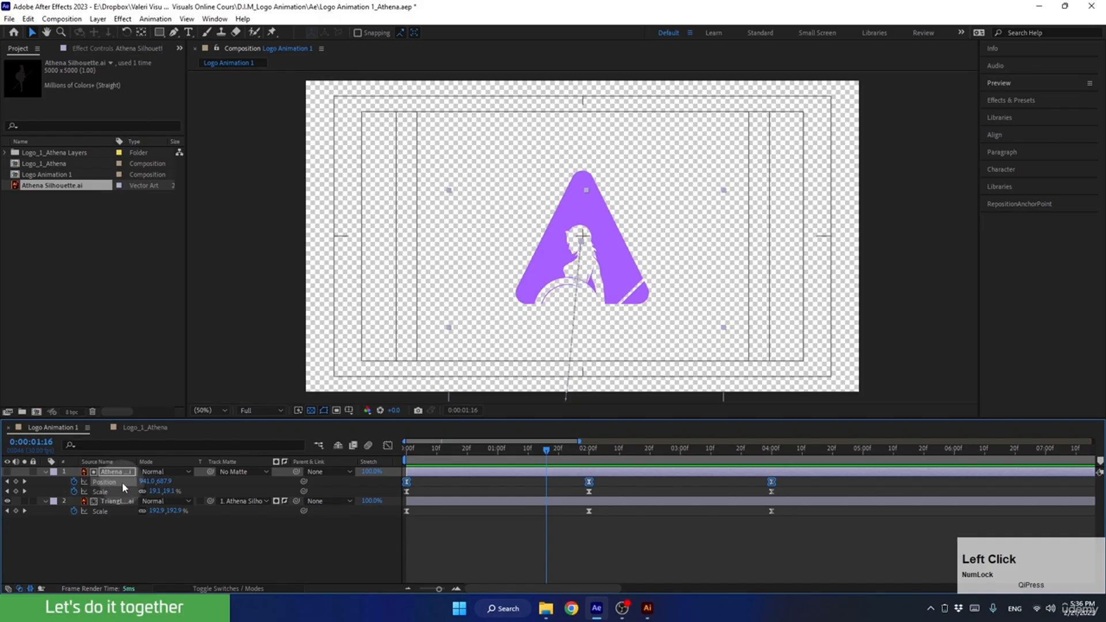
pyautogui.press('alt')
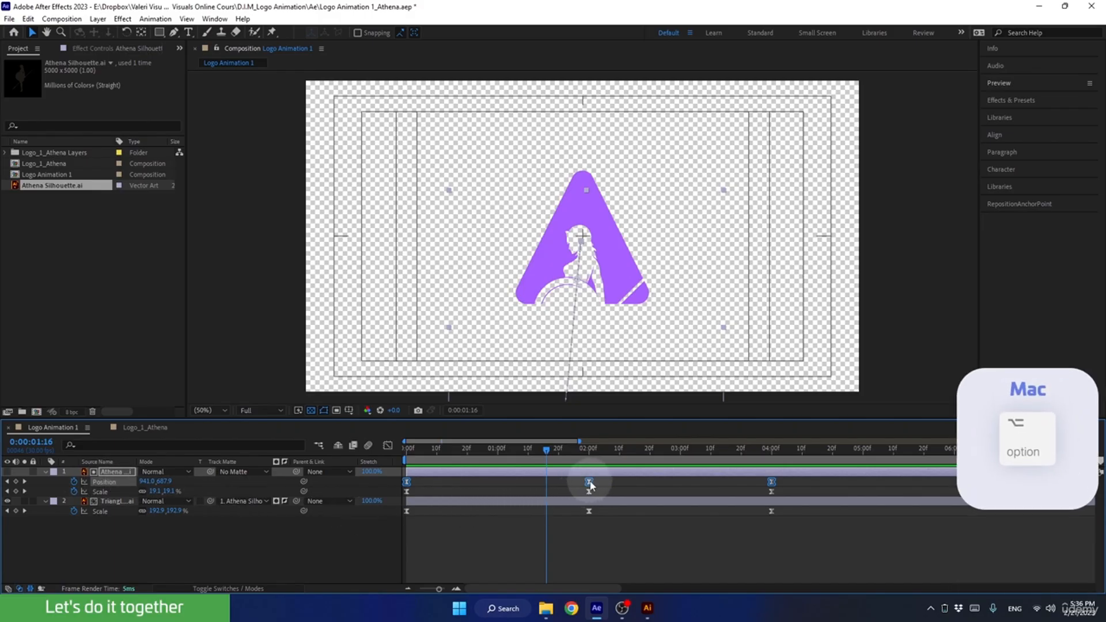
pyautogui.keyDown('alt'); pyautogui.doubleClick(588, 482); pyautogui.keyUp('alt')
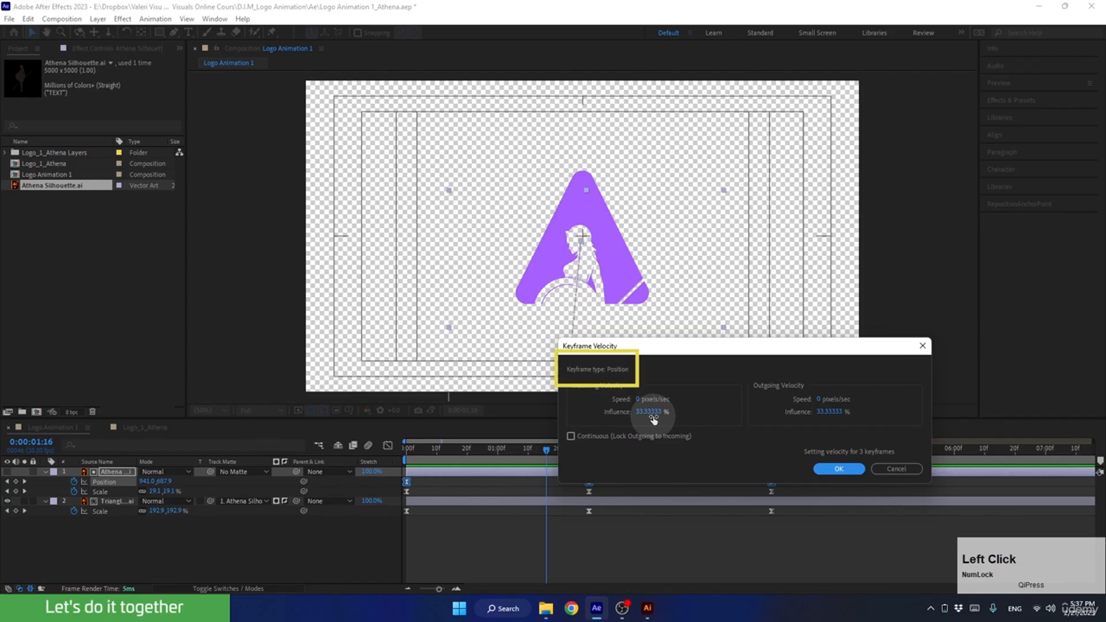
pyautogui.write('5')
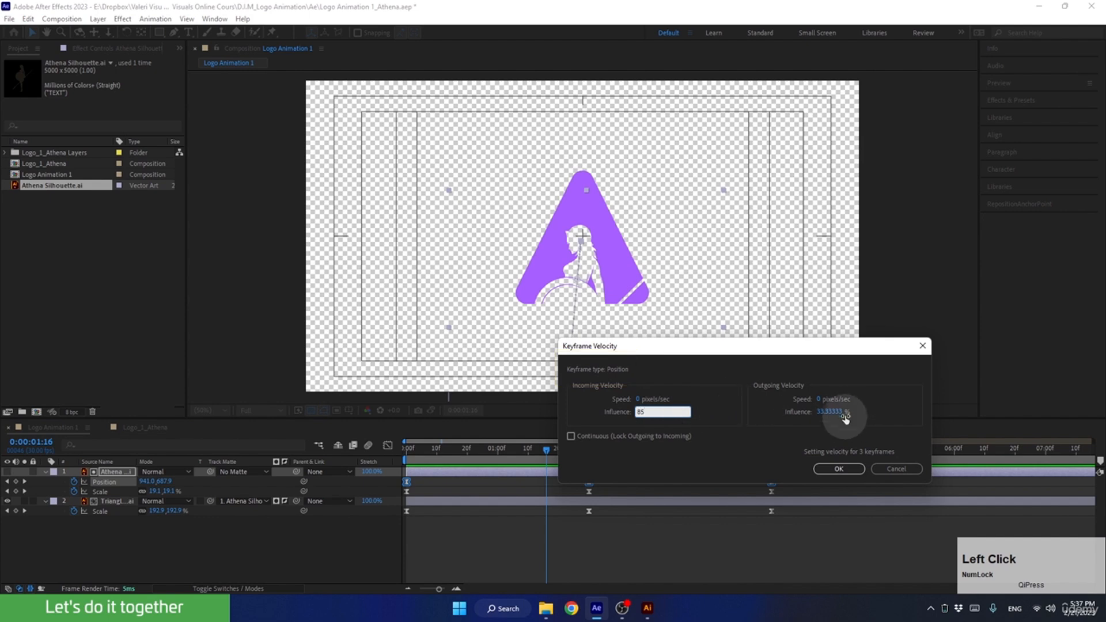
pyautogui.click(832, 412)
pyautogui.write('85')
pyautogui.click(754, 423)
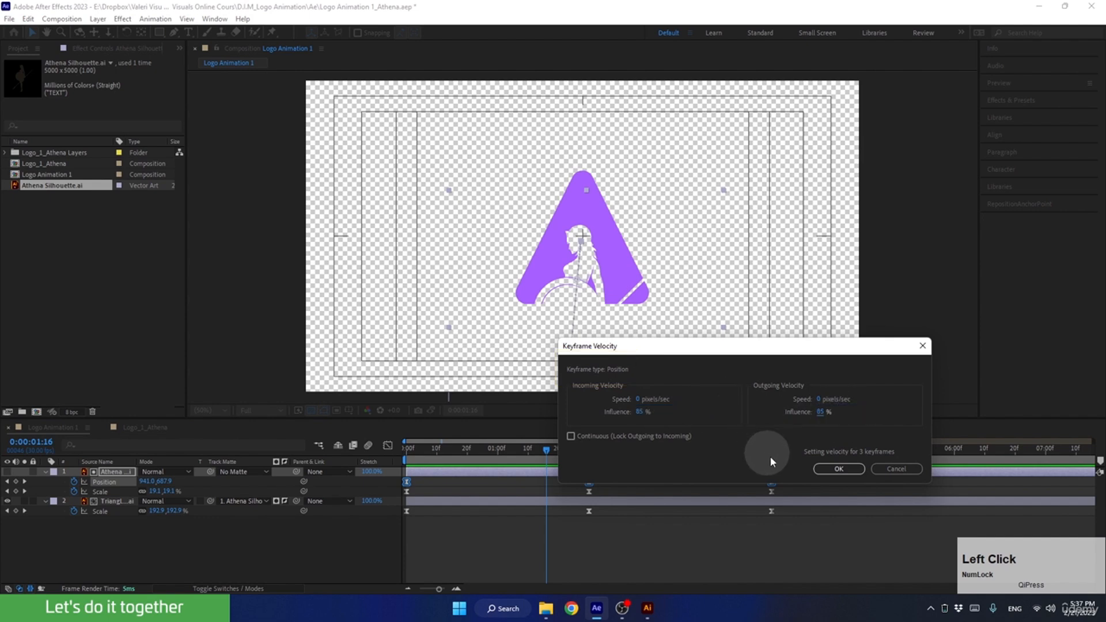
pyautogui.click(838, 469)
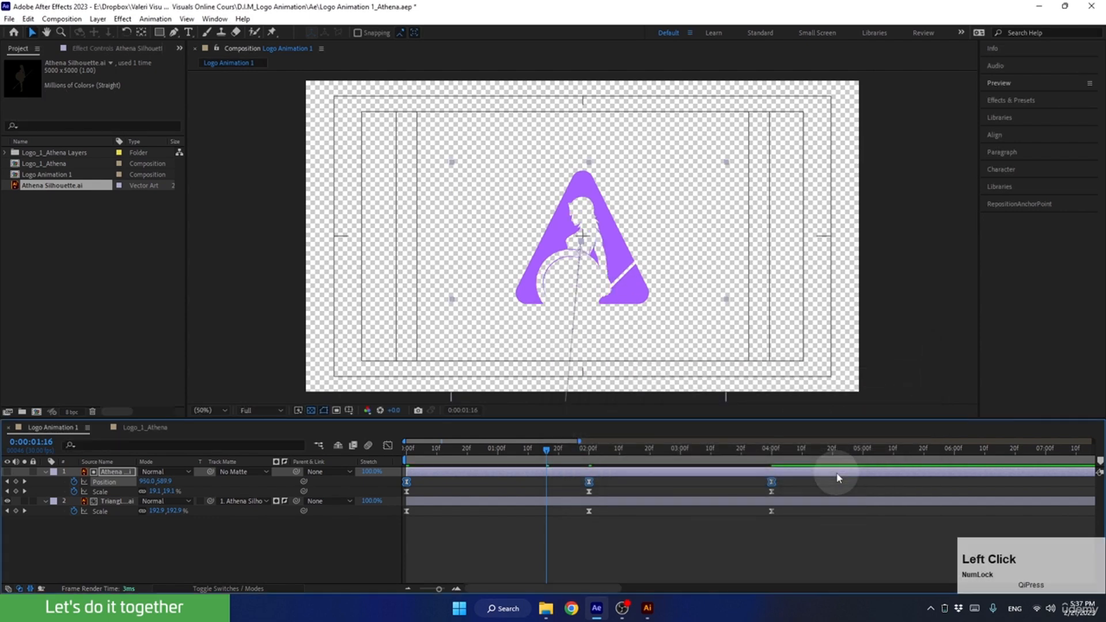
# Play the logo animation from the first frame to check the eased motion, and return to the first frame.
pyautogui.moveTo(550, 458); pyautogui.dragTo(396, 471)
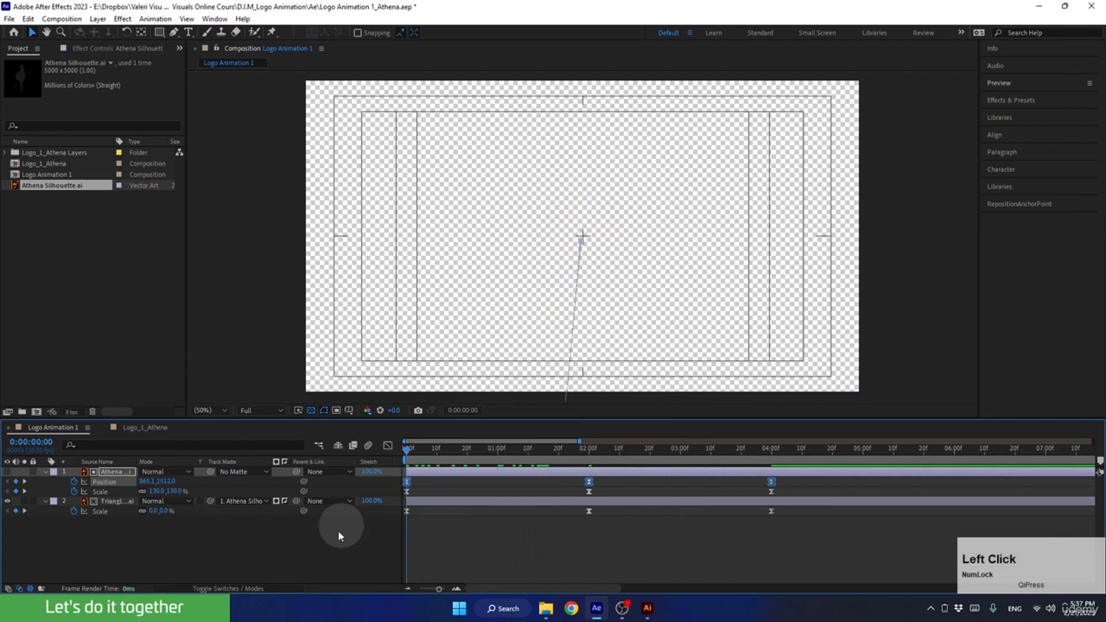
pyautogui.press('space')
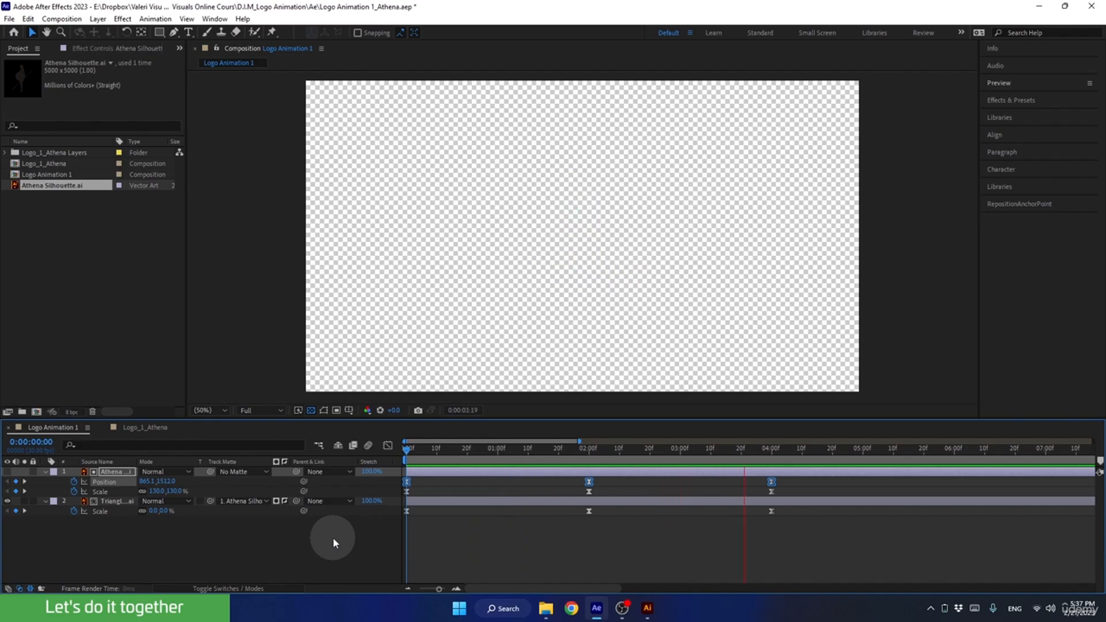
pyautogui.press('space')
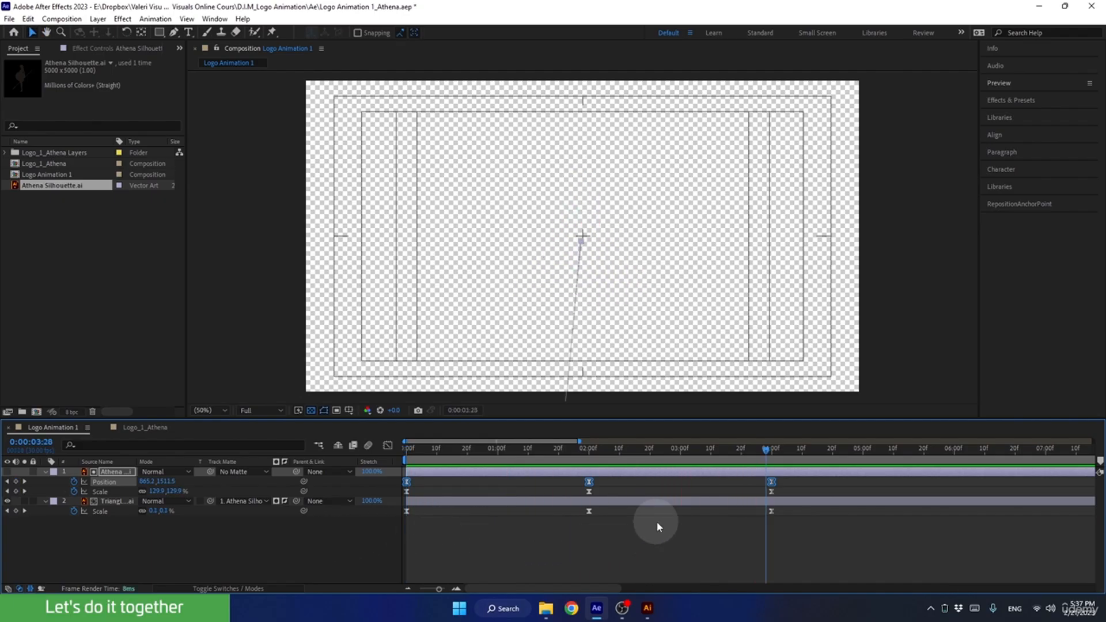
pyautogui.moveTo(715, 449); pyautogui.dragTo(368, 487)
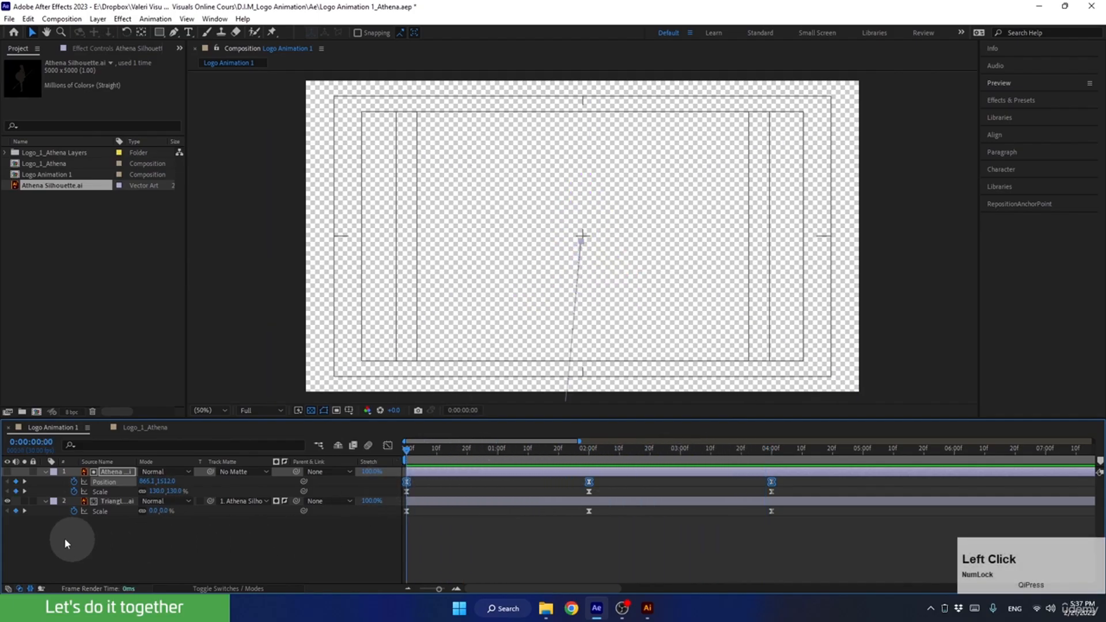
# Collapse the silhouette and triangle layers and pre-compose both as Icon Animation, moving all attributes into the new composition.
pyautogui.click(43, 472)
pyautogui.click(44, 482)
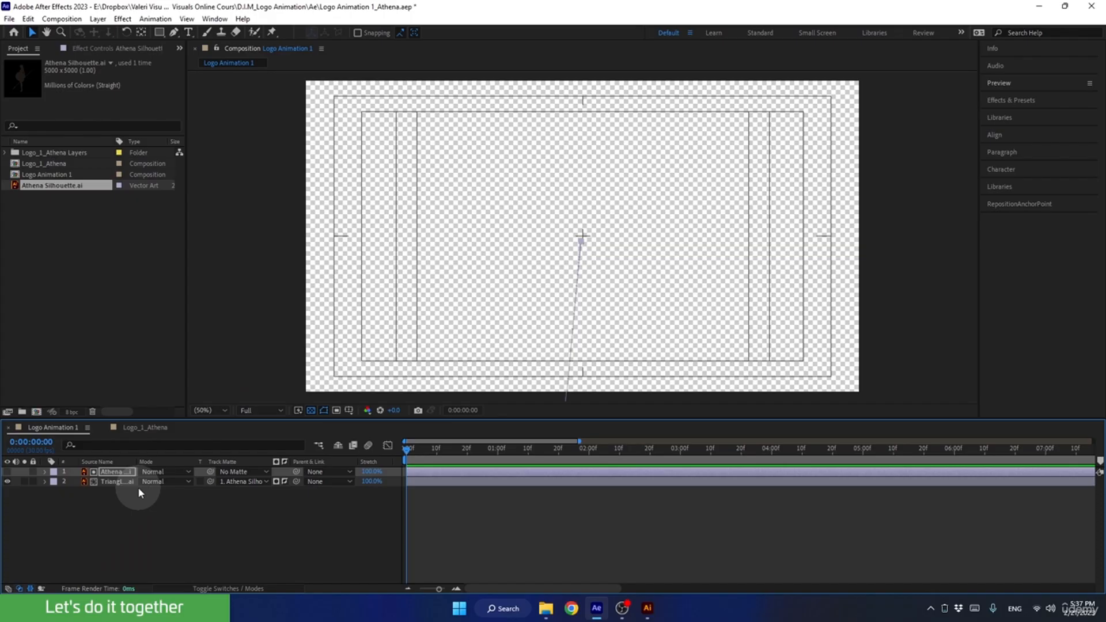
pyautogui.moveTo(148, 525); pyautogui.dragTo(90, 468)
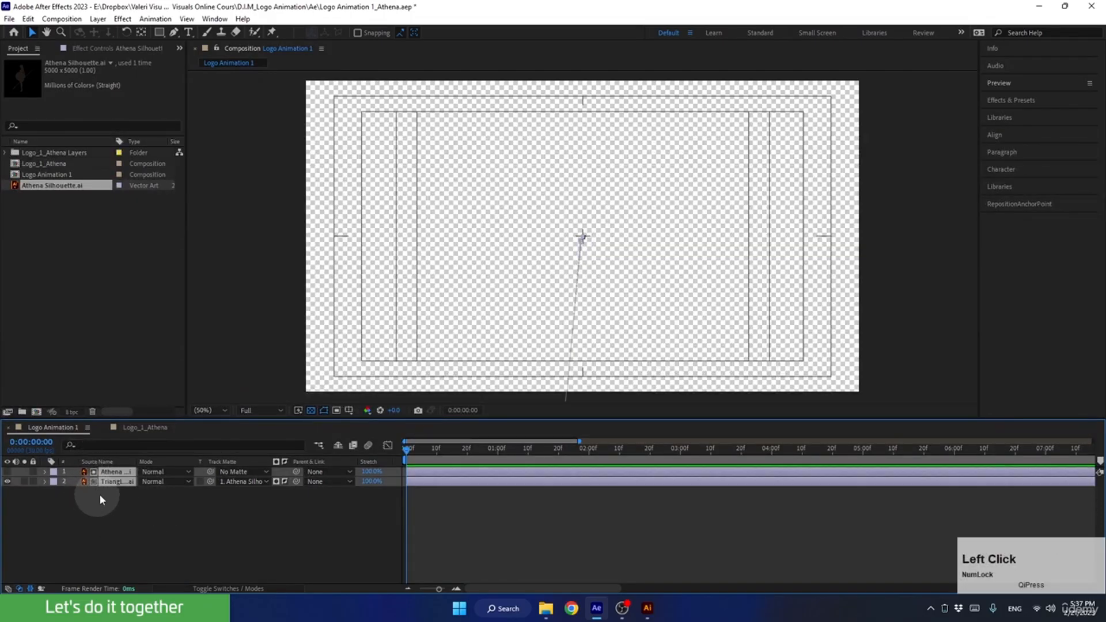
pyautogui.rightClick(112, 485)
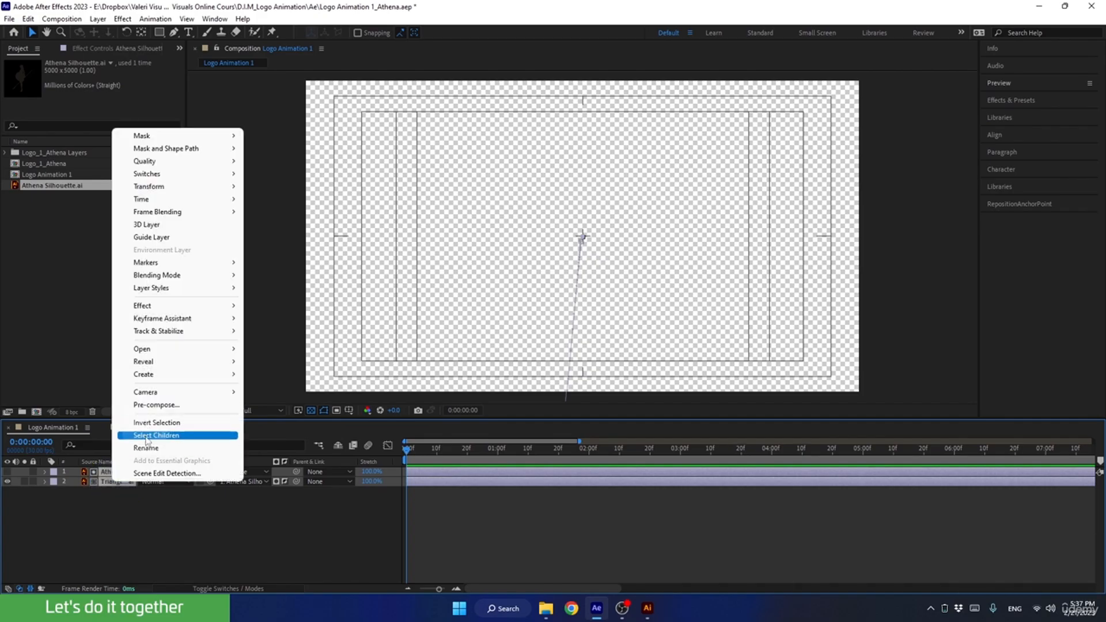
pyautogui.click(108, 487)
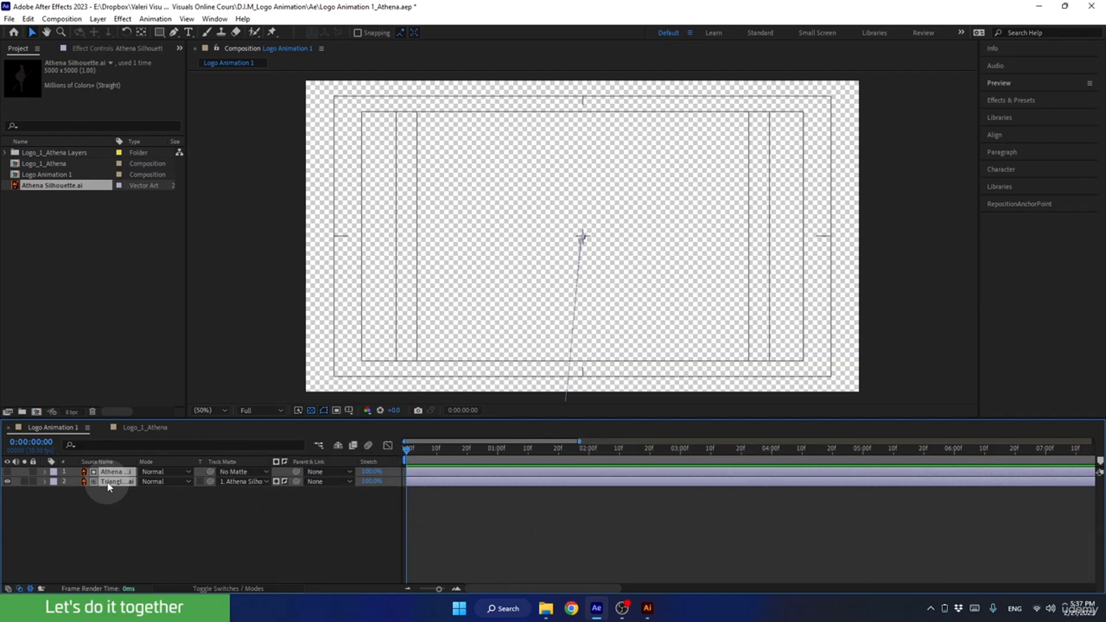
pyautogui.hotkey('ctrl', 'shift', 'c')
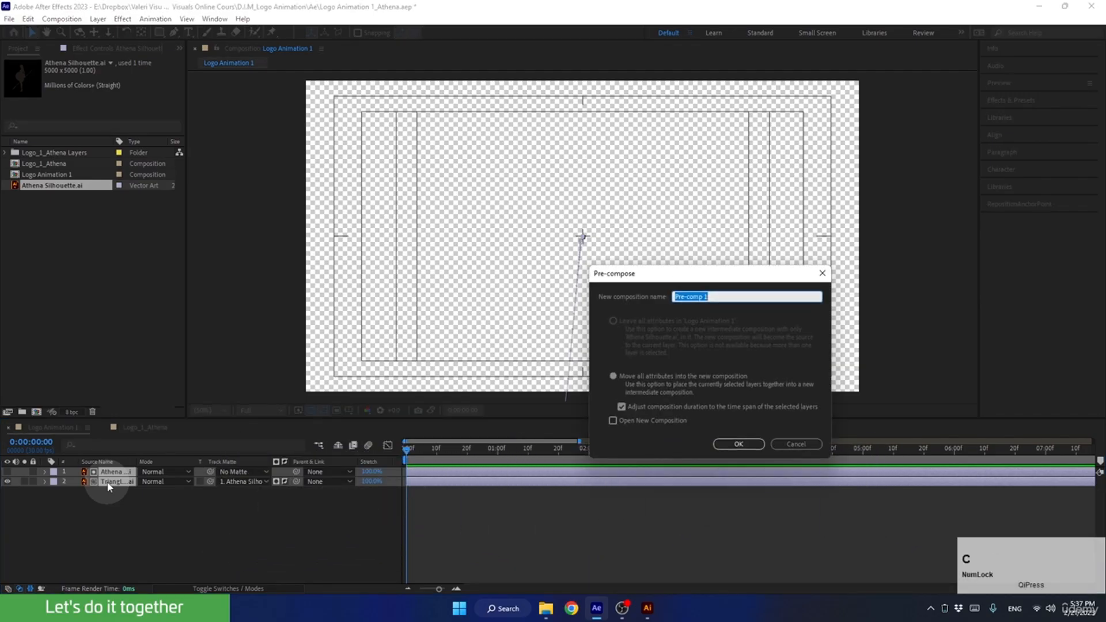
pyautogui.moveTo(707, 269); pyautogui.dragTo(612, 179)
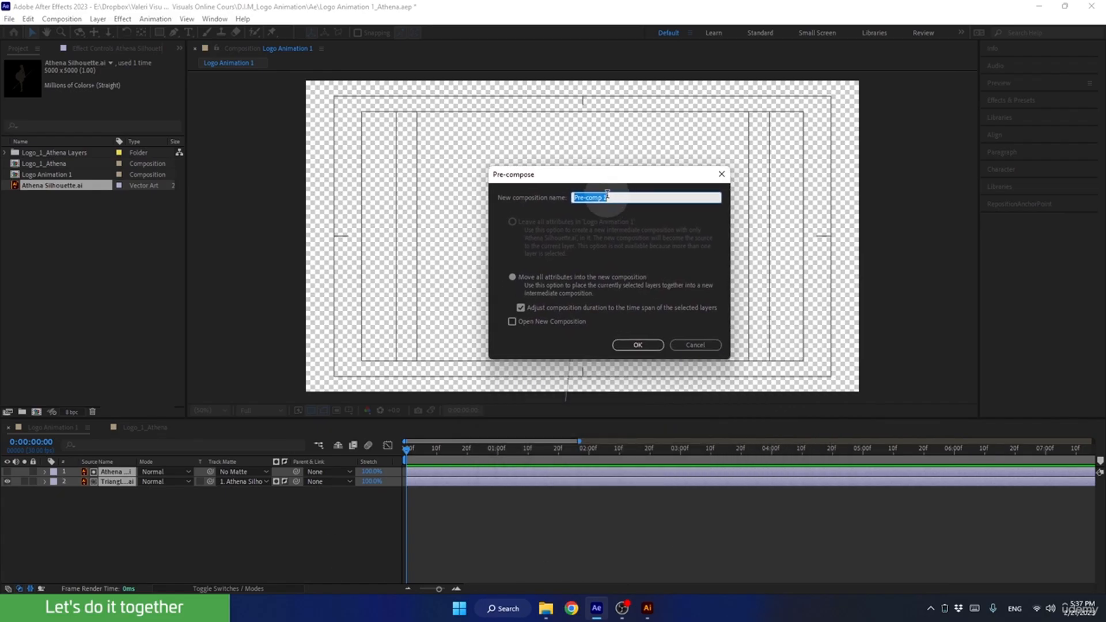
pyautogui.write('Icon Animation')
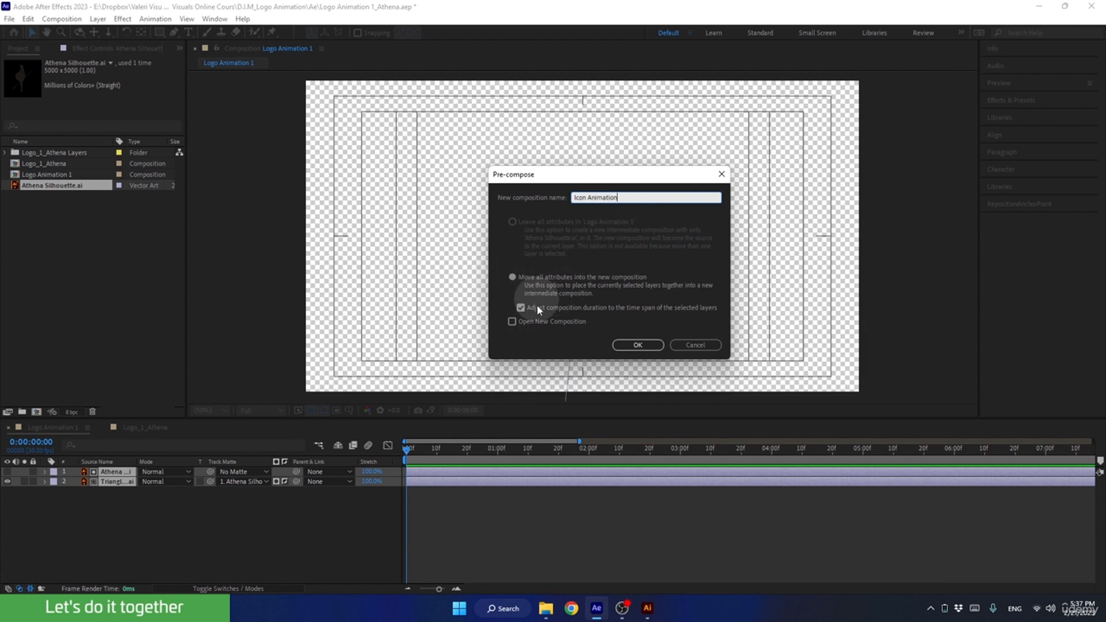
pyautogui.click(637, 343)
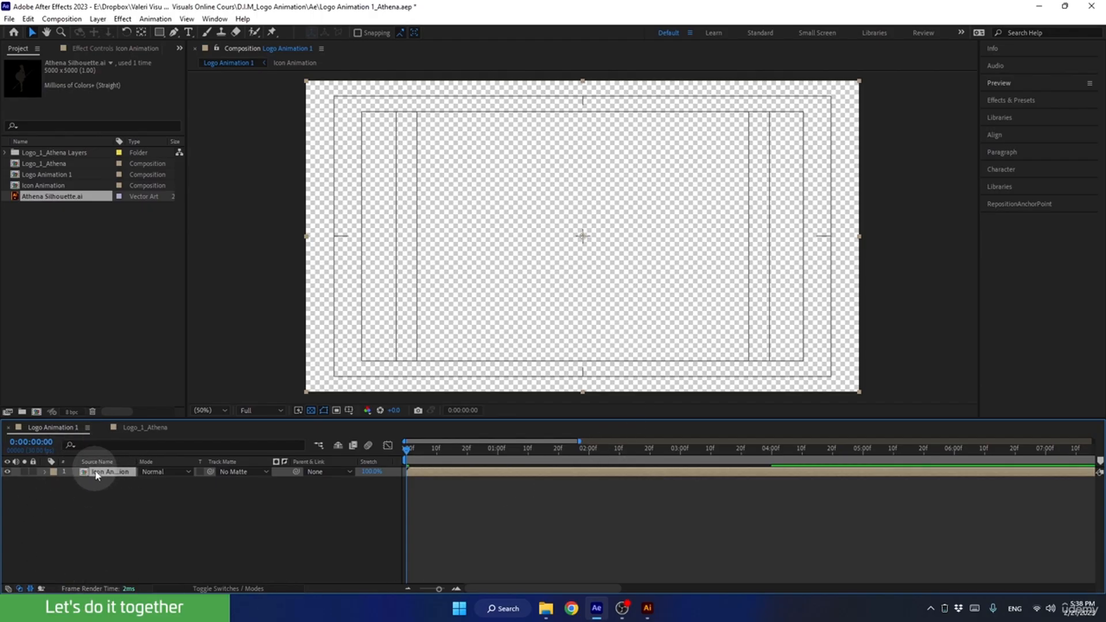
# Inspect the Icon Animation composition and its two nested layers, and return to Logo Animation 1.
pyautogui.click(44, 186)
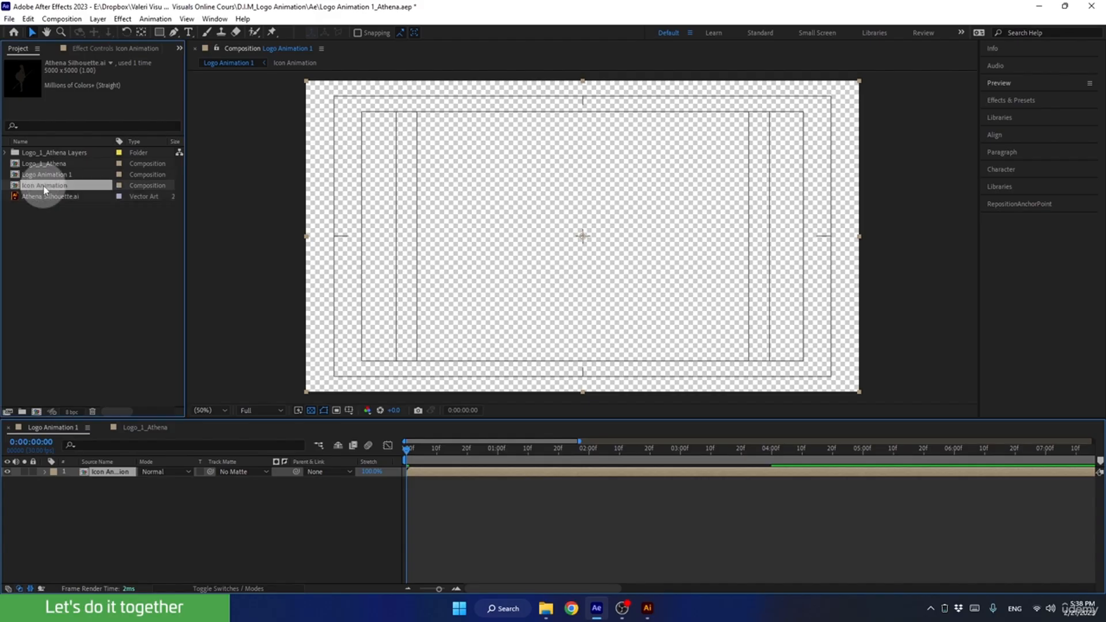
pyautogui.click(96, 475)
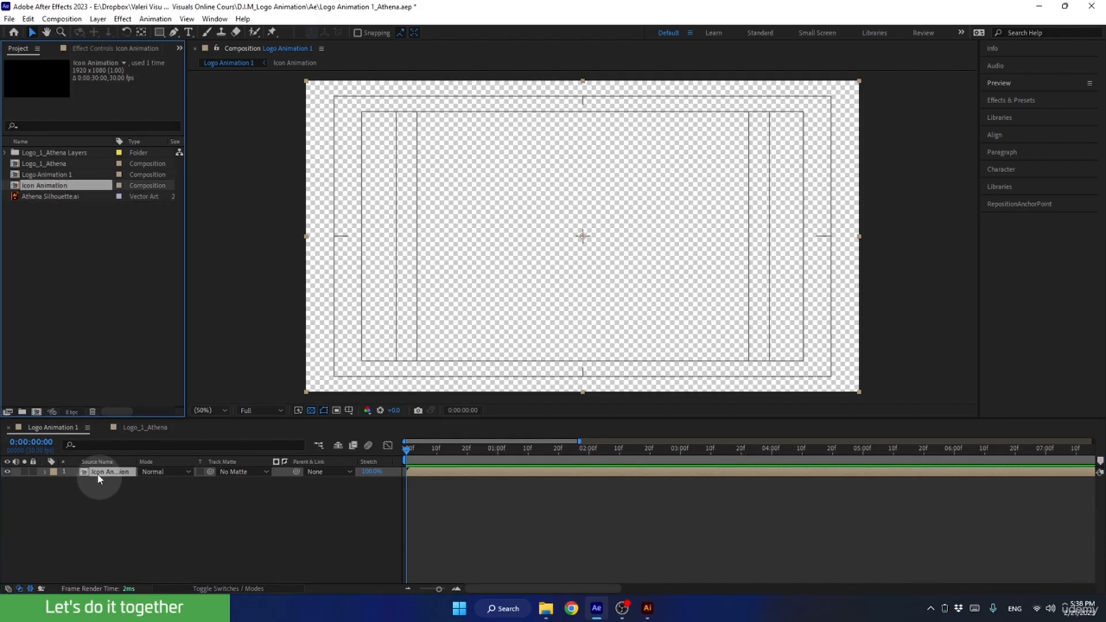
pyautogui.doubleClick(99, 478)
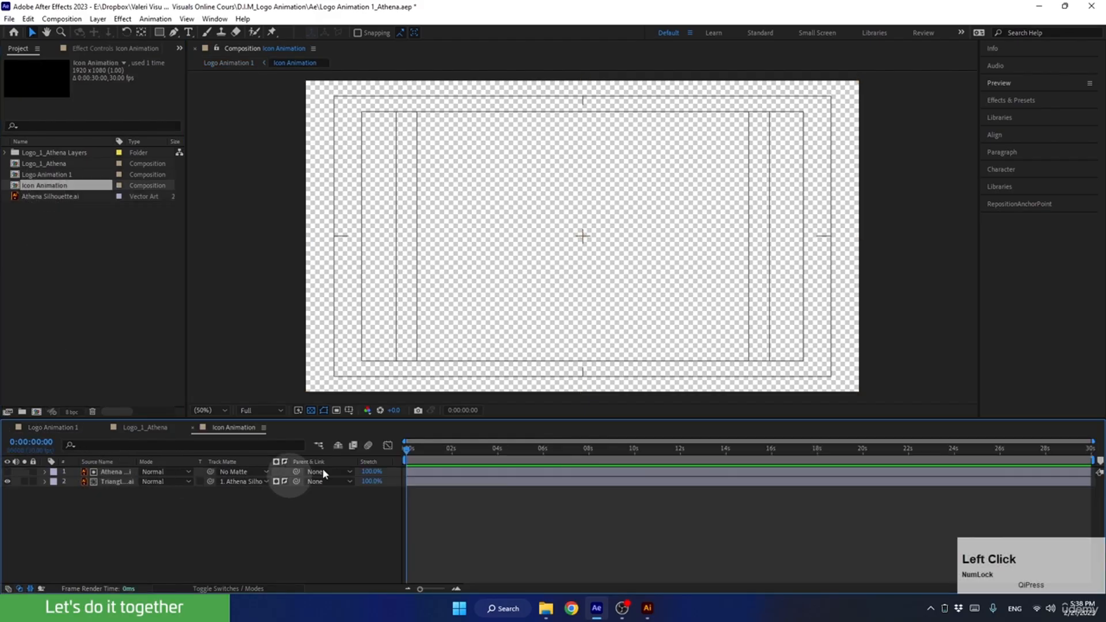
pyautogui.moveTo(410, 450)
pyautogui.mouseDown()
pyautogui.moveTo(481, 451)
pyautogui.moveTo(425, 449)
pyautogui.moveTo(458, 452)
pyautogui.moveTo(405, 462)
pyautogui.mouseUp()
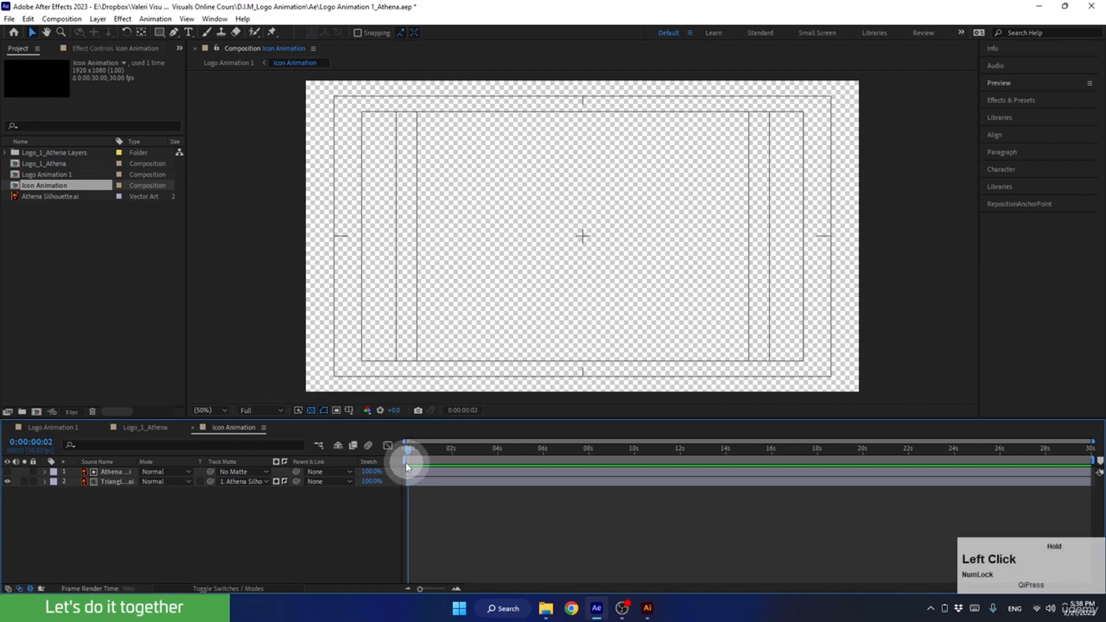
pyautogui.click(44, 426)
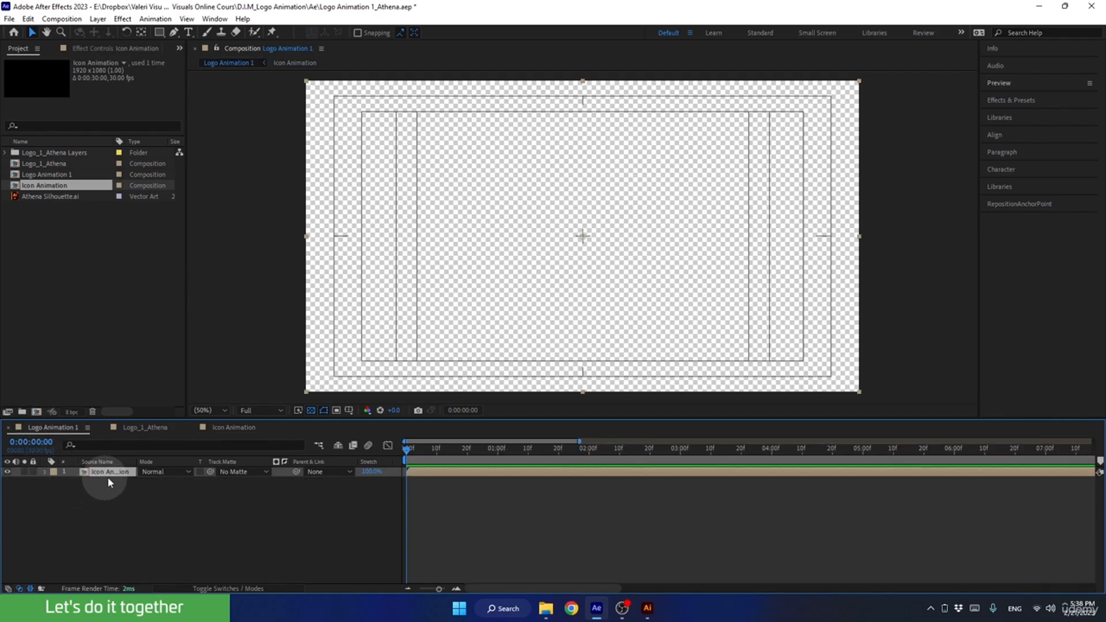
# Hide the Icon Animation layer and copy the A and Triangle layers from Logo_1_Athena into Logo Animation 1.
pyautogui.click(7, 473)
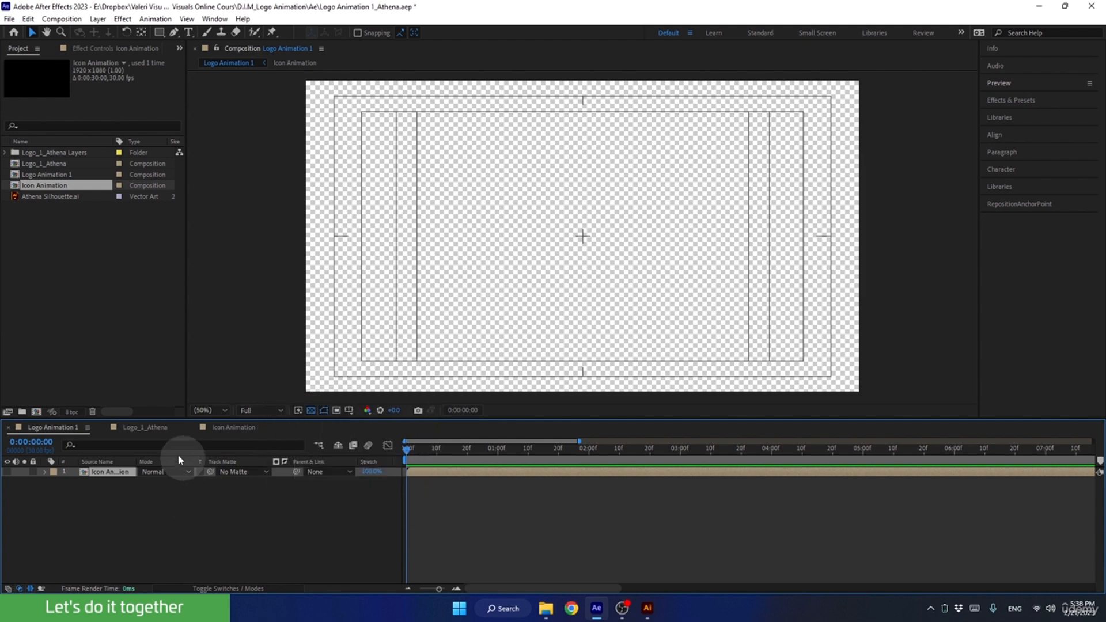
pyautogui.click(144, 429)
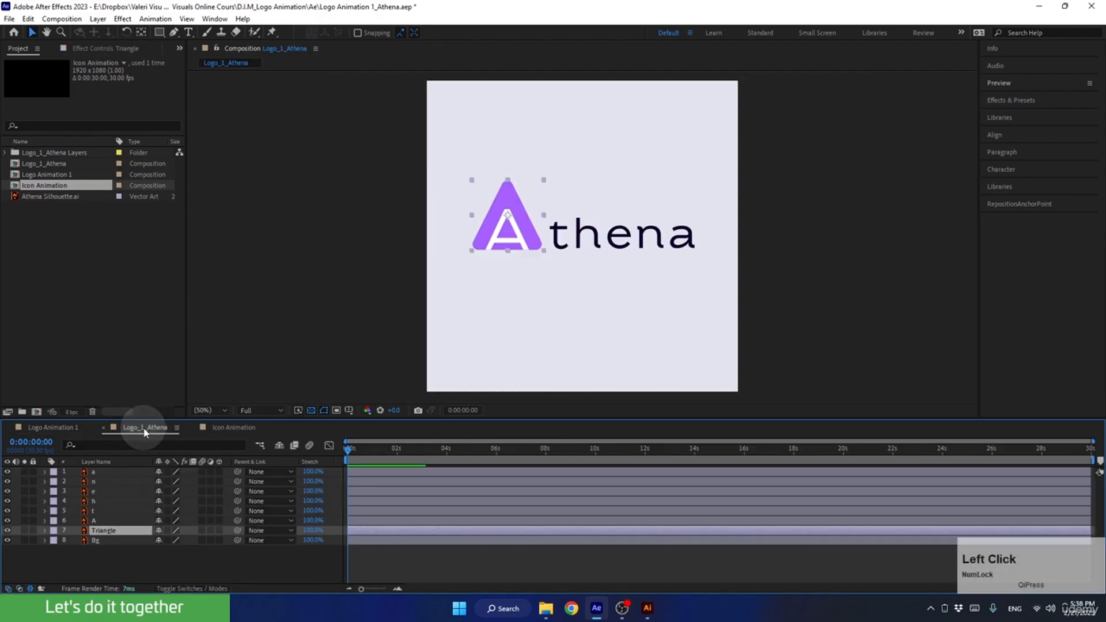
pyautogui.click(101, 521)
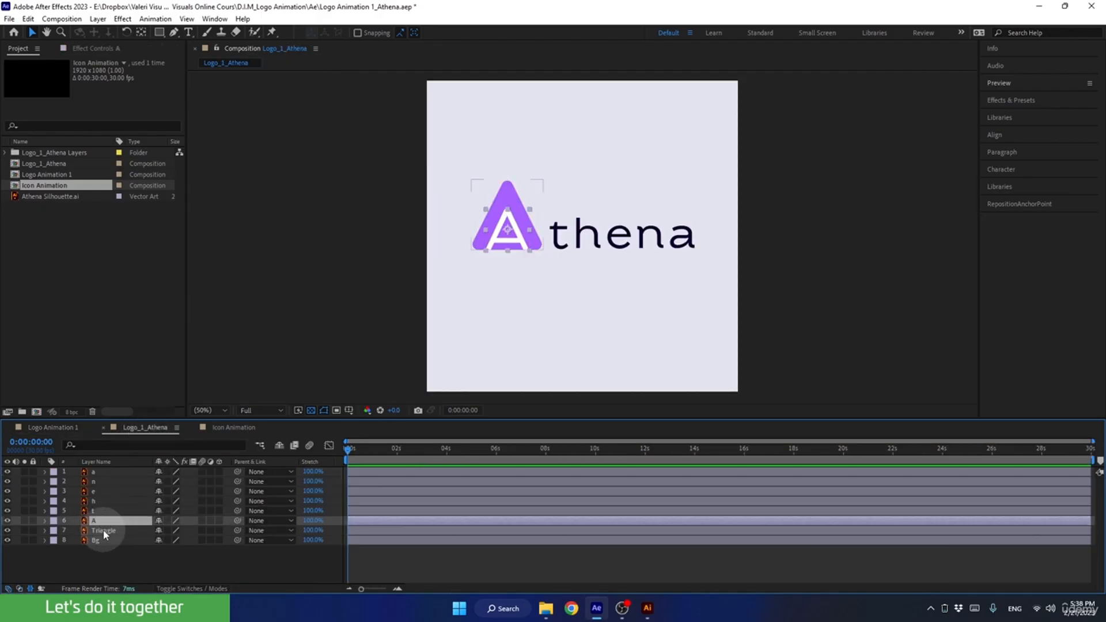
pyautogui.keyDown('ctrl'); pyautogui.click(102, 530); pyautogui.keyUp('ctrl')
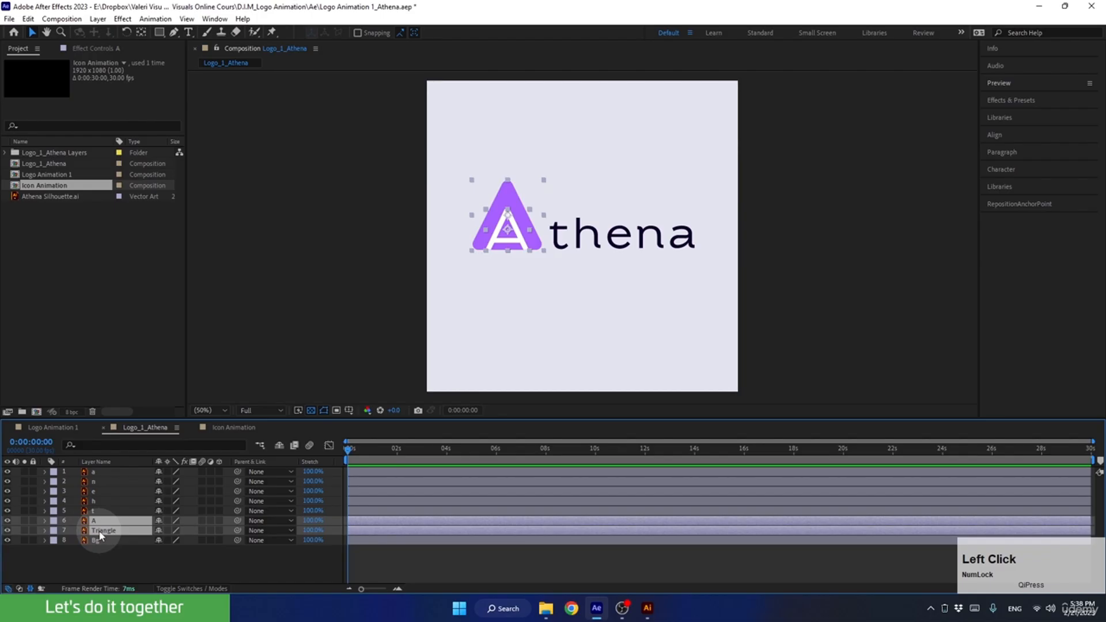
pyautogui.hotkey('ctrl', 'c')
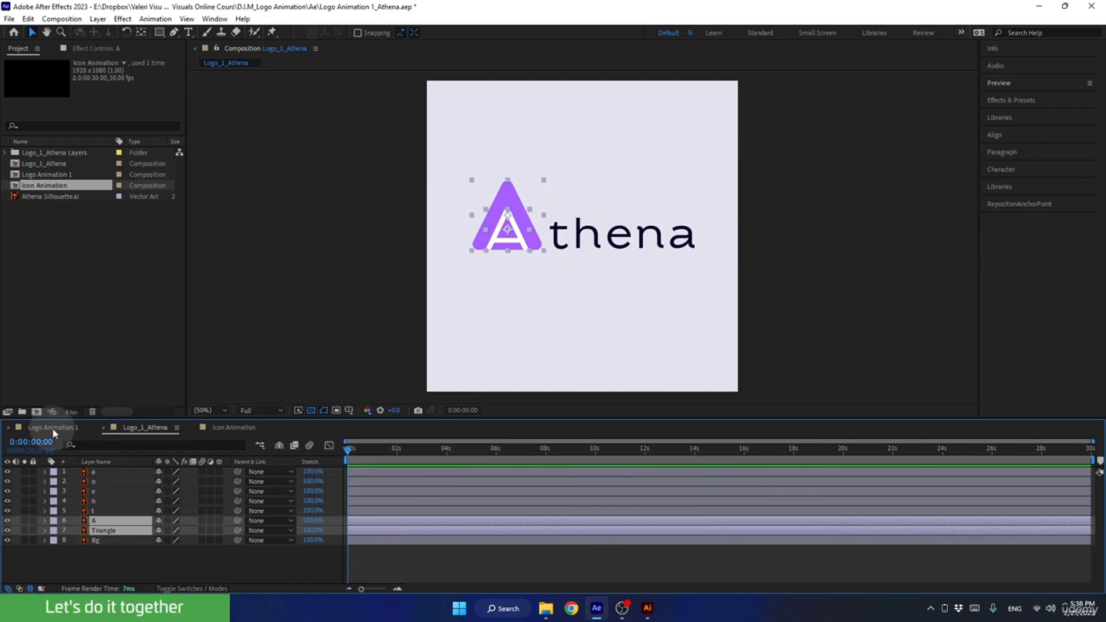
pyautogui.click(52, 427)
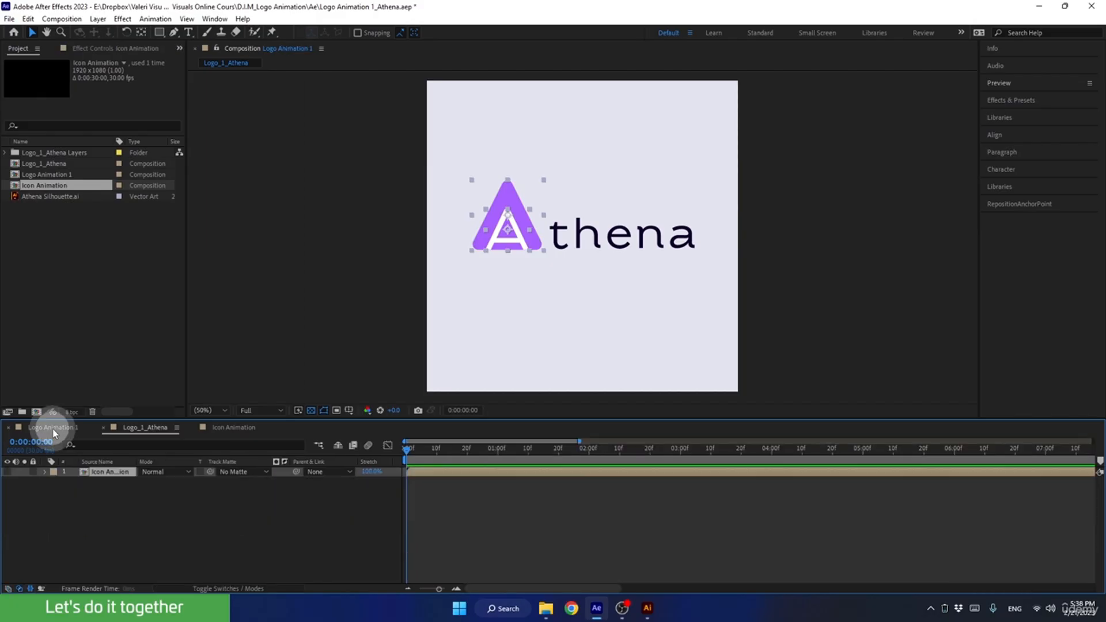
pyautogui.click(83, 474)
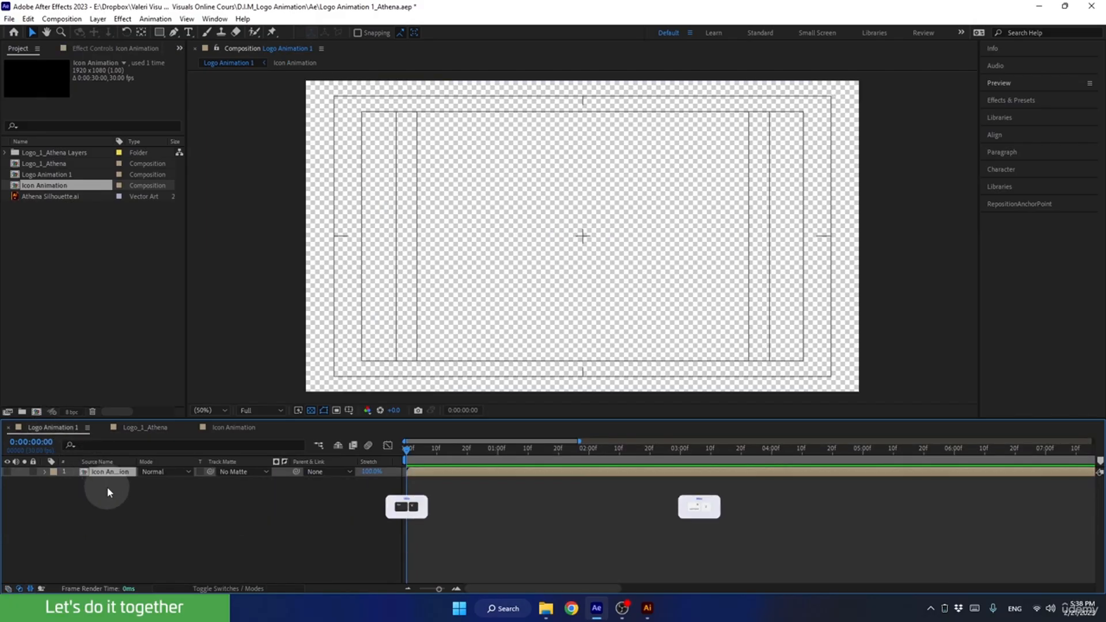
pyautogui.hotkey('ctrl', 'v')
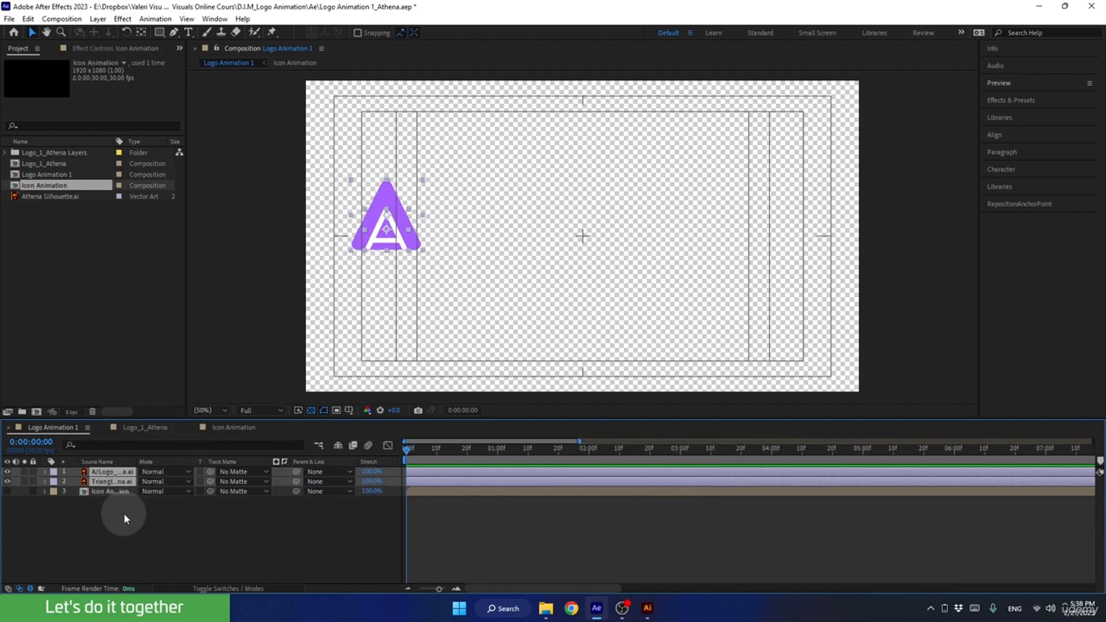
# Try the A layer below the triangle layer in the stacking order, and restore it above the triangle.
pyautogui.click(111, 481)
pyautogui.moveTo(110, 475); pyautogui.dragTo(109, 485)
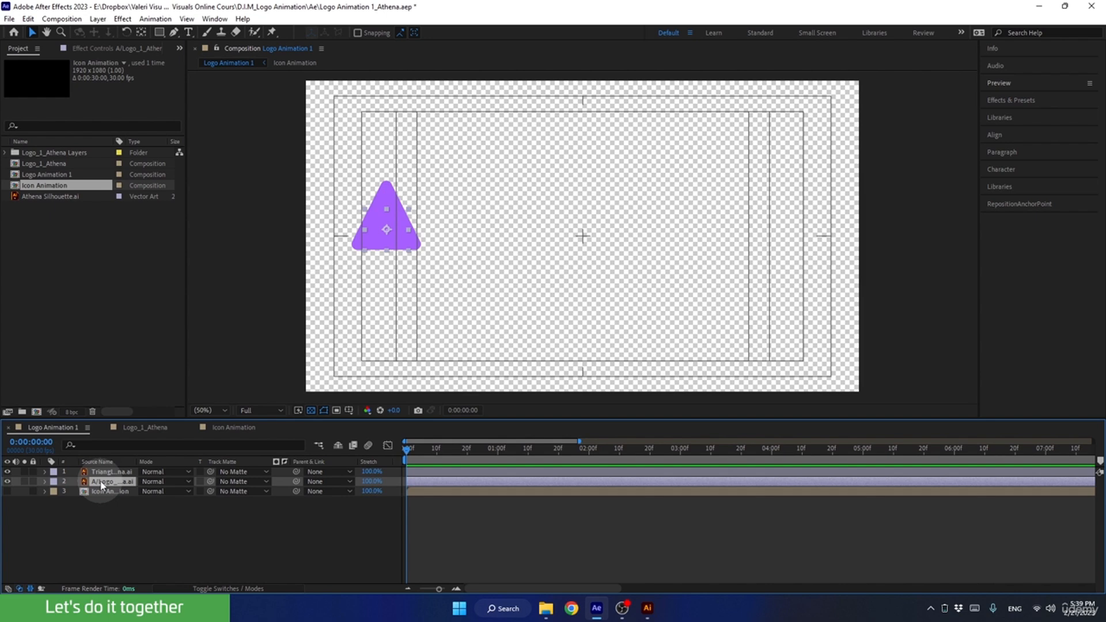
pyautogui.moveTo(102, 486); pyautogui.dragTo(98, 472)
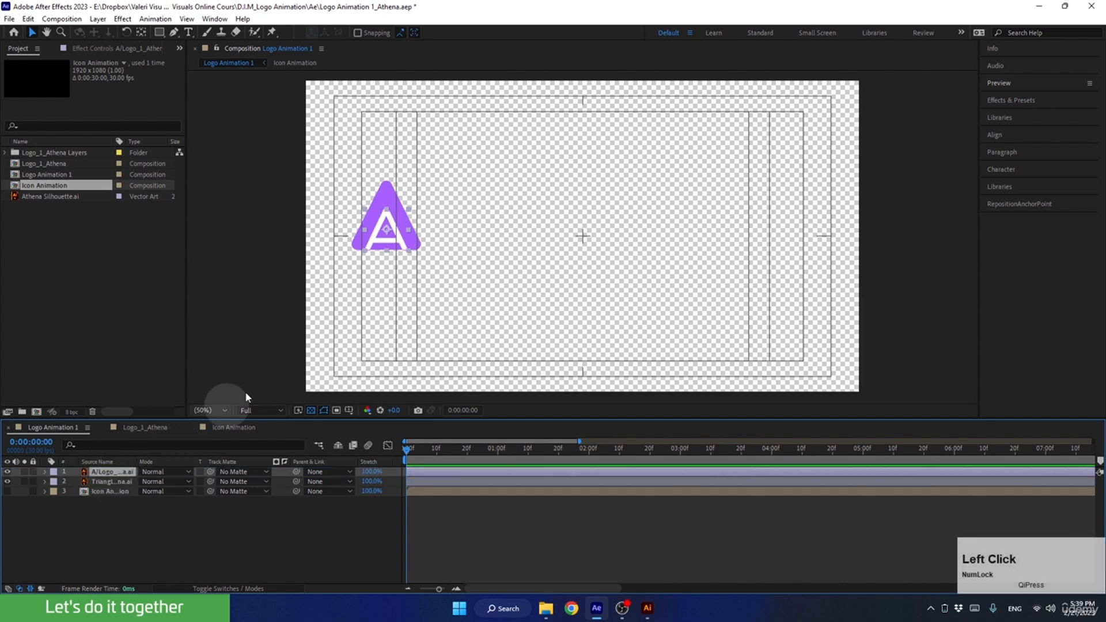
# Center the A and triangle layers in the composition and set the scale of both to 200%.
pyautogui.click(320, 159)
pyautogui.moveTo(323, 158); pyautogui.dragTo(458, 275)
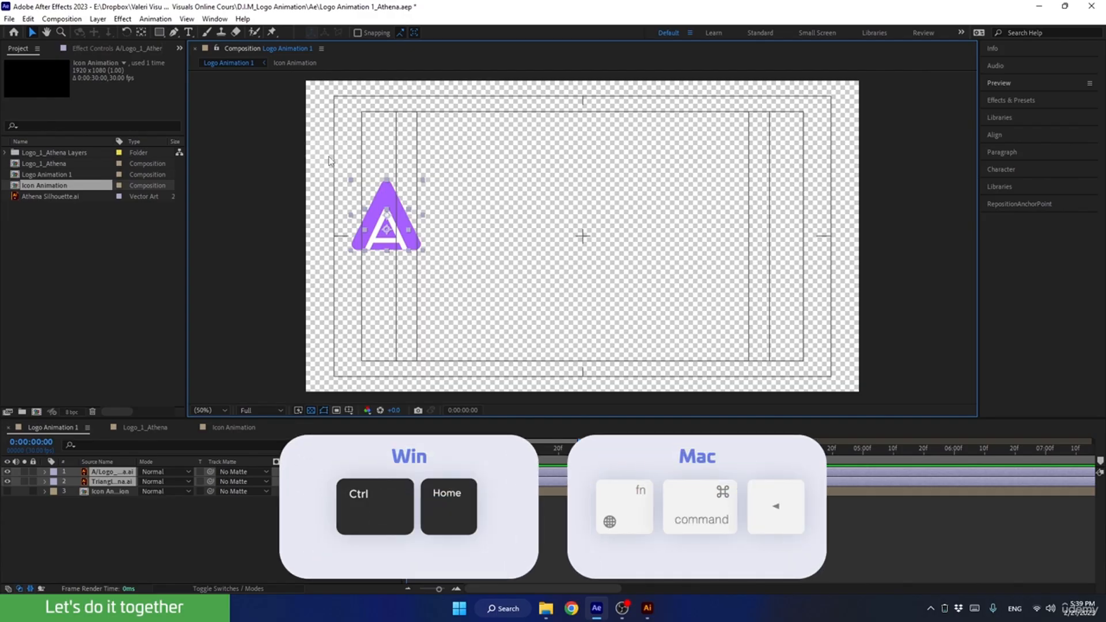
pyautogui.hotkey('ctrl', 'Home')
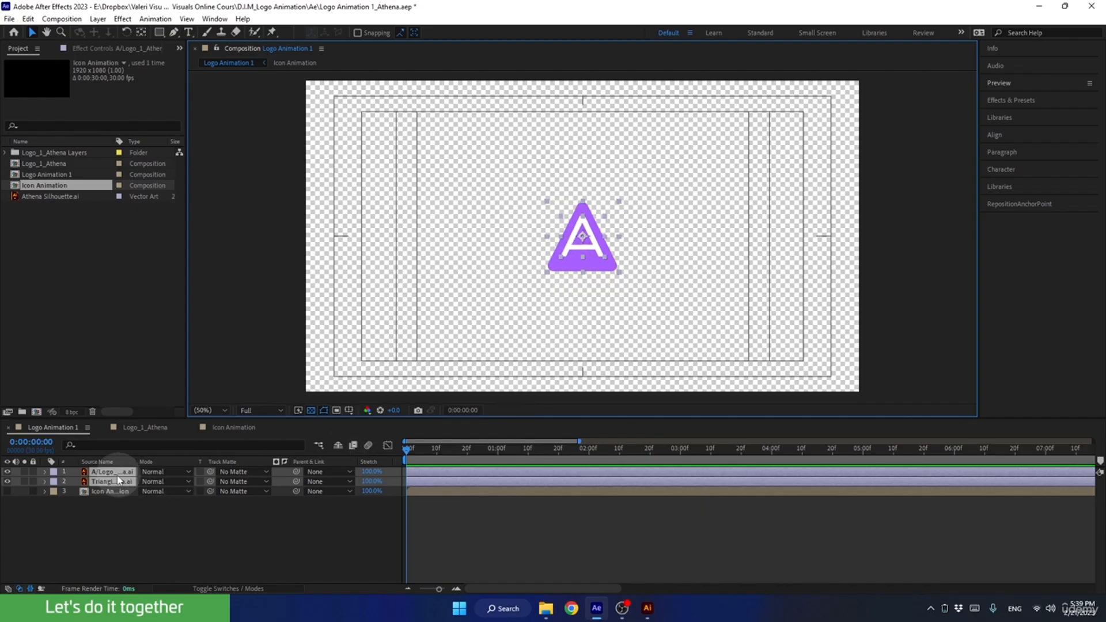
pyautogui.press('s')
pyautogui.click(156, 481)
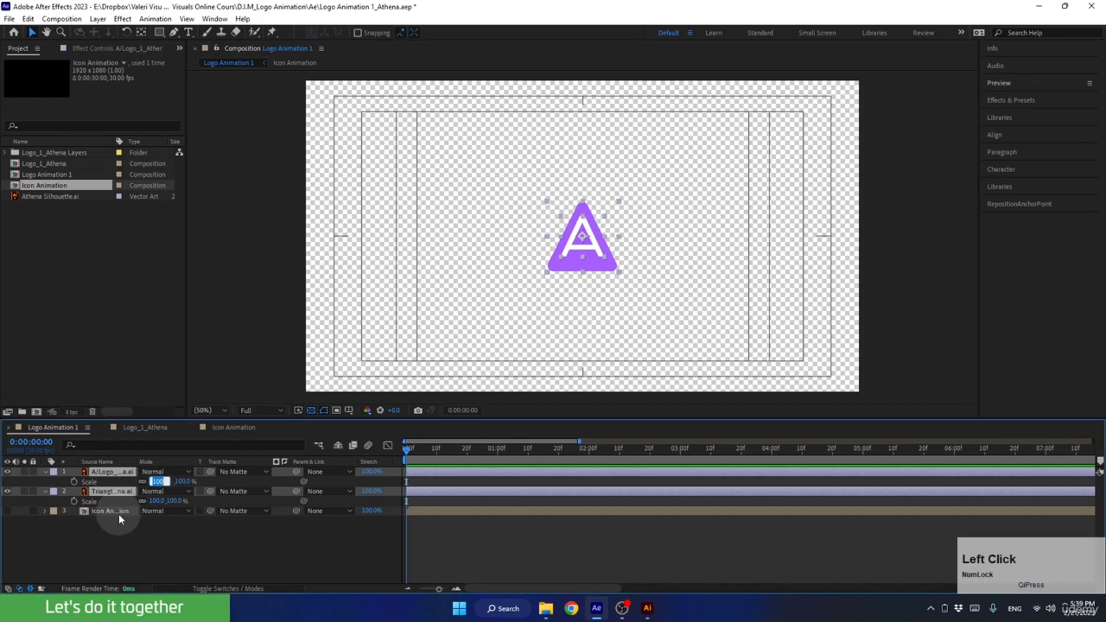
pyautogui.write('200')
pyautogui.press('Return')
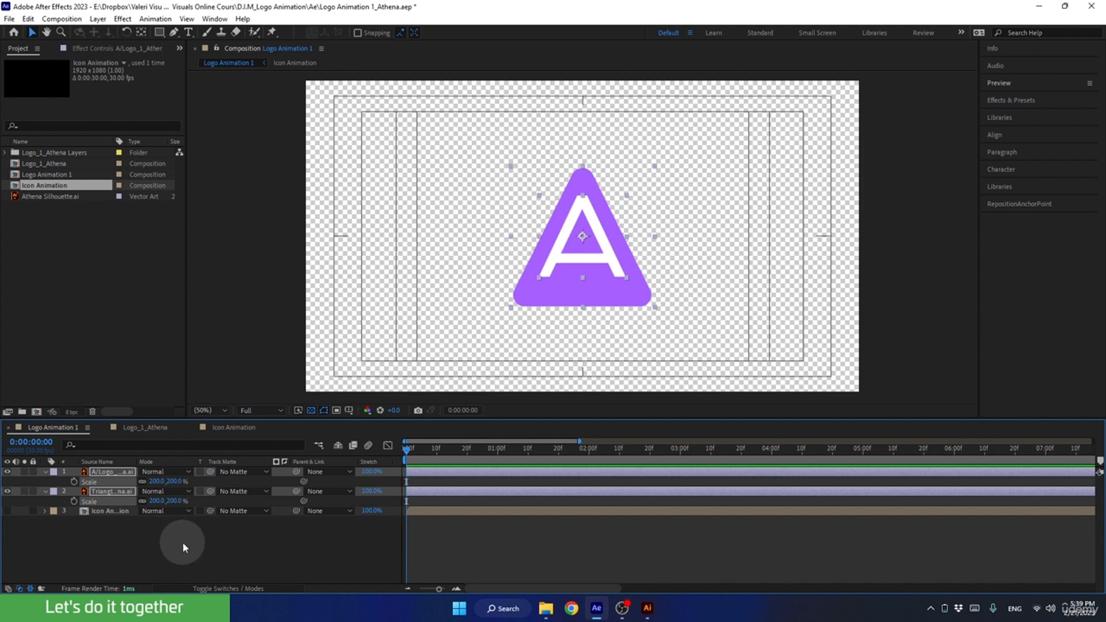
# Turn on continuous rasterization for the A and triangle layers and switch off the transparency grid.
pyautogui.click(227, 588)
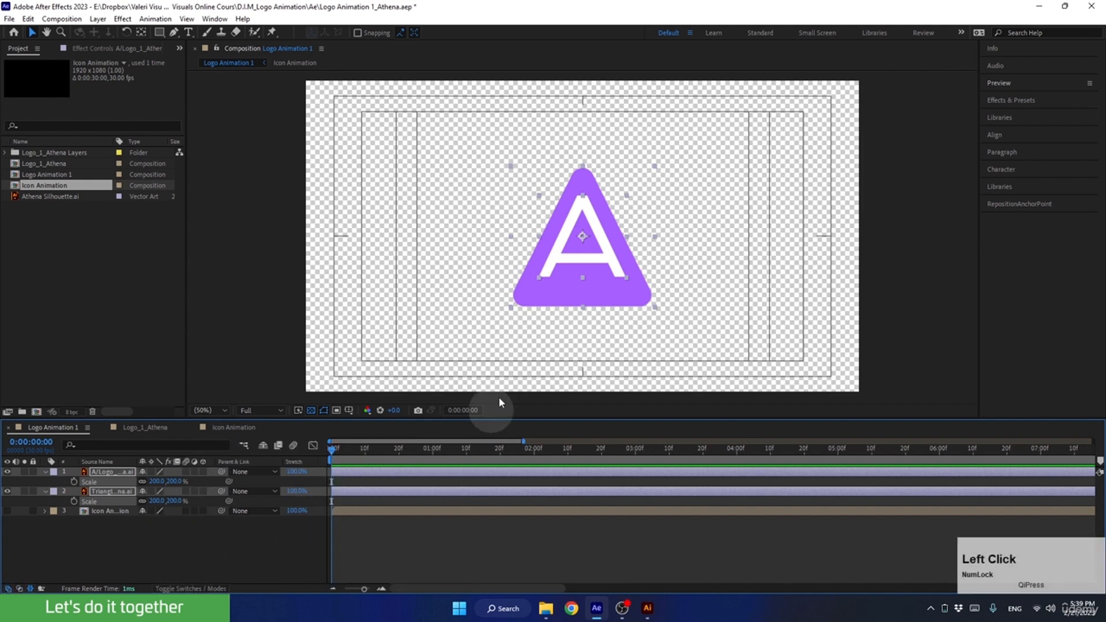
pyautogui.click(150, 472)
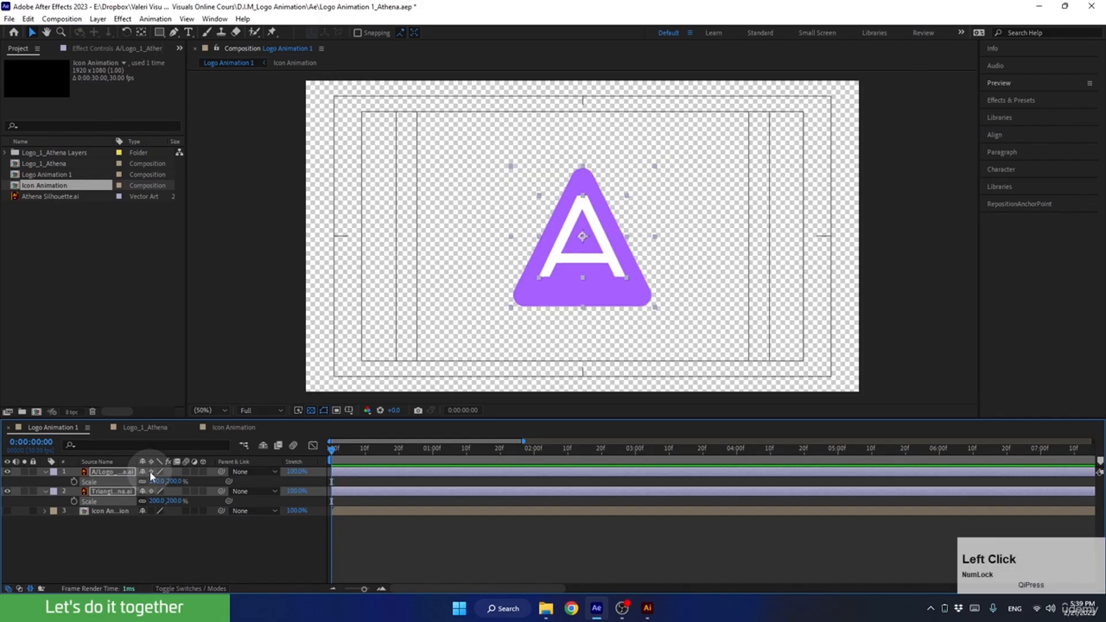
pyautogui.click(311, 410)
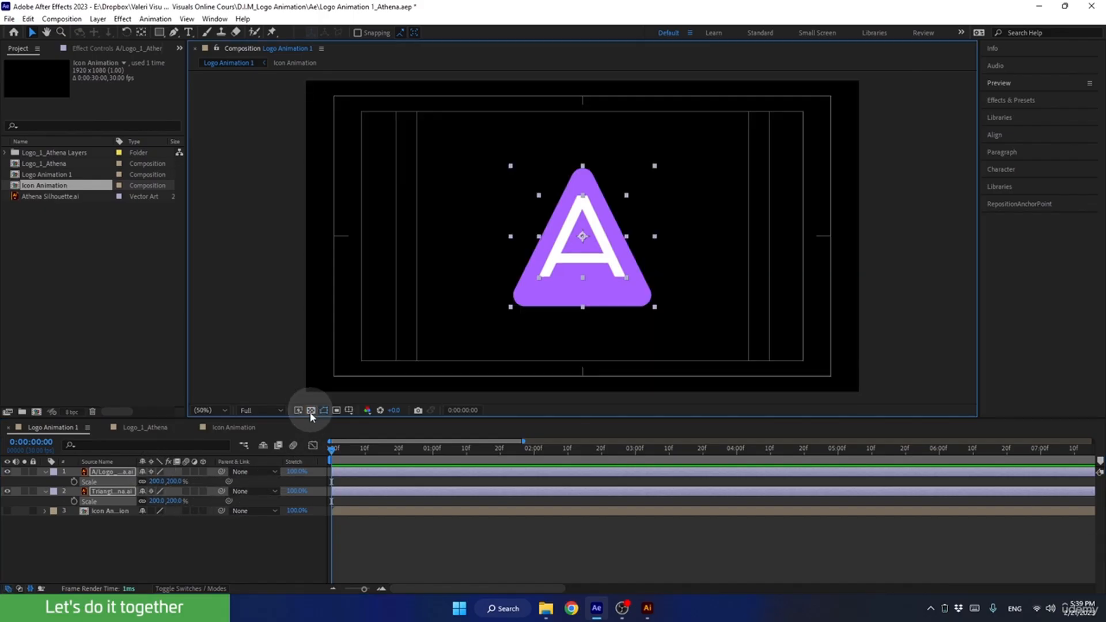
# Collapse the layer properties and move the A layer straight down until its feet meet the triangle's bottom edge.
pyautogui.click(46, 473)
pyautogui.click(87, 503)
pyautogui.click(104, 473)
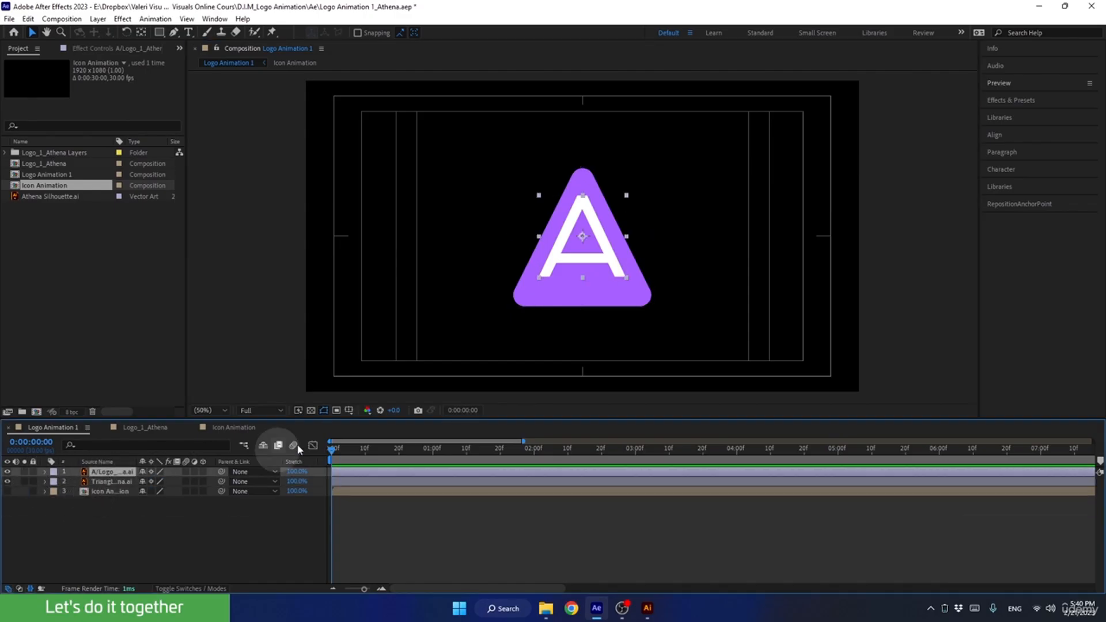
pyautogui.moveTo(565, 262); pyautogui.dragTo(568, 288)
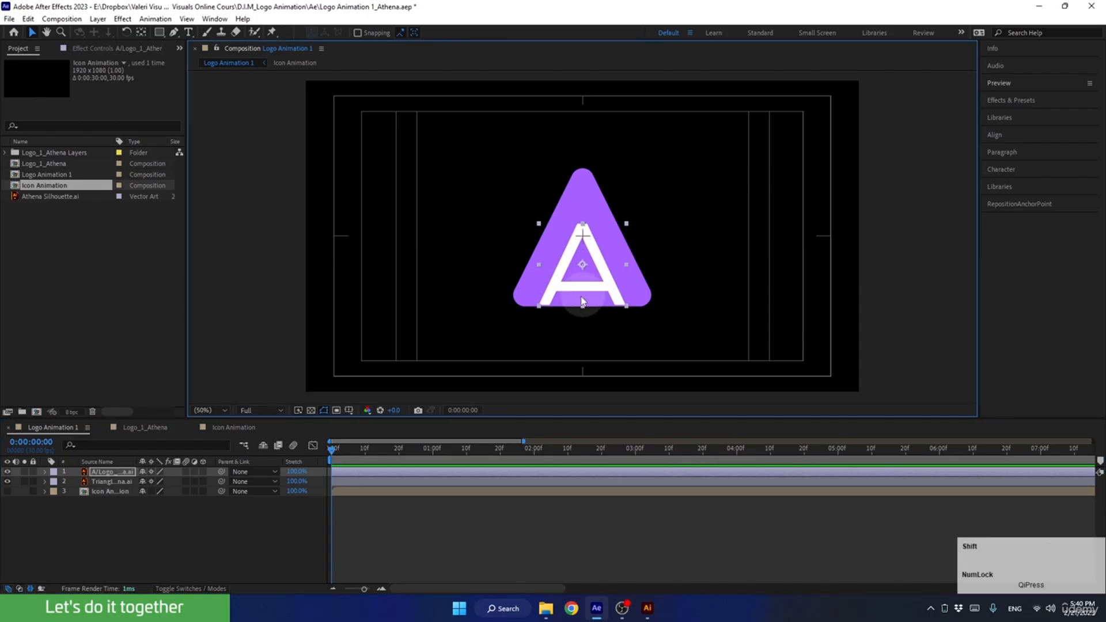
pyautogui.press('Down')
pyautogui.press('Down')
pyautogui.press('Down')
pyautogui.press('Down')
pyautogui.press('Down')
pyautogui.press('Down')
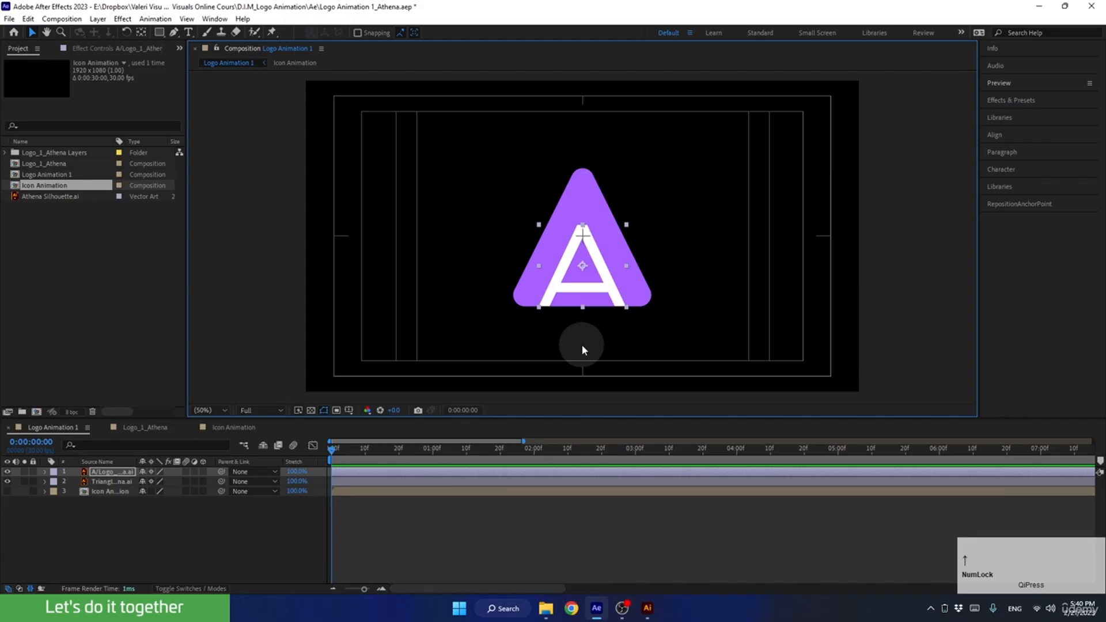
# Use the A layer as an inverted alpha track matte for the triangle layer, and show the transparency grid.
pyautogui.click(176, 585)
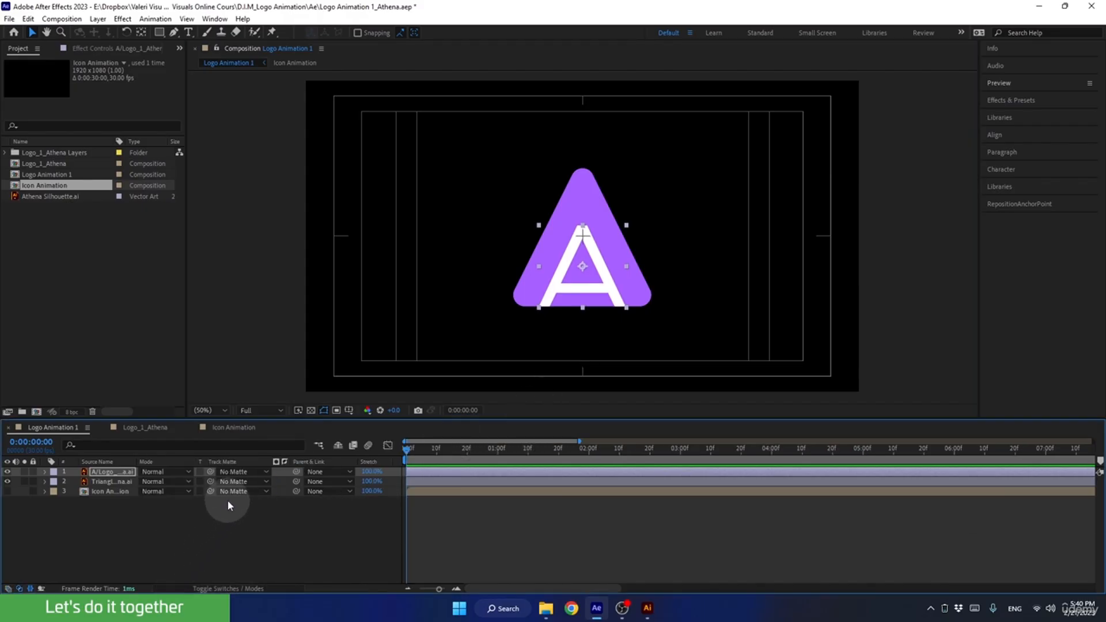
pyautogui.click(128, 482)
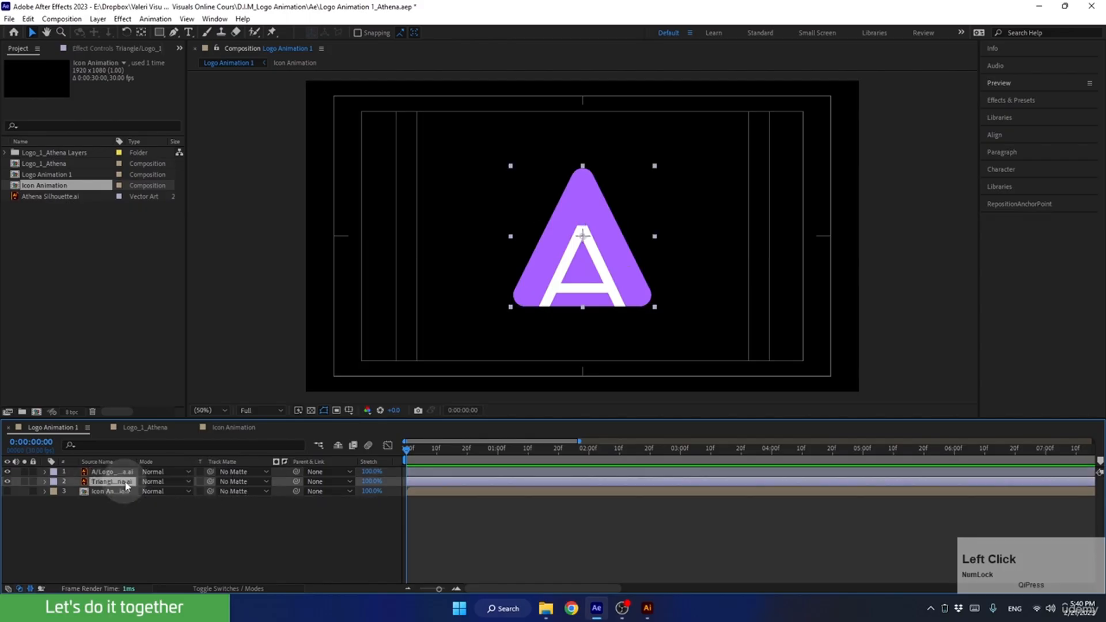
pyautogui.moveTo(210, 482); pyautogui.dragTo(104, 476)
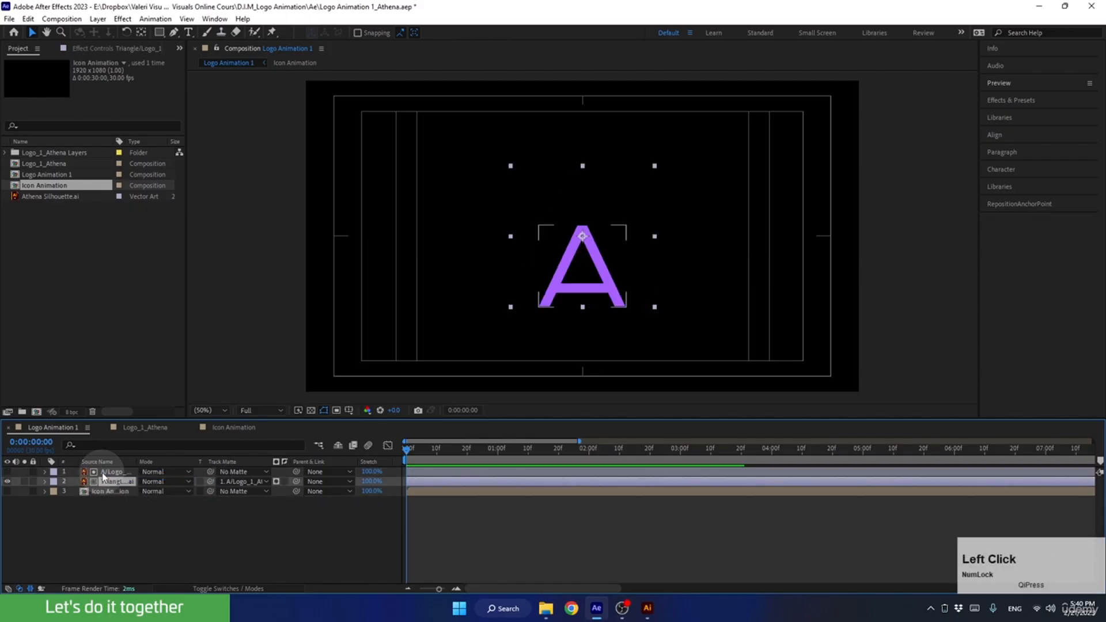
pyautogui.click(286, 484)
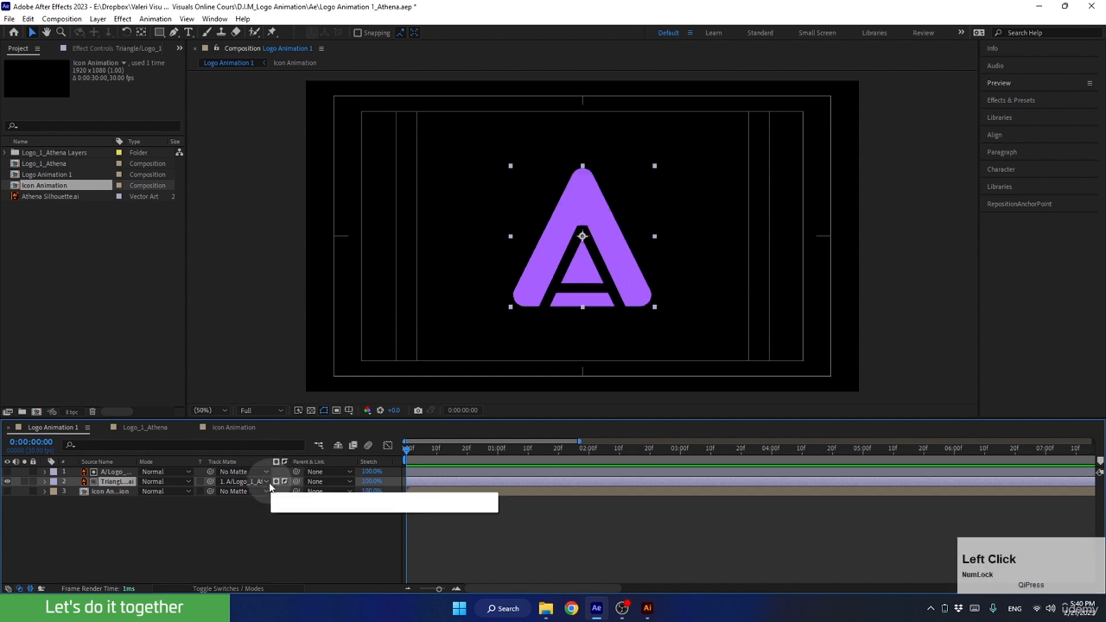
pyautogui.click(310, 410)
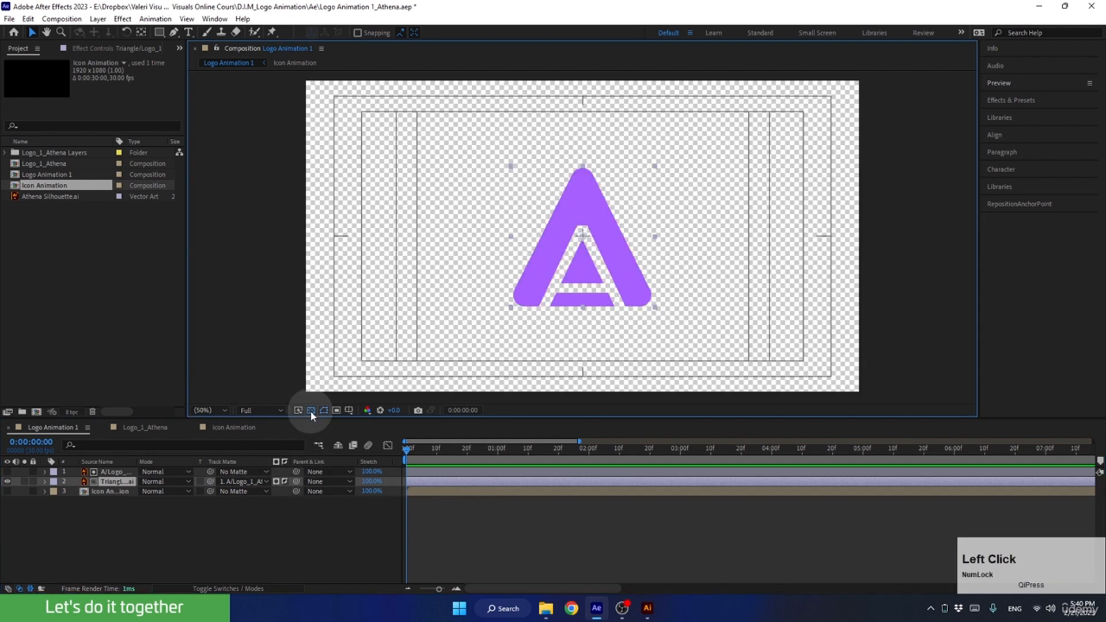
pyautogui.click(311, 411)
pyautogui.click(311, 411)
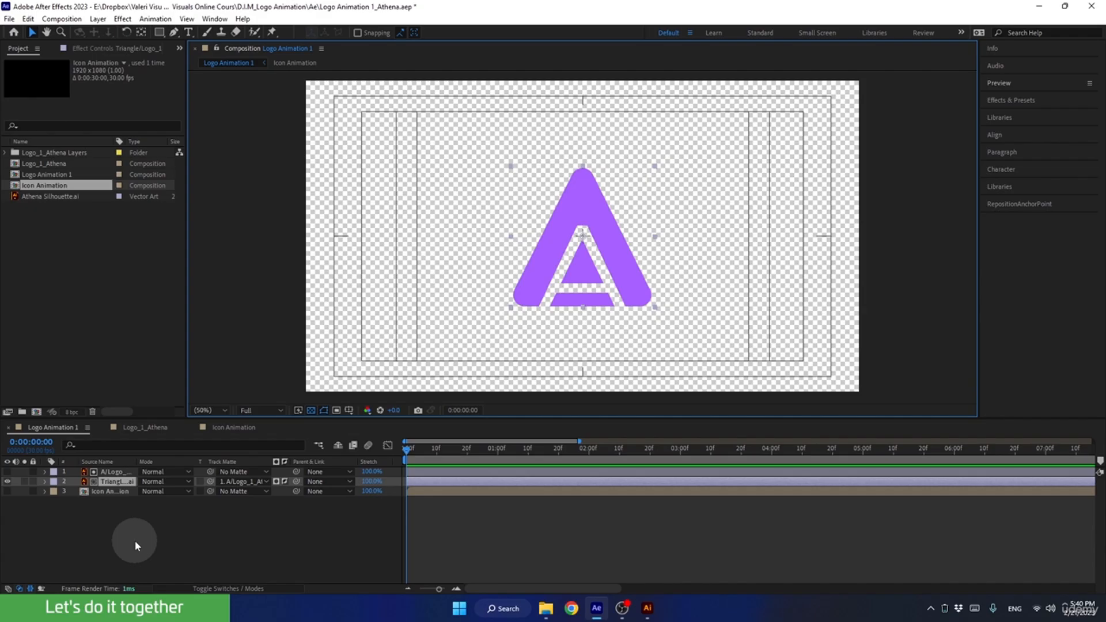
# Keyframe the A layer's scale from 500% at 0 seconds to 200% at 2 seconds.
pyautogui.click(111, 472)
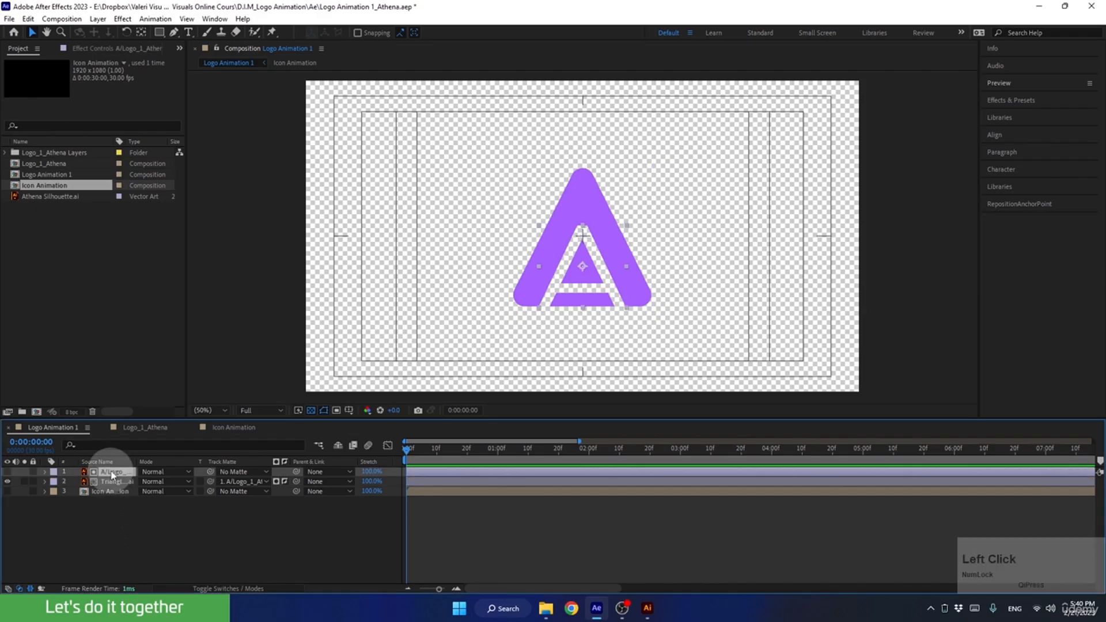
pyautogui.press('s')
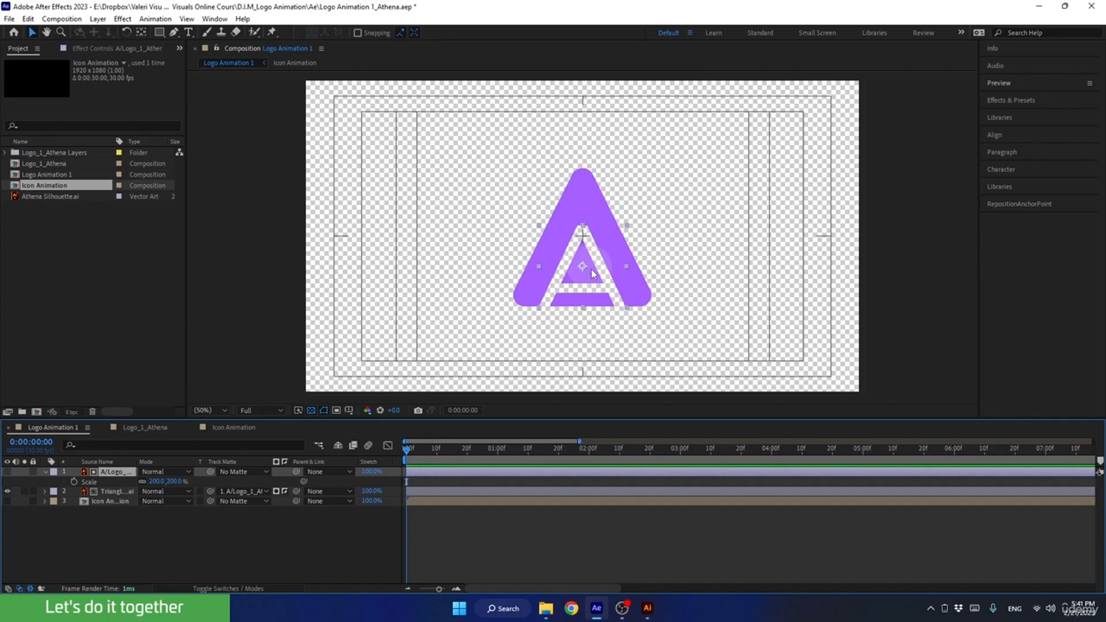
pyautogui.moveTo(426, 452); pyautogui.dragTo(590, 461)
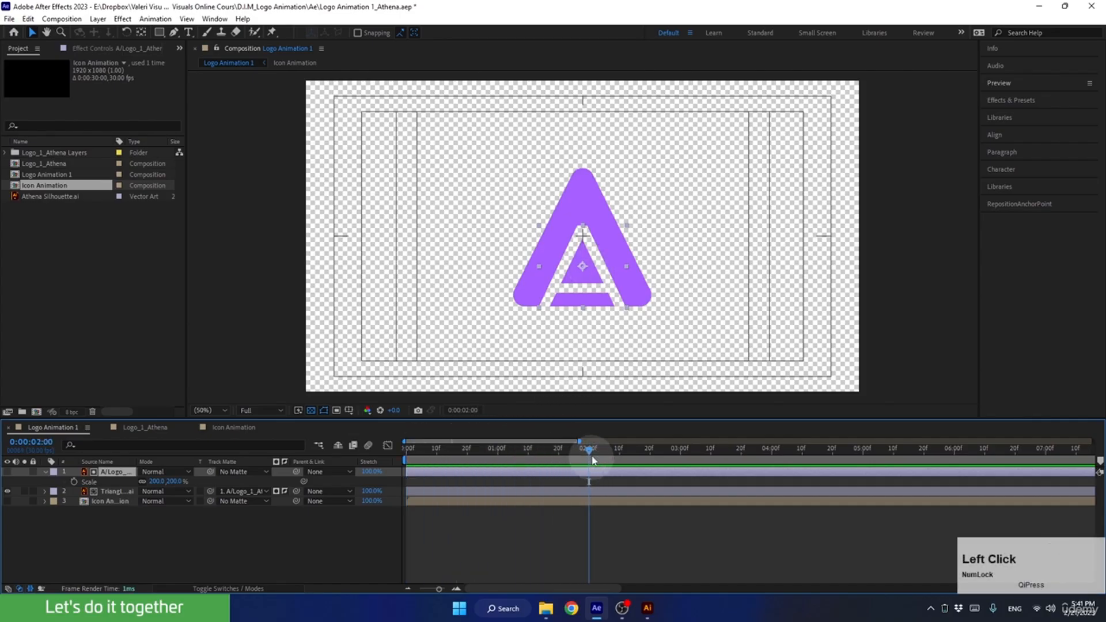
pyautogui.click(74, 482)
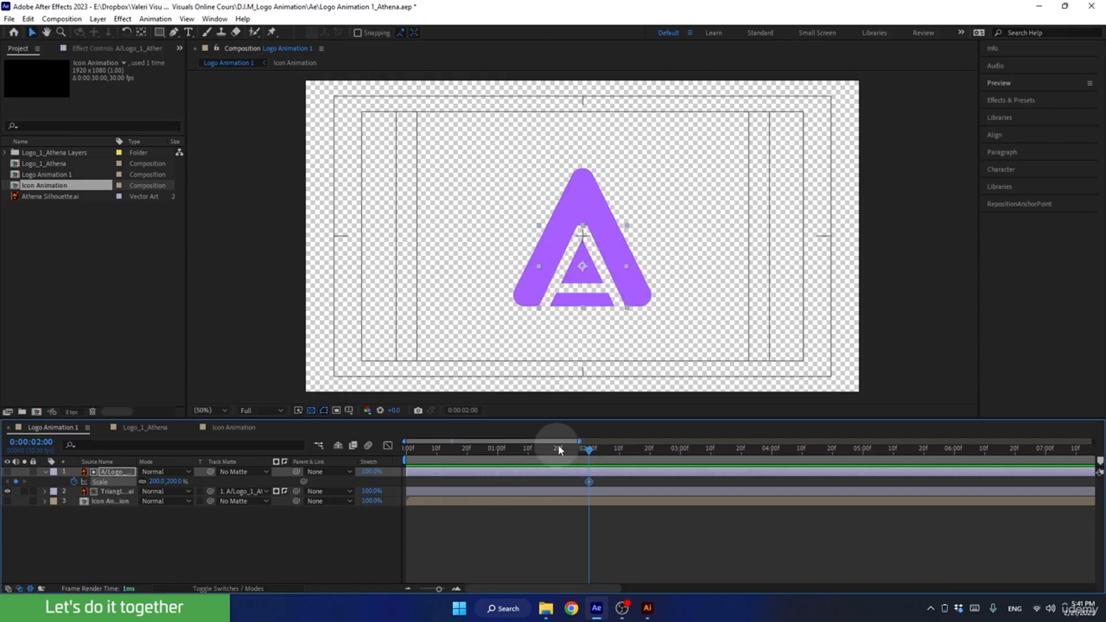
pyautogui.moveTo(578, 448); pyautogui.dragTo(260, 515)
pyautogui.moveTo(155, 481); pyautogui.dragTo(341, 491)
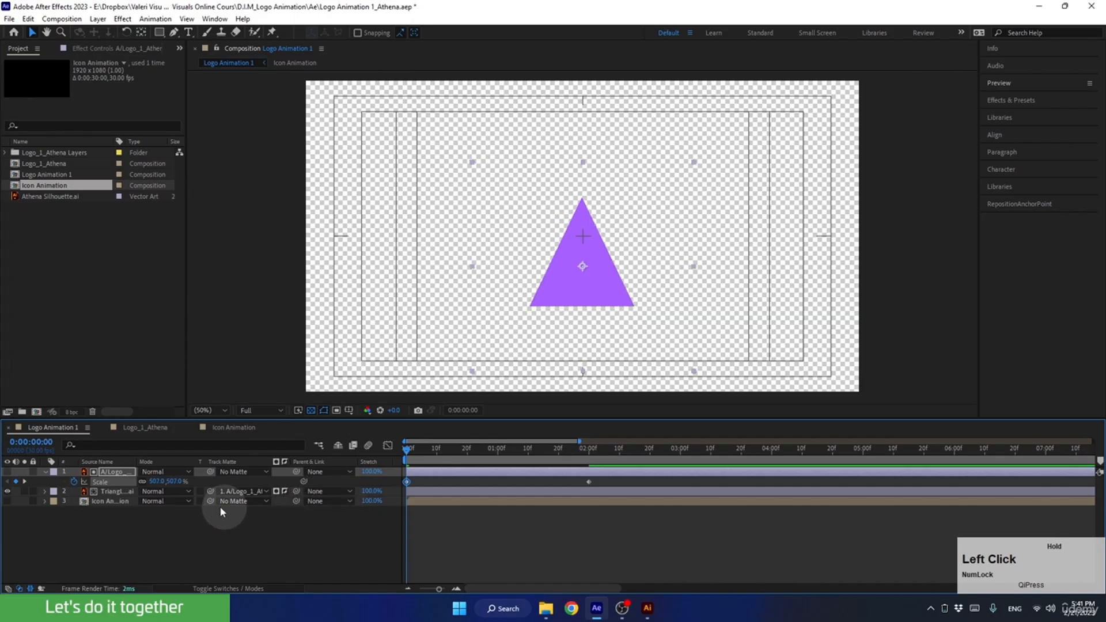
pyautogui.click(166, 524)
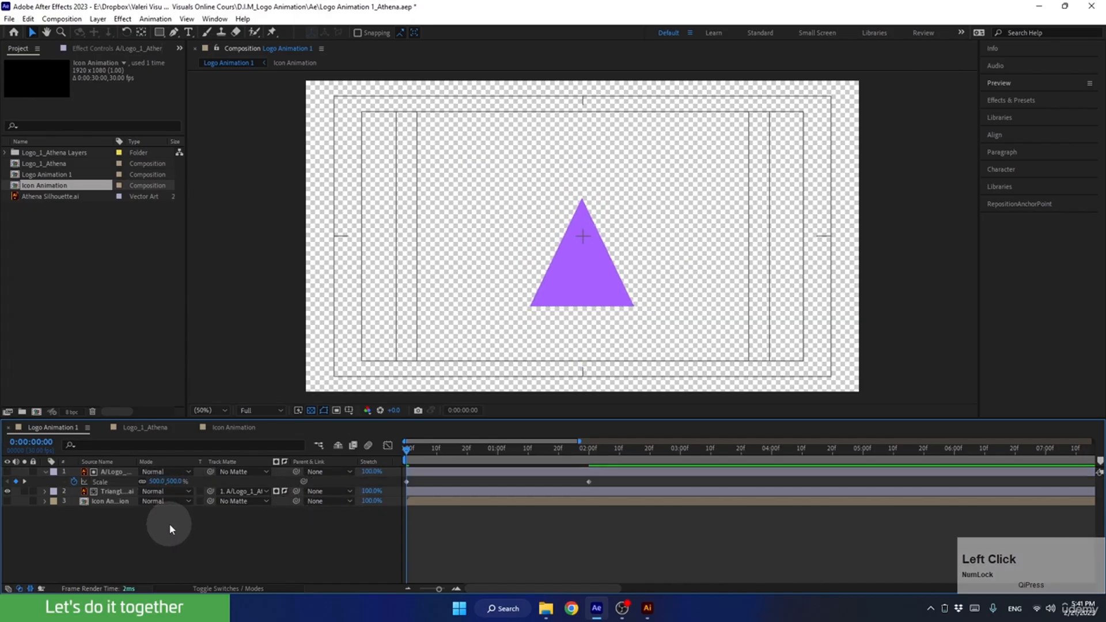
# Preview the A matte's scale animation from the start and return the playhead to 0 seconds.
pyautogui.moveTo(406, 449)
pyautogui.mouseDown()
pyautogui.moveTo(445, 447)
pyautogui.moveTo(385, 450)
pyautogui.mouseUp()
pyautogui.press('space')
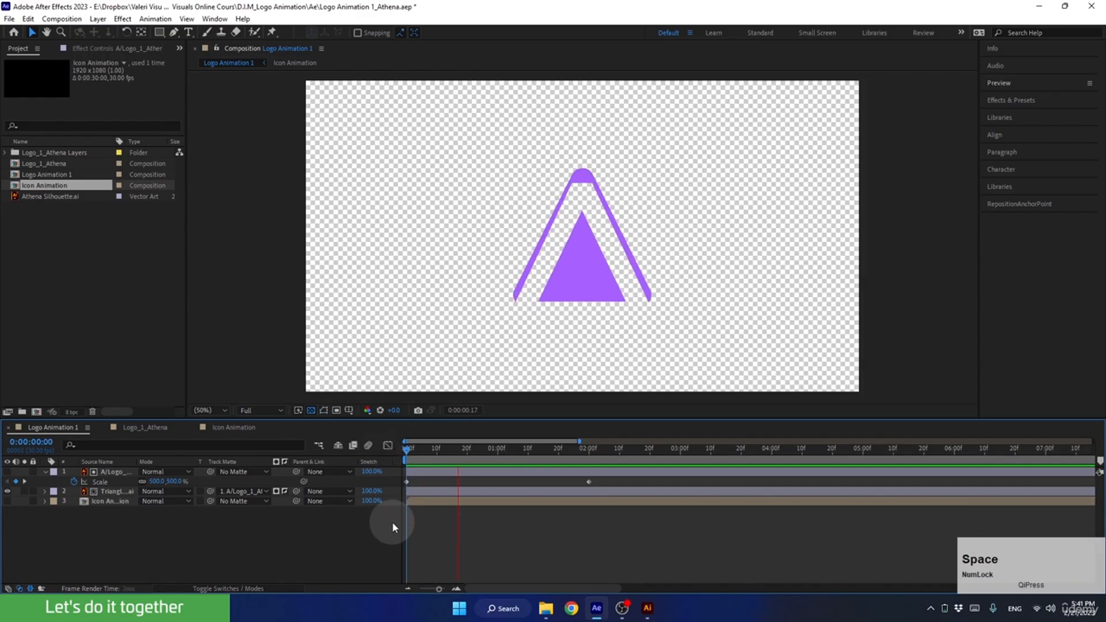
pyautogui.press('space')
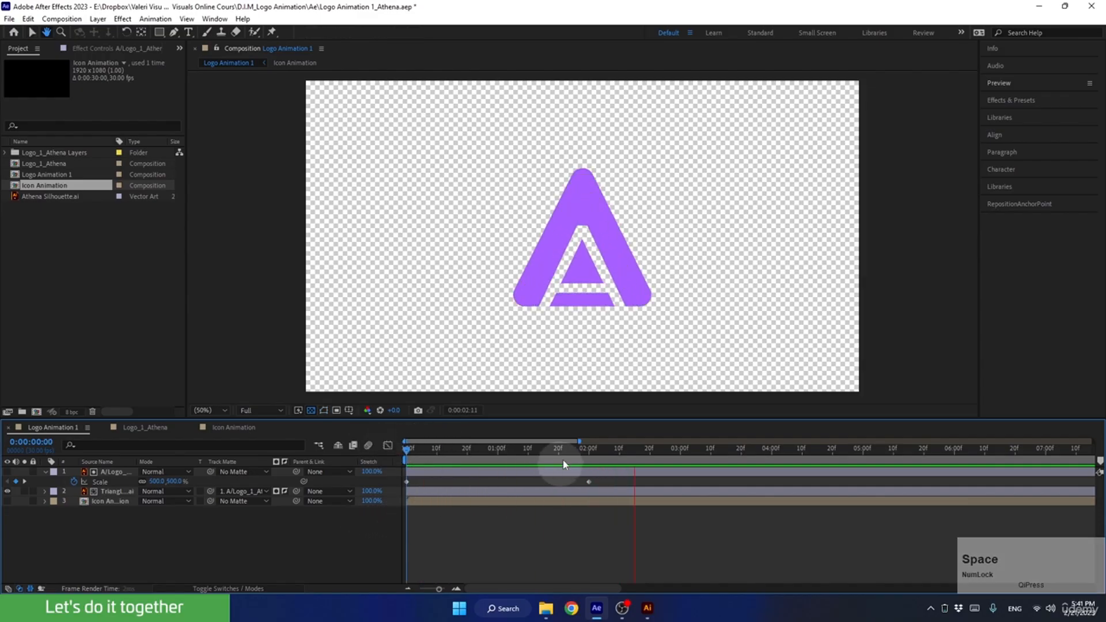
pyautogui.moveTo(562, 450); pyautogui.dragTo(394, 467)
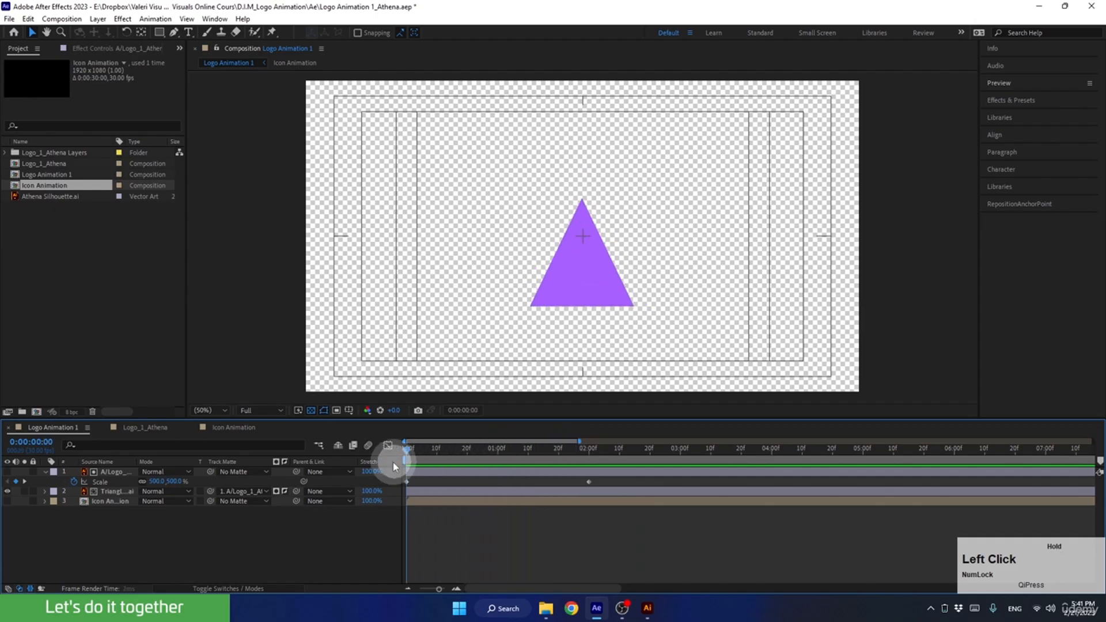
# Reveal the triangle layer's scale and snap its anchor point to the middle of the triangle's bottom edge.
pyautogui.click(126, 494)
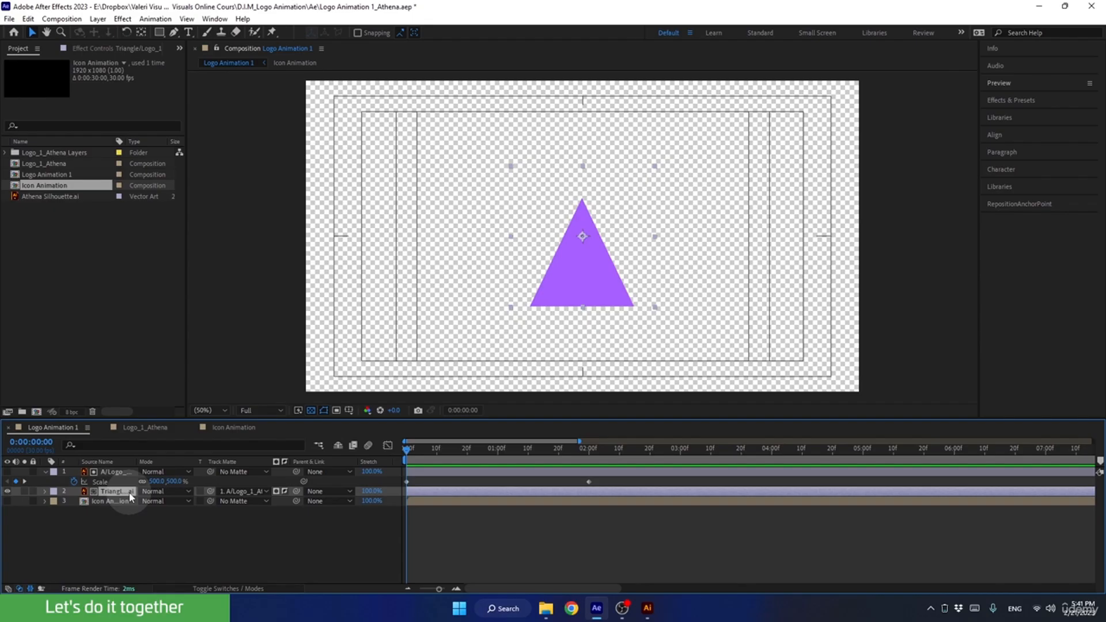
pyautogui.press('s')
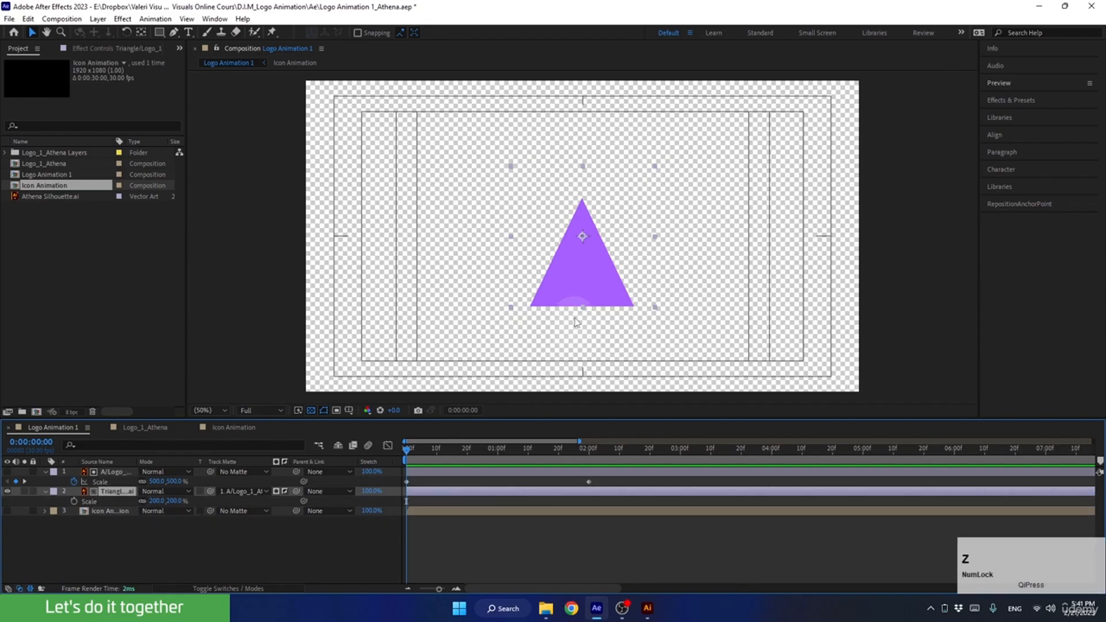
pyautogui.click(142, 33)
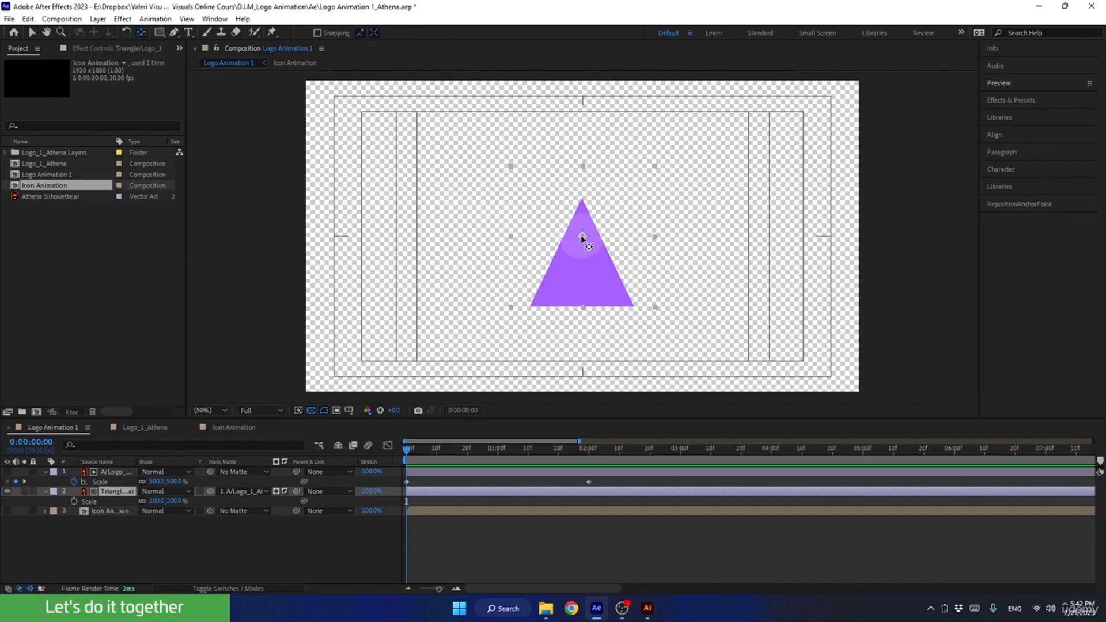
pyautogui.moveTo(582, 236); pyautogui.dragTo(582, 314)
pyautogui.press('ctrl')
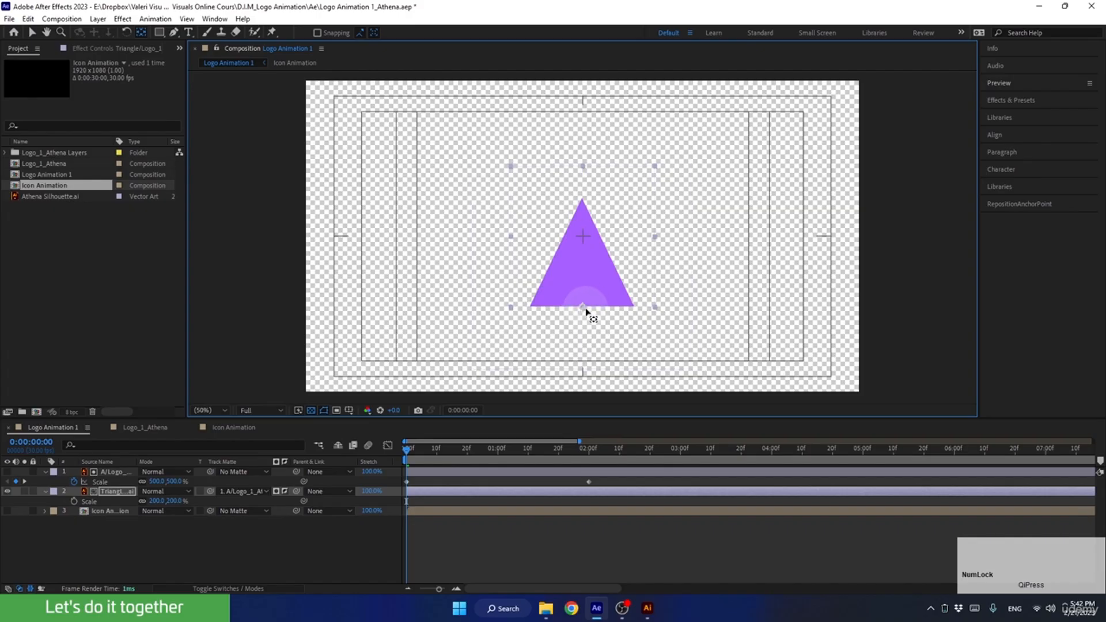
pyautogui.click(31, 33)
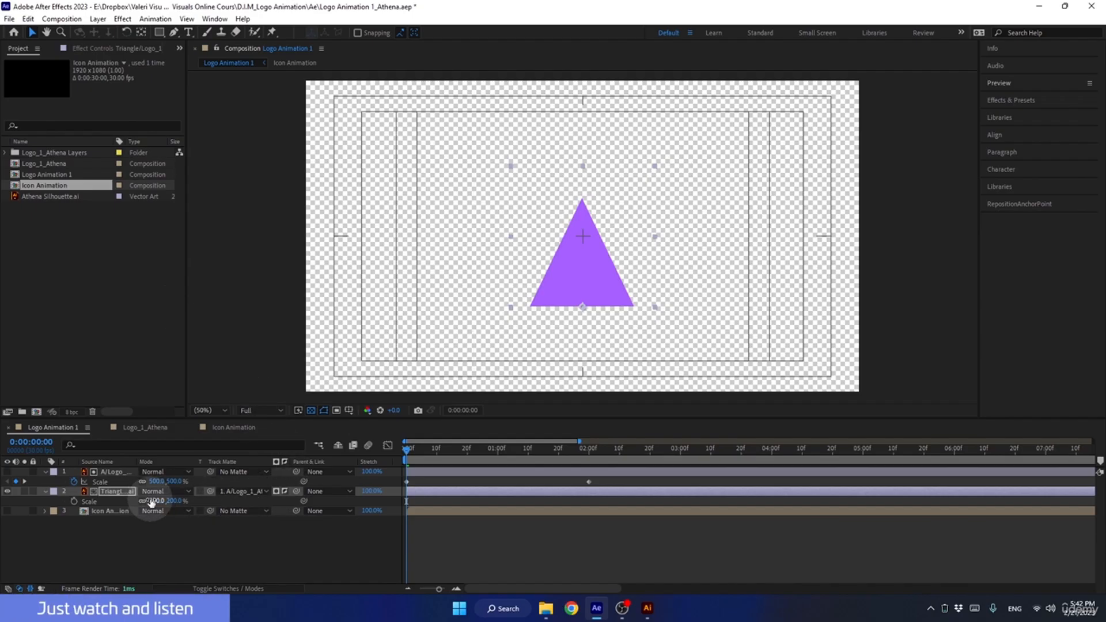
# Try scaling the triangle layer down to 112% from its bottom anchor point, and undo the scale change.
pyautogui.moveTo(151, 501); pyautogui.dragTo(99, 499)
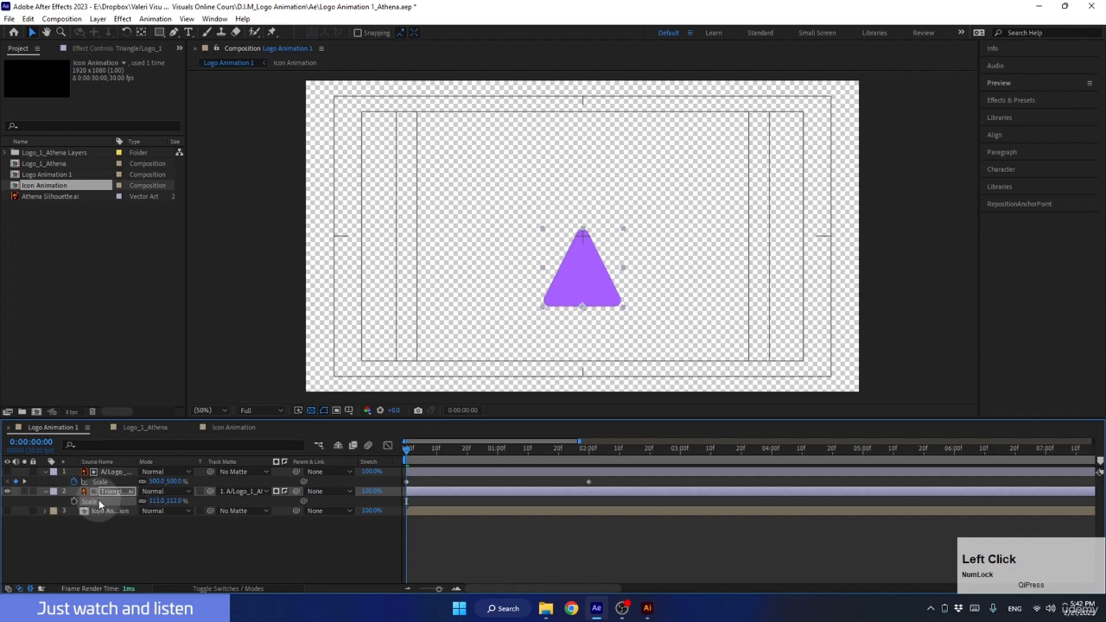
pyautogui.hotkey('ctrl', 'z')
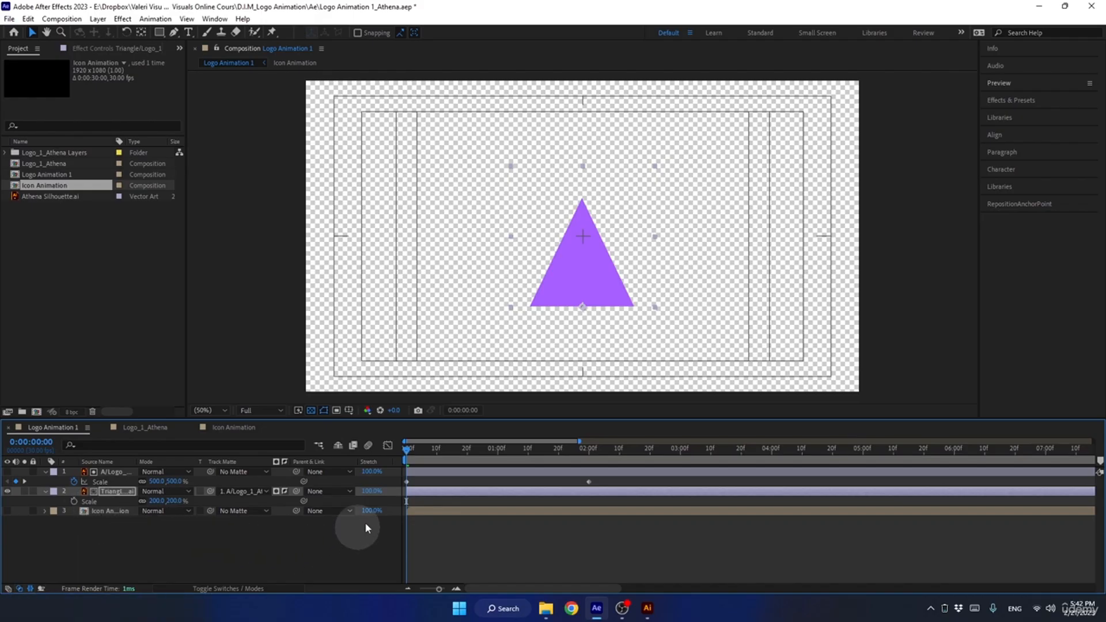
# Keyframe the triangle layer's scale from 0% at 0 seconds to 200% at 2 seconds.
pyautogui.moveTo(405, 450); pyautogui.dragTo(589, 452)
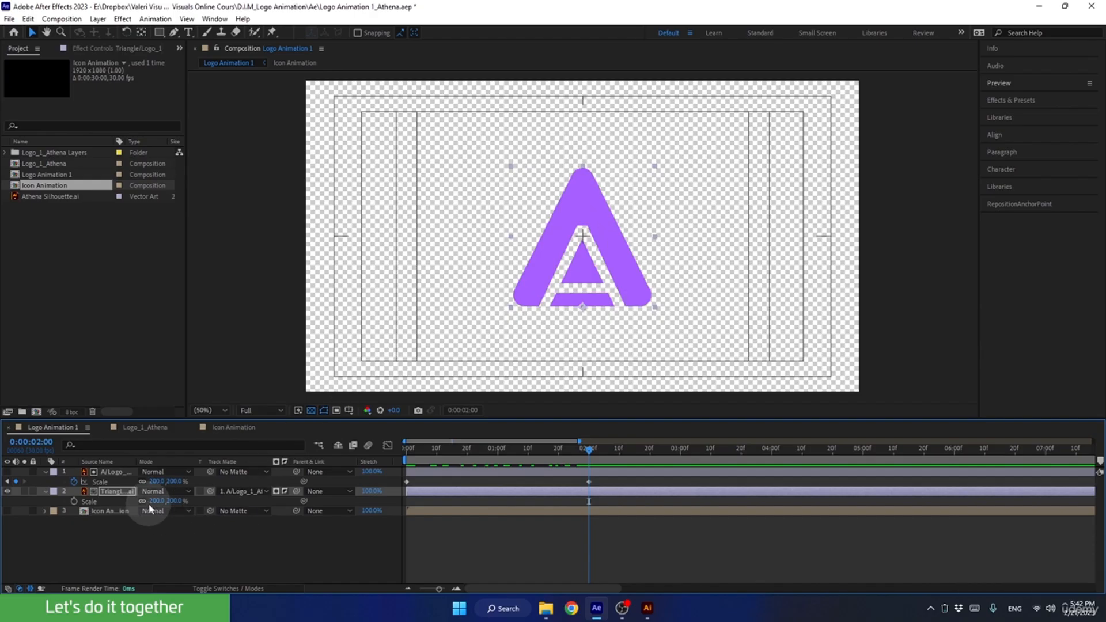
pyautogui.click(74, 501)
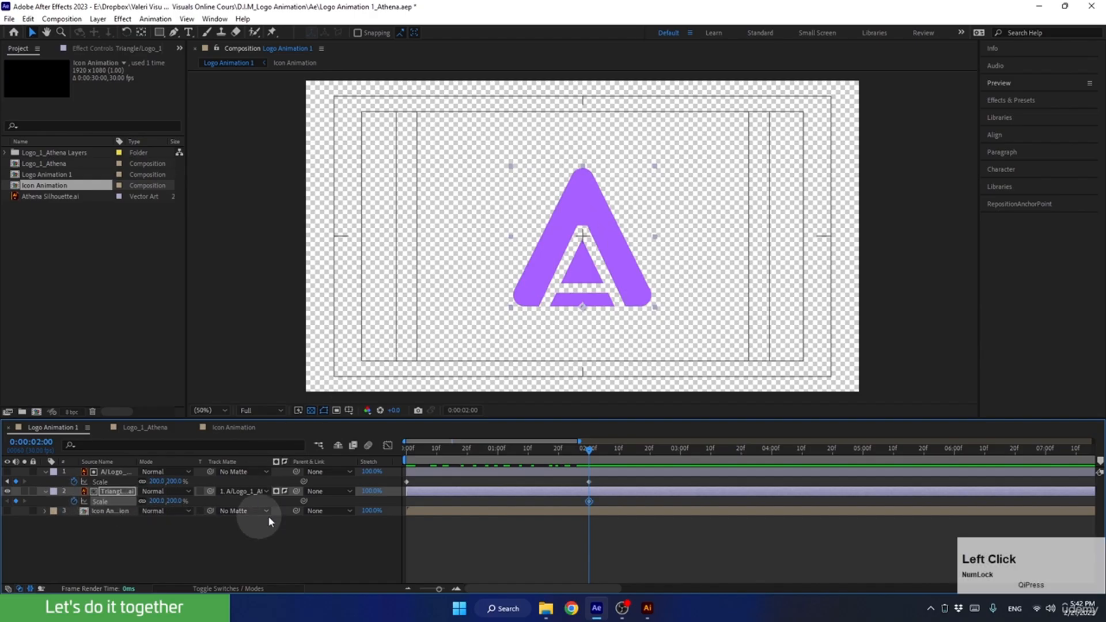
pyautogui.moveTo(574, 452); pyautogui.dragTo(339, 478)
pyautogui.moveTo(154, 505)
pyautogui.mouseDown()
pyautogui.moveTo(76, 515)
pyautogui.moveTo(154, 524)
pyautogui.mouseUp()
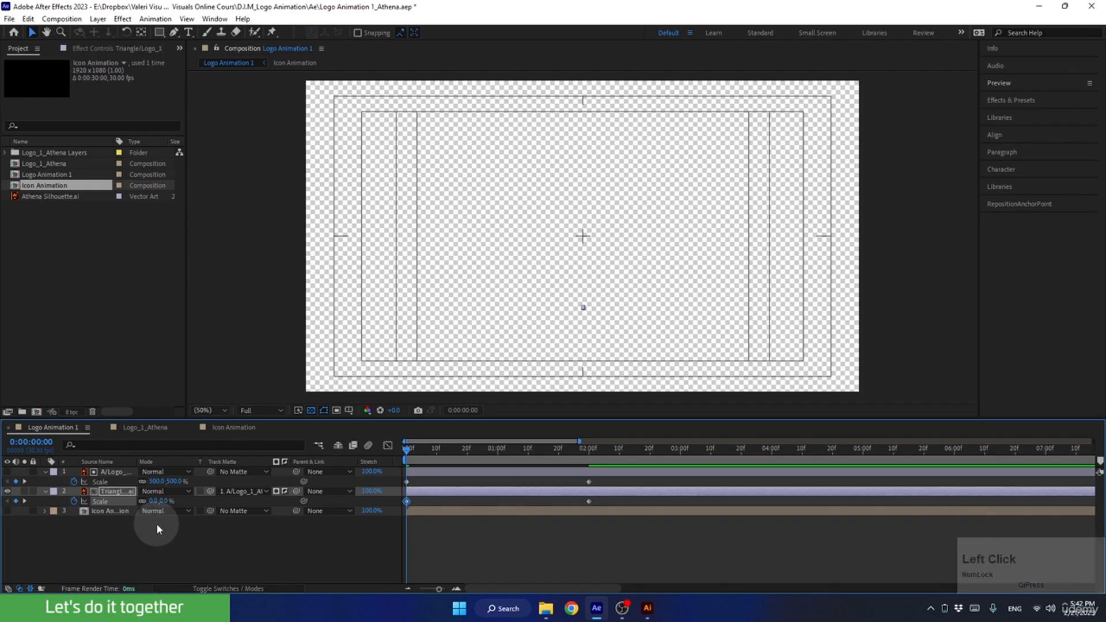
# Preview the combined A and triangle scale animation from the start and place the playhead at 2 seconds.
pyautogui.press('space')
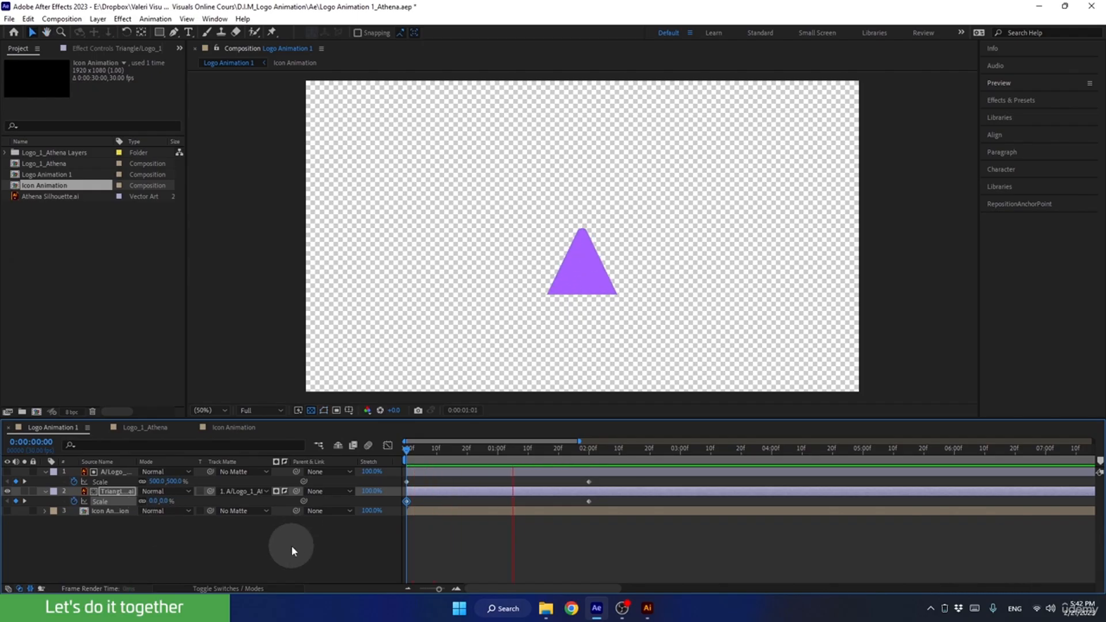
pyautogui.press('space')
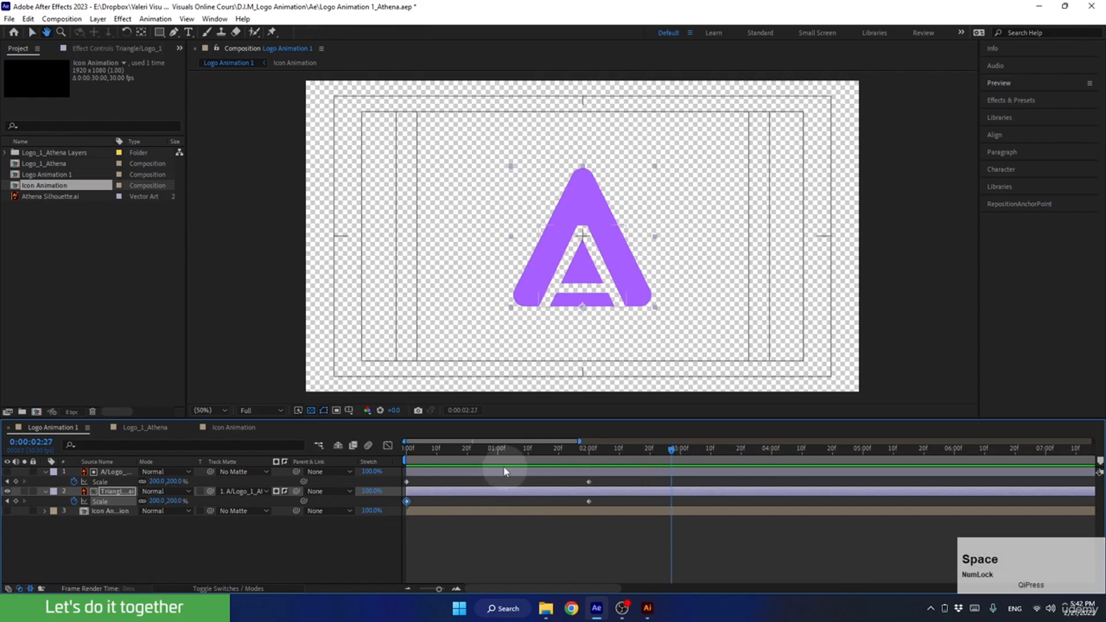
pyautogui.moveTo(490, 454); pyautogui.dragTo(588, 499)
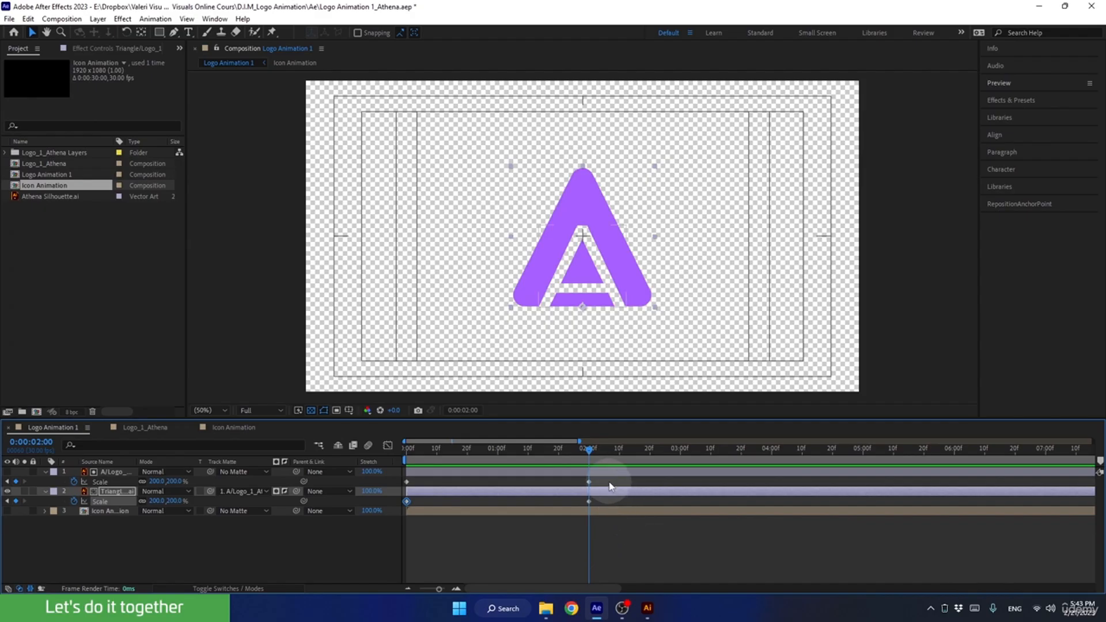
# Apply Easy Ease to all scale keyframes of both layers and set their incoming and outgoing velocity influence to 85%.
pyautogui.moveTo(609, 482); pyautogui.dragTo(385, 524)
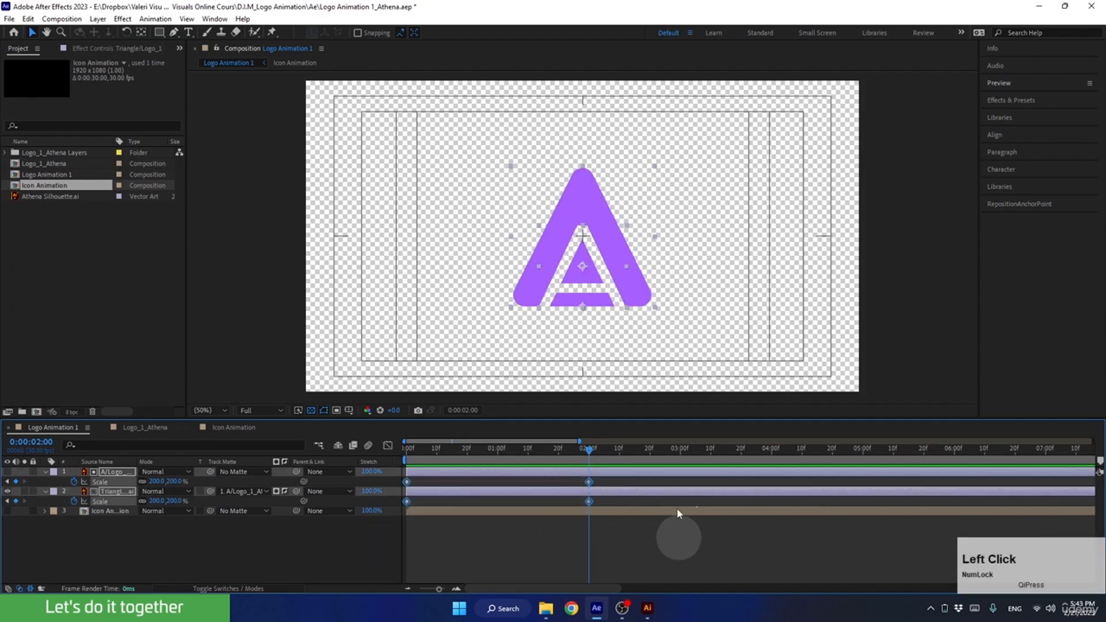
pyautogui.press('F9')
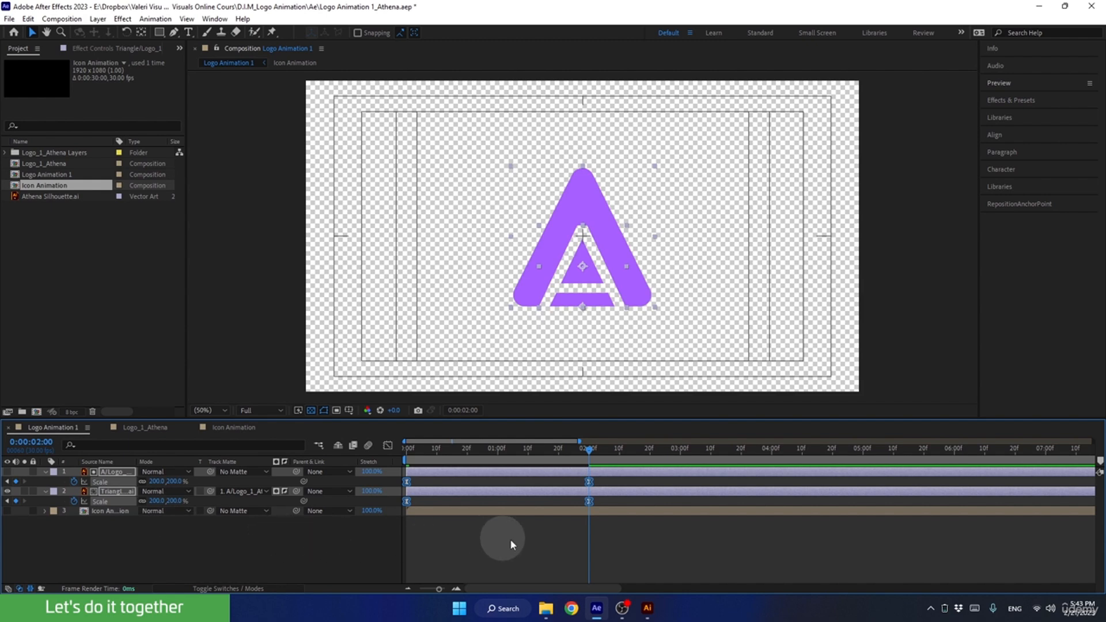
pyautogui.keyDown('alt'); pyautogui.click(589, 483); pyautogui.keyUp('alt')
pyautogui.keyDown('alt'); pyautogui.doubleClick(590, 483); pyautogui.keyUp('alt')
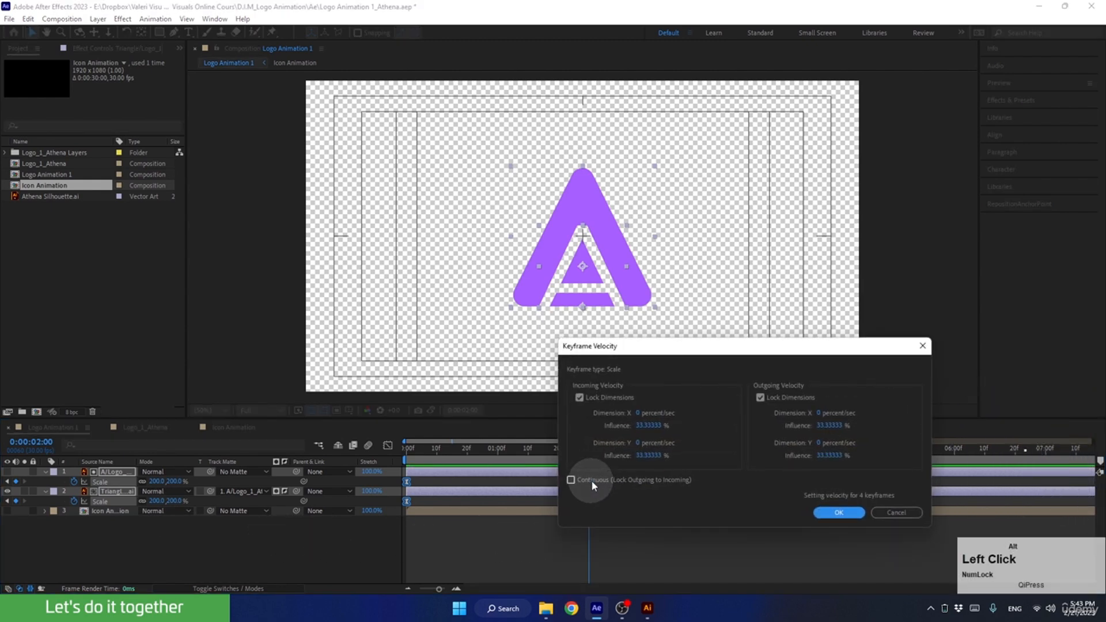
pyautogui.click(644, 425)
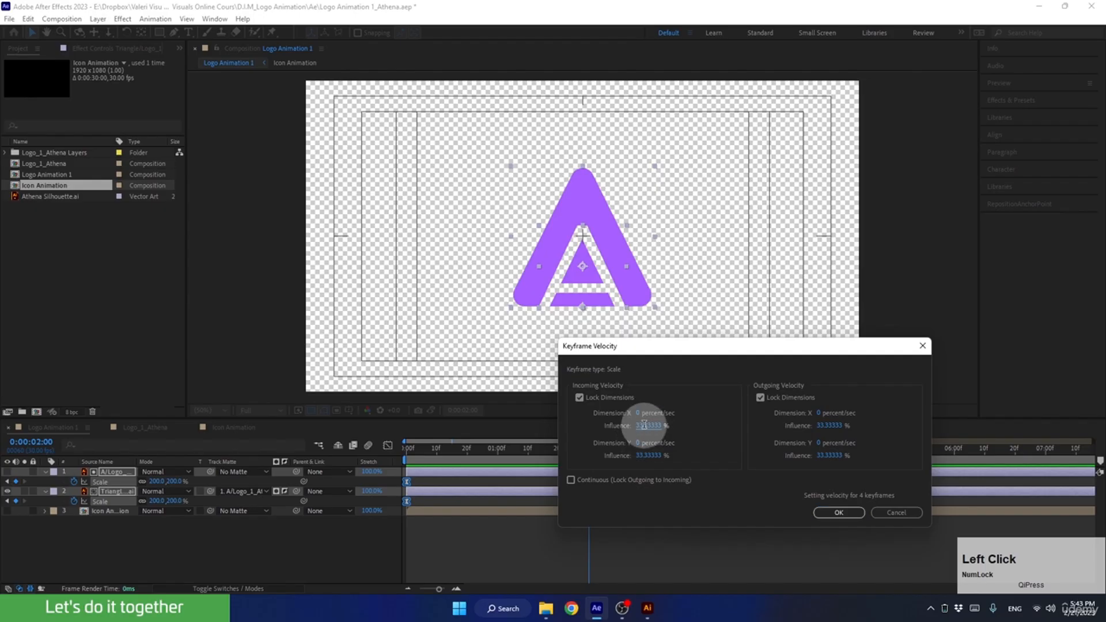
pyautogui.click(819, 424)
pyautogui.write('85')
pyautogui.click(825, 513)
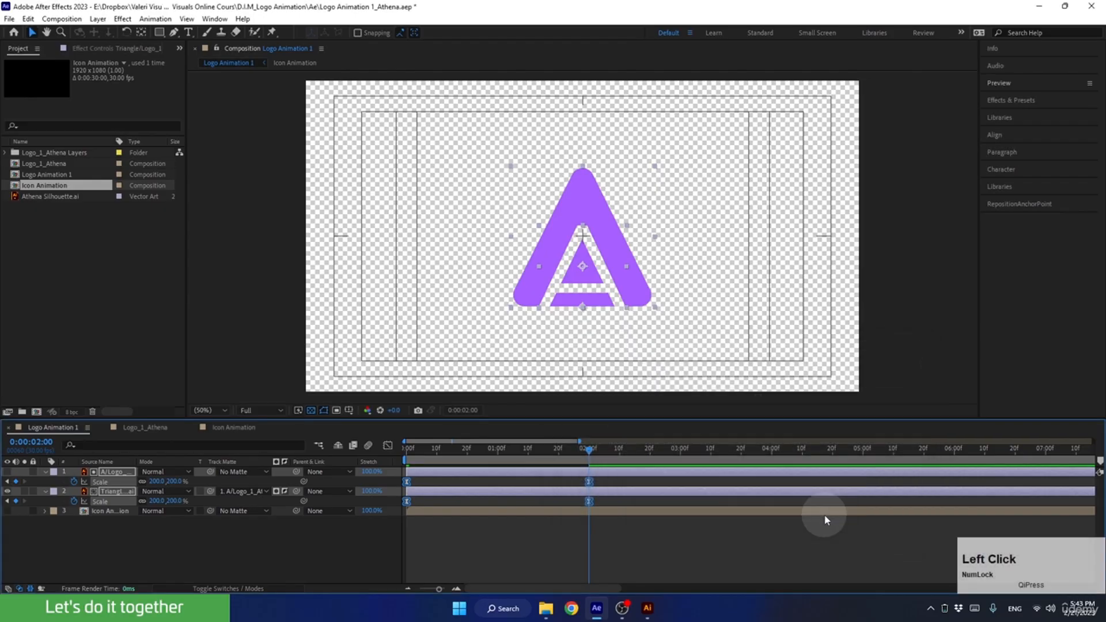
# Return the playhead to 0 seconds and preview the eased scale animation.
pyautogui.moveTo(588, 450); pyautogui.dragTo(457, 469)
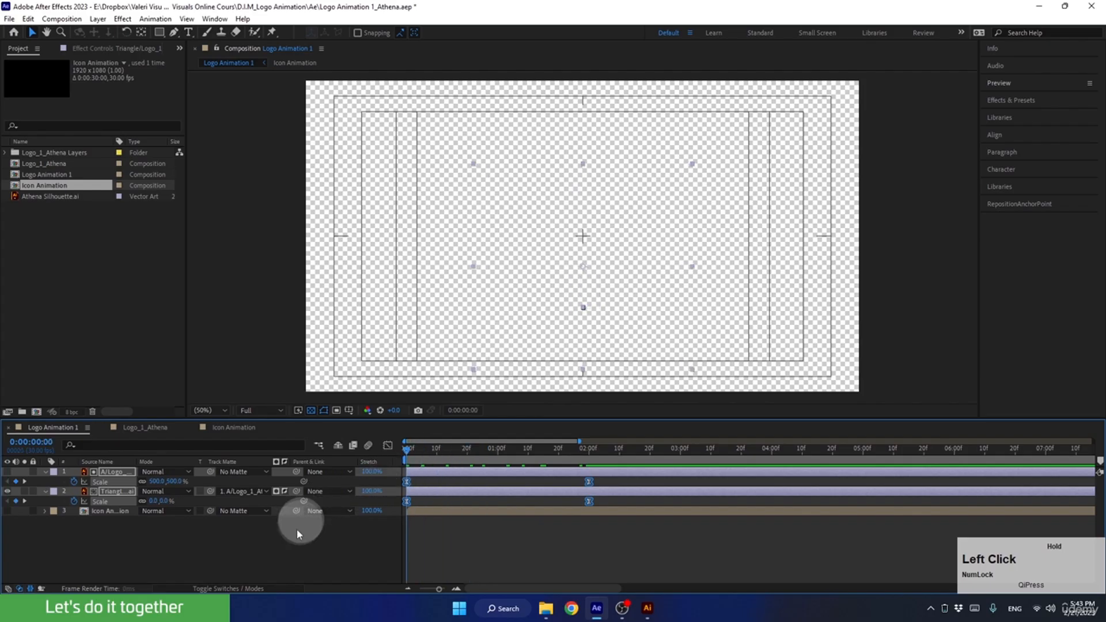
pyautogui.press('space')
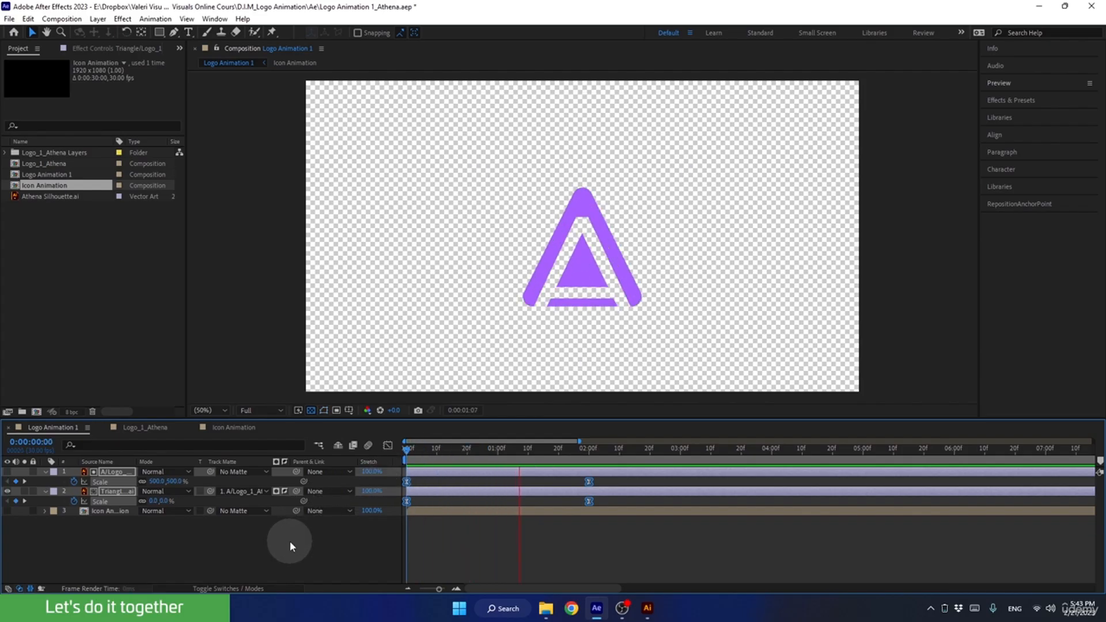
pyautogui.press('space')
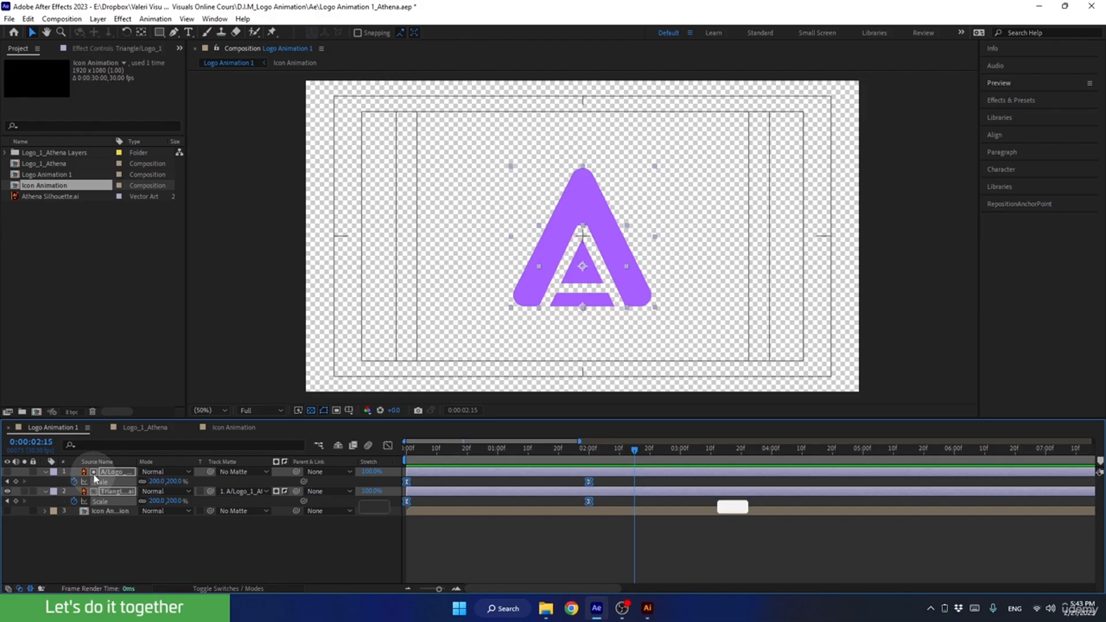
# Pre-compose the A and triangle layers as "A Animation", moving all attributes and adjusting the duration to the selected layers' time span.
pyautogui.hotkey('ctrl', 'shift', 'c')
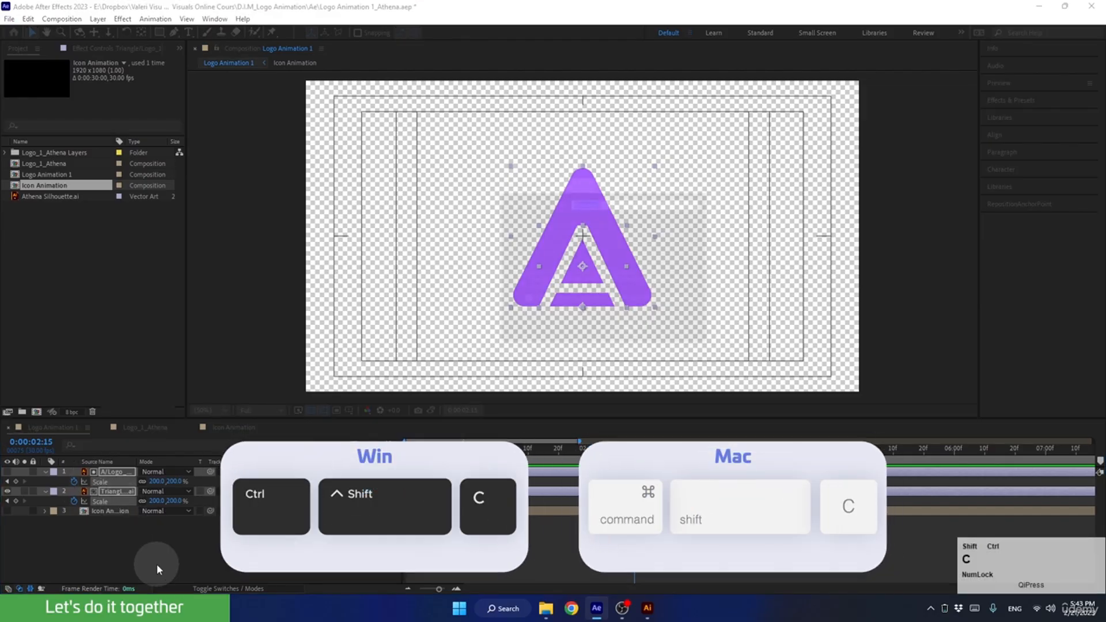
pyautogui.moveTo(568, 175); pyautogui.dragTo(576, 186)
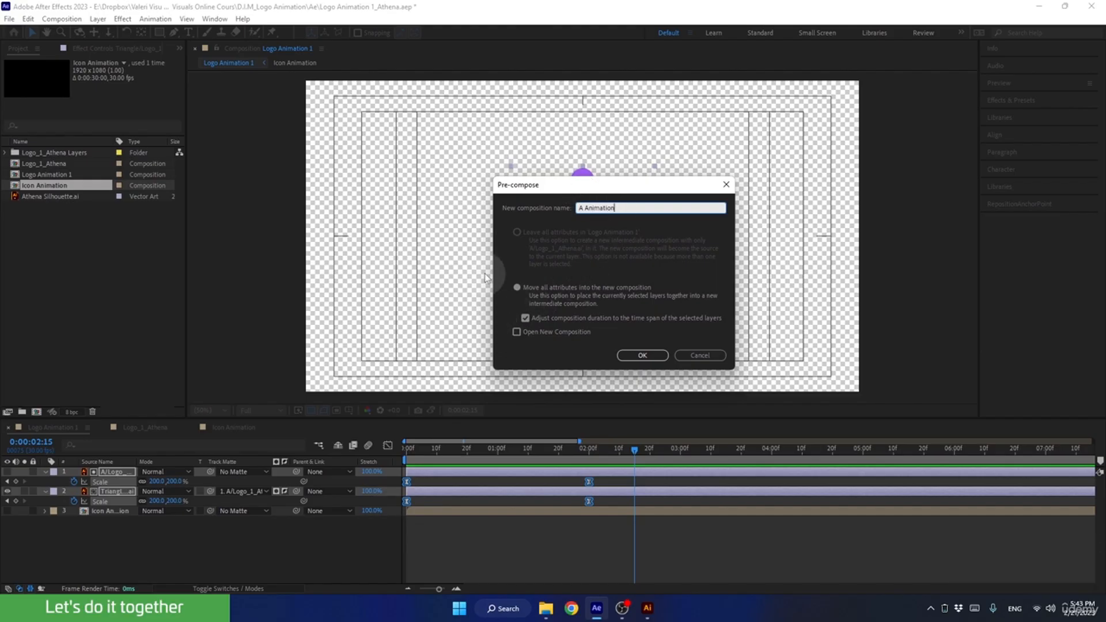
pyautogui.click(624, 356)
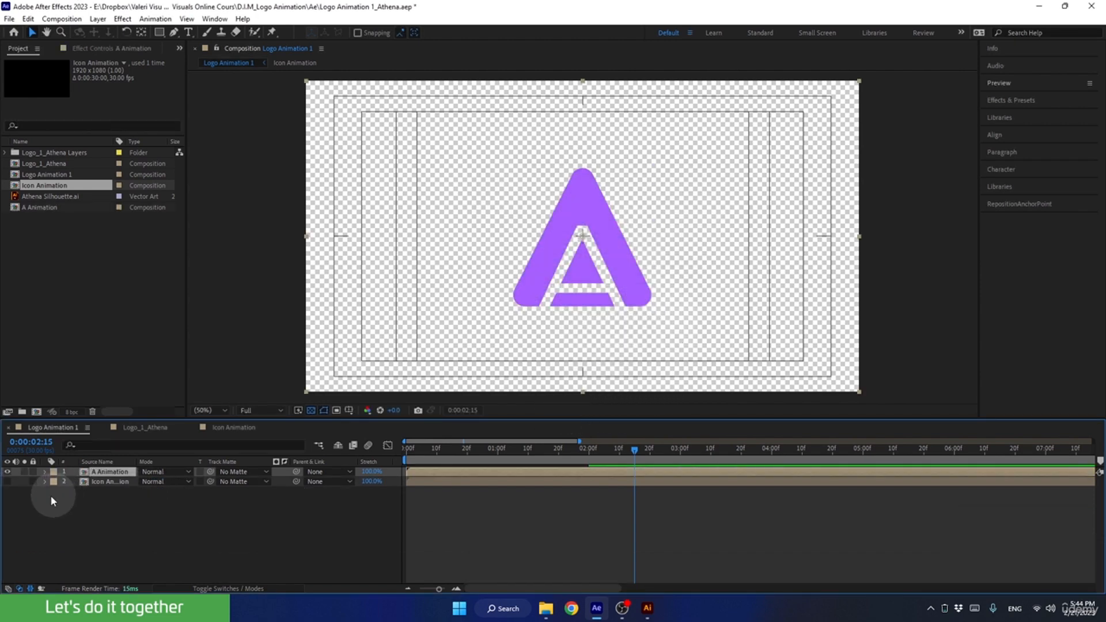
# Make the Icon Animation layer visible and check it alone up to 2:17 with the A Animation layer temporarily hidden.
pyautogui.click(7, 481)
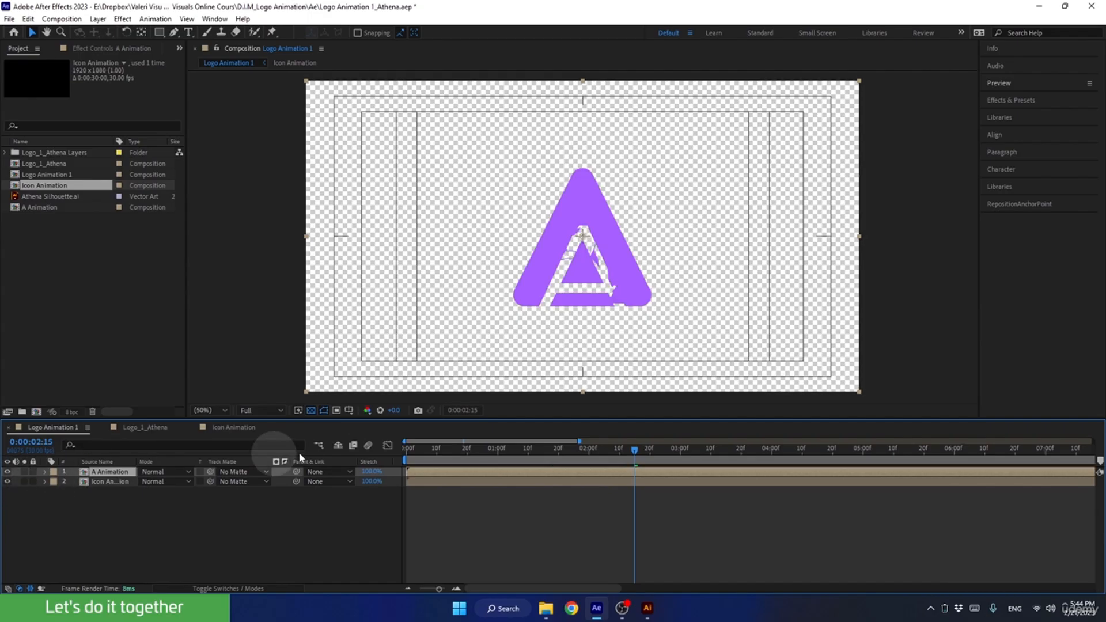
pyautogui.click(439, 448)
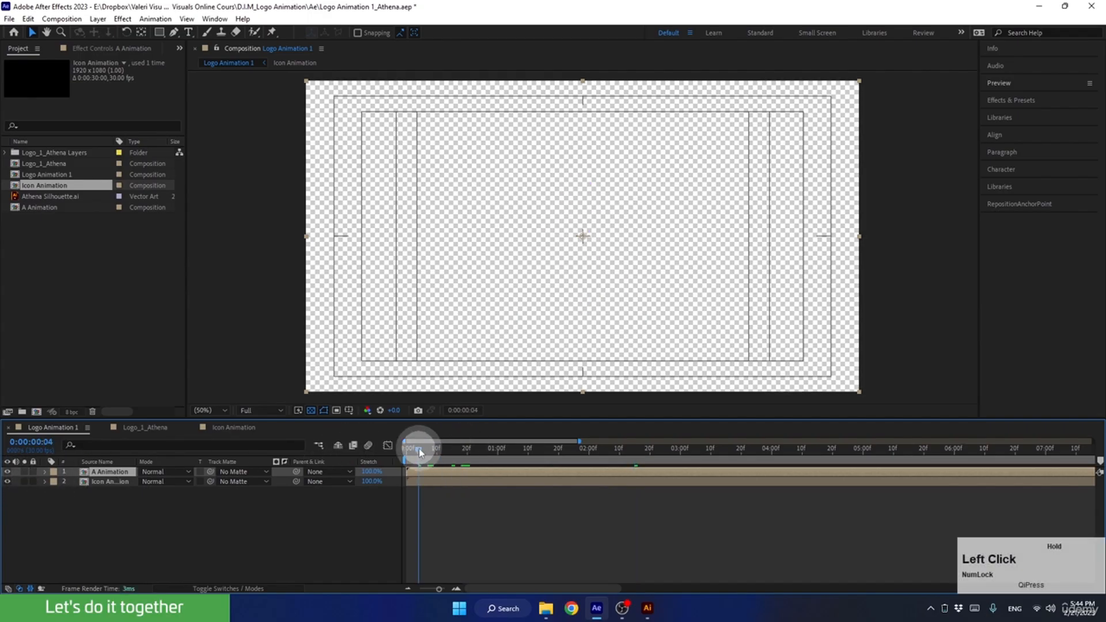
pyautogui.click(8, 471)
pyautogui.moveTo(448, 450); pyautogui.dragTo(638, 462)
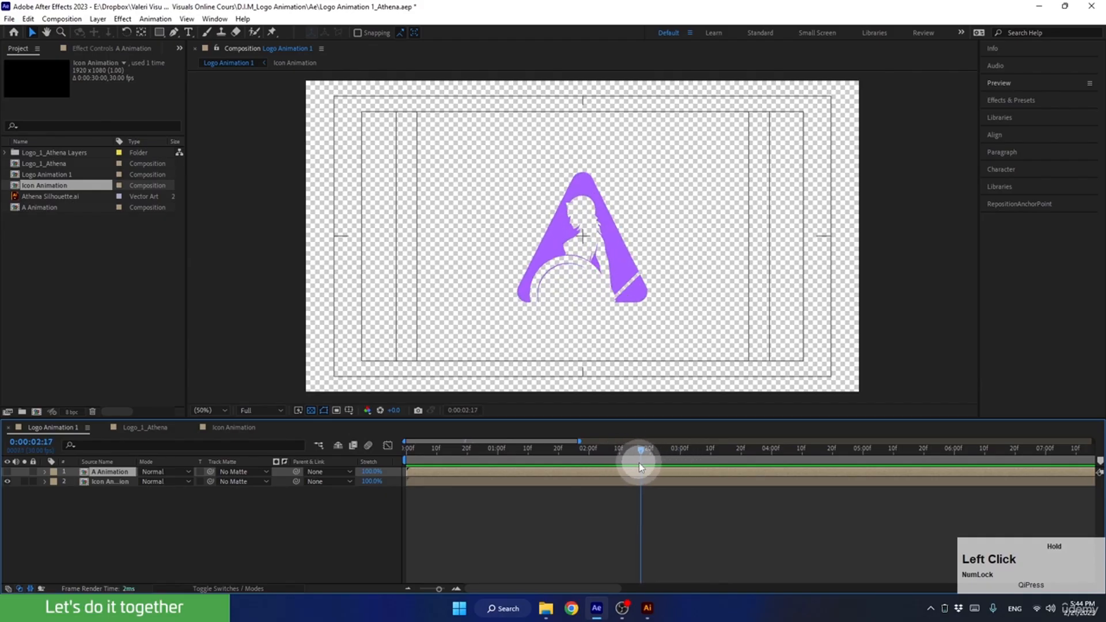
pyautogui.moveTo(638, 462); pyautogui.dragTo(638, 462)
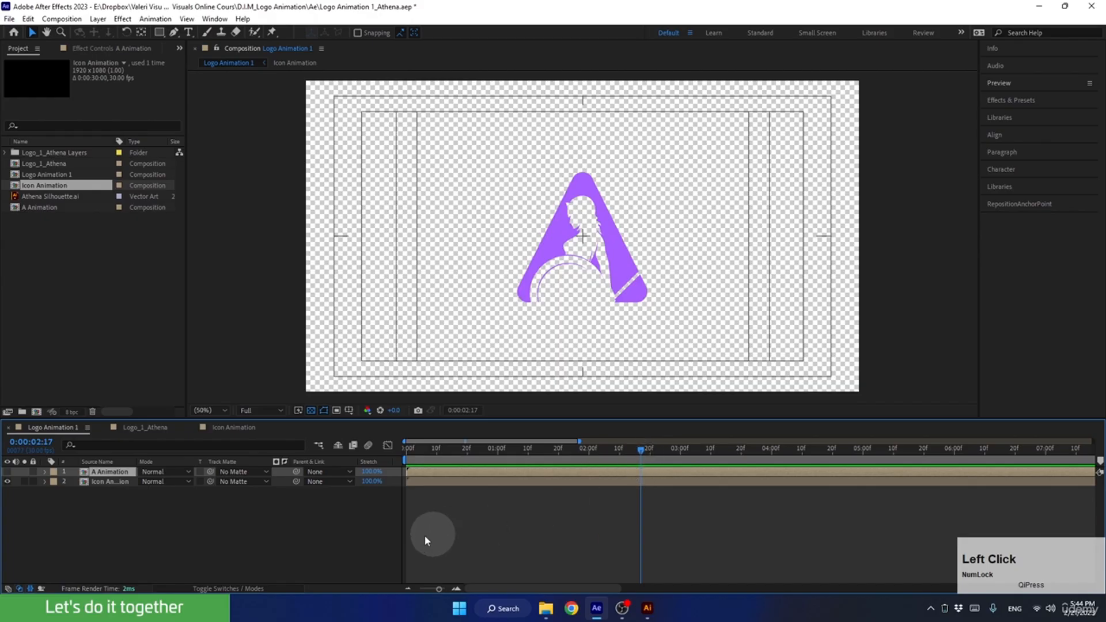
pyautogui.click(7, 471)
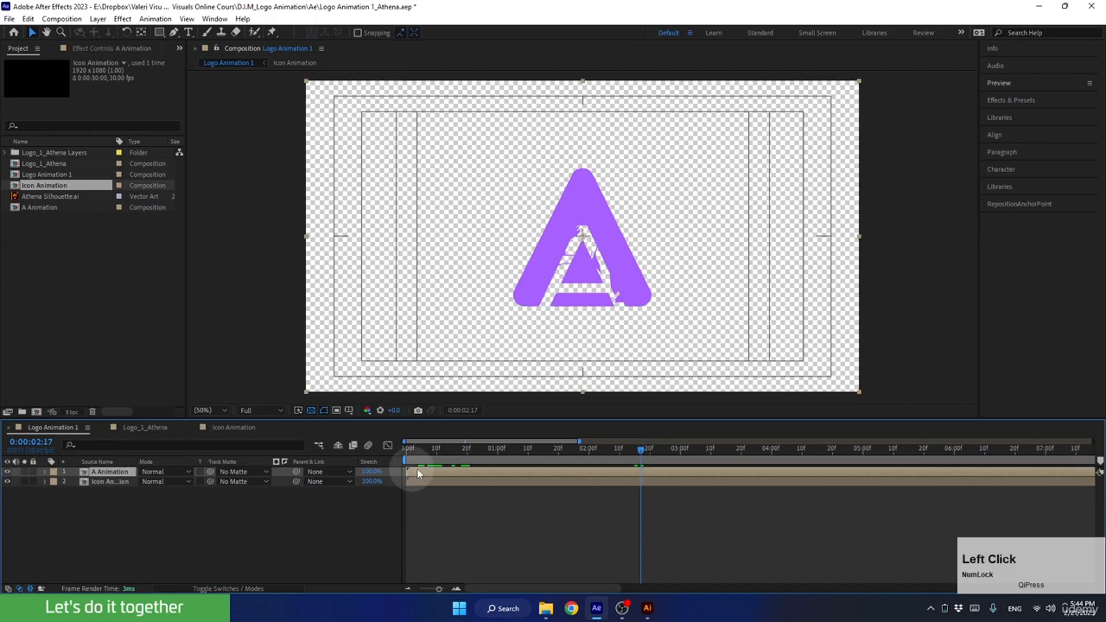
# Shift the A Animation layer in time so that it starts at 2 seconds.
pyautogui.moveTo(417, 474); pyautogui.dragTo(641, 460)
pyautogui.click(656, 451)
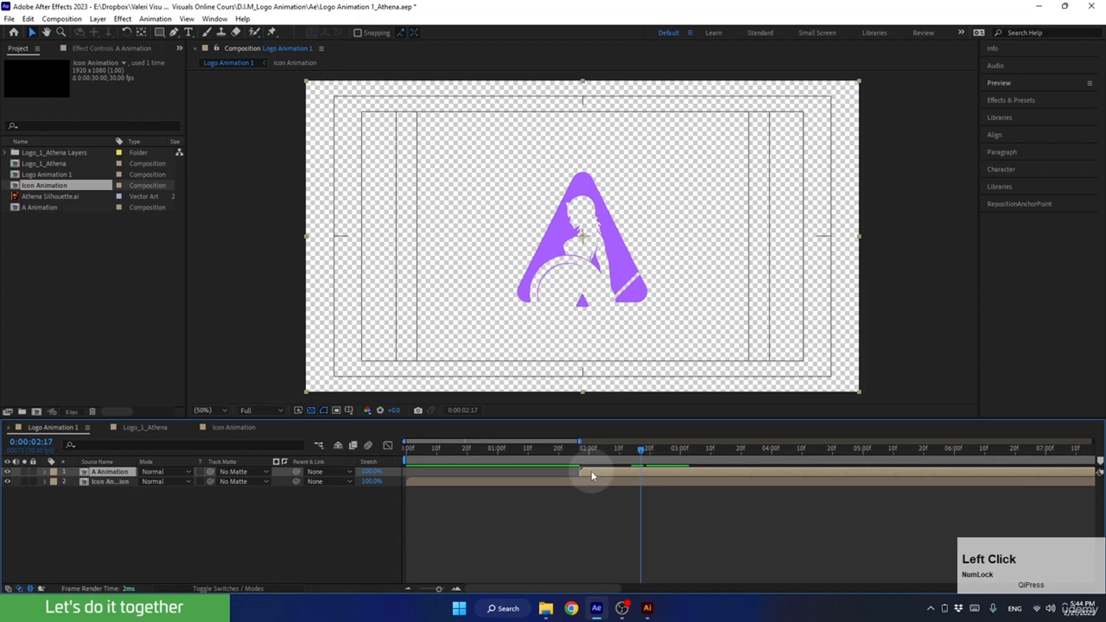
pyautogui.click(588, 450)
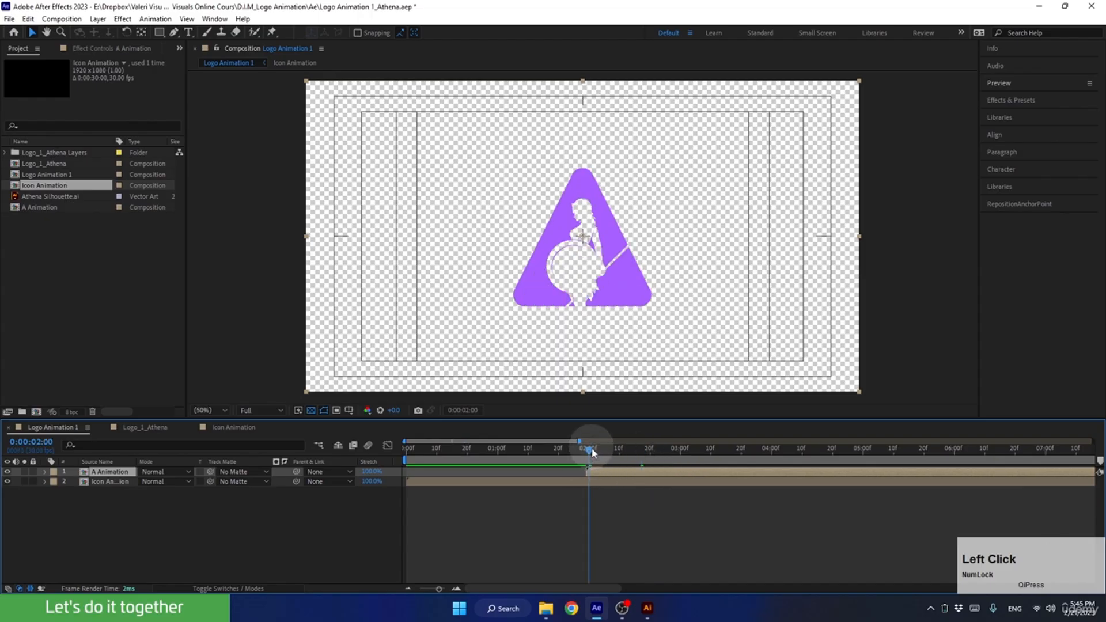
# Preview the transition from 0 seconds and again from 1:24, and save the project.
pyautogui.moveTo(587, 450); pyautogui.dragTo(398, 517)
pyautogui.press('space')
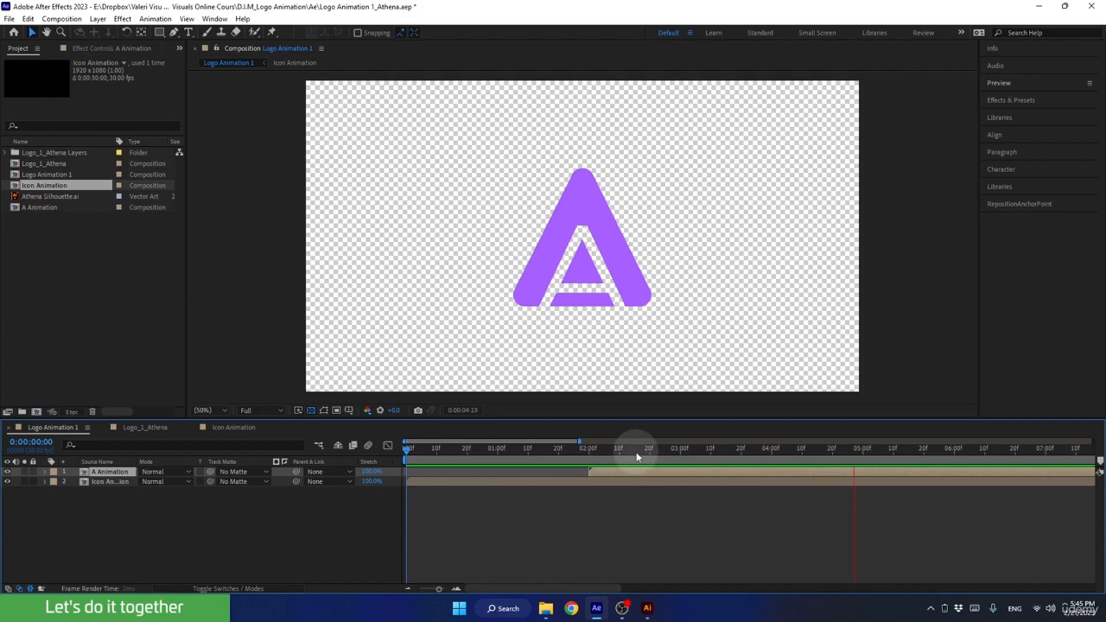
pyautogui.moveTo(637, 457); pyautogui.dragTo(572, 455)
pyautogui.press('space')
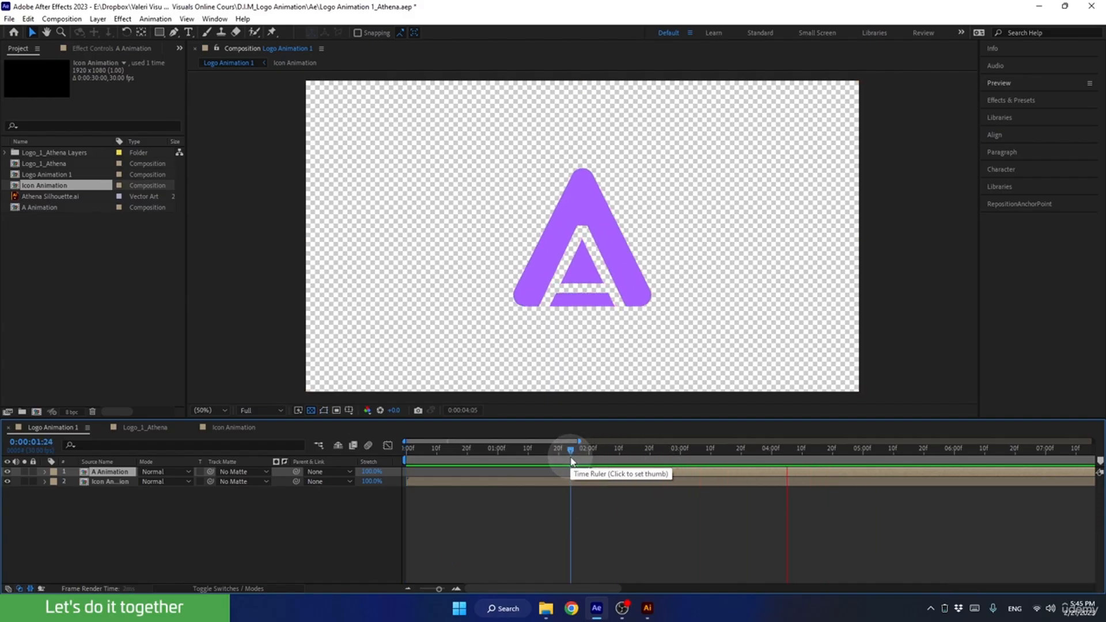
pyautogui.press('space')
pyautogui.hotkey('ctrl', 's')
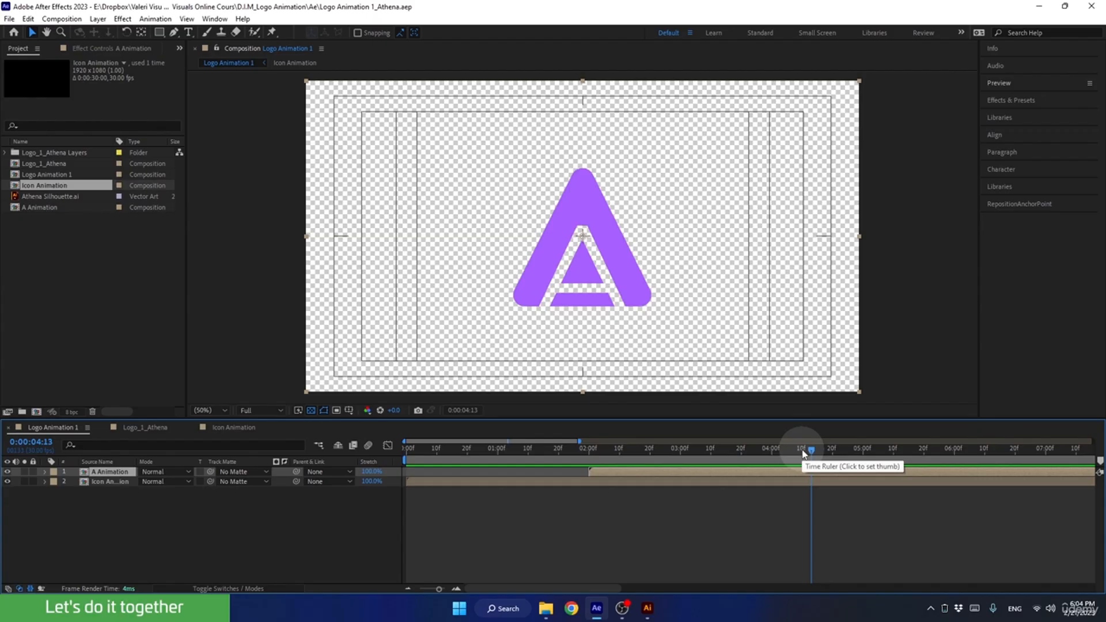
# Return the playhead to 0 seconds and hide both the A Animation and Icon Animation layers.
pyautogui.moveTo(804, 454); pyautogui.dragTo(357, 468)
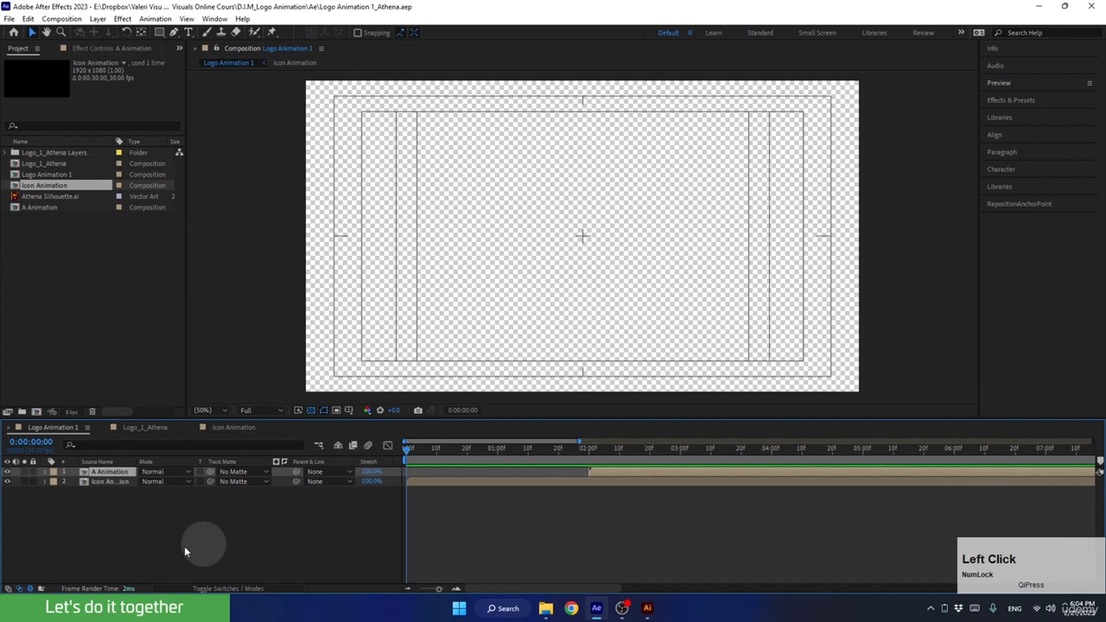
pyautogui.moveTo(8, 472); pyautogui.dragTo(8, 482)
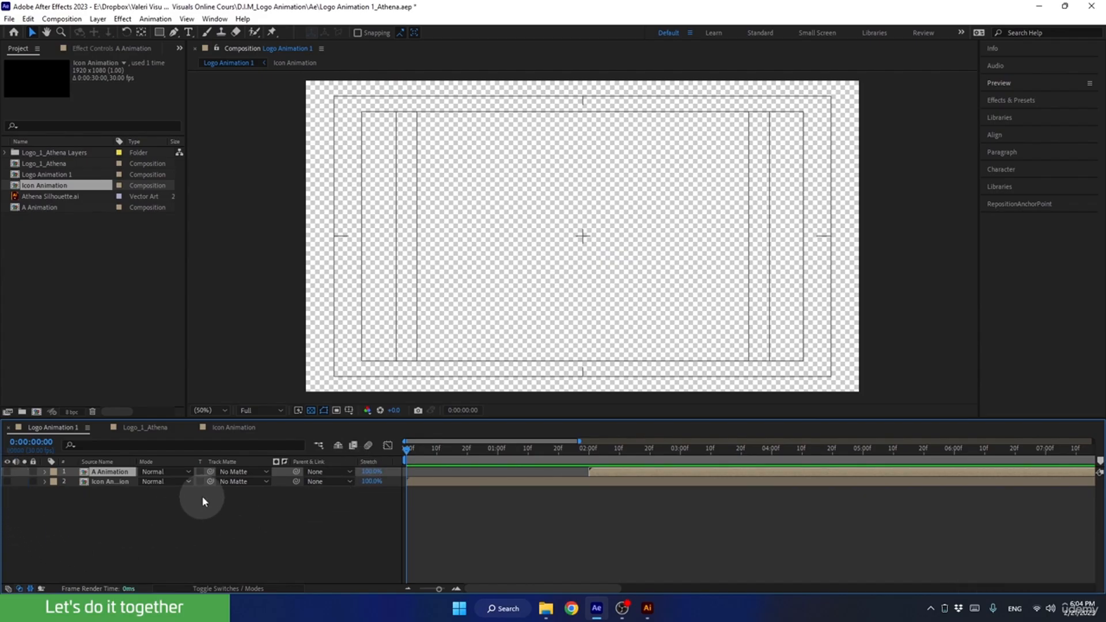
# Copy the letter layers a, n, e, h and t from the Logo_1_Athena composition into Logo Animation 1.
pyautogui.click(145, 428)
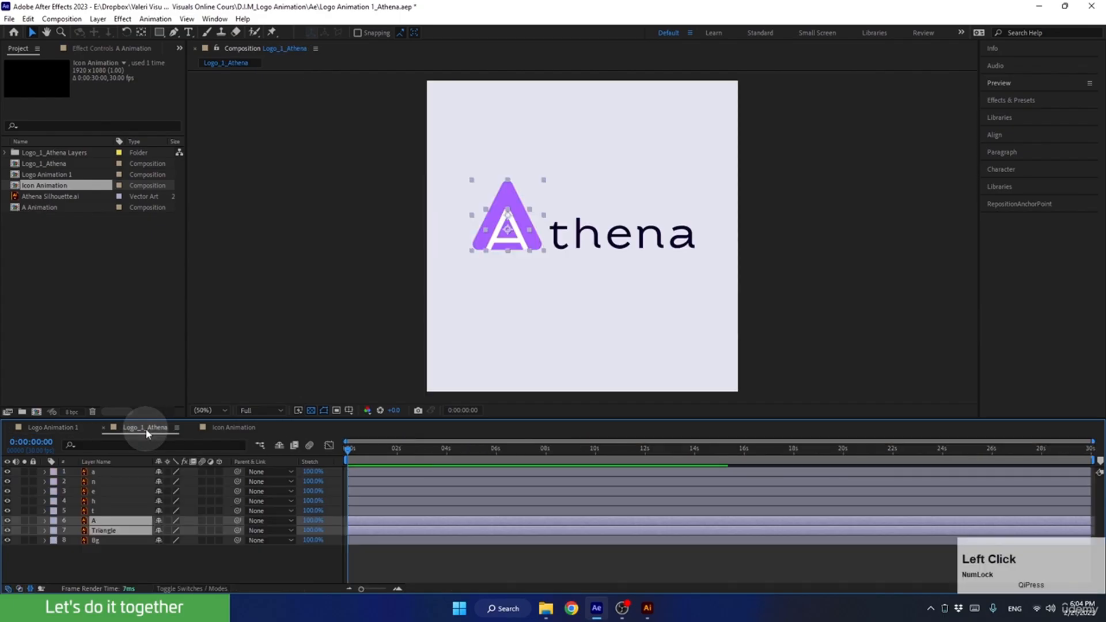
pyautogui.click(117, 473)
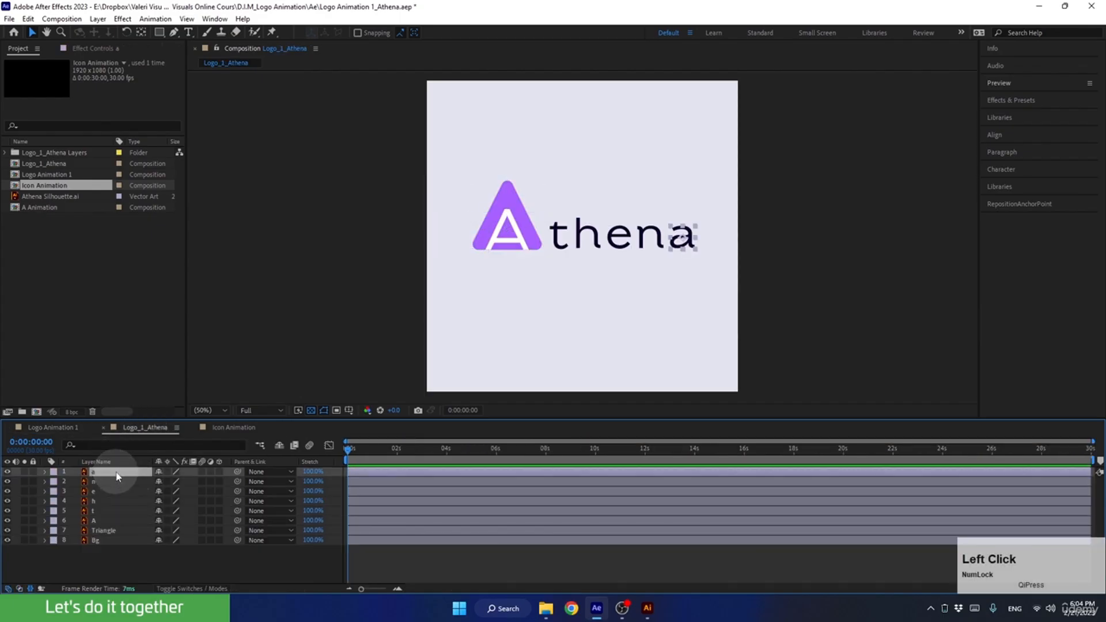
pyautogui.keyDown('shift'); pyautogui.click(98, 509); pyautogui.keyUp('shift')
pyautogui.hotkey('ctrl', 'c')
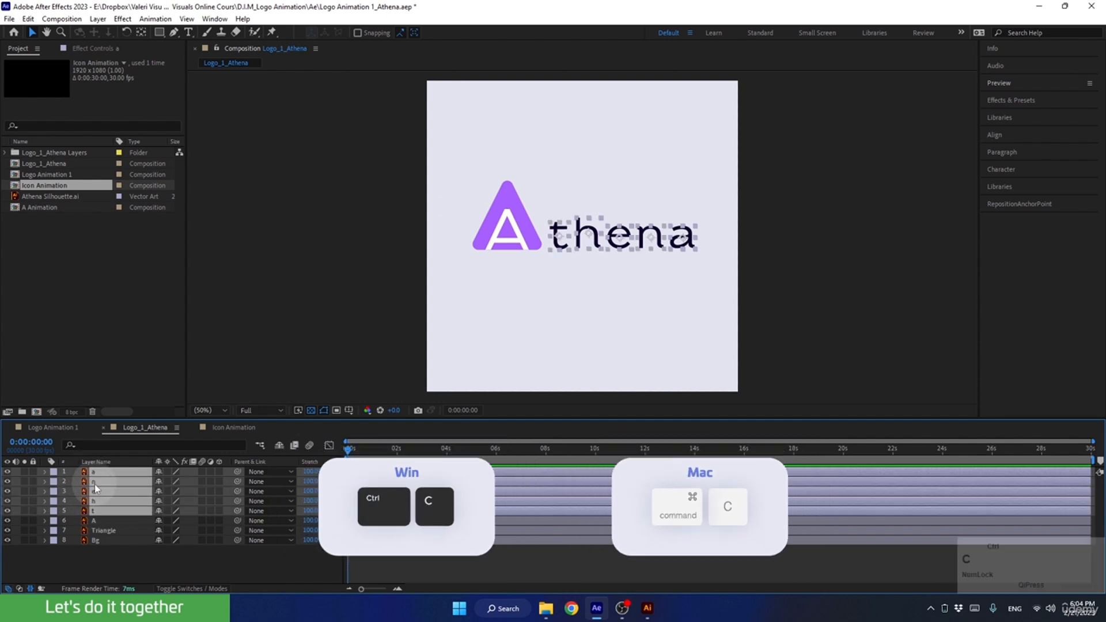
pyautogui.click(57, 427)
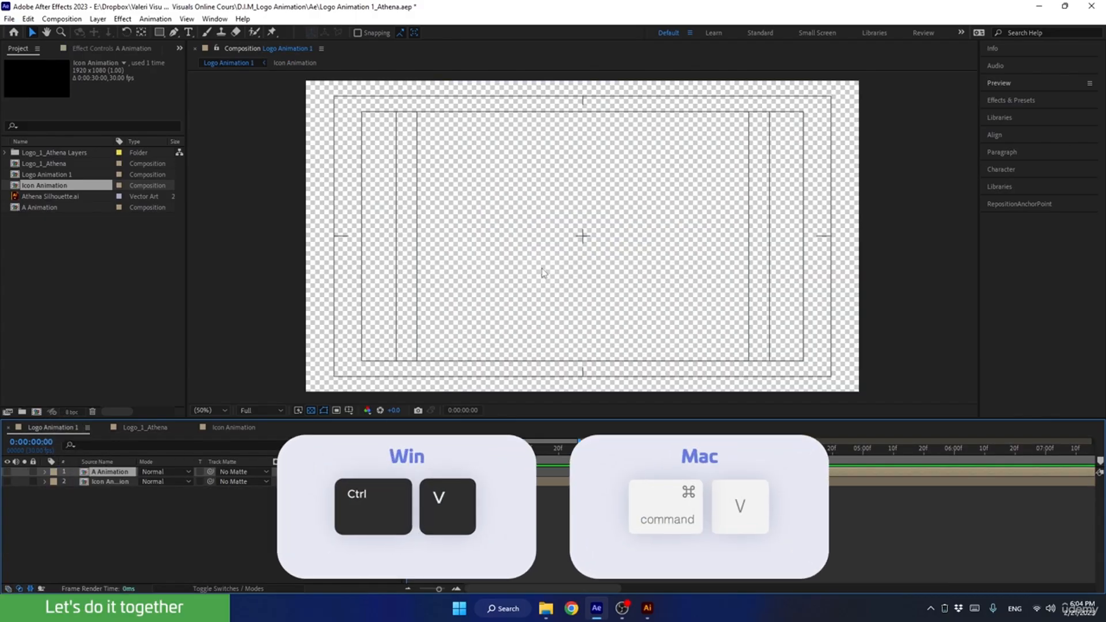
pyautogui.hotkey('ctrl', 'v')
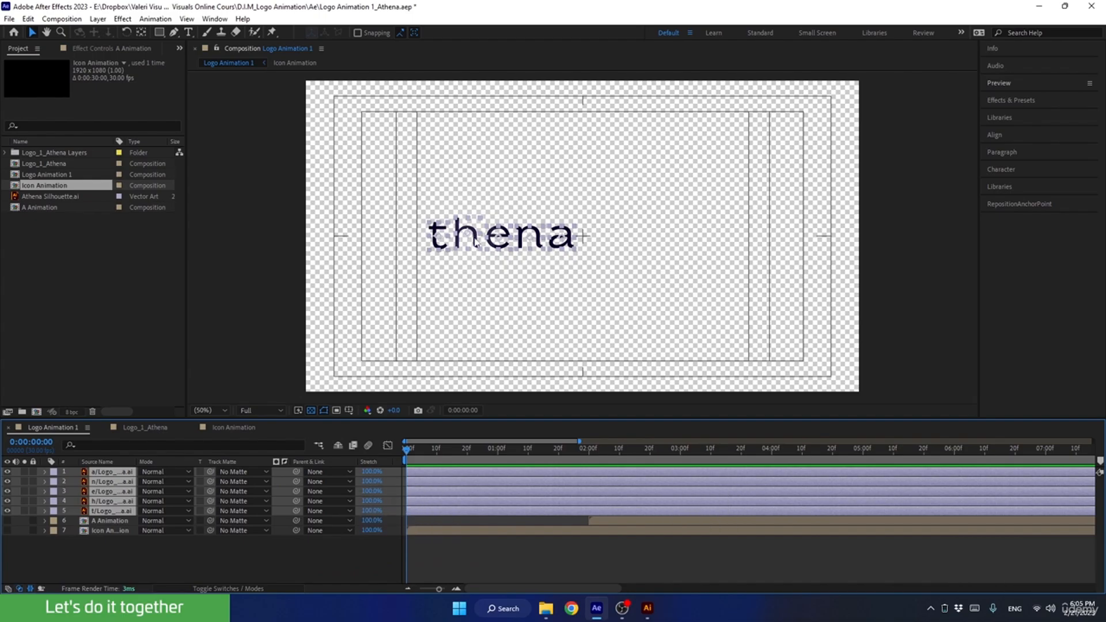
# Move the pasted "thena" letters to the centre of the composition and turn off the transparency grid.
pyautogui.moveTo(498, 238); pyautogui.dragTo(581, 238)
pyautogui.scroll(2, 602, 215)
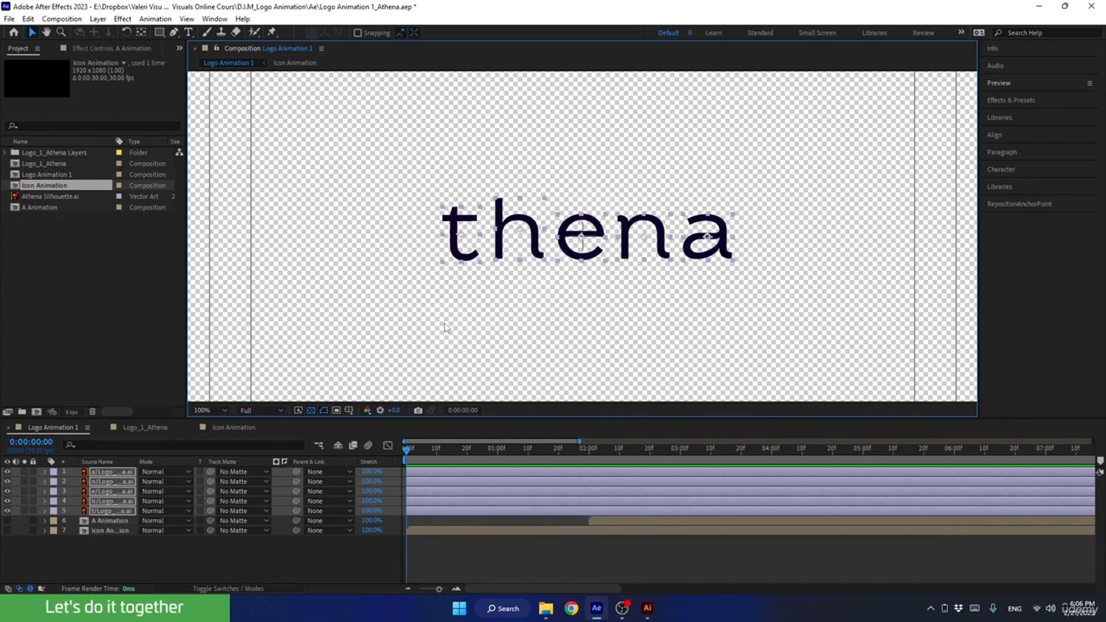
pyautogui.click(310, 410)
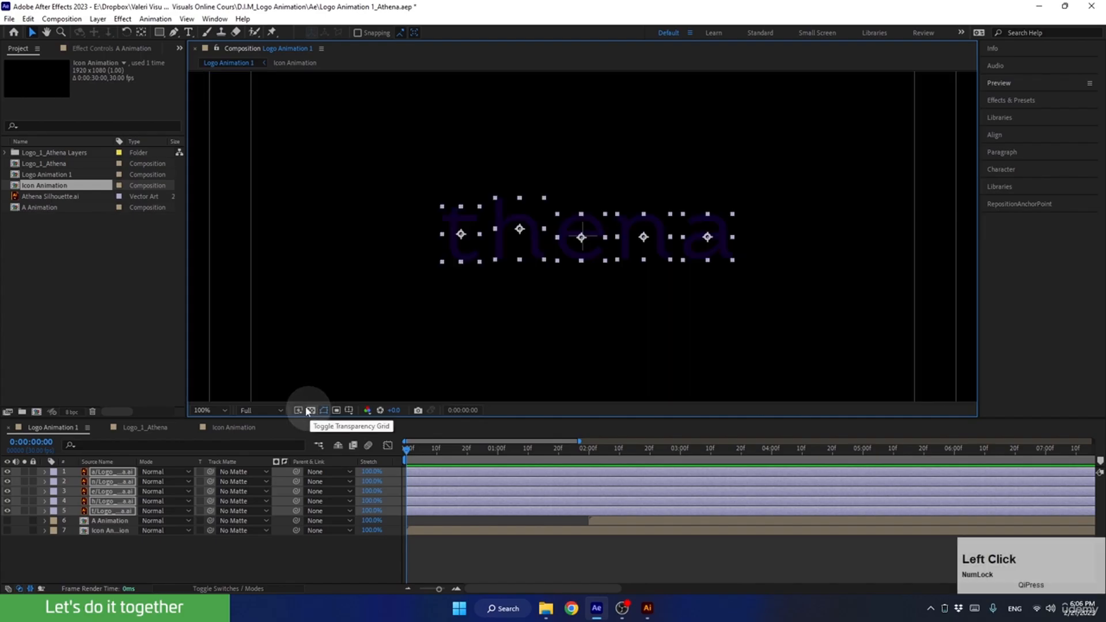
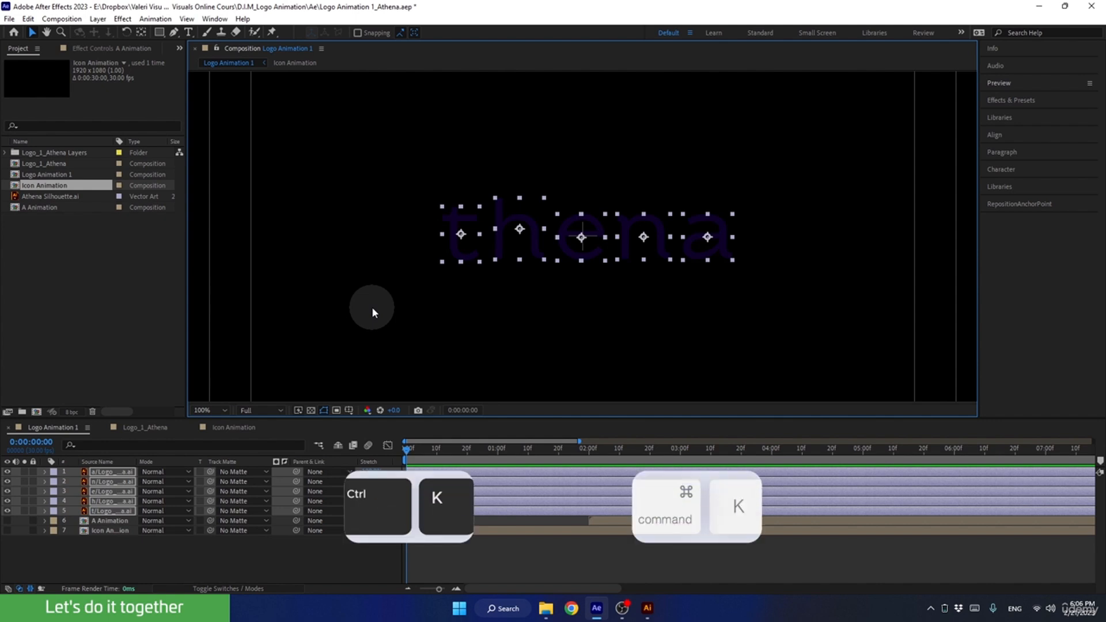
# Change the Logo Animation 1 composition's background colour from black to mid-gray 828282.
pyautogui.hotkey('ctrl', 'k')
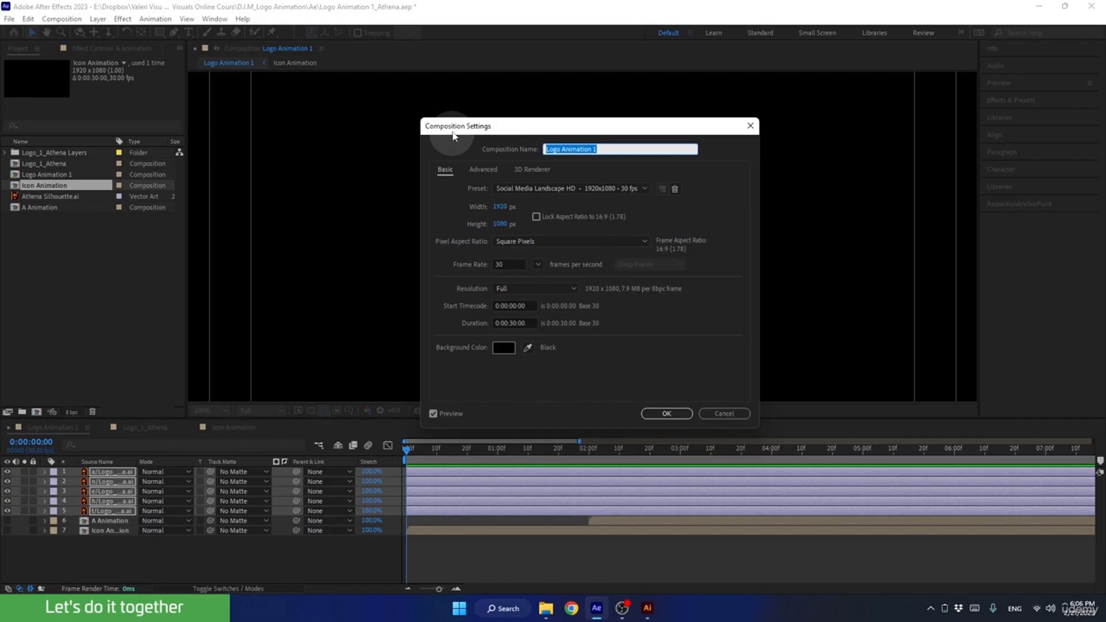
pyautogui.moveTo(453, 133); pyautogui.dragTo(642, 175)
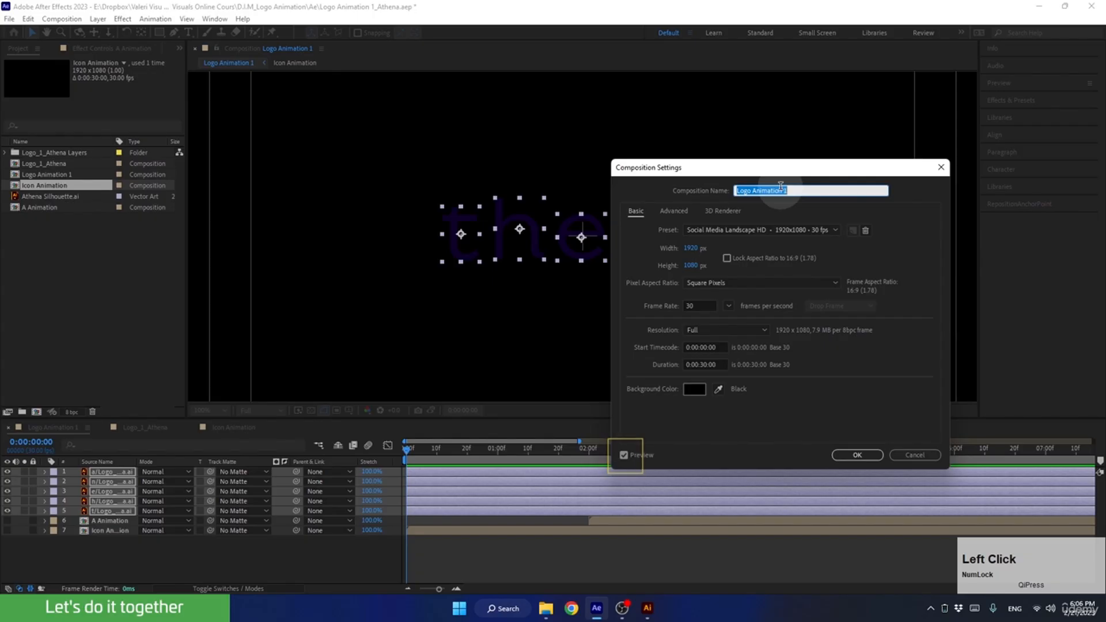
pyautogui.click(691, 390)
pyautogui.click(616, 427)
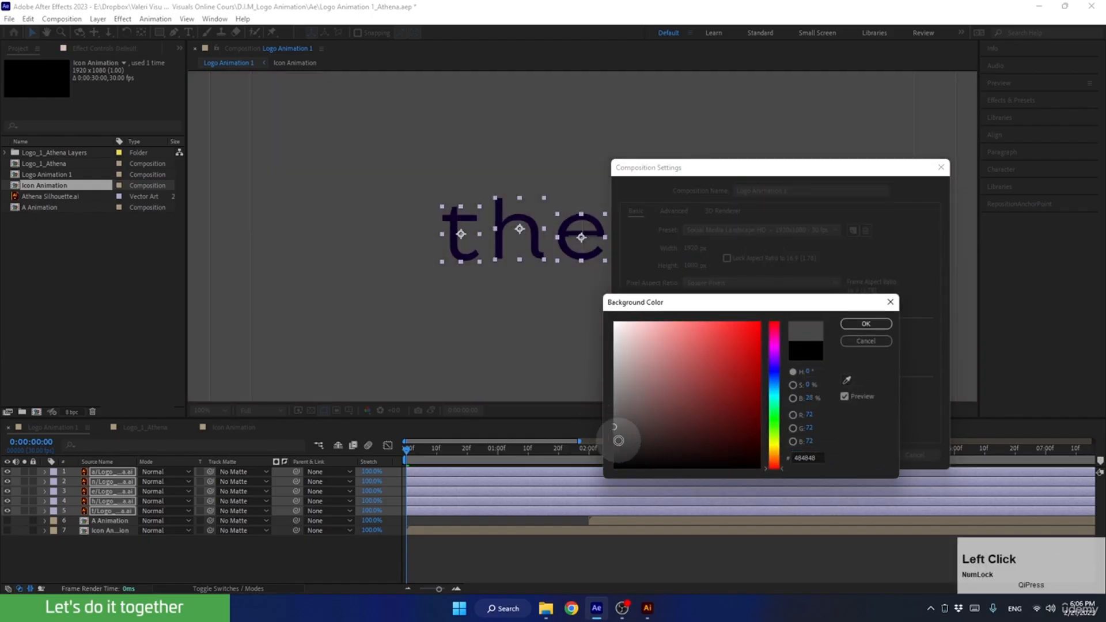
pyautogui.moveTo(618, 433)
pyautogui.mouseDown()
pyautogui.moveTo(615, 398)
pyautogui.moveTo(595, 398)
pyautogui.mouseUp()
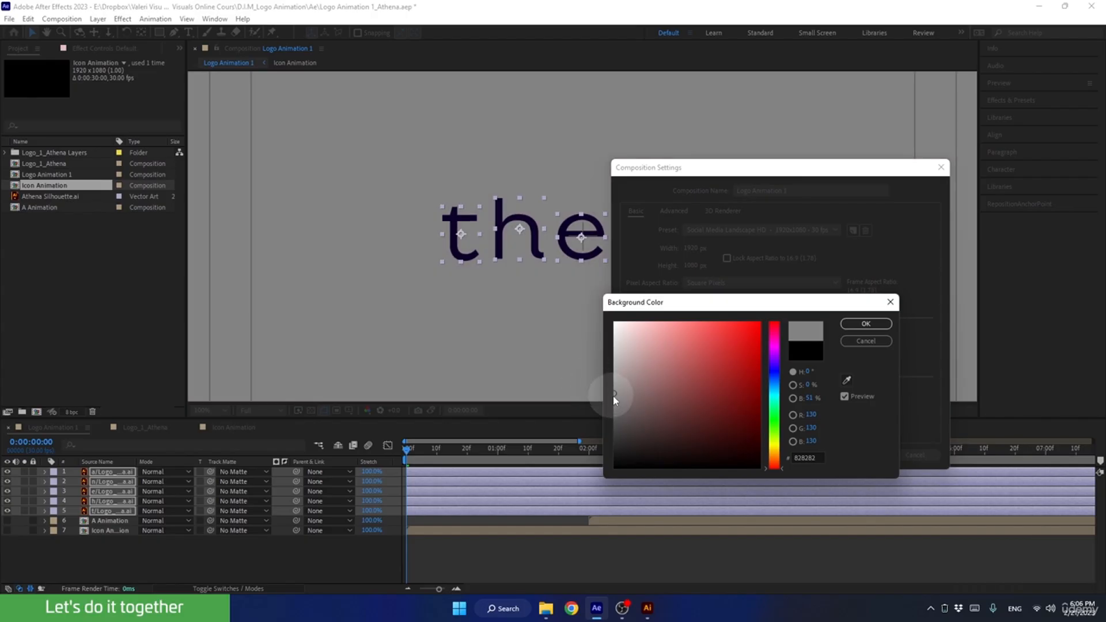
pyautogui.click(866, 324)
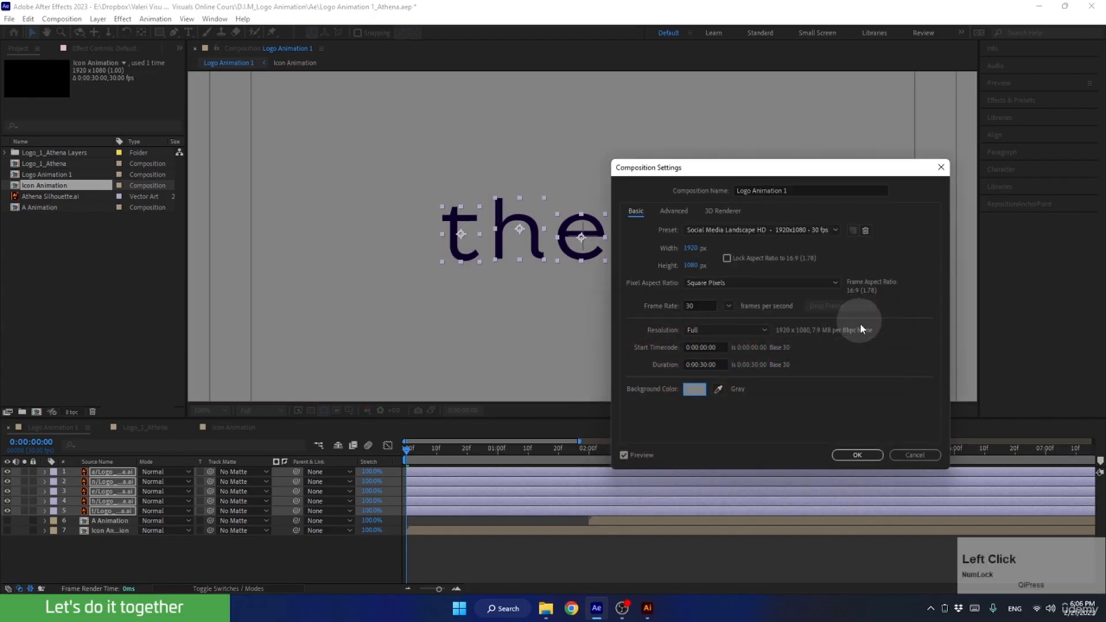
pyautogui.click(857, 455)
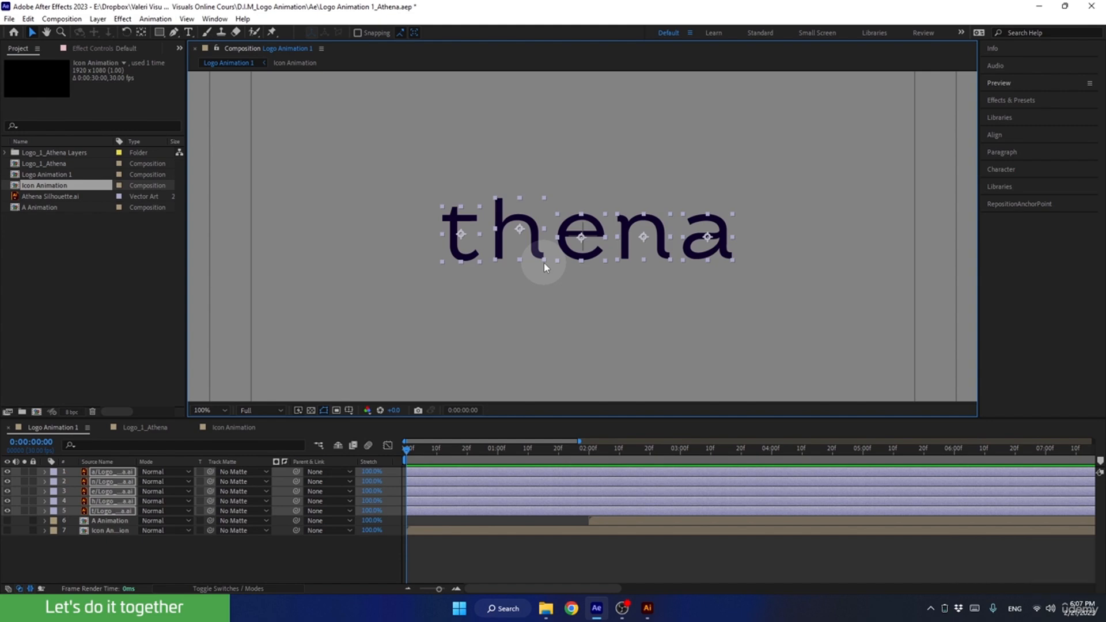
# Select the t letter layer and hide the h, e, n and a letter layers.
pyautogui.click(256, 552)
pyautogui.click(457, 235)
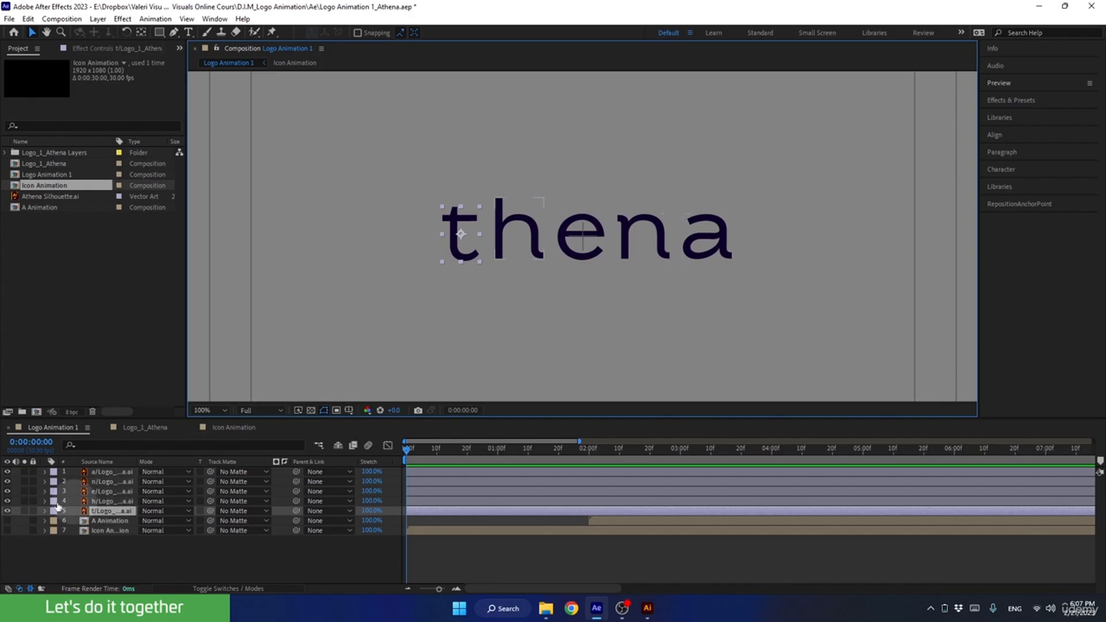
pyautogui.moveTo(8, 500); pyautogui.dragTo(9, 476)
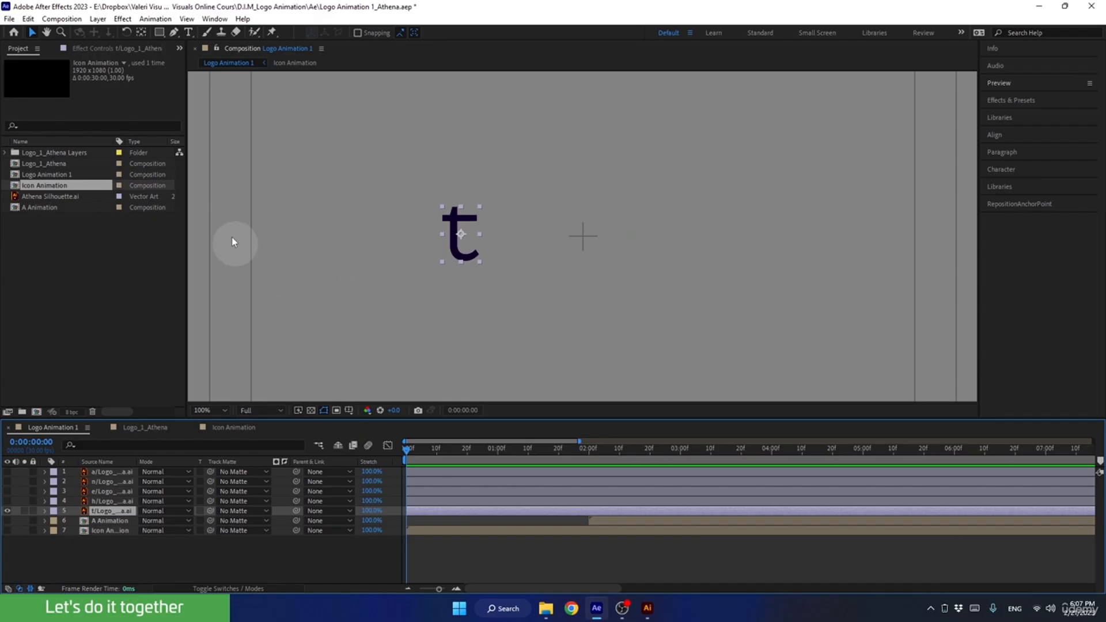
# Draw an open four-point Pen tool mask on the t layer, running down the stem's centre and along the bottom hook.
pyautogui.click(174, 32)
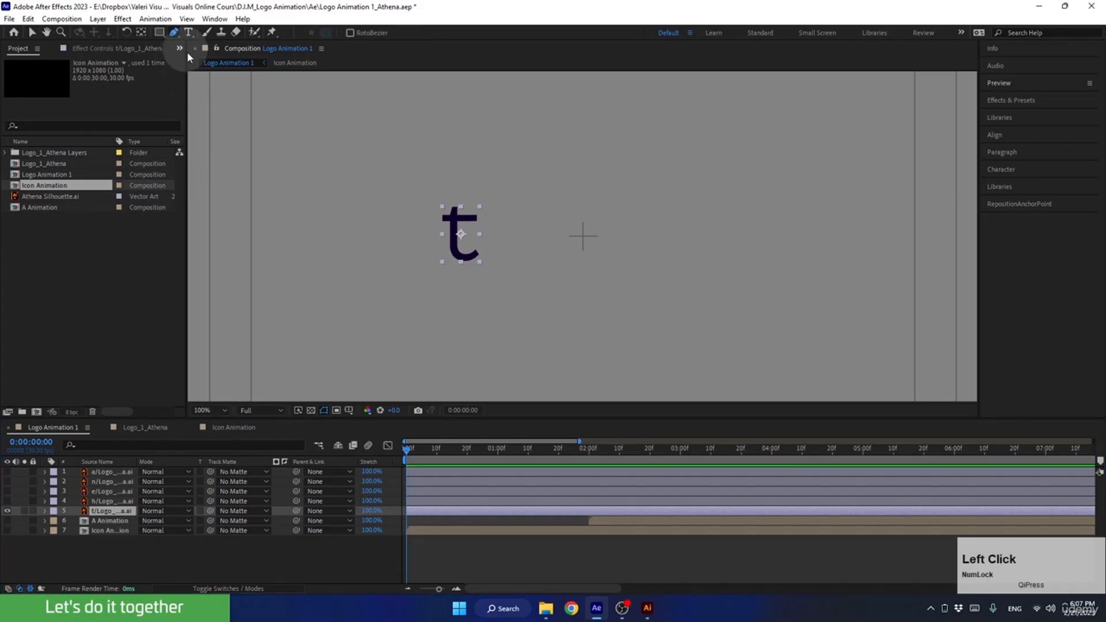
pyautogui.scroll(2, 413, 239)
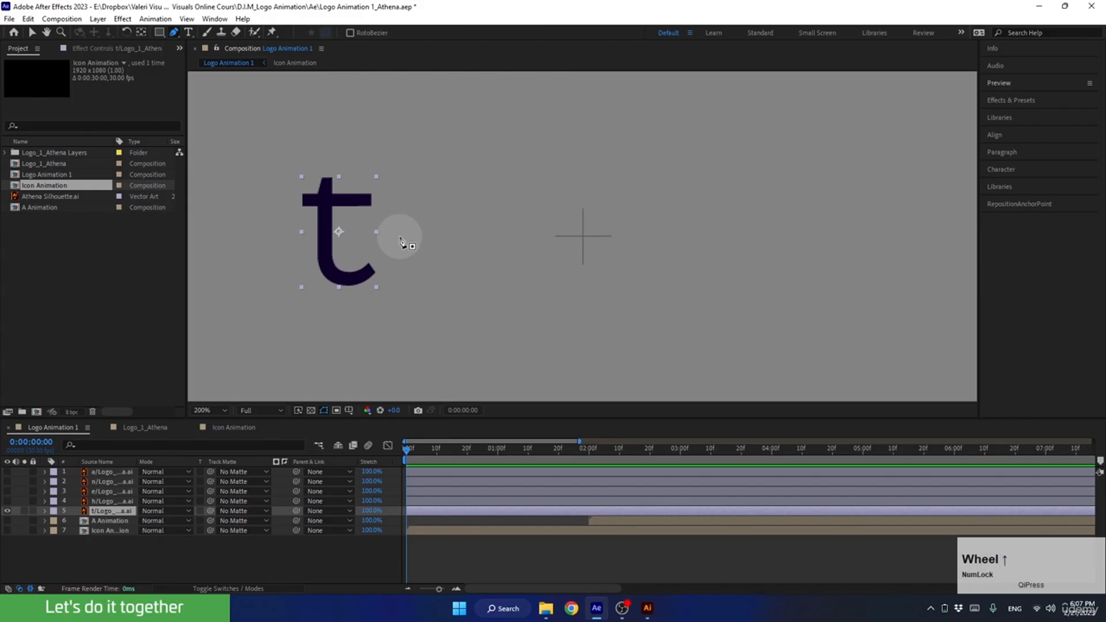
pyautogui.press('space')
pyautogui.moveTo(422, 224); pyautogui.dragTo(644, 242)
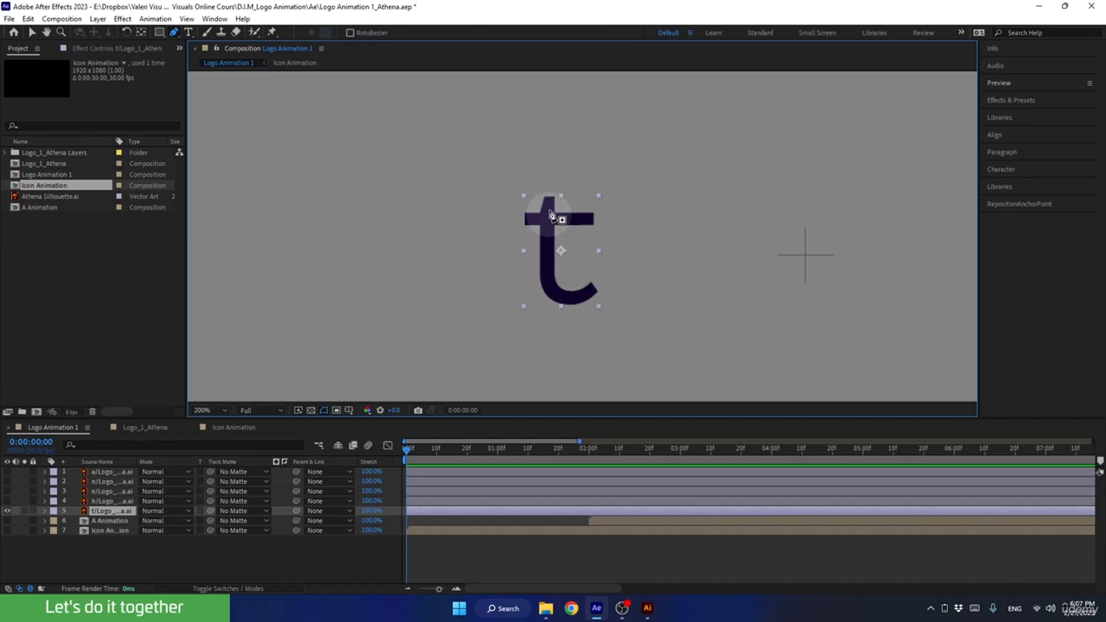
pyautogui.click(123, 511)
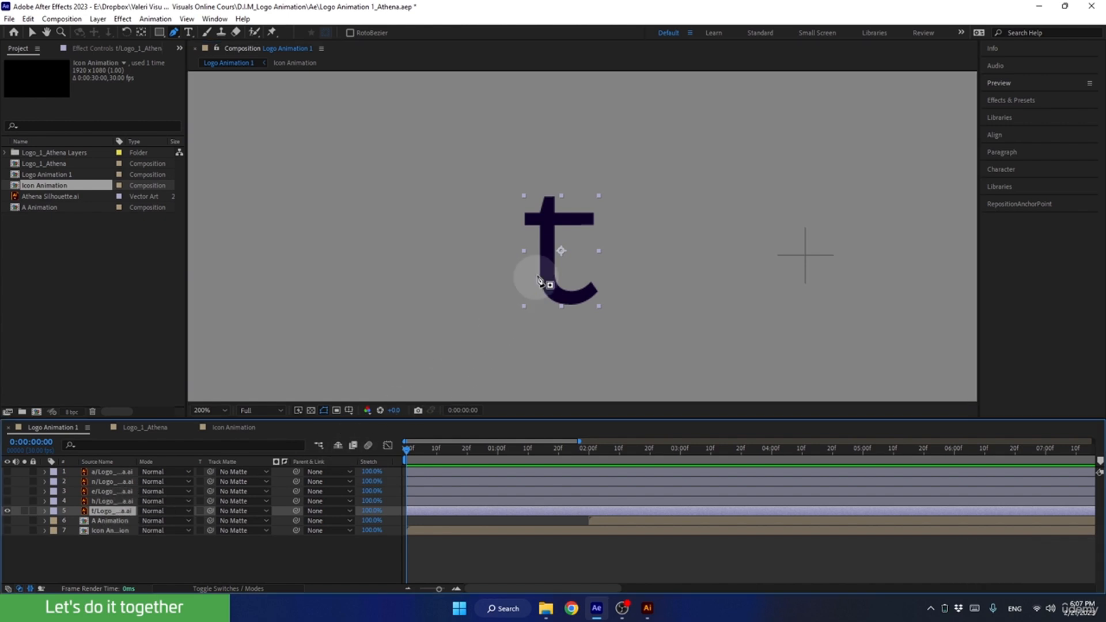
pyautogui.click(549, 201)
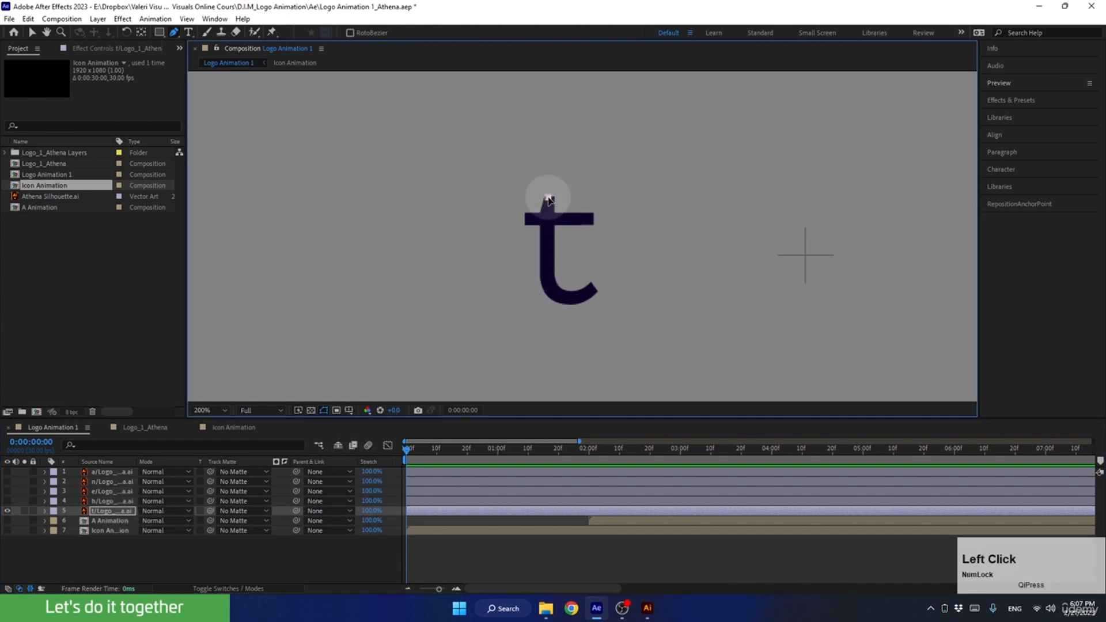
pyautogui.keyDown('shift'); pyautogui.click(548, 272); pyautogui.keyUp('shift')
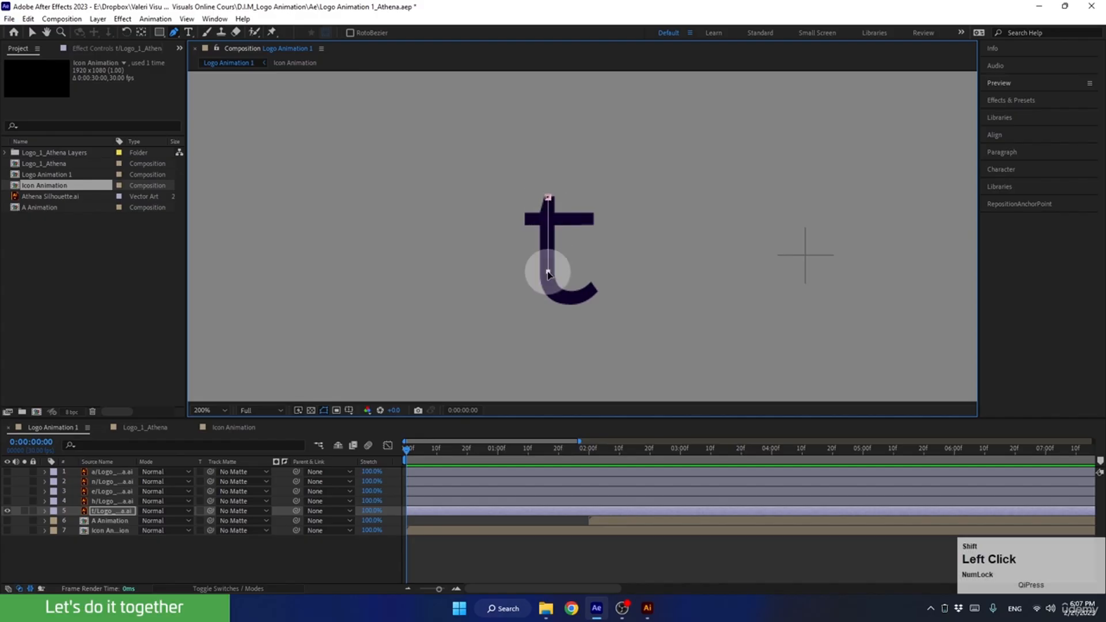
pyautogui.click(568, 300)
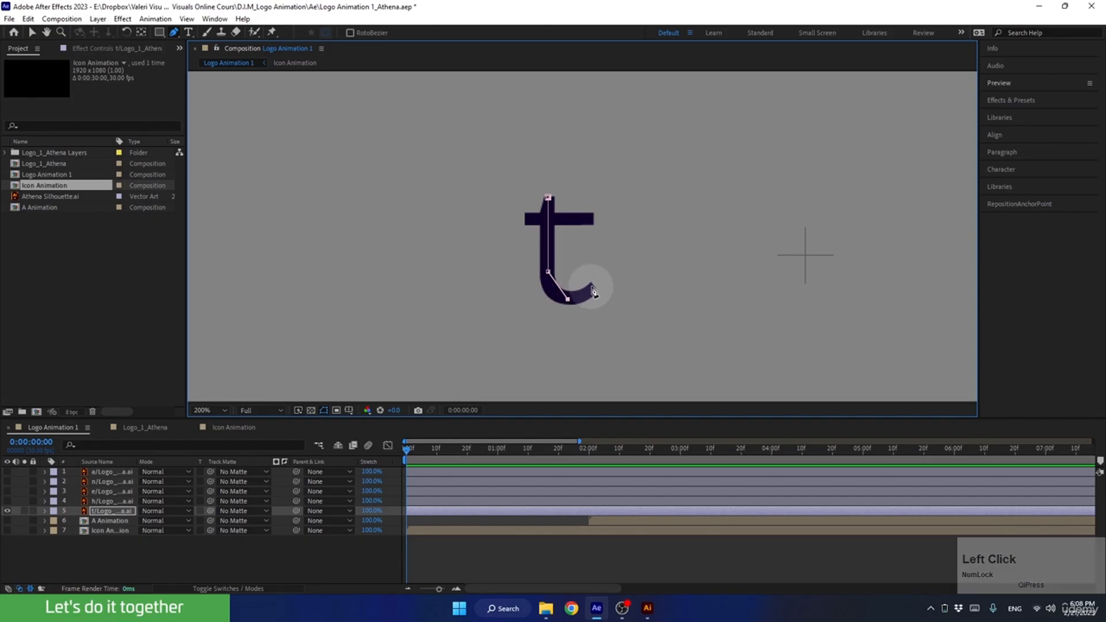
pyautogui.click(594, 287)
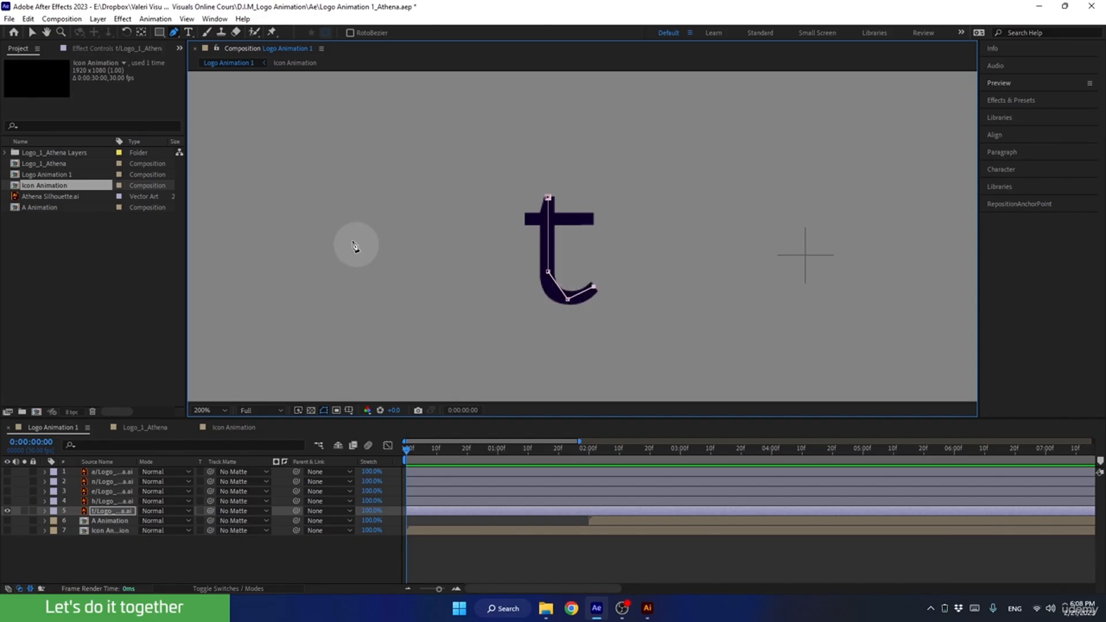
# Curve the mask's bottom vertex to follow the t's hook, and draw a second straight mask across the crossbar.
pyautogui.click(173, 33)
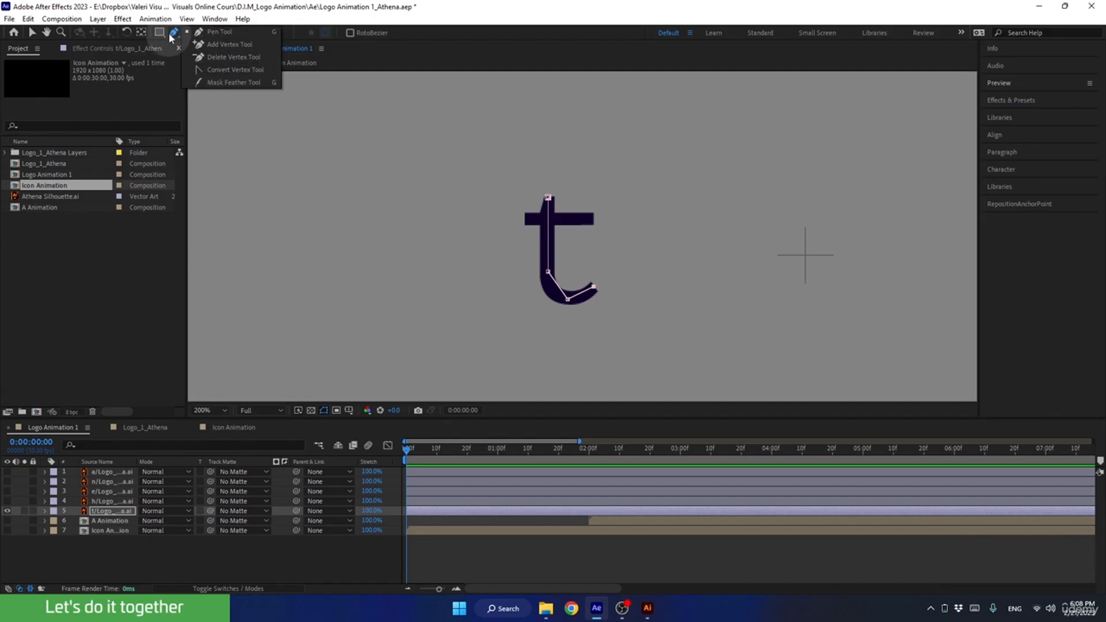
pyautogui.click(196, 70)
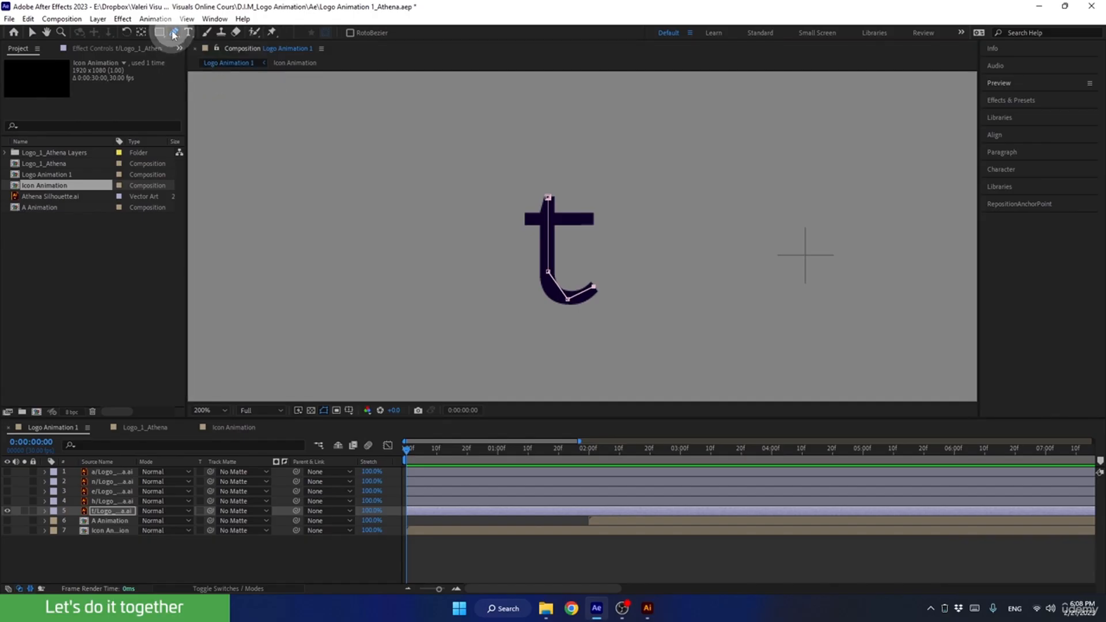
pyautogui.press('alt')
pyautogui.keyDown('alt'); pyautogui.click(568, 300); pyautogui.keyUp('alt')
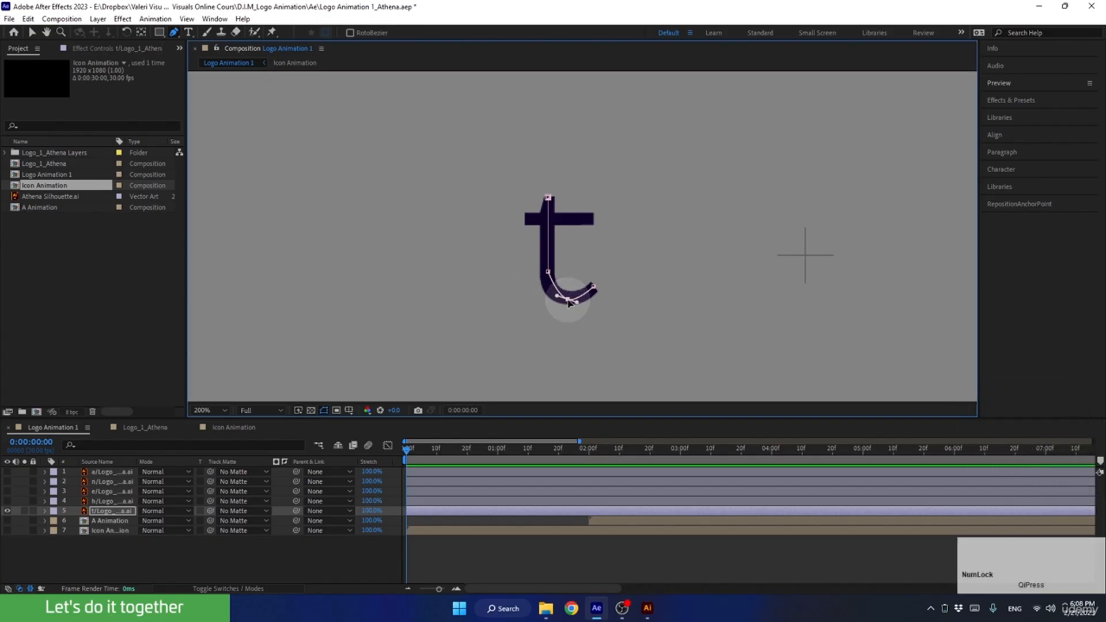
pyautogui.moveTo(556, 296); pyautogui.dragTo(583, 301)
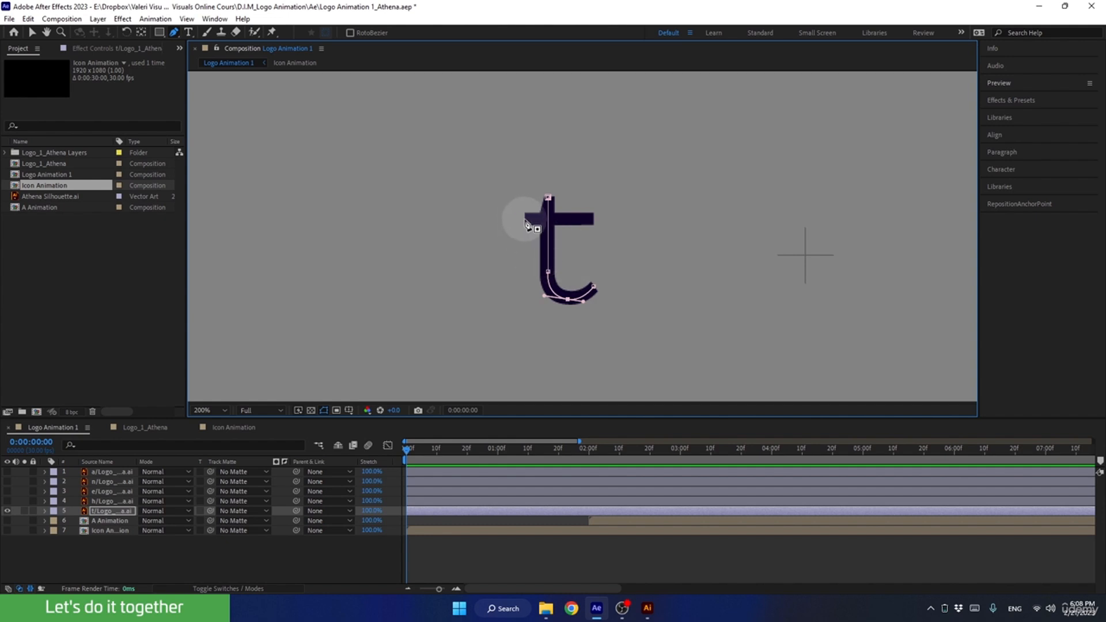
pyautogui.click(526, 220)
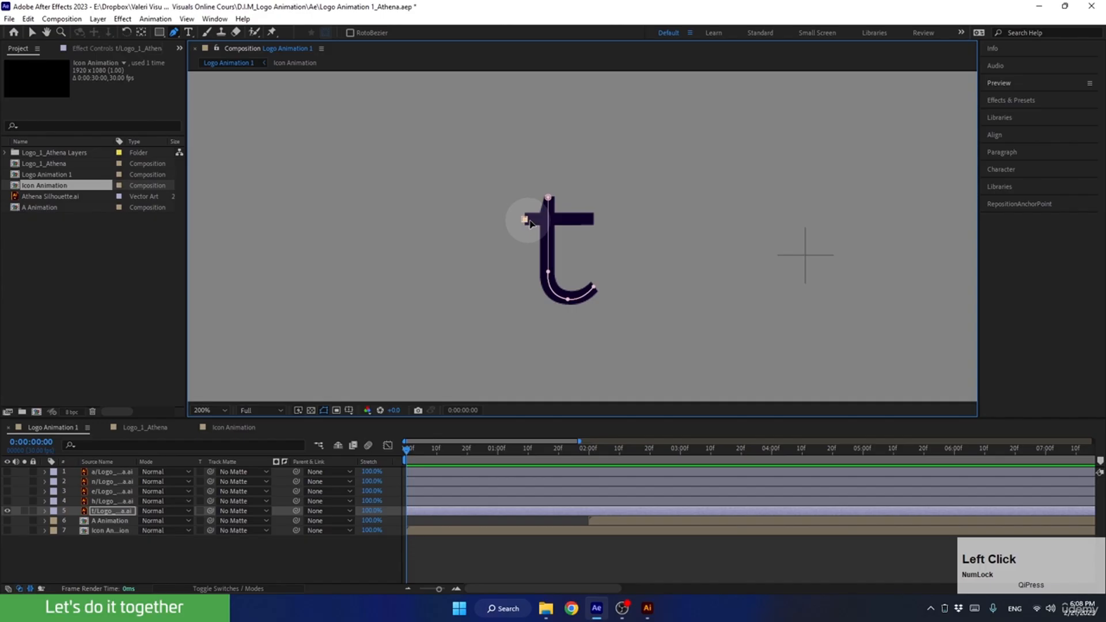
pyautogui.keyDown('shift'); pyautogui.click(595, 220); pyautogui.keyUp('shift')
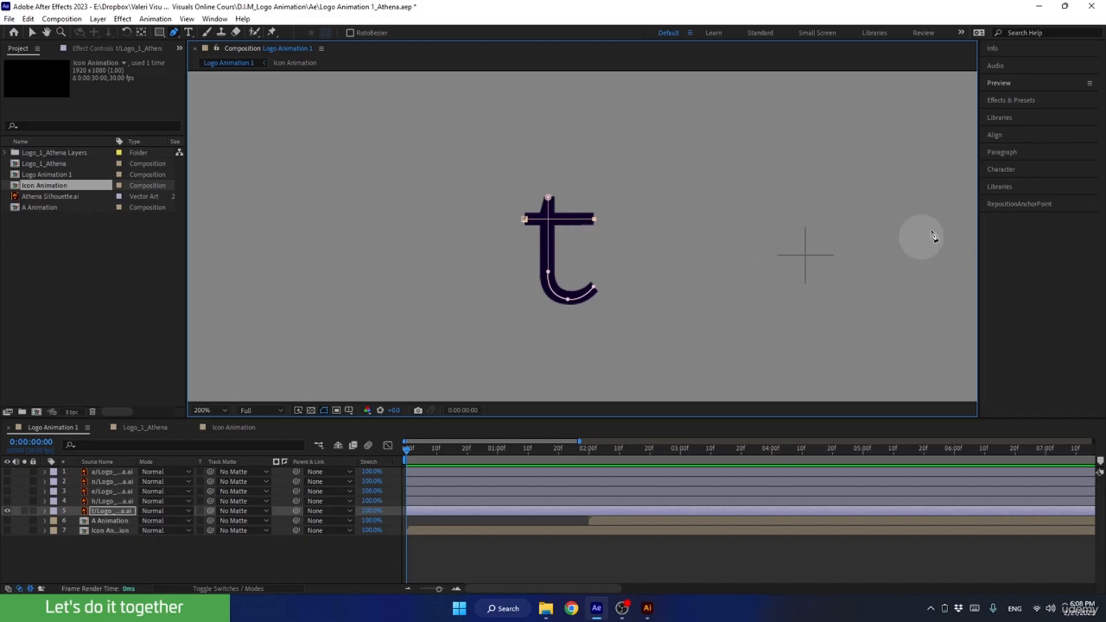
# Find the Stroke effect by searching for "stroke" and apply it to the t letter layer.
pyautogui.click(999, 101)
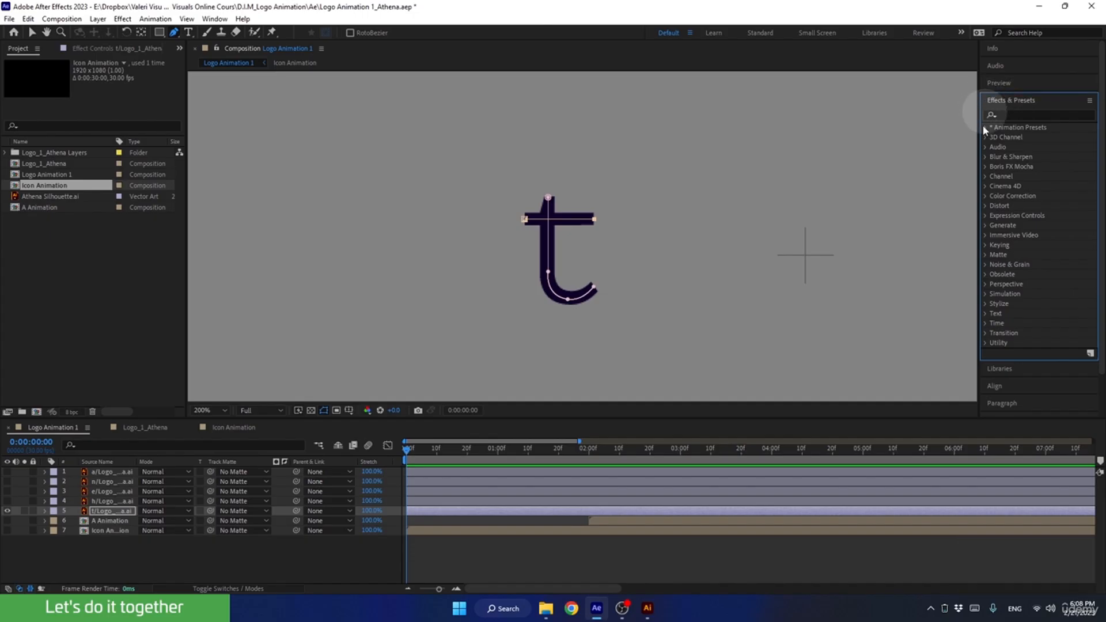
pyautogui.click(214, 20)
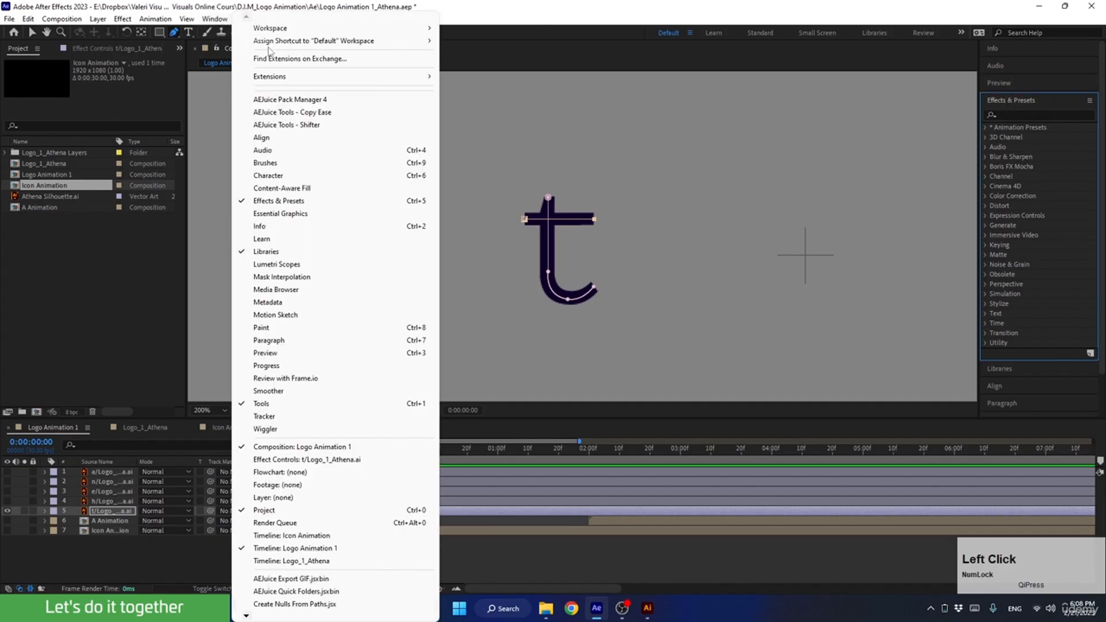
pyautogui.click(1028, 113)
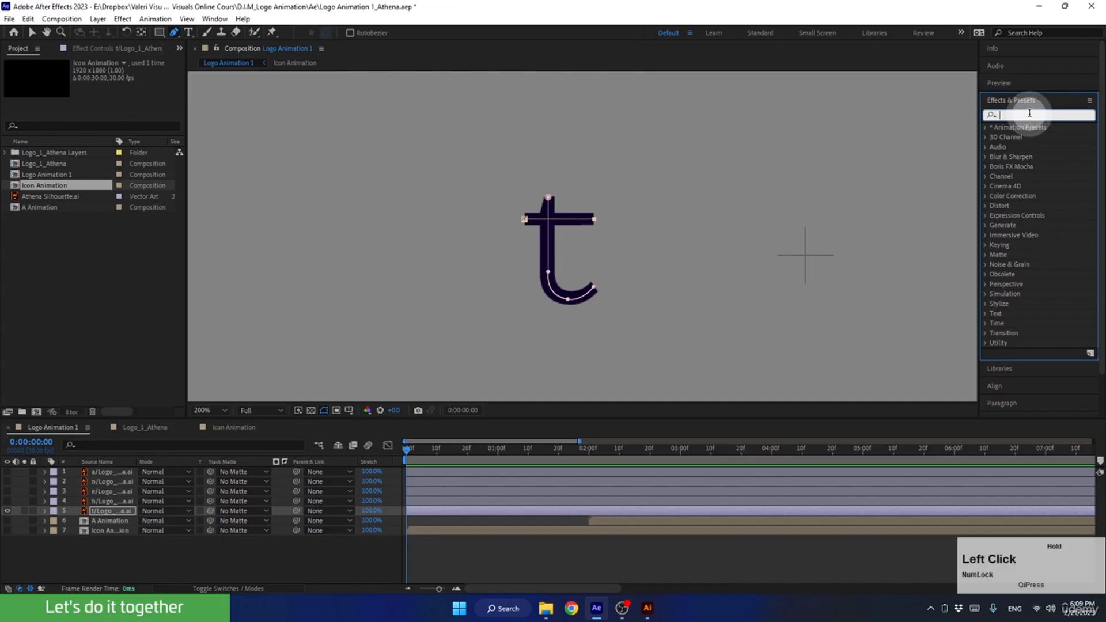
pyautogui.write('stroke')
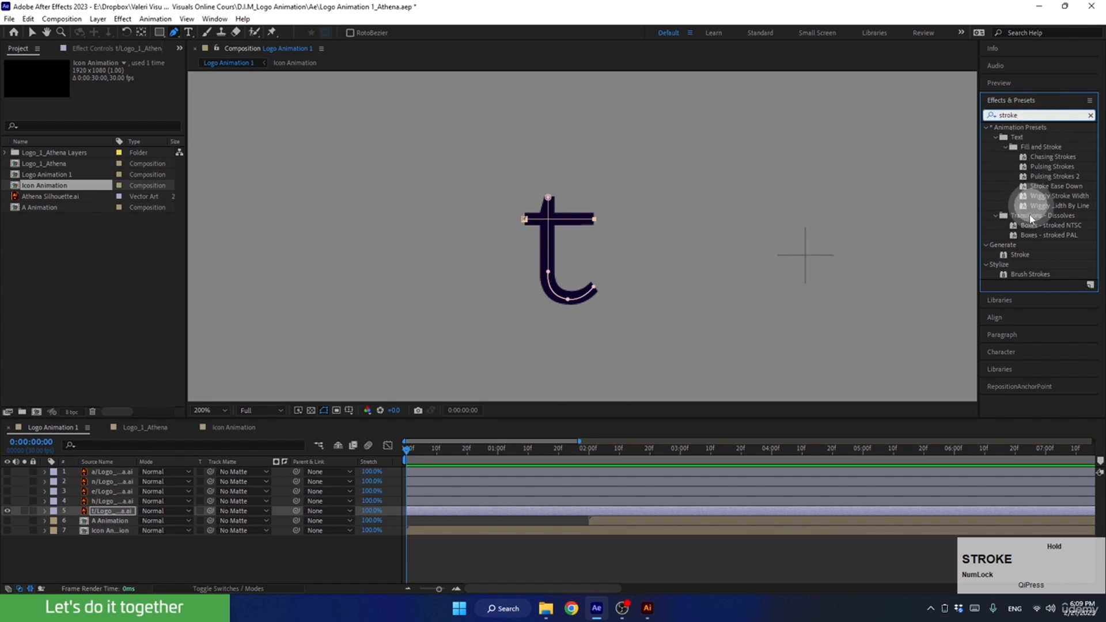
pyautogui.click(1019, 257)
pyautogui.moveTo(1020, 261)
pyautogui.mouseDown()
pyautogui.moveTo(674, 303)
pyautogui.moveTo(149, 456)
pyautogui.moveTo(106, 513)
pyautogui.mouseUp()
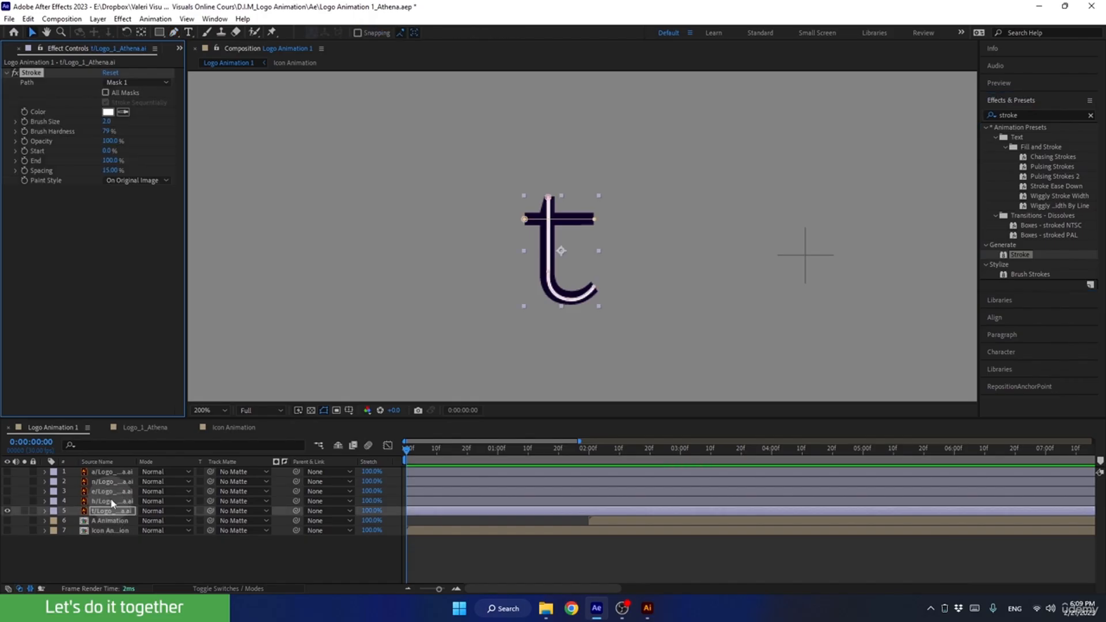
# Make the Stroke effect use all masks sequentially, with a brush size of 10.5 and brush hardness of 100%.
pyautogui.click(122, 84)
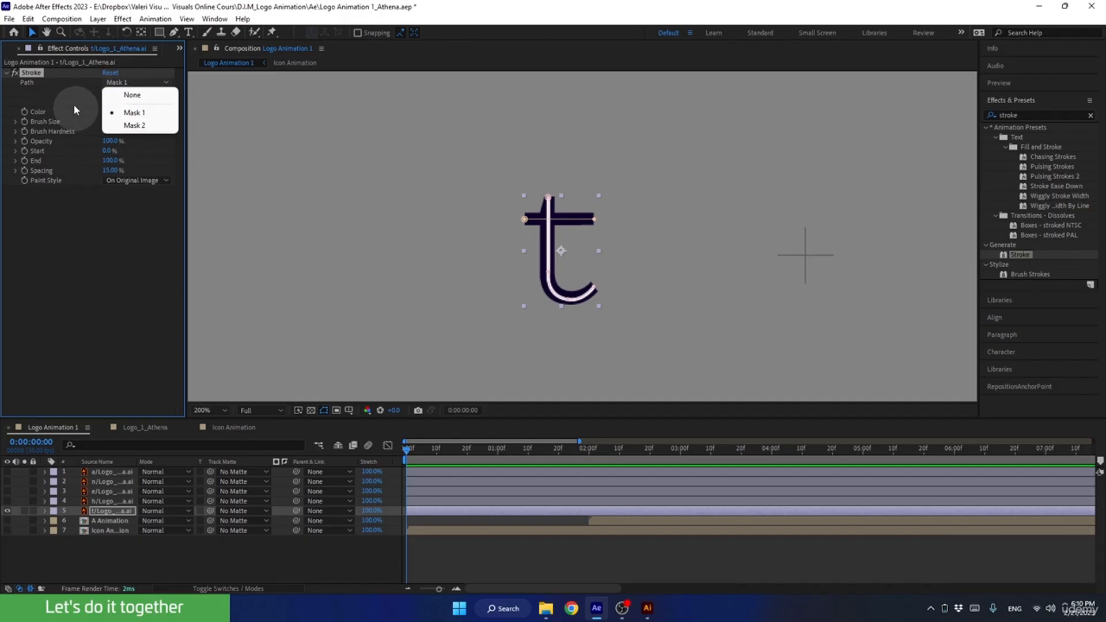
pyautogui.click(80, 87)
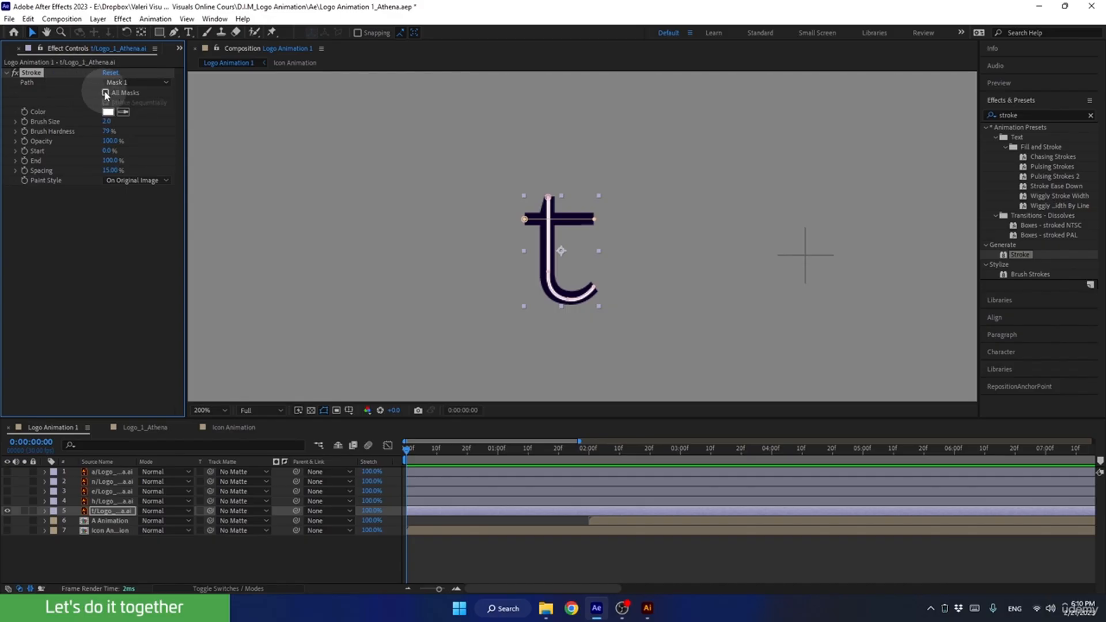
pyautogui.click(105, 92)
pyautogui.click(106, 102)
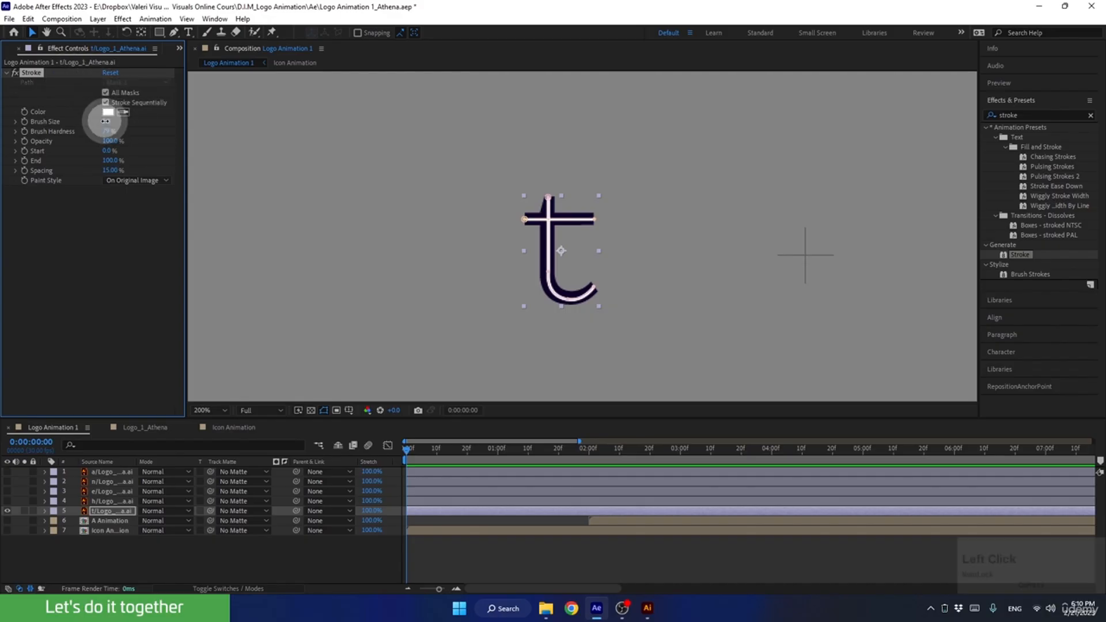
pyautogui.moveTo(106, 120); pyautogui.dragTo(291, 144)
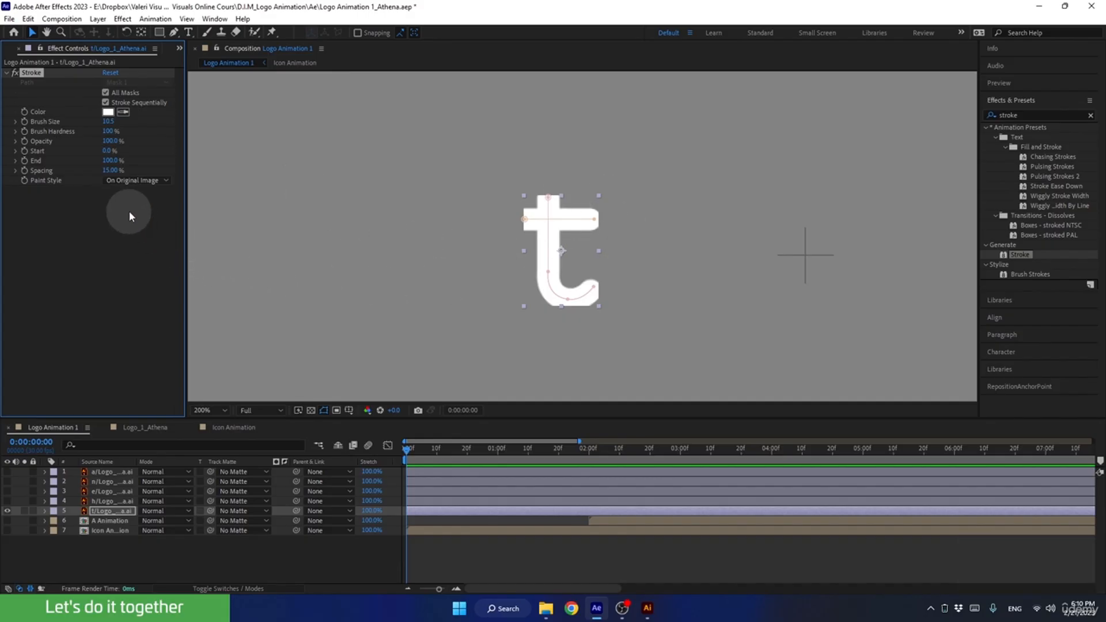
# Reduce the Stroke effect's End to about 35% and set its Paint Style to Reveal Original Image.
pyautogui.moveTo(109, 161)
pyautogui.mouseDown()
pyautogui.moveTo(80, 170)
pyautogui.moveTo(122, 162)
pyautogui.mouseUp()
pyautogui.moveTo(96, 170)
pyautogui.mouseDown()
pyautogui.moveTo(108, 161)
pyautogui.moveTo(99, 173)
pyautogui.moveTo(92, 166)
pyautogui.mouseUp()
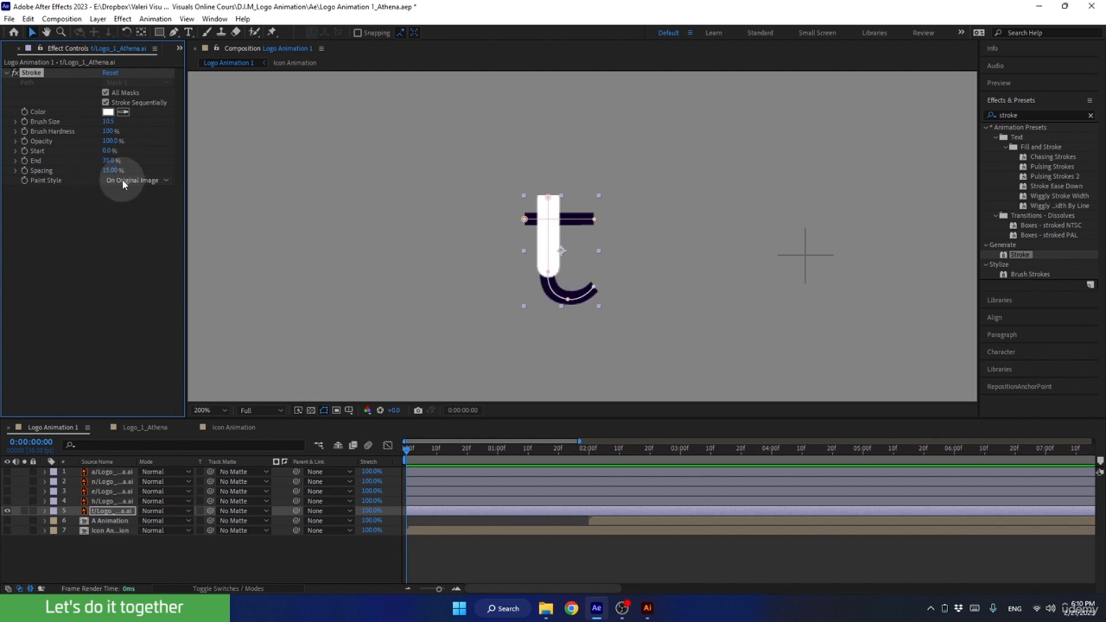
pyautogui.click(123, 182)
pyautogui.click(129, 219)
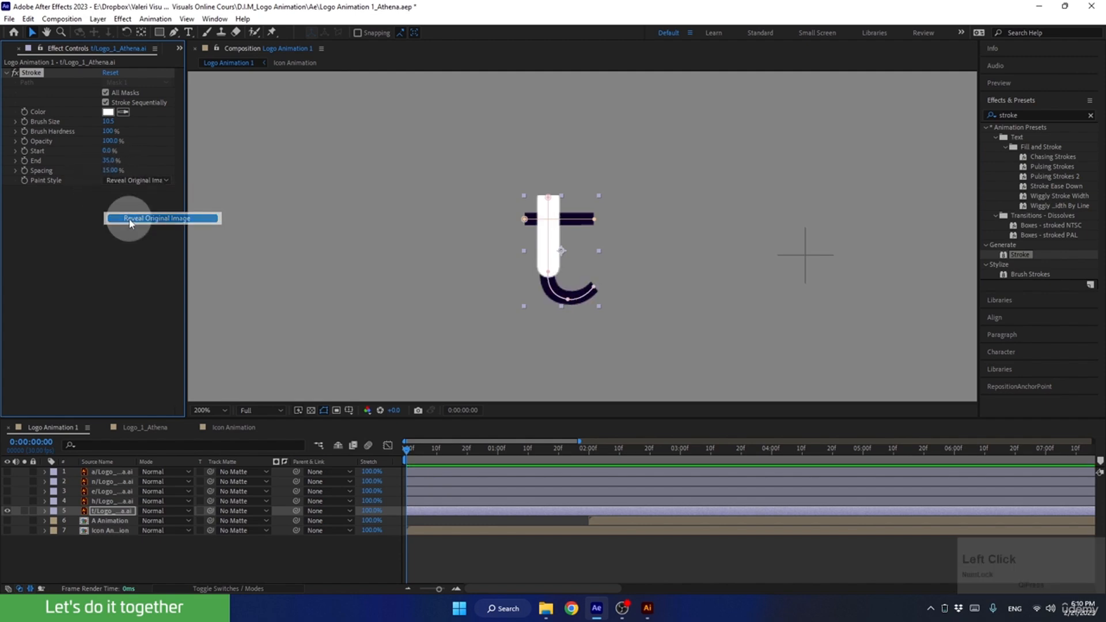
# Set the Stroke effect's End to 0% and add a keyframe for it at 0 seconds.
pyautogui.click(112, 160)
pyautogui.moveTo(112, 159)
pyautogui.mouseDown()
pyautogui.moveTo(74, 168)
pyautogui.moveTo(140, 160)
pyautogui.moveTo(62, 180)
pyautogui.mouseUp()
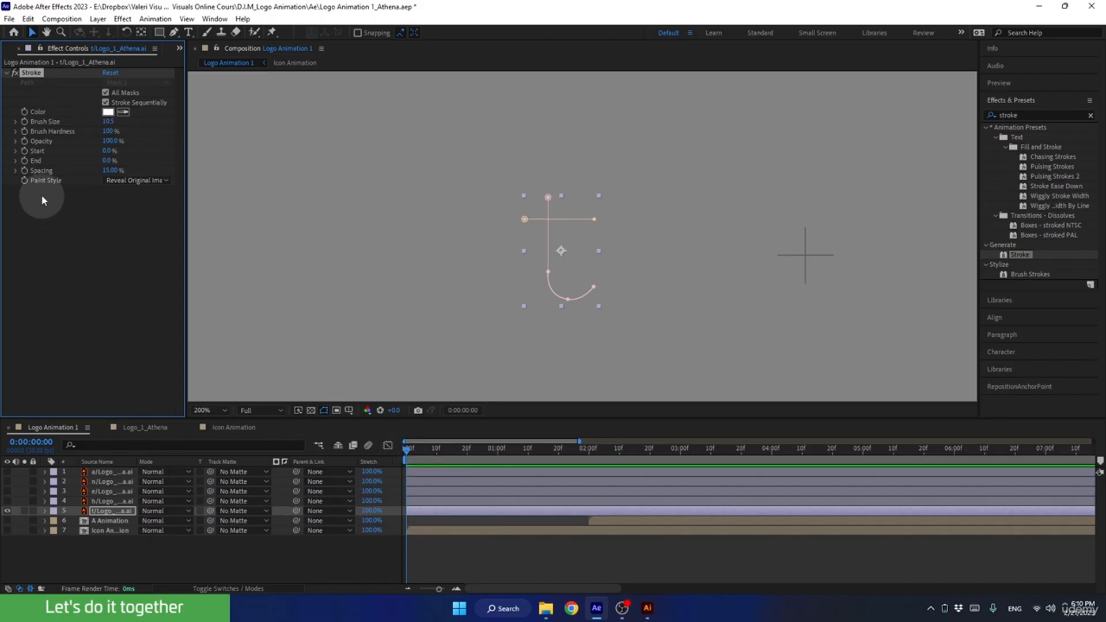
pyautogui.click(24, 160)
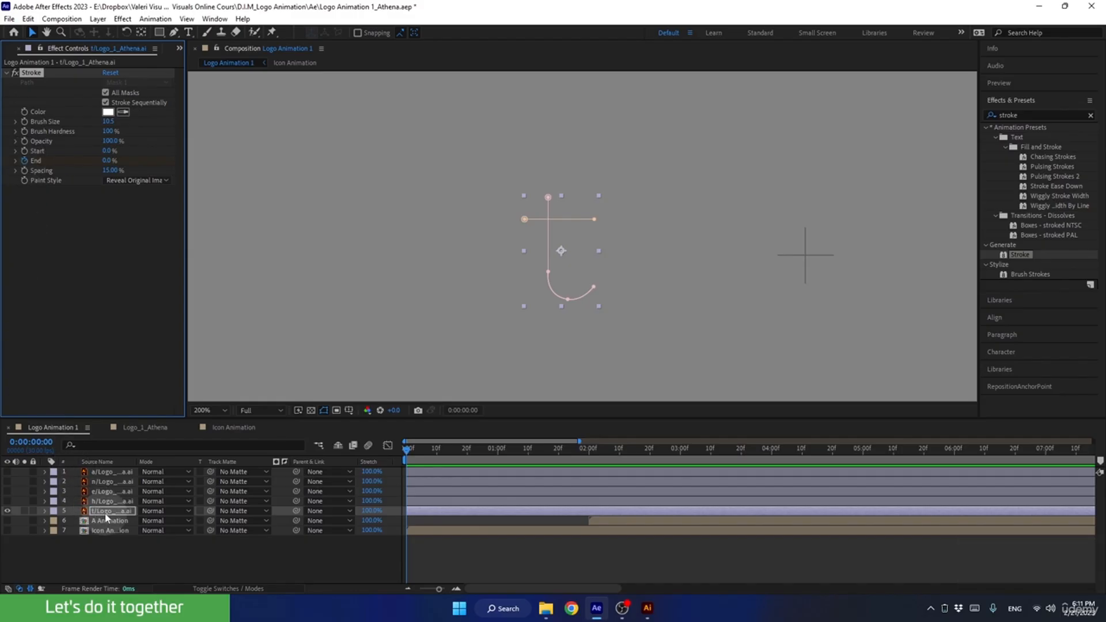
# Set the t layer's Stroke End to 100% with a keyframe at 2 seconds and preview the reveal from the start.
pyautogui.press('u')
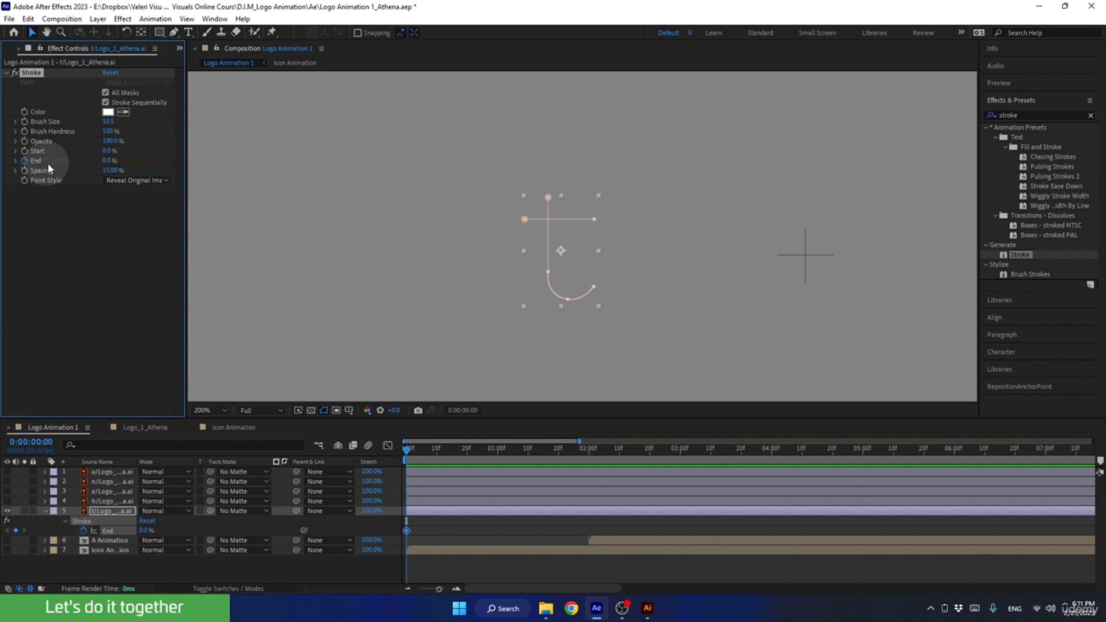
pyautogui.moveTo(447, 450); pyautogui.dragTo(587, 469)
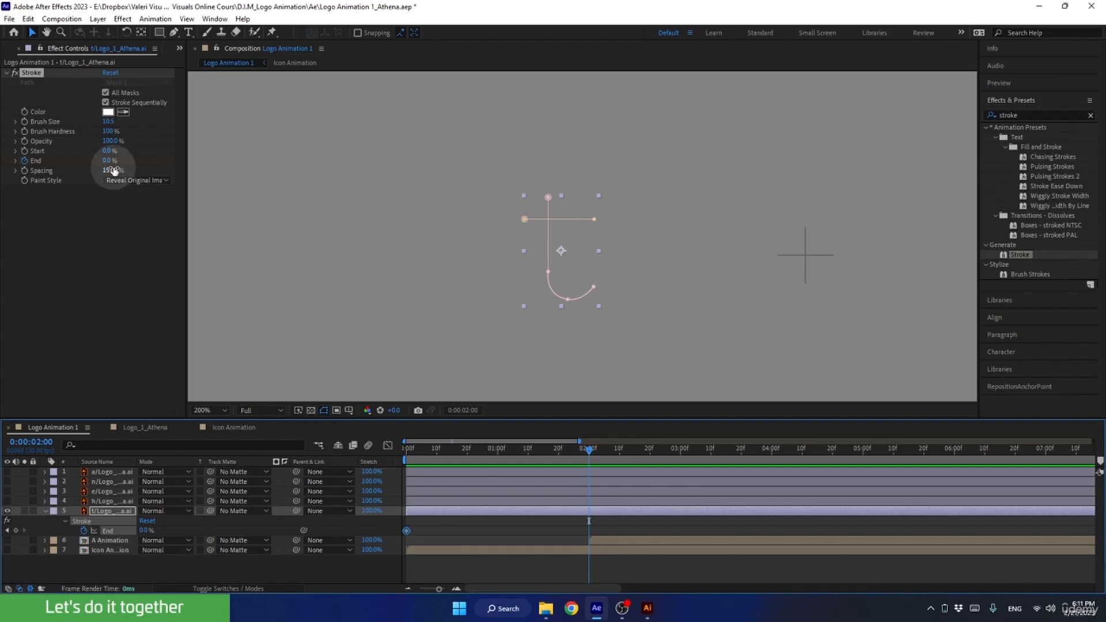
pyautogui.moveTo(109, 160); pyautogui.dragTo(263, 167)
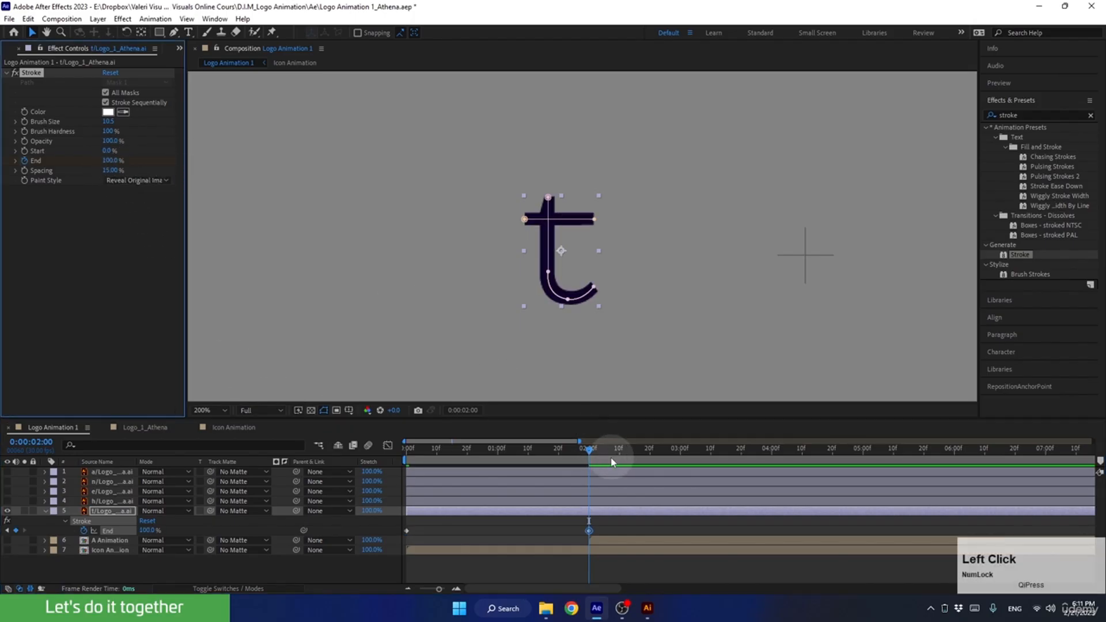
pyautogui.moveTo(582, 448); pyautogui.dragTo(345, 488)
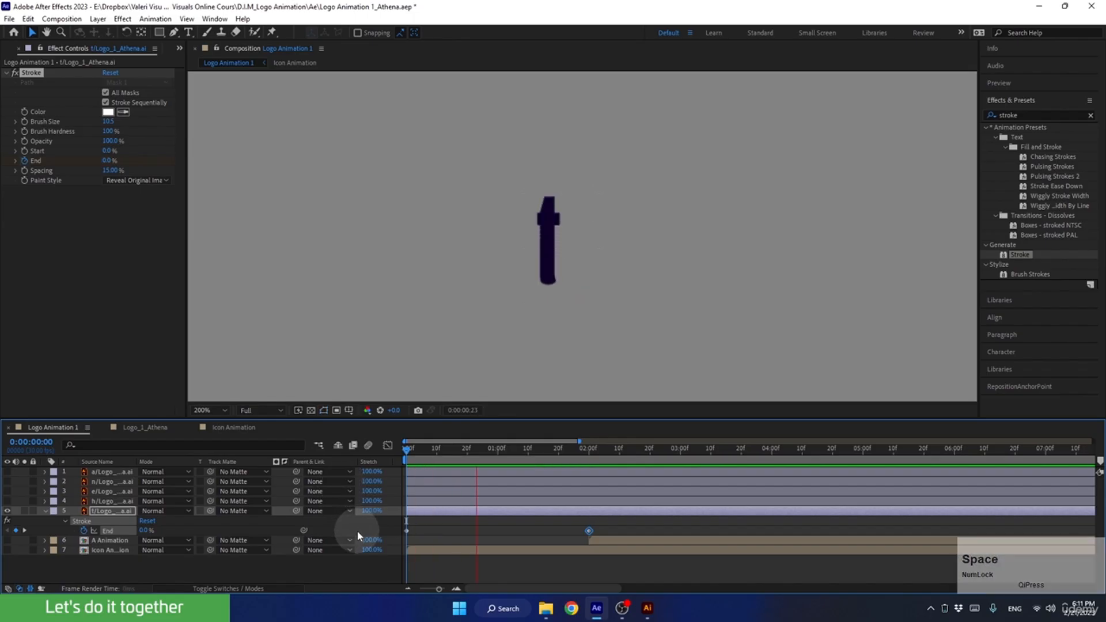
pyautogui.press('space')
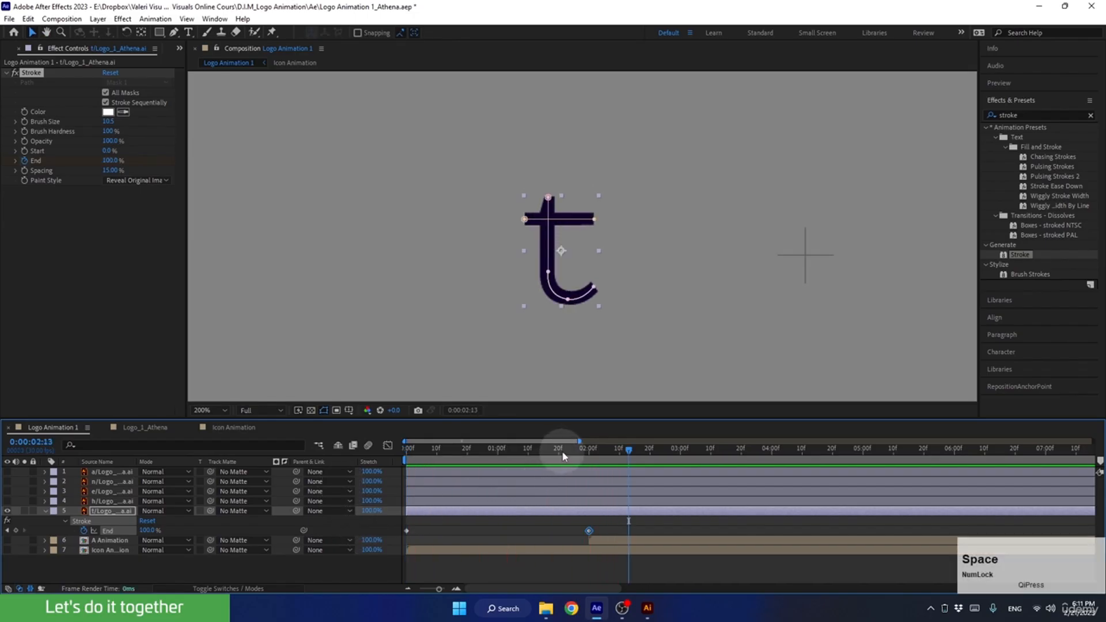
# Set the Stroke effect's Brush Size to 2 and add a keyframe for it at 0 seconds.
pyautogui.moveTo(563, 449); pyautogui.dragTo(541, 455)
pyautogui.moveTo(466, 459)
pyautogui.mouseDown()
pyautogui.moveTo(432, 452)
pyautogui.moveTo(463, 461)
pyautogui.mouseUp()
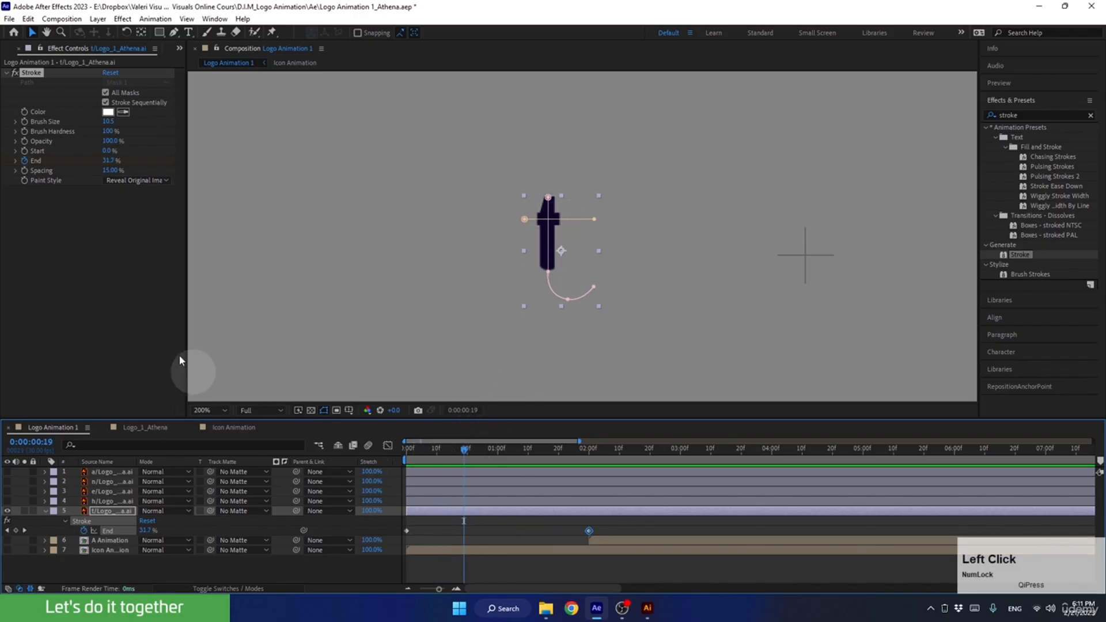
pyautogui.click(107, 123)
pyautogui.moveTo(106, 124)
pyautogui.mouseDown()
pyautogui.moveTo(85, 129)
pyautogui.moveTo(109, 127)
pyautogui.moveTo(92, 140)
pyautogui.moveTo(116, 148)
pyautogui.moveTo(54, 148)
pyautogui.moveTo(86, 153)
pyautogui.mouseUp()
pyautogui.click(107, 121)
pyautogui.write('2')
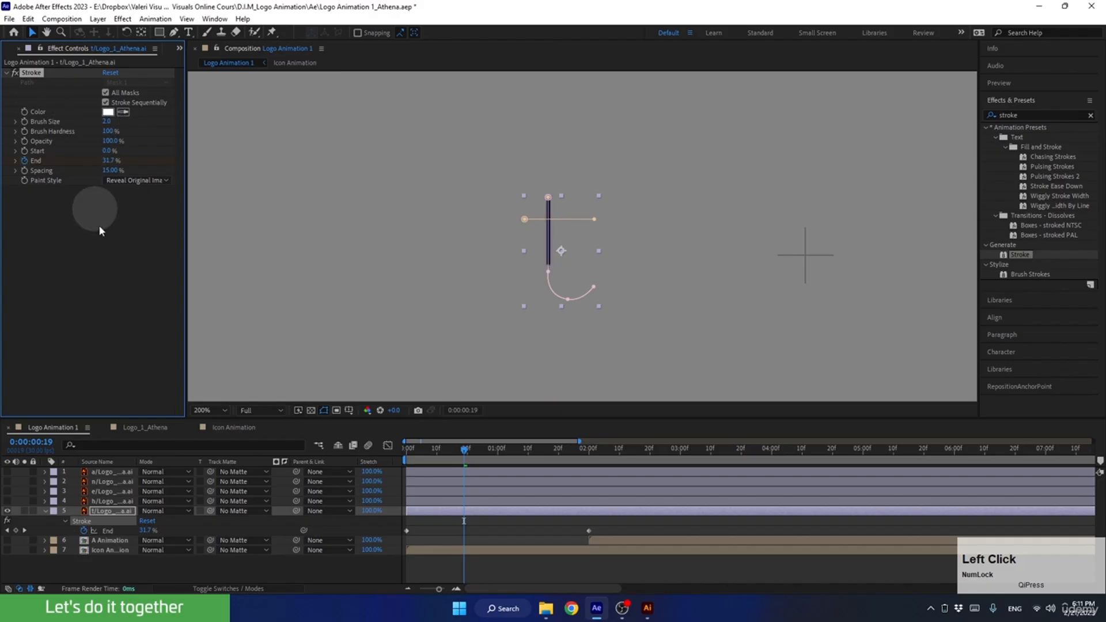
pyautogui.moveTo(456, 450)
pyautogui.mouseDown()
pyautogui.moveTo(377, 451)
pyautogui.moveTo(395, 460)
pyautogui.mouseUp()
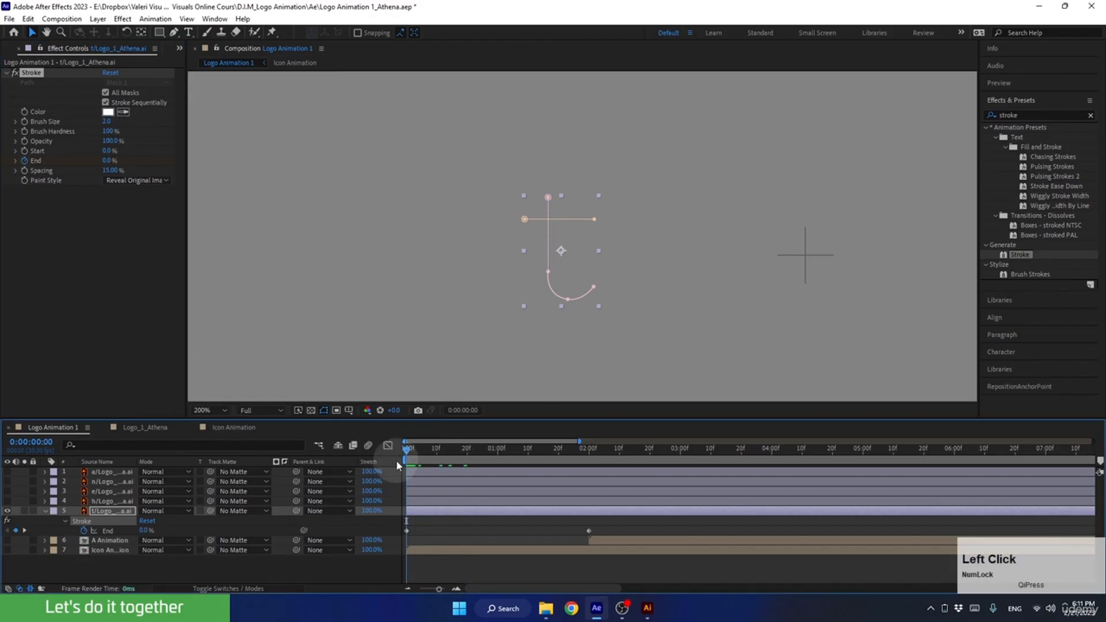
pyautogui.click(26, 126)
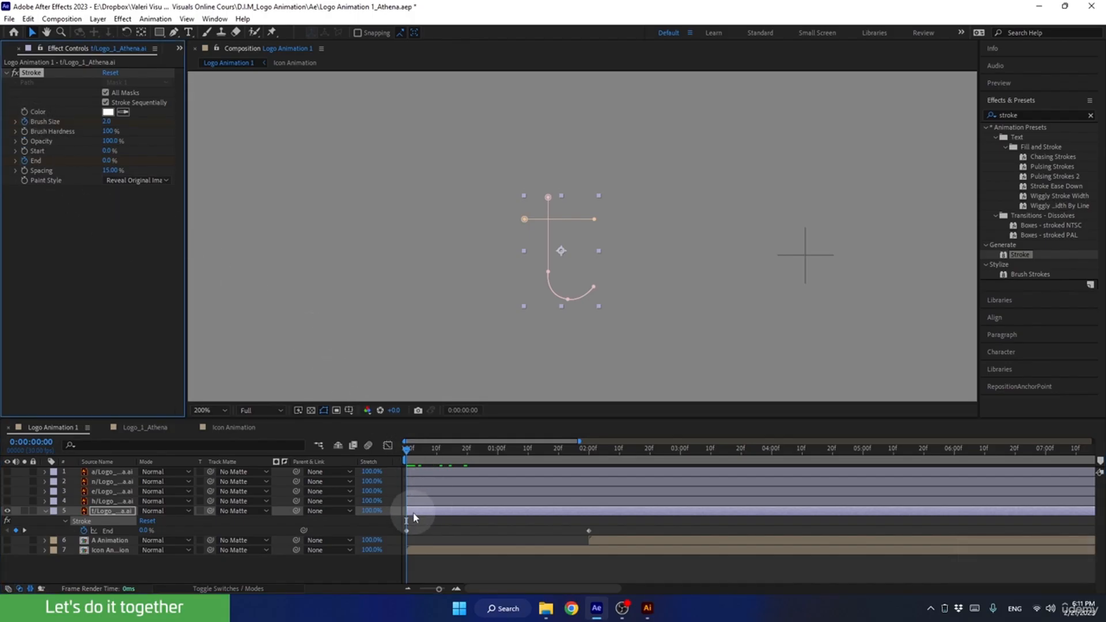
pyautogui.press('u')
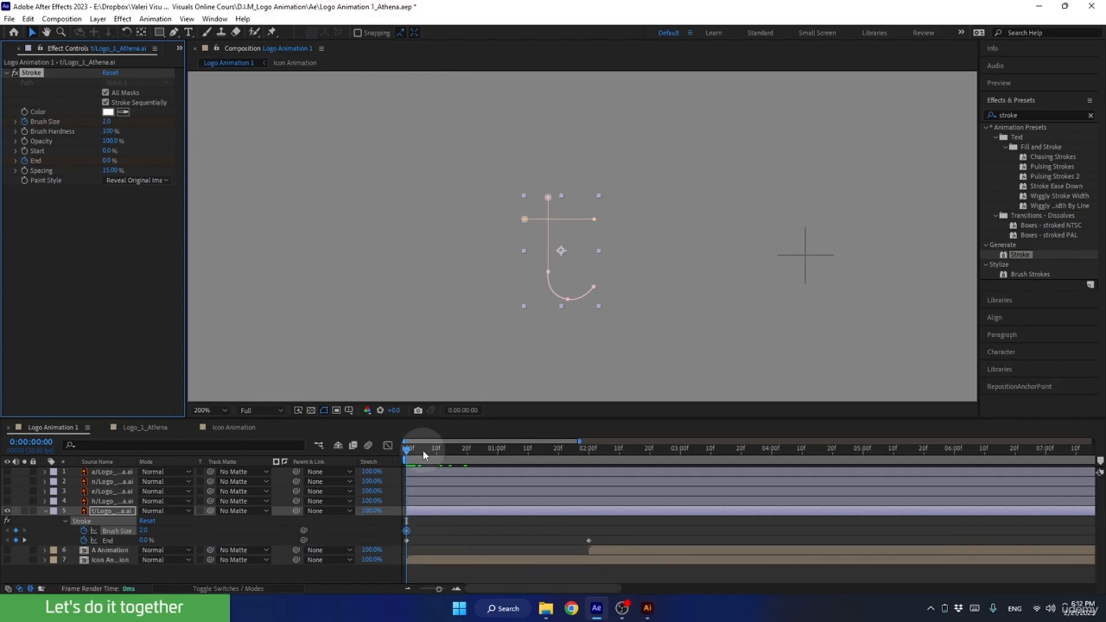
# Set the Brush Size to 10 with a keyframe at 2 seconds and preview the t animation from the start.
pyautogui.moveTo(422, 452); pyautogui.dragTo(588, 520)
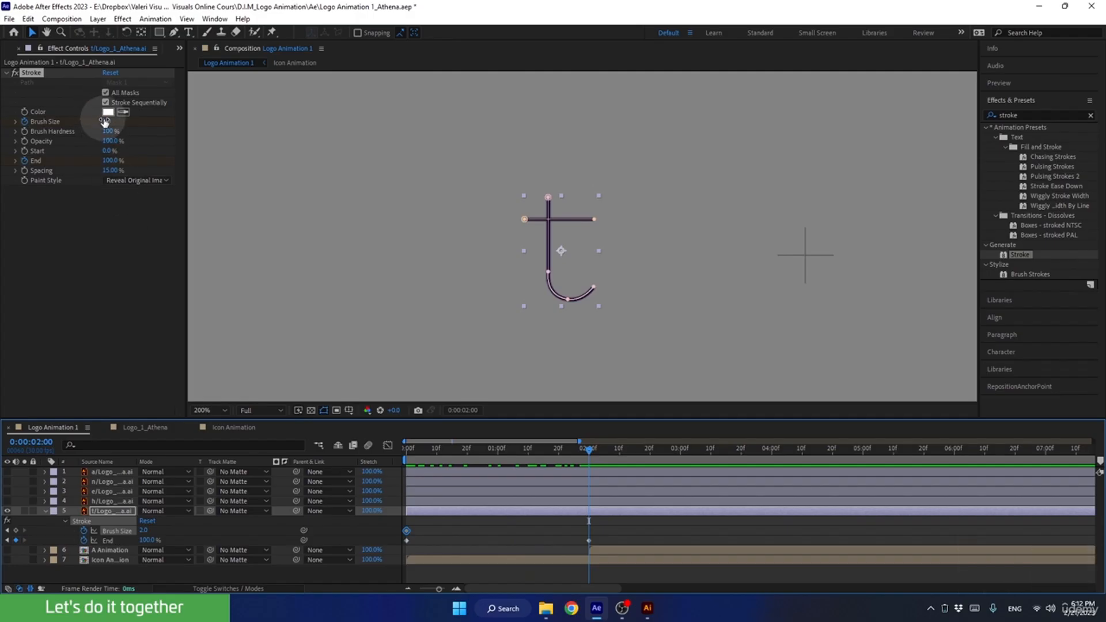
pyautogui.moveTo(108, 121)
pyautogui.mouseDown()
pyautogui.moveTo(151, 121)
pyautogui.moveTo(107, 121)
pyautogui.mouseUp()
pyautogui.write('10')
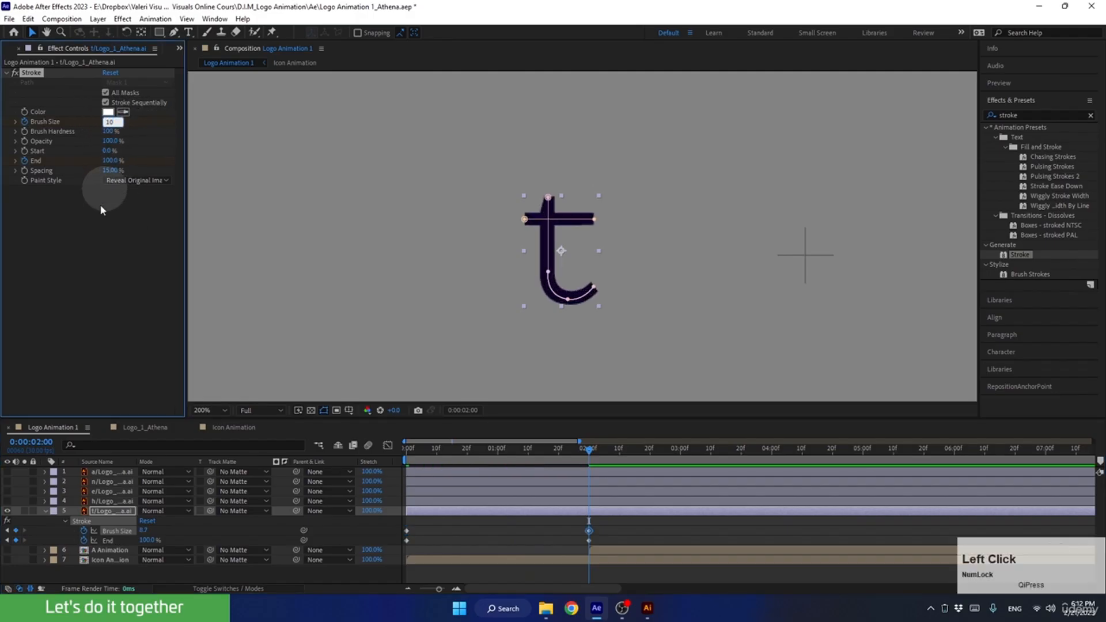
pyautogui.click(95, 216)
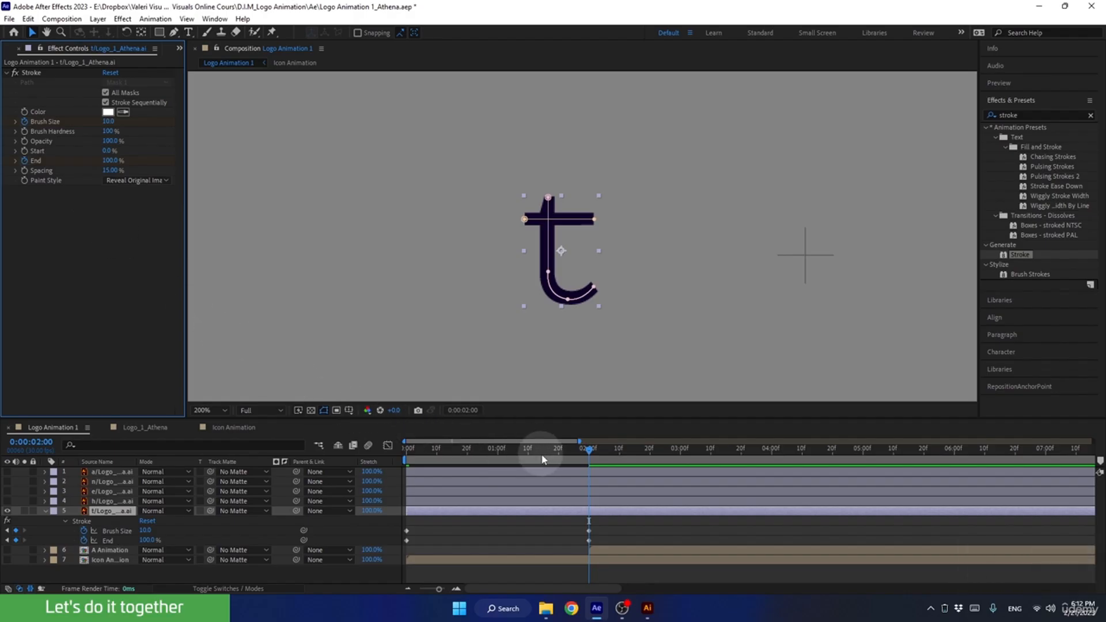
pyautogui.moveTo(557, 456); pyautogui.dragTo(347, 454)
pyautogui.press('space')
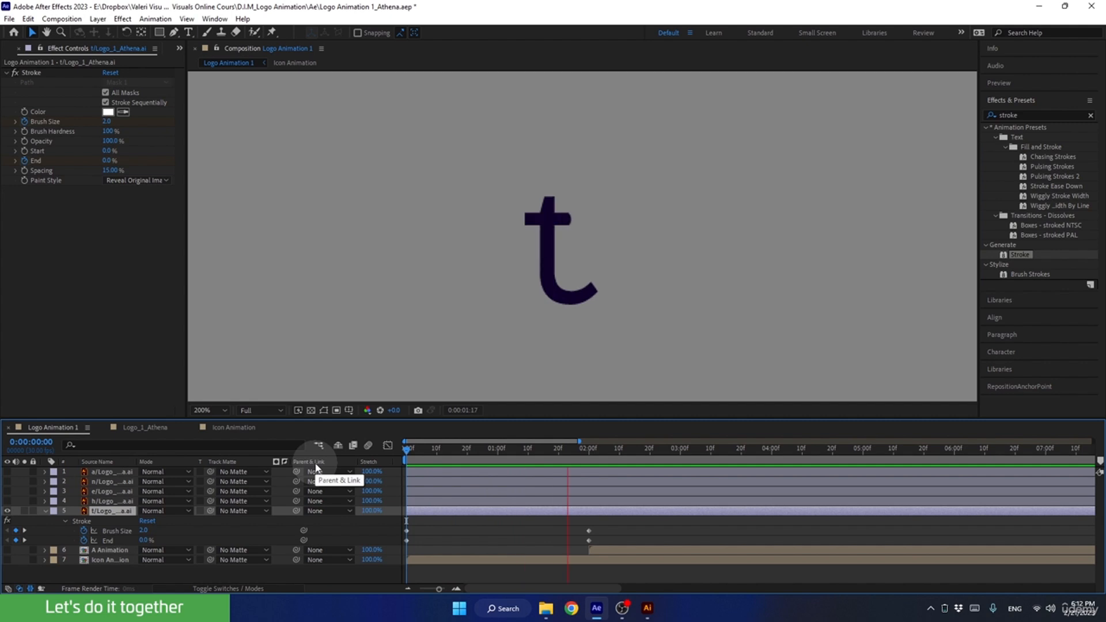
pyautogui.press('space')
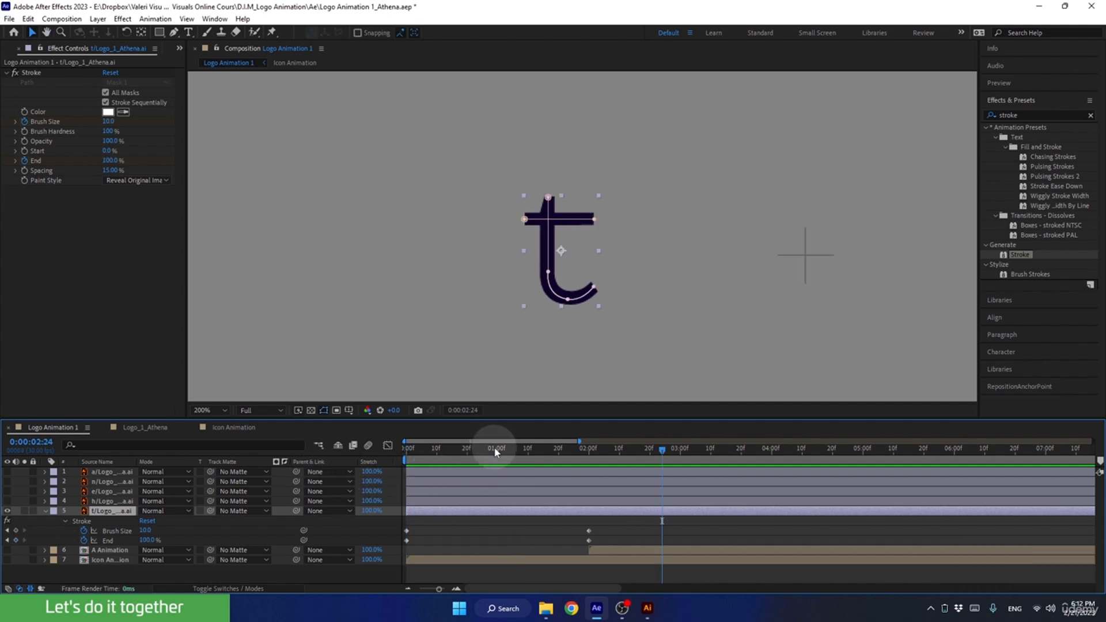
# Apply Easy Ease to all Brush Size and End keyframes on the t layer.
pyautogui.moveTo(495, 453)
pyautogui.mouseDown()
pyautogui.moveTo(420, 452)
pyautogui.moveTo(388, 465)
pyautogui.mouseUp()
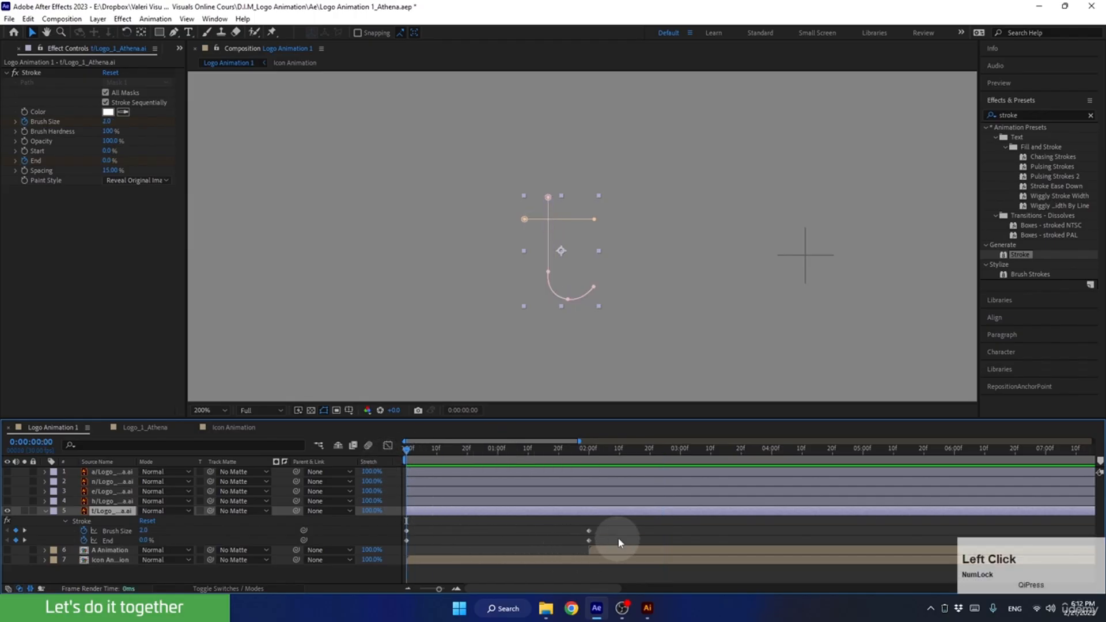
pyautogui.moveTo(610, 524); pyautogui.dragTo(398, 547)
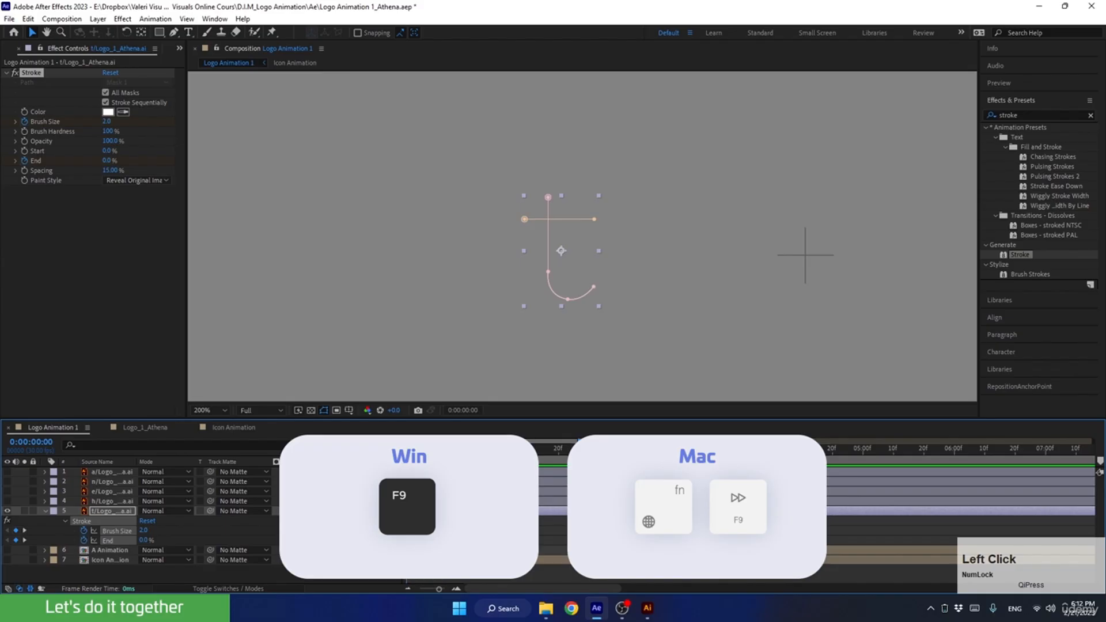
pyautogui.press('F9')
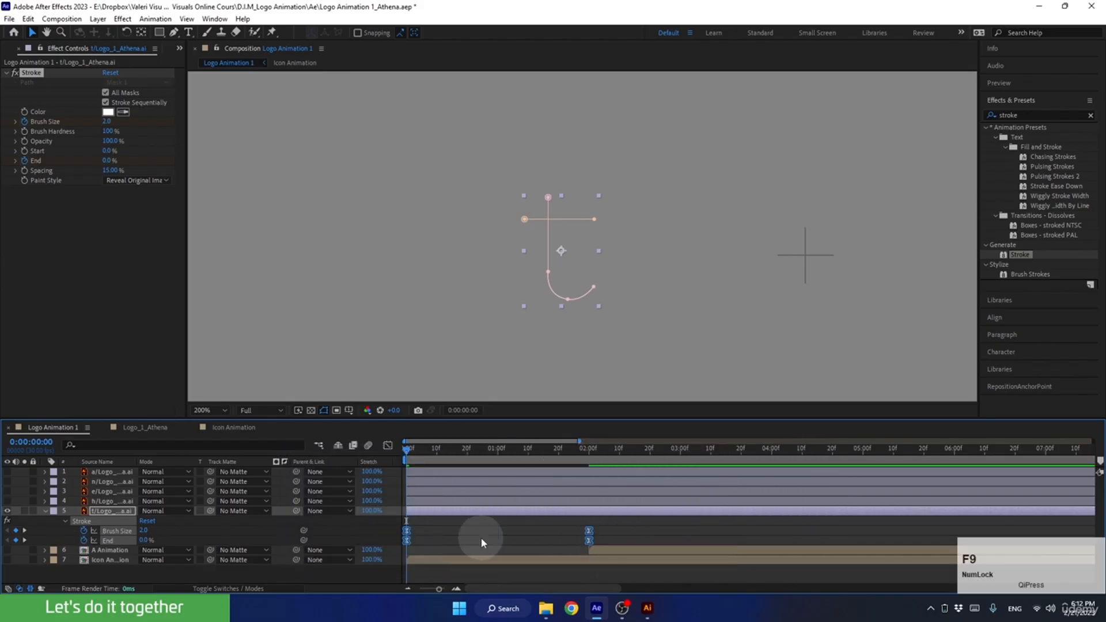
# Set the incoming velocity influence of the four t keyframes to 85%, raise their outgoing influence as well, and preview the animation.
pyautogui.press('alt')
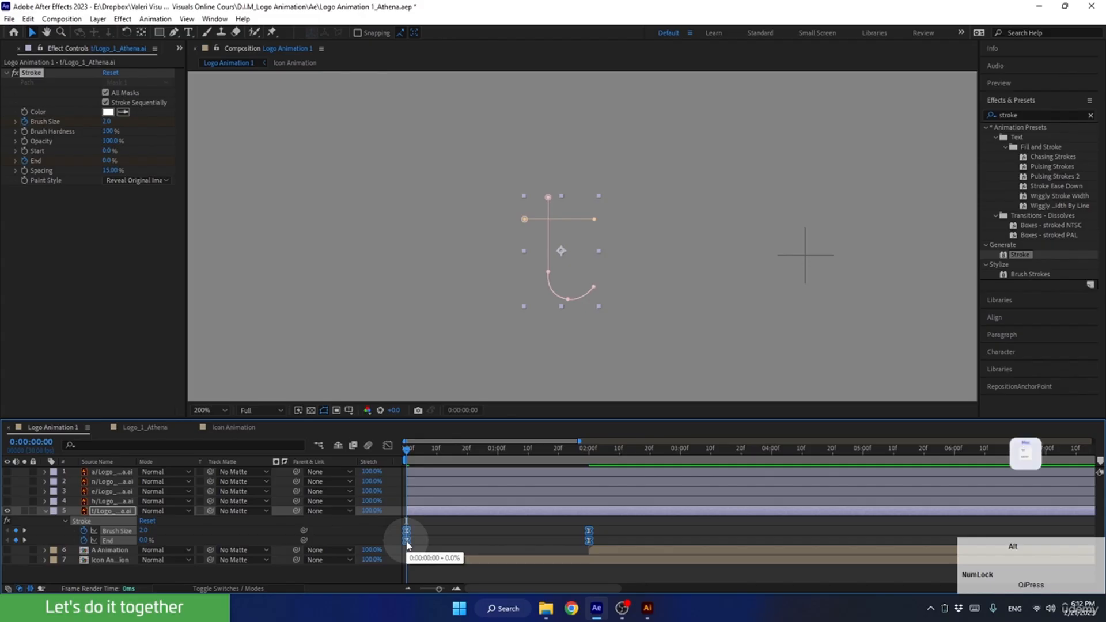
pyautogui.keyDown('alt'); pyautogui.doubleClick(407, 545); pyautogui.keyUp('alt')
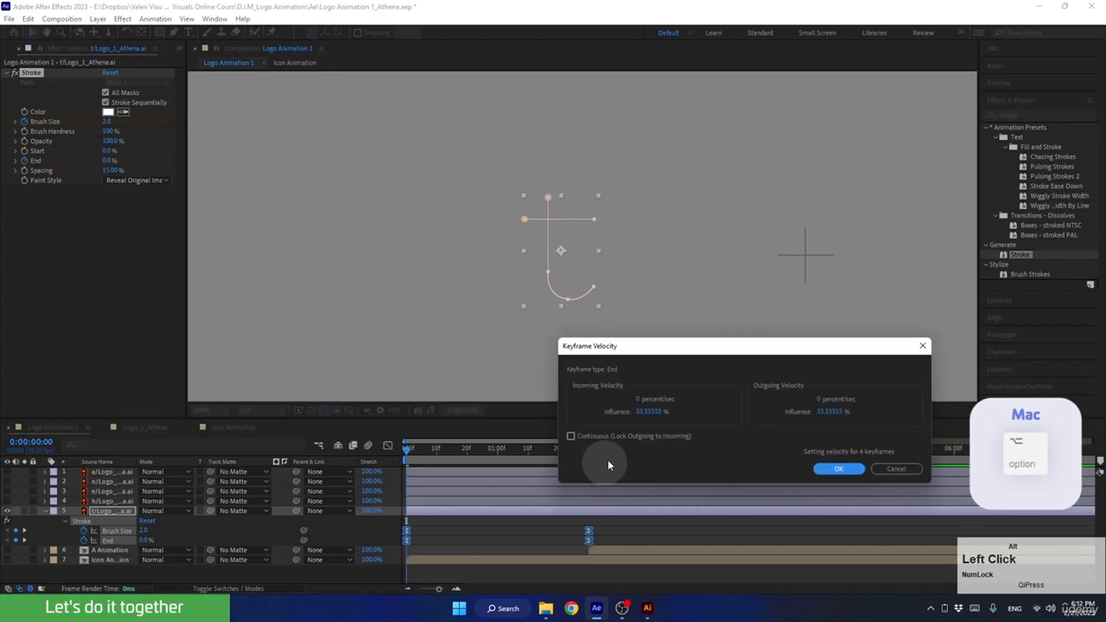
pyautogui.click(639, 410)
pyautogui.write('85')
pyautogui.click(844, 411)
pyautogui.write('8')
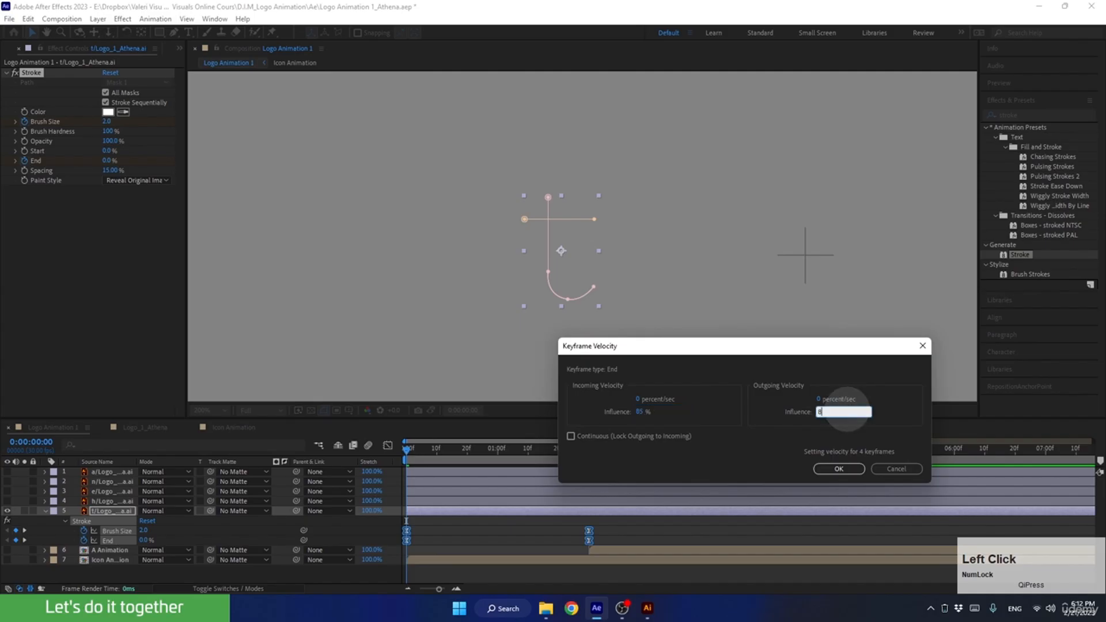
pyautogui.click(837, 468)
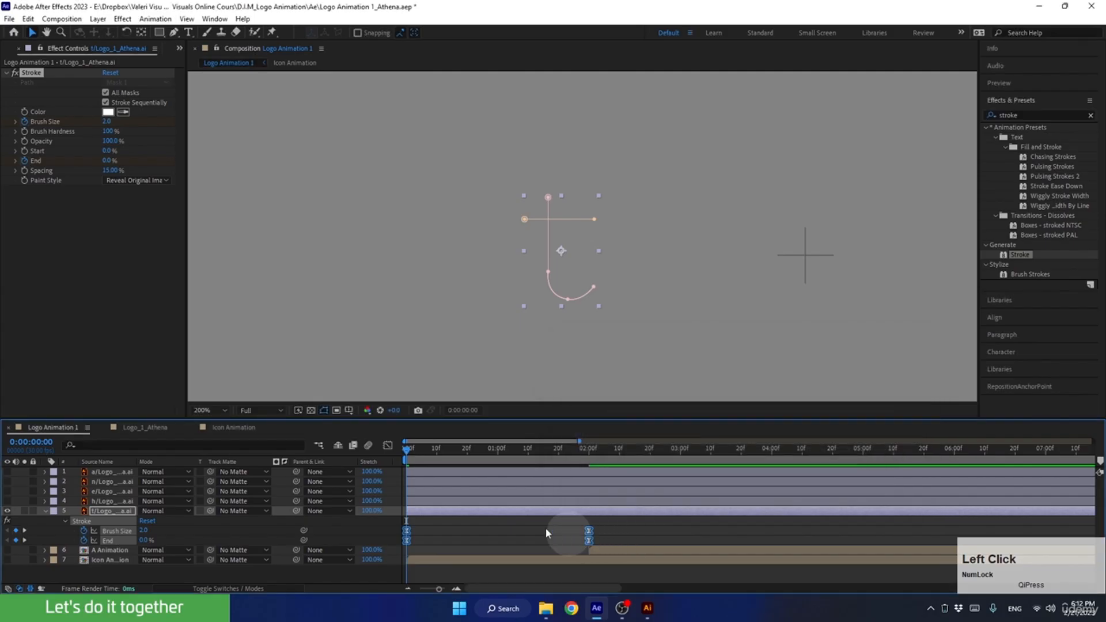
pyautogui.press('space')
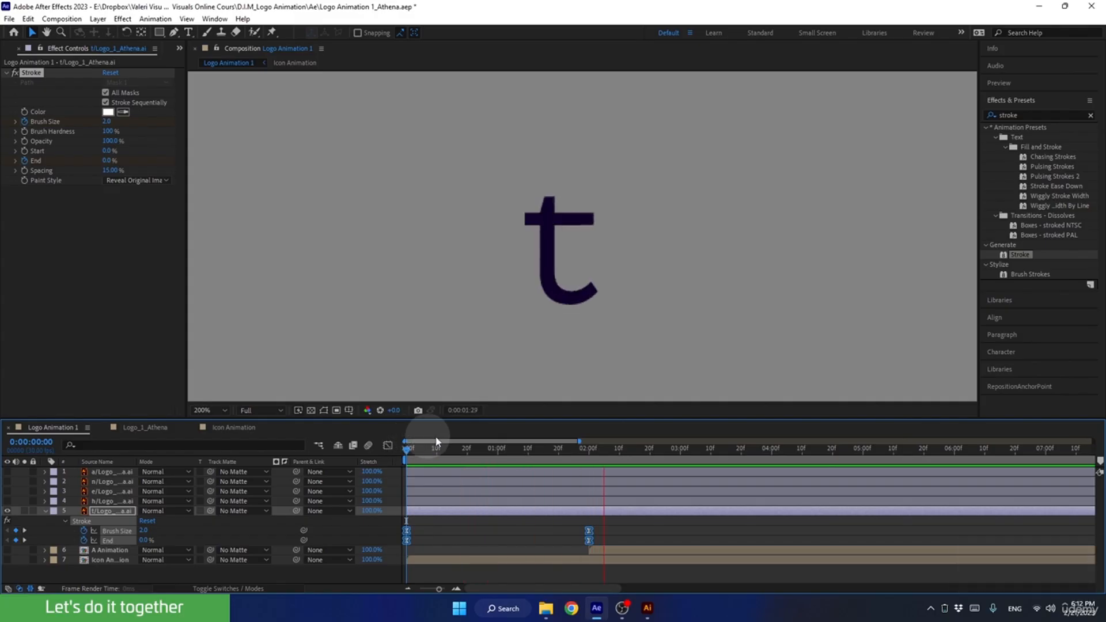
pyautogui.moveTo(550, 450); pyautogui.dragTo(371, 468)
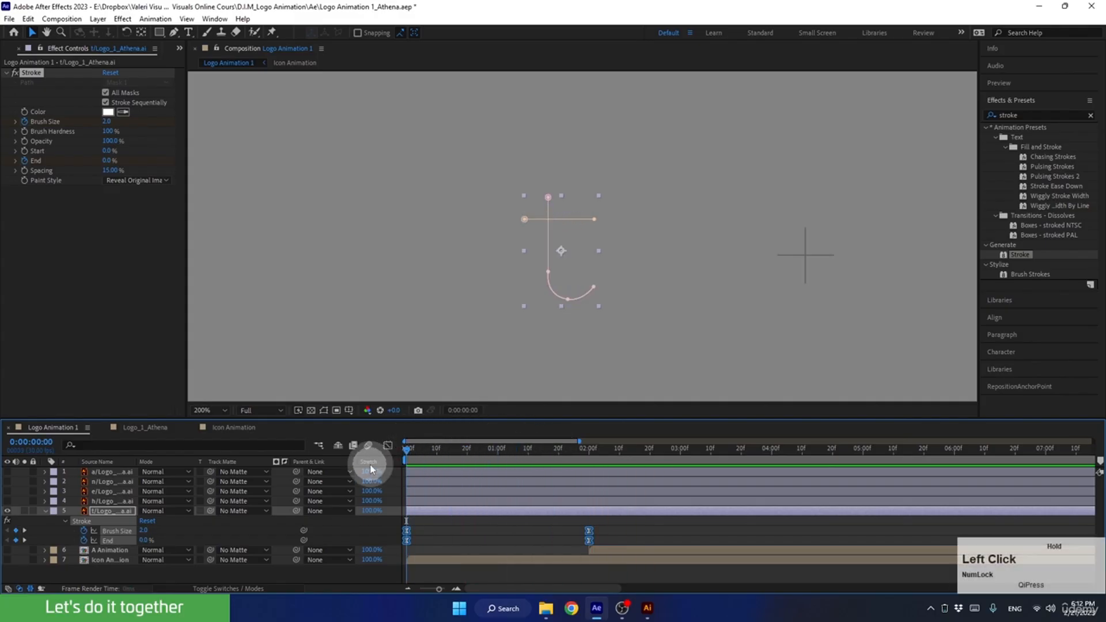
# Make the h letter layer visible and draw a straight Pen tool mask down the centre of its stem from top to bottom.
pyautogui.click(45, 511)
pyautogui.click(104, 501)
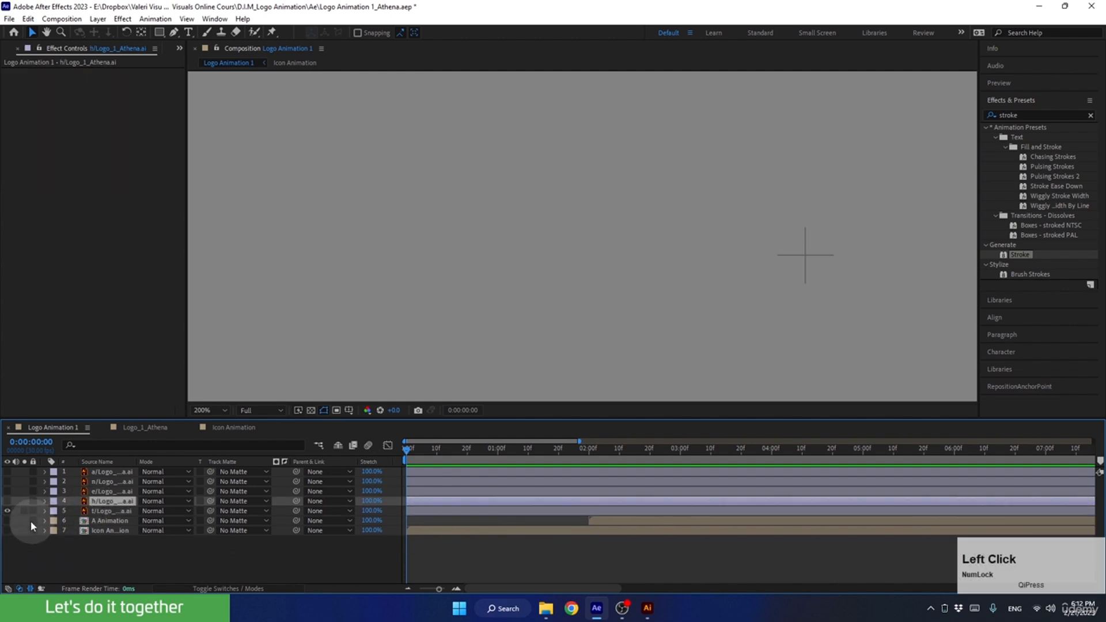
pyautogui.click(6, 502)
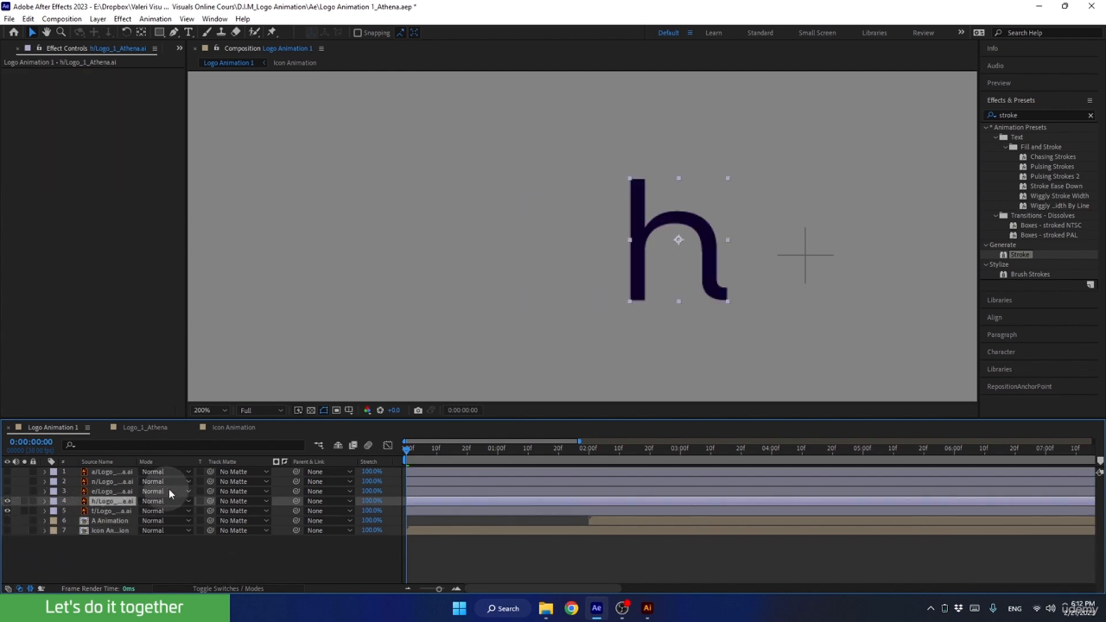
pyautogui.click(173, 32)
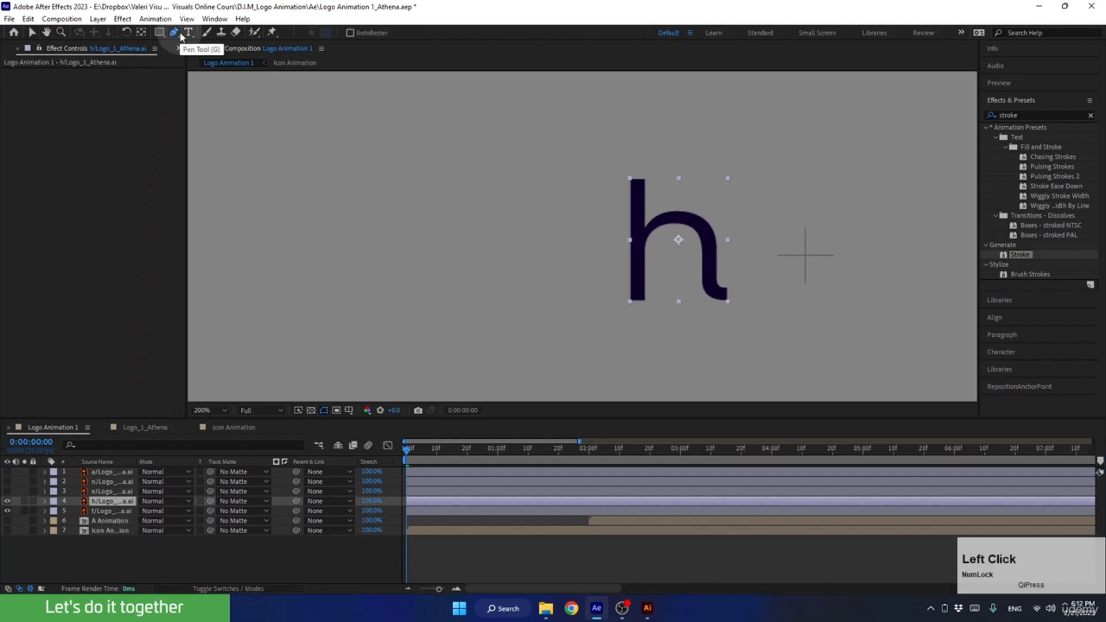
pyautogui.click(109, 501)
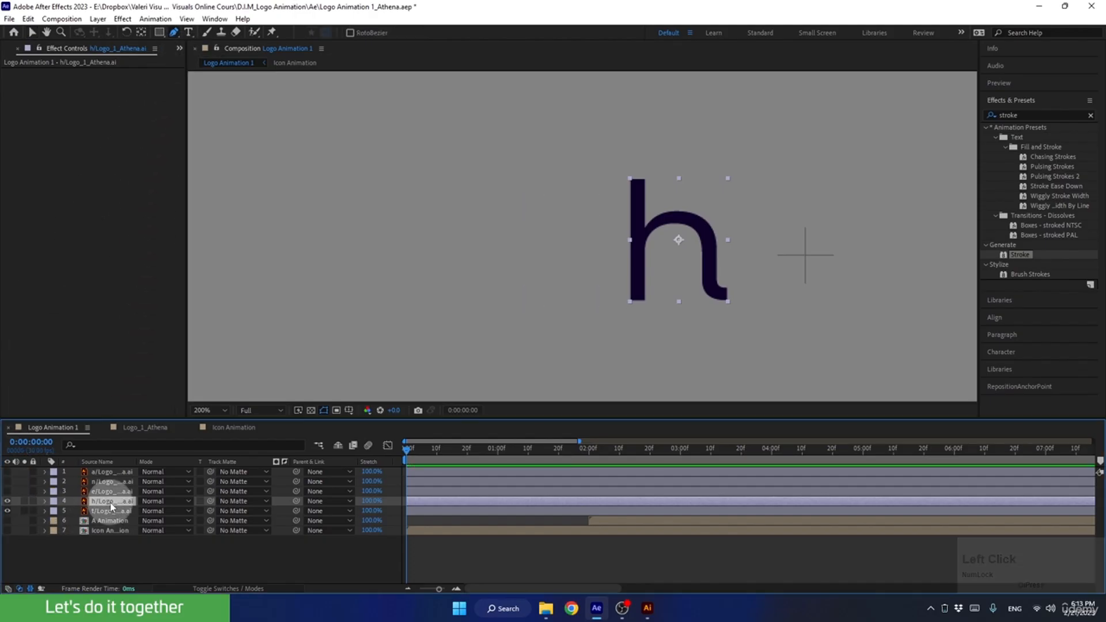
pyautogui.click(637, 179)
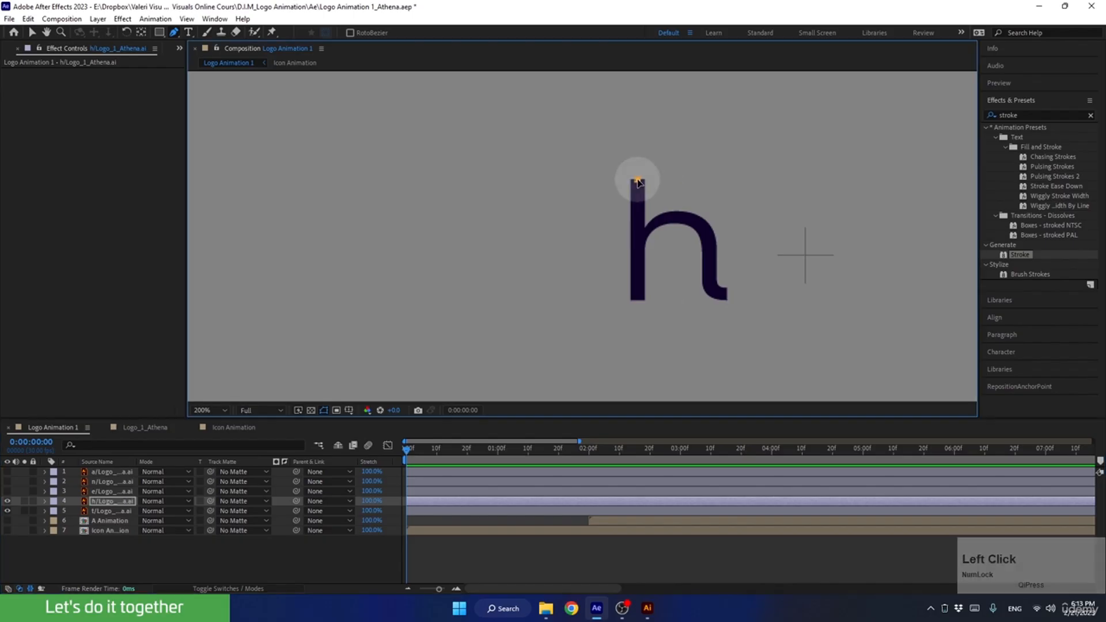
pyautogui.keyDown('shift'); pyautogui.click(637, 300); pyautogui.keyUp('shift')
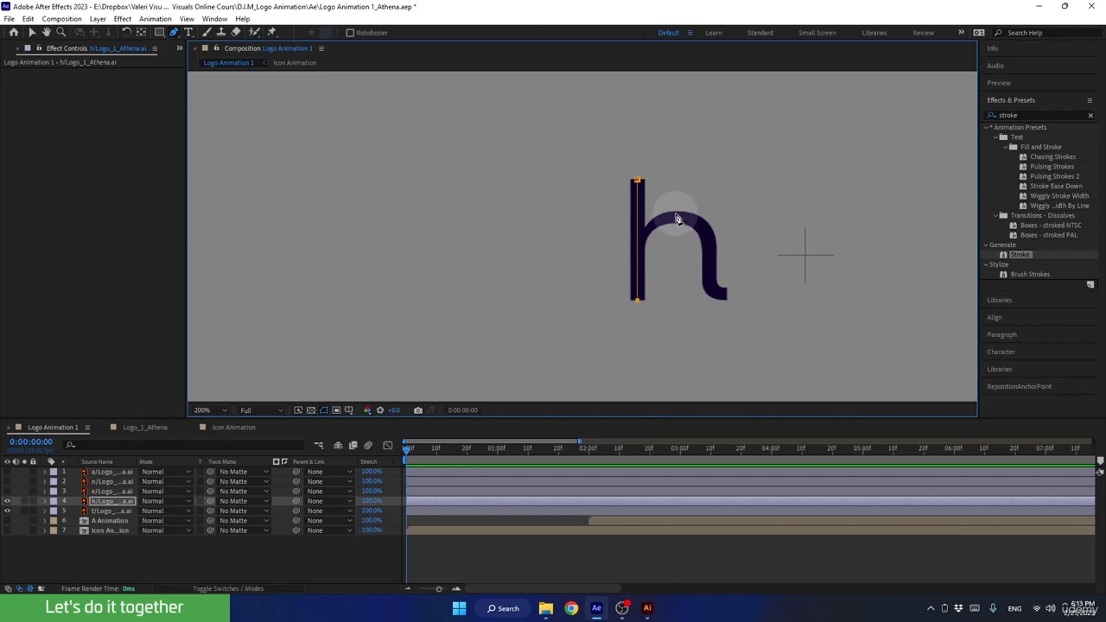
# Draw a second open mask of five straight-joined points on the h layer, following the arch from the stem to the tip of the tail.
pyautogui.click(115, 501)
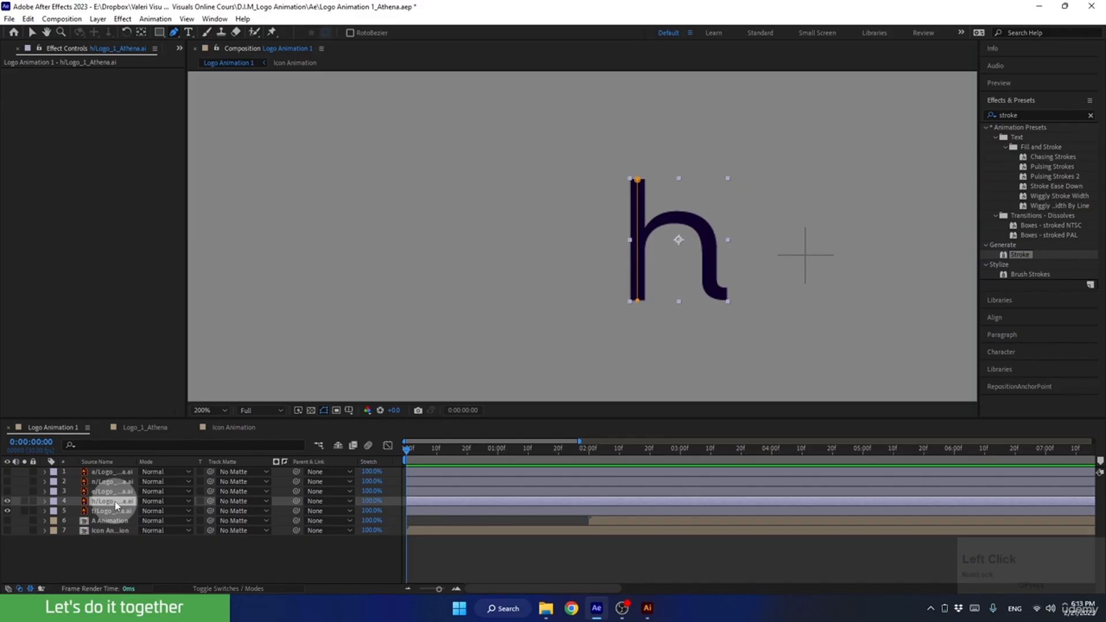
pyautogui.click(645, 234)
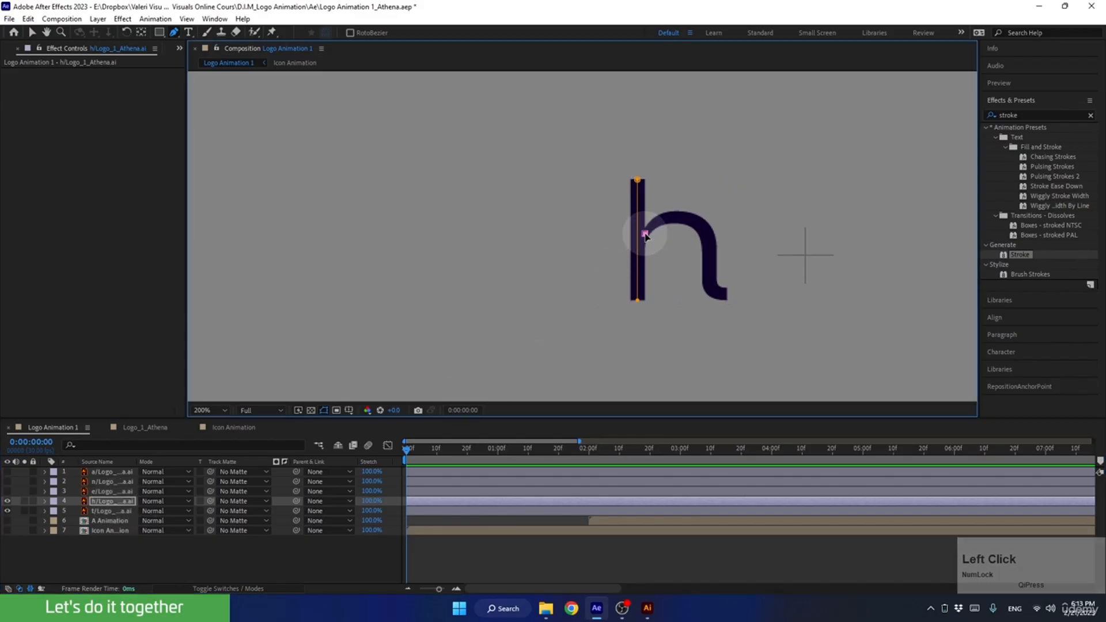
pyautogui.click(677, 216)
pyautogui.click(710, 237)
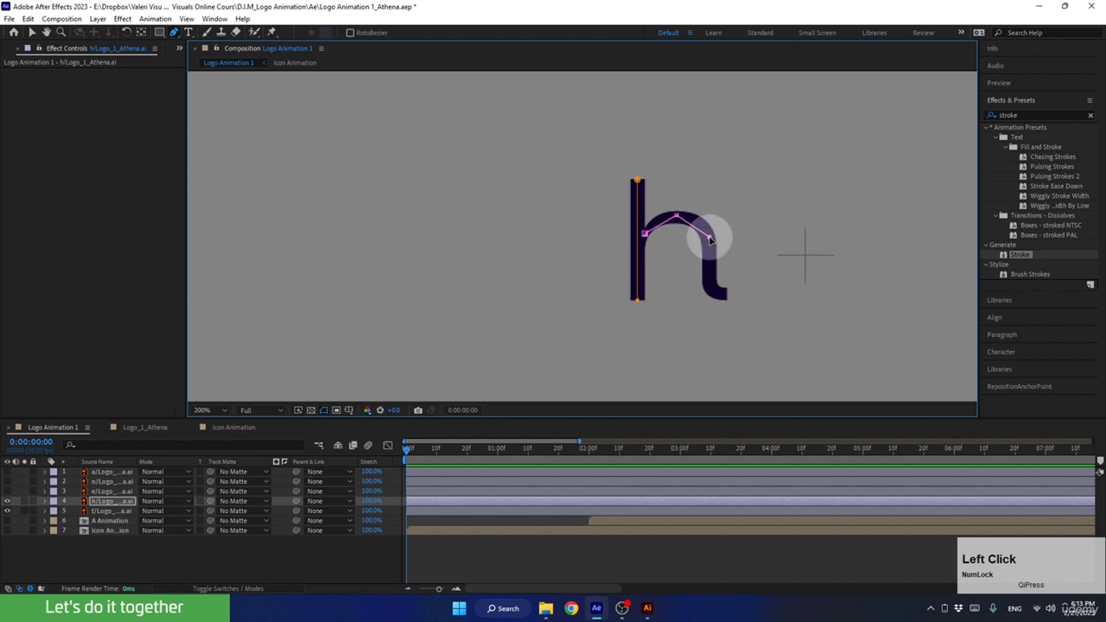
pyautogui.keyDown('shift'); pyautogui.click(710, 282); pyautogui.keyUp('shift')
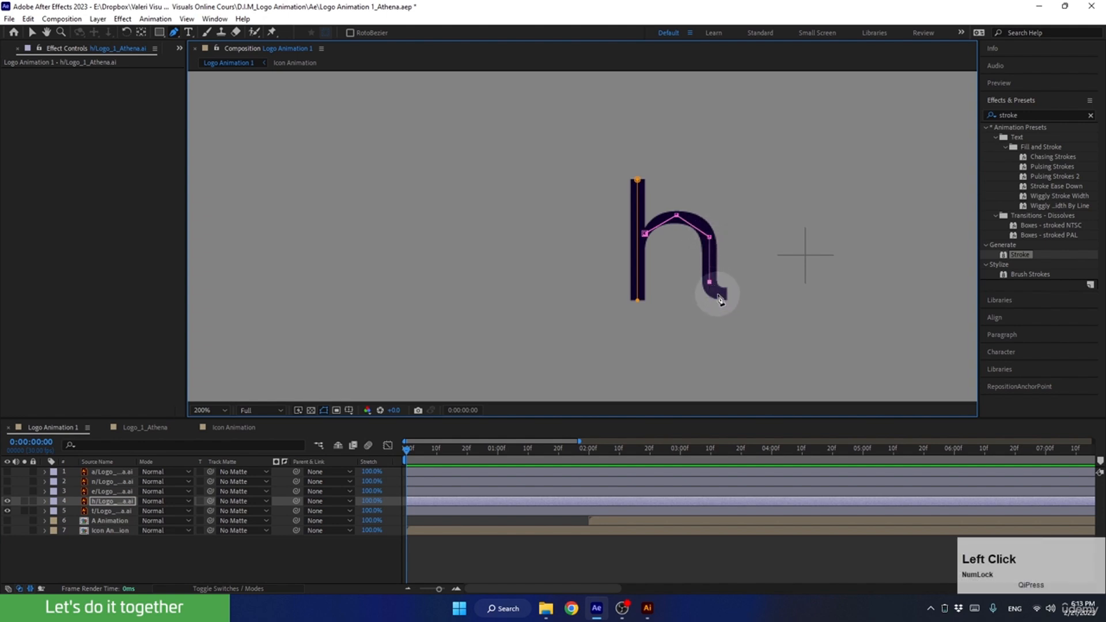
pyautogui.click(726, 296)
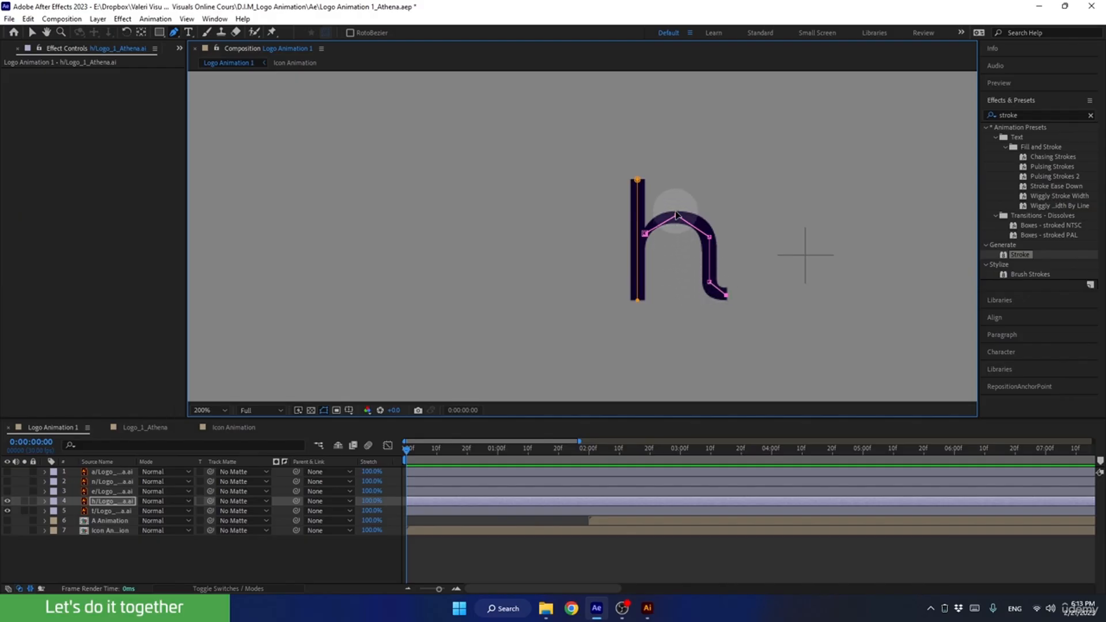
# Curve the top and lower points of the h layer's second mask so the path follows the rounded arch and tail.
pyautogui.moveTo(677, 217)
pyautogui.mouseDown()
pyautogui.moveTo(700, 215)
pyautogui.moveTo(655, 215)
pyautogui.mouseUp()
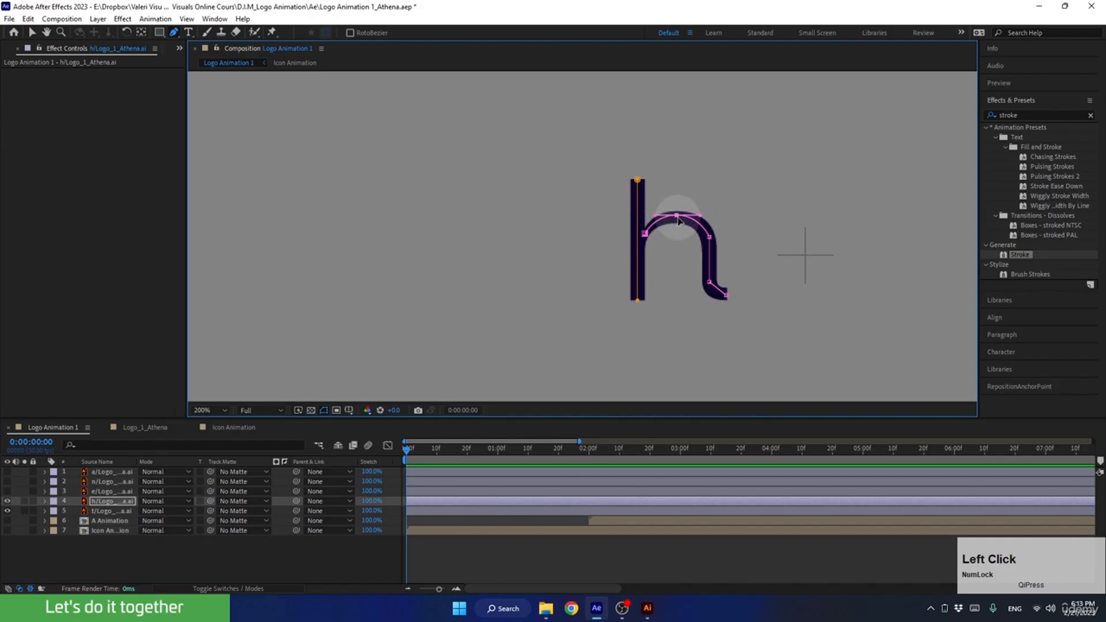
pyautogui.click(678, 216)
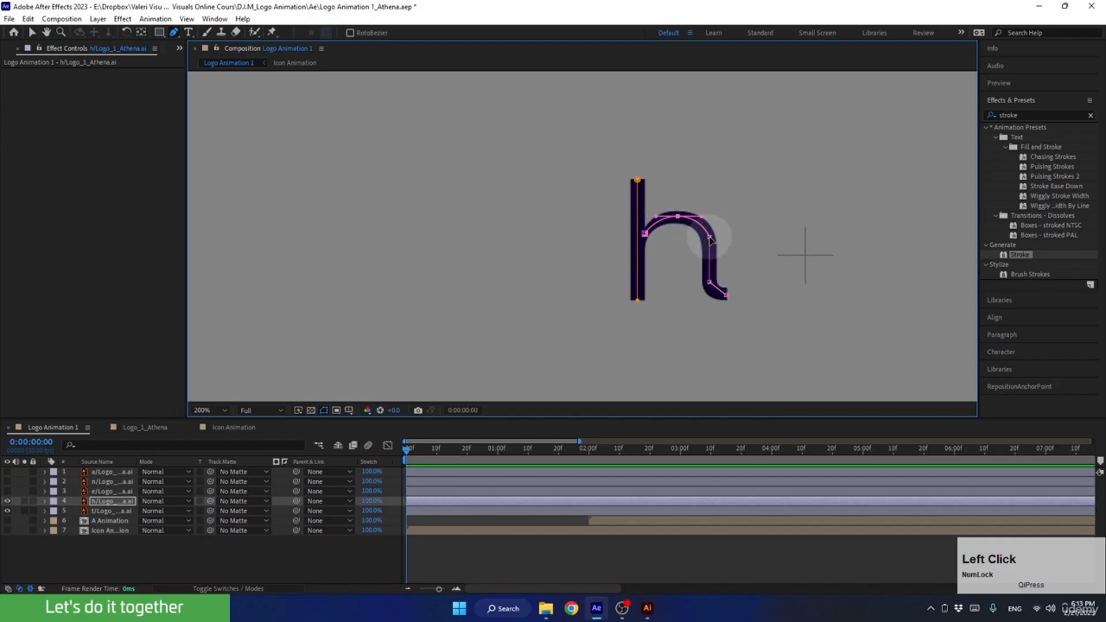
pyautogui.moveTo(711, 287); pyautogui.dragTo(710, 259)
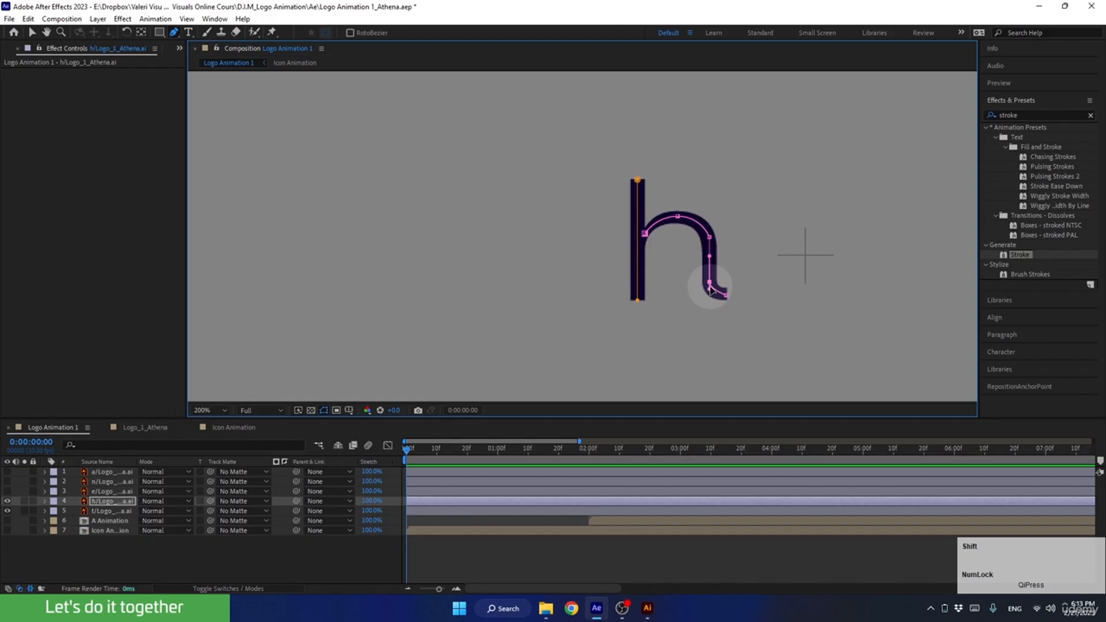
pyautogui.moveTo(710, 294); pyautogui.dragTo(710, 301)
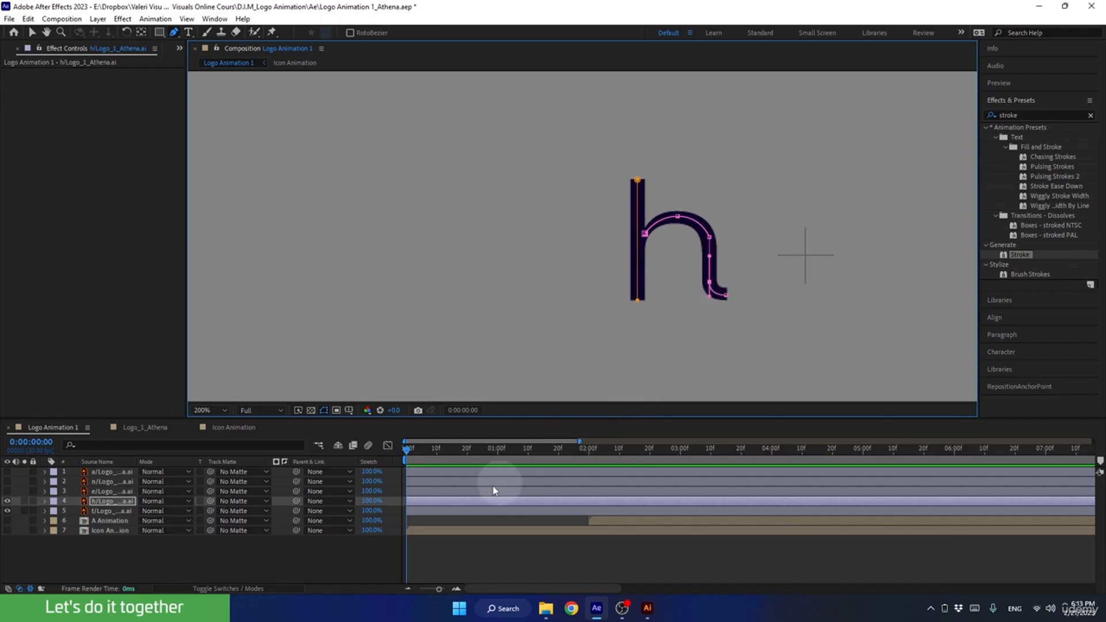
pyautogui.click(108, 502)
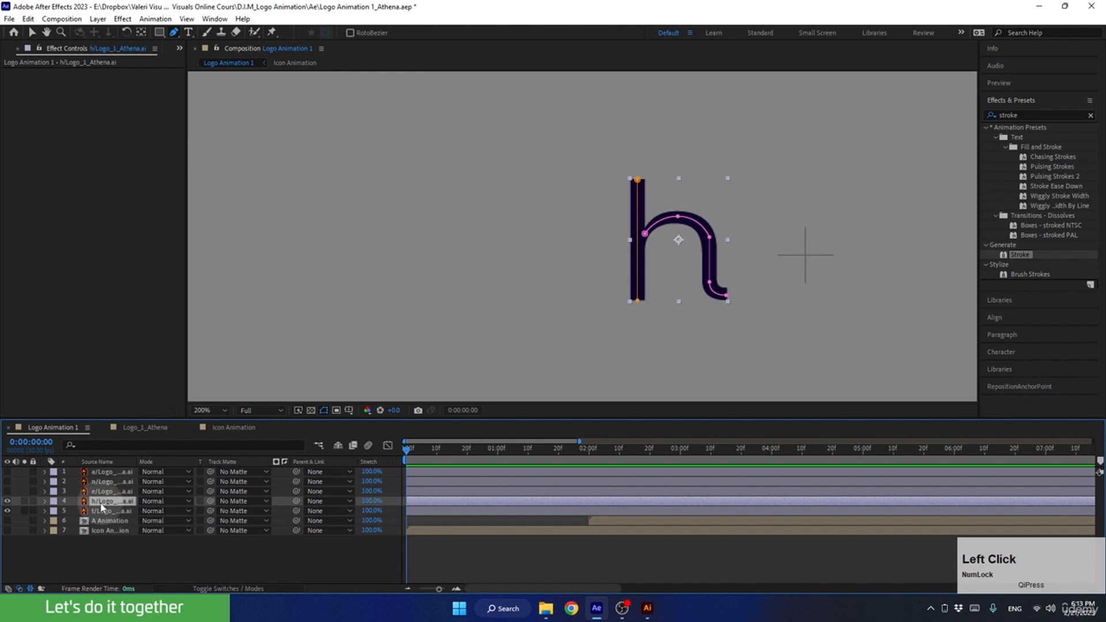
# Copy the Stroke effect with its keyframes from the t layer and paste it onto the h layer at 0:00:00:00.
pyautogui.click(101, 511)
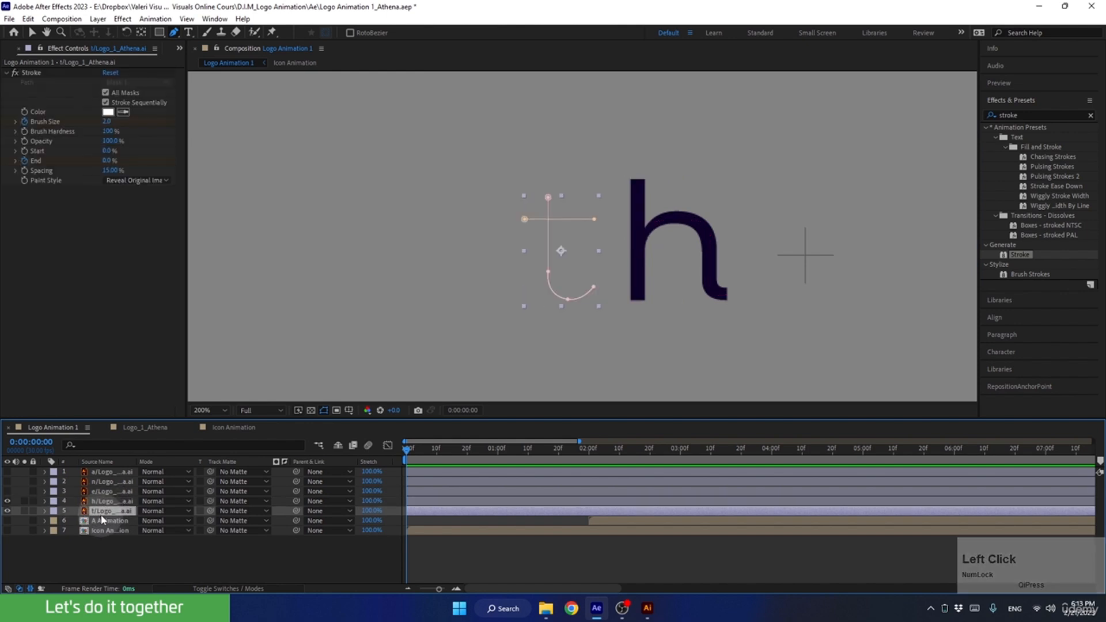
pyautogui.click(31, 74)
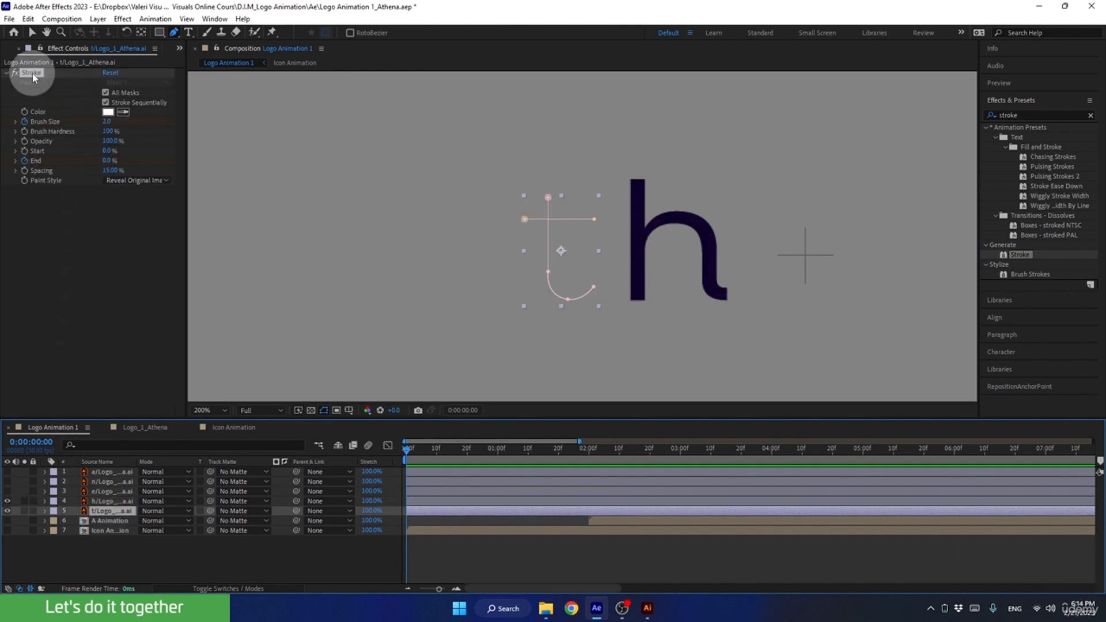
pyautogui.hotkey('ctrl', 'c')
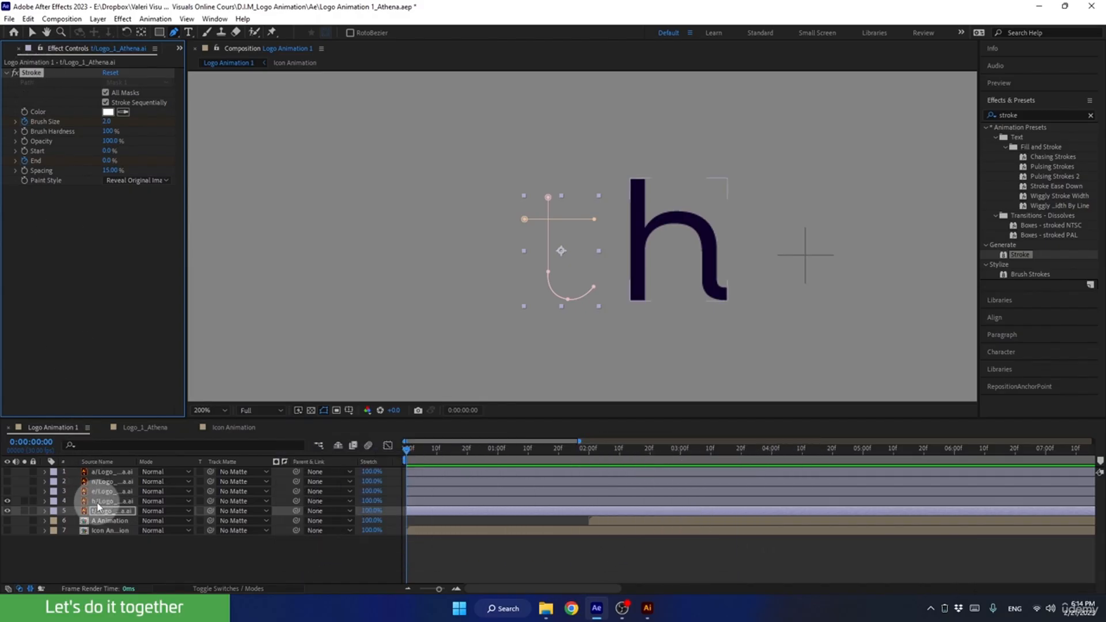
pyautogui.click(104, 501)
pyautogui.moveTo(410, 449); pyautogui.dragTo(418, 509)
pyautogui.hotkey('ctrl', 'v')
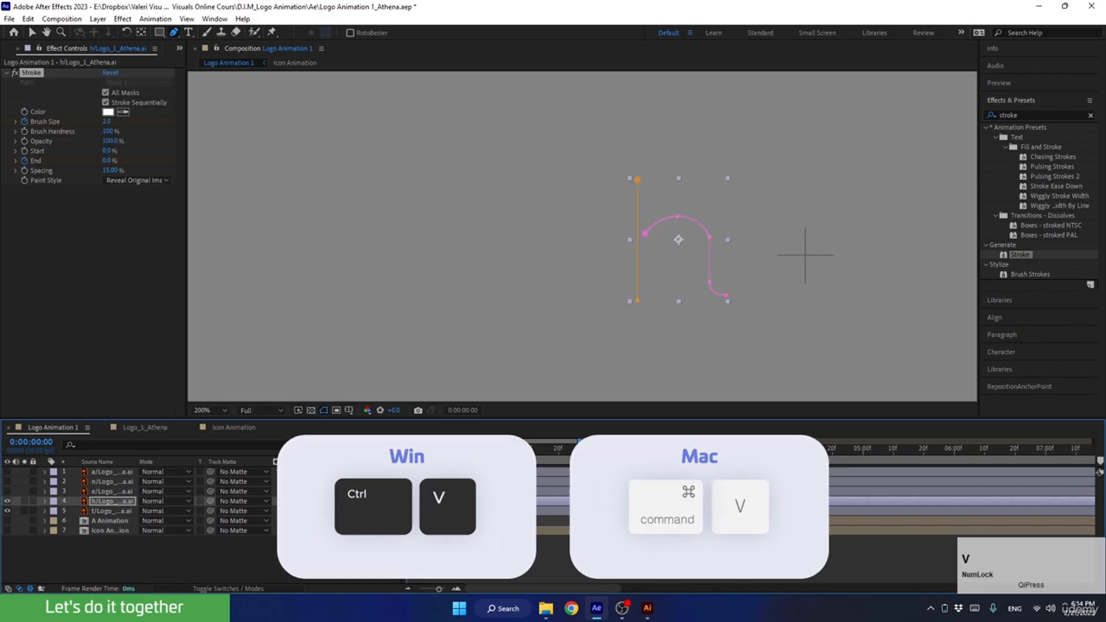
# Check the h layer's Brush Size and End keyframes and preview the t and h reveal from the start.
pyautogui.press('u')
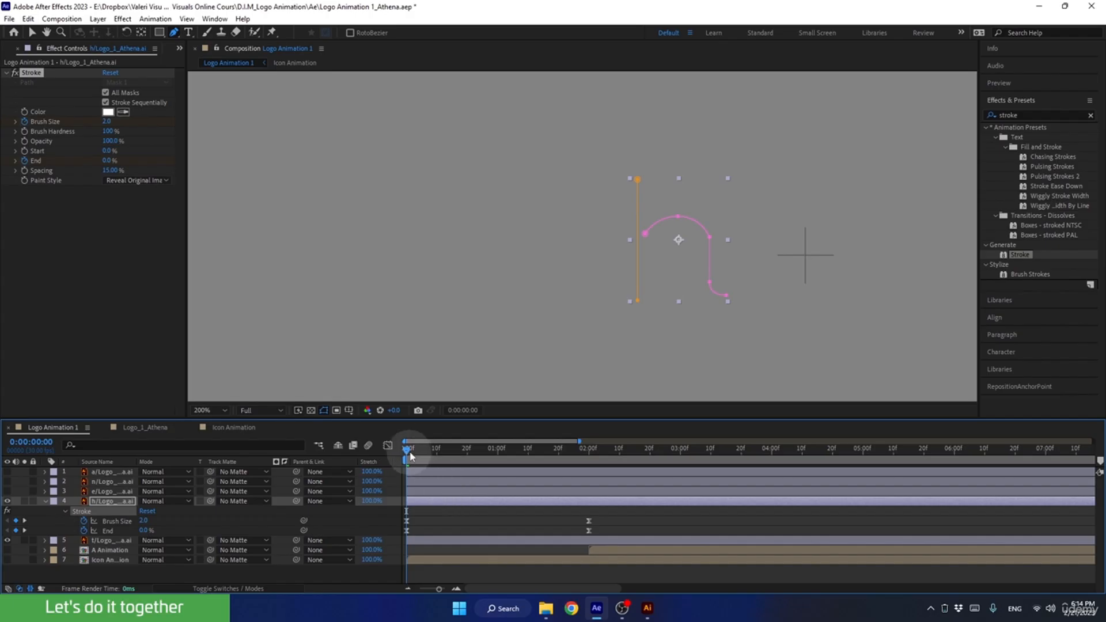
pyautogui.moveTo(407, 450)
pyautogui.mouseDown()
pyautogui.moveTo(556, 456)
pyautogui.moveTo(471, 475)
pyautogui.moveTo(352, 476)
pyautogui.mouseUp()
pyautogui.press('space')
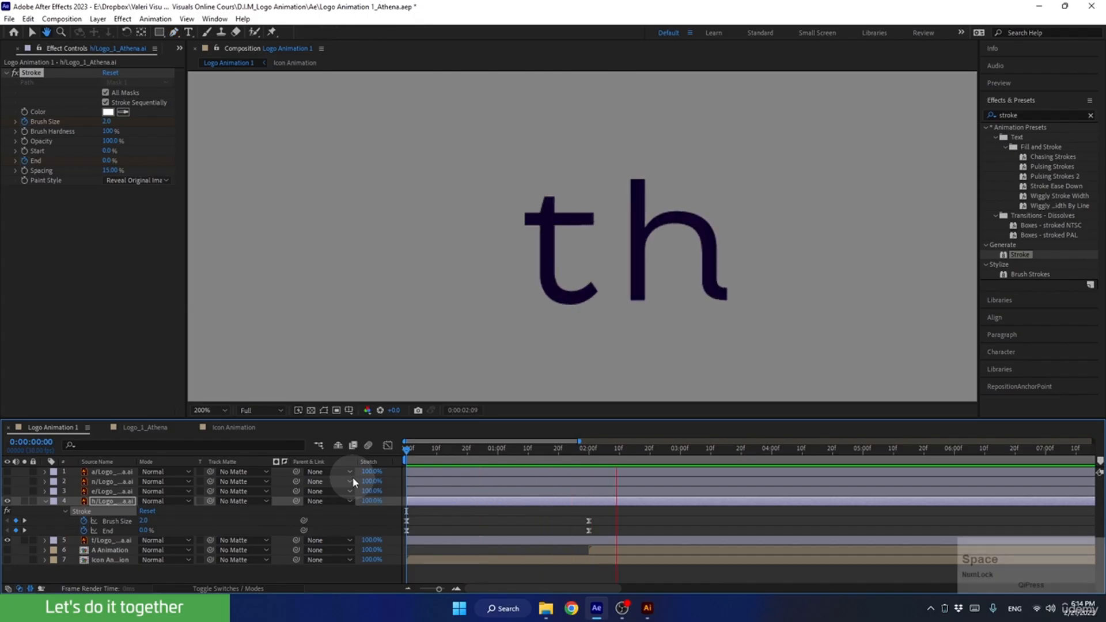
pyautogui.press('space')
pyautogui.click(45, 501)
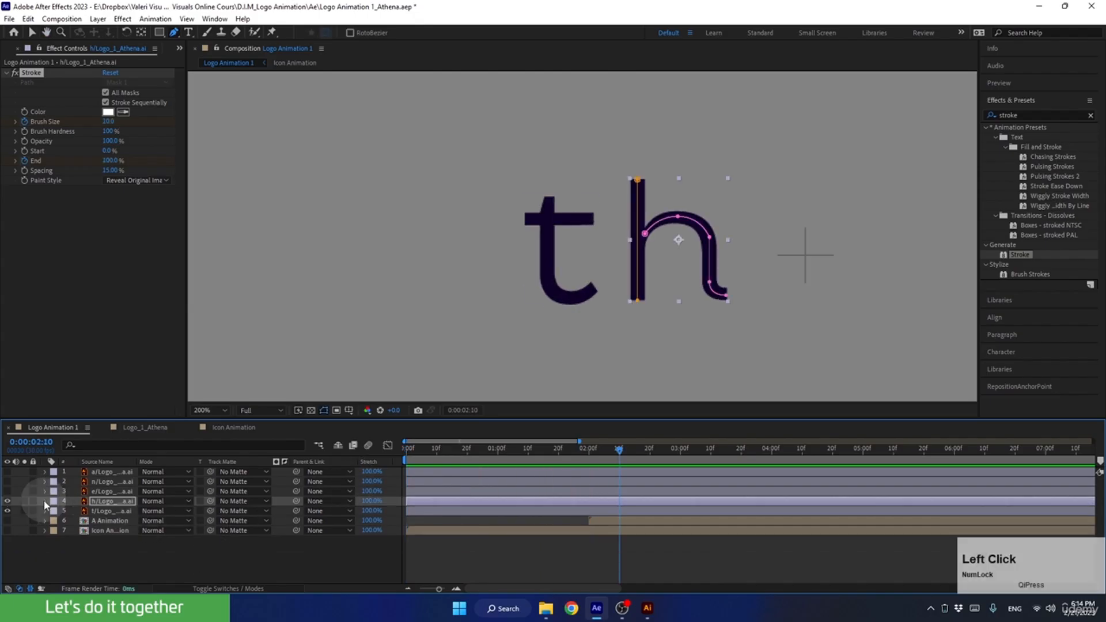
# Make the e layer visible and draw an open six-point Pen tool mask along its crossbar and around the bowl to the tail tip.
pyautogui.click(95, 491)
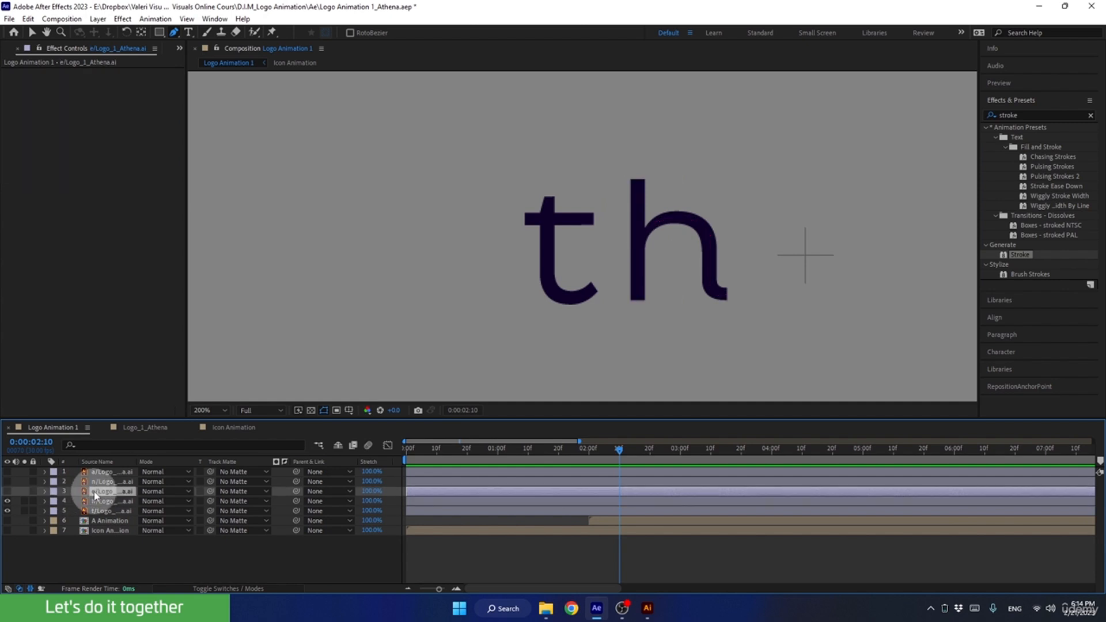
pyautogui.click(8, 491)
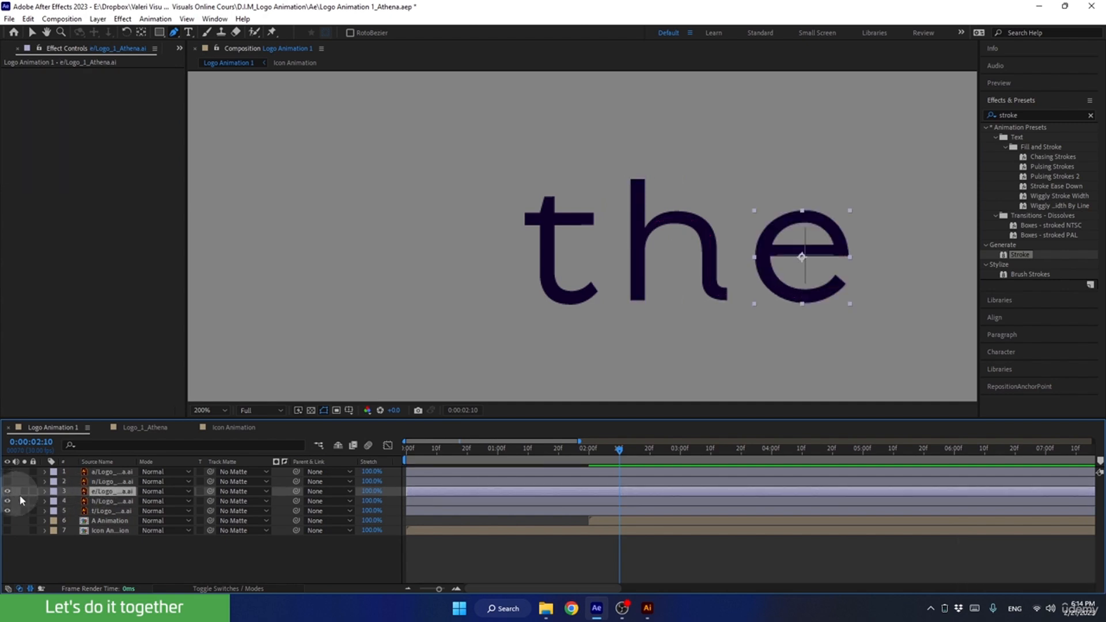
pyautogui.click(175, 32)
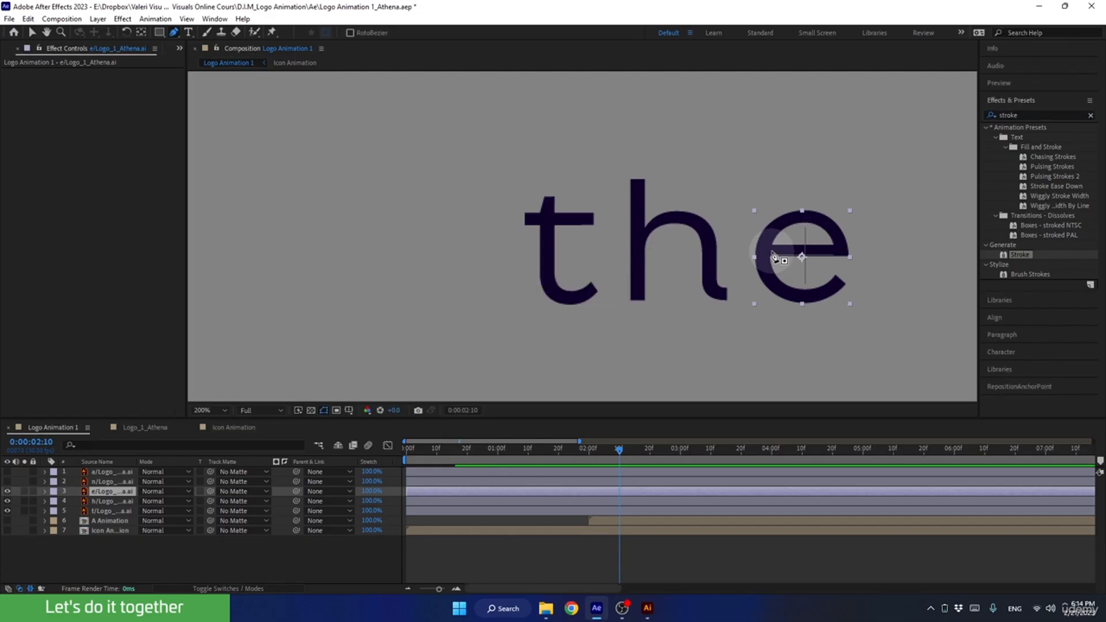
pyautogui.click(772, 251)
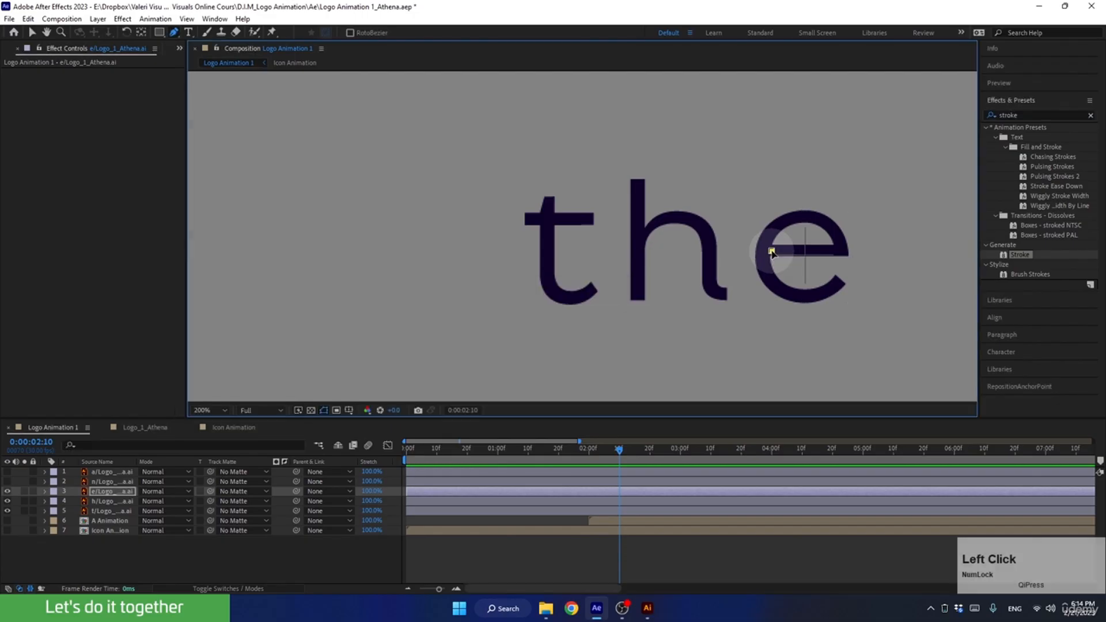
pyautogui.keyDown('shift'); pyautogui.click(844, 252); pyautogui.keyUp('shift')
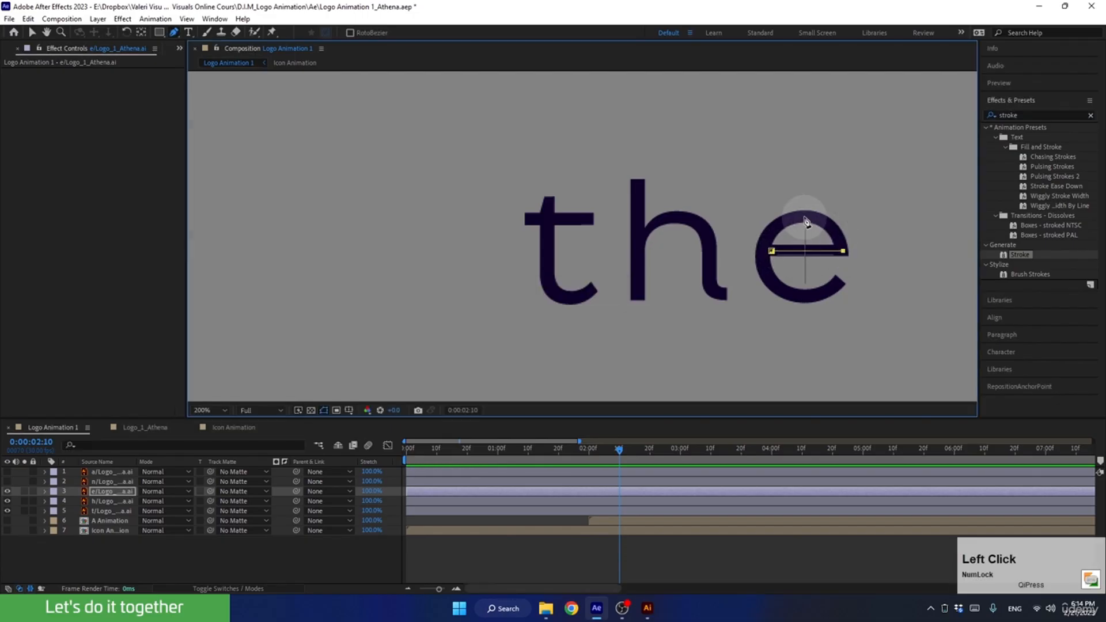
pyautogui.click(761, 251)
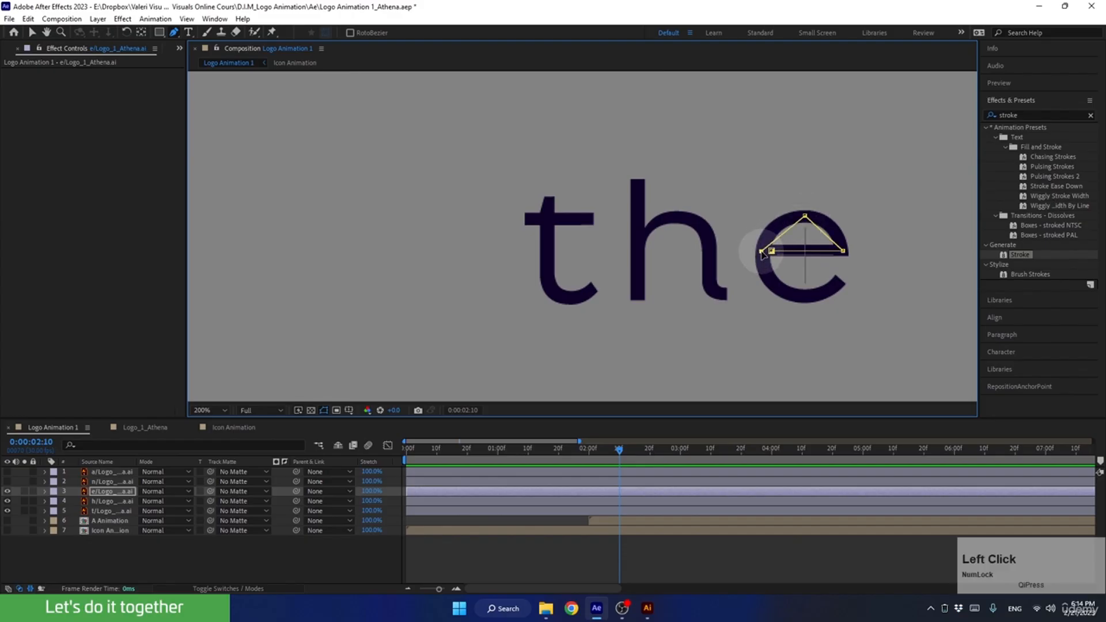
pyautogui.click(805, 300)
pyautogui.click(842, 280)
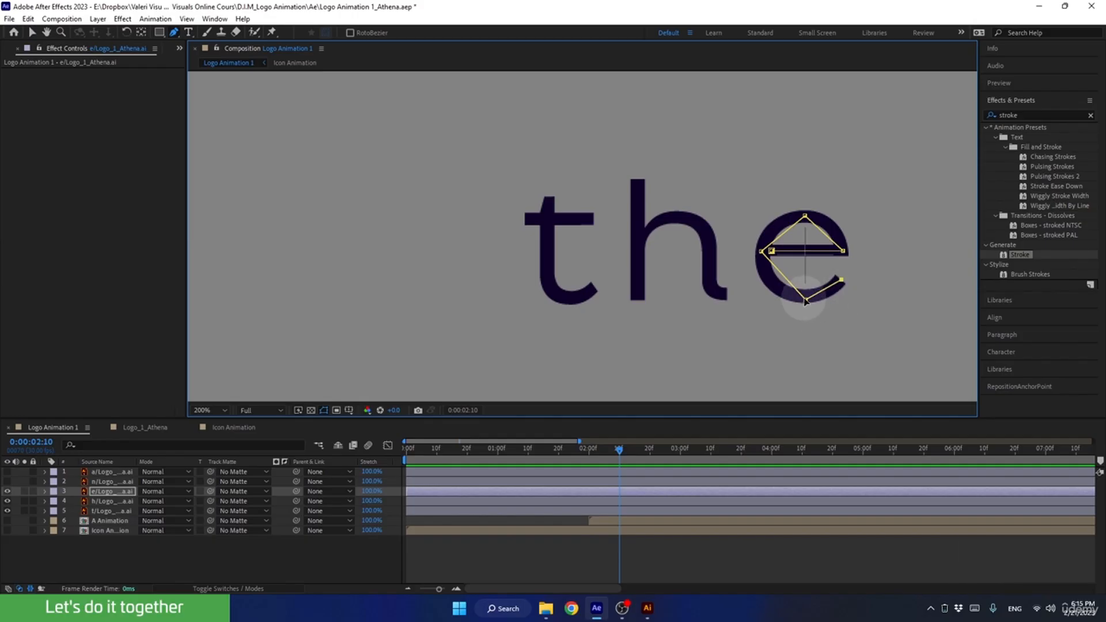
# Curve the bottom, left and top points of the e mask so the path follows the centre of the letter's round bowl.
pyautogui.moveTo(805, 300); pyautogui.dragTo(830, 300)
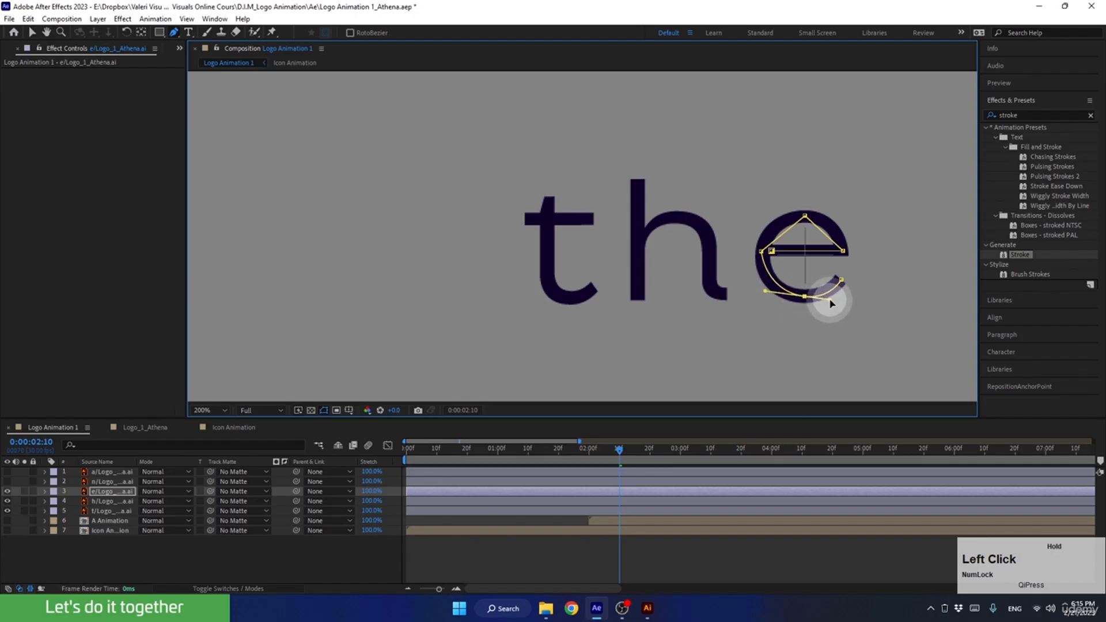
pyautogui.click(763, 258)
pyautogui.keyDown('alt'); pyautogui.click(763, 256); pyautogui.keyUp('alt')
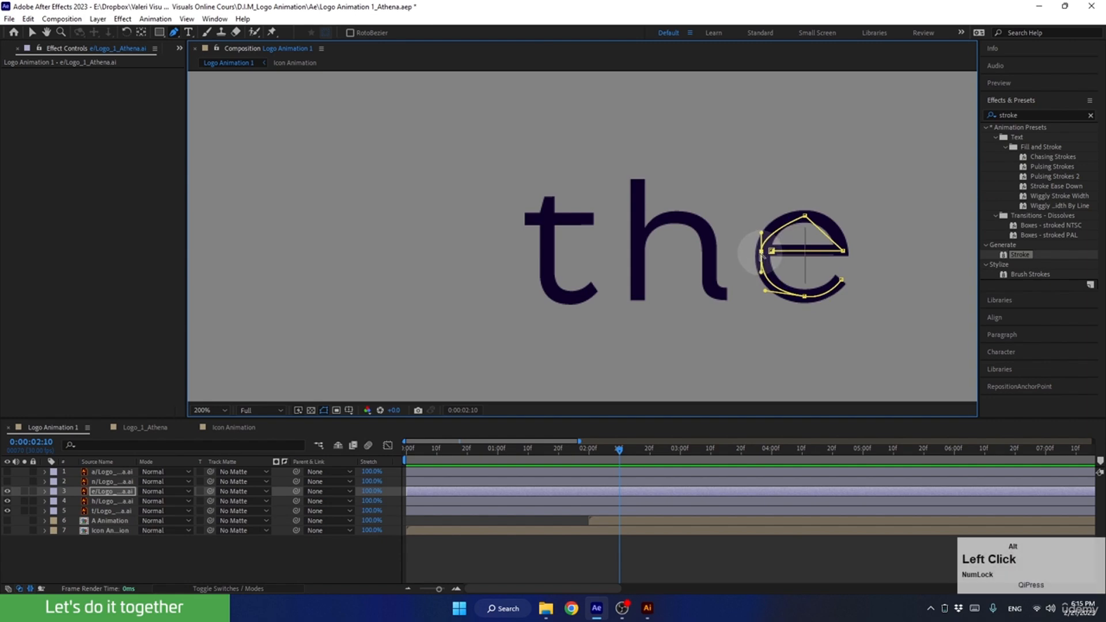
pyautogui.click(805, 224)
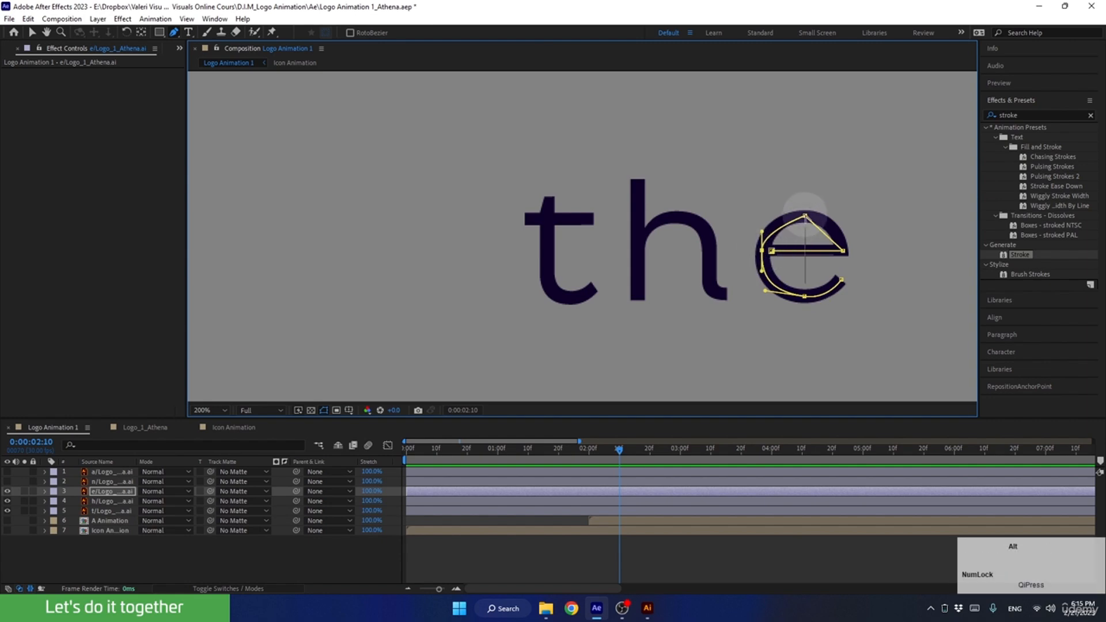
pyautogui.keyDown('alt'); pyautogui.click(805, 216); pyautogui.keyUp('alt')
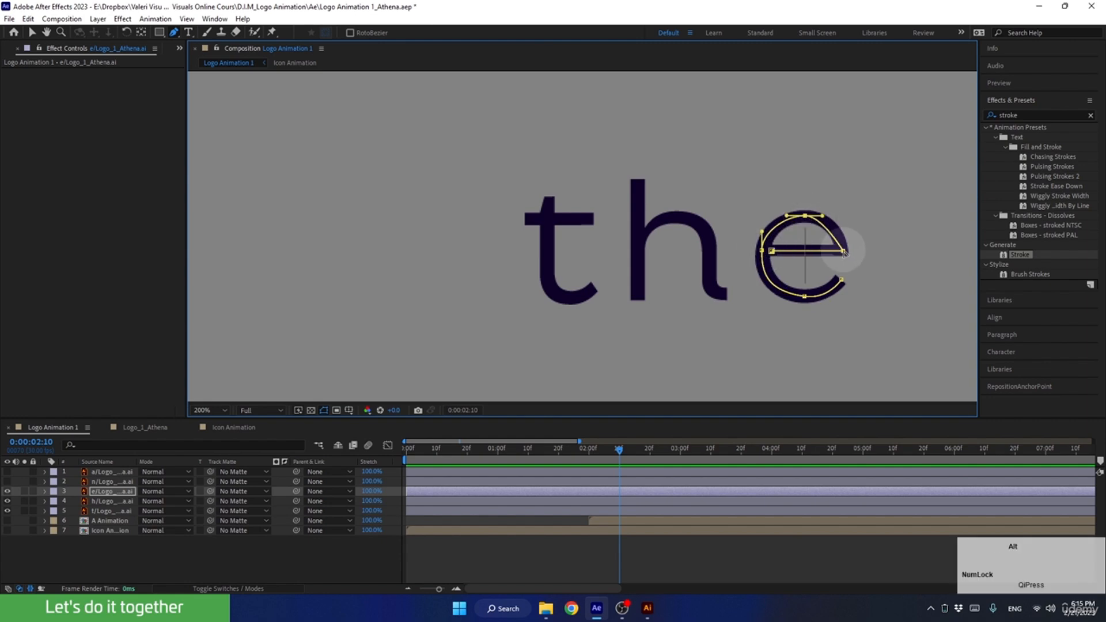
pyautogui.moveTo(823, 217); pyautogui.dragTo(835, 217)
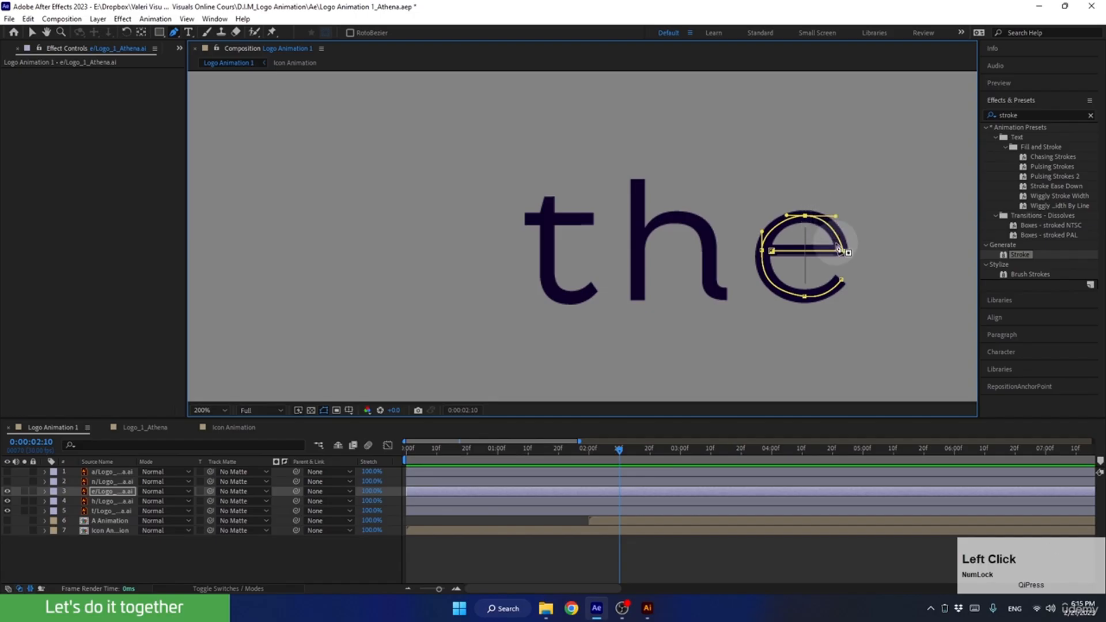
# Copy the keyframed Stroke effect from the h layer and paste it onto the e layer at 0:00:00:00.
pyautogui.click(113, 498)
pyautogui.click(30, 74)
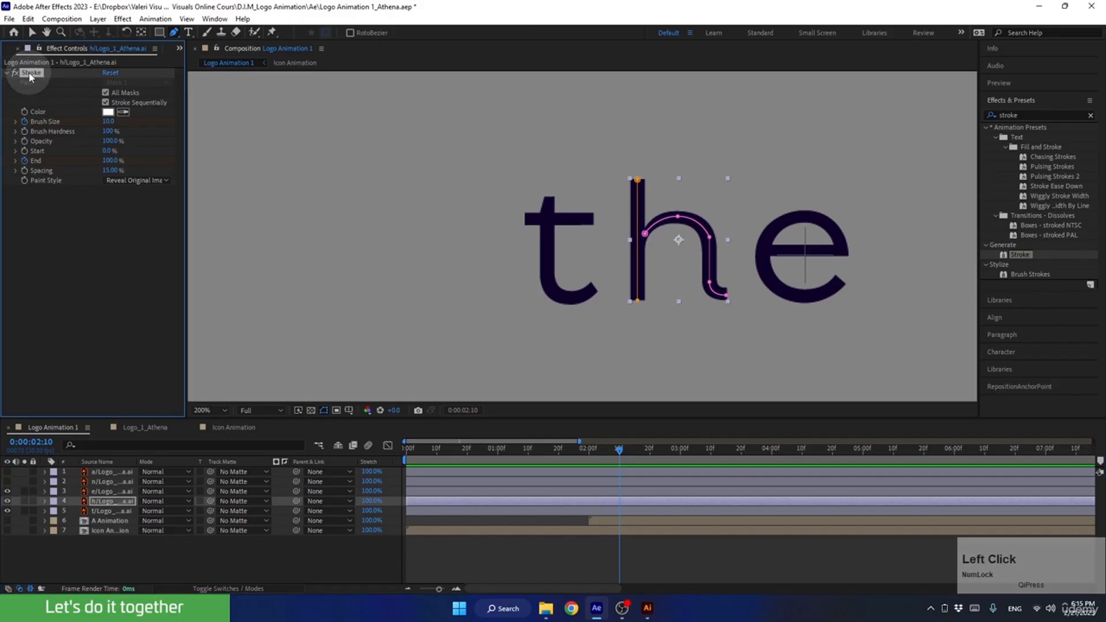
pyautogui.press('c')
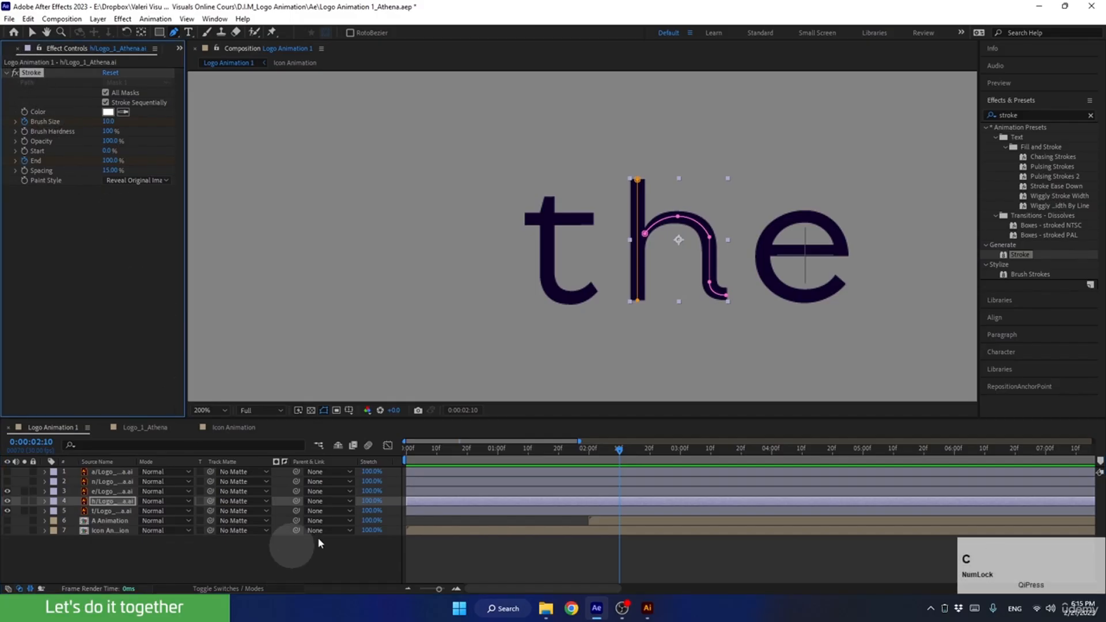
pyautogui.moveTo(618, 448); pyautogui.dragTo(374, 451)
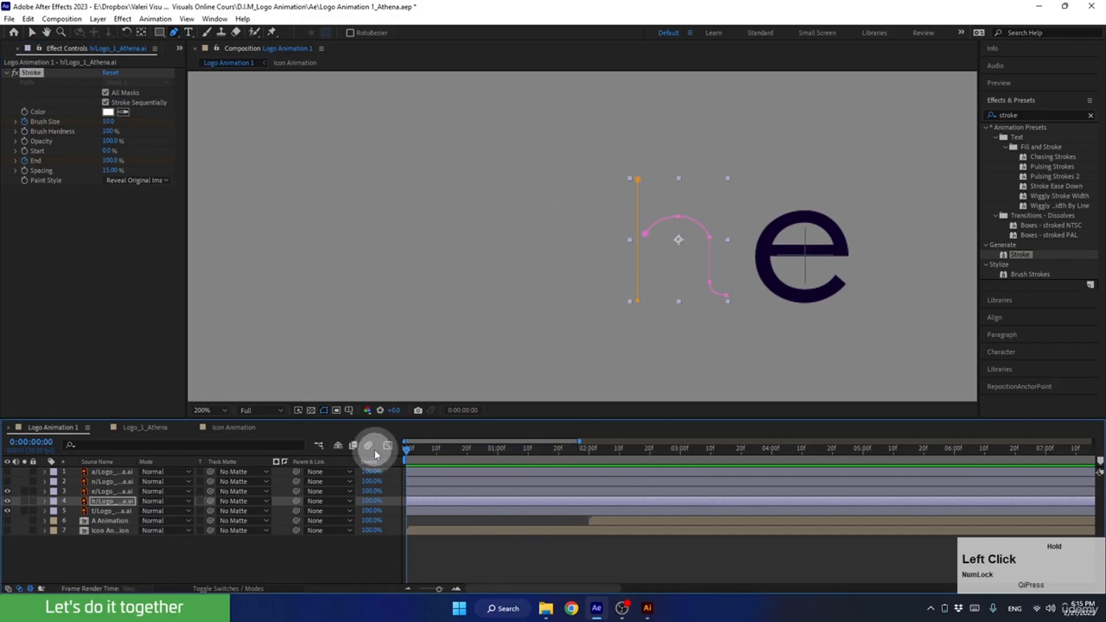
pyautogui.click(417, 492)
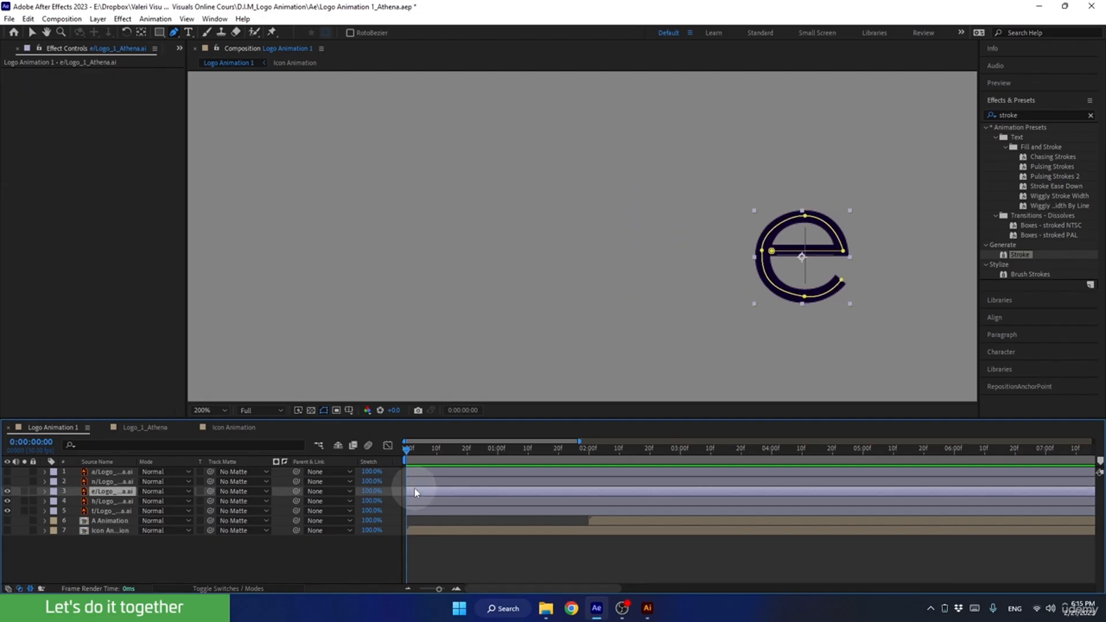
pyautogui.hotkey('ctrl', 'v')
pyautogui.moveTo(407, 447); pyautogui.dragTo(372, 512)
# Make the n layer visible and draw an open three-point mask from its upper-left serif down the stem to the base.
pyautogui.click(105, 482)
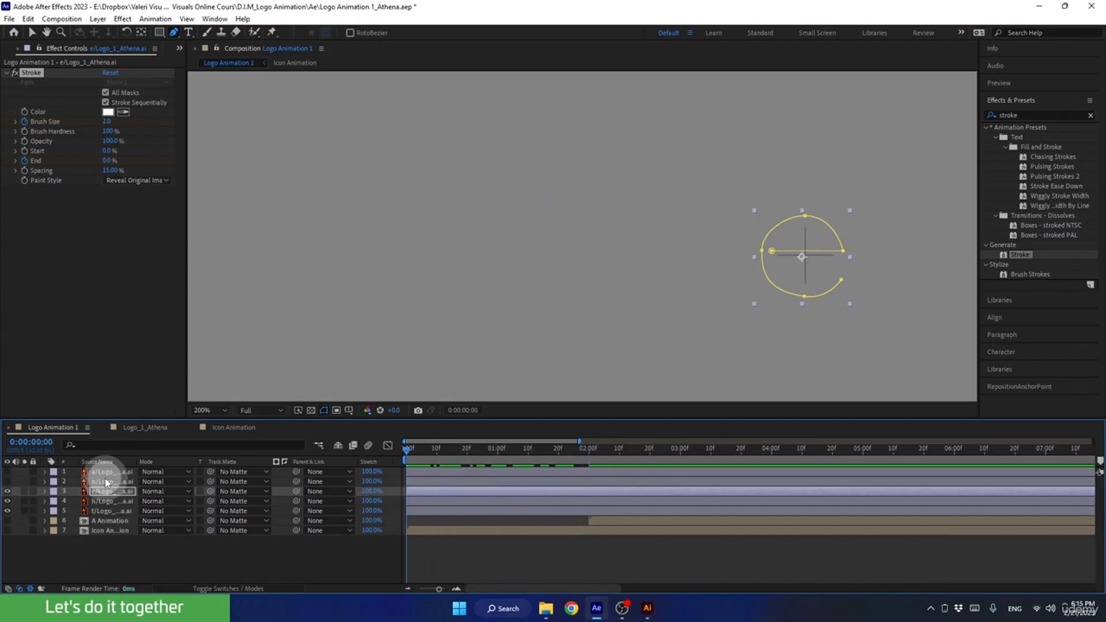
pyautogui.click(8, 482)
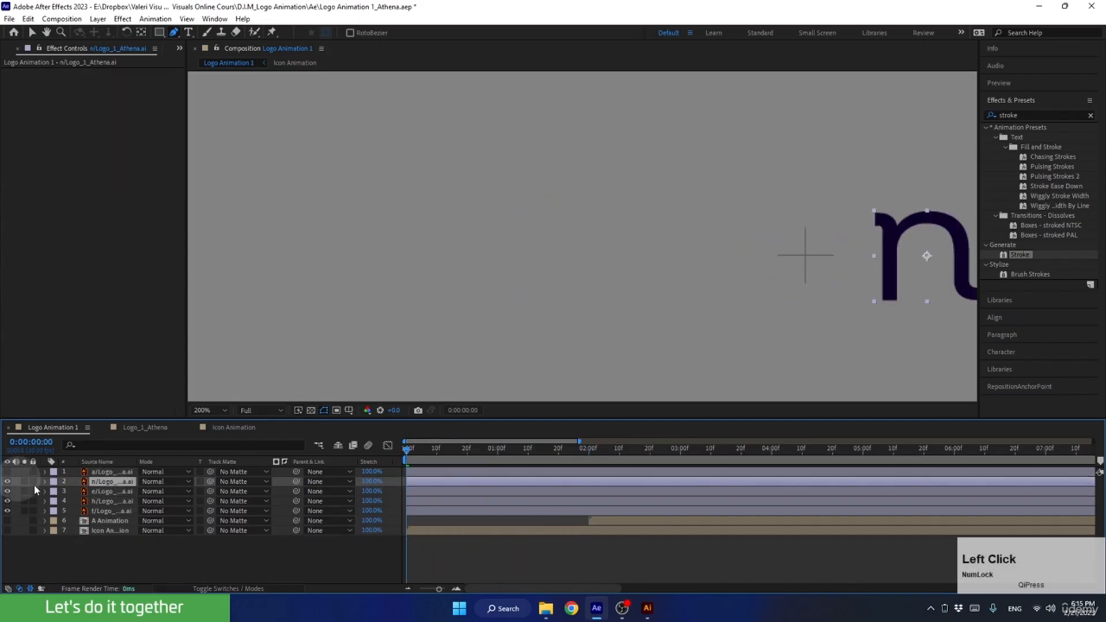
pyautogui.press('space')
pyautogui.moveTo(796, 250); pyautogui.dragTo(606, 262)
pyautogui.click(173, 32)
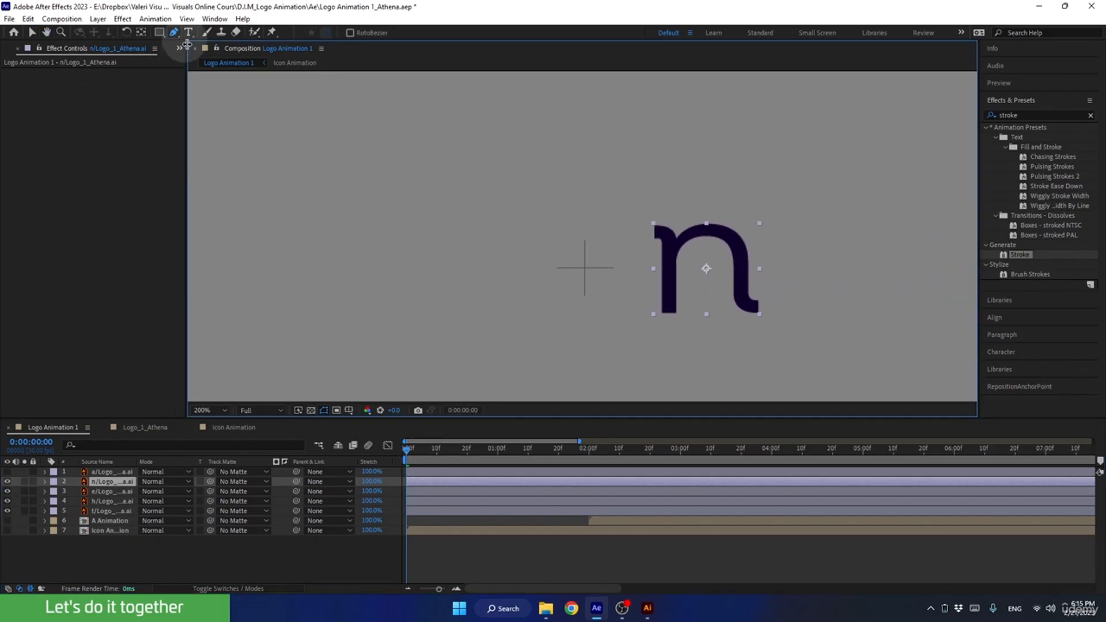
pyautogui.click(655, 231)
pyautogui.click(671, 244)
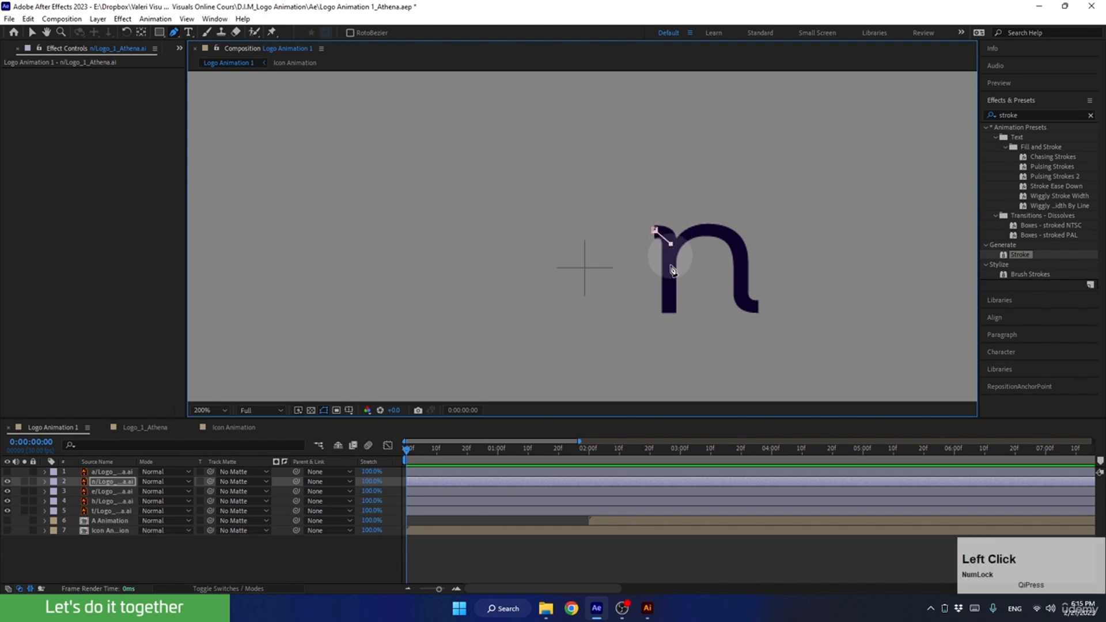
pyautogui.keyDown('shift'); pyautogui.click(669, 314); pyautogui.keyUp('shift')
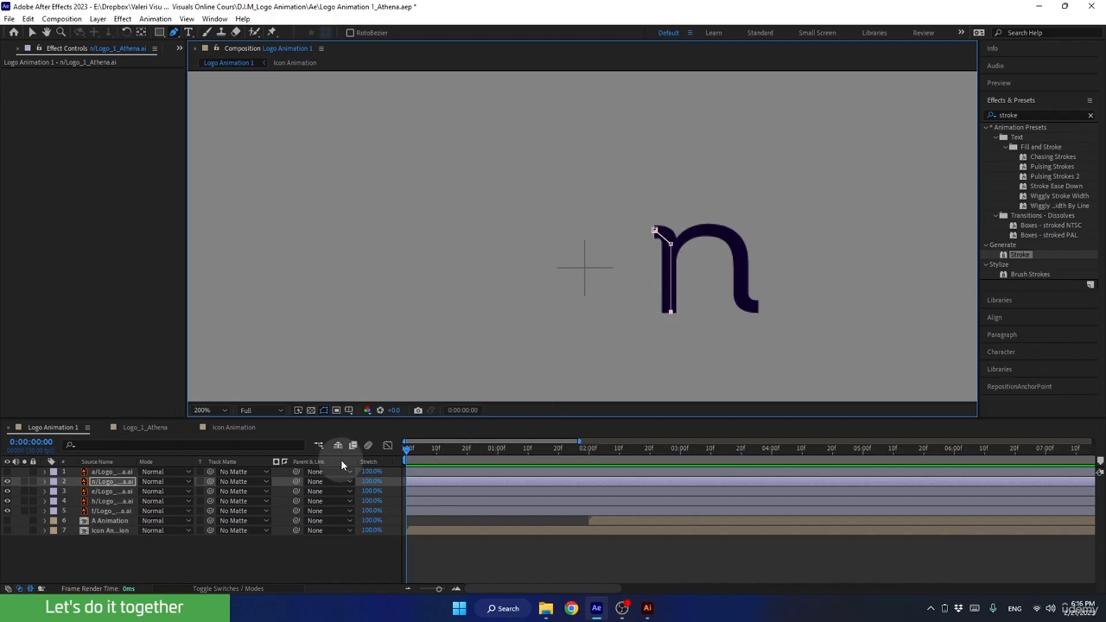
# Draw a second open mask on the n layer with five points, from the stem over the arch and down the leg to the tail tip.
pyautogui.click(128, 485)
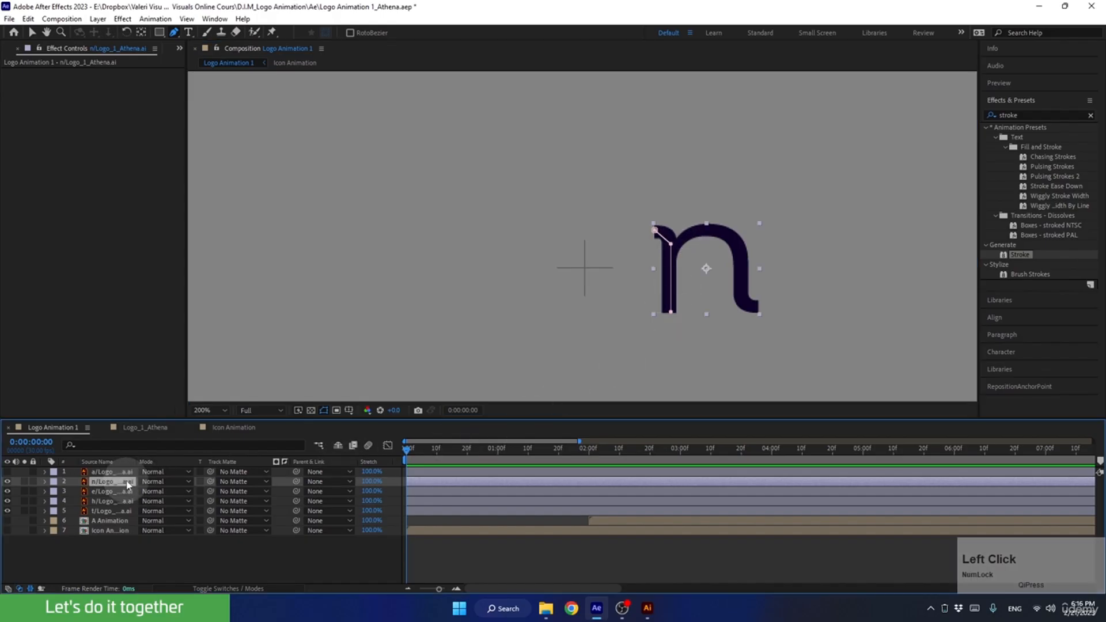
pyautogui.click(681, 244)
pyautogui.click(709, 229)
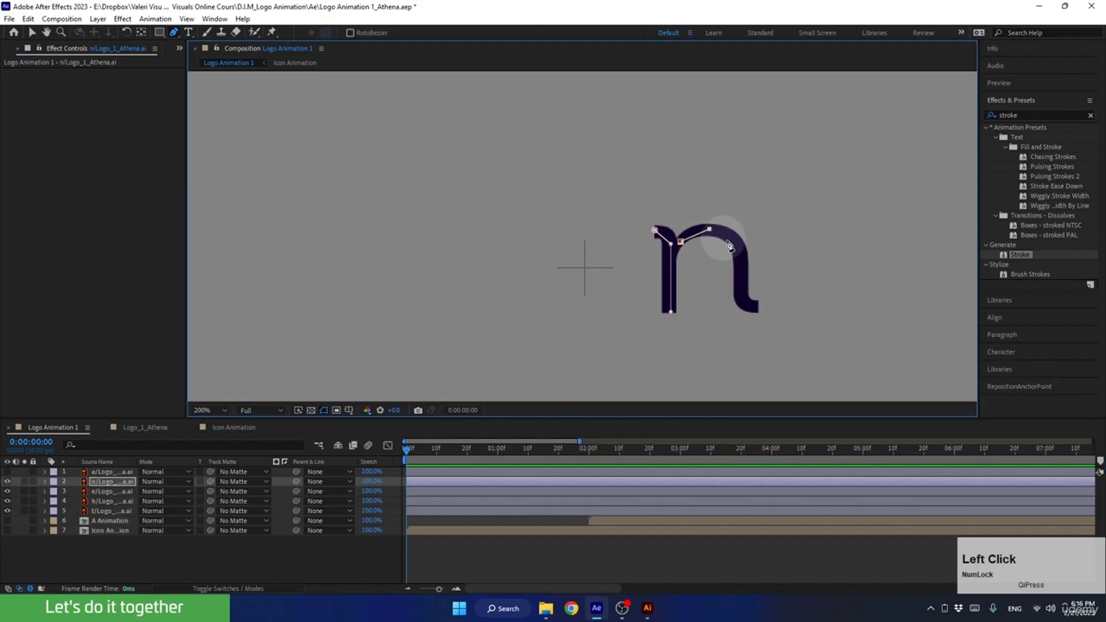
pyautogui.click(741, 249)
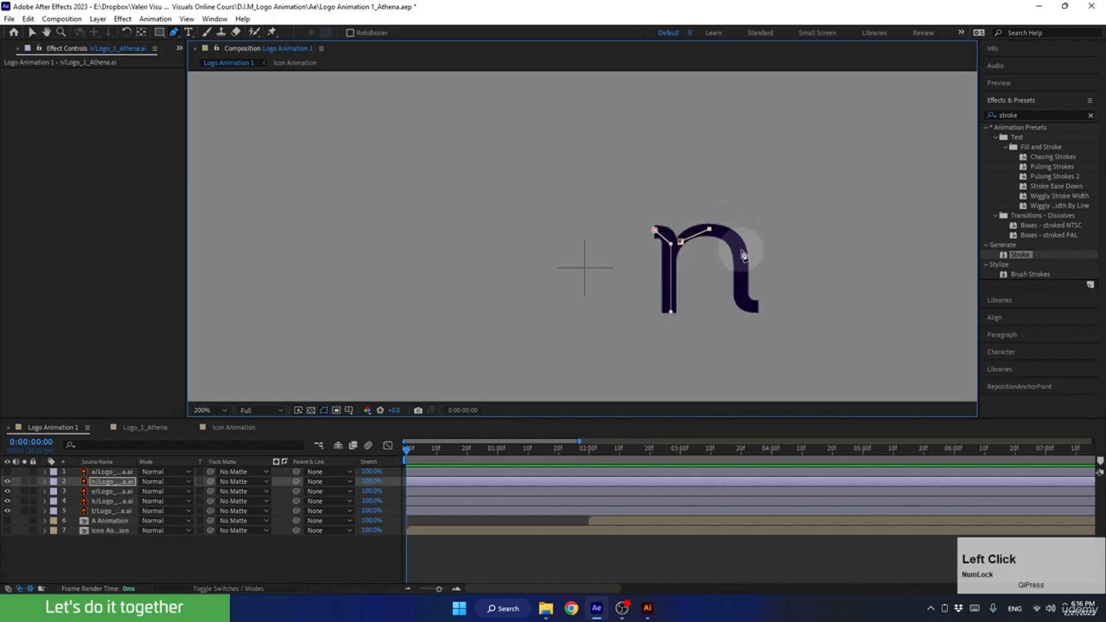
pyautogui.click(741, 298)
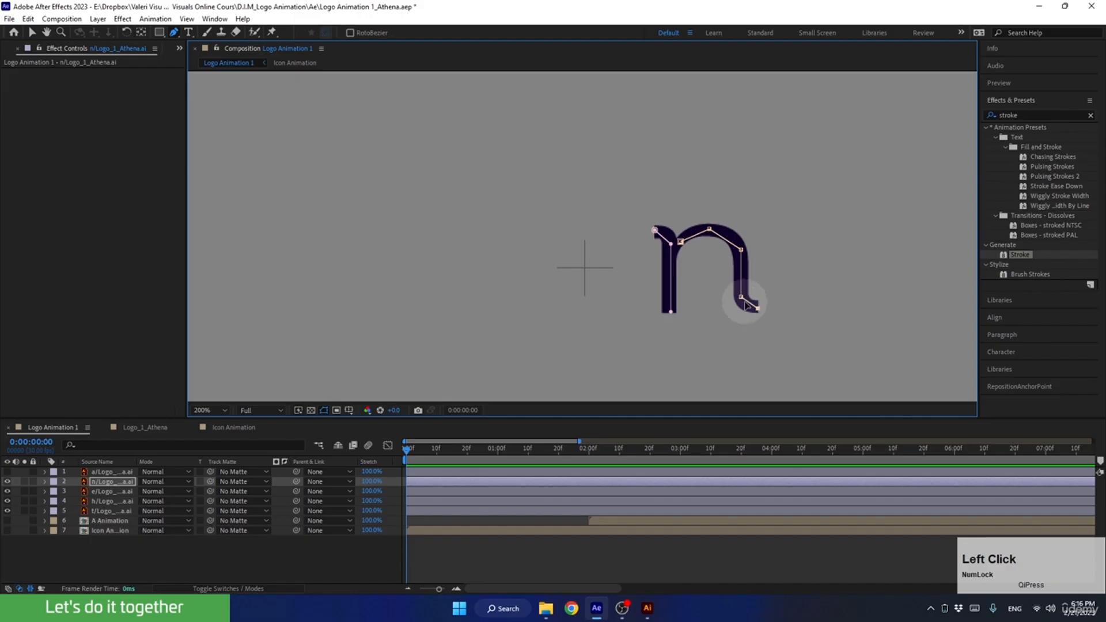
# Curve the tail and arch points of the second n mask and the shoulder point of the stem mask to follow the letter's centre.
pyautogui.moveTo(741, 297)
pyautogui.mouseDown()
pyautogui.moveTo(737, 281)
pyautogui.moveTo(741, 313)
pyautogui.moveTo(757, 306)
pyautogui.mouseUp()
pyautogui.keyDown('alt'); pyautogui.click(709, 229); pyautogui.keyUp('alt')
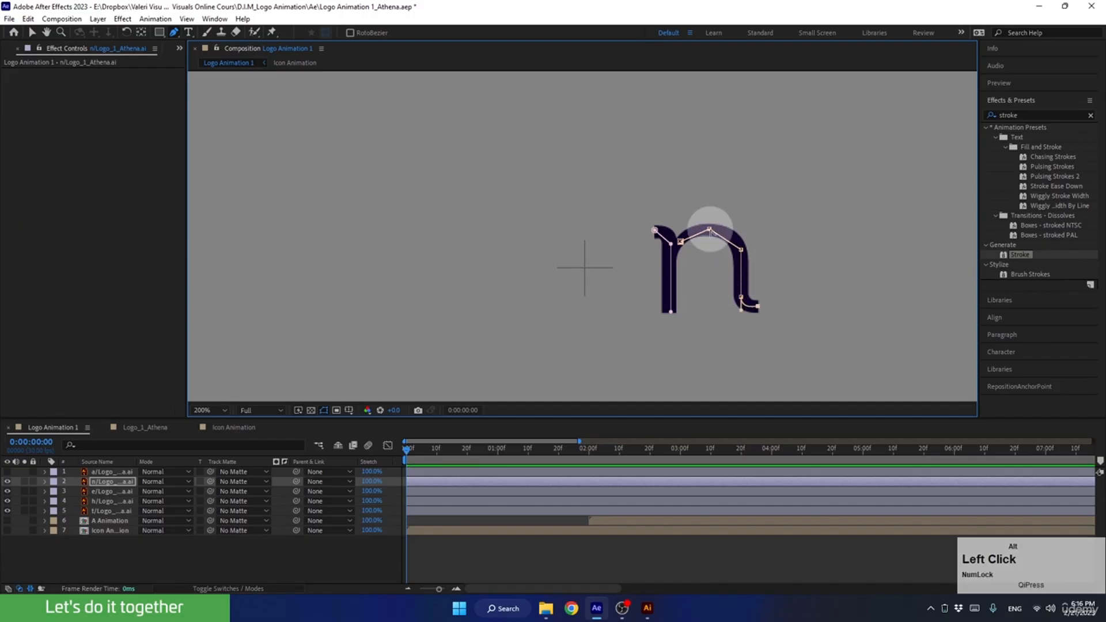
pyautogui.moveTo(722, 231); pyautogui.dragTo(688, 235)
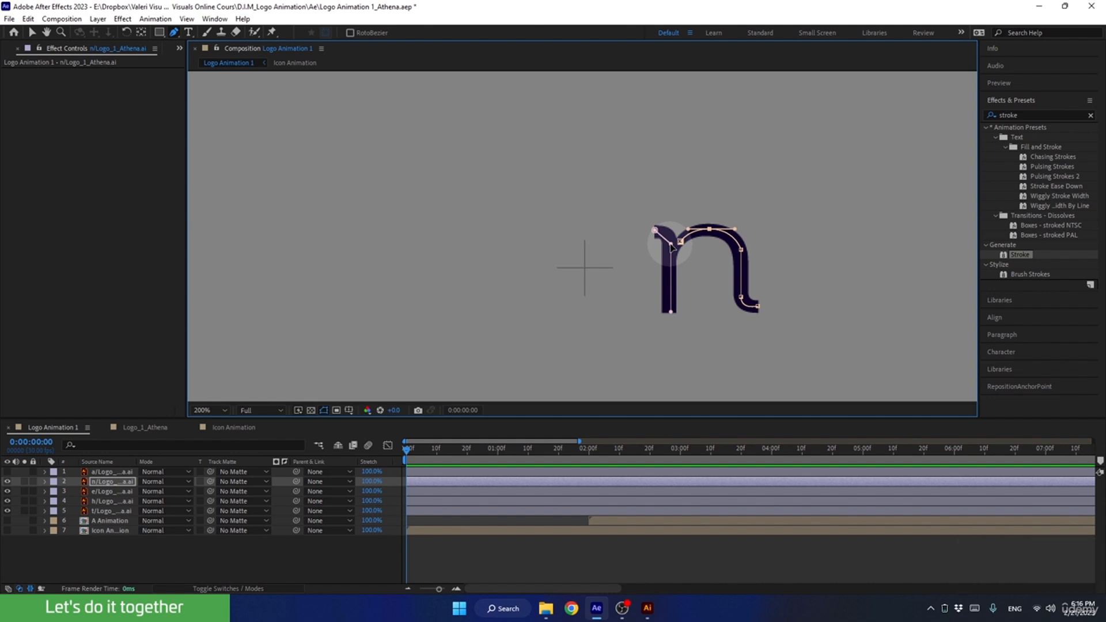
pyautogui.press('alt')
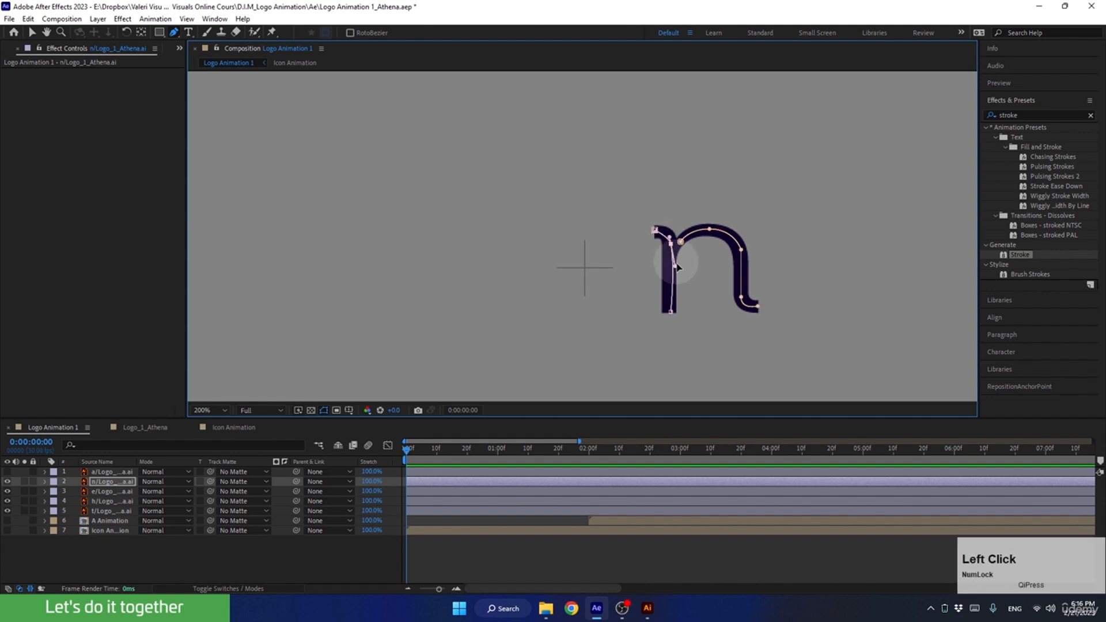
pyautogui.moveTo(675, 267); pyautogui.dragTo(672, 267)
pyautogui.click(671, 233)
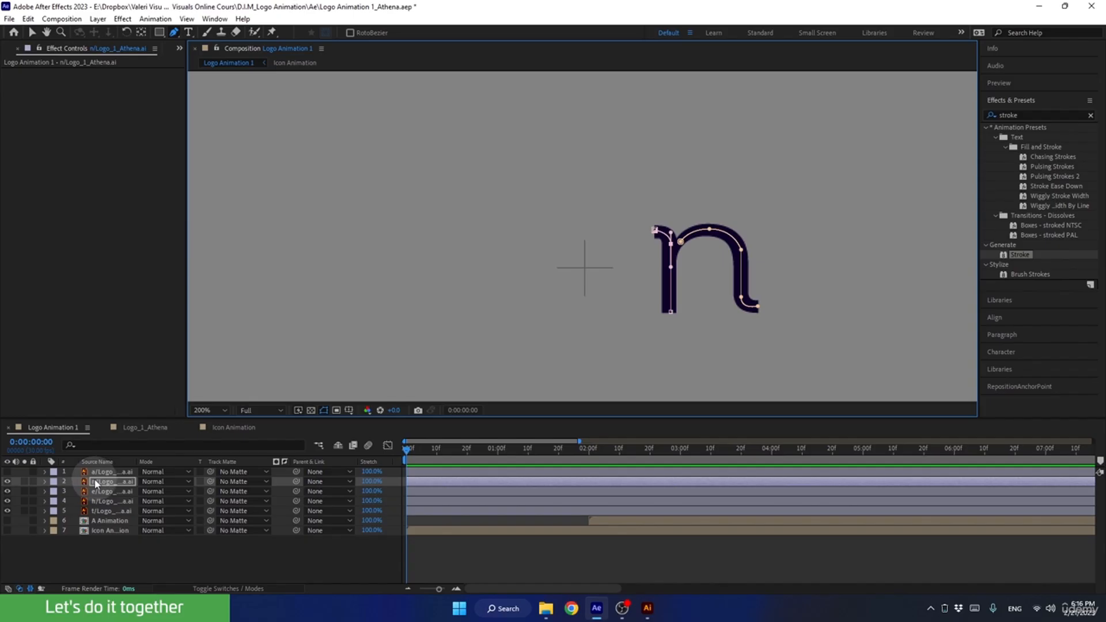
# Paste the copied keyframed Stroke effect onto the n layer at 0:00:00:00.
pyautogui.click(112, 484)
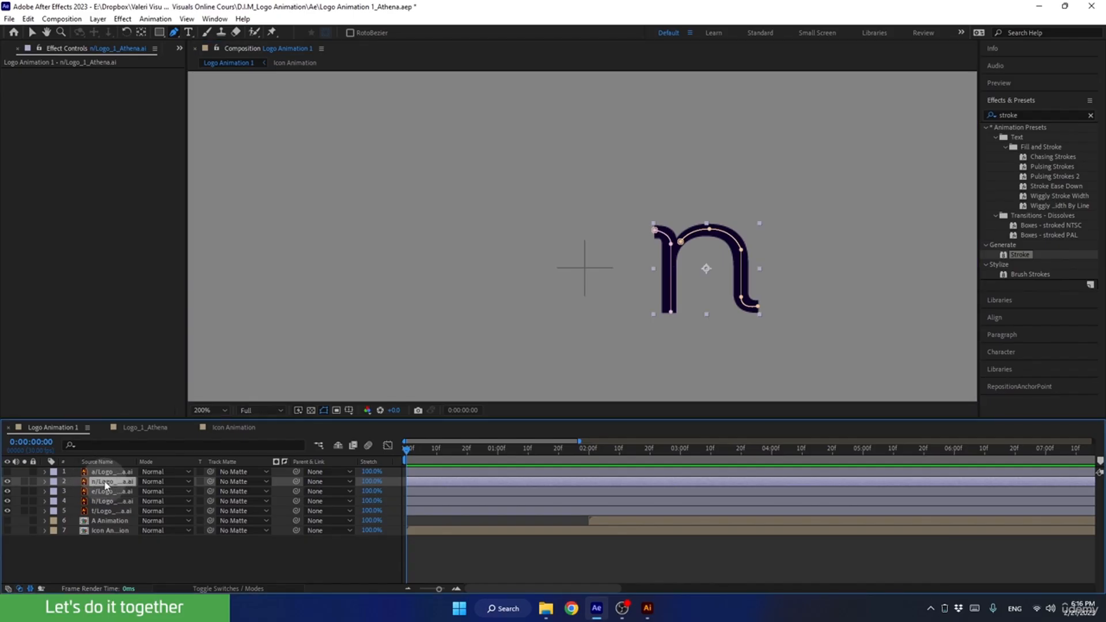
pyautogui.hotkey('ctrl', 'v')
pyautogui.click(106, 484)
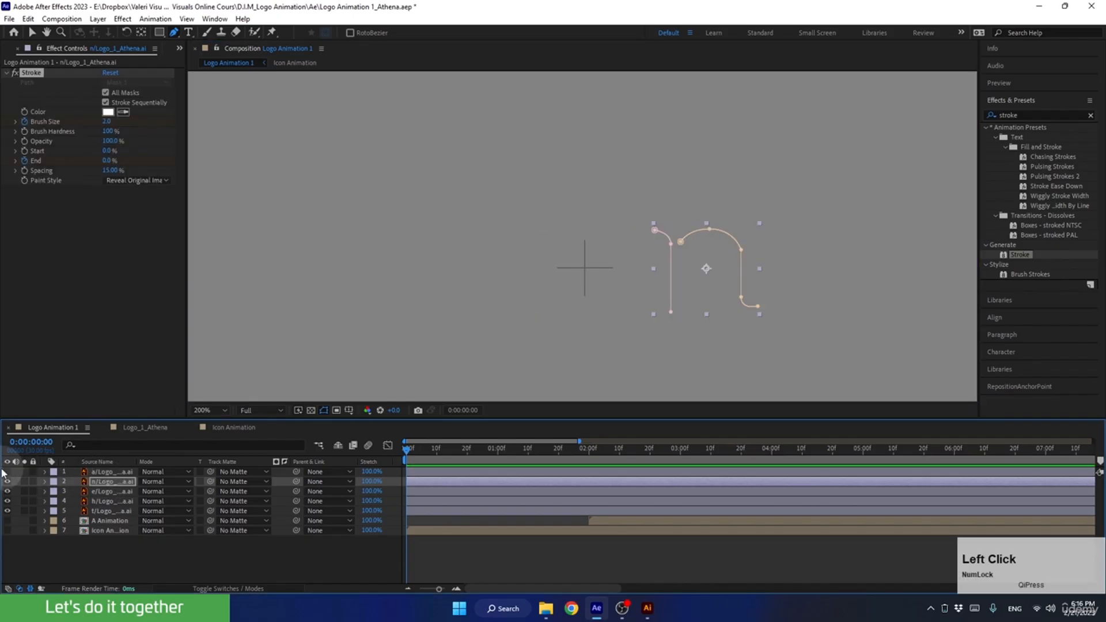
# Make the a layer visible and draw an open five-point Pen tool mask from its upper terminal over the top and down the stem to the tail.
pyautogui.click(6, 472)
pyautogui.click(106, 472)
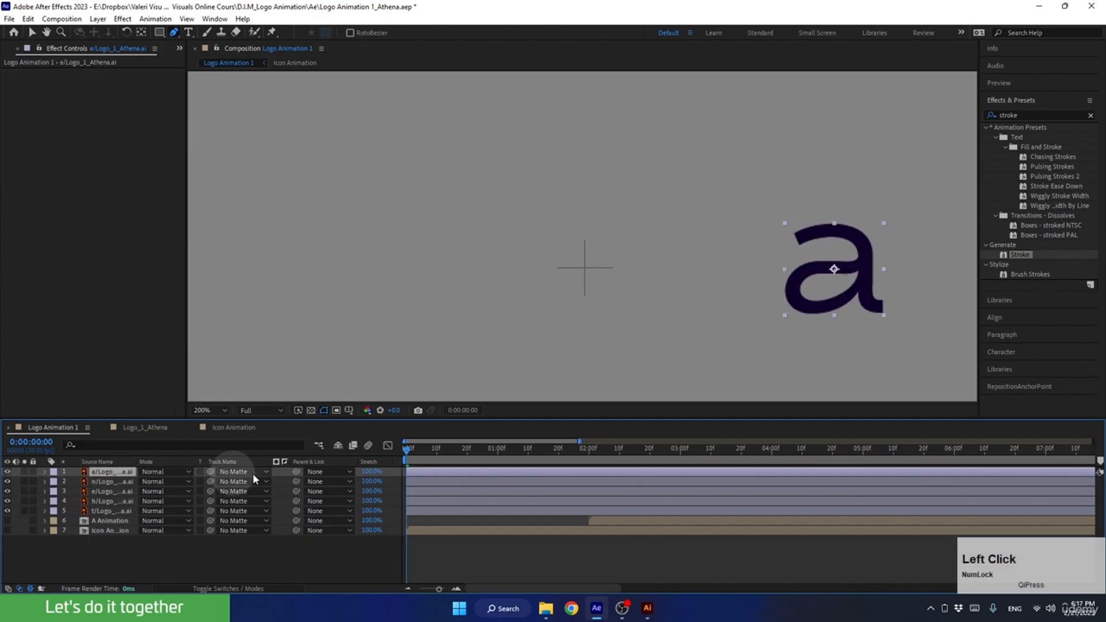
pyautogui.moveTo(849, 281); pyautogui.dragTo(706, 269)
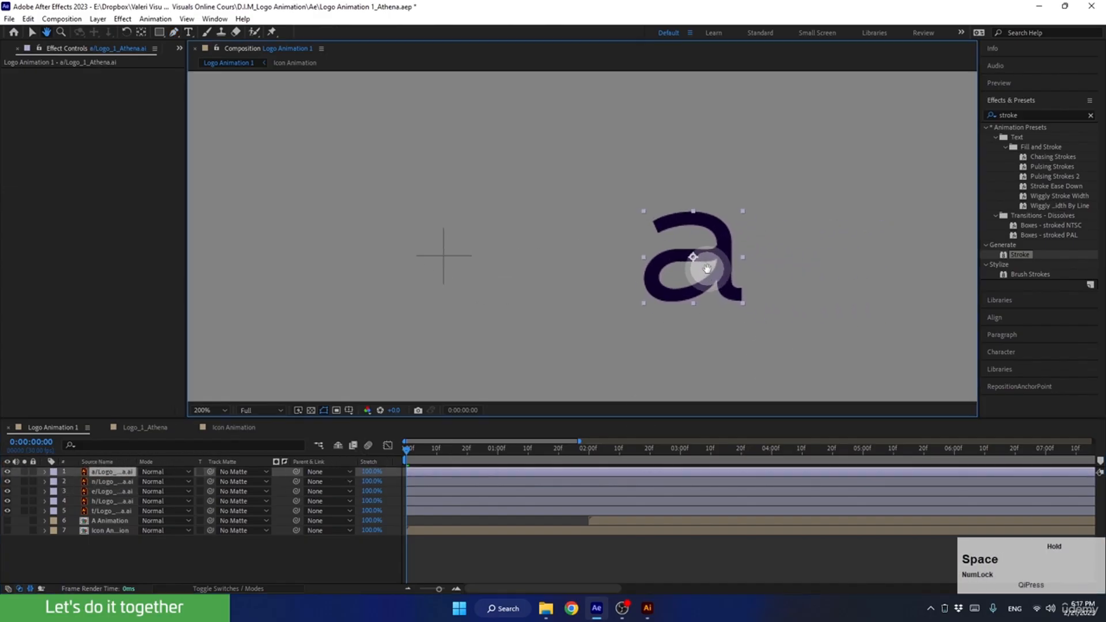
pyautogui.press('g')
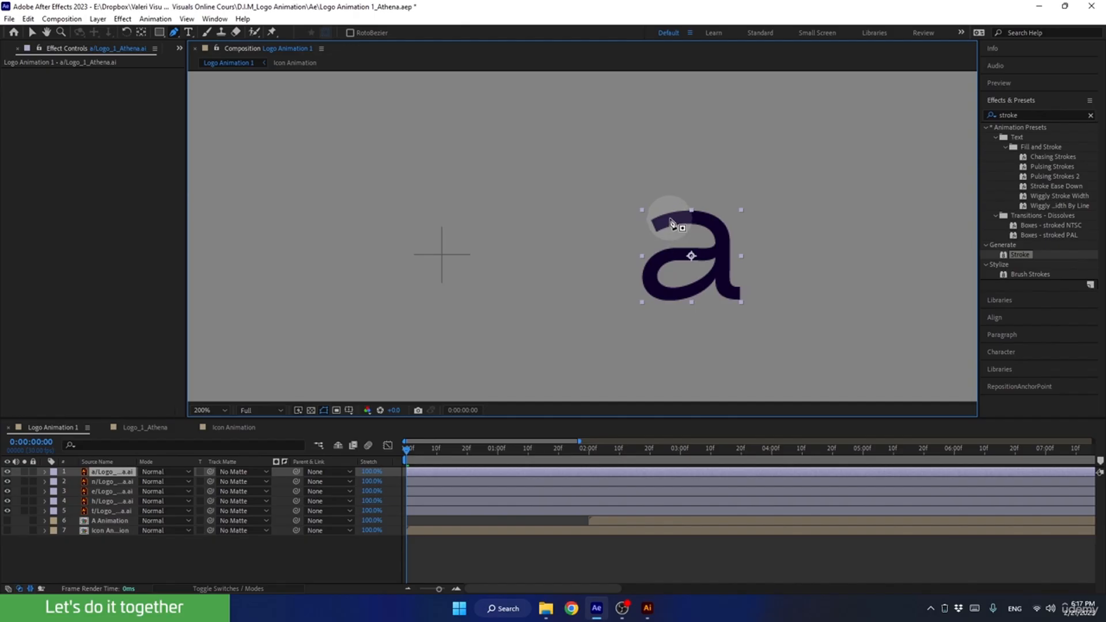
pyautogui.click(655, 227)
pyautogui.click(712, 222)
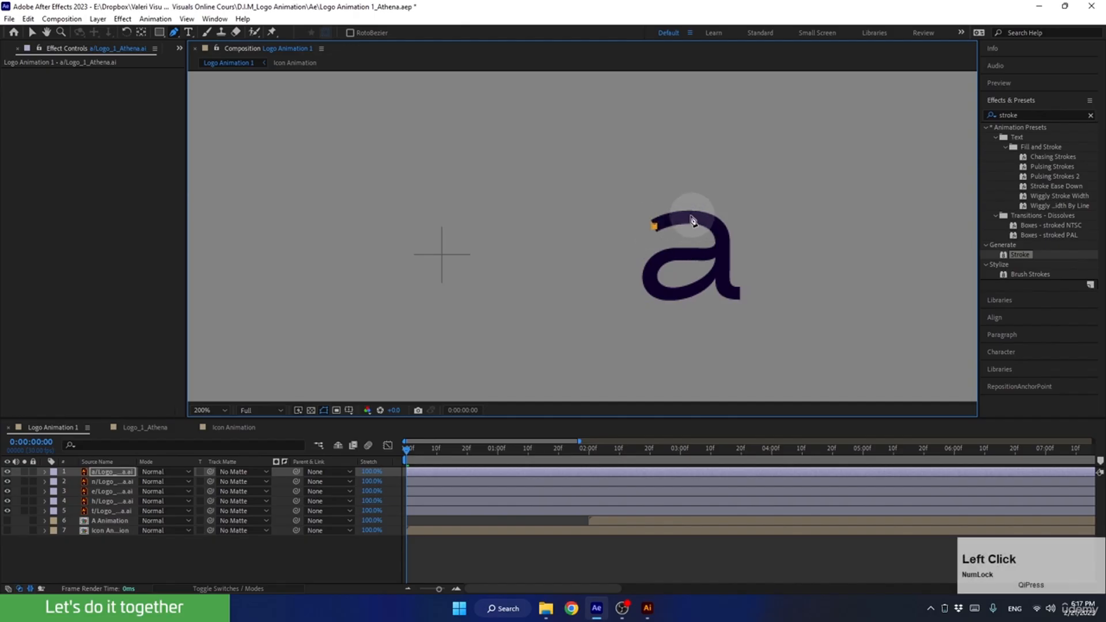
pyautogui.click(690, 217)
pyautogui.click(724, 233)
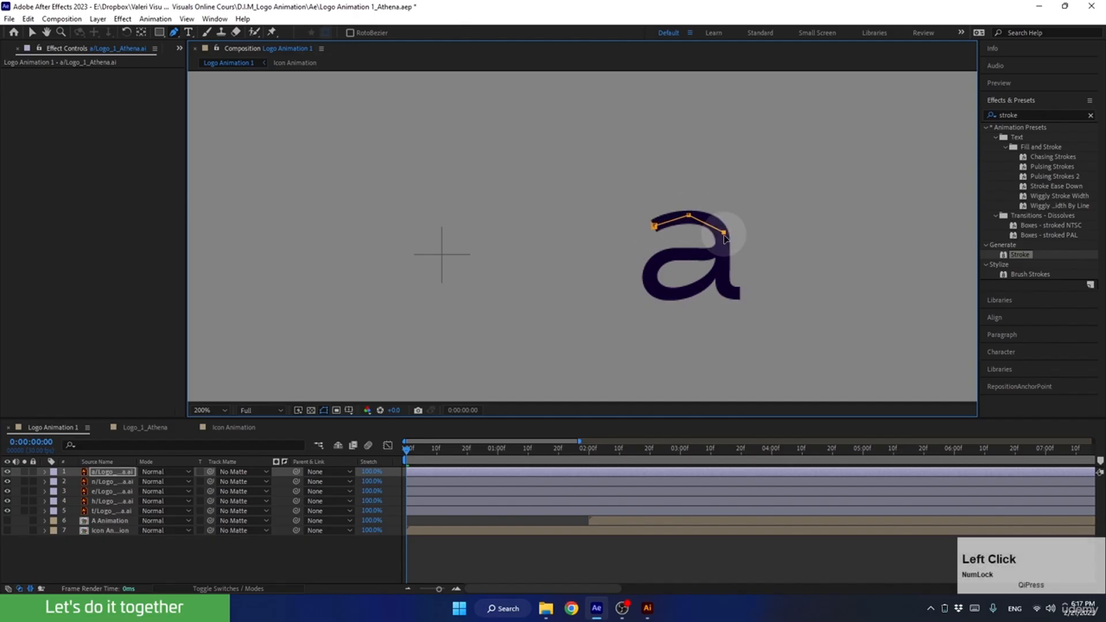
pyautogui.keyDown('shift'); pyautogui.click(724, 286); pyautogui.keyUp('shift')
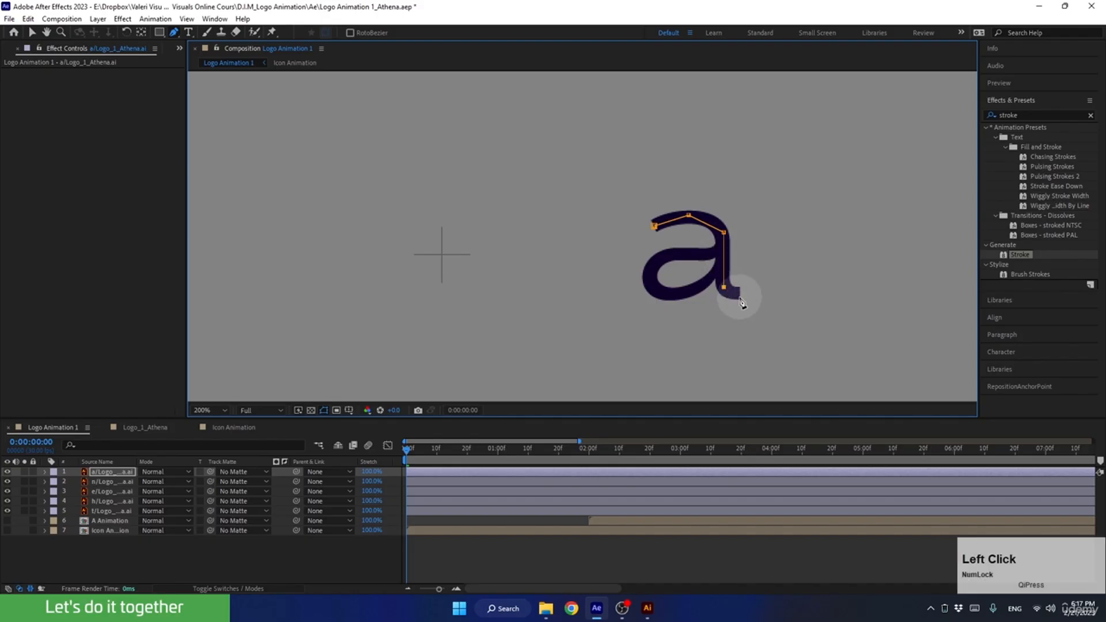
pyautogui.click(740, 296)
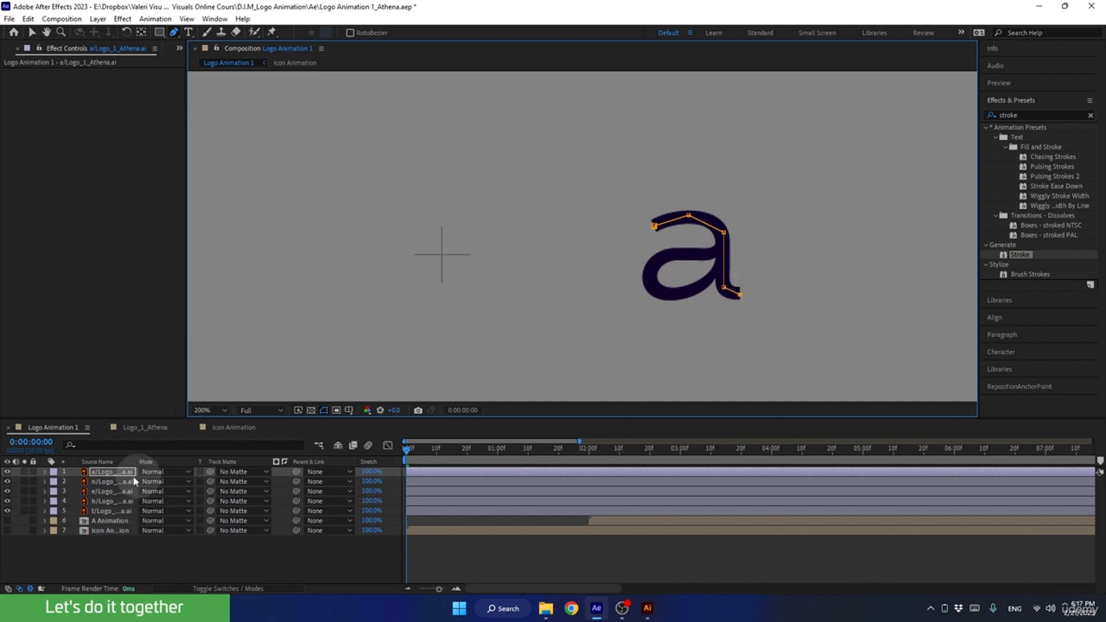
# Draw a second open mask on the a layer with six points, starting at the stem and running around the bowl back to the stem.
pyautogui.click(117, 471)
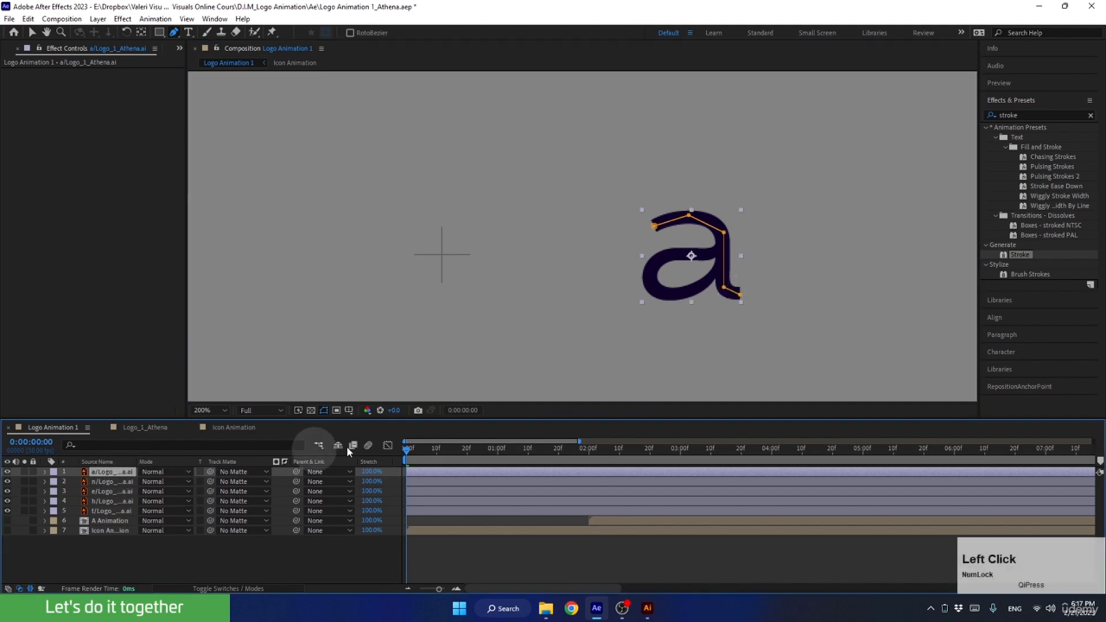
pyautogui.click(717, 252)
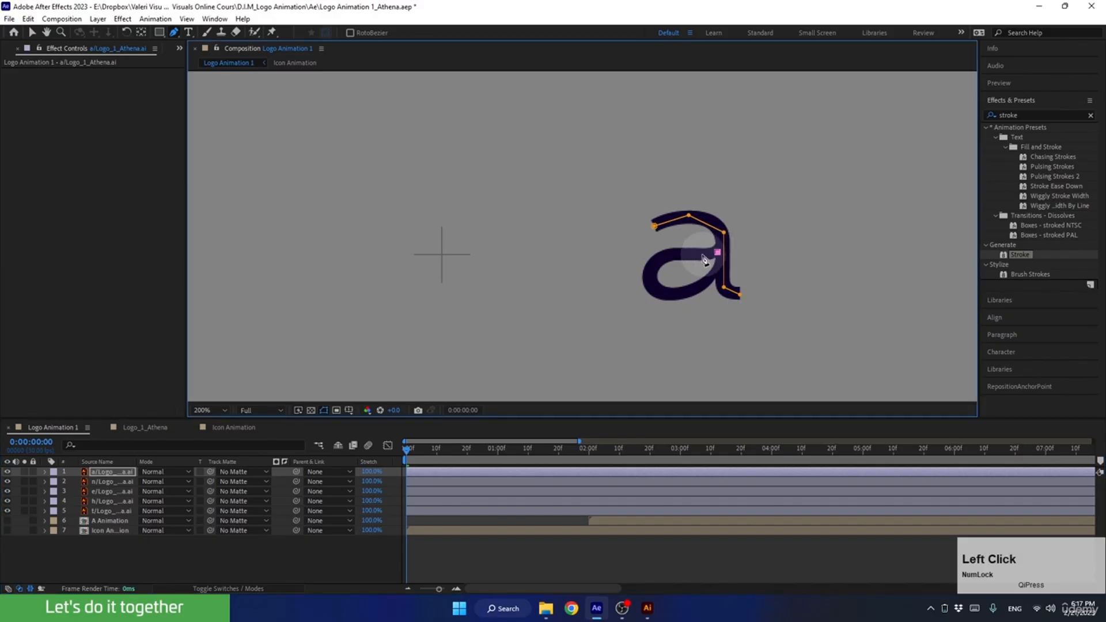
pyautogui.click(700, 255)
pyautogui.click(667, 255)
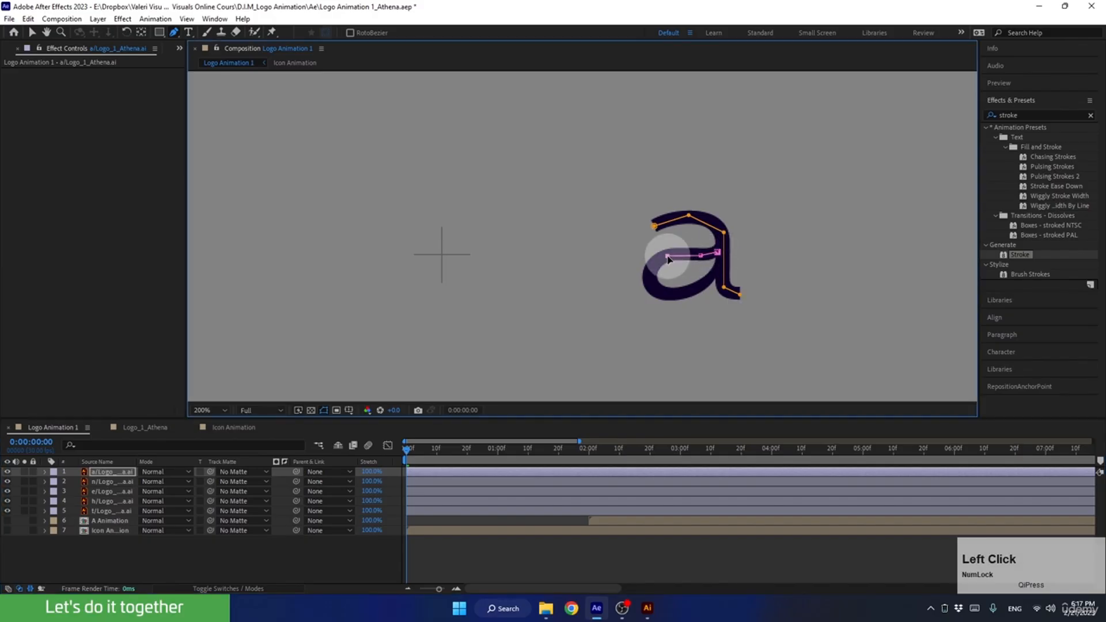
pyautogui.click(650, 282)
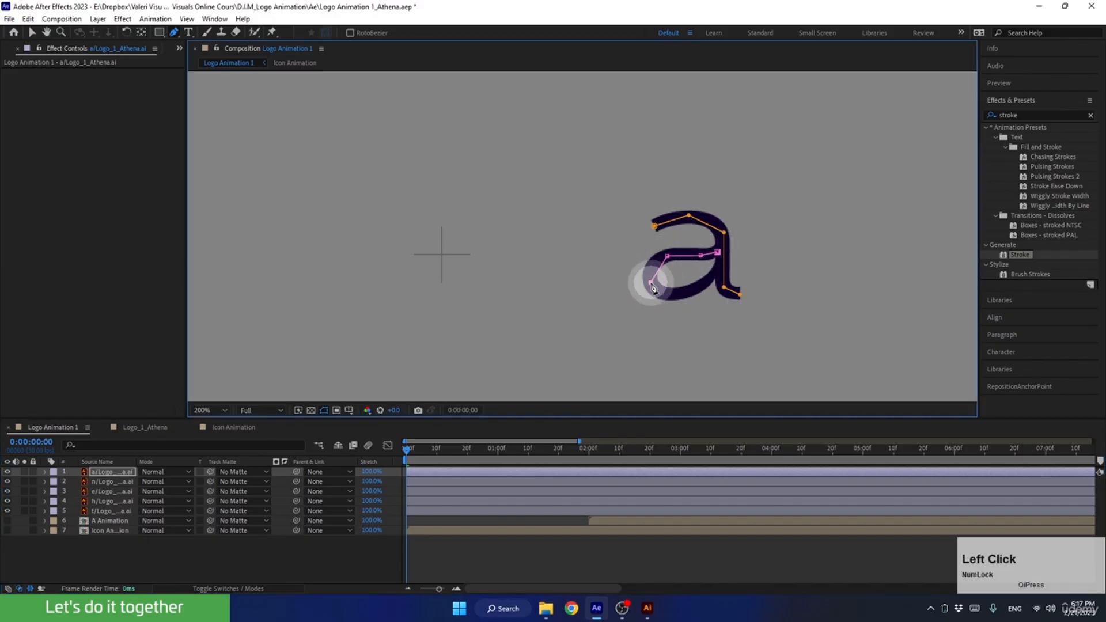
pyautogui.click(680, 298)
pyautogui.click(721, 269)
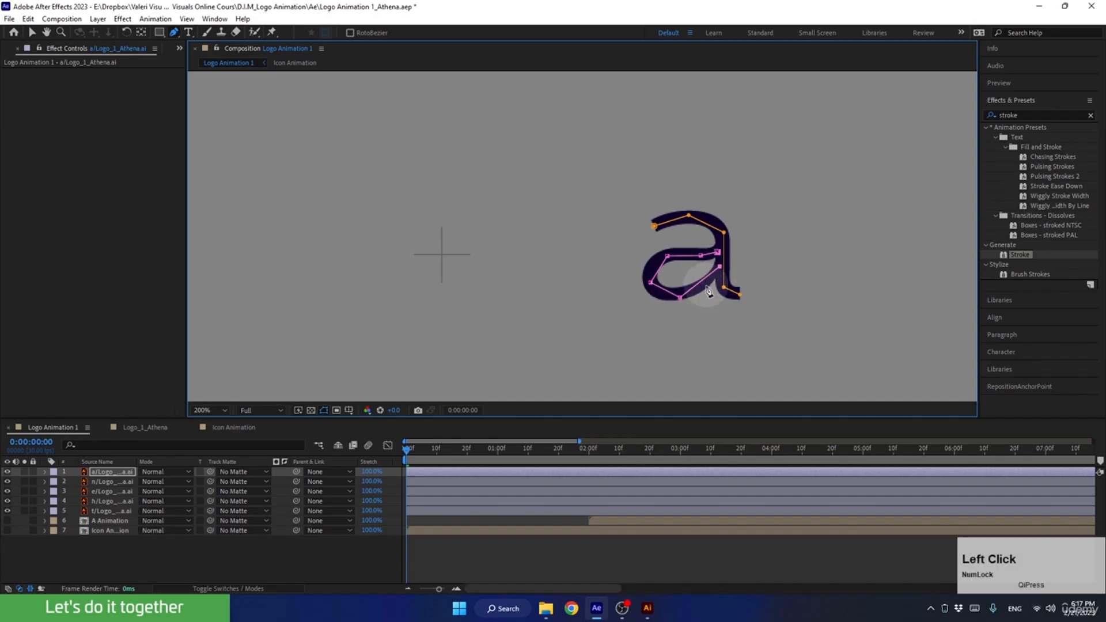
# Curve and adjust the points of the a bowl mask so the path follows the centre of the letter's bowl.
pyautogui.keyDown('alt'); pyautogui.click(680, 298); pyautogui.keyUp('alt')
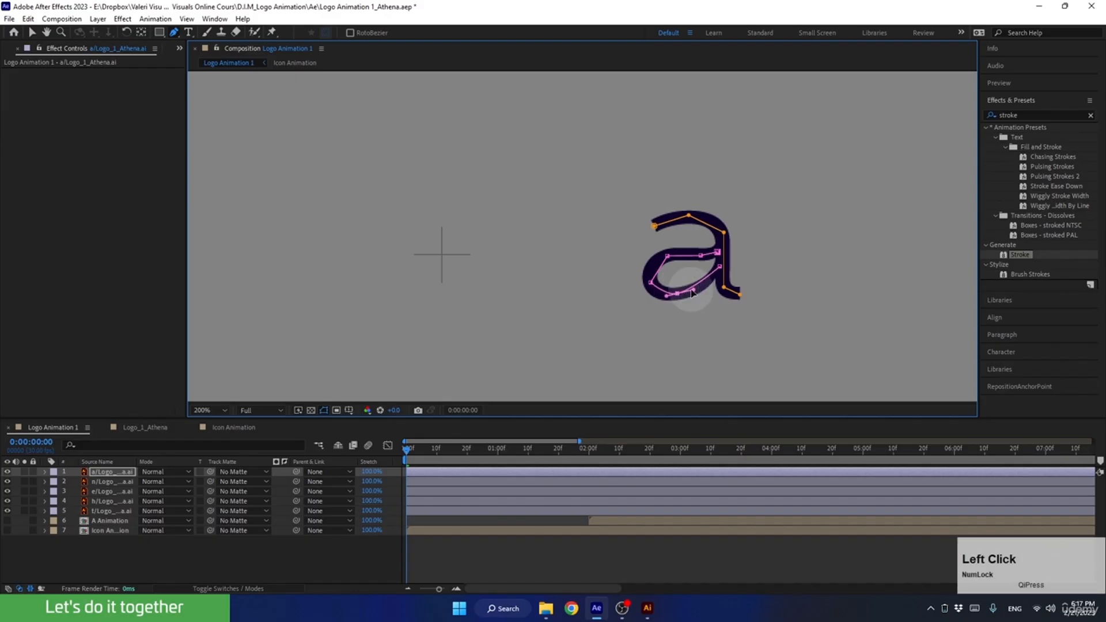
pyautogui.moveTo(704, 295); pyautogui.dragTo(663, 297)
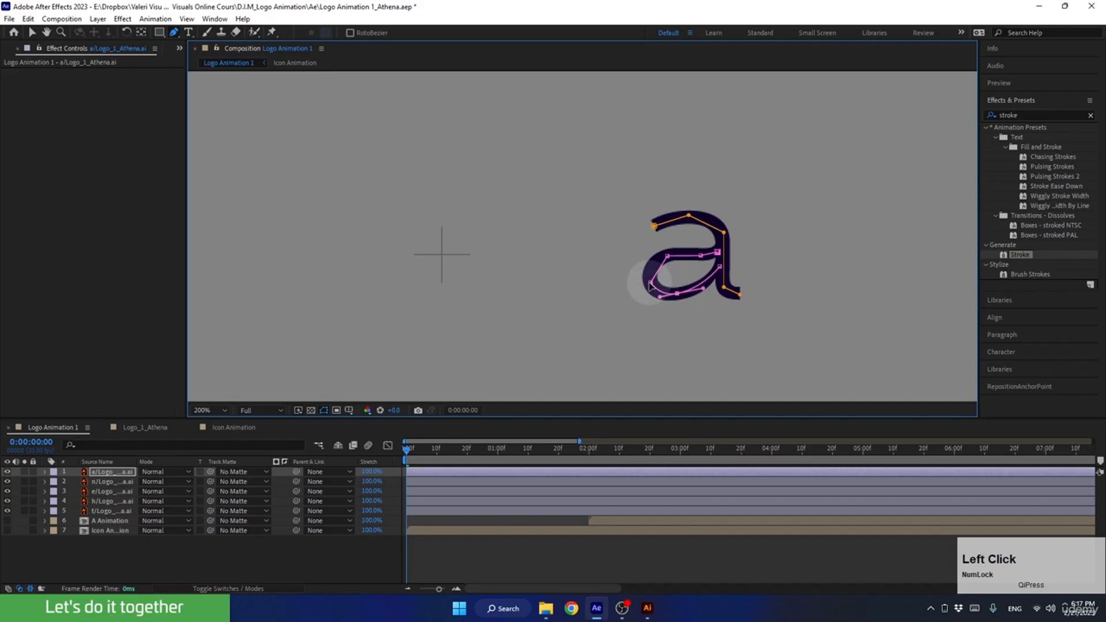
pyautogui.keyDown('alt'); pyautogui.click(648, 281); pyautogui.keyUp('alt')
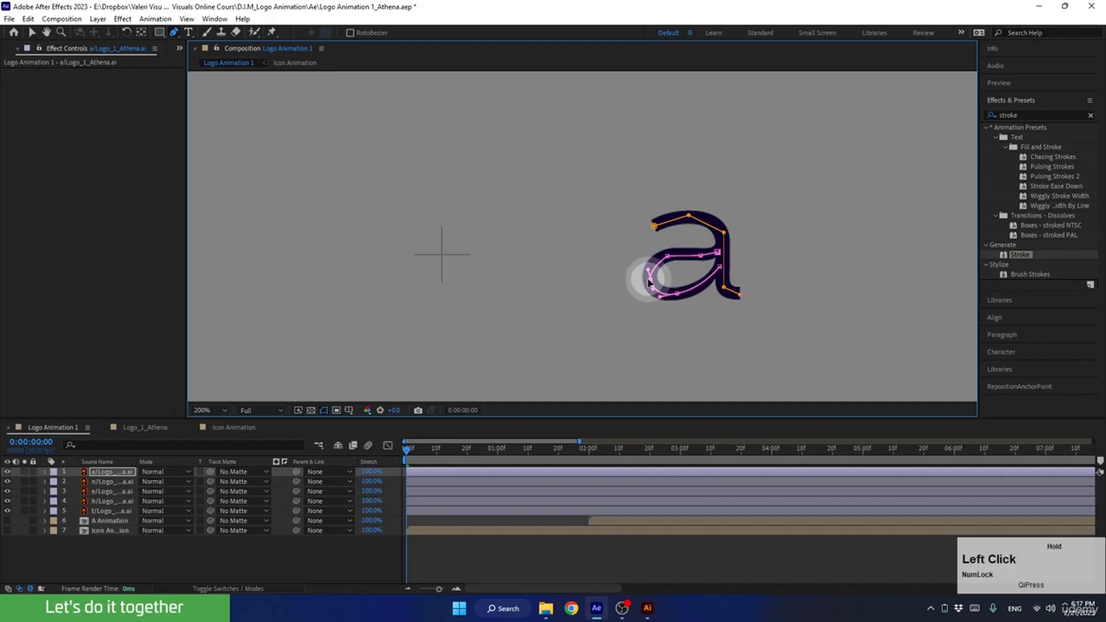
pyautogui.moveTo(649, 281); pyautogui.dragTo(668, 263)
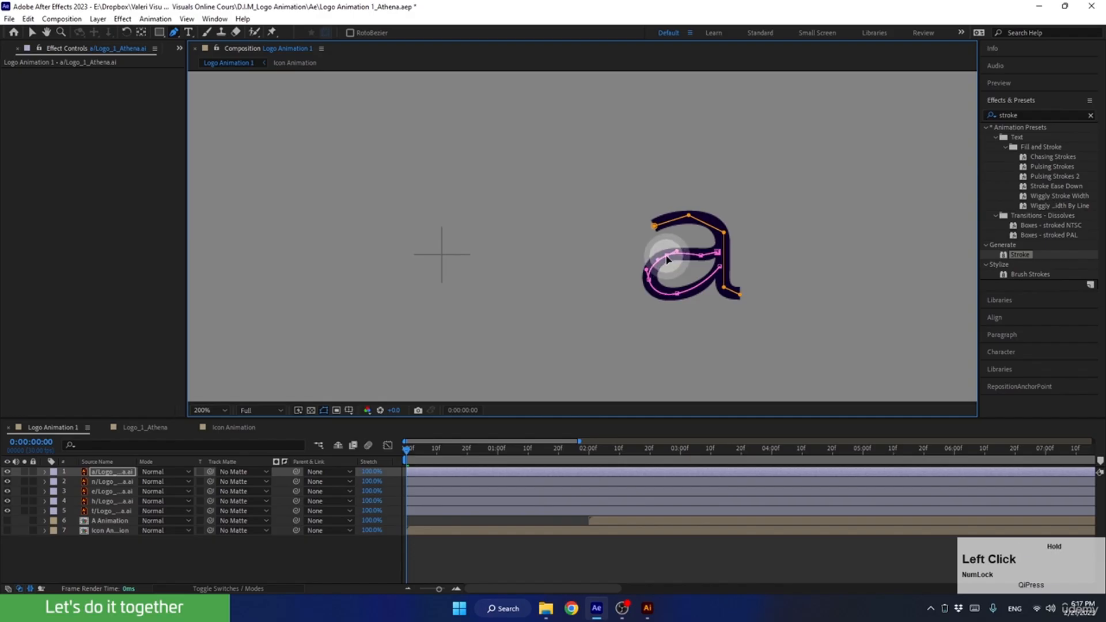
pyautogui.keyDown('alt'); pyautogui.click(699, 255); pyautogui.keyUp('alt')
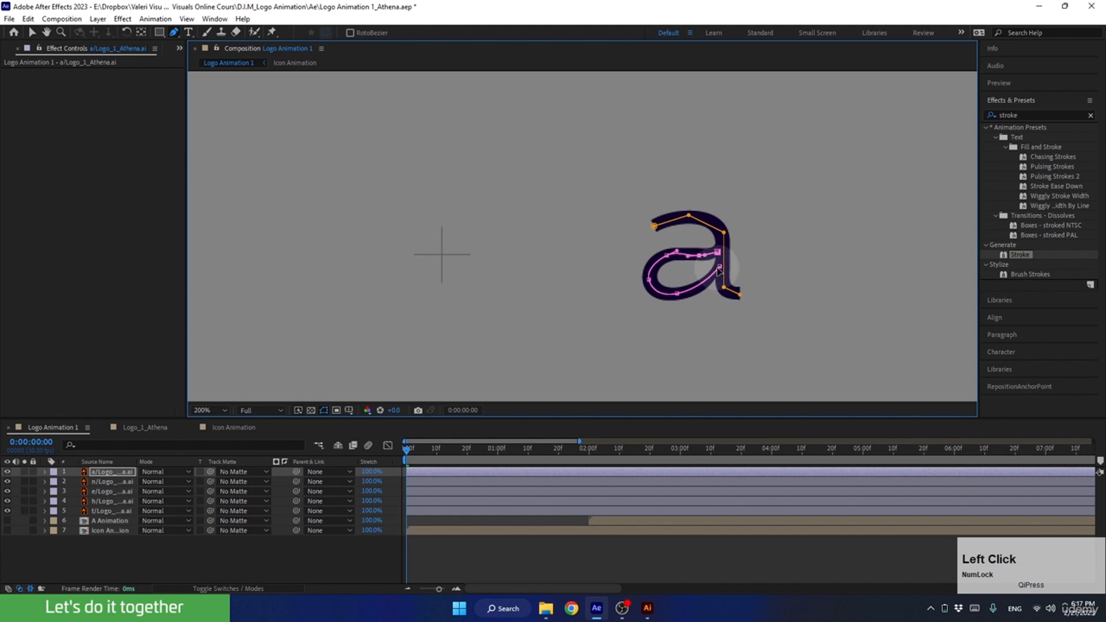
pyautogui.keyDown('alt'); pyautogui.moveTo(720, 268); pyautogui.dragTo(679, 298); pyautogui.keyUp('alt')
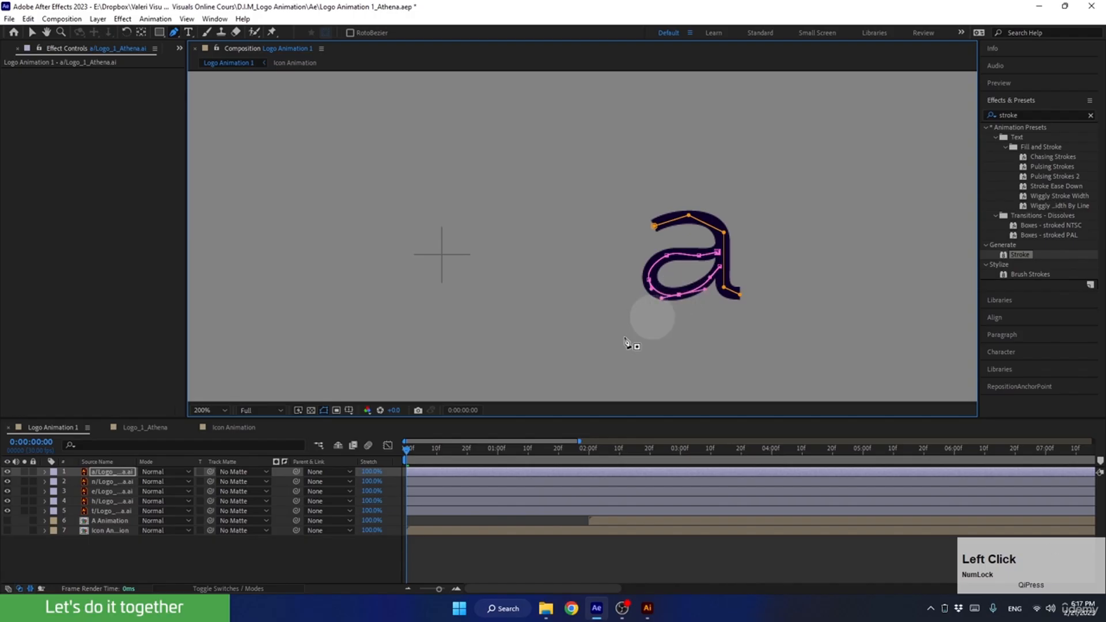
# Paste the keyframed Stroke effect onto the a layer at 0:00:00:00 and scrub the timeline to 0:00:02:12 to check the reveal.
pyautogui.click(109, 471)
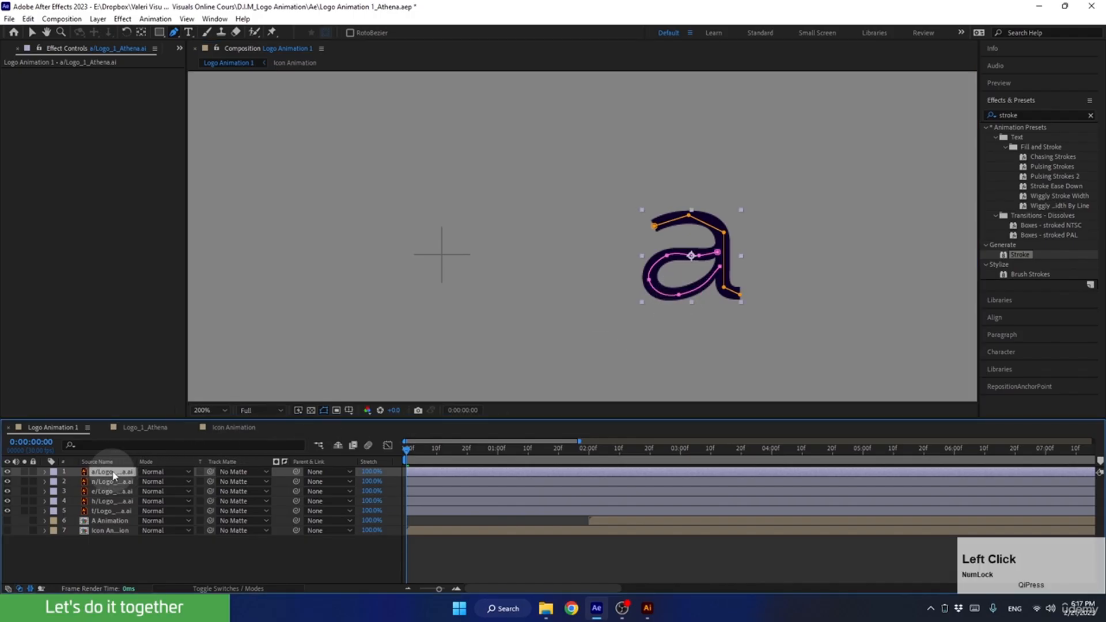
pyautogui.hotkey('ctrl', 'v')
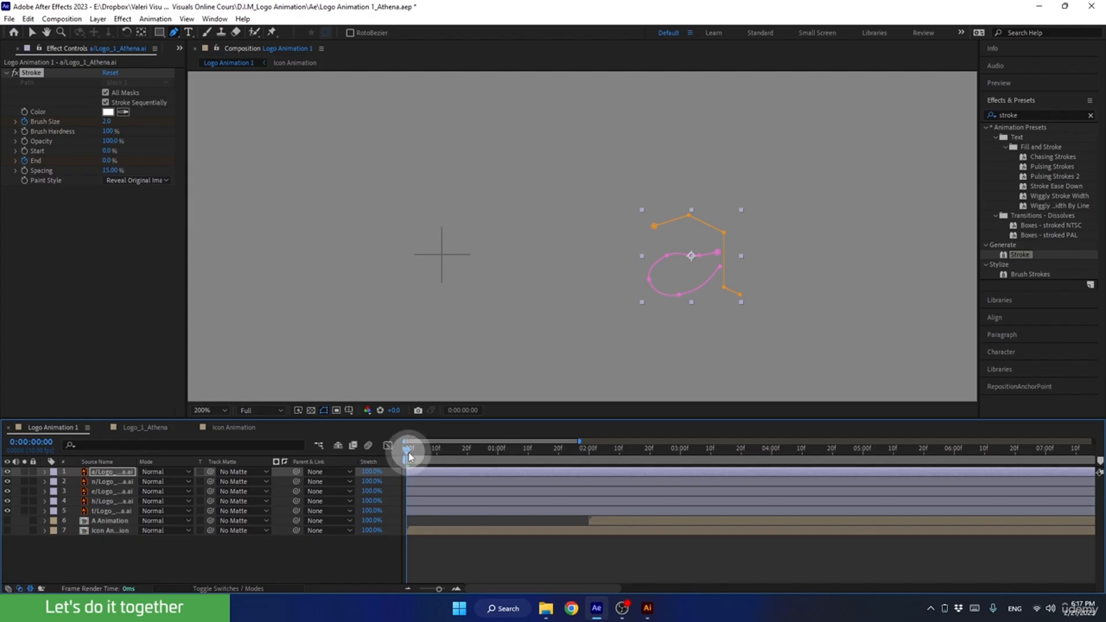
pyautogui.moveTo(409, 455); pyautogui.dragTo(625, 459)
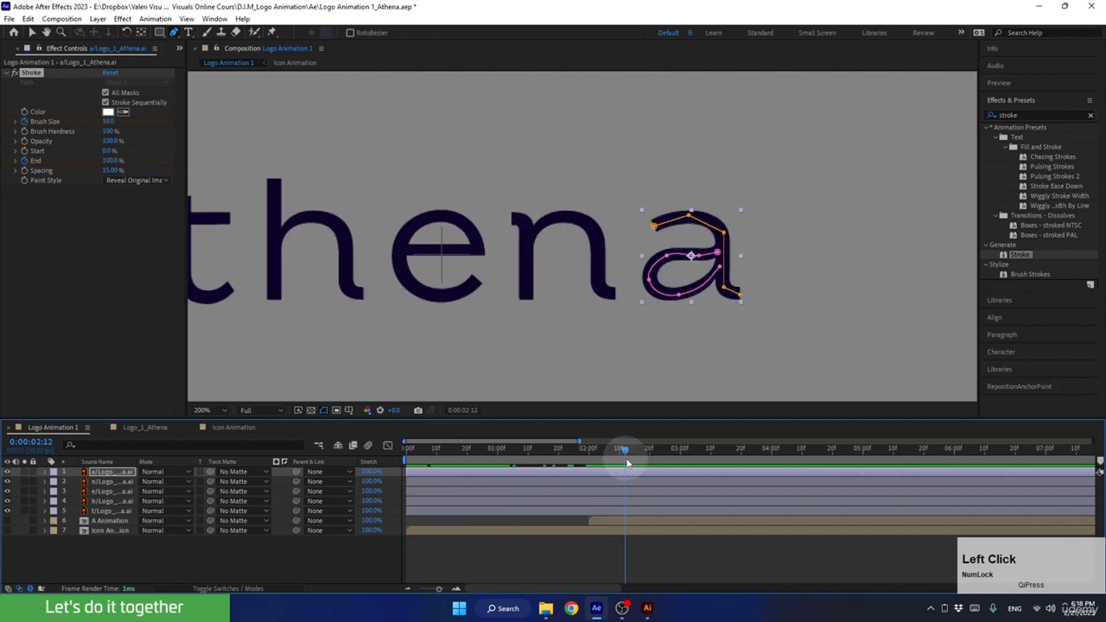
# Curve and reposition the points of the outer a mask so the path follows the centre of the letter's top arc and stem.
pyautogui.keyDown('alt'); pyautogui.click(690, 217); pyautogui.keyUp('alt')
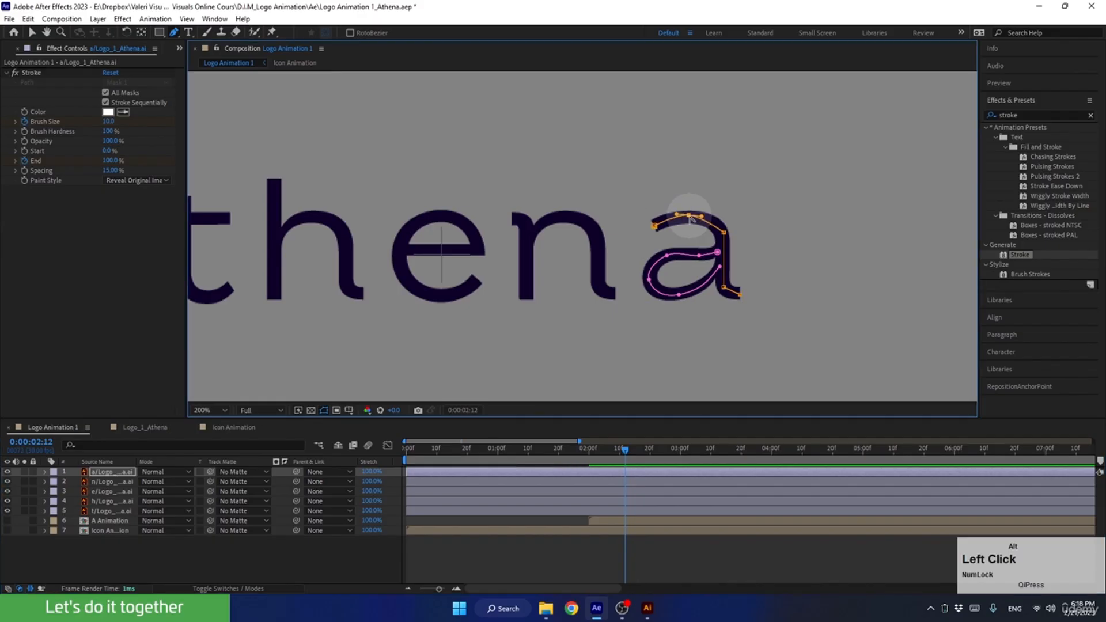
pyautogui.moveTo(703, 218); pyautogui.dragTo(723, 232)
pyautogui.keyDown('alt'); pyautogui.click(724, 288); pyautogui.keyUp('alt')
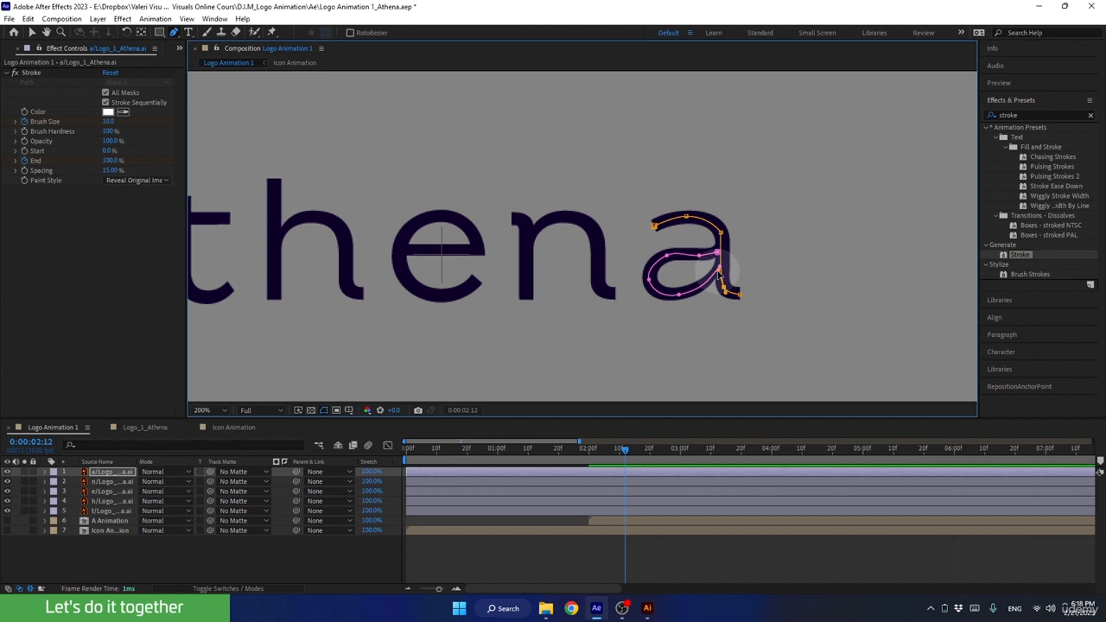
pyautogui.moveTo(718, 271)
pyautogui.mouseDown()
pyautogui.moveTo(727, 276)
pyautogui.moveTo(726, 261)
pyautogui.mouseUp()
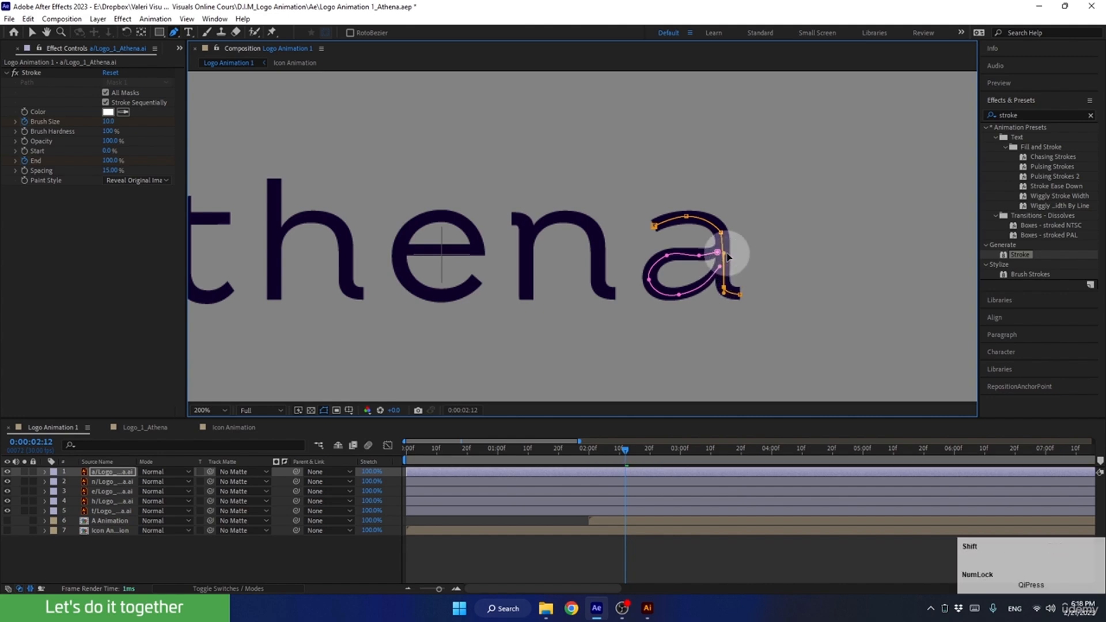
pyautogui.moveTo(723, 233); pyautogui.dragTo(723, 233)
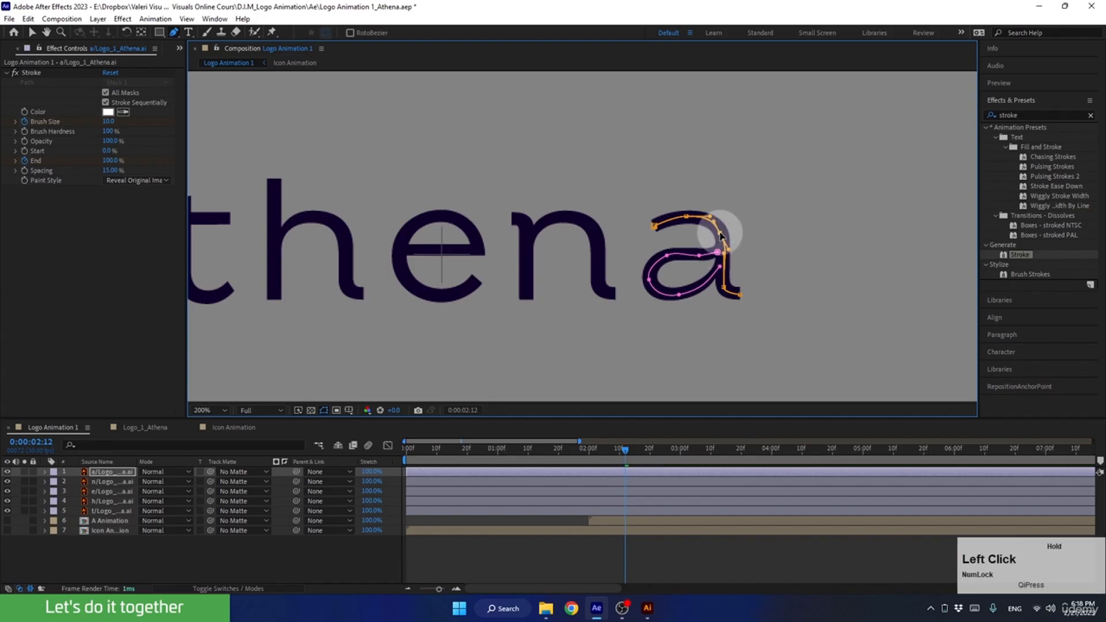
pyautogui.click(717, 289)
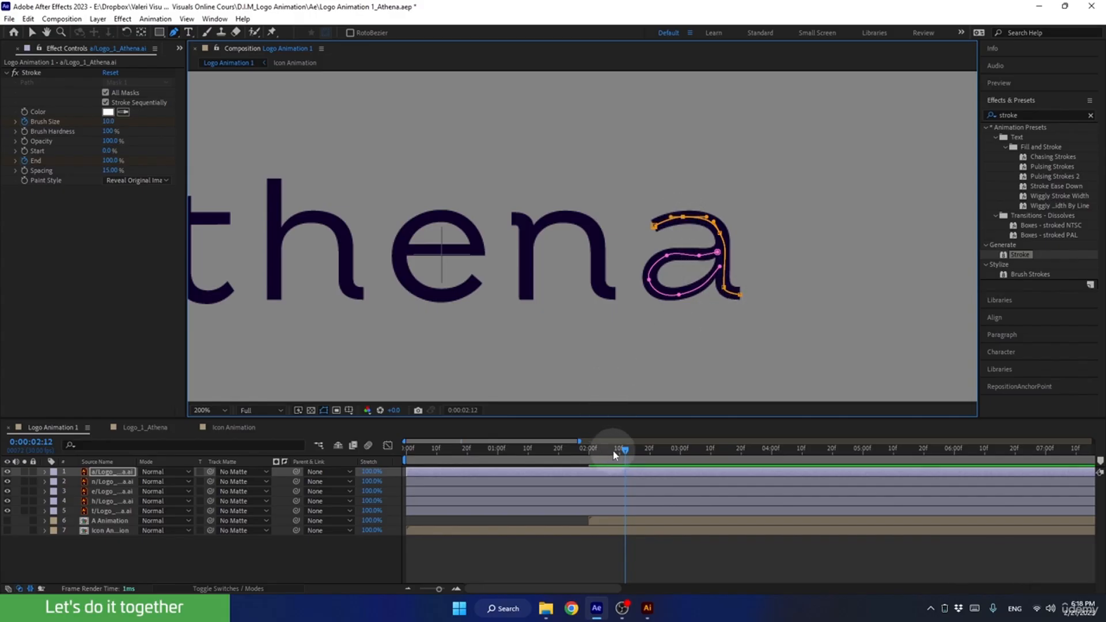
# Preview the letter reveal from 0:00:00:00 and save the project.
pyautogui.moveTo(614, 455)
pyautogui.mouseDown()
pyautogui.moveTo(526, 453)
pyautogui.moveTo(352, 485)
pyautogui.mouseUp()
pyautogui.press('space')
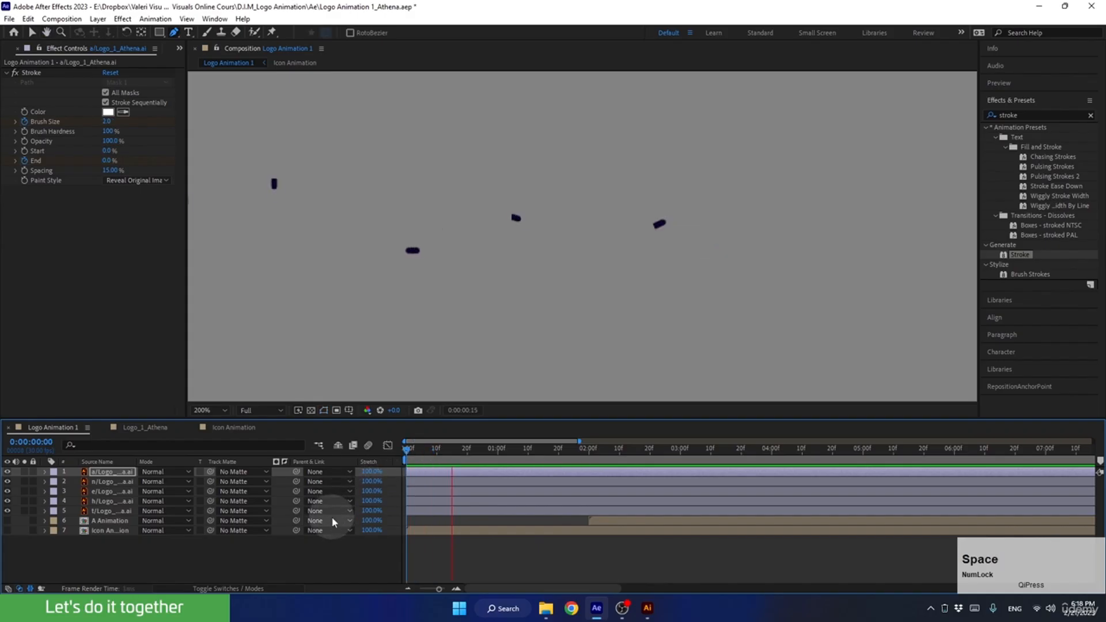
pyautogui.press('space')
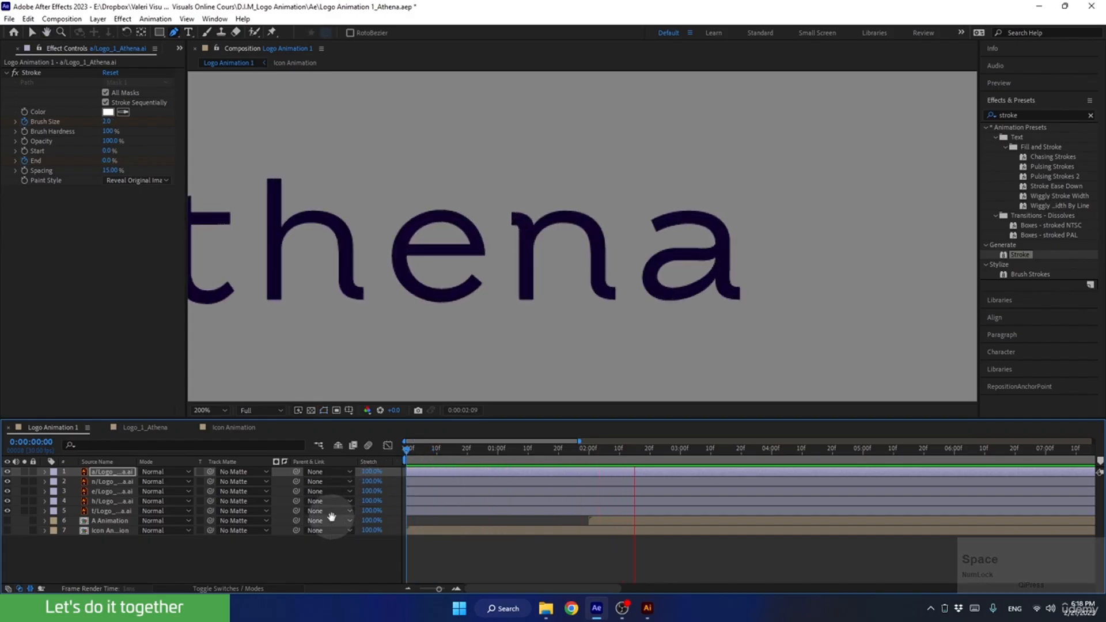
pyautogui.hotkey('ctrl', 's')
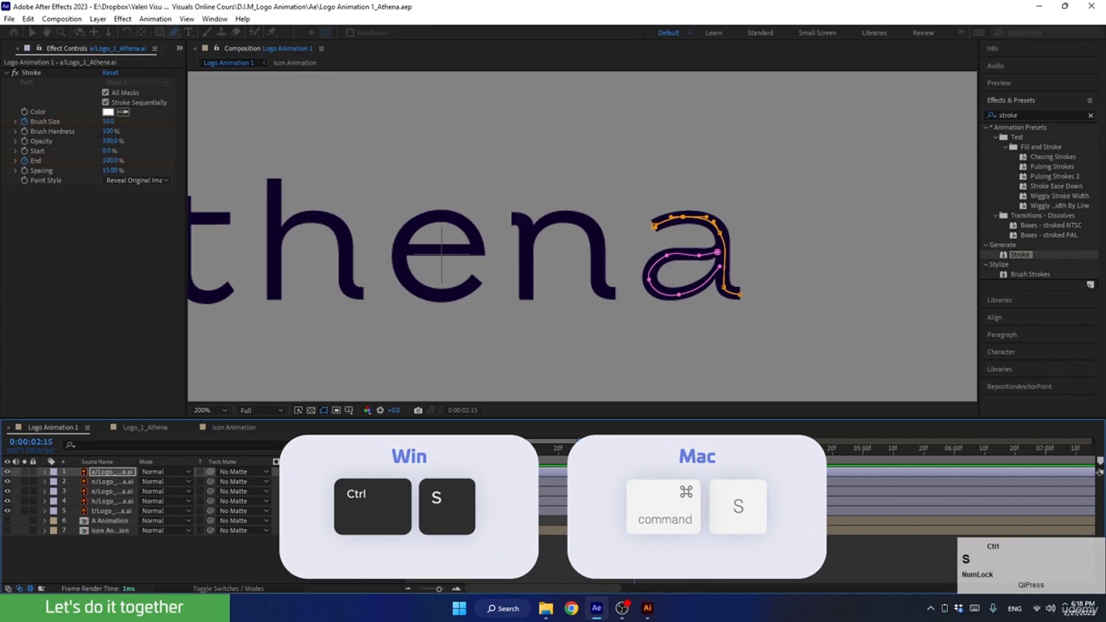
# Select all five letter layers and add 100% Scale keyframes to them at 0:00:02:00.
pyautogui.moveTo(455, 452); pyautogui.dragTo(601, 465)
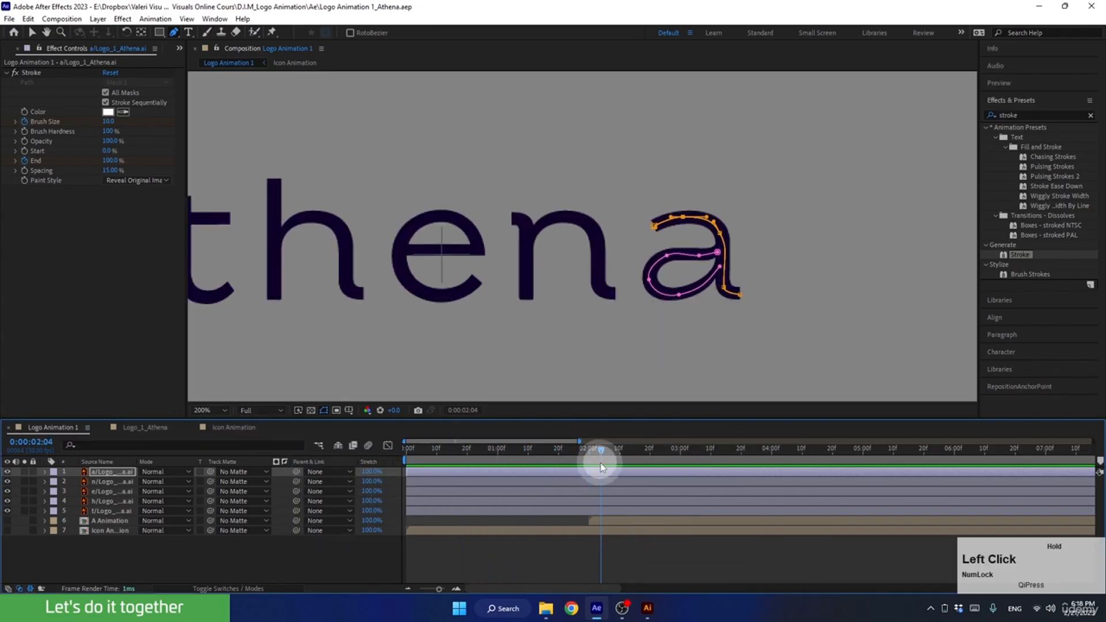
pyautogui.click(213, 410)
pyautogui.click(212, 209)
pyautogui.click(33, 34)
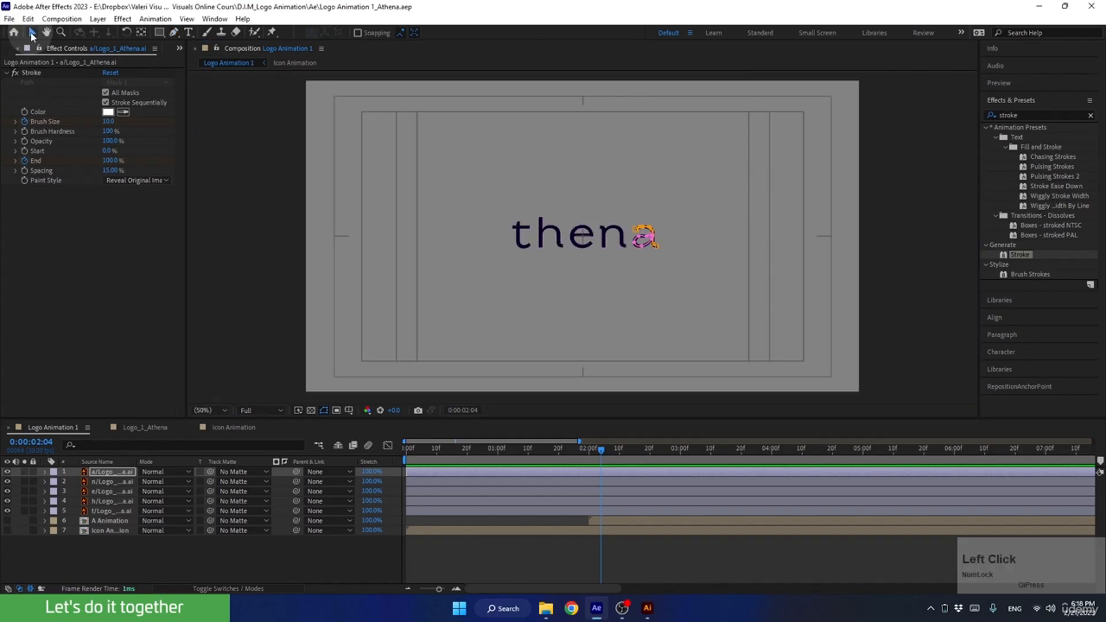
pyautogui.click(108, 473)
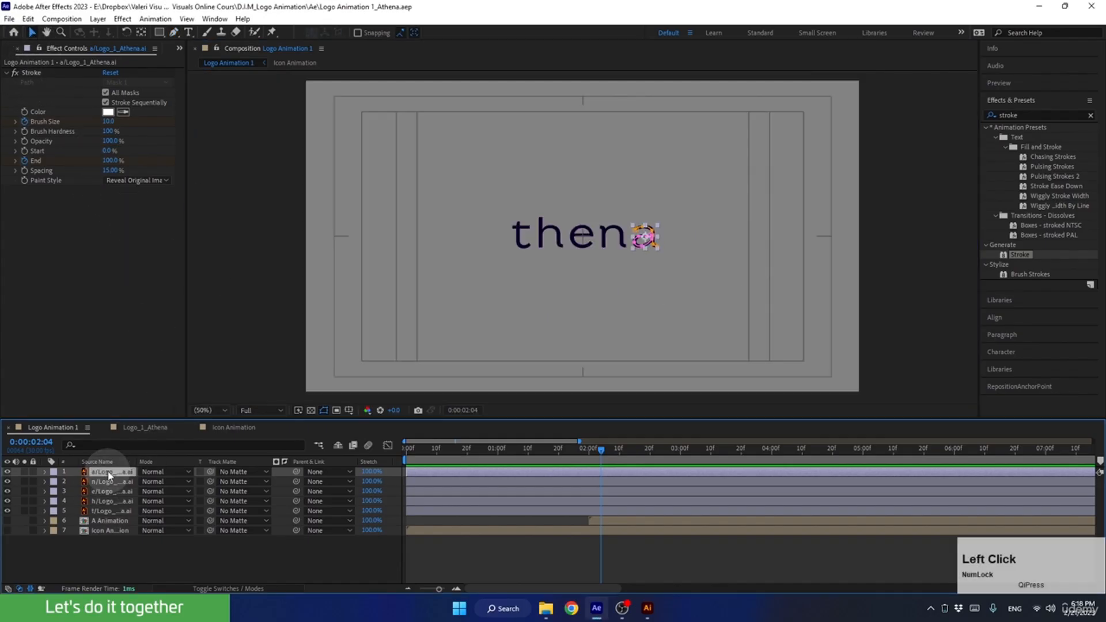
pyautogui.keyDown('shift'); pyautogui.click(106, 510); pyautogui.keyUp('shift')
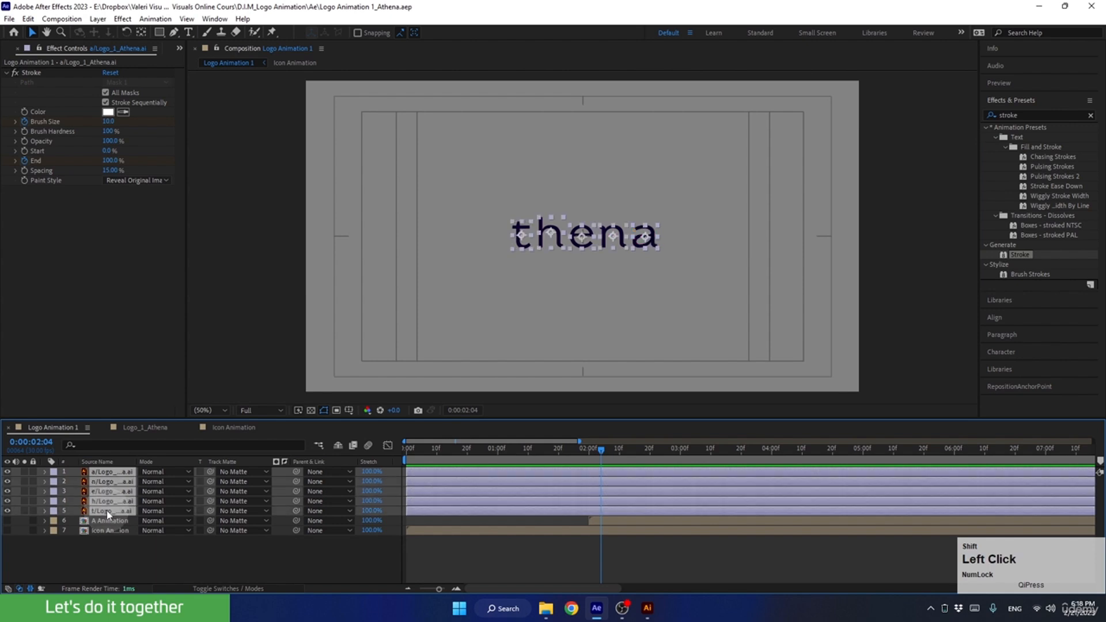
pyautogui.moveTo(601, 450); pyautogui.dragTo(579, 458)
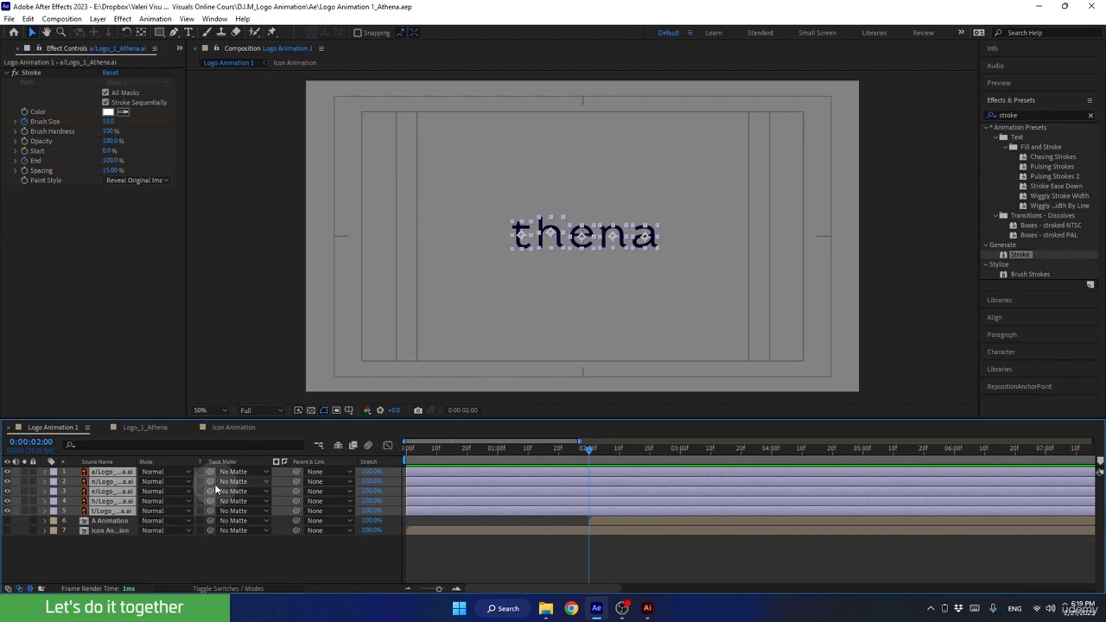
pyautogui.press('s')
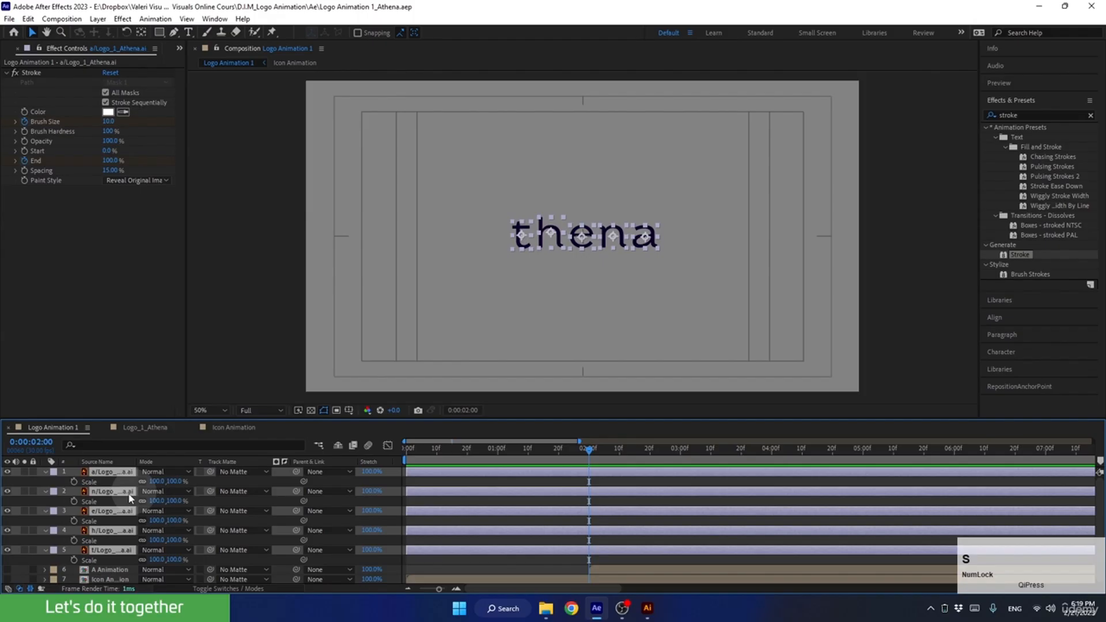
pyautogui.click(74, 481)
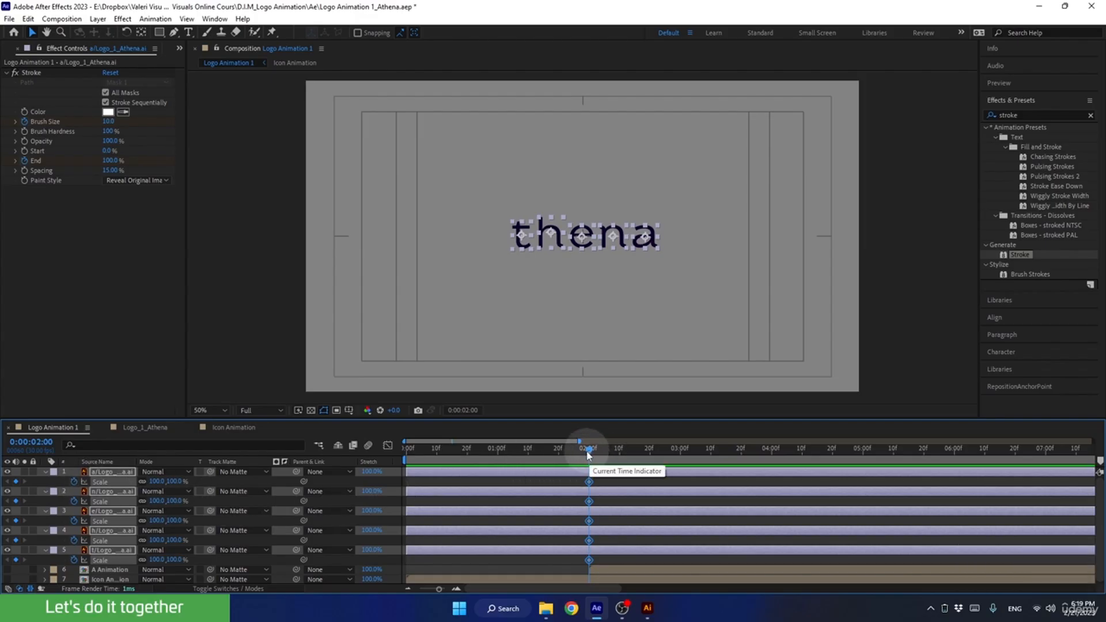
# Set the Scale of all five letter layers to 0% at 0:00:00:00.
pyautogui.moveTo(588, 448); pyautogui.dragTo(370, 464)
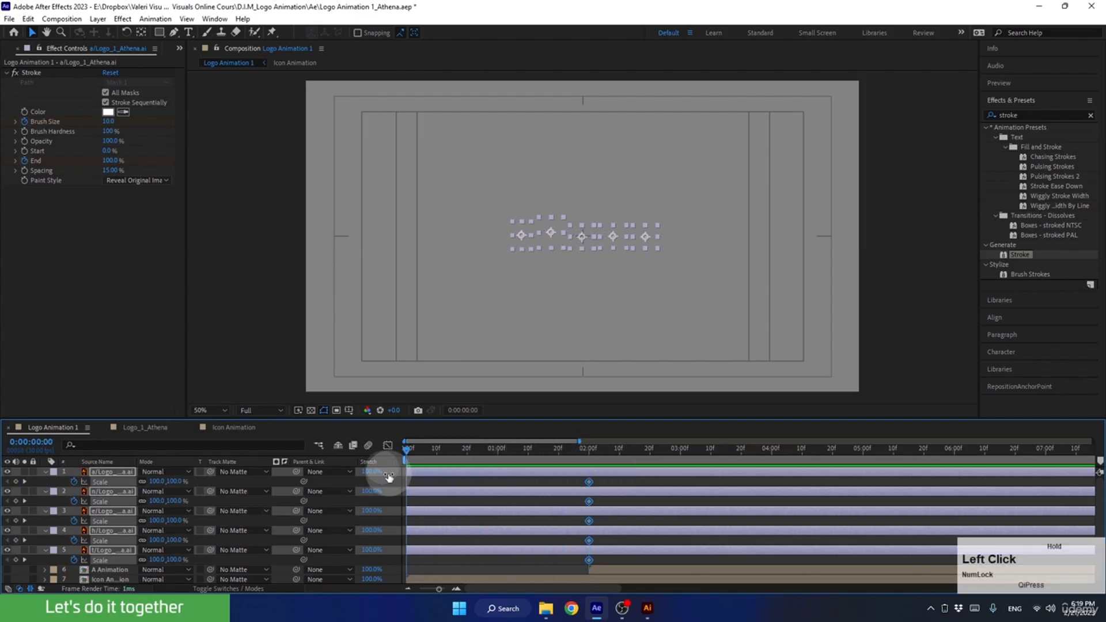
pyautogui.click(156, 482)
pyautogui.write('0')
pyautogui.press('Return')
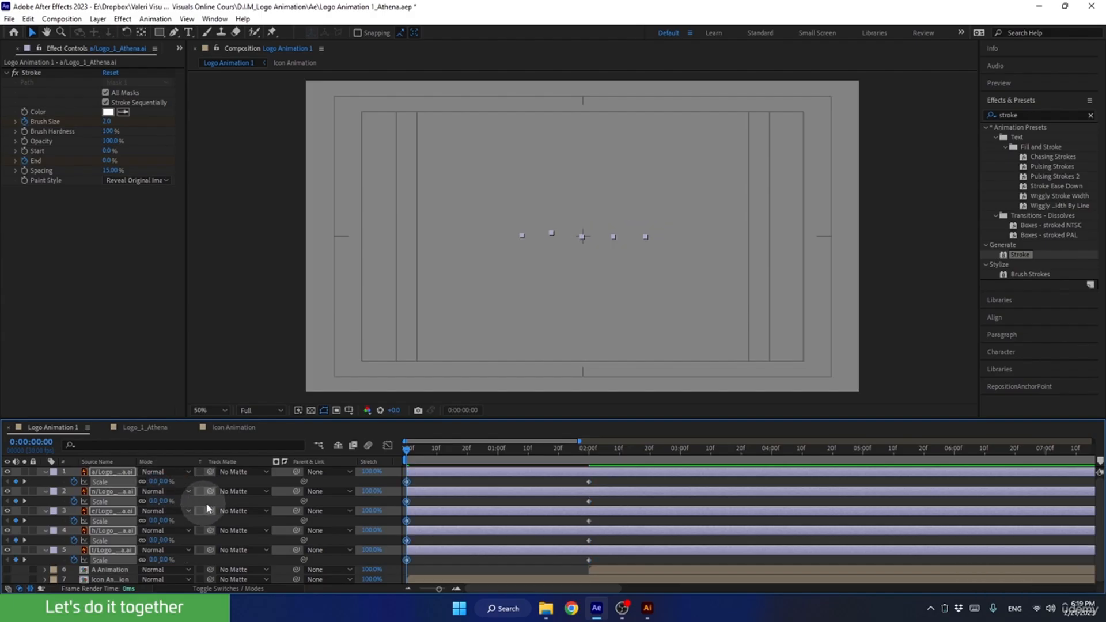
# Add Position keyframes to all five letter layers at 0:00:02:00.
pyautogui.moveTo(413, 451)
pyautogui.mouseDown()
pyautogui.moveTo(598, 455)
pyautogui.moveTo(587, 466)
pyautogui.moveTo(582, 451)
pyautogui.moveTo(591, 455)
pyautogui.mouseUp()
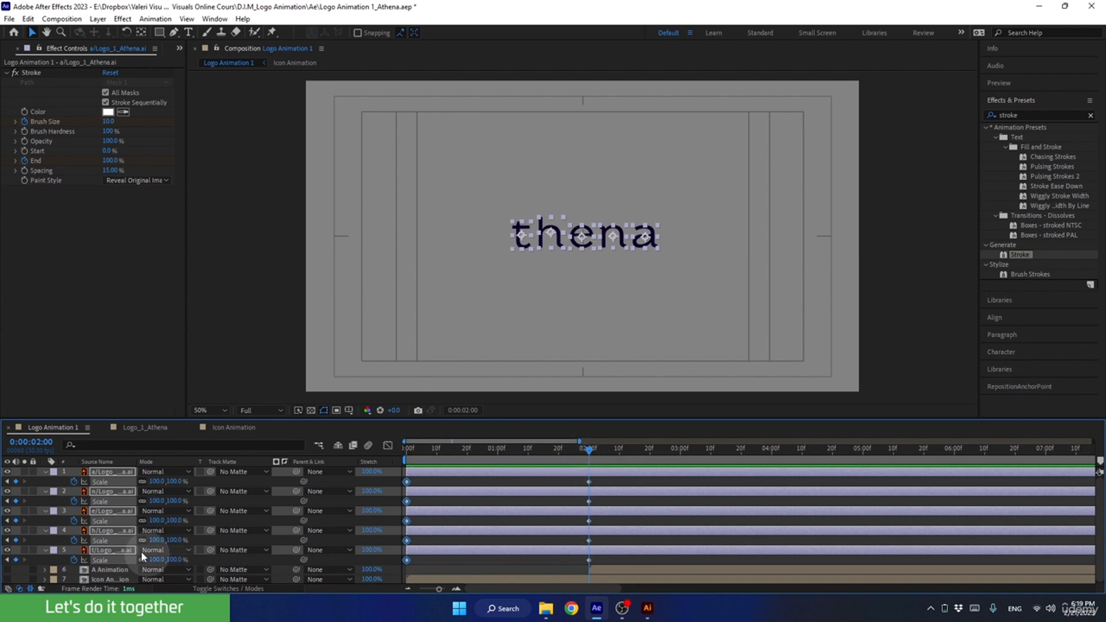
pyautogui.press('p')
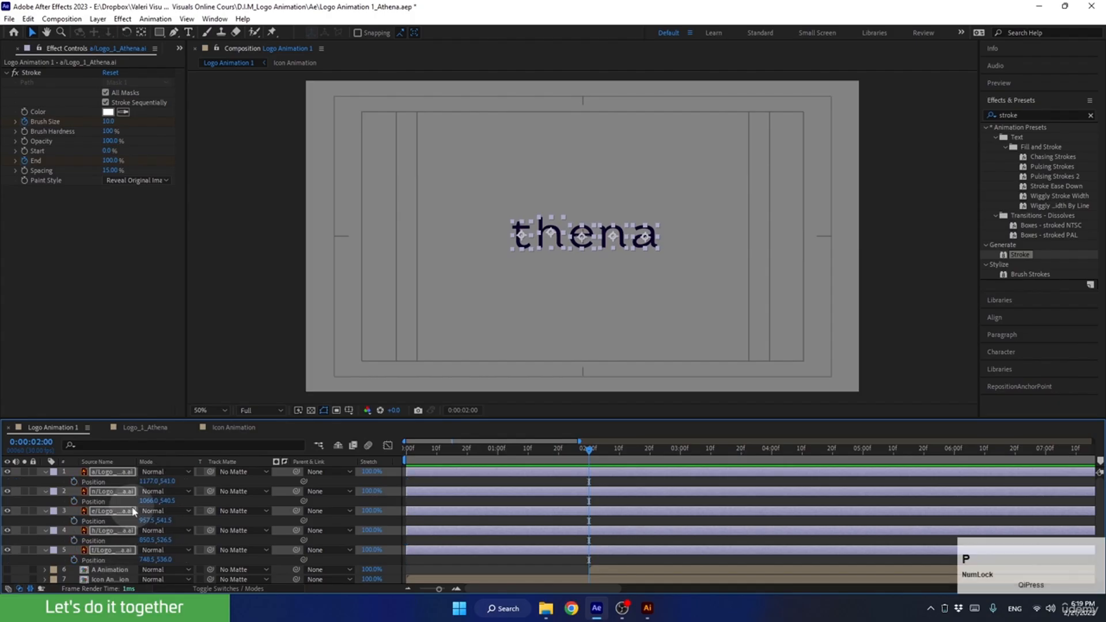
pyautogui.click(74, 481)
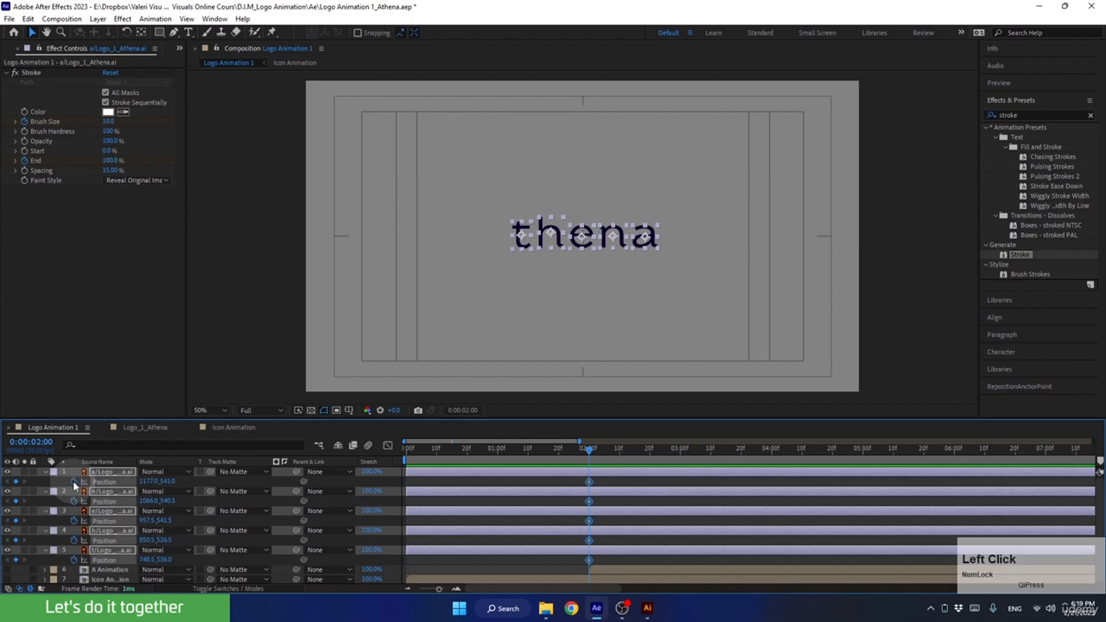
# Shift all five letters together 120 px to the left at 0:00:04:00, bringing the a layer to X position 1057.
pyautogui.moveTo(593, 449); pyautogui.dragTo(775, 479)
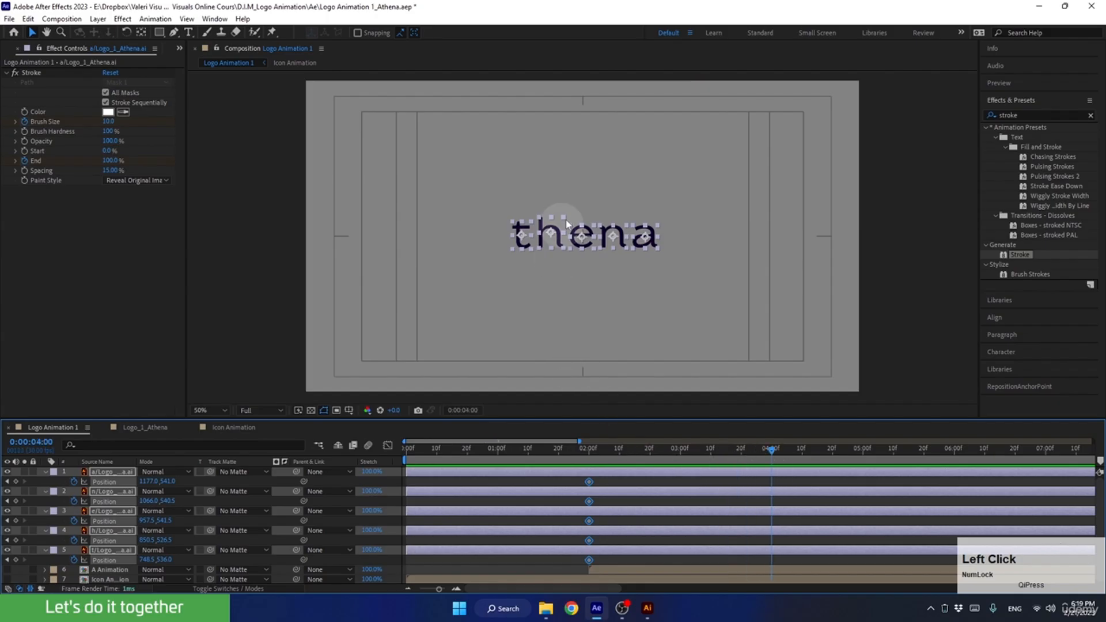
pyautogui.press('Left')
pyautogui.press('Left')
pyautogui.press('Left')
pyautogui.press('Left')
pyautogui.press('Left')
pyautogui.press('Left')
pyautogui.press('Left')
pyautogui.press('Left')
pyautogui.press('Left')
pyautogui.press('Left')
pyautogui.press('Left')
pyautogui.press('Left')
pyautogui.press('Left')
pyautogui.press('Left')
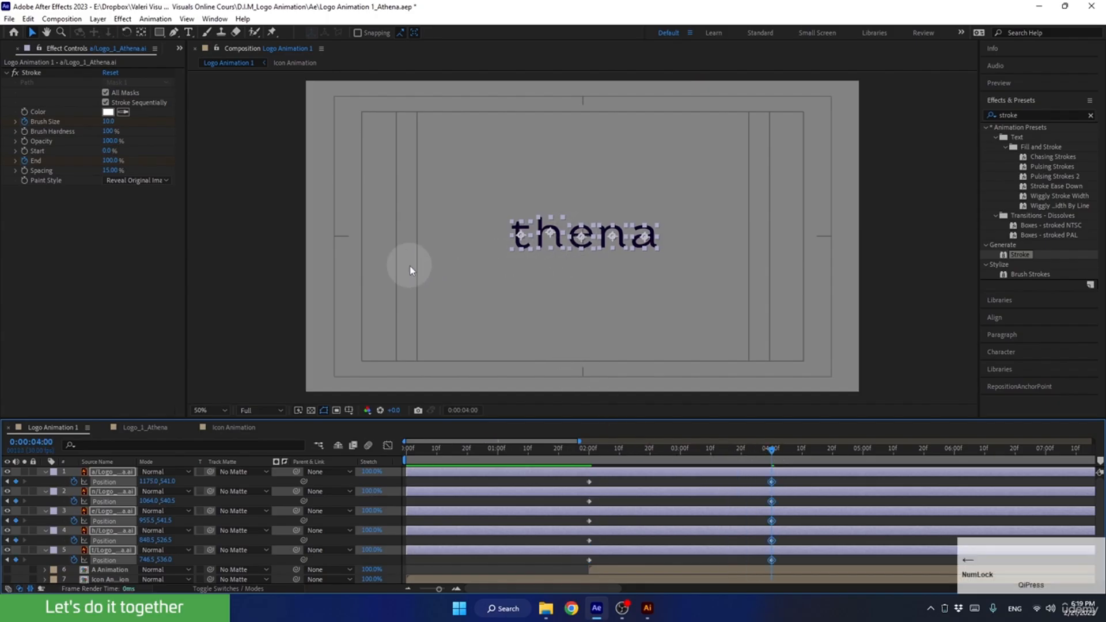
pyautogui.press('Left')
pyautogui.press('Left')
pyautogui.press('Left')
pyautogui.press('Left')
pyautogui.press('Left')
pyautogui.press('Left')
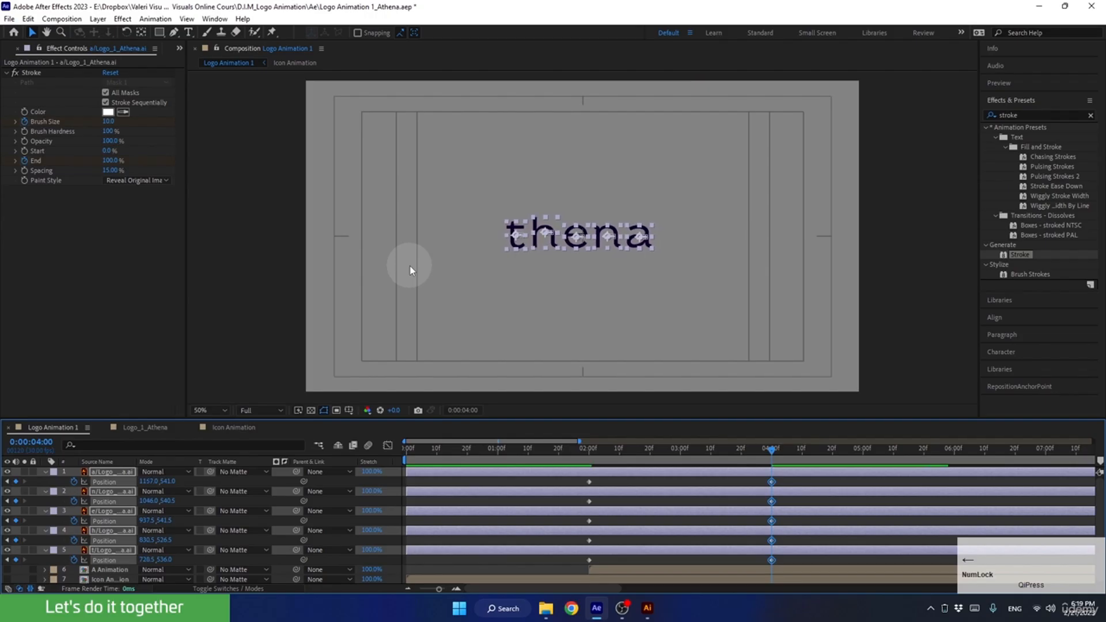
pyautogui.hotkey('shift', 'Left')
pyautogui.hotkey('shift', 'Left')
pyautogui.hotkey('shift', 'Left')
pyautogui.hotkey('shift', 'Left')
pyautogui.hotkey('shift', 'Left')
pyautogui.hotkey('shift', 'Left')
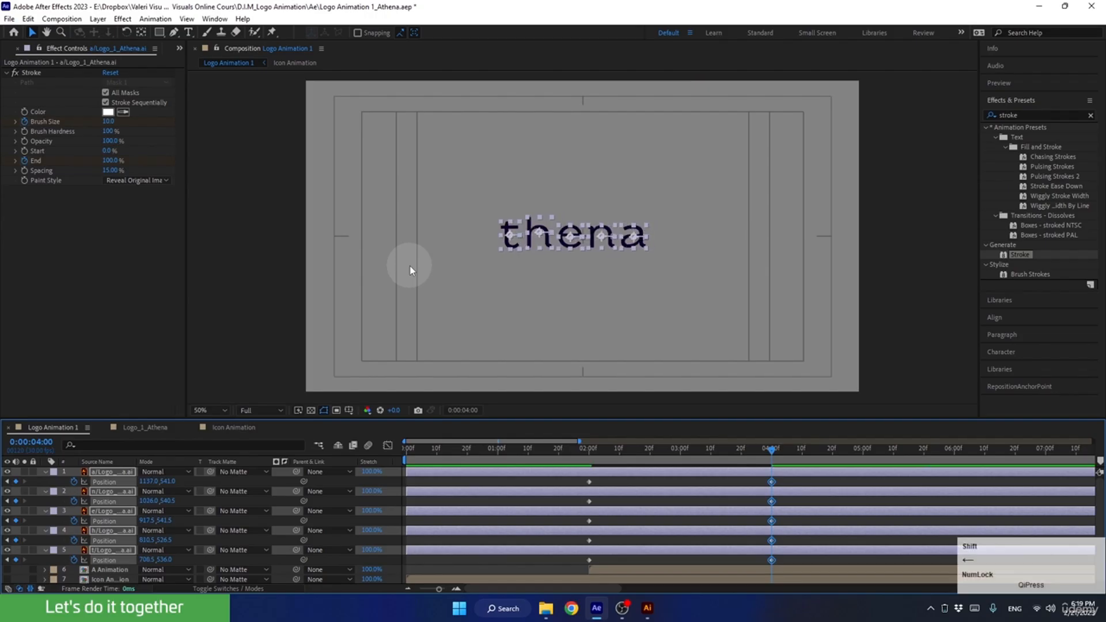
pyautogui.hotkey('shift', 'Left')
pyautogui.hotkey('shift', 'Left')
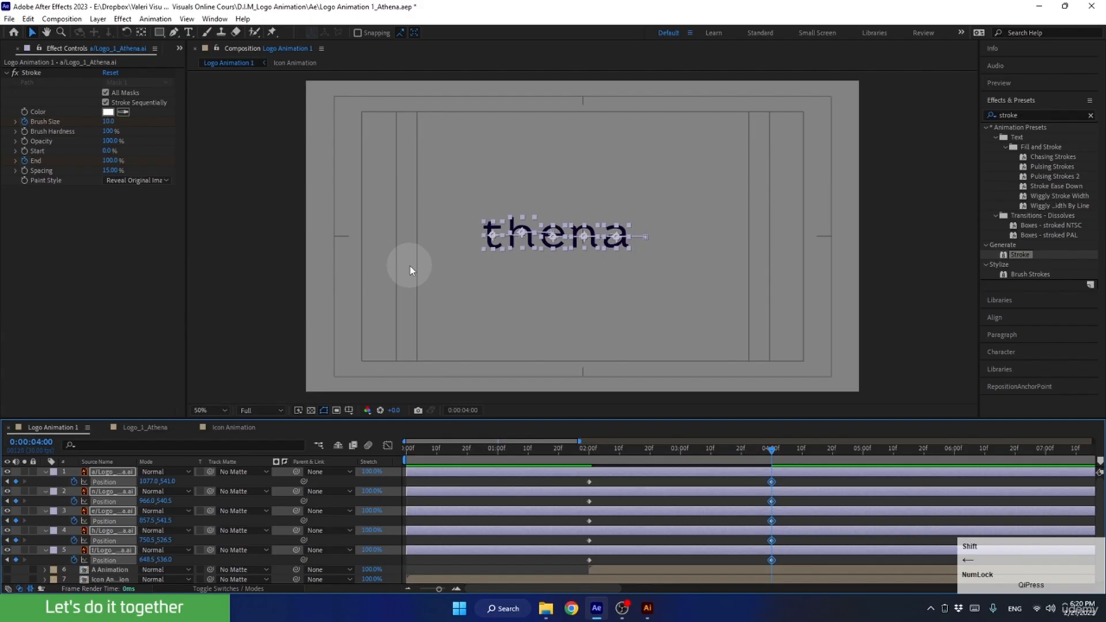
pyautogui.hotkey('shift', 'Left')
pyautogui.hotkey('shift', 'Left')
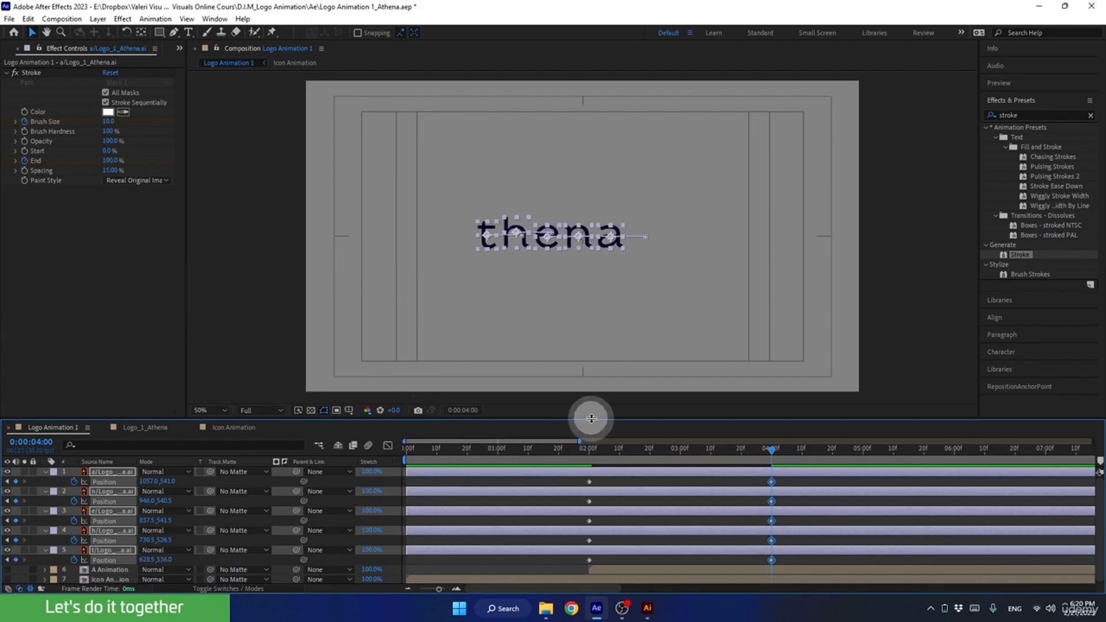
# Apply Easy Ease to all Position keyframes of the letter layers and set their incoming and outgoing velocity influence to 85%.
pyautogui.moveTo(593, 419); pyautogui.dragTo(599, 342)
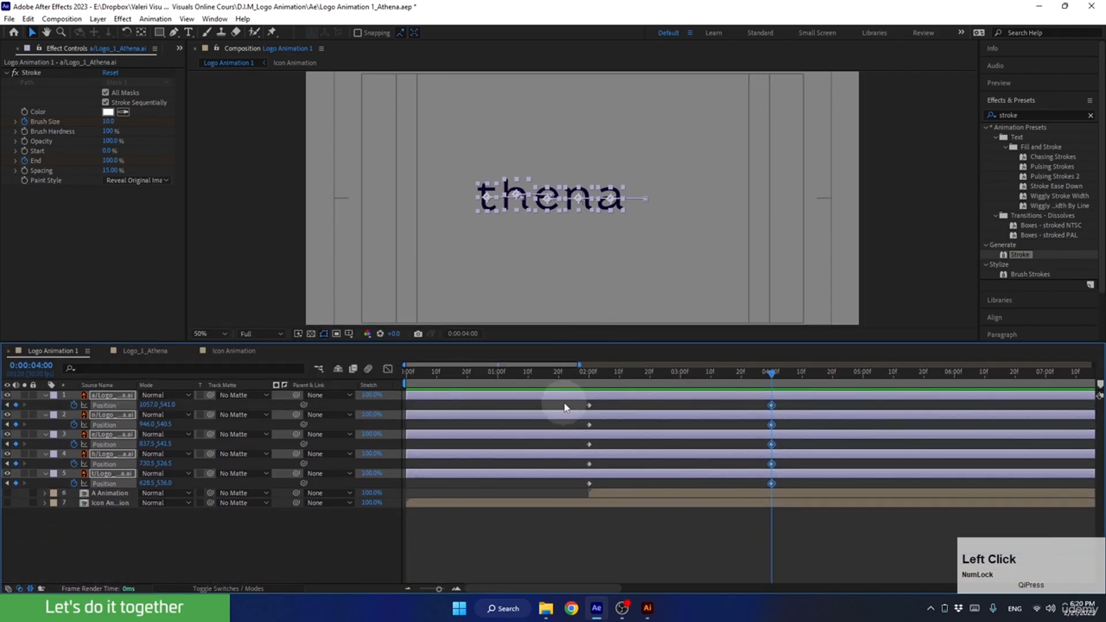
pyautogui.moveTo(563, 403); pyautogui.dragTo(800, 497)
pyautogui.press('F9')
pyautogui.press('F9')
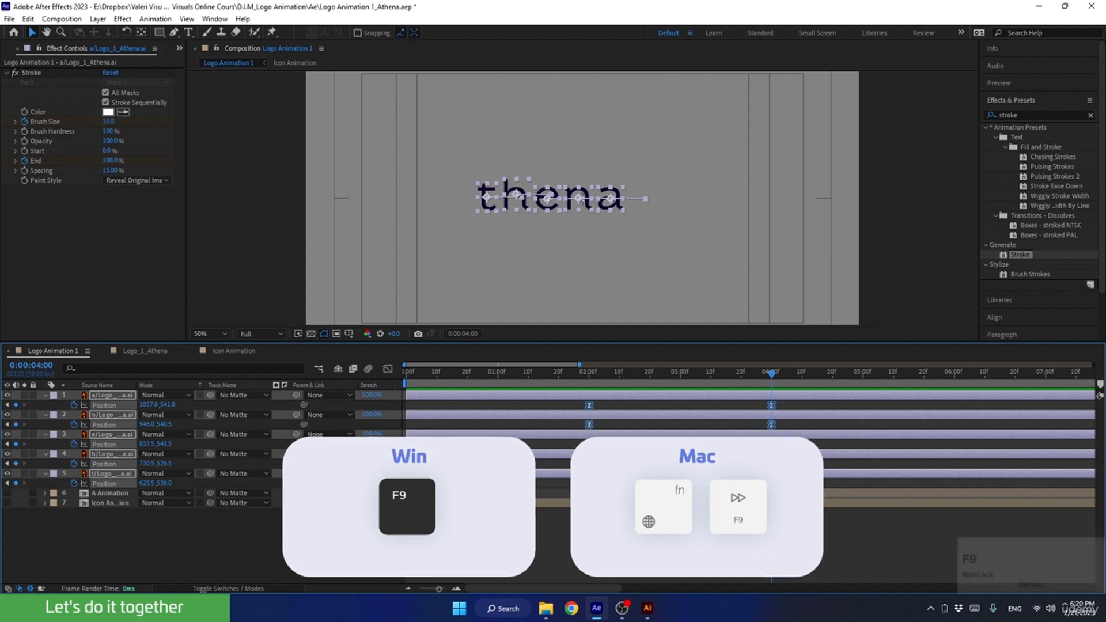
pyautogui.keyDown('alt'); pyautogui.doubleClick(588, 406); pyautogui.keyUp('alt')
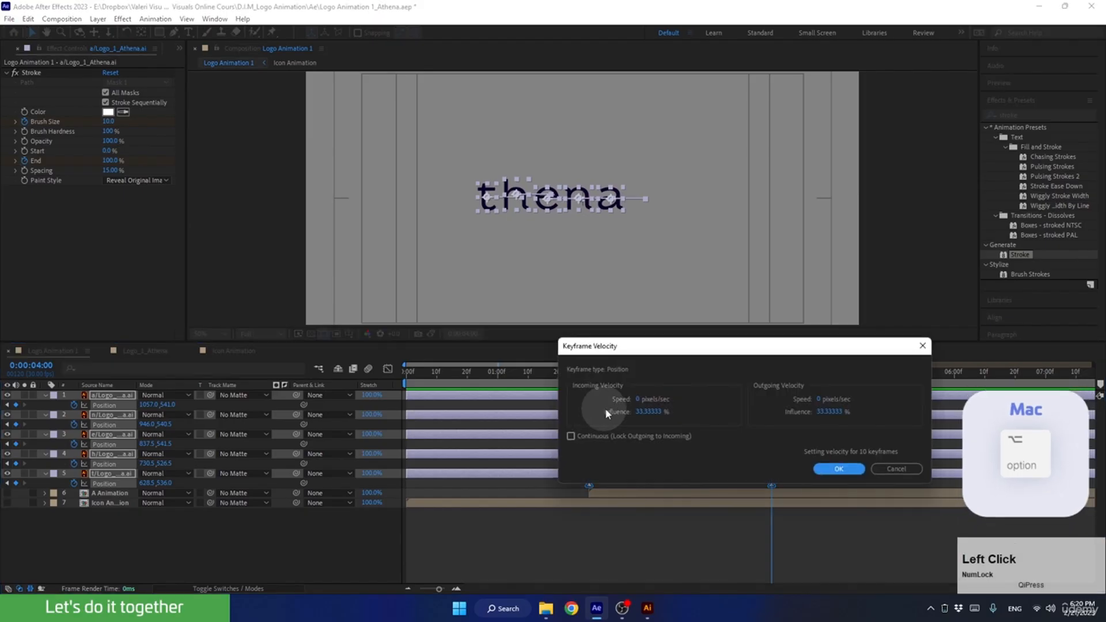
pyautogui.click(643, 411)
pyautogui.write('85')
pyautogui.click(829, 411)
pyautogui.write('85')
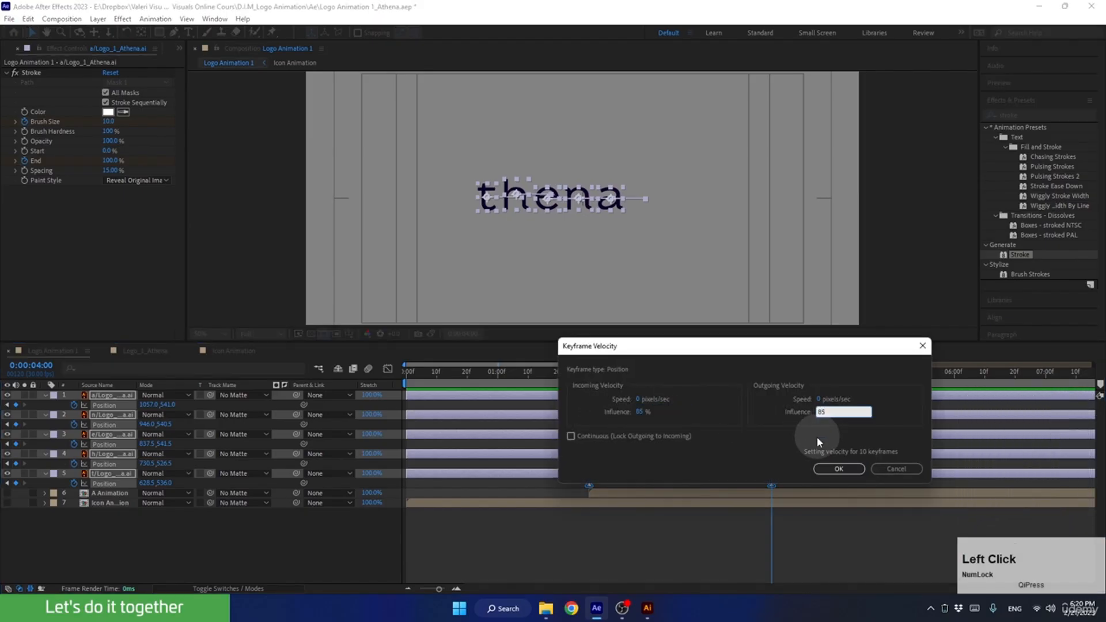
pyautogui.click(829, 467)
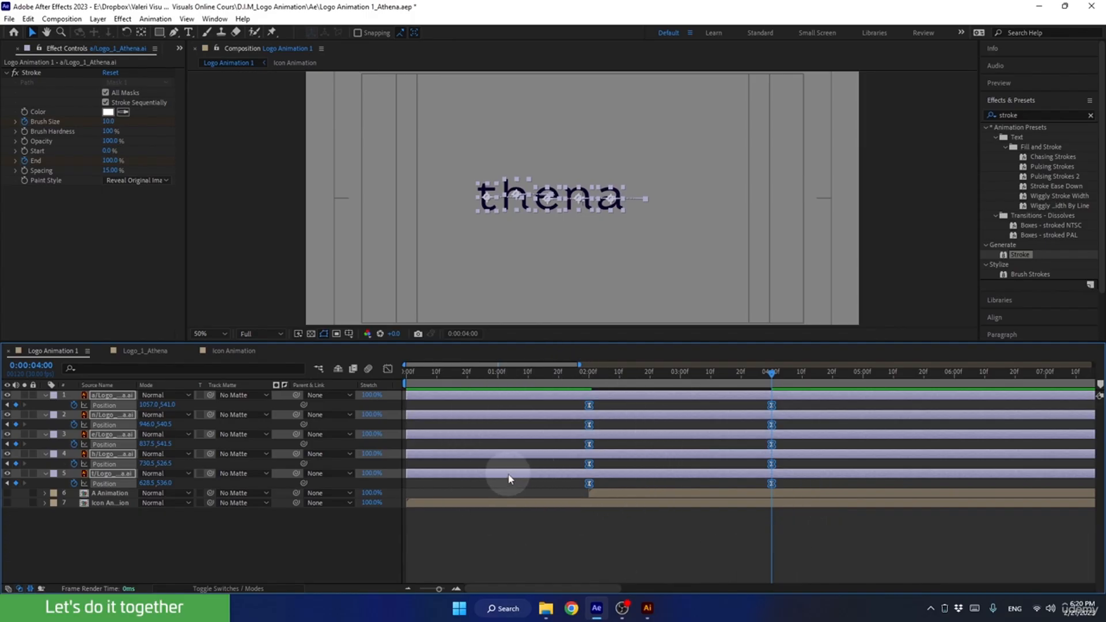
# Apply Easy Ease to all Scale keyframes of the five letter layers and set their incoming and outgoing velocity influence to 85%.
pyautogui.press('s')
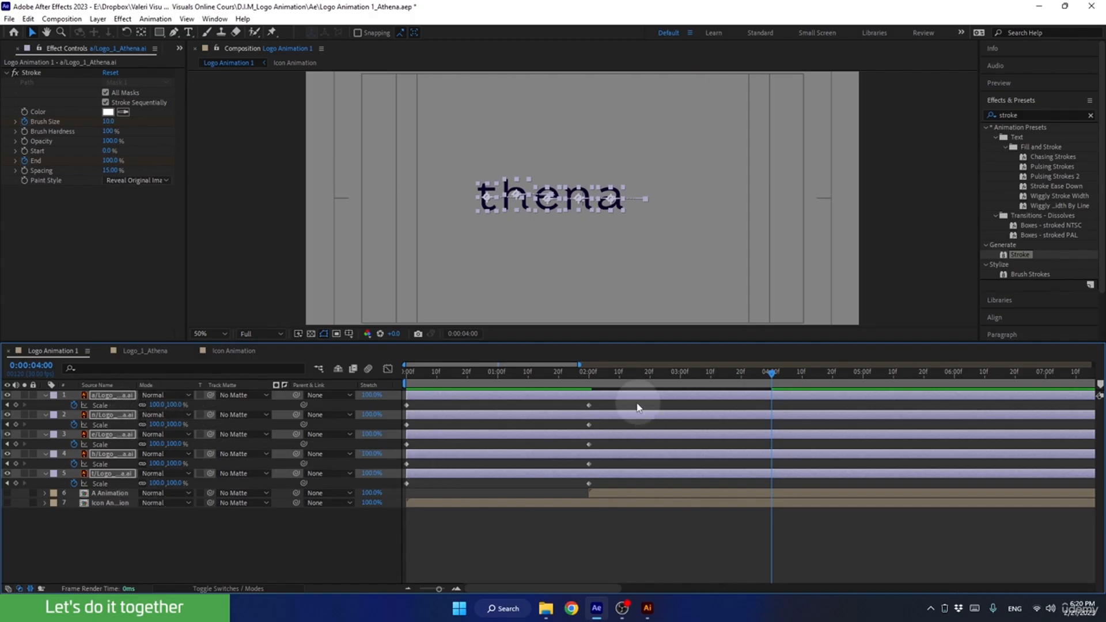
pyautogui.moveTo(621, 403); pyautogui.dragTo(353, 497)
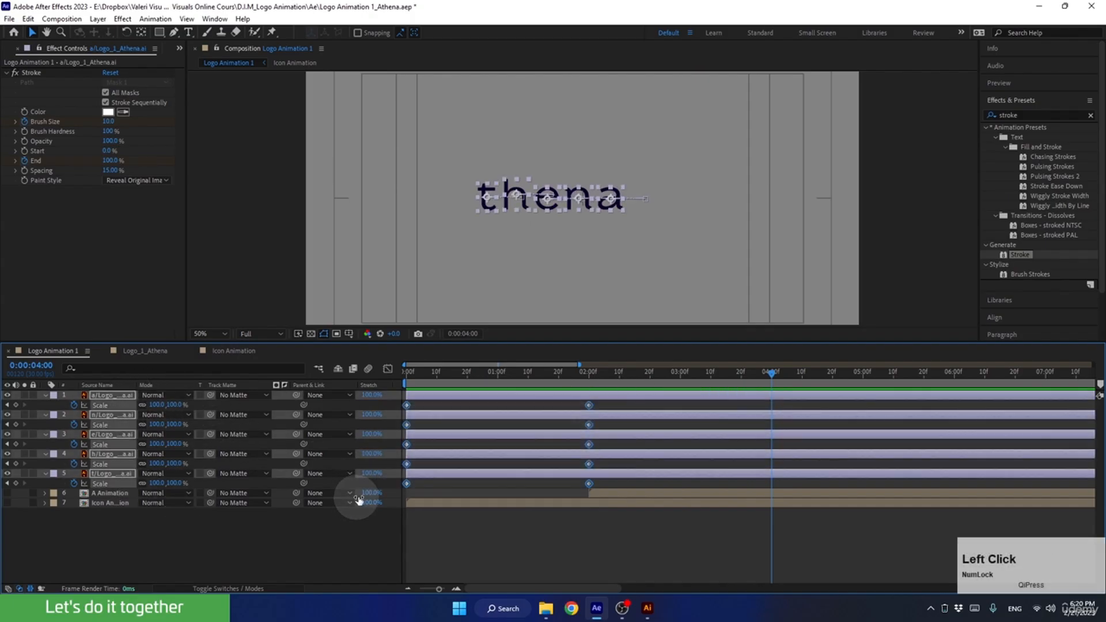
pyautogui.press('F9')
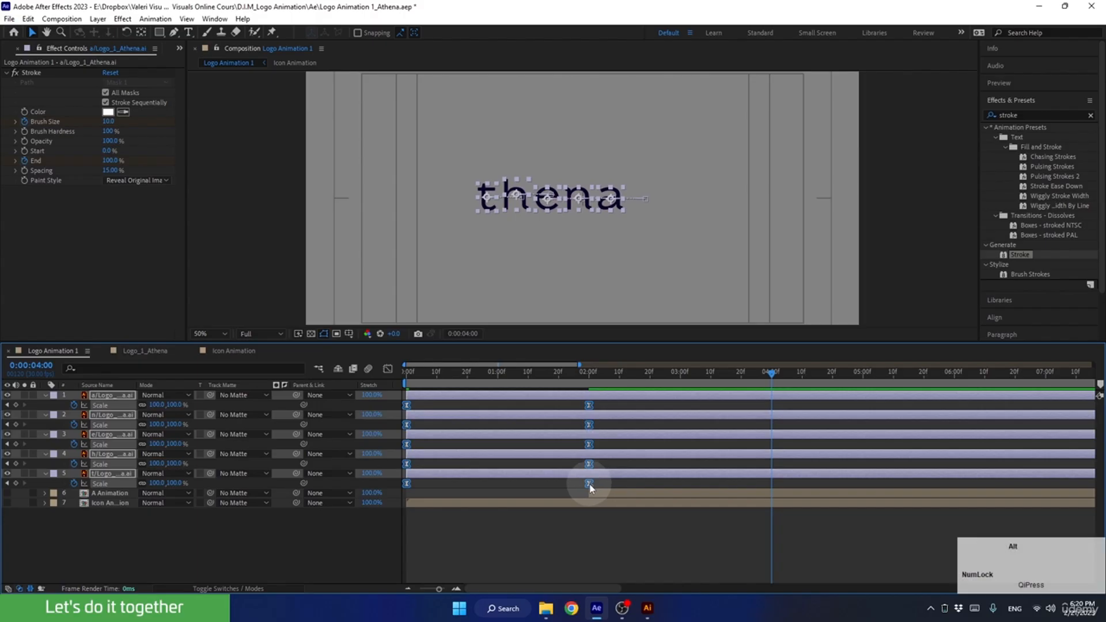
pyautogui.keyDown('alt'); pyautogui.doubleClick(589, 484); pyautogui.keyUp('alt')
pyautogui.click(649, 426)
pyautogui.write('85')
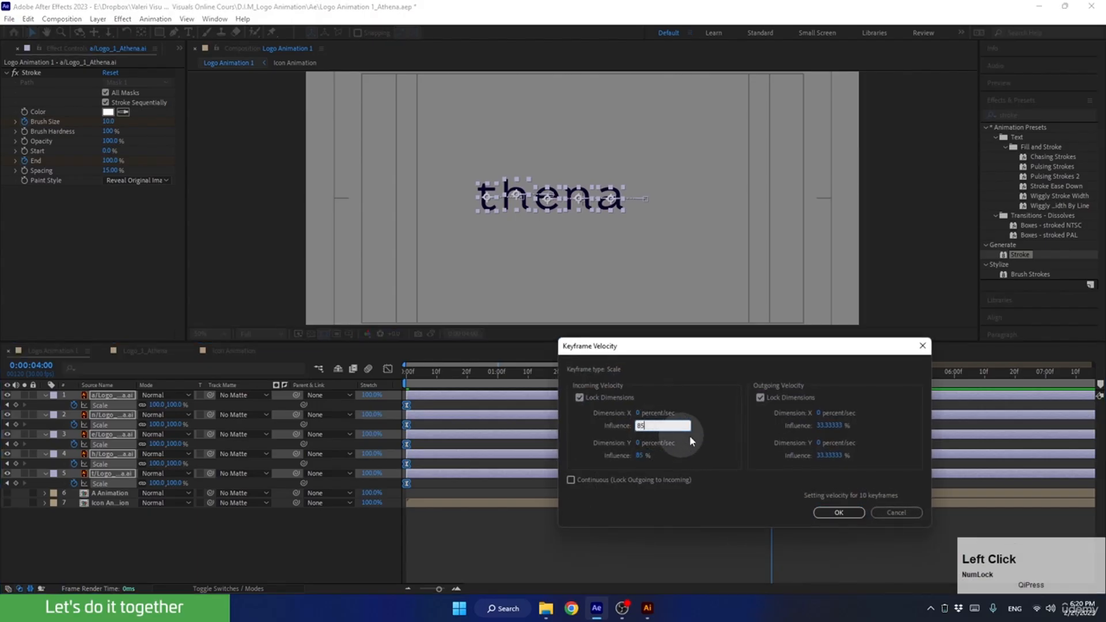
pyautogui.click(828, 425)
pyautogui.write('85')
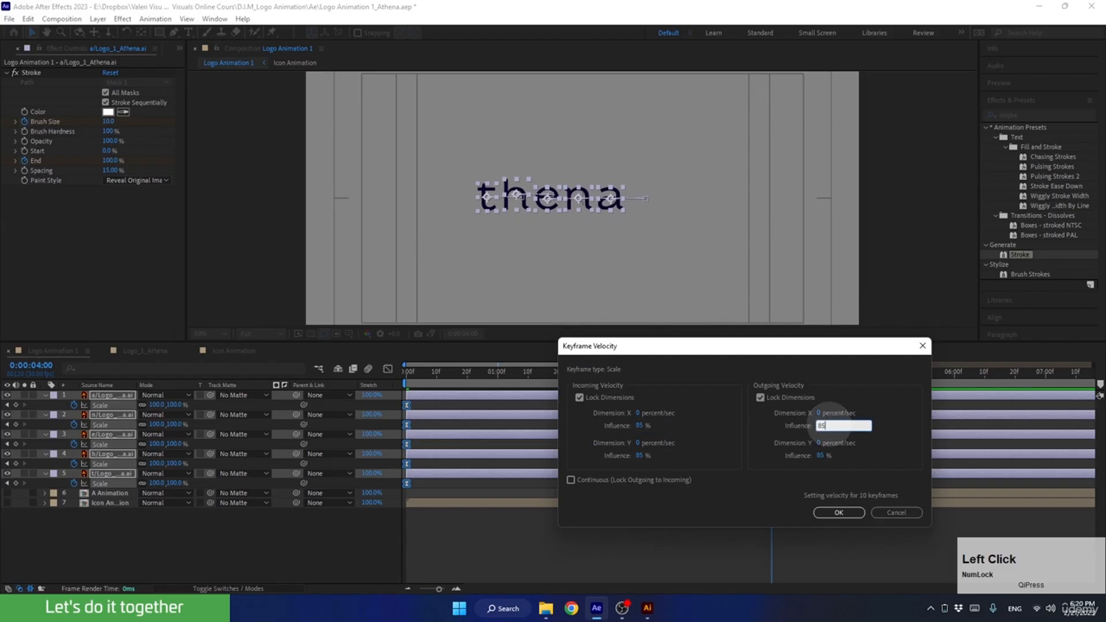
pyautogui.click(838, 512)
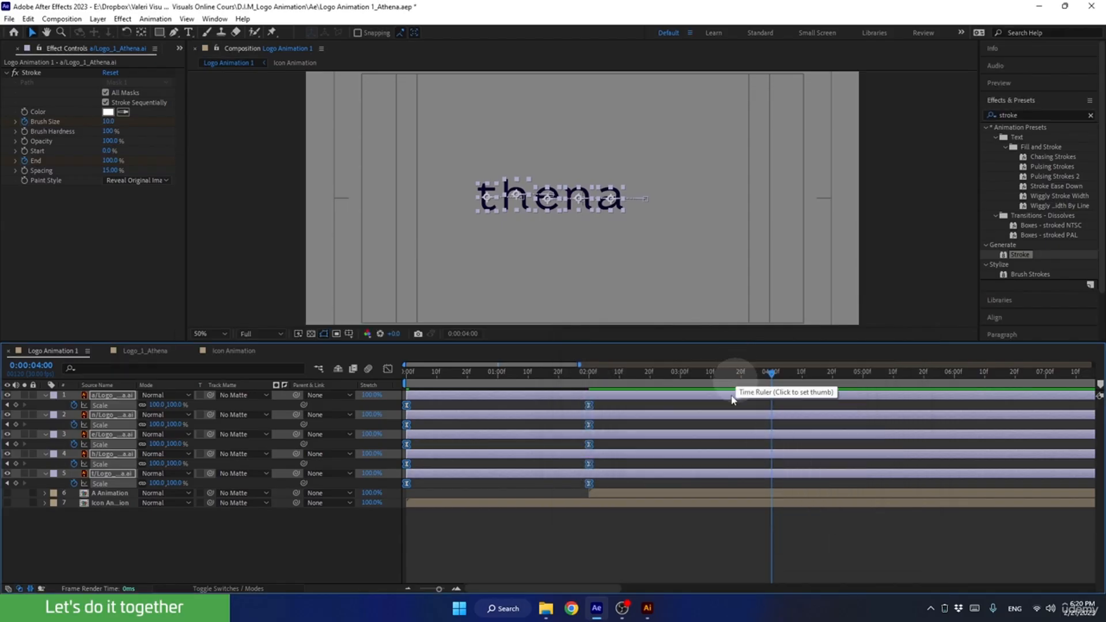
# Review the keyframed properties of all letter layers, collapse them, and preview the letter animation from 0:00:00:00.
pyautogui.press('u')
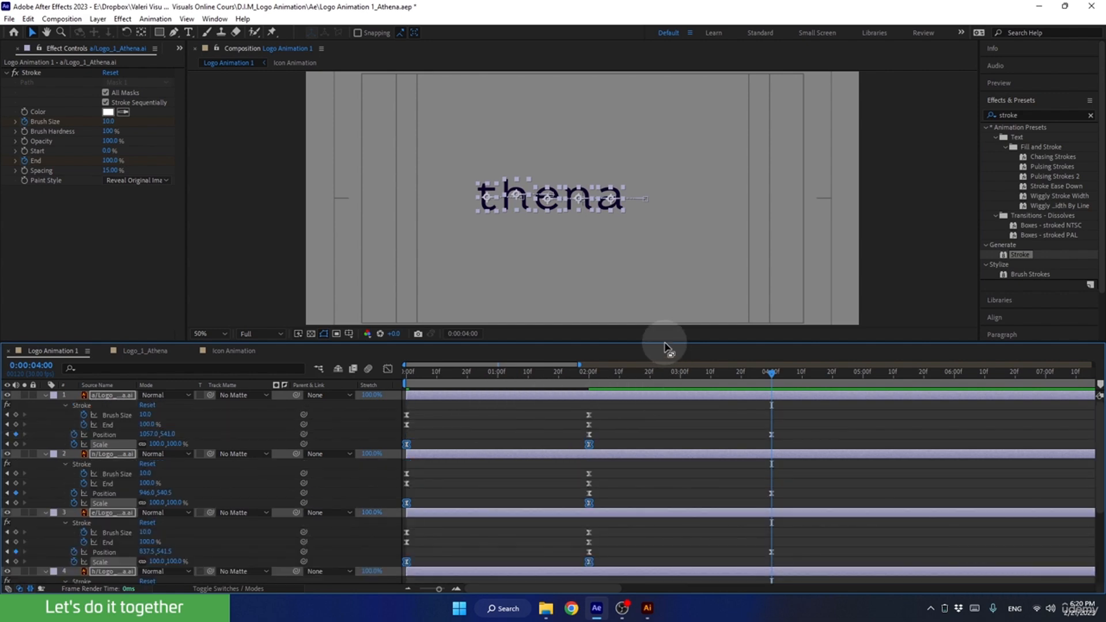
pyautogui.moveTo(659, 340); pyautogui.dragTo(687, 199)
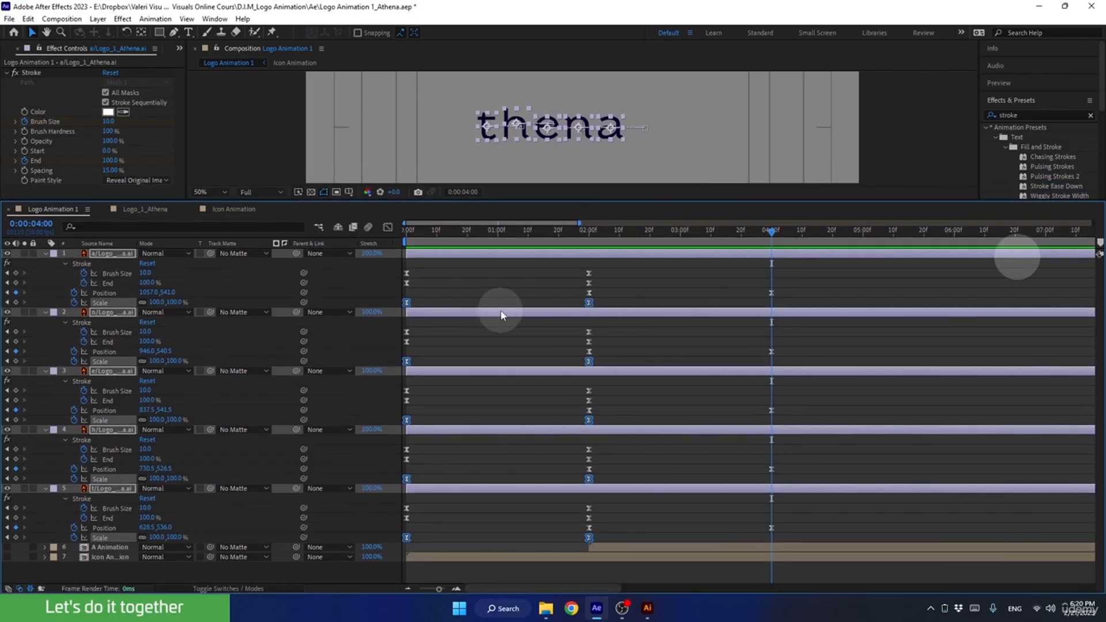
pyautogui.press('u')
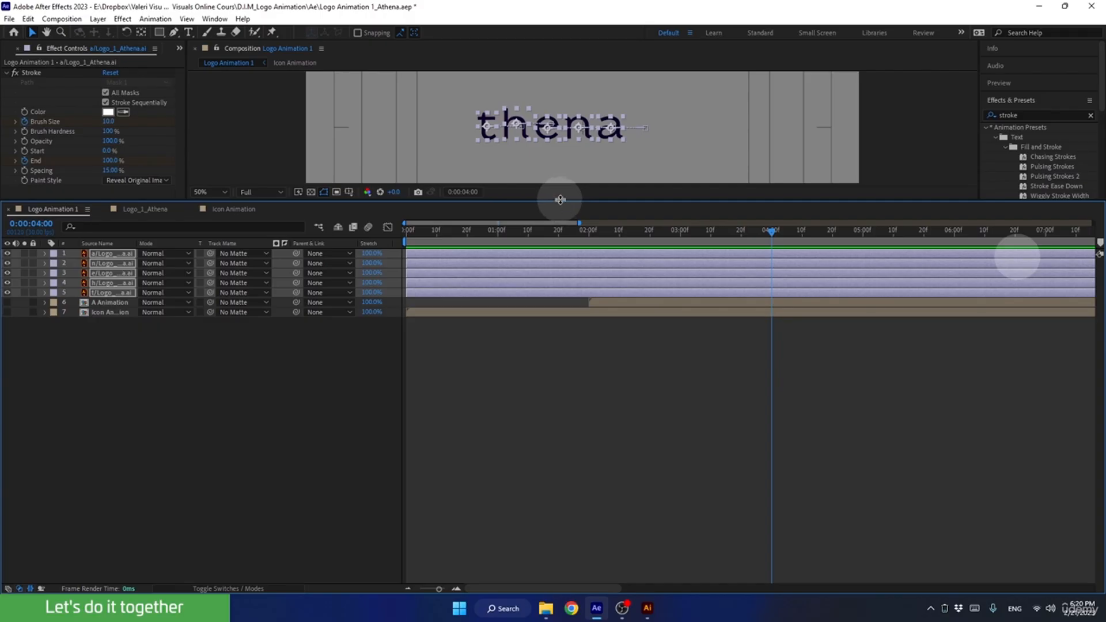
pyautogui.moveTo(560, 199); pyautogui.dragTo(565, 393)
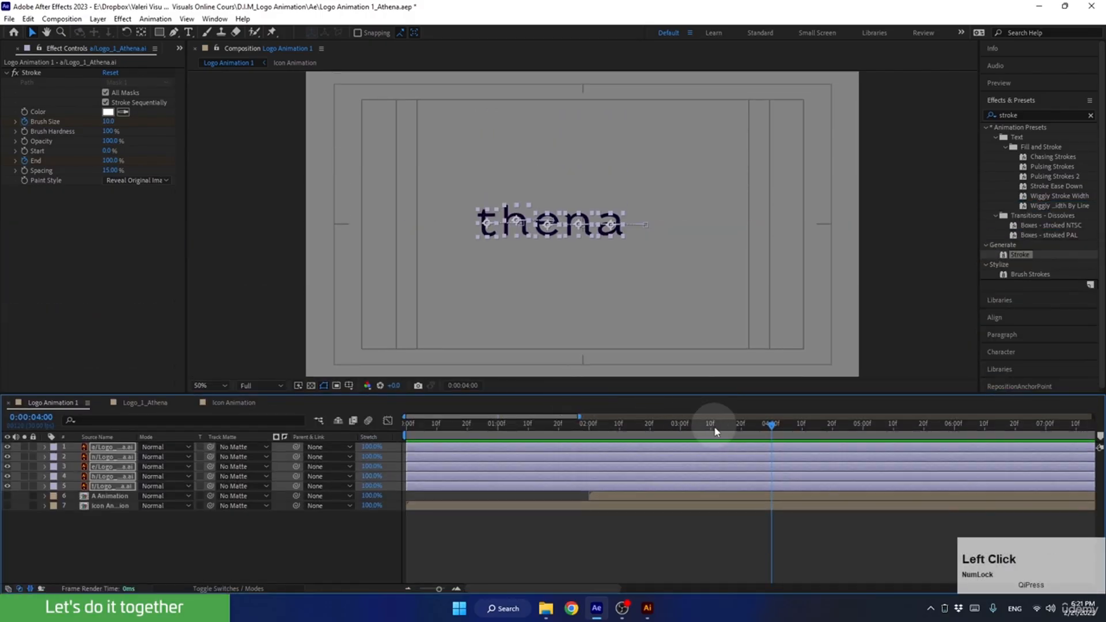
pyautogui.moveTo(715, 431); pyautogui.dragTo(362, 445)
pyautogui.press('space')
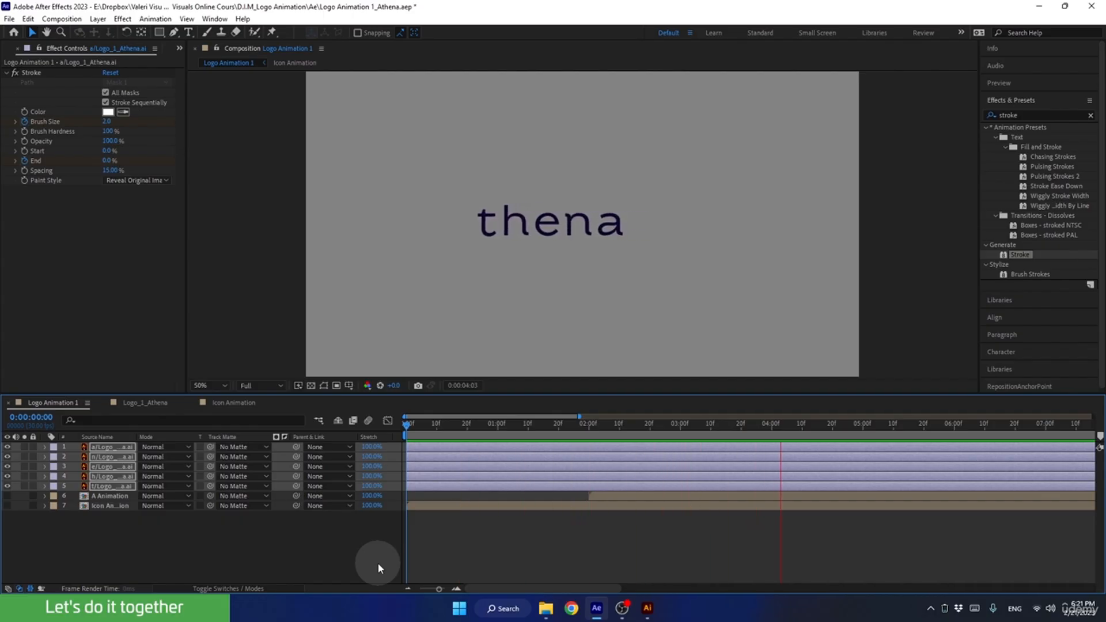
pyautogui.press('space')
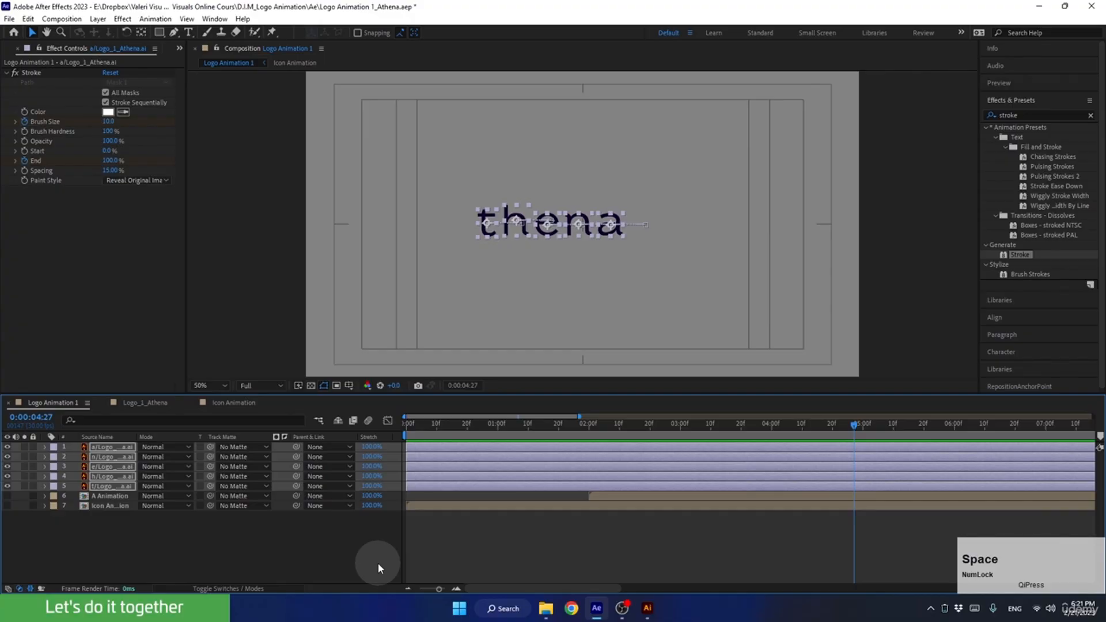
# Pre-compose the five letter layers into a new composition named Text Animation, moving all attributes into it.
pyautogui.moveTo(743, 441)
pyautogui.mouseDown()
pyautogui.moveTo(494, 475)
pyautogui.moveTo(558, 468)
pyautogui.mouseUp()
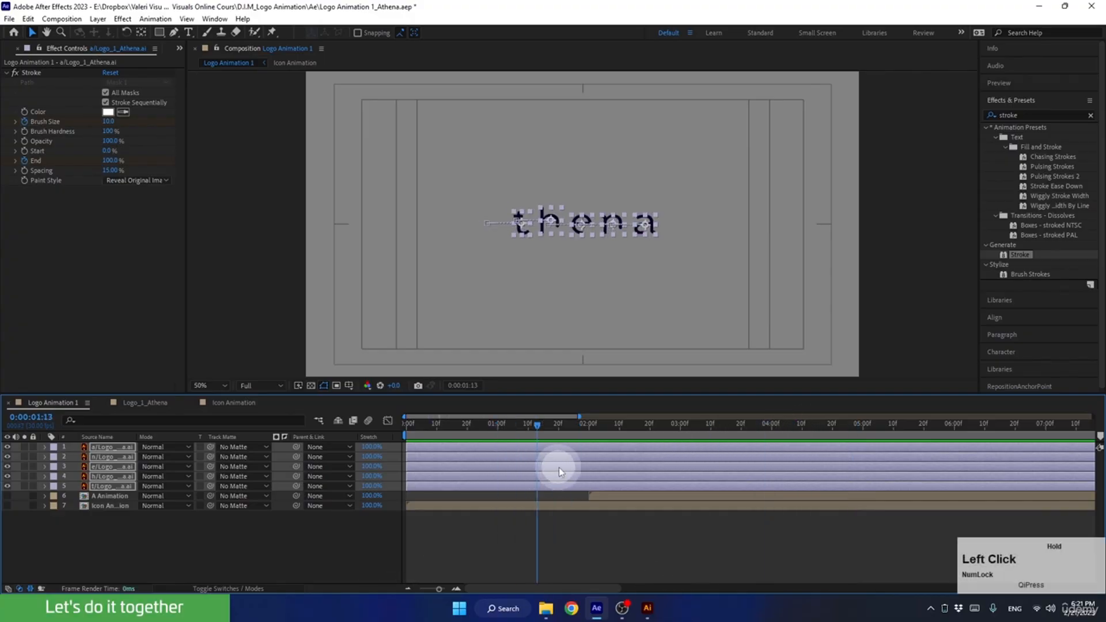
pyautogui.click(117, 541)
pyautogui.click(102, 485)
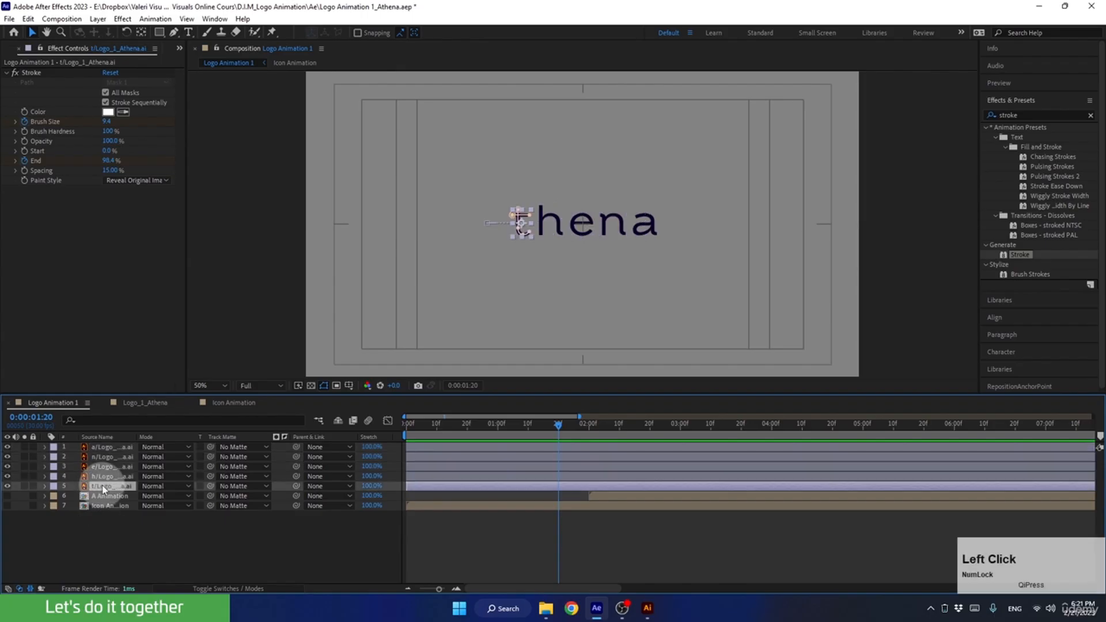
pyautogui.keyDown('shift'); pyautogui.click(103, 447); pyautogui.keyUp('shift')
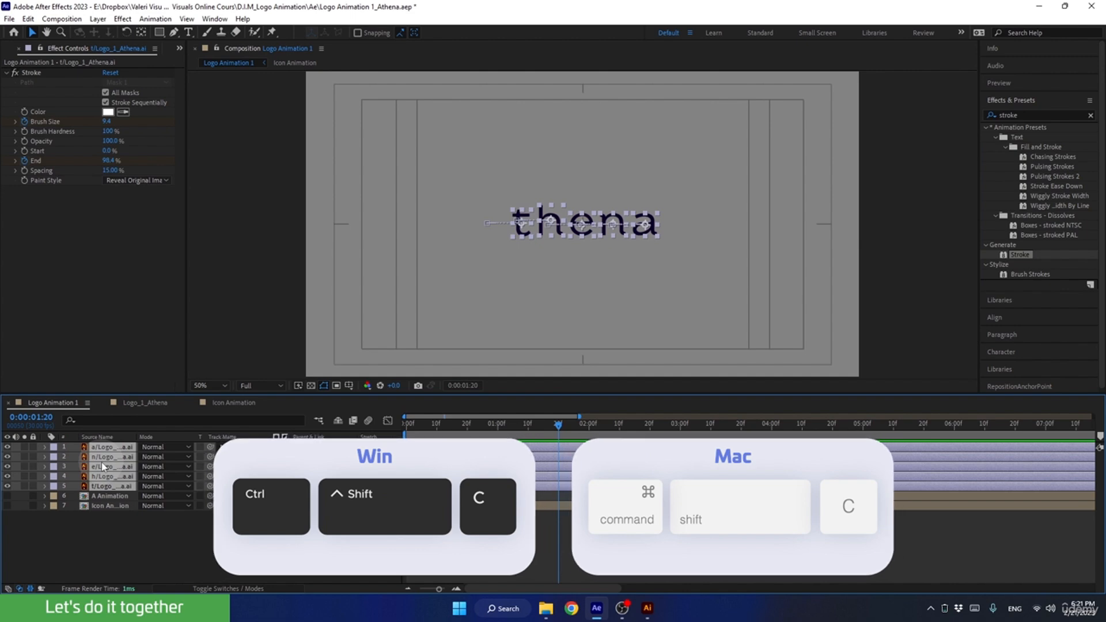
pyautogui.hotkey('ctrl', 'shift', 'c')
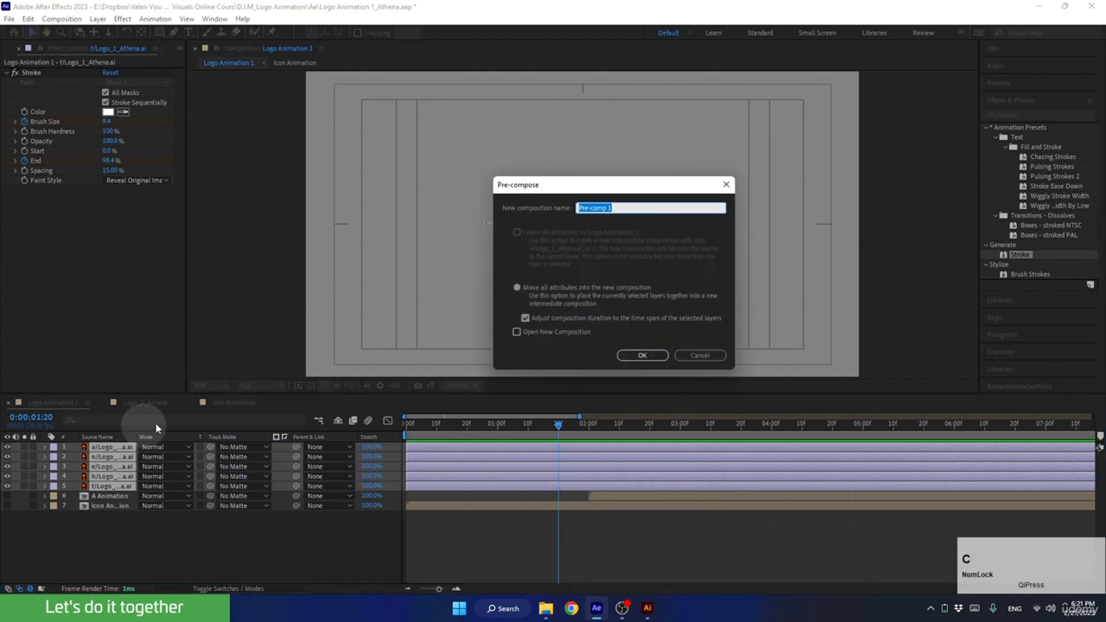
pyautogui.write('Text A')
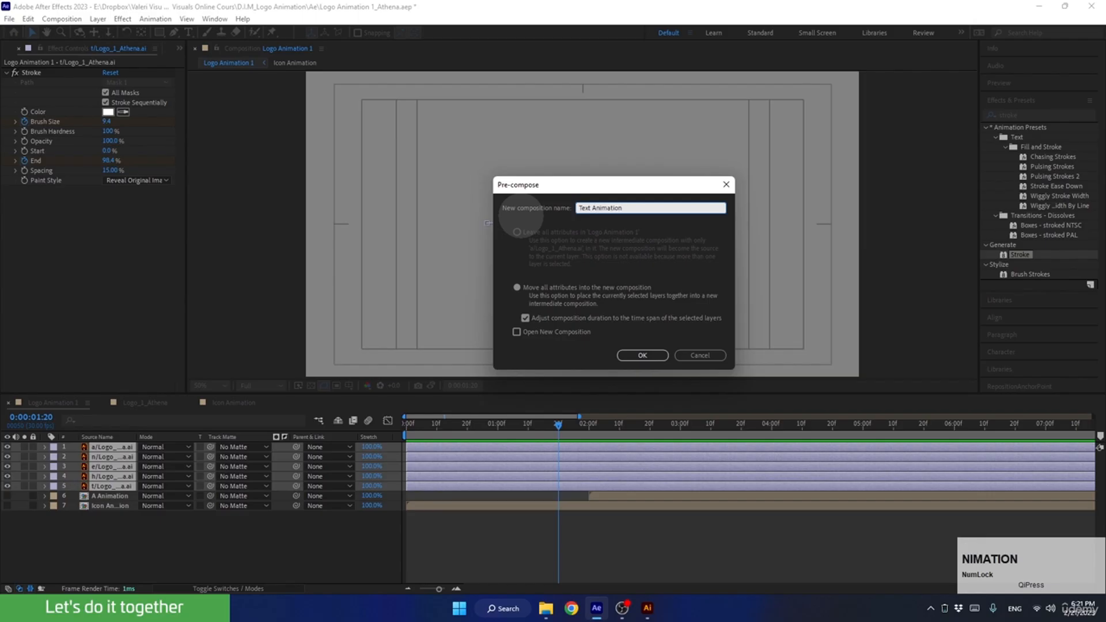
pyautogui.write('nimation')
pyautogui.click(640, 354)
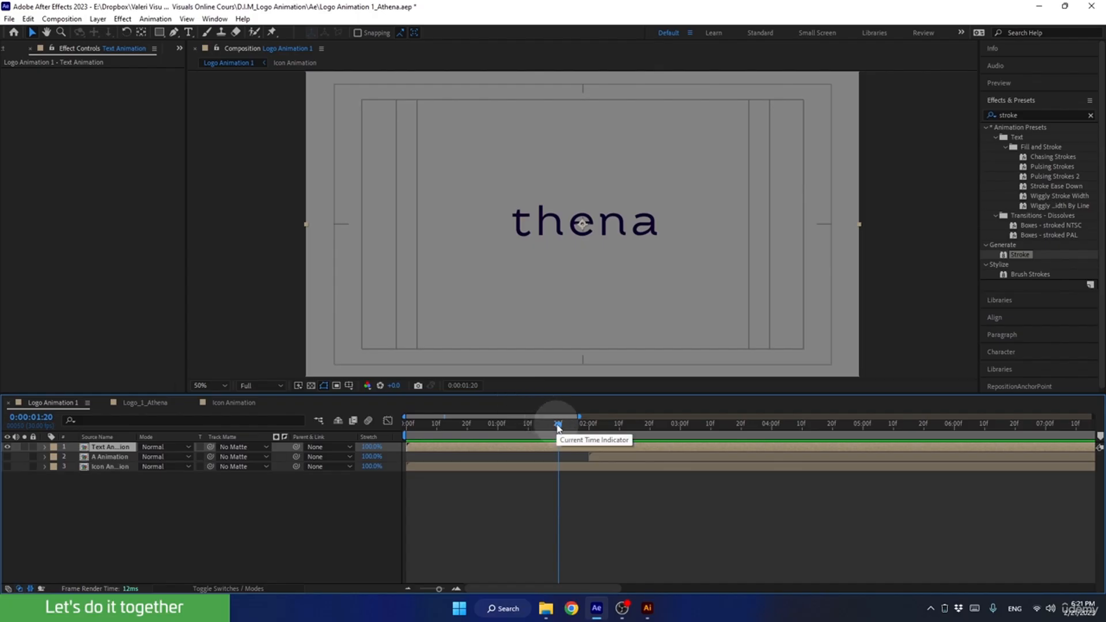
# Shift the Text Animation layer to start at about 0:00:04:00, unhide the A Animation and Icon Animation layers, and turn on the transparency grid.
pyautogui.moveTo(435, 452); pyautogui.dragTo(777, 456)
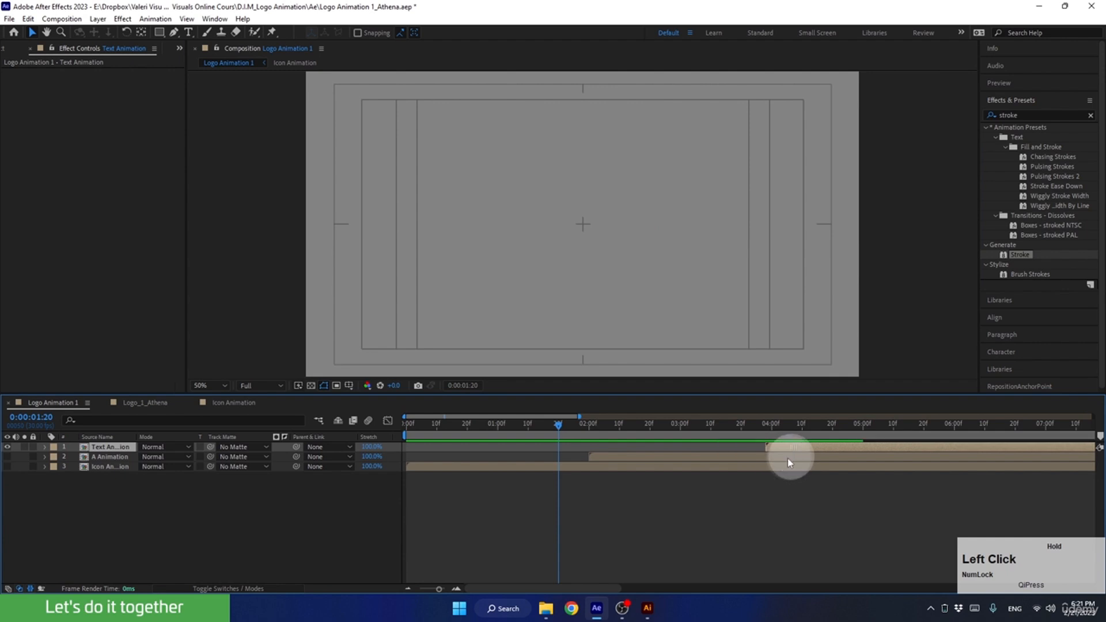
pyautogui.moveTo(7, 457); pyautogui.dragTo(8, 473)
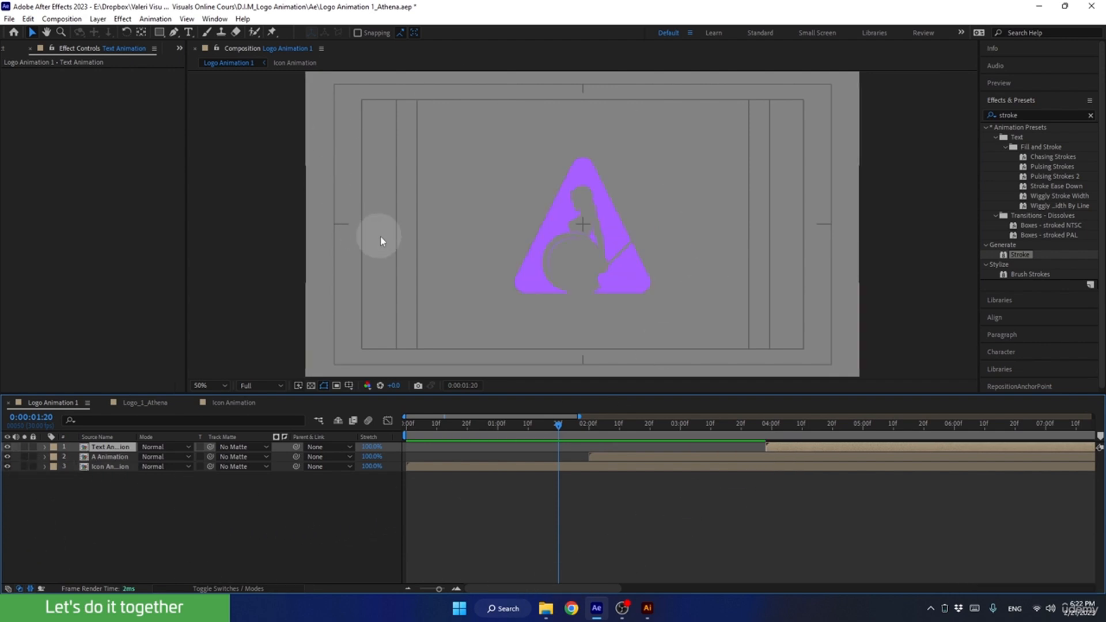
pyautogui.click(311, 387)
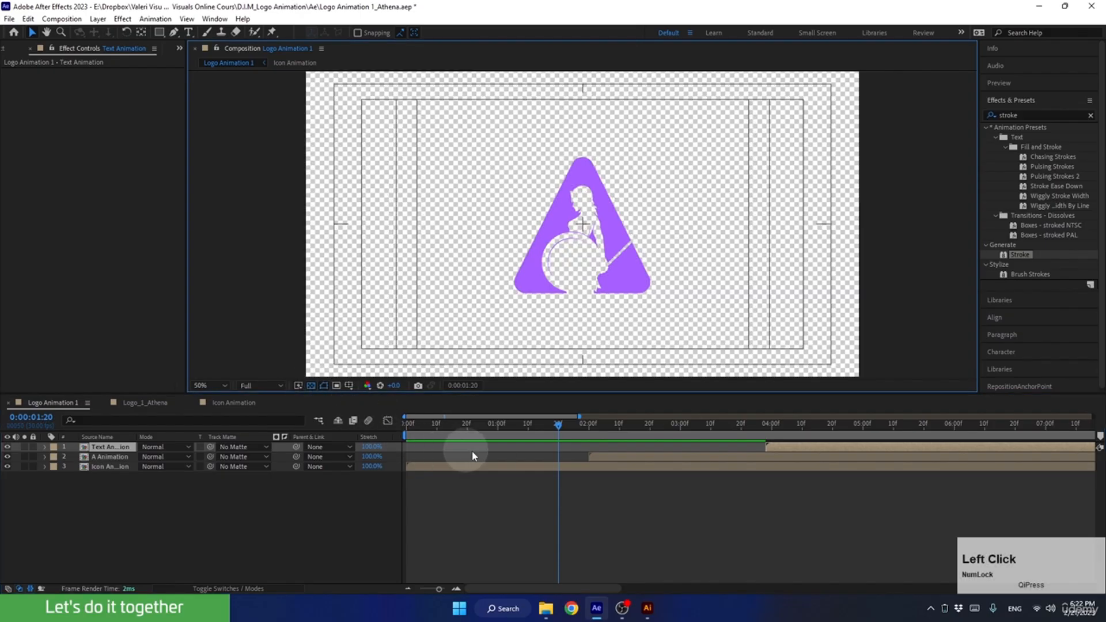
# Hide the Text Animation layer at 0:00:04:01 and select the A Animation layer.
pyautogui.moveTo(551, 426); pyautogui.dragTo(793, 438)
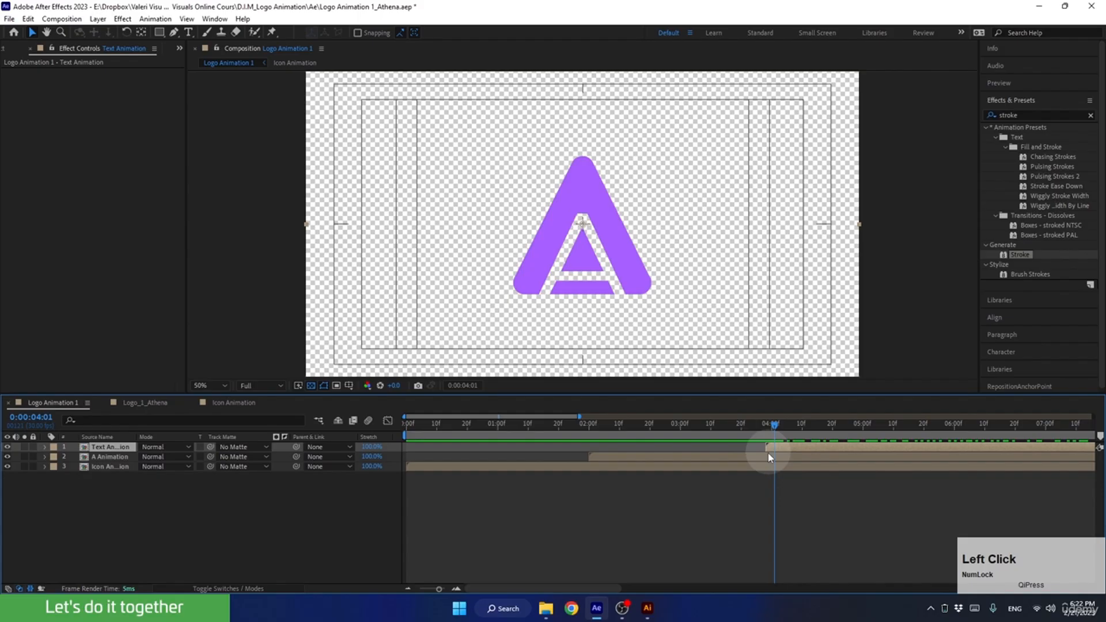
pyautogui.click(7, 447)
pyautogui.click(628, 454)
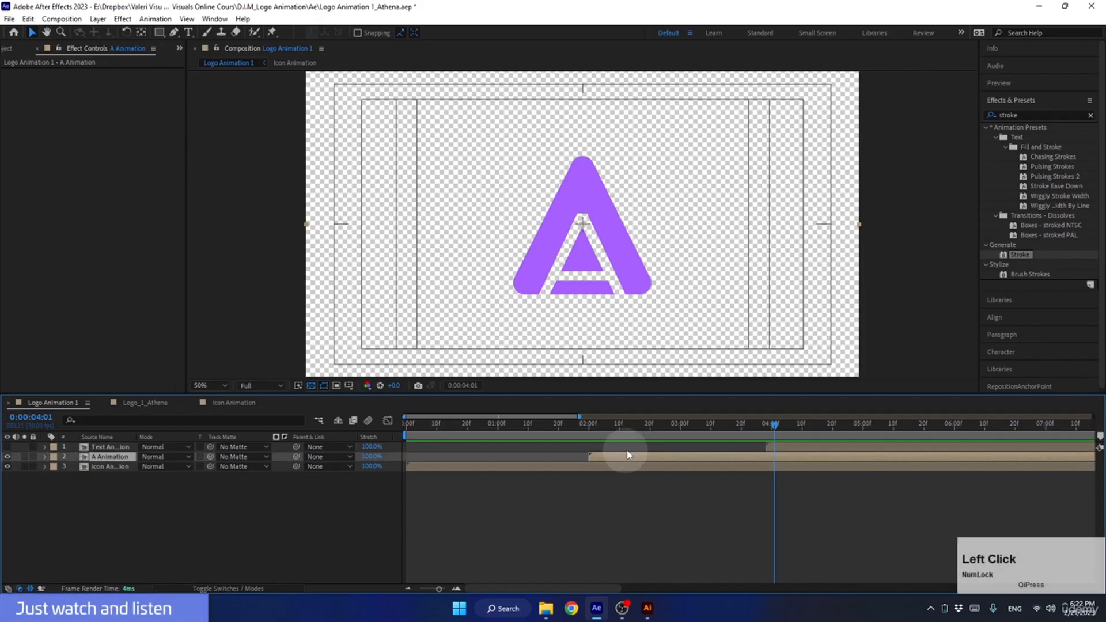
# Try moving the A Animation layer down and to the left in the frame at 0:00:03:18, and undo the move.
pyautogui.click(766, 425)
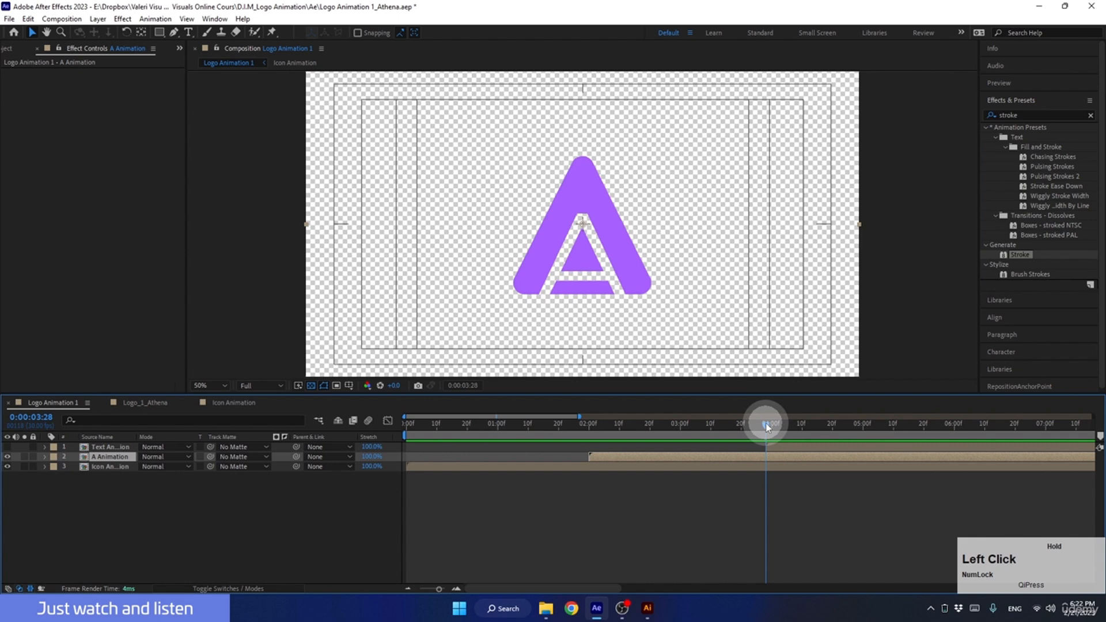
pyautogui.moveTo(765, 423); pyautogui.dragTo(735, 424)
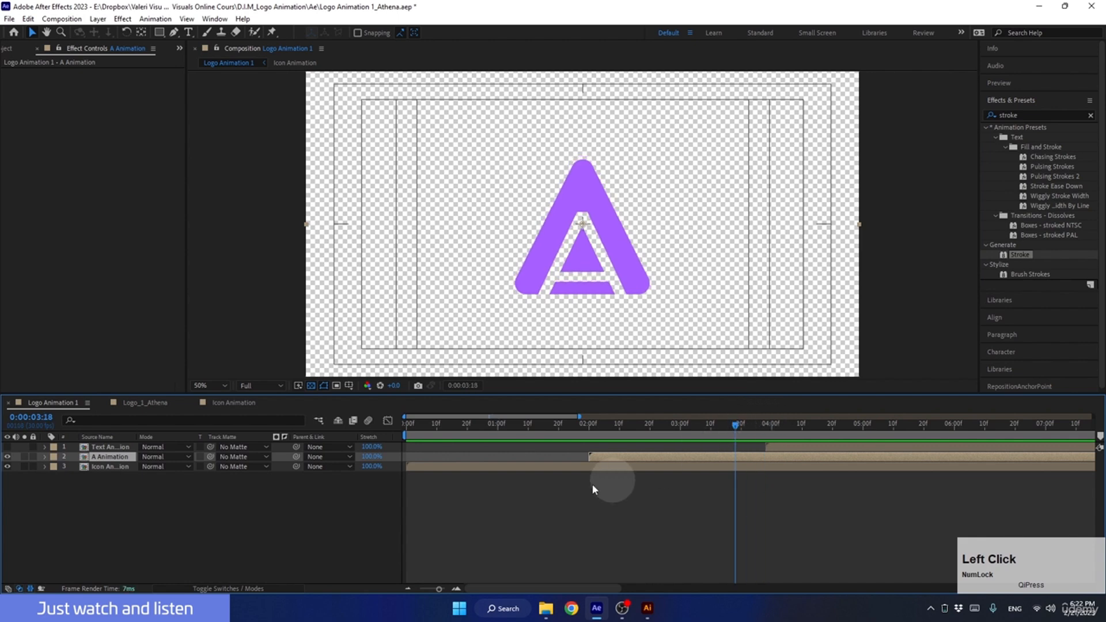
pyautogui.moveTo(665, 138); pyautogui.dragTo(586, 181)
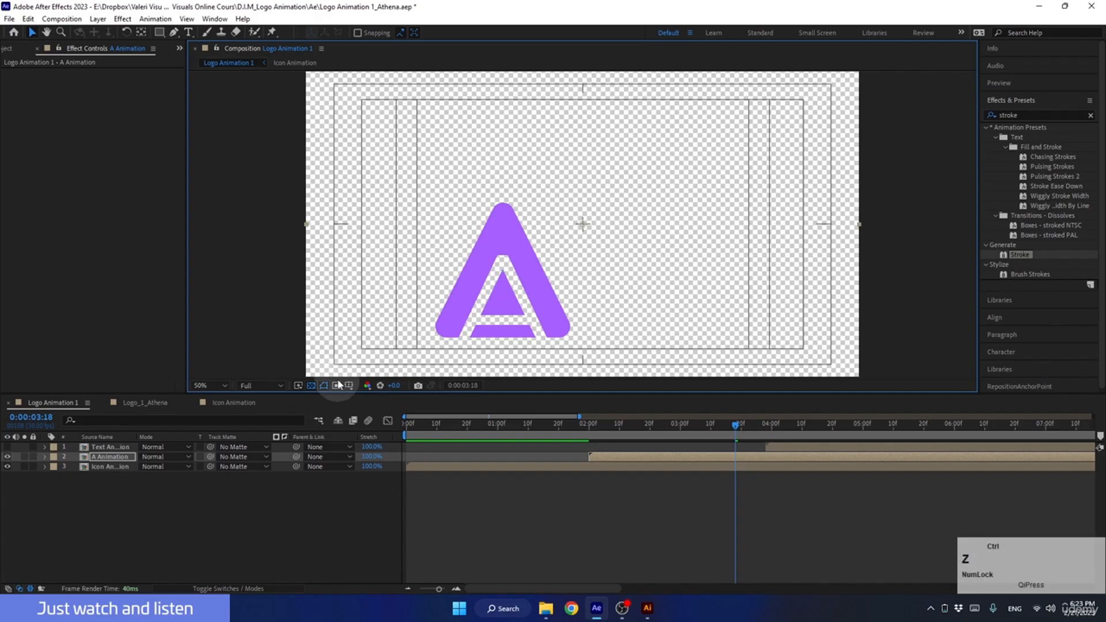
pyautogui.hotkey('ctrl', 'Home')
# Open the A Animation composition and set its width to 600 px in the composition settings.
pyautogui.doubleClick(605, 459)
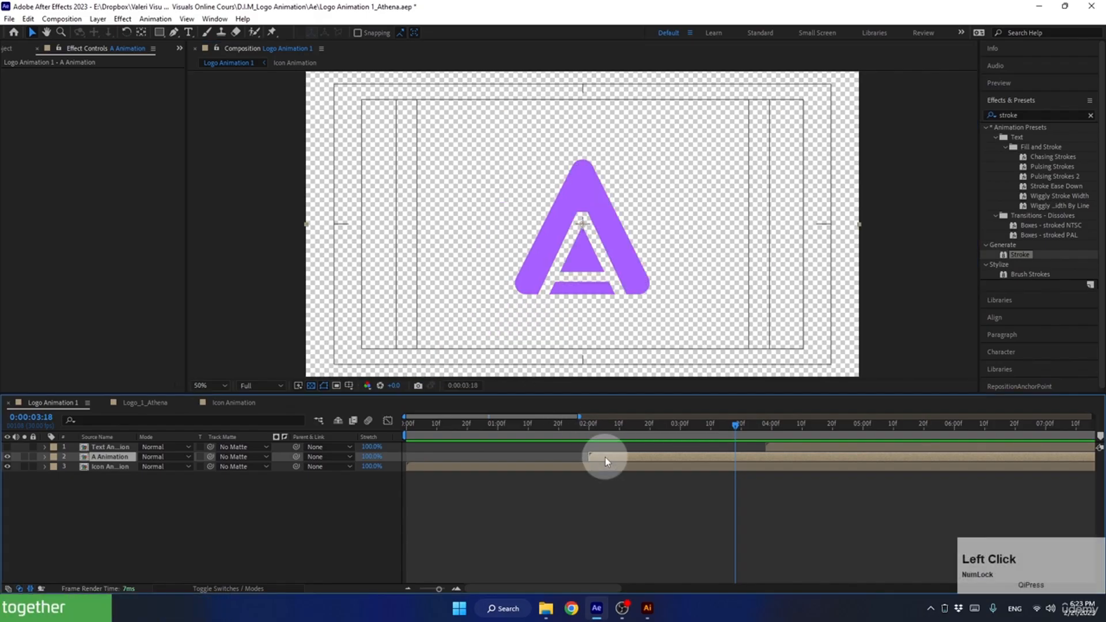
pyautogui.moveTo(579, 394); pyautogui.dragTo(575, 437)
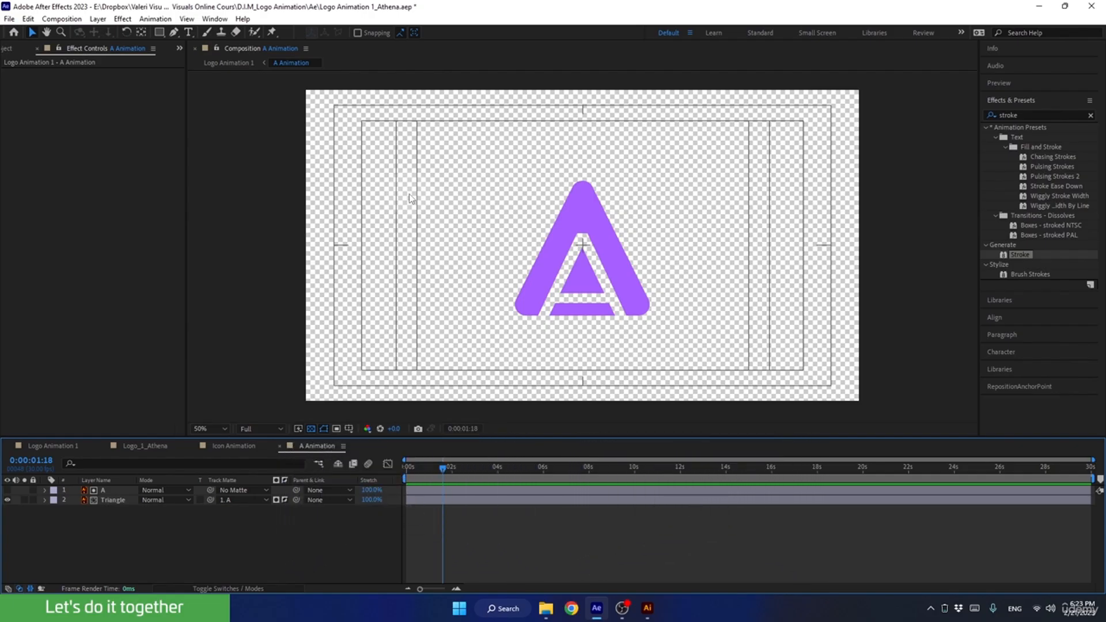
pyautogui.hotkey('ctrl', 'k')
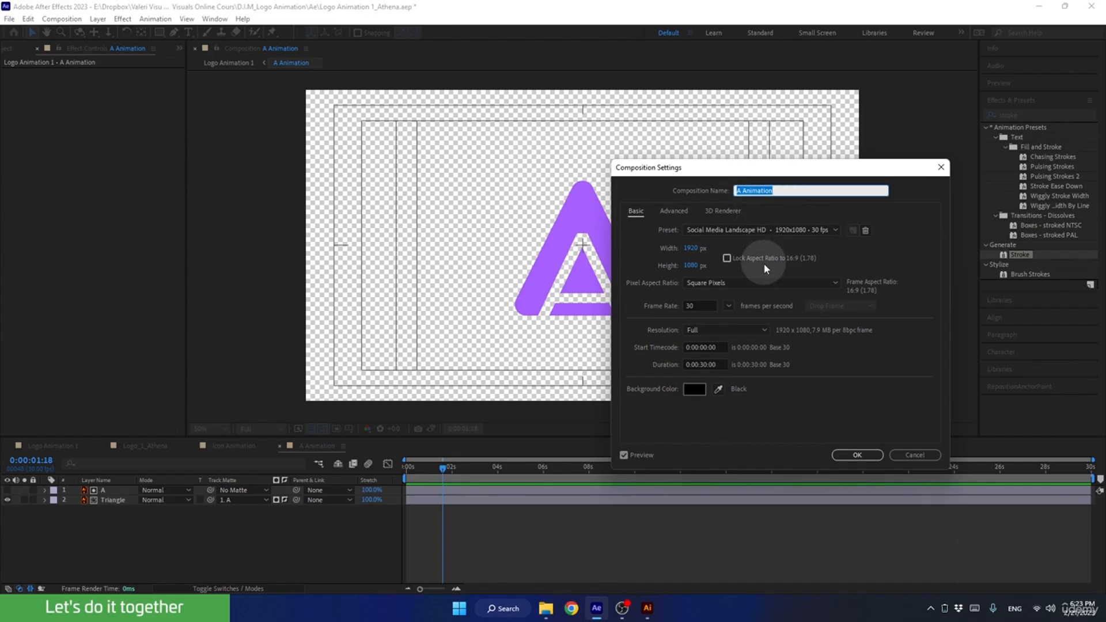
pyautogui.moveTo(698, 251); pyautogui.dragTo(619, 253)
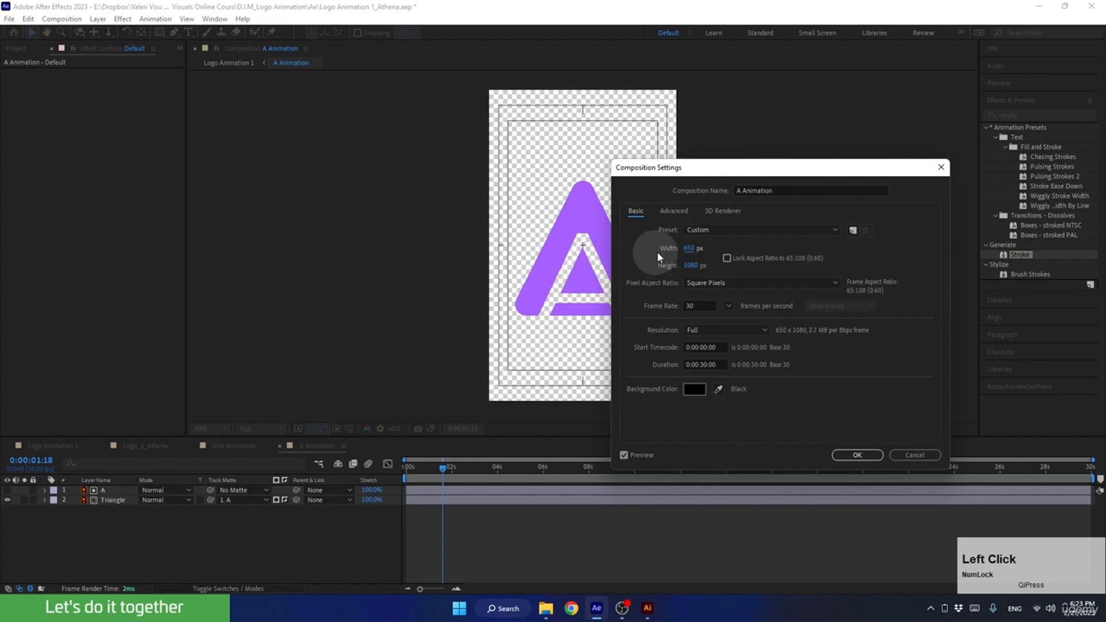
pyautogui.click(689, 248)
pyautogui.write('600')
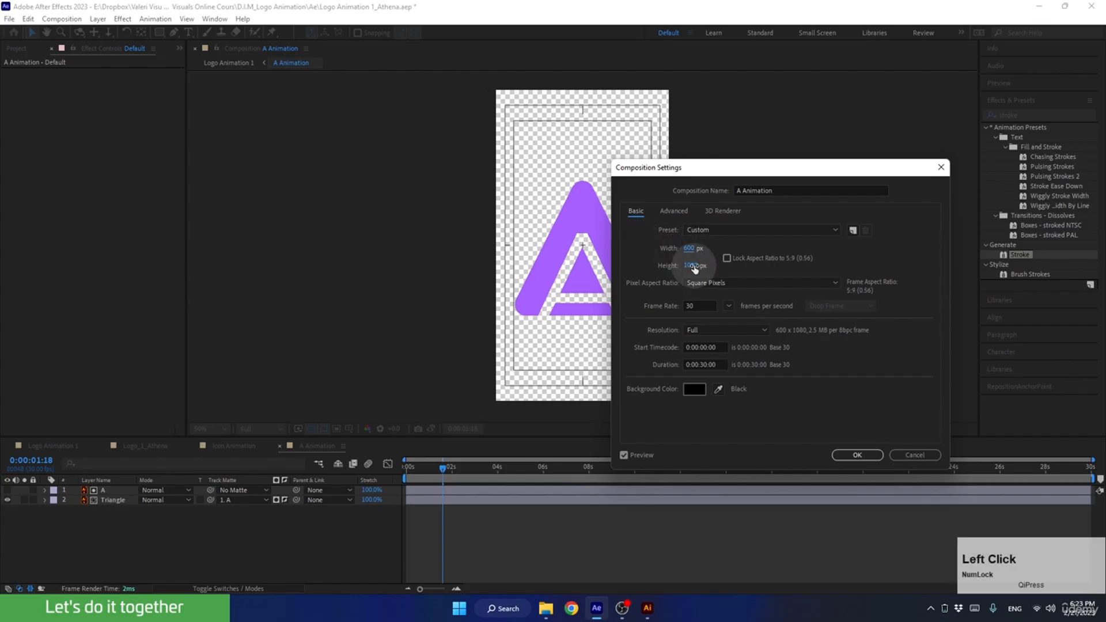
# Set the height of the A Animation composition to 600 px and apply the new composition size.
pyautogui.moveTo(694, 269); pyautogui.dragTo(545, 267)
pyautogui.moveTo(696, 266); pyautogui.dragTo(610, 277)
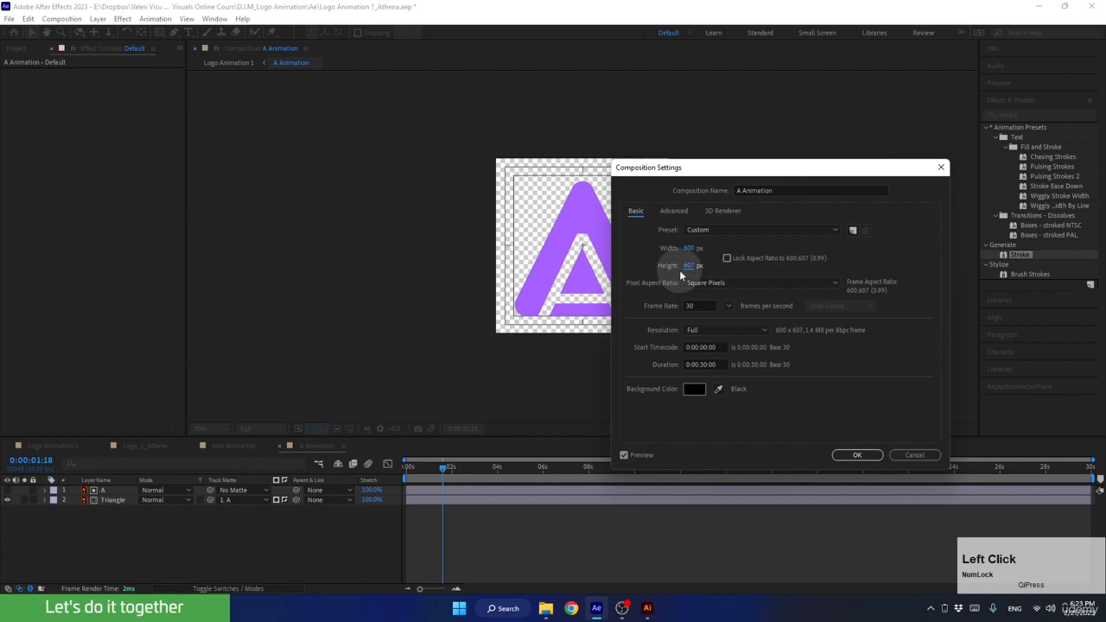
pyautogui.click(680, 268)
pyautogui.write('600')
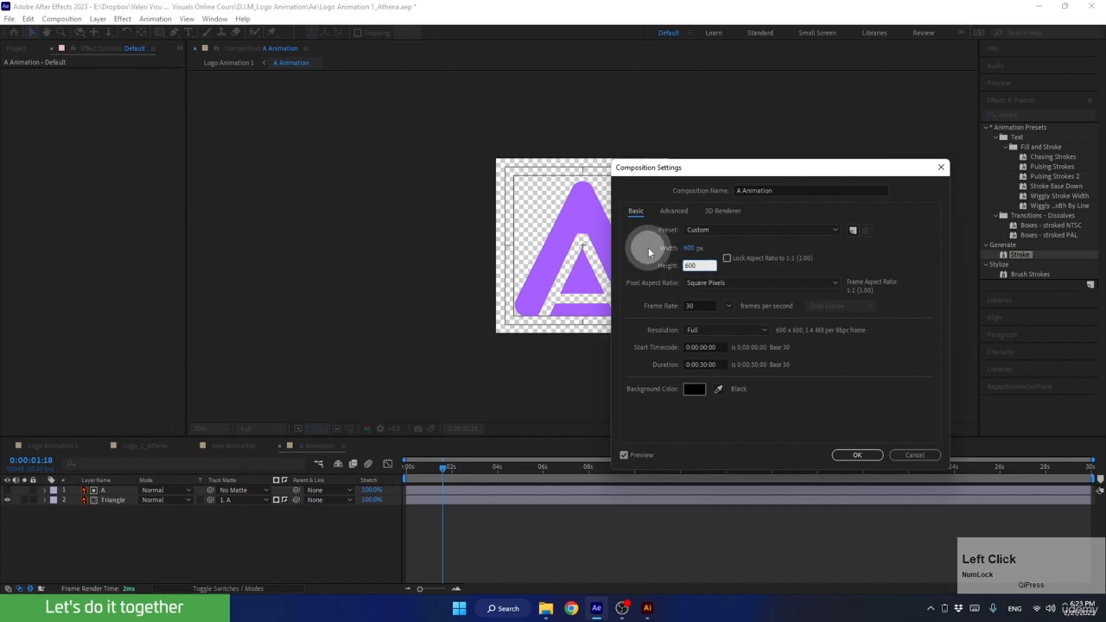
pyautogui.click(640, 227)
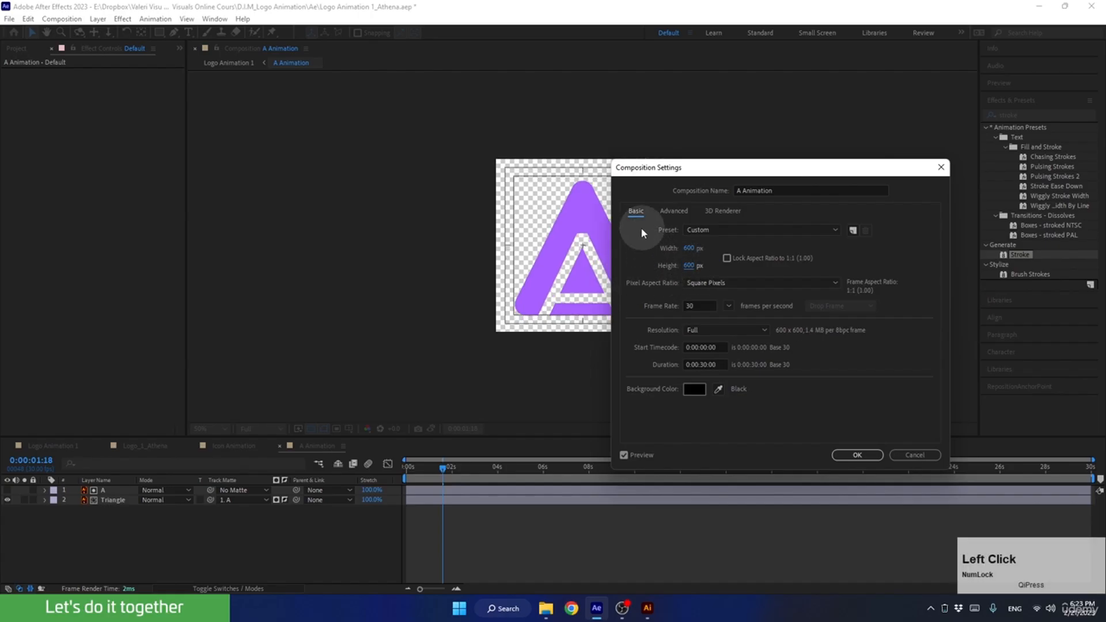
pyautogui.click(855, 455)
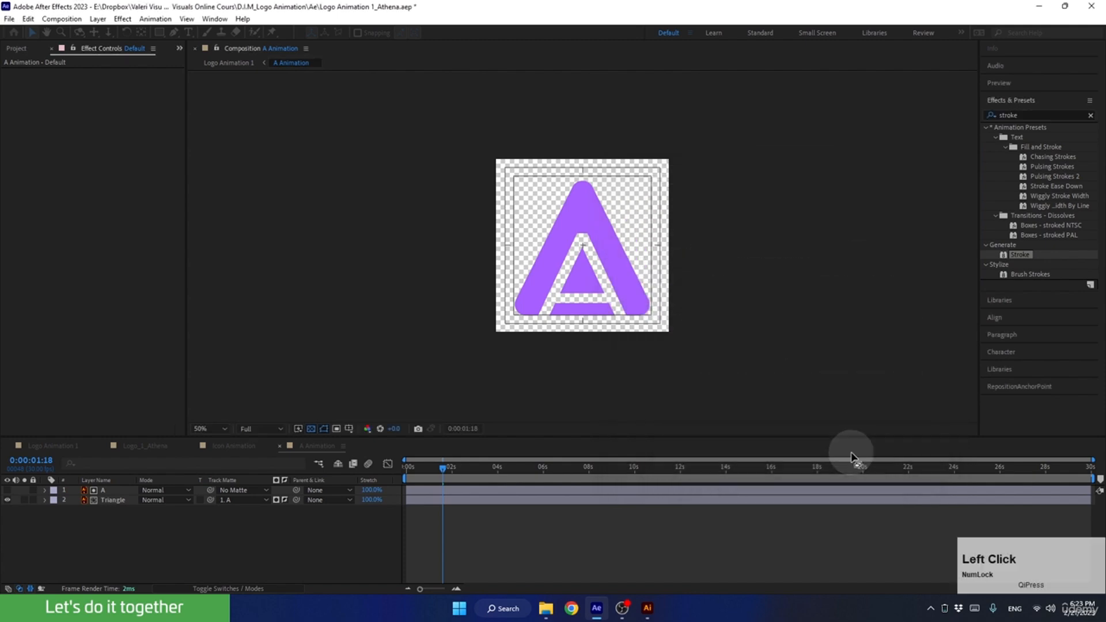
# Open the Icon Animation composition from Logo Animation 1 and set its width and height to 600 px.
pyautogui.click(46, 445)
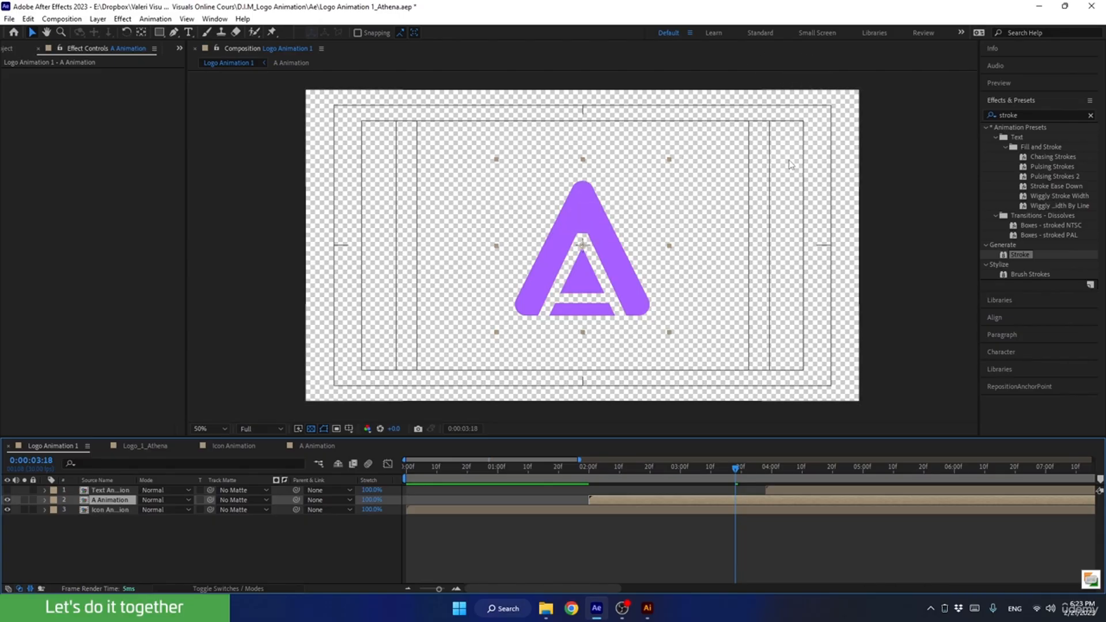
pyautogui.moveTo(708, 472); pyautogui.dragTo(534, 469)
pyautogui.click(510, 510)
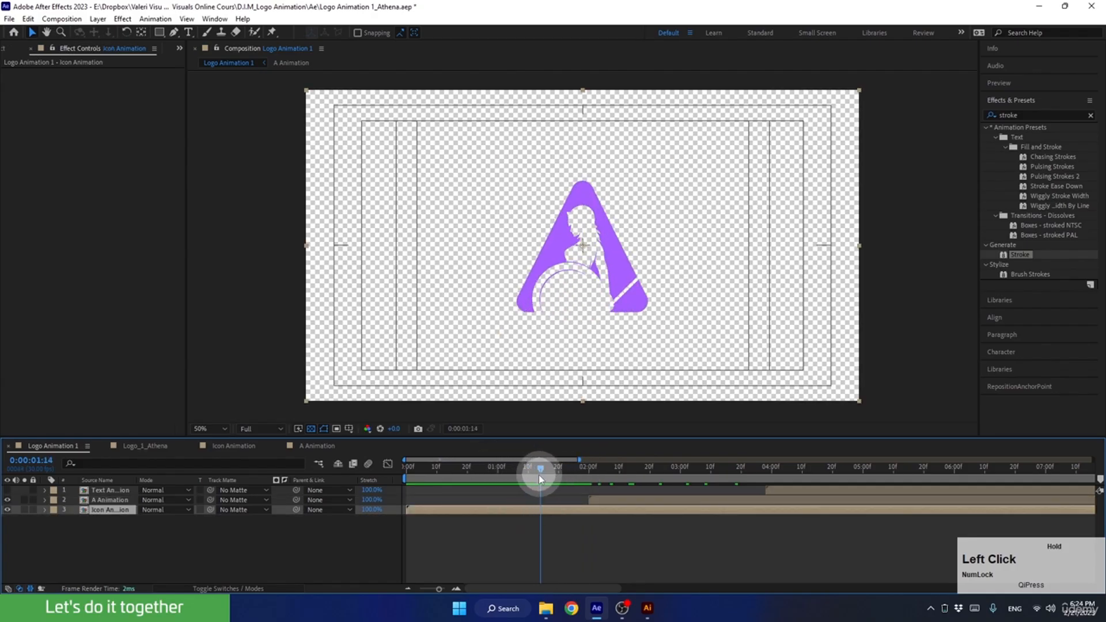
pyautogui.doubleClick(525, 512)
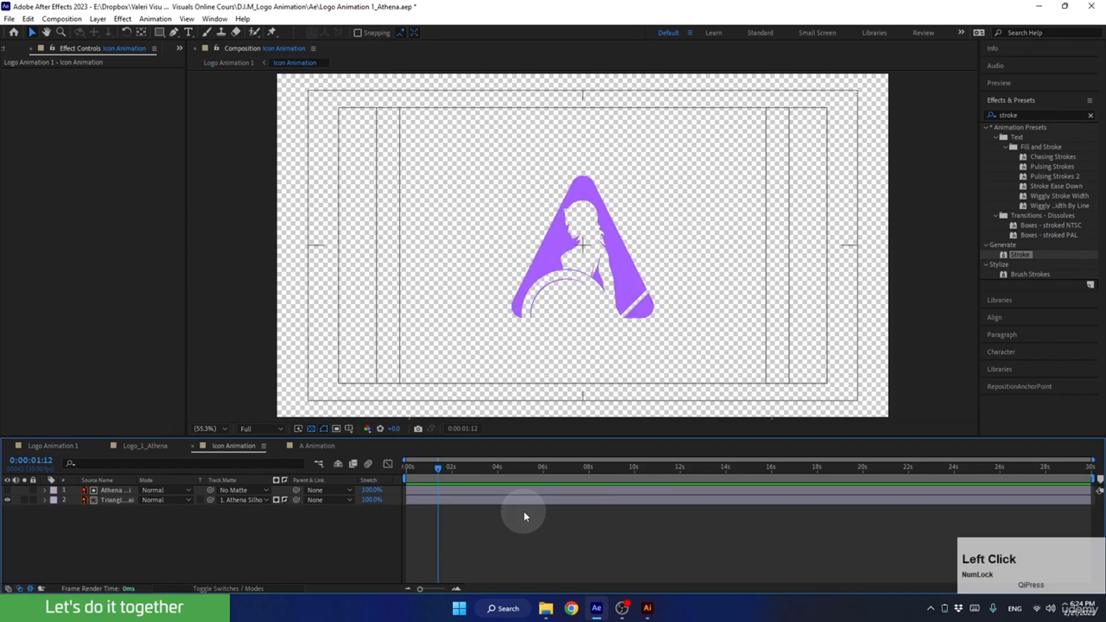
pyautogui.hotkey('ctrl', 'k')
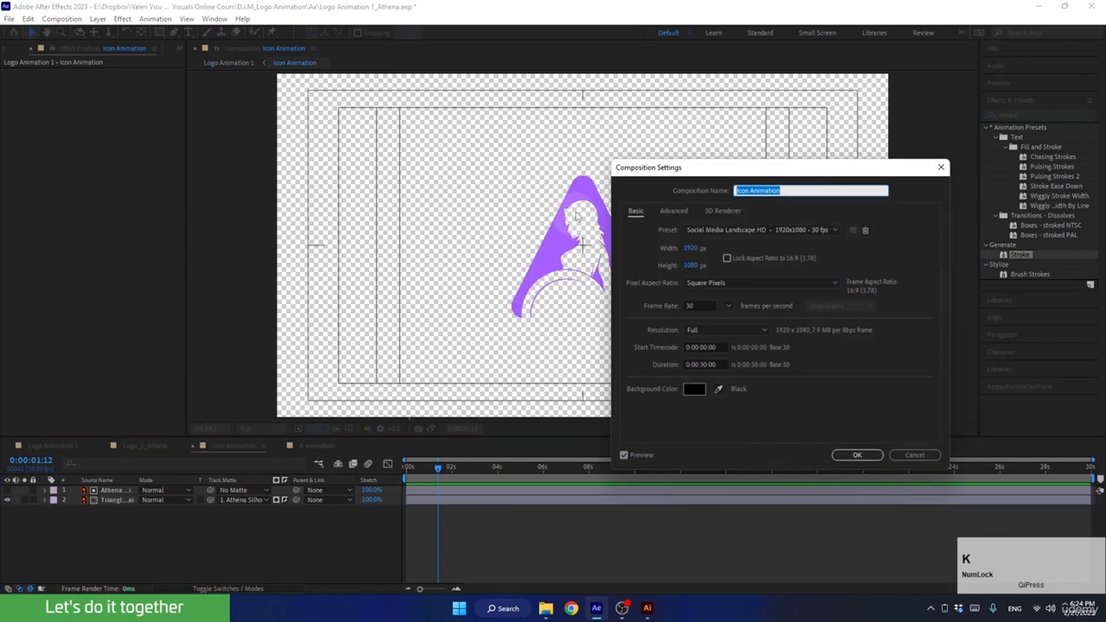
pyautogui.click(689, 249)
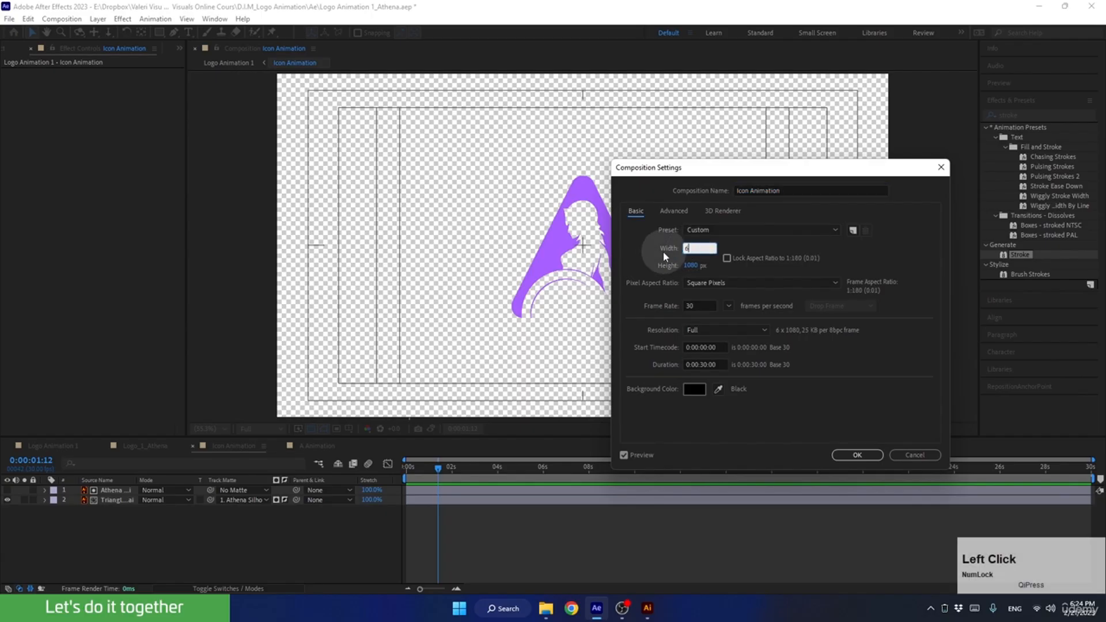
pyautogui.write('600')
pyautogui.press('Tab')
pyautogui.write('600')
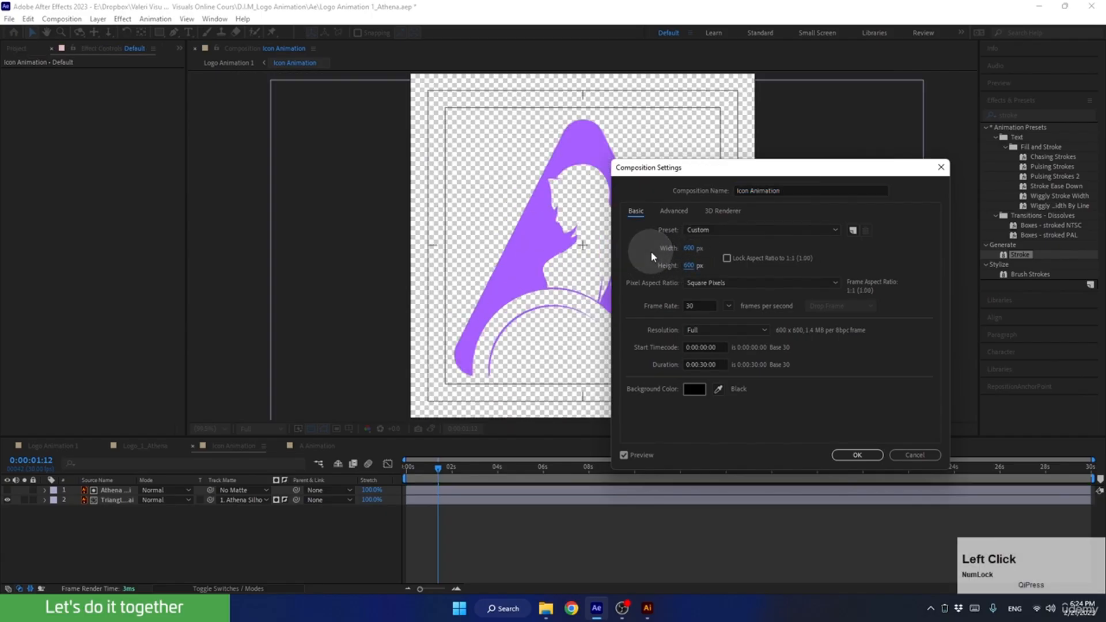
pyautogui.click(854, 455)
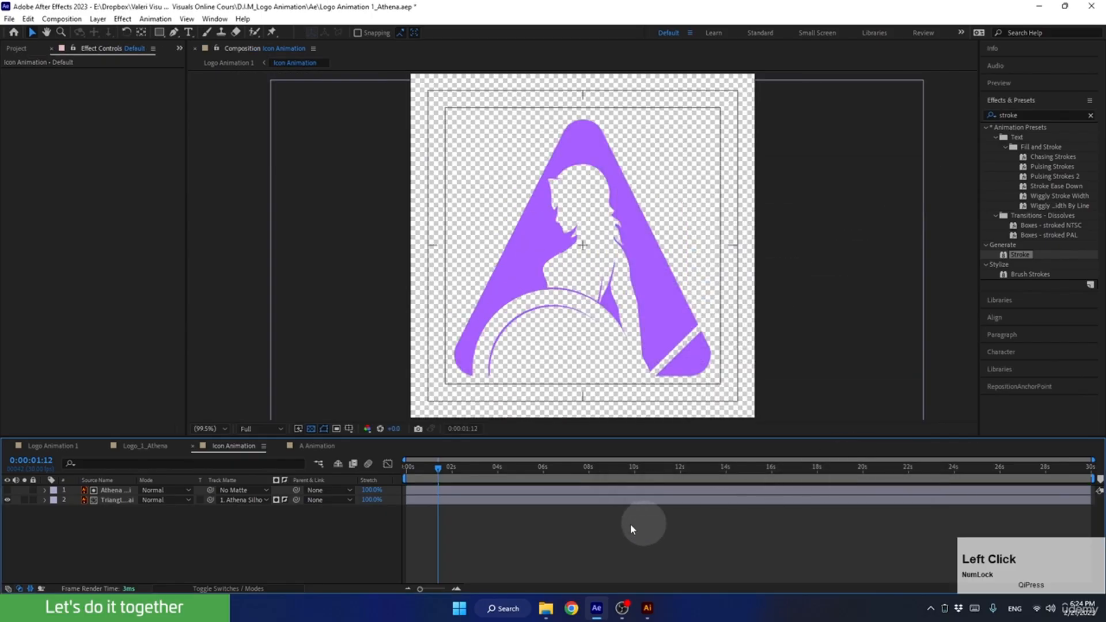
# In Logo Animation 1, add a Scale keyframe to the A Animation layer at 0:00:04:00.
pyautogui.click(46, 445)
pyautogui.click(534, 469)
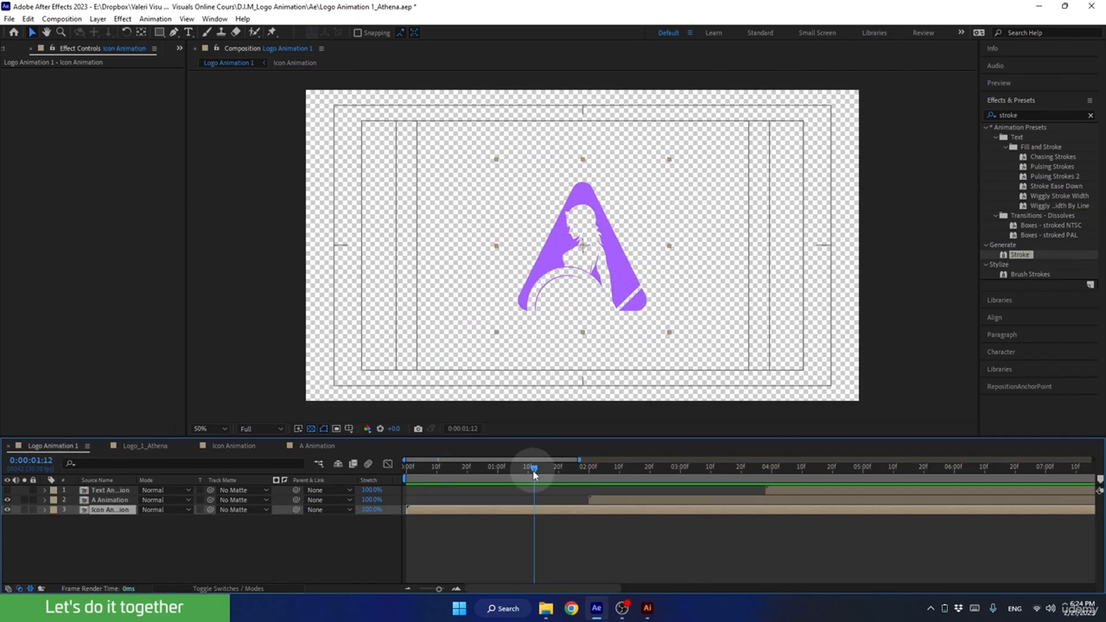
pyautogui.moveTo(526, 465); pyautogui.dragTo(772, 472)
pyautogui.click(713, 502)
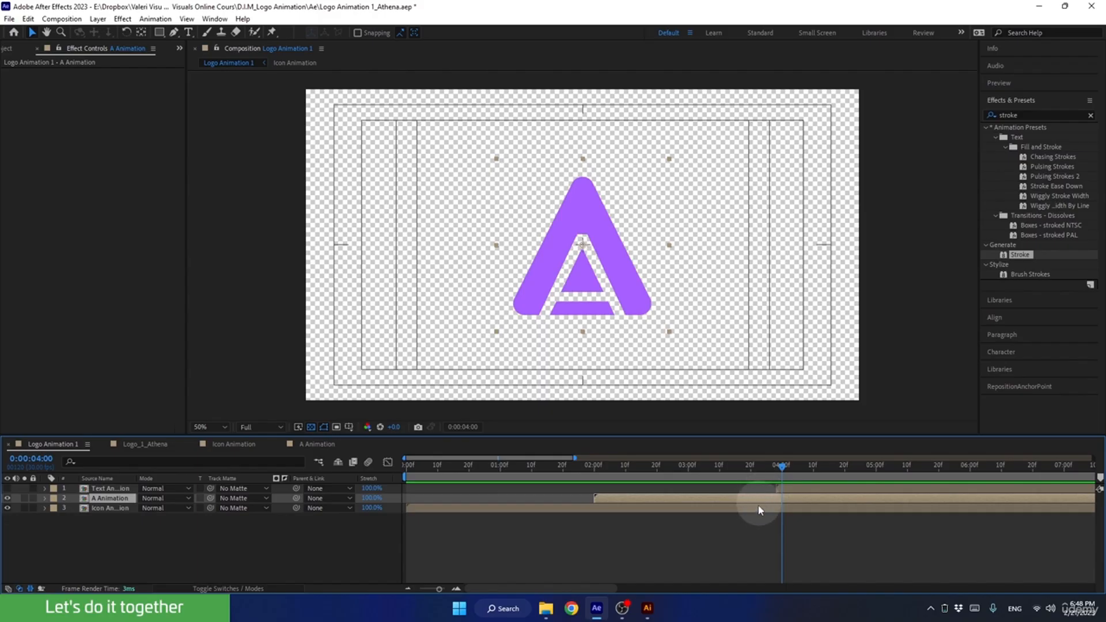
pyautogui.press('s')
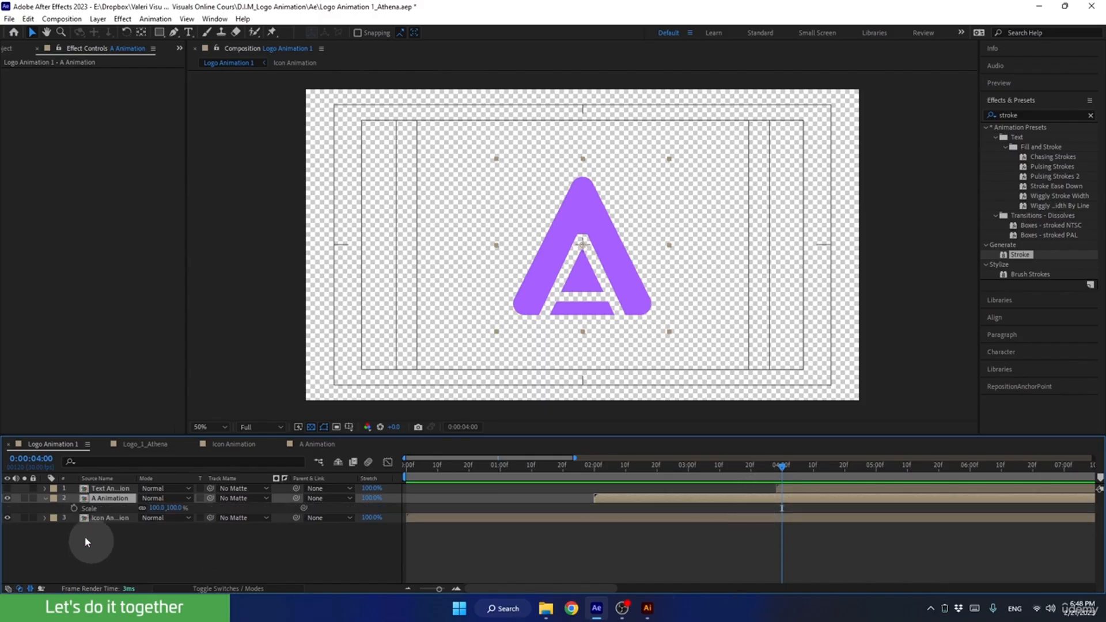
pyautogui.click(74, 508)
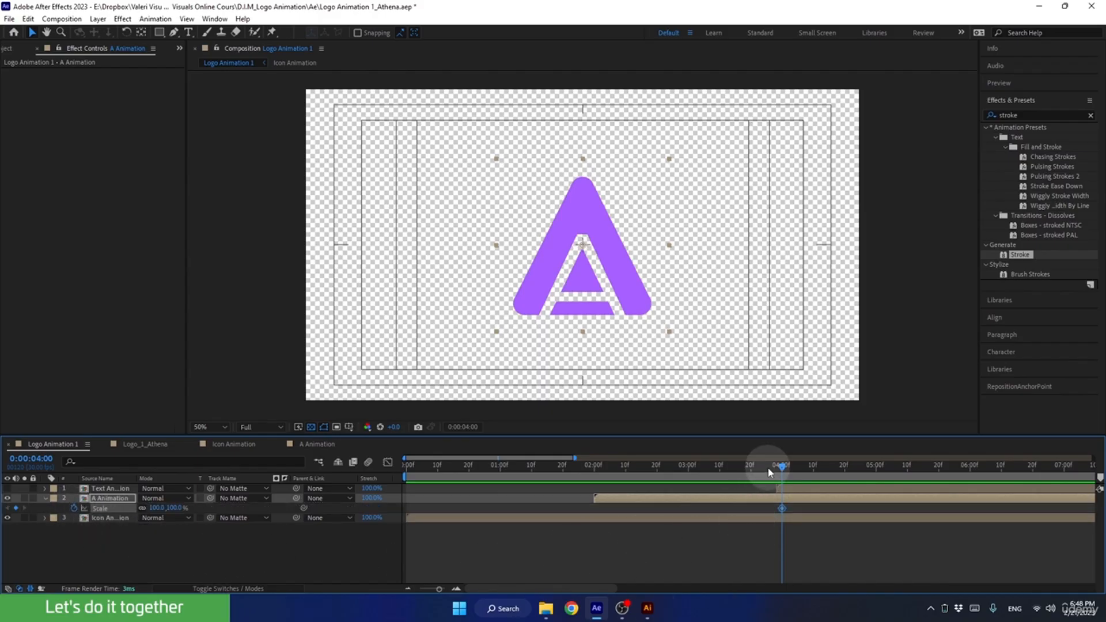
# Set the A Animation layer's Scale to 50% at 0:00:06:00.
pyautogui.moveTo(780, 469); pyautogui.dragTo(950, 496)
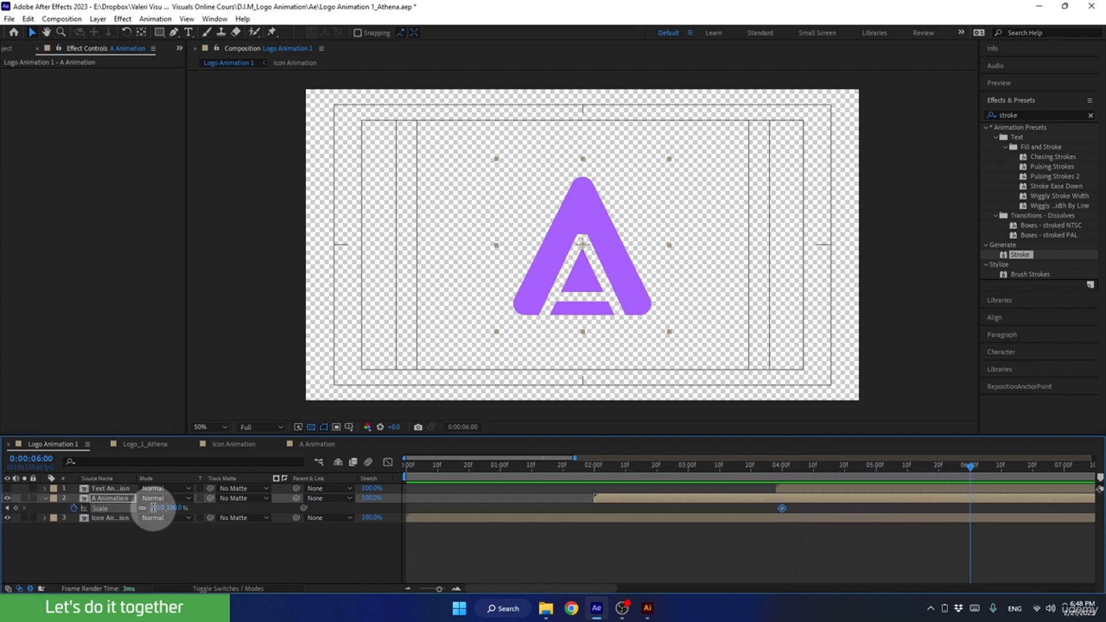
pyautogui.write('50')
pyautogui.press('Return')
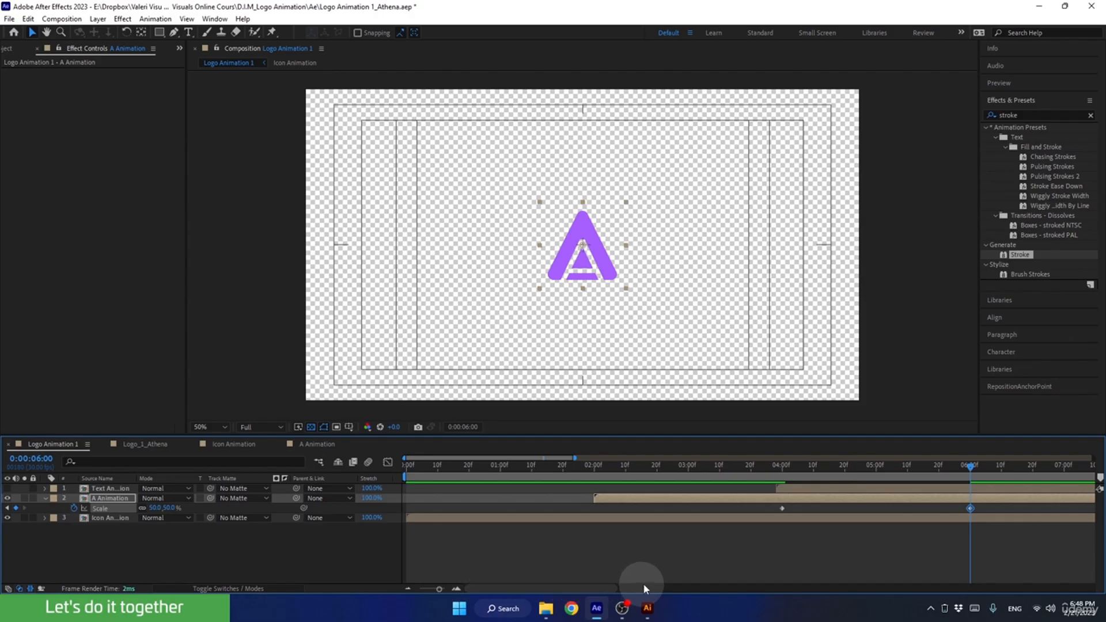
# Ease both Scale keyframes of the A Animation layer and set their incoming and outgoing velocity influence to 85%.
pyautogui.moveTo(767, 511); pyautogui.dragTo(997, 541)
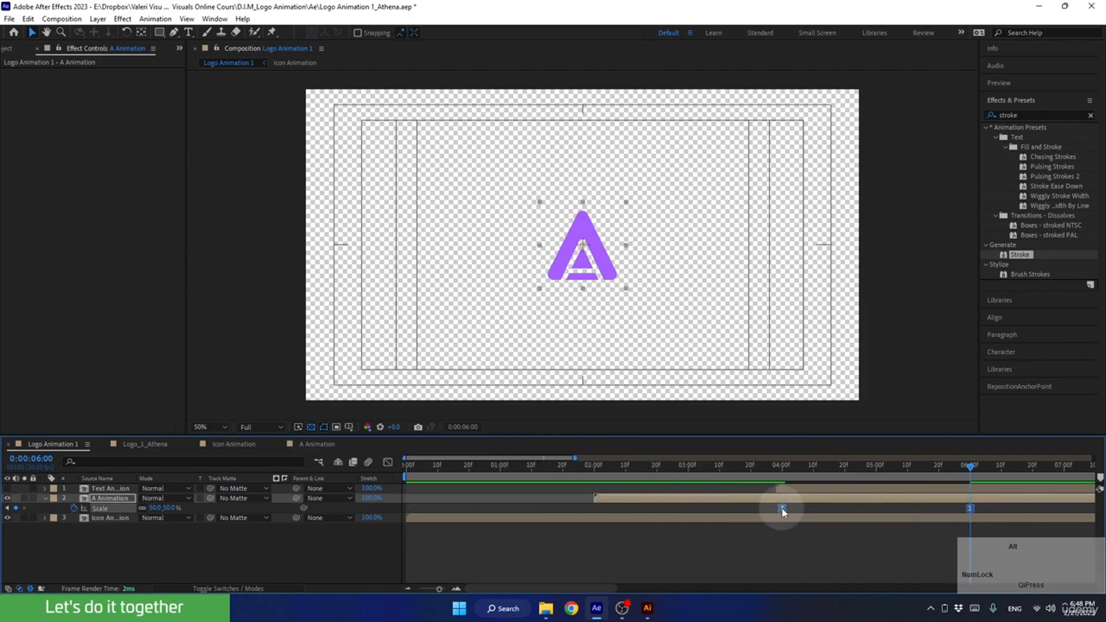
pyautogui.keyDown('alt'); pyautogui.click(781, 509); pyautogui.keyUp('alt')
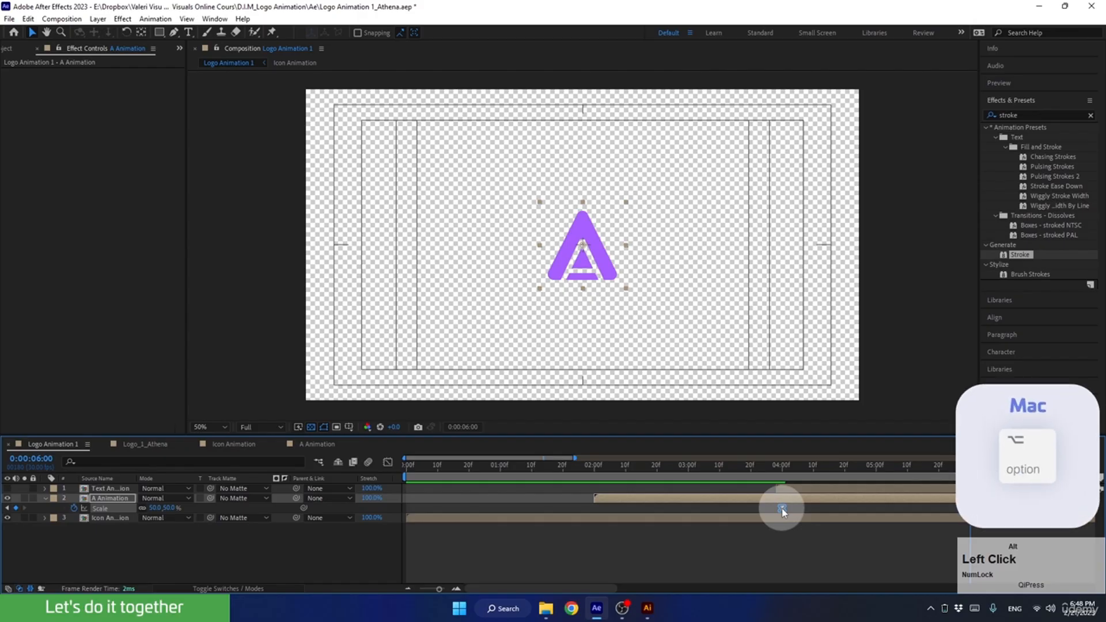
pyautogui.keyDown('alt'); pyautogui.doubleClick(782, 509); pyautogui.keyUp('alt')
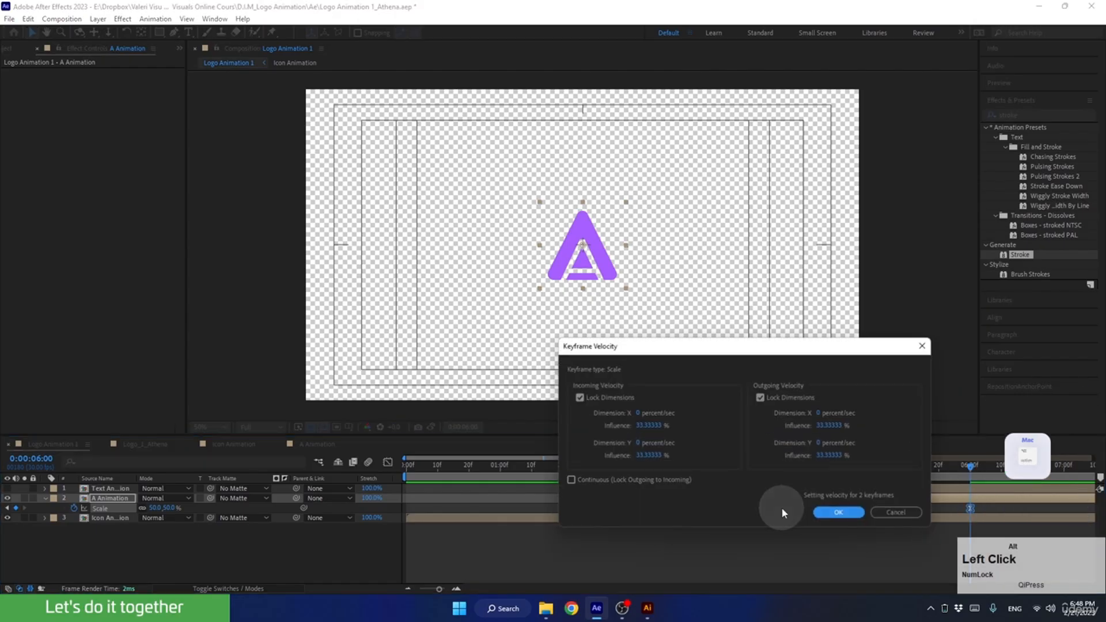
pyautogui.click(645, 425)
pyautogui.write('85')
pyautogui.click(834, 429)
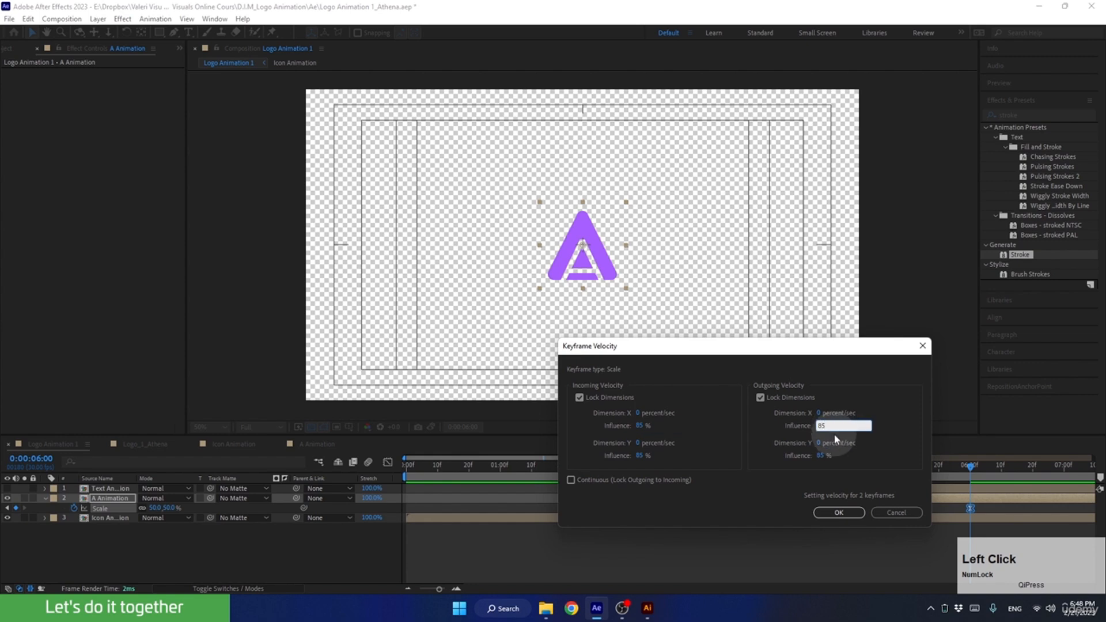
pyautogui.write('85')
pyautogui.click(838, 512)
pyautogui.click(507, 563)
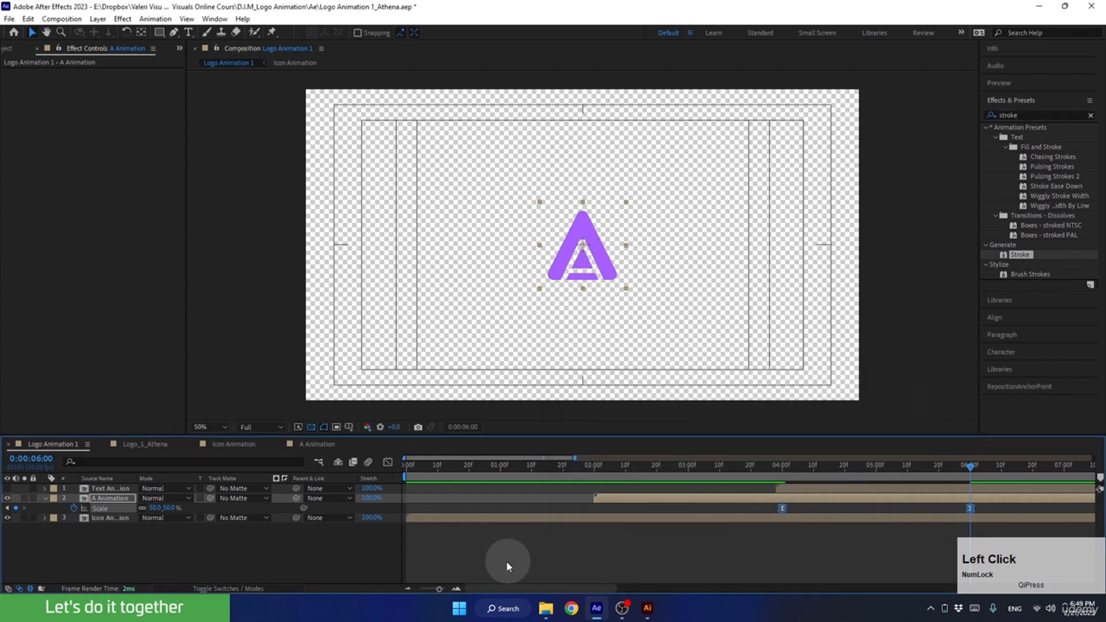
# Show the Text Animation layer and move it at 0:00:07:24 so that "thena" directly follows the purple A.
pyautogui.click(408, 589)
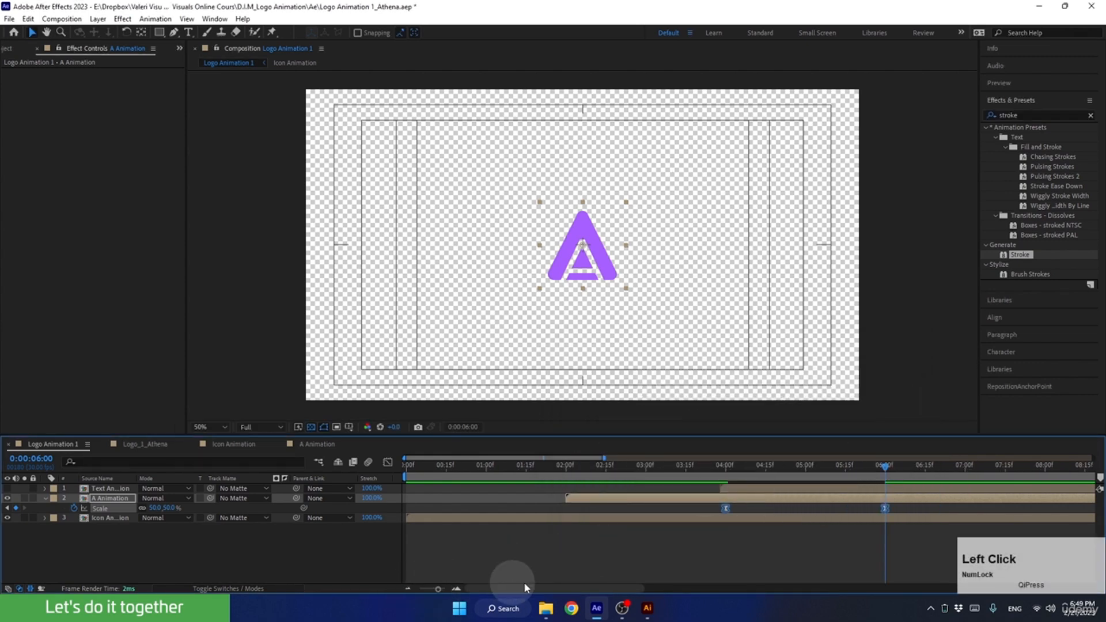
pyautogui.moveTo(538, 588); pyautogui.dragTo(547, 588)
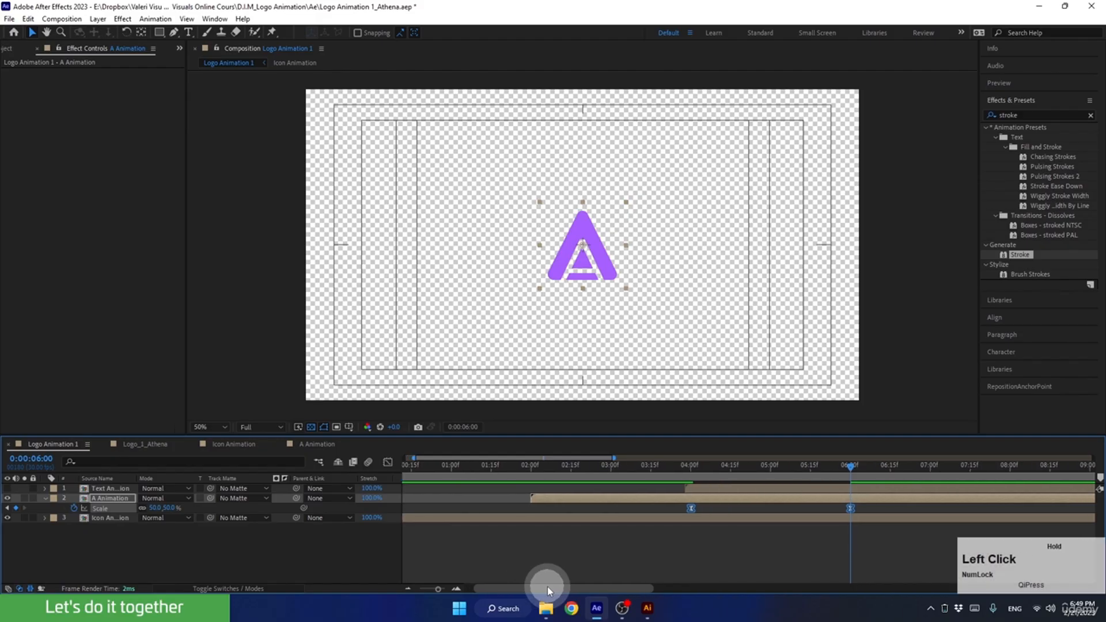
pyautogui.click(407, 588)
pyautogui.moveTo(633, 468); pyautogui.dragTo(693, 472)
pyautogui.click(672, 490)
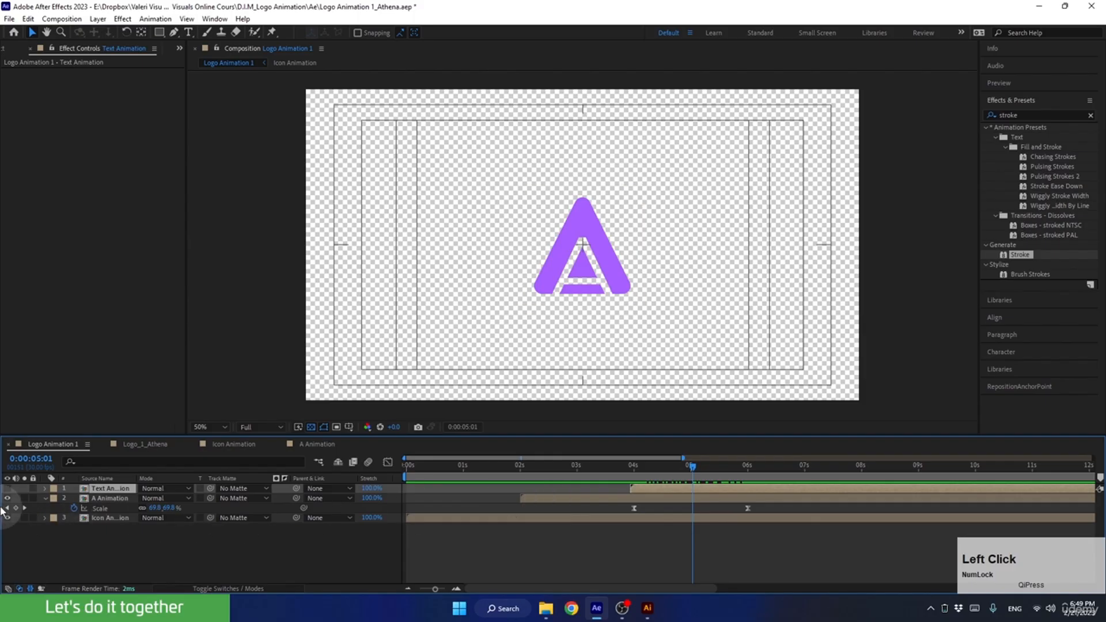
pyautogui.click(7, 488)
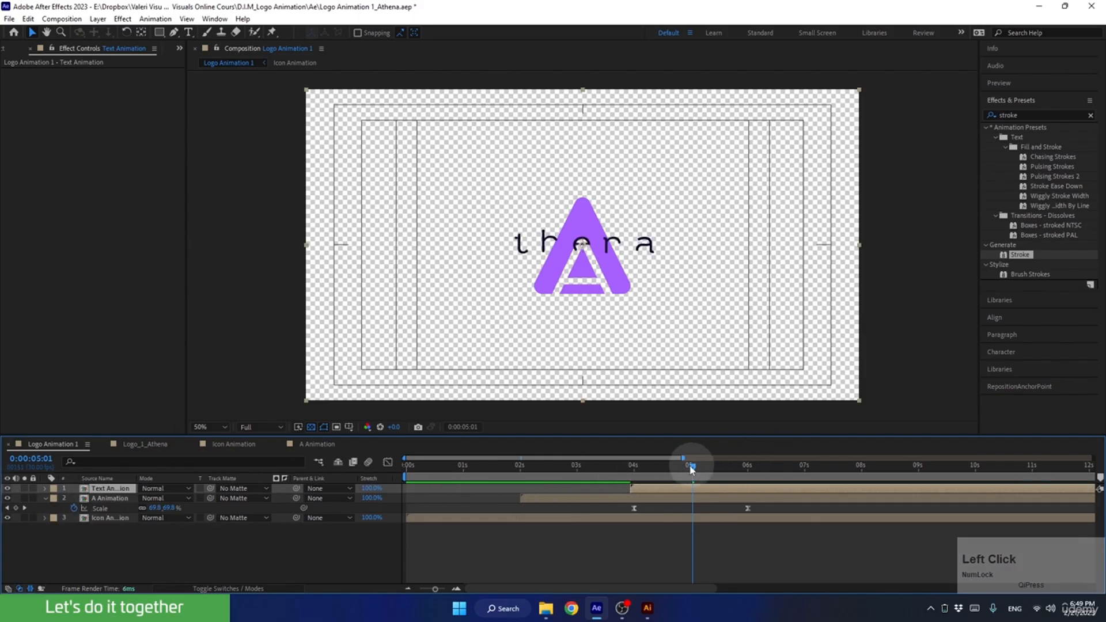
pyautogui.moveTo(692, 467); pyautogui.dragTo(850, 472)
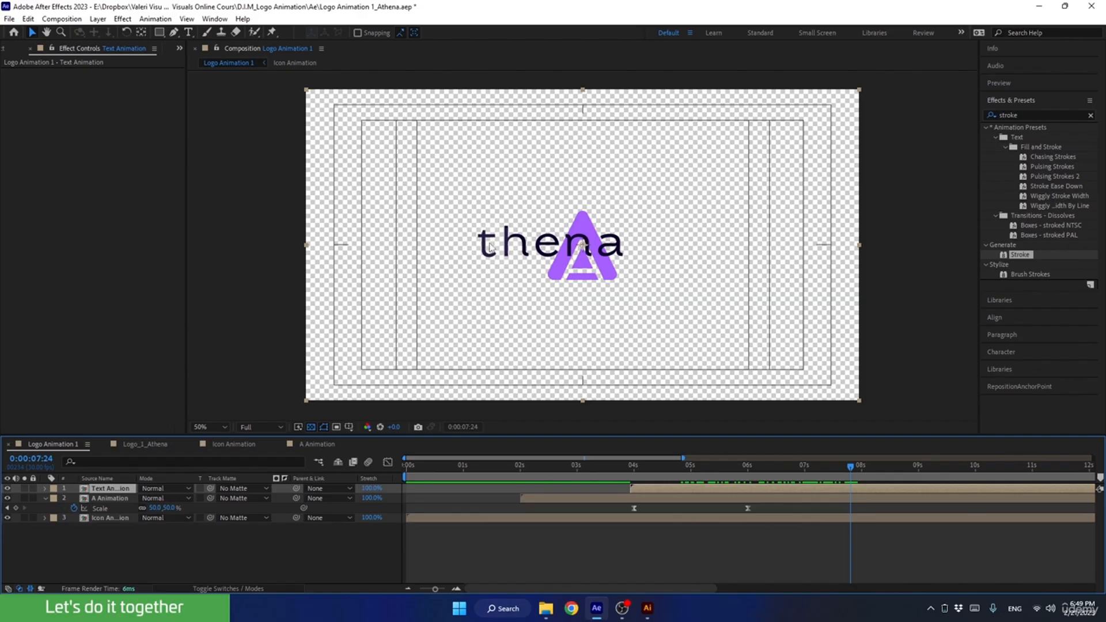
pyautogui.moveTo(490, 247); pyautogui.dragTo(631, 274)
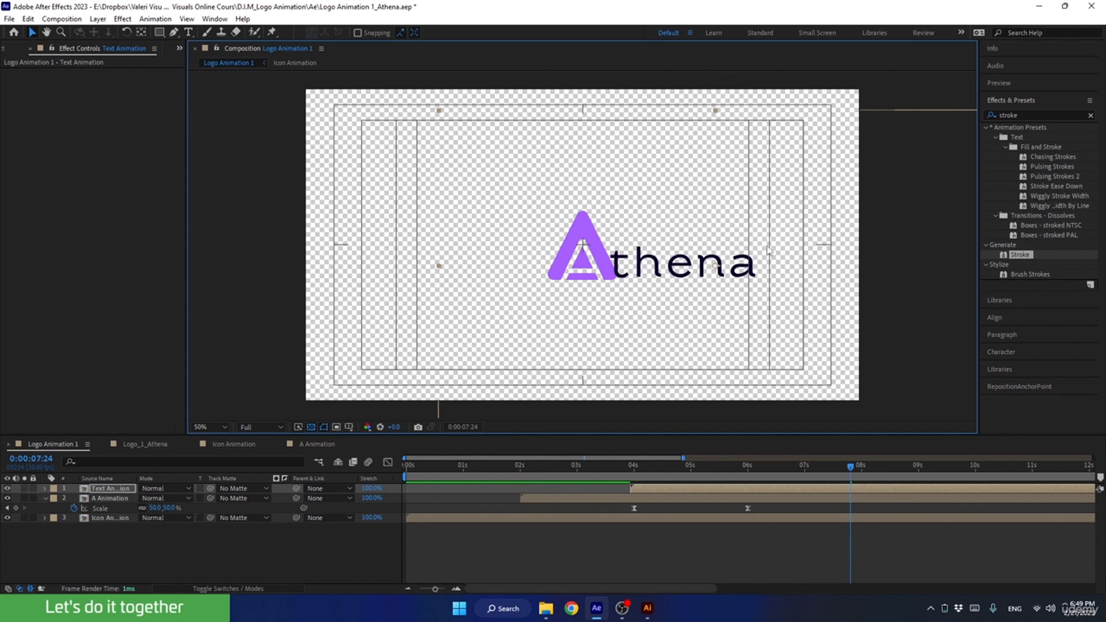
# Open the Text Animation composition and collapse the properties of all its letter layers.
pyautogui.click(670, 488)
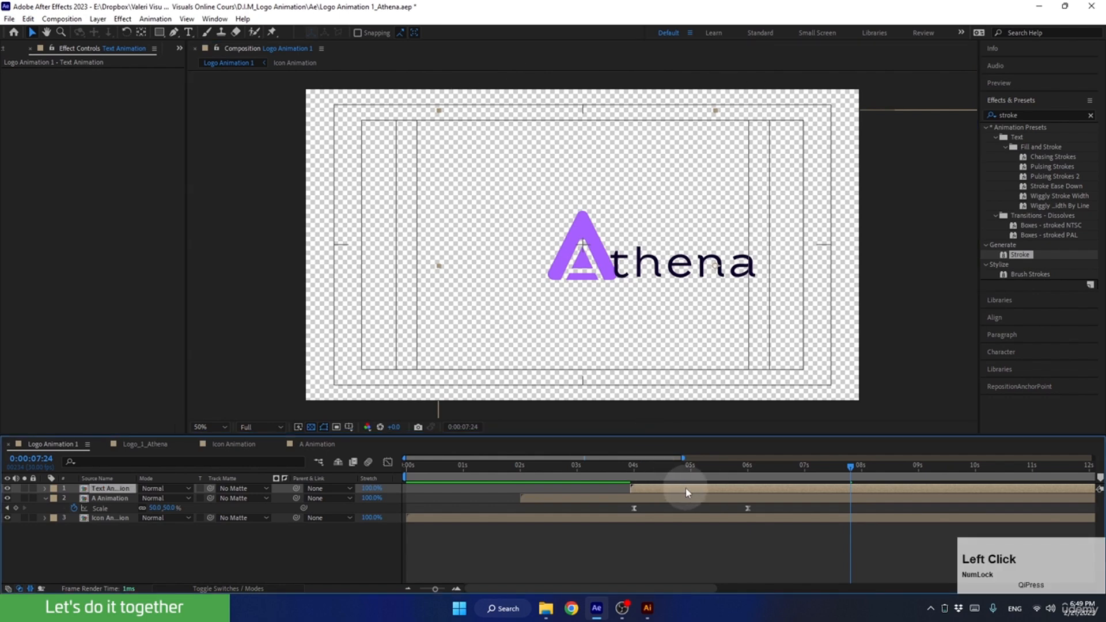
pyautogui.doubleClick(685, 488)
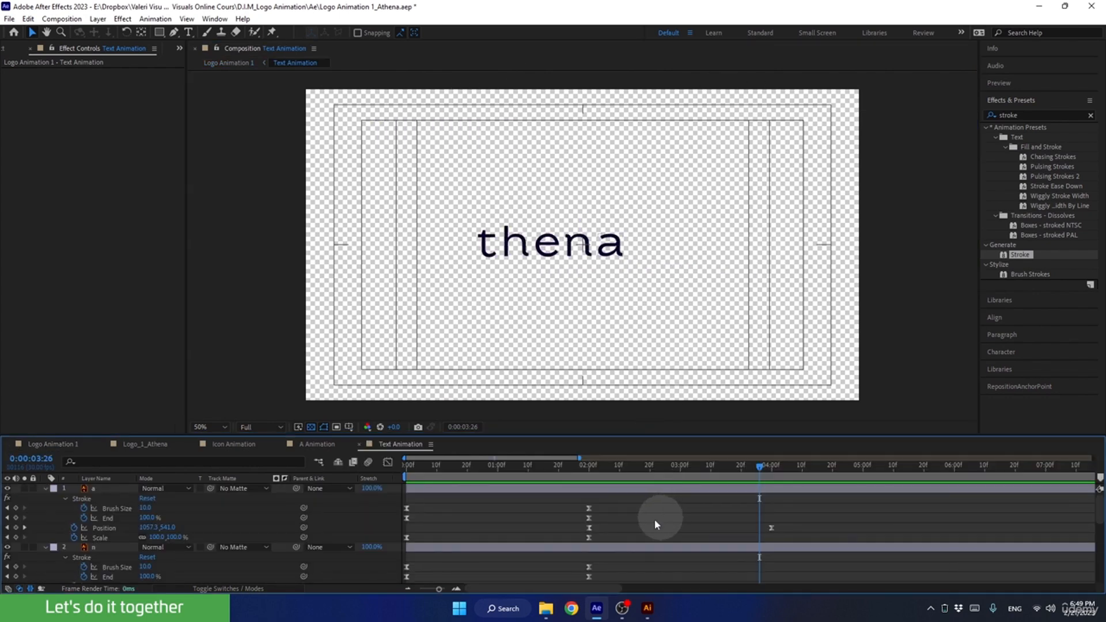
pyautogui.click(45, 488)
pyautogui.click(45, 497)
pyautogui.click(44, 507)
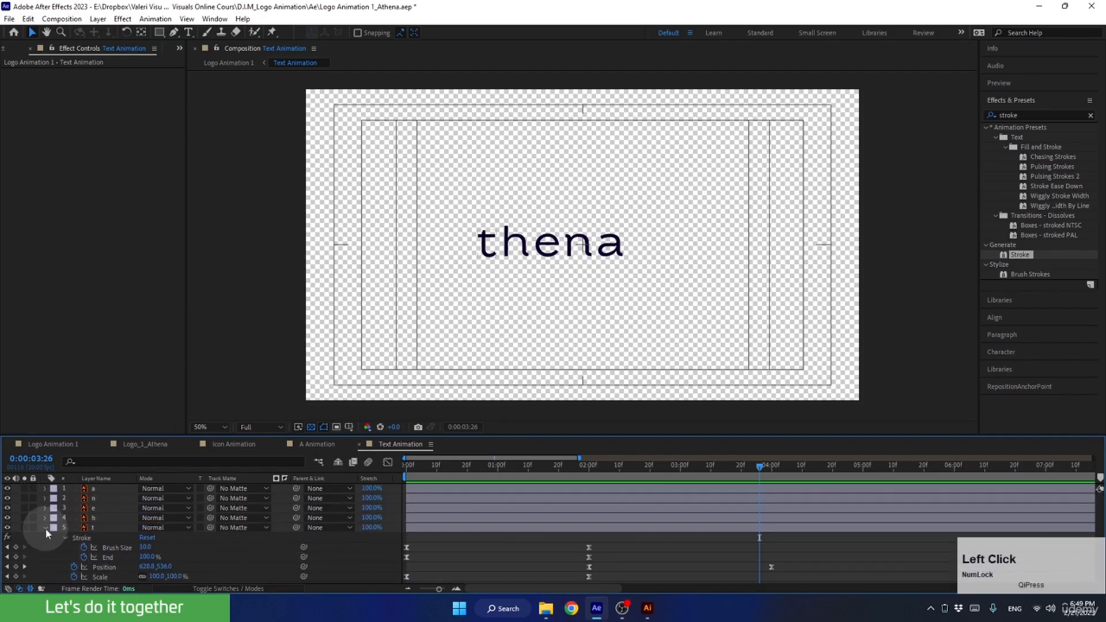
pyautogui.click(44, 517)
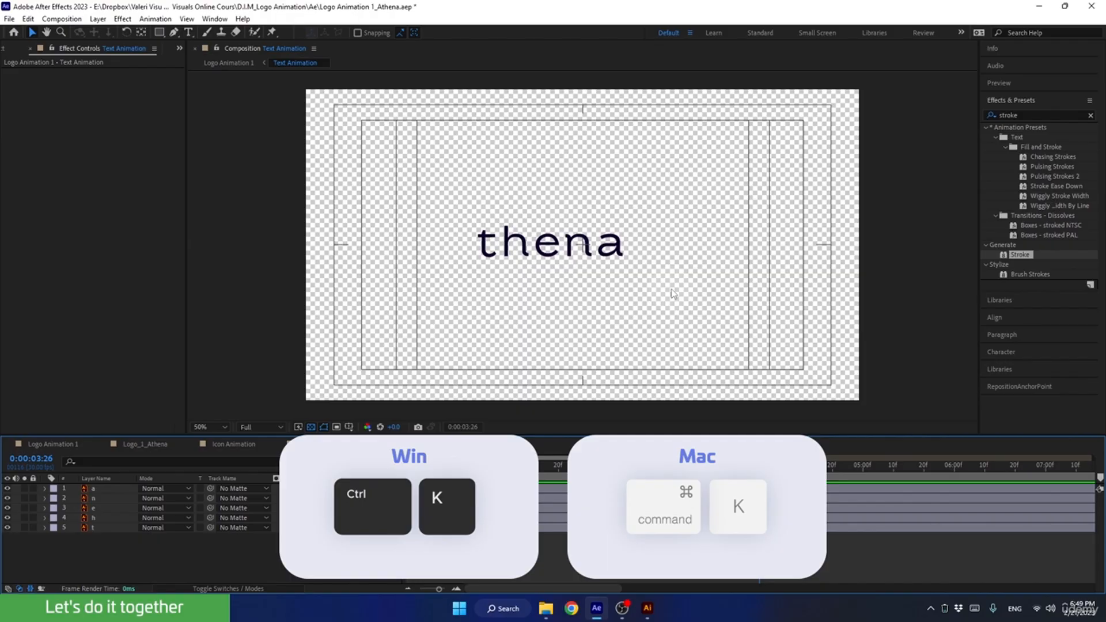
# Set the Text Animation composition's size to 1200 px wide and 300 px high.
pyautogui.hotkey('ctrl', 'k')
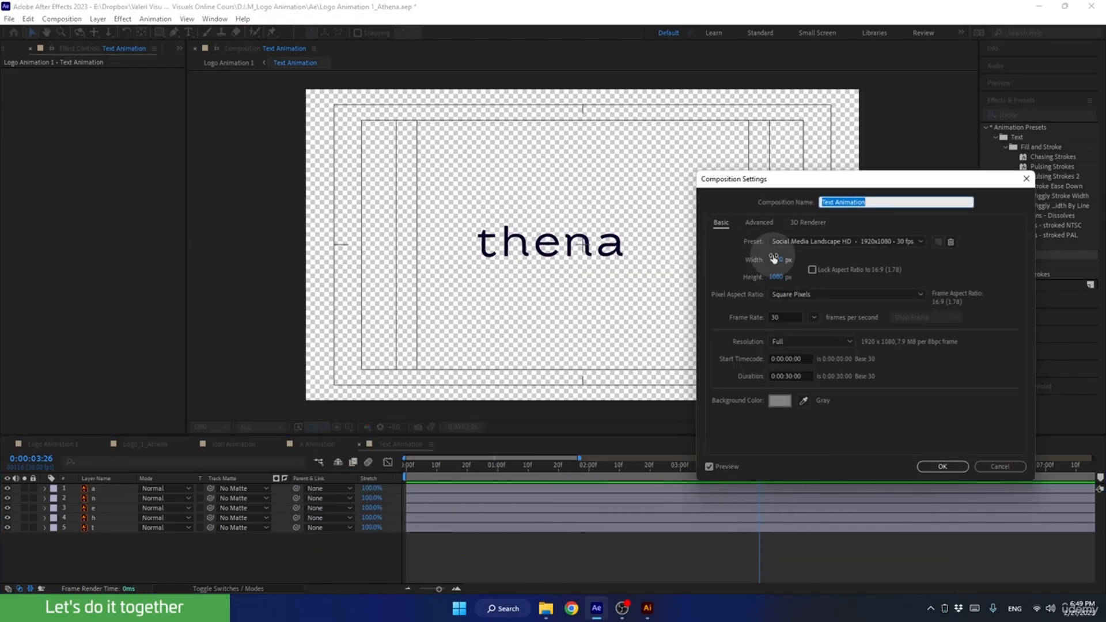
pyautogui.moveTo(774, 259); pyautogui.dragTo(733, 266)
pyautogui.click(774, 277)
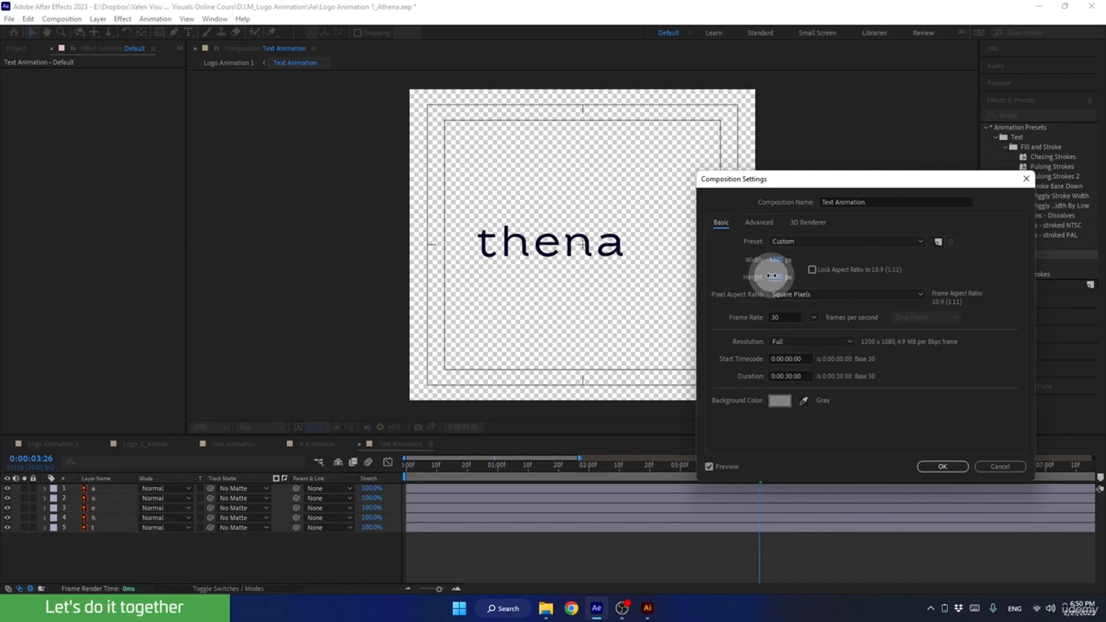
pyautogui.write('600')
pyautogui.click(736, 269)
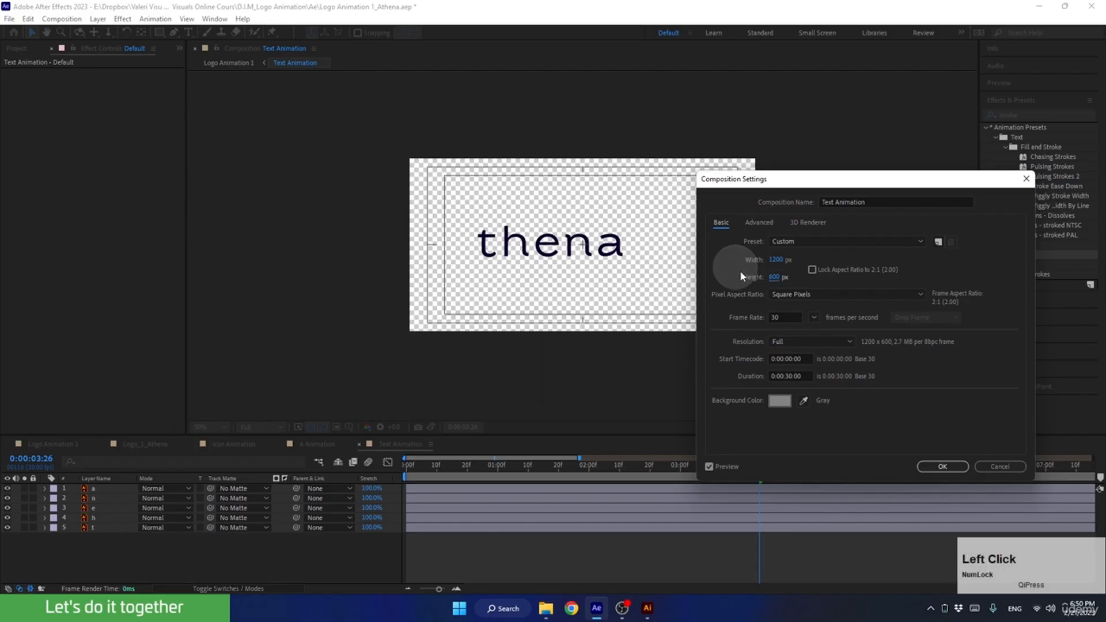
pyautogui.write('300')
pyautogui.click(728, 271)
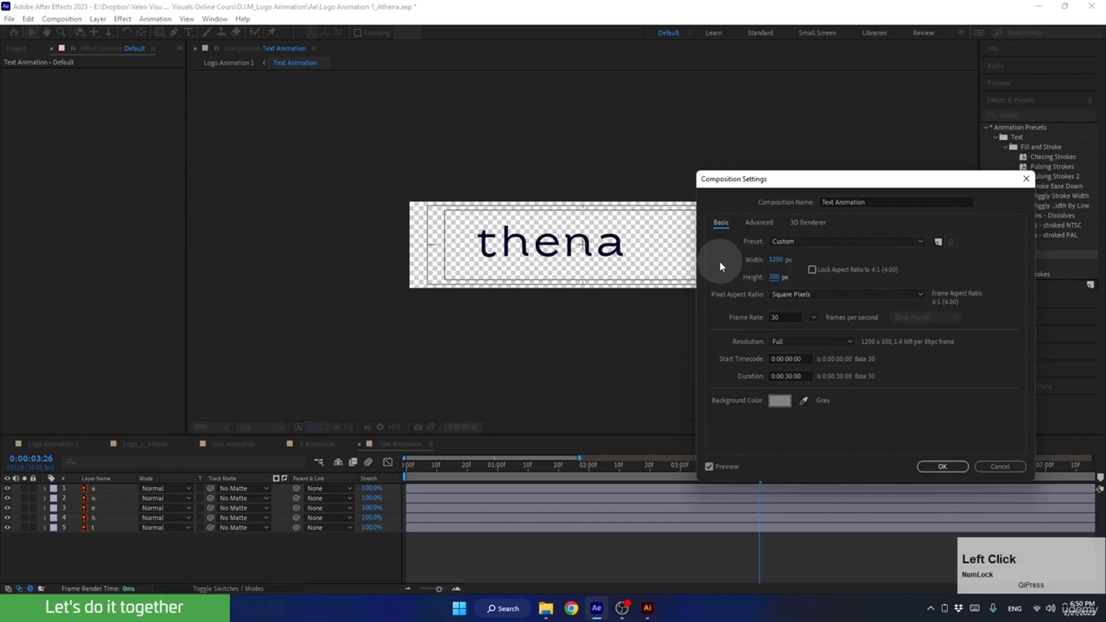
pyautogui.click(939, 467)
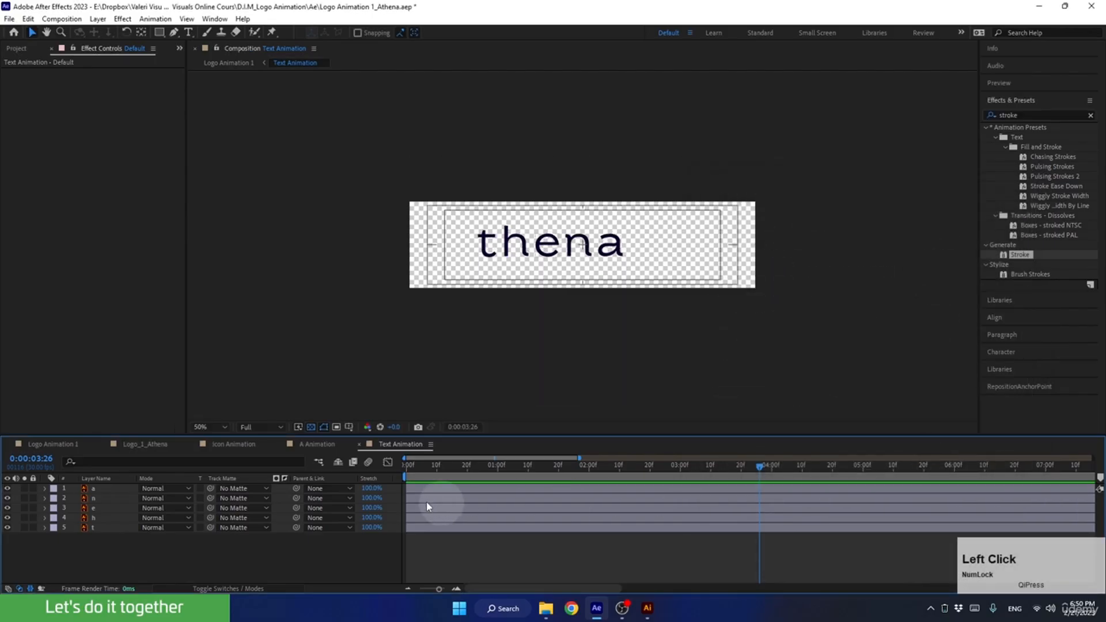
# In Logo Animation 1 at 0:00:08:00, move the Text Animation layer left so "thena" overlaps the A, and lower it slightly.
pyautogui.click(52, 444)
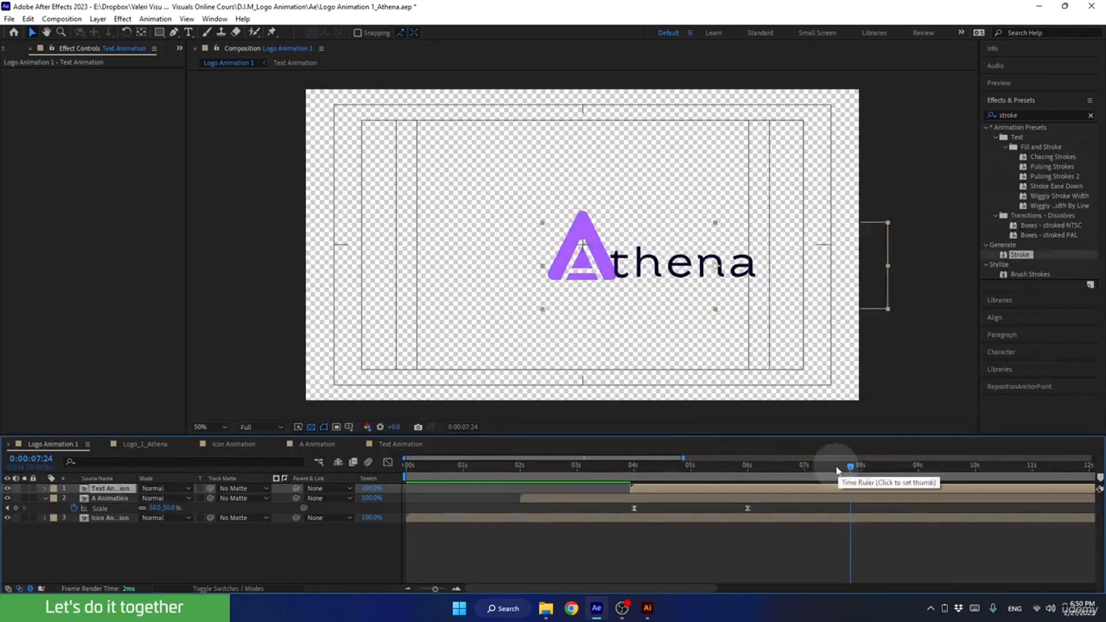
pyautogui.moveTo(835, 467); pyautogui.dragTo(865, 468)
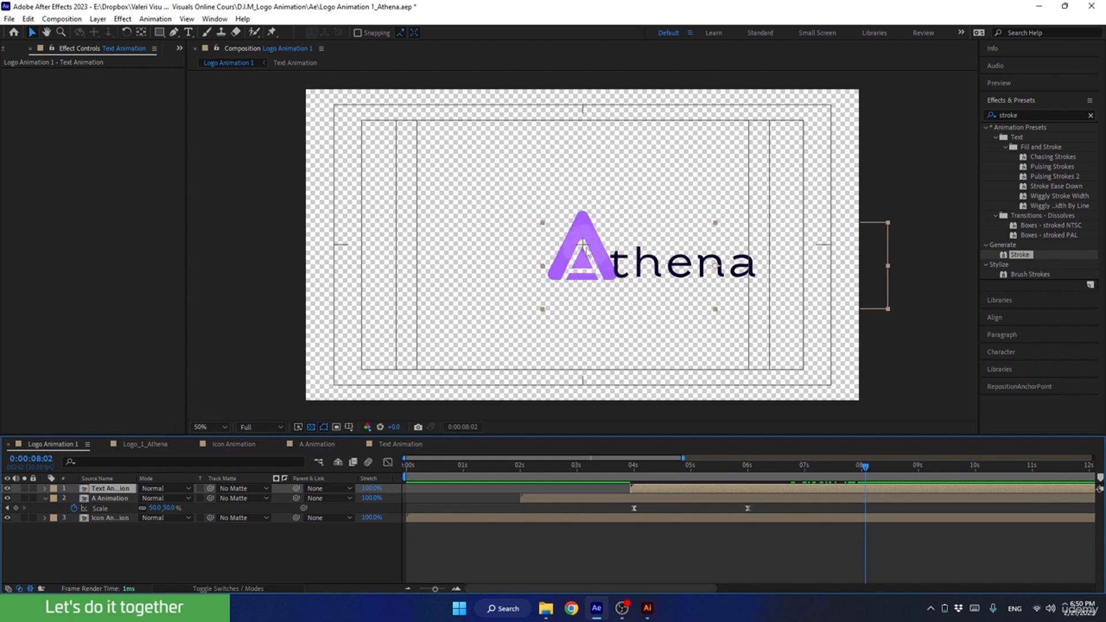
pyautogui.click(551, 266)
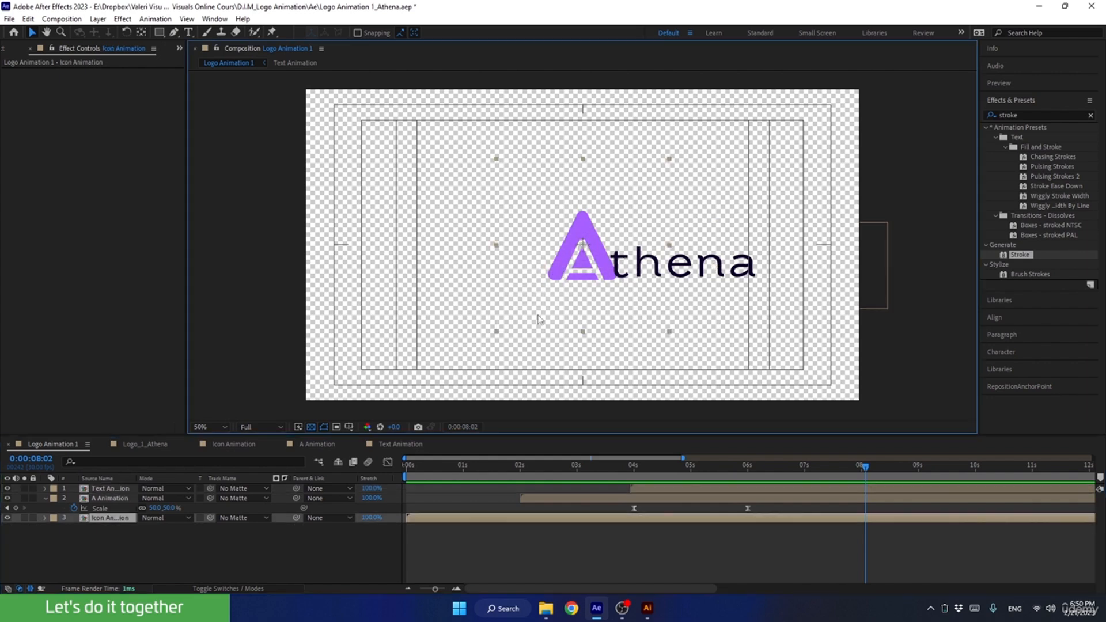
pyautogui.click(121, 499)
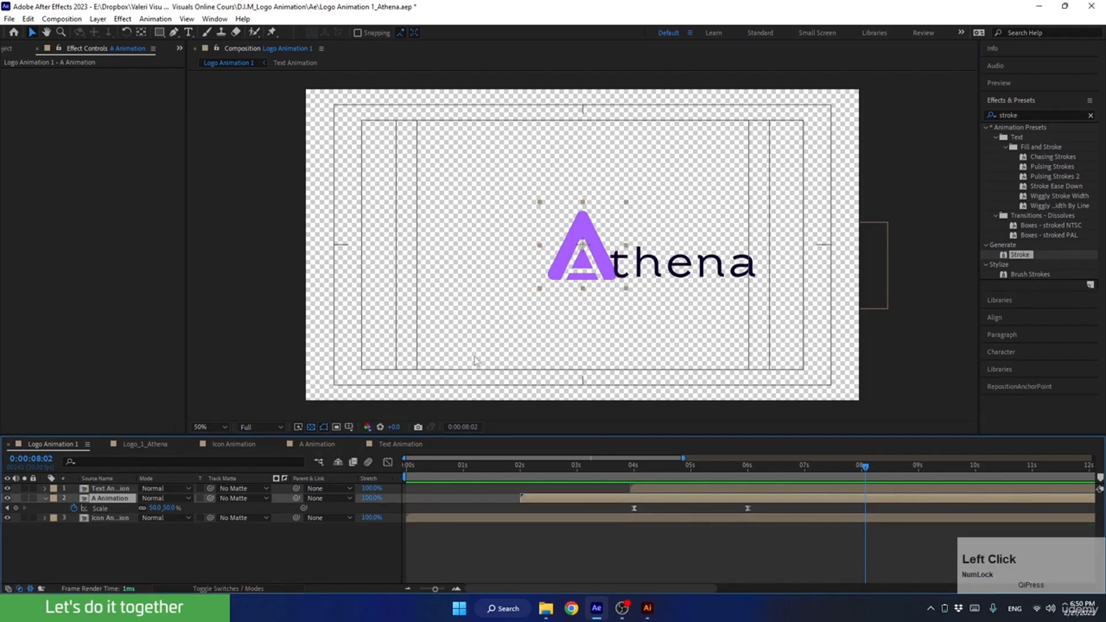
pyautogui.moveTo(865, 466)
pyautogui.mouseDown()
pyautogui.moveTo(728, 470)
pyautogui.moveTo(862, 475)
pyautogui.mouseUp()
pyautogui.click(680, 264)
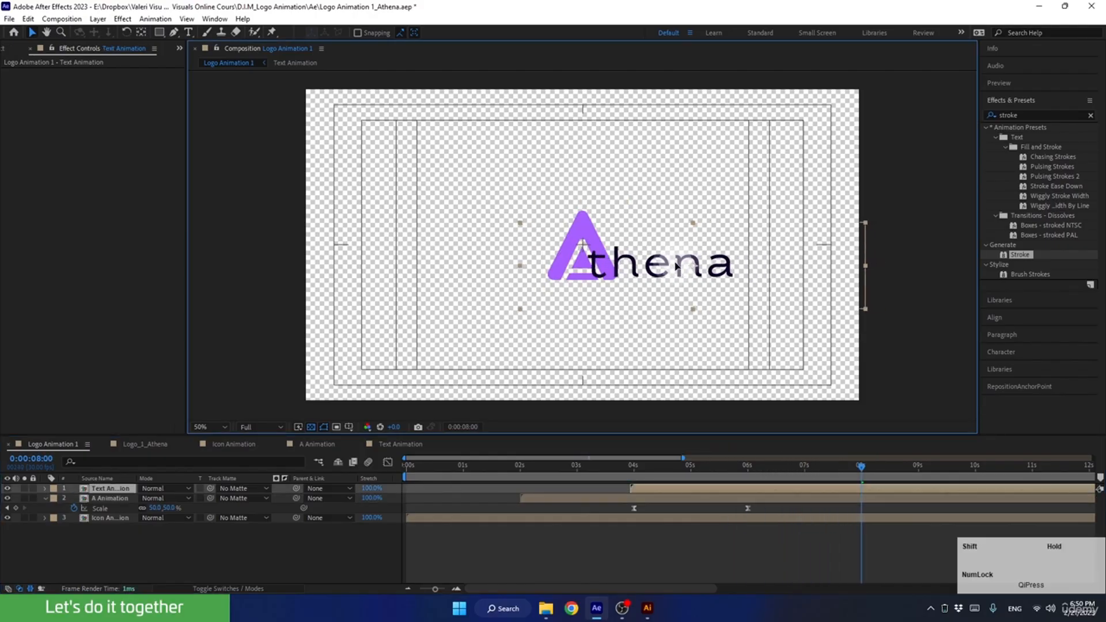
pyautogui.moveTo(677, 267); pyautogui.dragTo(668, 266)
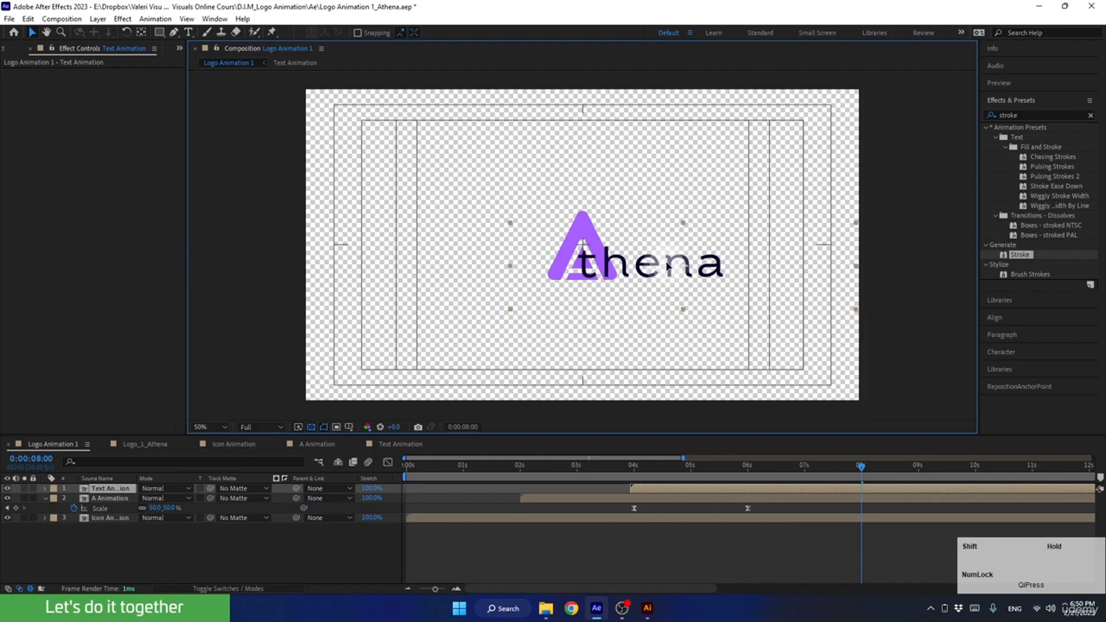
pyautogui.press('Down')
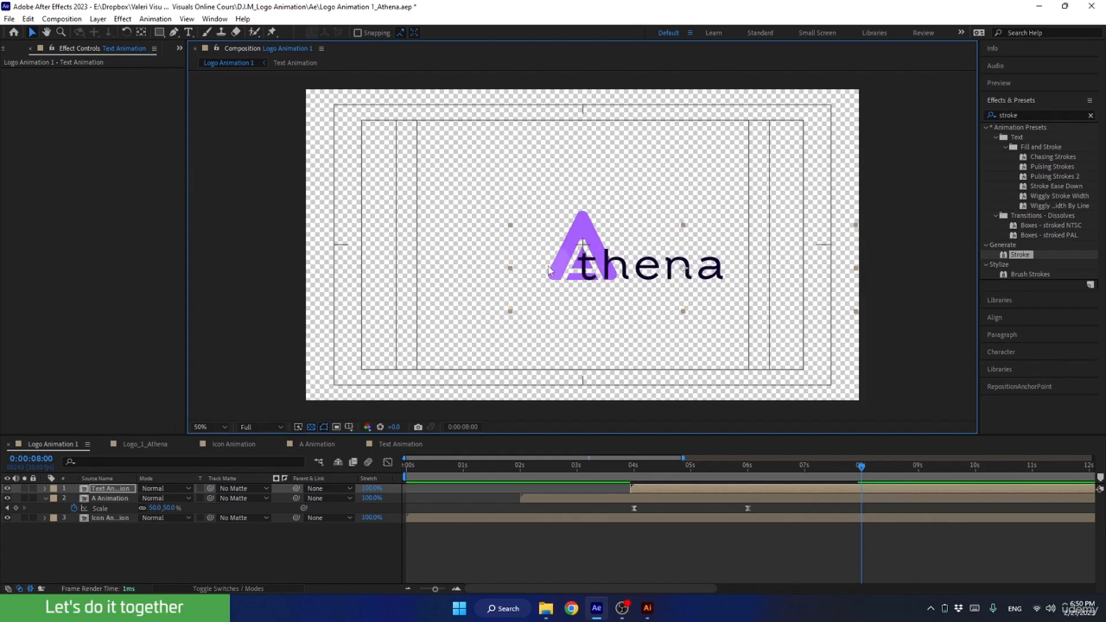
# Keyframe the A Animation layer's Position at 0:00:06:00, and move the A left to 730, 540 at 0:00:08:00.
pyautogui.click(577, 222)
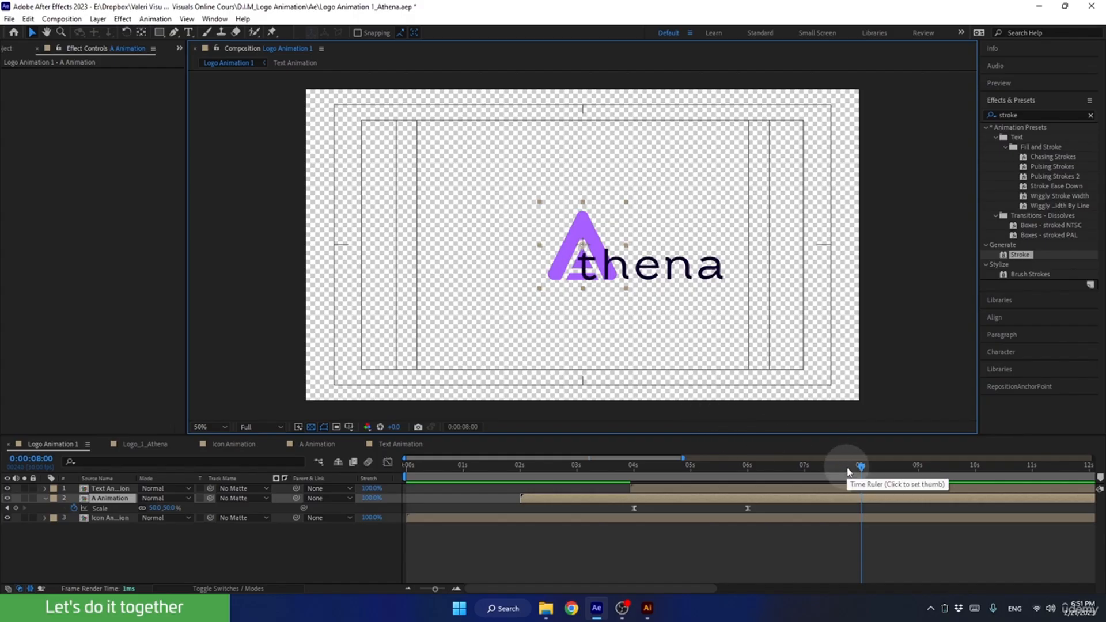
pyautogui.moveTo(857, 467); pyautogui.dragTo(726, 482)
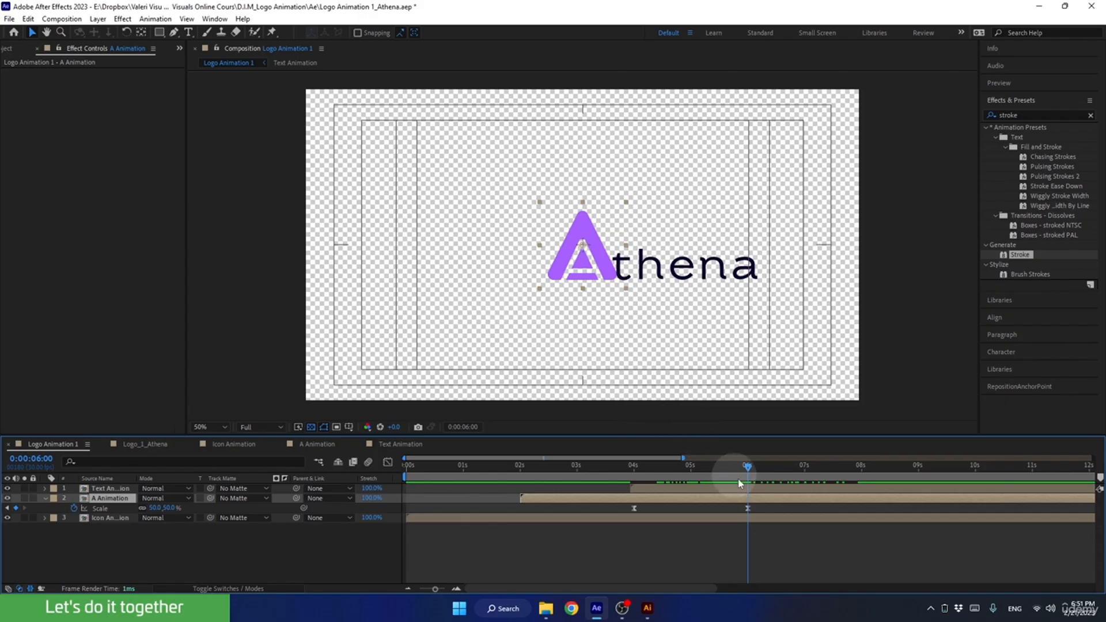
pyautogui.press('p')
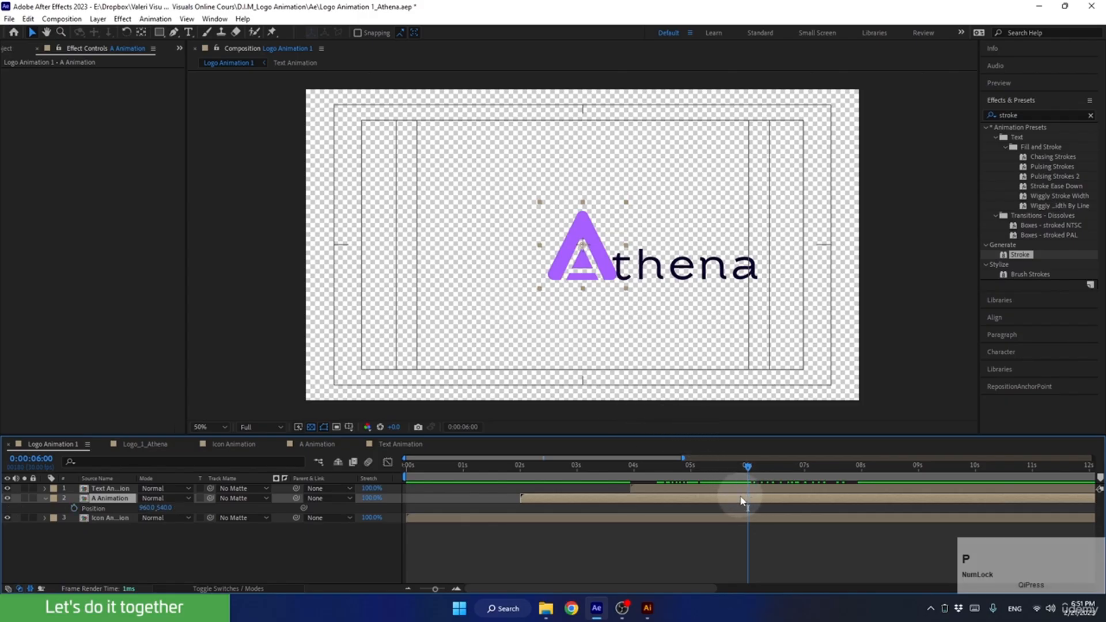
pyautogui.click(74, 508)
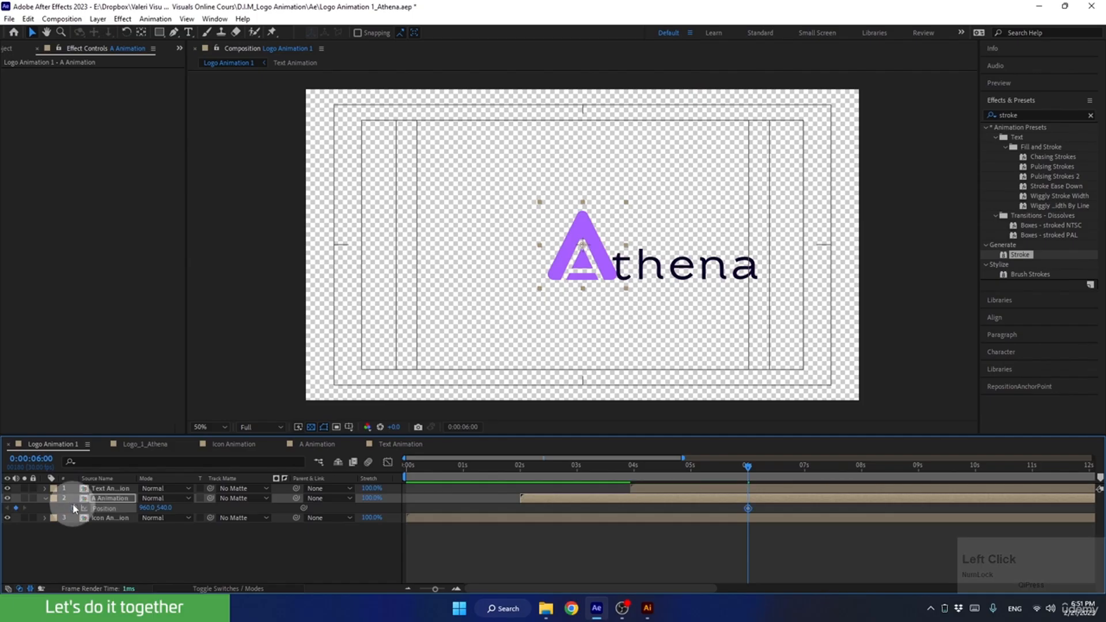
pyautogui.click(758, 466)
pyautogui.moveTo(759, 470); pyautogui.dragTo(862, 479)
pyautogui.moveTo(567, 267); pyautogui.dragTo(500, 277)
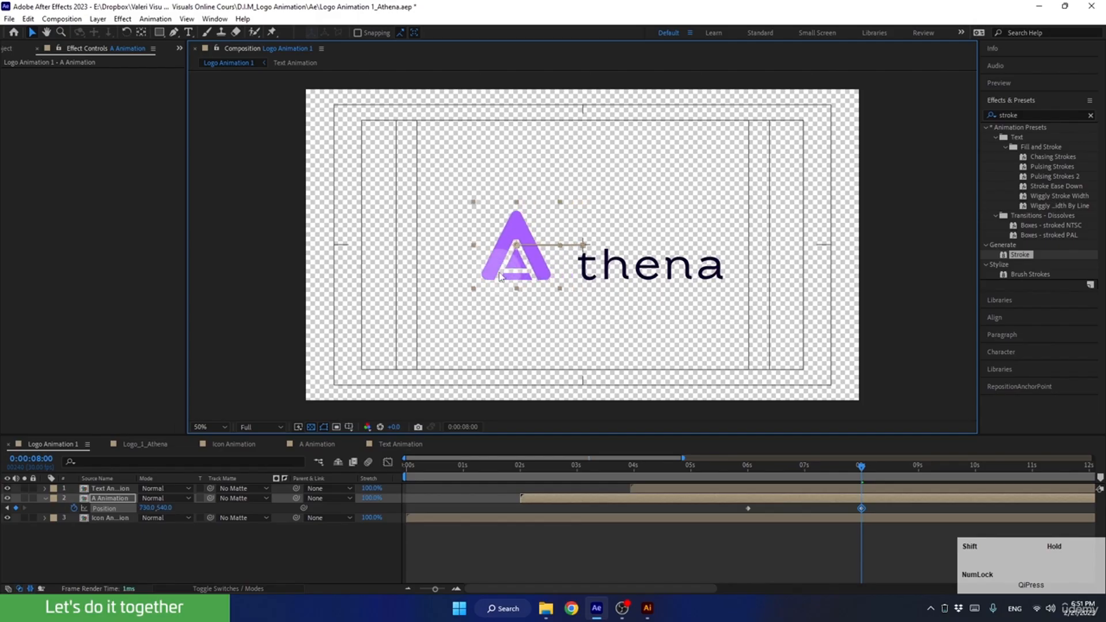
# Tighten the gap at 0:00:08:00 by shifting "thena" slightly left and the A slightly right.
pyautogui.moveTo(626, 273)
pyautogui.mouseDown()
pyautogui.moveTo(602, 275)
pyautogui.moveTo(615, 277)
pyautogui.mouseUp()
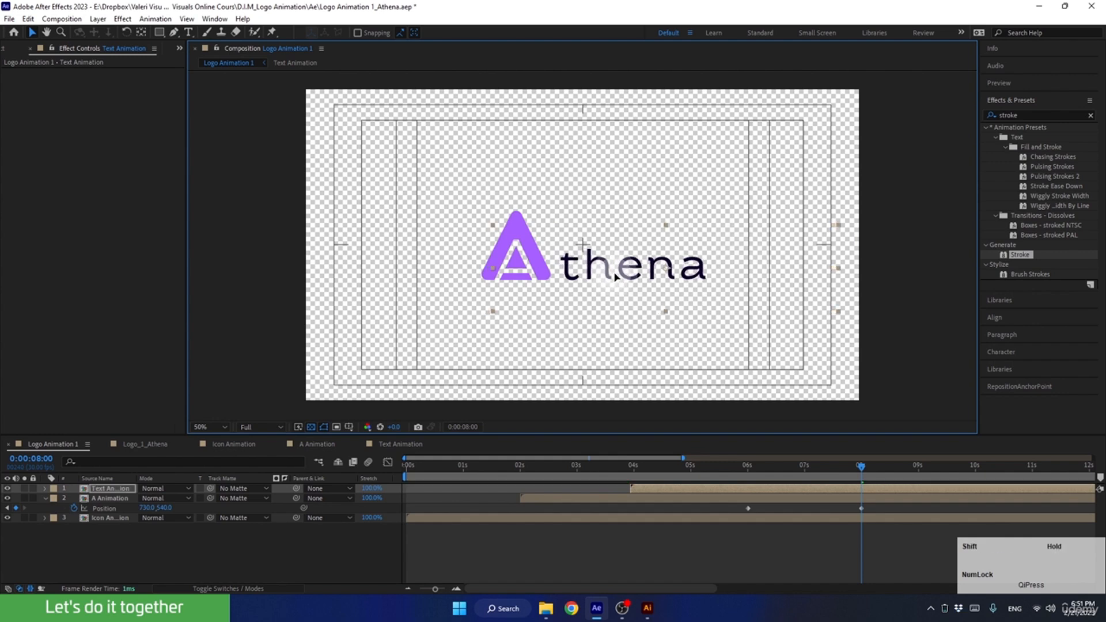
pyautogui.click(483, 267)
pyautogui.moveTo(495, 267); pyautogui.dragTo(500, 268)
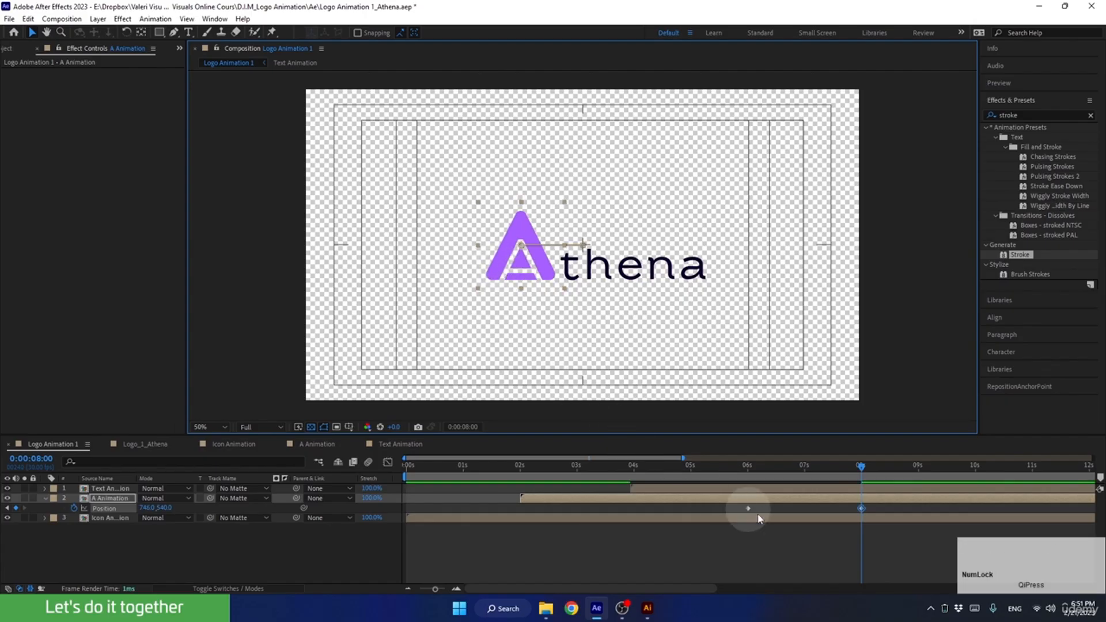
# Ease both Position keyframes of the A Animation layer and set their incoming and outgoing velocity influence to 85%.
pyautogui.moveTo(845, 468); pyautogui.dragTo(818, 466)
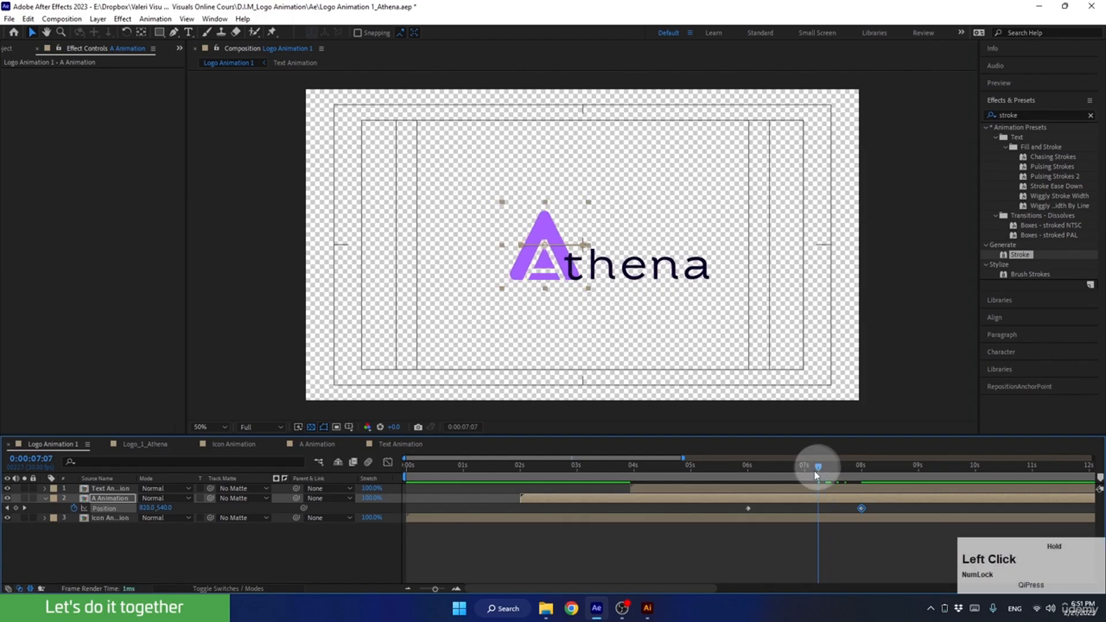
pyautogui.moveTo(736, 506); pyautogui.dragTo(894, 531)
pyautogui.press('F9')
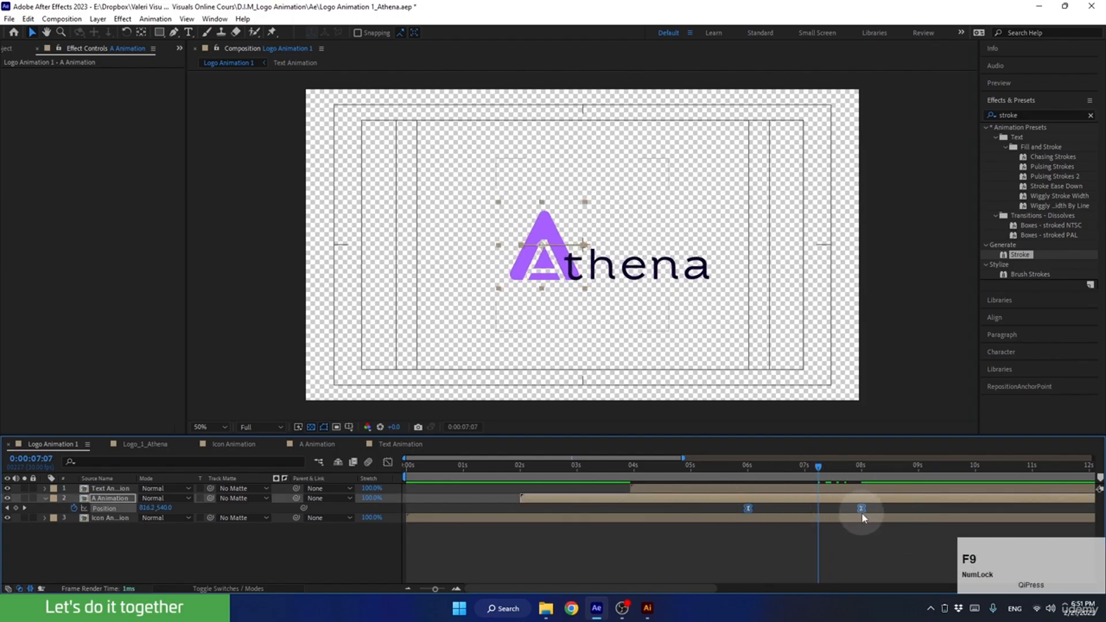
pyautogui.keyDown('alt'); pyautogui.doubleClick(861, 512); pyautogui.keyUp('alt')
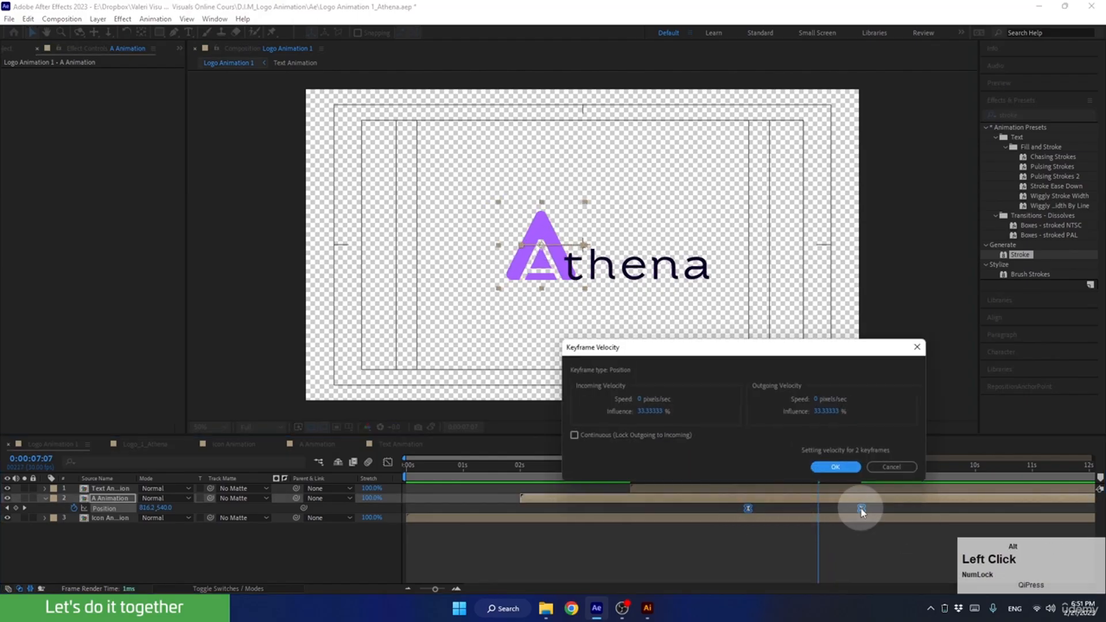
pyautogui.click(824, 413)
pyautogui.write('85')
pyautogui.click(645, 412)
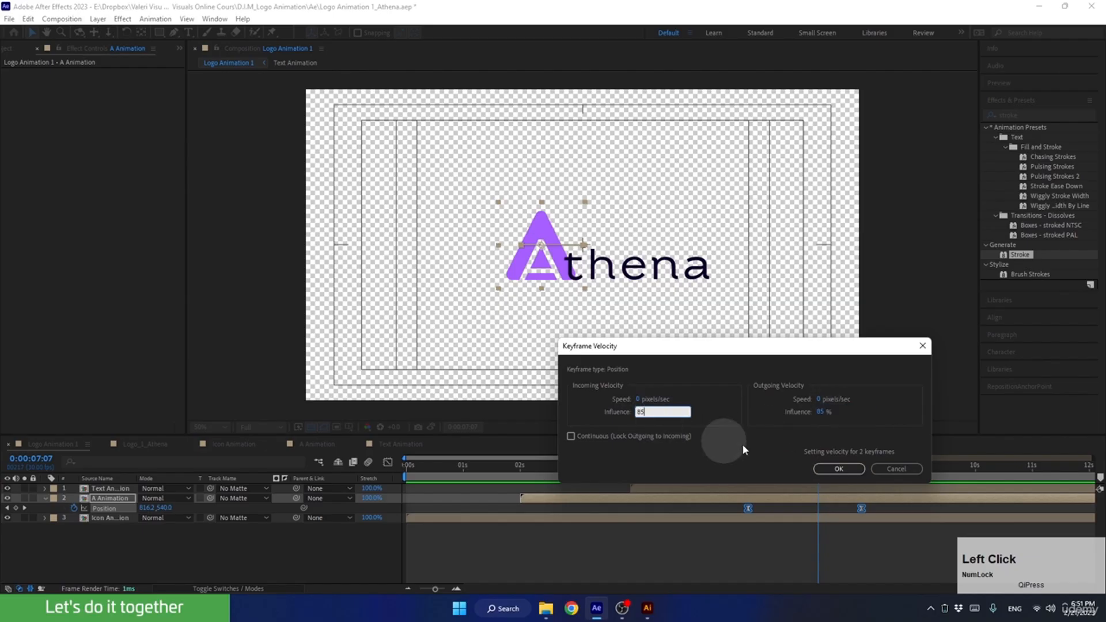
pyautogui.click(838, 469)
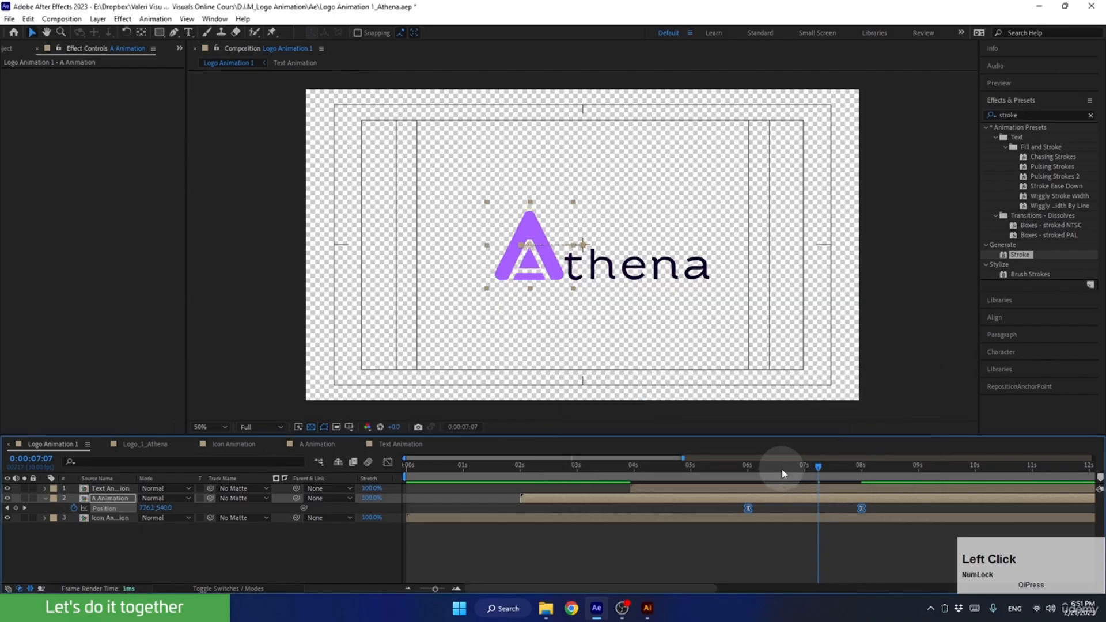
# Open the Text Animation composition, show the Position property of all five letter layers and enlarge the timeline area.
pyautogui.moveTo(815, 467); pyautogui.dragTo(751, 514)
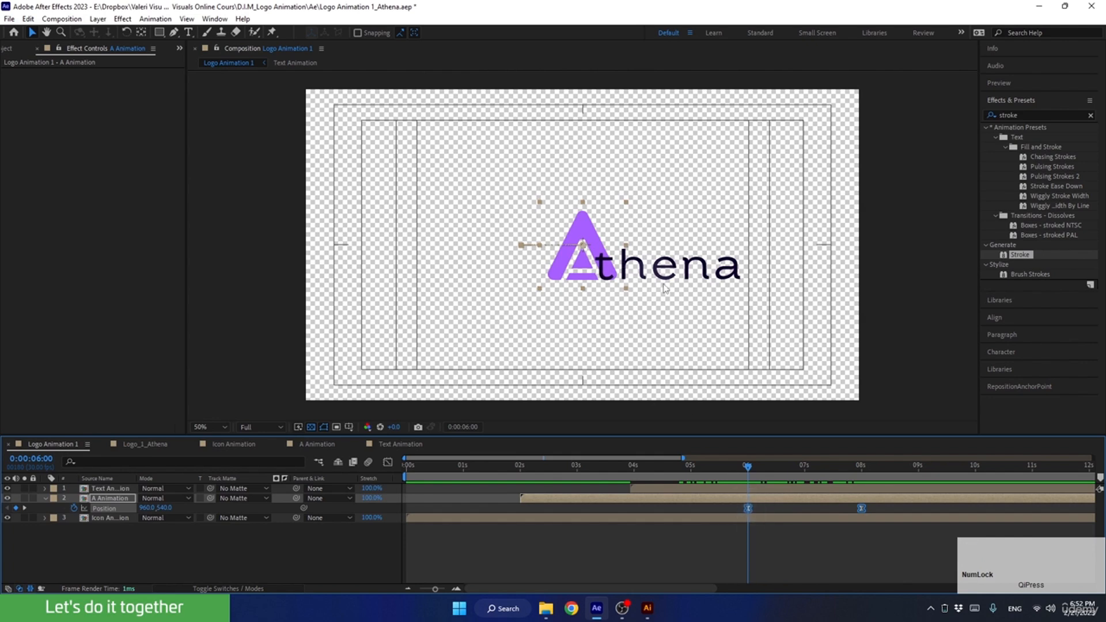
pyautogui.click(664, 281)
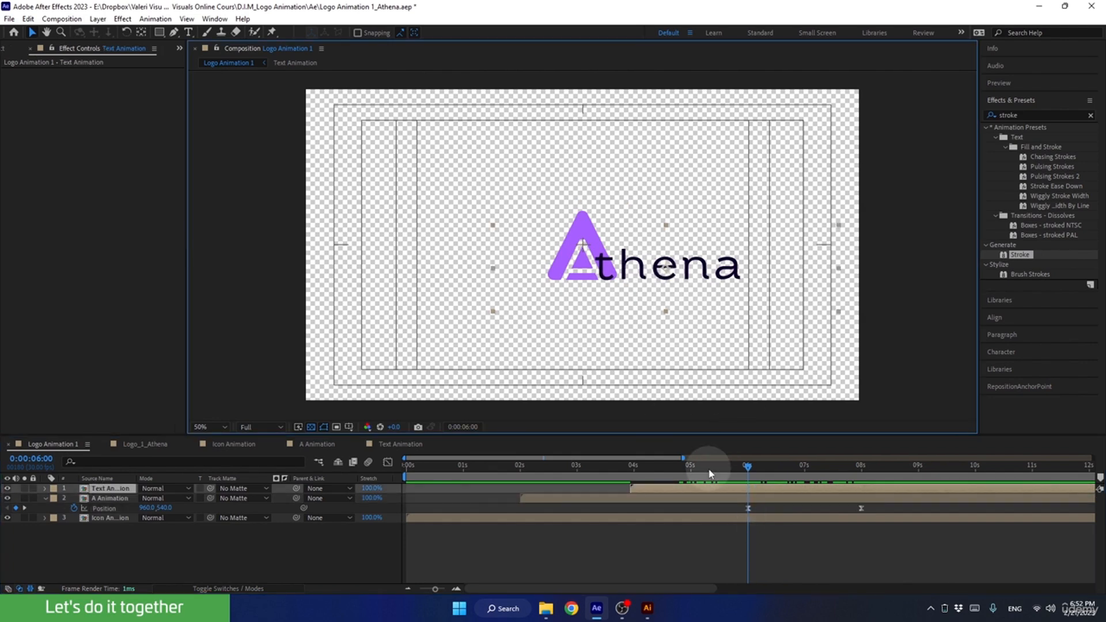
pyautogui.doubleClick(736, 486)
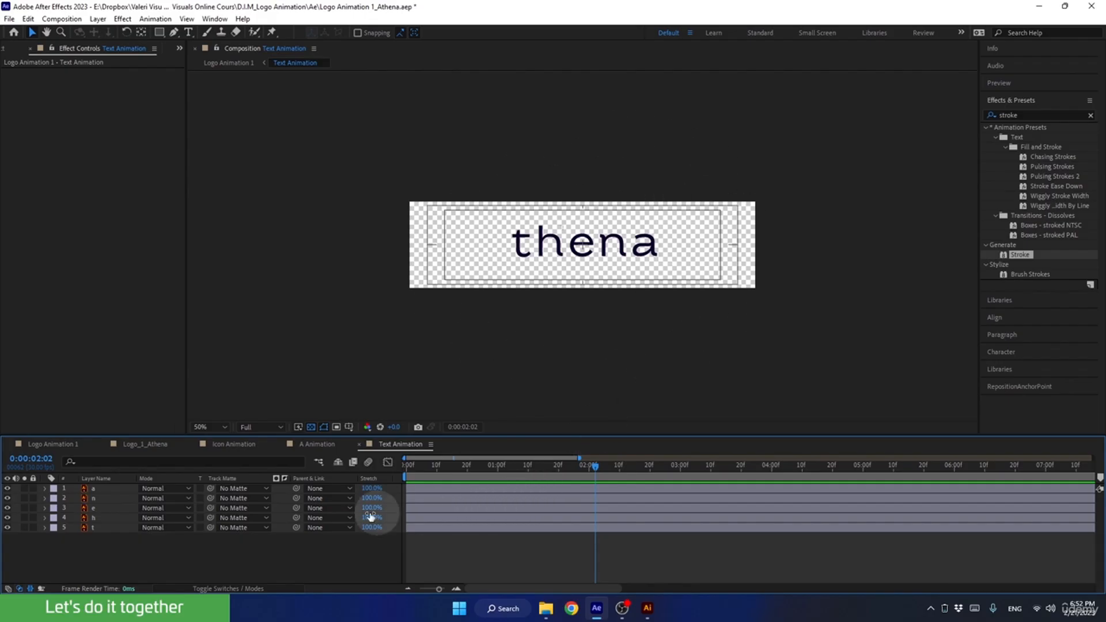
pyautogui.click(119, 488)
pyautogui.keyDown('shift'); pyautogui.click(115, 523); pyautogui.keyUp('shift')
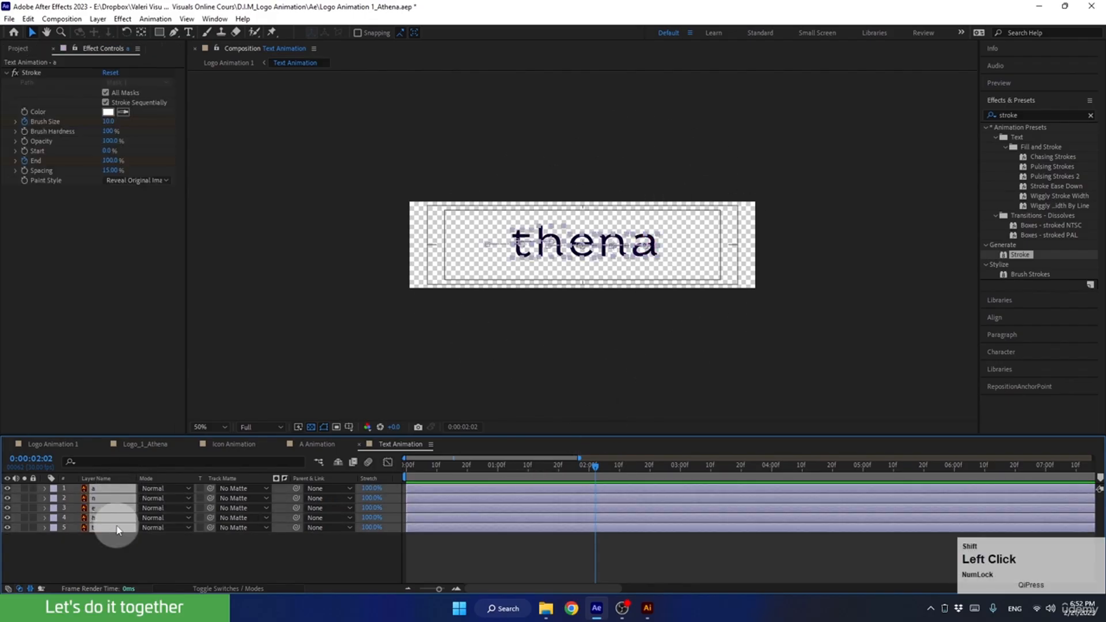
pyautogui.press('p')
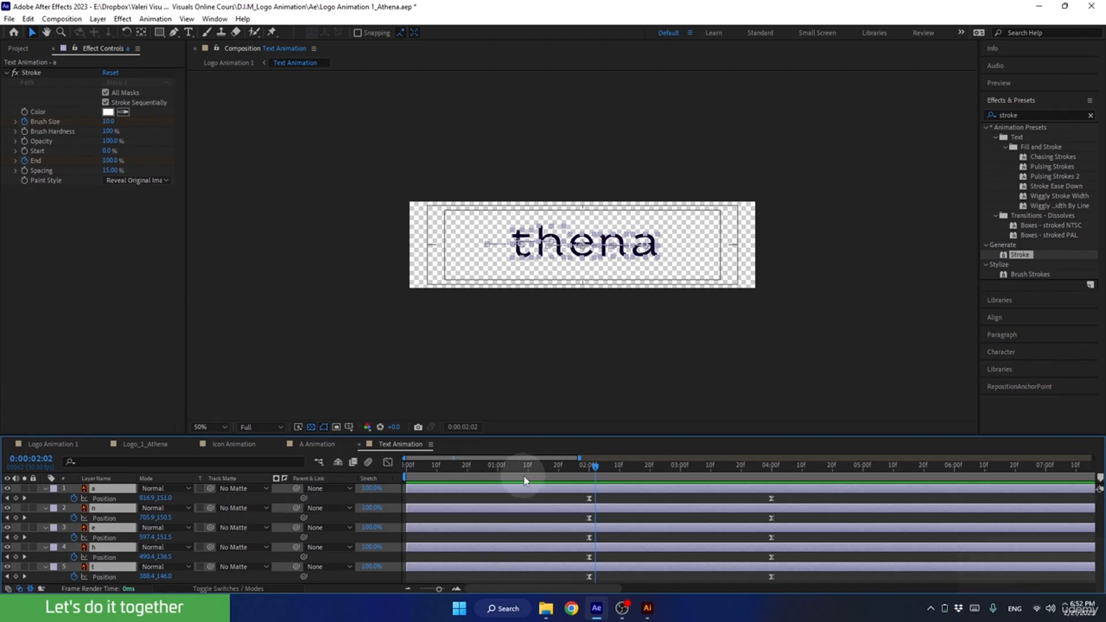
pyautogui.moveTo(565, 435); pyautogui.dragTo(563, 389)
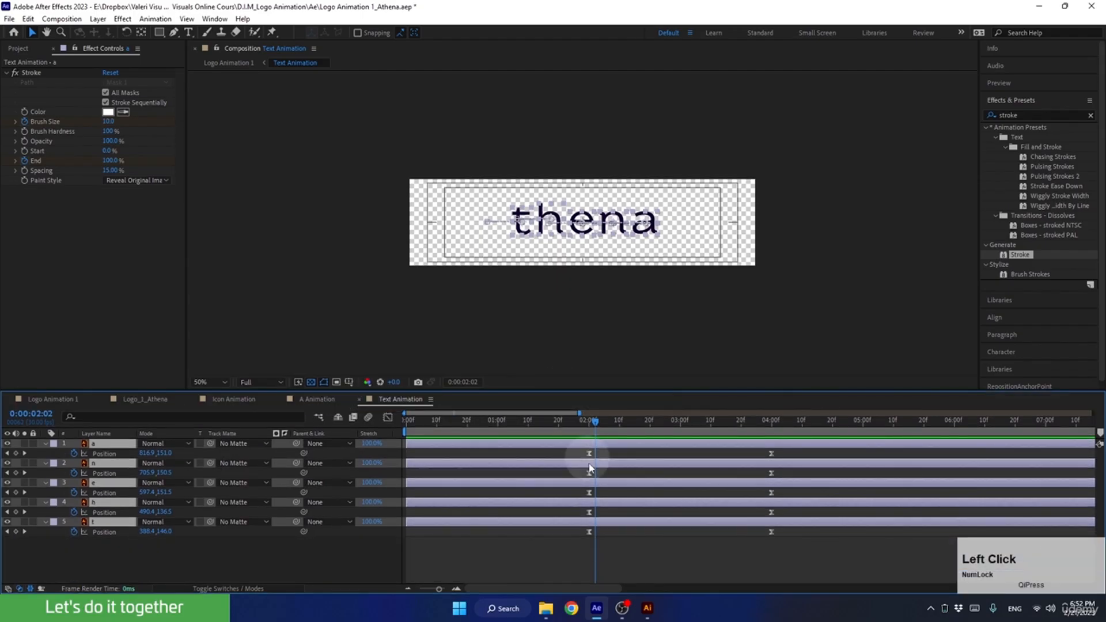
# Try shifting all letters right with extra Position keyframes at 0:00:02:13, and delete those keyframes.
pyautogui.moveTo(595, 424); pyautogui.dragTo(629, 423)
pyautogui.moveTo(603, 225); pyautogui.dragTo(677, 225)
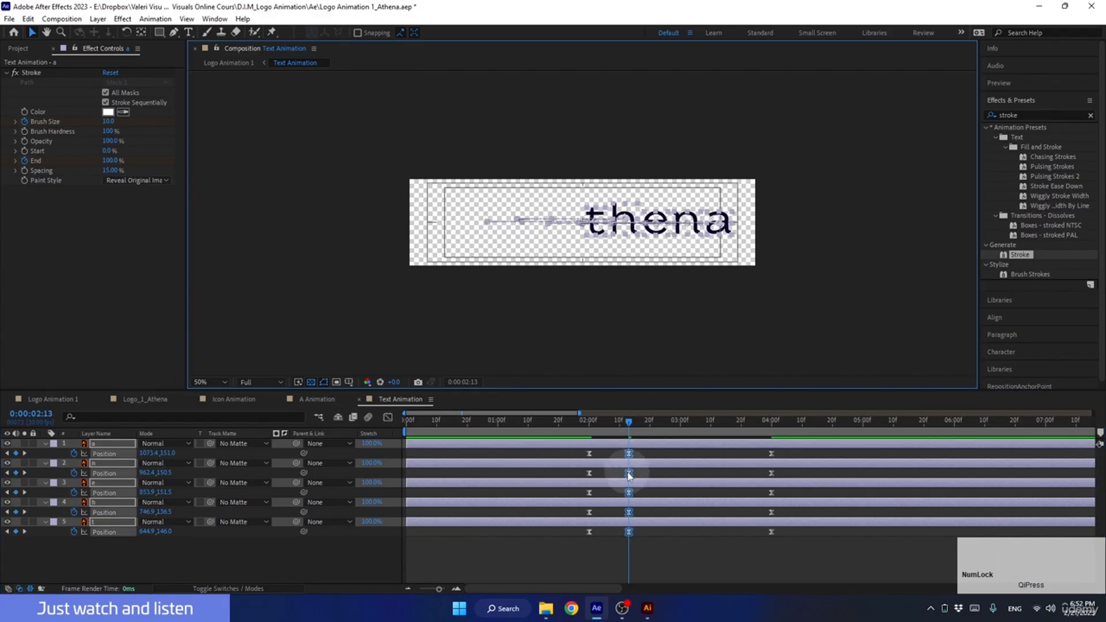
pyautogui.moveTo(576, 423); pyautogui.dragTo(622, 461)
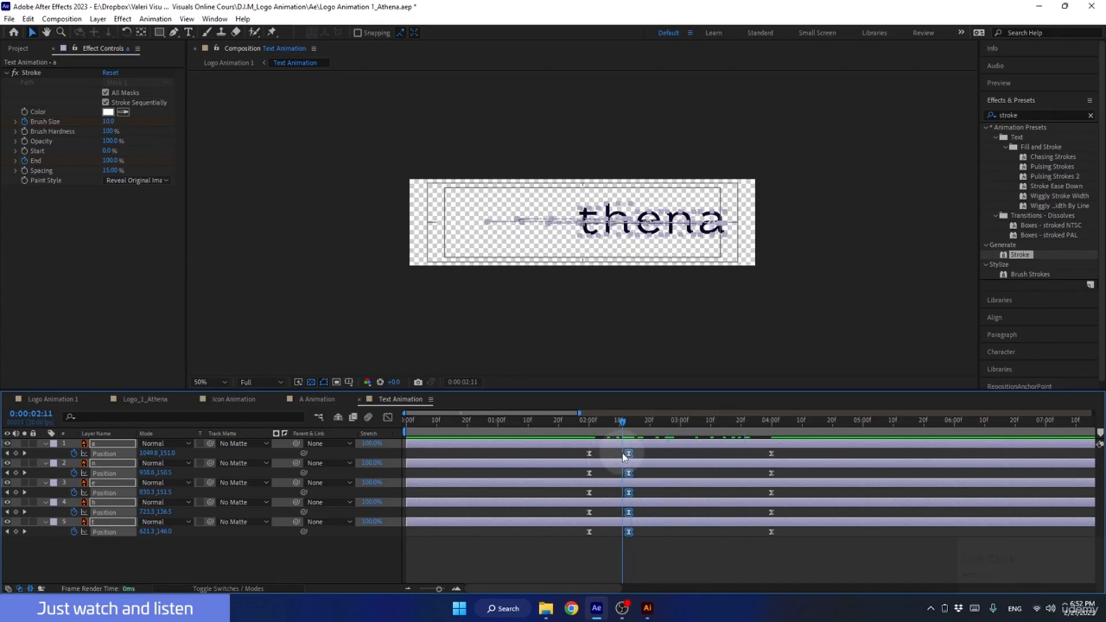
pyautogui.press('Delete')
# Shift the Position keyframes of all letter layers at 0:00:02:00 by 120 px to the right.
pyautogui.moveTo(621, 421); pyautogui.dragTo(588, 421)
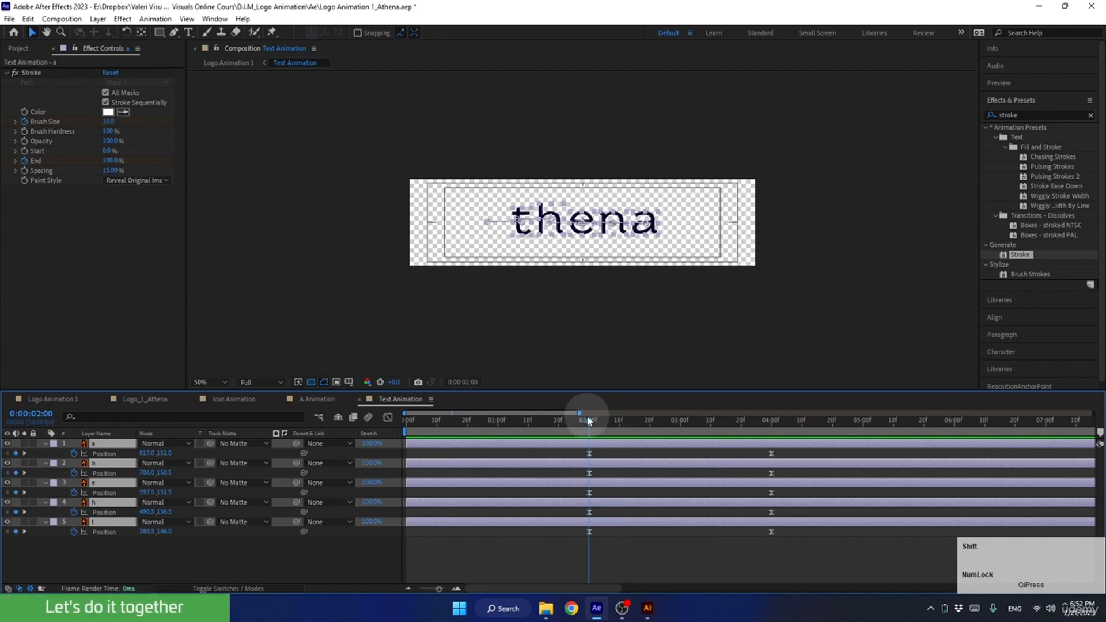
pyautogui.click(590, 532)
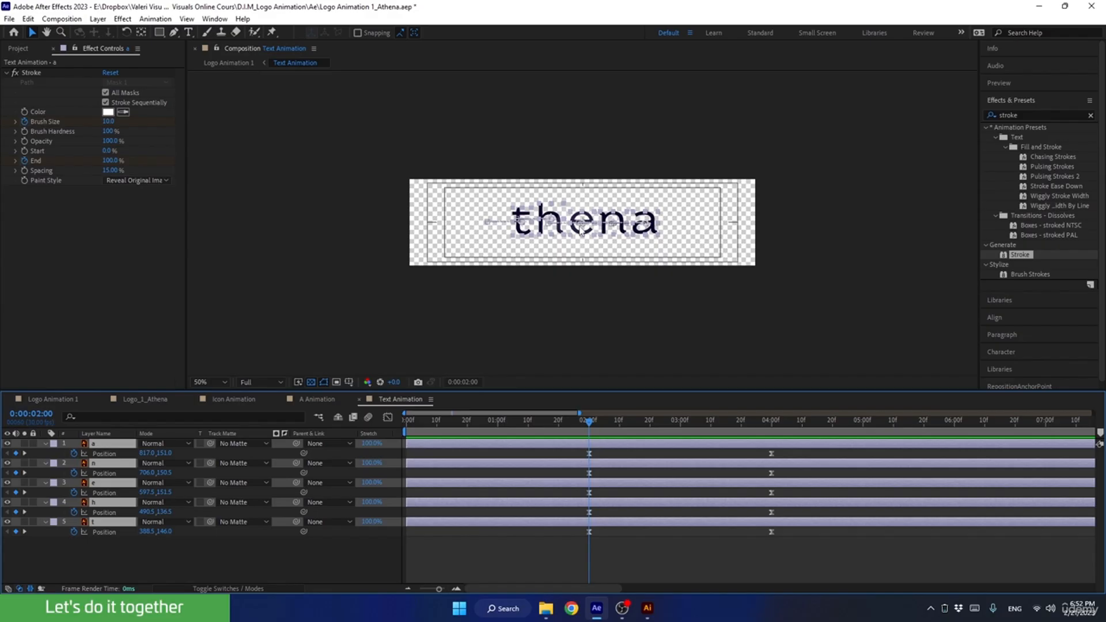
pyautogui.hotkey('shift', 'Right')
pyautogui.hotkey('shift', 'Right')
pyautogui.hotkey('shift', 'Right')
pyautogui.hotkey('shift', 'Right')
pyautogui.hotkey('shift', 'Right')
pyautogui.hotkey('shift', 'Right')
pyautogui.hotkey('shift', 'Right')
pyautogui.hotkey('shift', 'Right')
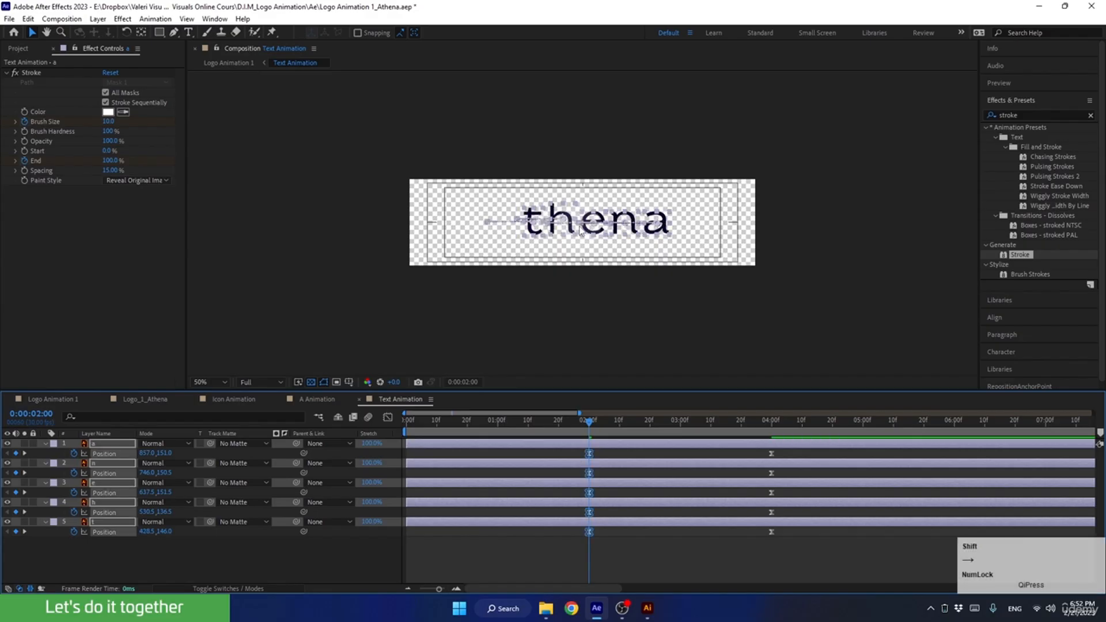
pyautogui.hotkey('shift', 'Right')
pyautogui.hotkey('shift', 'Right')
pyautogui.hotkey('shift', 'Right')
pyautogui.hotkey('shift', 'Right')
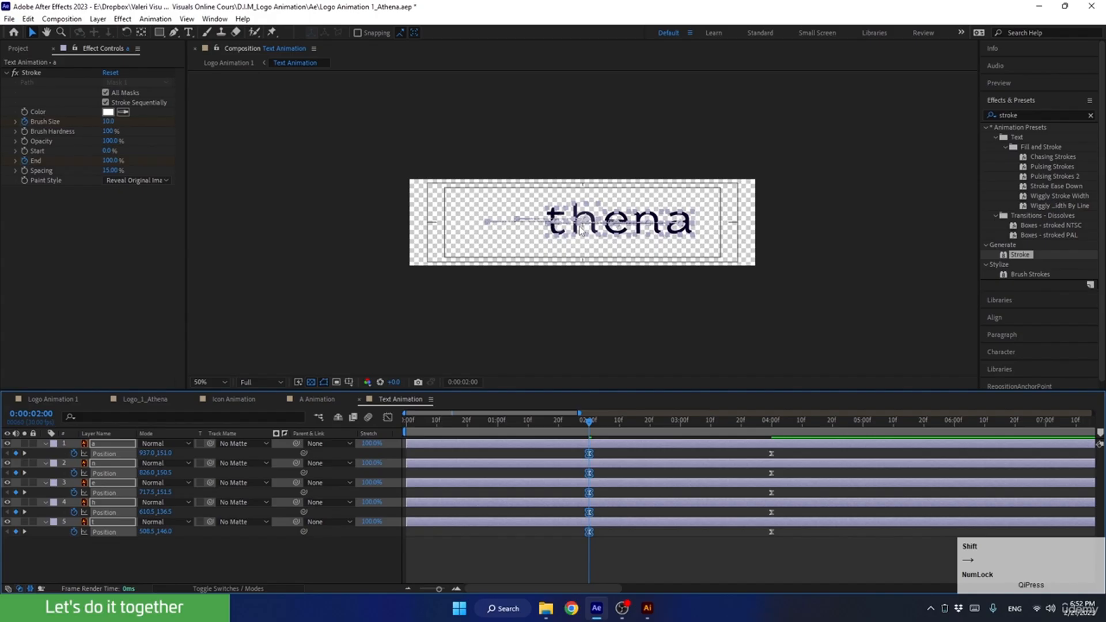
# Check the spacing in Logo Animation 1 and move the letters' Position keyframes at 0:00:02:00 in Text Animation 20 px back left.
pyautogui.click(56, 406)
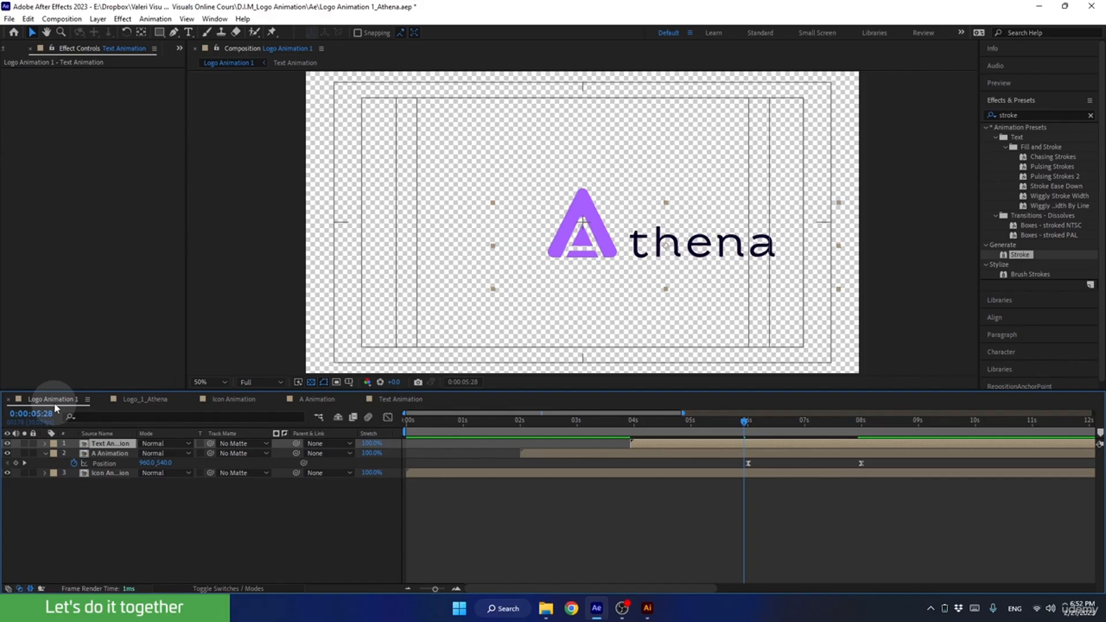
pyautogui.click(402, 402)
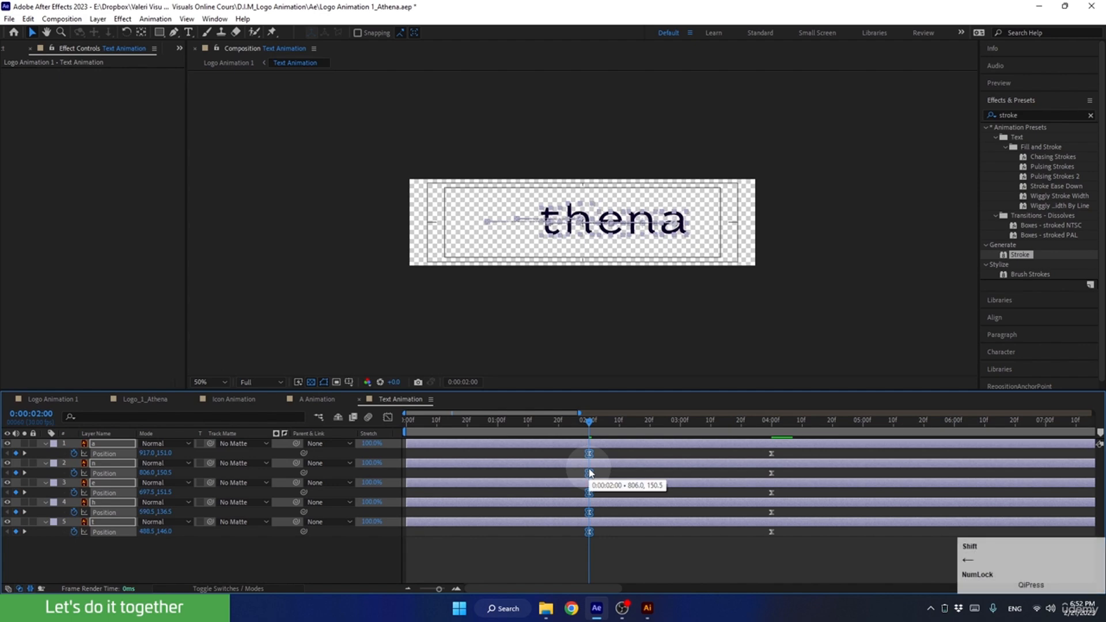
pyautogui.click(40, 400)
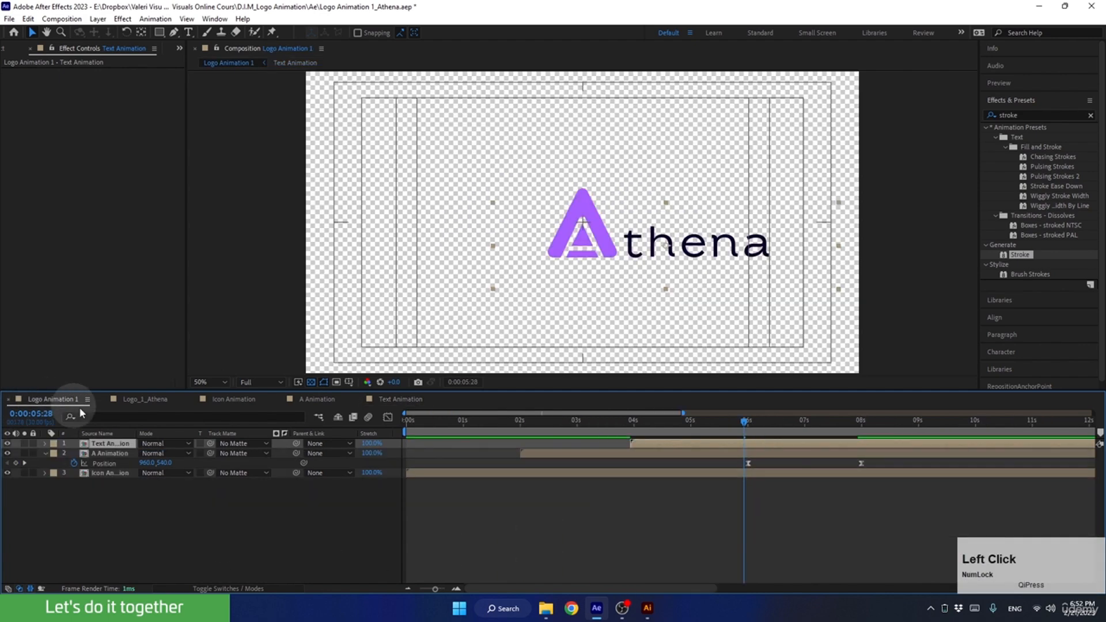
pyautogui.moveTo(744, 425); pyautogui.dragTo(798, 443)
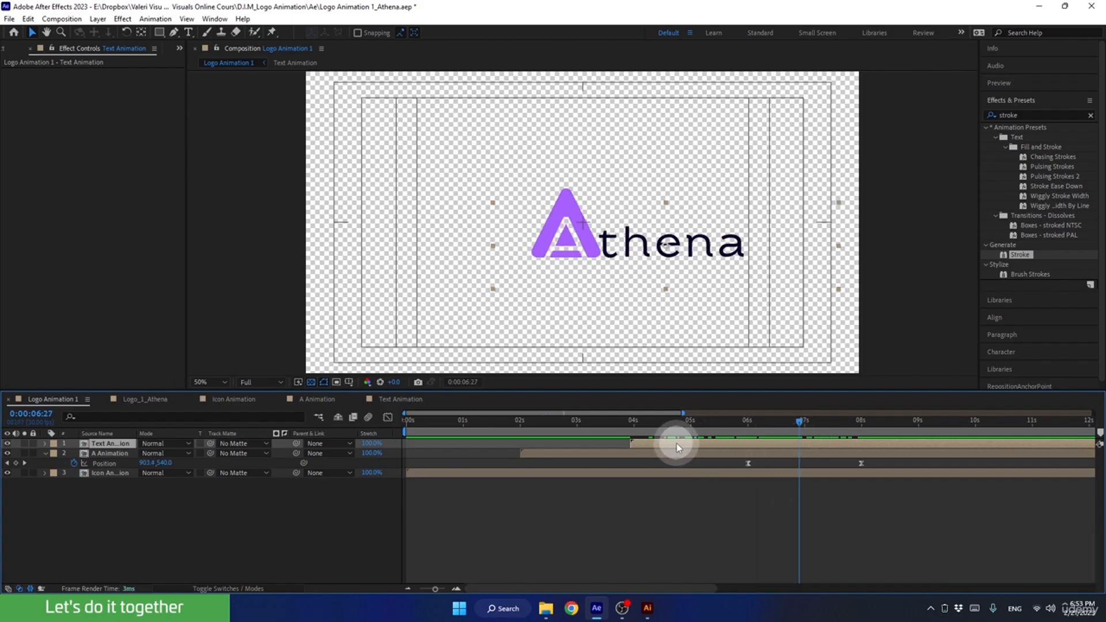
# Slide the Text Animation layer in Logo Animation 1 to start at about 0:00:04:10 and preview its timing against the A's slide.
pyautogui.moveTo(677, 448); pyautogui.dragTo(692, 443)
pyautogui.click(760, 424)
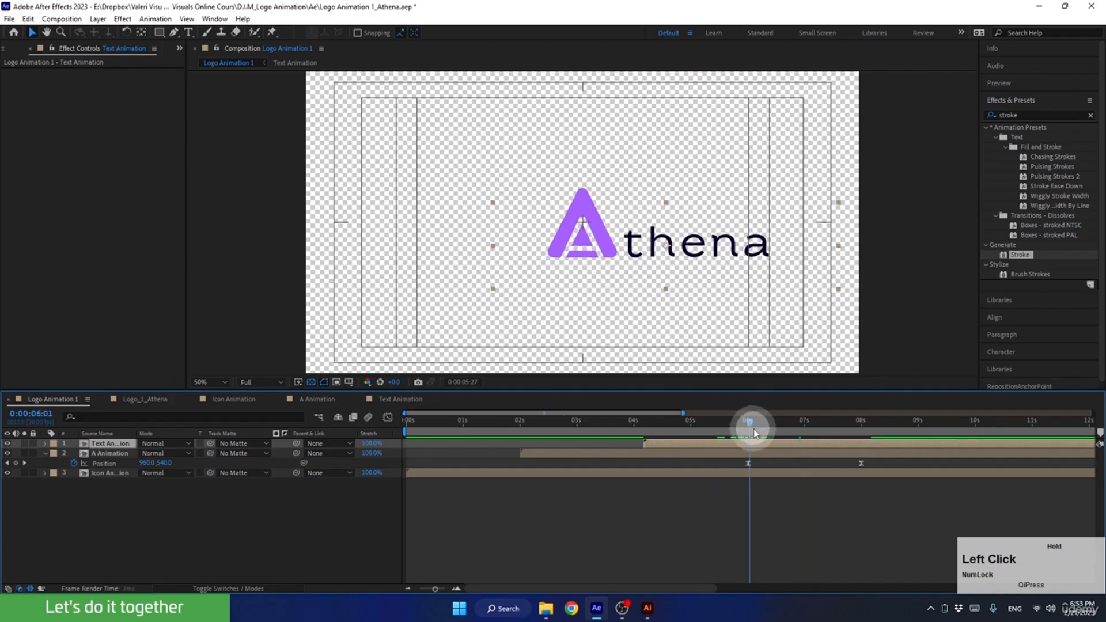
pyautogui.moveTo(796, 432); pyautogui.dragTo(837, 433)
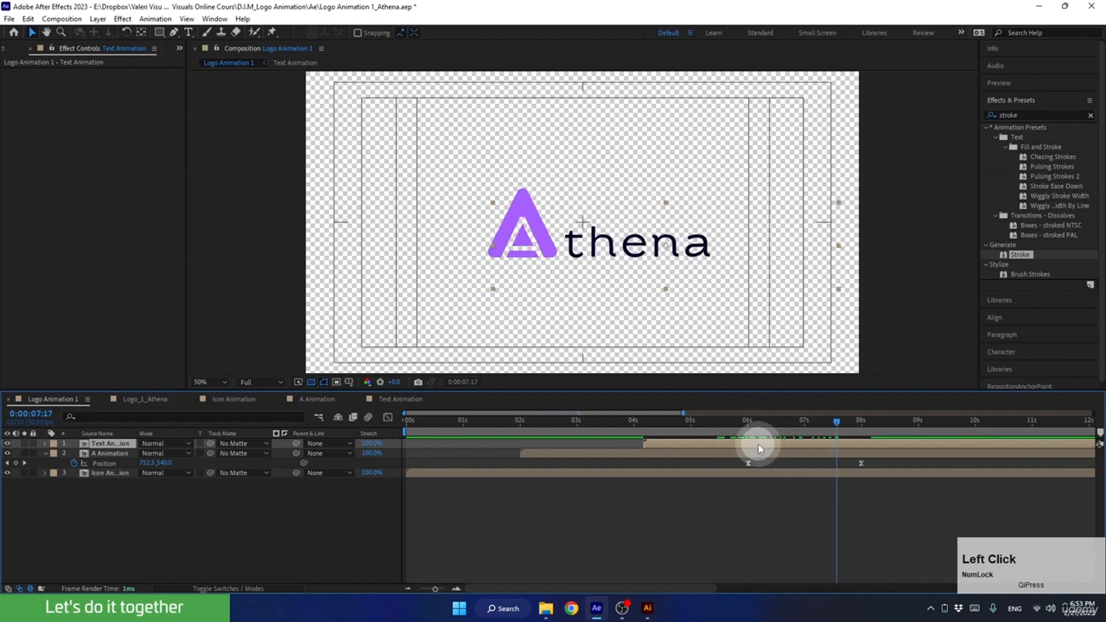
pyautogui.moveTo(758, 444); pyautogui.dragTo(666, 426)
pyautogui.press('space')
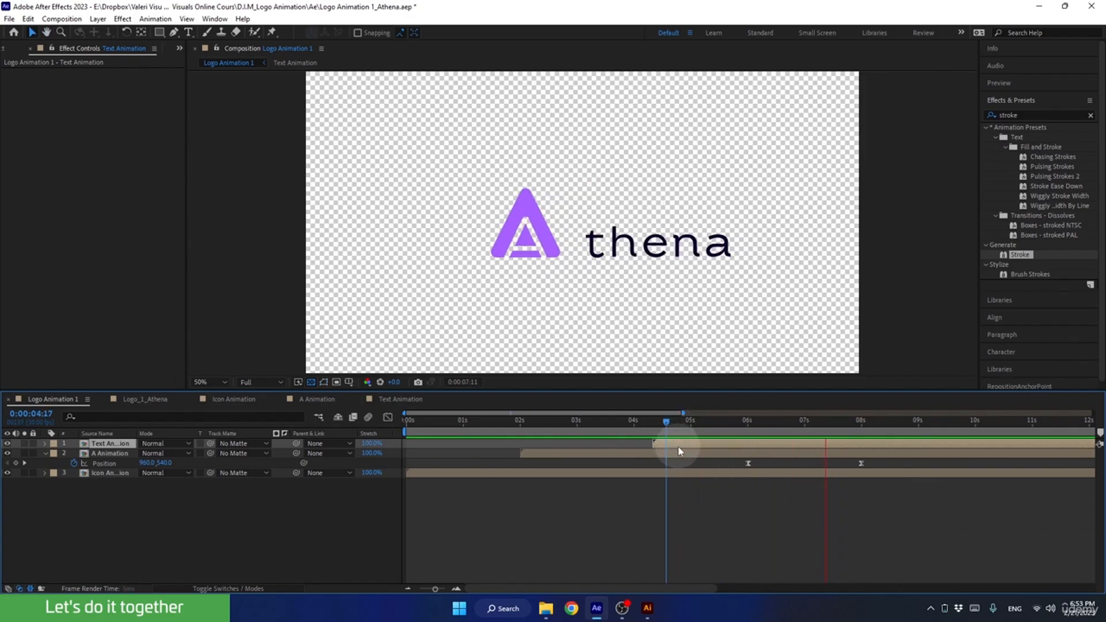
pyautogui.press('space')
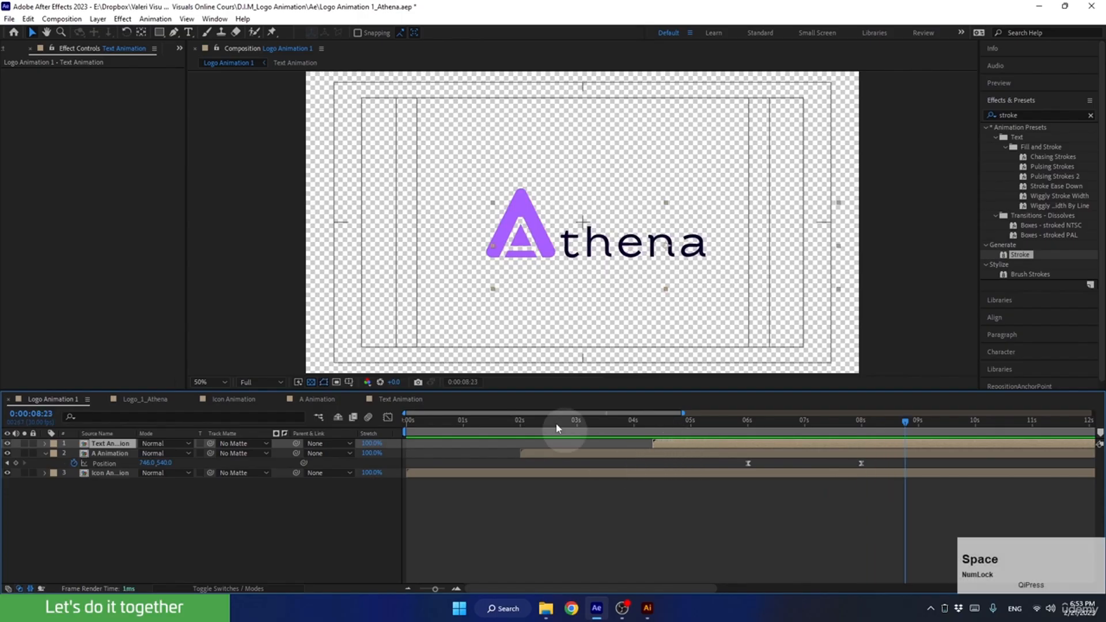
pyautogui.moveTo(835, 431); pyautogui.dragTo(740, 435)
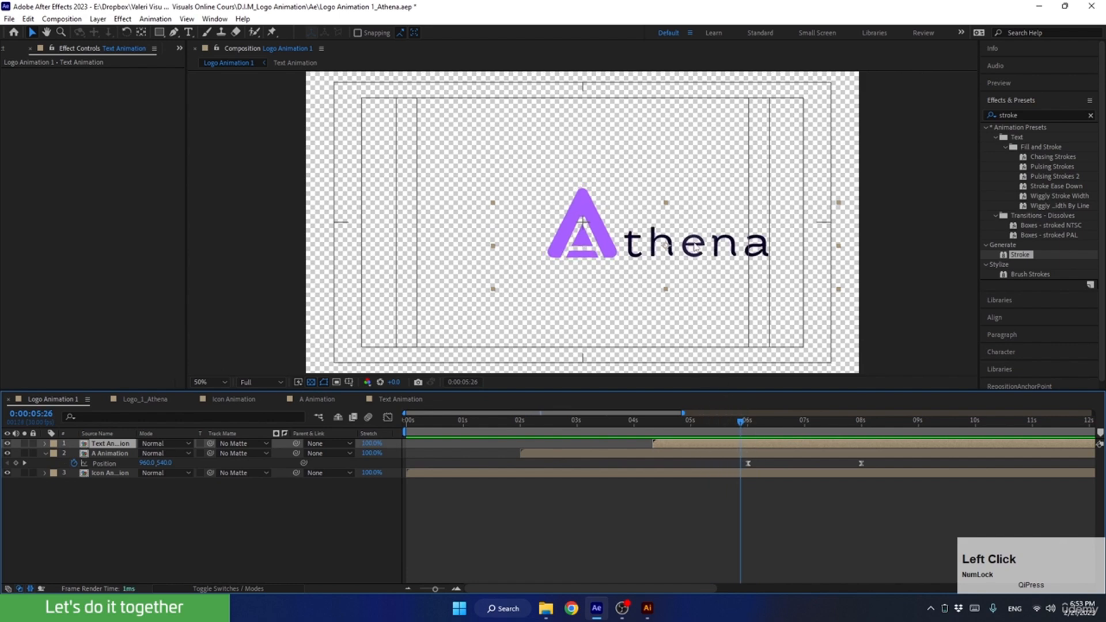
# Open the Text Animation composition and examine the n layer's Stroke settings and the letters' stroke reveal up to 0:00:02:10.
pyautogui.doubleClick(720, 442)
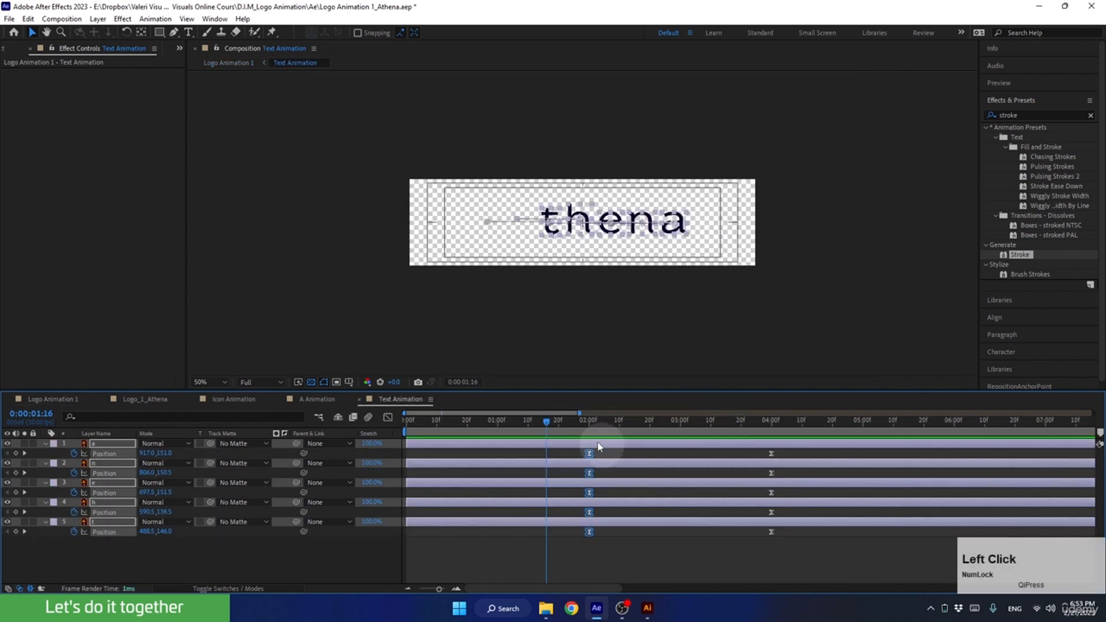
pyautogui.moveTo(559, 418); pyautogui.dragTo(513, 424)
pyautogui.scroll(1, 610, 361)
pyautogui.click(700, 221)
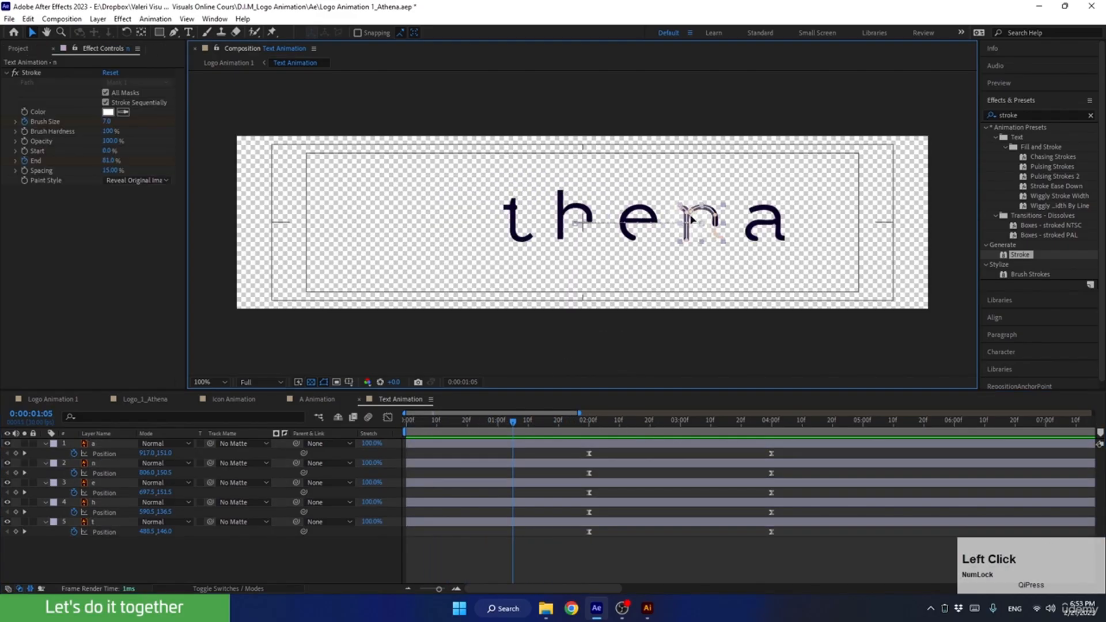
pyautogui.click(98, 133)
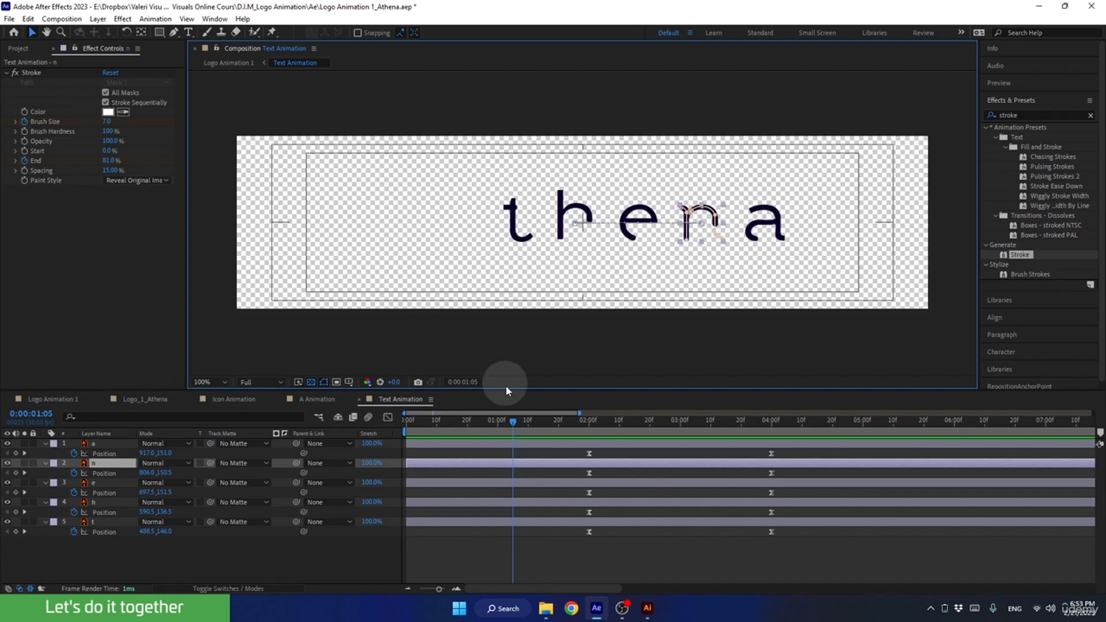
pyautogui.moveTo(508, 428)
pyautogui.mouseDown()
pyautogui.moveTo(457, 427)
pyautogui.moveTo(531, 426)
pyautogui.moveTo(494, 436)
pyautogui.mouseUp()
pyautogui.press('space')
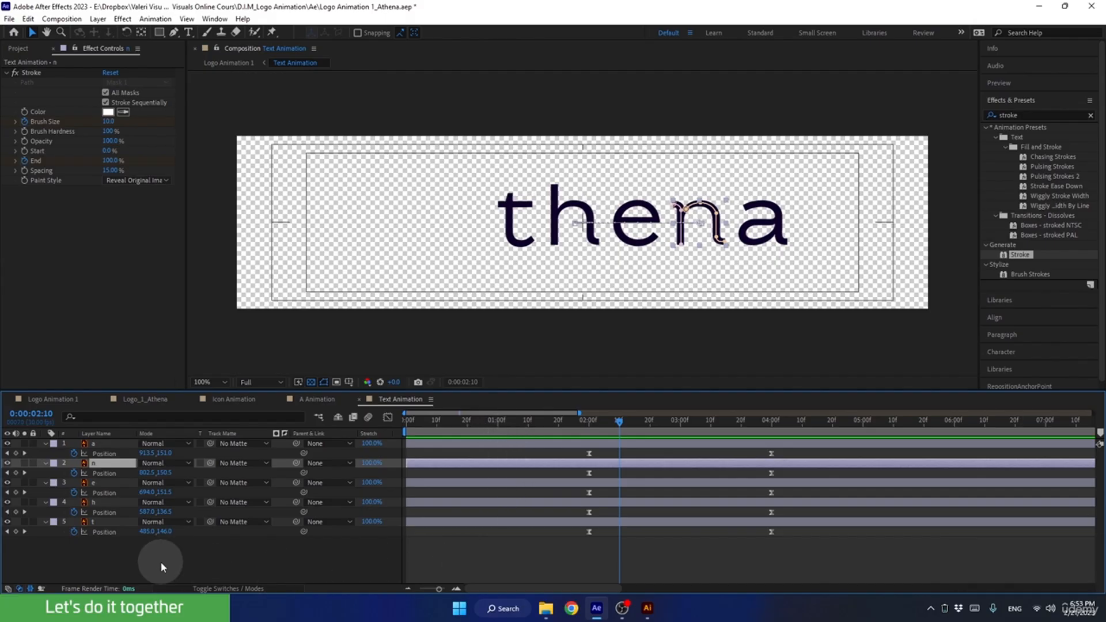
# Show all keyframed properties of the five letter layers and enlarge the timeline area to fit them.
pyautogui.moveTo(160, 561)
pyautogui.mouseDown()
pyautogui.moveTo(104, 488)
pyautogui.moveTo(99, 444)
pyautogui.mouseUp()
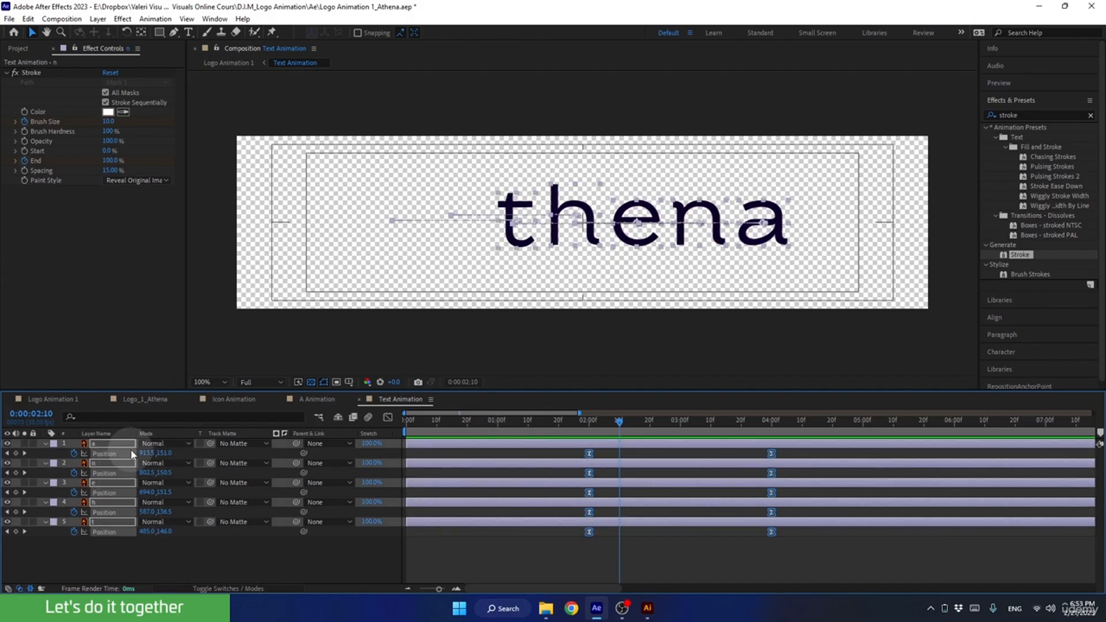
pyautogui.press('u')
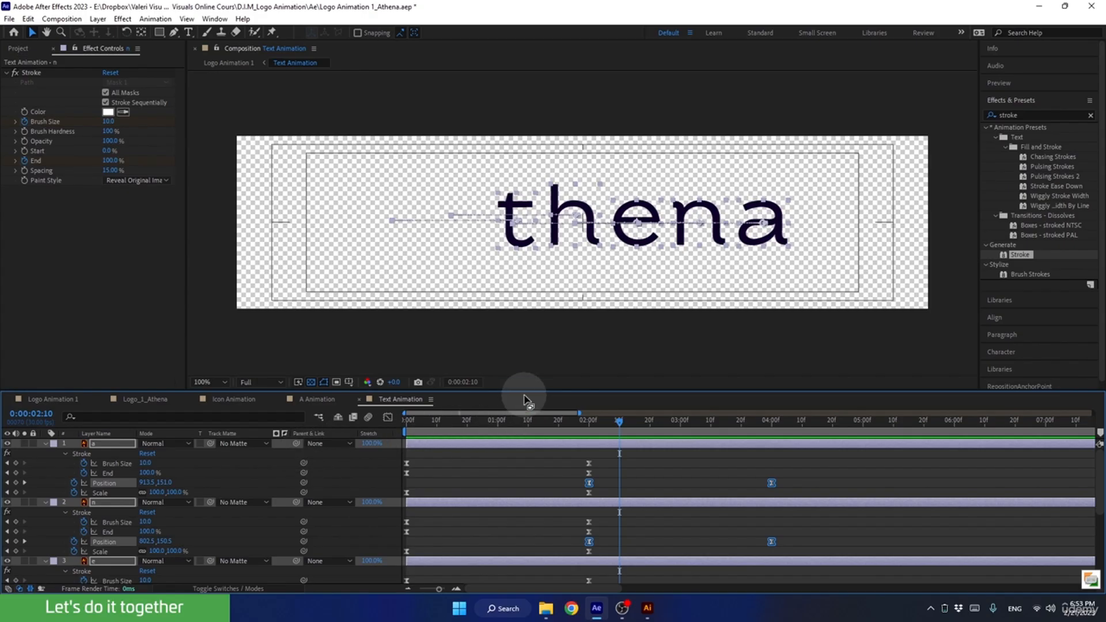
pyautogui.moveTo(524, 391); pyautogui.dragTo(541, 245)
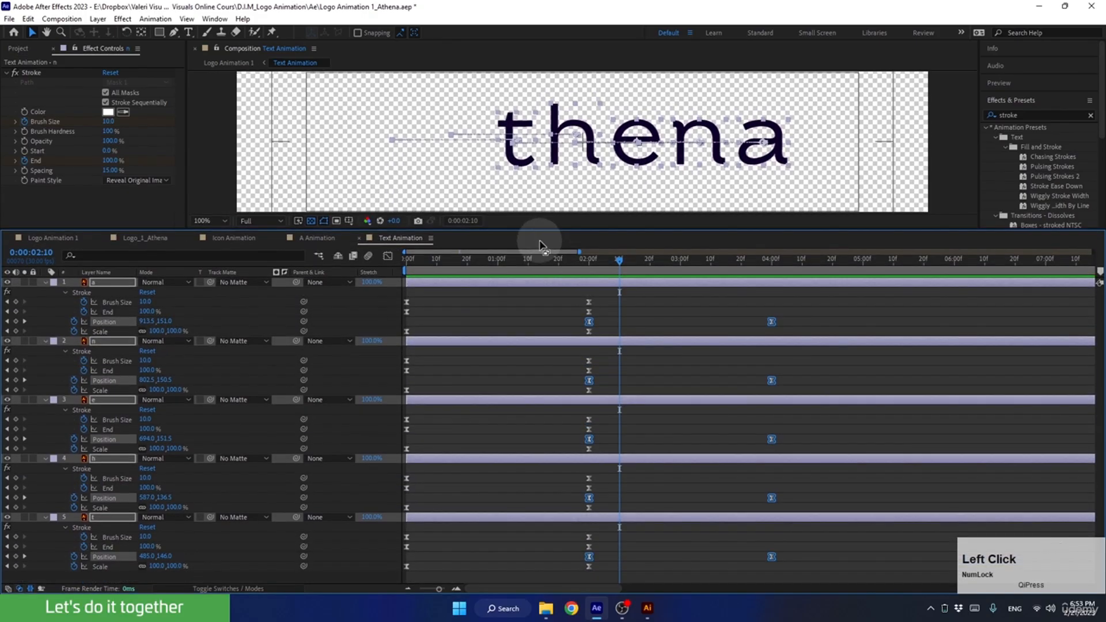
# Move the a layer's final Stroke Brush Size and End keyframes from 0:00:02:00 to 0:00:04:00.
pyautogui.click(81, 292)
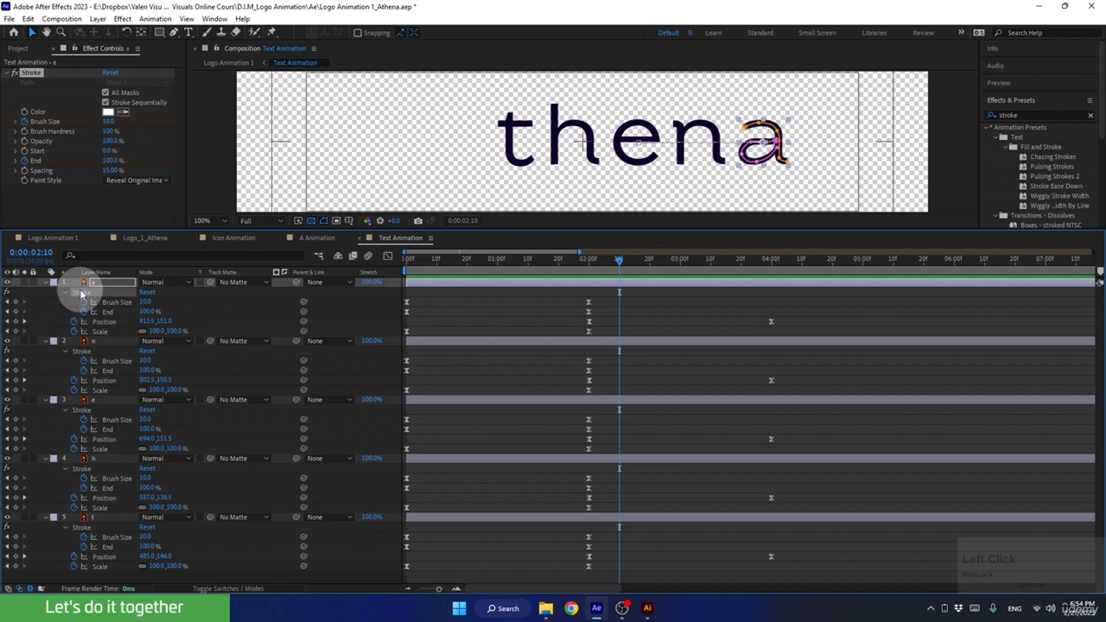
pyautogui.click(111, 302)
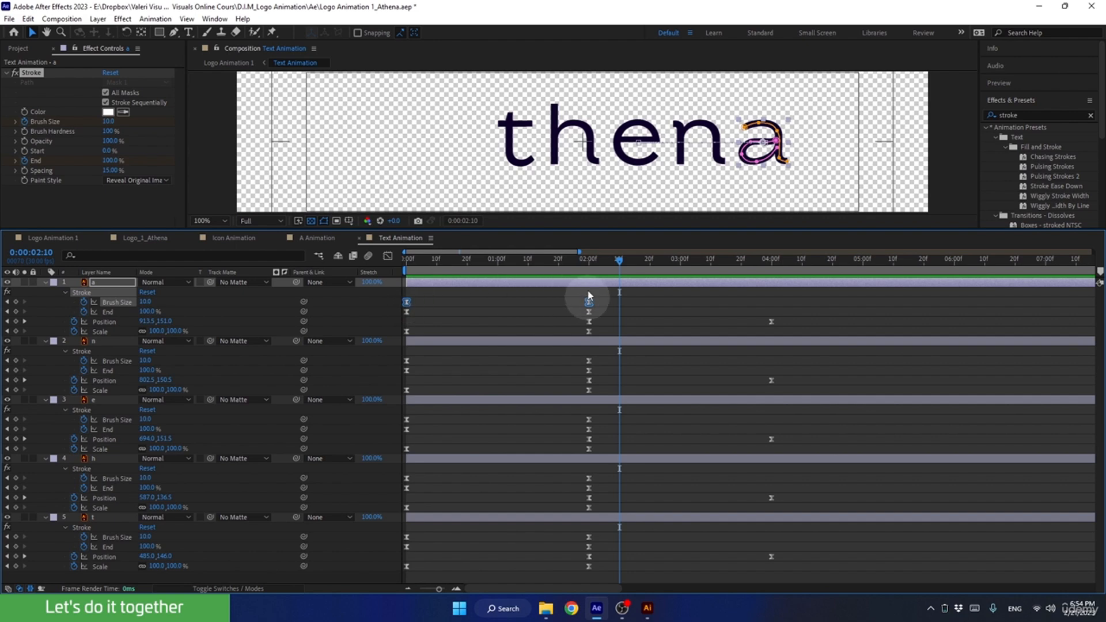
pyautogui.click(107, 312)
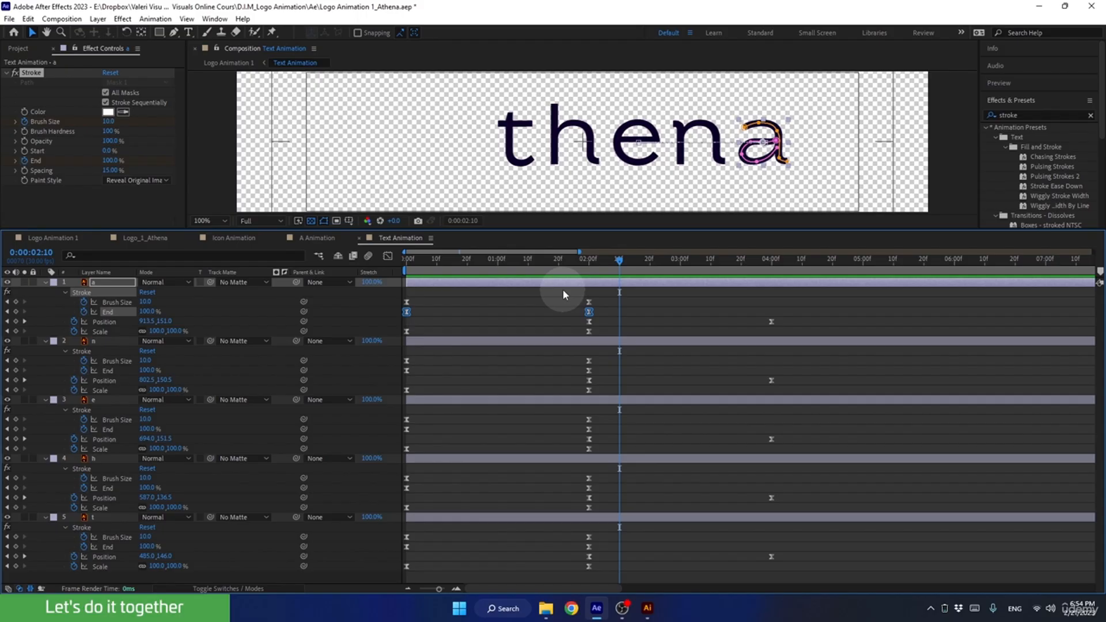
pyautogui.moveTo(581, 295)
pyautogui.mouseDown()
pyautogui.moveTo(596, 314)
pyautogui.moveTo(703, 299)
pyautogui.mouseUp()
pyautogui.moveTo(738, 301); pyautogui.dragTo(771, 308)
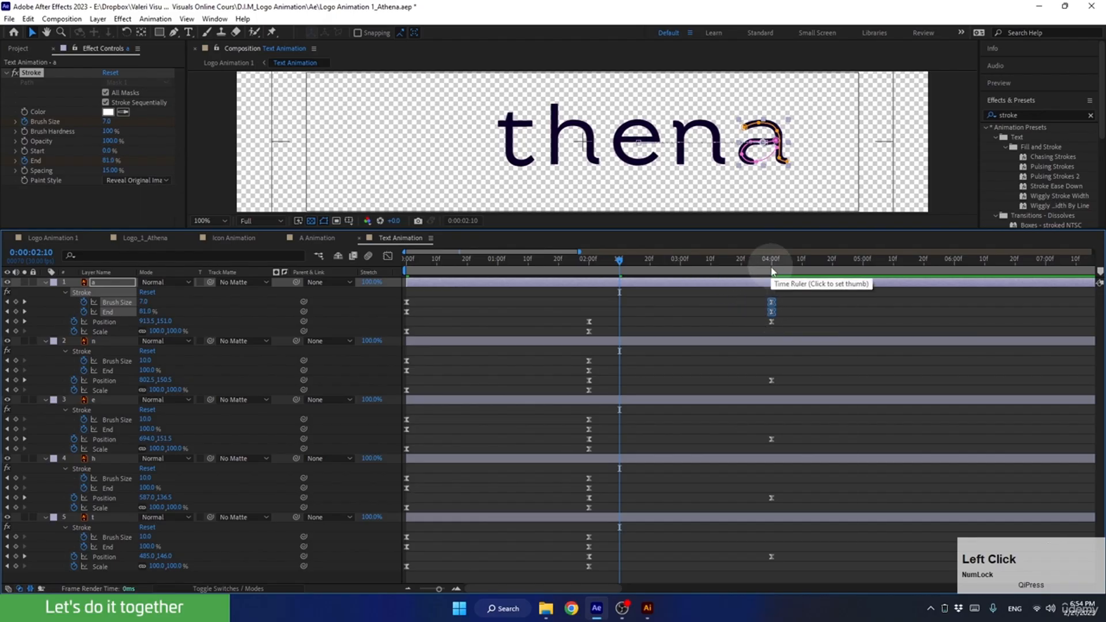
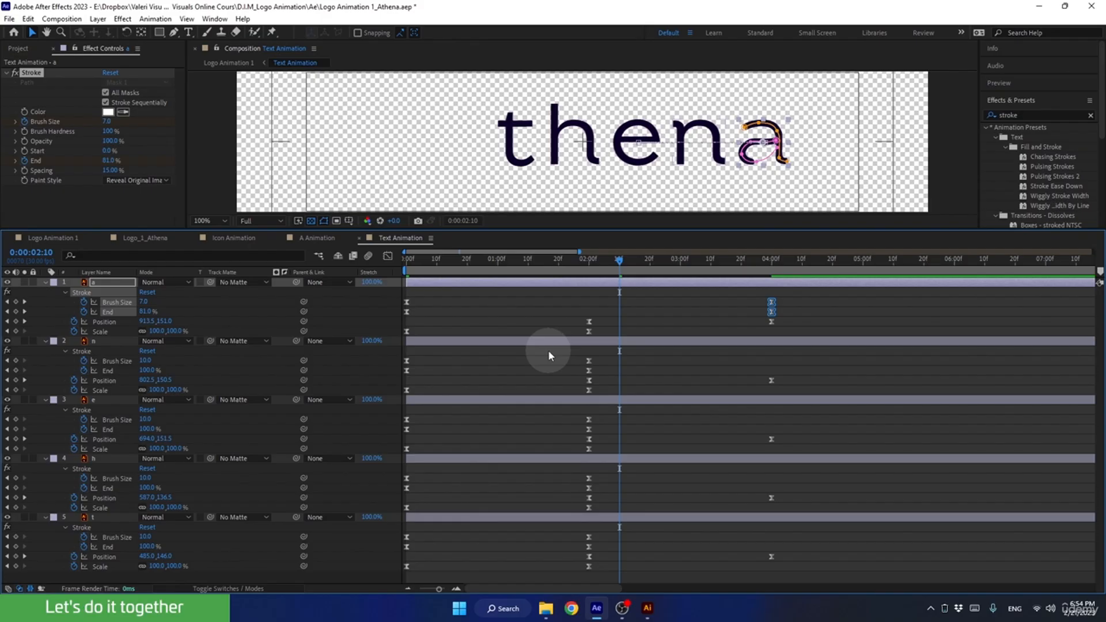
# Move the Stroke Brush Size and End keyframes at 2 seconds on the n, e, h and t layers to 0:00:04:00.
pyautogui.moveTo(548, 350); pyautogui.dragTo(613, 371)
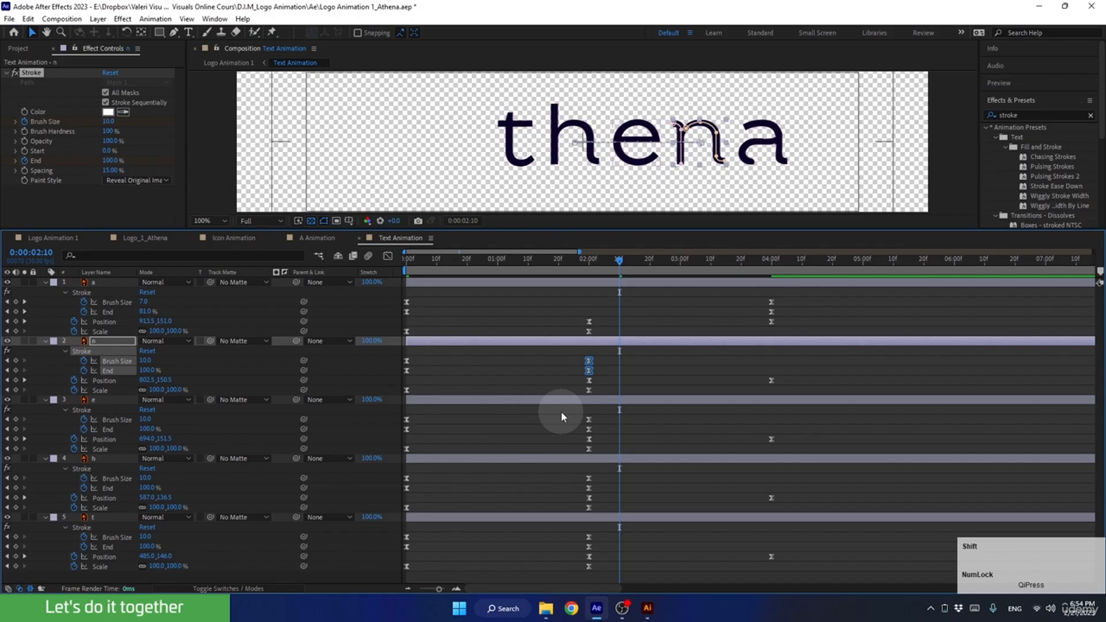
pyautogui.moveTo(561, 411)
pyautogui.mouseDown()
pyautogui.moveTo(597, 423)
pyautogui.moveTo(602, 440)
pyautogui.moveTo(565, 474)
pyautogui.moveTo(596, 478)
pyautogui.moveTo(599, 491)
pyautogui.mouseUp()
pyautogui.moveTo(572, 528)
pyautogui.mouseDown()
pyautogui.moveTo(614, 551)
pyautogui.moveTo(589, 536)
pyautogui.moveTo(765, 529)
pyautogui.mouseUp()
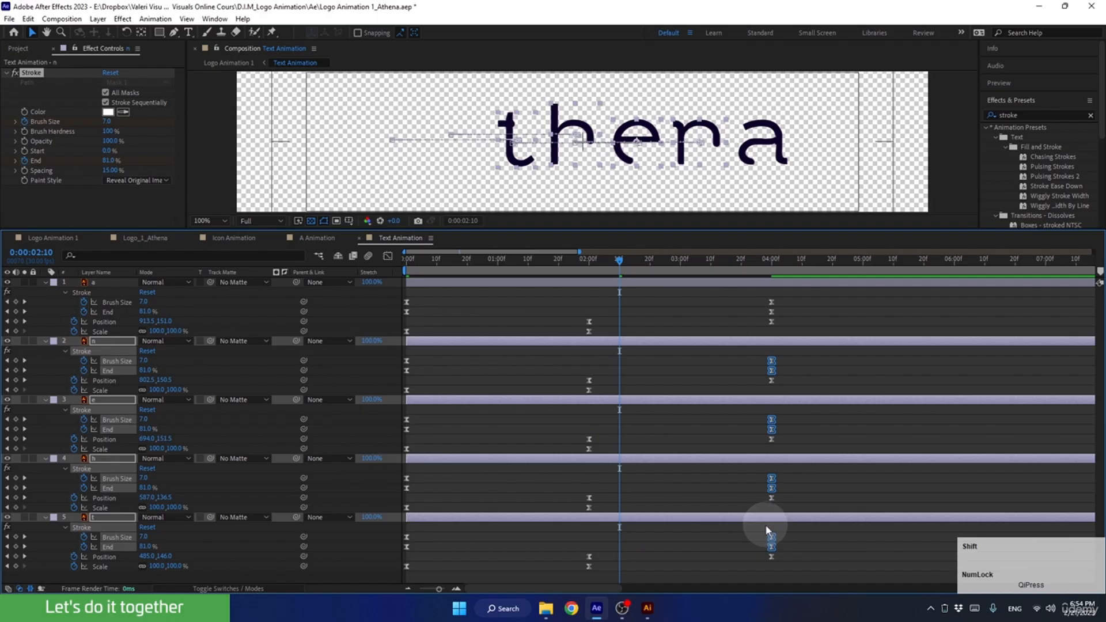
# Preview the Text Animation composition from its first frame to check the retimed strokes.
pyautogui.click(585, 262)
pyautogui.moveTo(585, 266); pyautogui.dragTo(383, 288)
pyautogui.press('space')
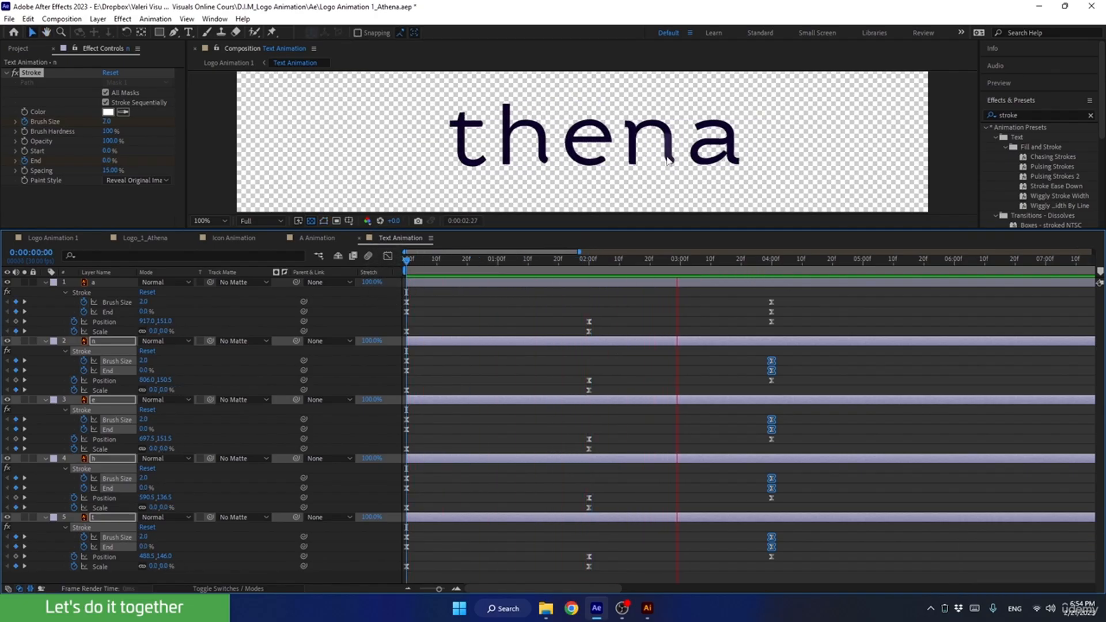
pyautogui.moveTo(746, 258)
pyautogui.mouseDown()
pyautogui.moveTo(373, 285)
pyautogui.moveTo(467, 280)
pyautogui.mouseUp()
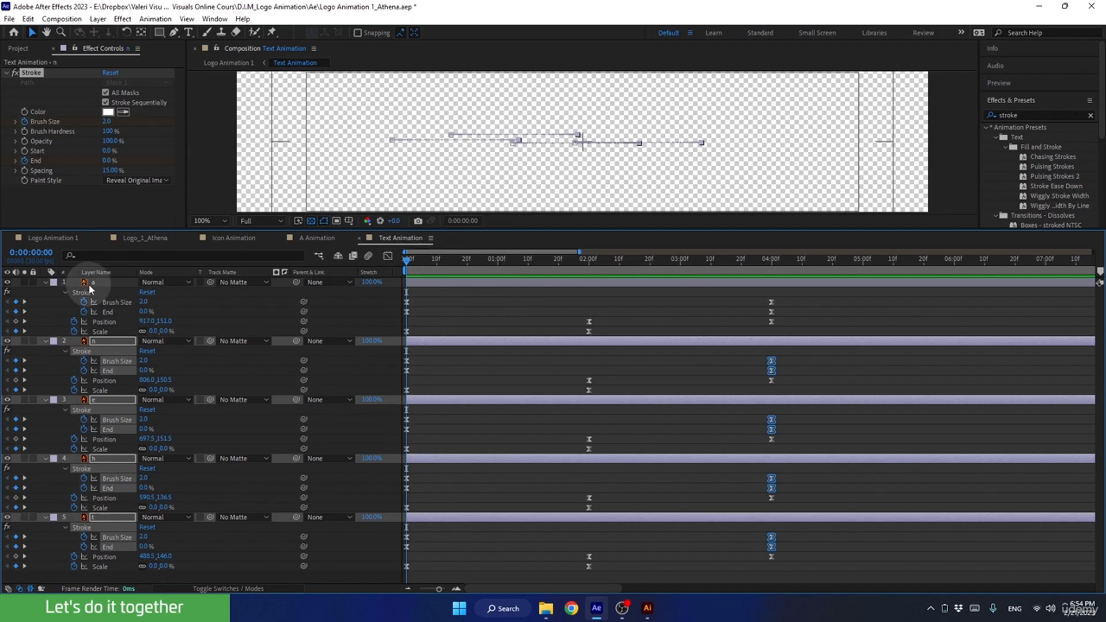
# Collapse the keyframed properties of all letter layers and enlarge the composition viewer above a shorter timeline.
pyautogui.click(203, 576)
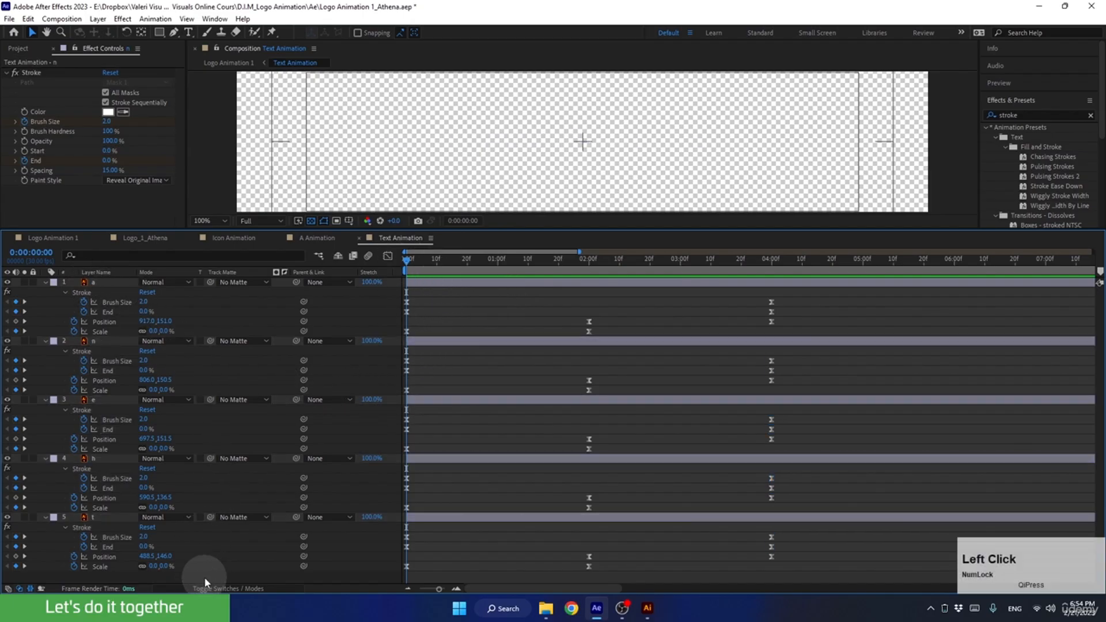
pyautogui.click(219, 156)
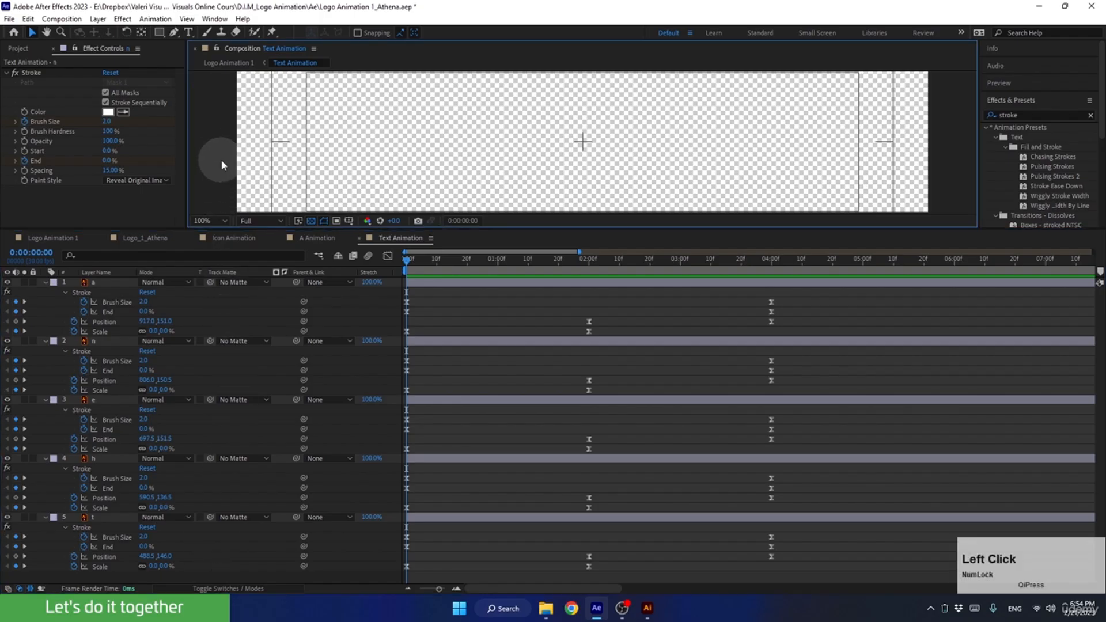
pyautogui.press('u')
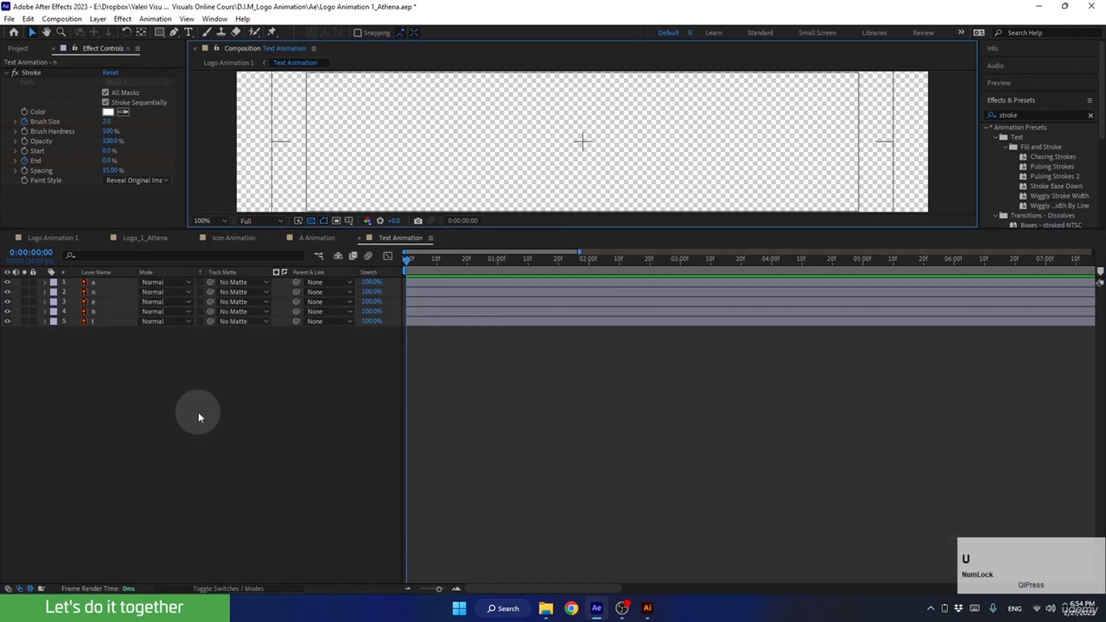
pyautogui.moveTo(485, 228); pyautogui.dragTo(496, 429)
pyautogui.moveTo(409, 459)
pyautogui.mouseDown()
pyautogui.moveTo(662, 484)
pyautogui.moveTo(656, 466)
pyautogui.moveTo(665, 466)
pyautogui.mouseUp()
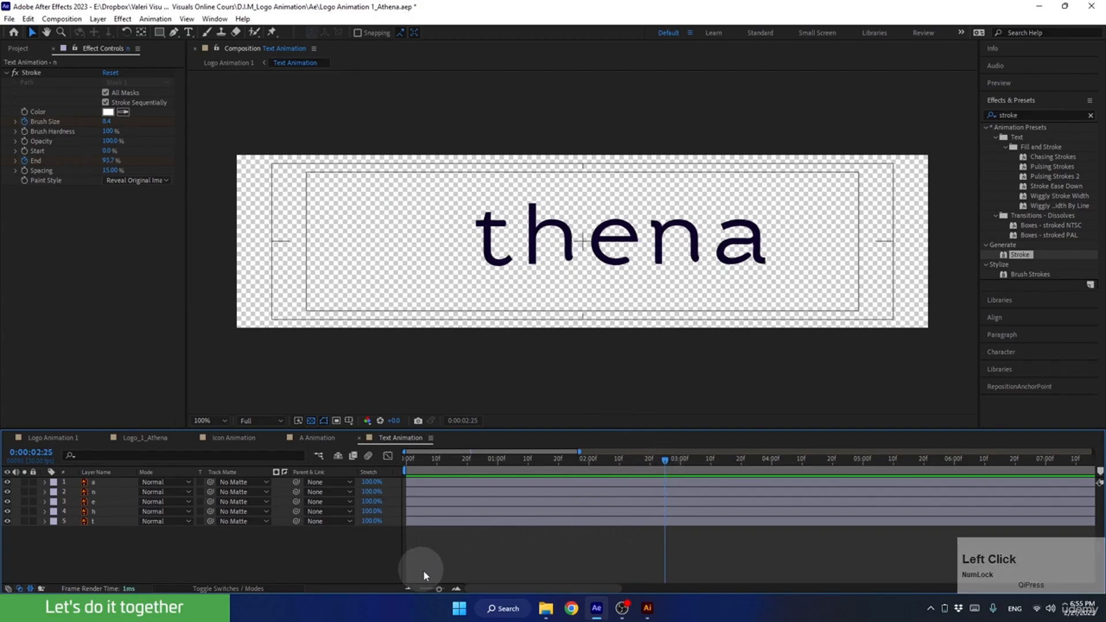
pyautogui.click(455, 589)
pyautogui.click(407, 589)
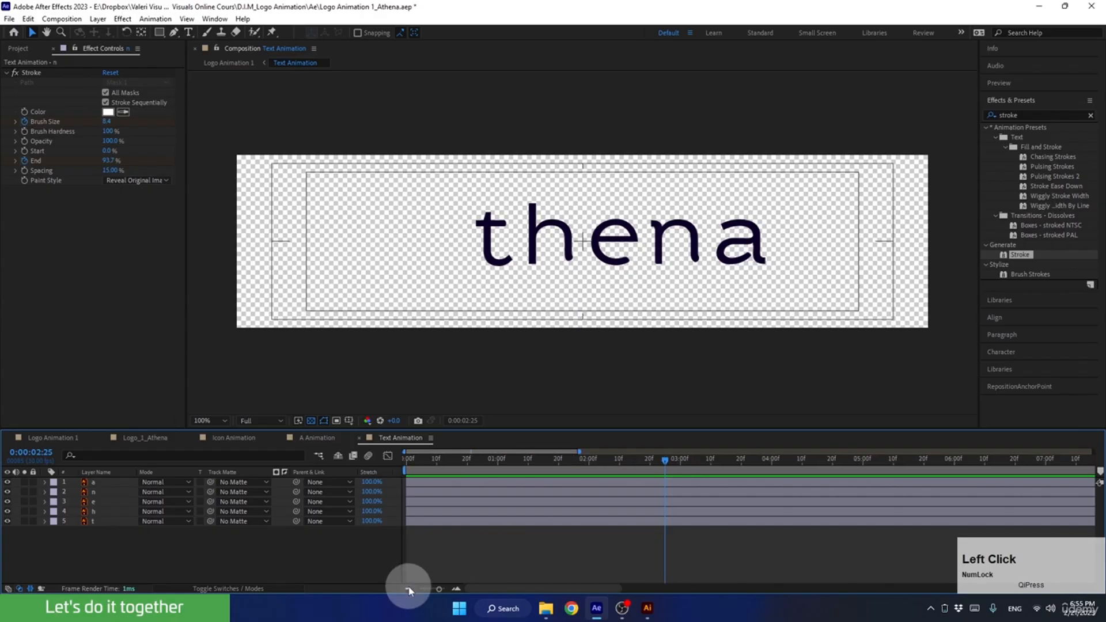
# Stagger the letter layers h, e, n and a so each starts about 3 frames after the previous one, and preview it.
pyautogui.click(422, 511)
pyautogui.keyDown('shift'); pyautogui.click(422, 487); pyautogui.keyUp('shift')
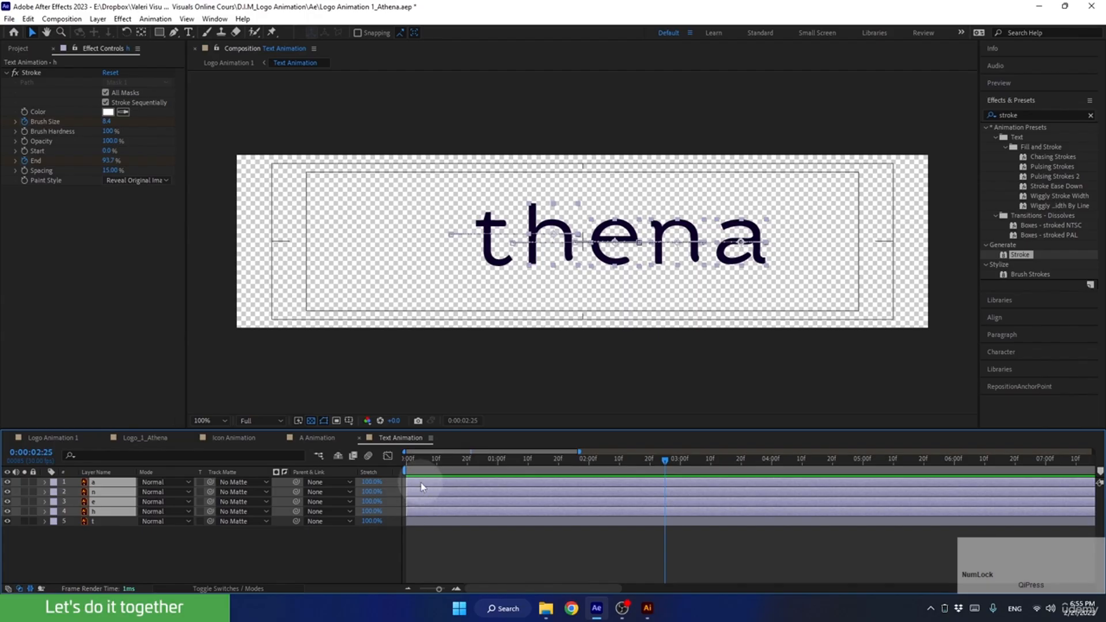
pyautogui.moveTo(418, 514); pyautogui.dragTo(426, 514)
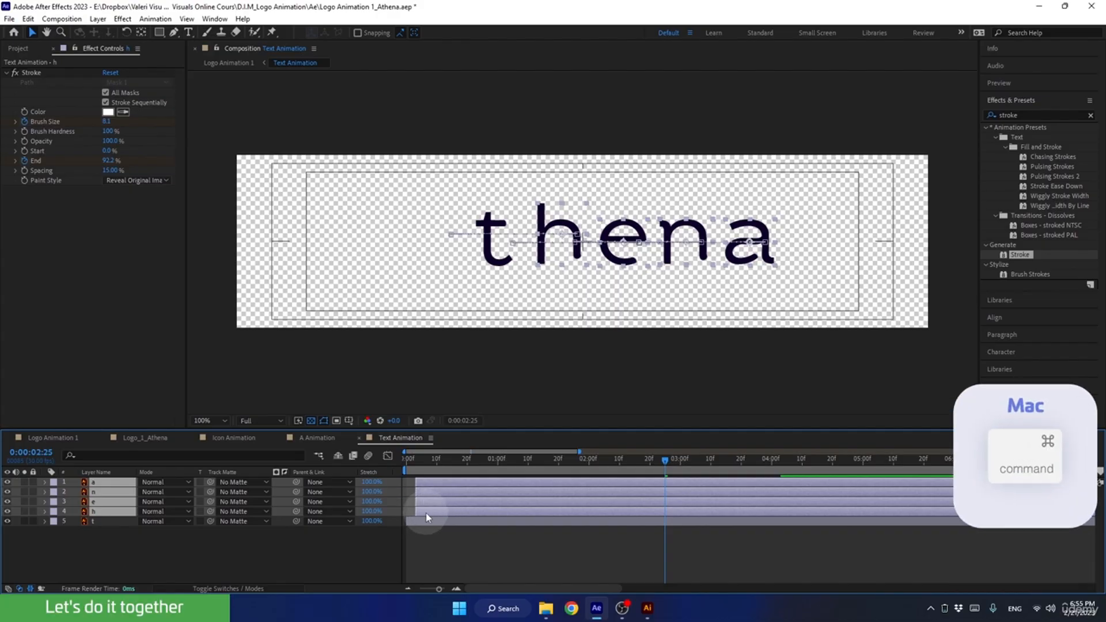
pyautogui.keyDown('ctrl'); pyautogui.click(426, 512); pyautogui.keyUp('ctrl')
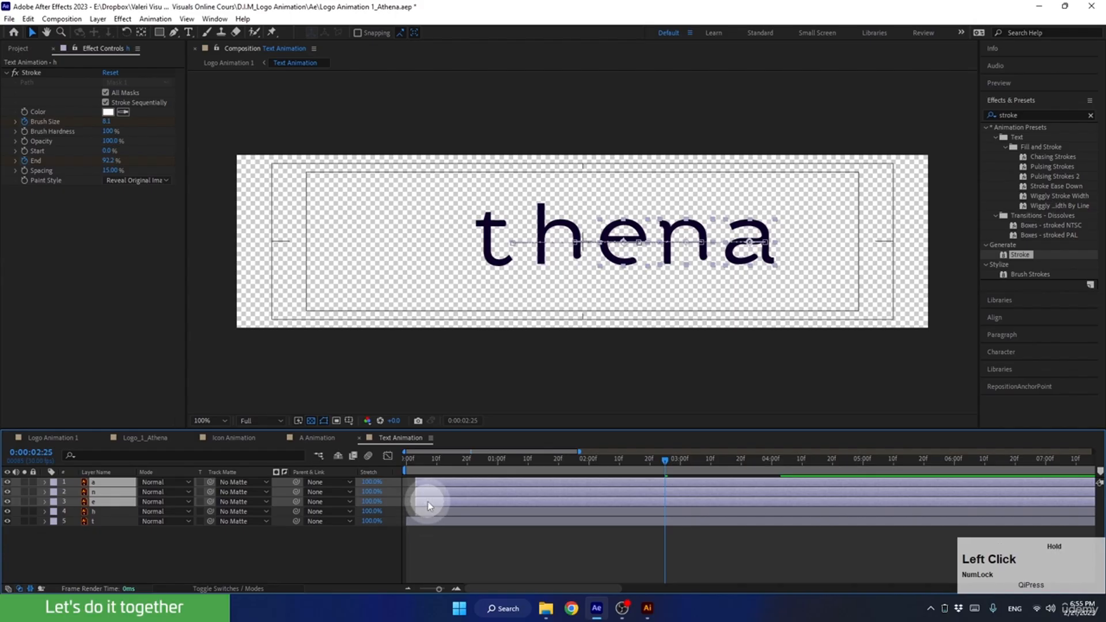
pyautogui.moveTo(428, 502); pyautogui.dragTo(433, 500)
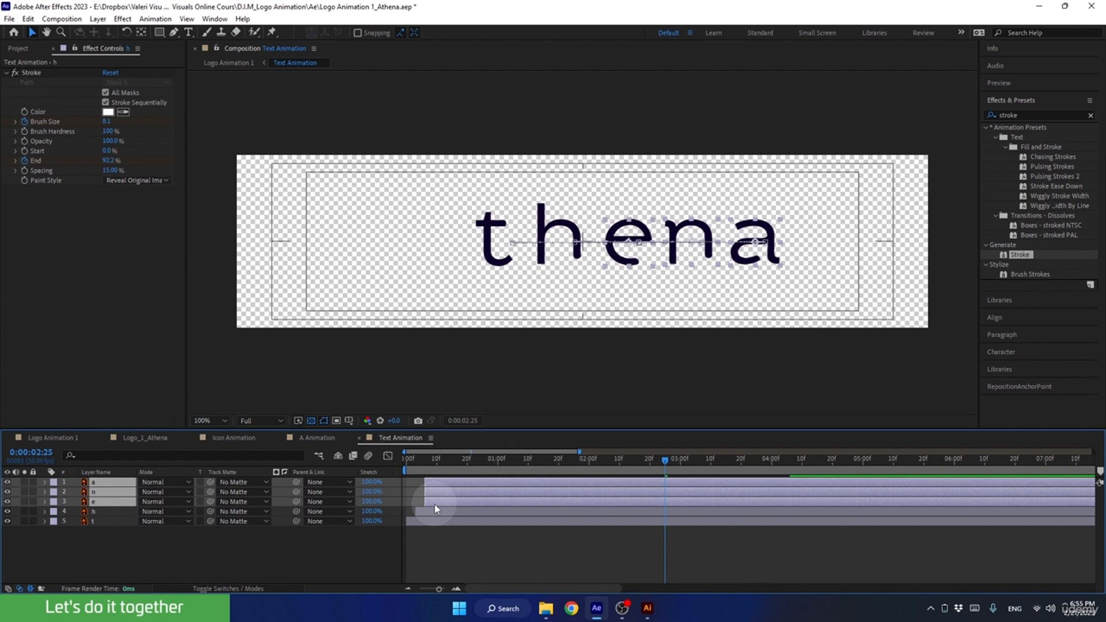
pyautogui.press('ctrl')
pyautogui.keyDown('ctrl'); pyautogui.click(436, 501); pyautogui.keyUp('ctrl')
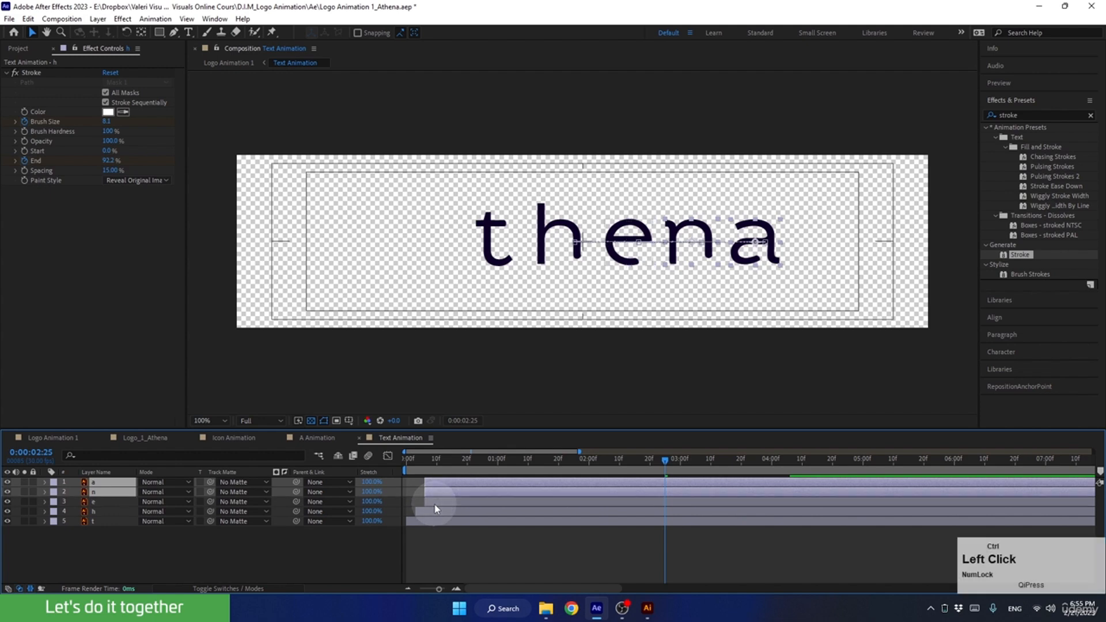
pyautogui.moveTo(436, 493); pyautogui.dragTo(440, 493)
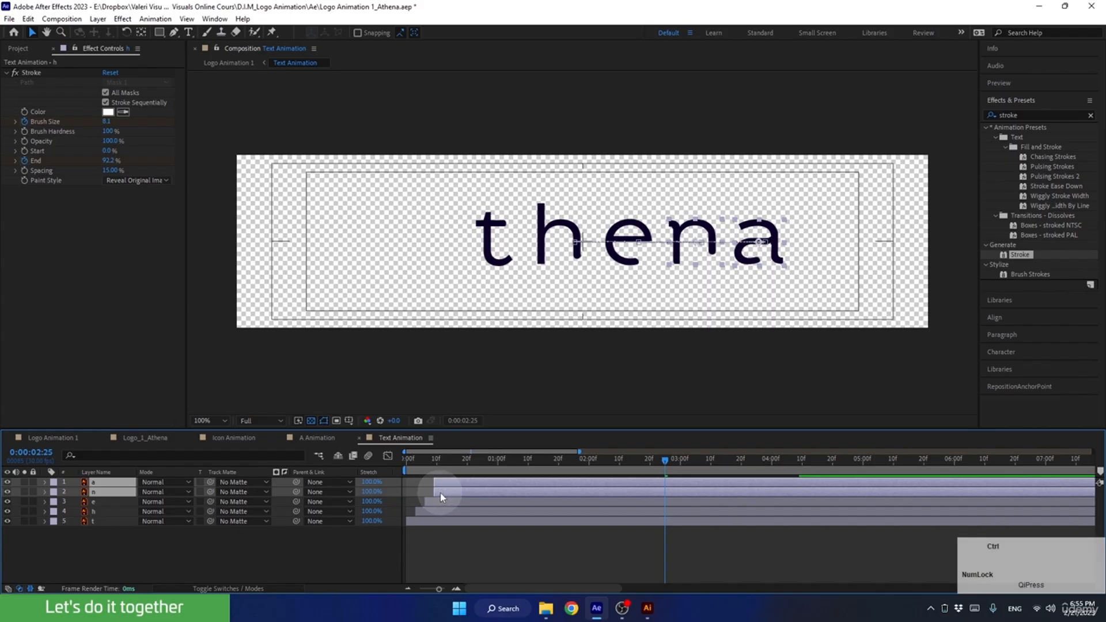
pyautogui.keyDown('ctrl'); pyautogui.click(440, 492); pyautogui.keyUp('ctrl')
pyautogui.moveTo(442, 483)
pyautogui.mouseDown()
pyautogui.moveTo(452, 482)
pyautogui.moveTo(415, 462)
pyautogui.moveTo(360, 472)
pyautogui.mouseUp()
pyautogui.press('space')
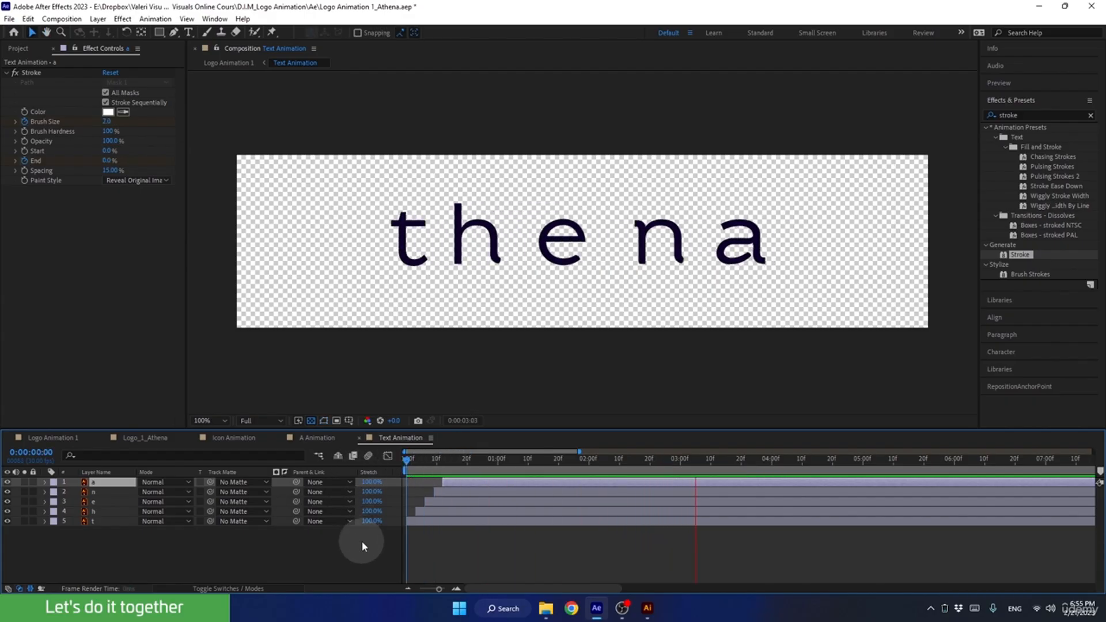
pyautogui.press('space')
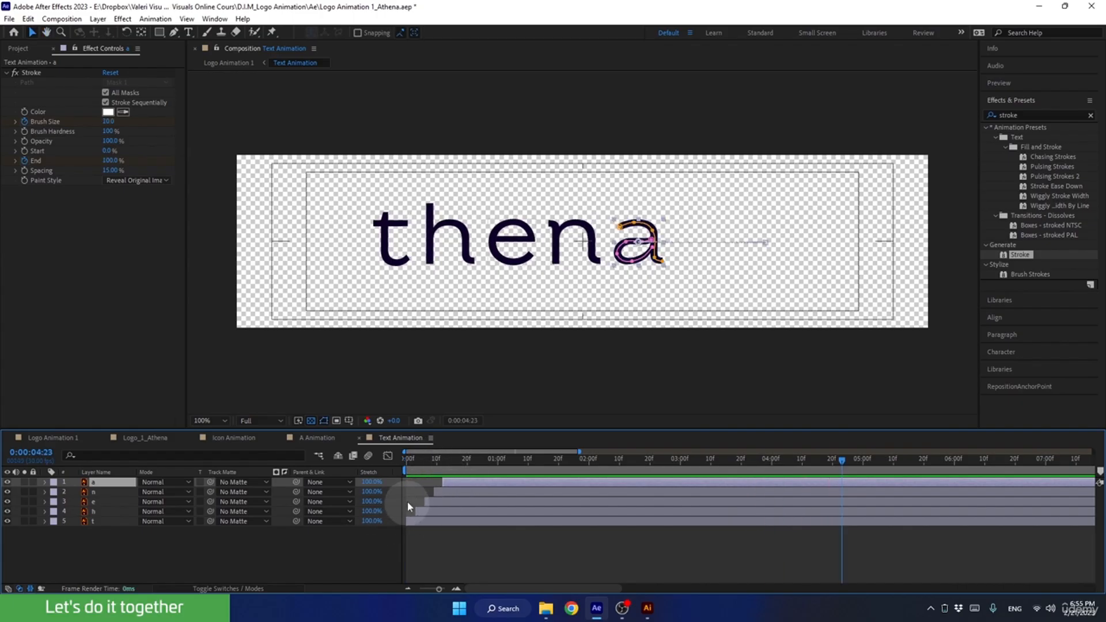
# Widen the stagger so h, e, n and a each start about 5 frames after the previous letter, and preview the animation.
pyautogui.keyDown('shift'); pyautogui.click(424, 513); pyautogui.keyUp('shift')
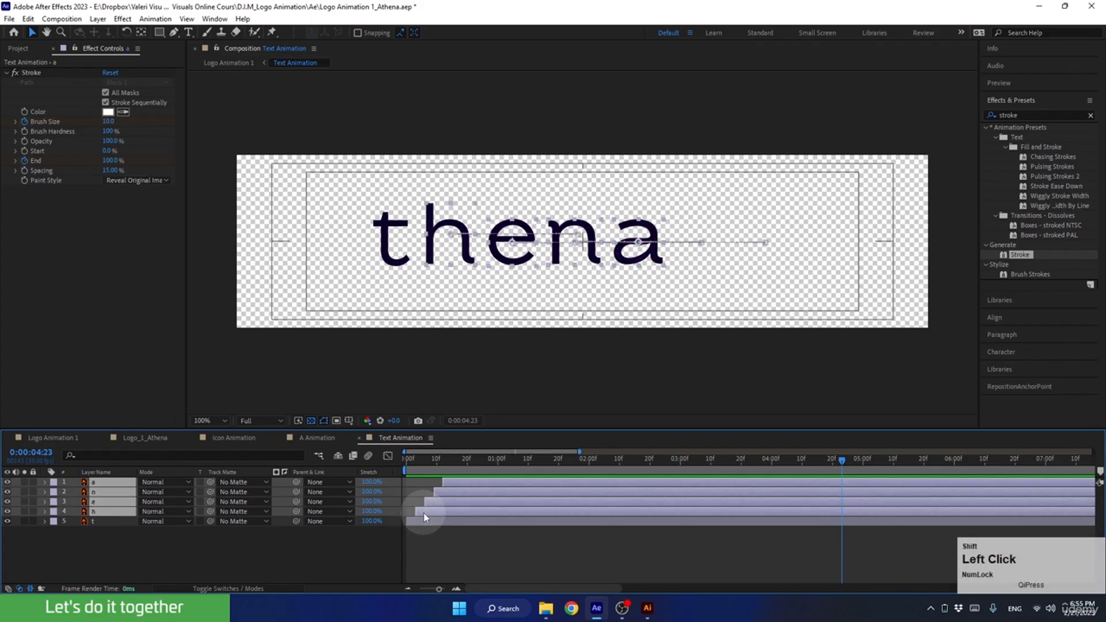
pyautogui.moveTo(427, 514); pyautogui.dragTo(433, 512)
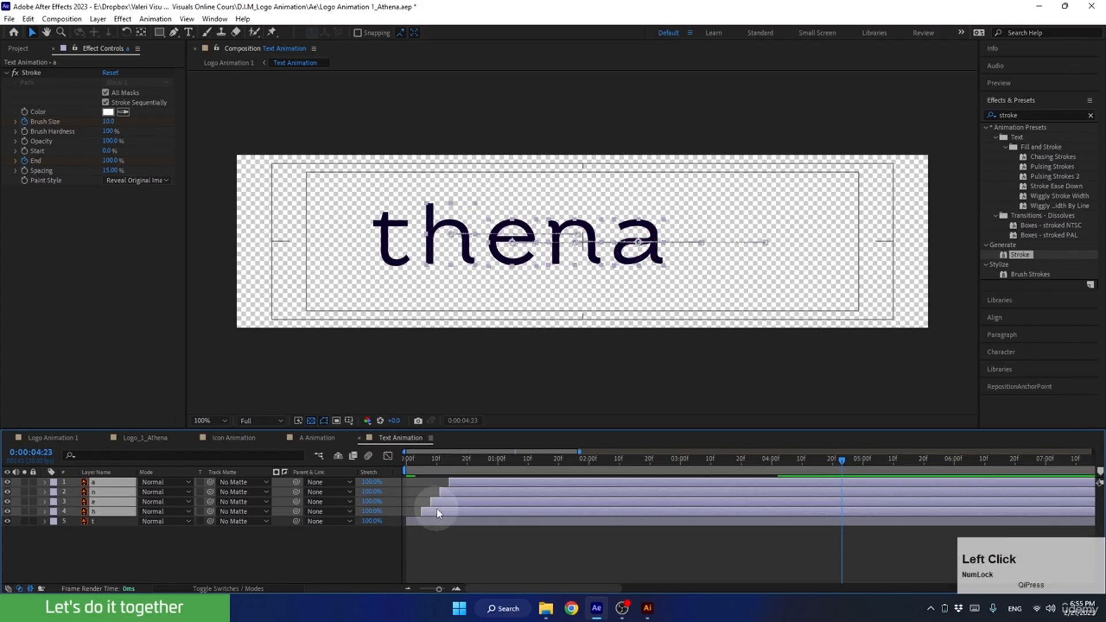
pyautogui.keyDown('ctrl'); pyautogui.click(439, 513); pyautogui.keyUp('ctrl')
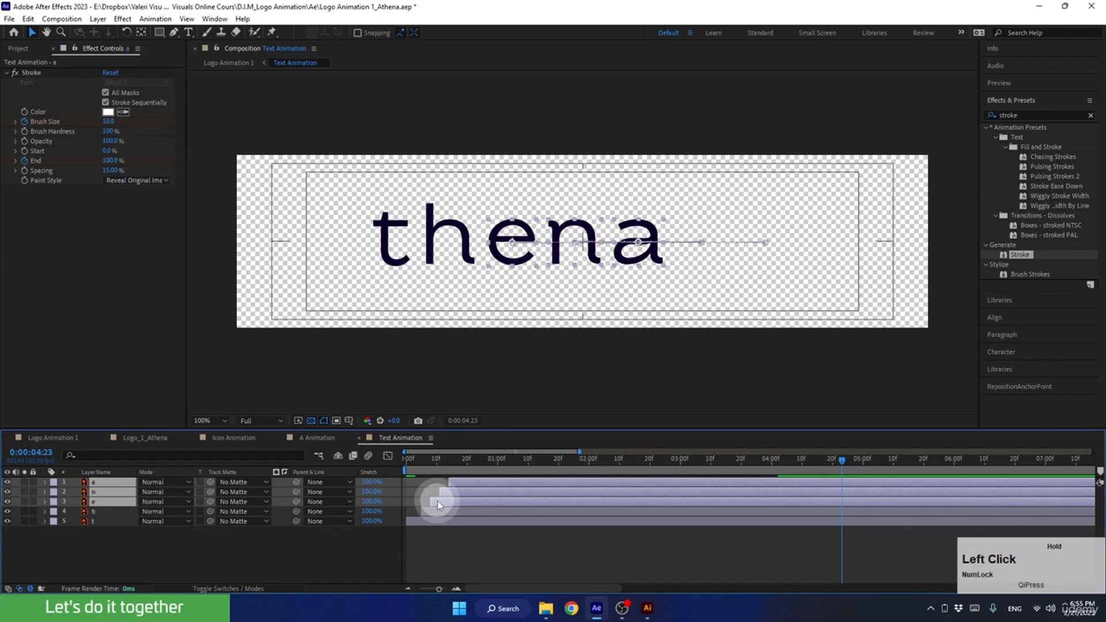
pyautogui.moveTo(437, 500); pyautogui.dragTo(475, 478)
pyautogui.keyDown('ctrl'); pyautogui.click(446, 502); pyautogui.keyUp('ctrl')
pyautogui.keyDown('ctrl'); pyautogui.click(462, 491); pyautogui.keyUp('ctrl')
pyautogui.press('space')
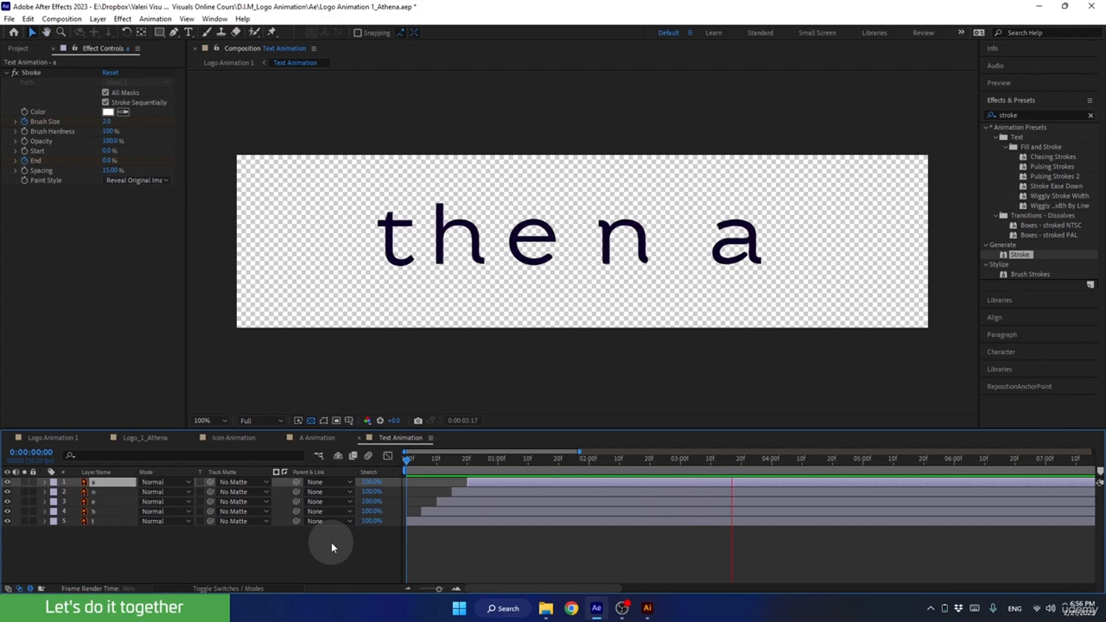
pyautogui.press('space')
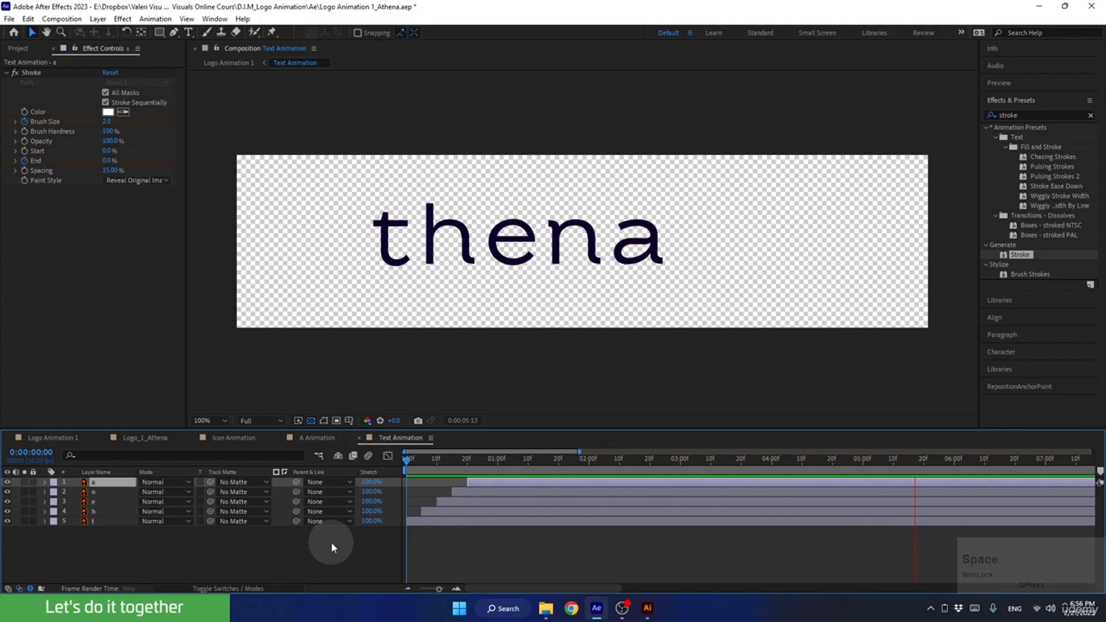
# Switch to the Logo Animation 1 composition and preview the text reveal from 0:00:04:13.
pyautogui.click(33, 436)
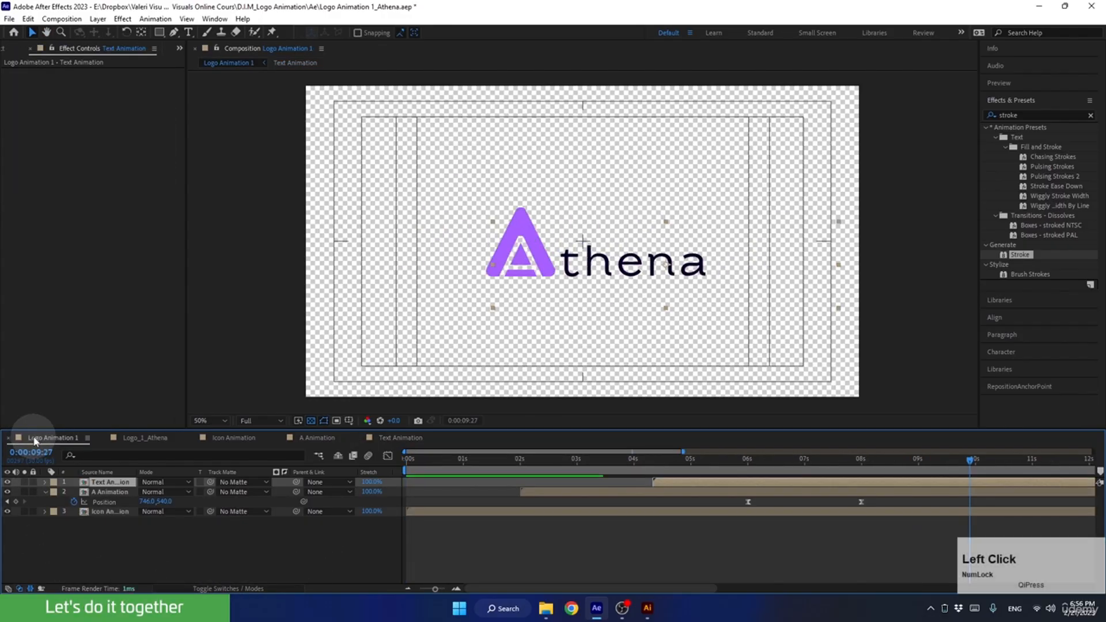
pyautogui.moveTo(680, 459); pyautogui.dragTo(657, 459)
pyautogui.press('space')
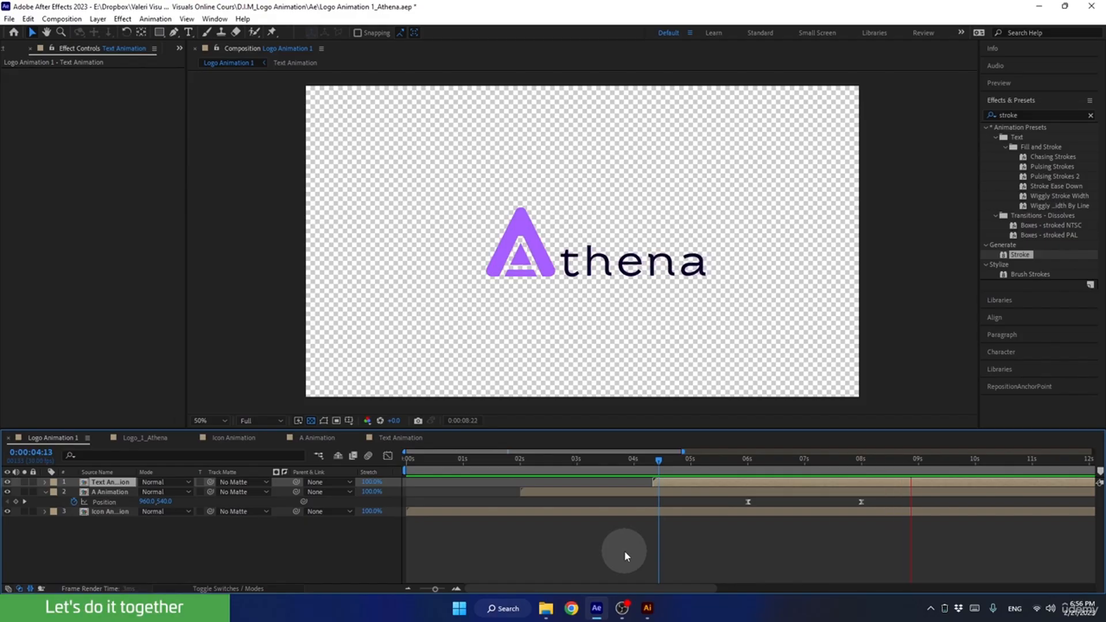
pyautogui.press('space')
# Open the Icon Animation precomp and reveal the keyframes of both of its layers.
pyautogui.moveTo(694, 457); pyautogui.dragTo(579, 475)
pyautogui.click(488, 511)
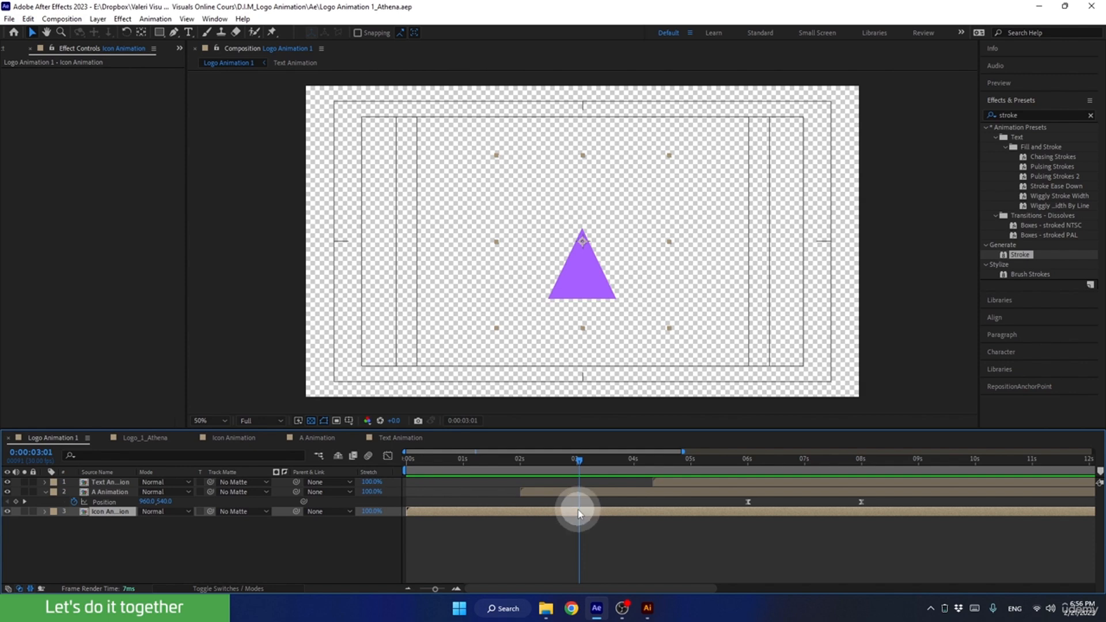
pyautogui.doubleClick(547, 513)
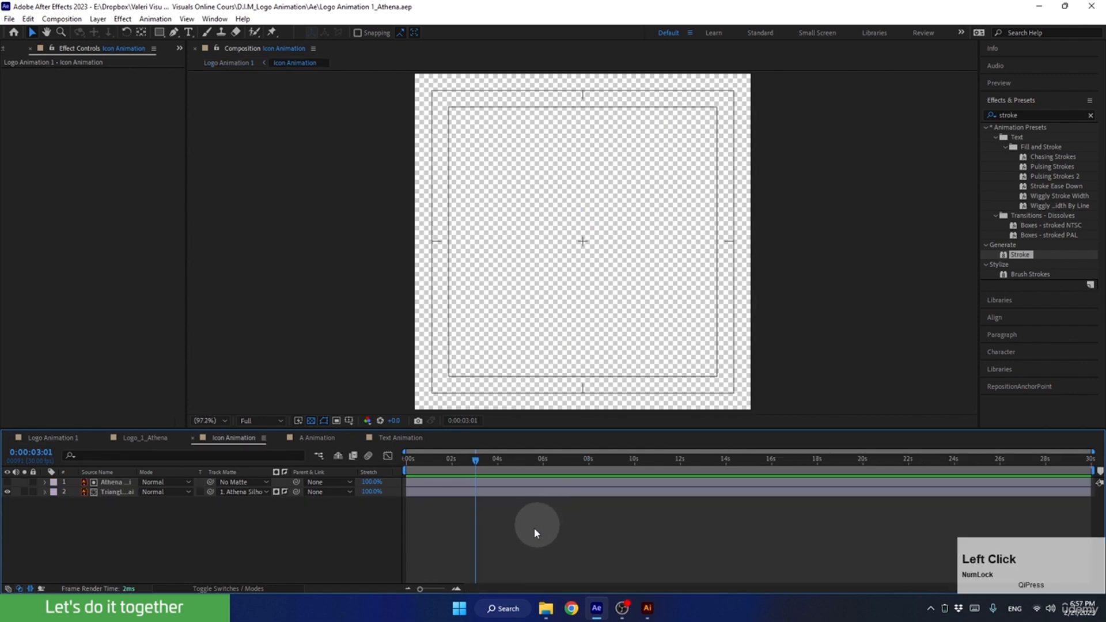
pyautogui.moveTo(456, 479); pyautogui.dragTo(482, 499)
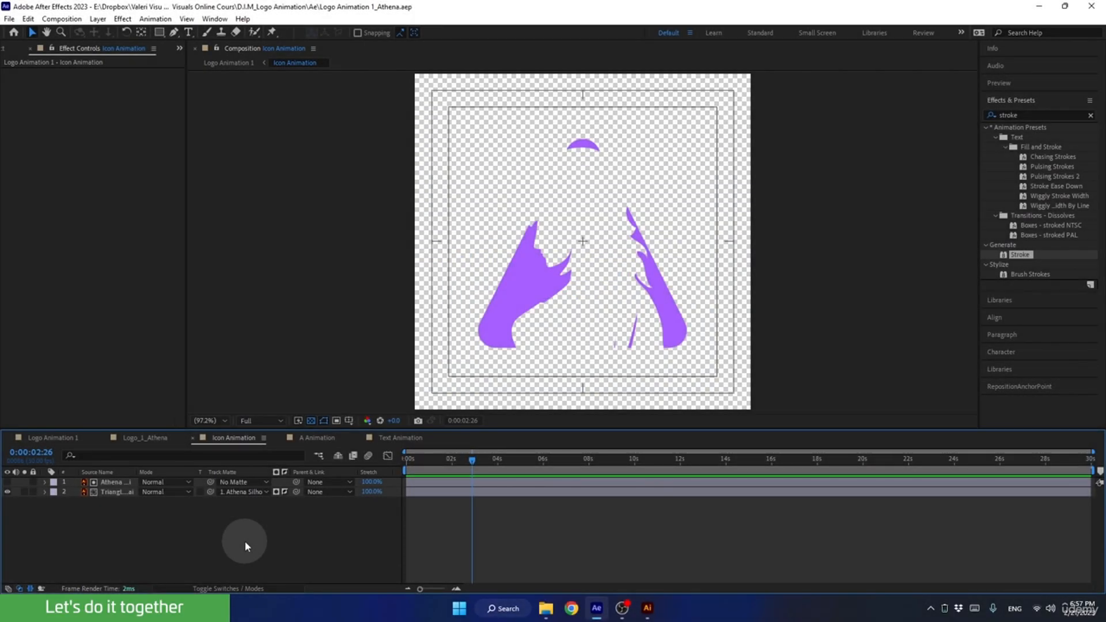
pyautogui.click(244, 541)
pyautogui.press('u')
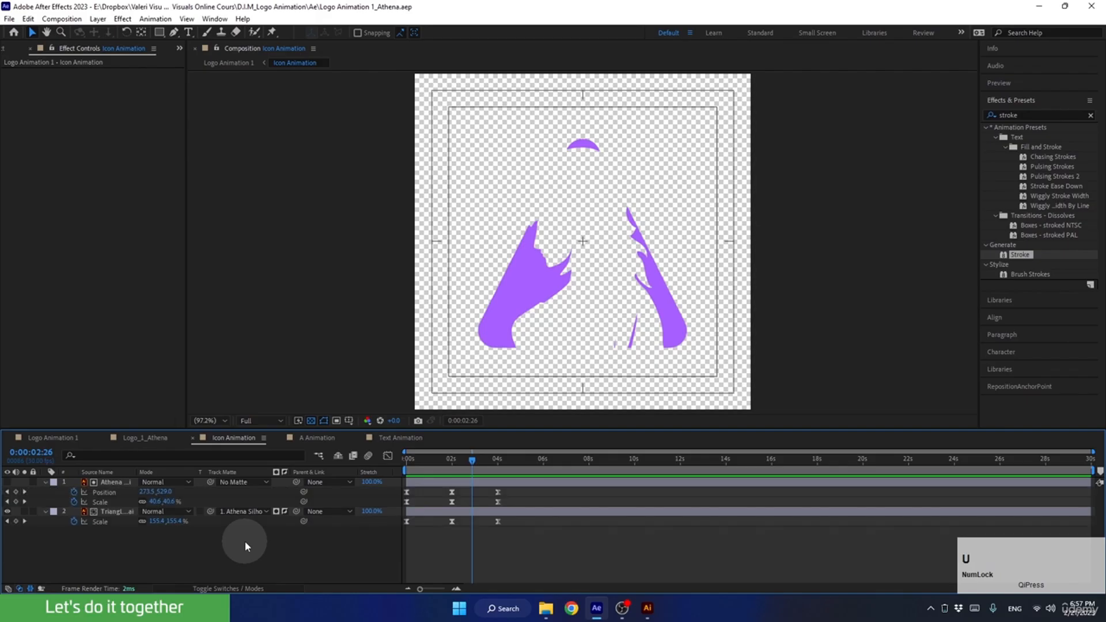
# End the Icon Animation work area at the last keyframes, 0:00:04:00, and trim the composition to it.
pyautogui.moveTo(473, 460); pyautogui.dragTo(499, 466)
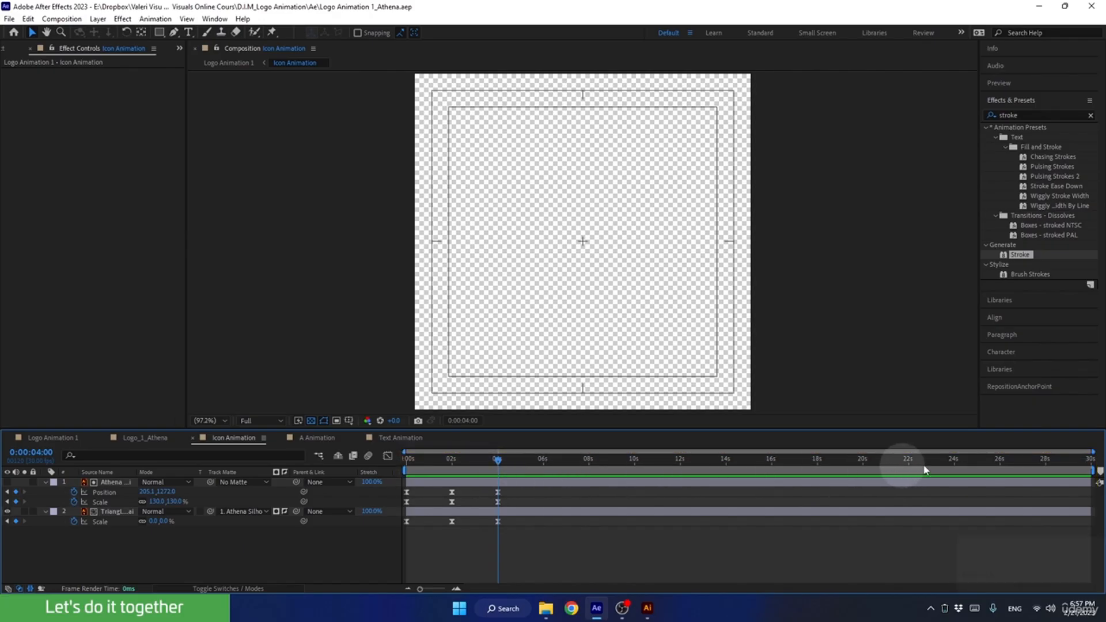
pyautogui.moveTo(1091, 470); pyautogui.dragTo(701, 488)
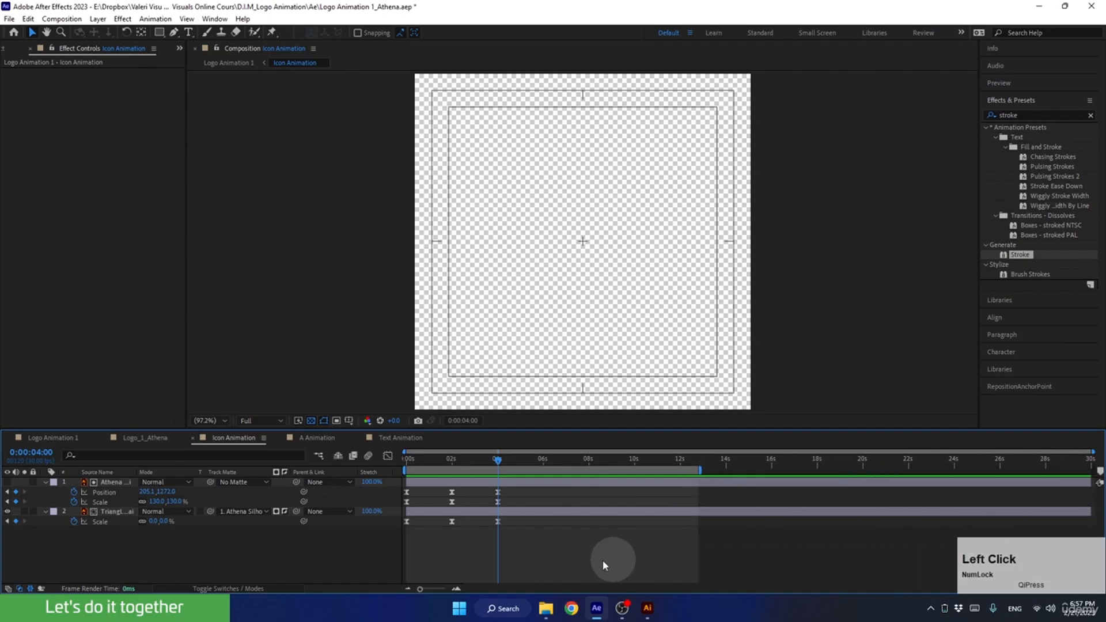
pyautogui.press('n')
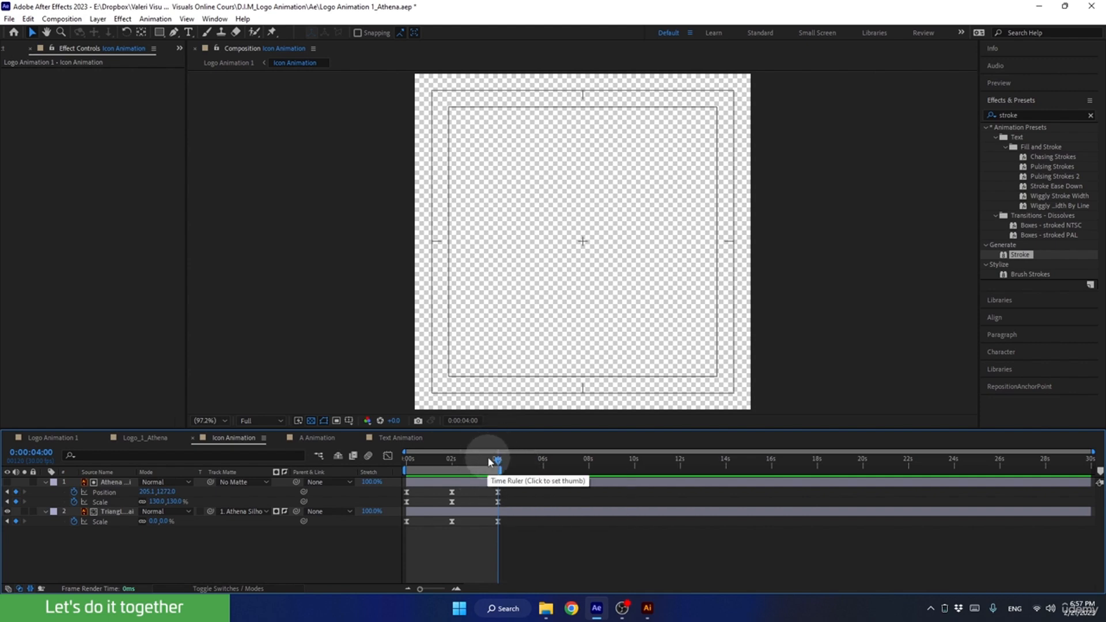
pyautogui.rightClick(468, 471)
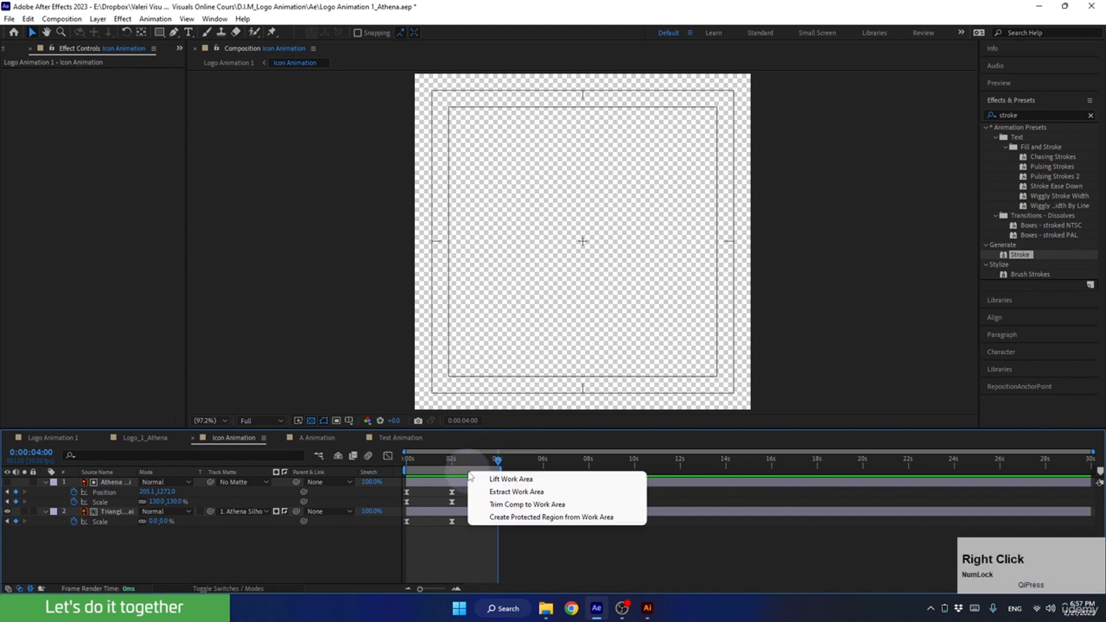
pyautogui.click(490, 505)
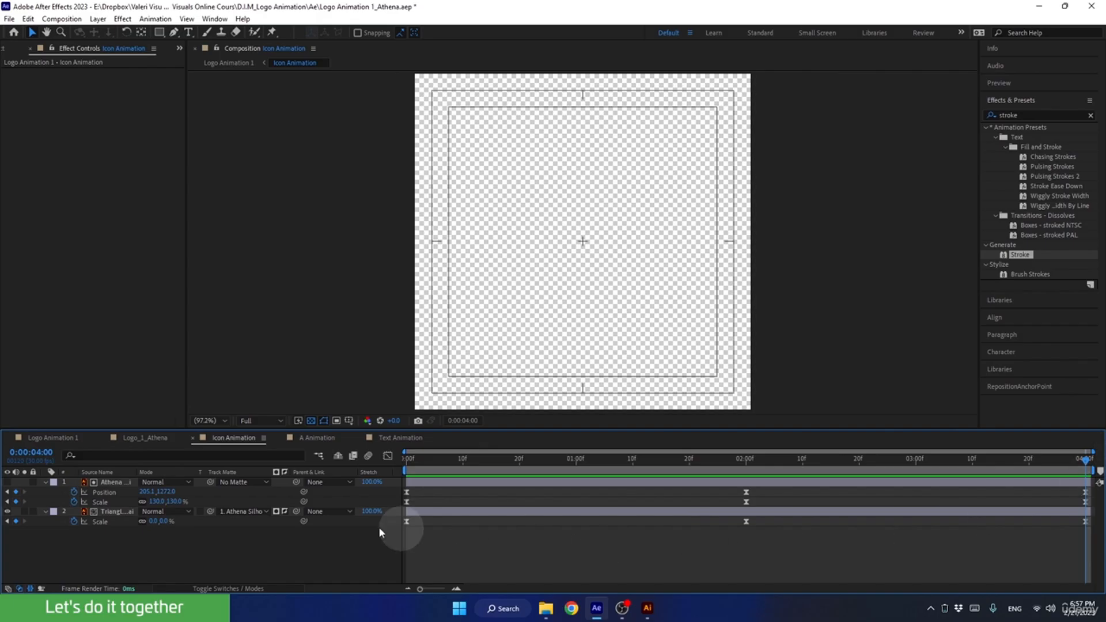
# Return to the Logo Animation 1 composition and scrub through the A and text animations up to 0:00:10:00.
pyautogui.click(42, 437)
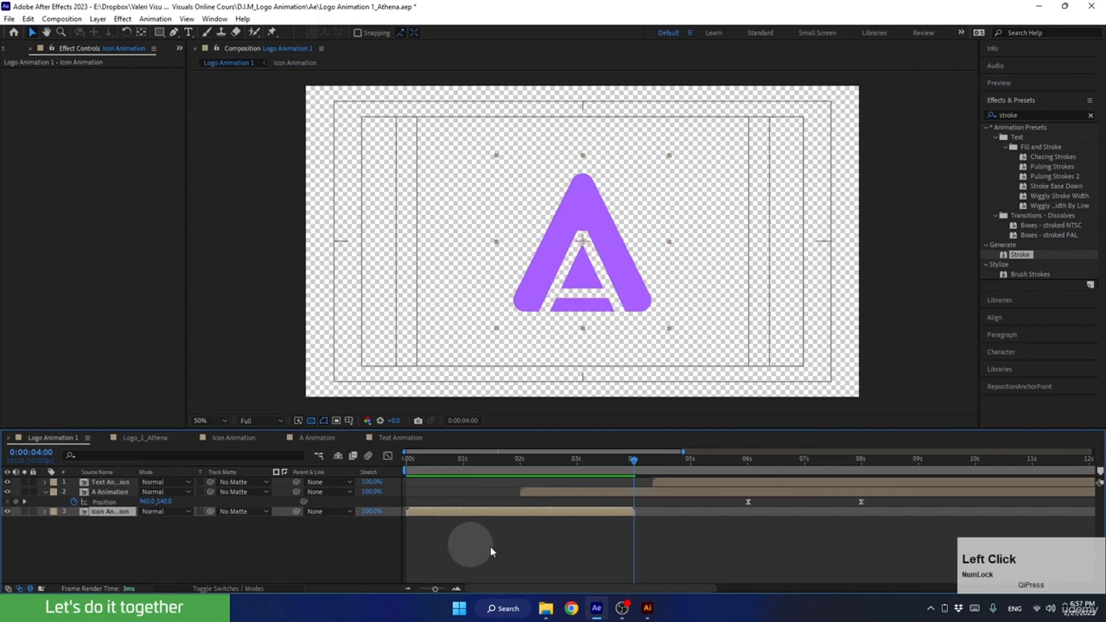
pyautogui.moveTo(628, 467); pyautogui.dragTo(647, 505)
pyautogui.click(644, 496)
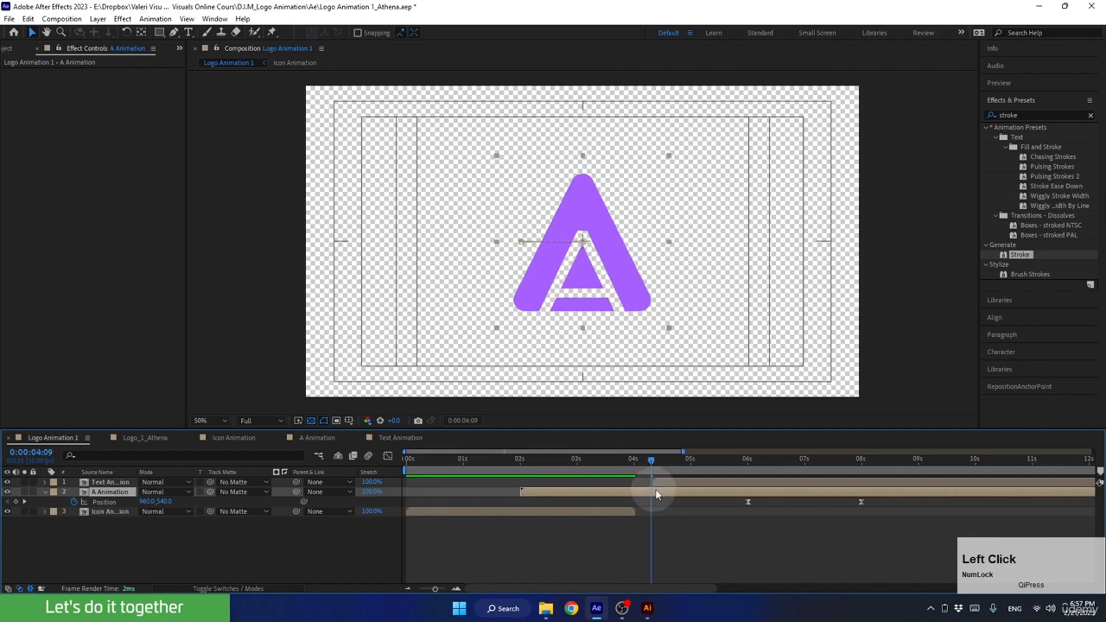
pyautogui.moveTo(650, 460); pyautogui.dragTo(951, 499)
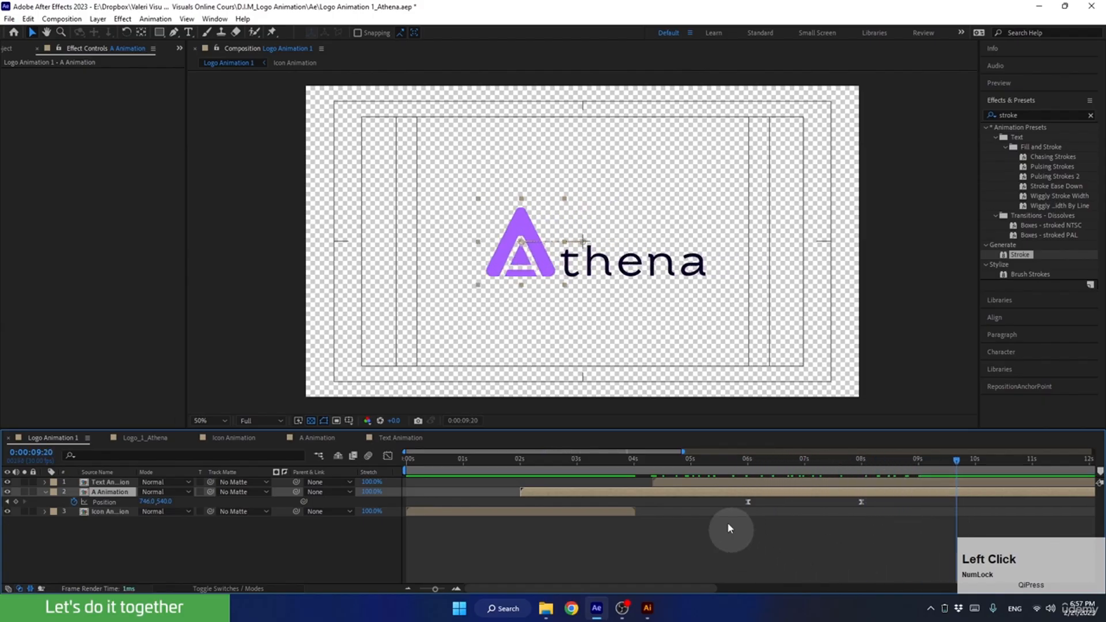
pyautogui.click(705, 483)
pyautogui.click(857, 461)
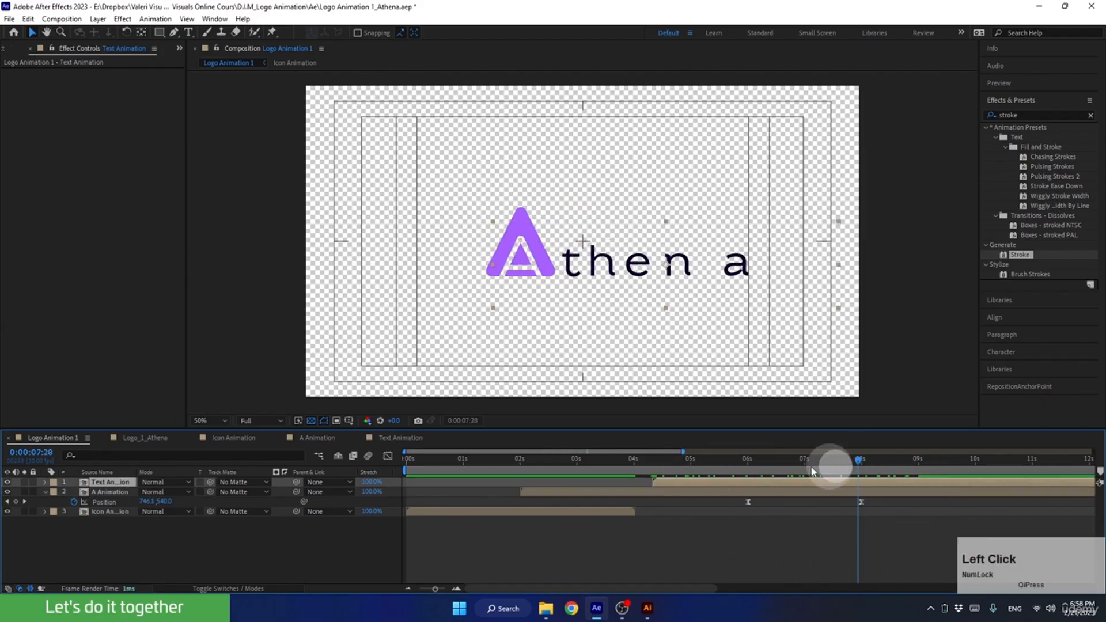
pyautogui.moveTo(812, 471); pyautogui.dragTo(976, 482)
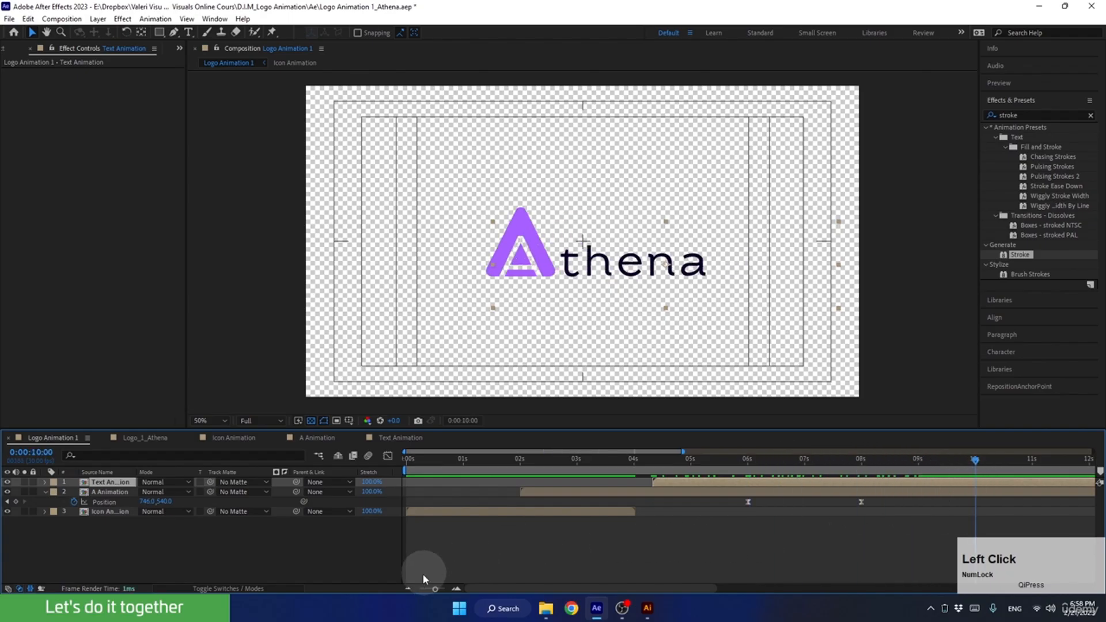
# Collapse the A Animation layer's keyframed properties and save the project.
pyautogui.click(407, 587)
pyautogui.click(407, 587)
pyautogui.click(407, 587)
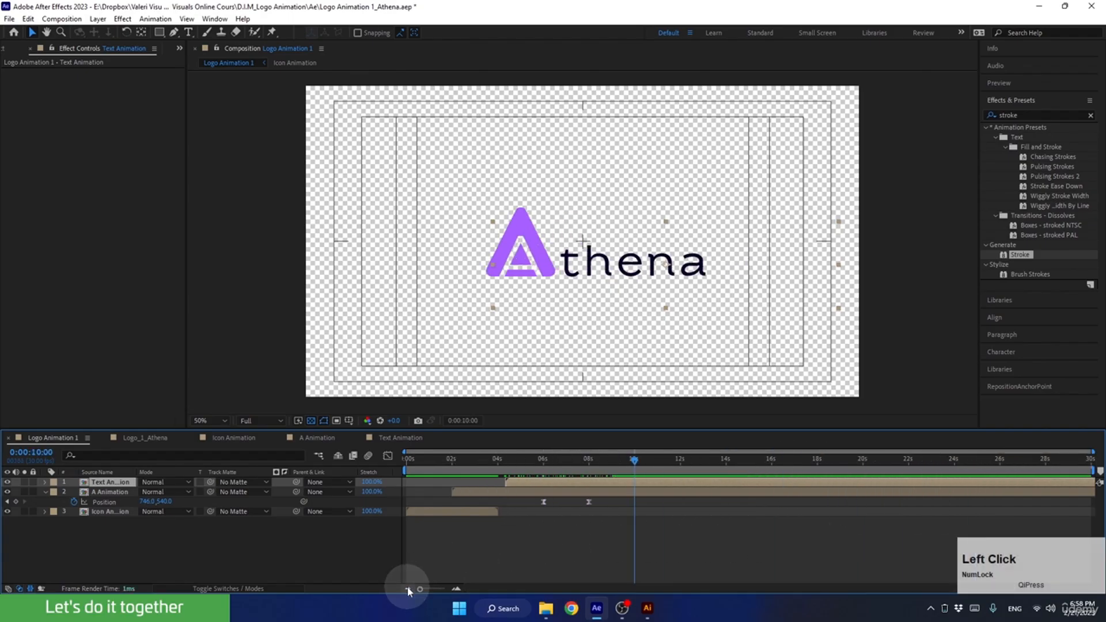
pyautogui.click(45, 492)
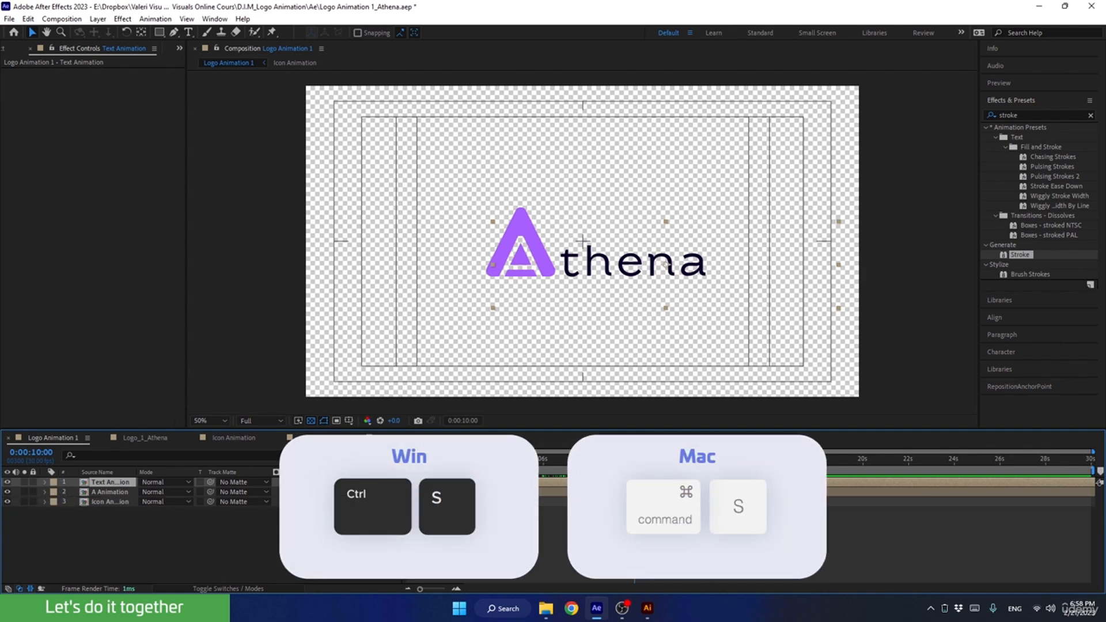
pyautogui.hotkey('ctrl', 's')
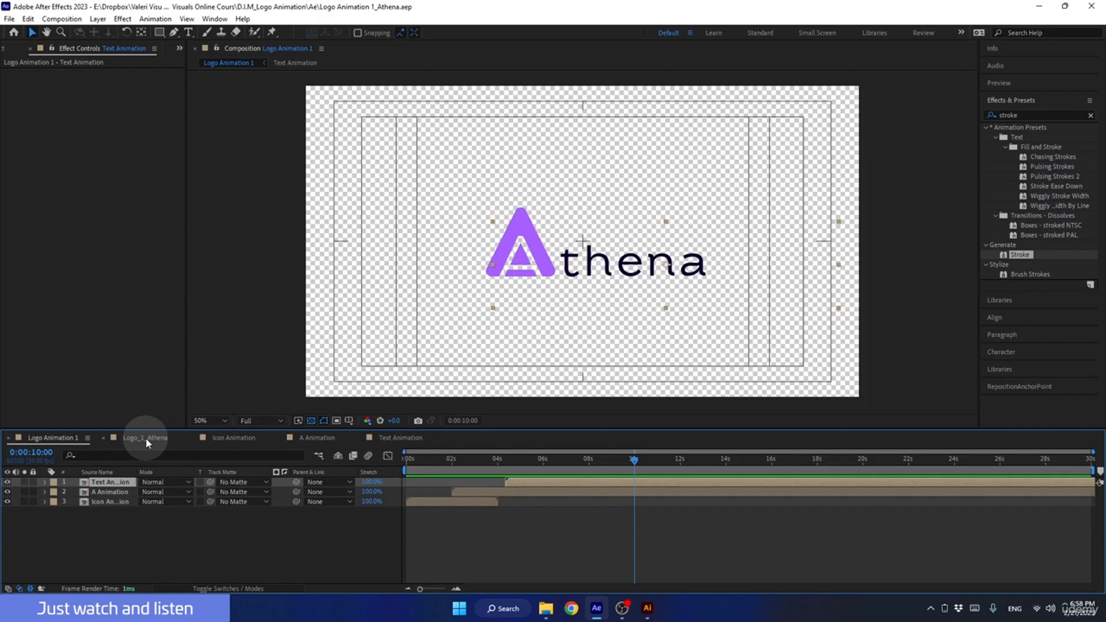
# Try to move the A Animation layer up and to the left, to about 550, 470, at 0:00:07:22, and reveal its keyframes.
pyautogui.moveTo(680, 459)
pyautogui.mouseDown()
pyautogui.moveTo(719, 461)
pyautogui.moveTo(568, 471)
pyautogui.moveTo(686, 462)
pyautogui.mouseUp()
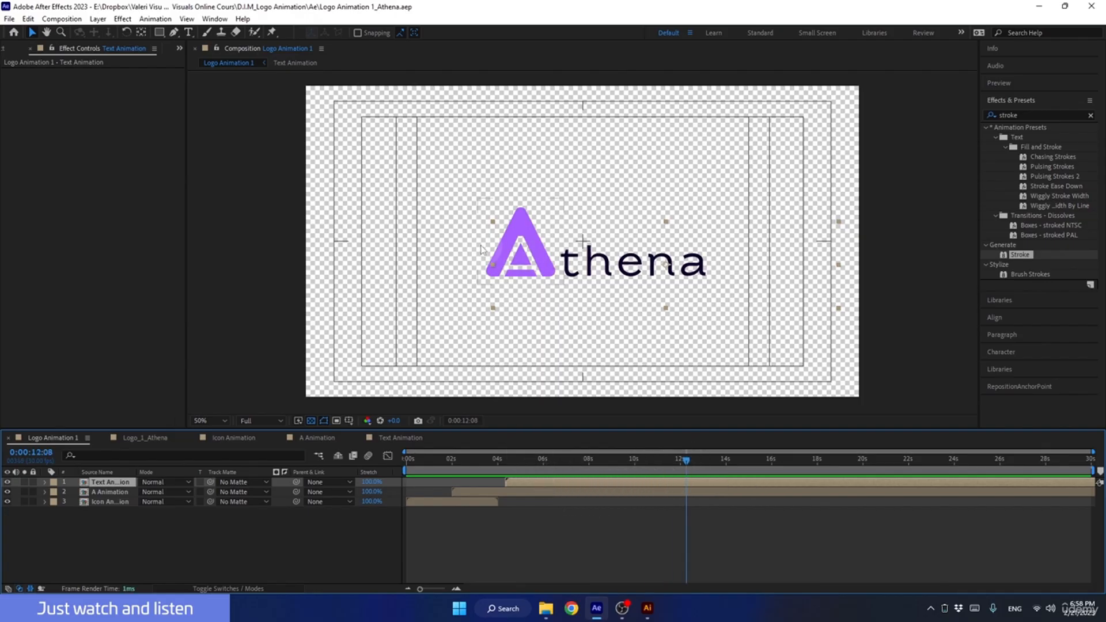
pyautogui.click(596, 484)
pyautogui.click(589, 495)
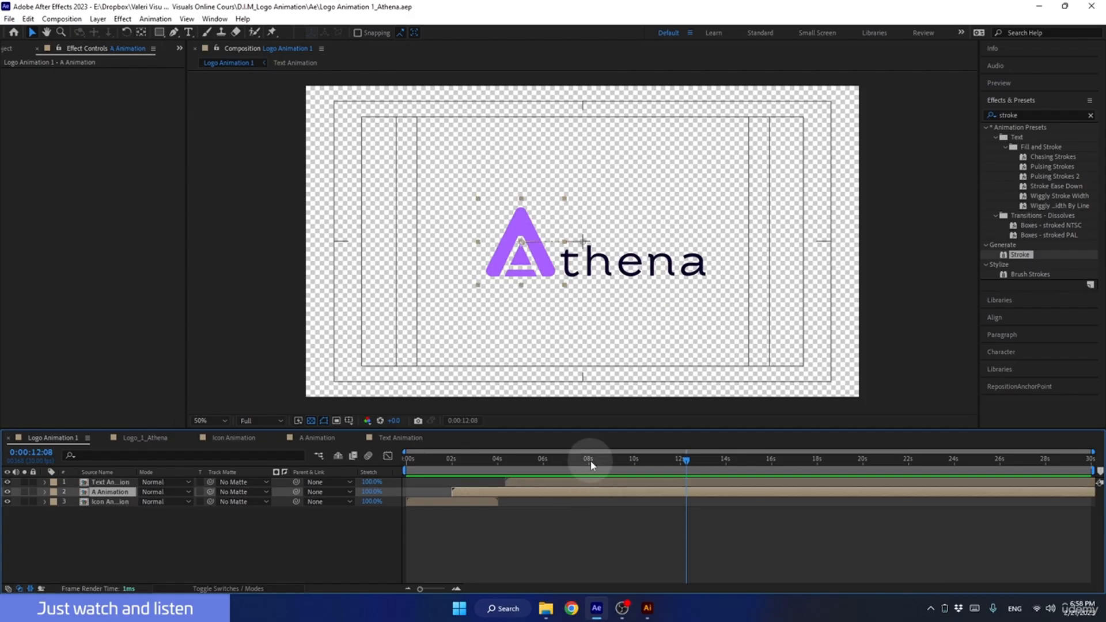
pyautogui.moveTo(593, 461)
pyautogui.mouseDown()
pyautogui.moveTo(561, 461)
pyautogui.moveTo(585, 461)
pyautogui.moveTo(583, 471)
pyautogui.mouseUp()
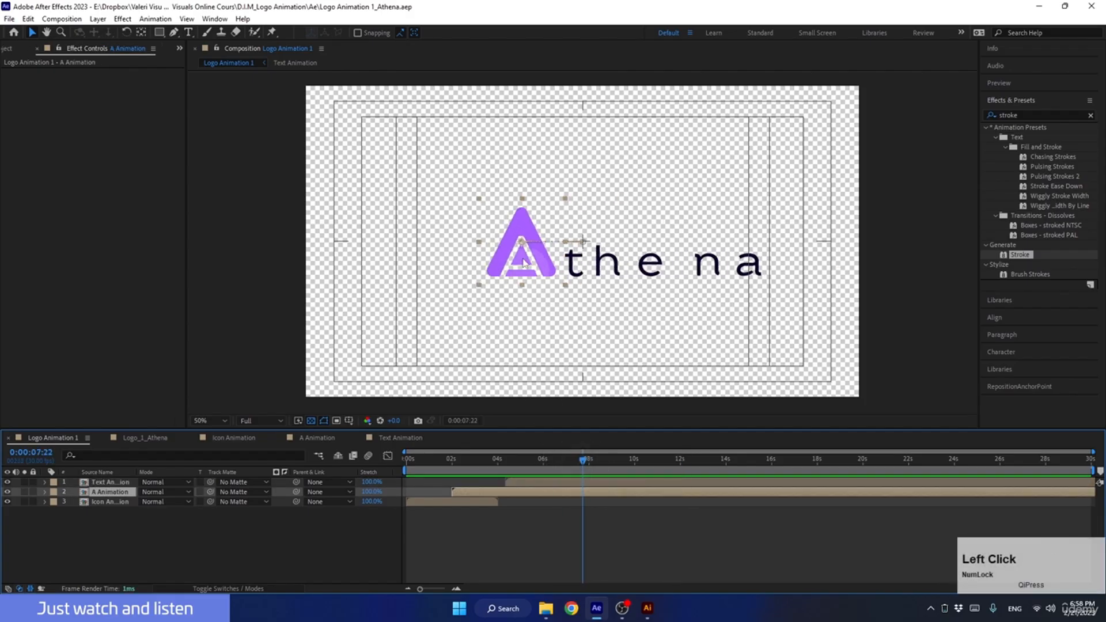
pyautogui.moveTo(516, 264); pyautogui.dragTo(458, 243)
pyautogui.press('u')
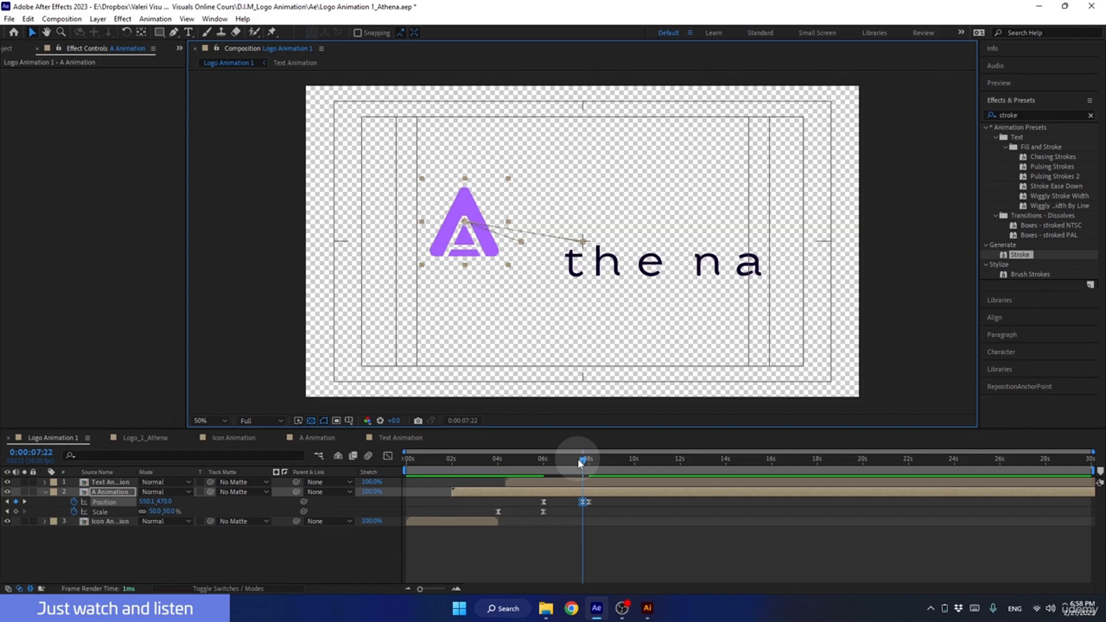
pyautogui.moveTo(578, 462); pyautogui.dragTo(602, 474)
pyautogui.click(575, 502)
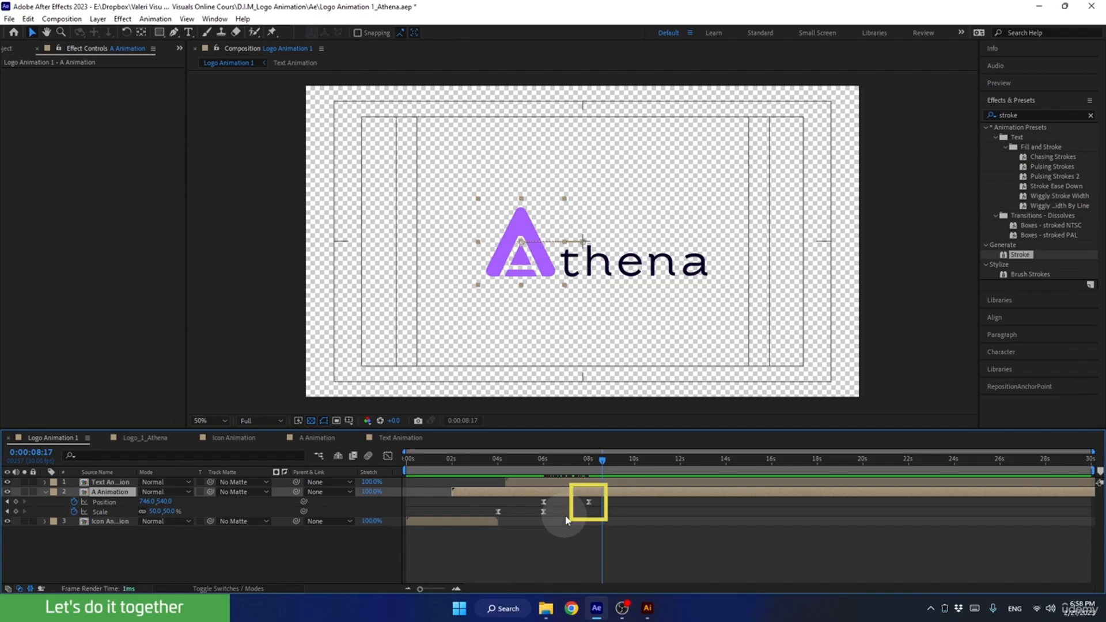
# At the A Animation layer's Position keyframe at 0:00:08:00, nudge the A left to 706, 540.
pyautogui.click(592, 461)
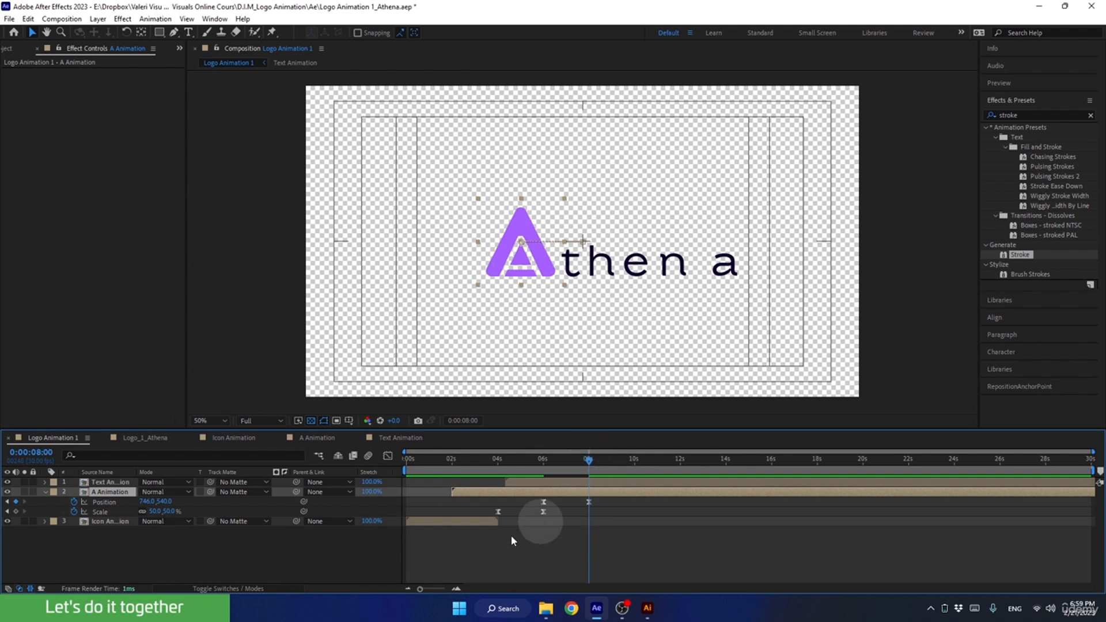
pyautogui.click(456, 589)
pyautogui.moveTo(540, 537); pyautogui.dragTo(650, 499)
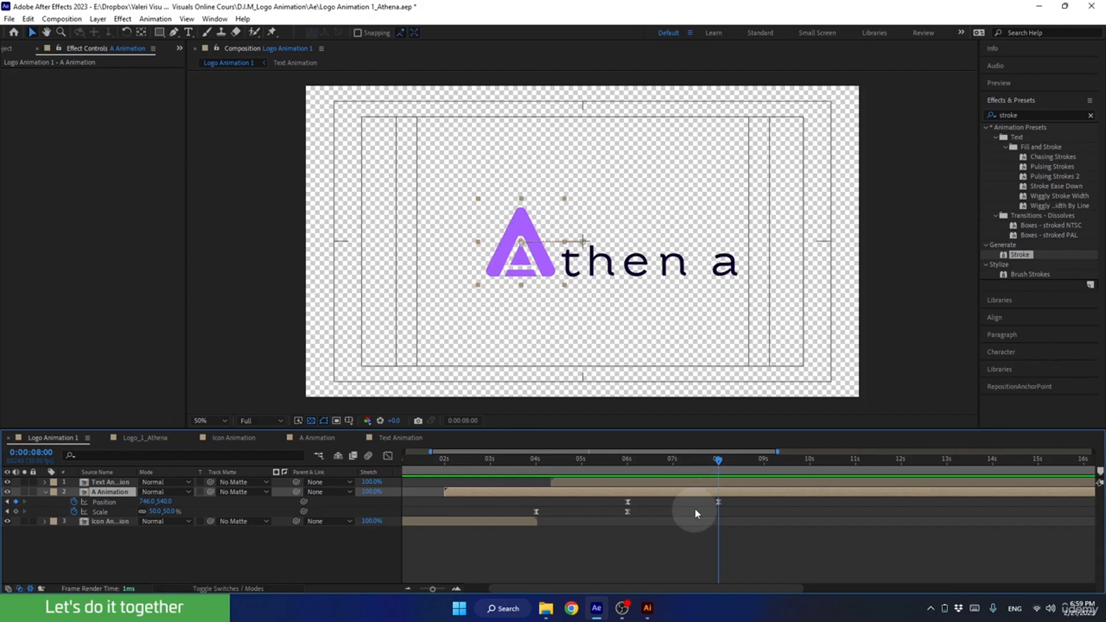
pyautogui.click(717, 501)
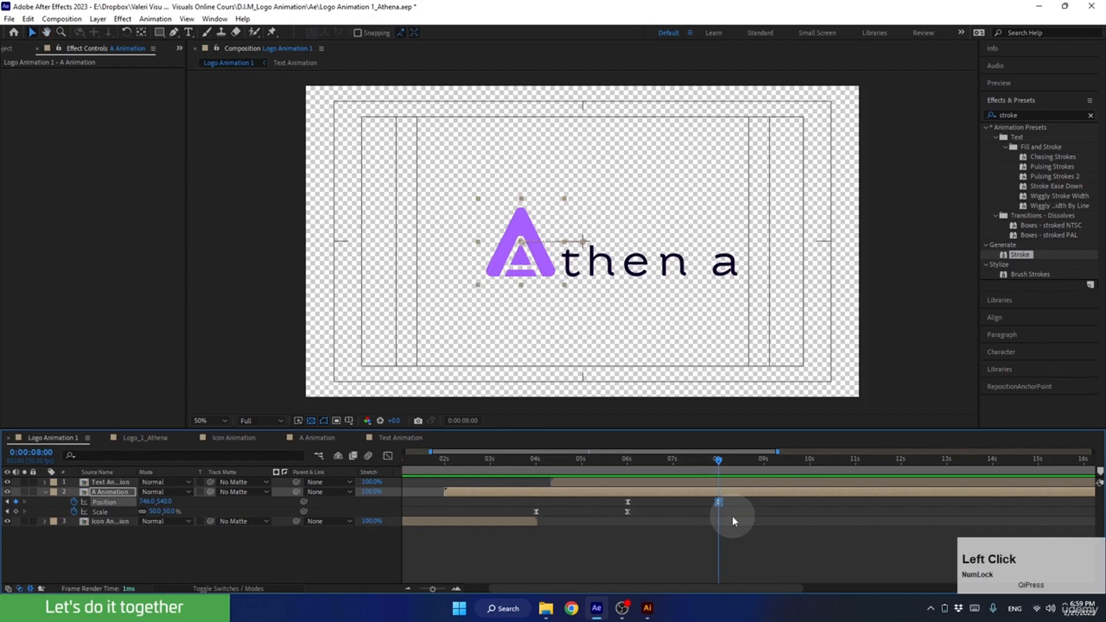
pyautogui.hotkey('shift', 'Left')
pyautogui.hotkey('shift', 'Left')
pyautogui.hotkey('shift', 'Left')
pyautogui.hotkey('shift', 'Left')
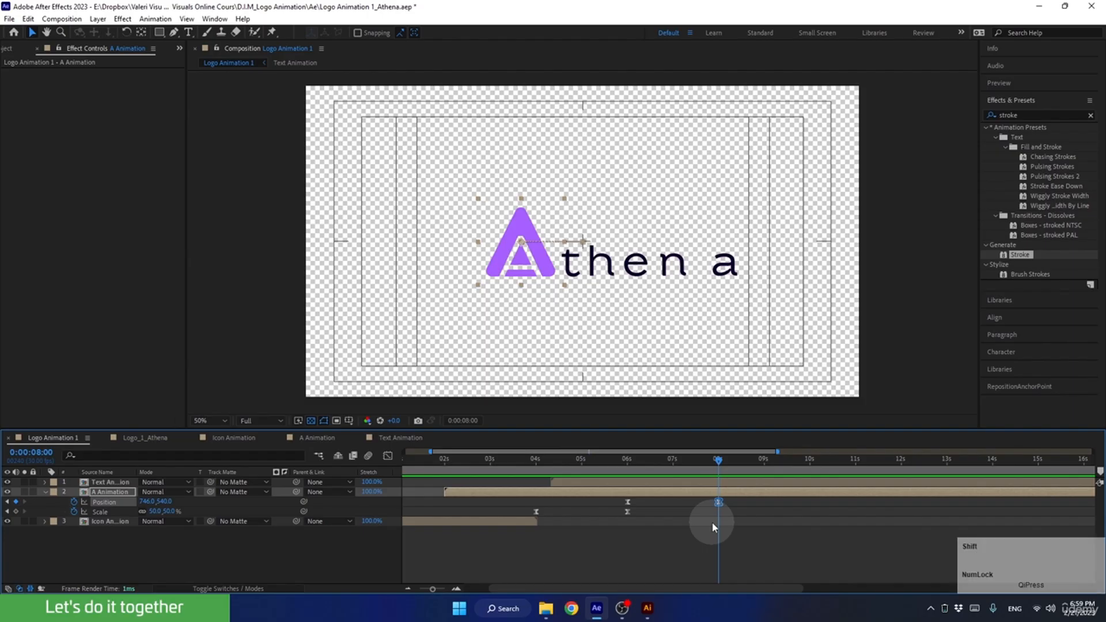
pyautogui.hotkey('shift', 'Left')
pyautogui.hotkey('shift', 'Left')
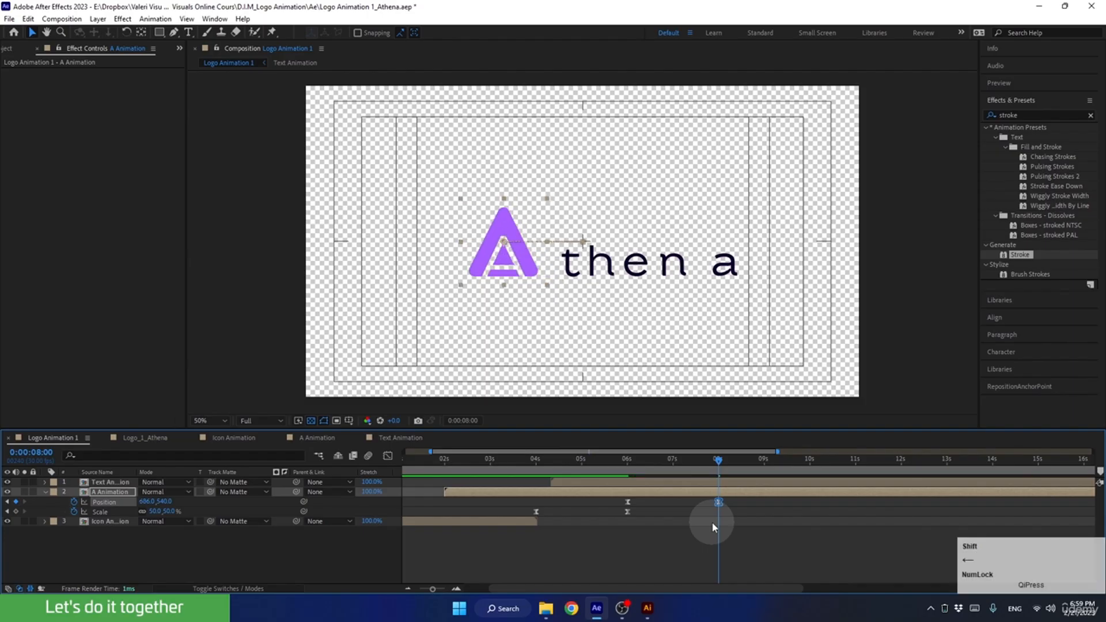
pyautogui.hotkey('shift', 'Right')
pyautogui.hotkey('shift', 'Right')
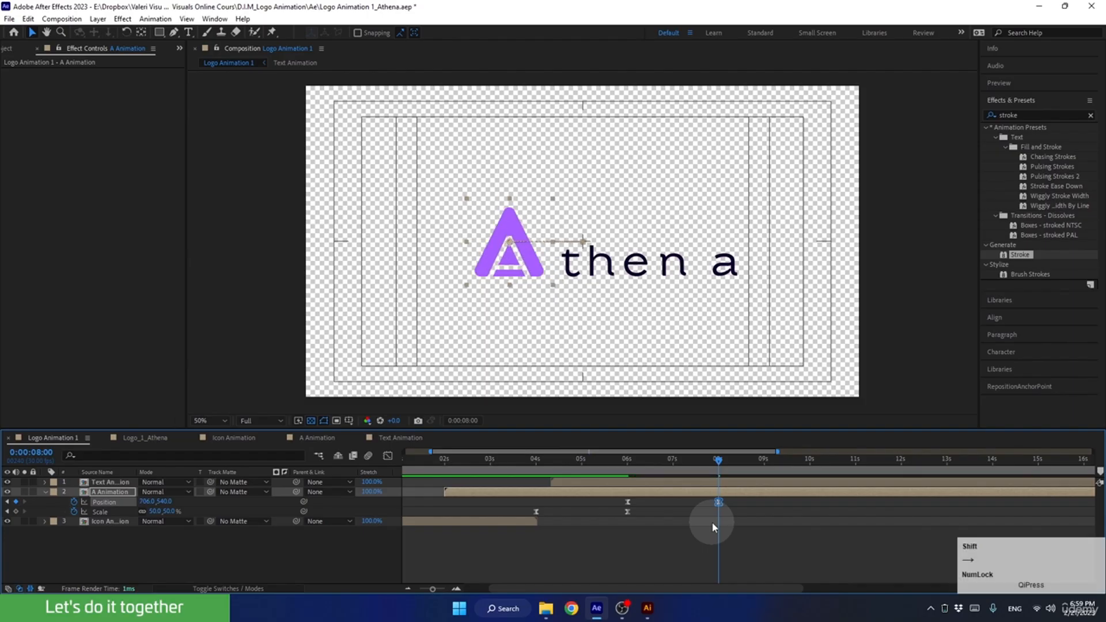
# At 0:00:09:22, nudge the Text Animation layer left by about 40 pixels to bring the letters closer to the A.
pyautogui.moveTo(728, 465); pyautogui.dragTo(797, 461)
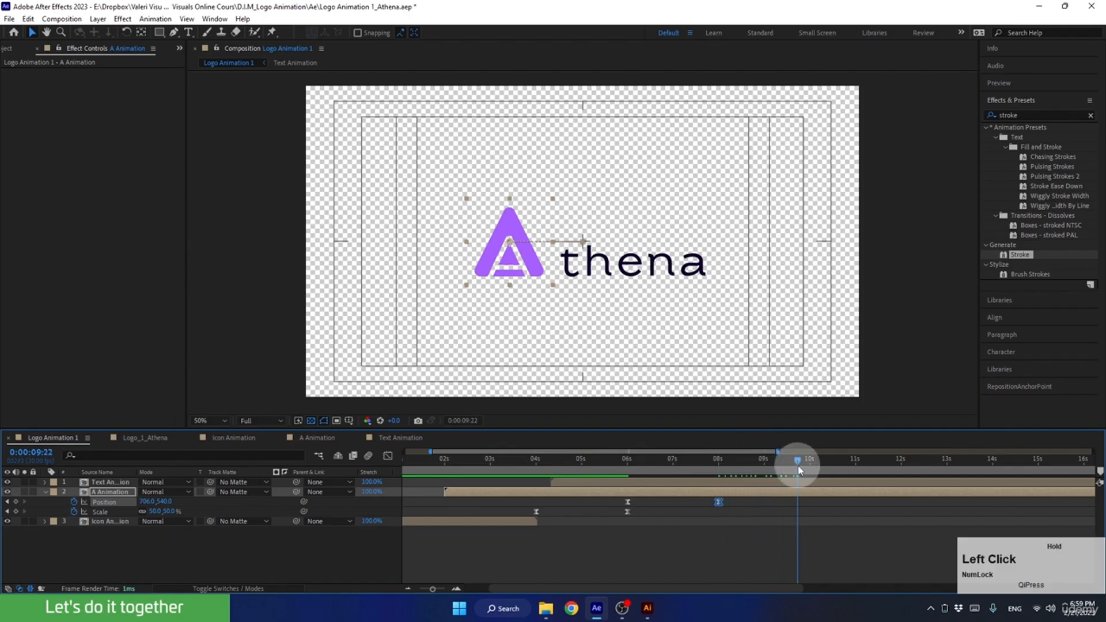
pyautogui.click(662, 262)
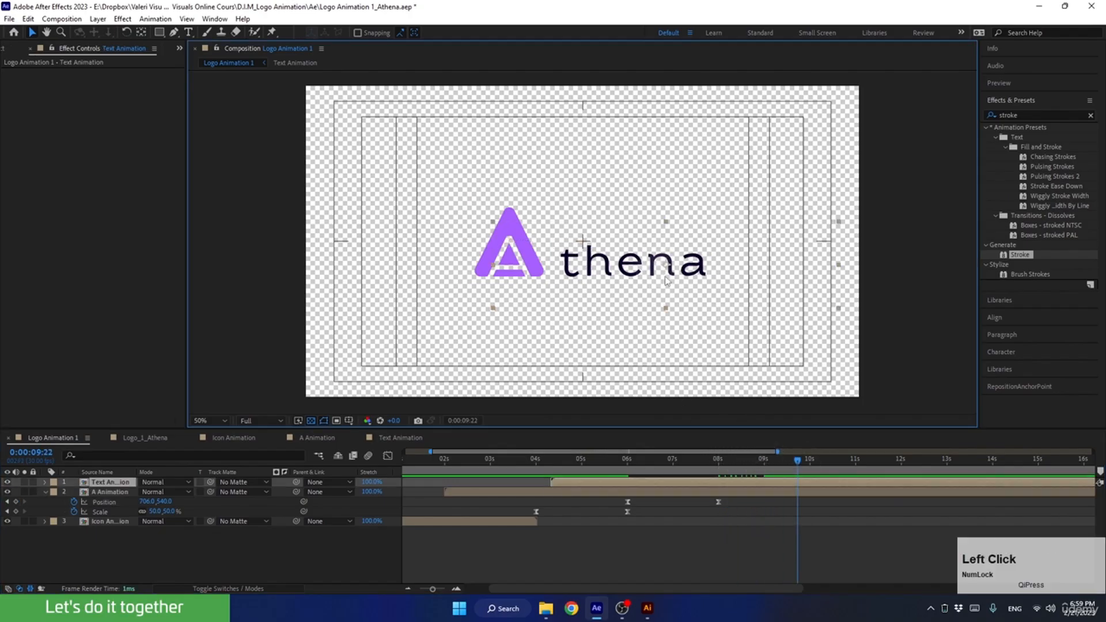
pyautogui.hotkey('shift', 'Left')
pyautogui.hotkey('shift', 'Left')
pyautogui.hotkey('shift', 'Left')
pyautogui.hotkey('shift', 'Left')
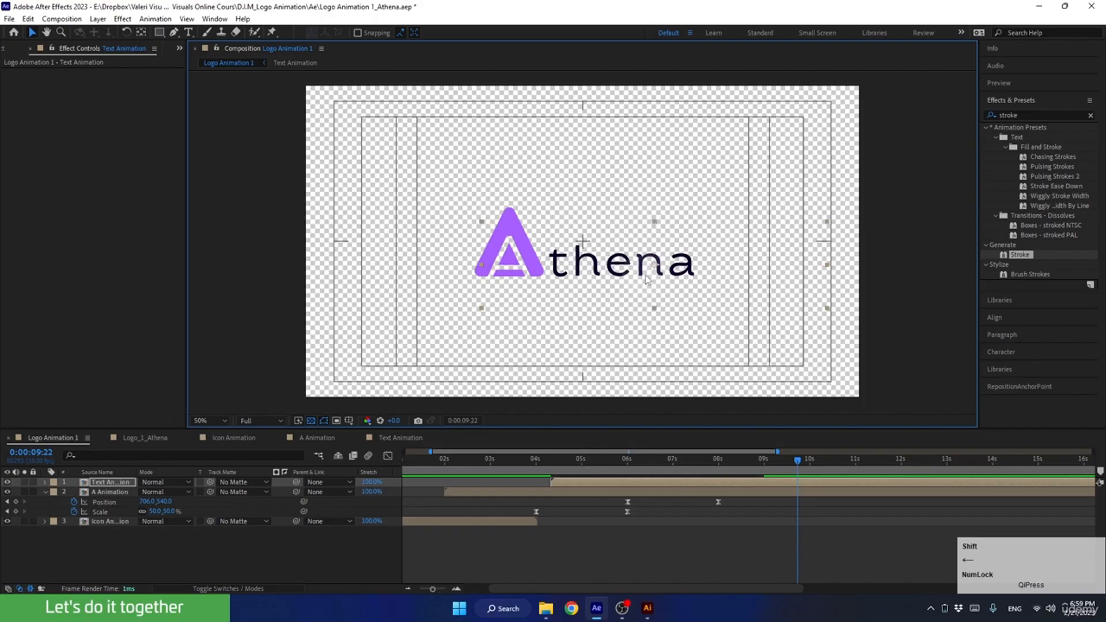
# Nudge the A right to 726, 540 at its 0:00:08:00 Position keyframe, and the Text Animation layer right by about 20 pixels.
pyautogui.moveTo(798, 460); pyautogui.dragTo(719, 506)
pyautogui.click(709, 493)
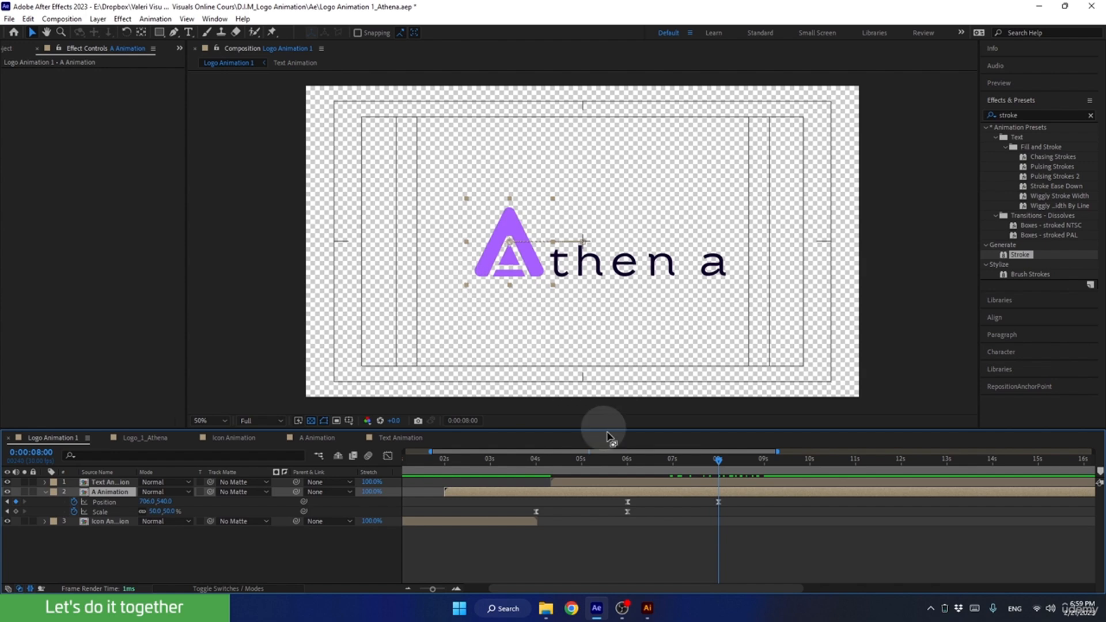
pyautogui.click(718, 502)
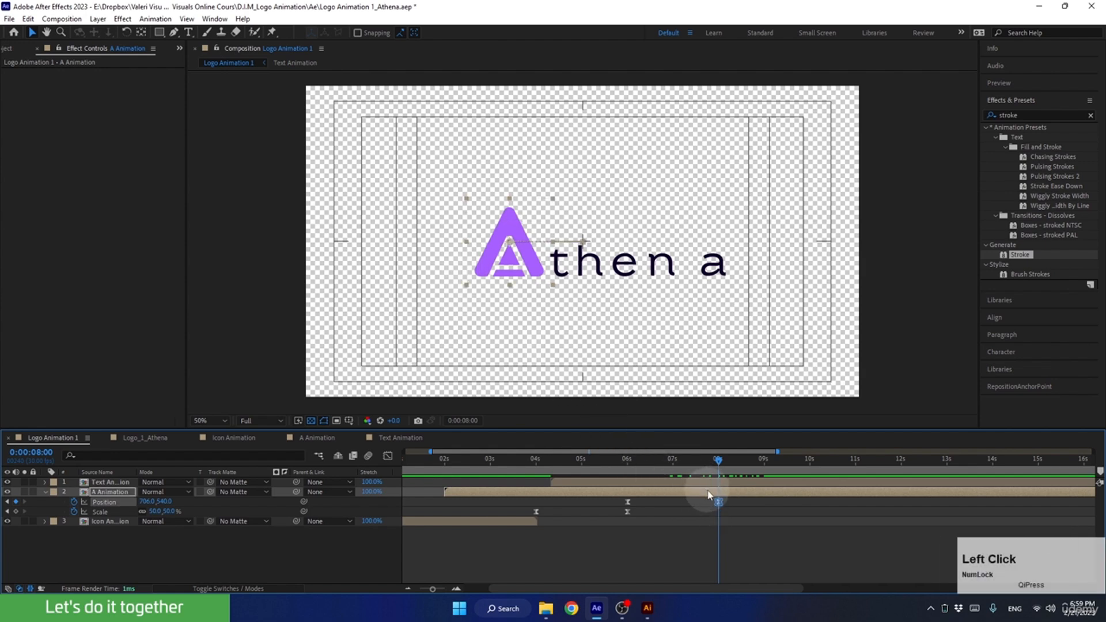
pyautogui.click(707, 511)
pyautogui.click(711, 493)
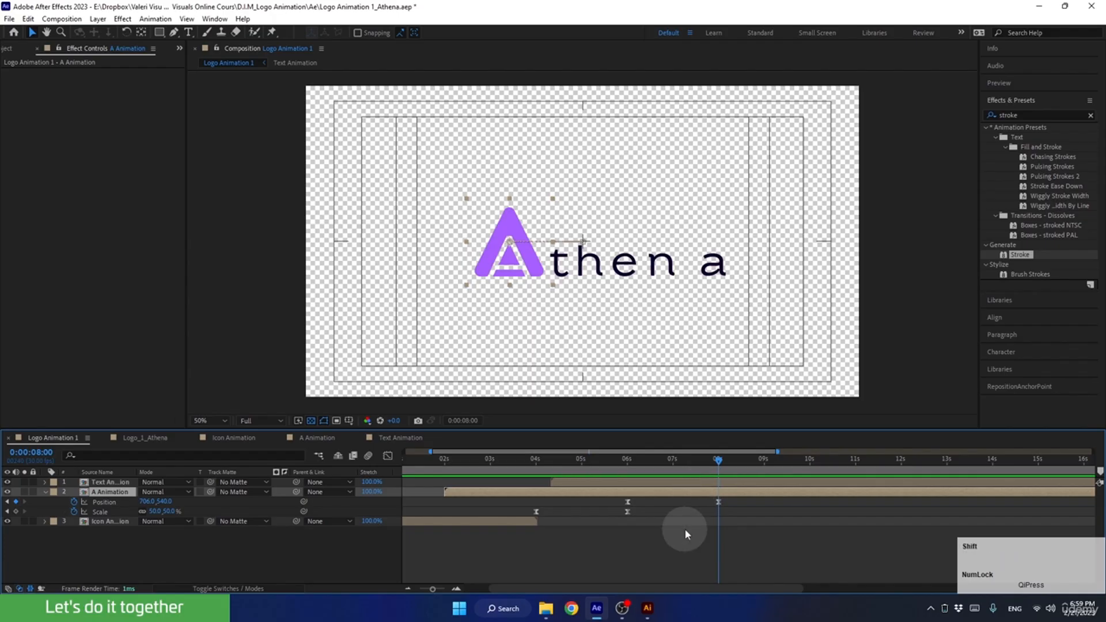
pyautogui.hotkey('shift', 'Right')
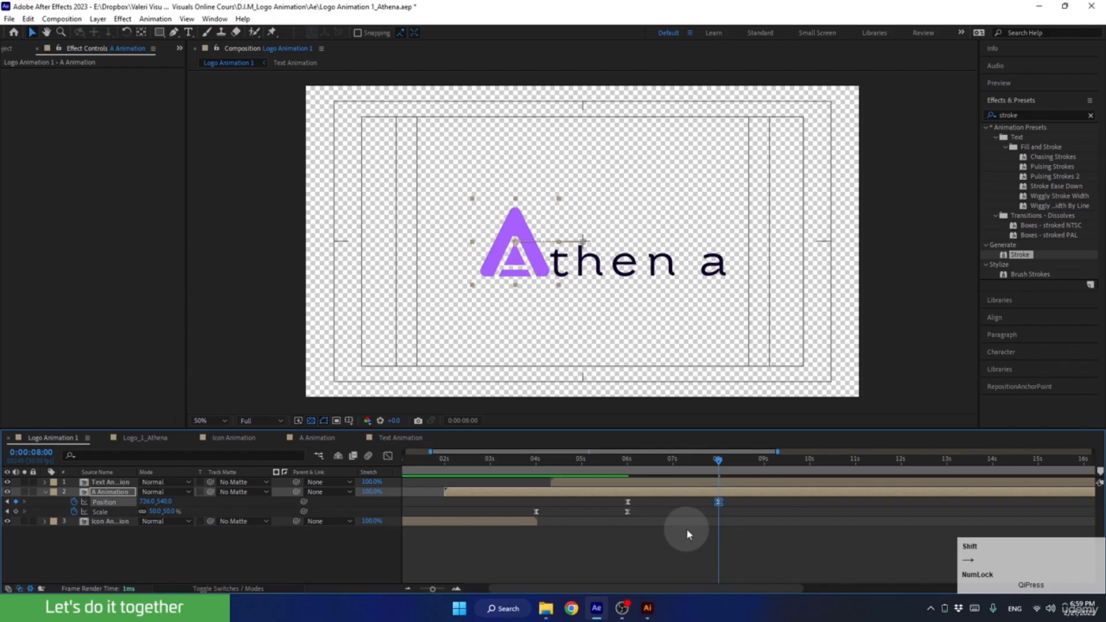
pyautogui.click(695, 485)
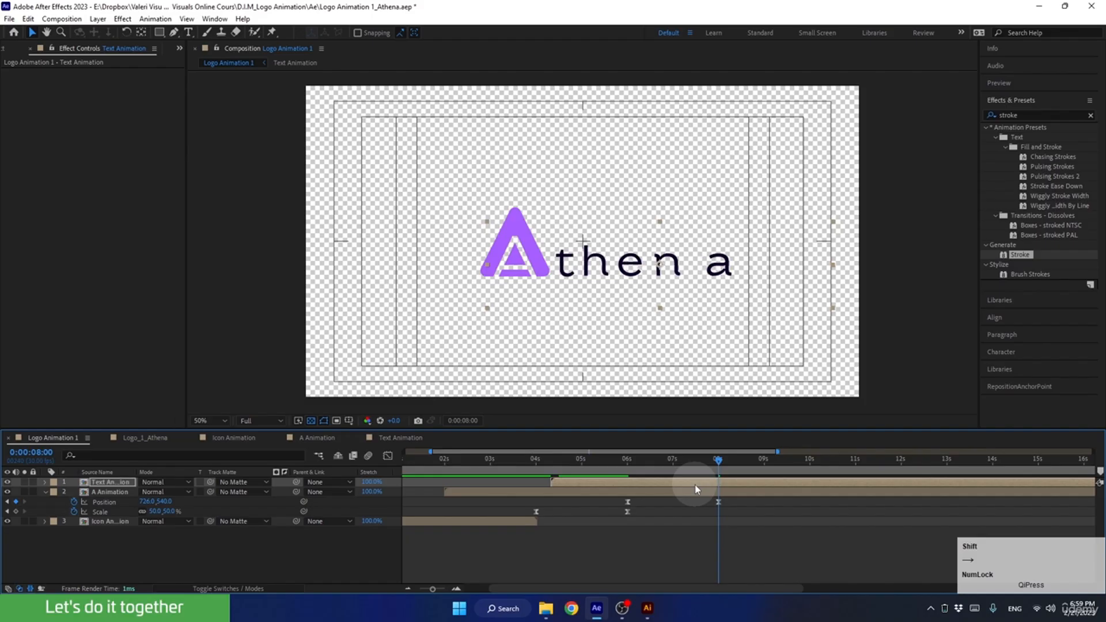
# Preview the logo reveal from 0:00:04:28 and examine how the A passes the t around 0:00:07:14.
pyautogui.moveTo(717, 459); pyautogui.dragTo(579, 485)
pyautogui.press('space')
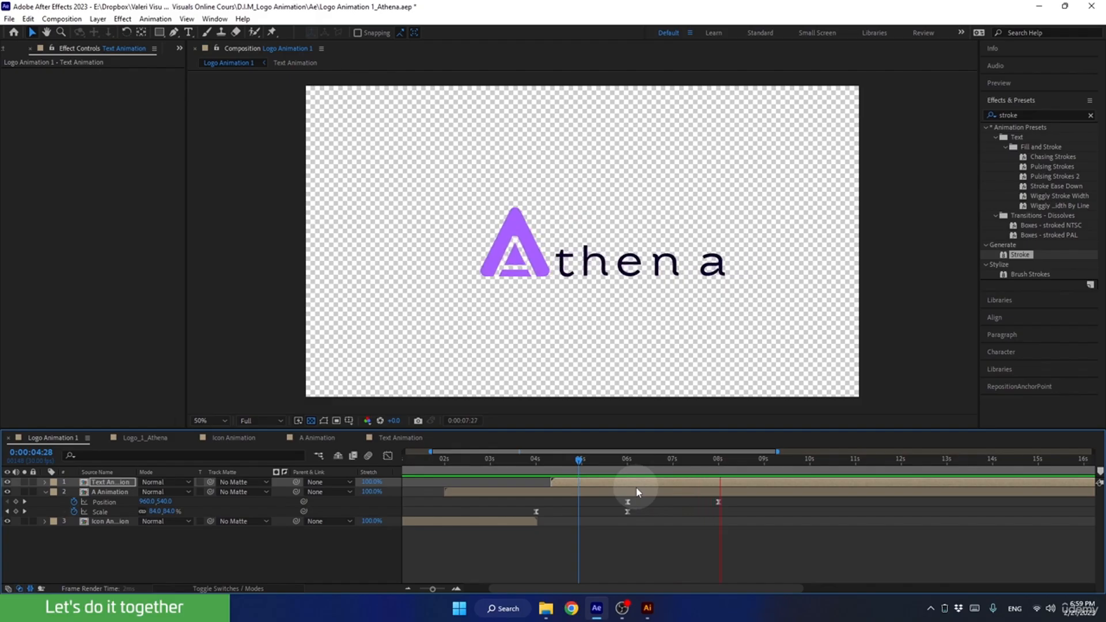
pyautogui.press('space')
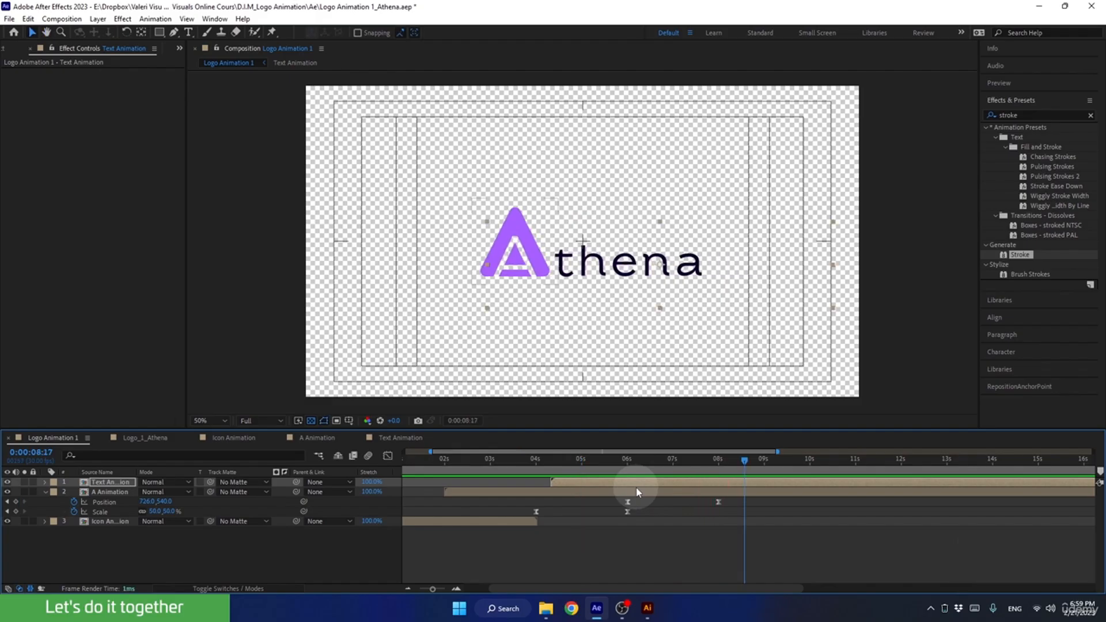
pyautogui.moveTo(712, 461)
pyautogui.mouseDown()
pyautogui.moveTo(657, 465)
pyautogui.moveTo(702, 460)
pyautogui.moveTo(683, 473)
pyautogui.moveTo(692, 462)
pyautogui.mouseUp()
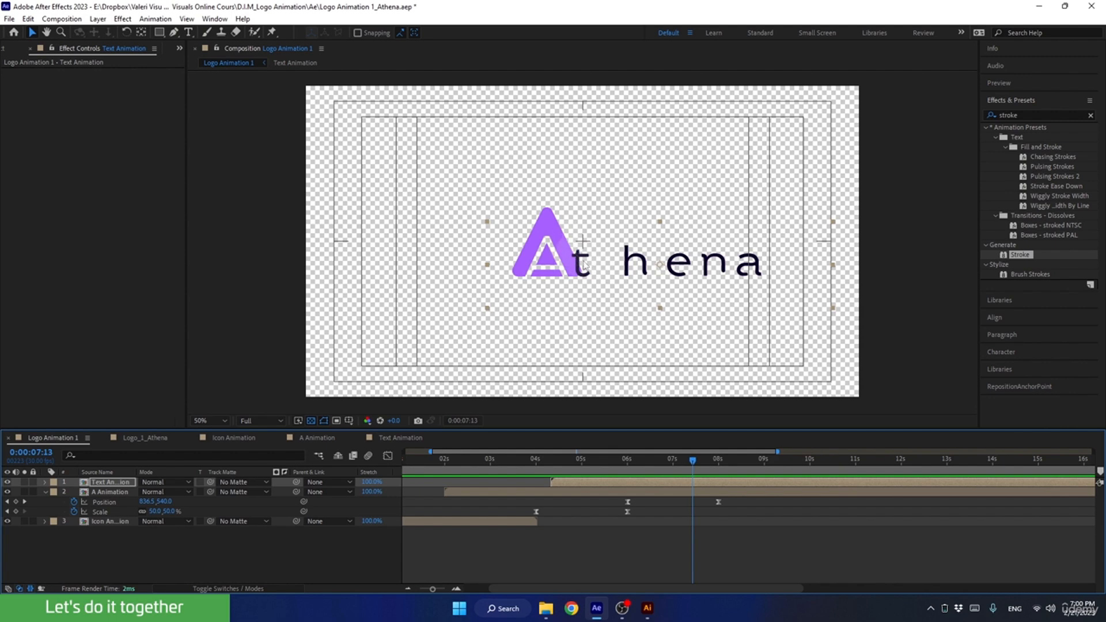
pyautogui.moveTo(671, 461); pyautogui.dragTo(694, 461)
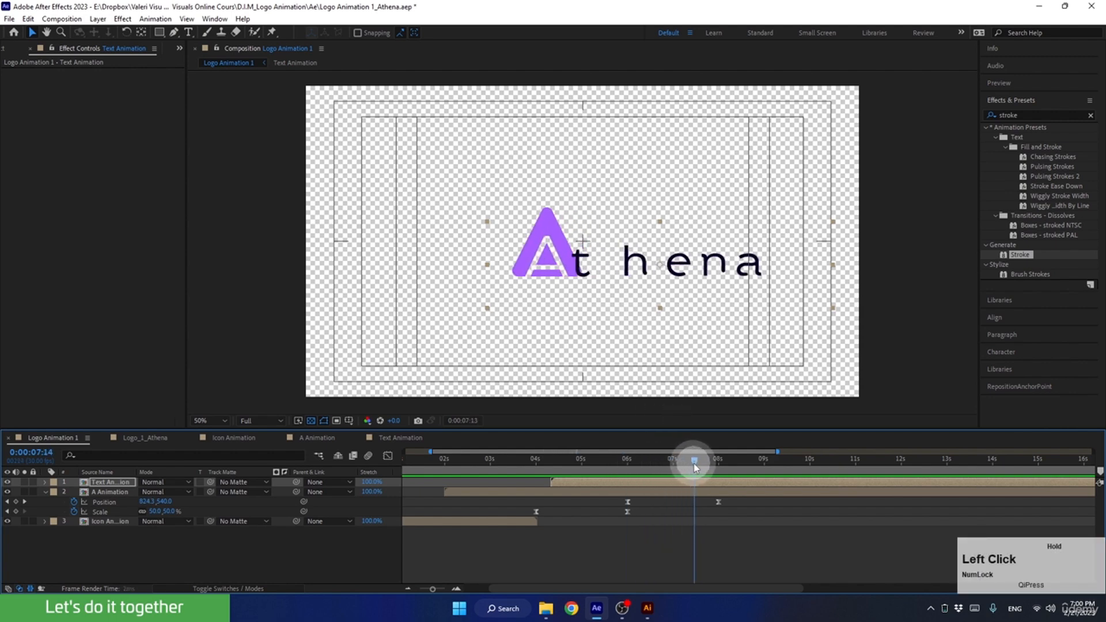
# Open the Text Animation precomp, reveal the Position keyframes of all five letters, and go to the t's last keyframe at 0:00:04:00.
pyautogui.doubleClick(669, 487)
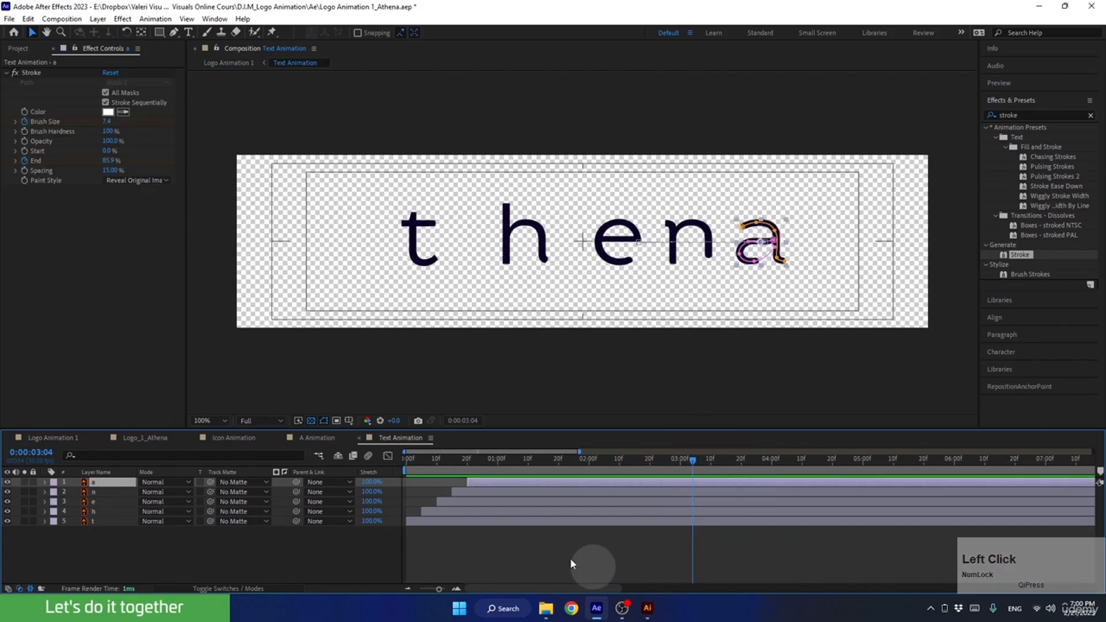
pyautogui.keyDown('shift'); pyautogui.click(493, 523); pyautogui.keyUp('shift')
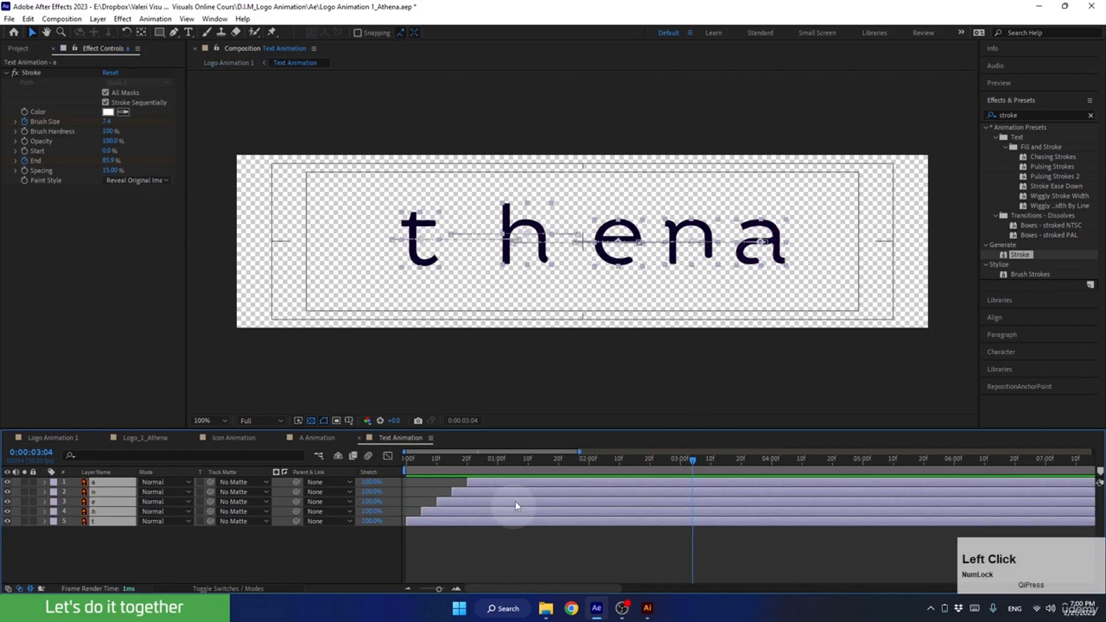
pyautogui.press('p')
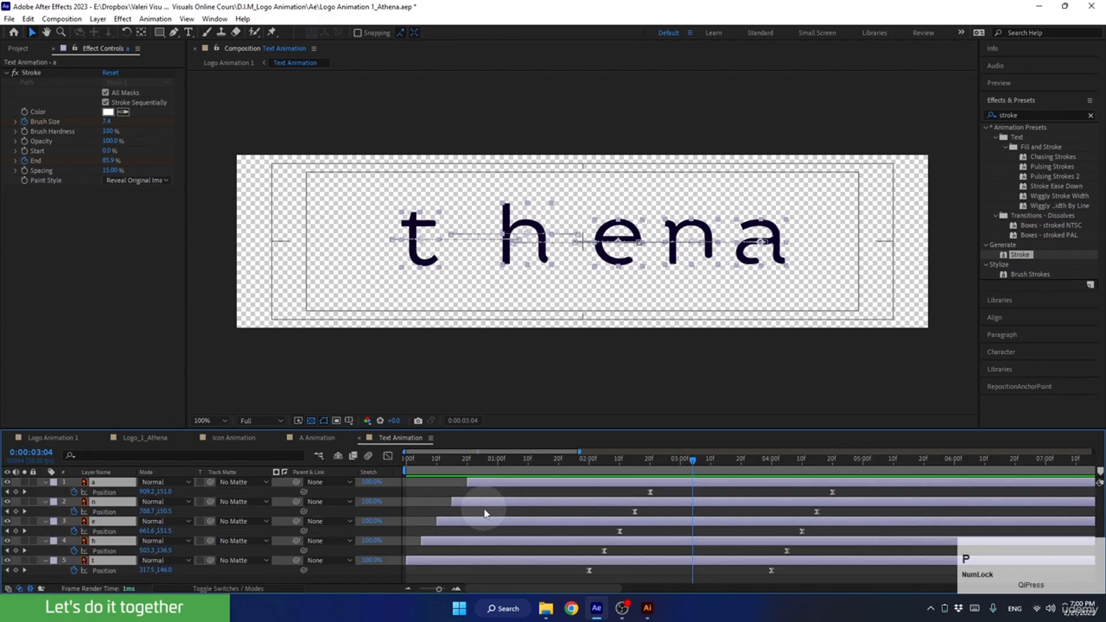
pyautogui.moveTo(647, 461)
pyautogui.mouseDown()
pyautogui.moveTo(581, 483)
pyautogui.moveTo(748, 504)
pyautogui.moveTo(772, 489)
pyautogui.mouseUp()
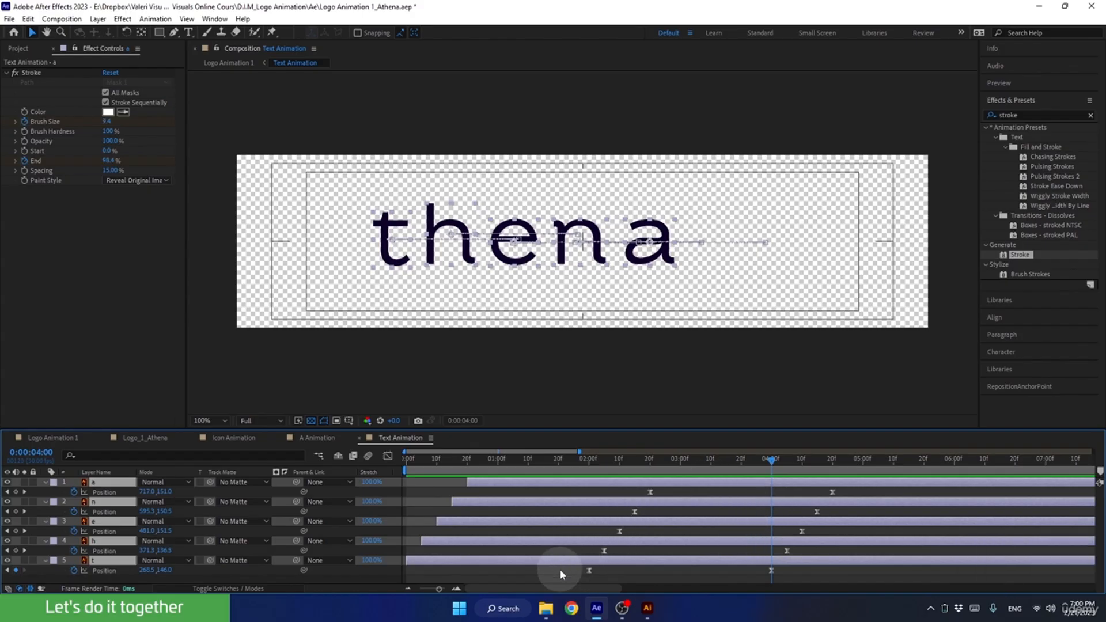
# Move the last Position keyframes of all five letters together, keeping their stagger, so that the t's falls at 0:00:05:00.
pyautogui.moveTo(563, 569); pyautogui.dragTo(782, 590)
pyautogui.click(588, 459)
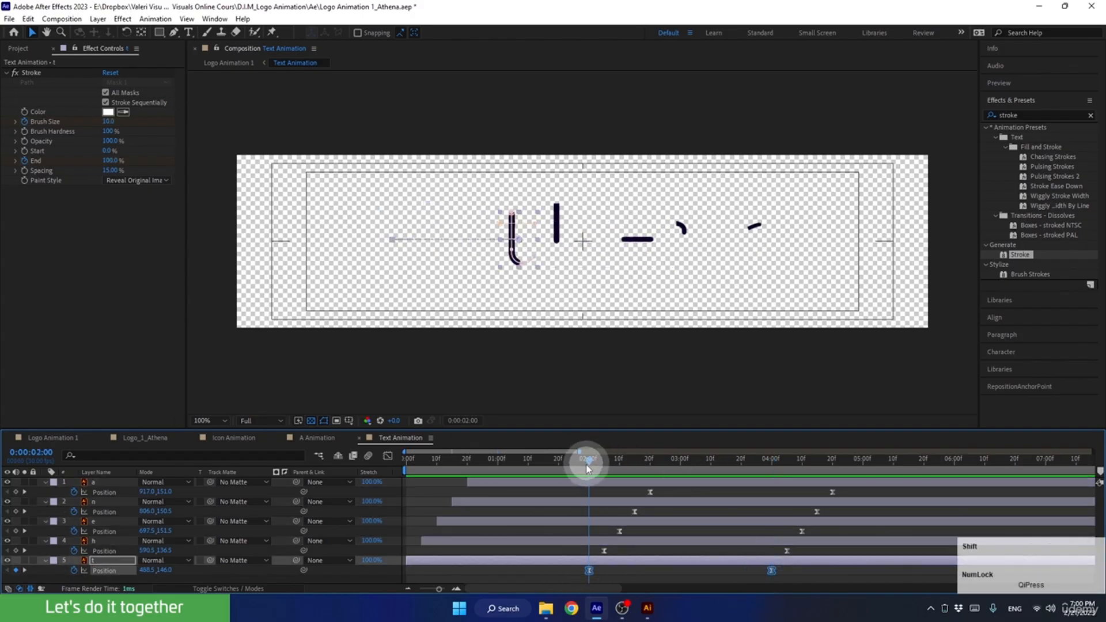
pyautogui.moveTo(590, 472); pyautogui.dragTo(770, 497)
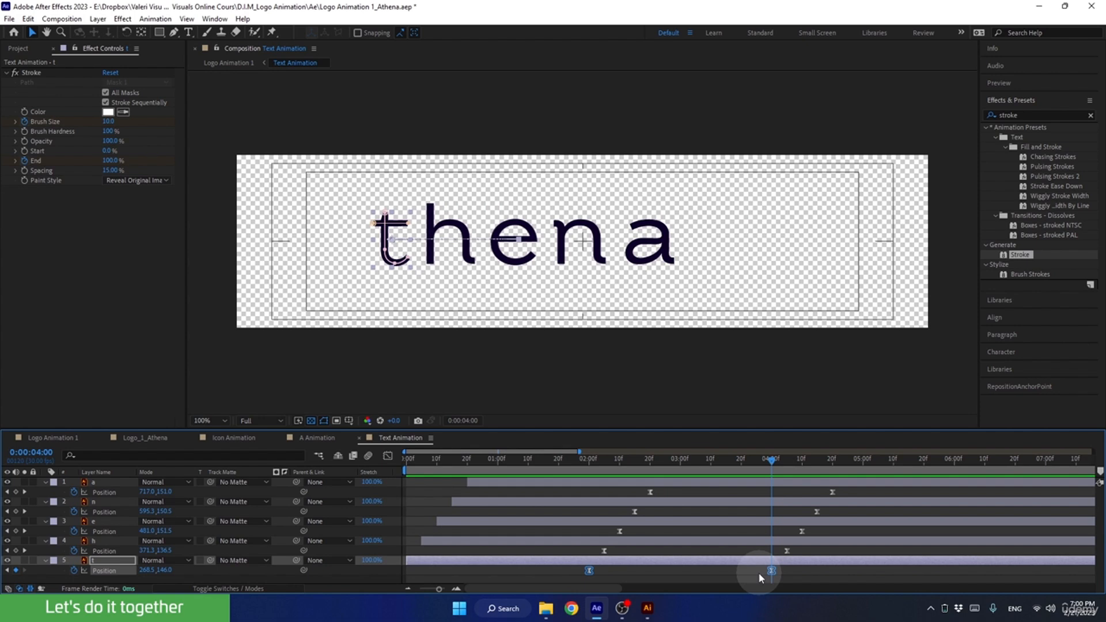
pyautogui.moveTo(757, 576); pyautogui.dragTo(869, 471)
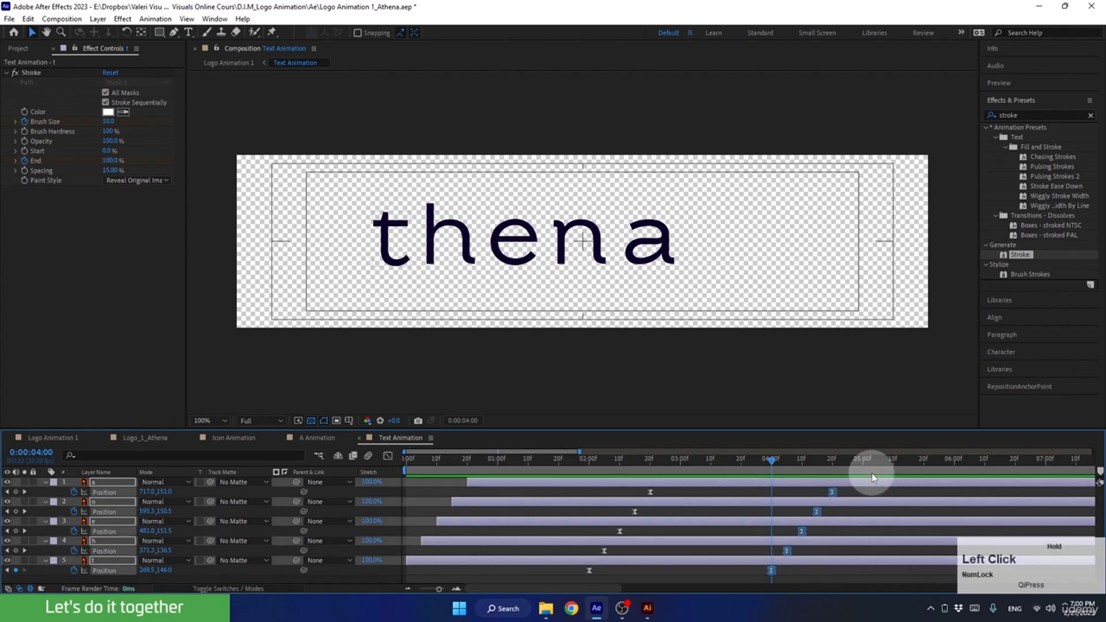
pyautogui.moveTo(771, 461)
pyautogui.mouseDown()
pyautogui.moveTo(588, 514)
pyautogui.moveTo(844, 501)
pyautogui.moveTo(863, 509)
pyautogui.moveTo(770, 524)
pyautogui.moveTo(773, 576)
pyautogui.mouseUp()
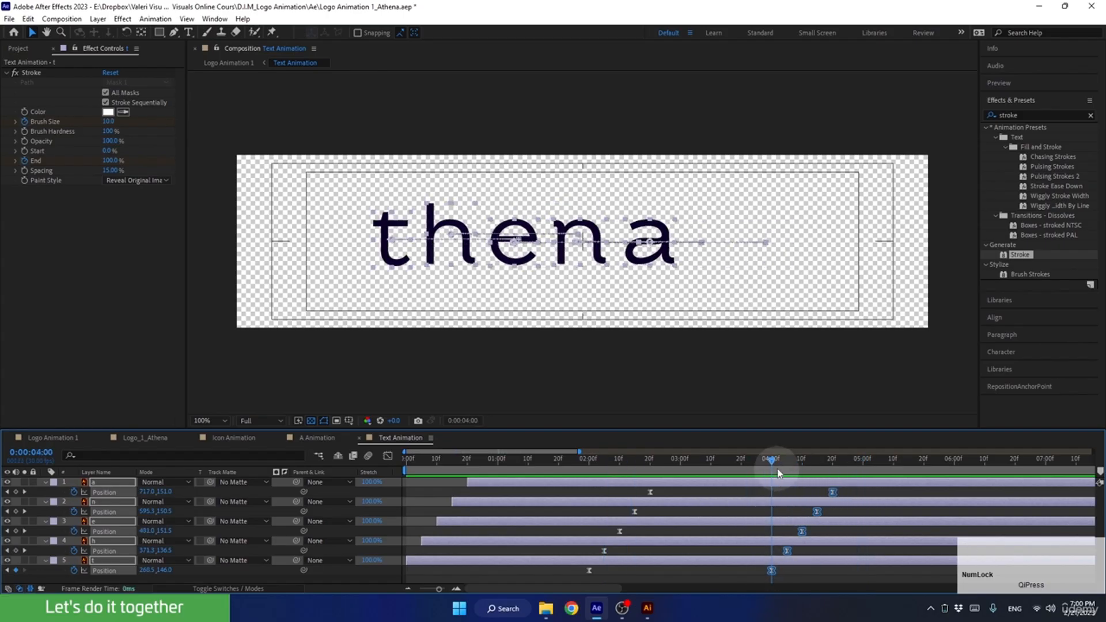
pyautogui.moveTo(772, 461); pyautogui.dragTo(864, 483)
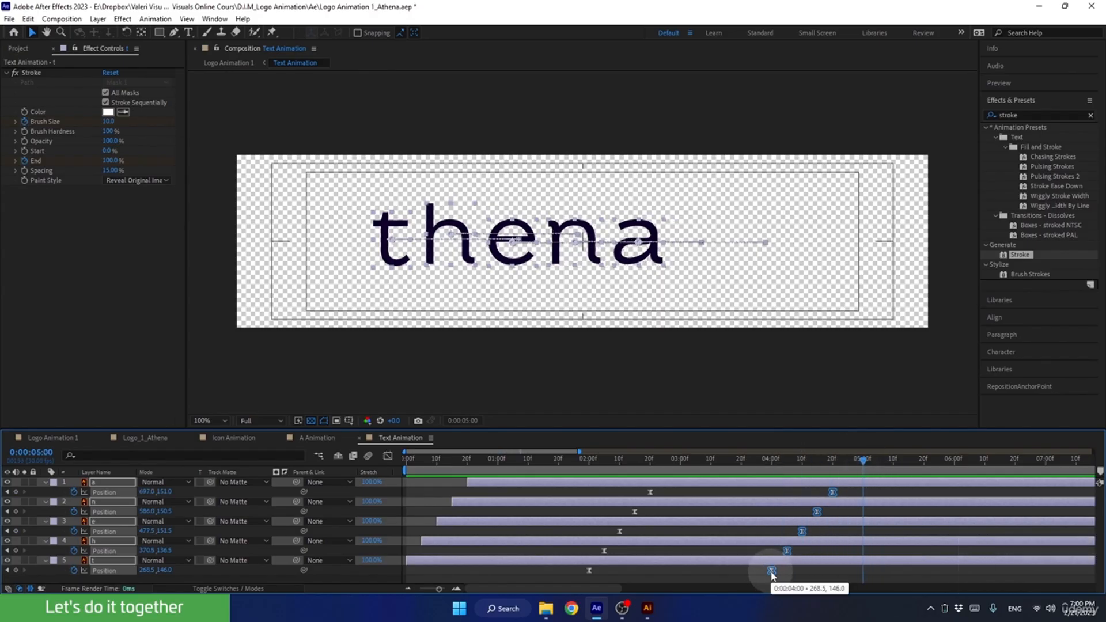
pyautogui.moveTo(772, 571); pyautogui.dragTo(867, 570)
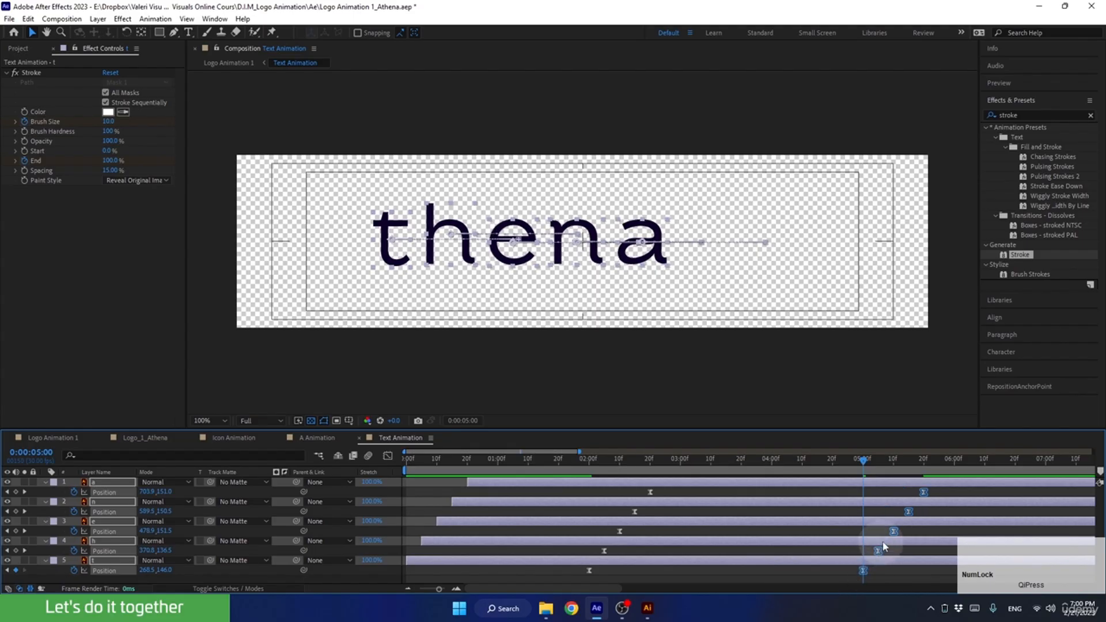
# Return to the Logo Animation 1 composition and preview the logo reveal from 0:00:05:00.
pyautogui.moveTo(853, 476)
pyautogui.mouseDown()
pyautogui.moveTo(827, 459)
pyautogui.moveTo(582, 527)
pyautogui.mouseUp()
pyautogui.click(52, 438)
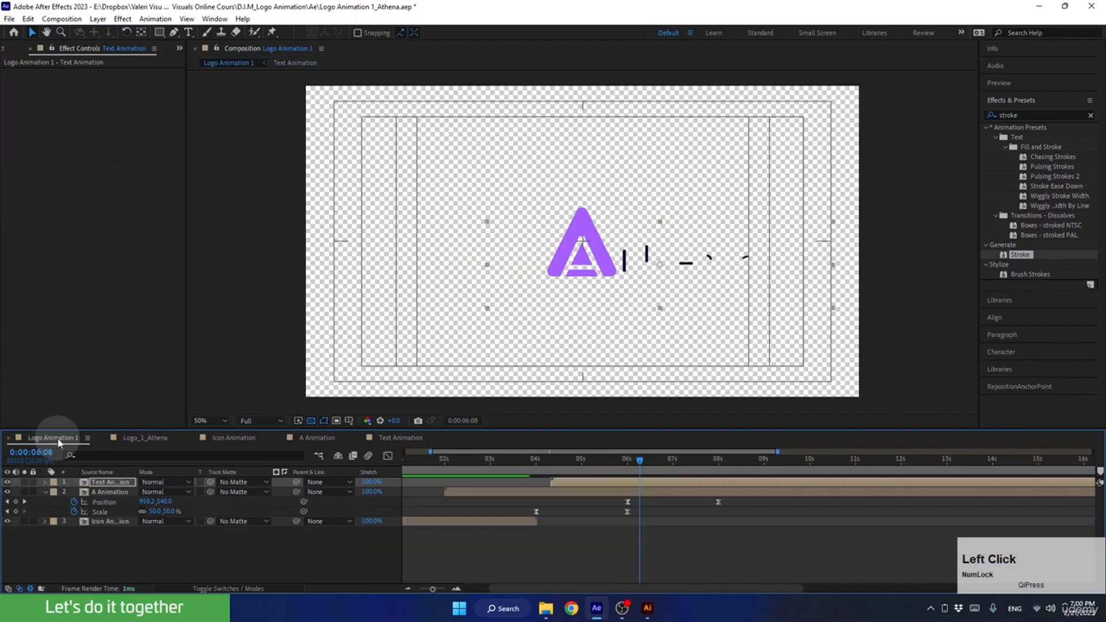
pyautogui.moveTo(649, 459); pyautogui.dragTo(582, 469)
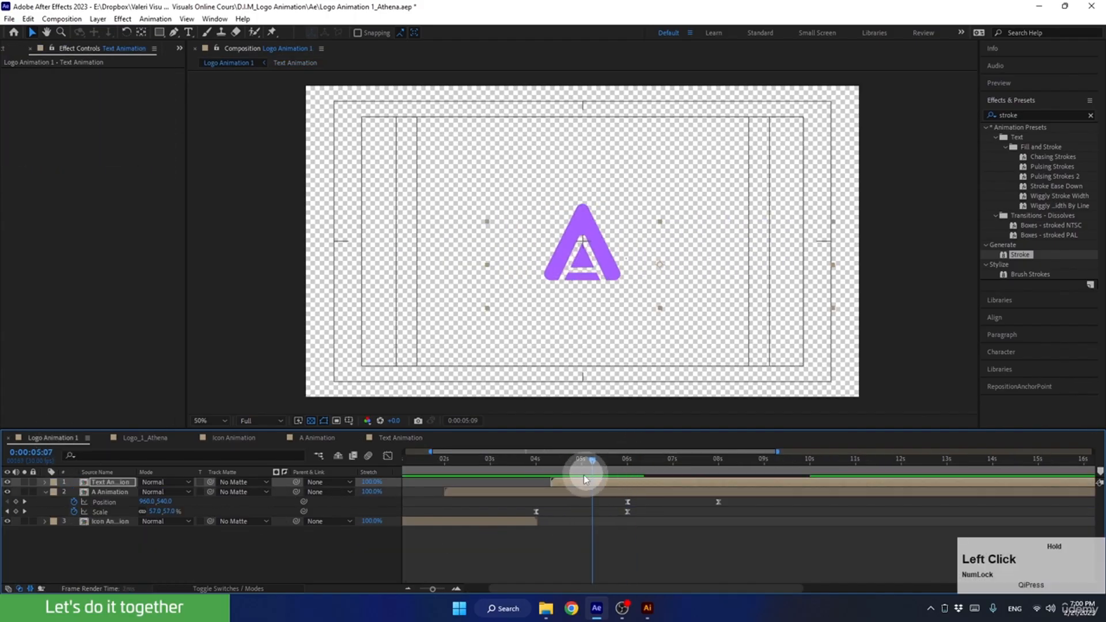
pyautogui.press('space')
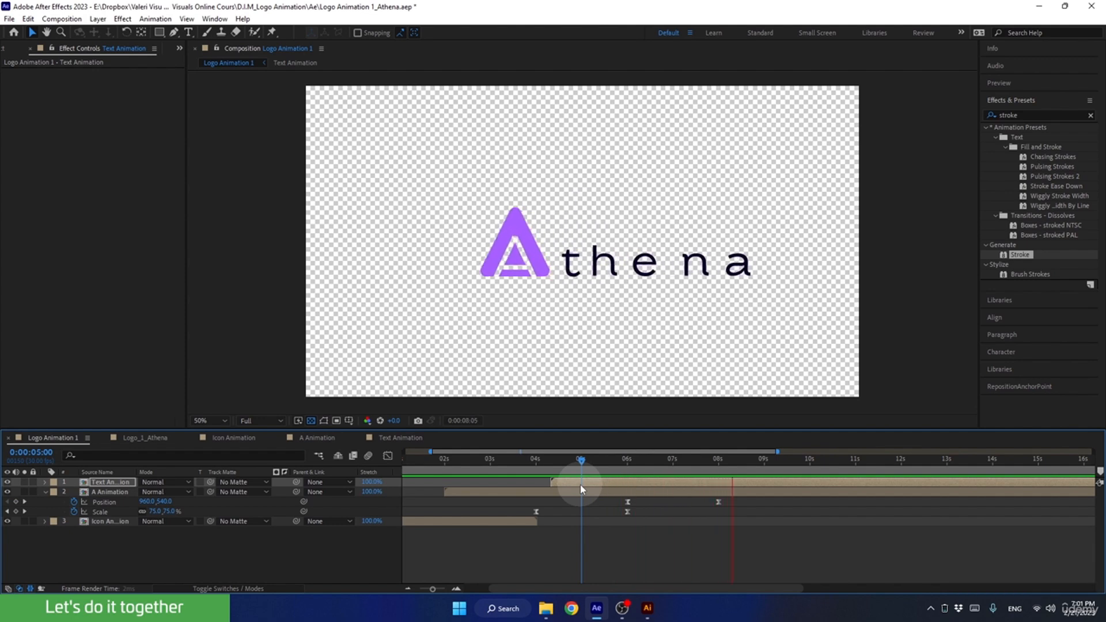
pyautogui.press('space')
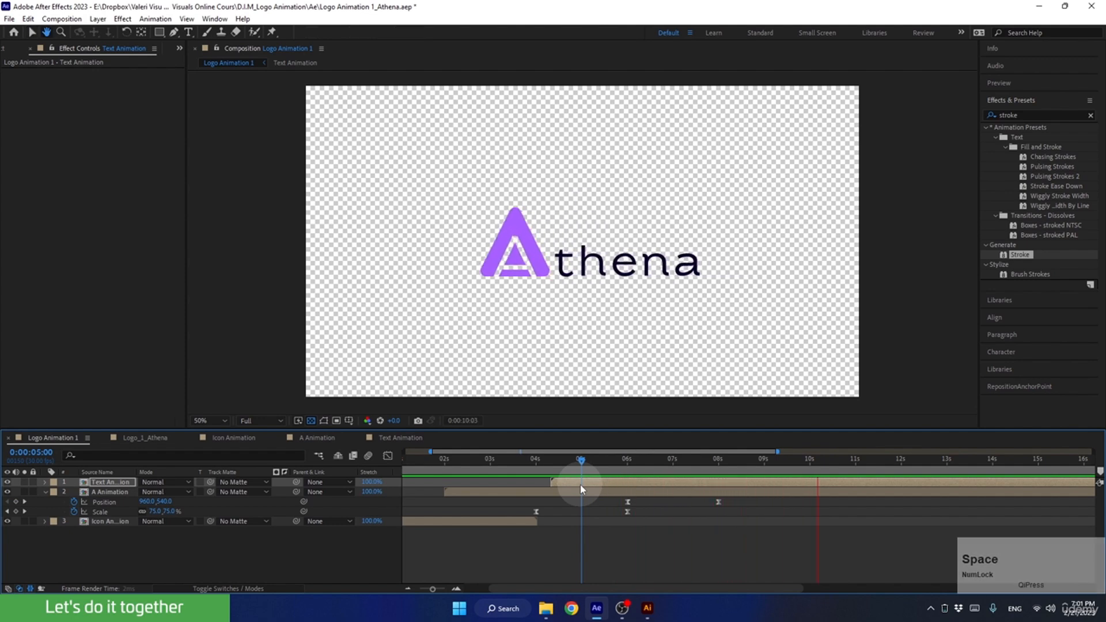
# Shift the Text Animation layer earlier to start at about 0:00:04:00, and preview the reveal from 0:00:05:04.
pyautogui.click(623, 464)
pyautogui.moveTo(623, 469)
pyautogui.mouseDown()
pyautogui.moveTo(690, 460)
pyautogui.moveTo(648, 489)
pyautogui.moveTo(629, 489)
pyautogui.moveTo(620, 464)
pyautogui.moveTo(730, 464)
pyautogui.moveTo(620, 486)
pyautogui.mouseUp()
pyautogui.press('space')
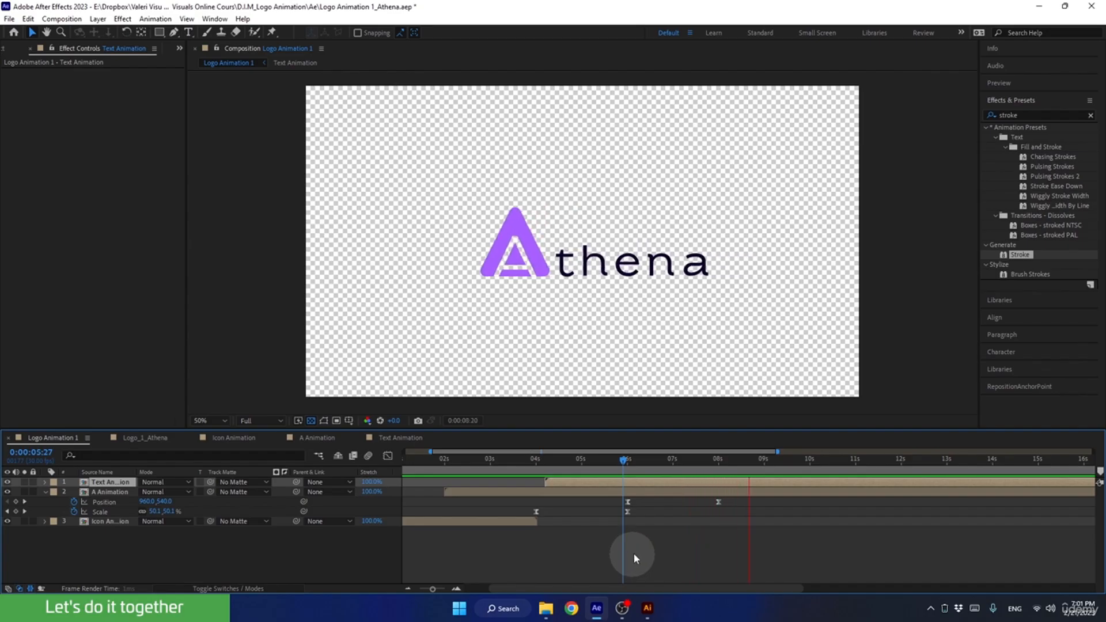
pyautogui.moveTo(637, 465); pyautogui.dragTo(585, 469)
pyautogui.press('space')
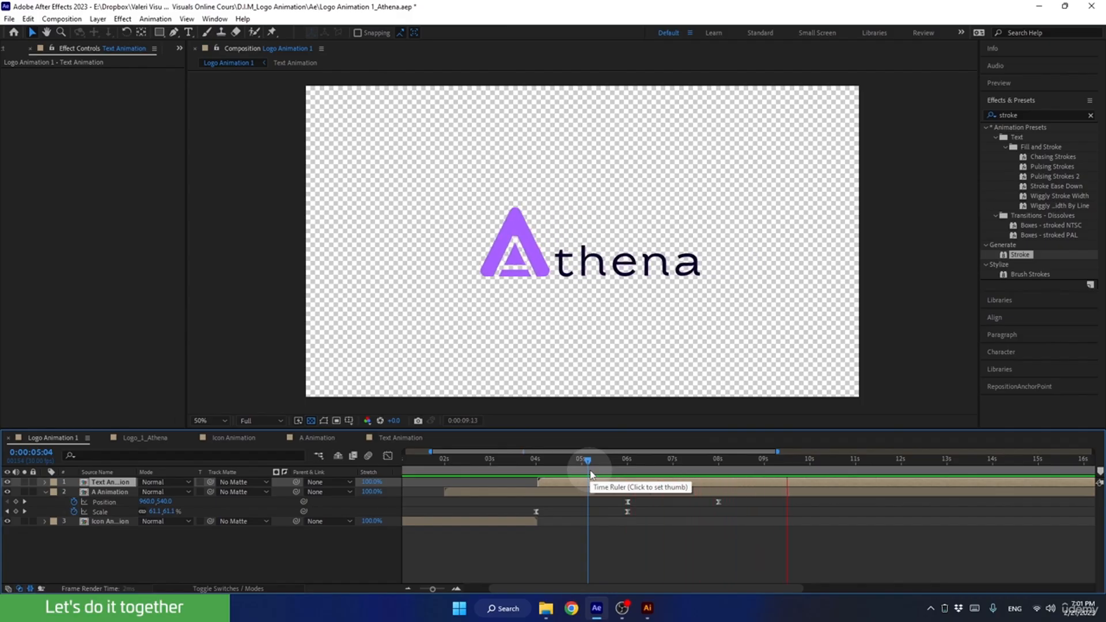
# Preview the whole logo animation from 0:00:00:00 and examine the A's transition into its scale-down.
pyautogui.moveTo(587, 464); pyautogui.dragTo(368, 510)
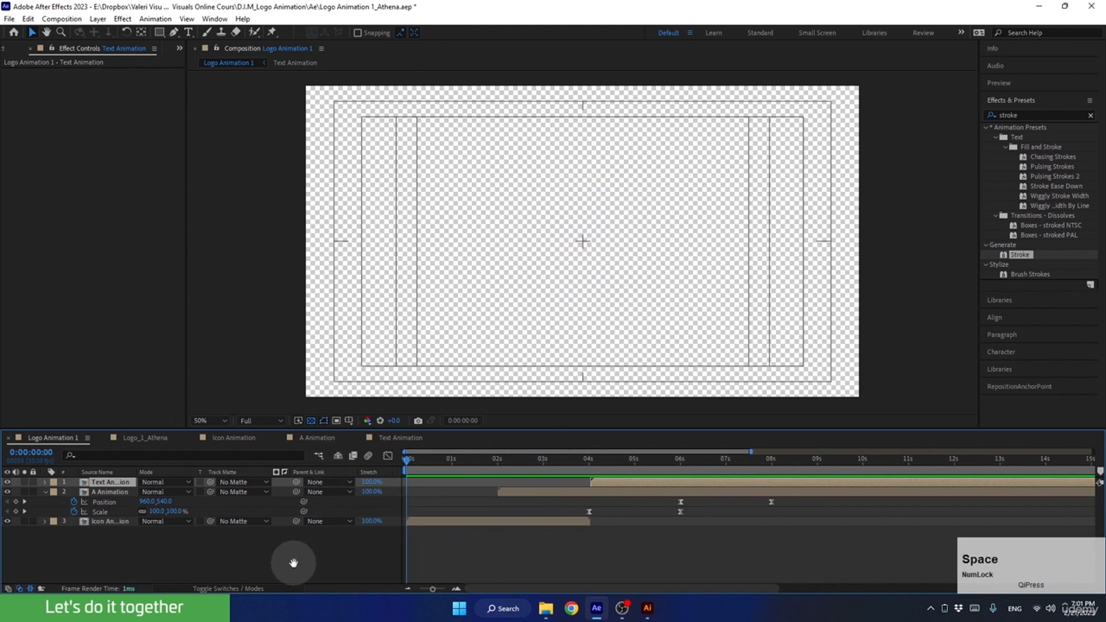
pyautogui.press('space')
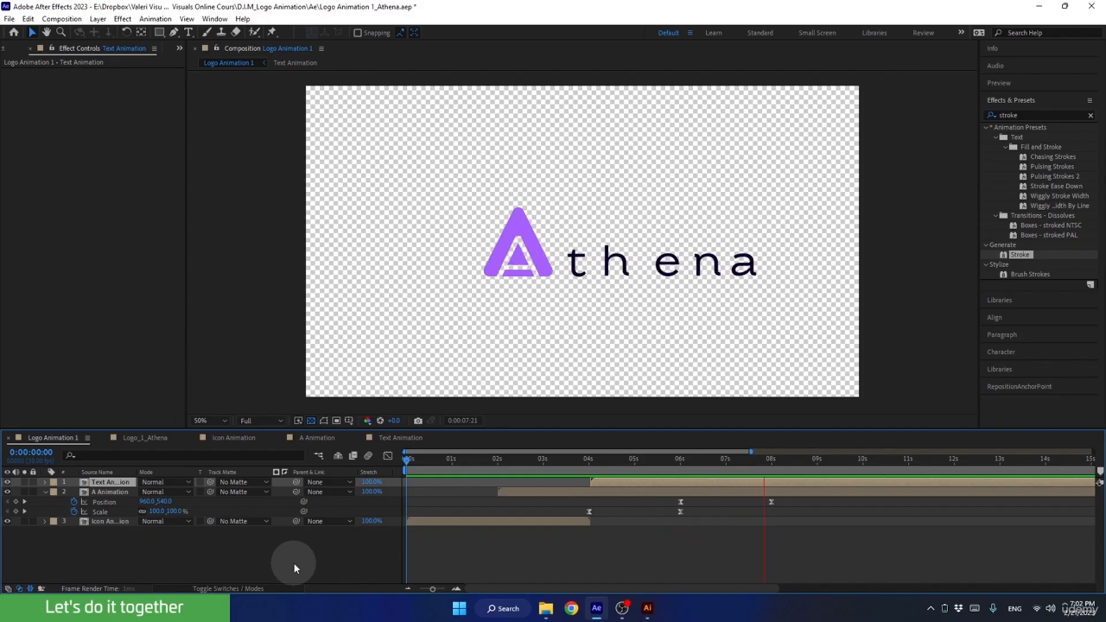
pyautogui.press('space')
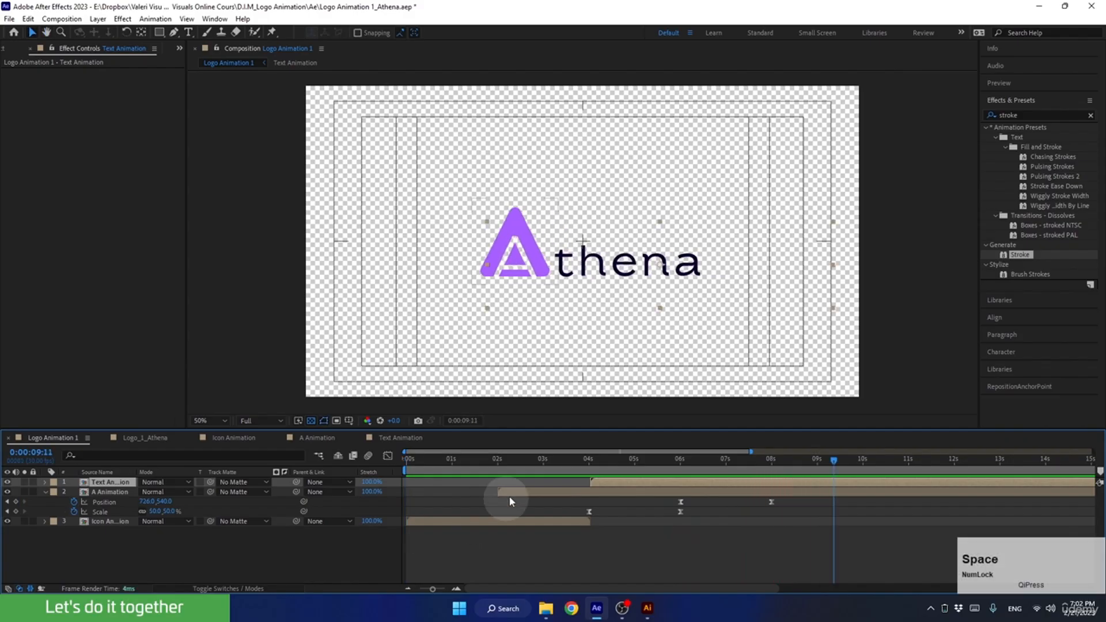
pyautogui.moveTo(542, 469); pyautogui.dragTo(568, 456)
pyautogui.press('space')
pyautogui.press('space')
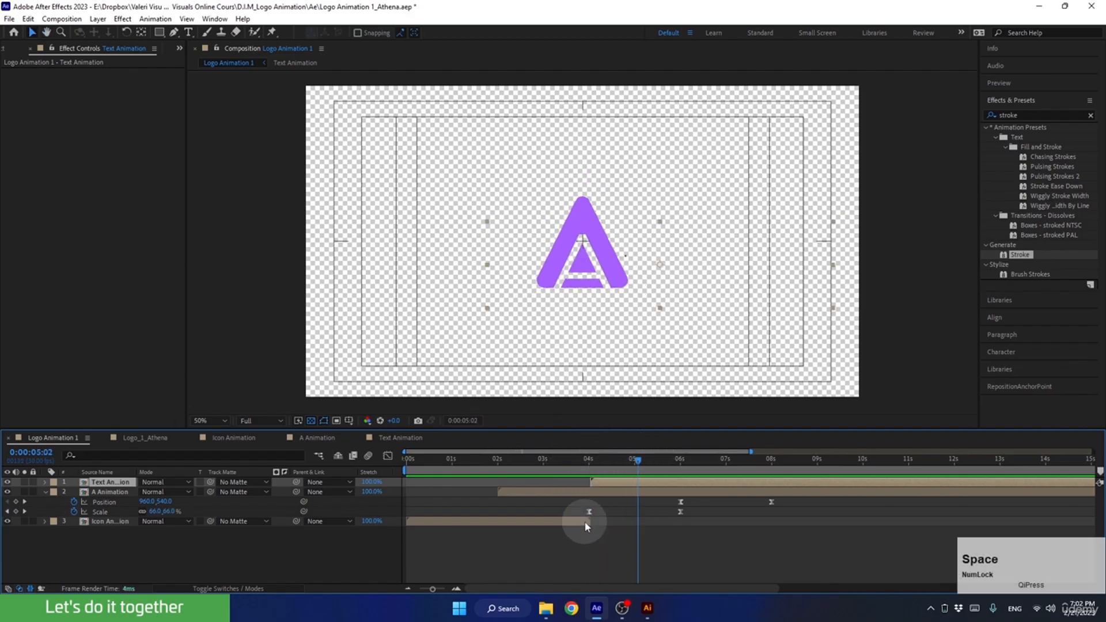
# Shift all A Animation Position and Scale keyframes earlier so the first Scale keyframe is at 0:00:03:15, and preview from 0:00:02:16.
pyautogui.moveTo(567, 499); pyautogui.dragTo(798, 525)
pyautogui.moveTo(593, 460); pyautogui.dragTo(567, 461)
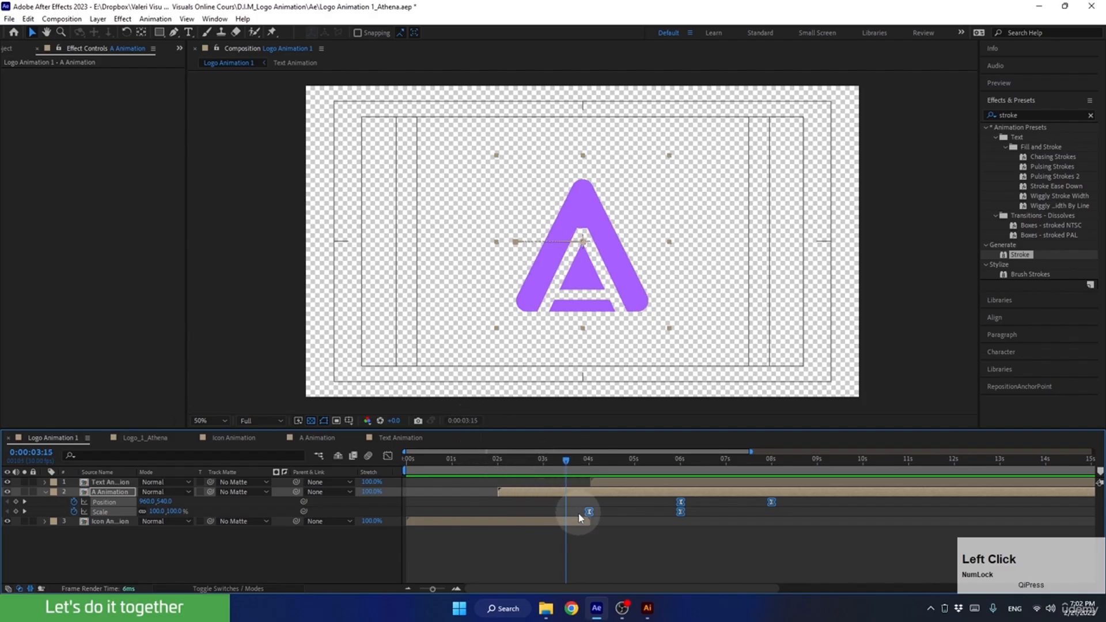
pyautogui.moveTo(589, 511); pyautogui.dragTo(573, 517)
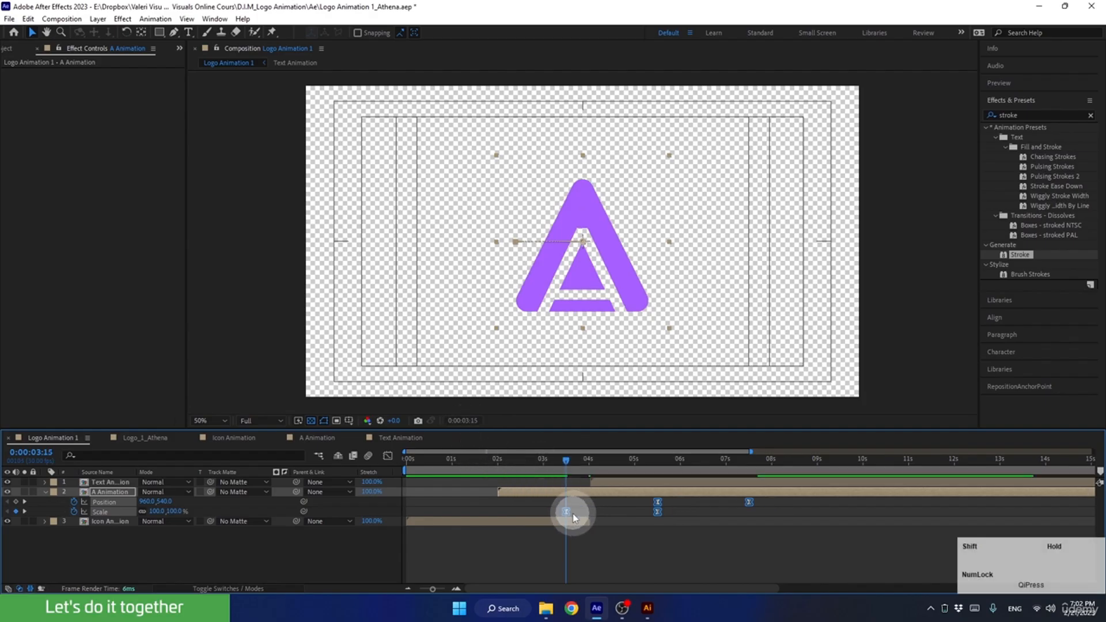
pyautogui.moveTo(566, 461); pyautogui.dragTo(523, 483)
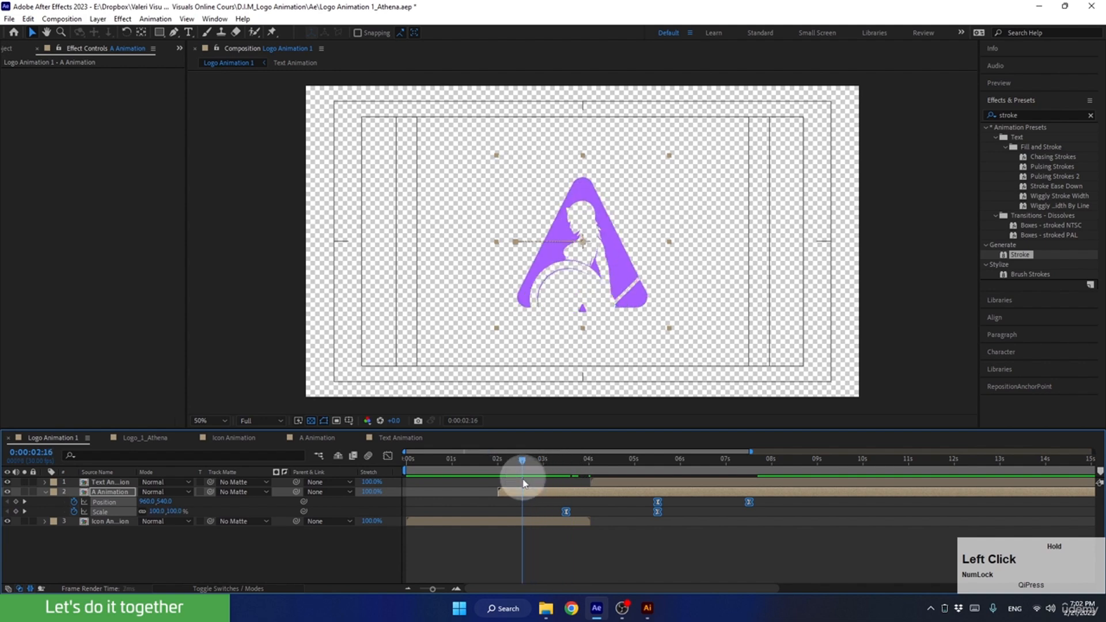
pyautogui.press('space')
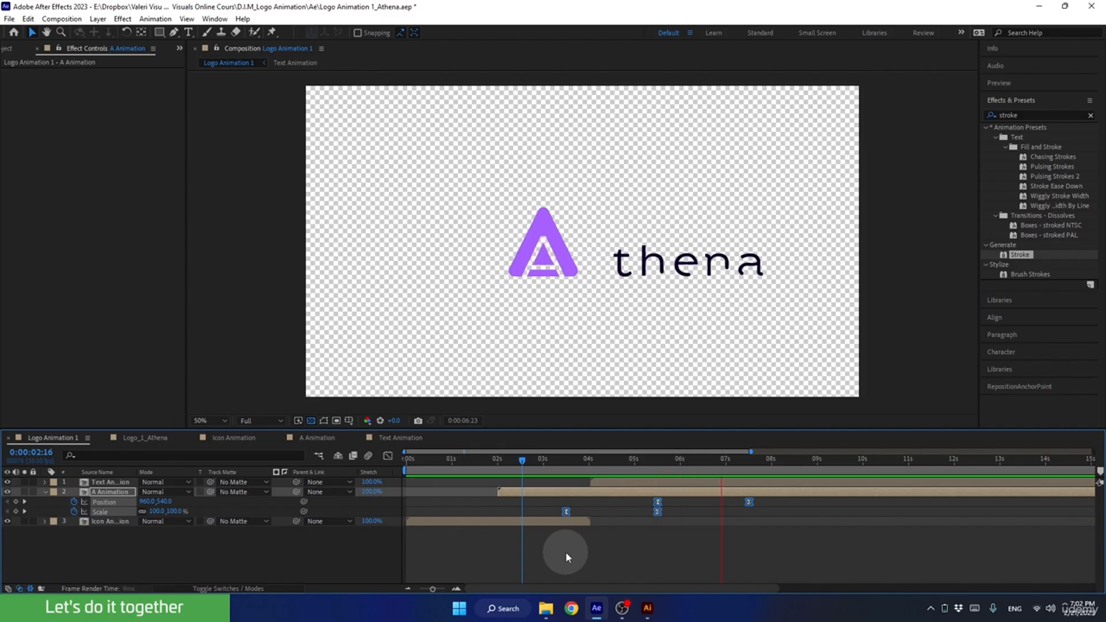
pyautogui.press('space')
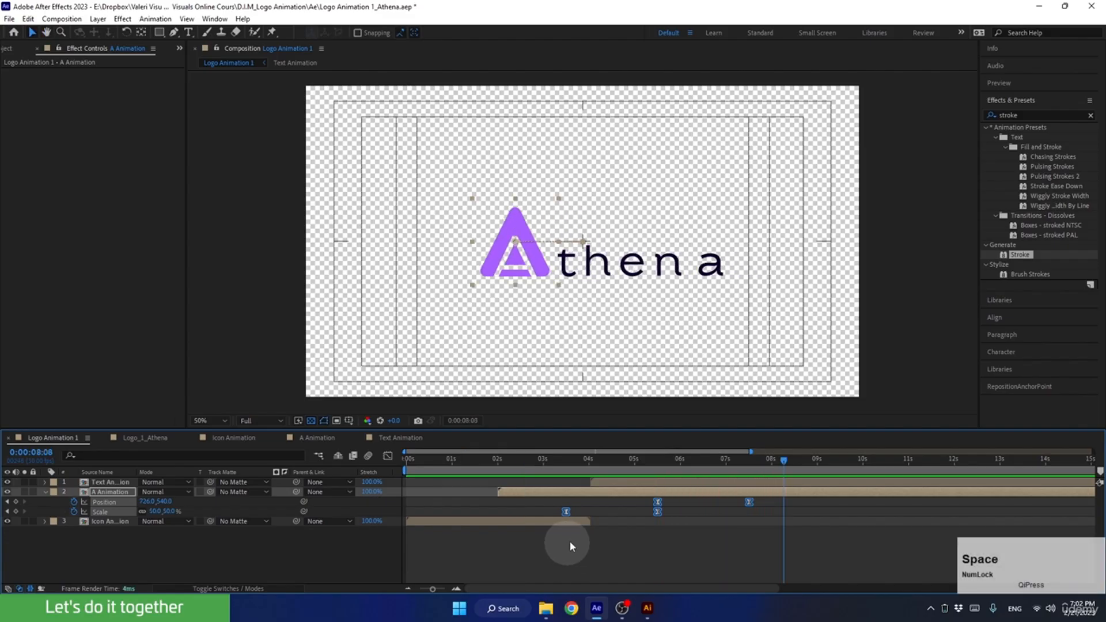
# Move the Text Animation layer to start at 0:00:03:15, in line with the A's first Scale keyframe, and preview from 0:00:02:16.
pyautogui.moveTo(602, 458); pyautogui.dragTo(735, 501)
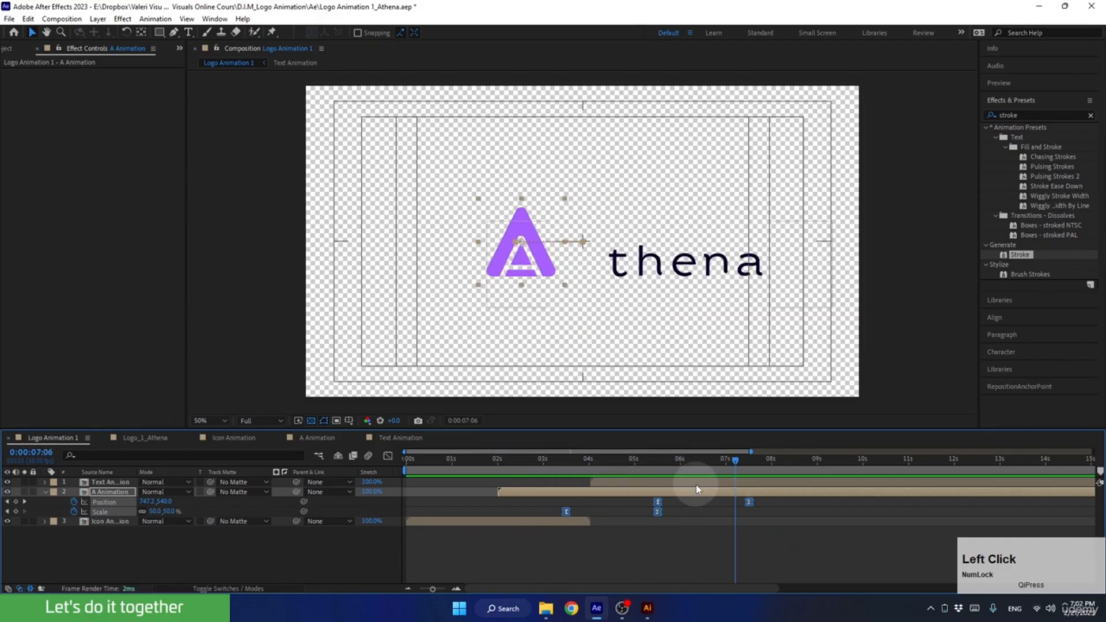
pyautogui.click(695, 483)
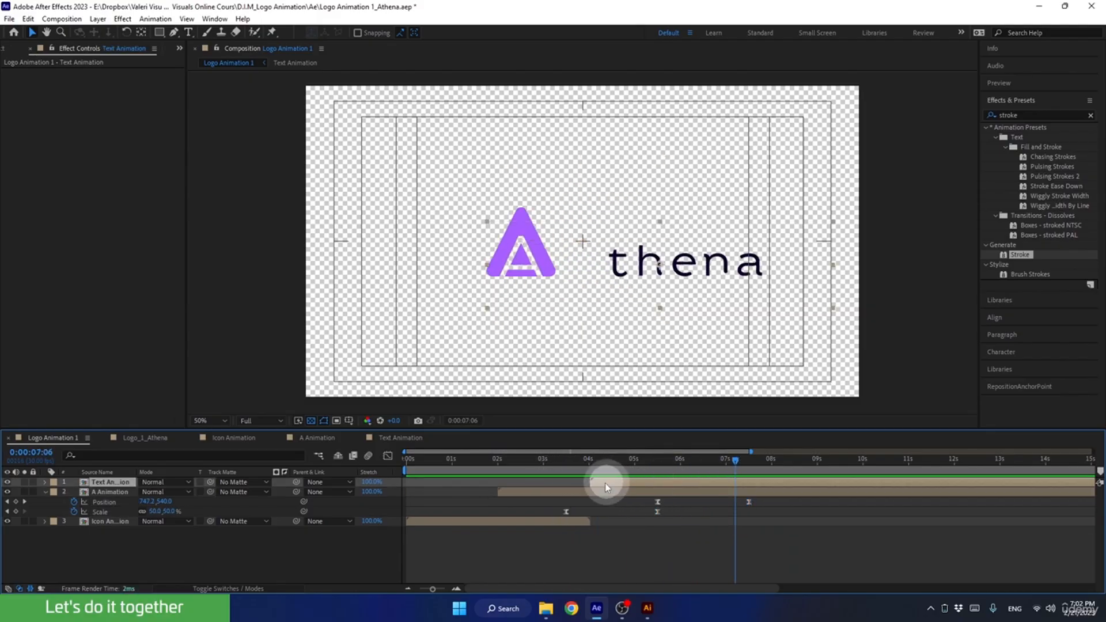
pyautogui.moveTo(605, 483); pyautogui.dragTo(523, 461)
pyautogui.press('space')
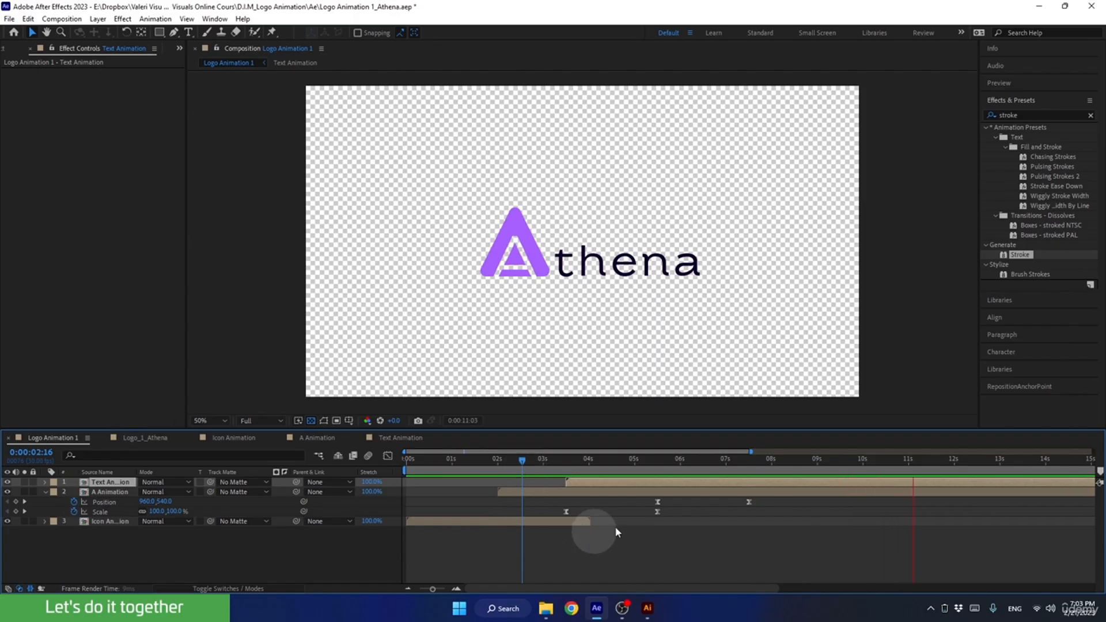
pyautogui.press('space')
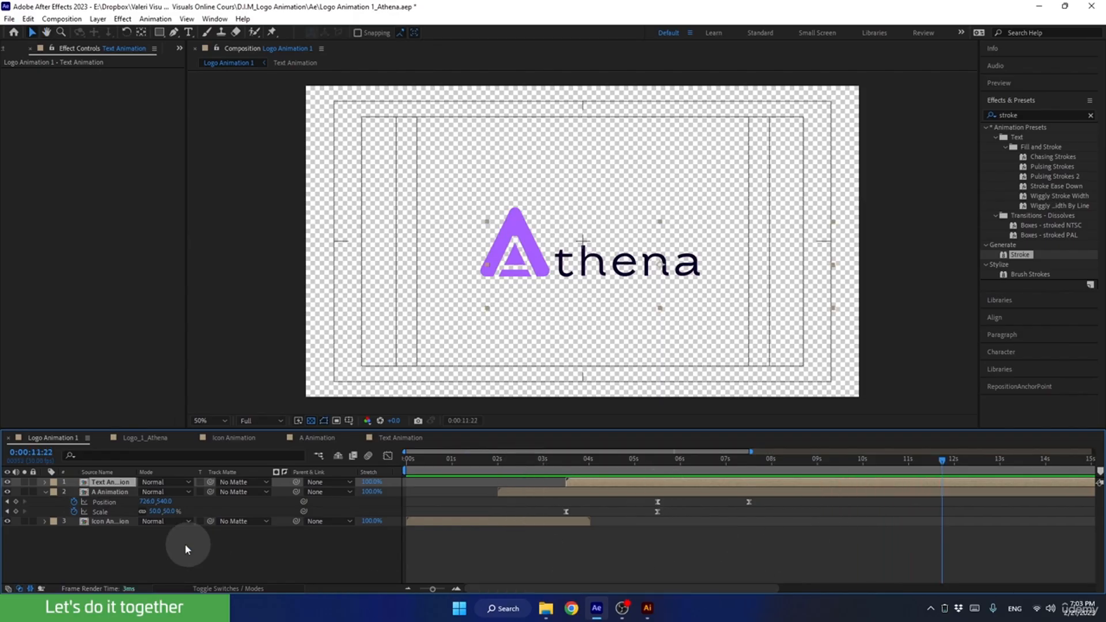
# Pre-compose the Text Animation, A Animation and Icon Animation layers into a new composition named Main Animation, moving all attributes.
pyautogui.click(40, 492)
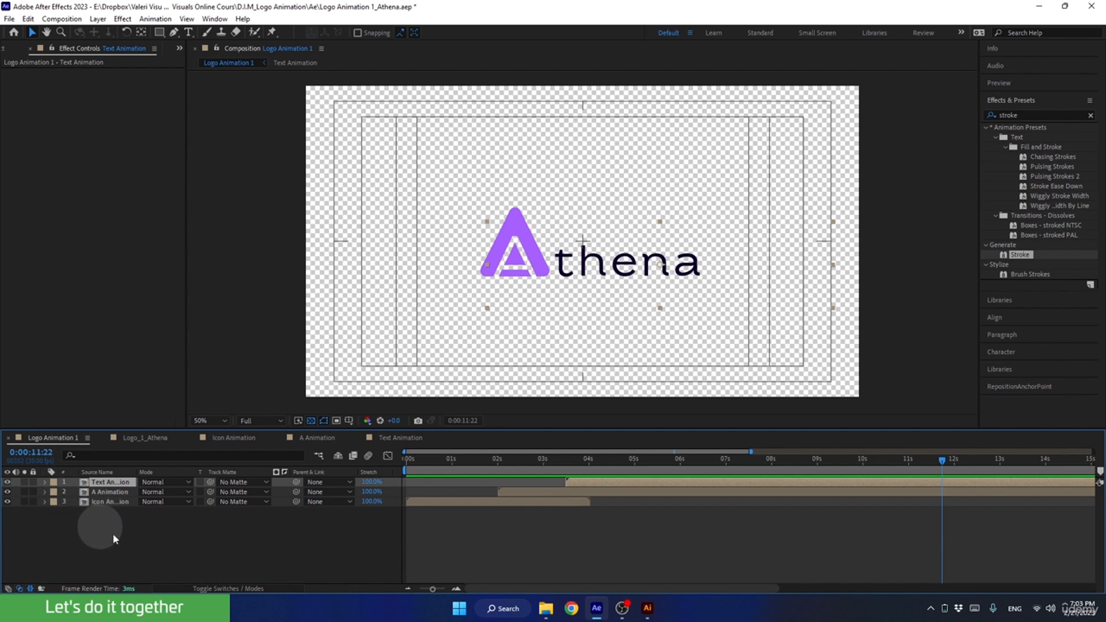
pyautogui.moveTo(715, 478); pyautogui.dragTo(260, 547)
pyautogui.moveTo(157, 552); pyautogui.dragTo(70, 455)
pyautogui.hotkey('ctrl', 'shift', 'c')
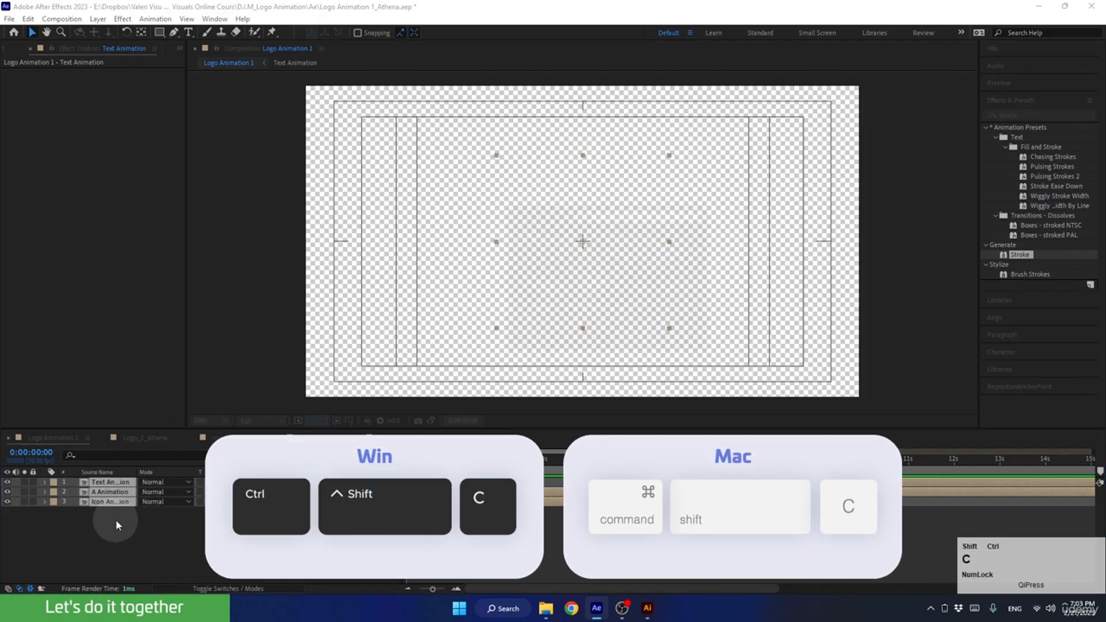
pyautogui.write('Main Animation')
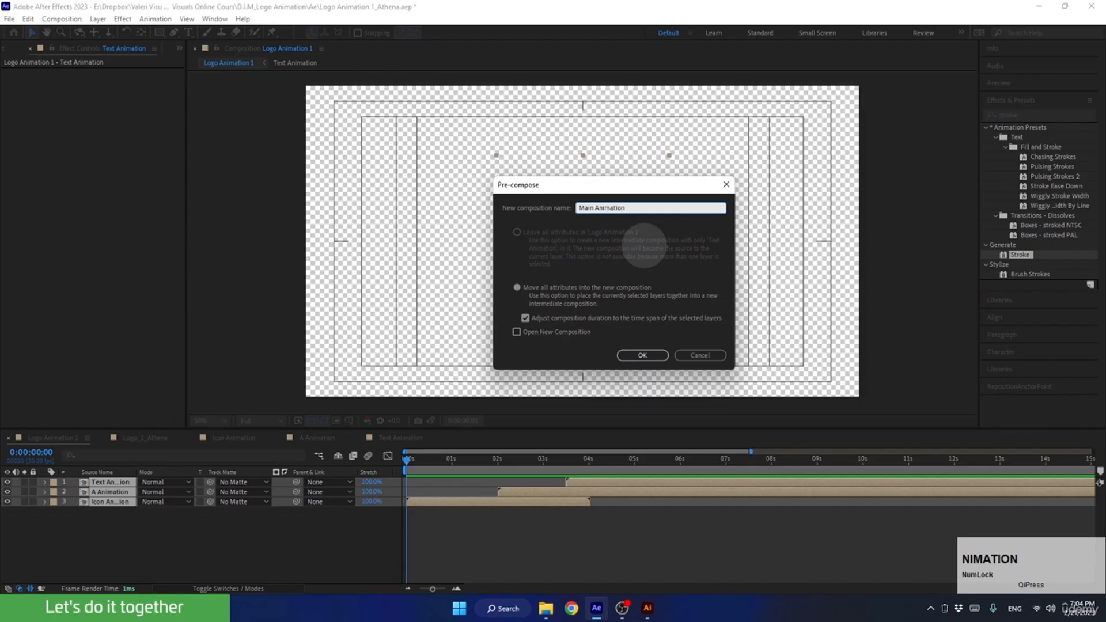
pyautogui.click(641, 354)
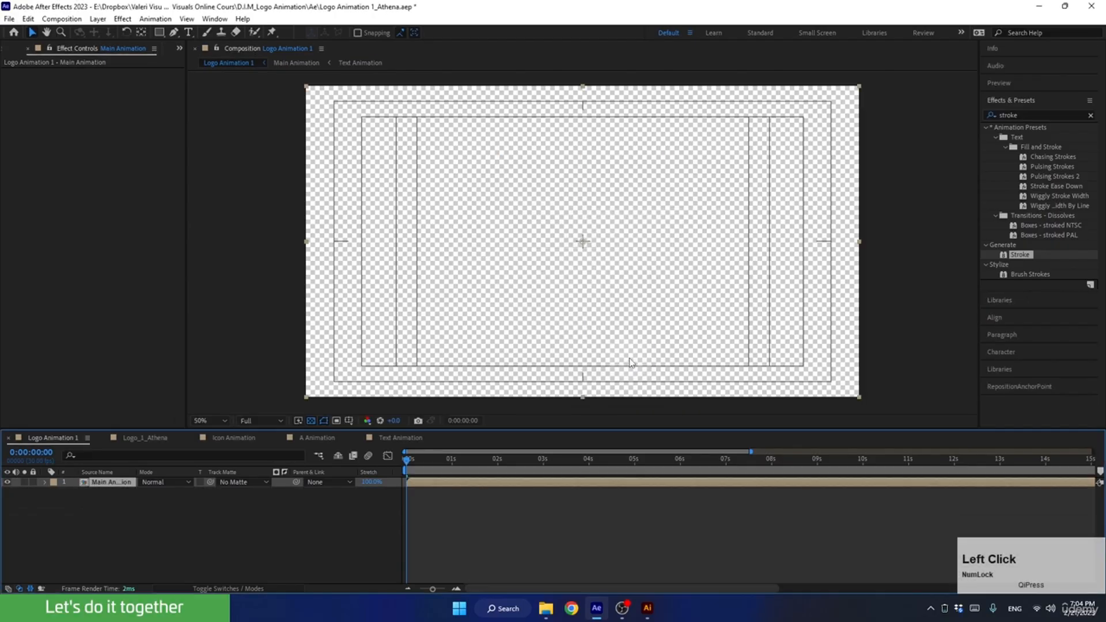
pyautogui.moveTo(420, 458); pyautogui.dragTo(403, 475)
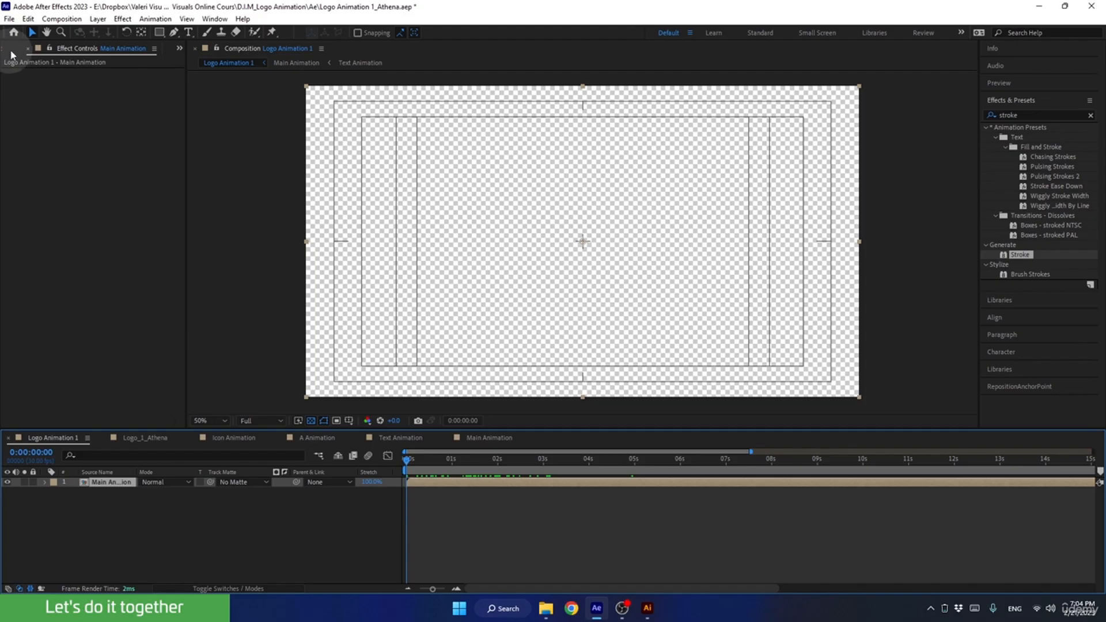
# Inspect the Bg/Logo_1_Athena.ai artwork in the project's Logo_1_Athena Layers folder, and deselect the Main Animation layer.
pyautogui.click(181, 49)
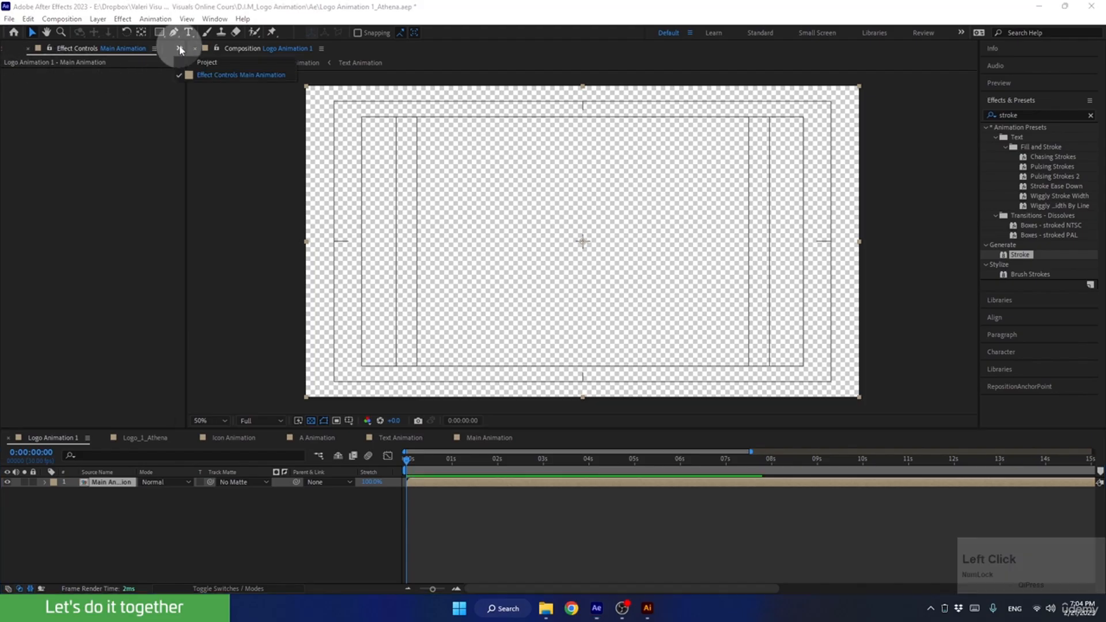
pyautogui.click(190, 59)
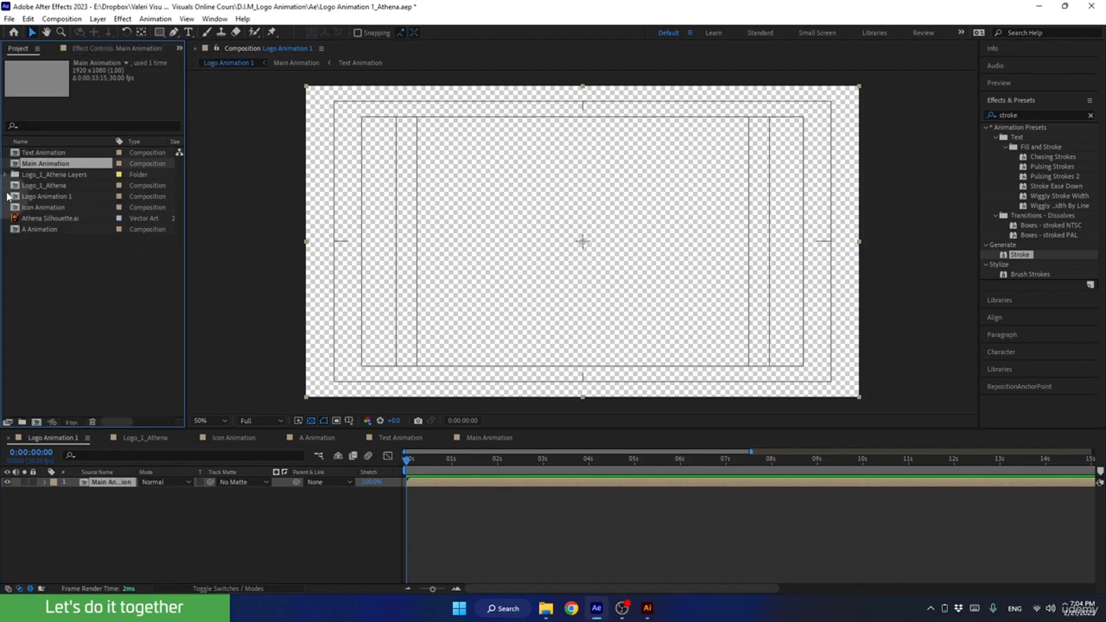
pyautogui.click(6, 174)
pyautogui.click(56, 175)
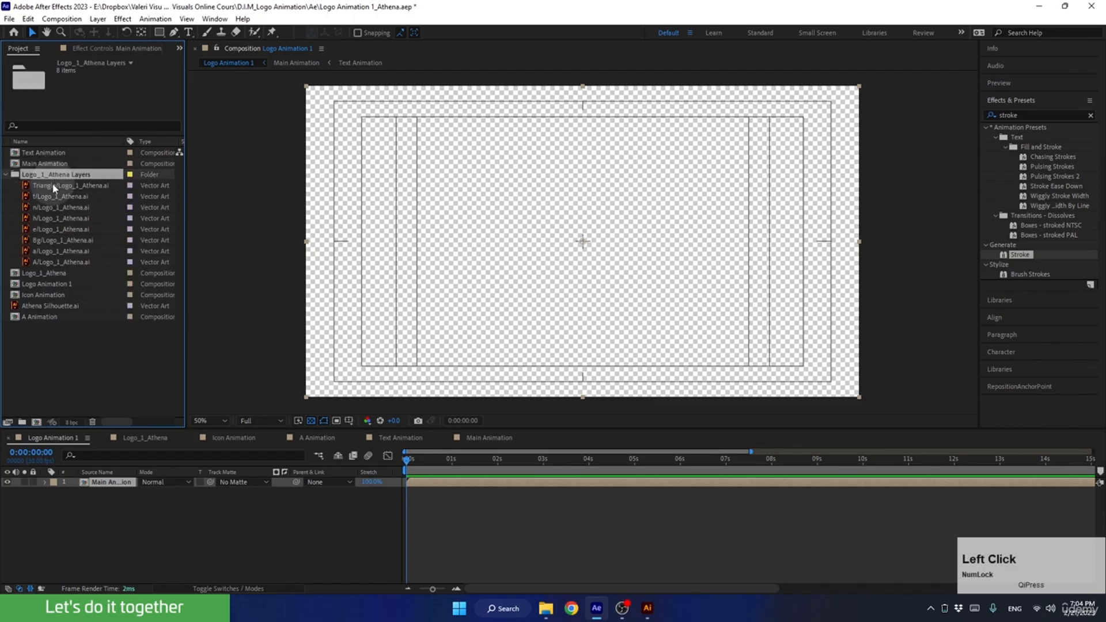
pyautogui.click(51, 185)
pyautogui.click(46, 240)
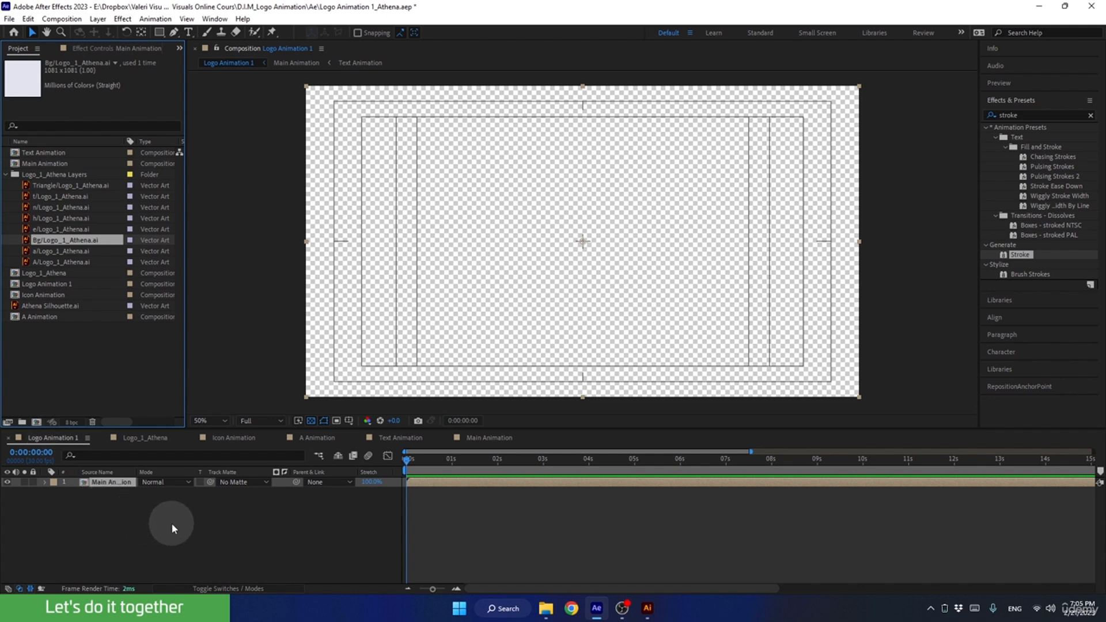
pyautogui.click(153, 521)
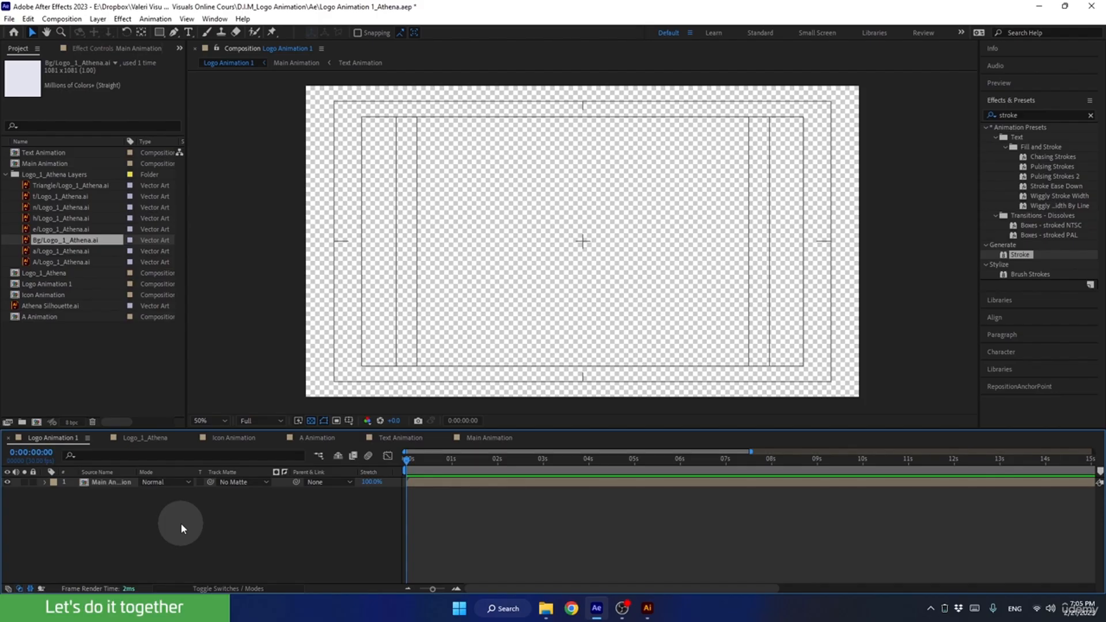
# Create a comp-size solid named Bg in the colour sampled from the Bg artwork, and place it beneath the Main Animation layer.
pyautogui.rightClick(181, 523)
pyautogui.moveTo(263, 387)
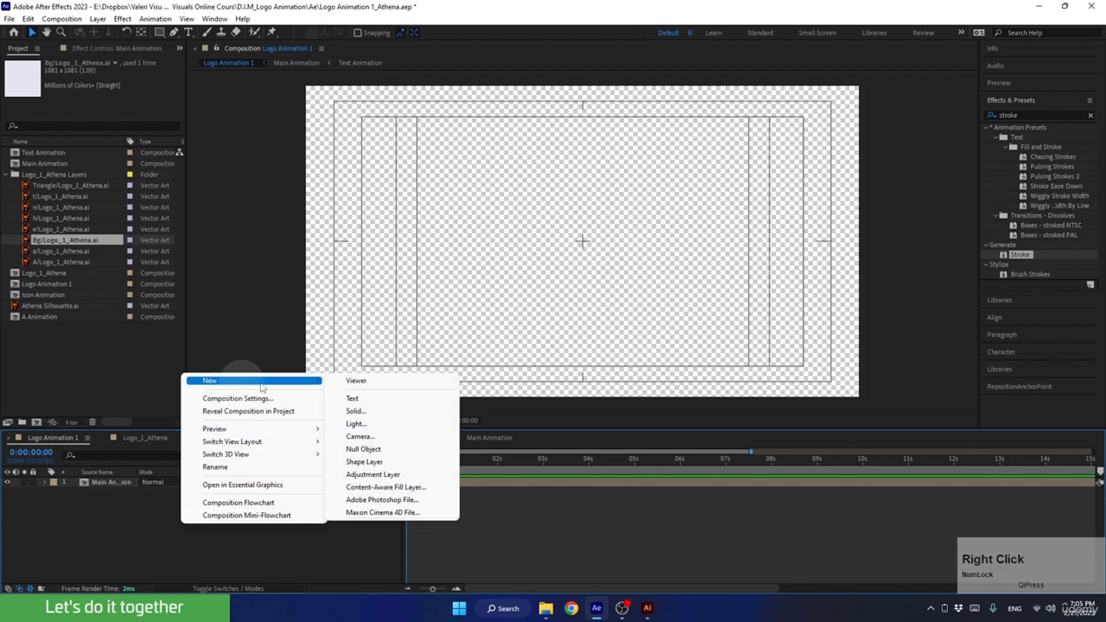
pyautogui.click(356, 411)
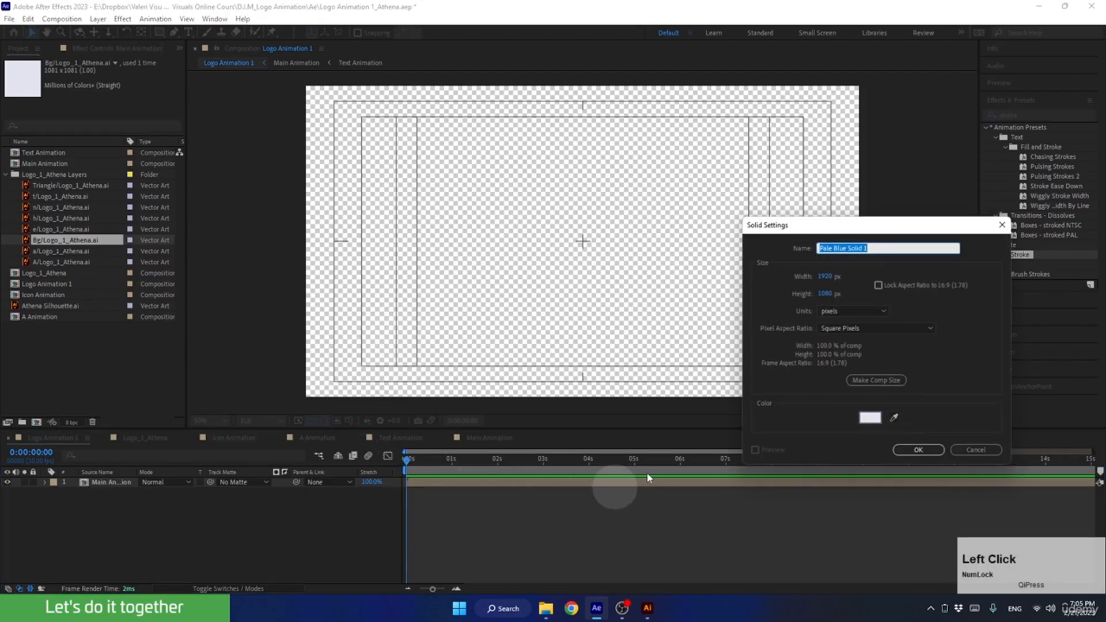
pyautogui.click(894, 420)
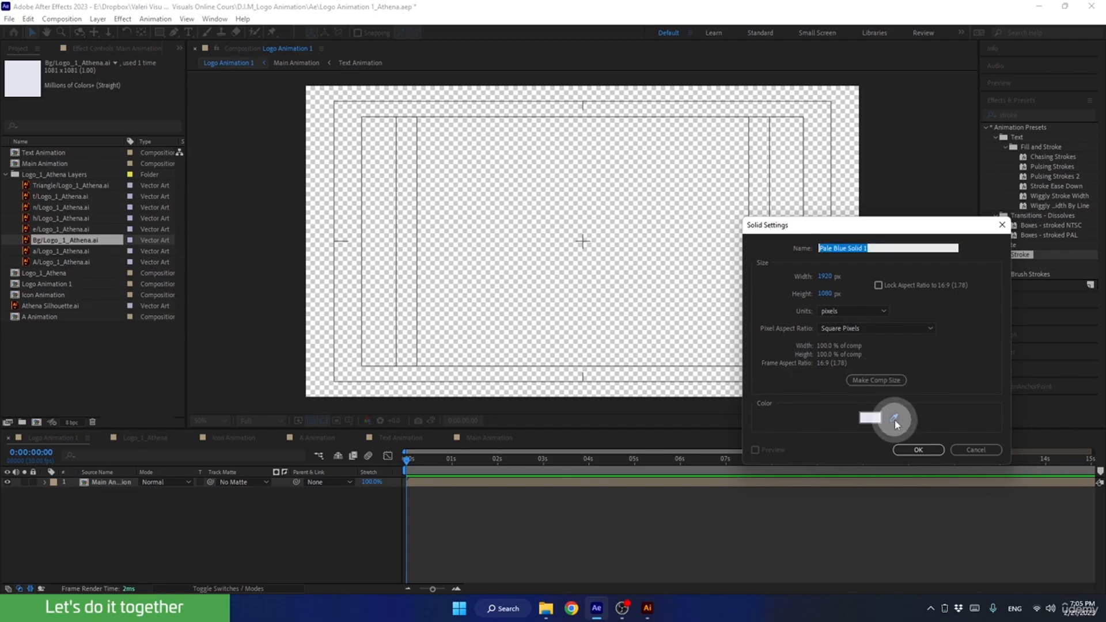
pyautogui.click(26, 78)
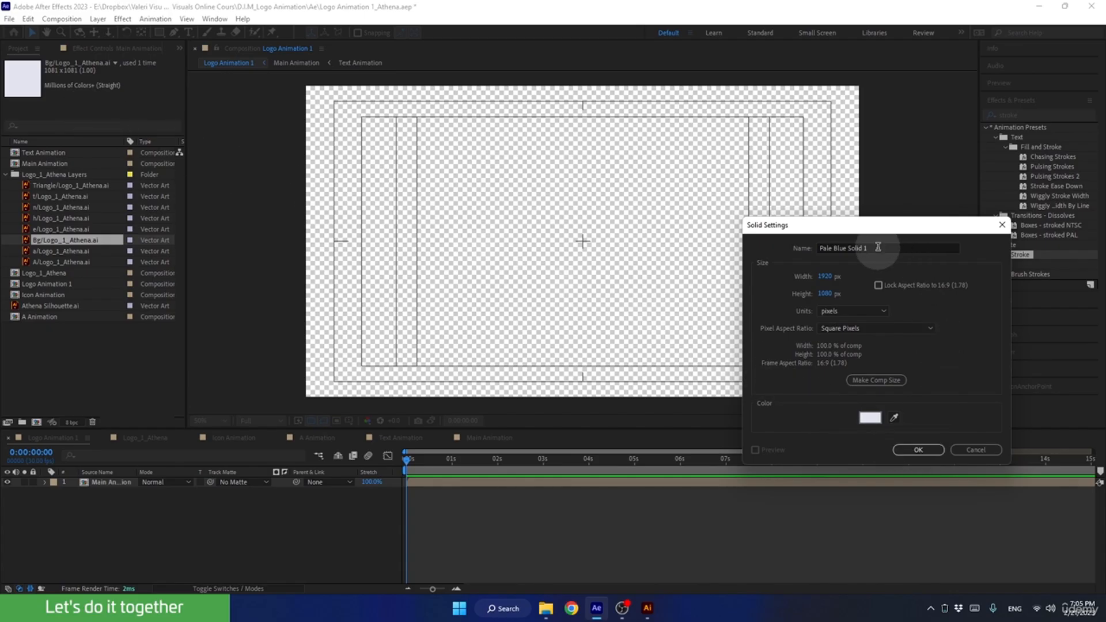
pyautogui.click(809, 255)
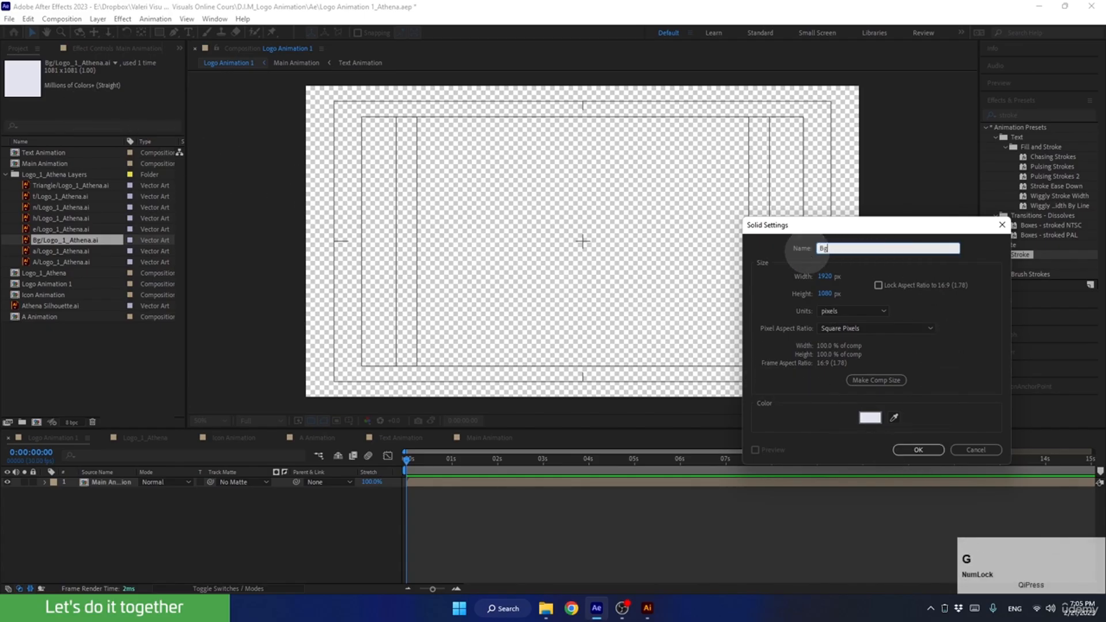
pyautogui.click(883, 385)
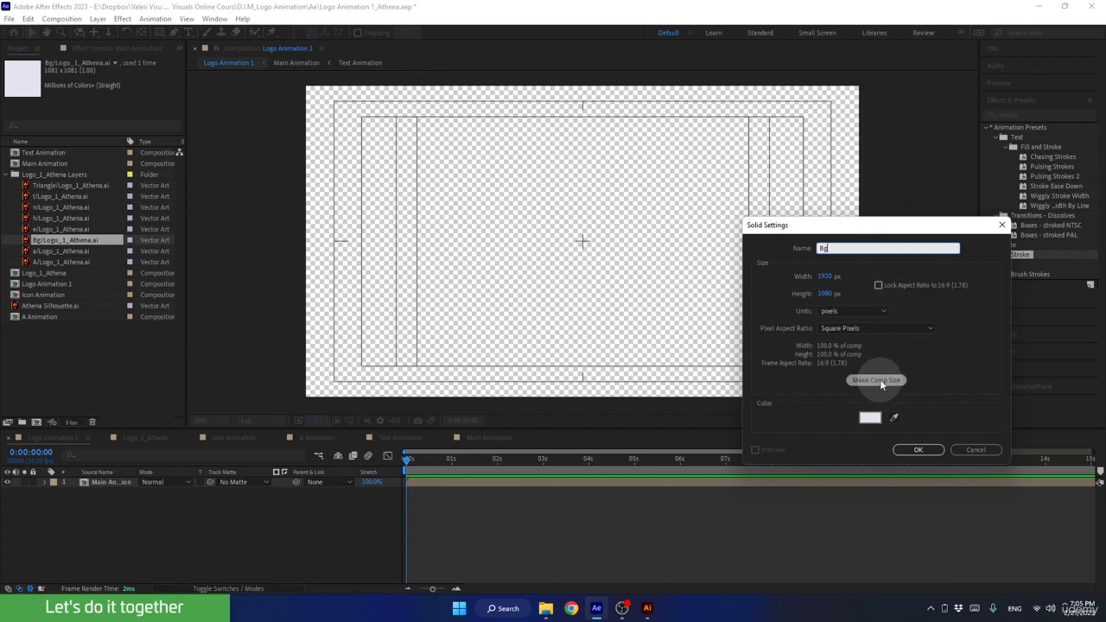
pyautogui.click(884, 383)
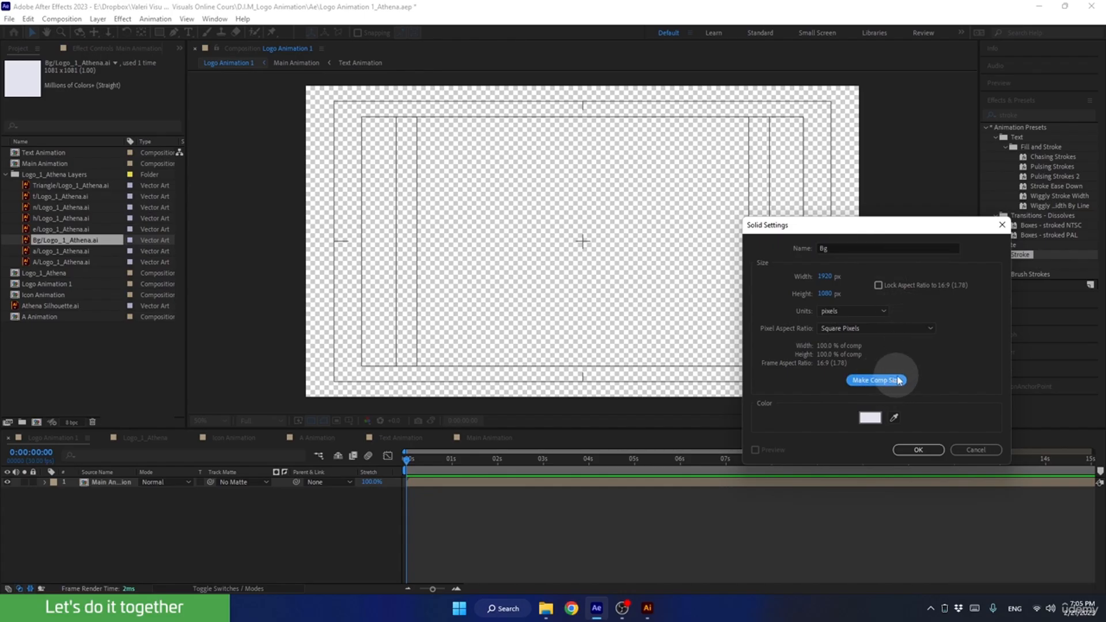
pyautogui.click(926, 451)
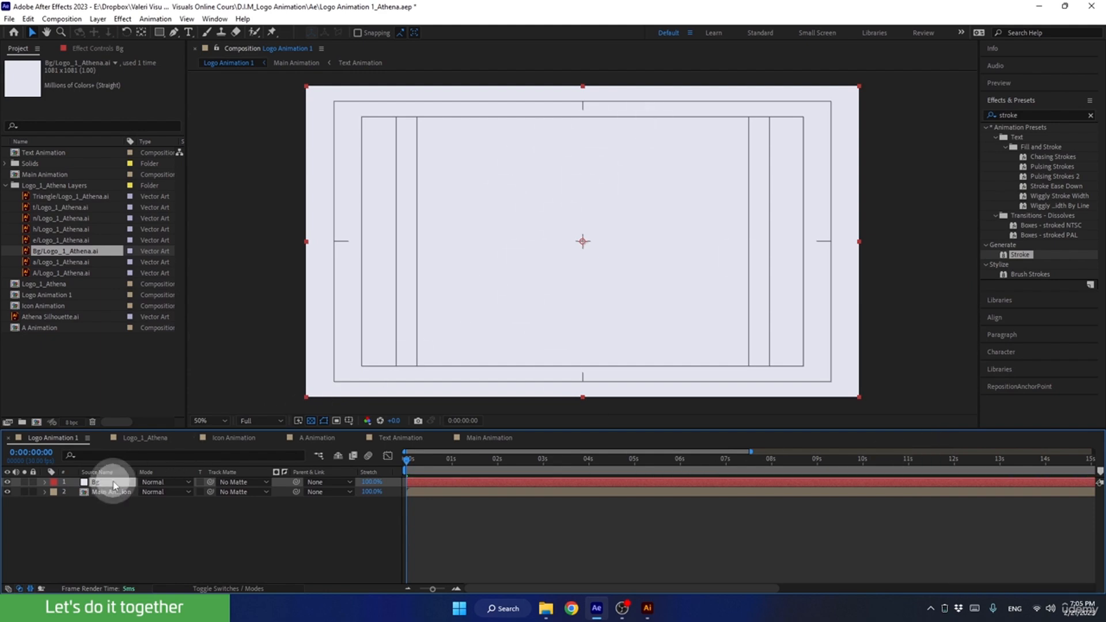
pyautogui.moveTo(114, 486); pyautogui.dragTo(115, 500)
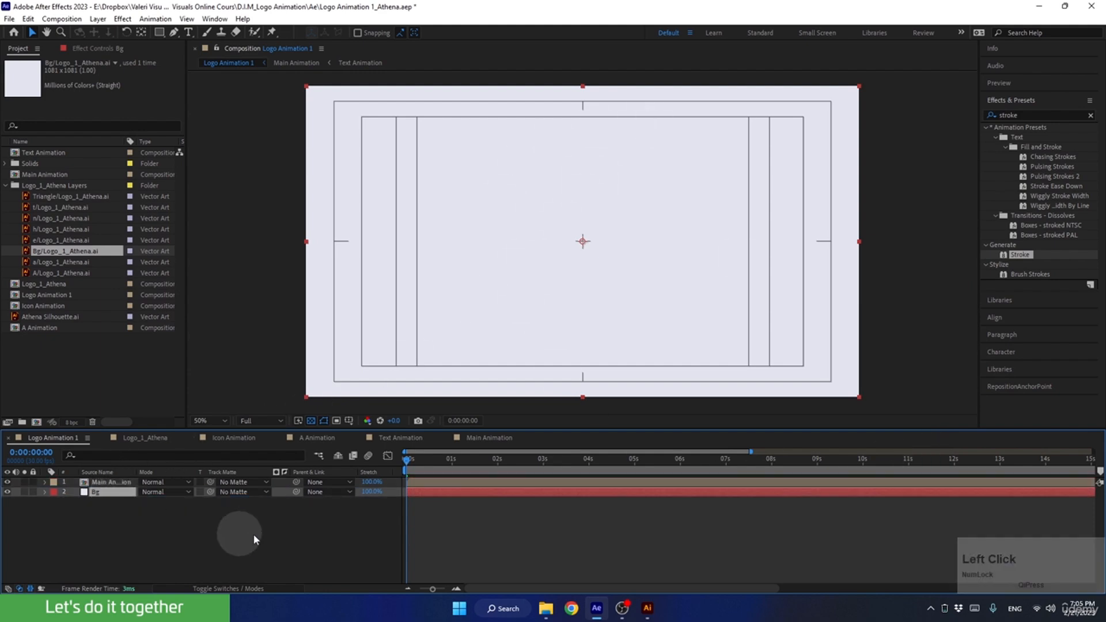
pyautogui.moveTo(440, 464); pyautogui.dragTo(828, 491)
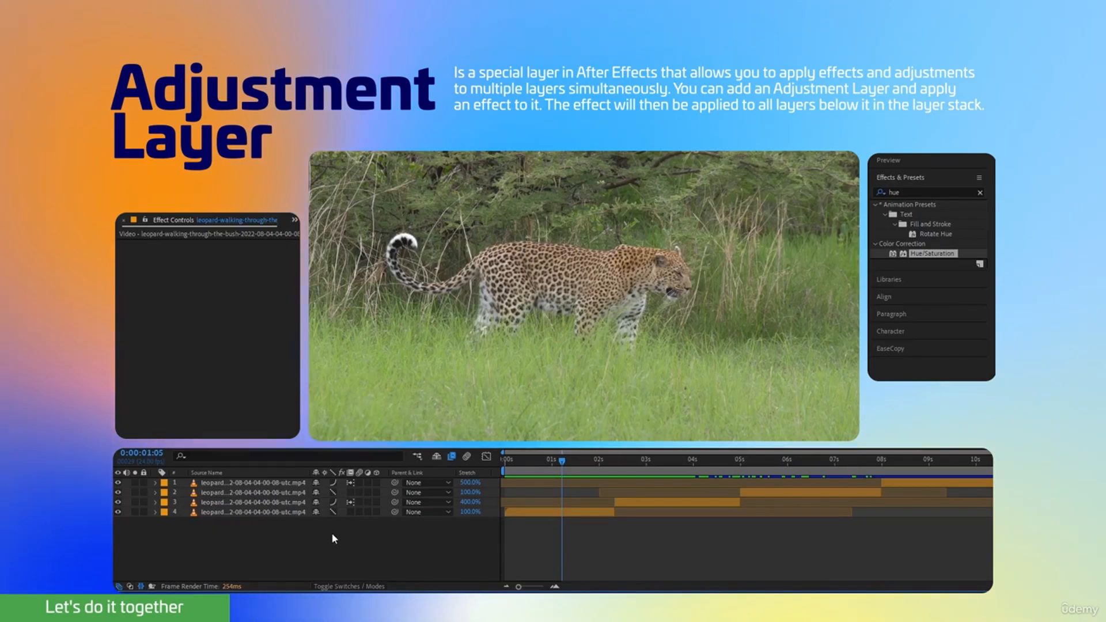
# Add an adjustment layer above the leopard clips and apply the Hue/Saturation effect to it.
pyautogui.rightClick(330, 531)
pyautogui.moveTo(415, 449)
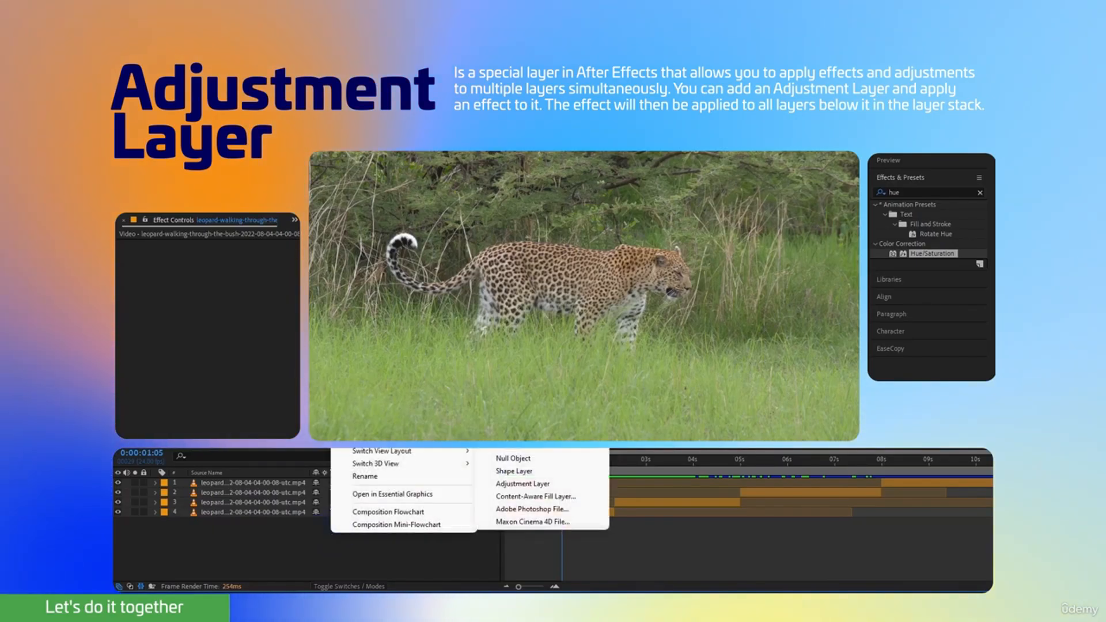
pyautogui.click(512, 484)
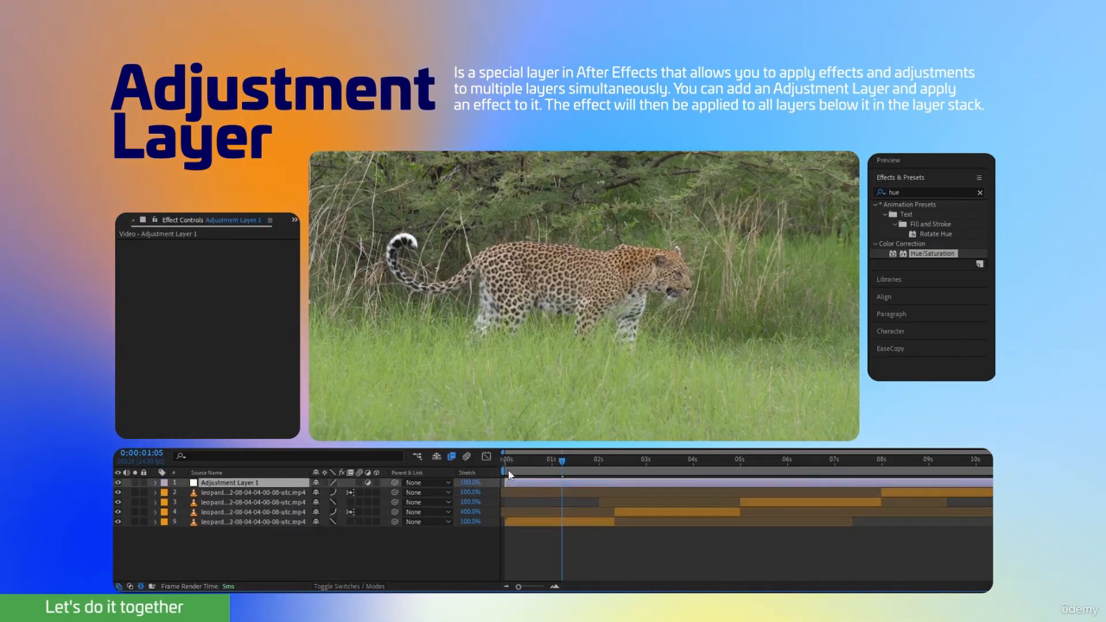
pyautogui.click(913, 206)
pyautogui.moveTo(923, 255); pyautogui.dragTo(257, 487)
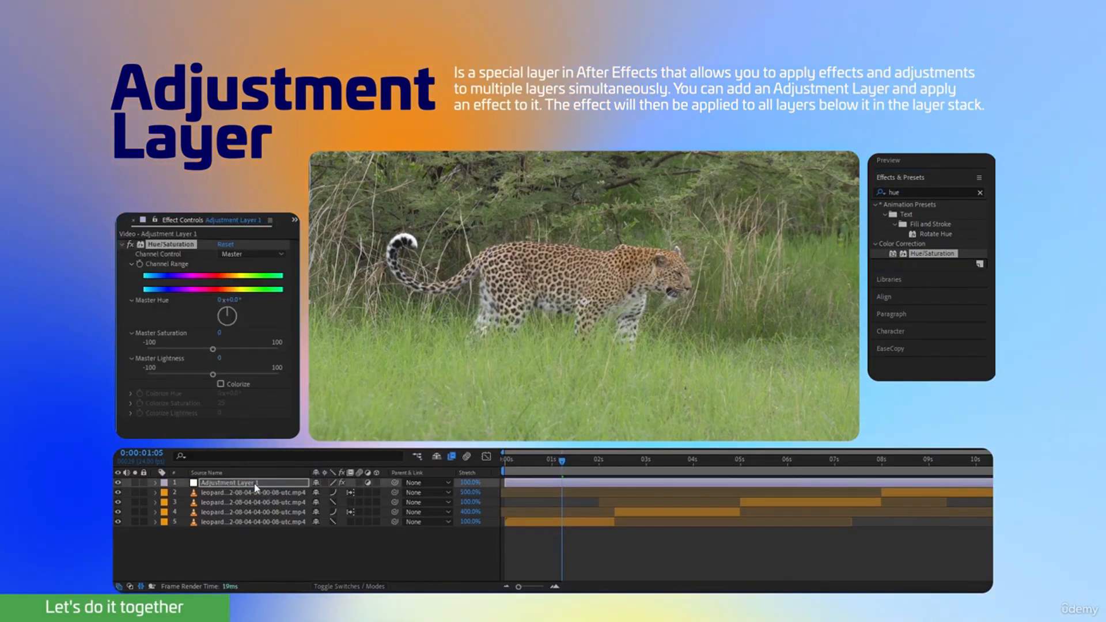
# Set the adjustment layer's Master Saturation to -100 and scrub through the leopard clips to check the effect.
pyautogui.moveTo(213, 349); pyautogui.dragTo(125, 350)
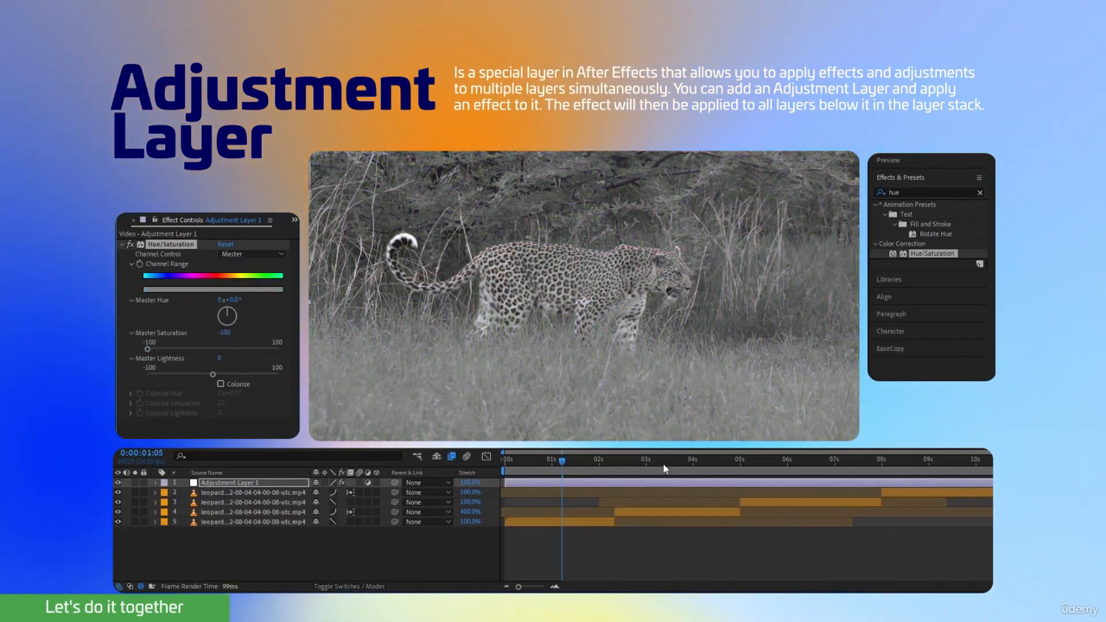
pyautogui.moveTo(584, 473); pyautogui.dragTo(742, 461)
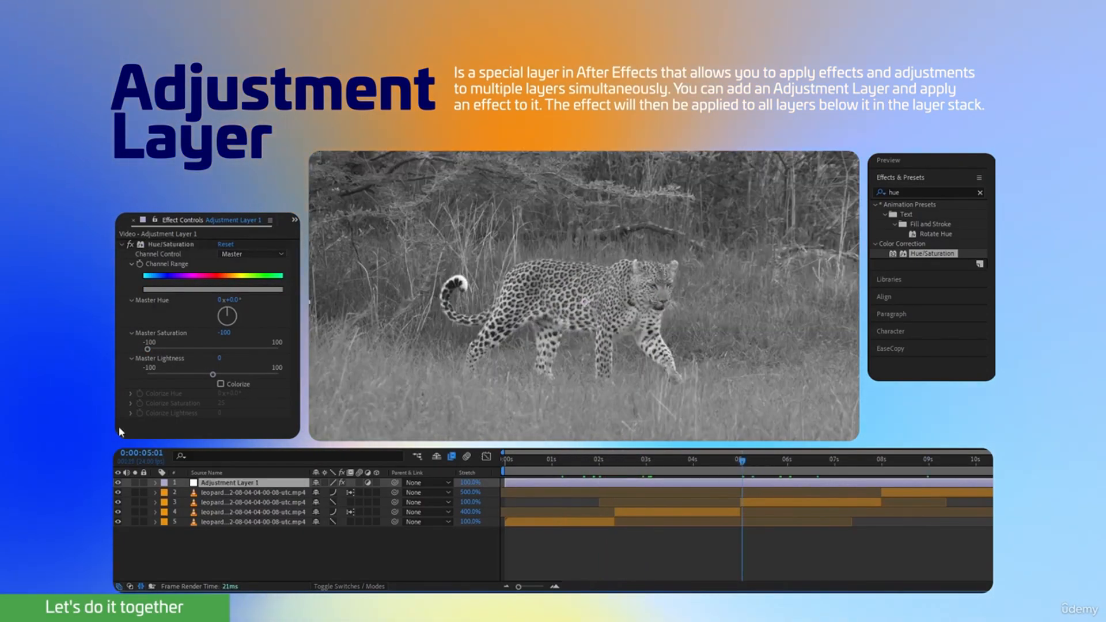
pyautogui.moveTo(148, 350); pyautogui.dragTo(115, 358)
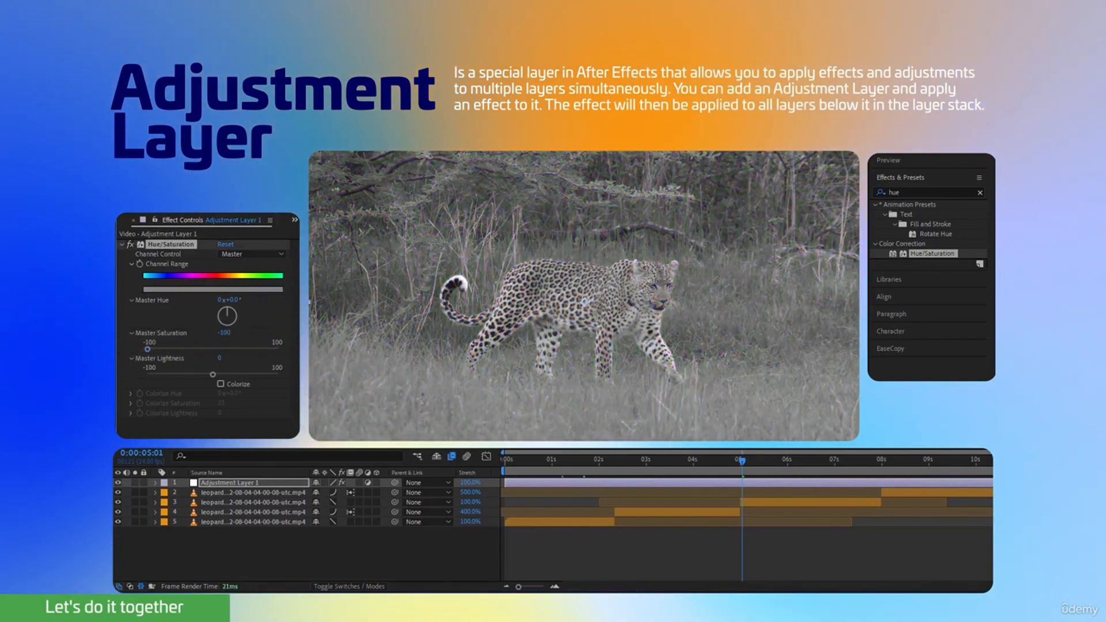
pyautogui.moveTo(627, 473); pyautogui.dragTo(559, 474)
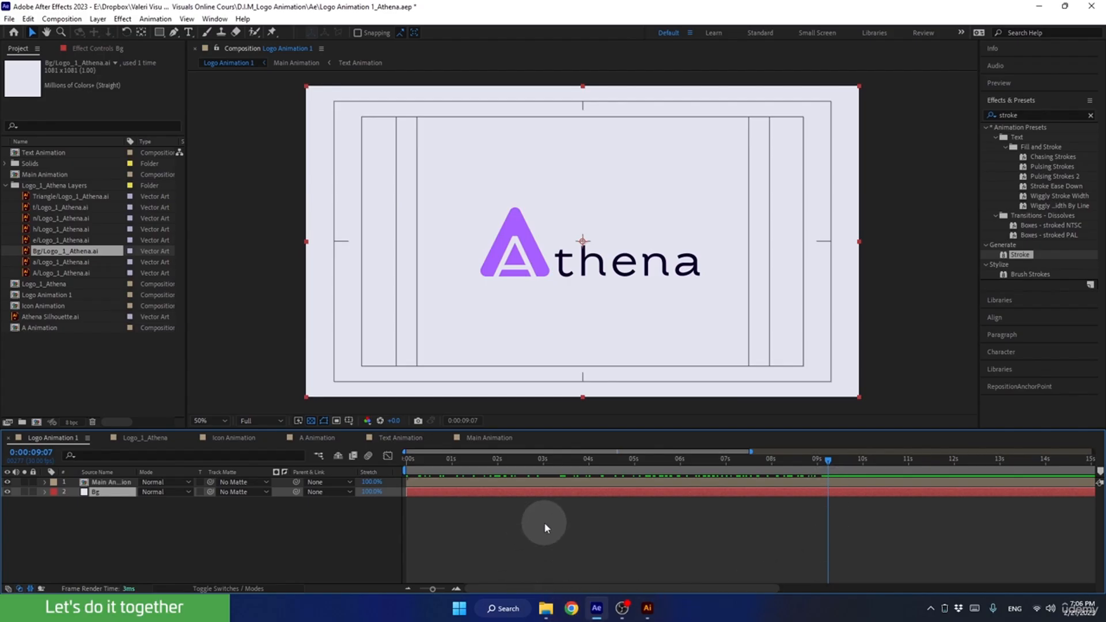
# Add an adjustment layer to Logo Animation 1 above the Main Animation layer, and collapse the Logo_1_Athena Layers folder.
pyautogui.click(409, 589)
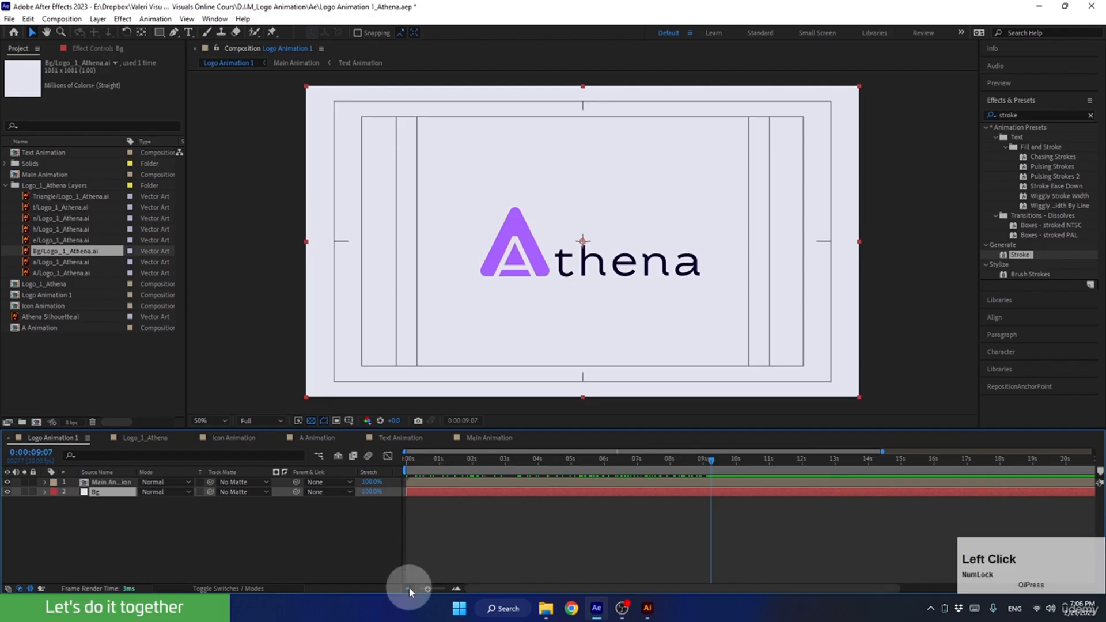
pyautogui.click(618, 462)
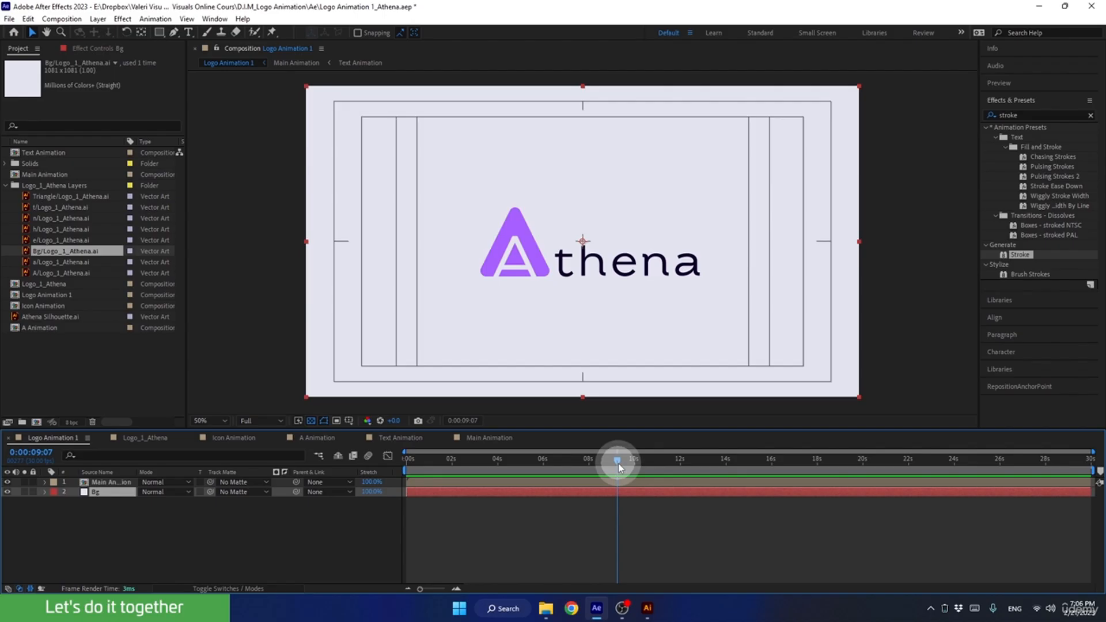
pyautogui.moveTo(617, 463); pyautogui.dragTo(649, 473)
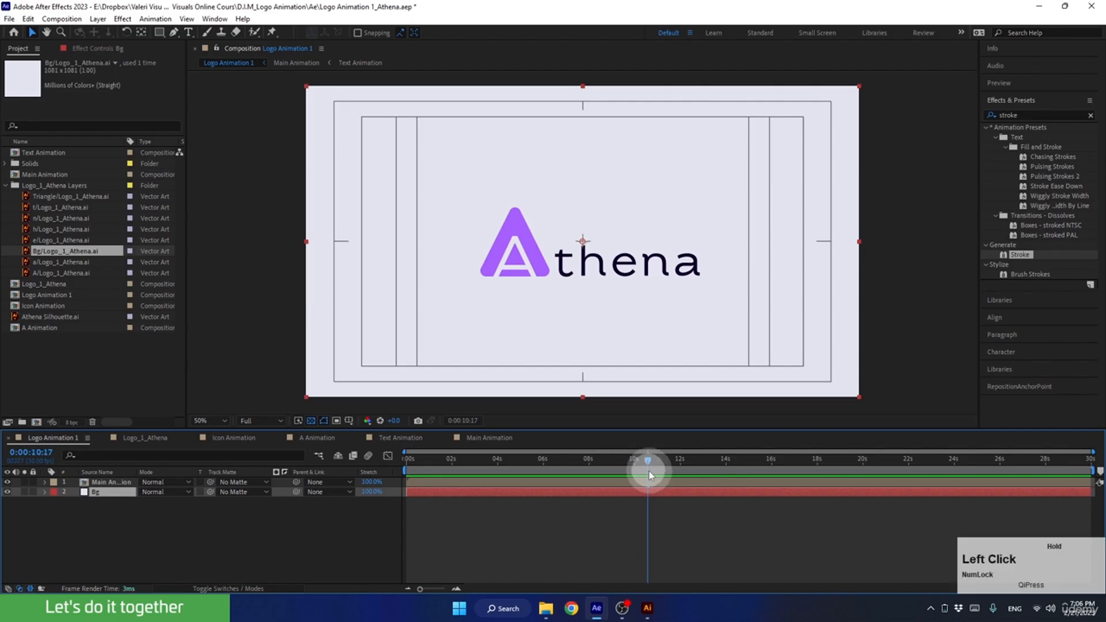
pyautogui.rightClick(207, 528)
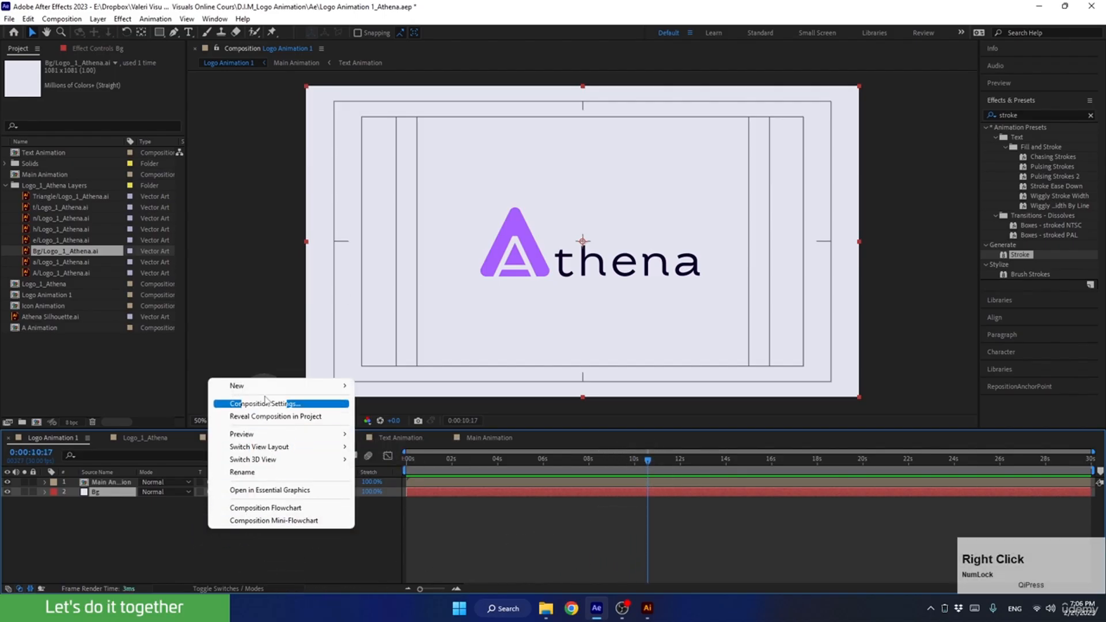
pyautogui.moveTo(276, 385)
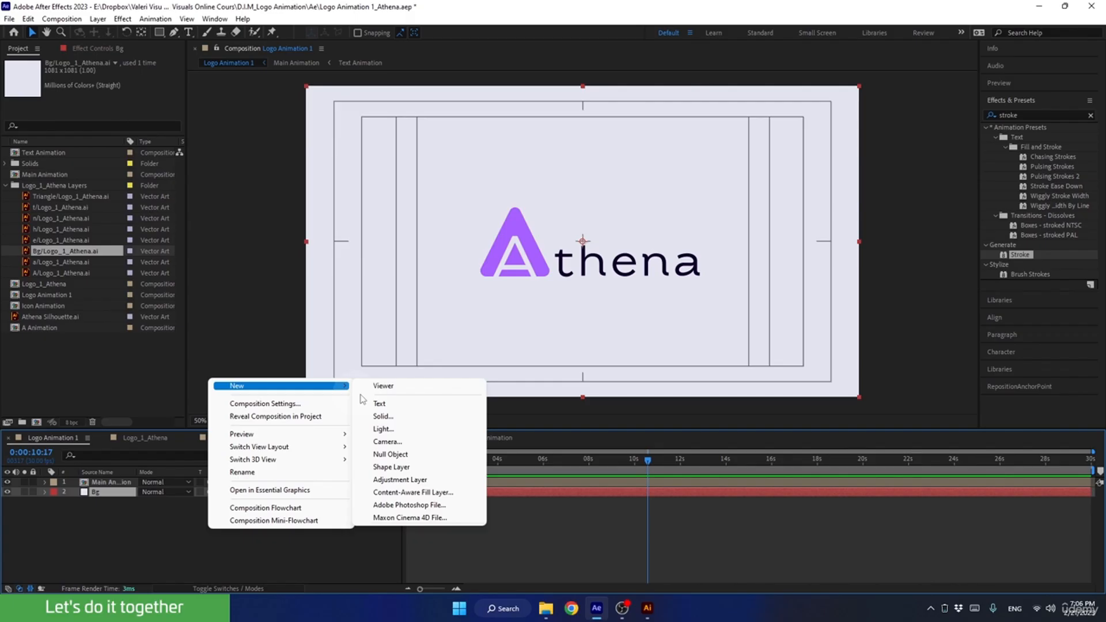
pyautogui.click(391, 482)
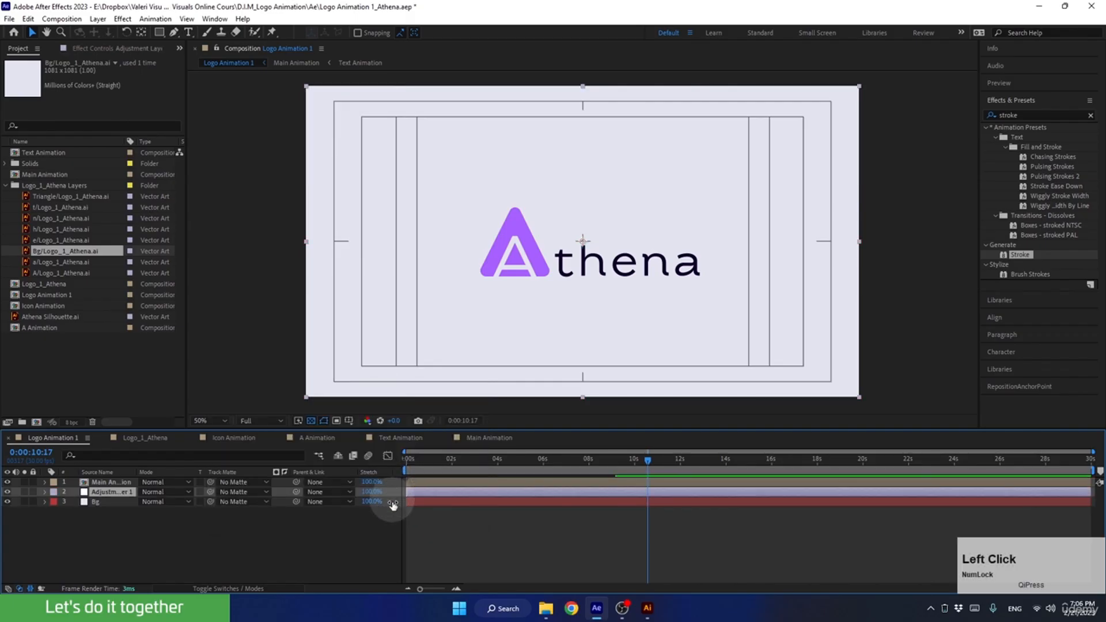
pyautogui.moveTo(110, 491); pyautogui.dragTo(106, 481)
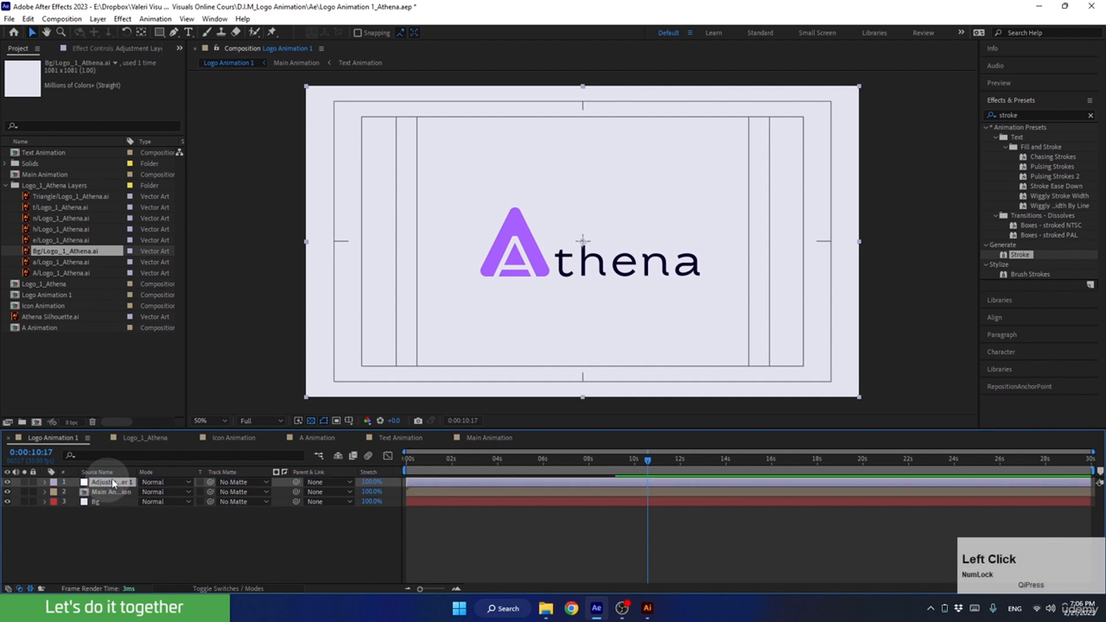
pyautogui.click(5, 185)
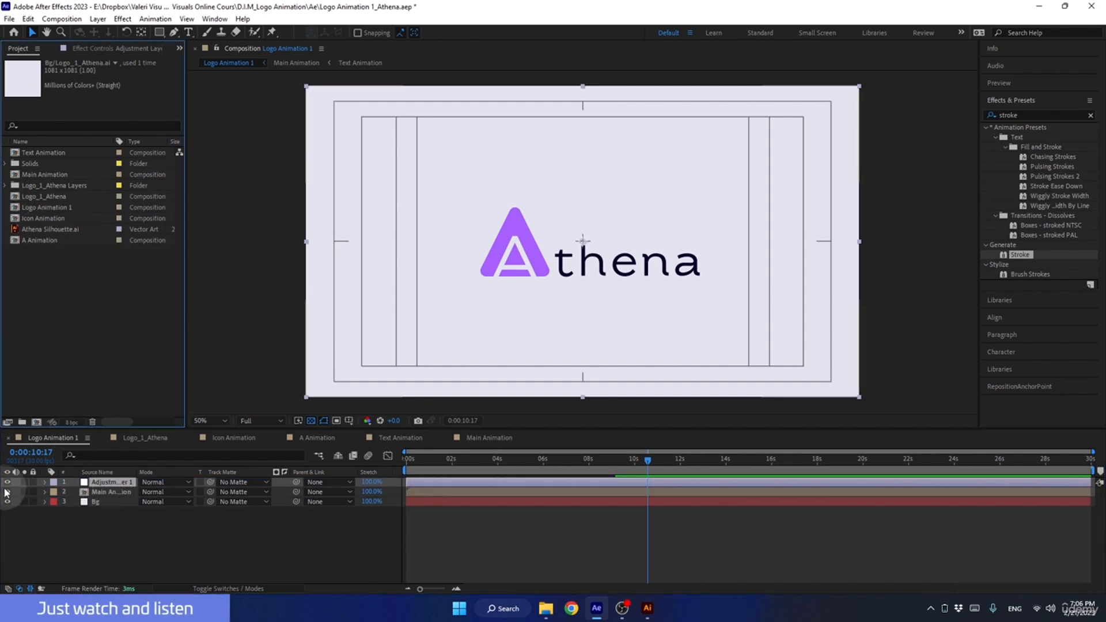
# Temporarily hide the Main Animation and Bg layers to view the adjustment layer alone, and restore their visibility.
pyautogui.moveTo(8, 492); pyautogui.dragTo(11, 505)
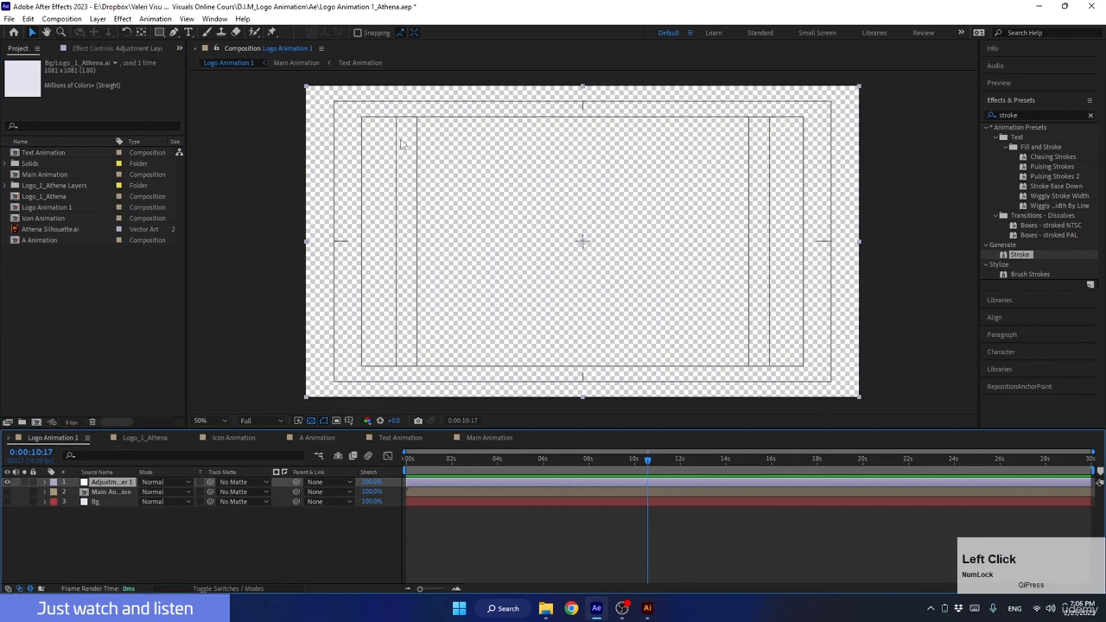
pyautogui.moveTo(431, 176)
pyautogui.mouseDown()
pyautogui.moveTo(502, 141)
pyautogui.moveTo(443, 236)
pyautogui.moveTo(268, 145)
pyautogui.moveTo(568, 210)
pyautogui.moveTo(519, 242)
pyautogui.moveTo(358, 171)
pyautogui.moveTo(434, 197)
pyautogui.mouseUp()
pyautogui.hotkey('ctrl', 'z')
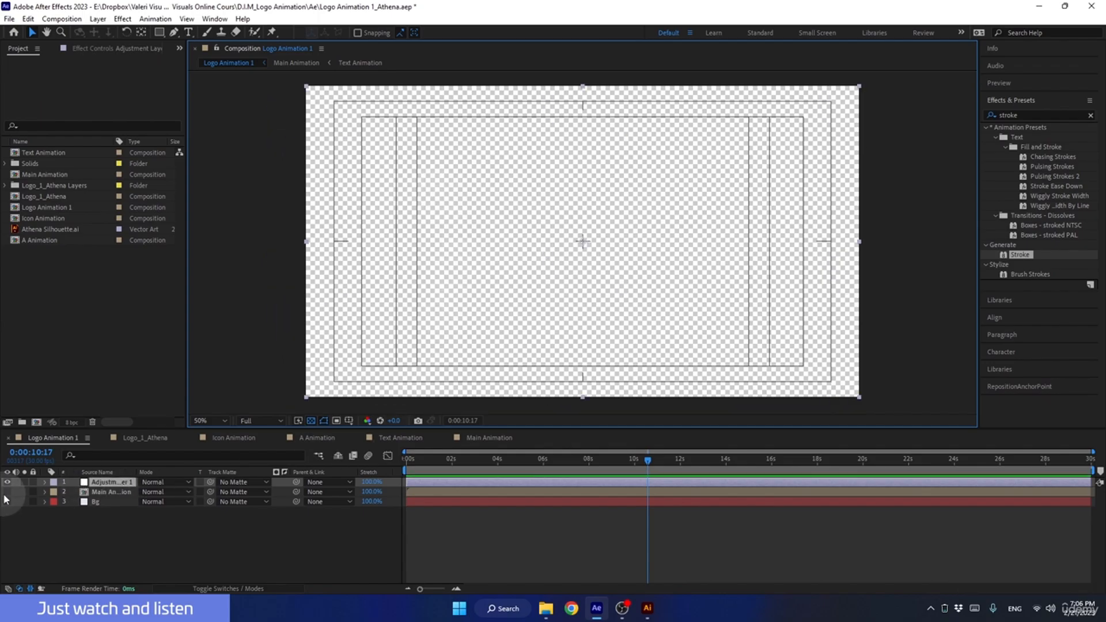
pyautogui.click(11, 514)
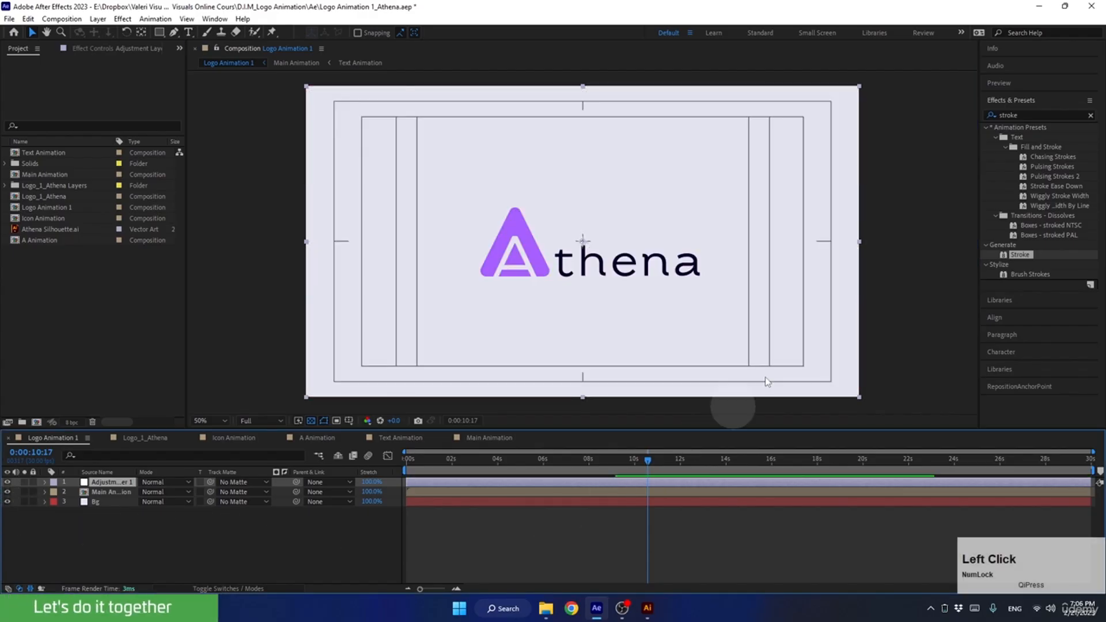
# Search the effects for "Turbu" and apply Turbulent Displace to the adjustment layer.
pyautogui.click(1037, 114)
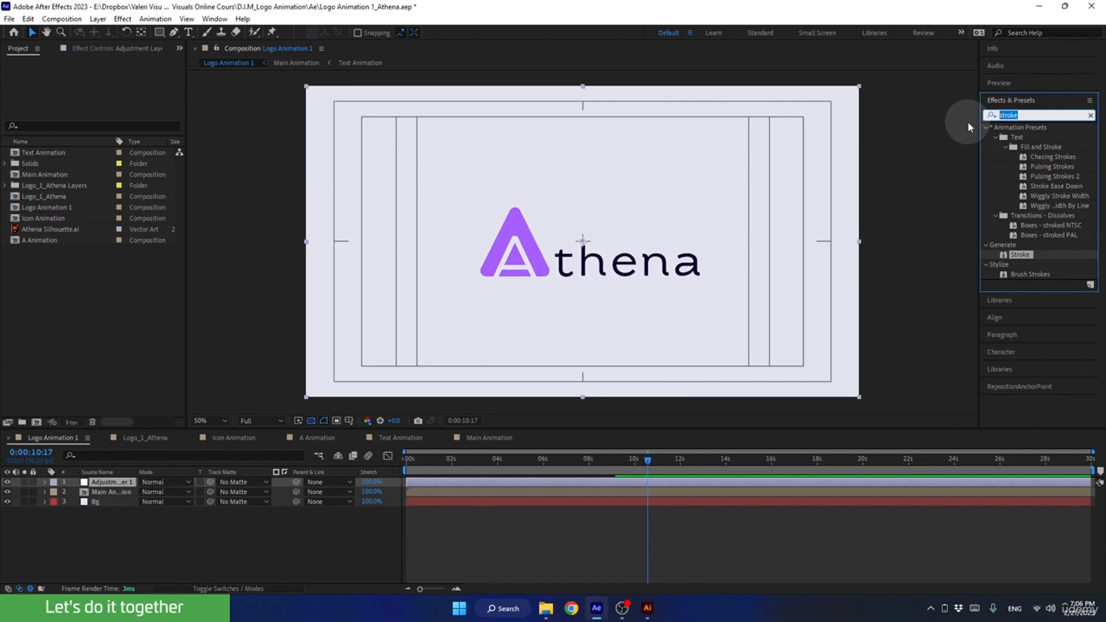
pyautogui.write('Tur')
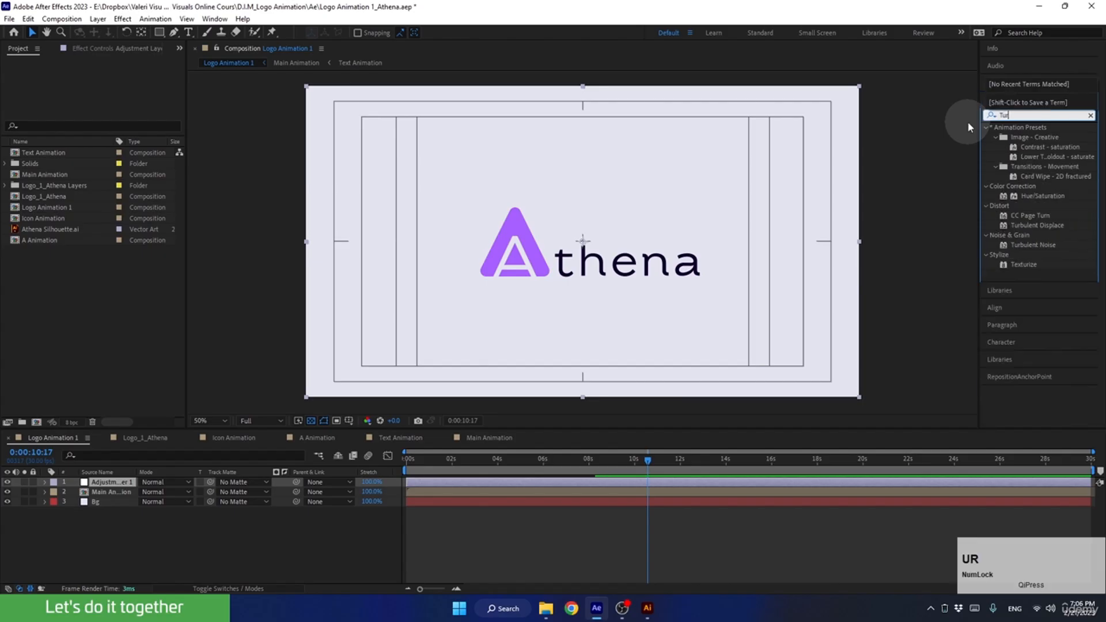
pyautogui.write('bu')
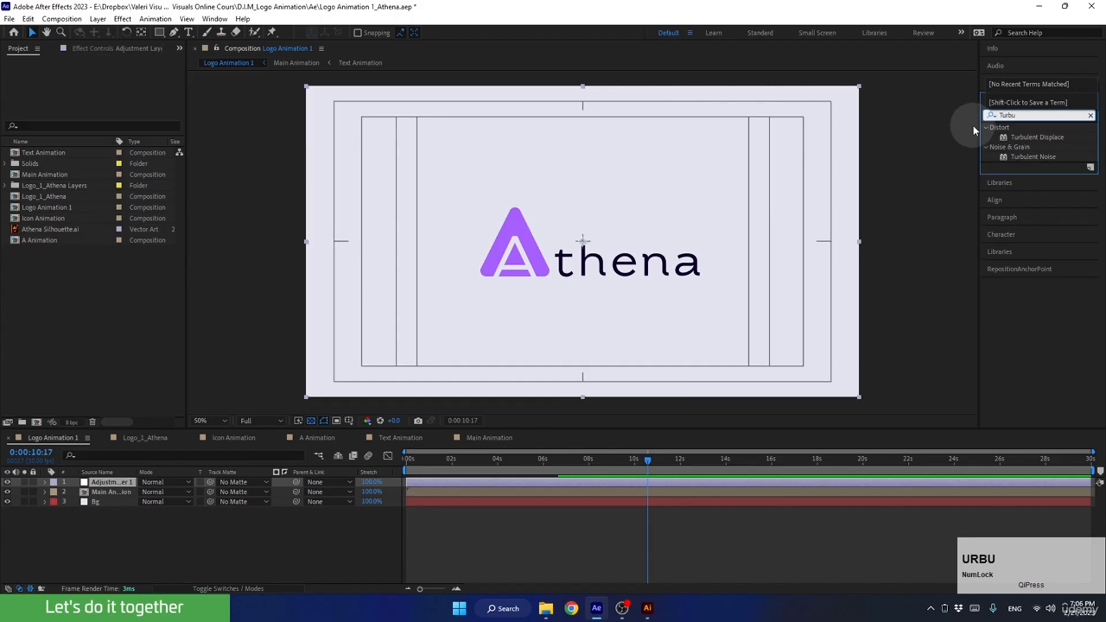
pyautogui.moveTo(1021, 136); pyautogui.dragTo(112, 486)
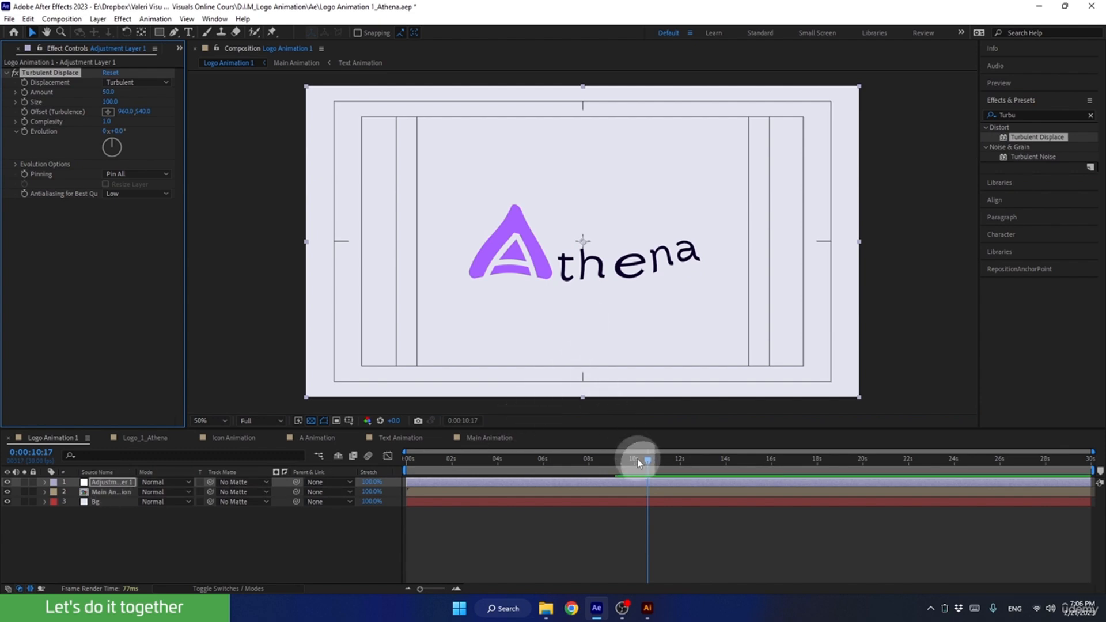
# Move to 0:00:11:08 and lower the Turbulent Displace Amount on the adjustment layer to soften the logo's distortion.
pyautogui.moveTo(637, 461); pyautogui.dragTo(665, 493)
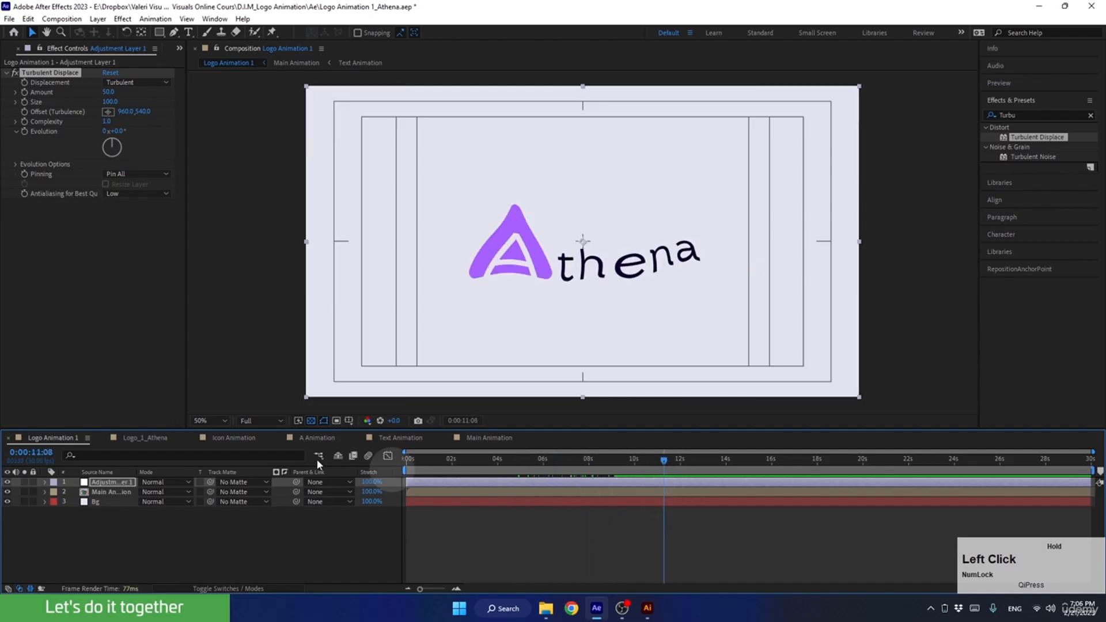
pyautogui.click(108, 92)
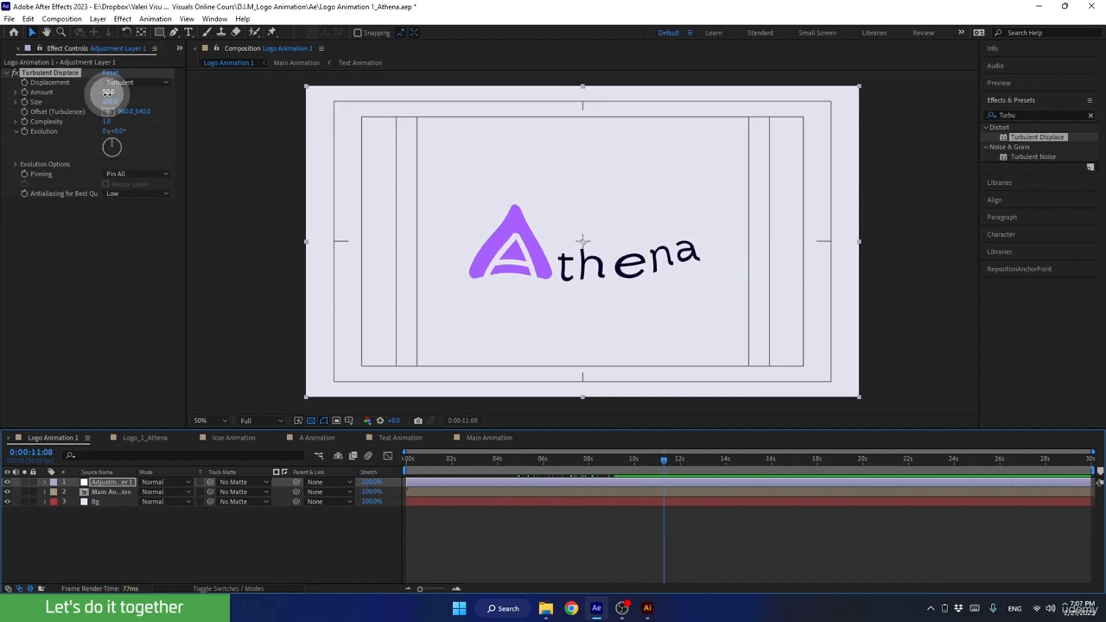
pyautogui.moveTo(107, 92)
pyautogui.mouseDown()
pyautogui.moveTo(124, 93)
pyautogui.moveTo(69, 92)
pyautogui.moveTo(106, 94)
pyautogui.mouseUp()
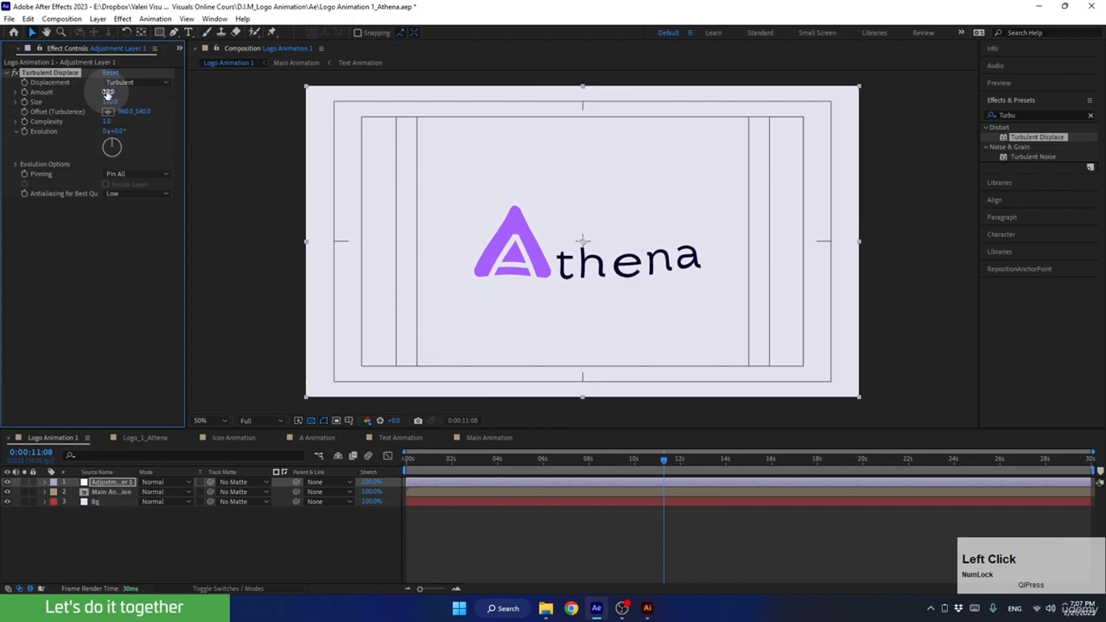
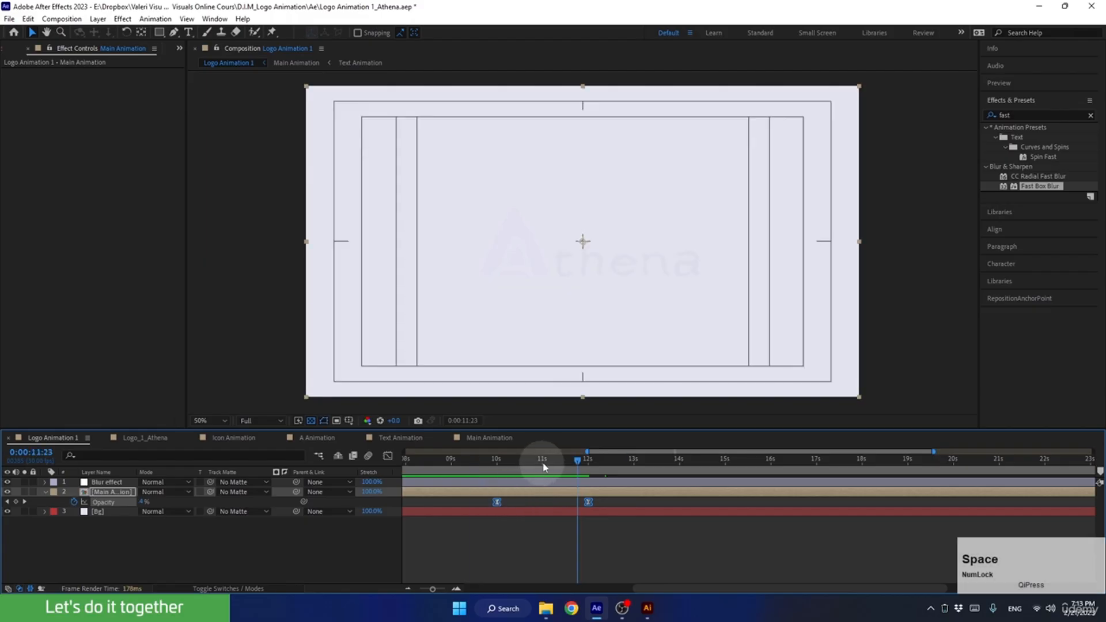
# Shift the Main Animation Opacity keyframes to start at 11 seconds, and preview the fade-out from 0:00:09:16.
pyautogui.moveTo(499, 461); pyautogui.dragTo(544, 474)
pyautogui.moveTo(497, 501); pyautogui.dragTo(542, 502)
pyautogui.moveTo(545, 464); pyautogui.dragTo(481, 464)
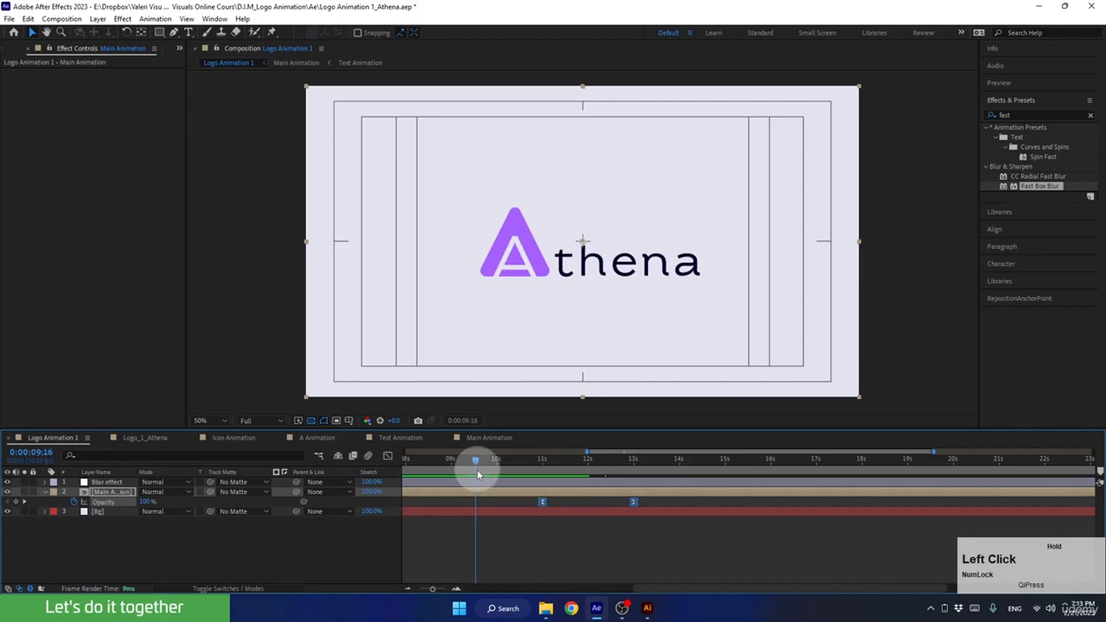
pyautogui.press('space')
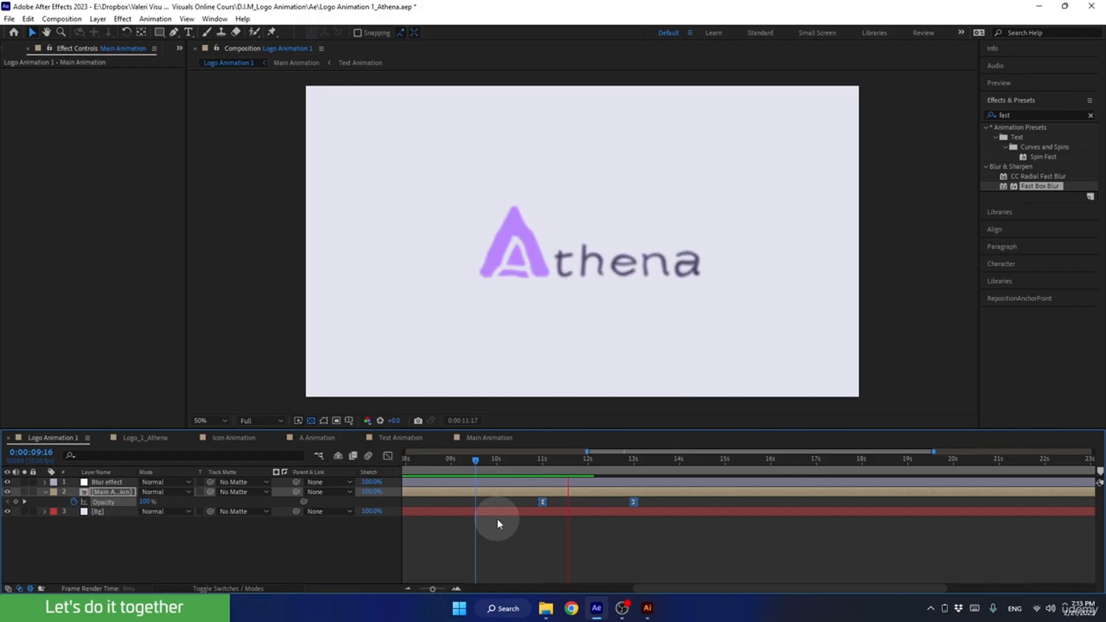
pyautogui.press('space')
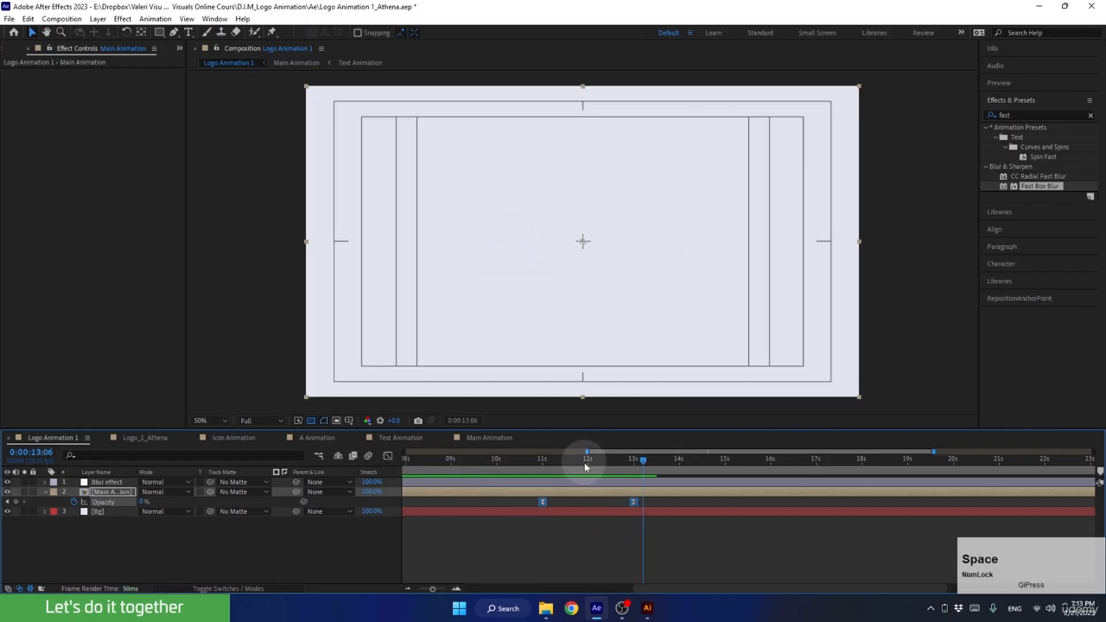
# Shift the Main Animation Opacity keyframes to start at 0:00:12:00, and preview the logo's fade-out.
pyautogui.moveTo(584, 469); pyautogui.dragTo(589, 474)
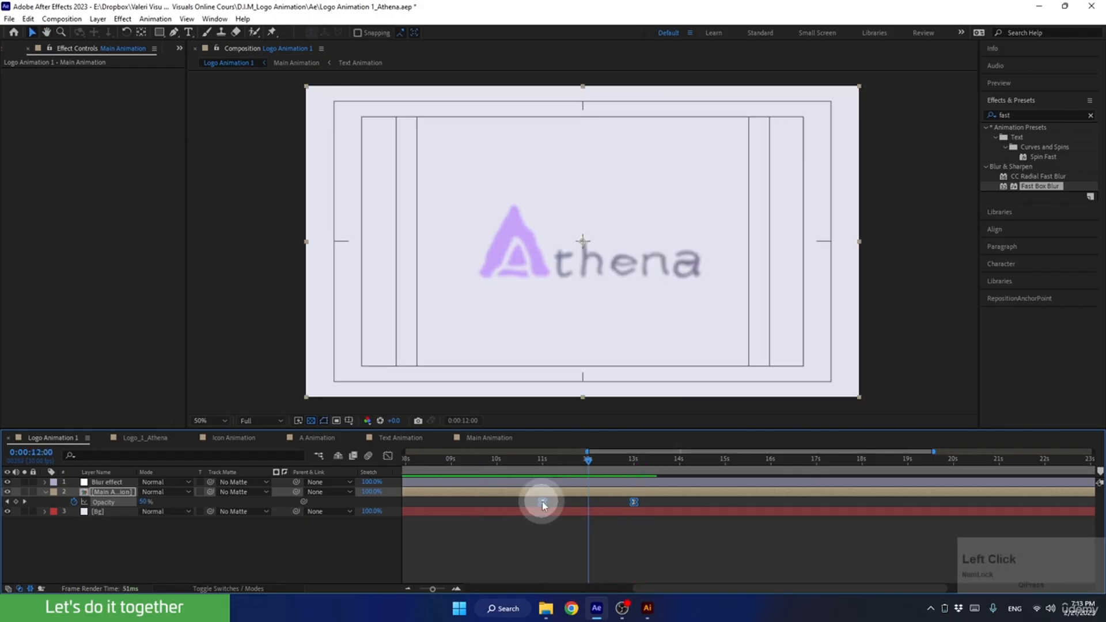
pyautogui.moveTo(542, 501); pyautogui.dragTo(588, 500)
pyautogui.moveTo(588, 460); pyautogui.dragTo(516, 483)
pyautogui.press('space')
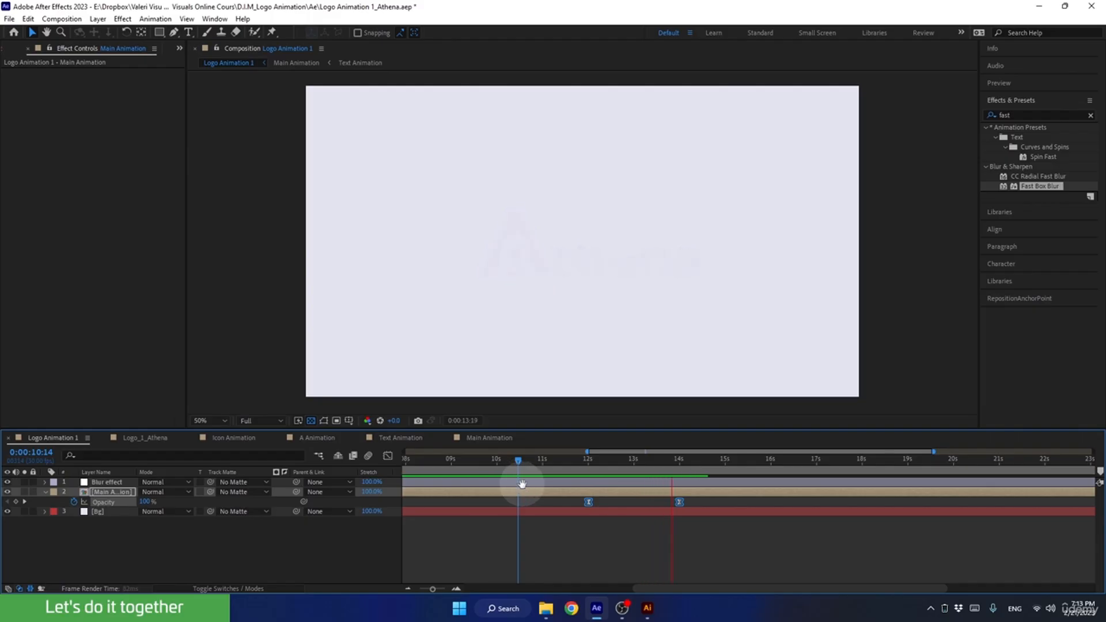
pyautogui.press('space')
# Reveal the Blur effect layer's keyframes, set its Turbulent Displace Size to 30, and preview the distortion.
pyautogui.moveTo(680, 459); pyautogui.dragTo(678, 469)
pyautogui.click(668, 482)
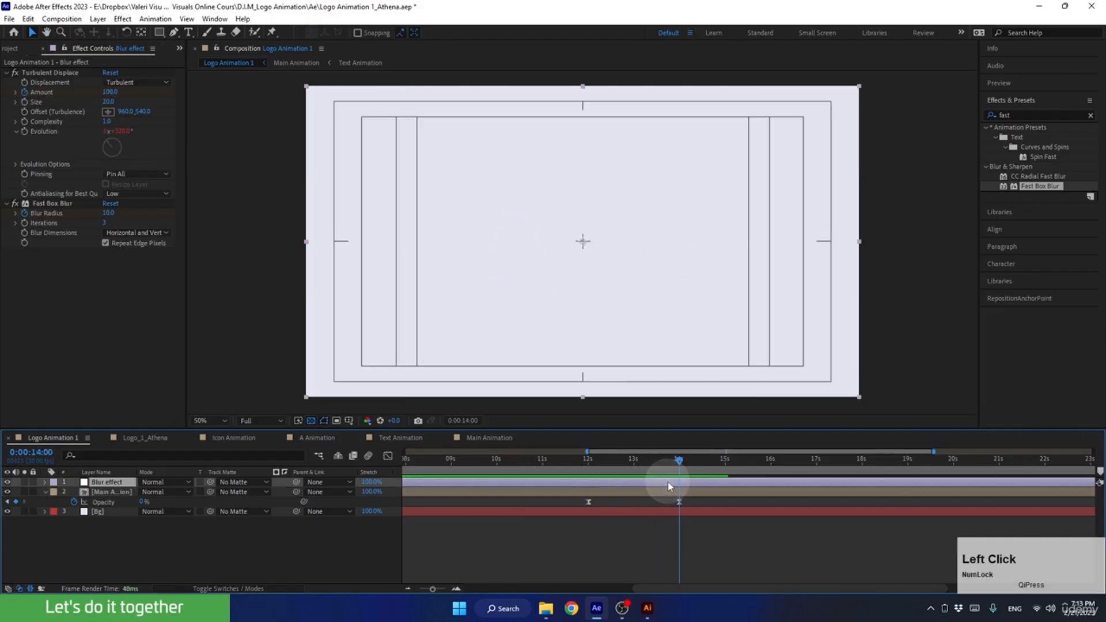
pyautogui.press('u')
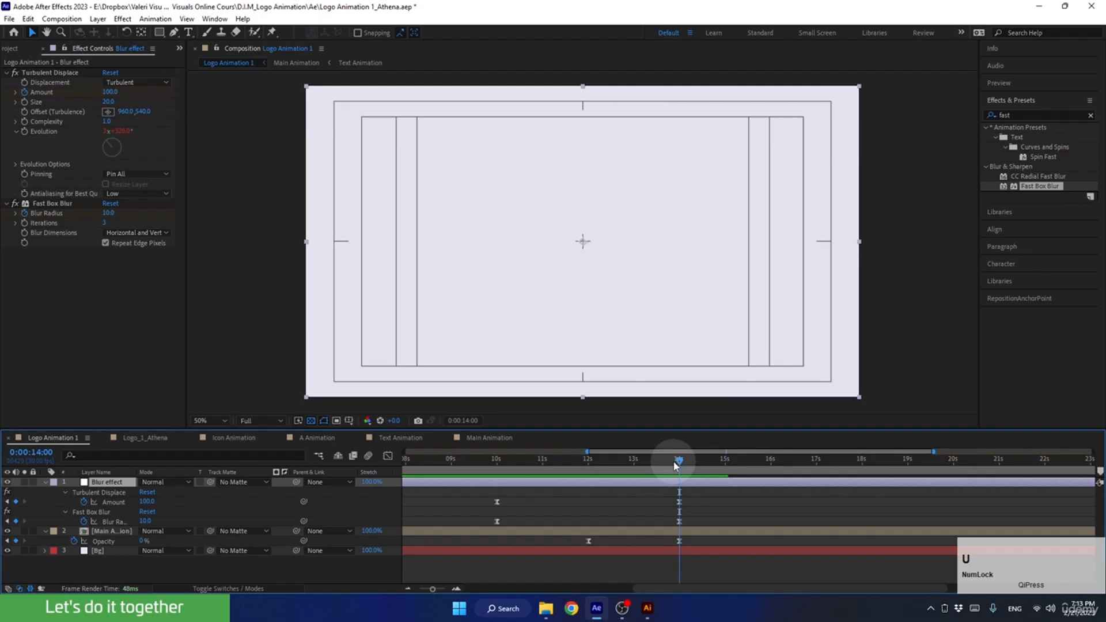
pyautogui.moveTo(675, 465); pyautogui.dragTo(594, 471)
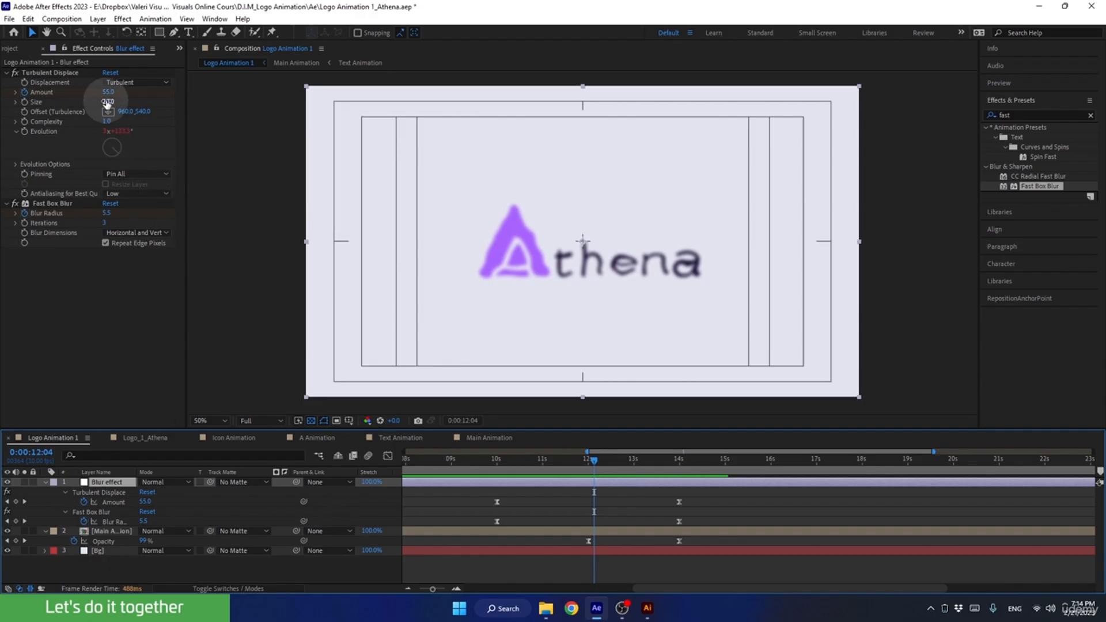
pyautogui.moveTo(107, 102)
pyautogui.mouseDown()
pyautogui.moveTo(129, 104)
pyautogui.moveTo(110, 103)
pyautogui.mouseUp()
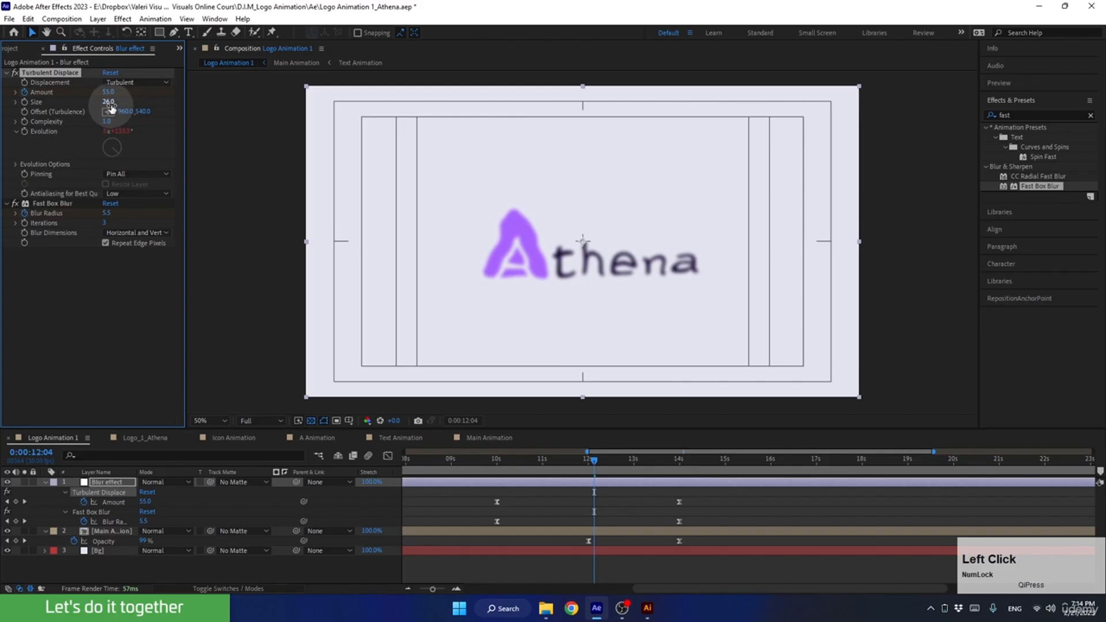
pyautogui.click(109, 102)
pyautogui.write('30')
pyautogui.press('Return')
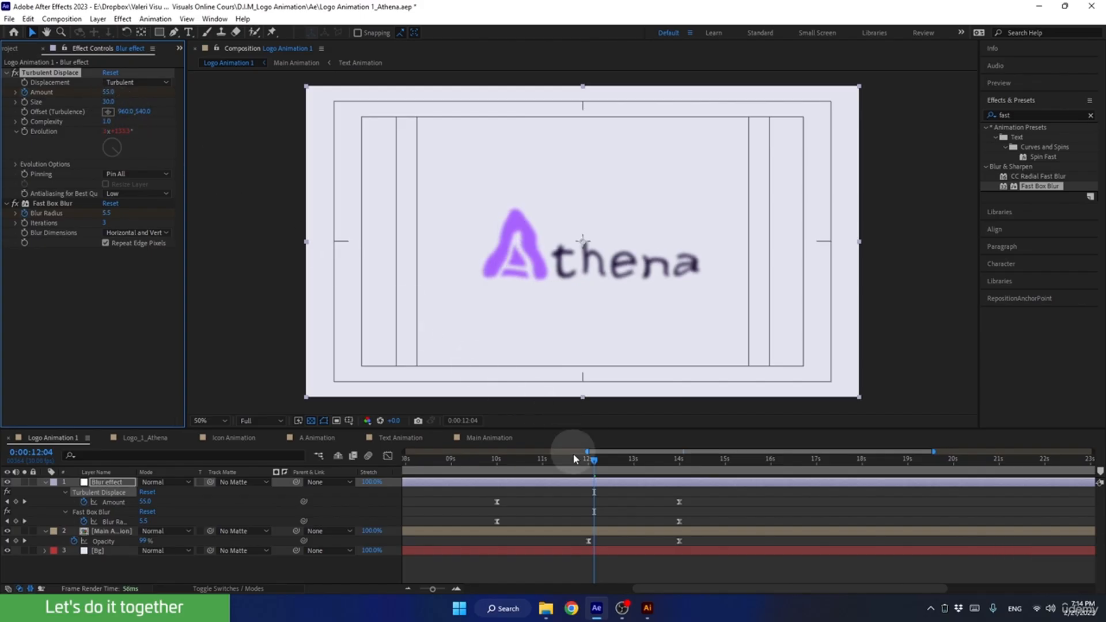
pyautogui.moveTo(566, 462); pyautogui.dragTo(538, 461)
pyautogui.press('space')
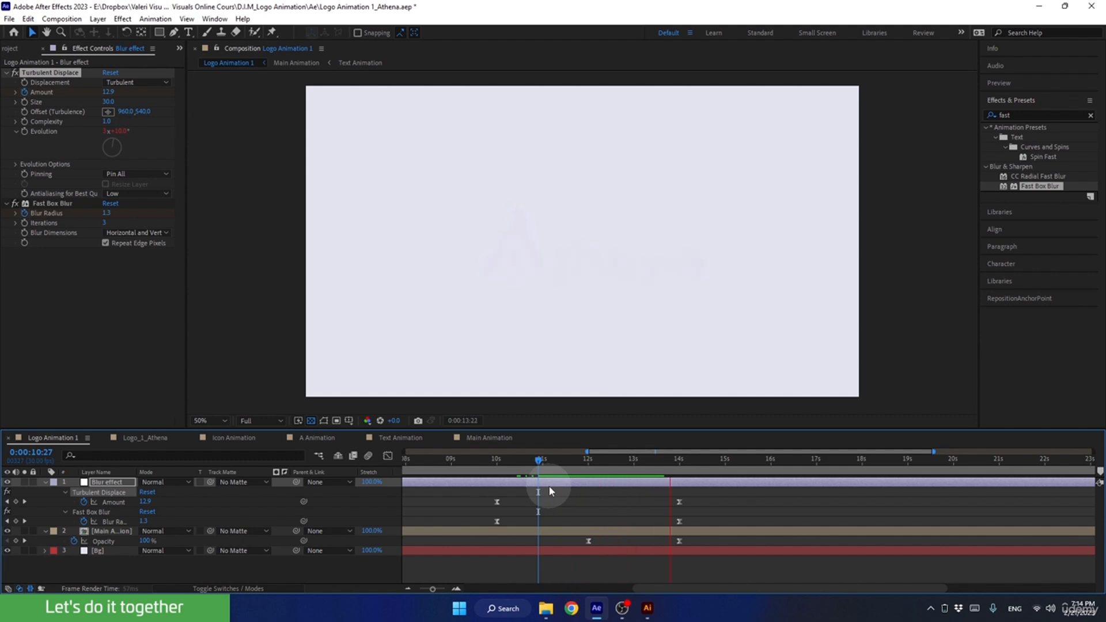
pyautogui.press('space')
# Move to 0:00:14:00 and collapse the properties of the Blur effect and Main Animation layers.
pyautogui.moveTo(702, 461); pyautogui.dragTo(688, 469)
pyautogui.click(45, 482)
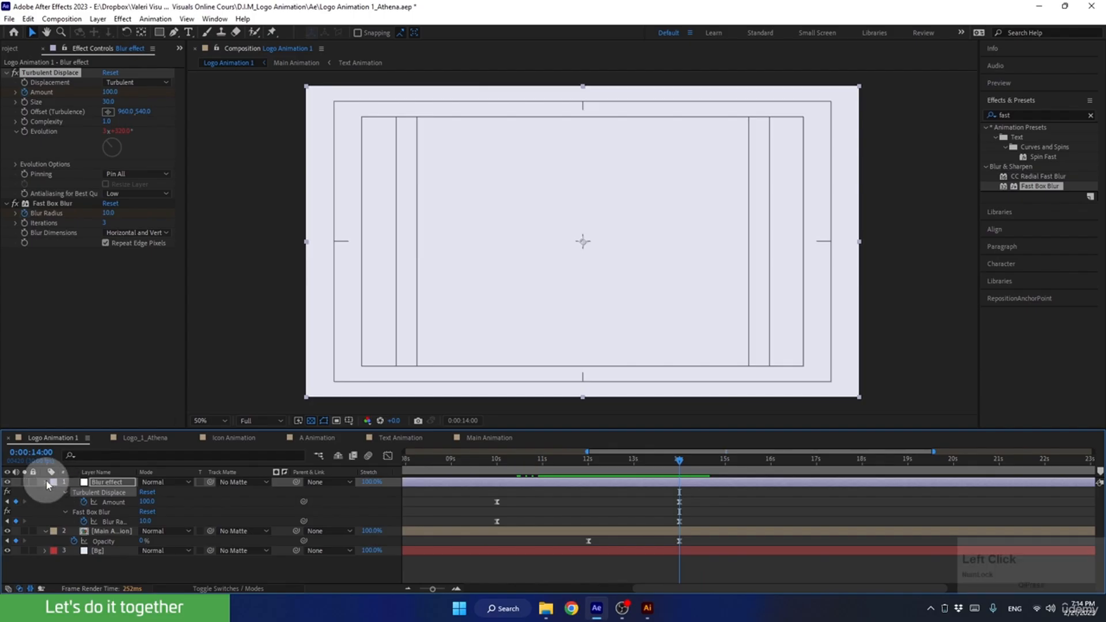
pyautogui.click(44, 492)
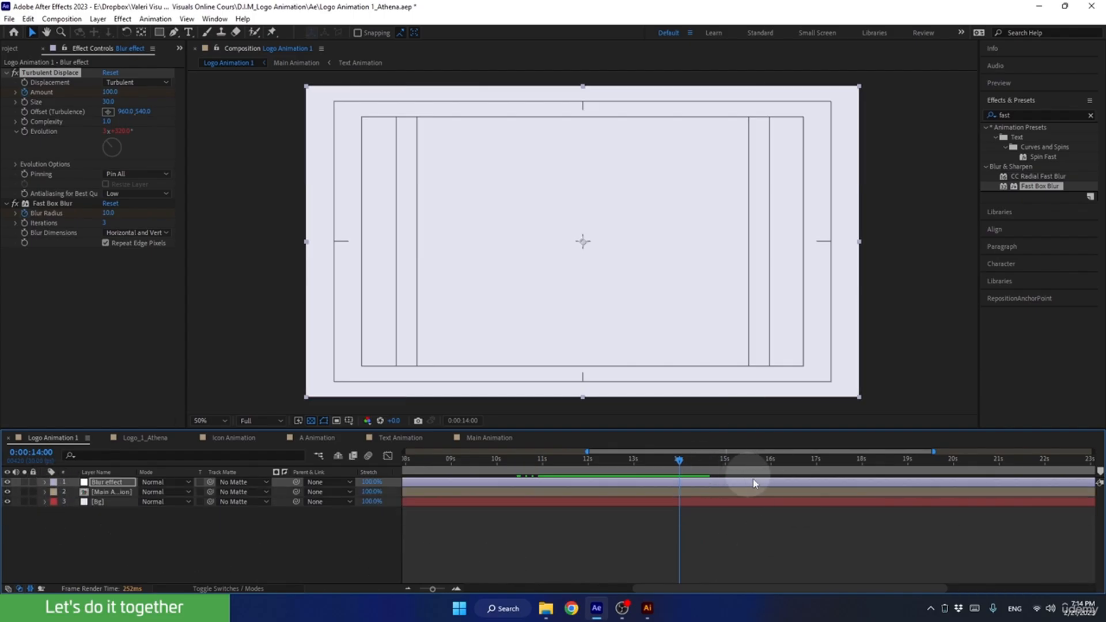
# Preview the logo animation from the start, and replay it from 0:00:07:04.
pyautogui.moveTo(431, 585); pyautogui.dragTo(416, 589)
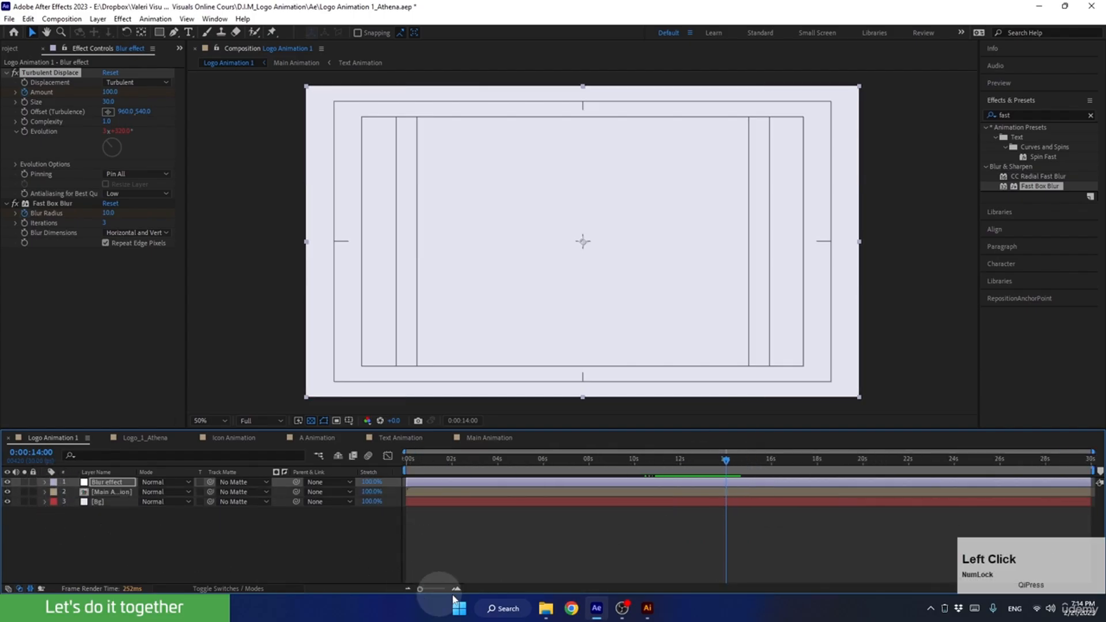
pyautogui.moveTo(709, 458); pyautogui.dragTo(240, 494)
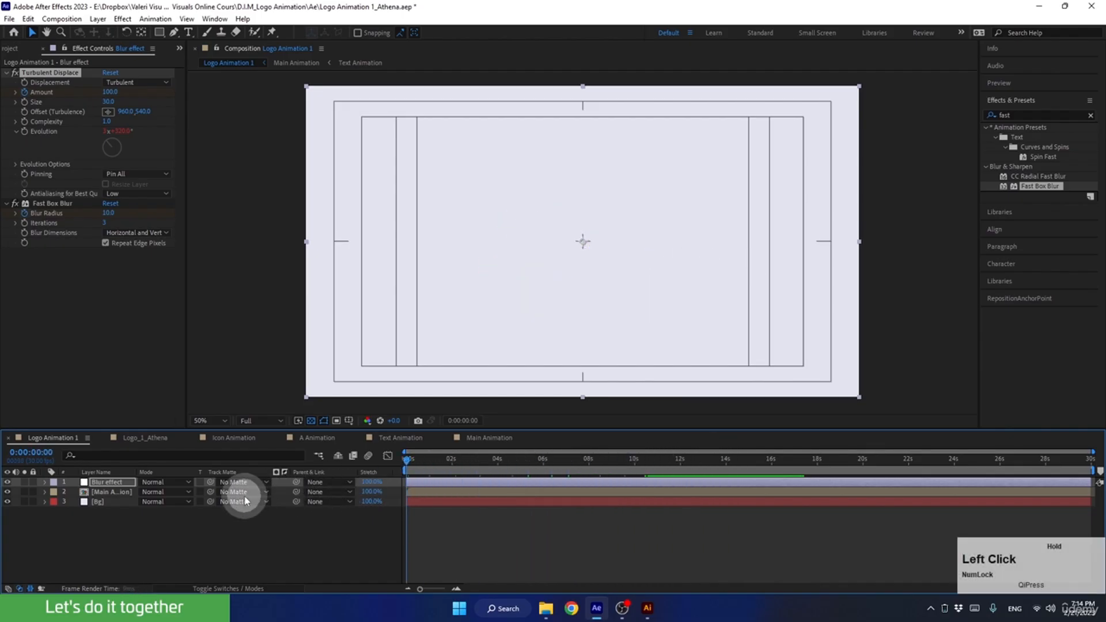
pyautogui.press('space')
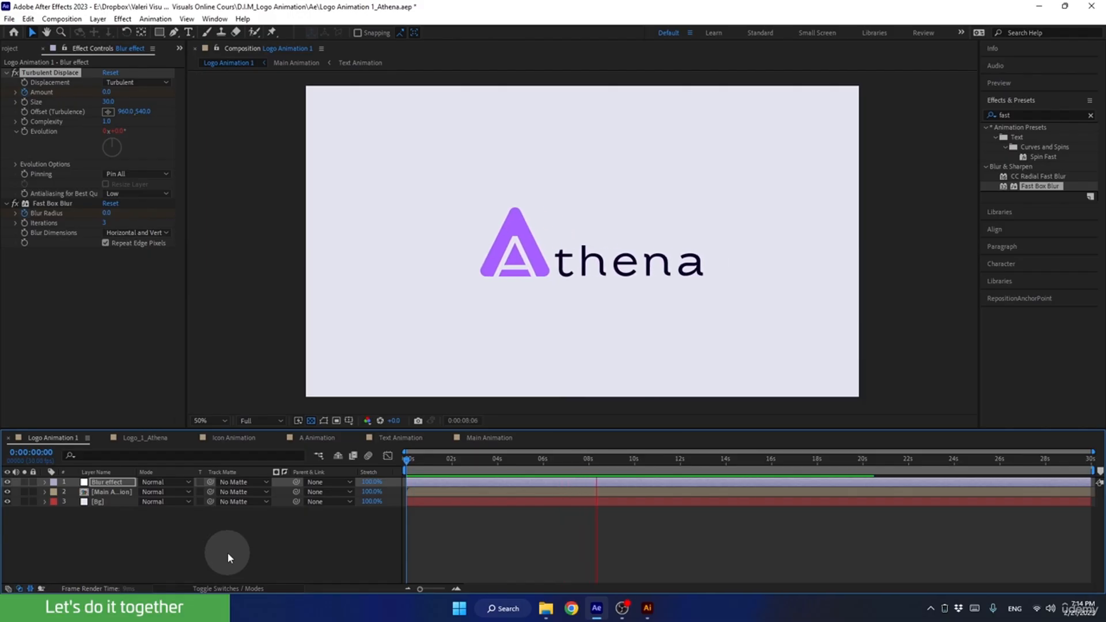
pyautogui.press('space')
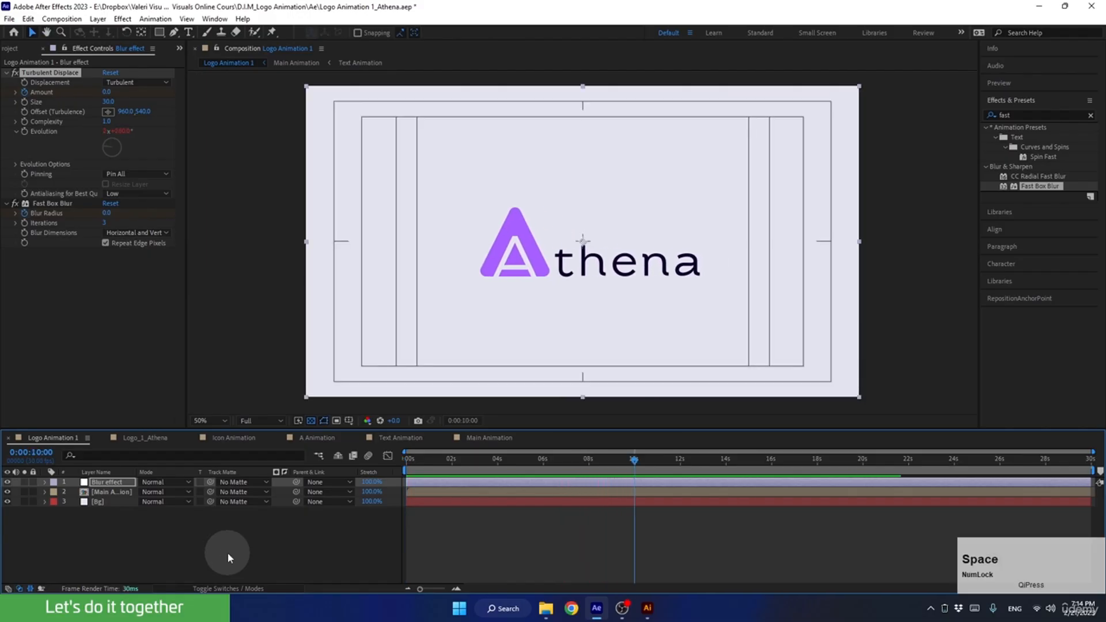
pyautogui.moveTo(570, 461)
pyautogui.mouseDown()
pyautogui.moveTo(496, 464)
pyautogui.moveTo(568, 467)
pyautogui.mouseUp()
pyautogui.press('space')
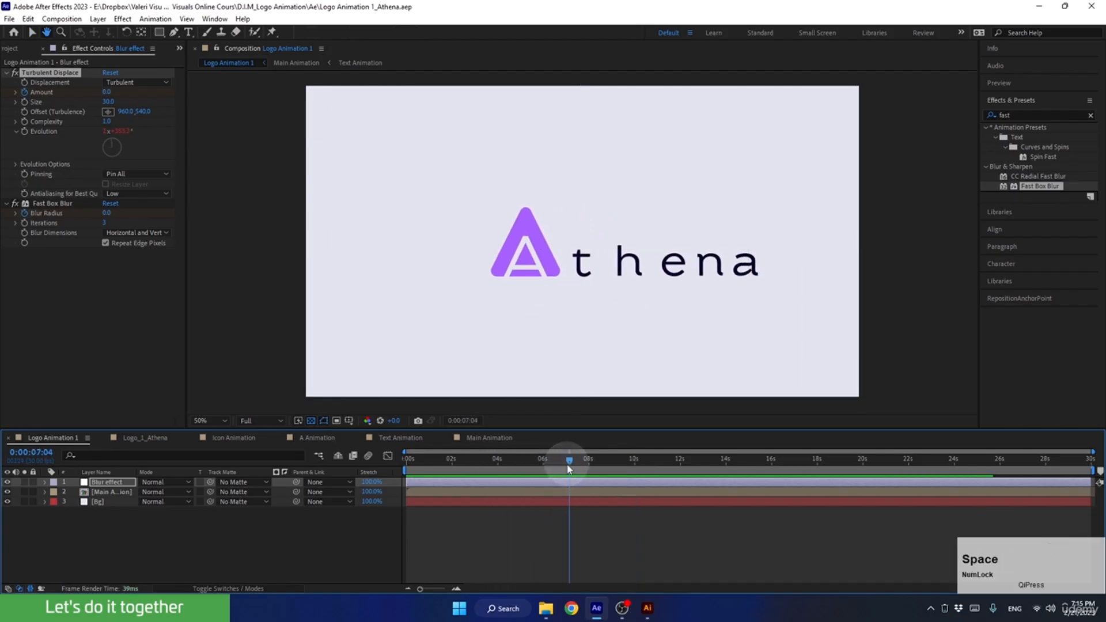
pyautogui.press('space')
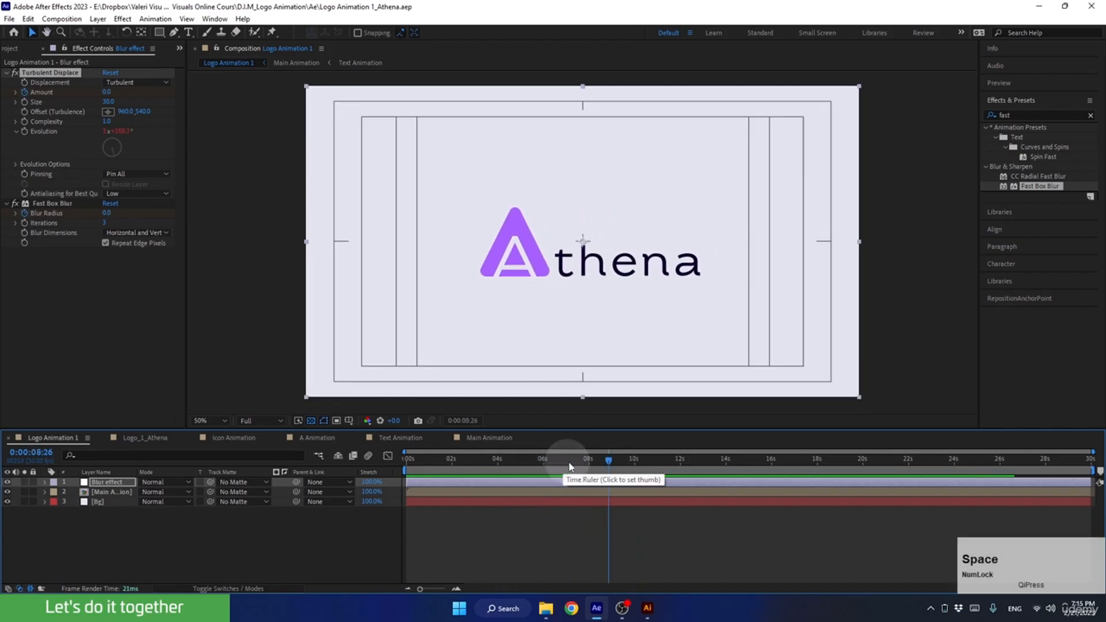
# Open the Main Animation composition, reveal the A Animation layer's keyframes, and preview the logo's slide from 0:00:05:20.
pyautogui.click(566, 494)
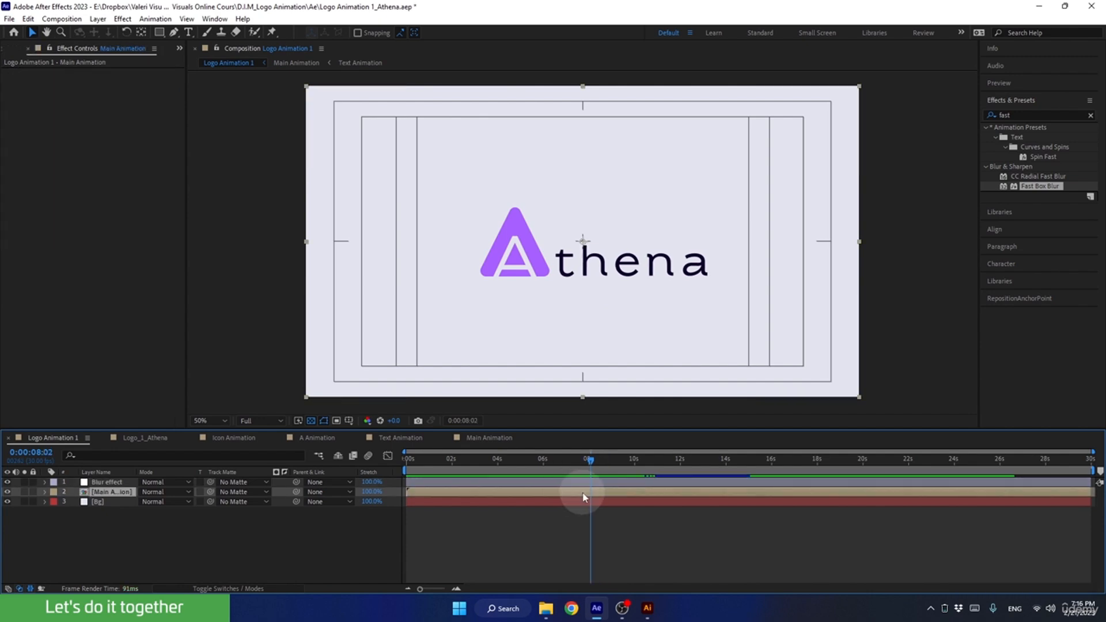
pyautogui.doubleClick(583, 497)
pyautogui.click(583, 494)
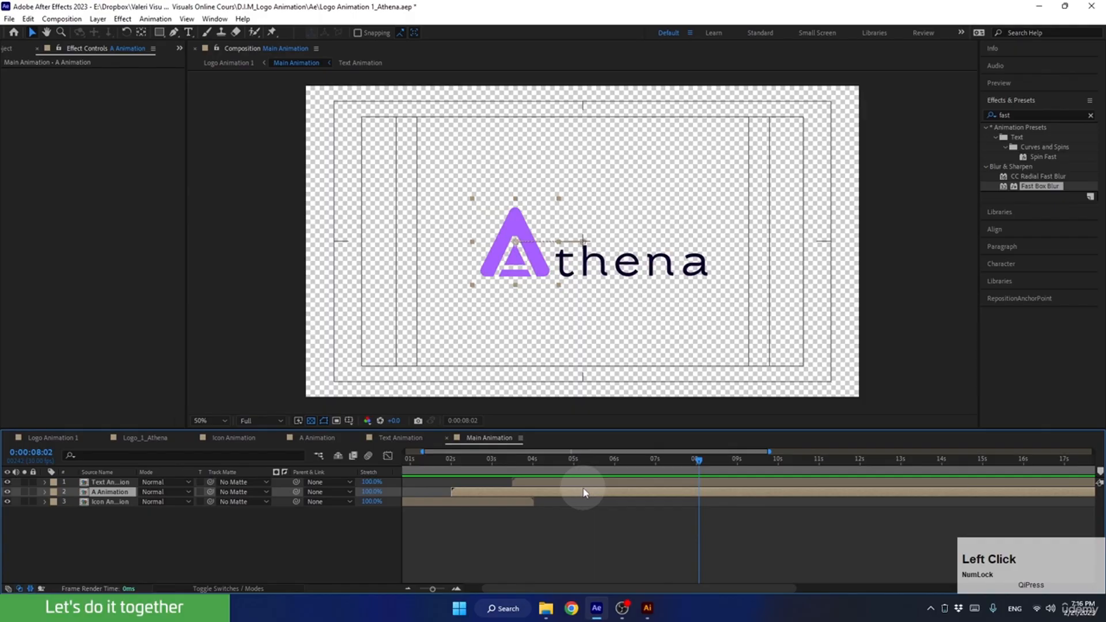
pyautogui.press('u')
pyautogui.click(612, 461)
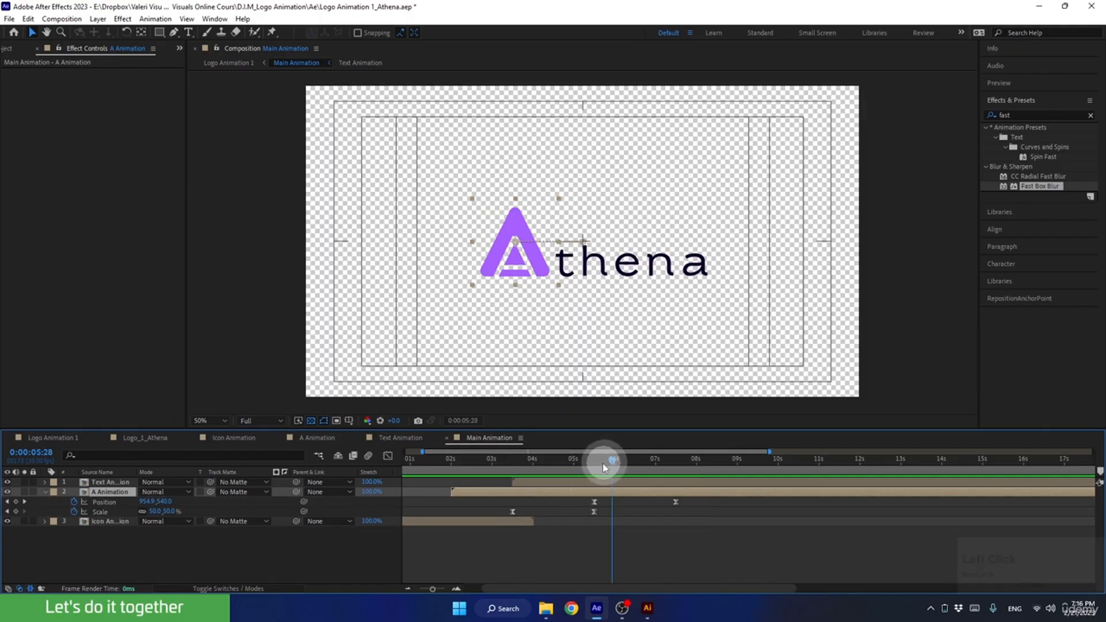
pyautogui.moveTo(602, 463); pyautogui.dragTo(601, 489)
pyautogui.press('space')
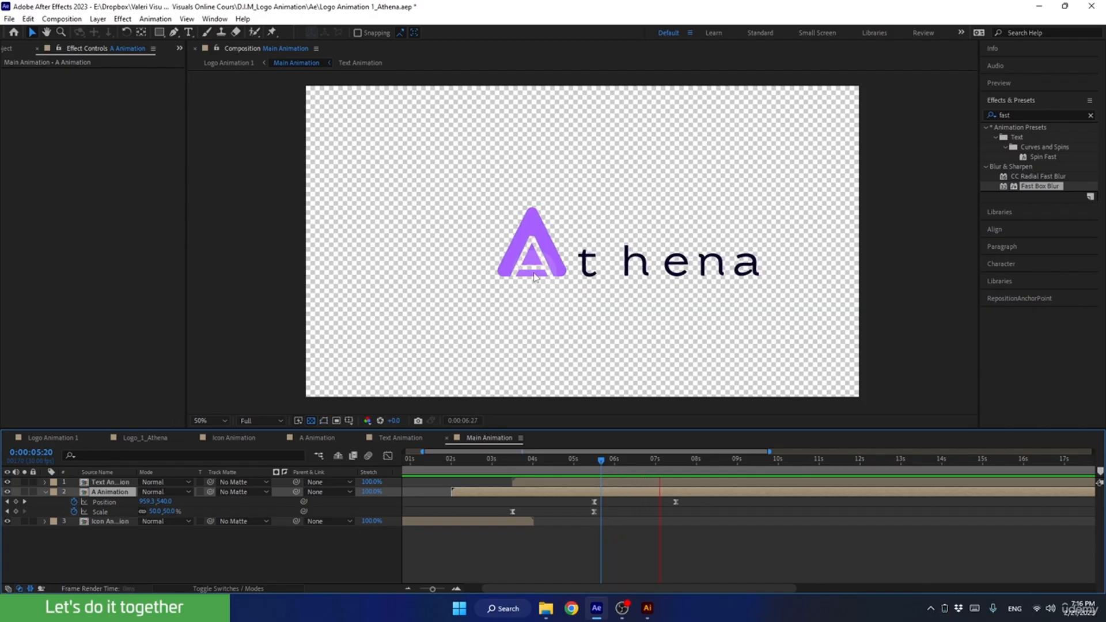
pyautogui.press('space')
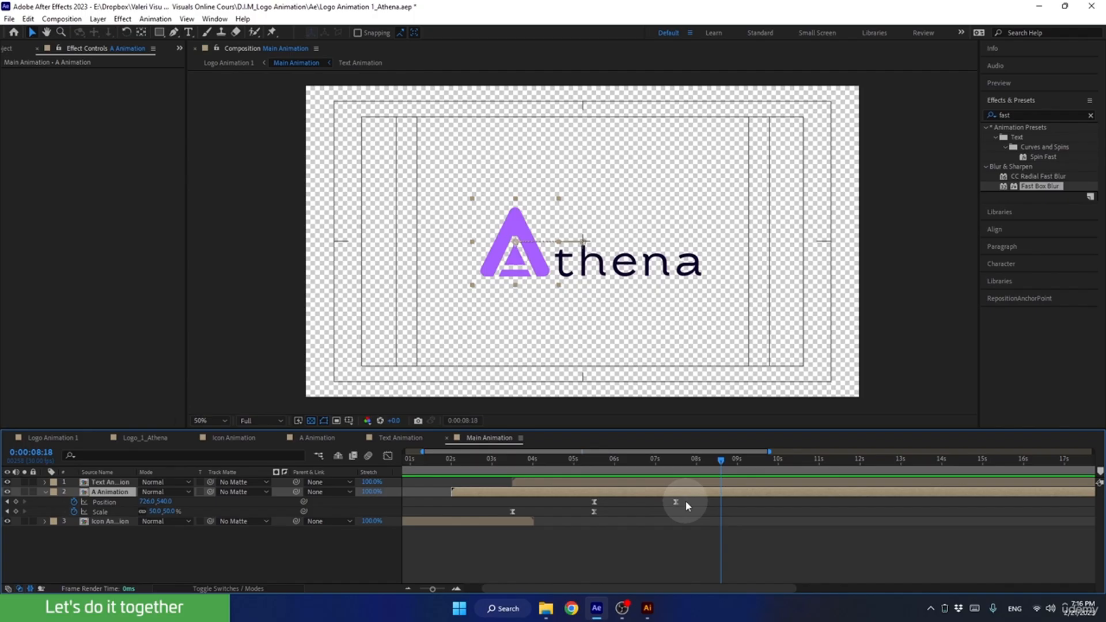
# Set the incoming and outgoing velocity influence of both A Animation Position keyframes to 85%.
pyautogui.moveTo(685, 501); pyautogui.dragTo(564, 500)
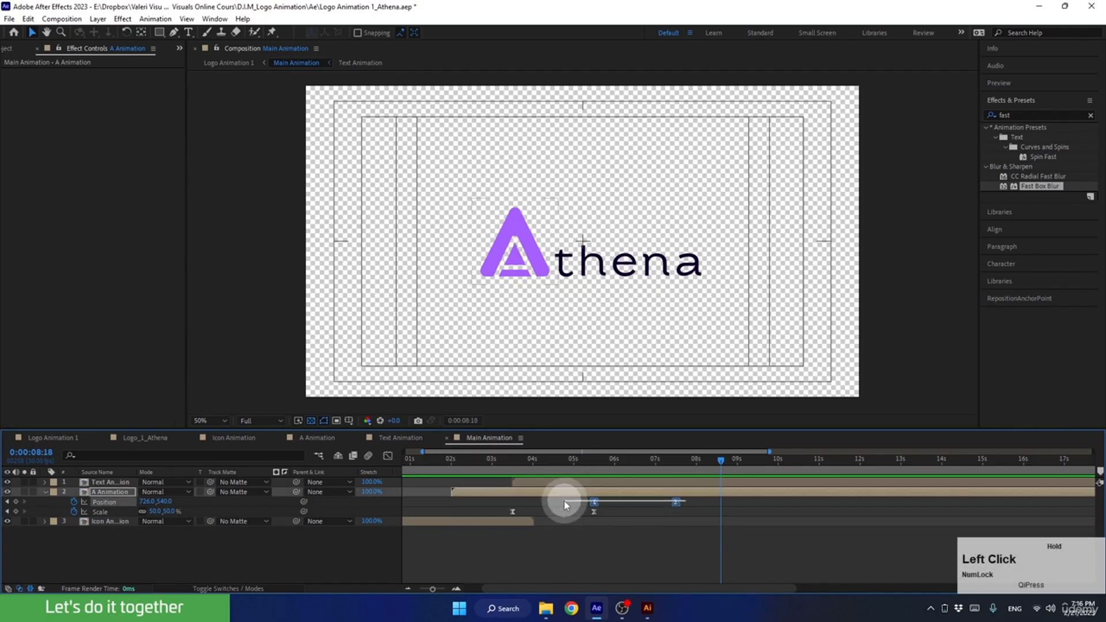
pyautogui.keyDown('alt'); pyautogui.doubleClick(676, 503); pyautogui.keyUp('alt')
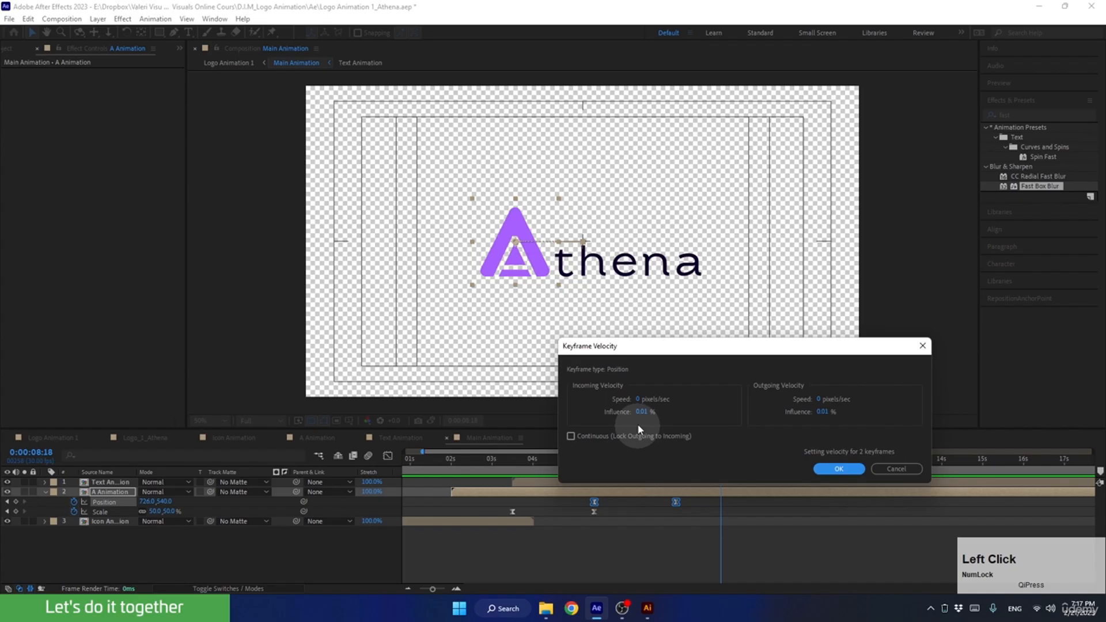
pyautogui.click(639, 412)
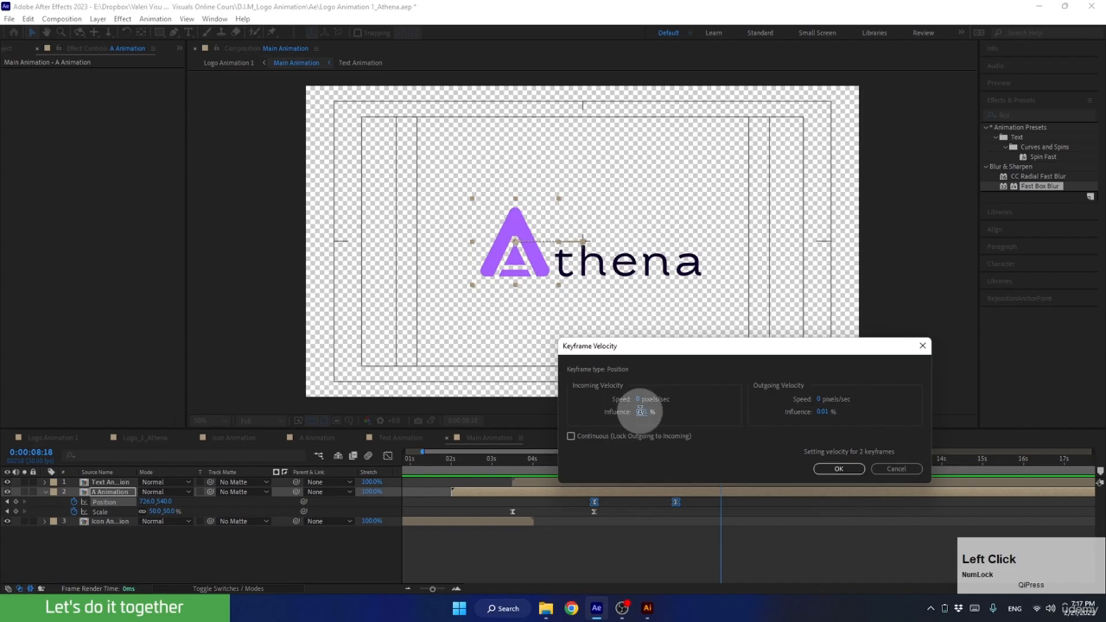
pyautogui.write('85')
pyautogui.click(821, 412)
pyautogui.write('85')
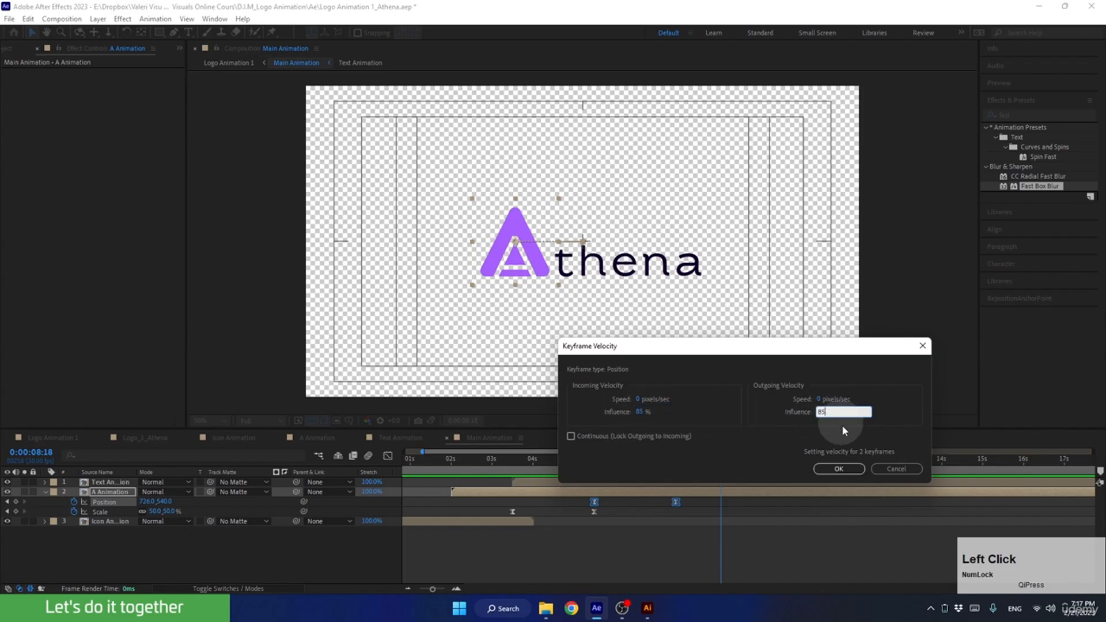
pyautogui.click(835, 469)
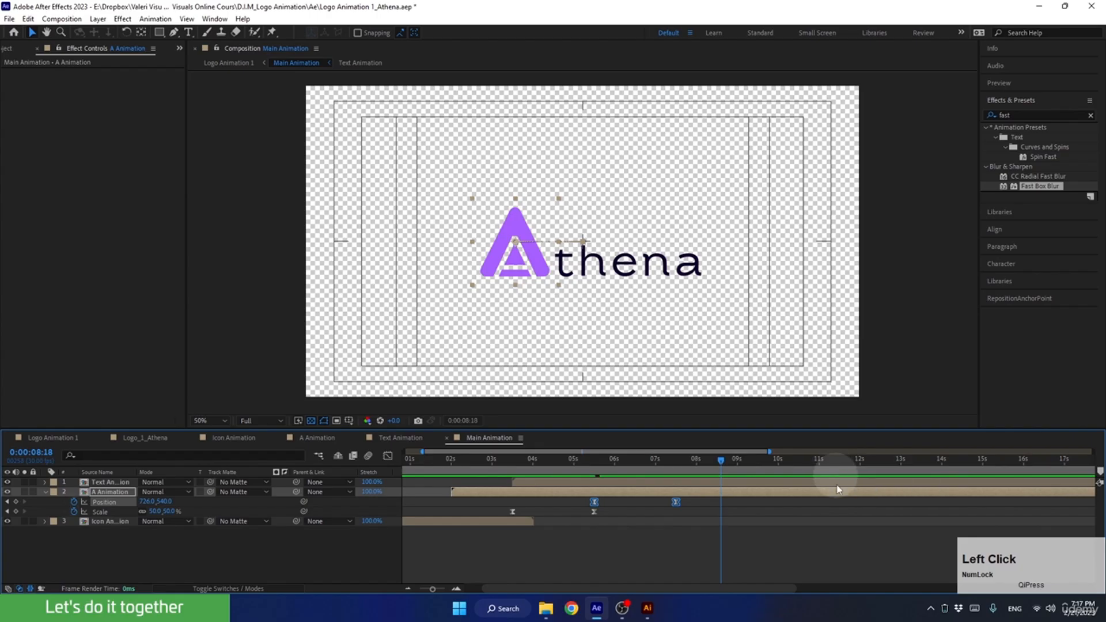
# Return to the Logo Animation 1 composition and preview the eased logo movement from 0:00:04:03.
pyautogui.click(35, 437)
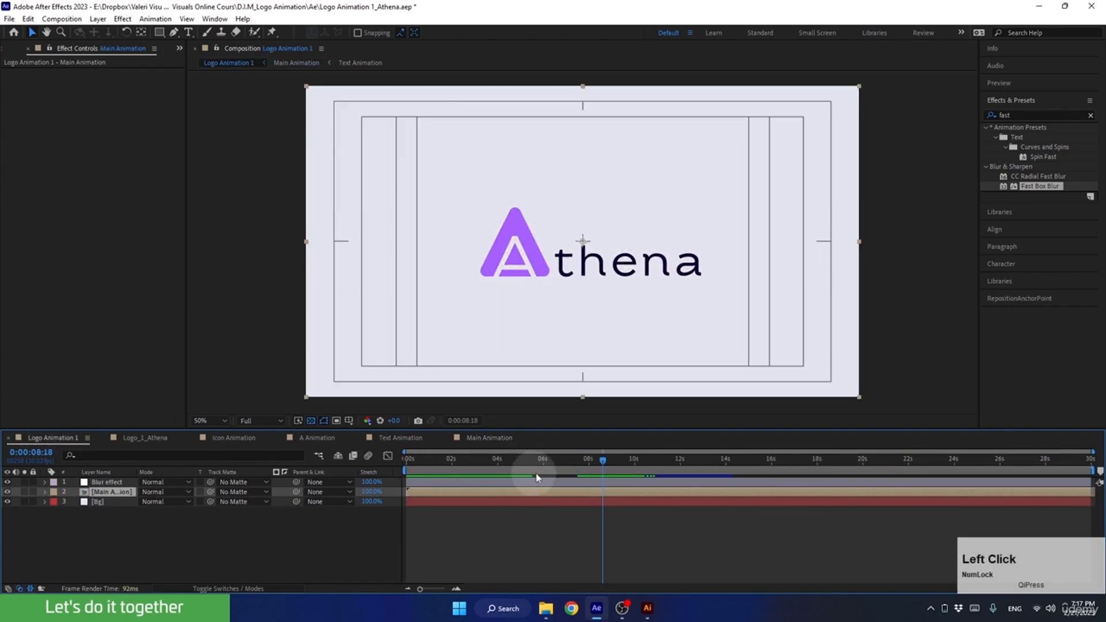
pyautogui.moveTo(602, 459); pyautogui.dragTo(500, 496)
pyautogui.press('space')
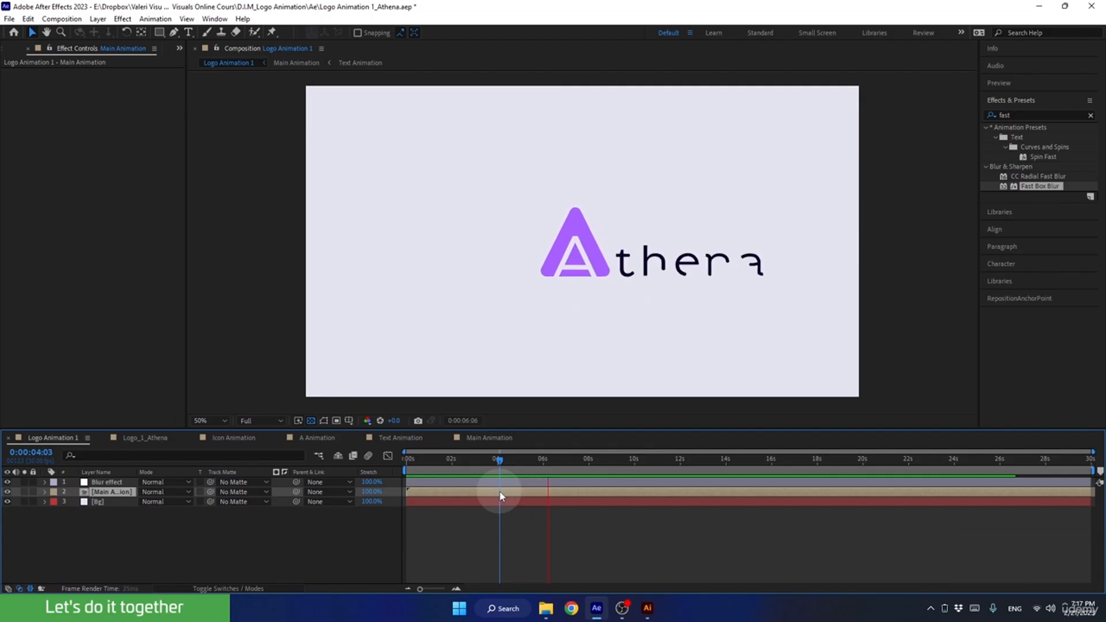
pyautogui.press('space')
pyautogui.press('space')
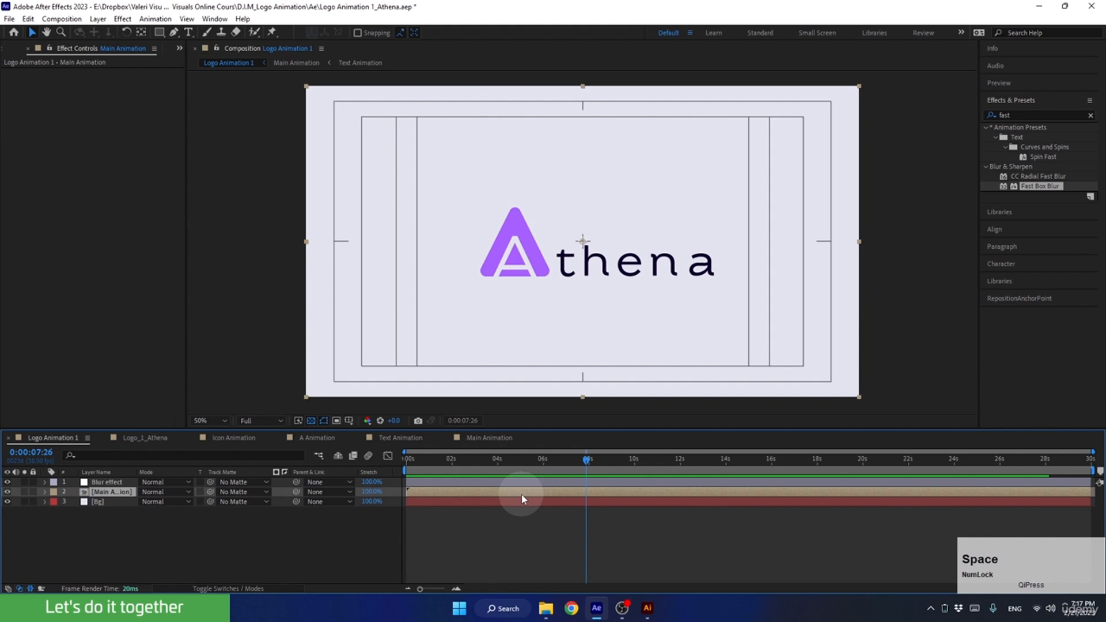
# In the Text Animation composition, shift all five letters' ending Position keyframes together so the letter t's lands at 0:00:04:00.
pyautogui.doubleClick(520, 494)
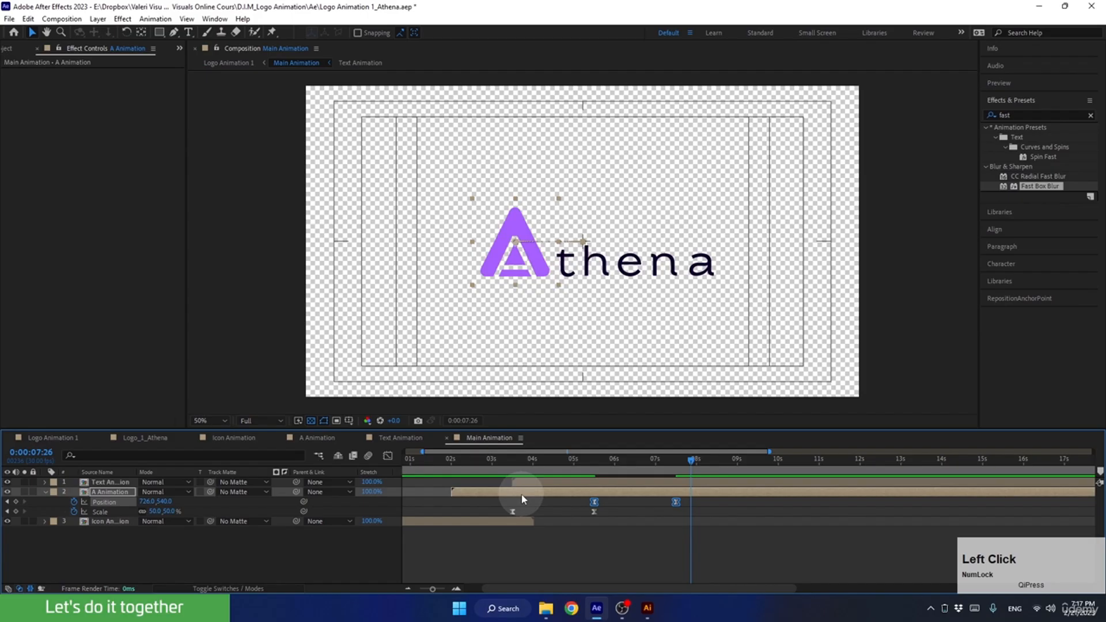
pyautogui.click(633, 482)
pyautogui.doubleClick(643, 485)
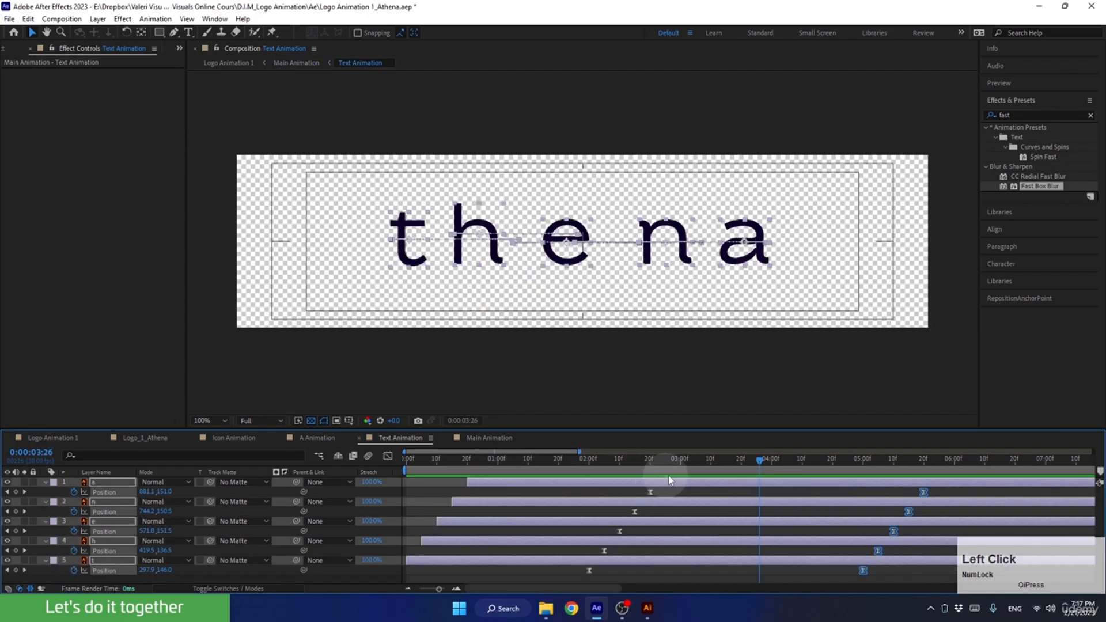
pyautogui.click(769, 461)
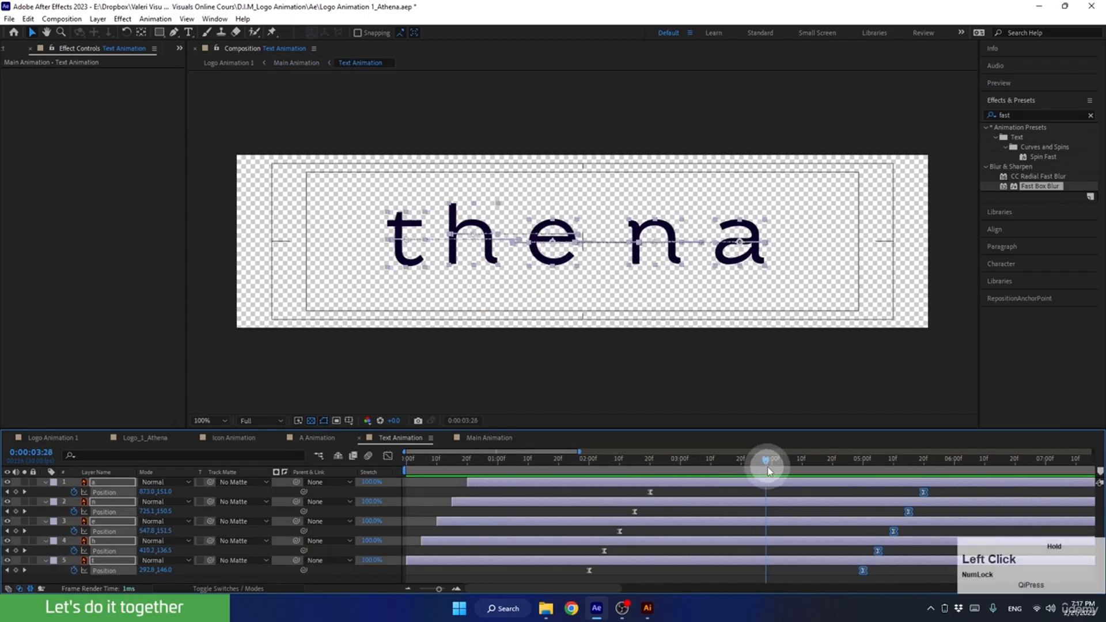
pyautogui.click(848, 578)
pyautogui.moveTo(848, 575); pyautogui.dragTo(966, 483)
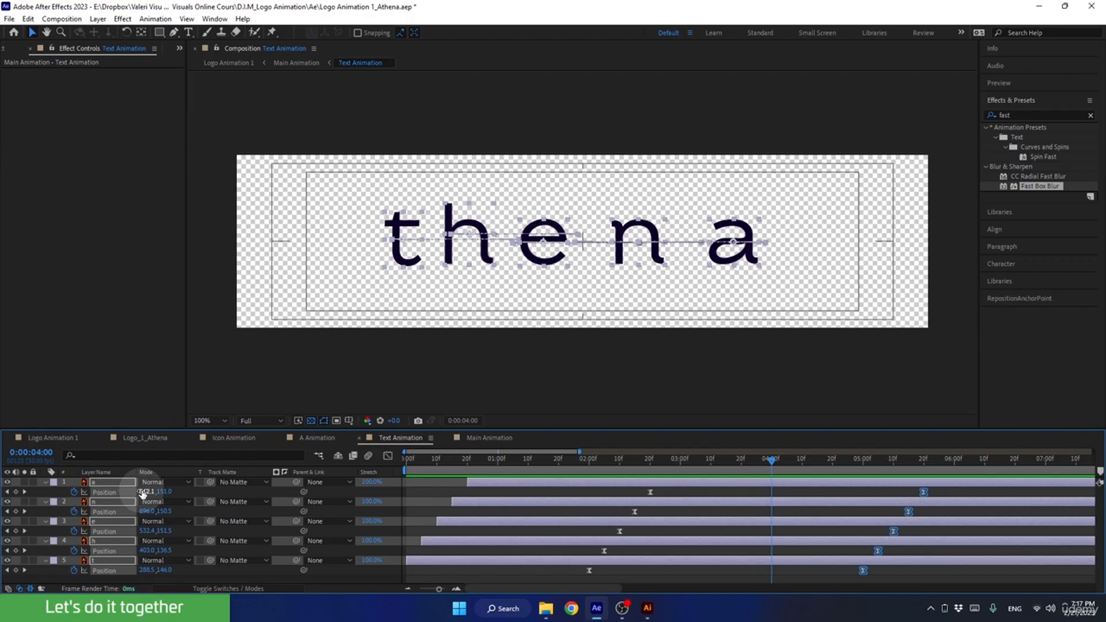
pyautogui.press('p')
pyautogui.press('p')
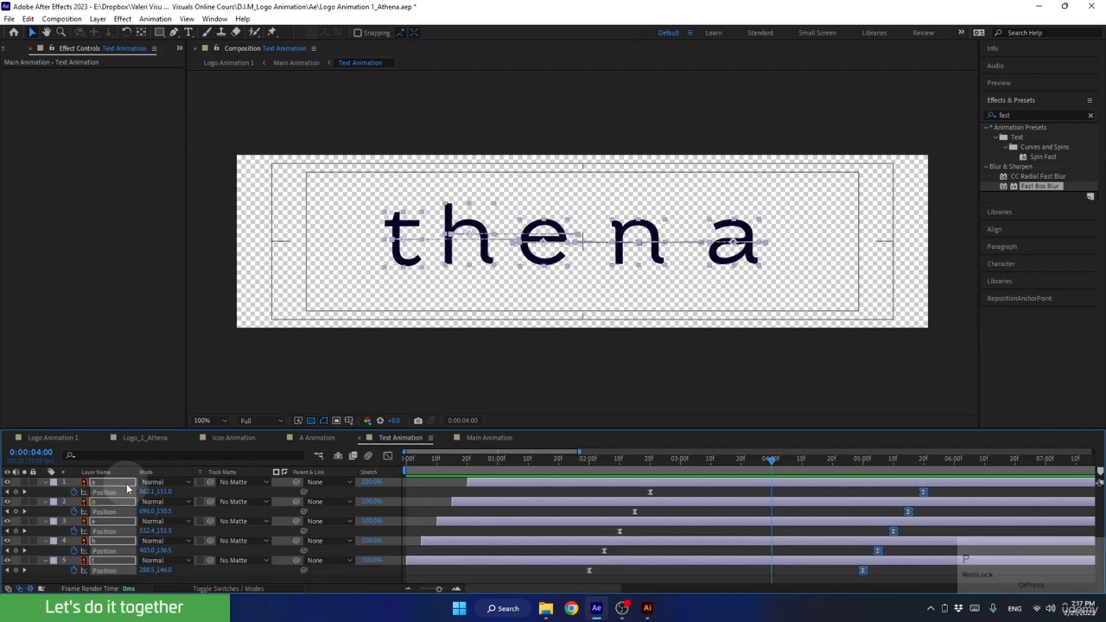
pyautogui.moveTo(934, 489); pyautogui.dragTo(782, 580)
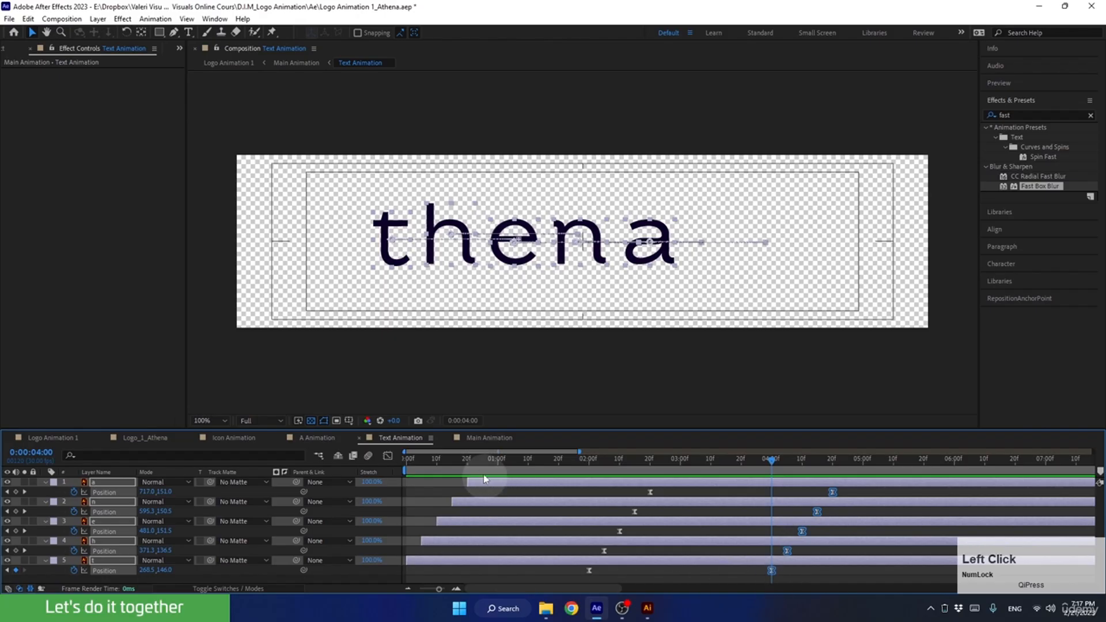
# Return to the Main Animation composition and preview the letter movement from 0:00:03:22.
pyautogui.click(489, 439)
pyautogui.moveTo(671, 461); pyautogui.dragTo(521, 461)
pyautogui.press('space')
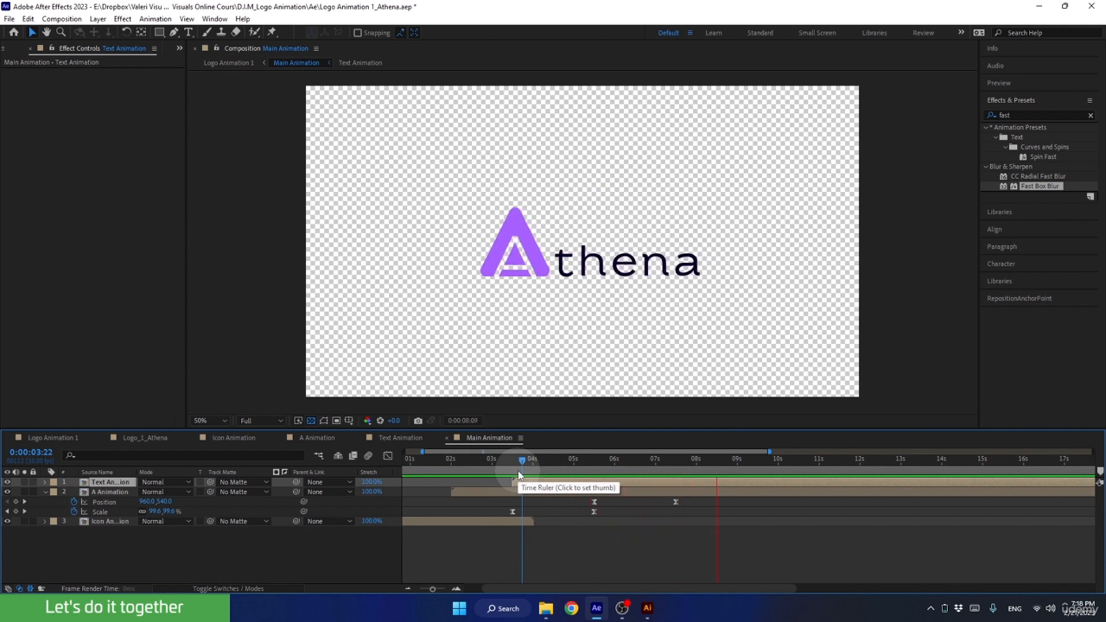
pyautogui.press('space')
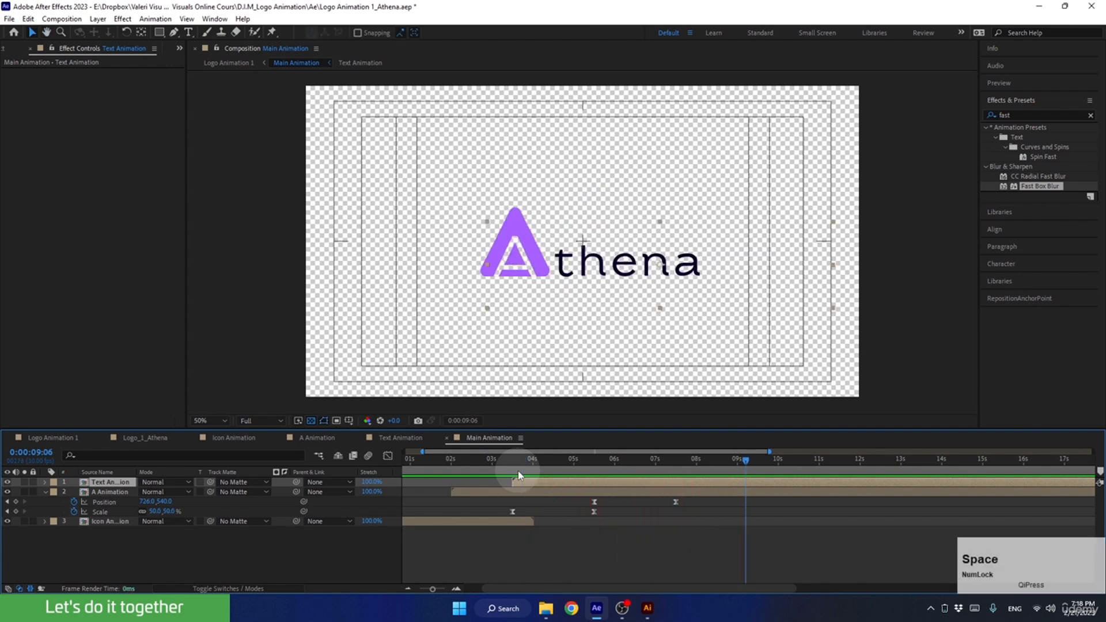
# Switch to the Logo Animation 1 composition and preview the ending from 0:00:07:18.
pyautogui.click(50, 440)
pyautogui.moveTo(617, 458); pyautogui.dragTo(585, 471)
pyautogui.press('space')
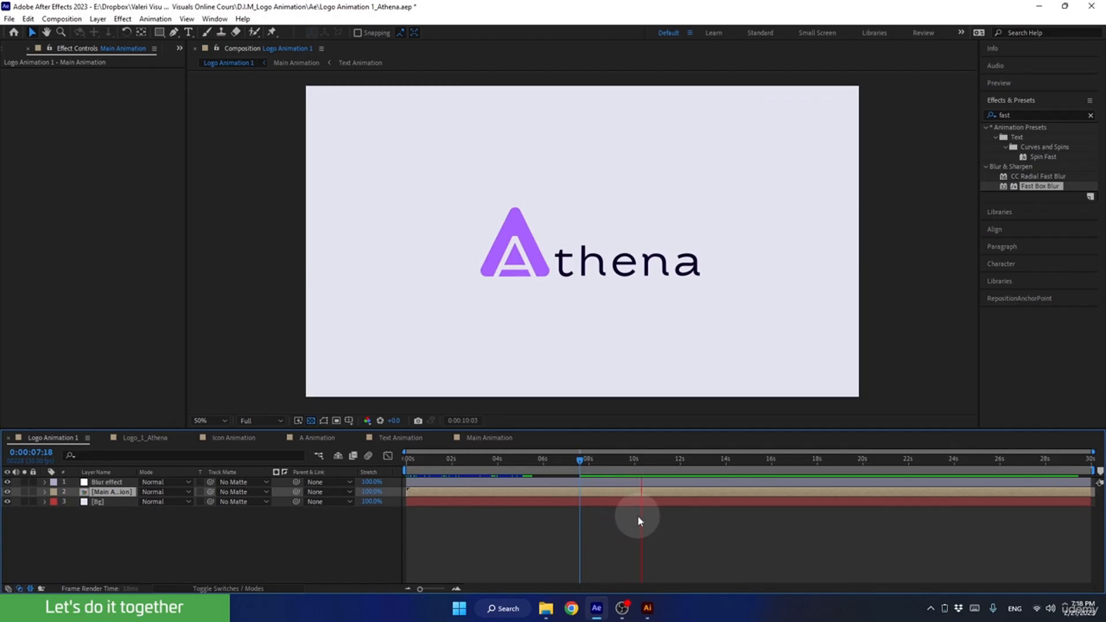
pyautogui.press('space')
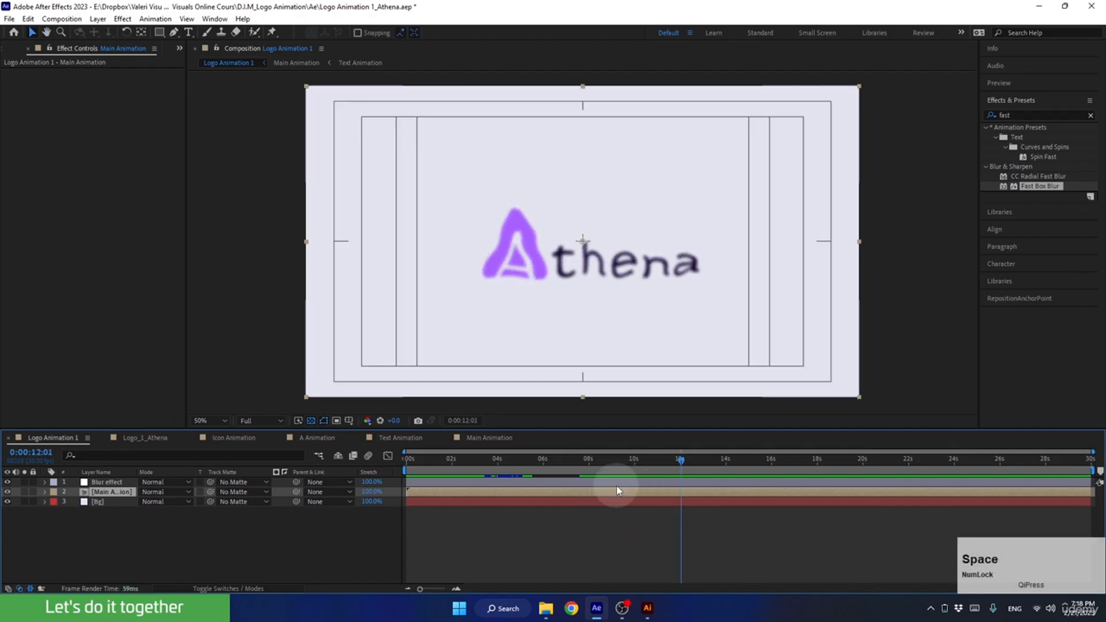
# Reveal the Blur effect and Main Animation layers' keyframes, shift them all so the first ones start at 0:00:09:00, and collapse both layers.
pyautogui.click(610, 483)
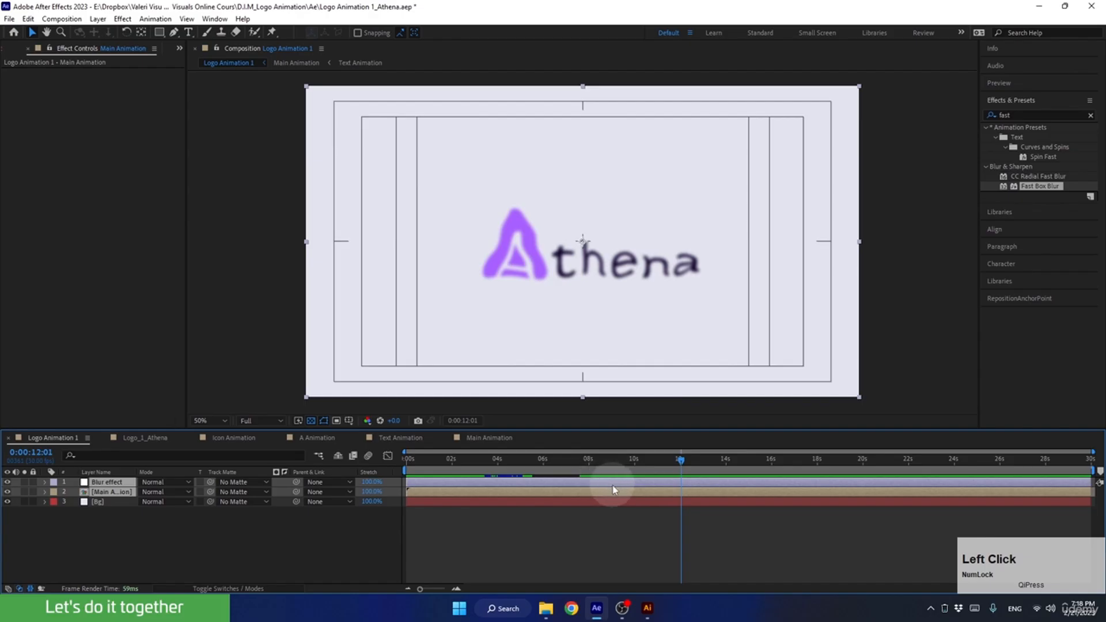
pyautogui.press('u')
pyautogui.moveTo(593, 459); pyautogui.dragTo(761, 558)
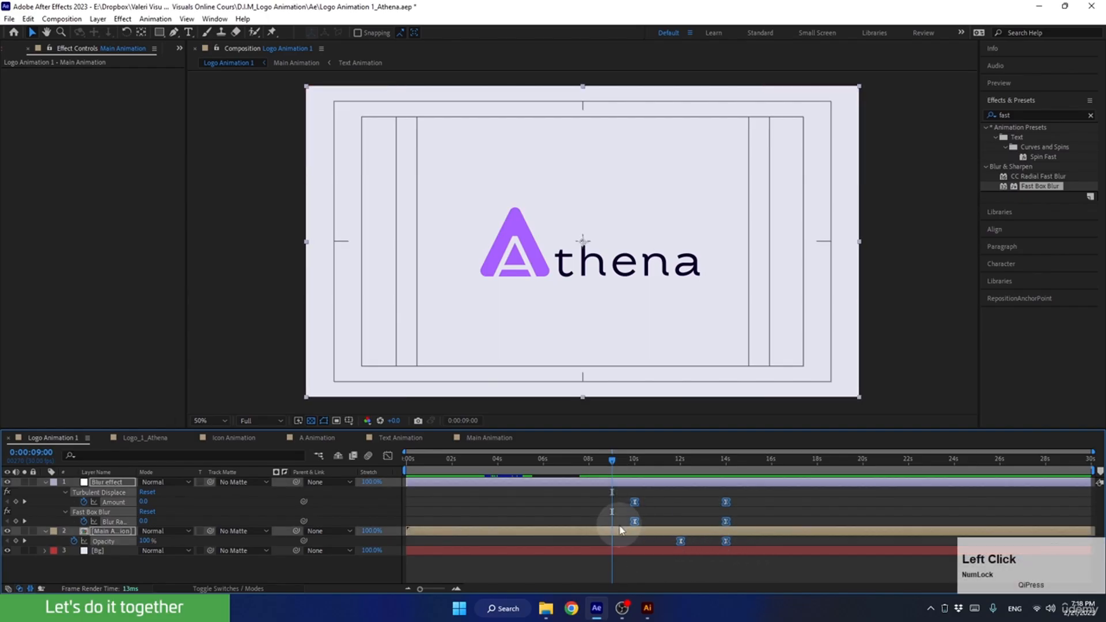
pyautogui.moveTo(635, 521); pyautogui.dragTo(619, 520)
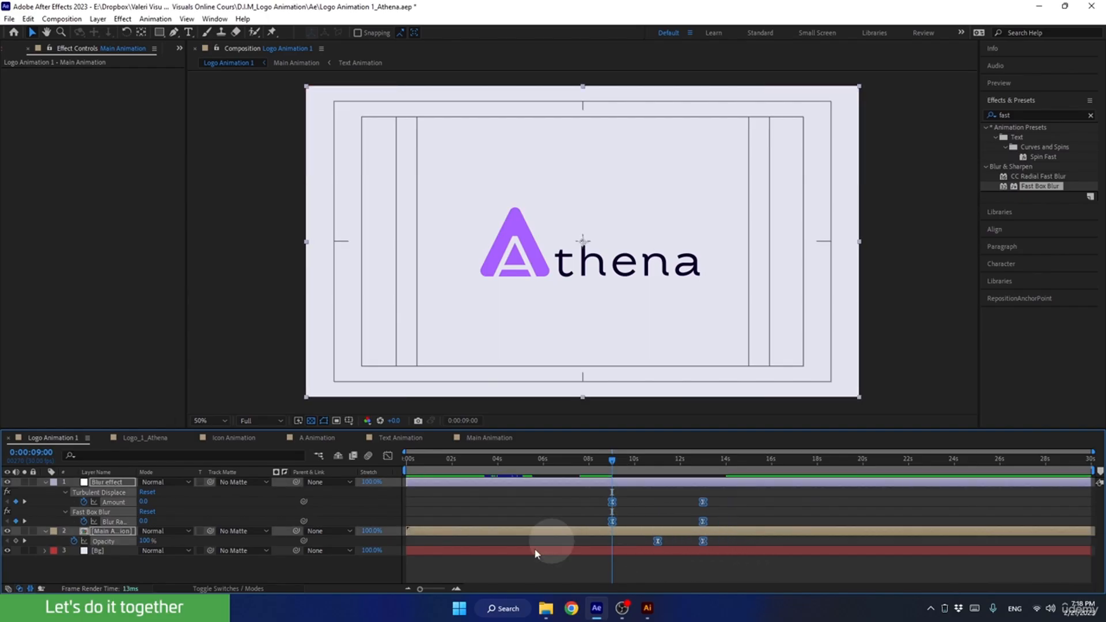
pyautogui.click(47, 482)
pyautogui.click(128, 545)
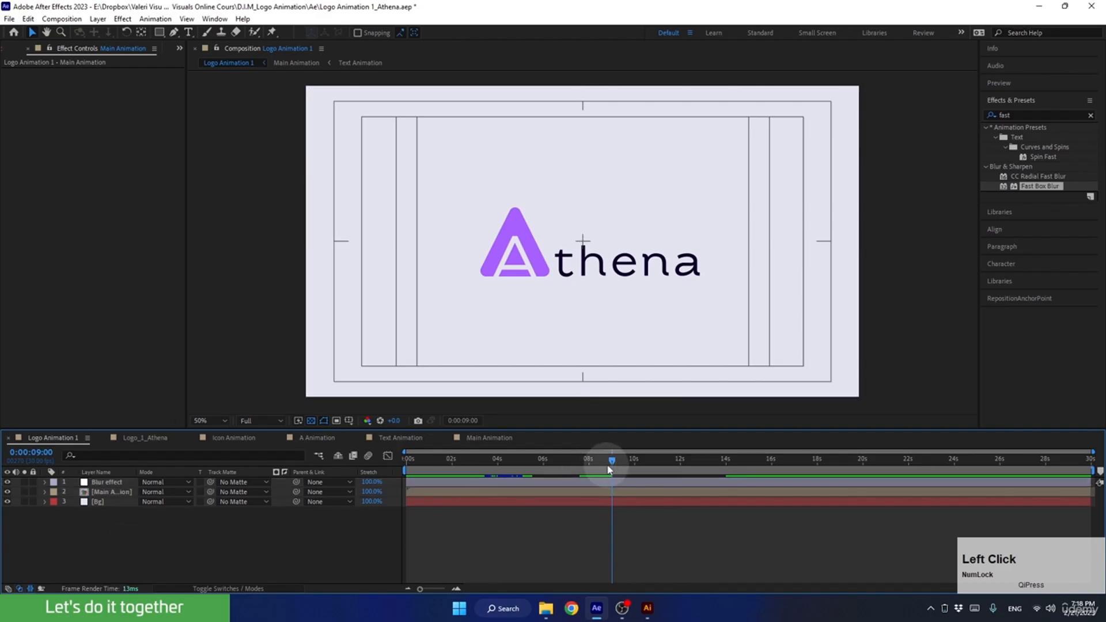
# Scrub through the fade-out to 0:00:13:00 and save the project.
pyautogui.moveTo(612, 460); pyautogui.dragTo(702, 465)
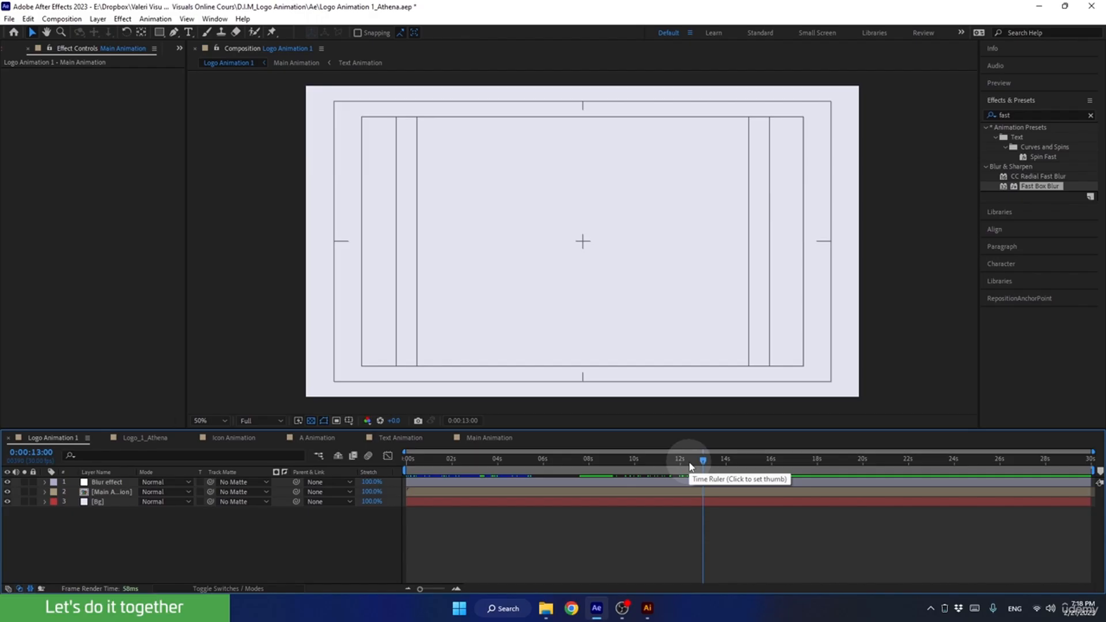
pyautogui.click(598, 565)
pyautogui.hotkey('ctrl', 's')
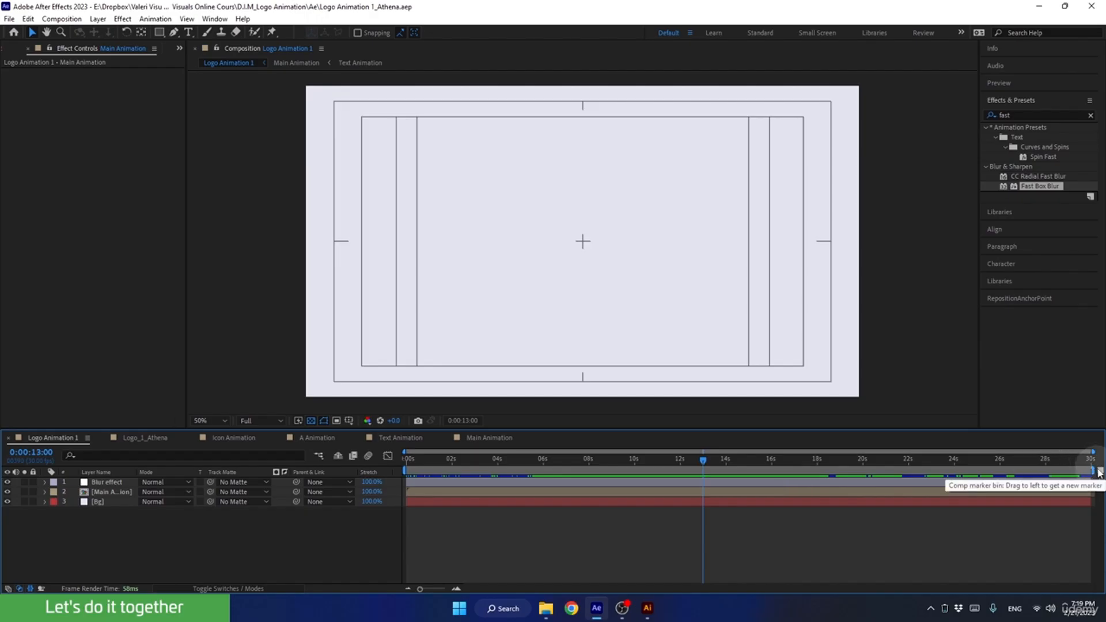
# Add a composition marker at 0:00:13:00 with the comment "End".
pyautogui.moveTo(1100, 471)
pyautogui.mouseDown()
pyautogui.moveTo(819, 527)
pyautogui.moveTo(699, 475)
pyautogui.mouseUp()
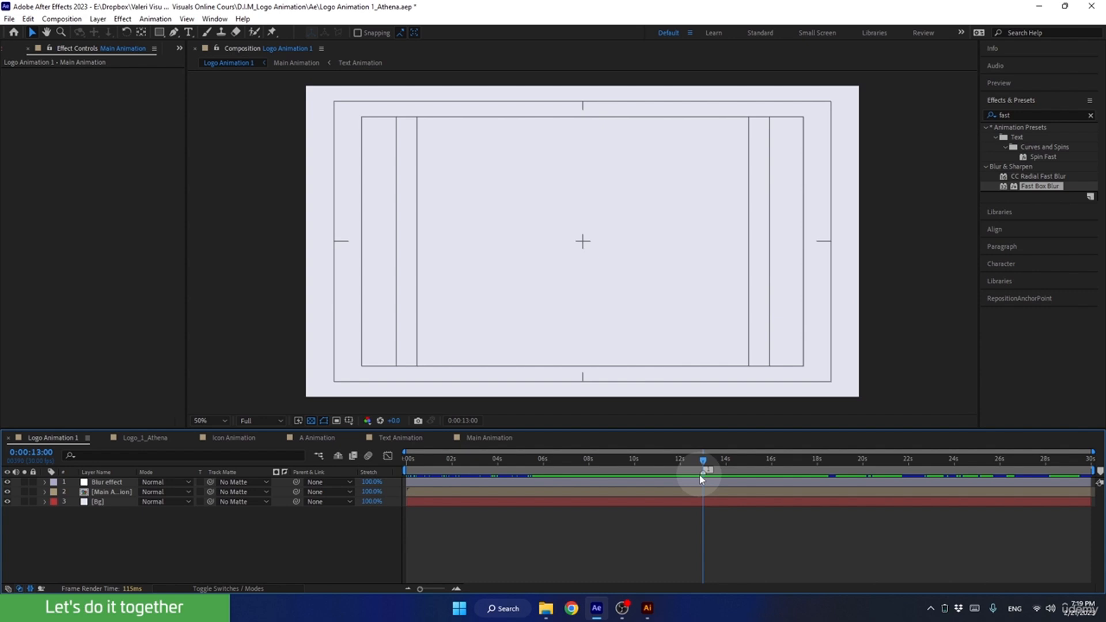
pyautogui.doubleClick(701, 473)
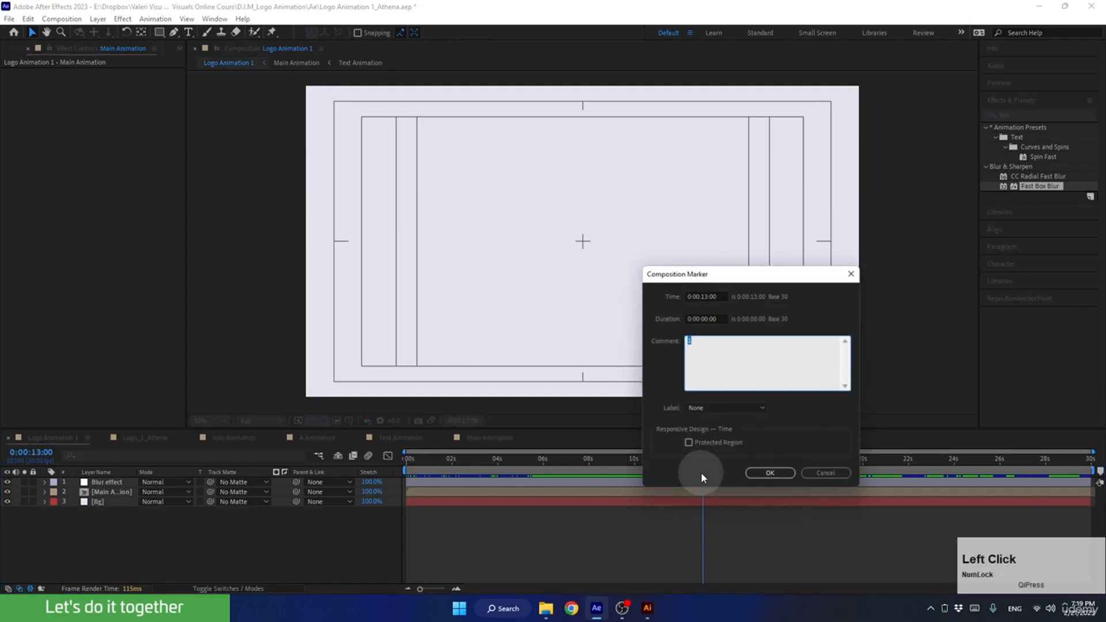
pyautogui.write('En')
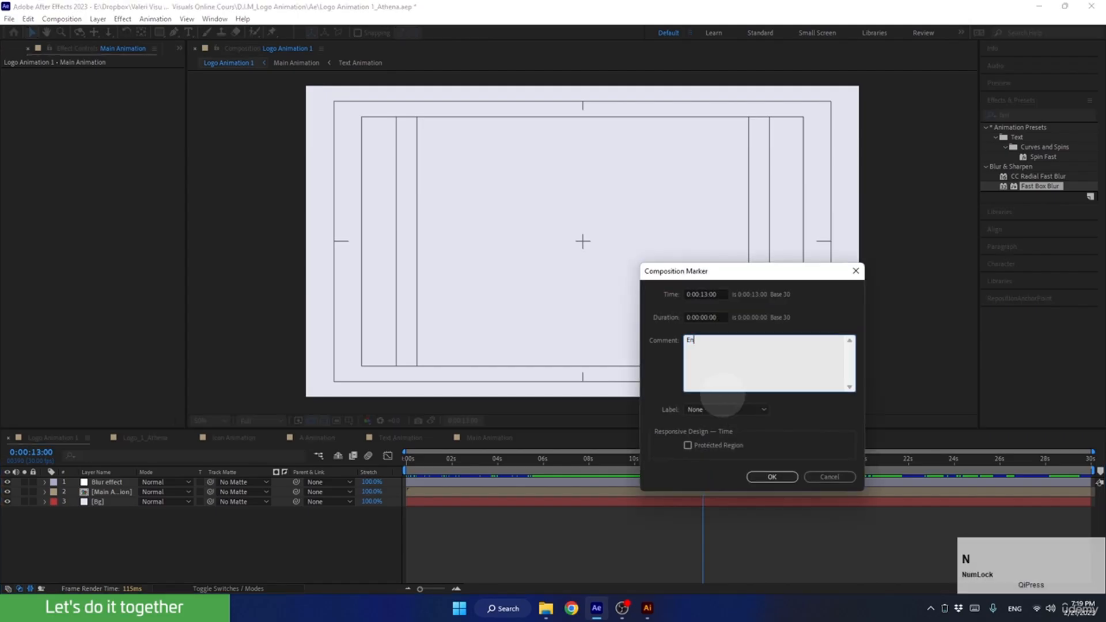
pyautogui.write('d')
pyautogui.click(772, 476)
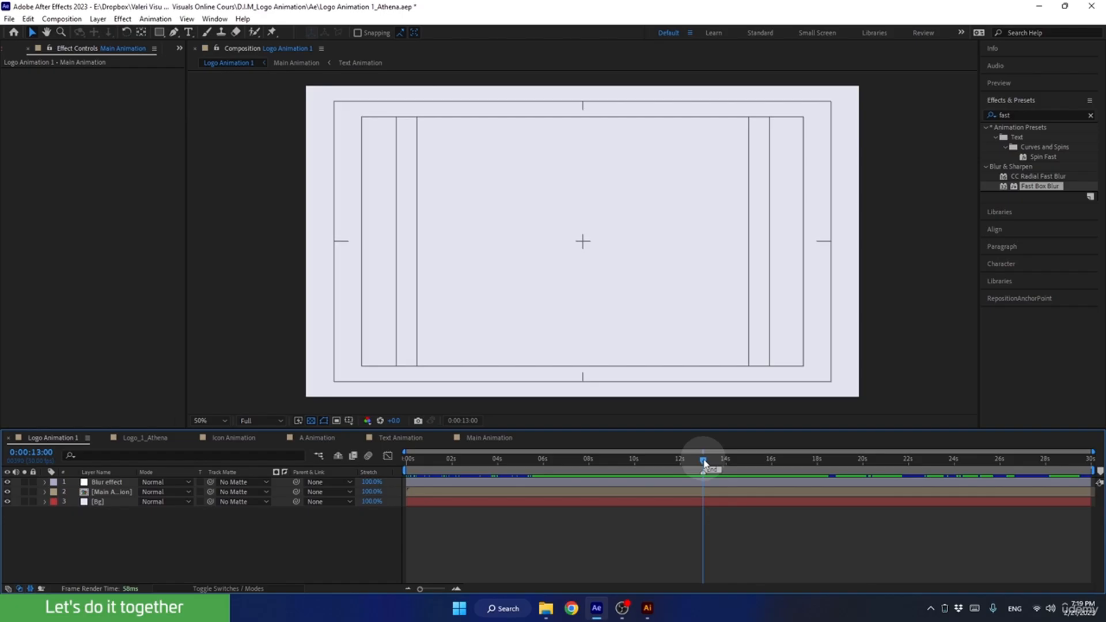
# Check the frames after the End marker and set the work area to end at 0:00:13:00.
pyautogui.moveTo(704, 463); pyautogui.dragTo(769, 502)
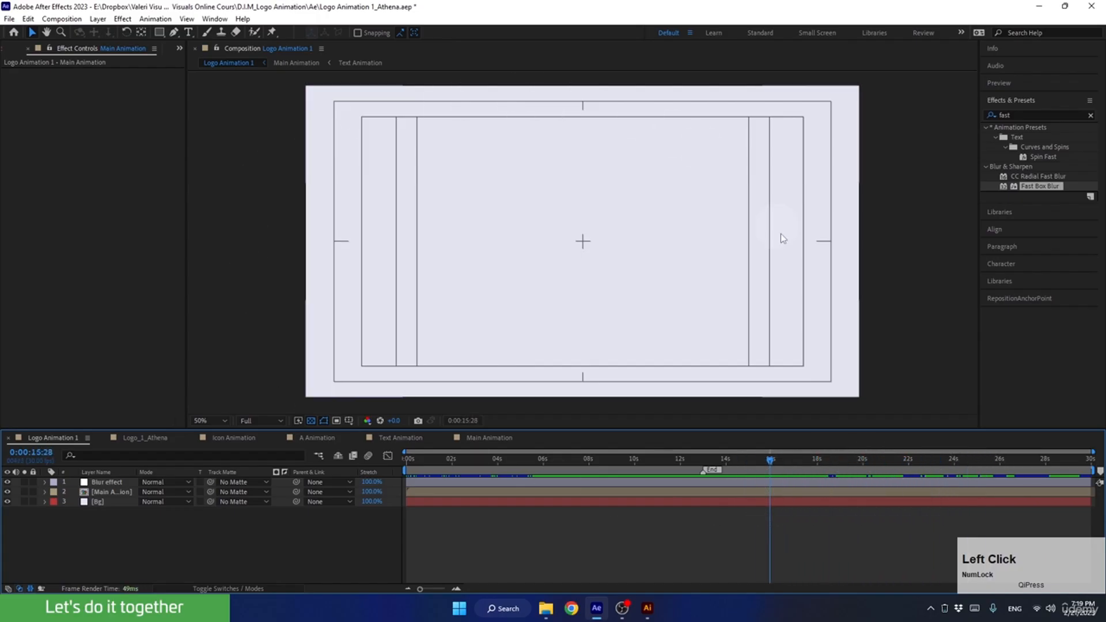
pyautogui.click(748, 461)
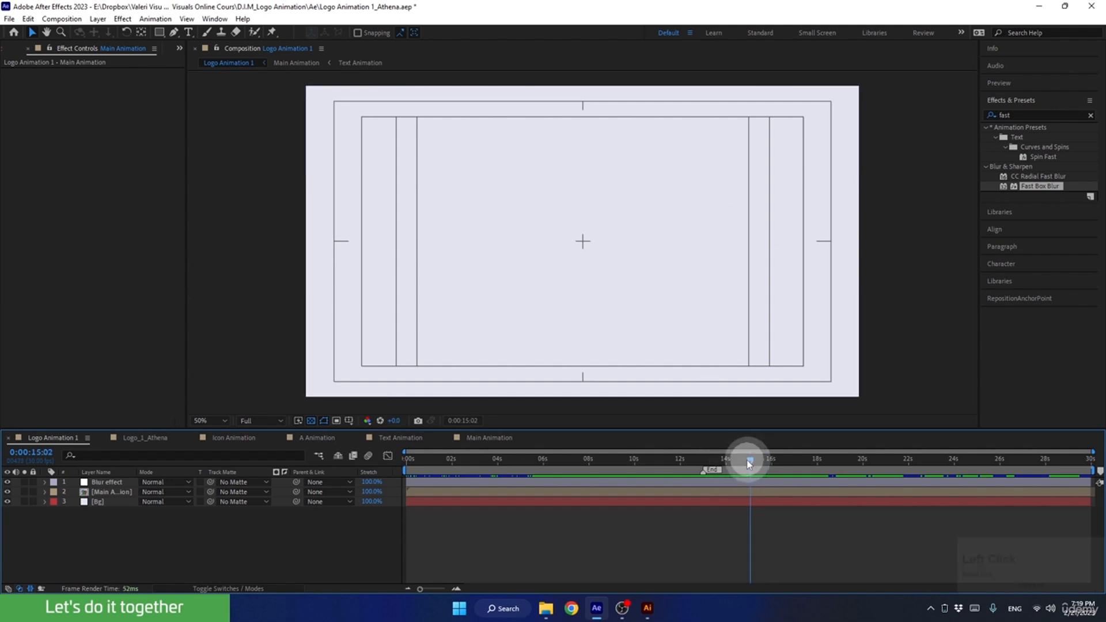
pyautogui.moveTo(749, 461); pyautogui.dragTo(704, 464)
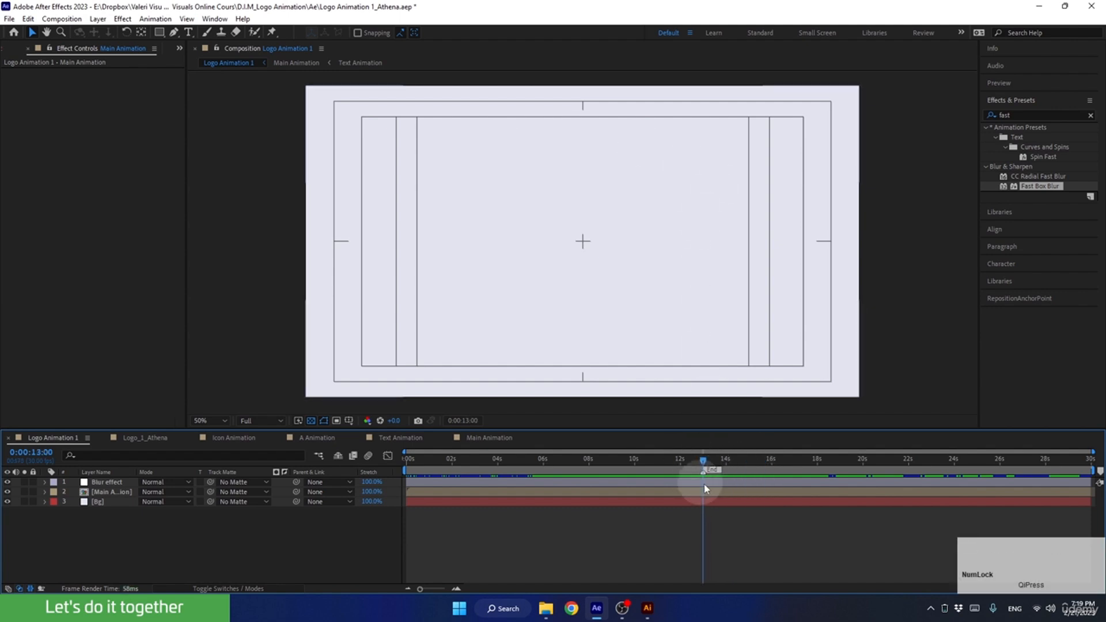
pyautogui.click(1093, 468)
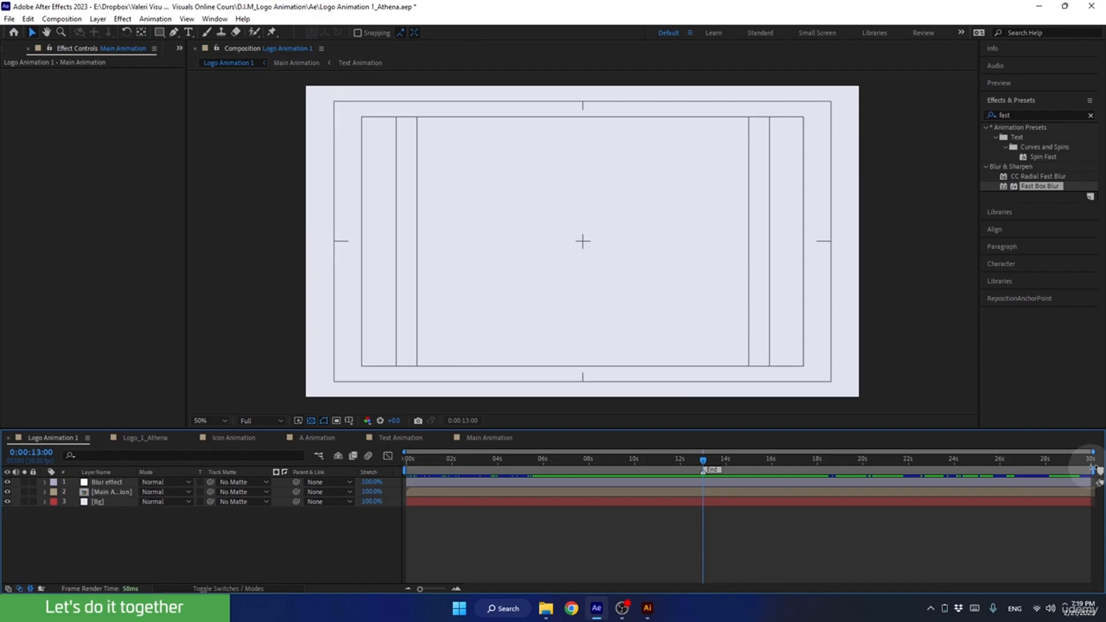
pyautogui.moveTo(1093, 468); pyautogui.dragTo(870, 471)
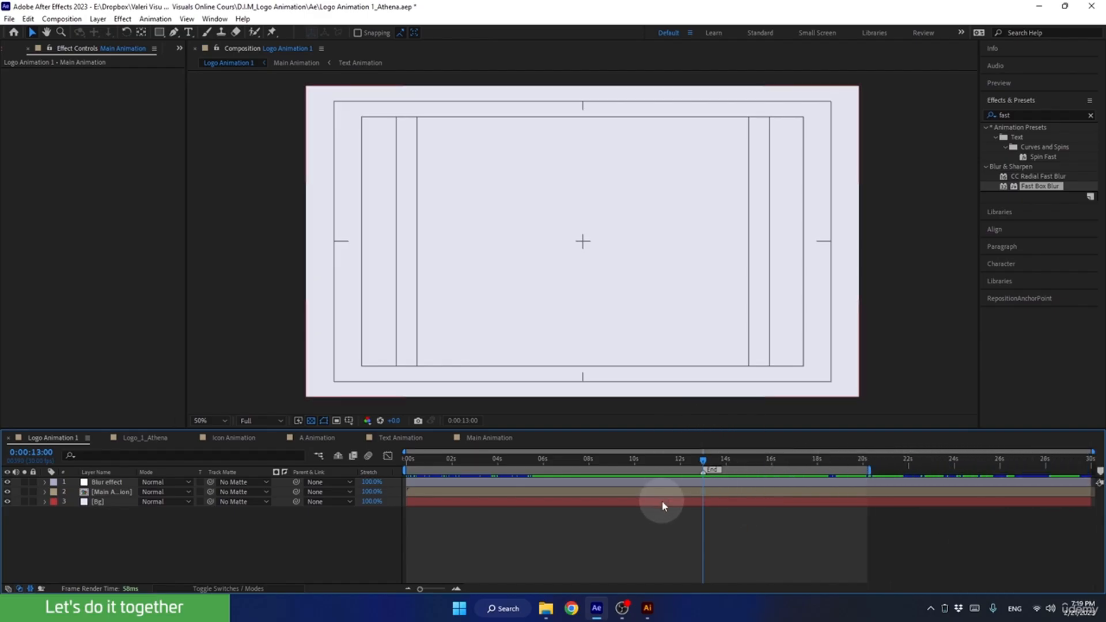
pyautogui.press('n')
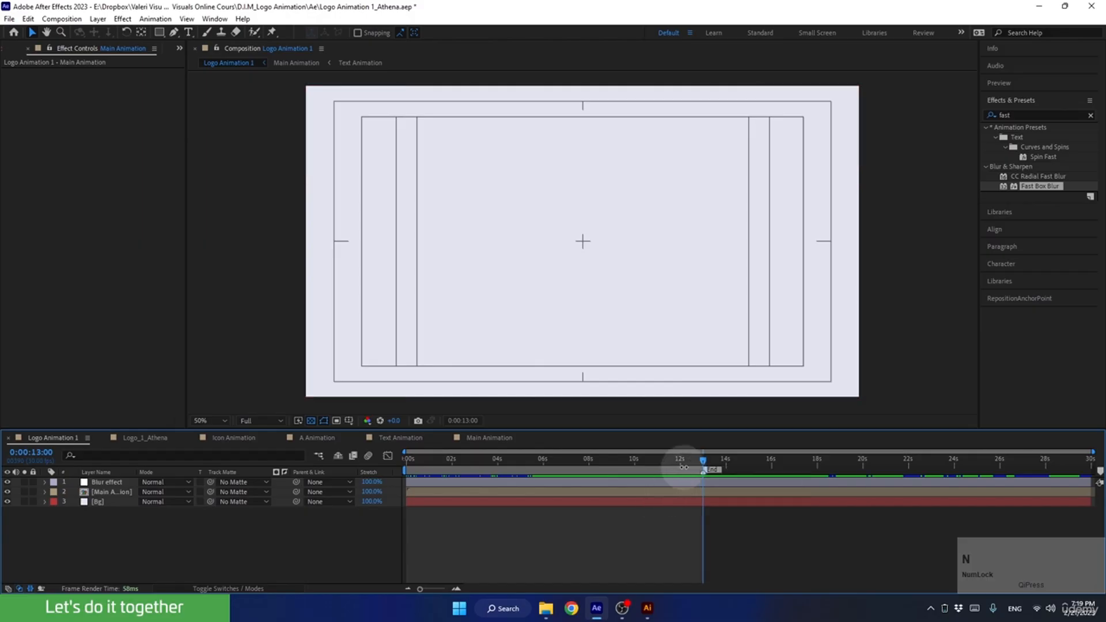
# Preview the logo animation within the trimmed work area.
pyautogui.moveTo(684, 467); pyautogui.dragTo(650, 461)
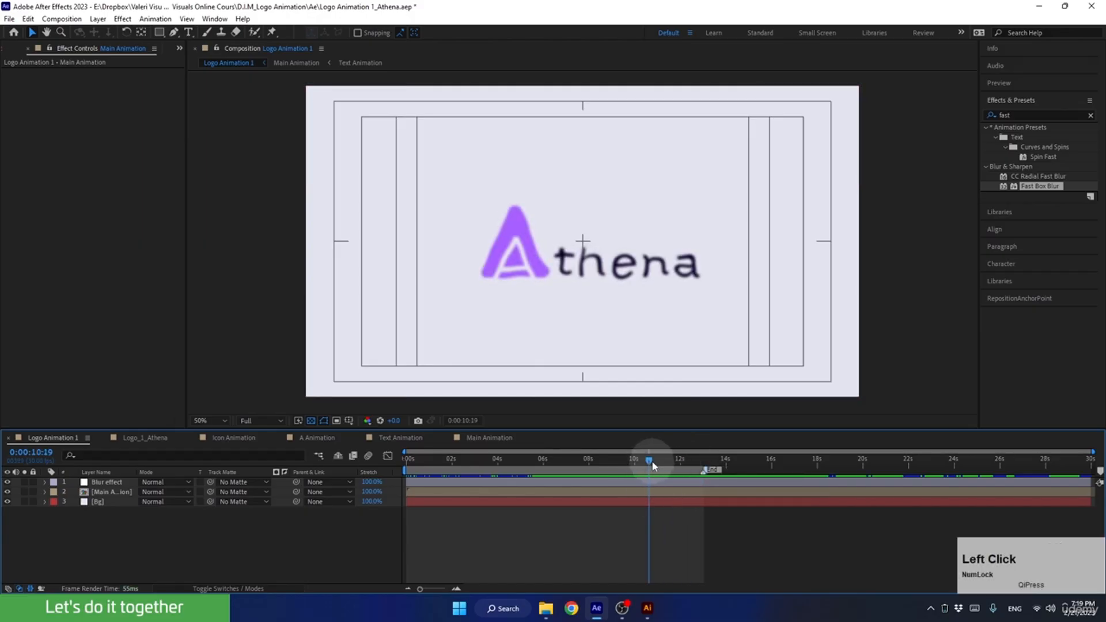
pyautogui.press('space')
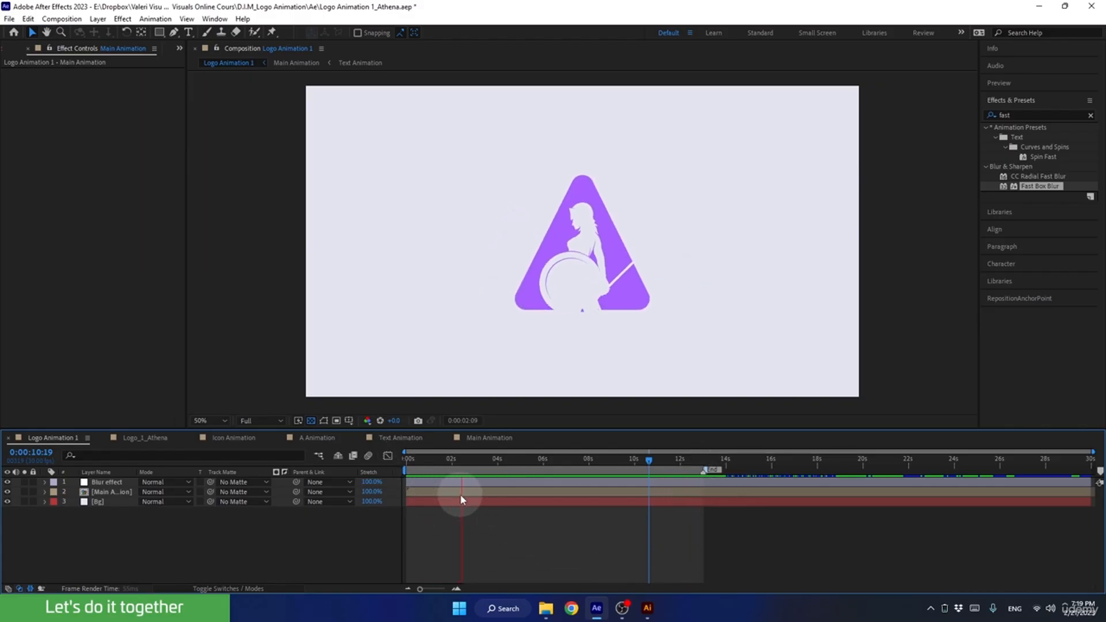
pyautogui.press('space')
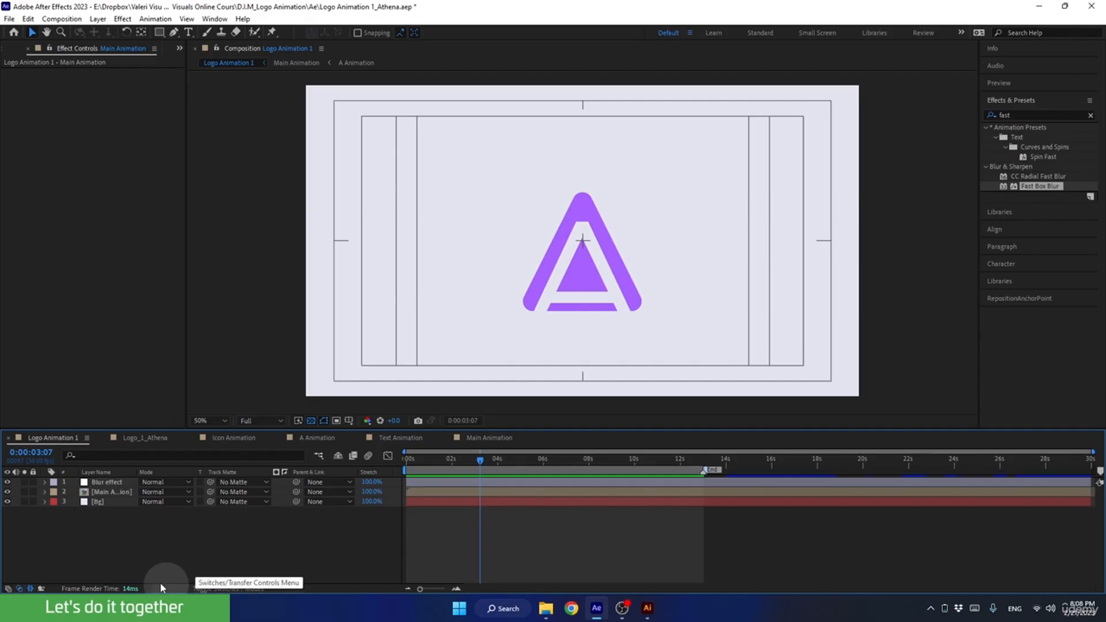
# Open the Main Animation composition and examine the A logo's edges up close at 0:00:03:29, with the A Animation layer selected.
pyautogui.doubleClick(107, 491)
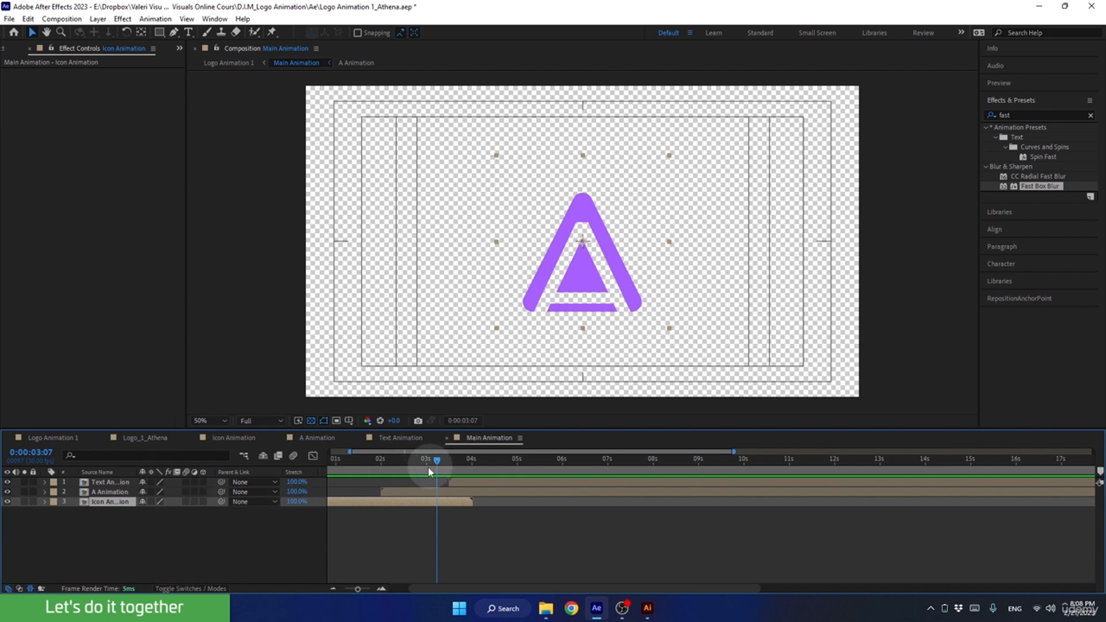
pyautogui.moveTo(430, 462); pyautogui.dragTo(470, 461)
pyautogui.scroll(6, 605, 220)
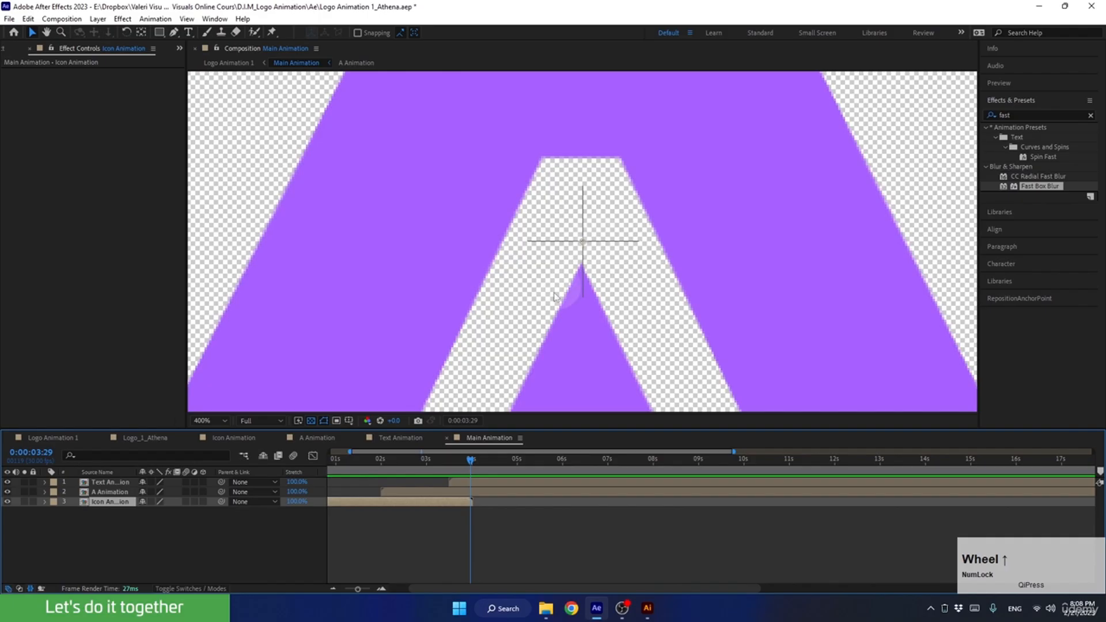
pyautogui.click(409, 493)
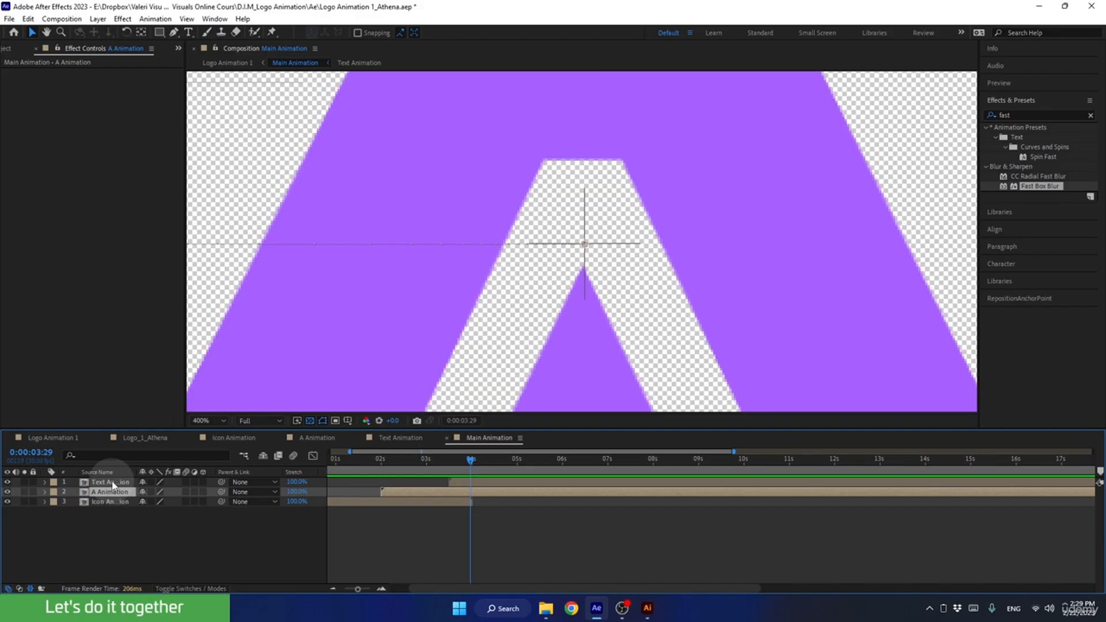
# Open the Text Animation composition and enable Continuously Rasterize for the t, h, e, n and a letter layers.
pyautogui.doubleClick(112, 482)
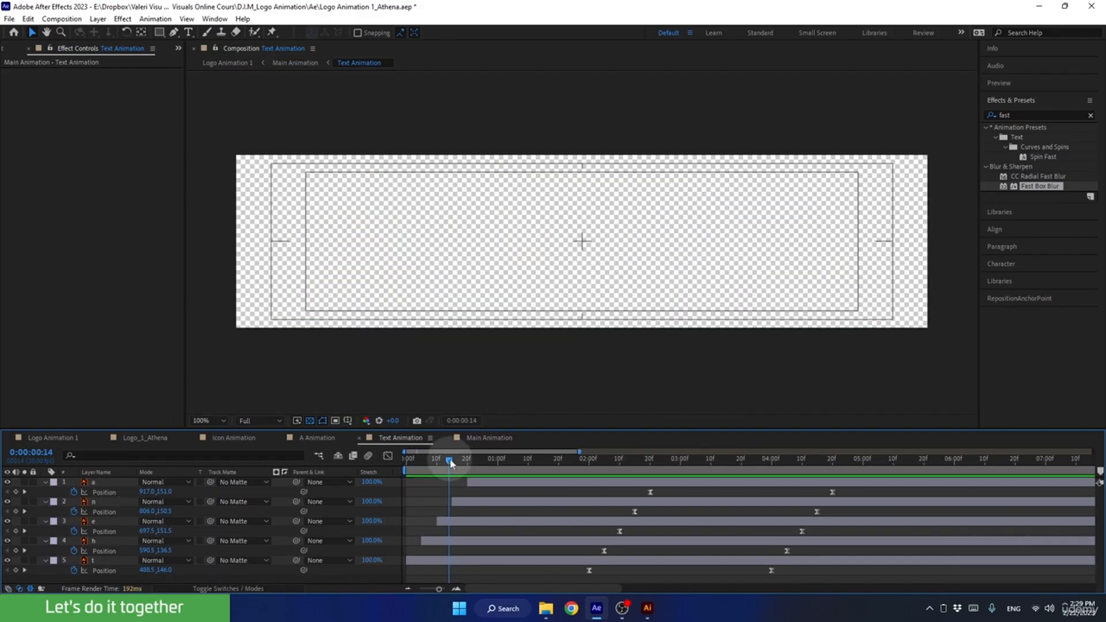
pyautogui.moveTo(449, 460); pyautogui.dragTo(718, 468)
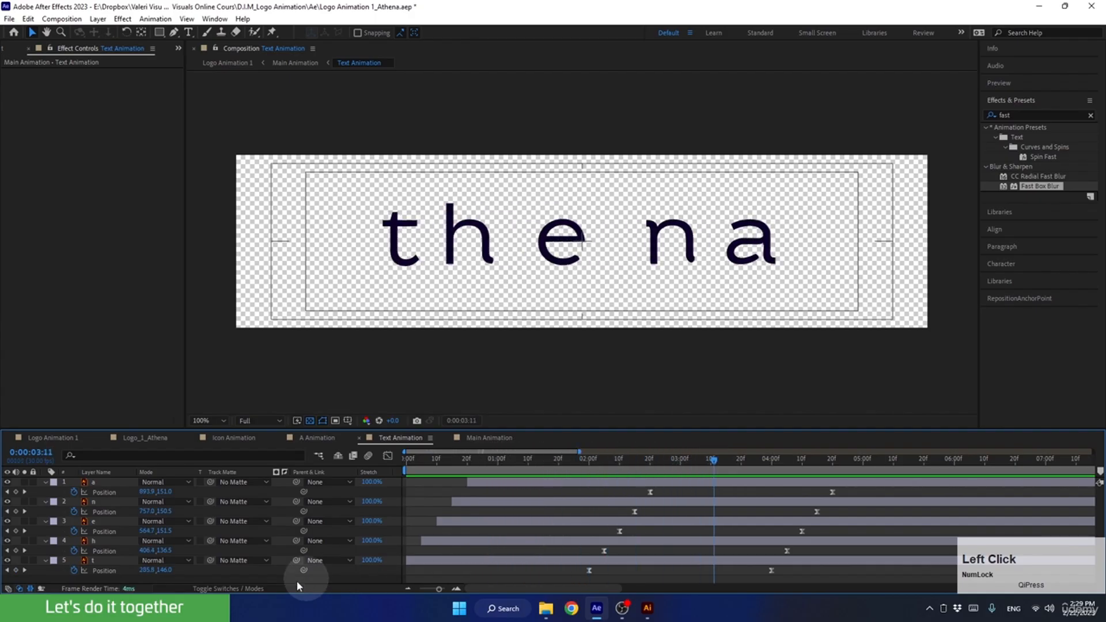
pyautogui.click(202, 588)
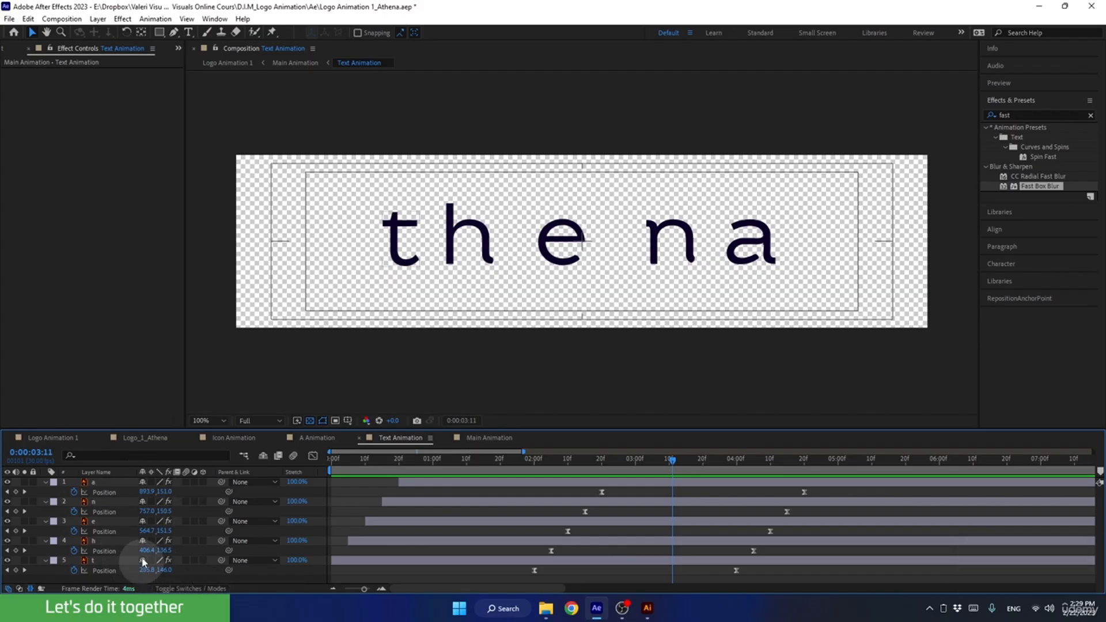
pyautogui.moveTo(151, 482); pyautogui.dragTo(155, 563)
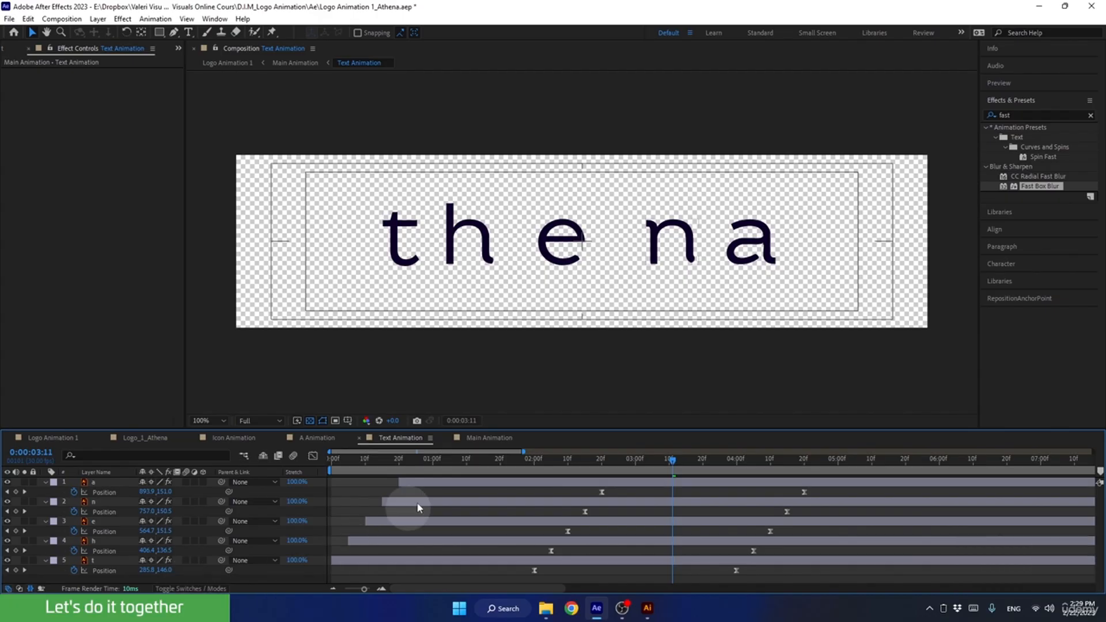
# Enable Collapse Transformations for the Text, A and Icon Animation layers in Main Animation, and check the whole logo up to 0:00:07:07.
pyautogui.click(477, 443)
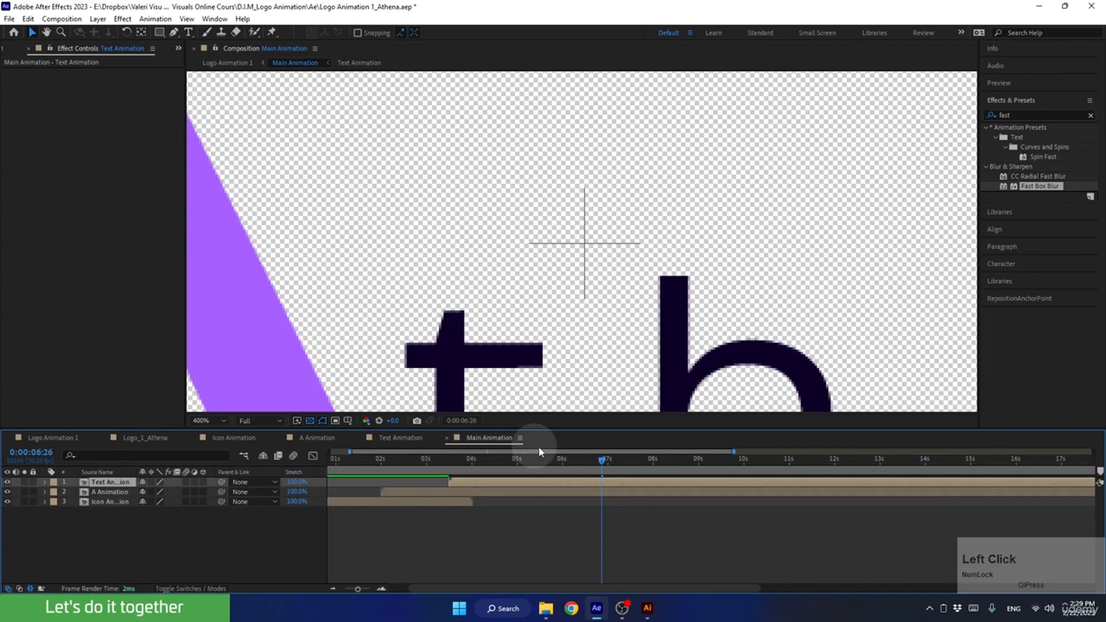
pyautogui.moveTo(601, 460); pyautogui.dragTo(469, 501)
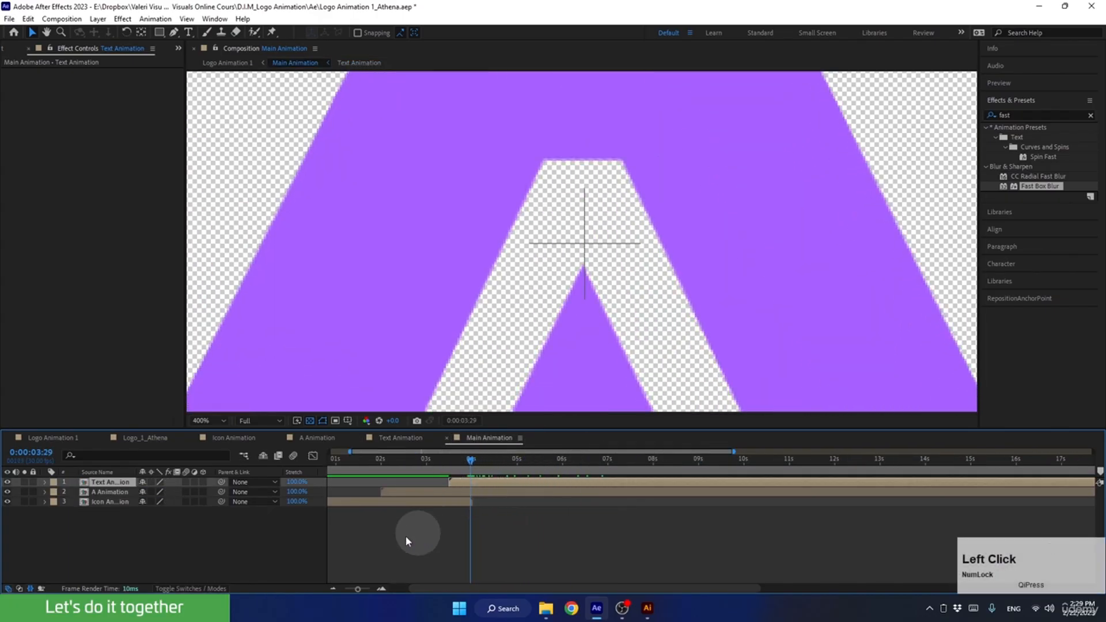
pyautogui.click(118, 494)
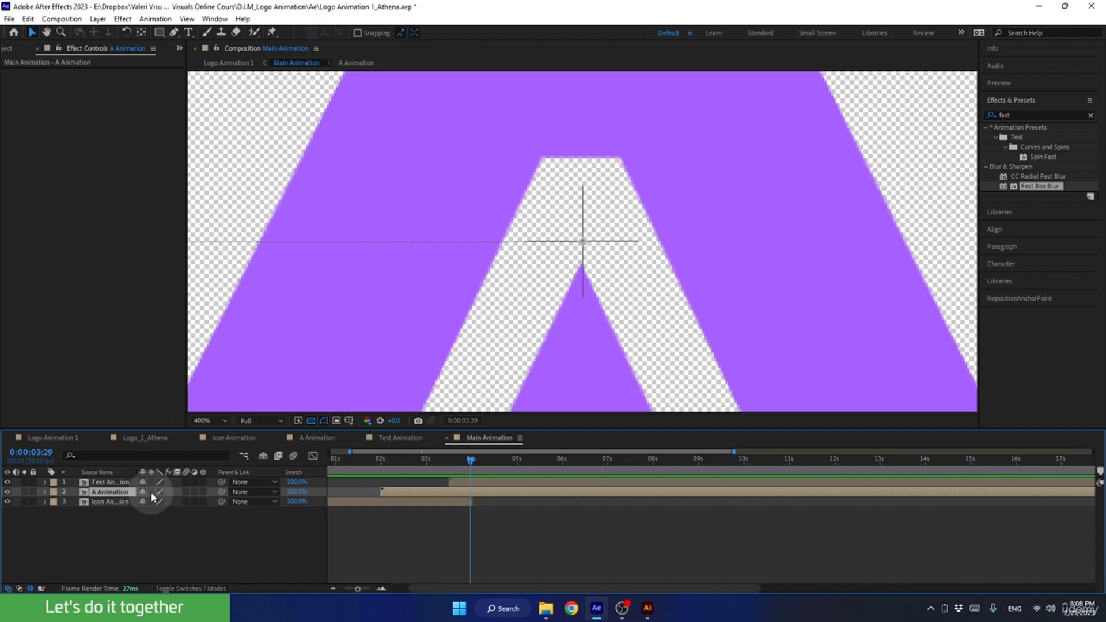
pyautogui.click(150, 492)
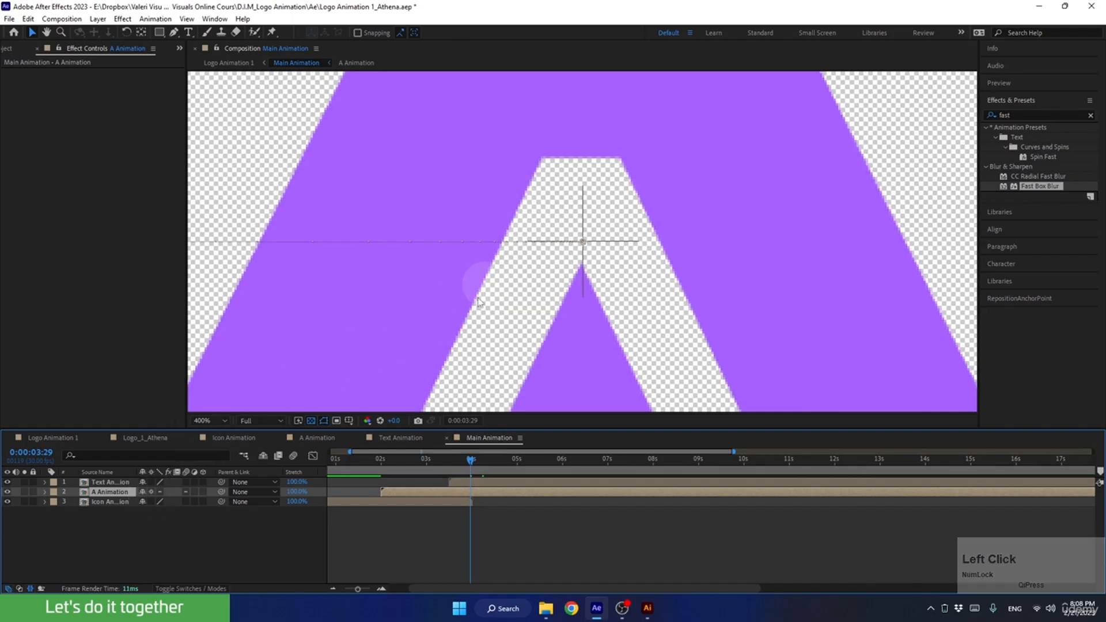
pyautogui.click(154, 484)
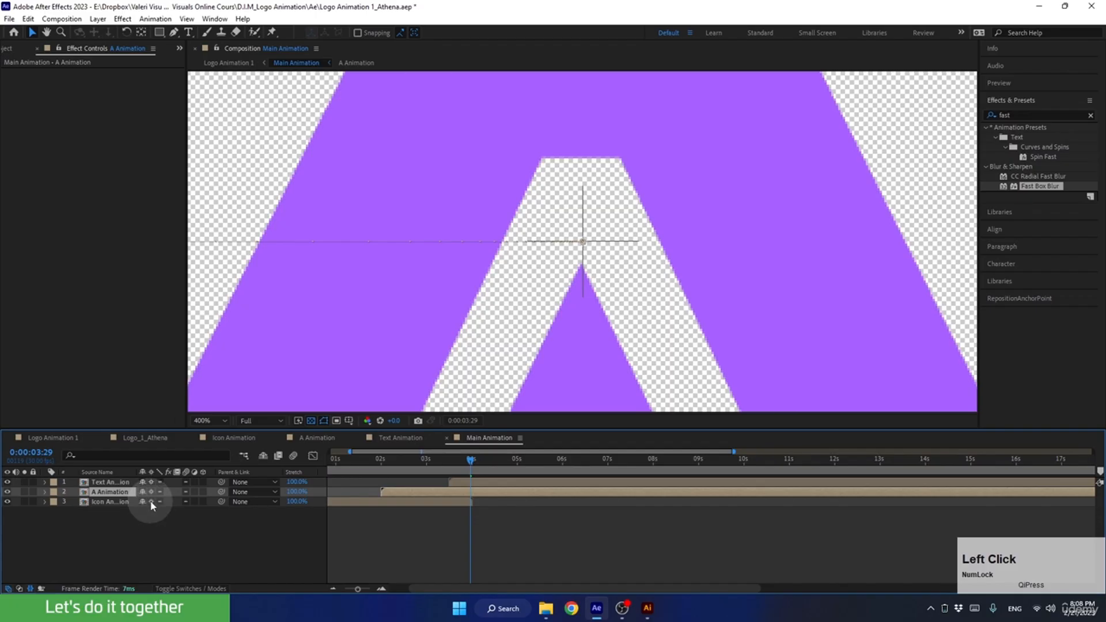
pyautogui.click(199, 421)
pyautogui.click(213, 220)
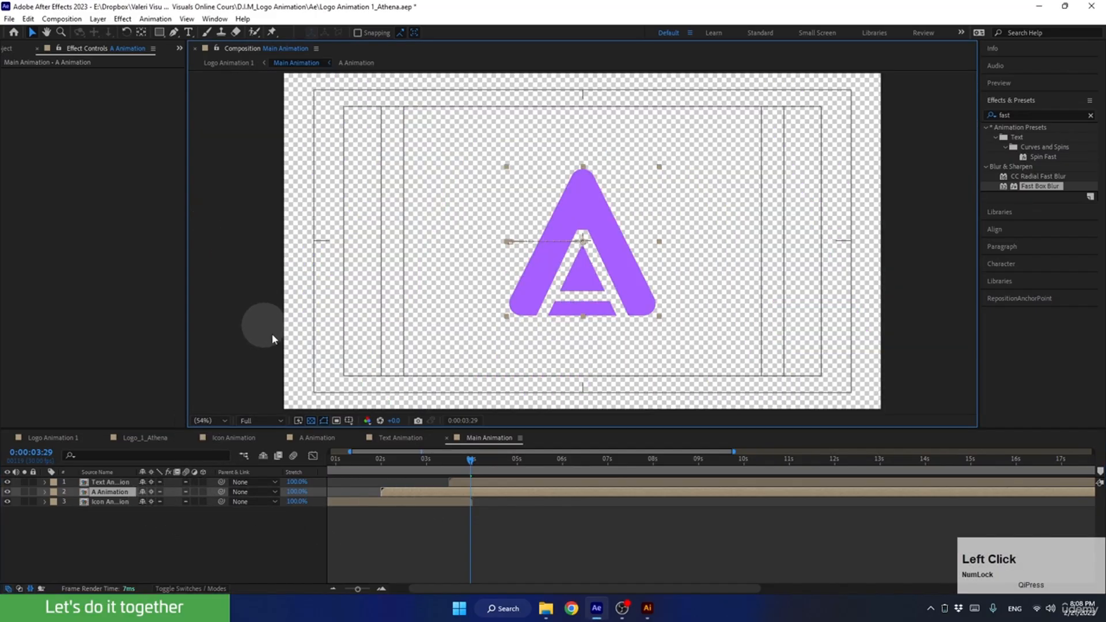
pyautogui.moveTo(470, 460); pyautogui.dragTo(617, 476)
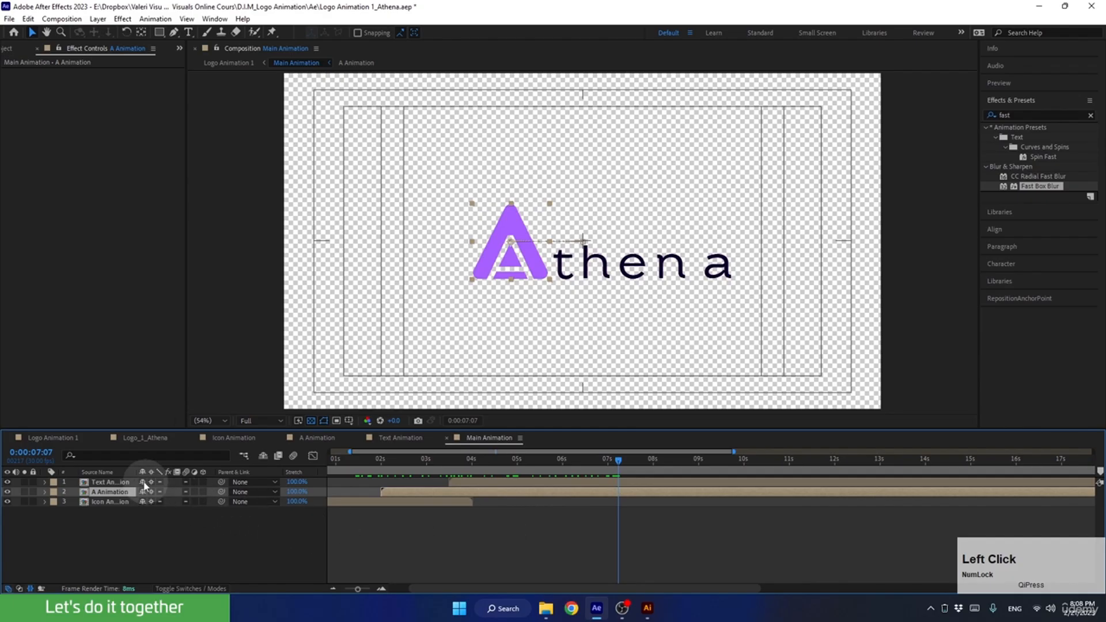
# In Logo Animation 1, enable Collapse Transformations for the Main Animation layer and check the logo at earlier frames, back to 0:00:03:20.
pyautogui.click(75, 440)
pyautogui.click(132, 493)
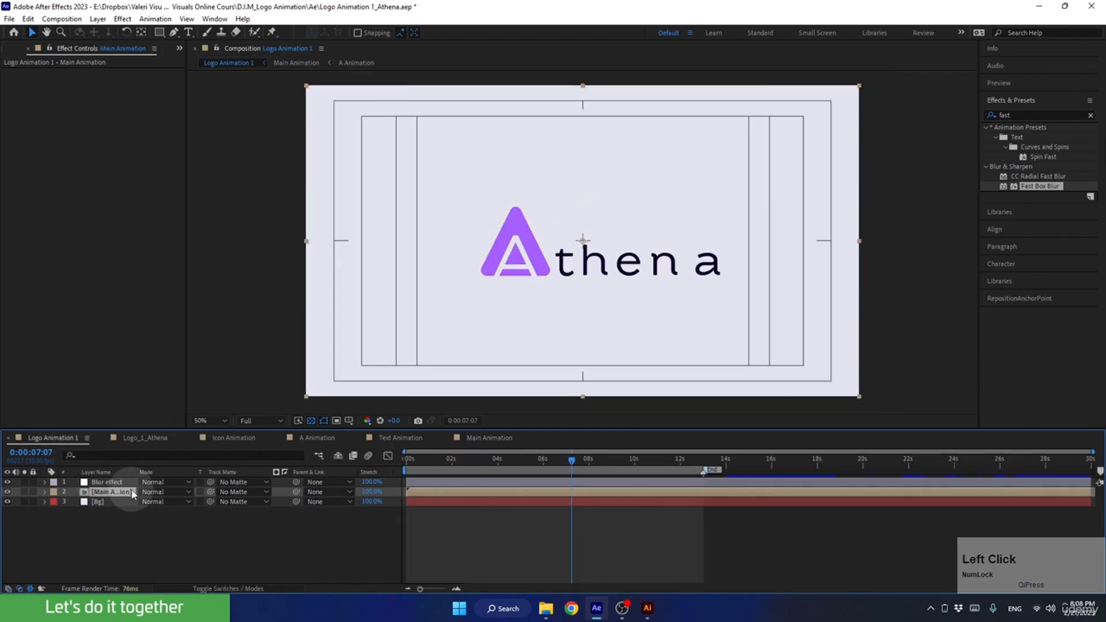
pyautogui.click(203, 586)
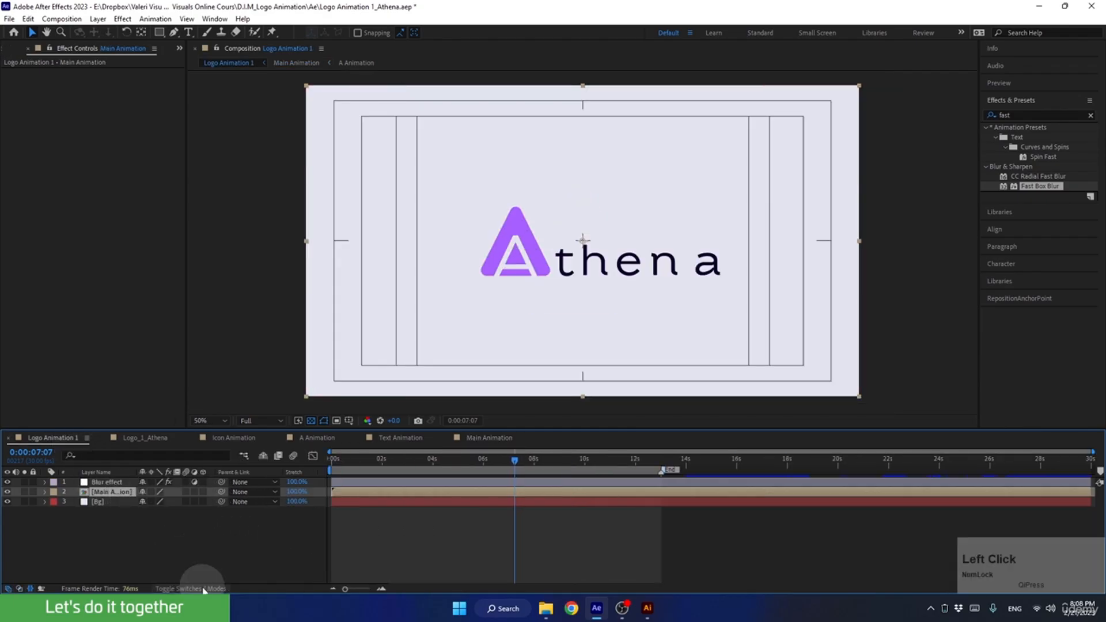
pyautogui.click(151, 492)
pyautogui.click(500, 460)
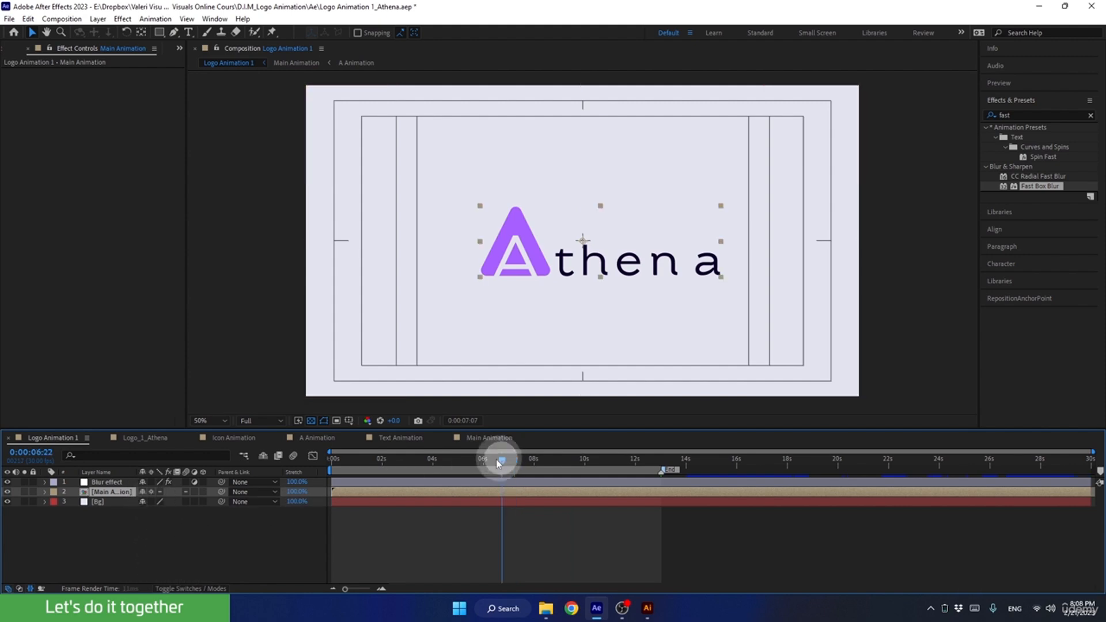
pyautogui.moveTo(499, 463); pyautogui.dragTo(422, 494)
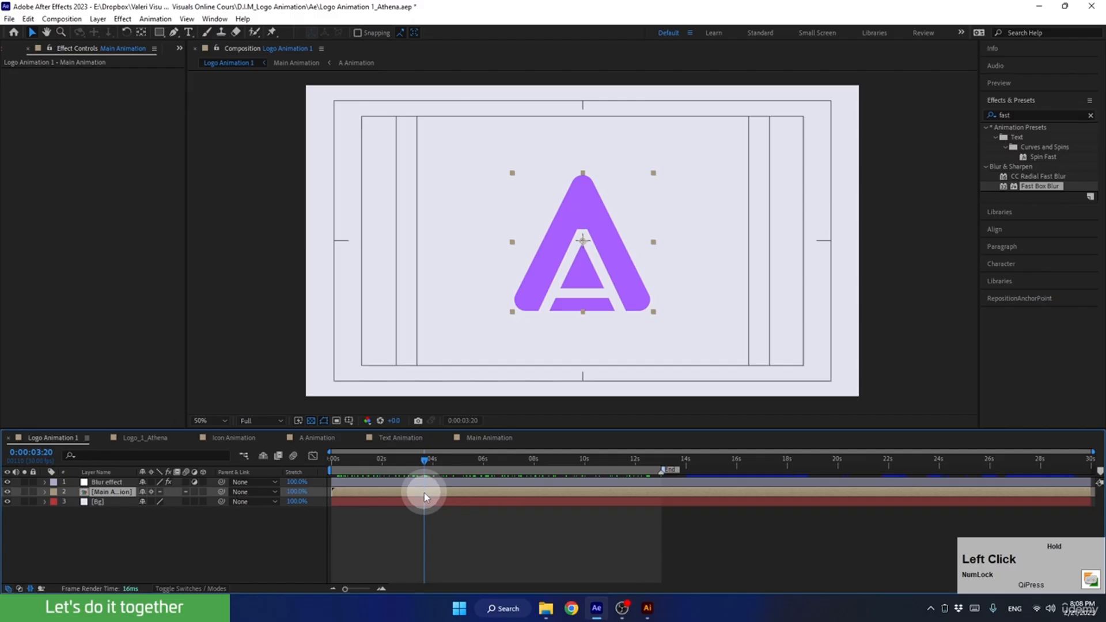
# Add Logo Animation 1 to the render queue with the output module H.264 - Match Render Settings - 40 Mbps.
pyautogui.click(54, 440)
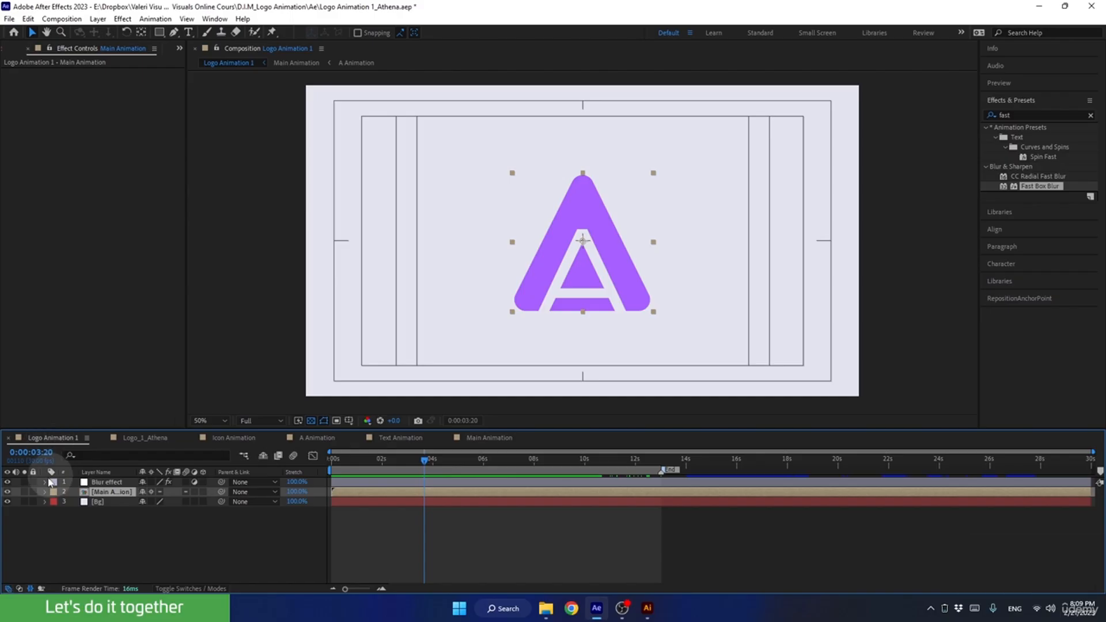
pyautogui.click(62, 19)
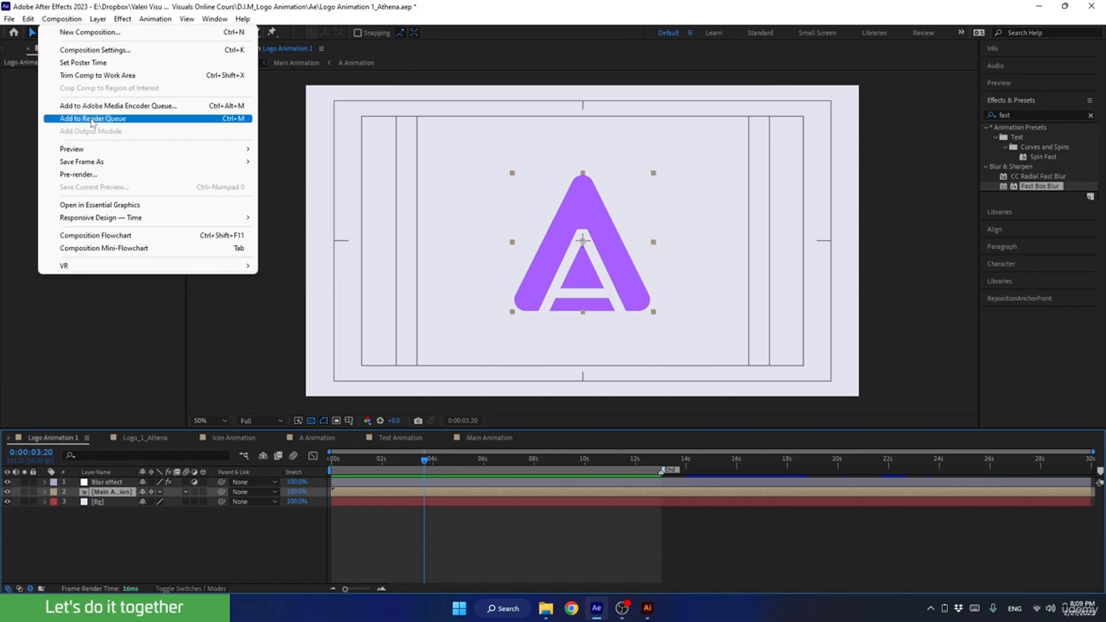
pyautogui.hotkey('ctrl', 'm')
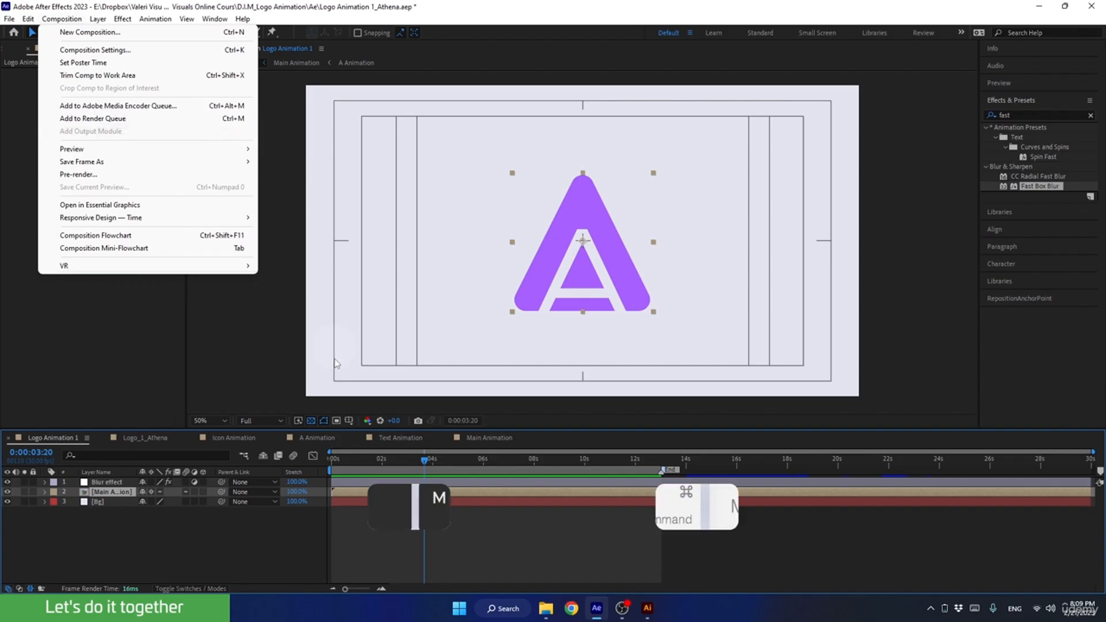
pyautogui.click(233, 546)
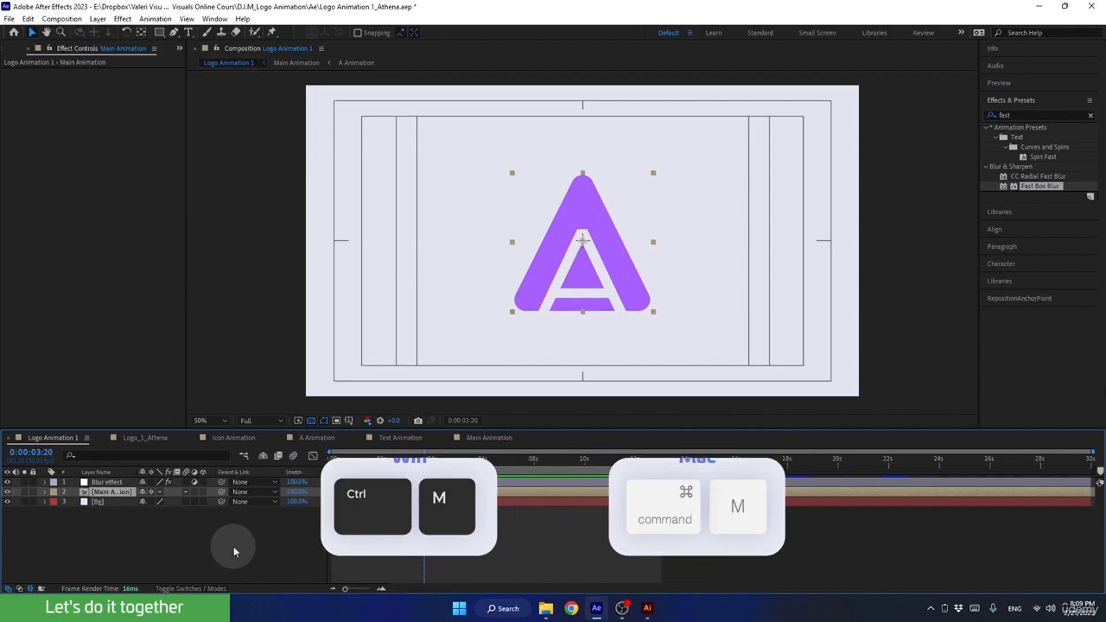
pyautogui.click(233, 546)
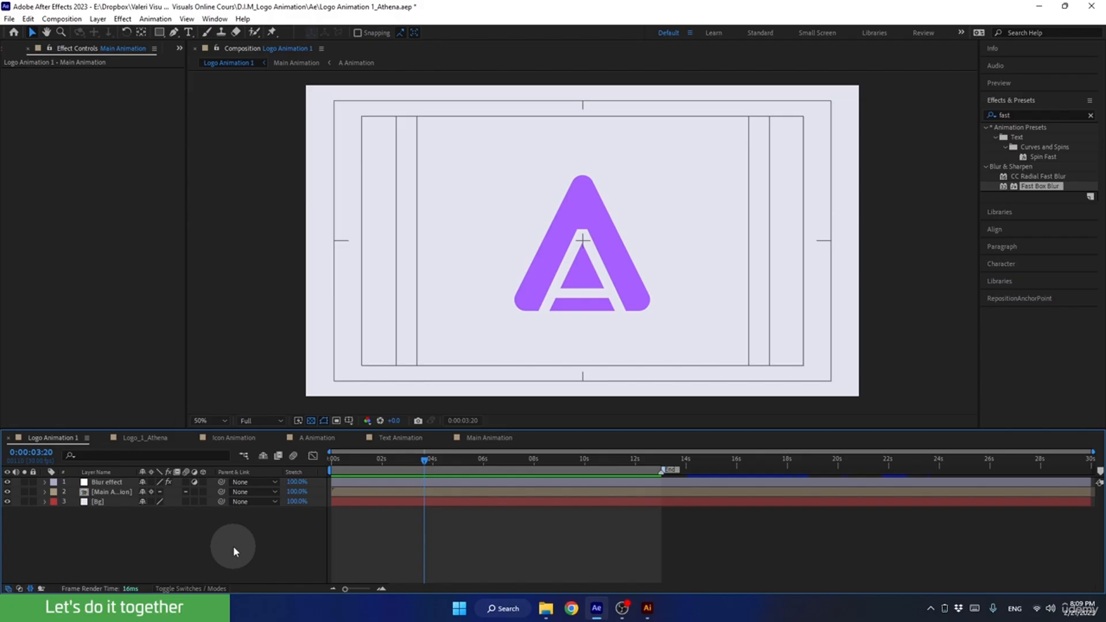
pyautogui.hotkey('ctrl', 'm')
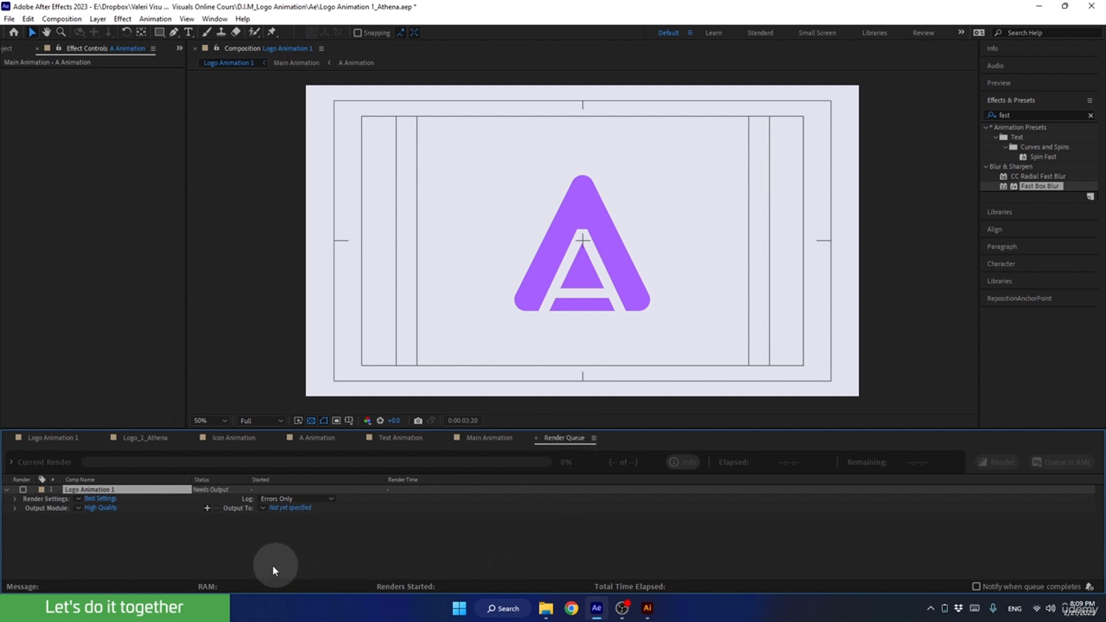
pyautogui.click(78, 506)
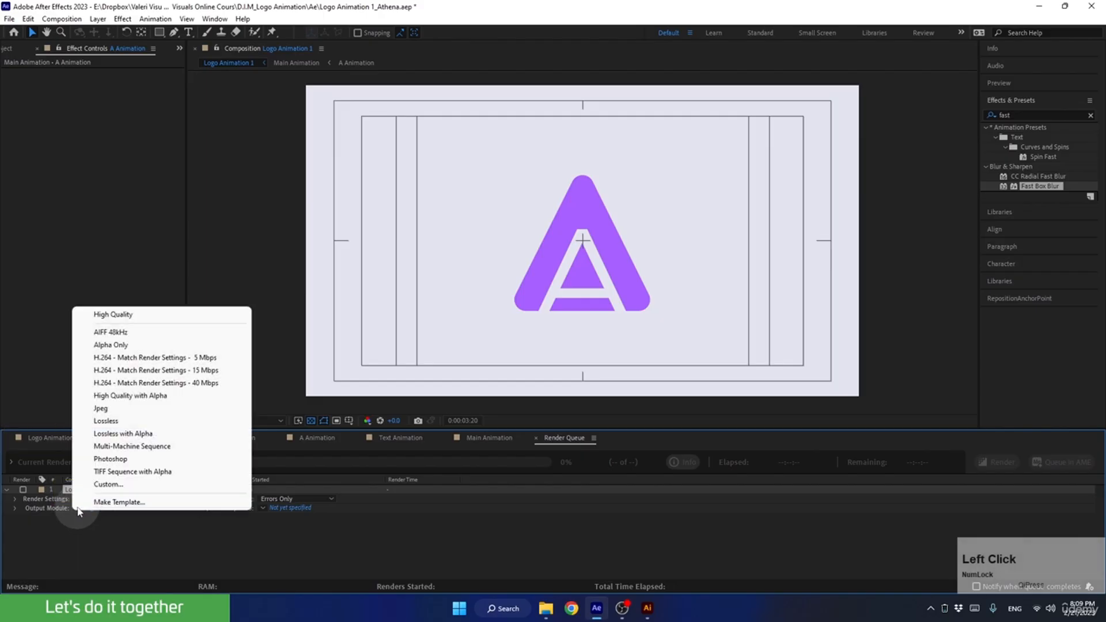
pyautogui.click(106, 384)
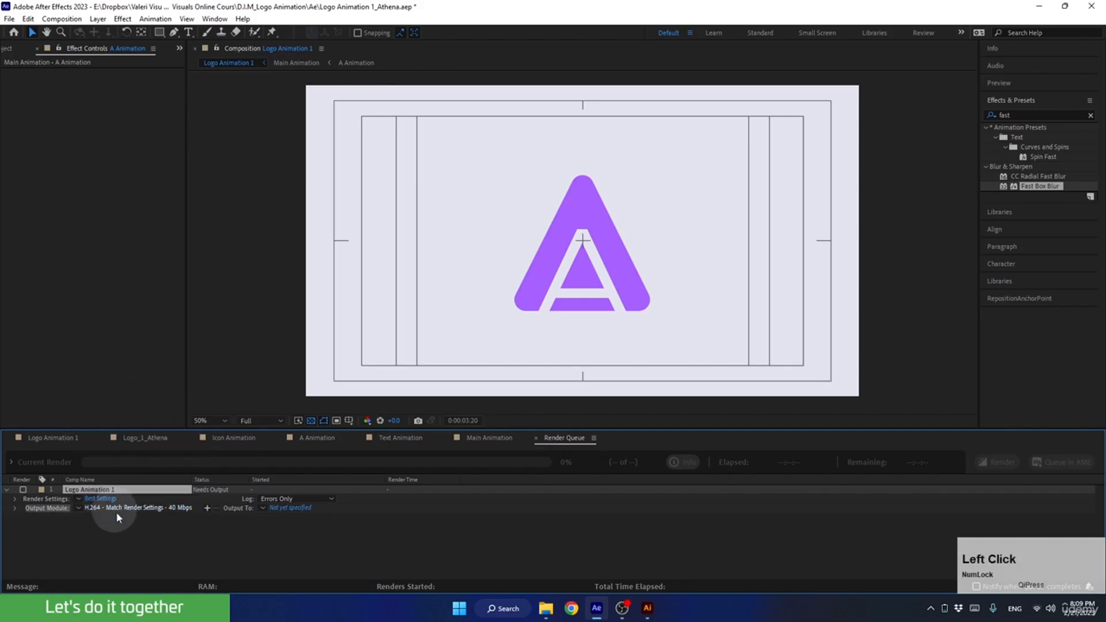
# Set the output file to Logo Animation 1.mp4 in the D.I.M_Logo Animation project's Renders folder and start the render.
pyautogui.click(293, 508)
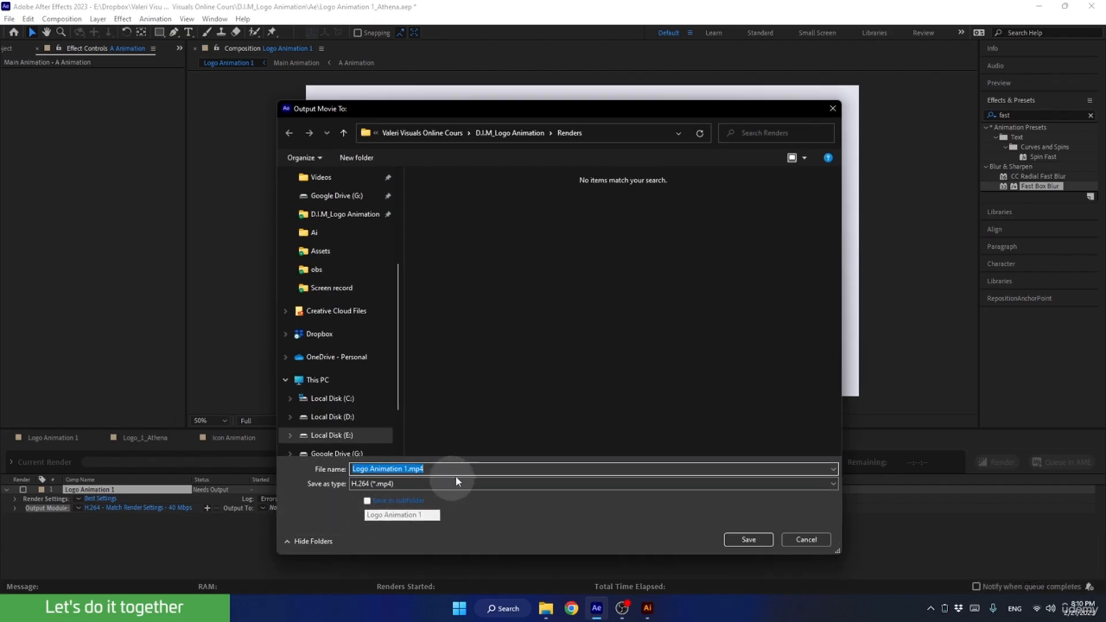
pyautogui.click(515, 134)
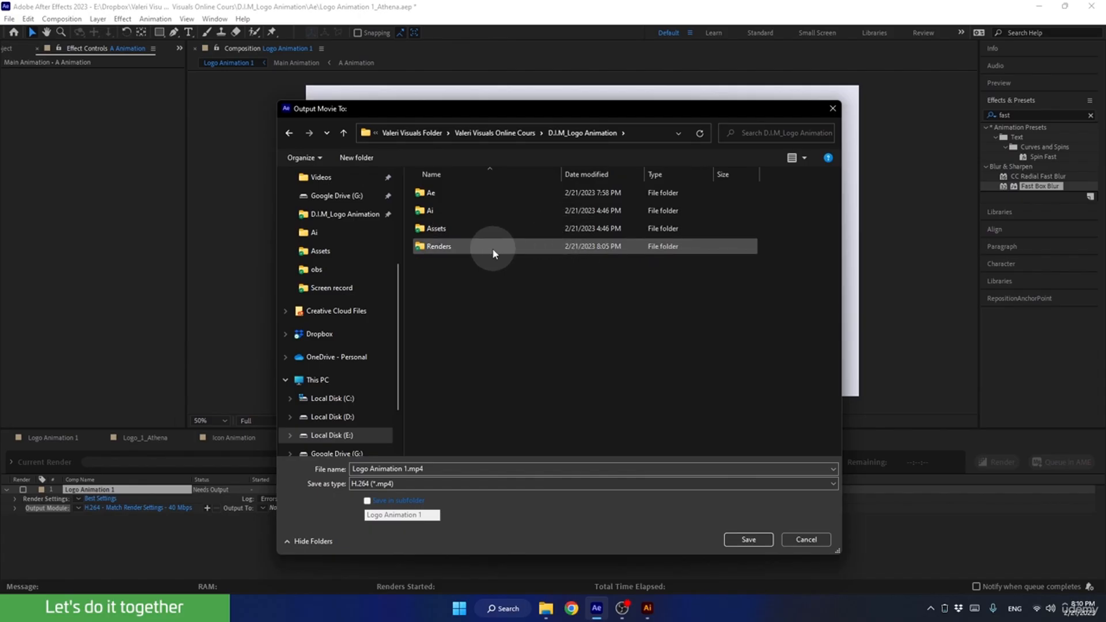
pyautogui.click(446, 246)
pyautogui.doubleClick(447, 247)
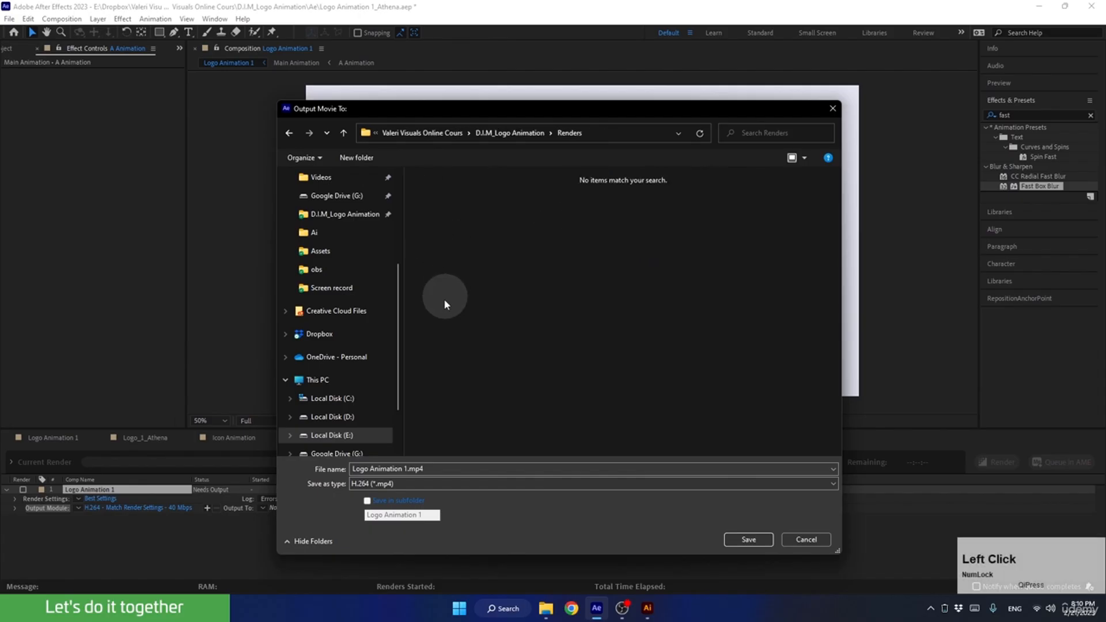
pyautogui.click(405, 470)
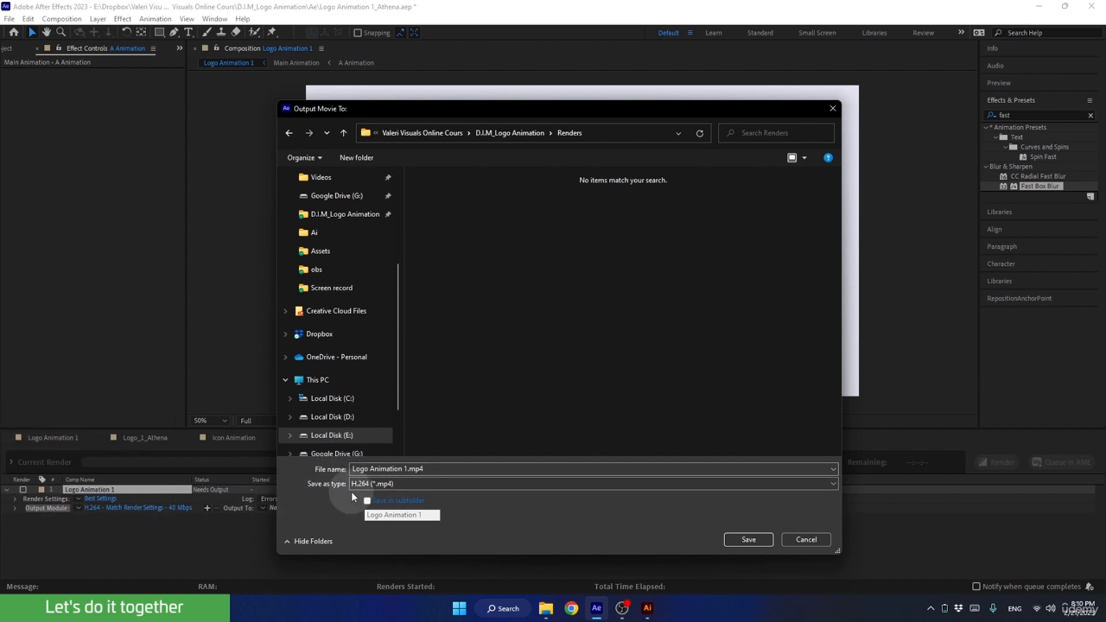
pyautogui.click(743, 536)
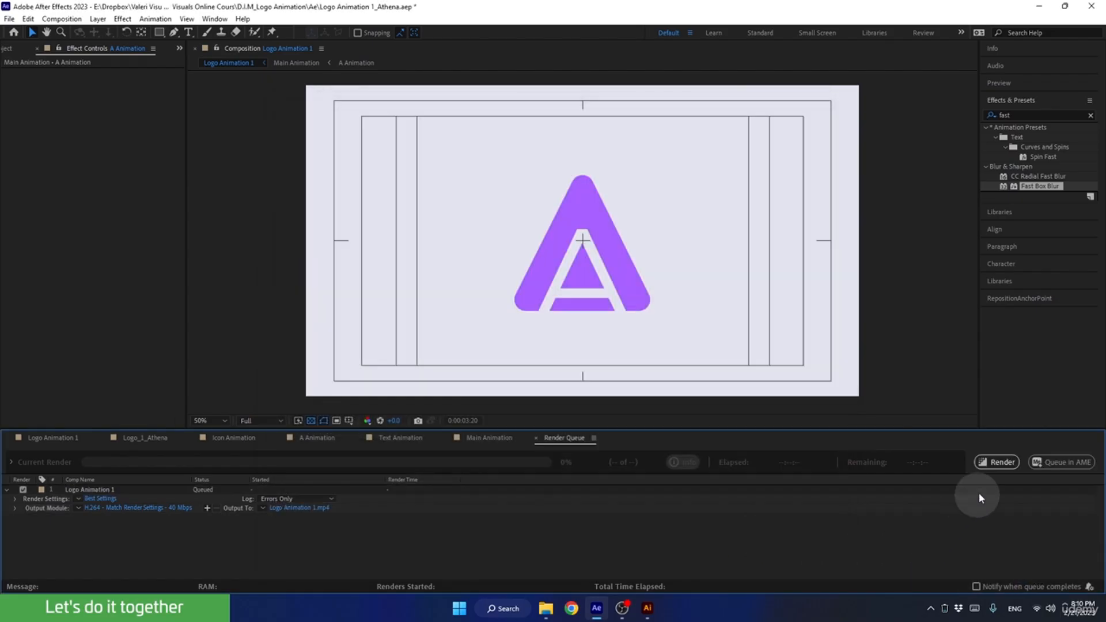
pyautogui.click(988, 464)
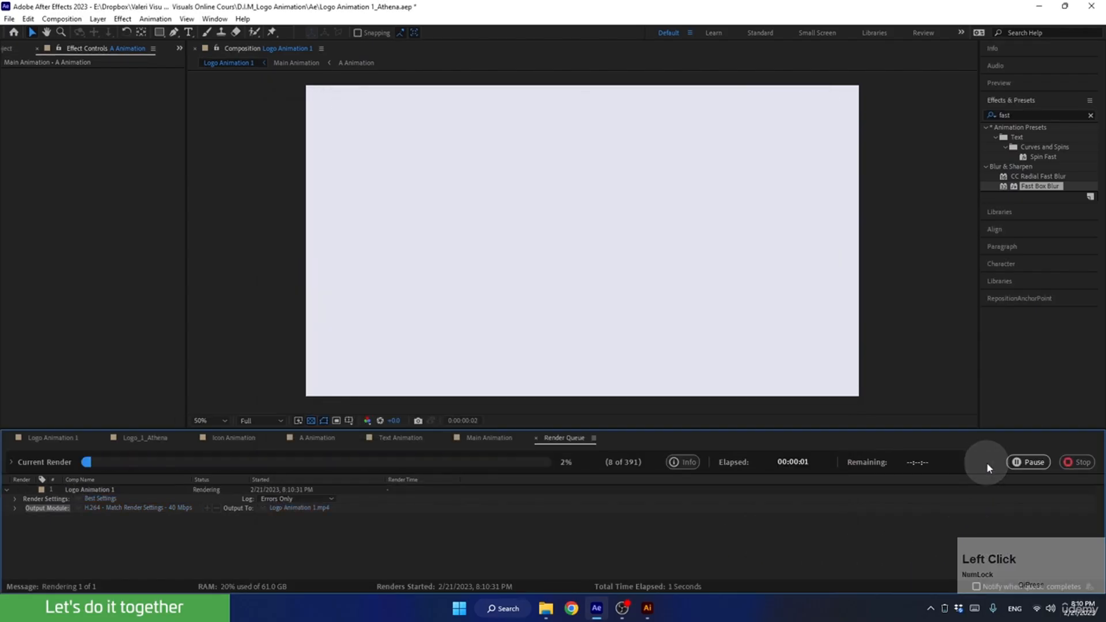